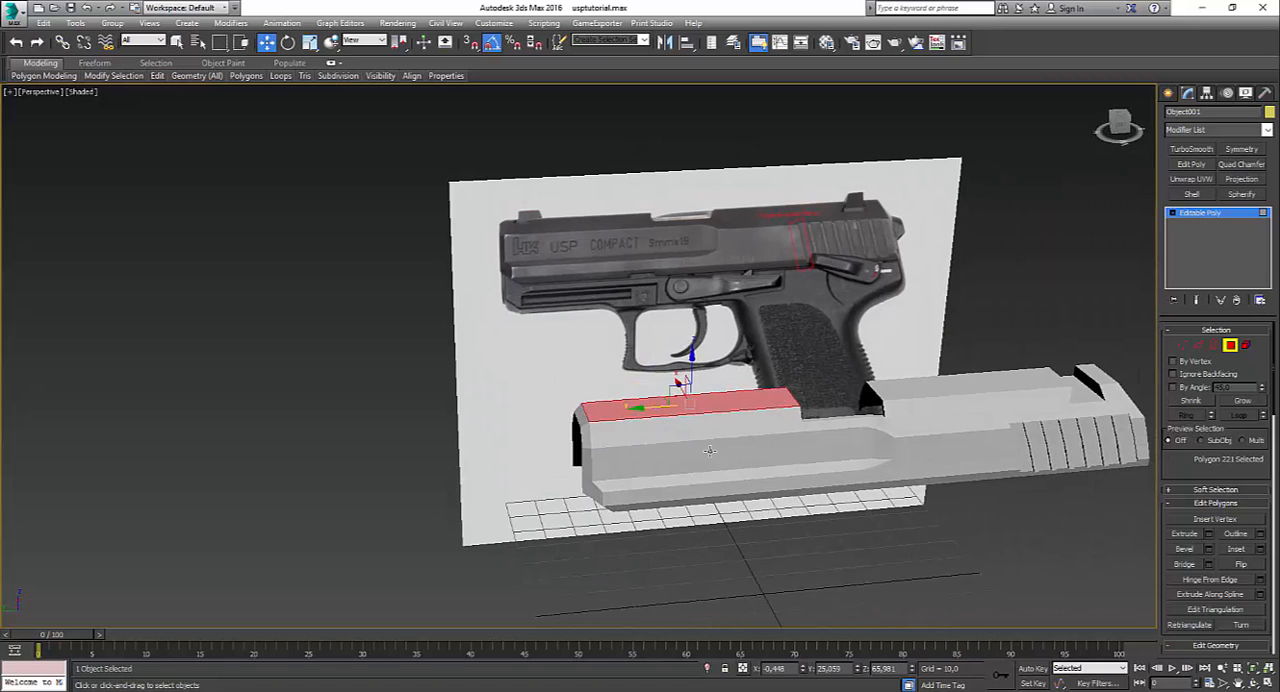
# Step: Switch to Photos and examine the slide's shape and muzzle end in the reference pictures 13.JPG, 123.JPG and 1234.JPG
pyautogui.scroll(-4, 709, 451)
pyautogui.scroll(4, 709, 451)
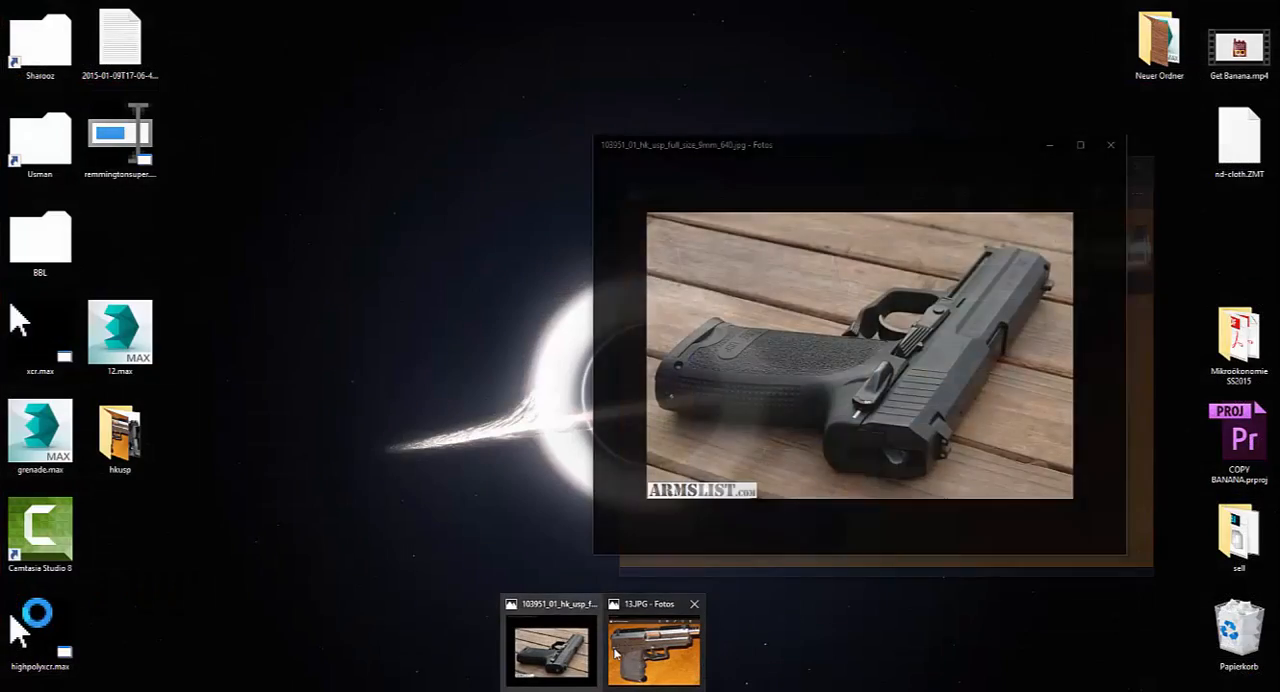
pyautogui.click(657, 651)
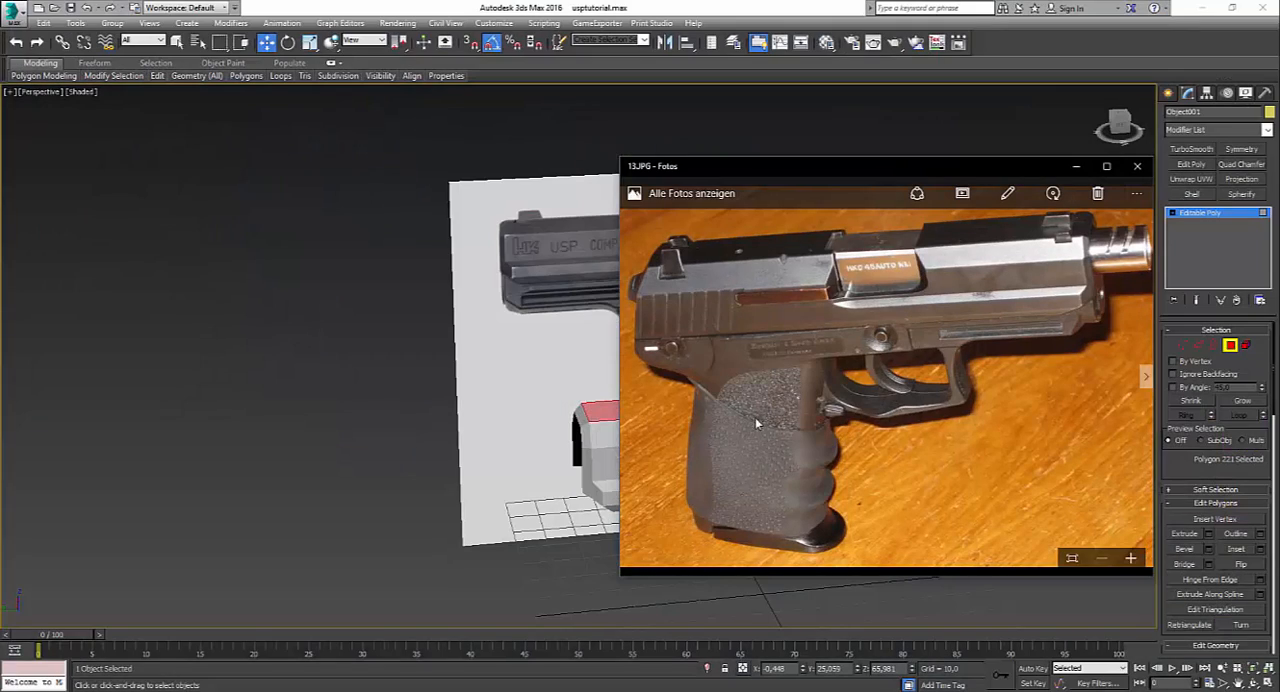
pyautogui.scroll(2, 730, 412)
pyautogui.scroll(-3, 728, 412)
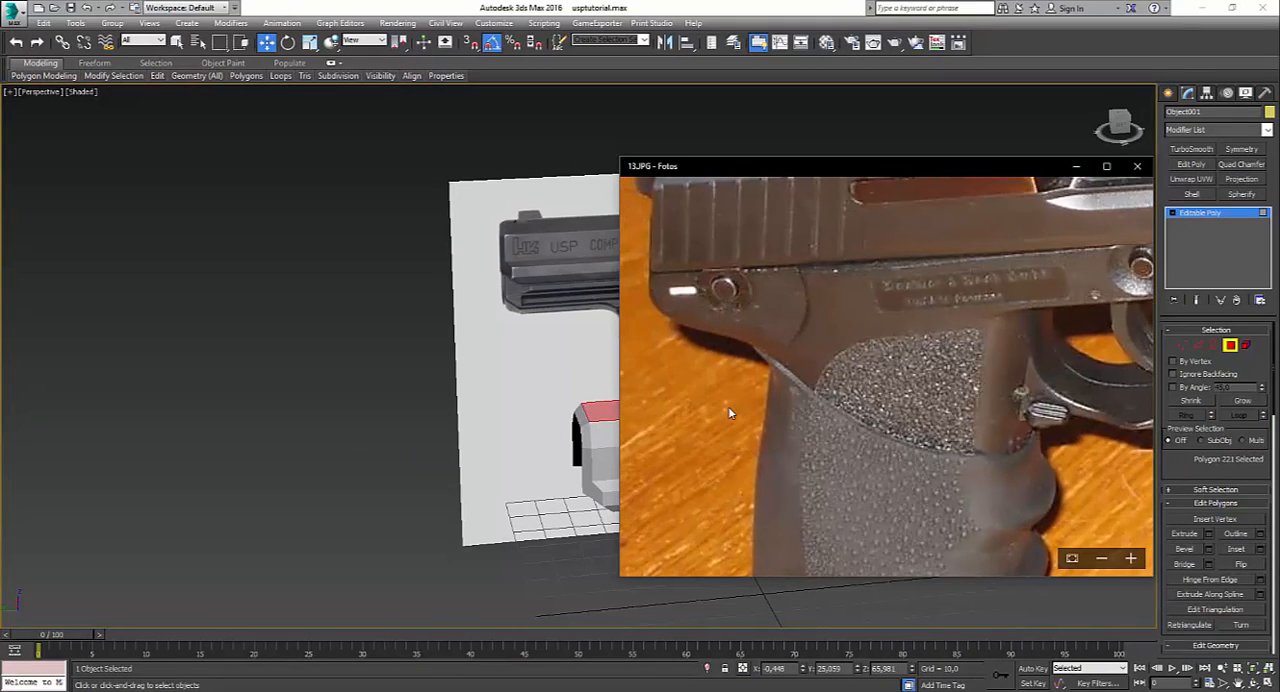
pyautogui.click(1147, 378)
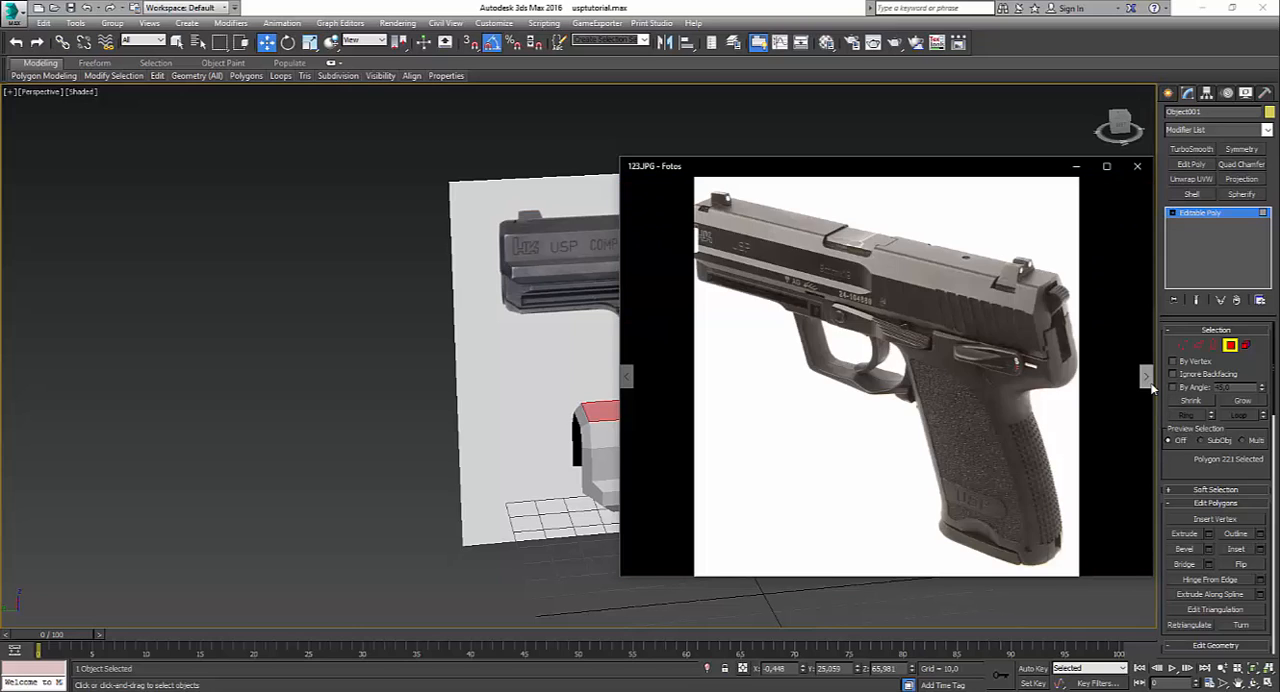
pyautogui.click(1147, 378)
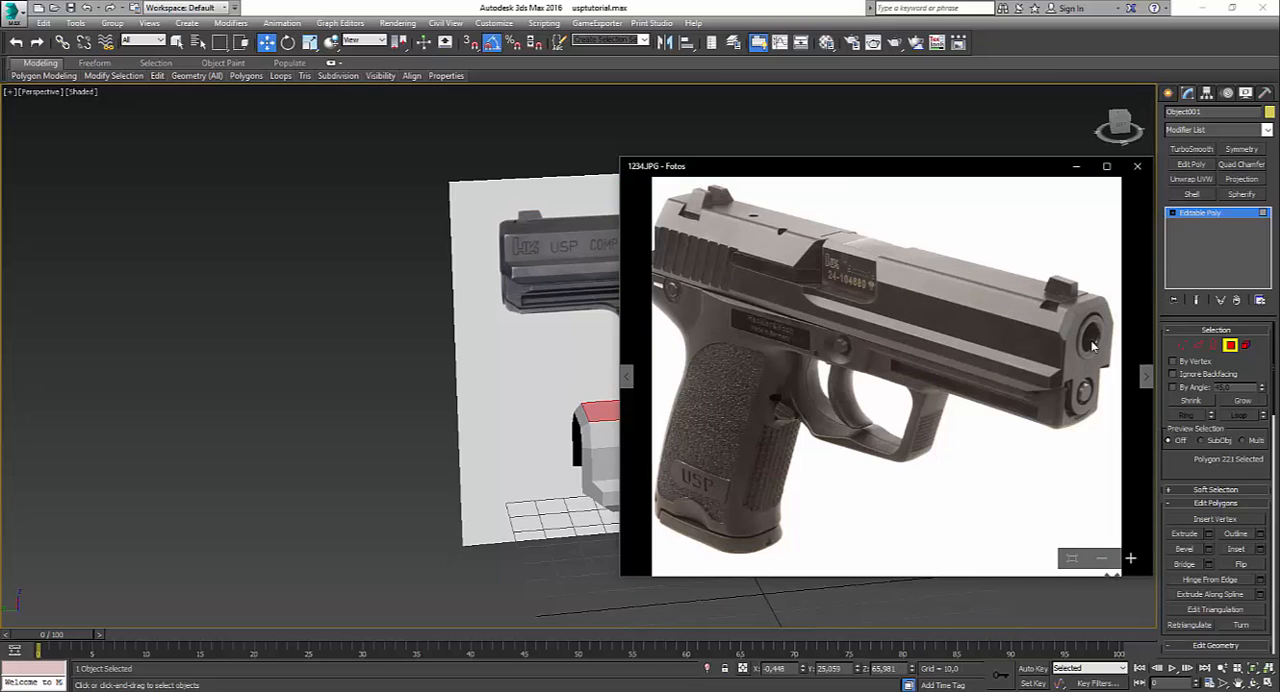
pyautogui.scroll(3, 1093, 345)
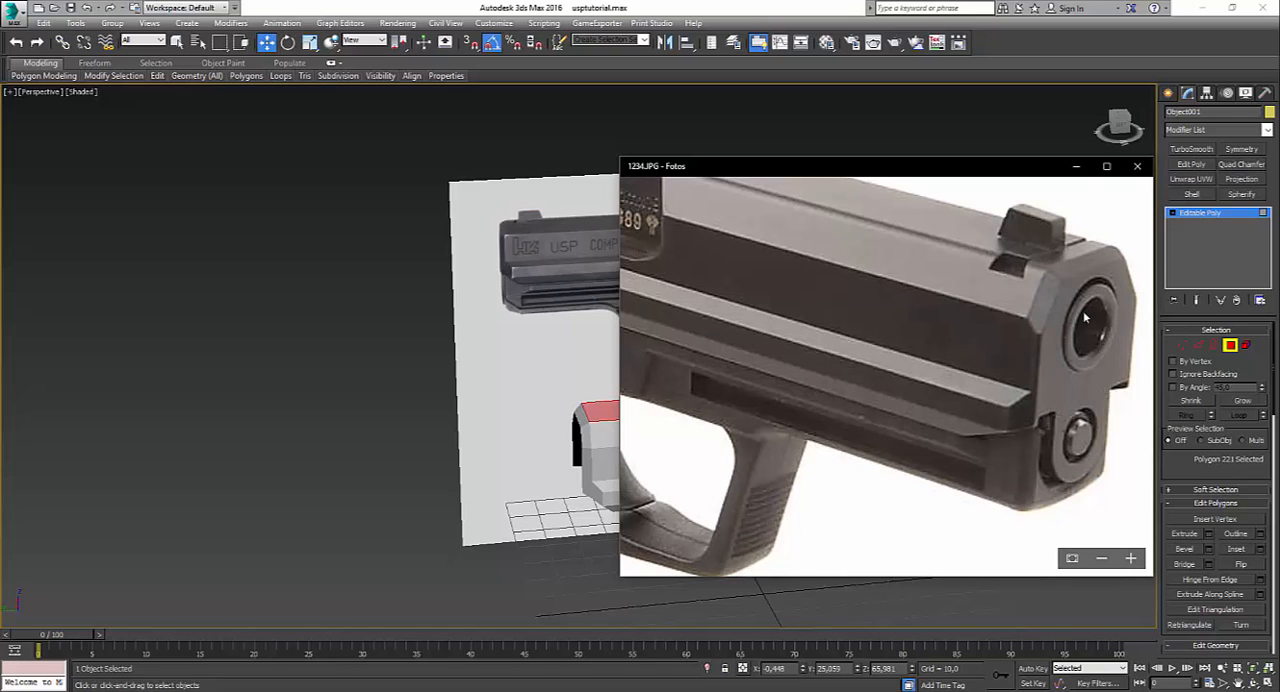
pyautogui.scroll(-5, 823, 452)
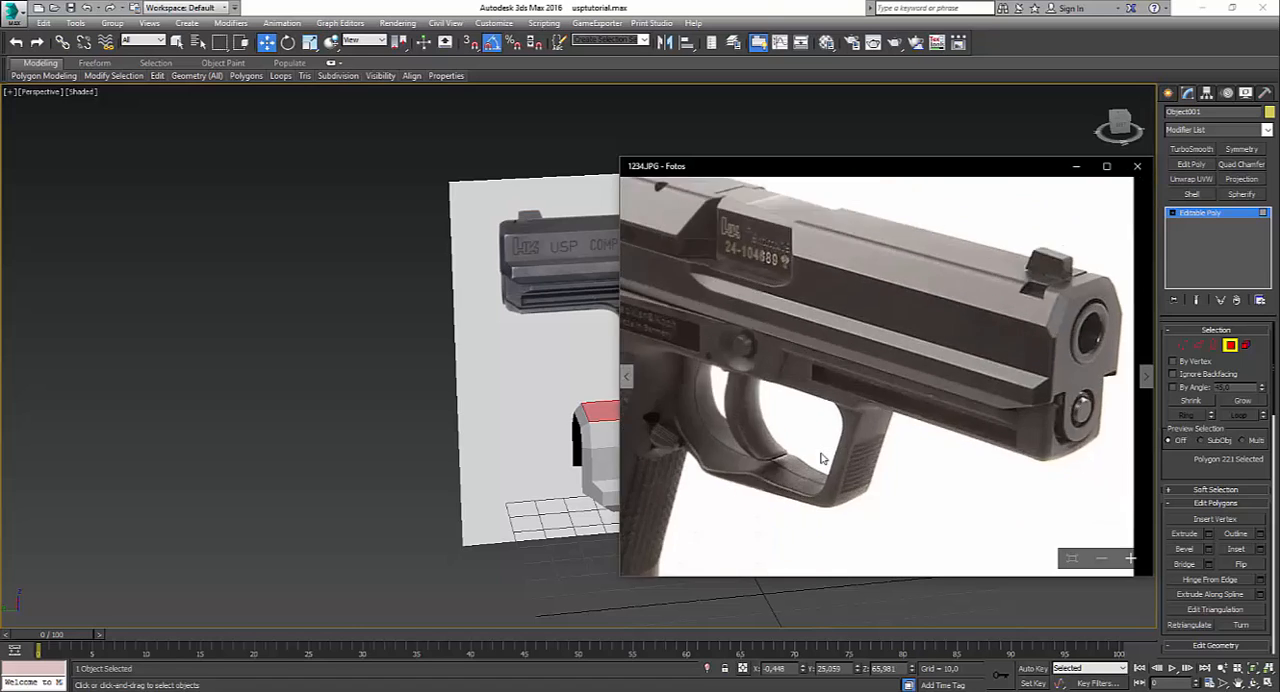
# Step: Examine the muzzle end close up in the HK USP 45 reference photo with the mounted light
pyautogui.press('Right')
pyautogui.press('Left')
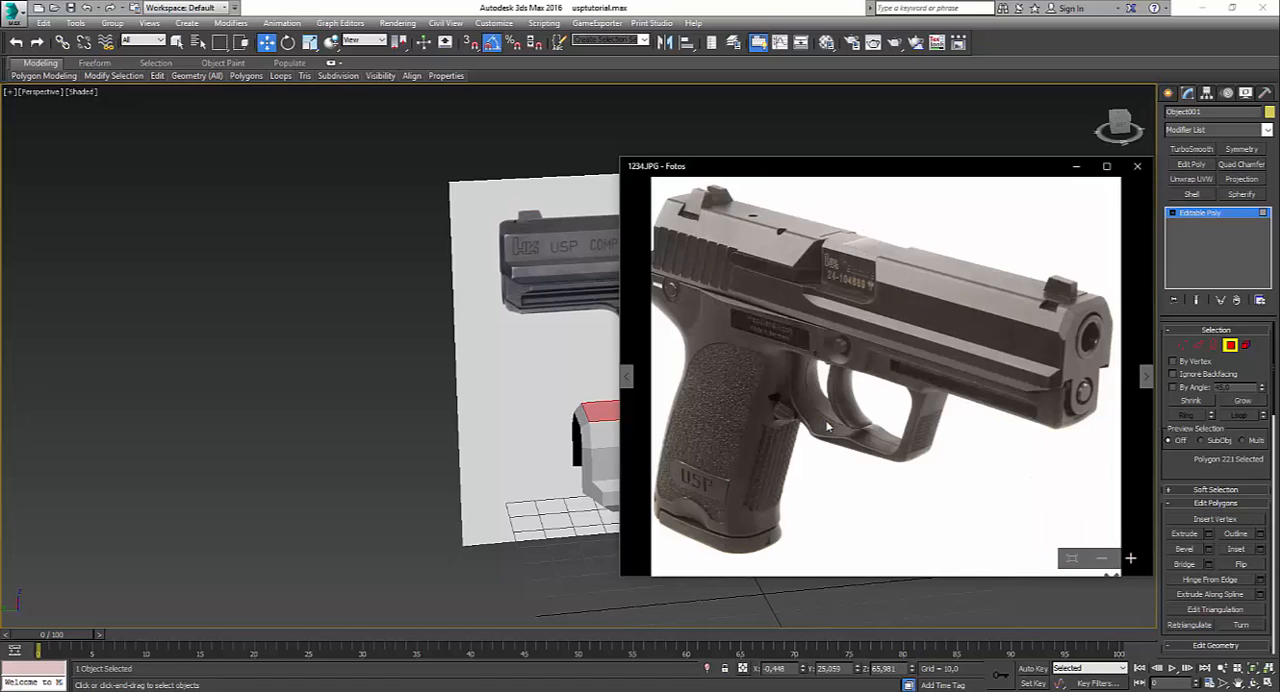
pyautogui.press('Left')
pyautogui.press('Left')
pyautogui.press('Left')
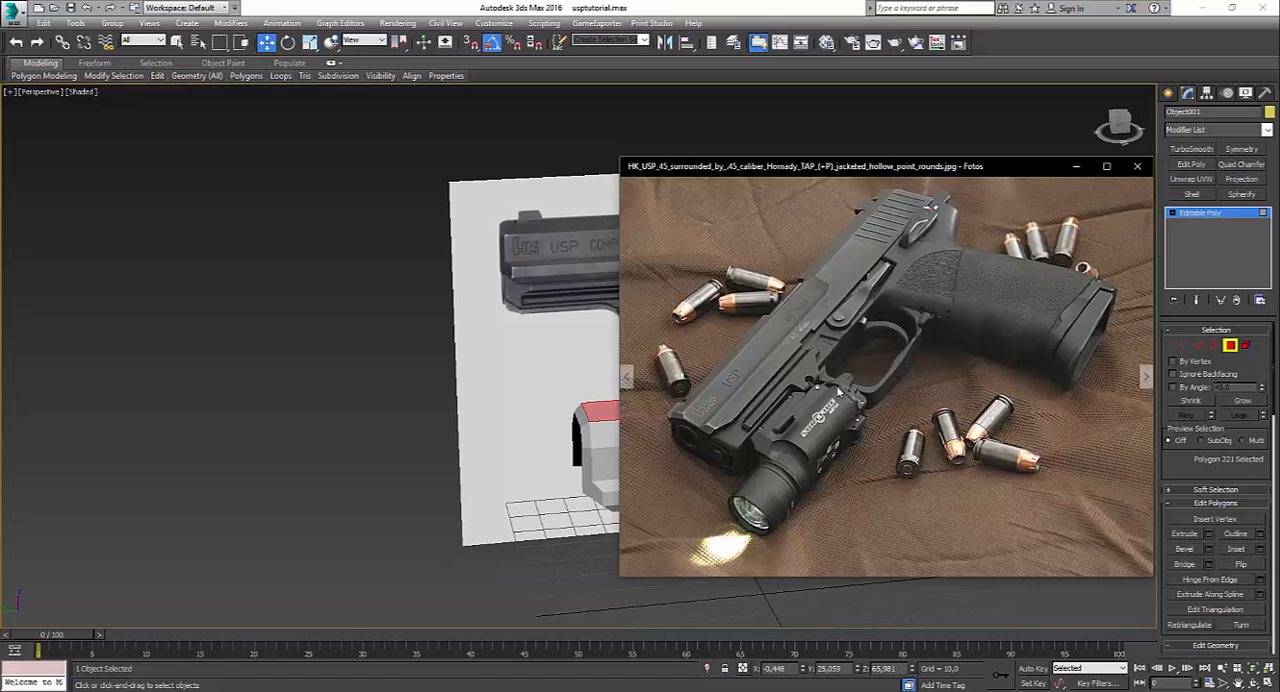
pyautogui.scroll(4, 715, 435)
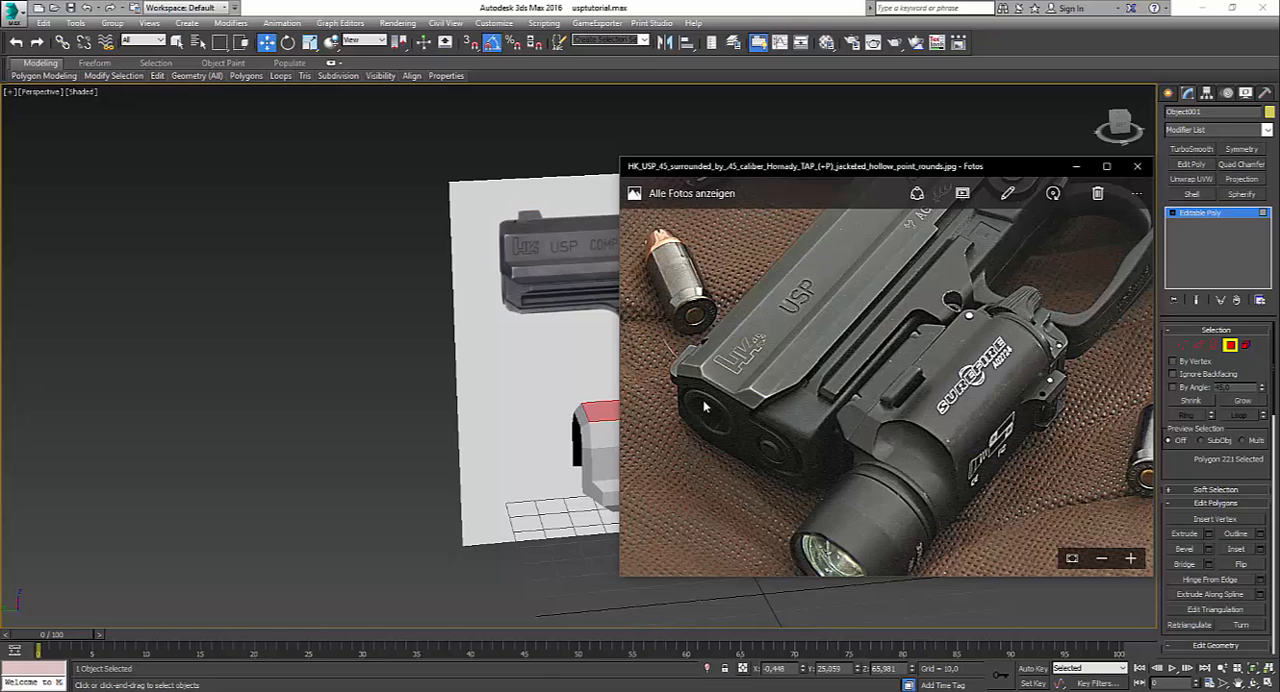
pyautogui.scroll(2, 722, 402)
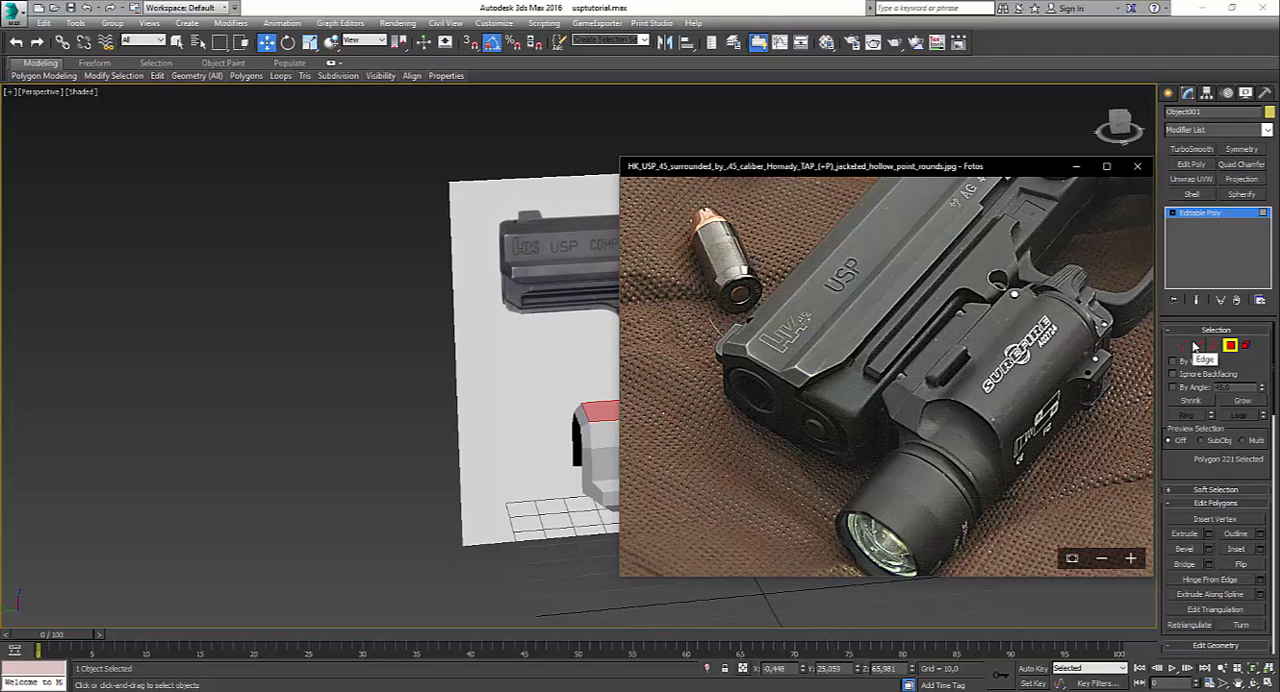
pyautogui.scroll(-5, 740, 402)
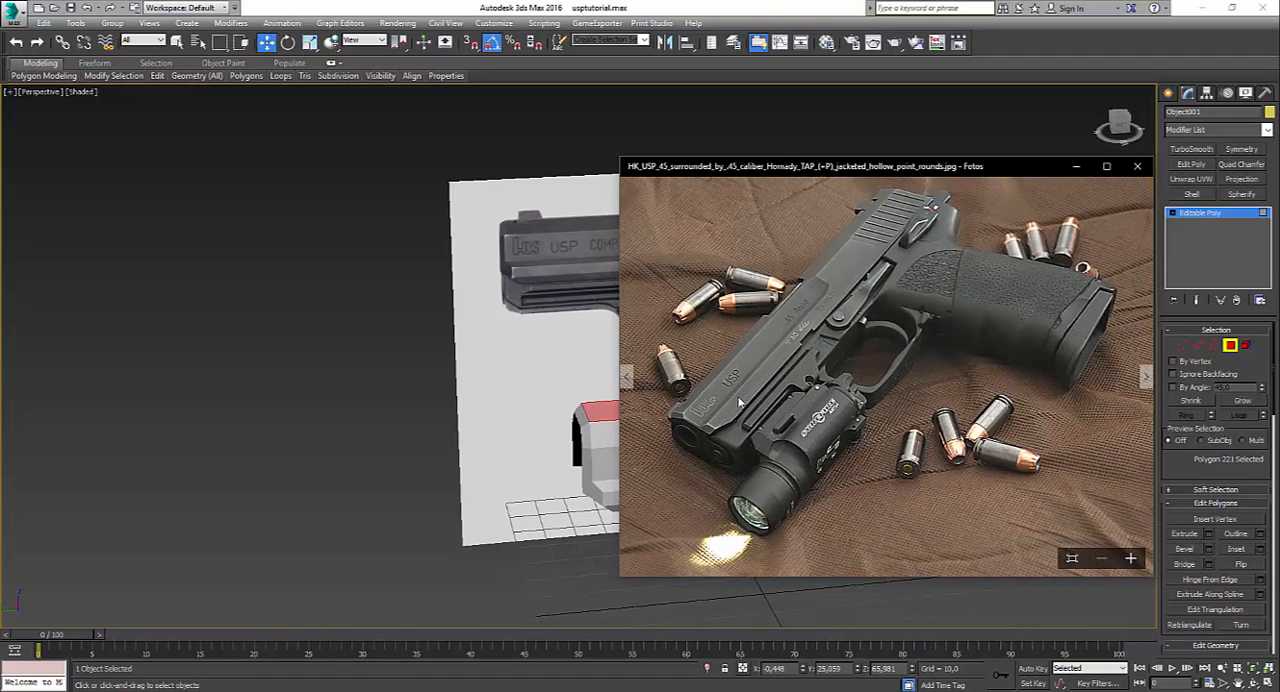
# Step: Return to 3ds Max and bridge the two opposite vertical edges at the slide's front opening with a new face
pyautogui.click(1198, 346)
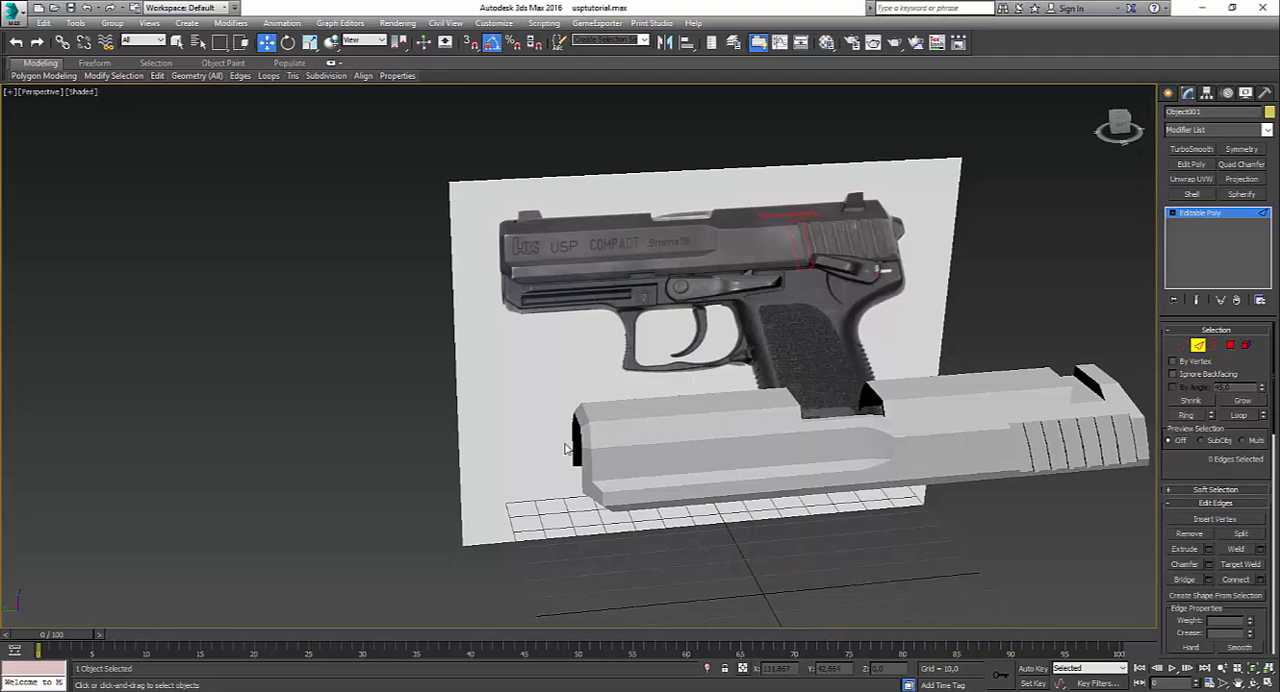
pyautogui.scroll(6, 566, 449)
pyautogui.press('F4')
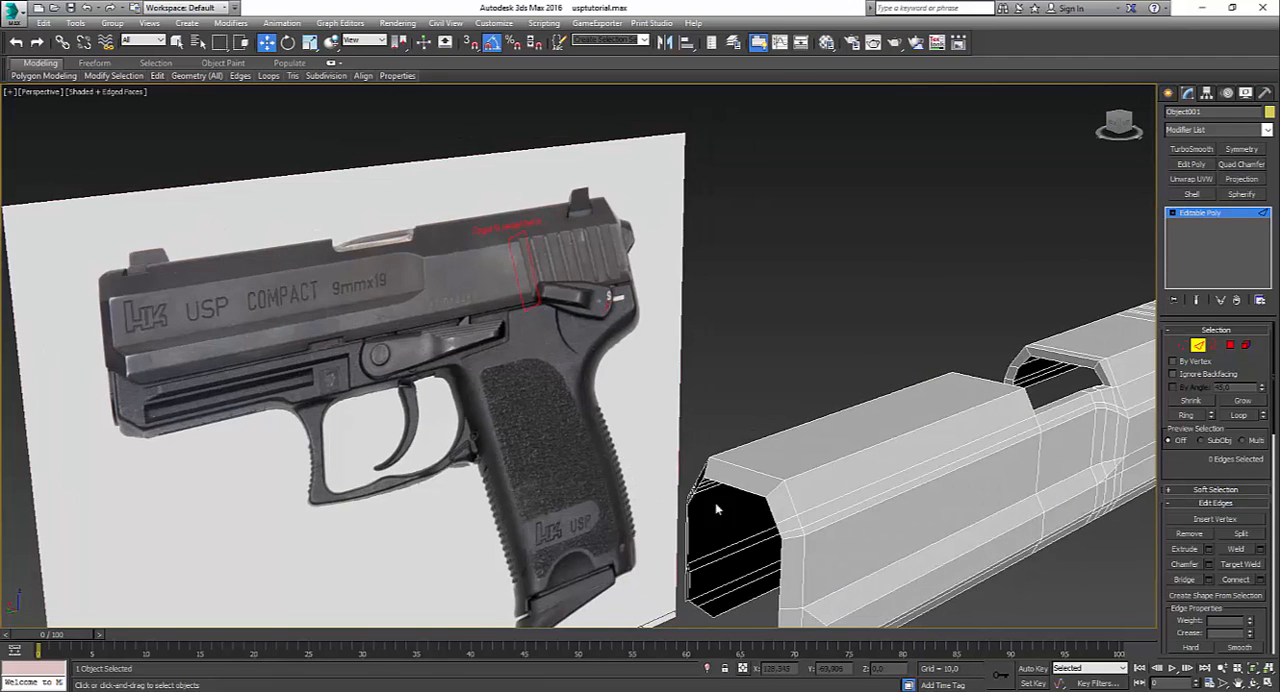
pyautogui.click(781, 582)
pyautogui.keyDown('alt'); pyautogui.moveTo(760, 582); pyautogui.dragTo(631, 560, button='middle'); pyautogui.keyUp('alt')
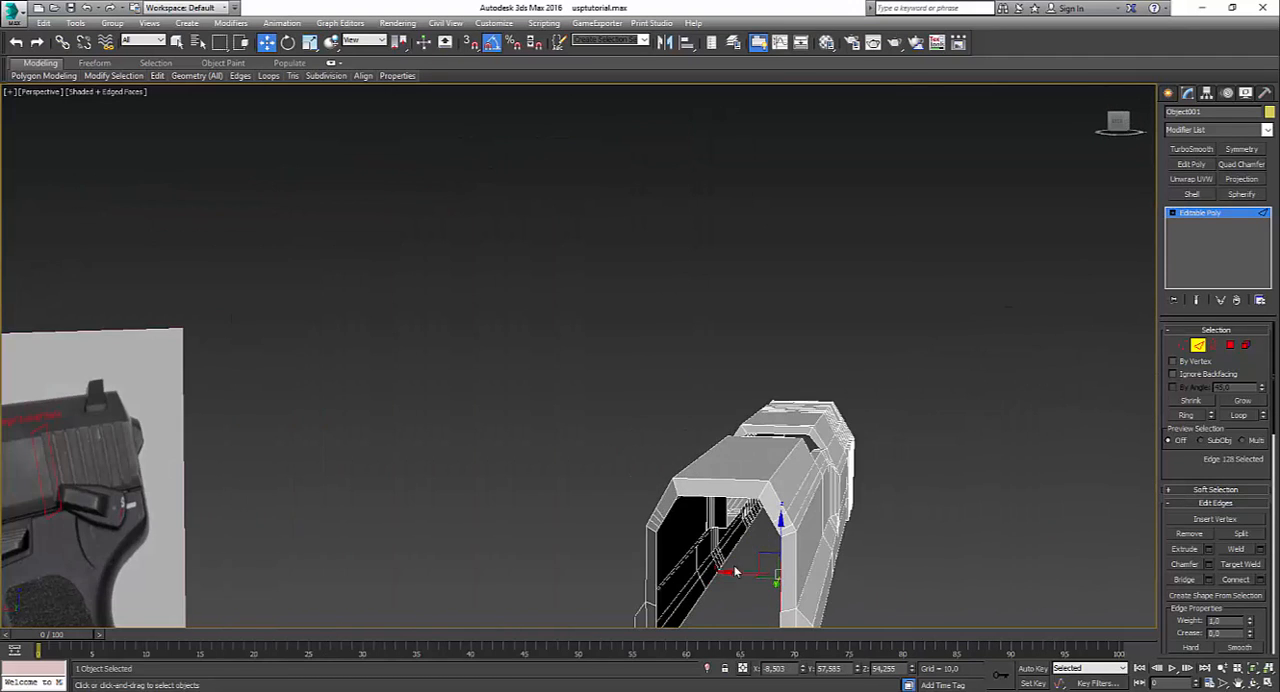
pyautogui.keyDown('ctrl'); pyautogui.click(655, 568); pyautogui.keyUp('ctrl')
pyautogui.hotkey('ctrl', 'b')
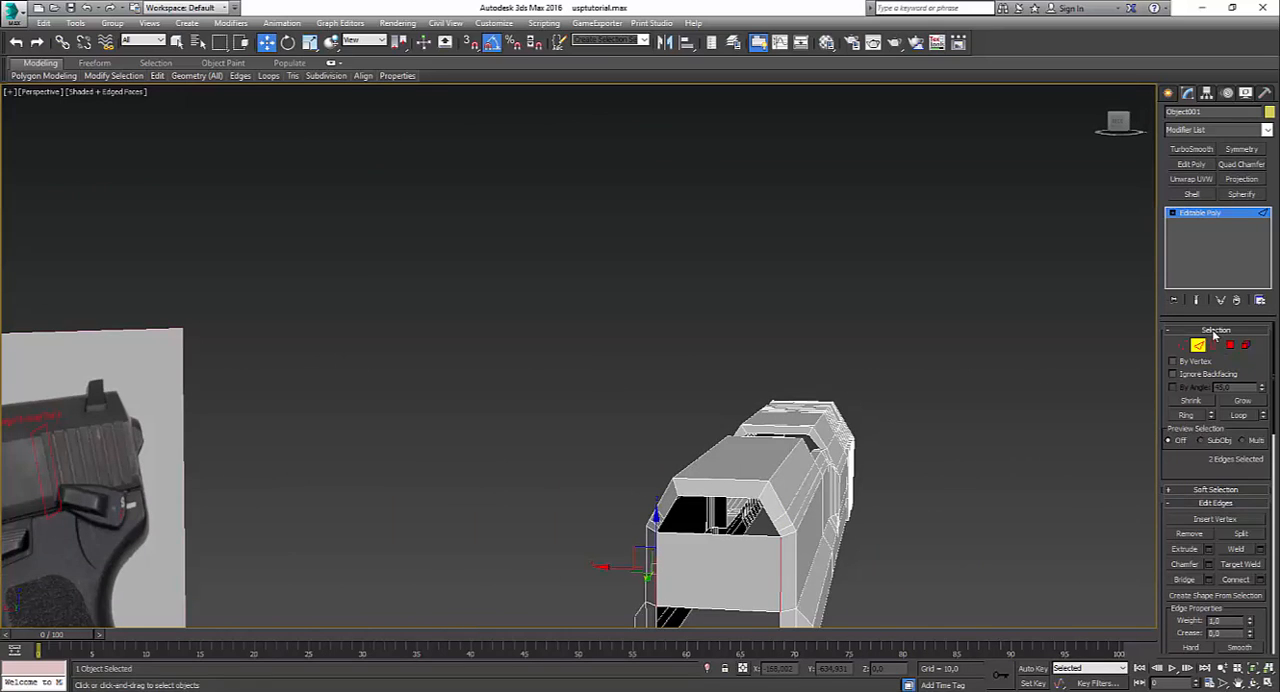
# Step: Close the remaining gap above the new front face using its border edges, leaving out the top and bottom ones
pyautogui.click(1214, 345)
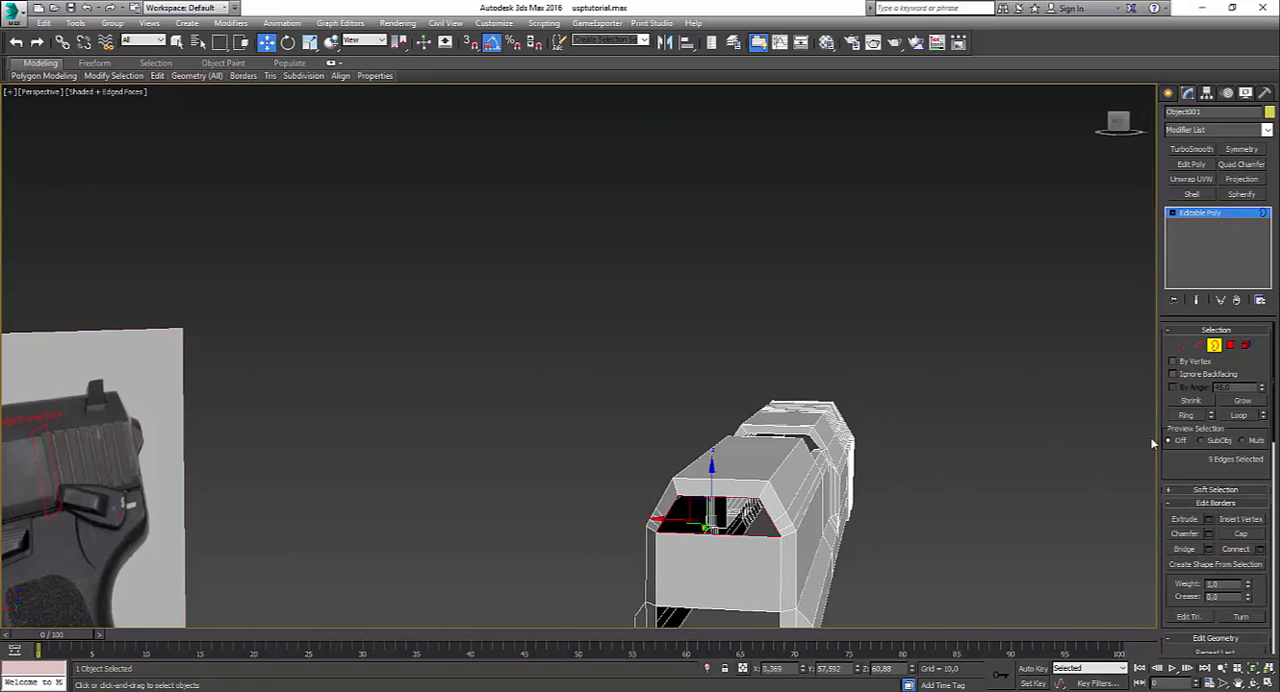
pyautogui.press('2')
pyautogui.keyDown('alt'); pyautogui.click(715, 543); pyautogui.keyUp('alt')
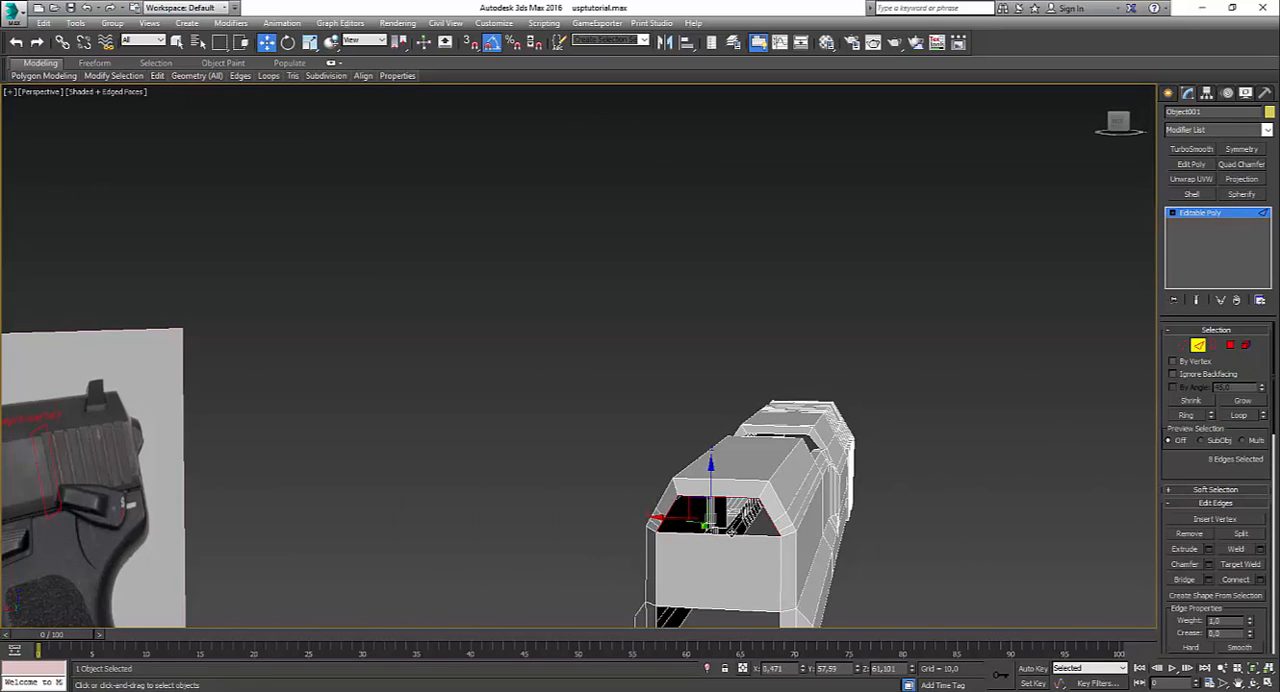
pyautogui.keyDown('alt'); pyautogui.click(728, 501); pyautogui.keyUp('alt')
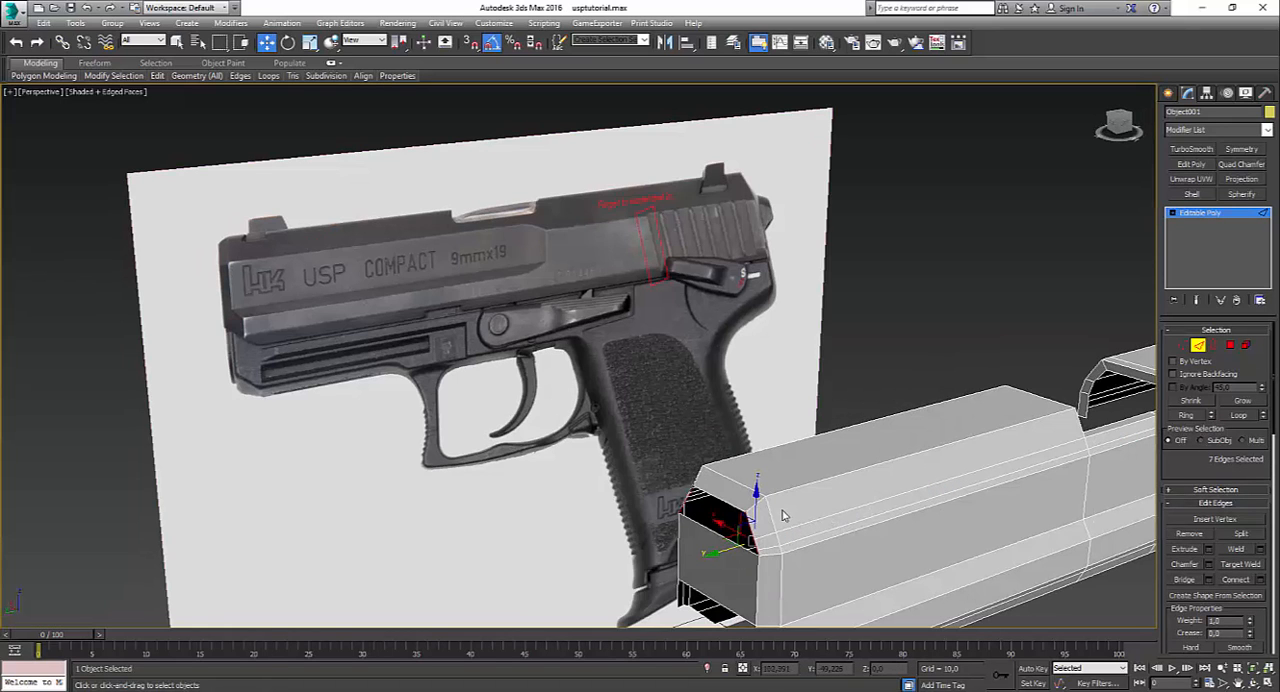
pyautogui.keyDown('alt'); pyautogui.moveTo(815, 544); pyautogui.dragTo(700, 550, button='middle'); pyautogui.keyUp('alt')
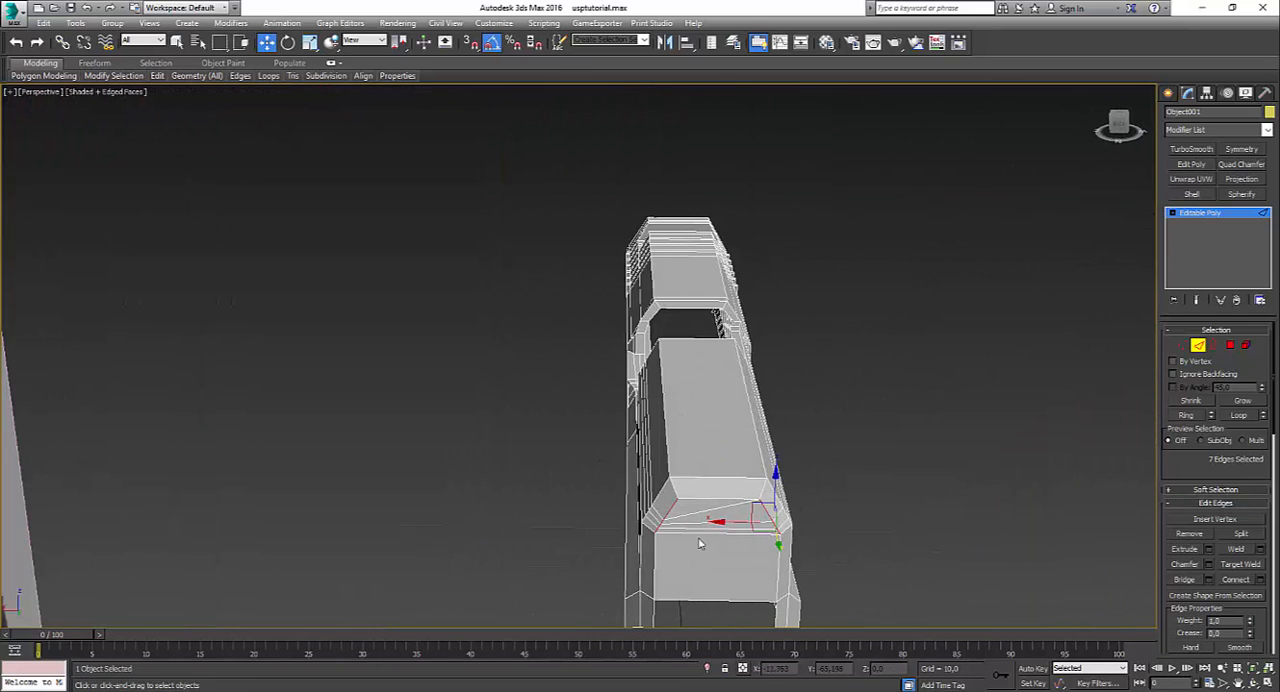
pyautogui.click(689, 513)
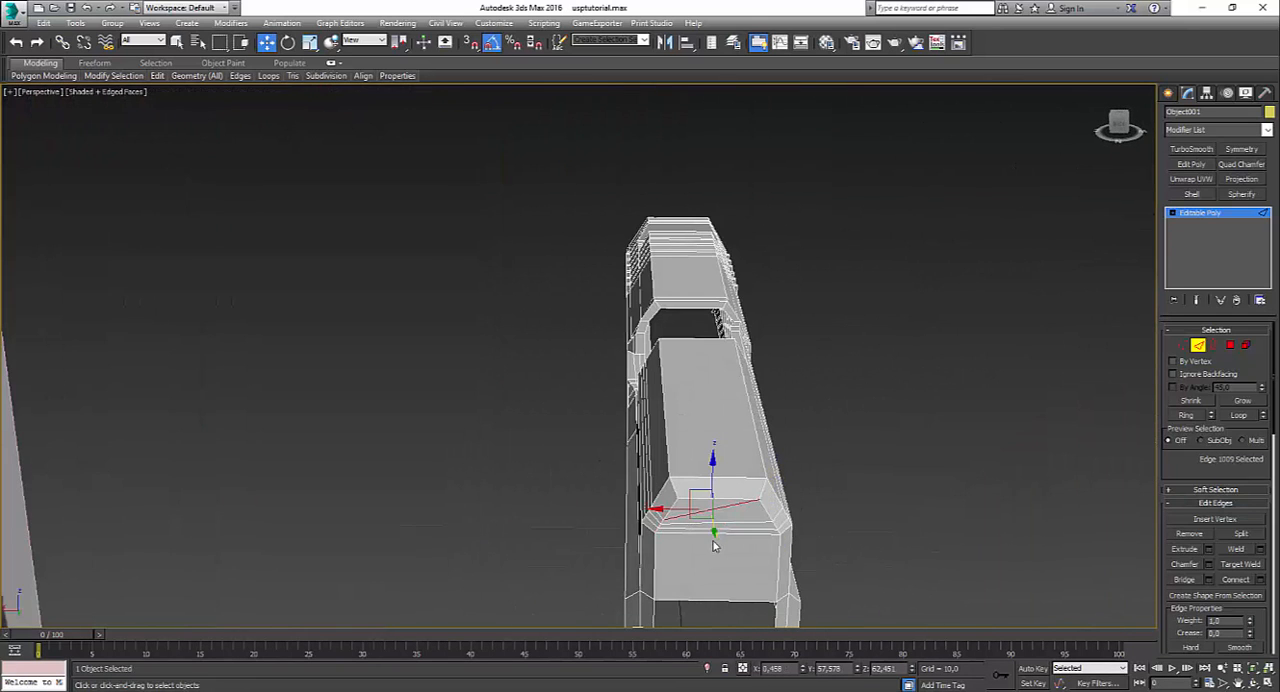
pyautogui.click(939, 522)
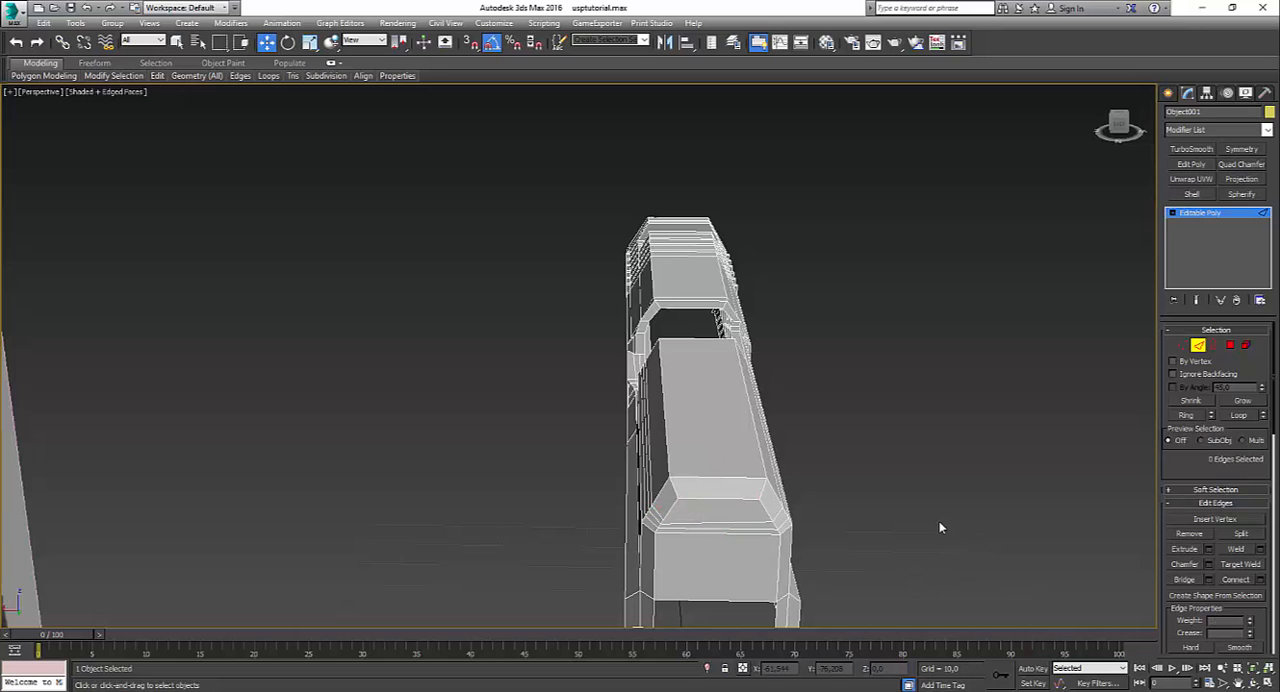
# Step: Inspect the slide mesh around the ejection port, along its side and at the closed front end
pyautogui.keyDown('alt'); pyautogui.moveTo(712, 468); pyautogui.dragTo(872, 490, button='middle'); pyautogui.keyUp('alt')
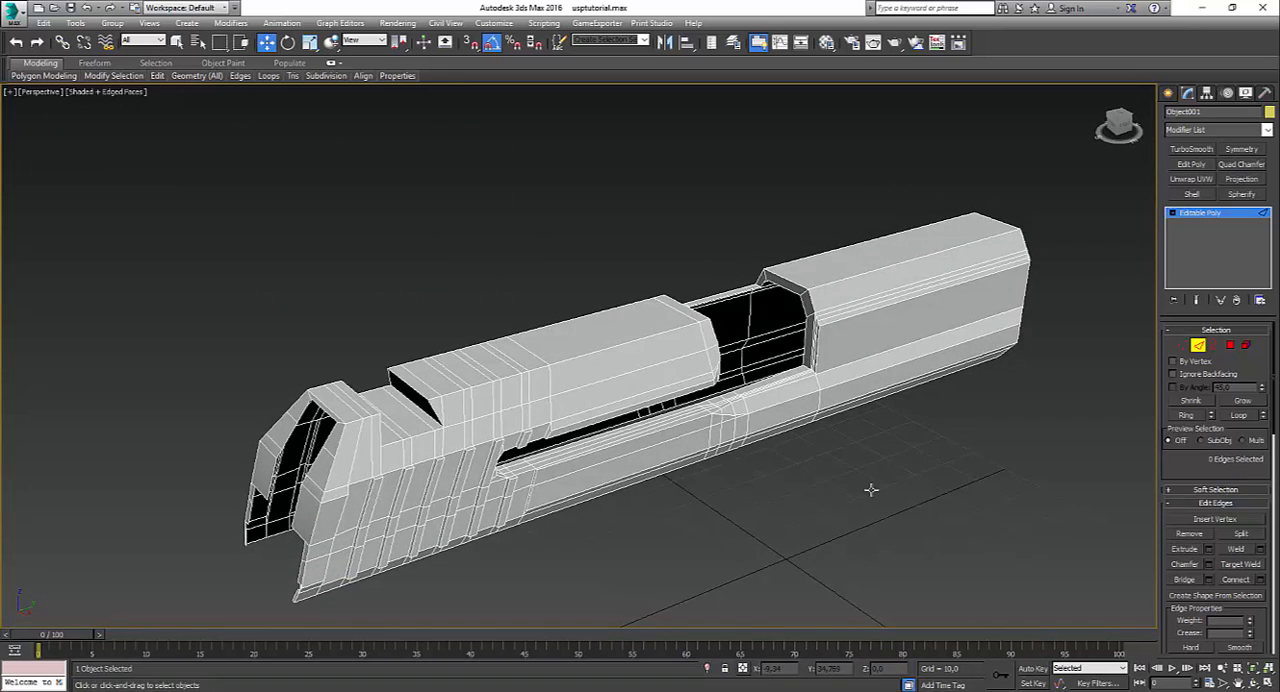
pyautogui.scroll(5, 842, 302)
pyautogui.keyDown('alt'); pyautogui.moveTo(786, 395); pyautogui.dragTo(815, 399, button='middle'); pyautogui.keyUp('alt')
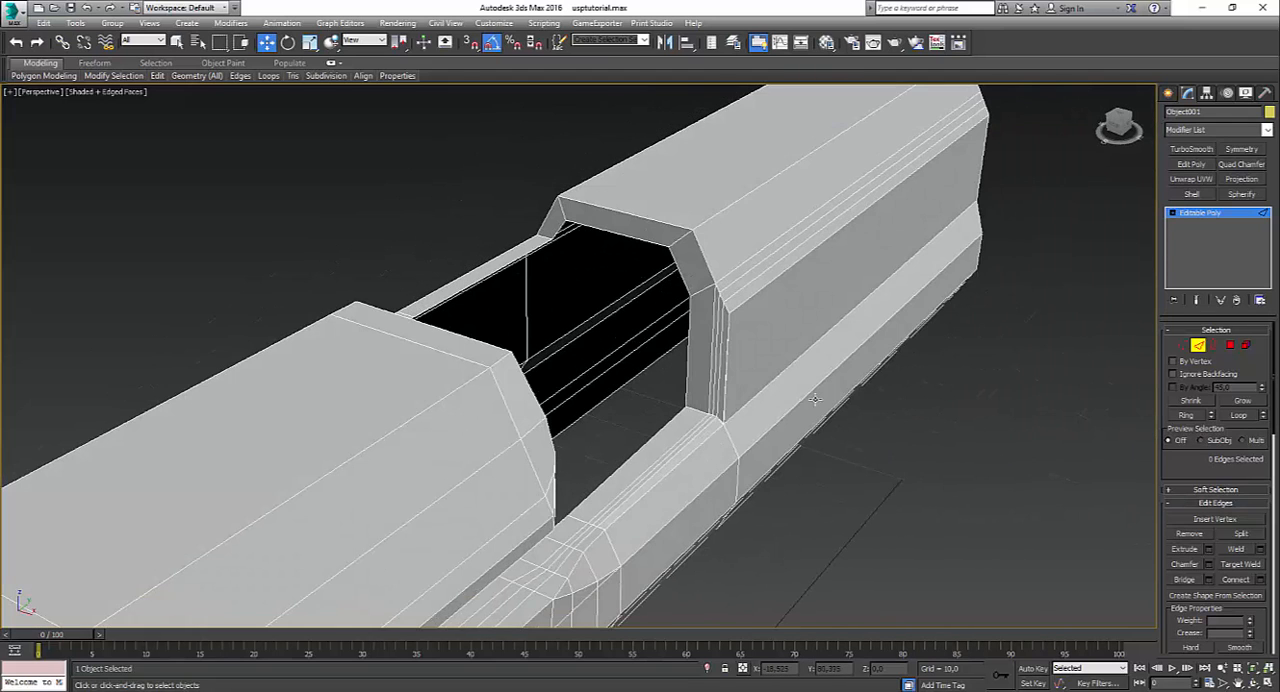
pyautogui.scroll(-3, 812, 405)
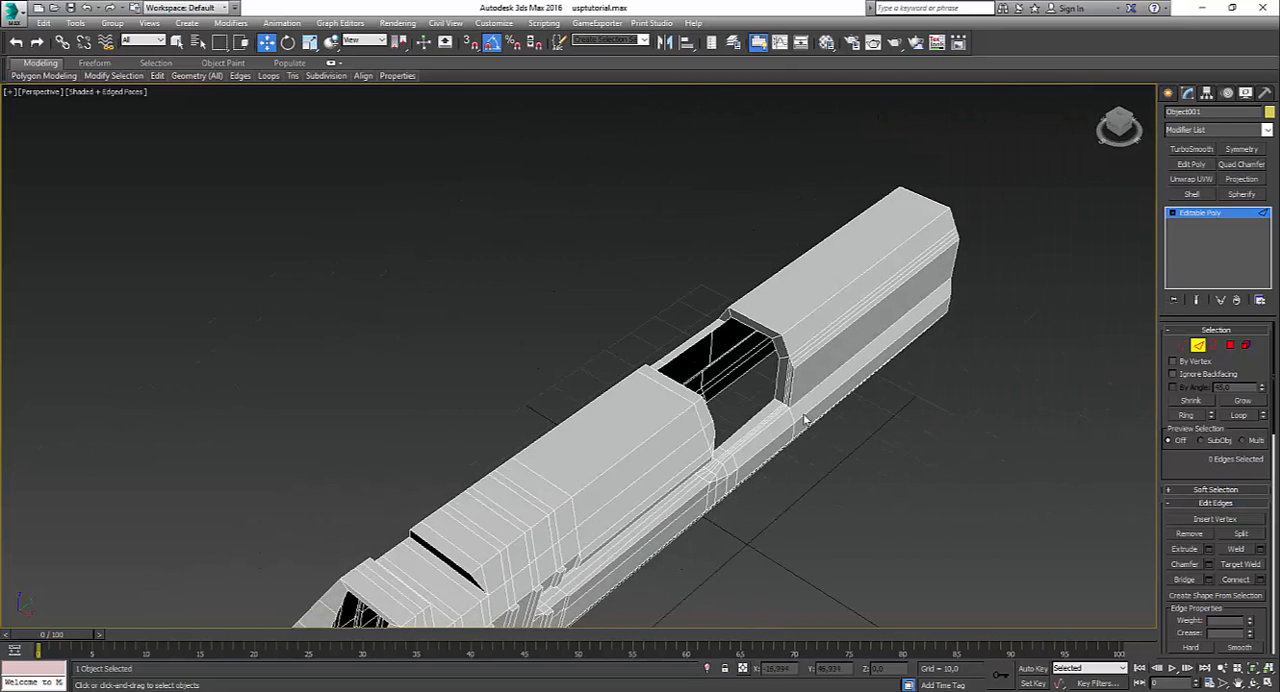
pyautogui.keyDown('alt'); pyautogui.moveTo(808, 394); pyautogui.dragTo(641, 343, button='middle'); pyautogui.keyUp('alt')
pyautogui.scroll(4, 719, 425)
pyautogui.scroll(-4, 712, 430)
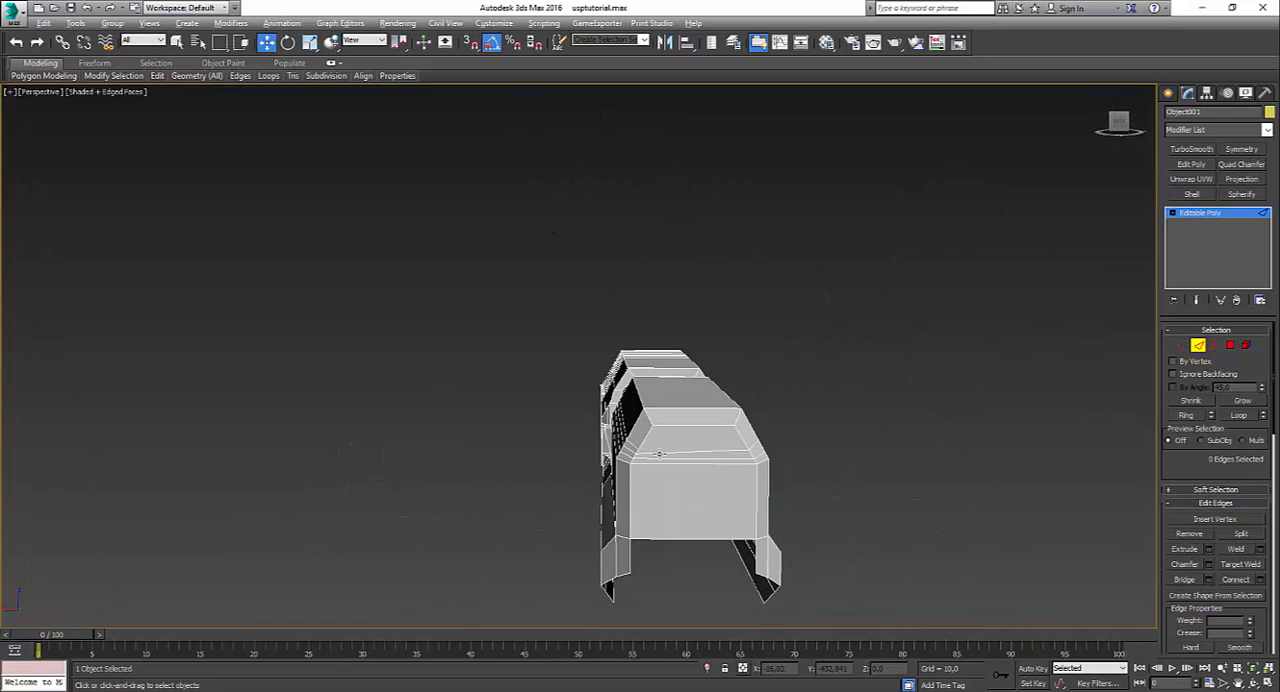
pyautogui.keyDown('alt'); pyautogui.moveTo(610, 450); pyautogui.dragTo(664, 490, button='middle'); pyautogui.keyUp('alt')
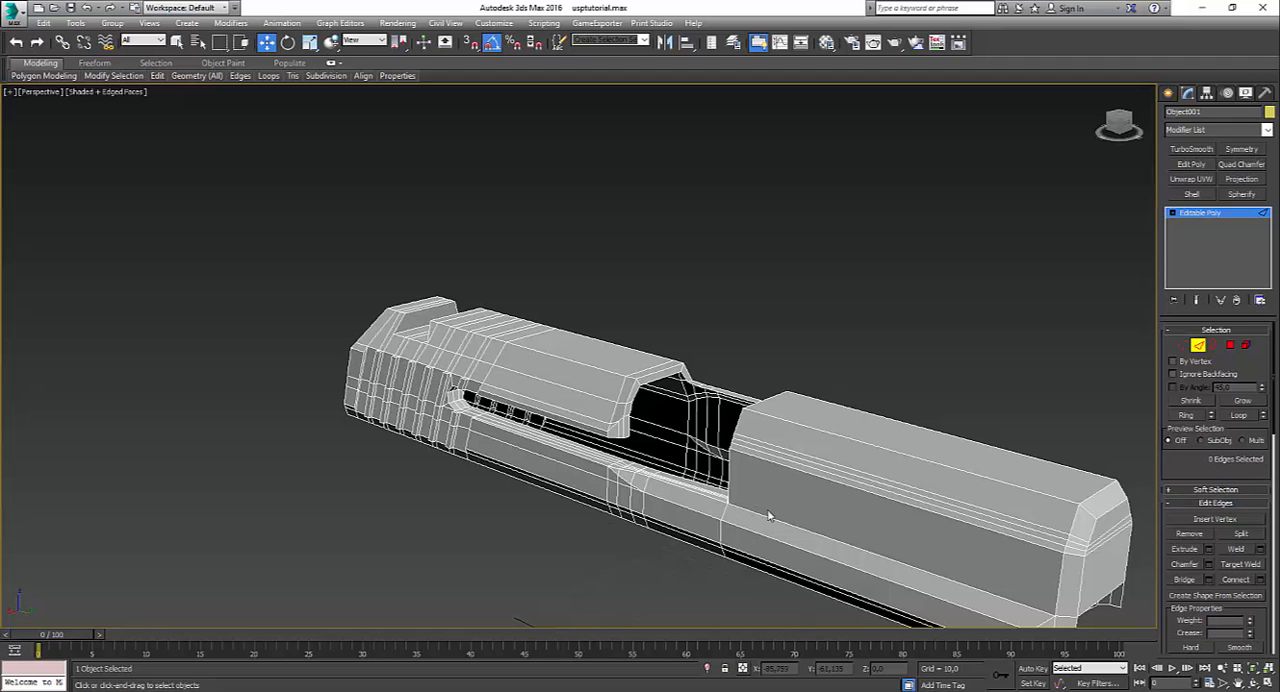
pyautogui.keyDown('alt'); pyautogui.moveTo(792, 452); pyautogui.dragTo(673, 498, button='middle'); pyautogui.keyUp('alt')
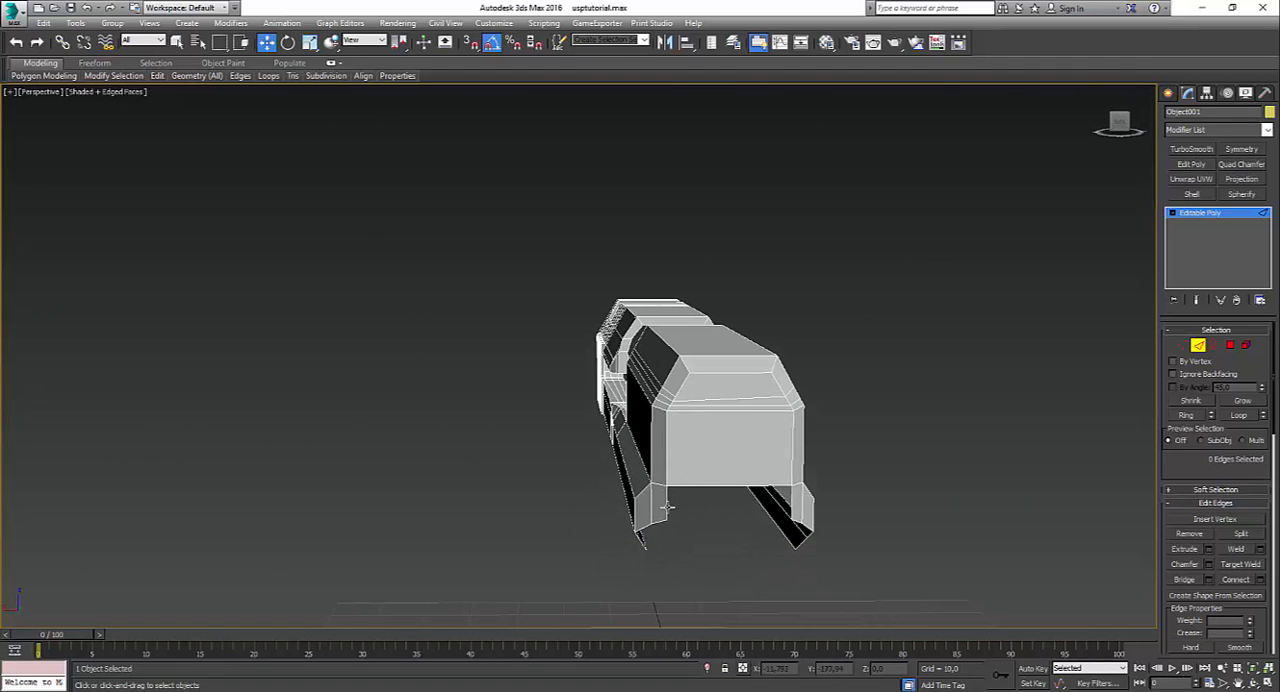
# Step: Bridge the two opposite inner edges directly below the front face to extend it downwards
pyautogui.click(667, 507)
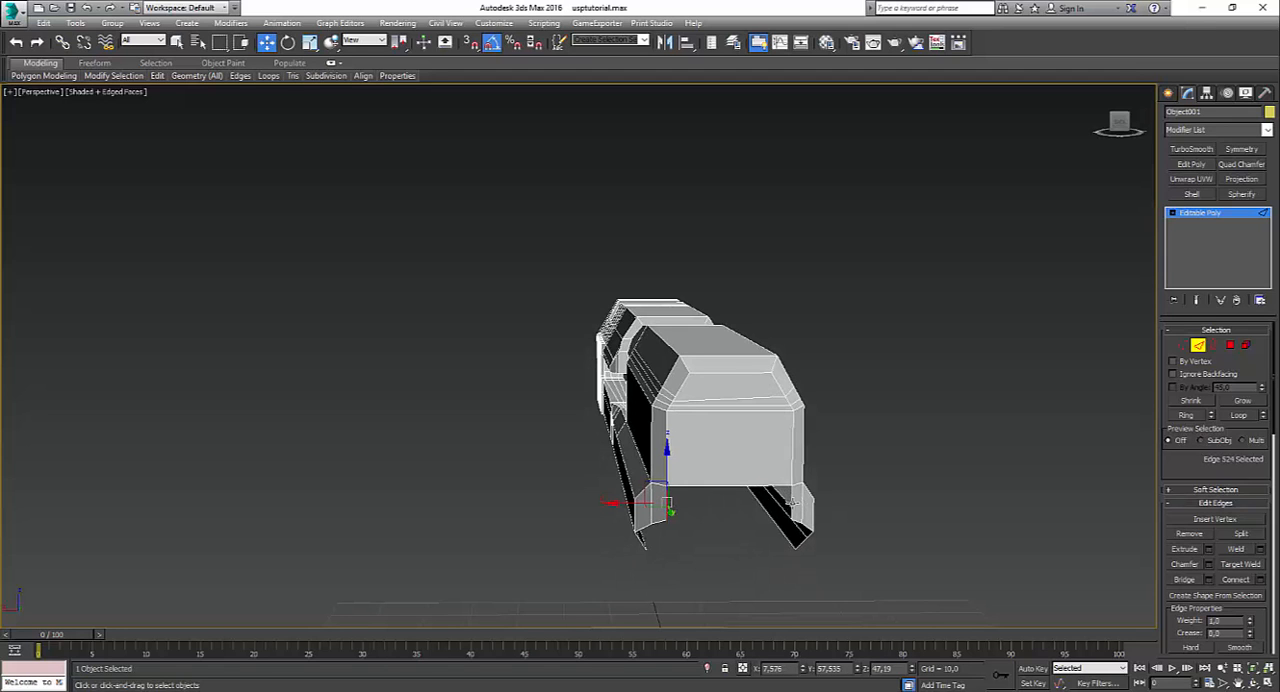
pyautogui.keyDown('ctrl'); pyautogui.click(792, 503); pyautogui.keyUp('ctrl')
pyautogui.keyDown('alt'); pyautogui.moveTo(680, 526); pyautogui.dragTo(644, 556, button='middle'); pyautogui.keyUp('alt')
# Step: Compare the slide's front with the HK USP 45 photo in Photos, moving its window aside and examining the muzzle close up
pyautogui.moveTo(604, 690)
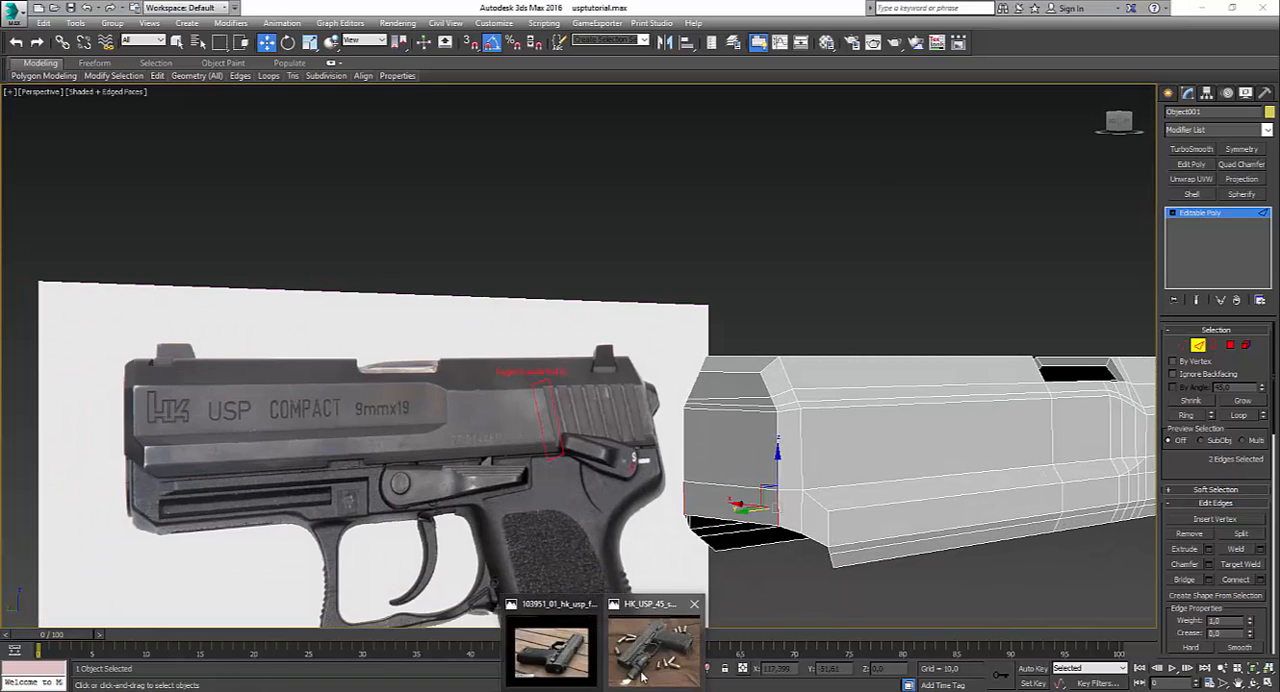
pyautogui.click(553, 650)
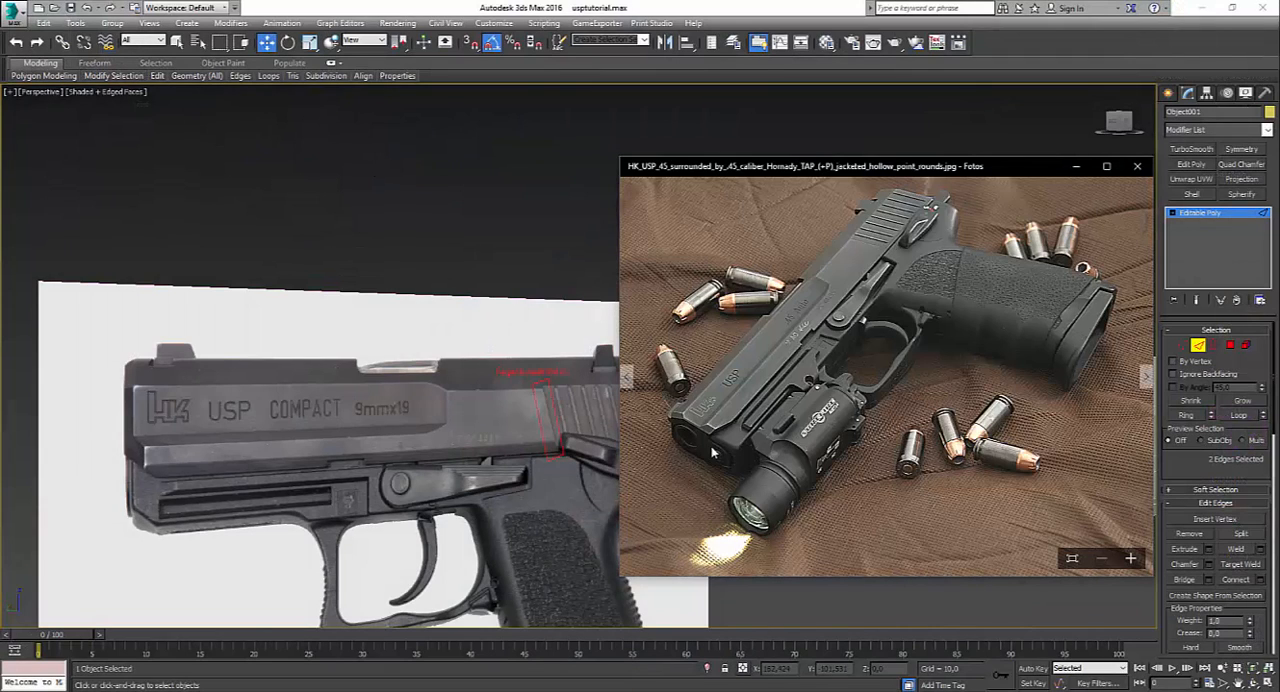
pyautogui.scroll(-4, 430, 486)
pyautogui.moveTo(430, 486); pyautogui.dragTo(388, 463, button='middle')
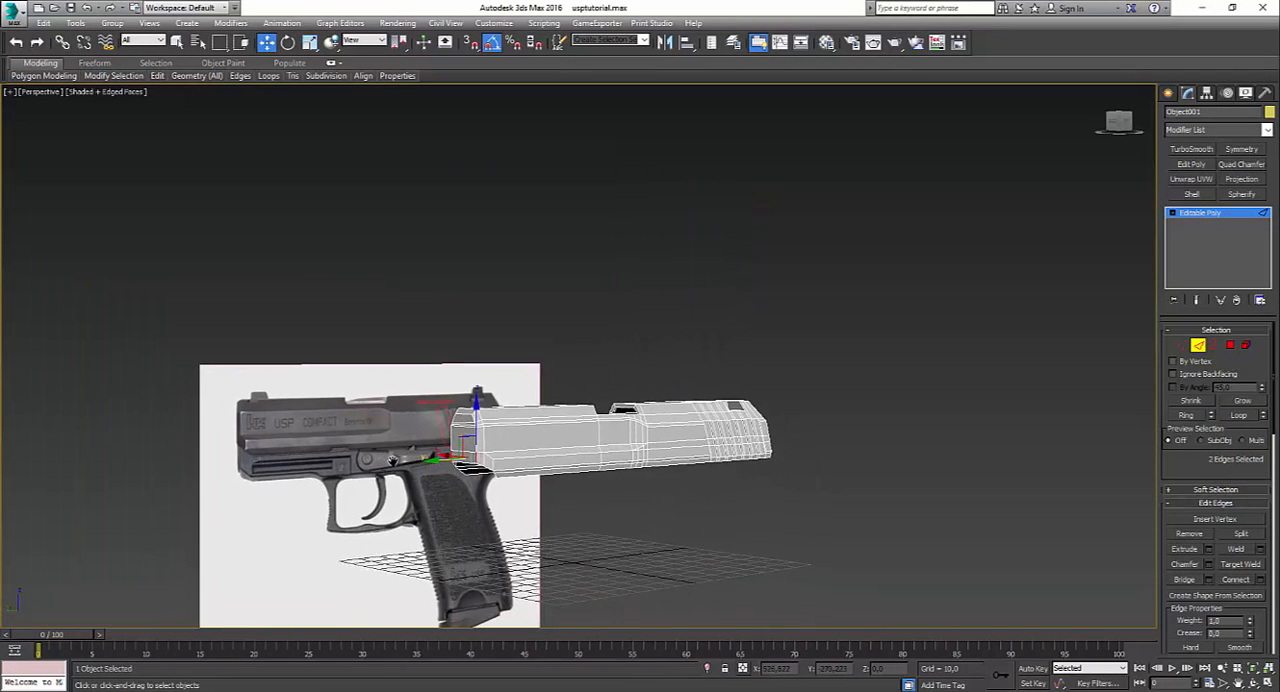
pyautogui.scroll(2, 398, 463)
pyautogui.moveTo(604, 690)
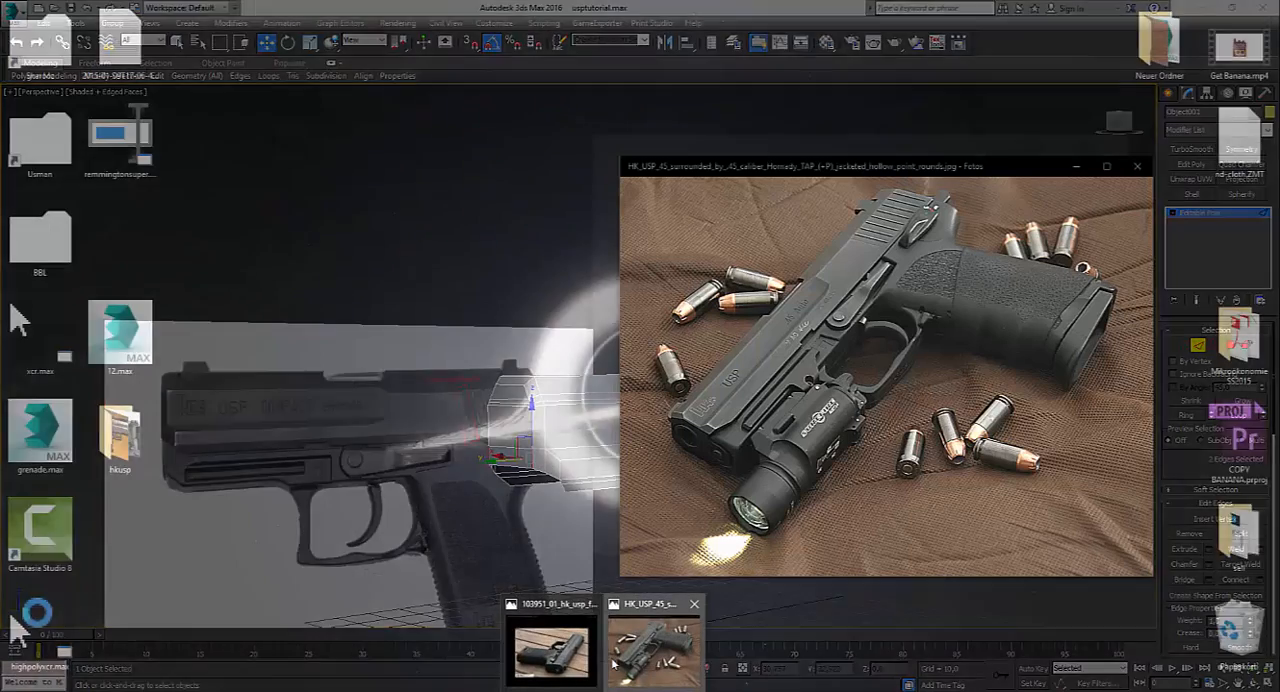
pyautogui.click(614, 664)
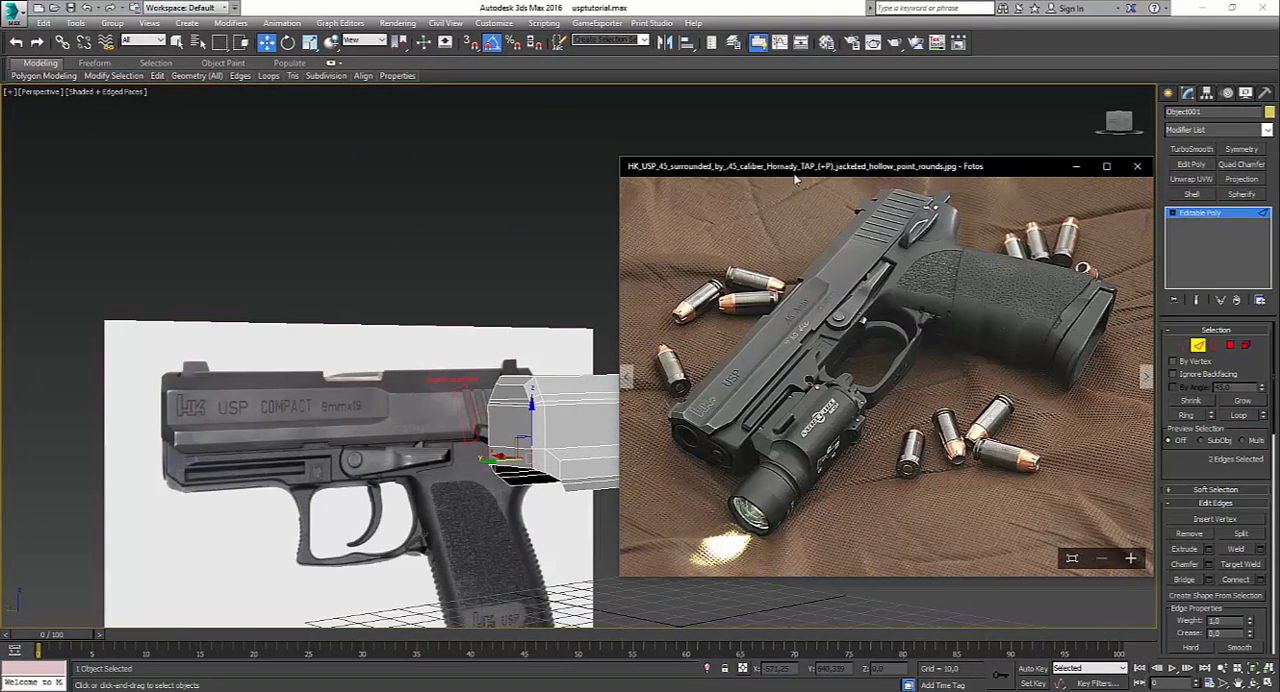
pyautogui.moveTo(751, 198); pyautogui.dragTo(803, 208)
pyautogui.scroll(-1, 756, 455)
pyautogui.scroll(1, 771, 431)
pyautogui.keyDown('ctrl'); pyautogui.scroll(4, 780, 428); pyautogui.keyUp('ctrl')
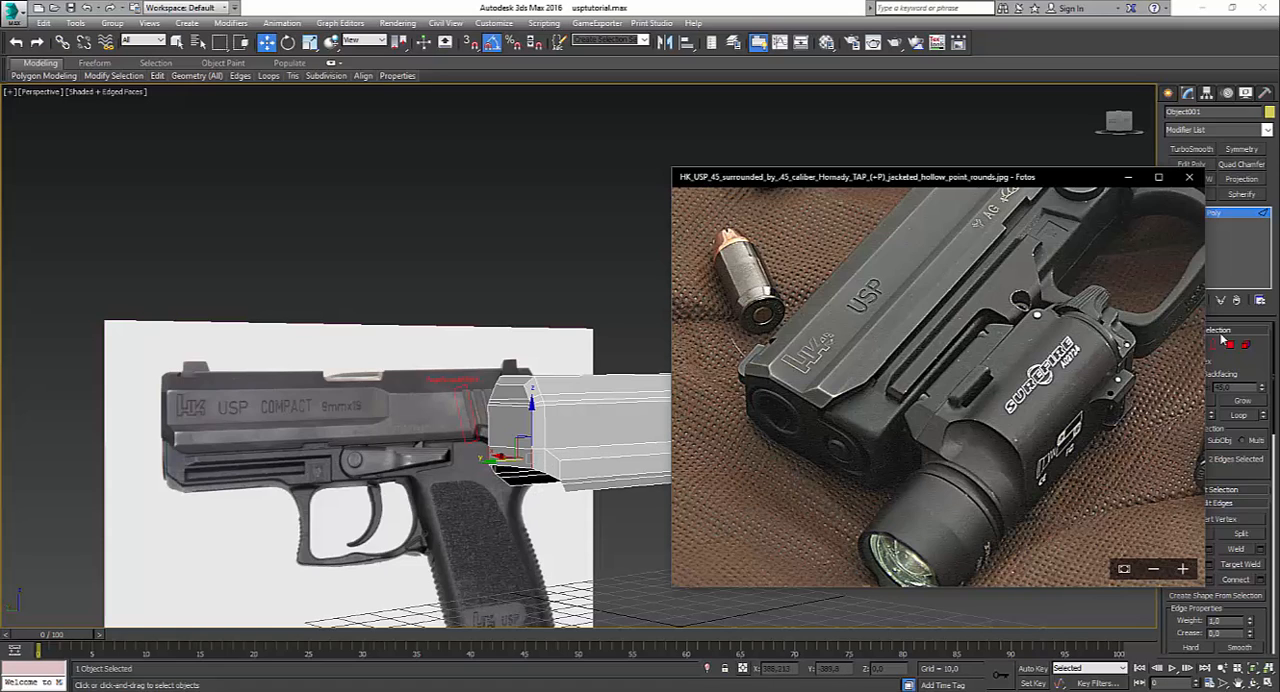
# Step: Lower the front face's two bottom corner vertices to about Z 42.8, in line with the slide's lower side edges
pyautogui.click(1182, 345)
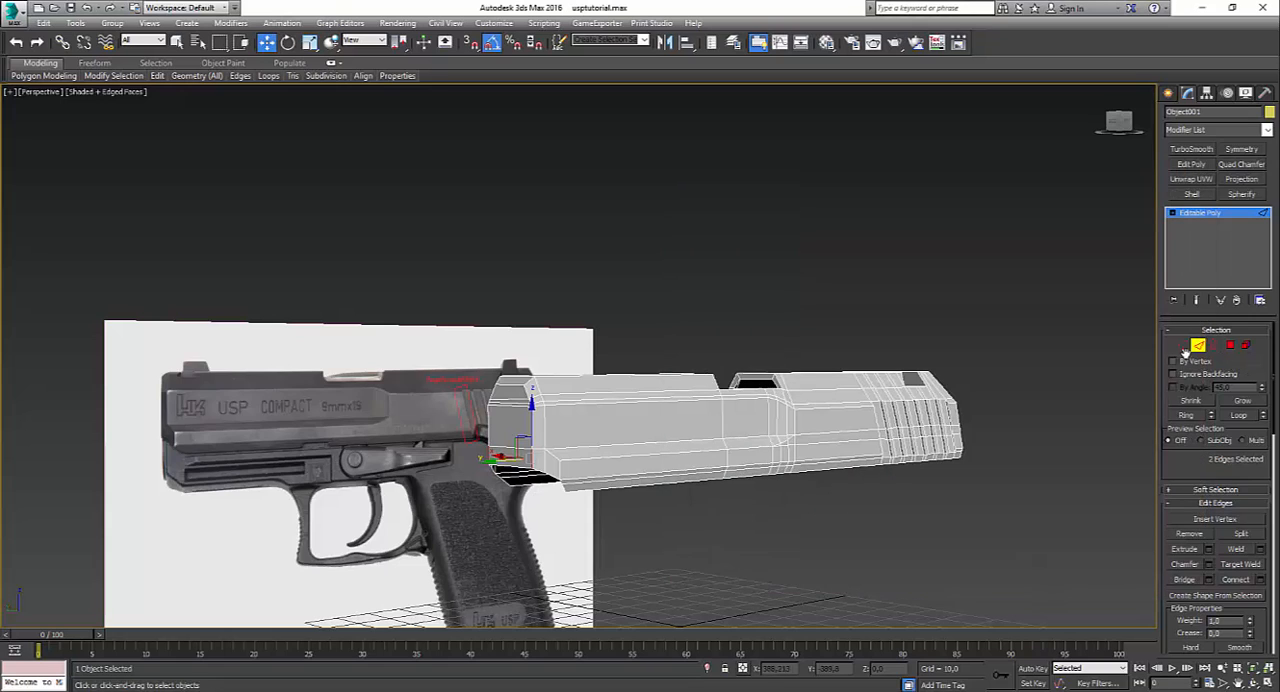
pyautogui.scroll(3, 627, 500)
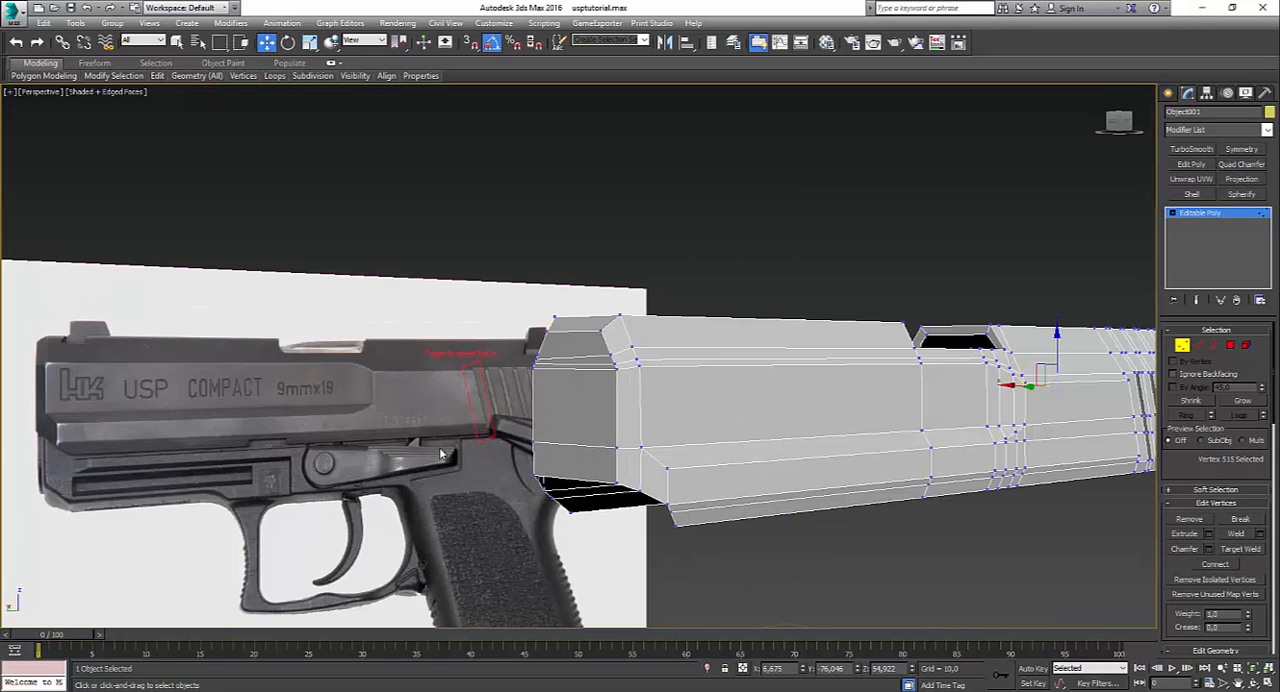
pyautogui.click(616, 482)
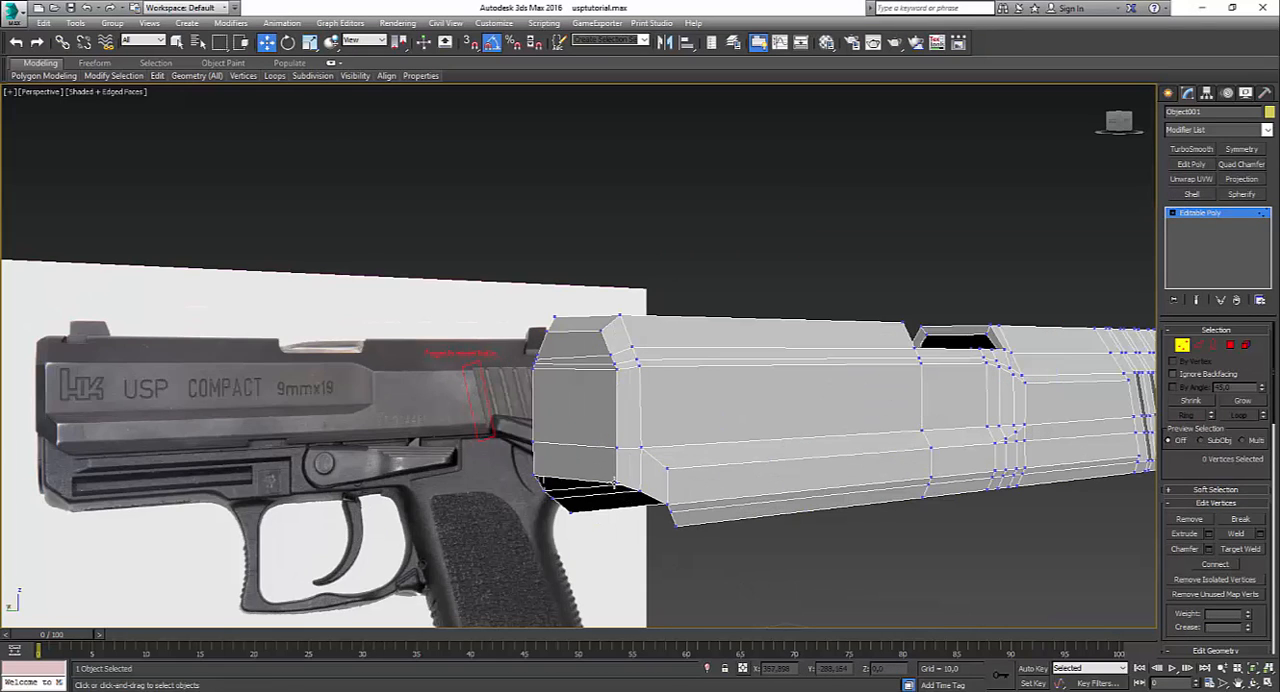
pyautogui.keyDown('ctrl'); pyautogui.click(532, 478); pyautogui.keyUp('ctrl')
pyautogui.keyDown('alt'); pyautogui.moveTo(534, 479); pyautogui.dragTo(627, 511, button='middle'); pyautogui.keyUp('alt')
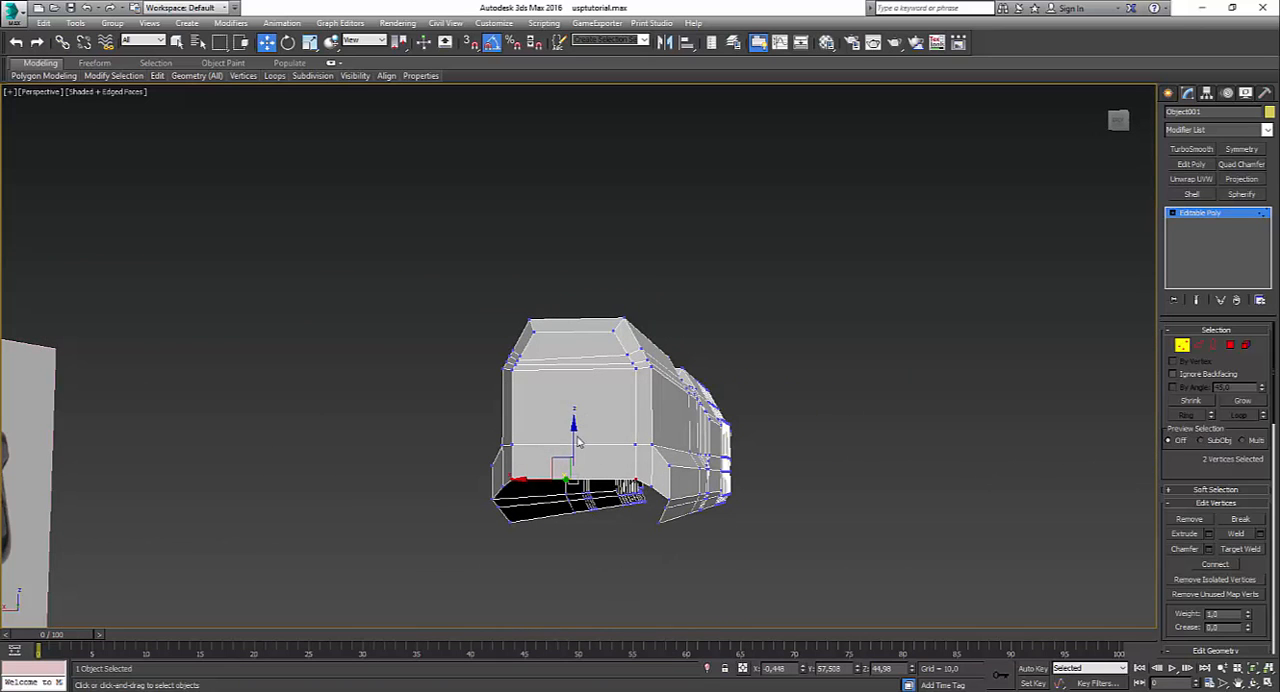
pyautogui.moveTo(572, 442); pyautogui.dragTo(567, 459)
pyautogui.keyDown('alt'); pyautogui.moveTo(567, 459); pyautogui.dragTo(668, 512, button='middle'); pyautogui.keyUp('alt')
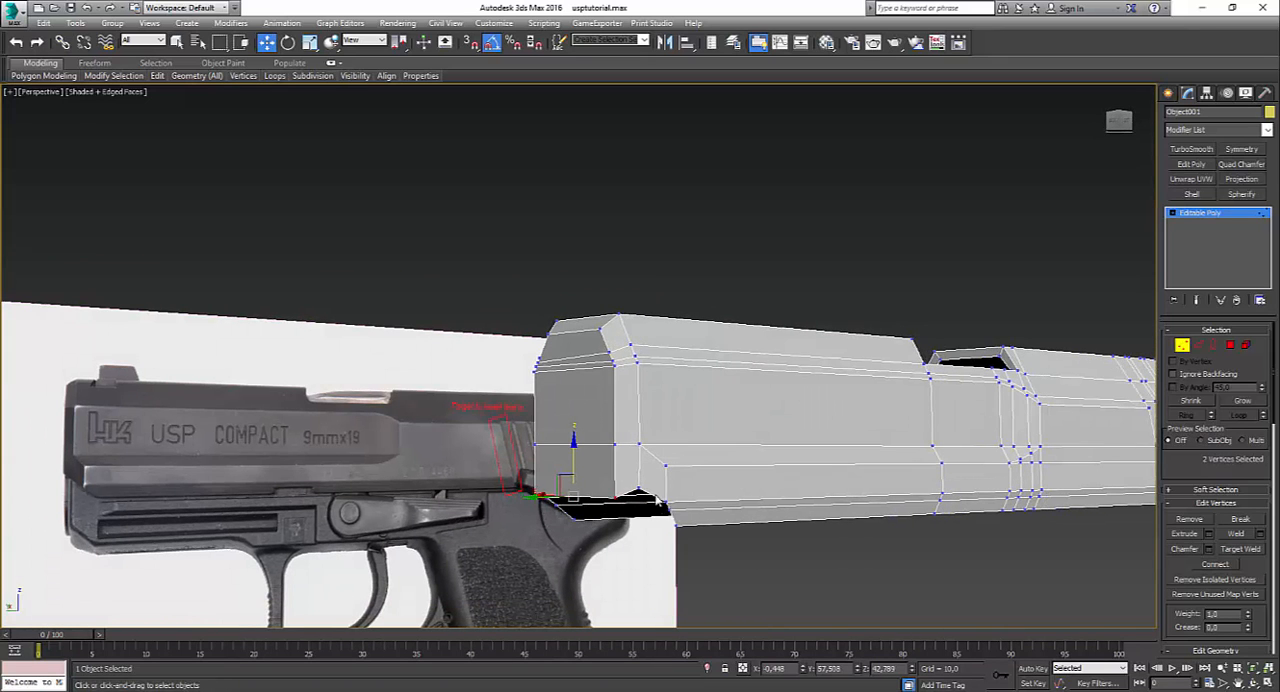
# Step: Copy the Z value 42.281 from the slide's lower side corner vertex and apply it to the front face's two bottom vertices
pyautogui.click(667, 505)
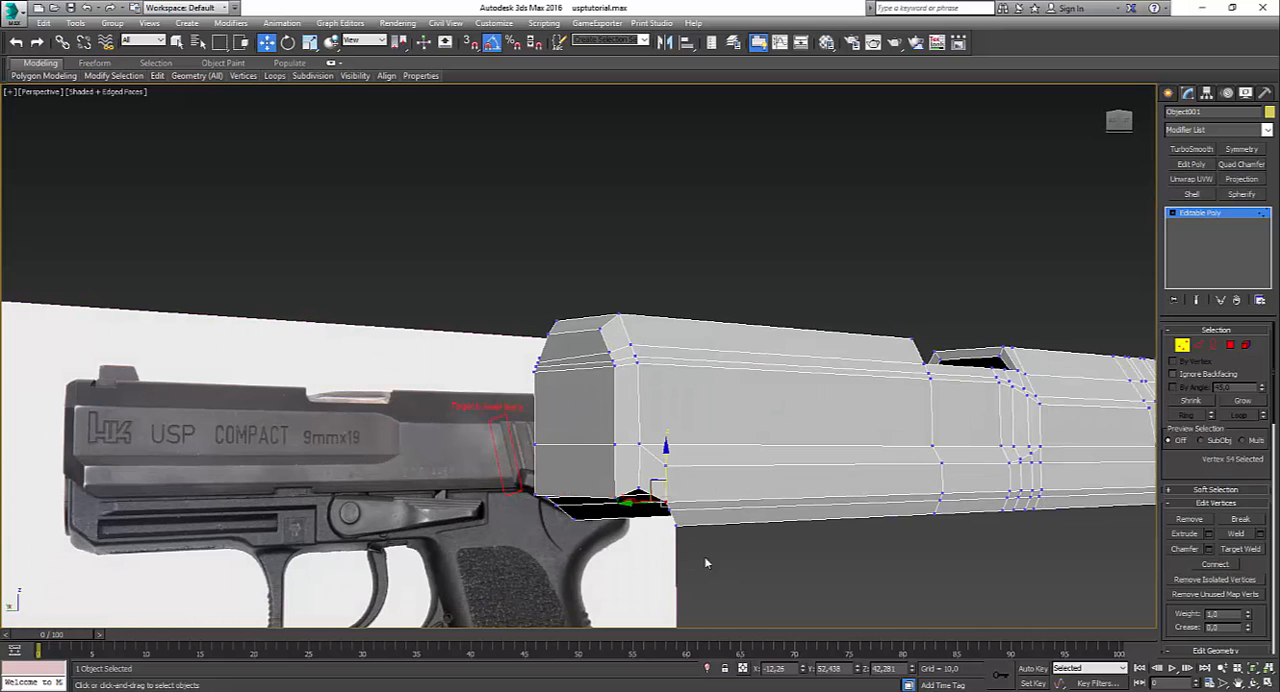
pyautogui.keyDown('alt'); pyautogui.moveTo(756, 506); pyautogui.dragTo(672, 487, button='middle'); pyautogui.keyUp('alt')
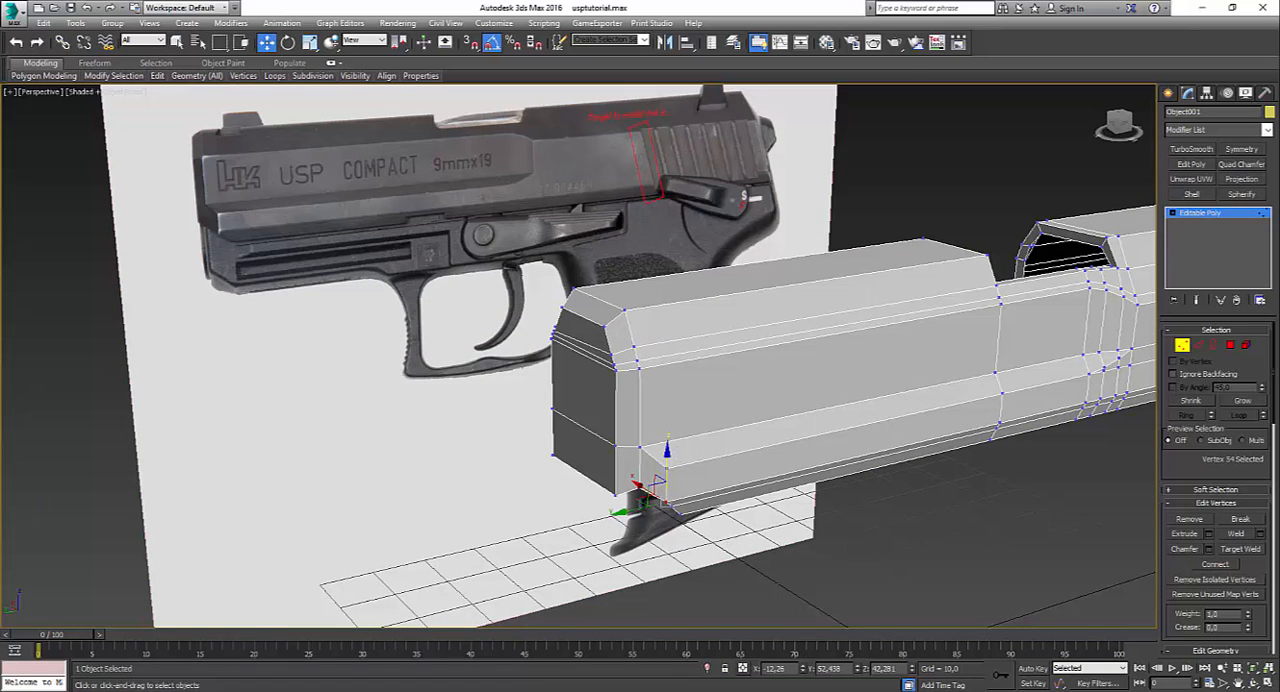
pyautogui.rightClick(881, 672)
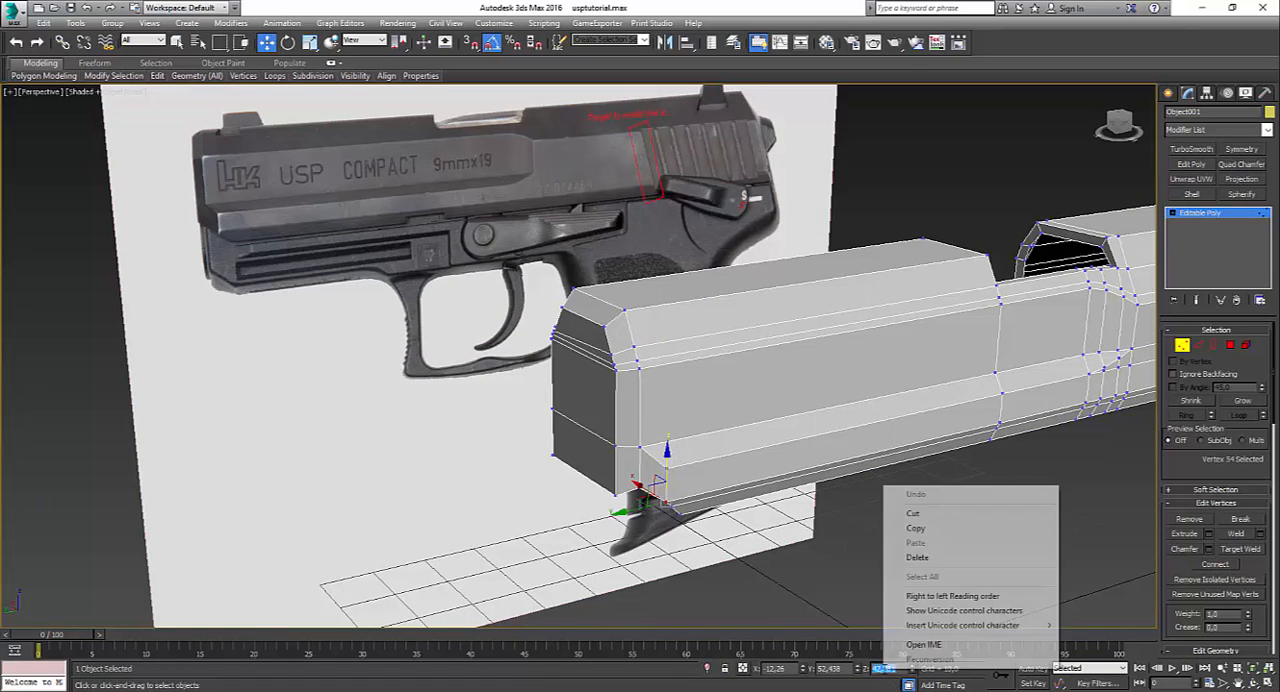
pyautogui.click(915, 528)
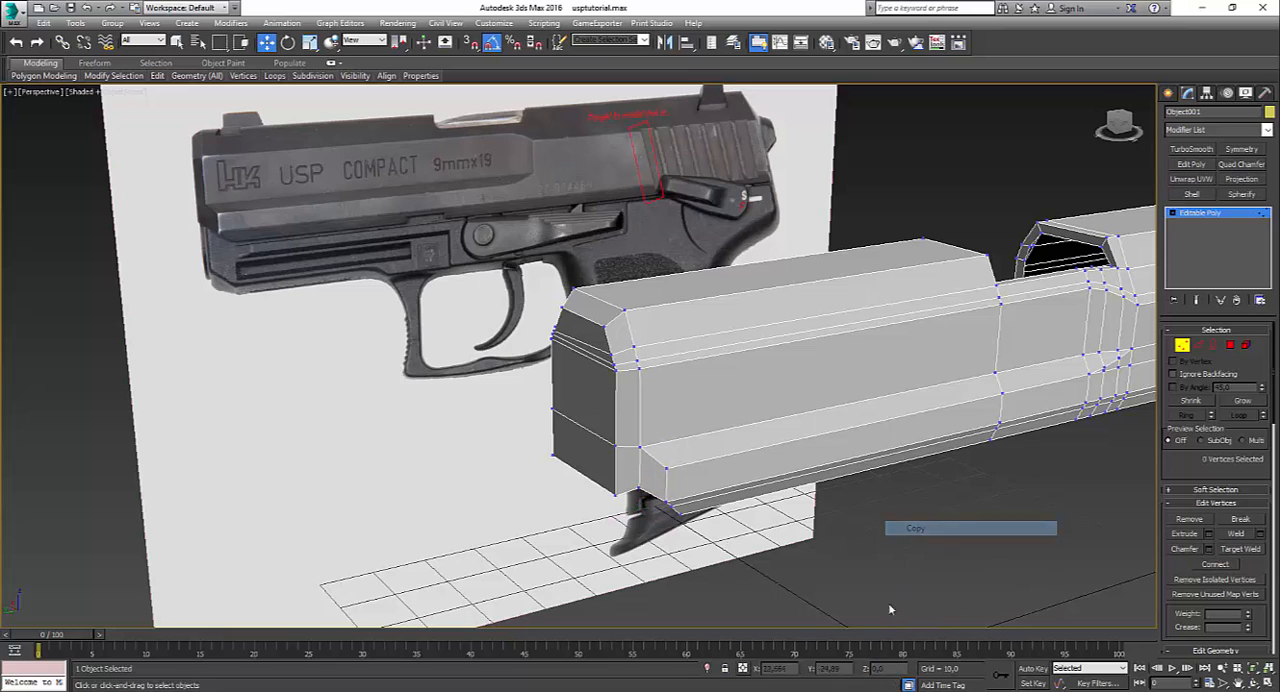
pyautogui.click(613, 495)
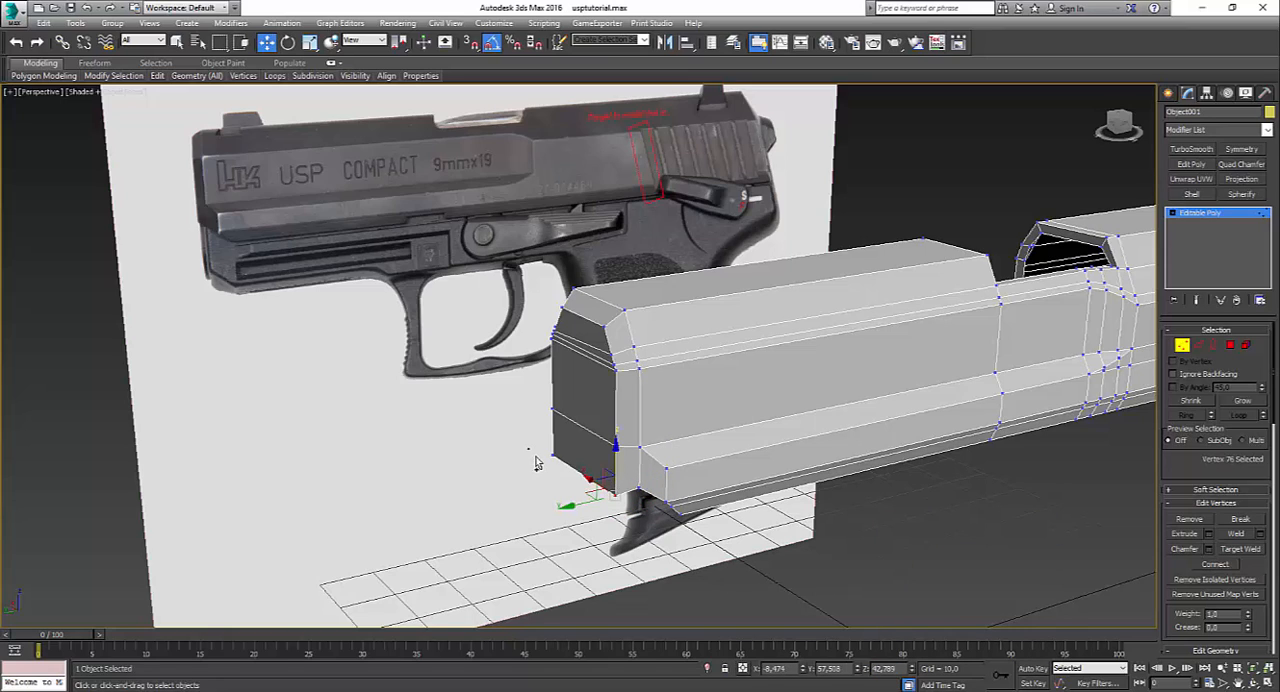
pyautogui.moveTo(528, 451); pyautogui.dragTo(553, 483)
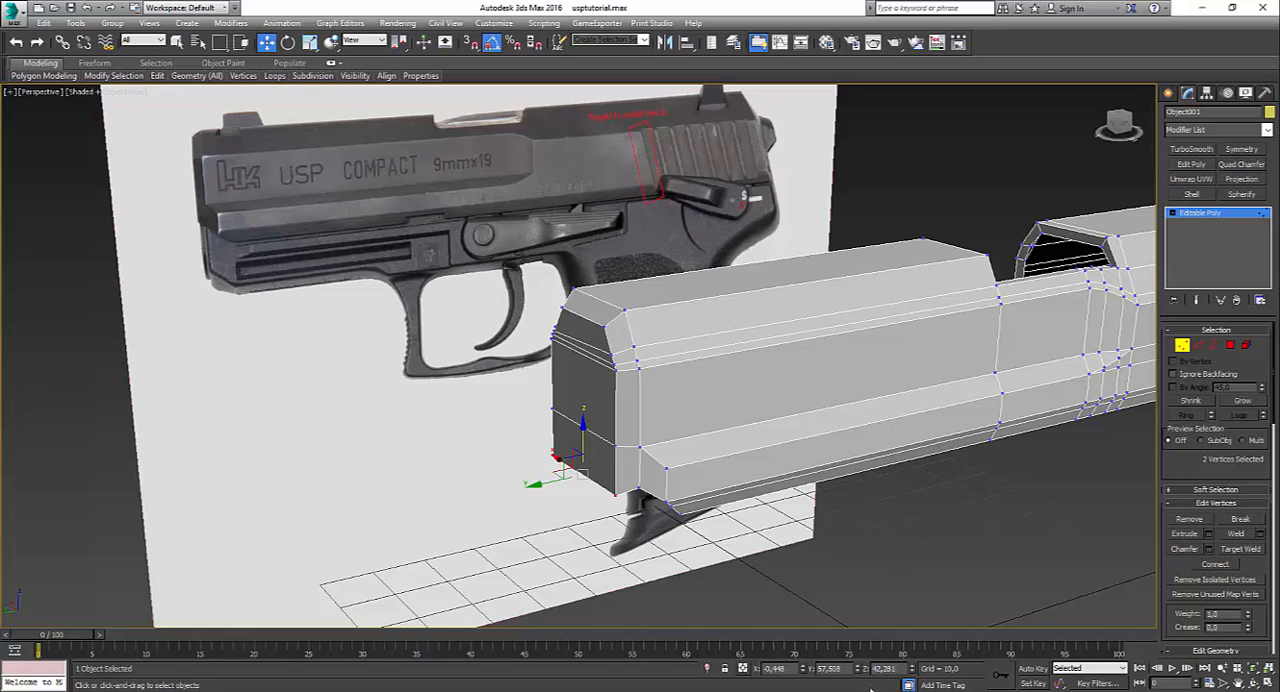
pyautogui.press('Return')
# Step: Set the two lower vertices just behind the front face's bottom corners to the copied Z value 42.281
pyautogui.keyDown('alt'); pyautogui.moveTo(623, 511); pyautogui.dragTo(687, 506, button='middle'); pyautogui.keyUp('alt')
pyautogui.keyDown('ctrl'); pyautogui.click(511, 478); pyautogui.keyUp('ctrl')
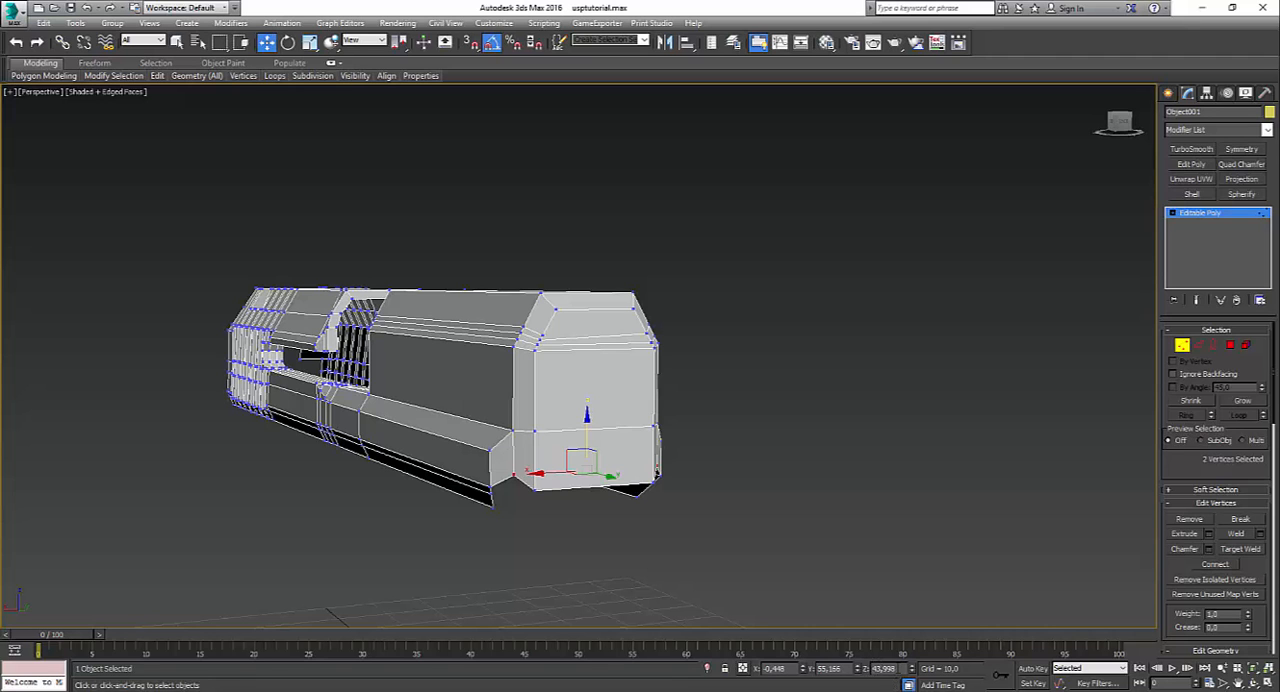
pyautogui.moveTo(897, 668); pyautogui.dragTo(773, 669)
pyautogui.hotkey('ctrl', 'v')
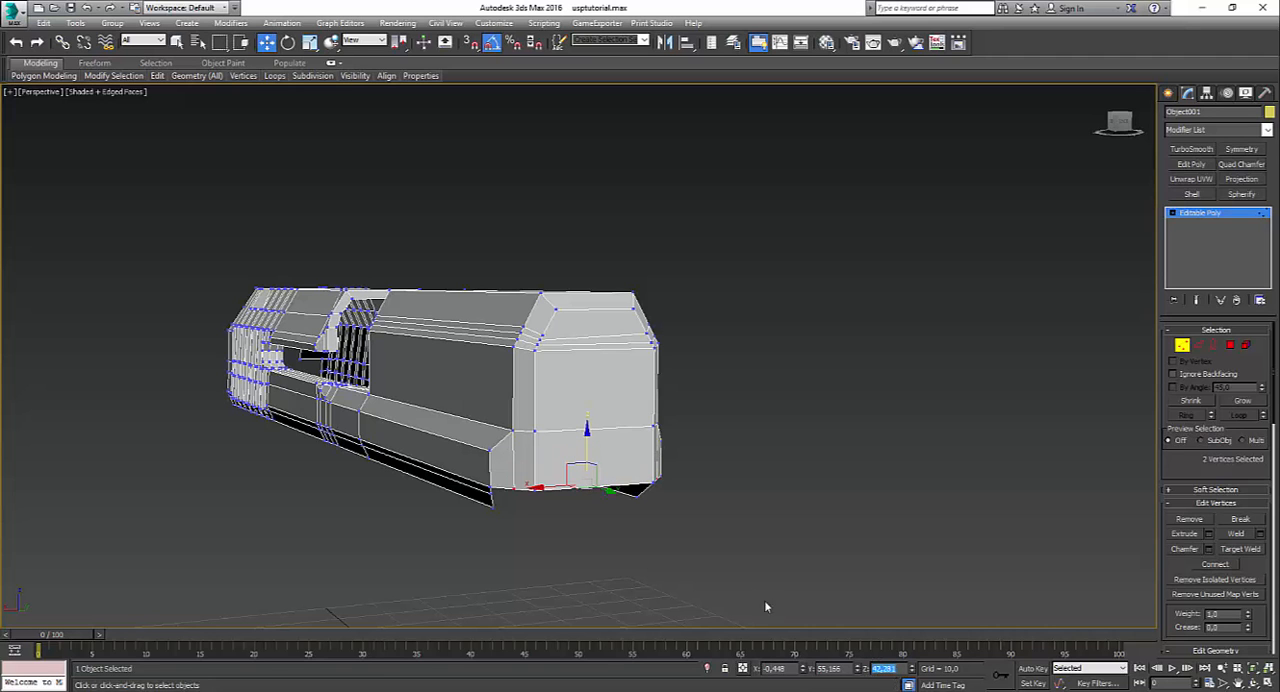
# Step: Check the muzzle in the HK USP 45 photo and connect the lower front face's top and bottom edges with a vertical centre edge
pyautogui.keyDown('alt'); pyautogui.moveTo(743, 534); pyautogui.dragTo(685, 647, button='middle'); pyautogui.keyUp('alt')
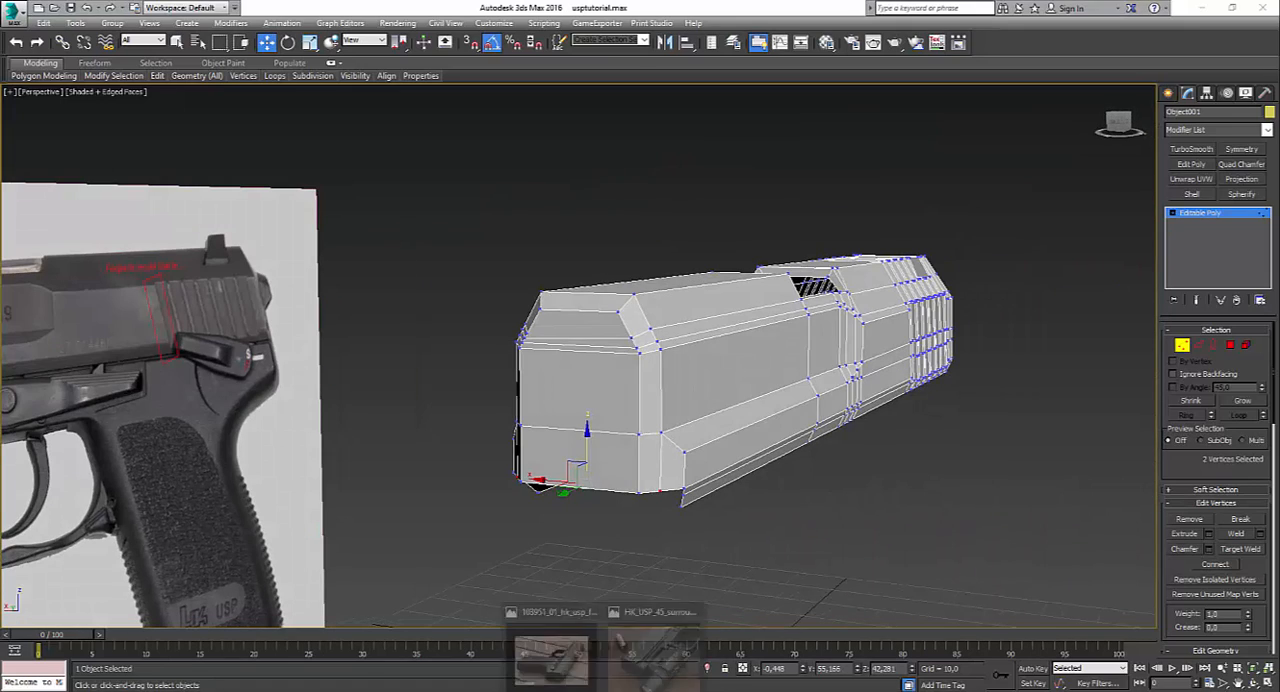
pyautogui.click(640, 660)
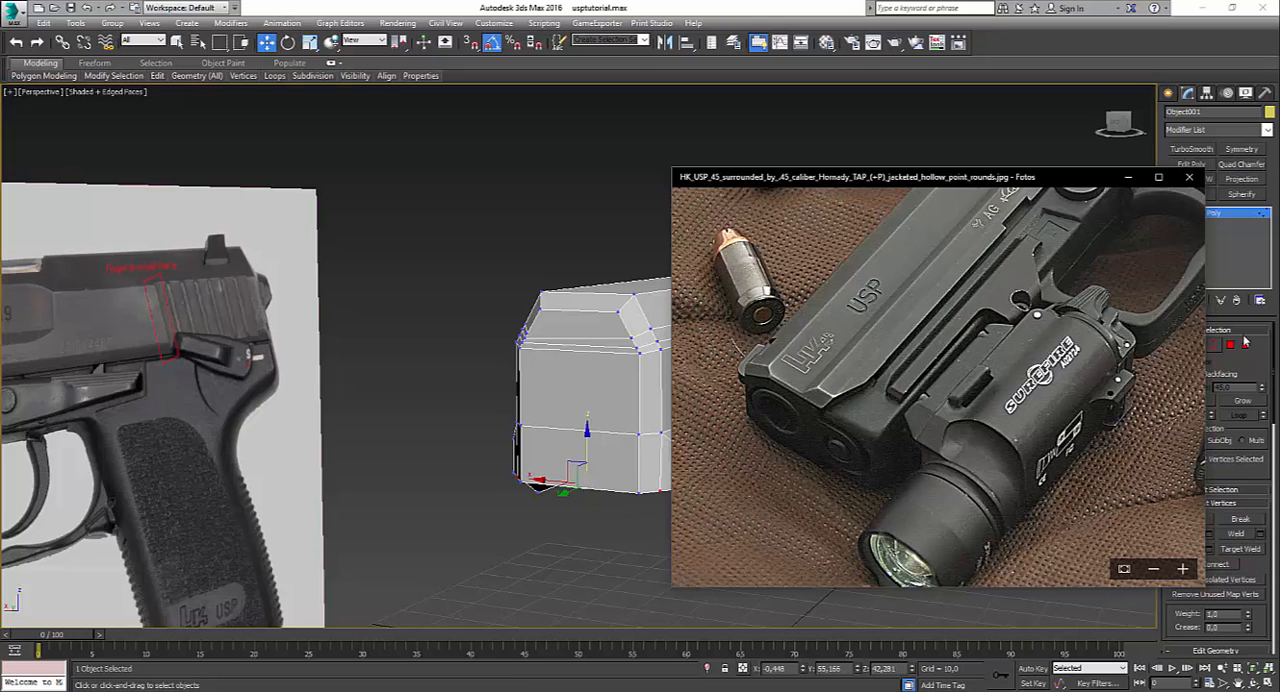
pyautogui.click(1224, 362)
pyautogui.click(1198, 345)
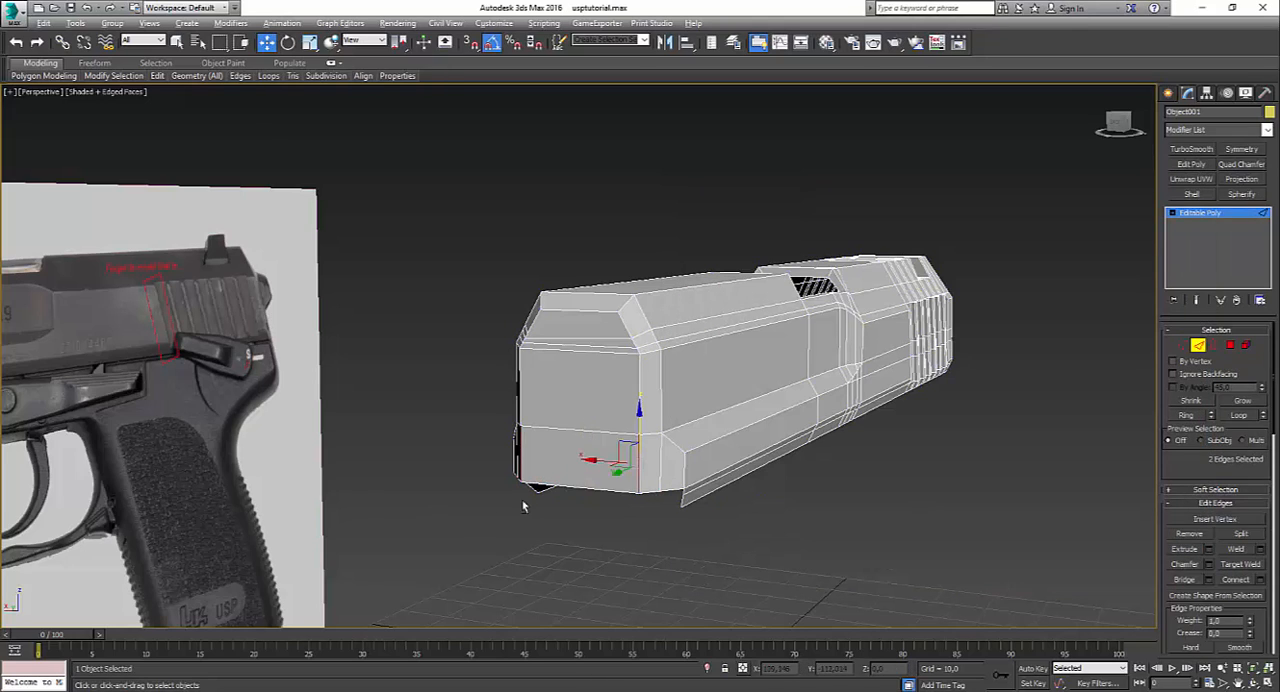
pyautogui.keyDown('alt'); pyautogui.moveTo(522, 505); pyautogui.dragTo(575, 535, button='middle'); pyautogui.keyUp('alt')
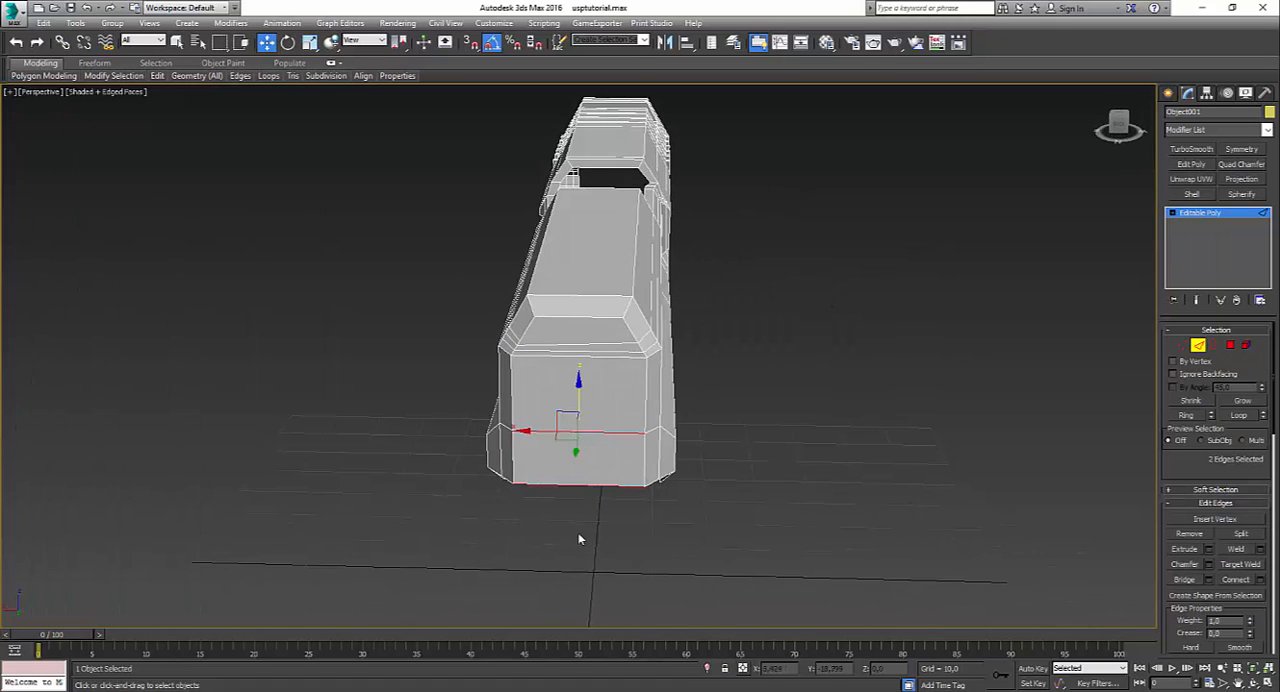
pyautogui.hotkey('ctrl', 'shift', 'e')
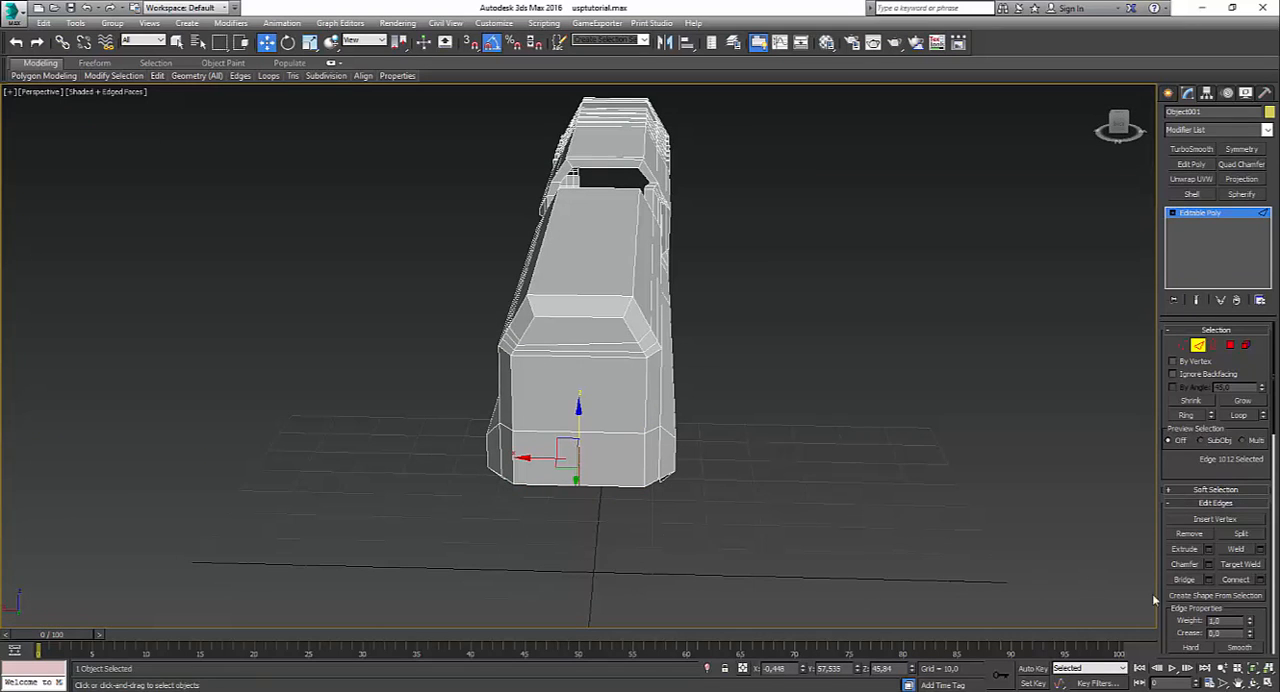
pyautogui.click(1208, 564)
pyautogui.keyDown('alt'); pyautogui.moveTo(470, 440); pyautogui.dragTo(458, 487, button='middle'); pyautogui.keyUp('alt')
pyautogui.click(624, 478)
# Step: Chamfer the lower front face's vertical centre edge by 5.974 with one segment, checking its width against the HK USP 45 photo
pyautogui.scroll(-5, 560, 460)
pyautogui.keyDown('alt'); pyautogui.moveTo(640, 475); pyautogui.dragTo(737, 525, button='middle'); pyautogui.keyUp('alt')
pyautogui.scroll(5, 737, 525)
pyautogui.scroll(-5, 547, 491)
pyautogui.moveTo(547, 491); pyautogui.dragTo(685, 548, button='middle')
pyautogui.scroll(2, 671, 505)
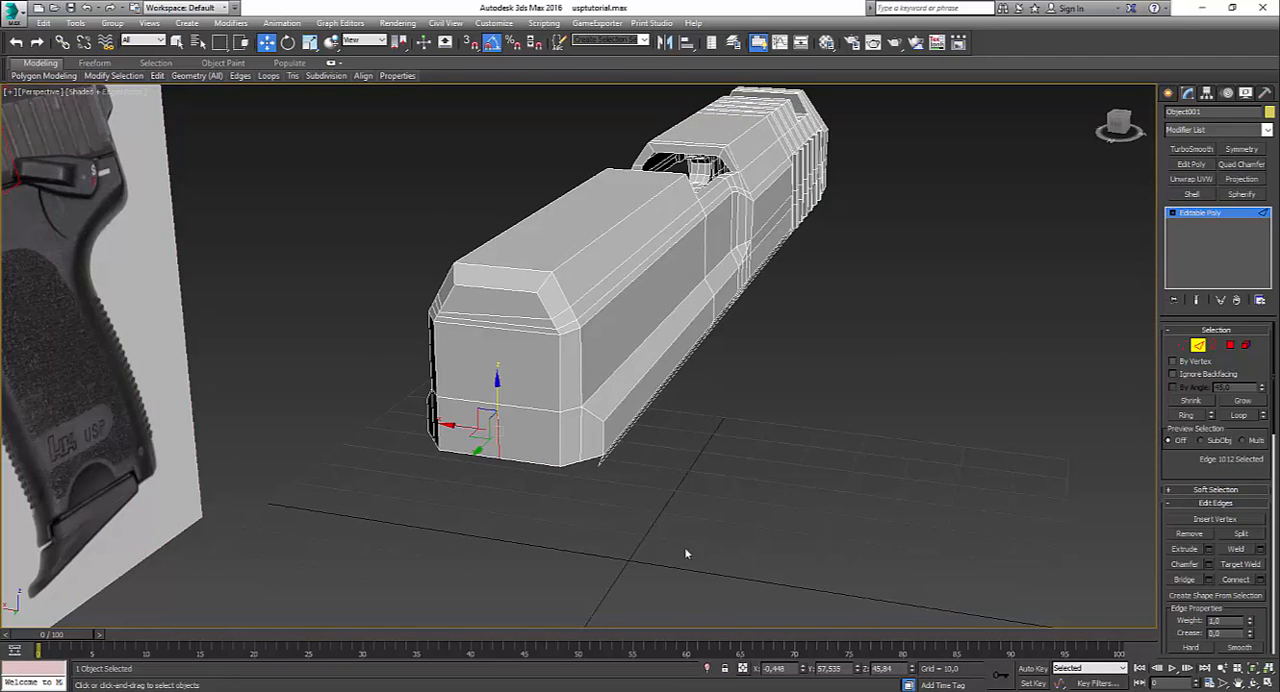
pyautogui.click(1210, 566)
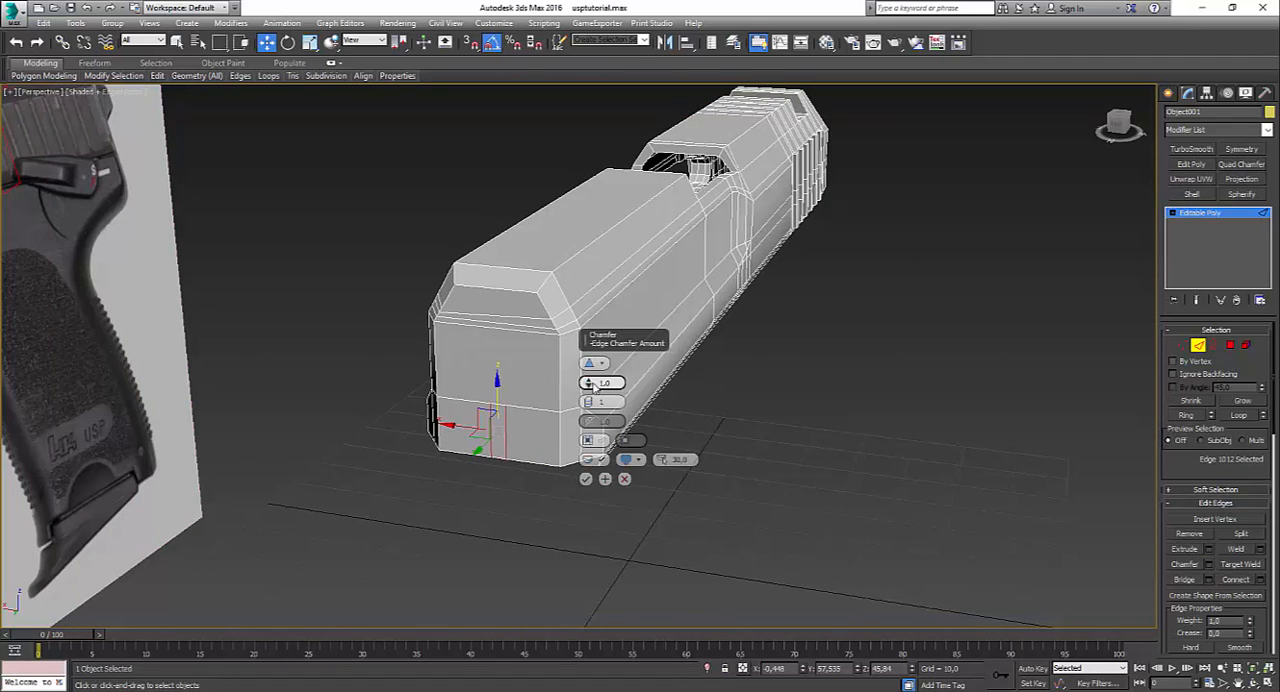
pyautogui.moveTo(586, 380); pyautogui.dragTo(575, 342)
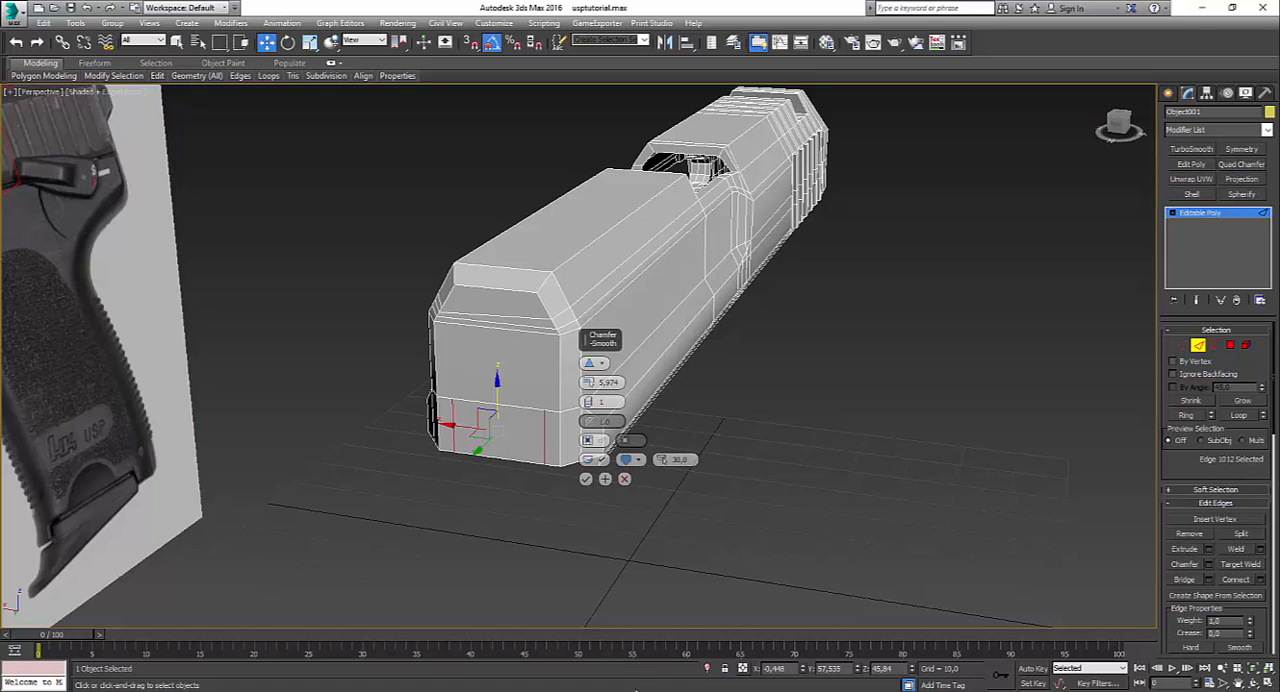
pyautogui.moveTo(603, 690)
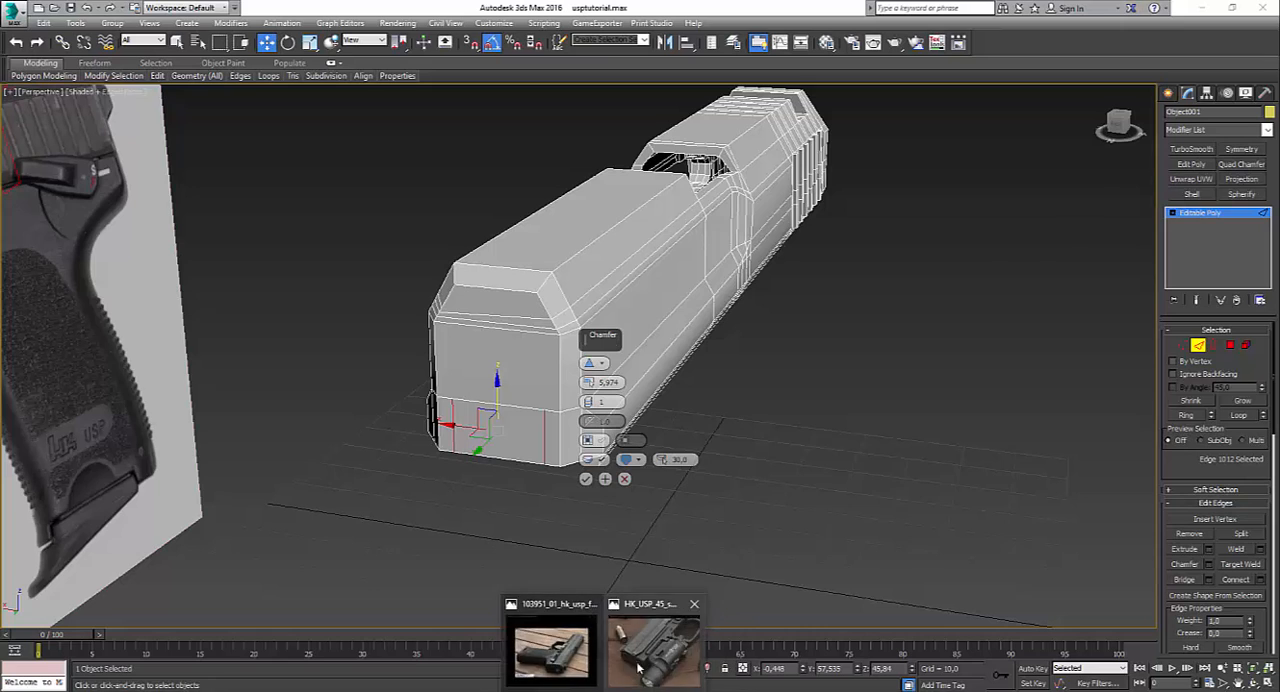
pyautogui.click(668, 645)
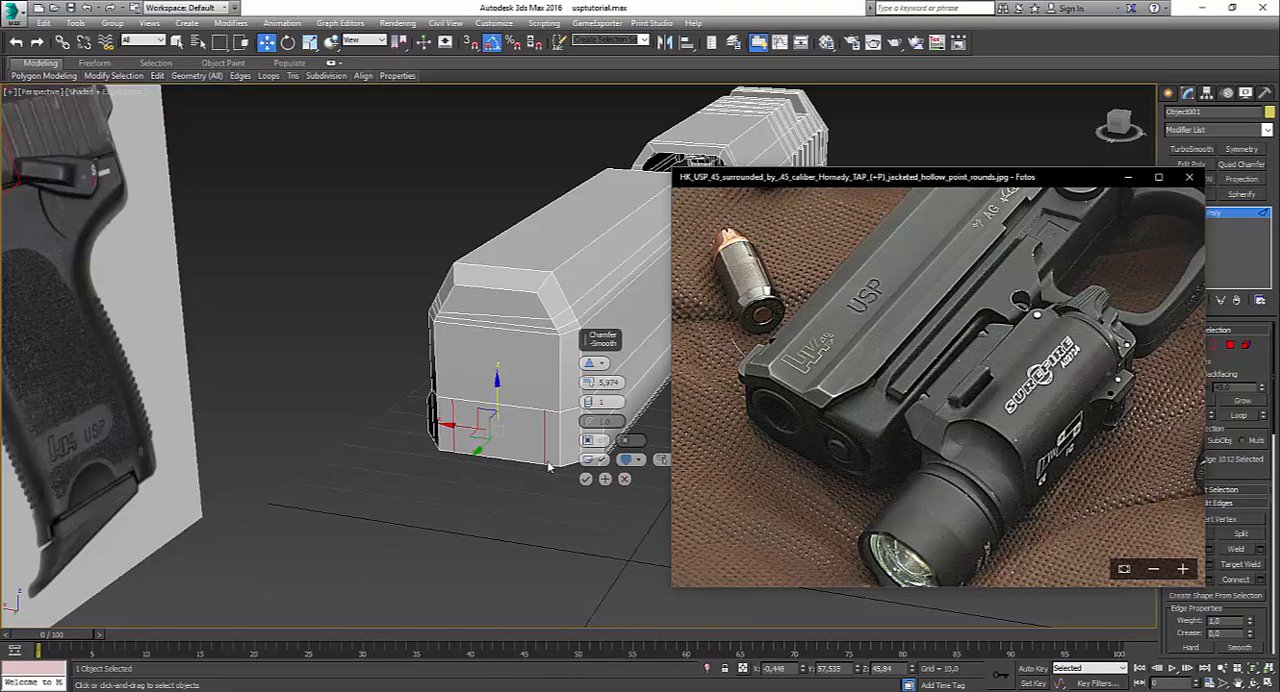
pyautogui.click(586, 479)
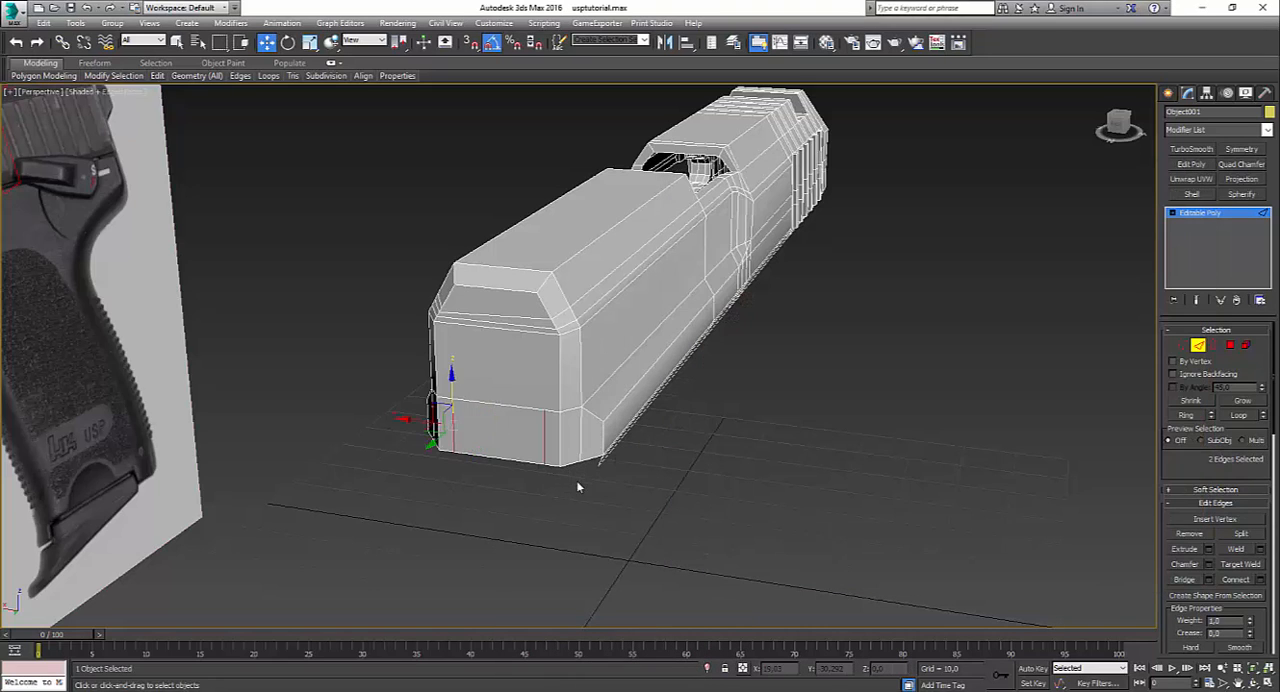
# Step: Extend the front face's middle bottom edge downwards in three successive strips to about Z 26.7, following the HK USP 45 photo
pyautogui.click(493, 460)
pyautogui.keyDown('shift'); pyautogui.moveTo(493, 458); pyautogui.dragTo(493, 522); pyautogui.keyUp('shift')
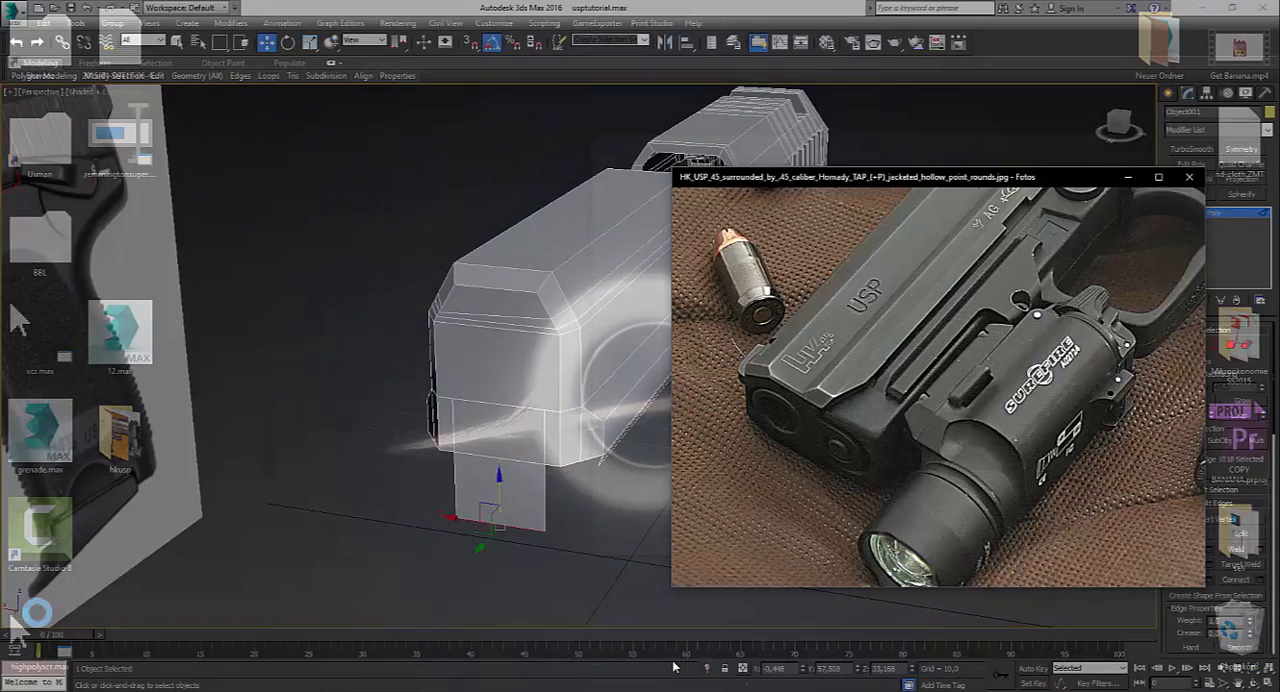
pyautogui.click(680, 650)
pyautogui.keyDown('alt'); pyautogui.moveTo(576, 570); pyautogui.dragTo(533, 525, button='middle'); pyautogui.keyUp('alt')
pyautogui.keyDown('shift'); pyautogui.moveTo(495, 485); pyautogui.dragTo(498, 534); pyautogui.keyUp('shift')
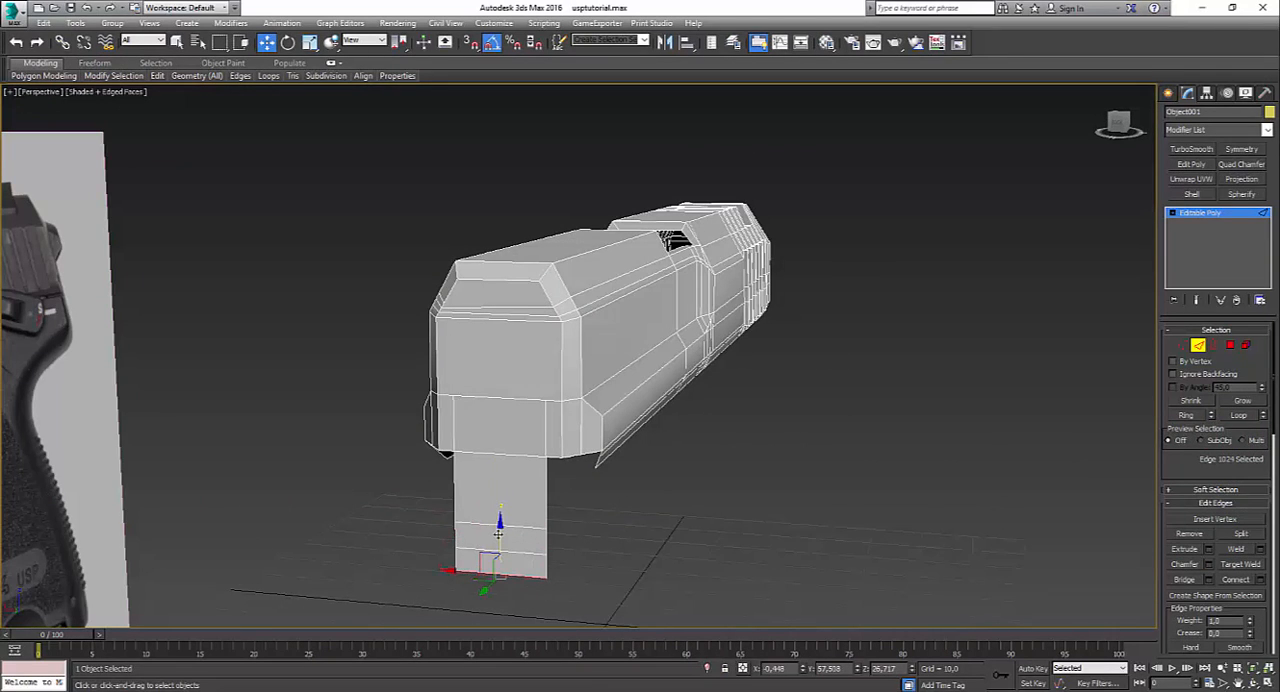
# Step: In the Front view, narrow the middle one of the tab's three lower horizontal edges by scaling its end vertices along X
pyautogui.click(1182, 345)
pyautogui.hotkey('alt', 'w')
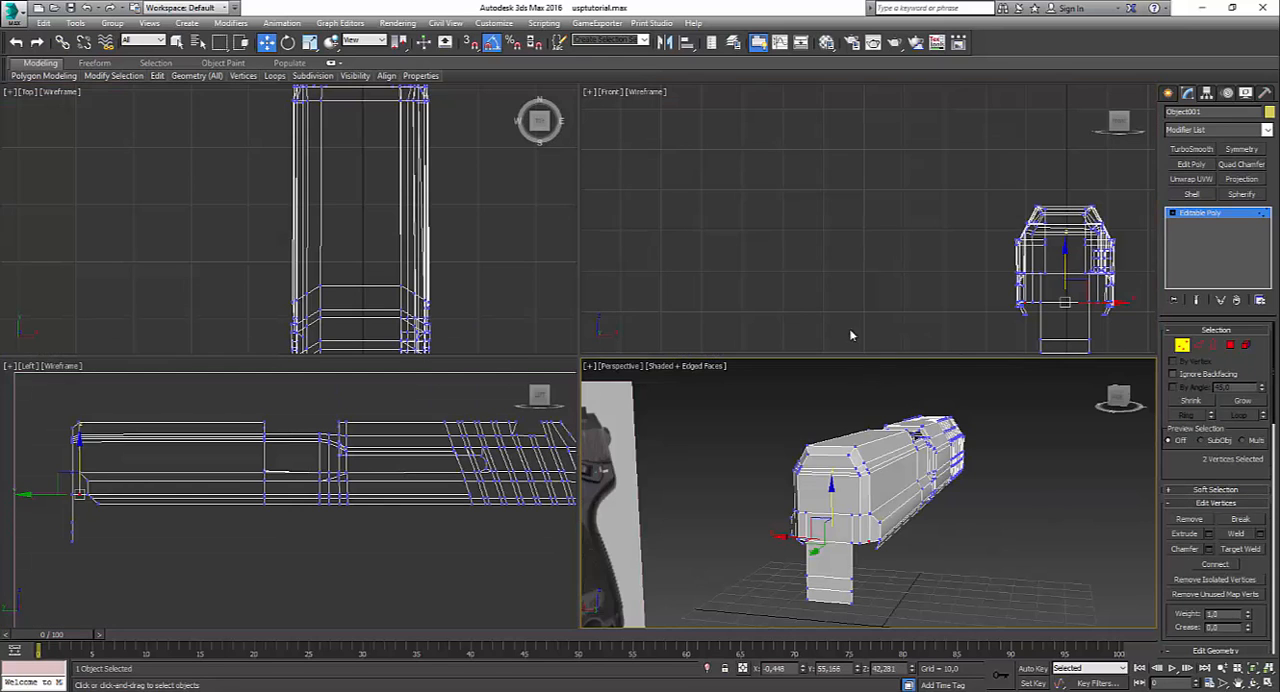
pyautogui.hotkey('alt', 'w')
pyautogui.moveTo(845, 375); pyautogui.dragTo(546, 214, button='middle')
pyautogui.scroll(5, 586, 343)
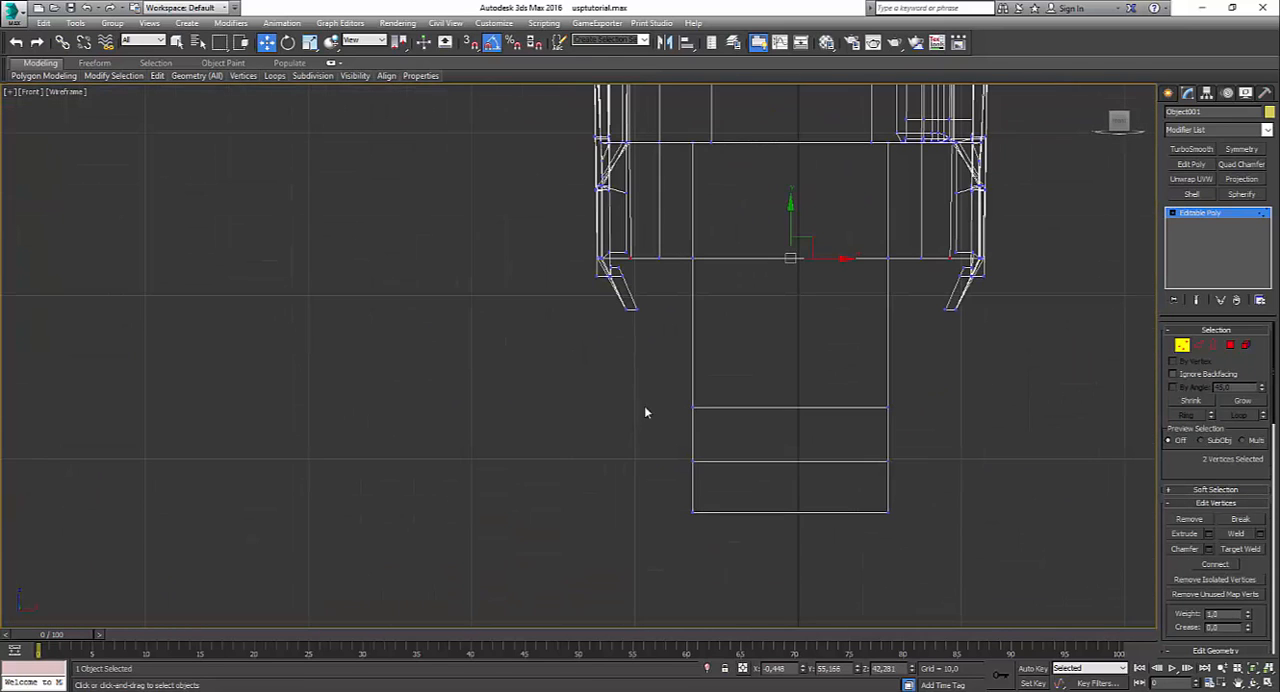
pyautogui.moveTo(986, 507); pyautogui.dragTo(986, 507)
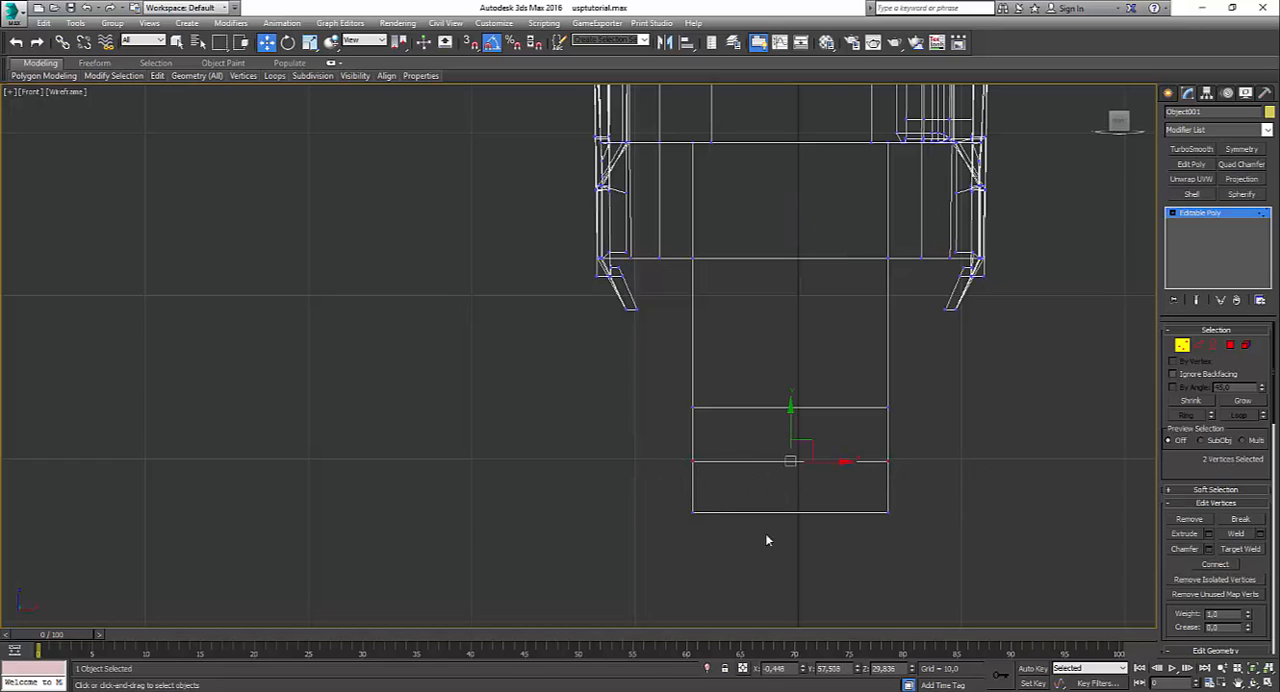
pyautogui.press('r')
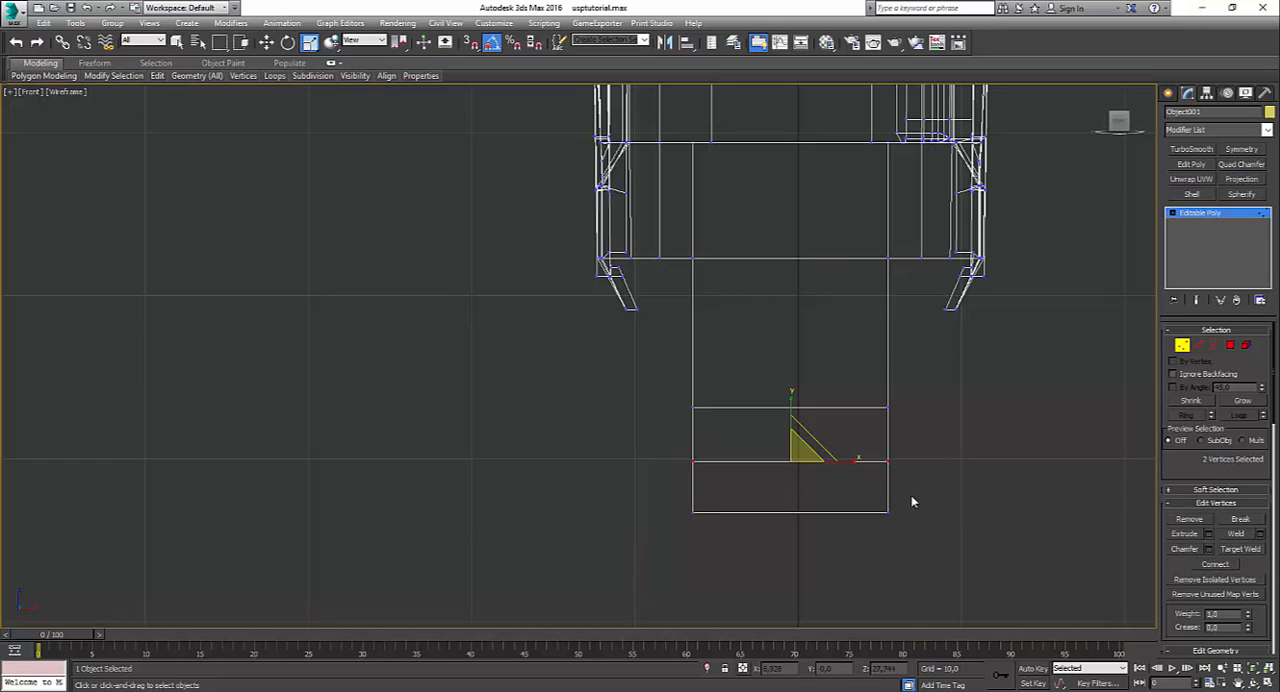
pyautogui.moveTo(851, 455); pyautogui.dragTo(829, 457)
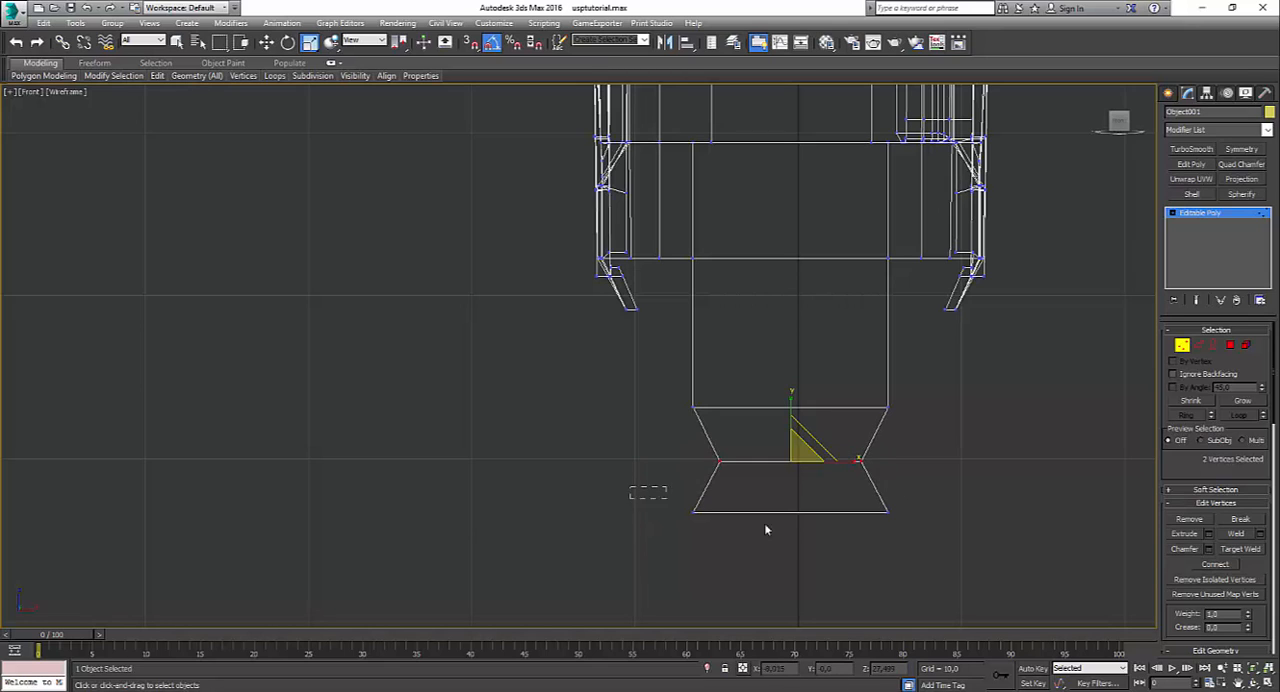
# Step: Narrow the tab's lowest edge strongly by scaling its two end vertices along X, and raise it slightly
pyautogui.click(827, 538)
pyautogui.moveTo(683, 512); pyautogui.dragTo(906, 543)
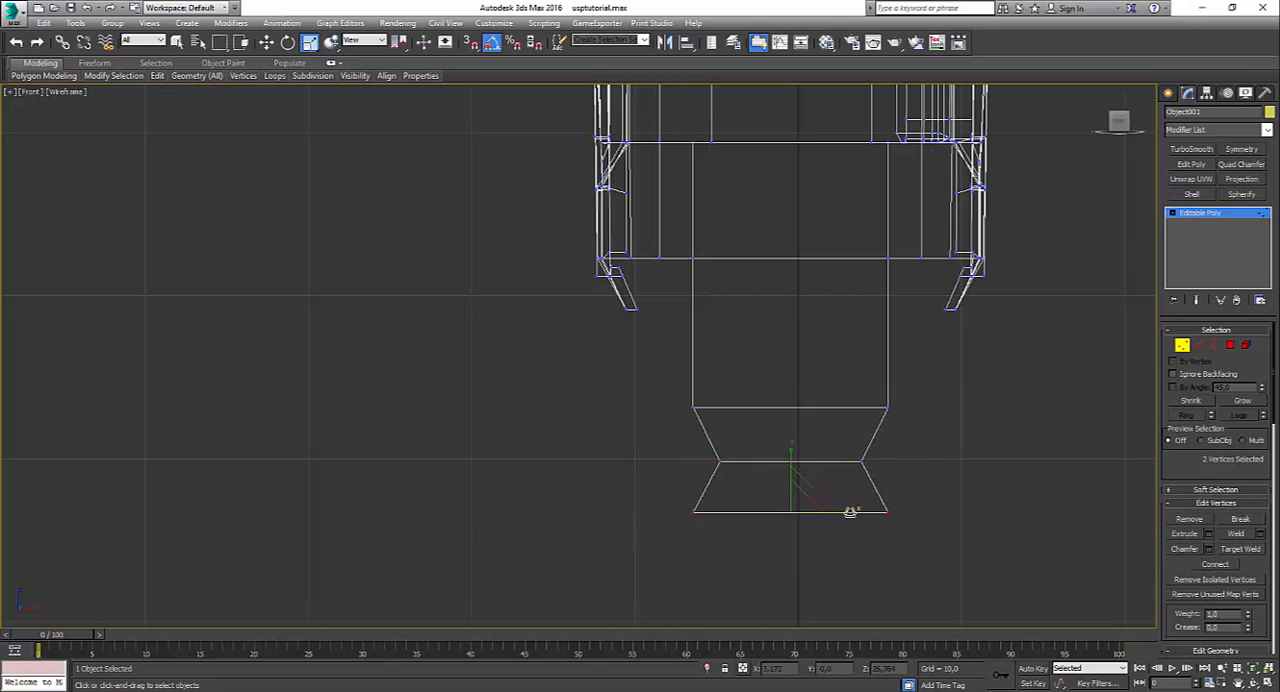
pyautogui.moveTo(776, 499); pyautogui.dragTo(788, 511)
# Step: Raise the two vertices of the row above the tab's lowest edge and widen them slightly to round the tab's outline
pyautogui.moveTo(683, 493); pyautogui.dragTo(895, 481)
pyautogui.press('w')
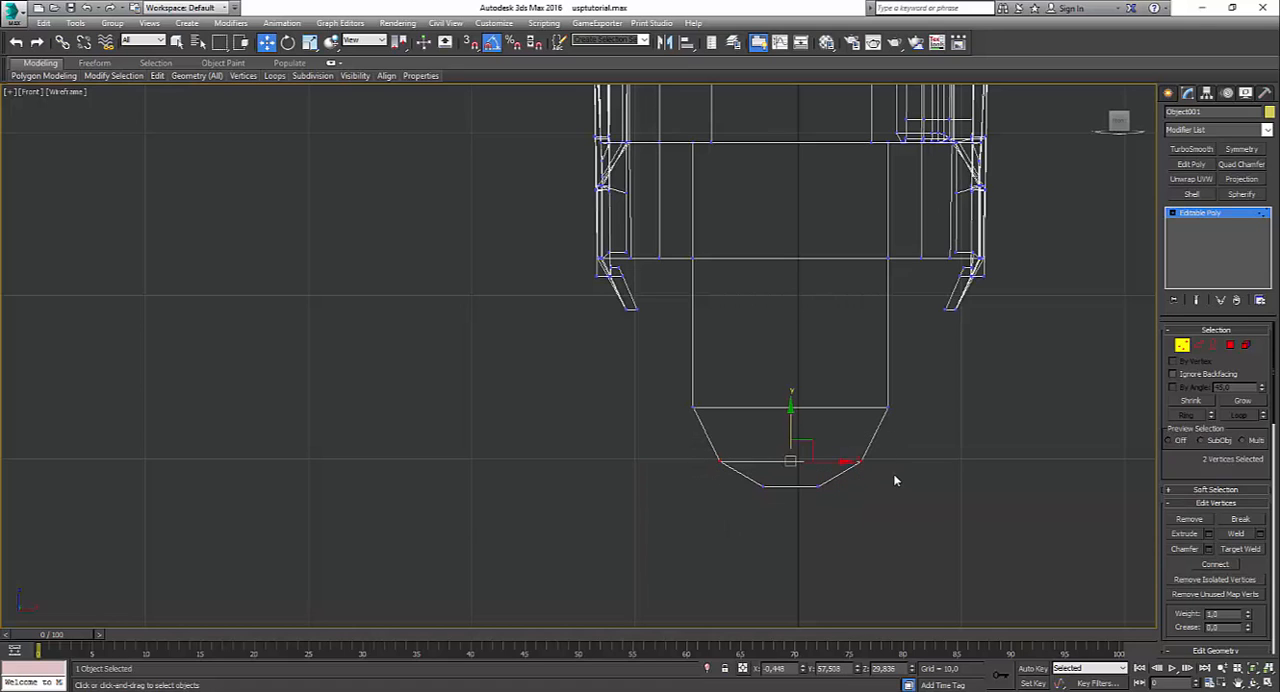
pyautogui.moveTo(786, 446); pyautogui.dragTo(858, 450)
pyautogui.press('r')
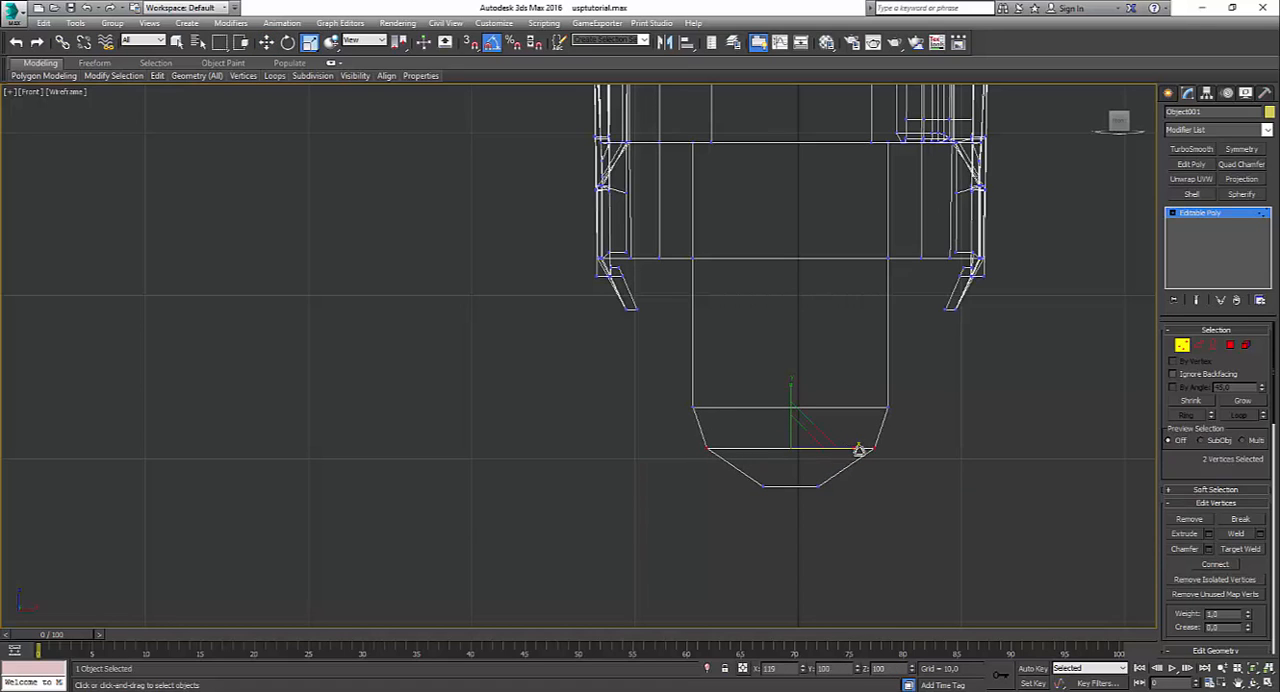
pyautogui.click(837, 588)
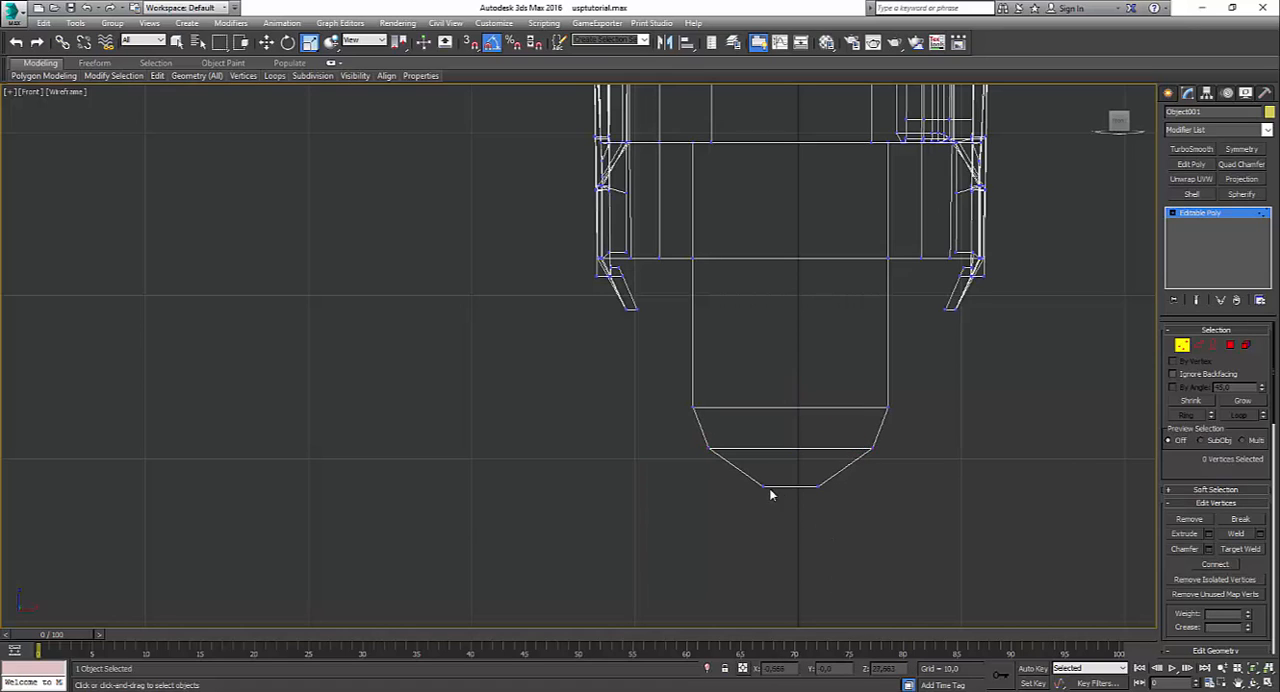
# Step: Widen the tab's lowest edge slightly along X and connect its three lower horizontal edges with a vertical middle edge
pyautogui.moveTo(744, 480); pyautogui.dragTo(854, 487)
pyautogui.click(837, 519)
pyautogui.click(1197, 345)
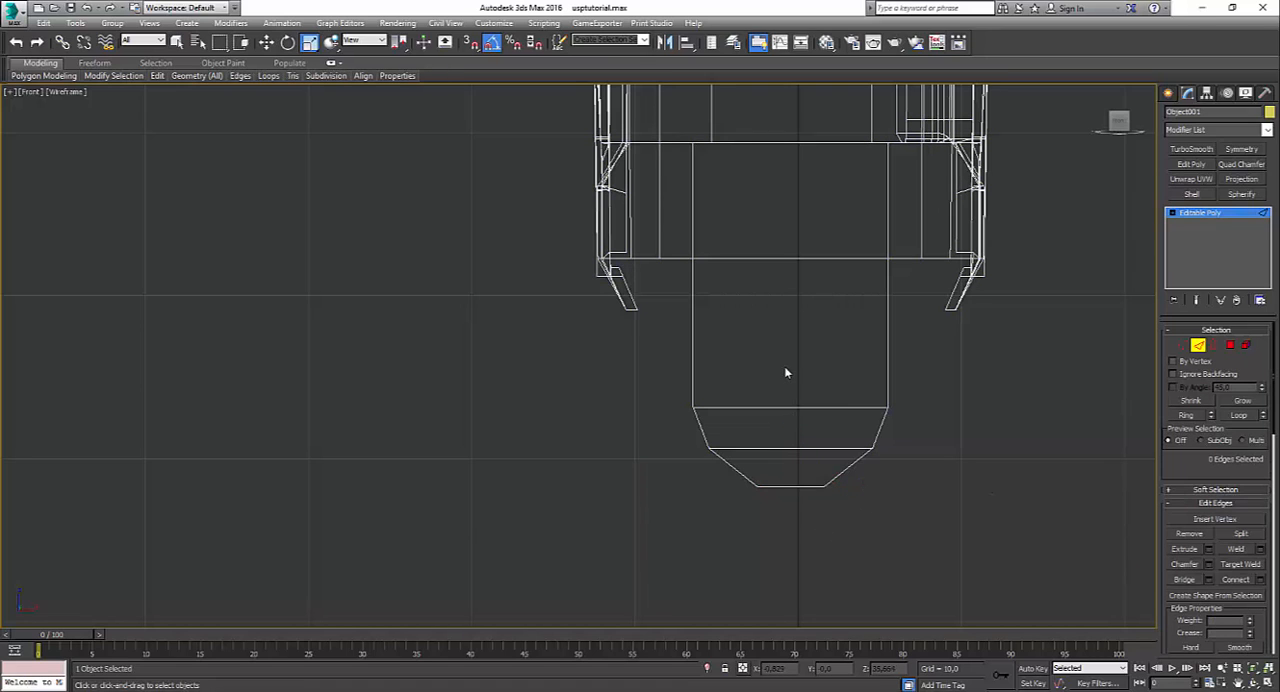
pyautogui.moveTo(784, 366); pyautogui.dragTo(787, 566)
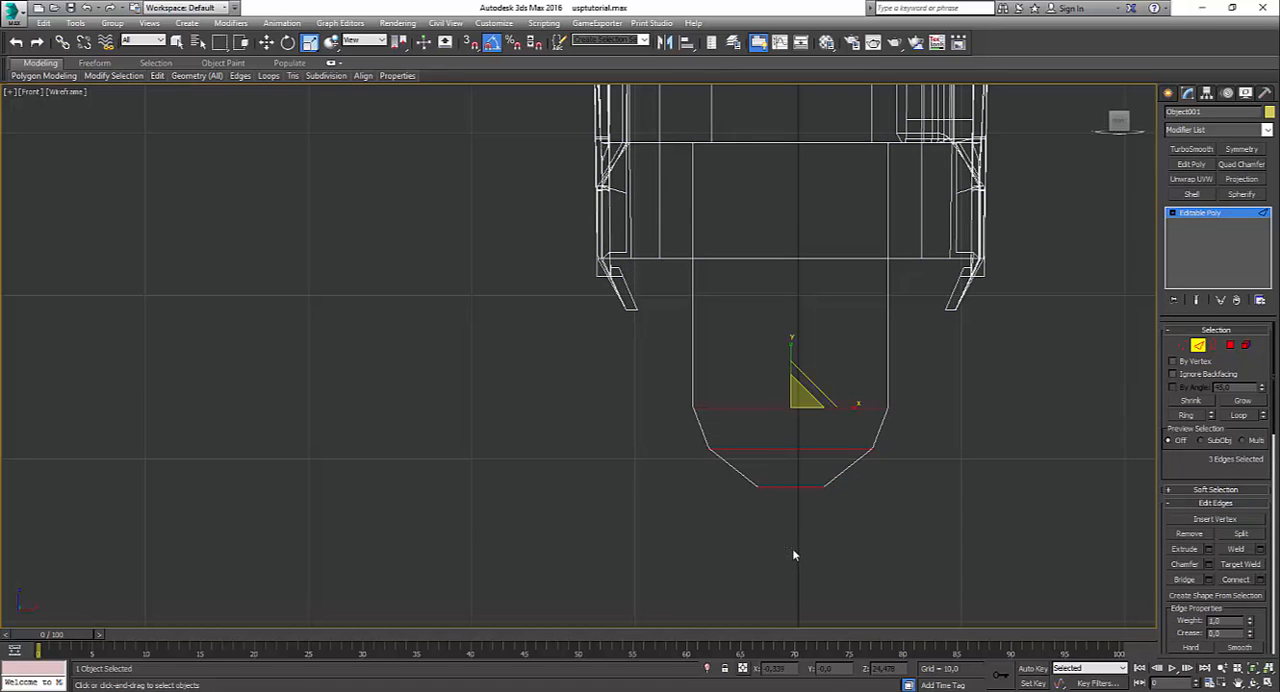
# Step: Move the middle vertex of the tab's lowest edge down slightly to round the tip
pyautogui.click(1182, 345)
pyautogui.click(788, 487)
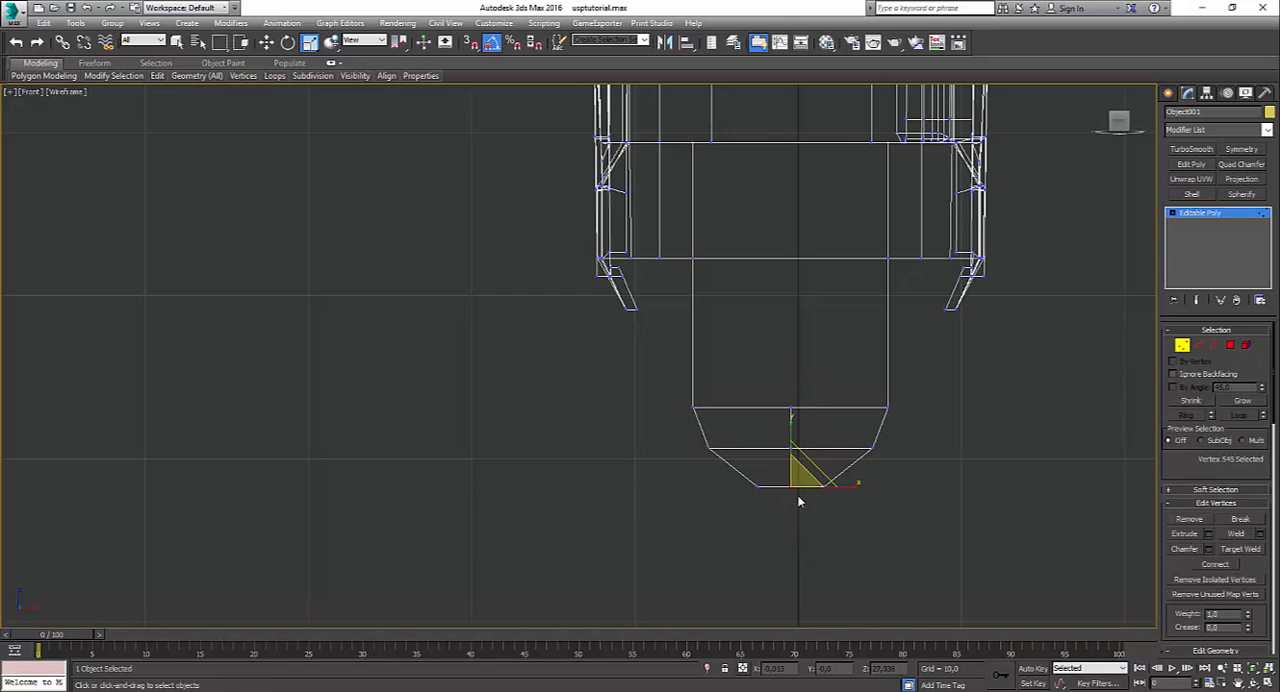
pyautogui.press('w')
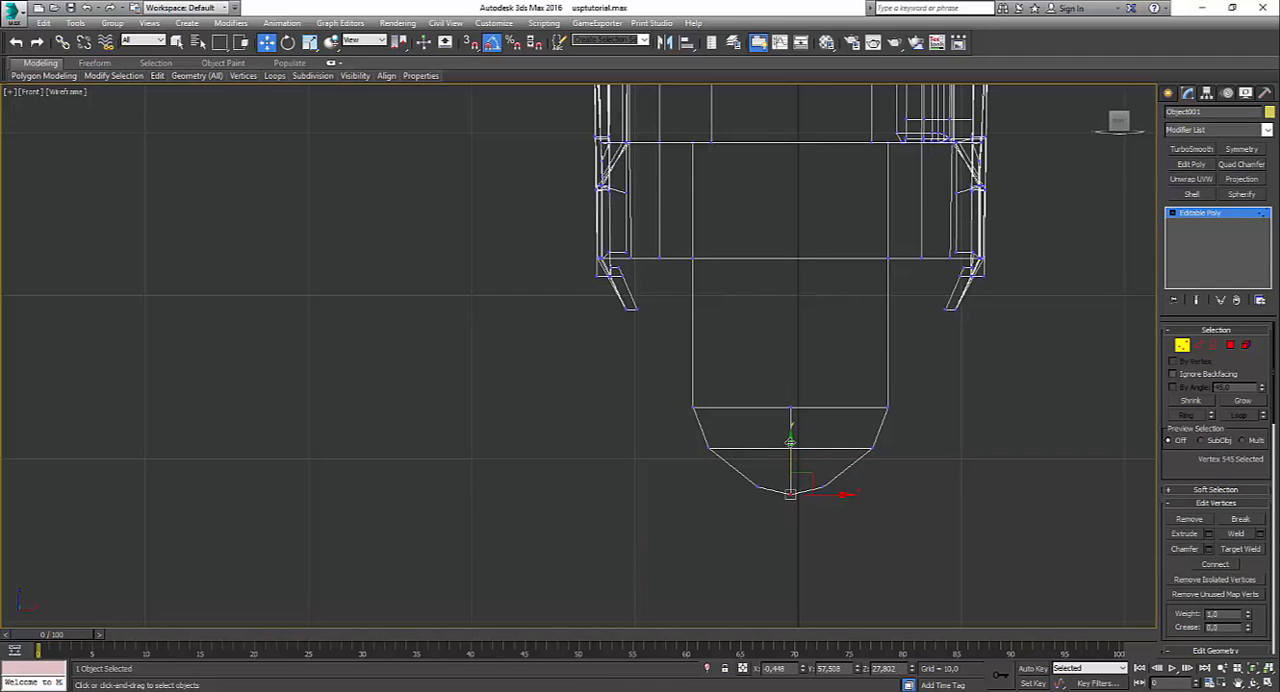
pyautogui.click(724, 478)
pyautogui.hotkey('alt', 'w')
pyautogui.click(840, 515)
pyautogui.hotkey('alt', 'w')
pyautogui.keyDown('alt'); pyautogui.moveTo(840, 515); pyautogui.dragTo(690, 511, button='middle'); pyautogui.keyUp('alt')
pyautogui.hotkey('alt', 'w')
pyautogui.click(829, 320)
pyautogui.hotkey('alt', 'w')
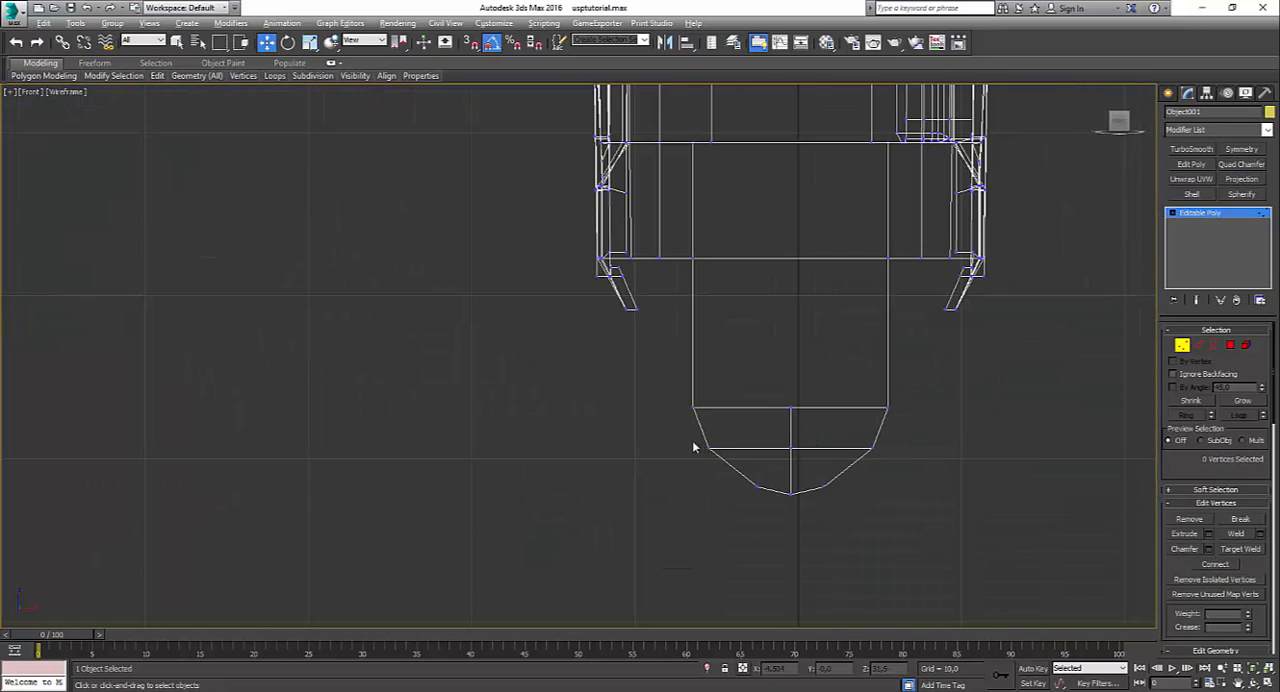
# Step: Spread the two vertices beside the tab's bottom tip further apart by scaling them along X
pyautogui.scroll(2, 726, 506)
pyautogui.moveTo(745, 478); pyautogui.dragTo(802, 525)
pyautogui.keyDown('ctrl'); pyautogui.click(864, 491); pyautogui.keyUp('ctrl')
pyautogui.press('r')
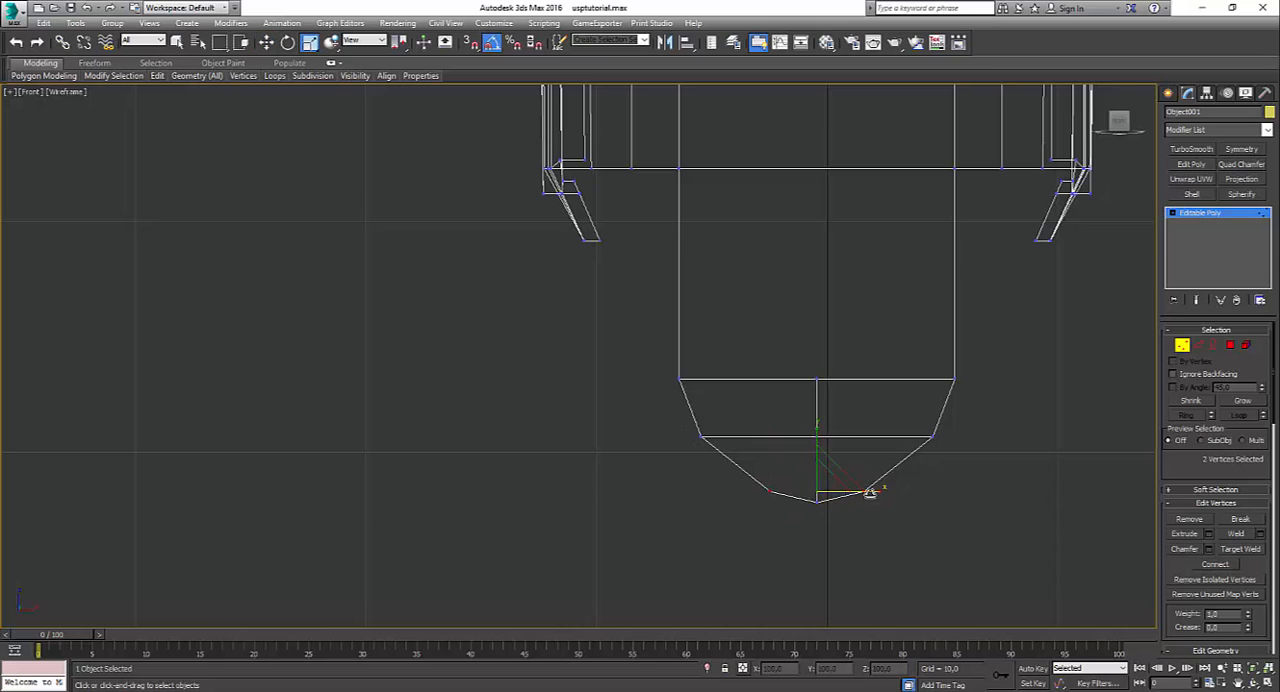
pyautogui.click(882, 499)
pyautogui.click(770, 492)
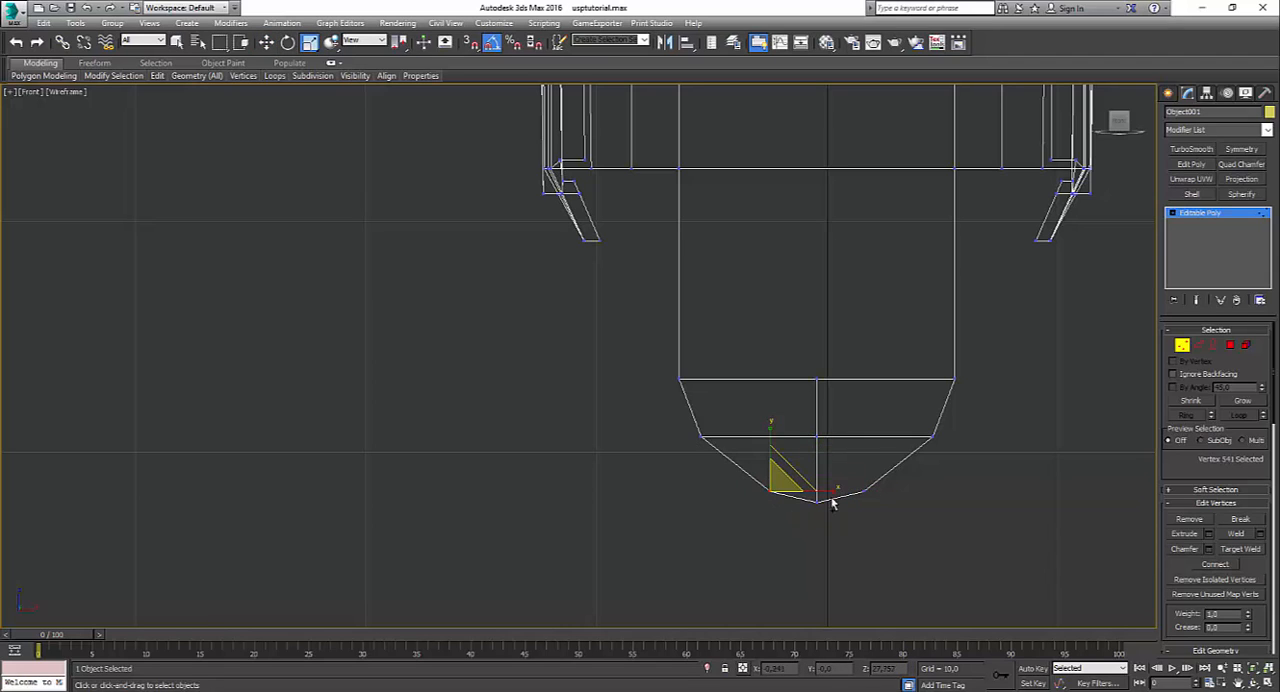
pyautogui.keyDown('ctrl'); pyautogui.click(864, 491); pyautogui.keyUp('ctrl')
pyautogui.moveTo(881, 492); pyautogui.dragTo(898, 495)
pyautogui.press('w')
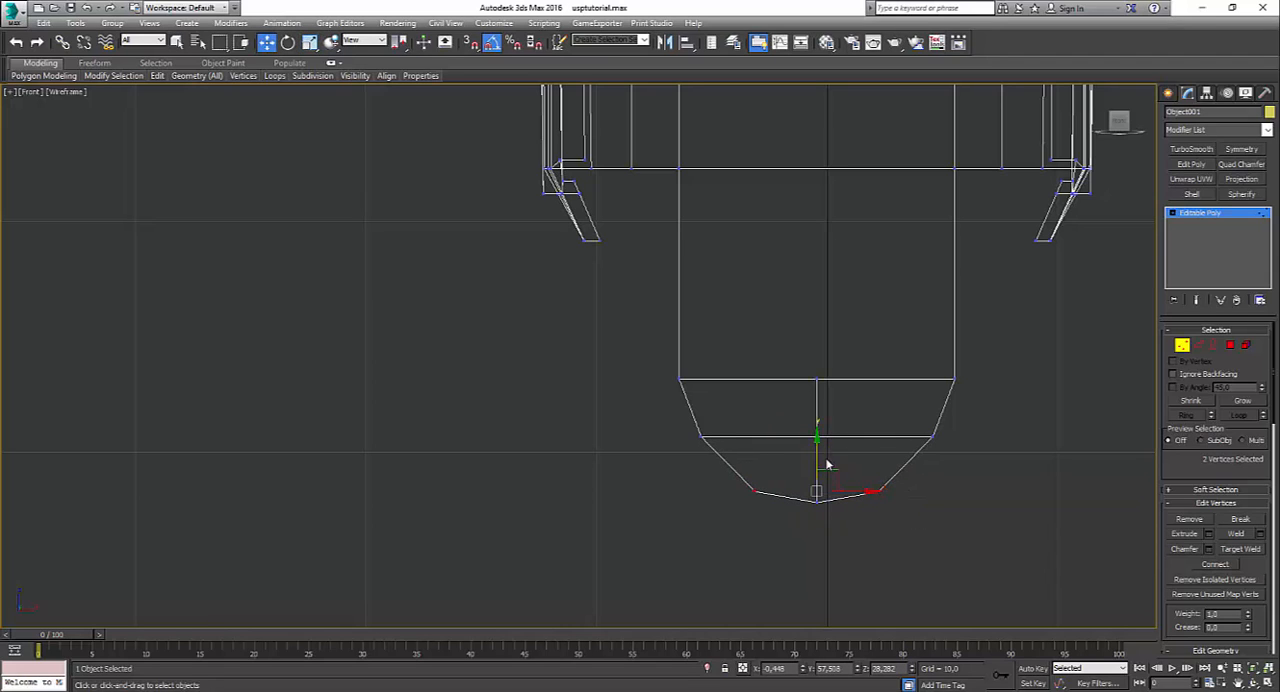
pyautogui.click(880, 576)
# Step: Compare the rounded tab and the slide's front with the HK USP 45 reference photo
pyautogui.hotkey('alt', 'w')
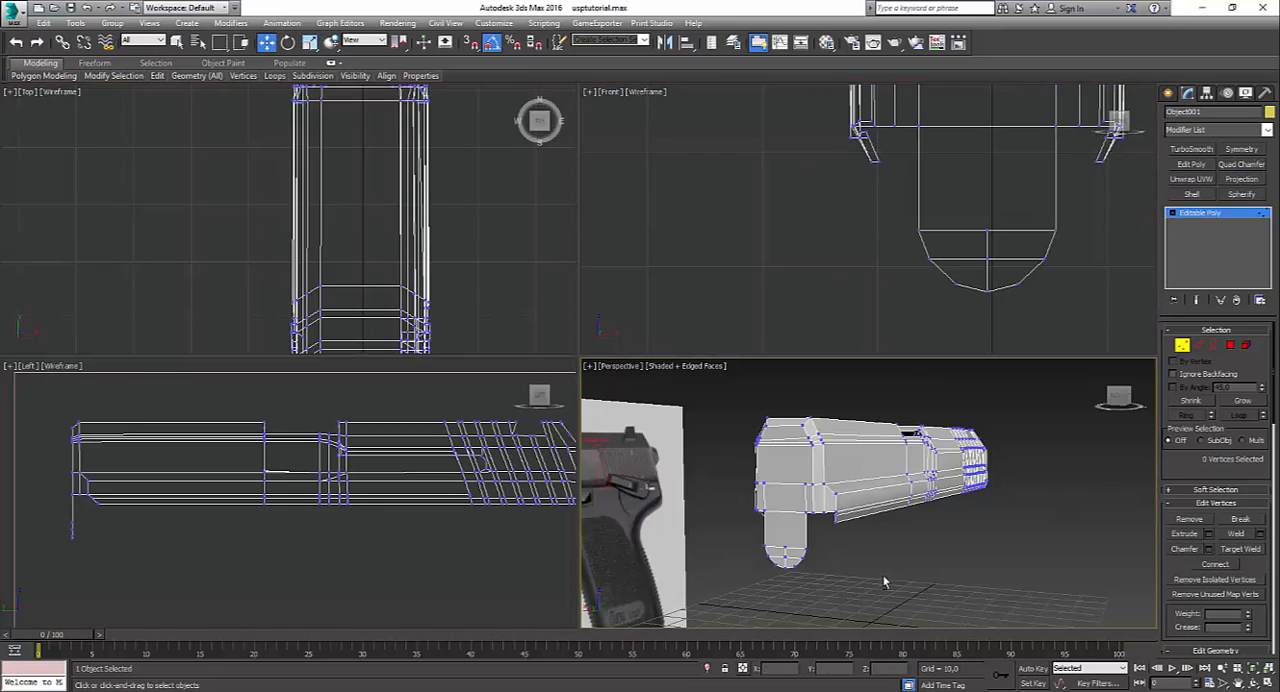
pyautogui.hotkey('alt', 'w')
pyautogui.keyDown('alt'); pyautogui.moveTo(631, 523); pyautogui.dragTo(657, 524, button='middle'); pyautogui.keyUp('alt')
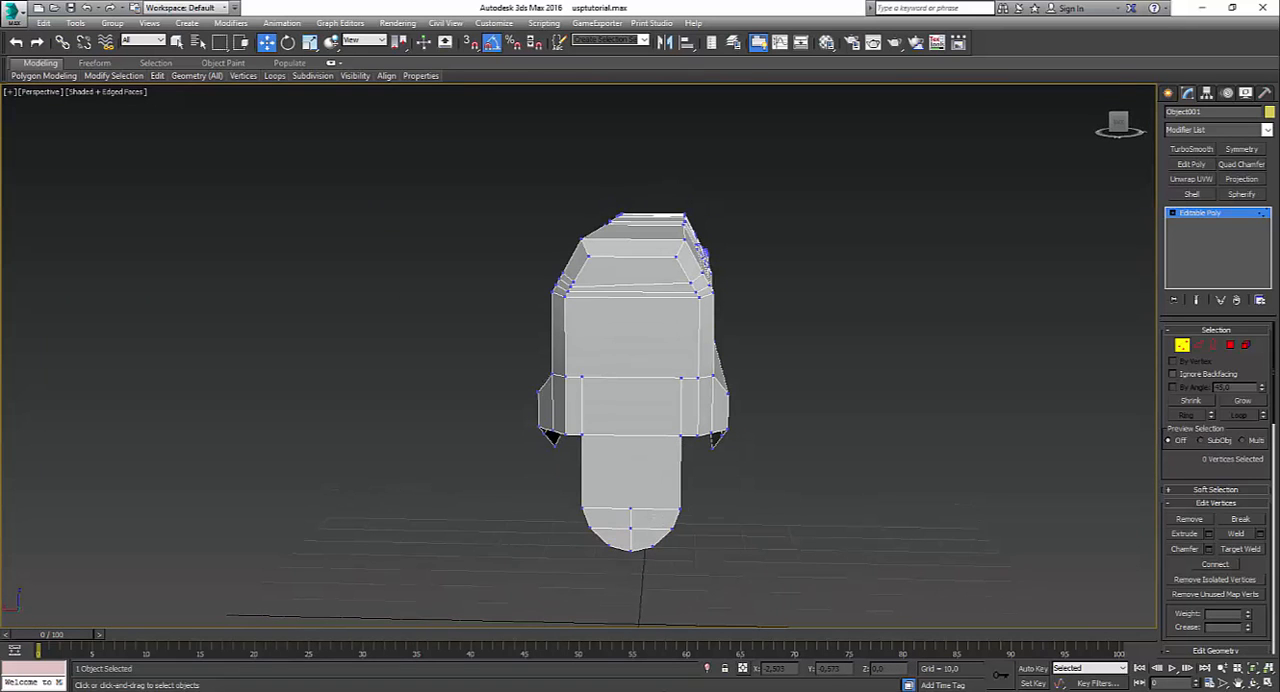
pyautogui.click(605, 690)
pyautogui.click(656, 651)
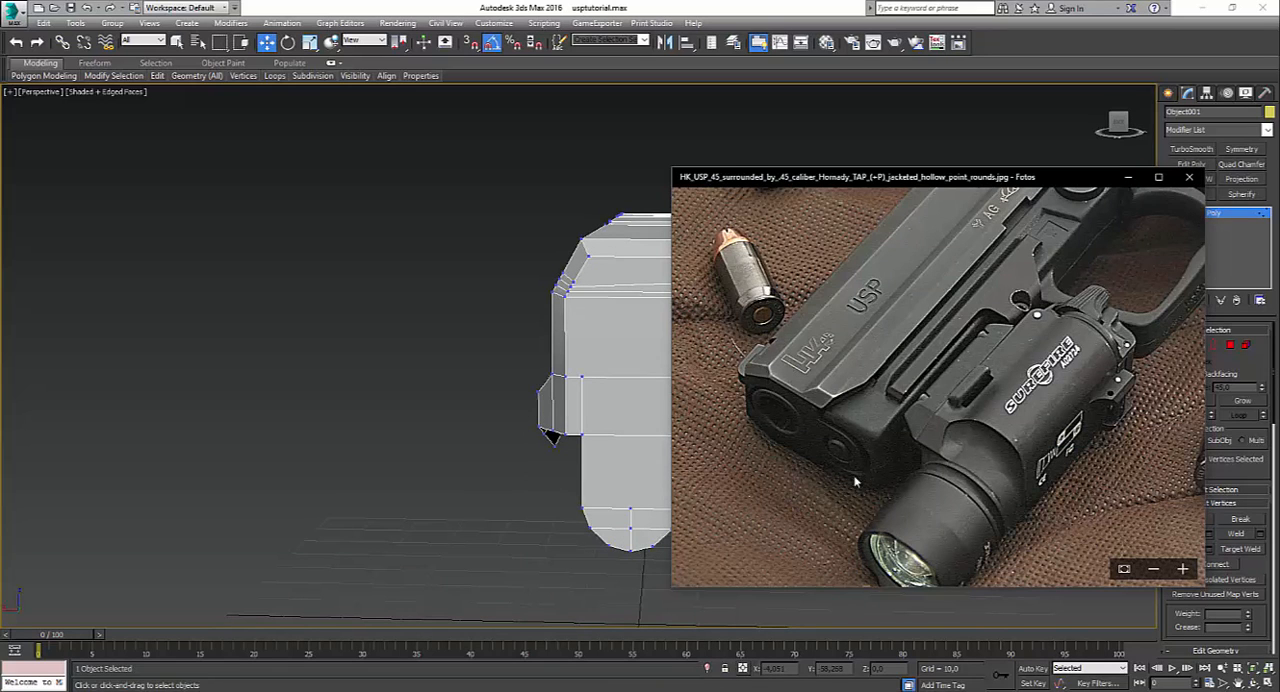
pyautogui.click(515, 482)
pyautogui.keyDown('alt'); pyautogui.moveTo(602, 493); pyautogui.dragTo(566, 546, button='middle'); pyautogui.keyUp('alt')
pyautogui.click(605, 690)
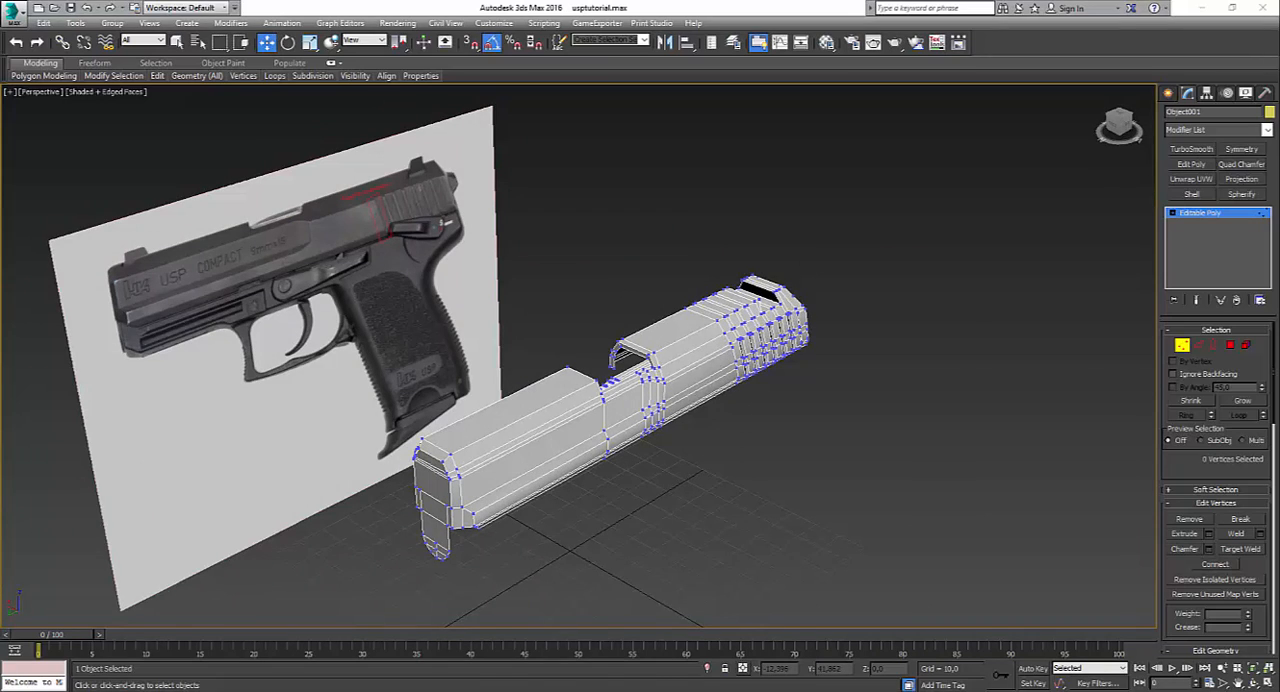
pyautogui.click(652, 662)
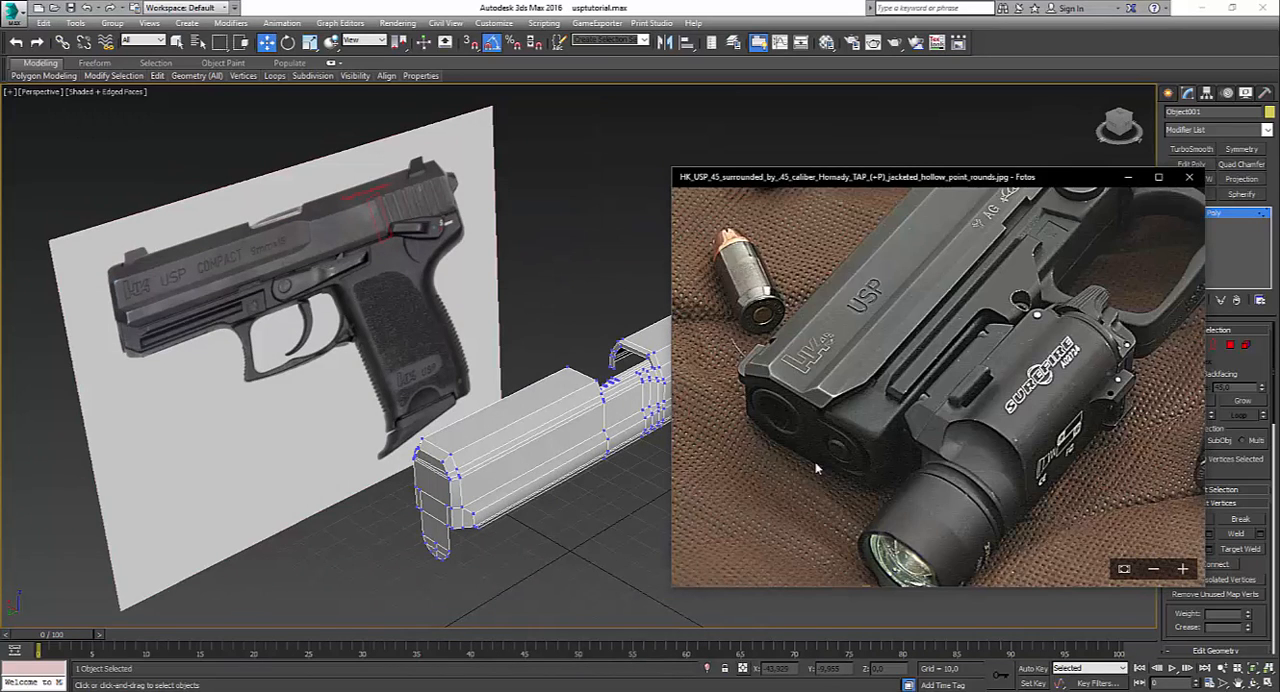
pyautogui.doubleClick(840, 460)
pyautogui.doubleClick(778, 484)
pyautogui.moveTo(778, 484); pyautogui.dragTo(852, 449)
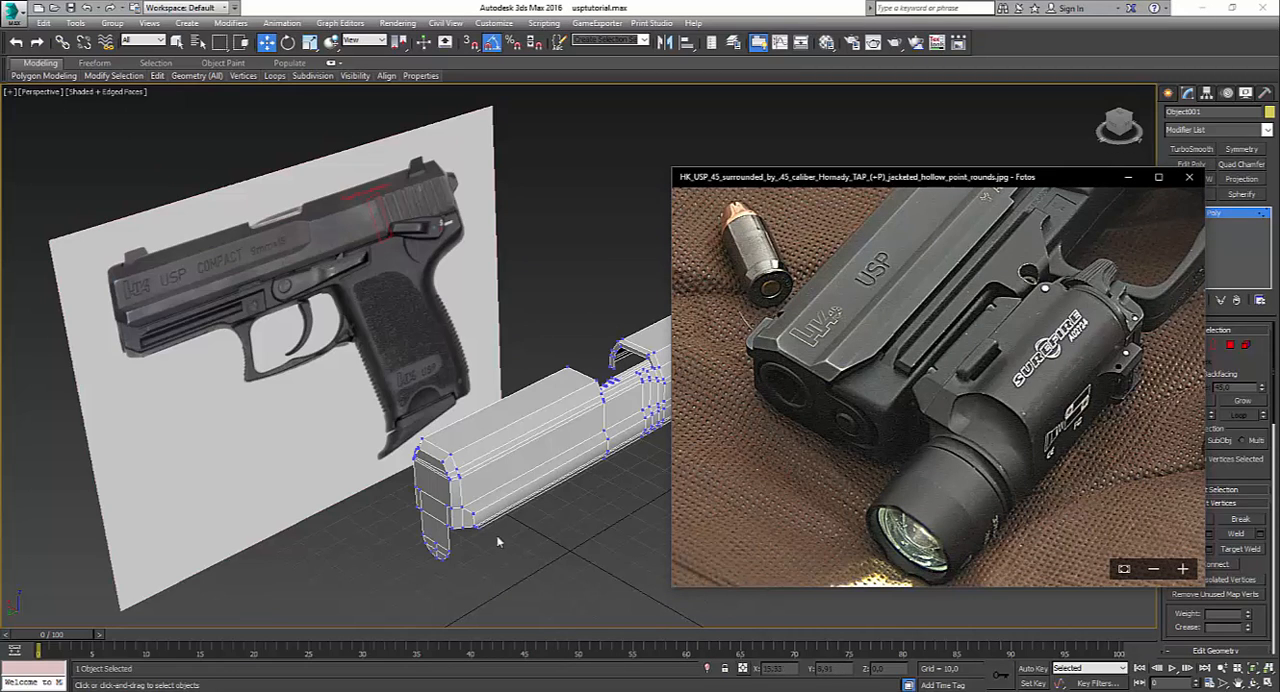
# Step: Extend the tab's side and bottom outline edges, excluding those on the slide's front face, backwards along Y to form walls
pyautogui.click(1239, 364)
pyautogui.click(1198, 346)
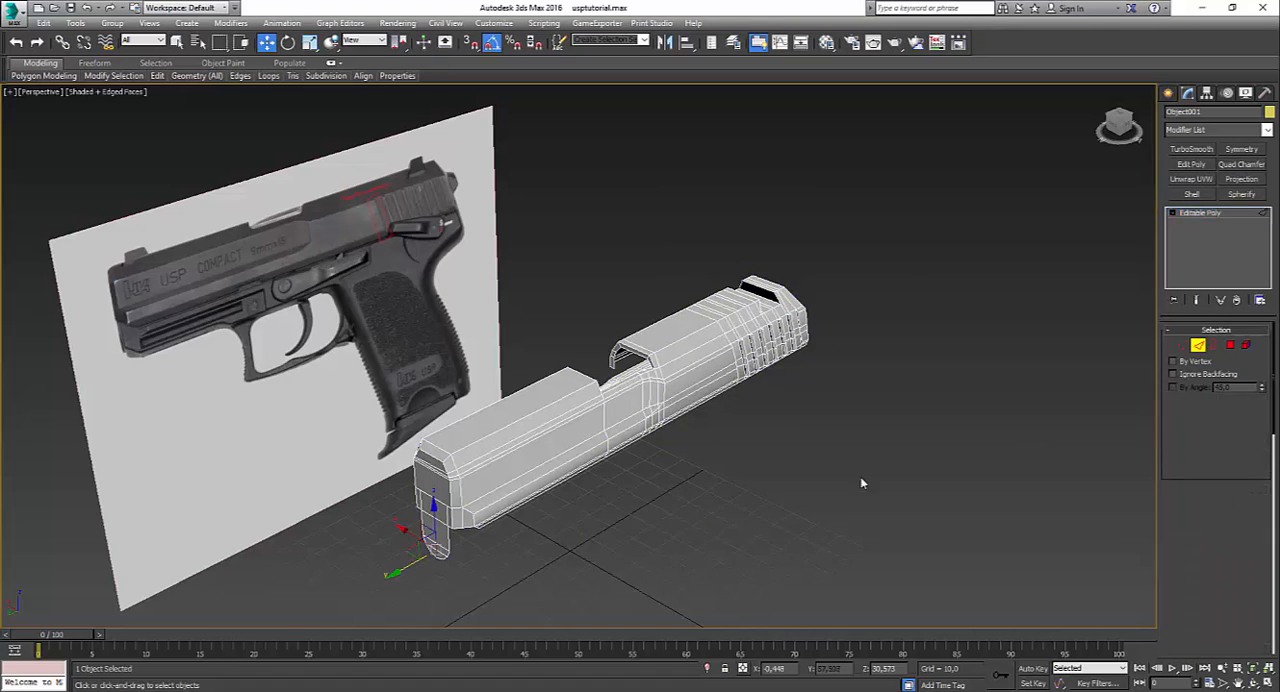
pyautogui.scroll(3, 480, 548)
pyautogui.moveTo(381, 567); pyautogui.dragTo(559, 481, button='middle')
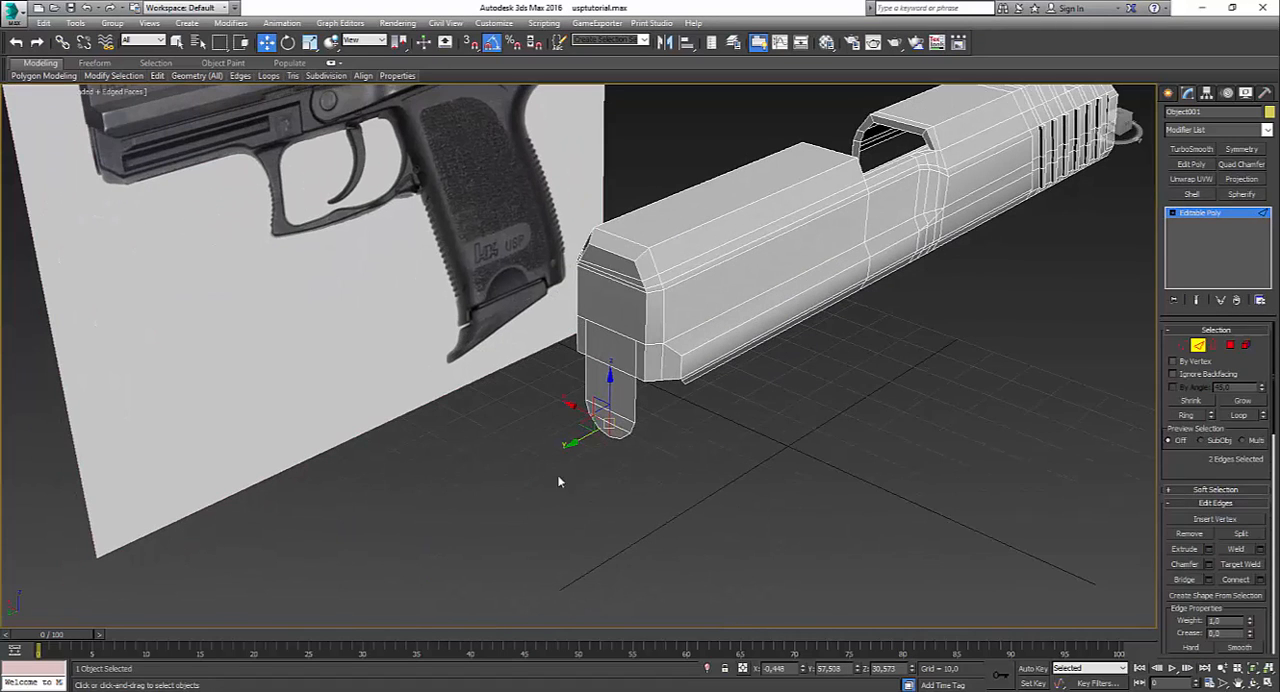
pyautogui.click(635, 400)
pyautogui.keyDown('alt'); pyautogui.moveTo(635, 400); pyautogui.dragTo(549, 416, button='middle'); pyautogui.keyUp('alt')
pyautogui.keyDown('ctrl'); pyautogui.click(567, 420); pyautogui.keyUp('ctrl')
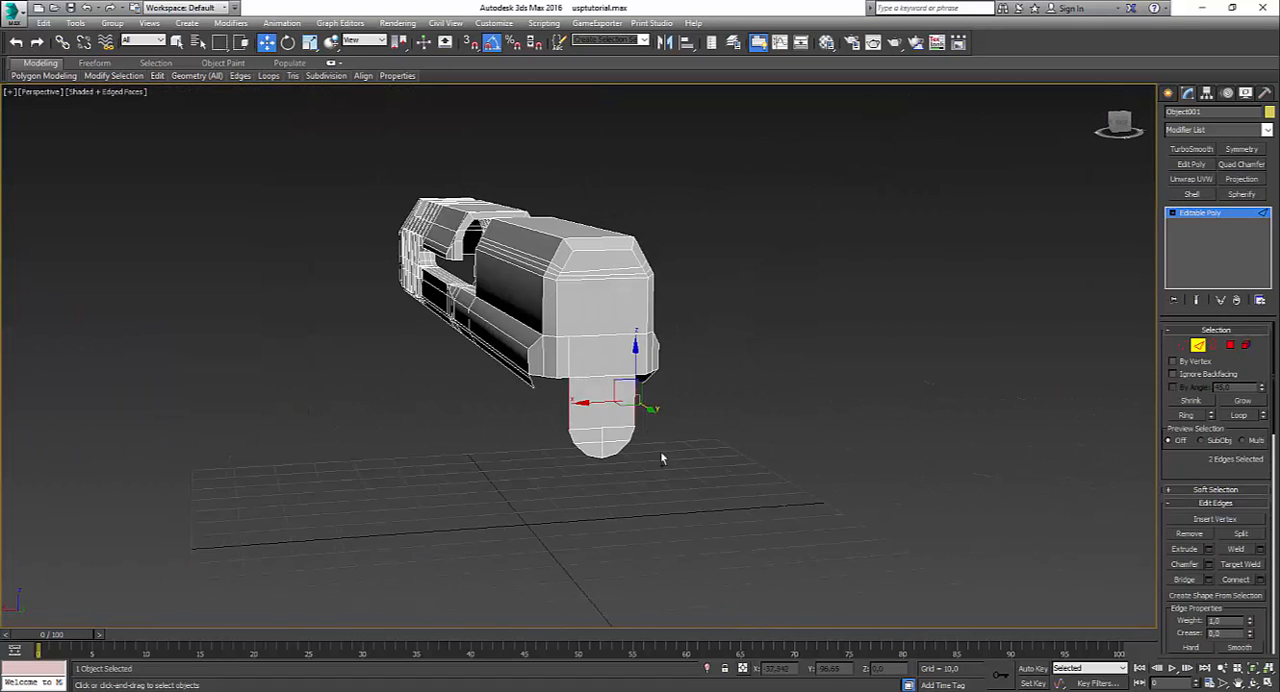
pyautogui.click(1239, 412)
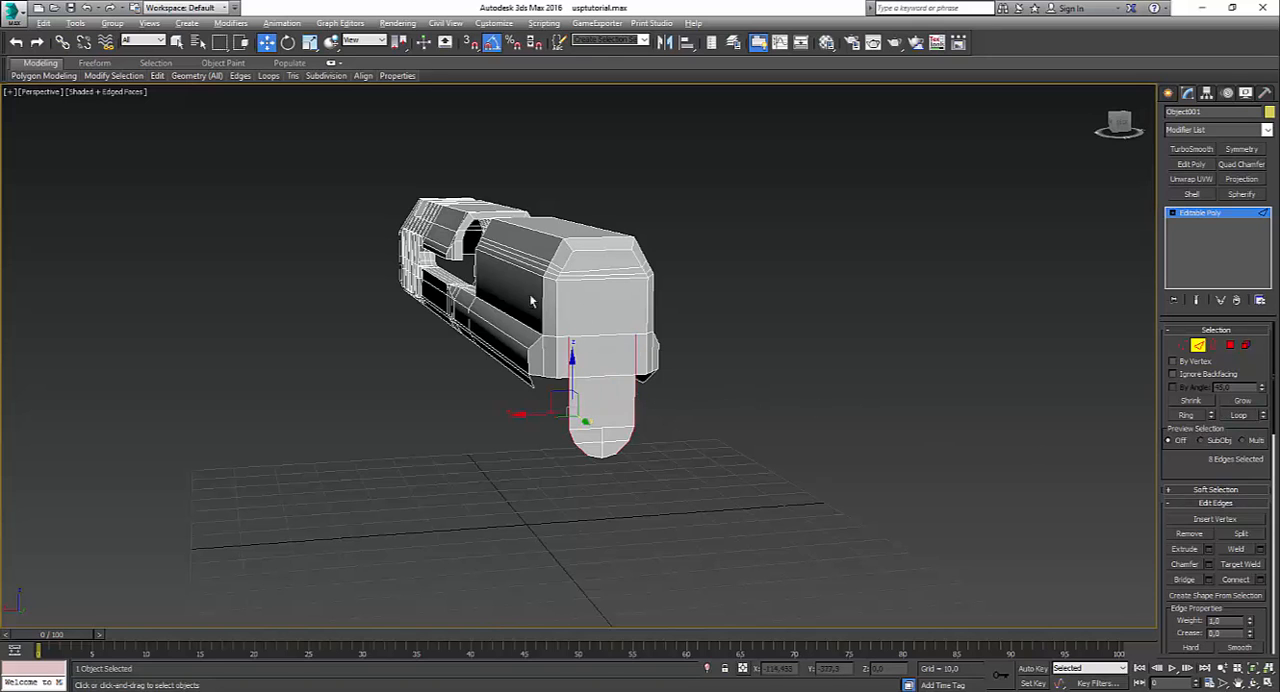
pyautogui.moveTo(505, 290); pyautogui.dragTo(694, 374)
pyautogui.scroll(3, 634, 466)
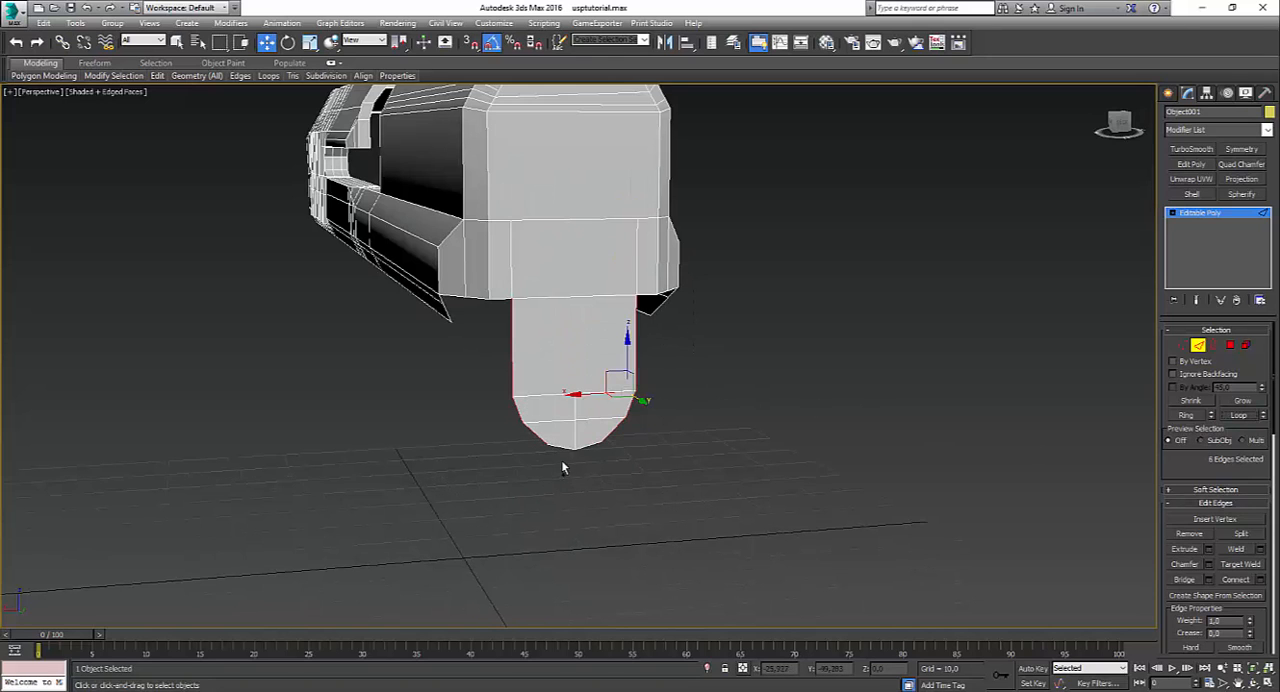
pyautogui.keyDown('ctrl'); pyautogui.click(585, 447); pyautogui.keyUp('ctrl')
pyautogui.keyDown('alt'); pyautogui.moveTo(585, 447); pyautogui.dragTo(655, 392, button='middle'); pyautogui.keyUp('alt')
# Step: Connect the ring of edges across the tab's wall with an edge loop along the wall's middle
pyautogui.click(634, 378)
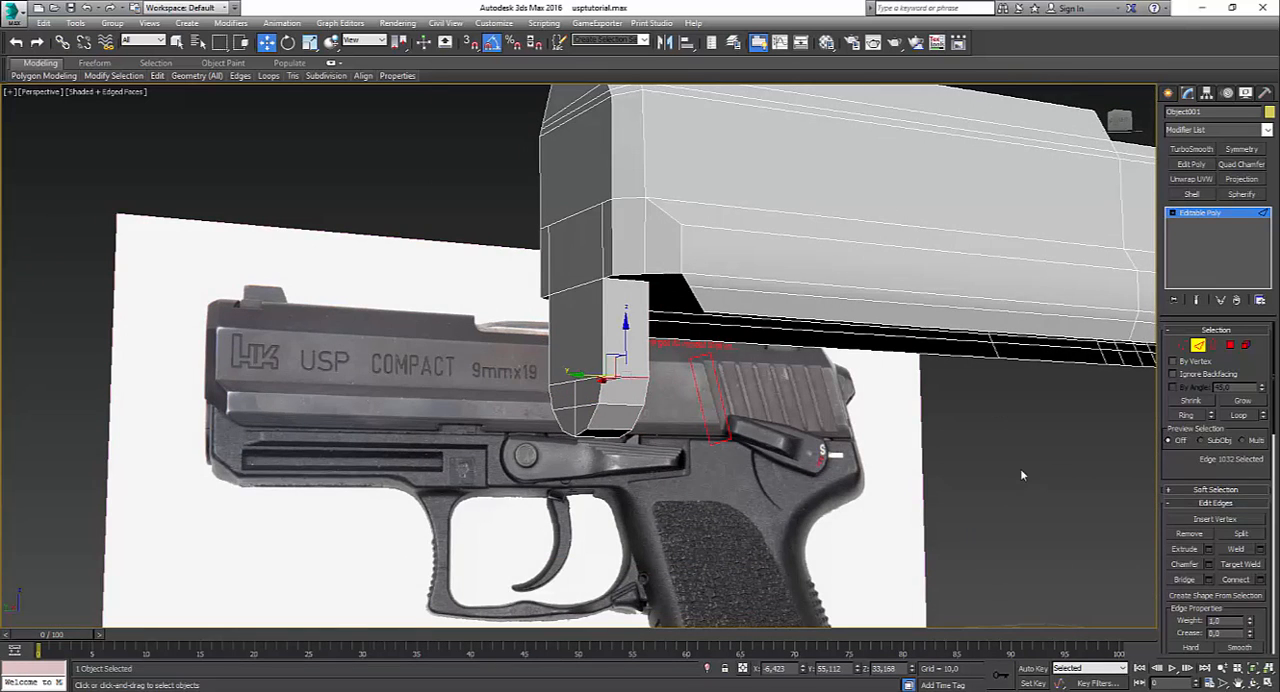
pyautogui.click(1188, 415)
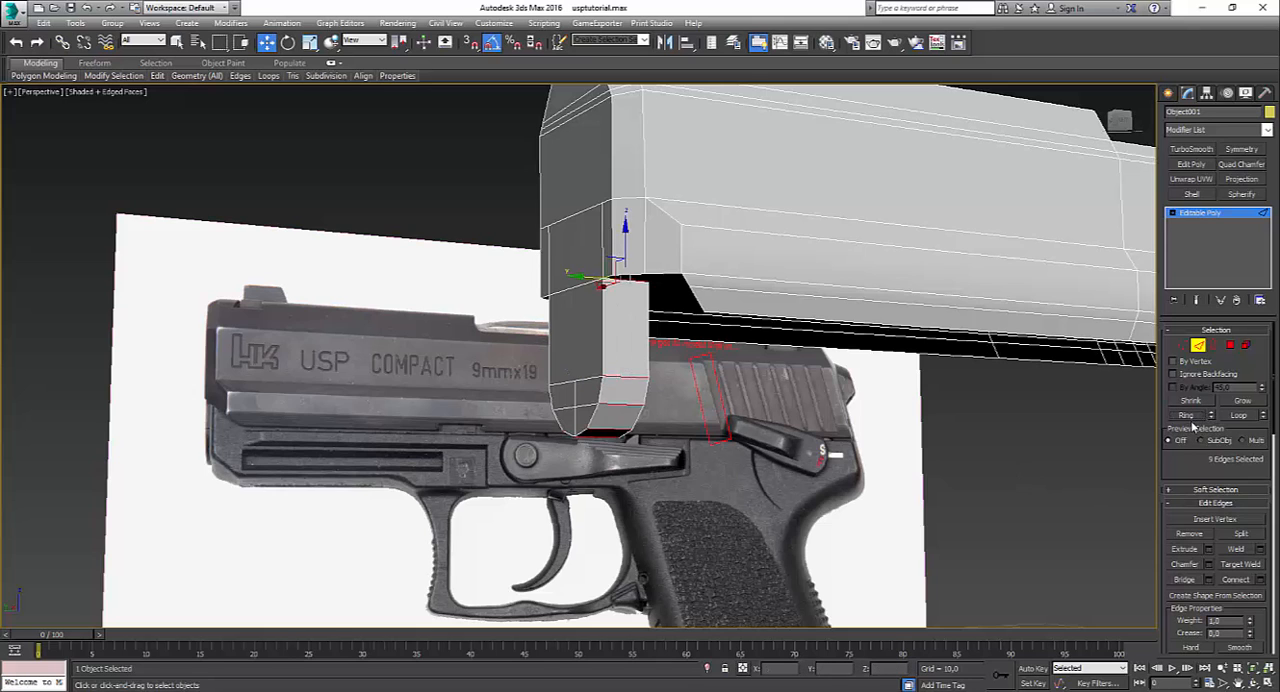
pyautogui.keyDown('alt'); pyautogui.moveTo(942, 520); pyautogui.dragTo(900, 442, button='middle'); pyautogui.keyUp('alt')
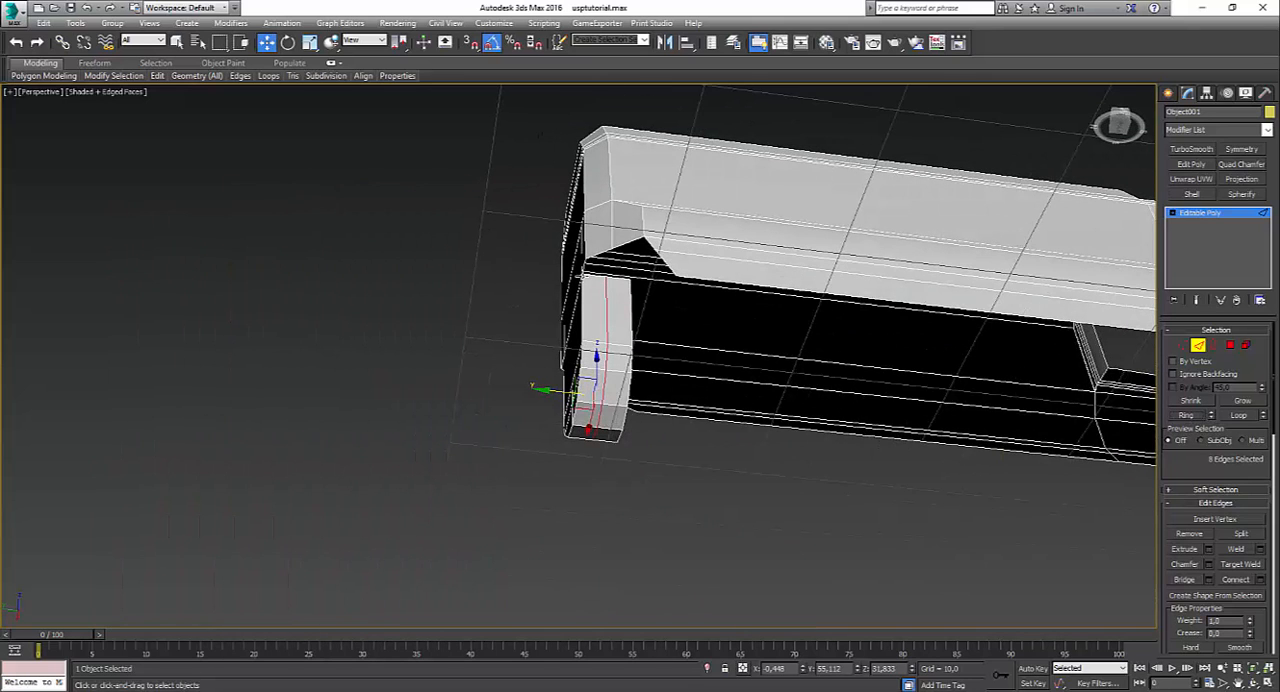
# Step: Bridge the top edges of the tab's wall to the slide's lower front edges on one side
pyautogui.click(590, 273)
pyautogui.keyDown('ctrl'); pyautogui.click(597, 256); pyautogui.keyUp('ctrl')
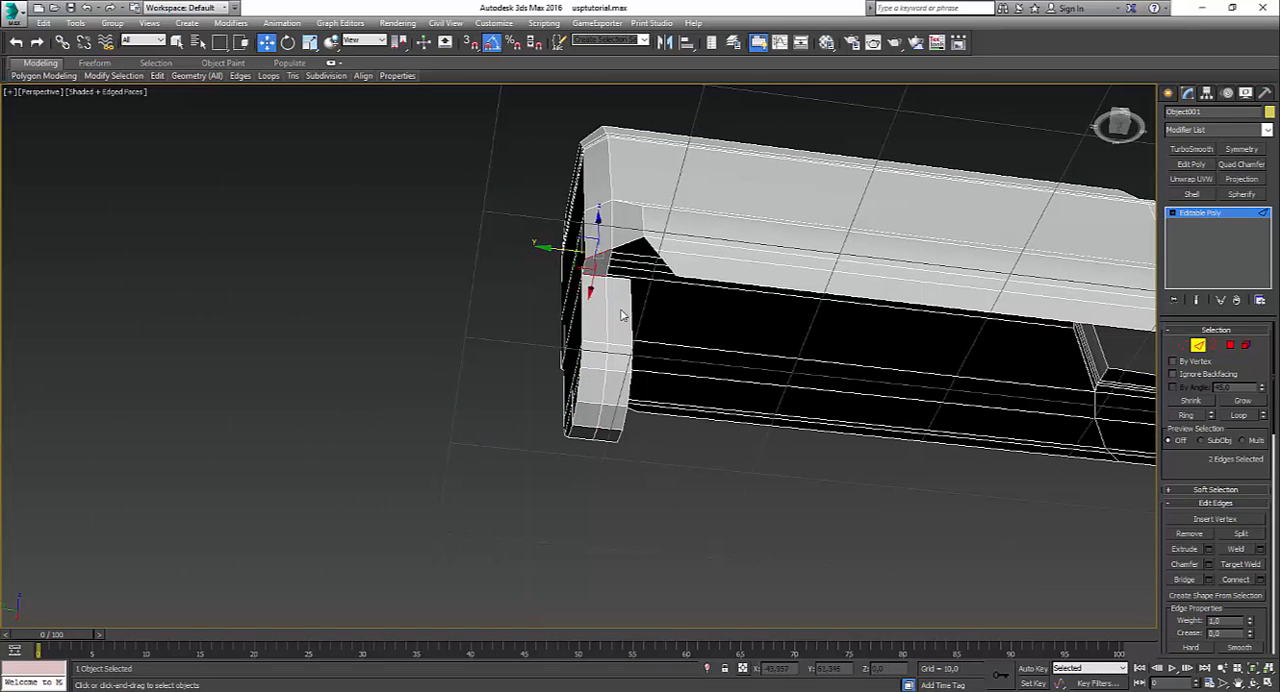
pyautogui.keyDown('alt'); pyautogui.moveTo(615, 298); pyautogui.dragTo(612, 273, button='middle'); pyautogui.keyUp('alt')
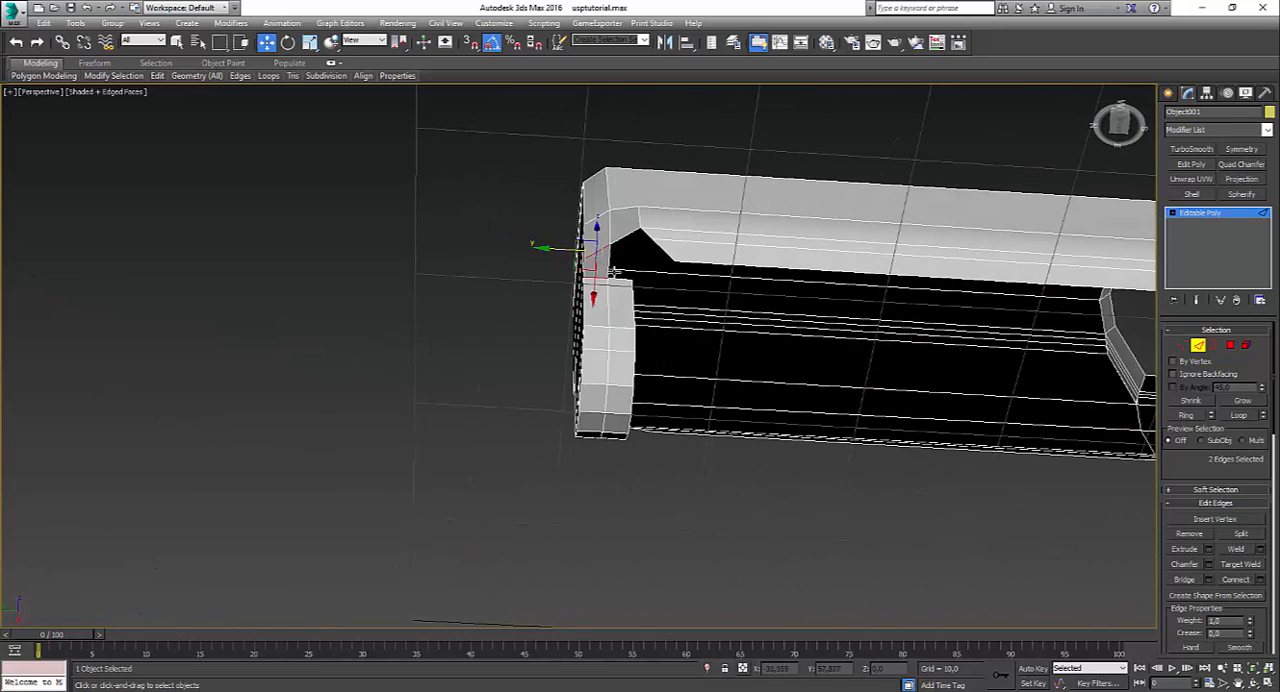
pyautogui.click(619, 276)
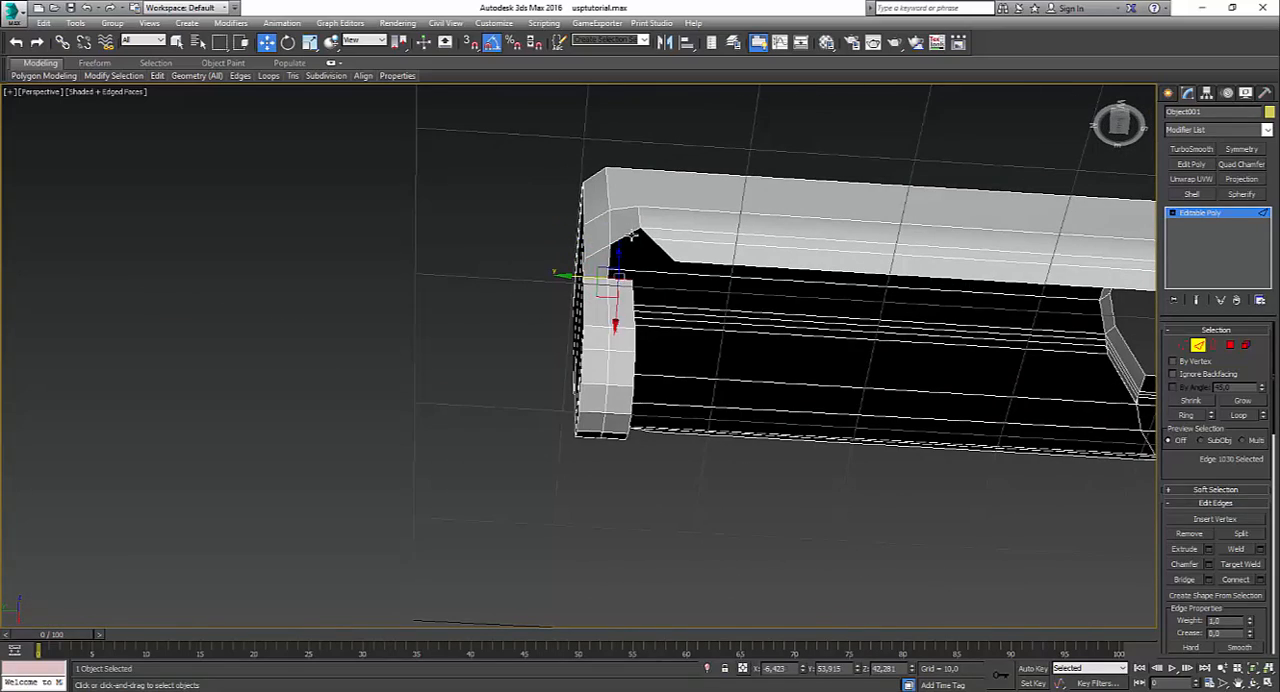
pyautogui.keyDown('ctrl'); pyautogui.click(633, 236); pyautogui.keyUp('ctrl')
pyautogui.keyDown('alt'); pyautogui.moveTo(633, 236); pyautogui.dragTo(850, 353, button='middle'); pyautogui.keyUp('alt')
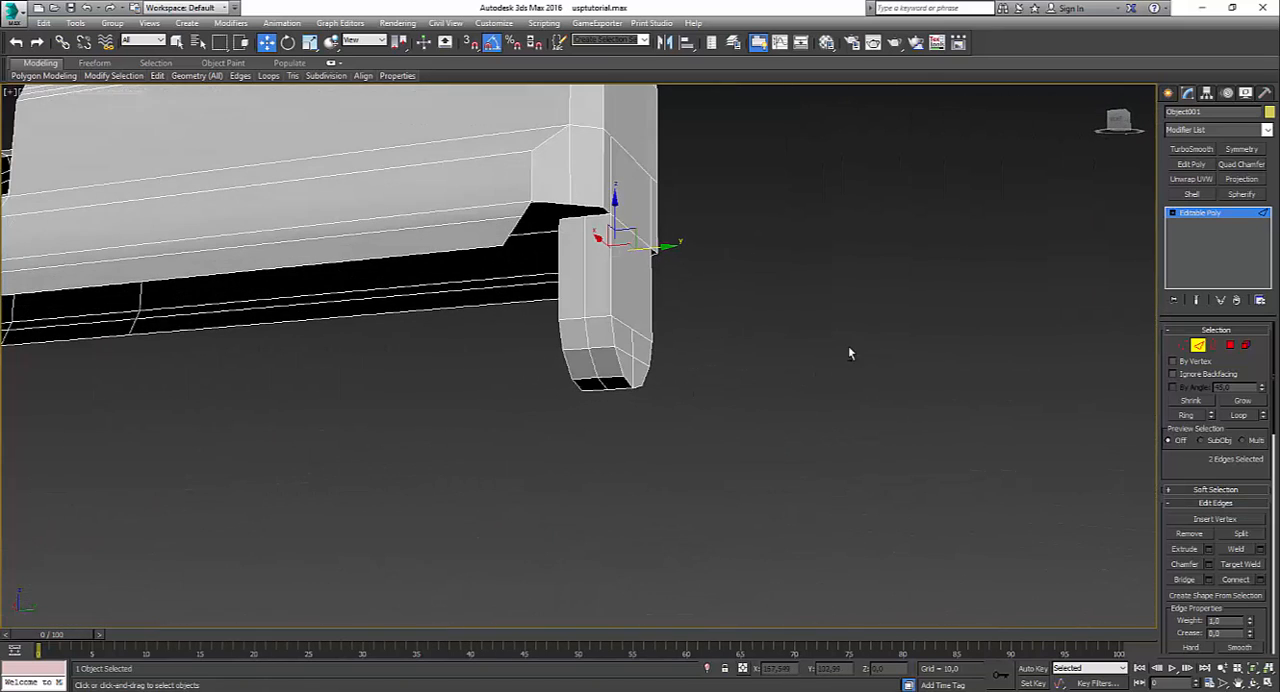
# Step: Bridge the two pairs of edges between the tab's wall and the slide's underside on the opposite side
pyautogui.click(595, 214)
pyautogui.keyDown('ctrl'); pyautogui.click(578, 206); pyautogui.keyUp('ctrl')
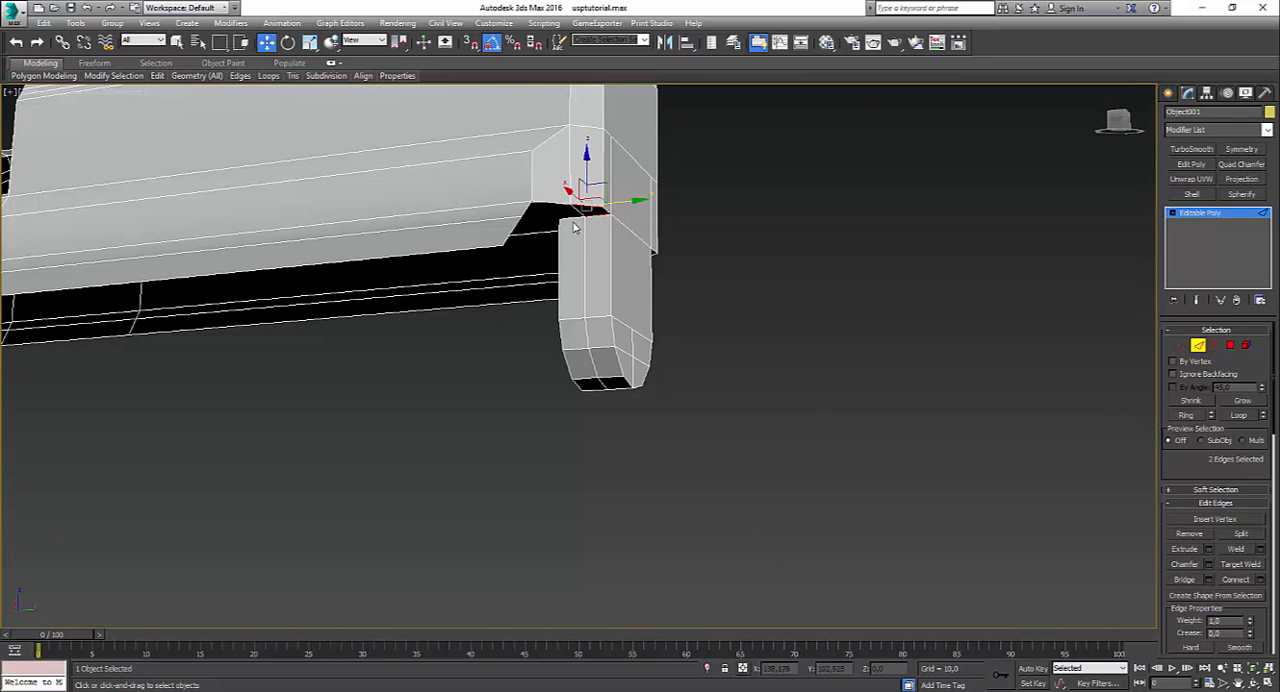
pyautogui.click(567, 219)
pyautogui.keyDown('ctrl'); pyautogui.click(538, 205); pyautogui.keyUp('ctrl')
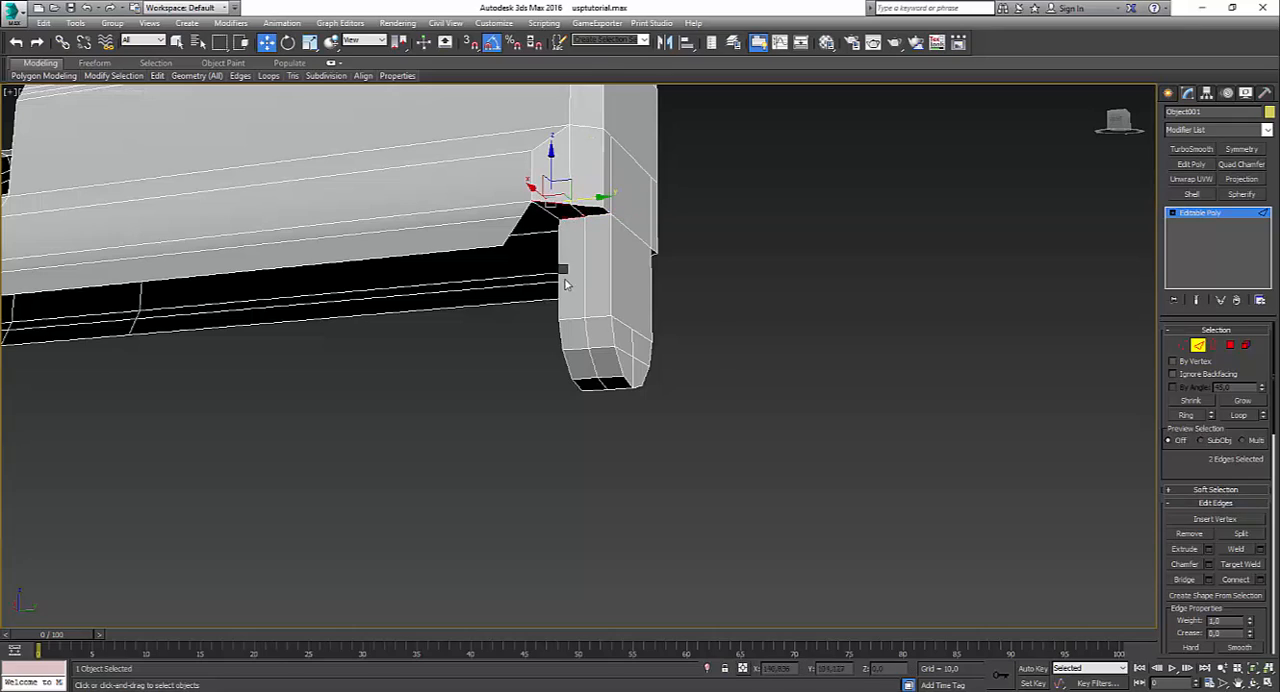
pyautogui.press('c')
pyautogui.click(683, 408)
pyautogui.keyDown('alt'); pyautogui.moveTo(751, 400); pyautogui.dragTo(623, 376, button='middle'); pyautogui.keyUp('alt')
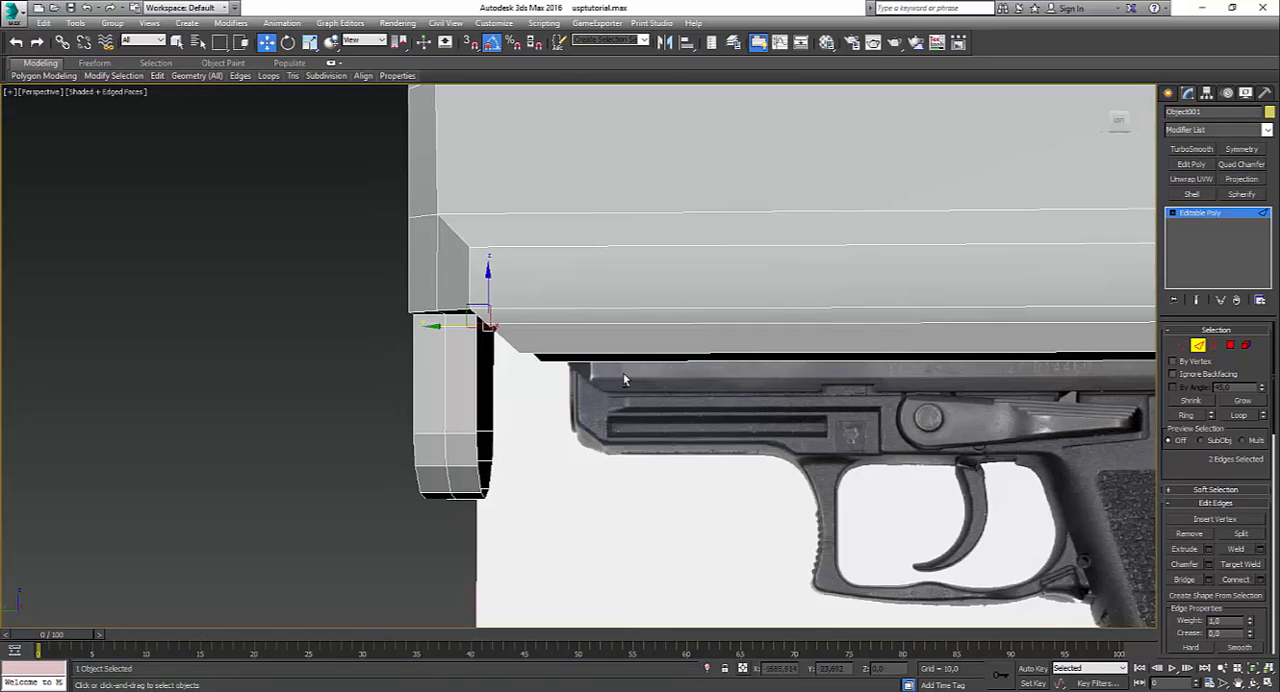
# Step: Examine the tab's open back and check it against the HK USP 45 reference photo
pyautogui.click(478, 405)
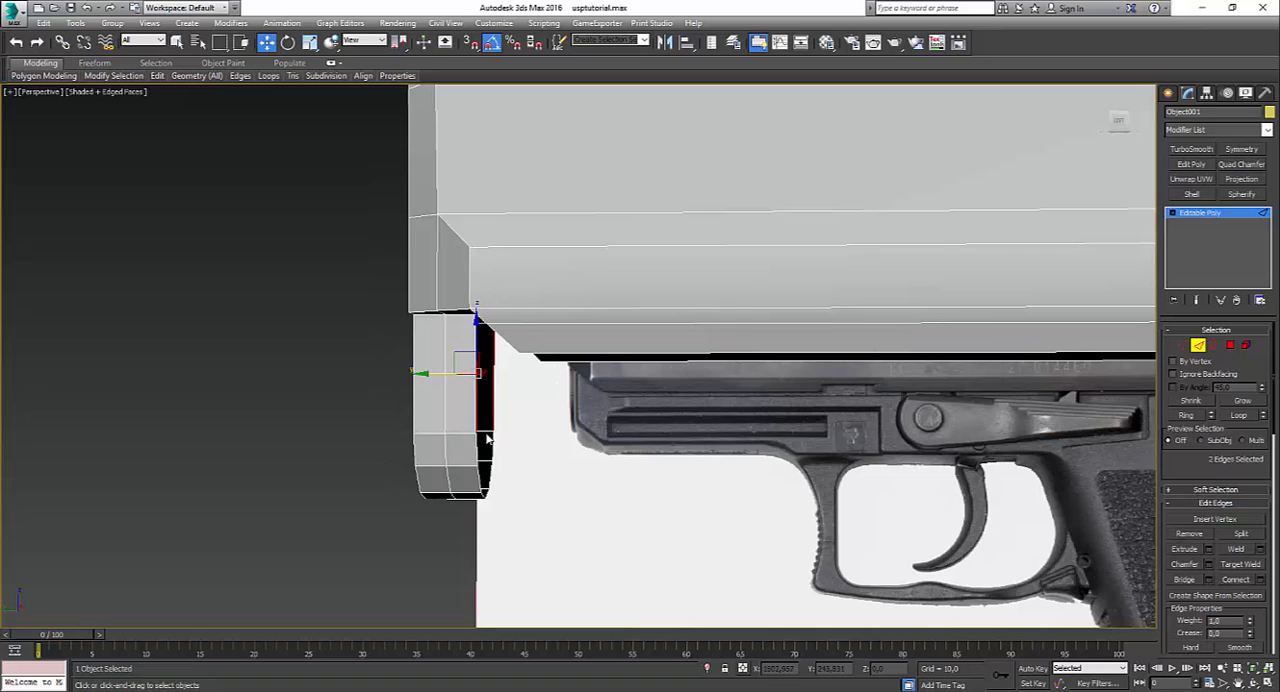
pyautogui.keyDown('alt'); pyautogui.moveTo(487, 438); pyautogui.dragTo(513, 430, button='middle'); pyautogui.keyUp('alt')
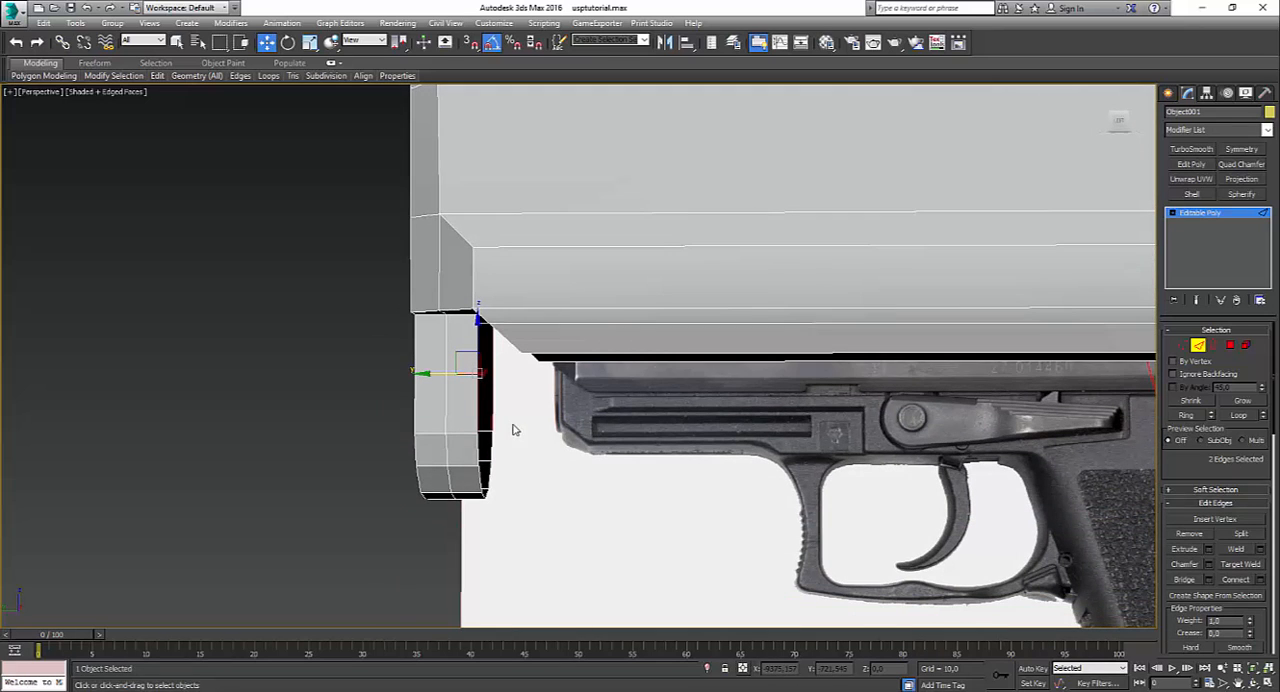
pyautogui.scroll(-2, 563, 452)
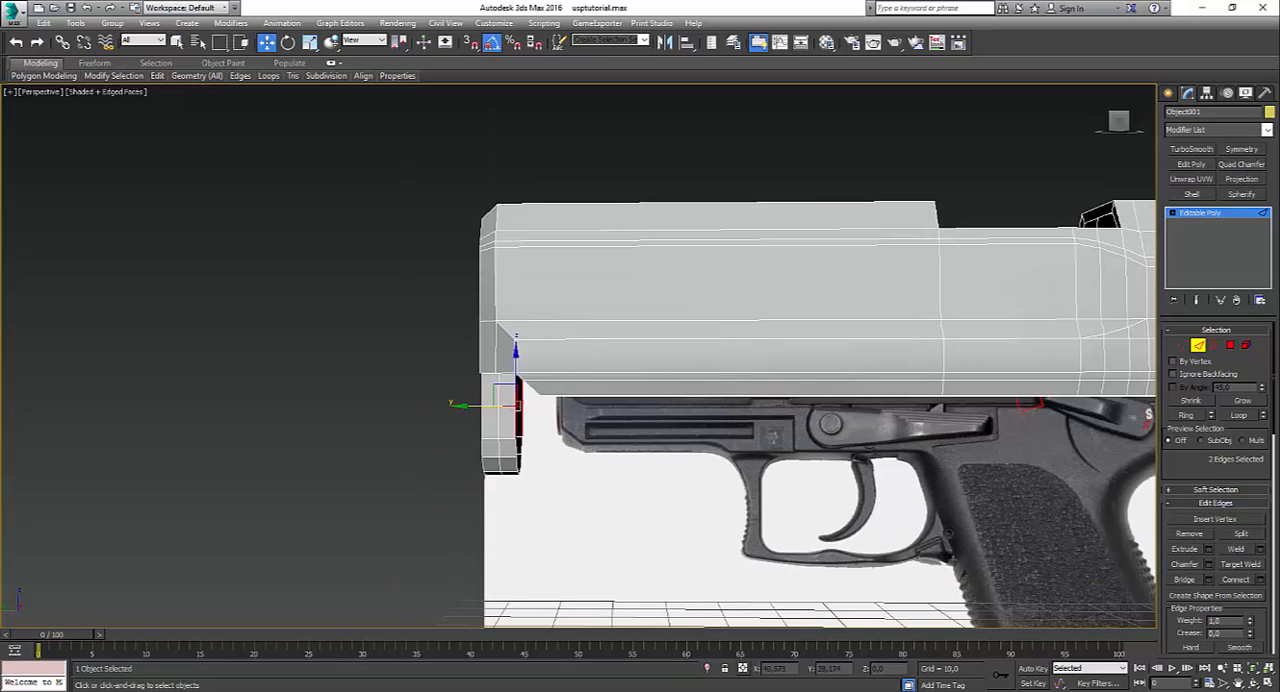
pyautogui.moveTo(600, 688)
pyautogui.click(655, 645)
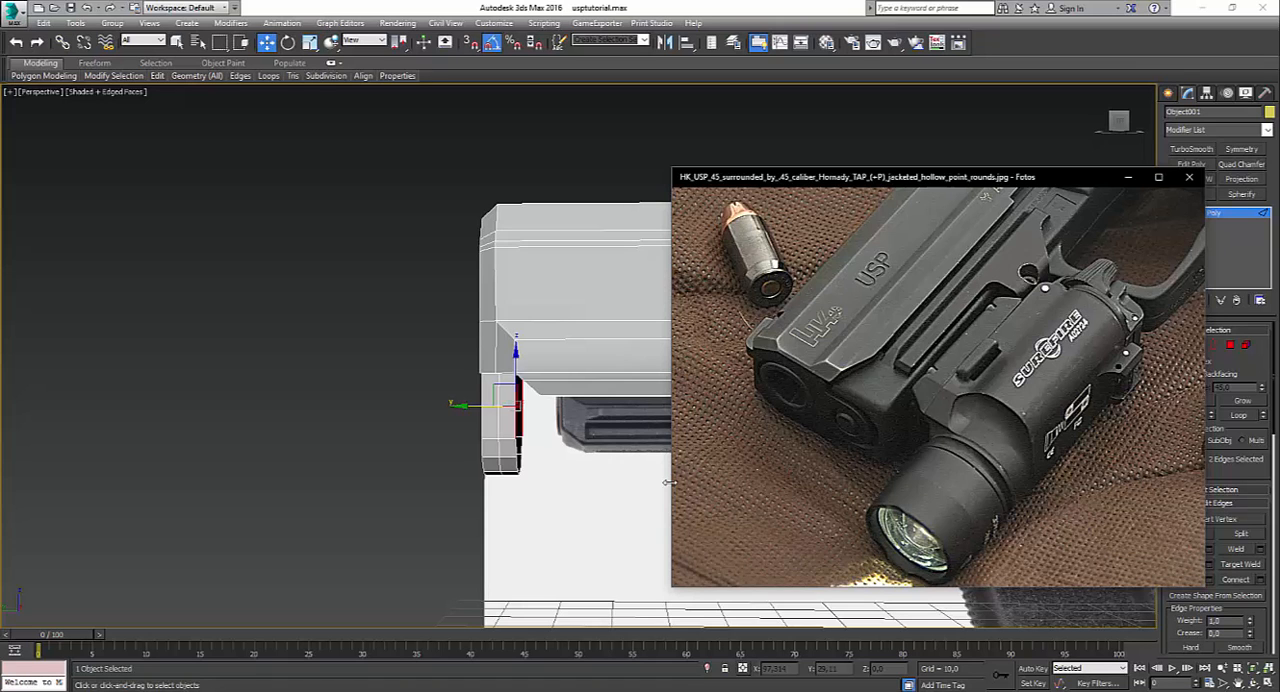
pyautogui.click(604, 490)
# Step: Bridge the slide's two long lower side edges to close the front section of its underside
pyautogui.scroll(8, 505, 456)
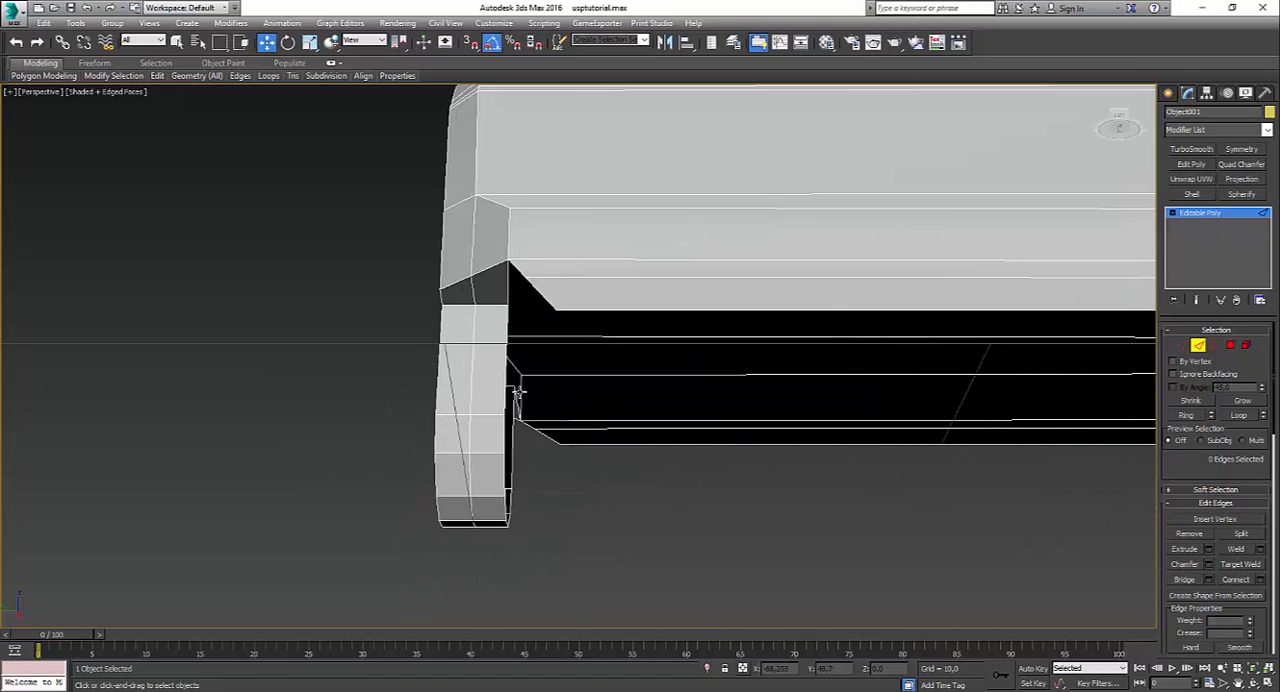
pyautogui.keyDown('alt'); pyautogui.moveTo(530, 382); pyautogui.dragTo(785, 270, button='middle'); pyautogui.keyUp('alt')
pyautogui.scroll(-5, 598, 324)
pyautogui.click(771, 266)
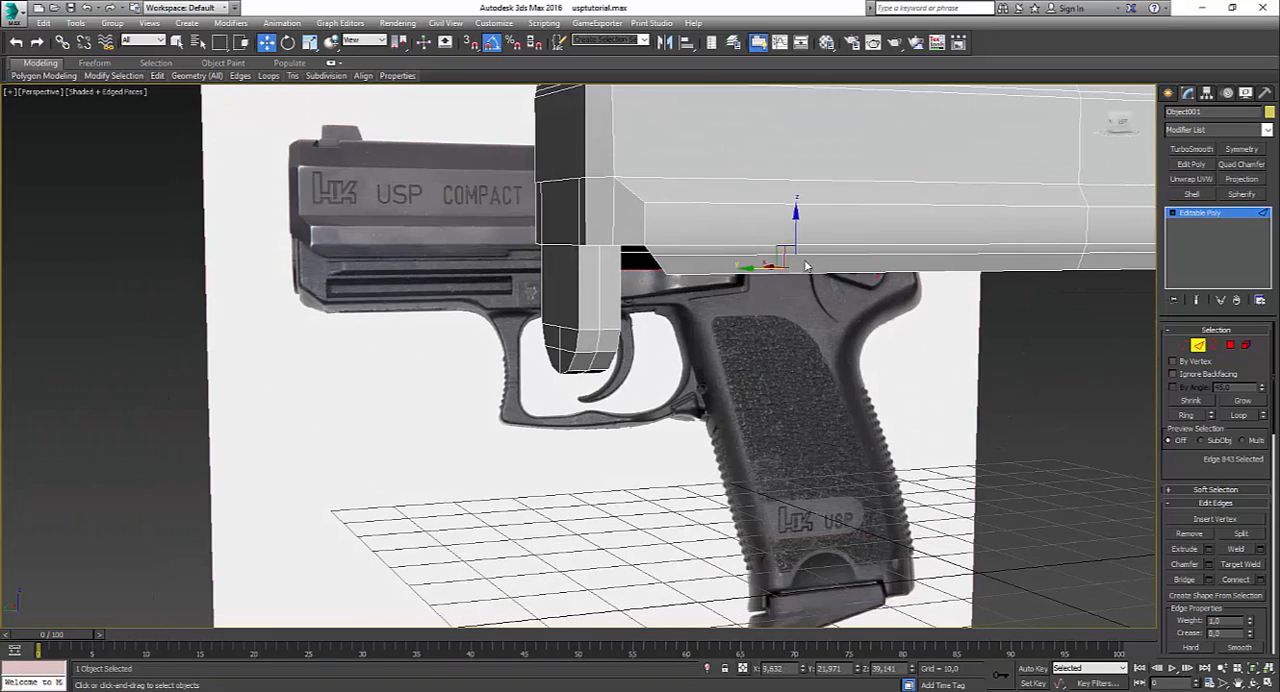
pyautogui.keyDown('ctrl'); pyautogui.click(785, 270); pyautogui.keyUp('ctrl')
# Step: Bridge the slanted front edges on both sides of the slide's underside, just behind the tab
pyautogui.keyDown('alt'); pyautogui.moveTo(672, 319); pyautogui.dragTo(647, 279, button='middle'); pyautogui.keyUp('alt')
pyautogui.click(612, 220)
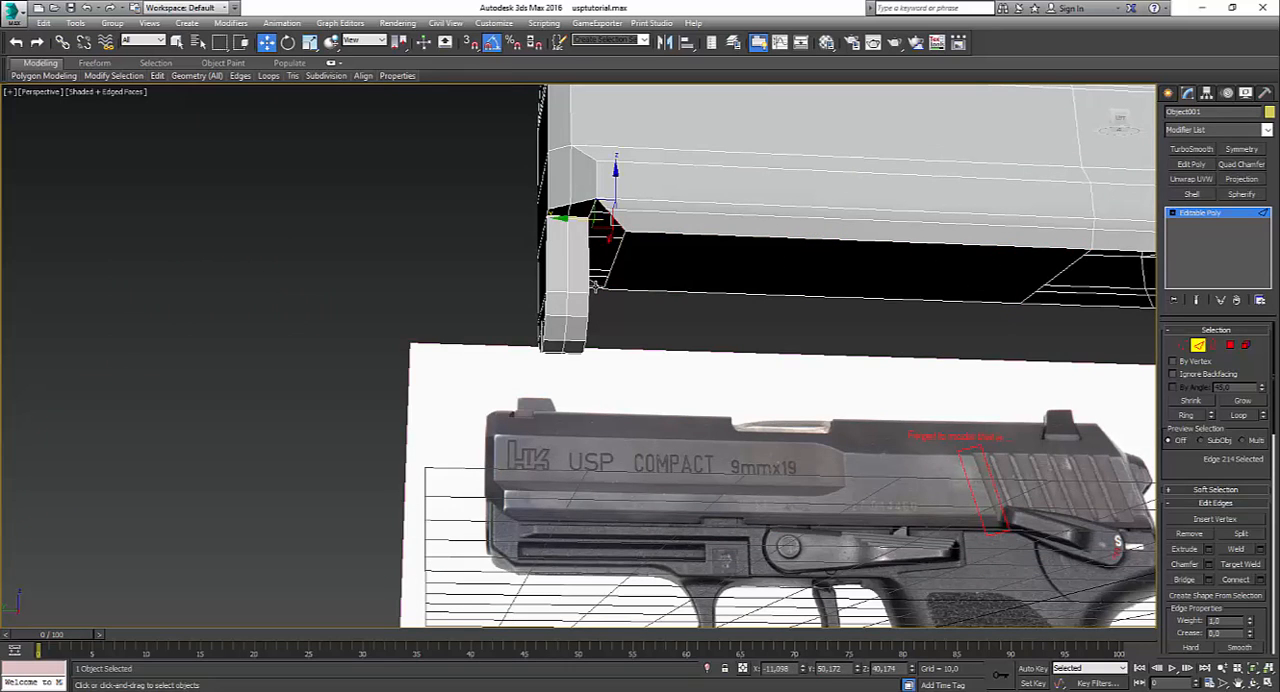
pyautogui.keyDown('ctrl'); pyautogui.click(596, 289); pyautogui.keyUp('ctrl')
pyautogui.keyDown('alt'); pyautogui.moveTo(605, 287); pyautogui.dragTo(631, 309, button='middle'); pyautogui.keyUp('alt')
pyautogui.click(601, 260)
pyautogui.click(580, 265)
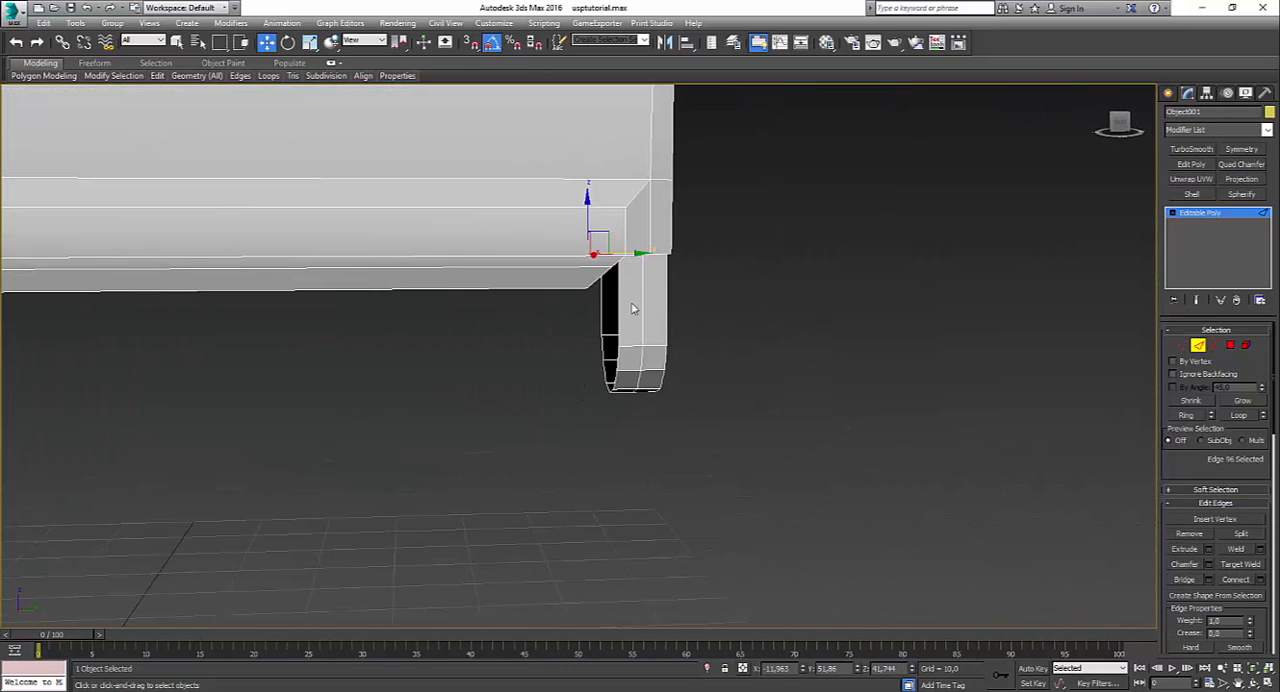
# Step: Bridge the short pair of edges between the slanted underside face and the tab's back
pyautogui.keyDown('ctrl'); pyautogui.doubleClick(616, 260); pyautogui.keyUp('ctrl')
pyautogui.click(610, 270)
pyautogui.keyDown('alt'); pyautogui.moveTo(612, 264); pyautogui.dragTo(585, 281, button='middle'); pyautogui.keyUp('alt')
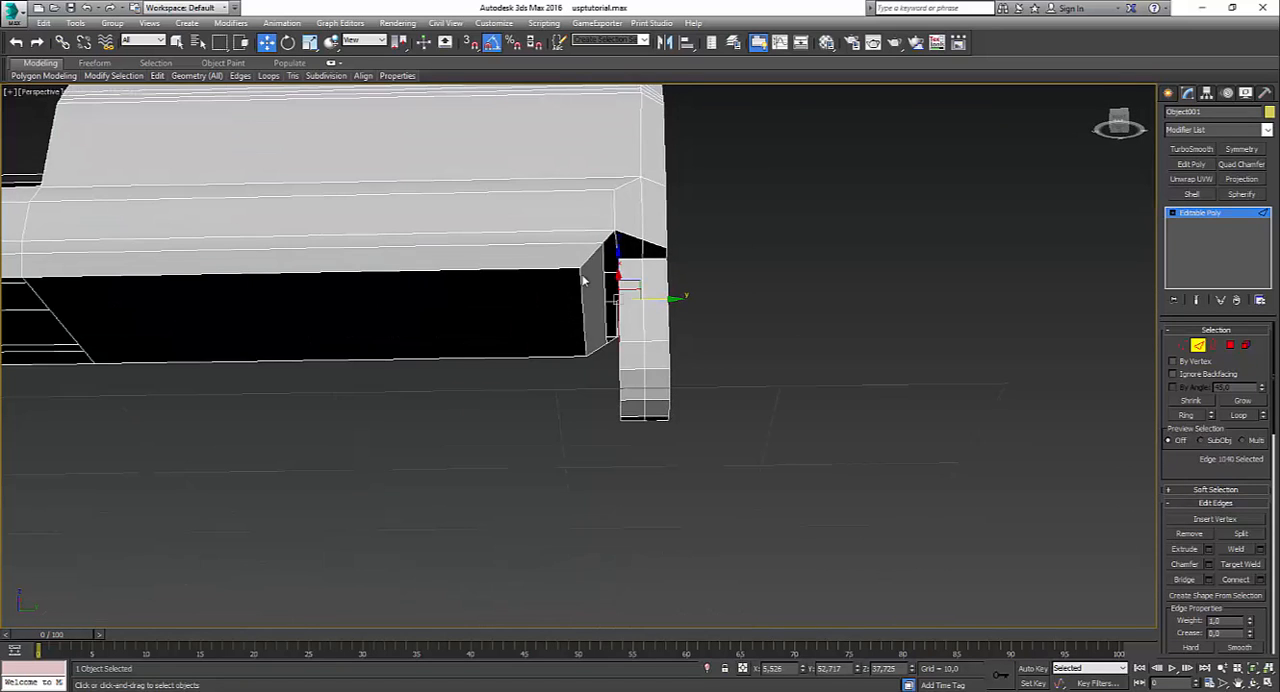
pyautogui.click(606, 236)
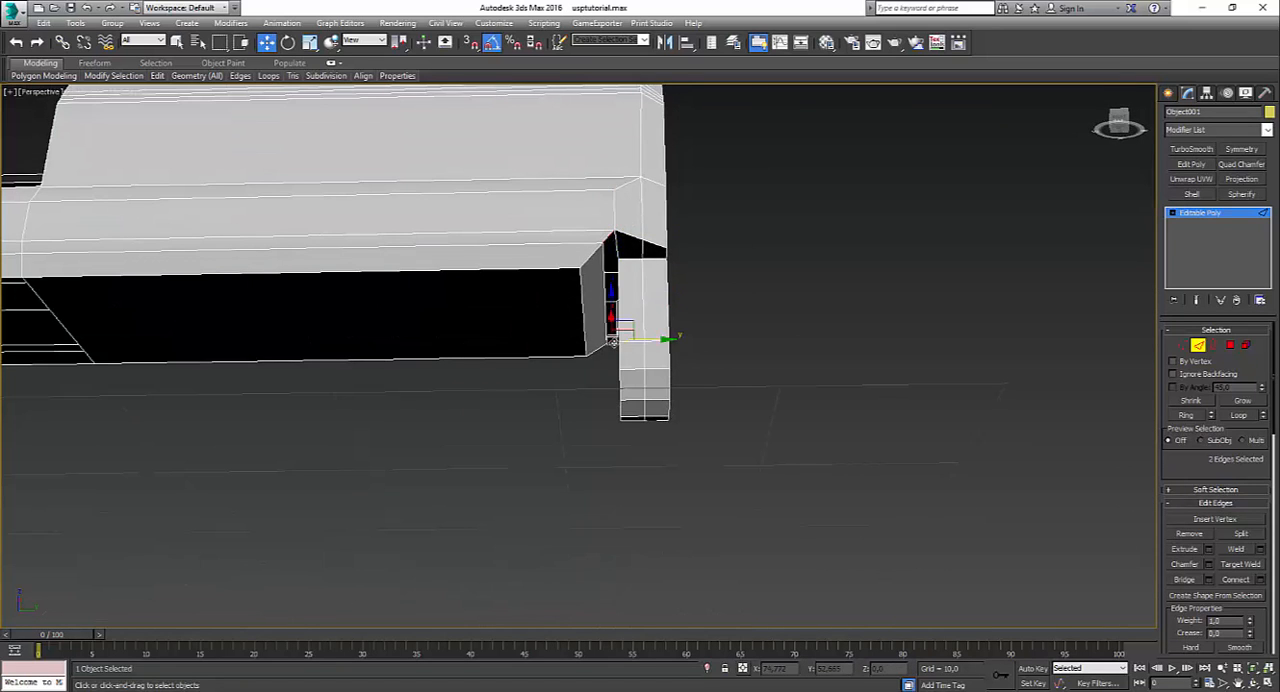
pyautogui.keyDown('ctrl'); pyautogui.click(610, 342); pyautogui.keyUp('ctrl')
# Step: Bridge the two upper side edges across the tab's open back
pyautogui.keyDown('alt'); pyautogui.moveTo(610, 342); pyautogui.dragTo(698, 328, button='middle'); pyautogui.keyUp('alt')
pyautogui.scroll(4, 662, 277)
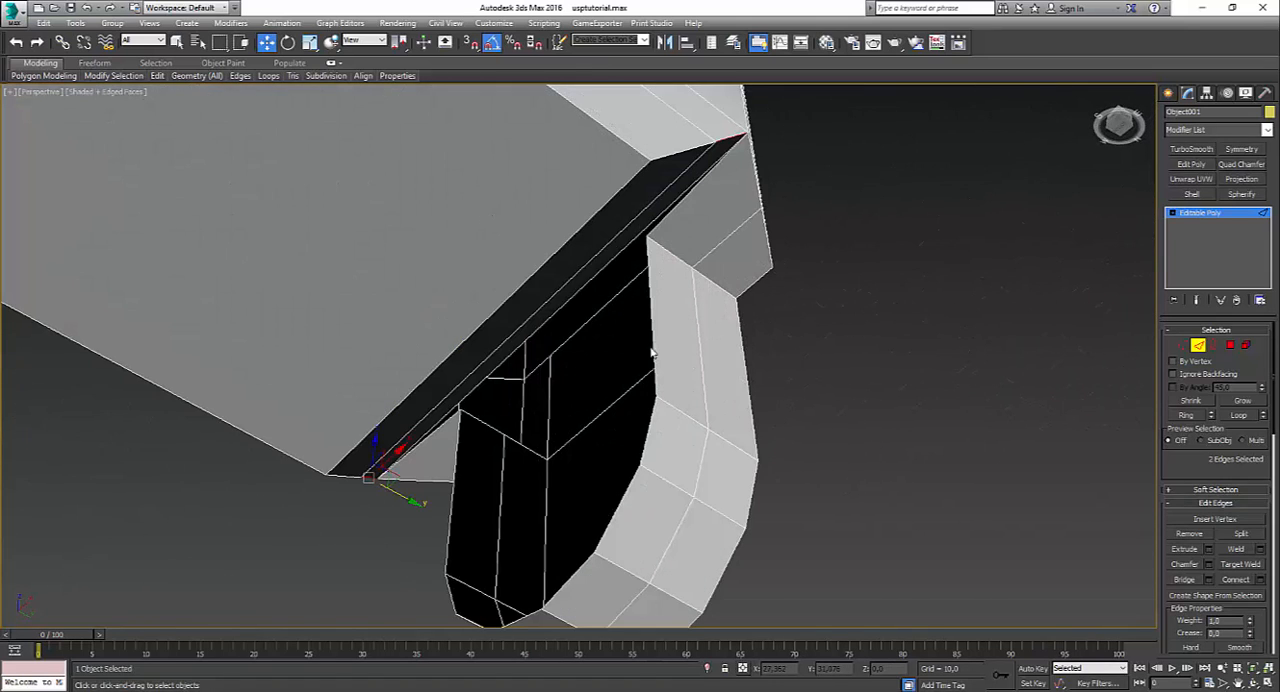
pyautogui.hotkey('alt', 'l')
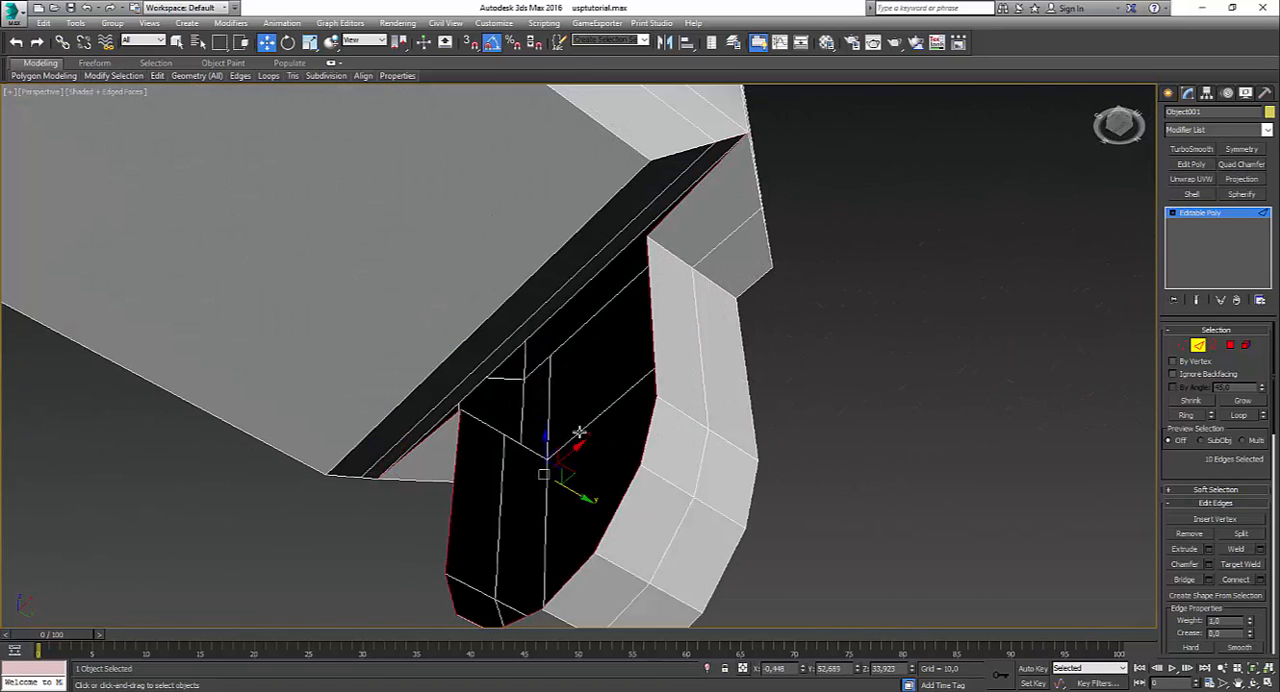
pyautogui.click(455, 475)
pyautogui.keyDown('ctrl'); pyautogui.click(650, 366); pyautogui.keyUp('ctrl')
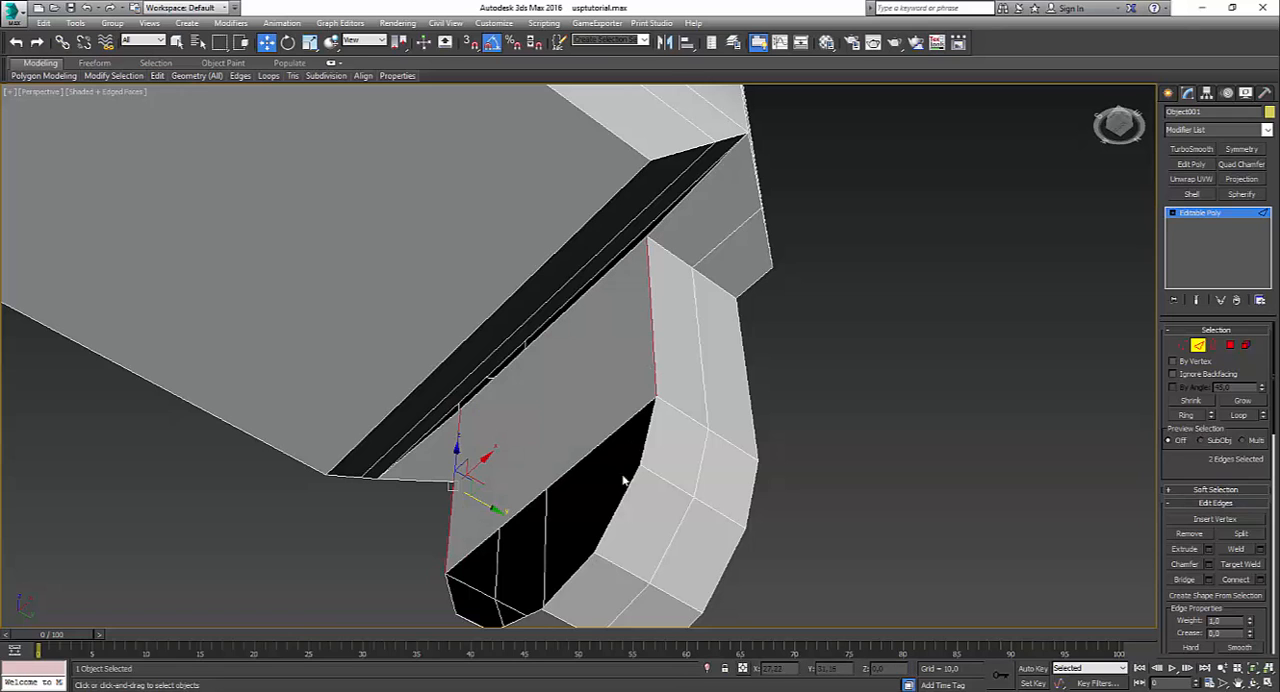
# Step: Bridge the two pairs of lower side edges across the remaining opening in the tab's back
pyautogui.click(1216, 346)
pyautogui.moveTo(655, 535); pyautogui.dragTo(747, 403, button='middle')
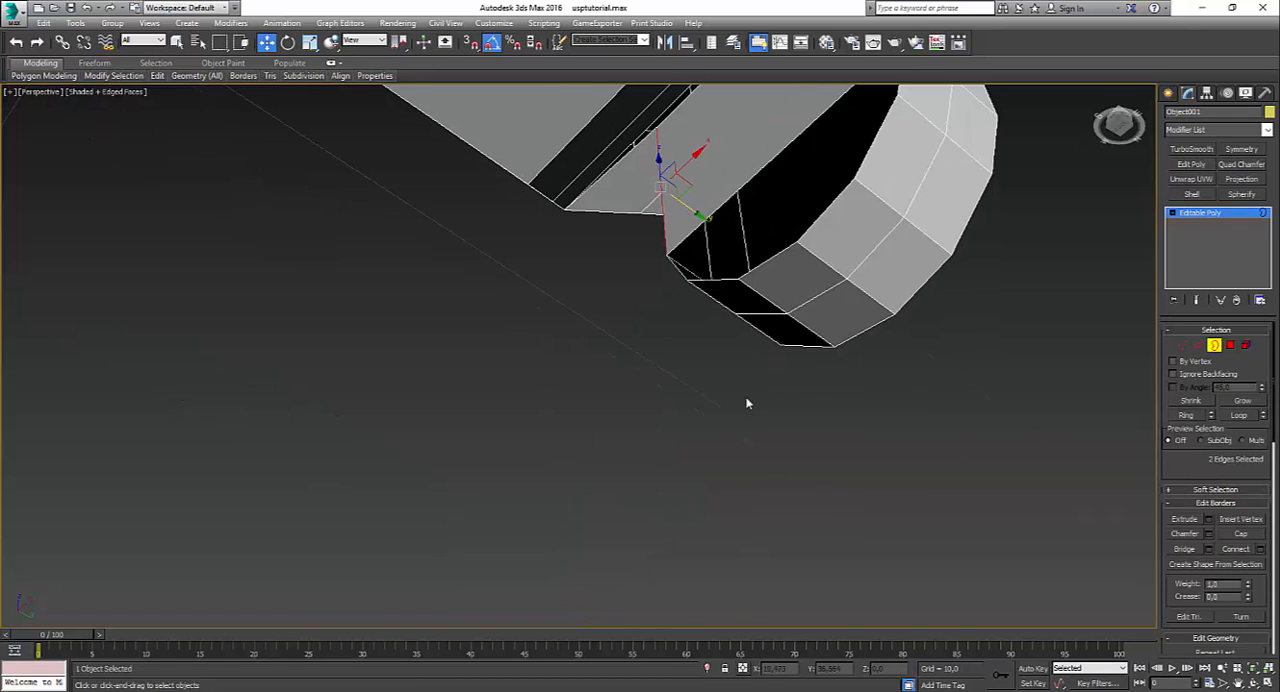
pyautogui.click(834, 194)
pyautogui.press('2')
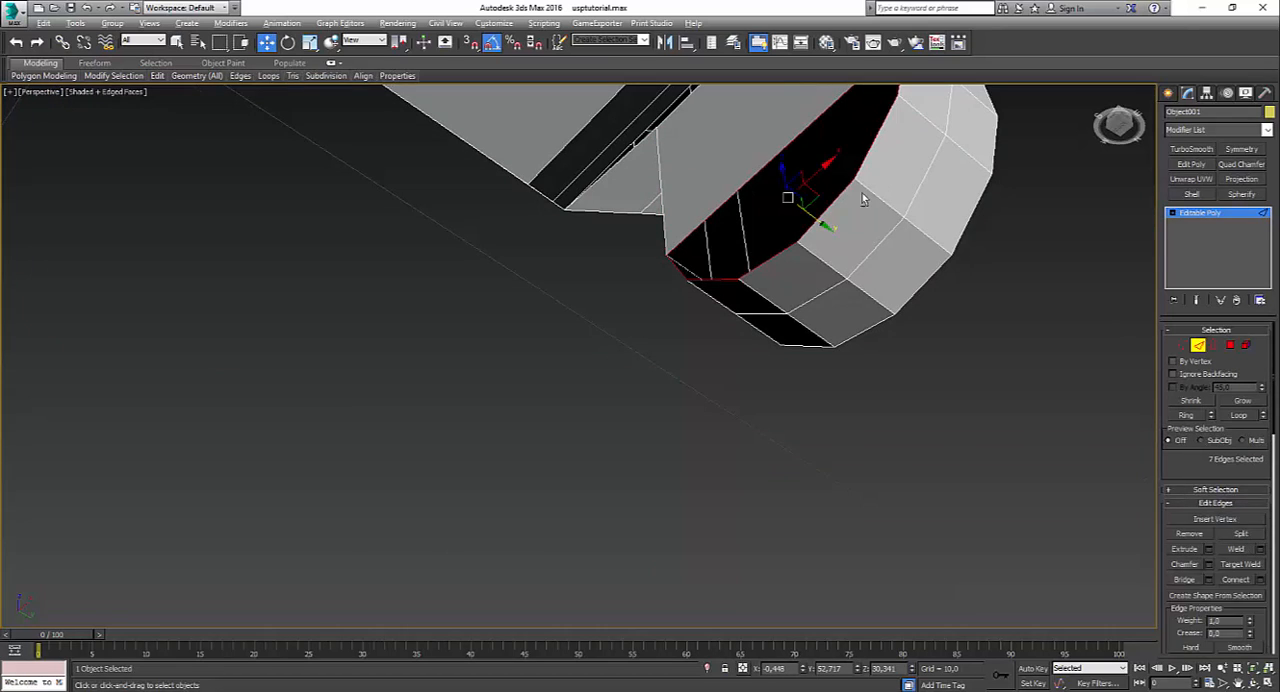
pyautogui.keyDown('alt'); pyautogui.click(779, 243); pyautogui.keyUp('alt')
pyautogui.keyDown('alt'); pyautogui.click(775, 257); pyautogui.keyUp('alt')
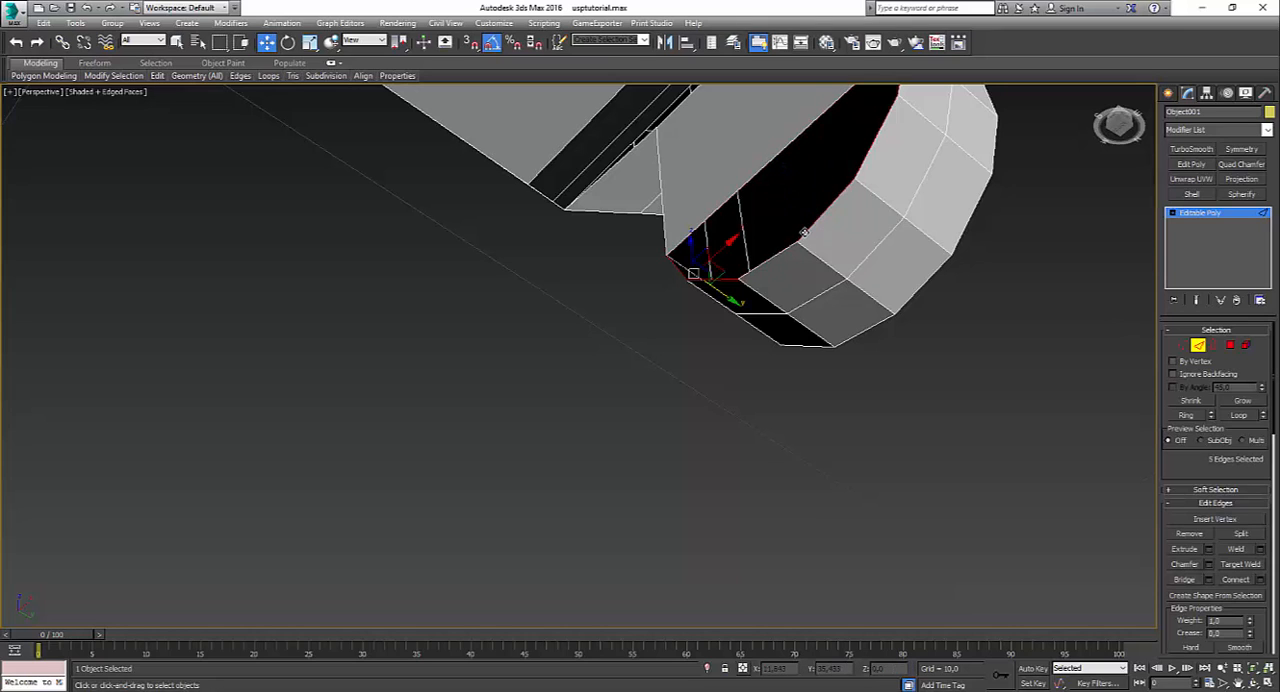
pyautogui.keyDown('alt'); pyautogui.click(806, 231); pyautogui.keyUp('alt')
pyautogui.hotkey('ctrl', 'shift', 'b')
pyautogui.keyDown('alt'); pyautogui.moveTo(803, 264); pyautogui.dragTo(925, 311, button='middle'); pyautogui.keyUp('alt')
# Step: Select the border of the last triangular gap at the tab's lower back and cap it
pyautogui.click(1217, 346)
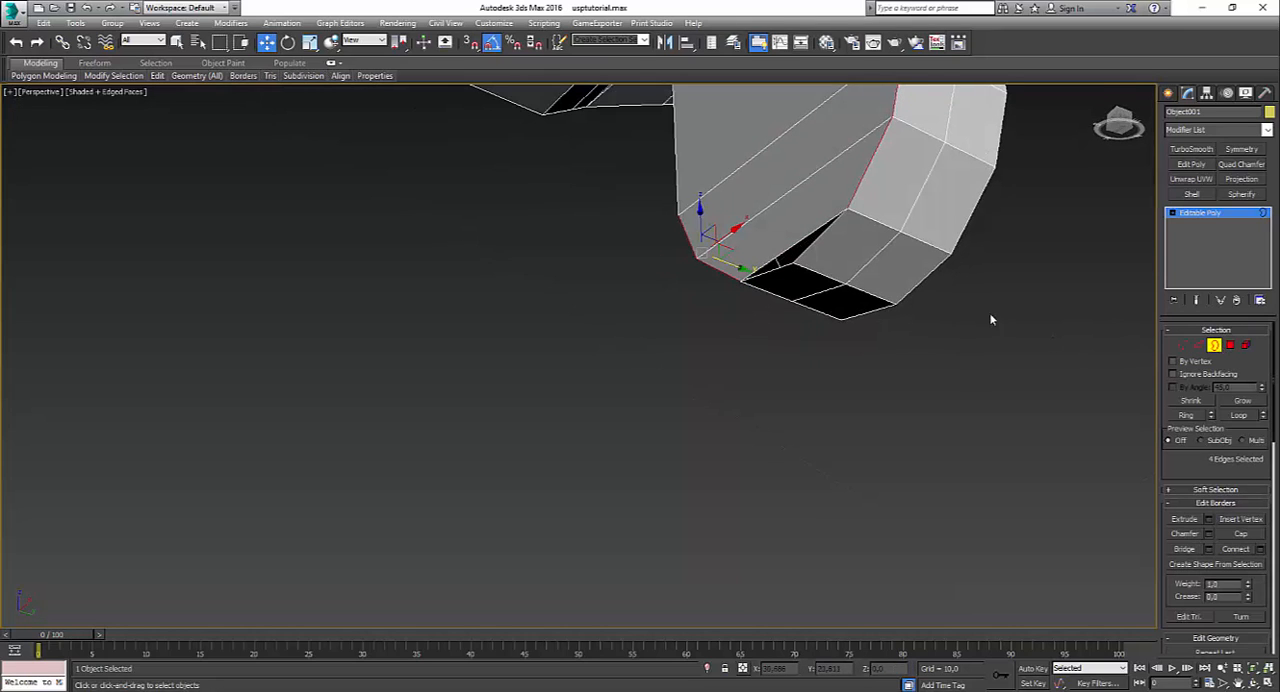
pyautogui.keyDown('alt'); pyautogui.moveTo(805, 248); pyautogui.dragTo(816, 335, button='middle'); pyautogui.keyUp('alt')
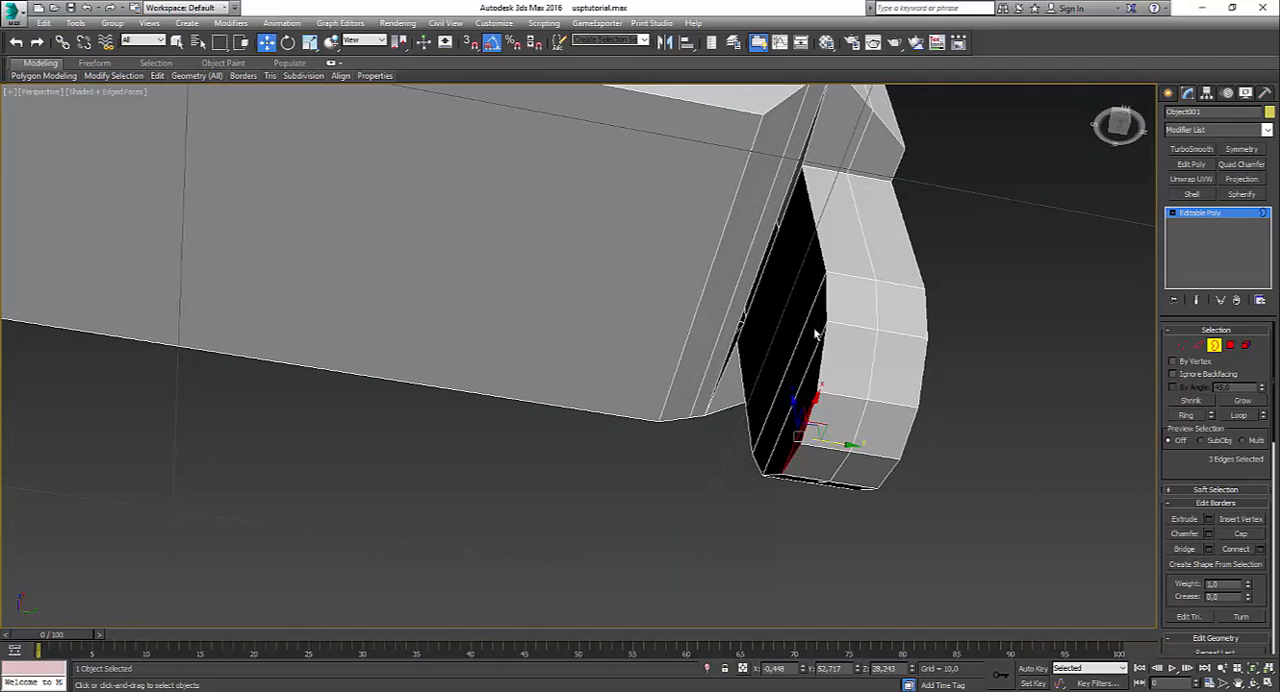
pyautogui.scroll(-3, 813, 241)
pyautogui.keyDown('alt'); pyautogui.moveTo(813, 241); pyautogui.dragTo(669, 314, button='middle'); pyautogui.keyUp('alt')
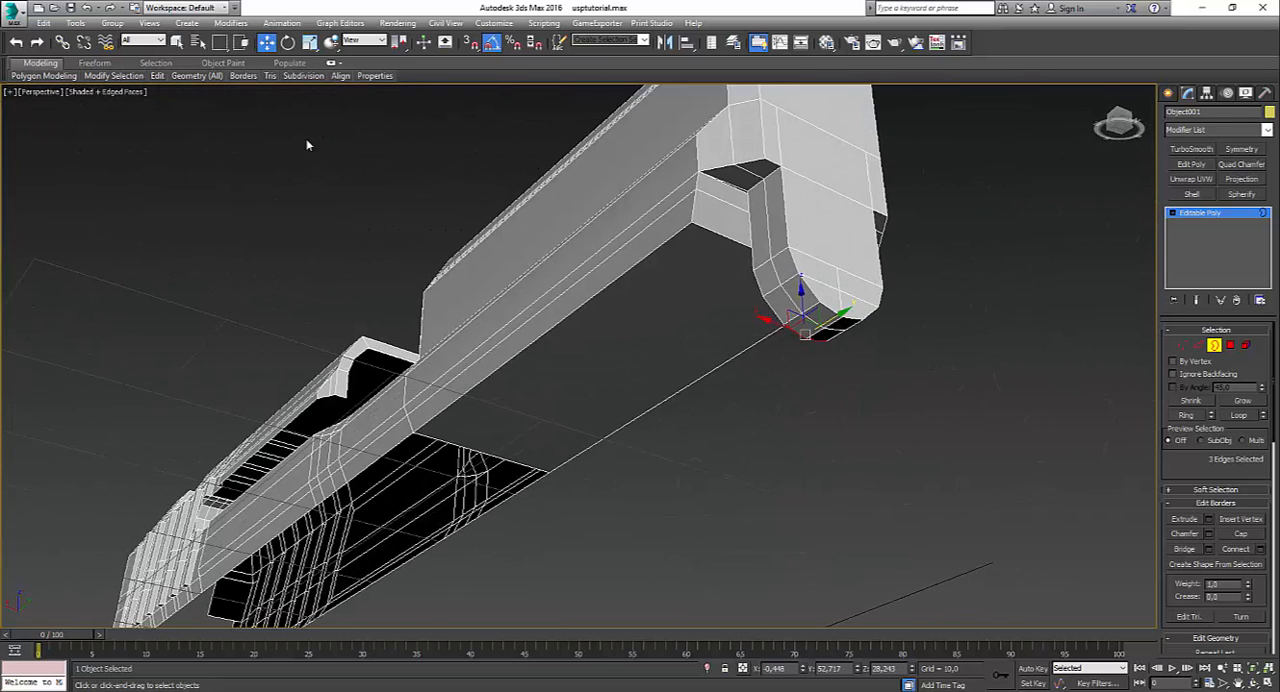
pyautogui.moveTo(158, 77)
pyautogui.click(268, 108)
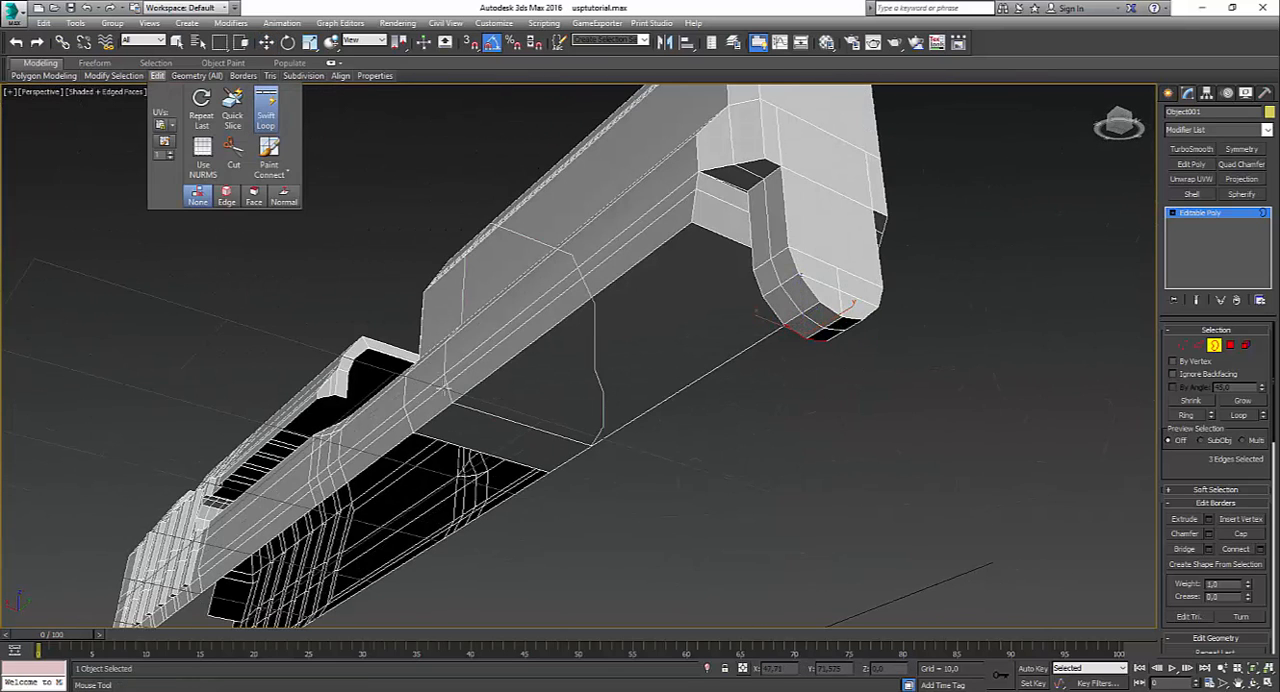
pyautogui.keyDown('alt'); pyautogui.moveTo(443, 423); pyautogui.dragTo(688, 285, button='middle'); pyautogui.keyUp('alt')
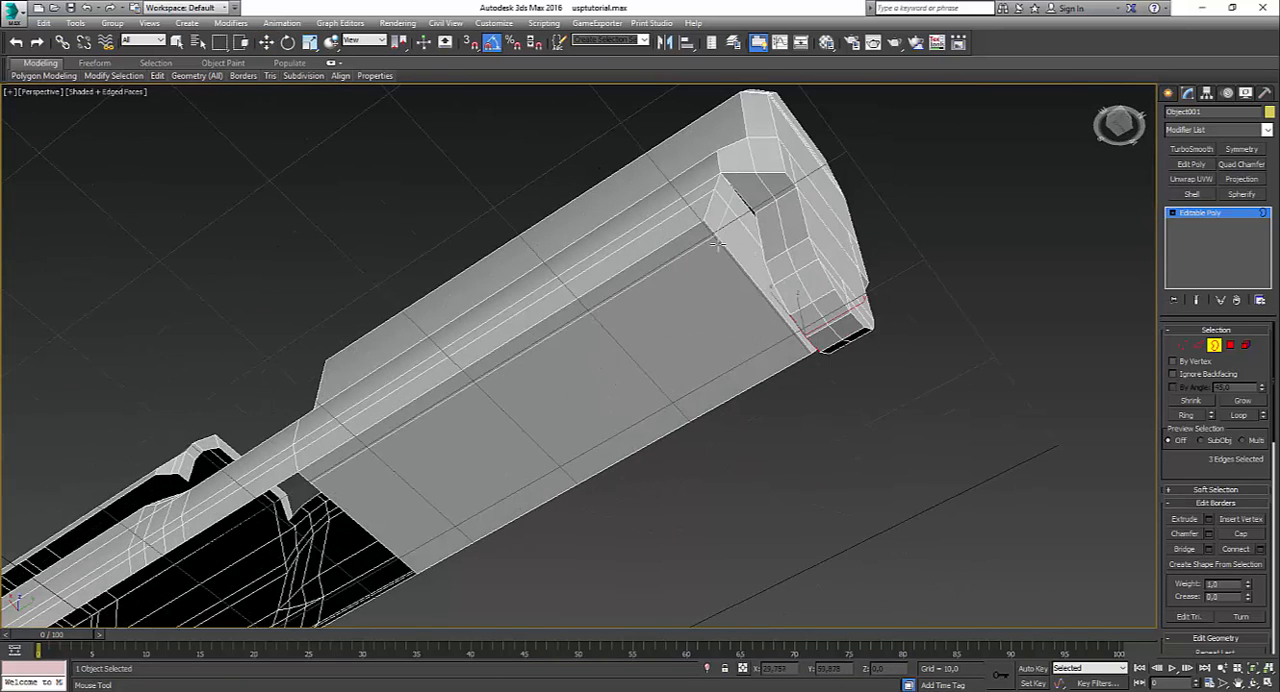
pyautogui.rightClick(688, 285)
# Step: Select the edge loop around the cutout at the slide's rear end for editing in the left view
pyautogui.moveTo(562, 340); pyautogui.dragTo(820, 246, button='middle')
pyautogui.moveTo(631, 363); pyautogui.dragTo(934, 240, button='middle')
pyautogui.moveTo(615, 435); pyautogui.dragTo(966, 297, button='middle')
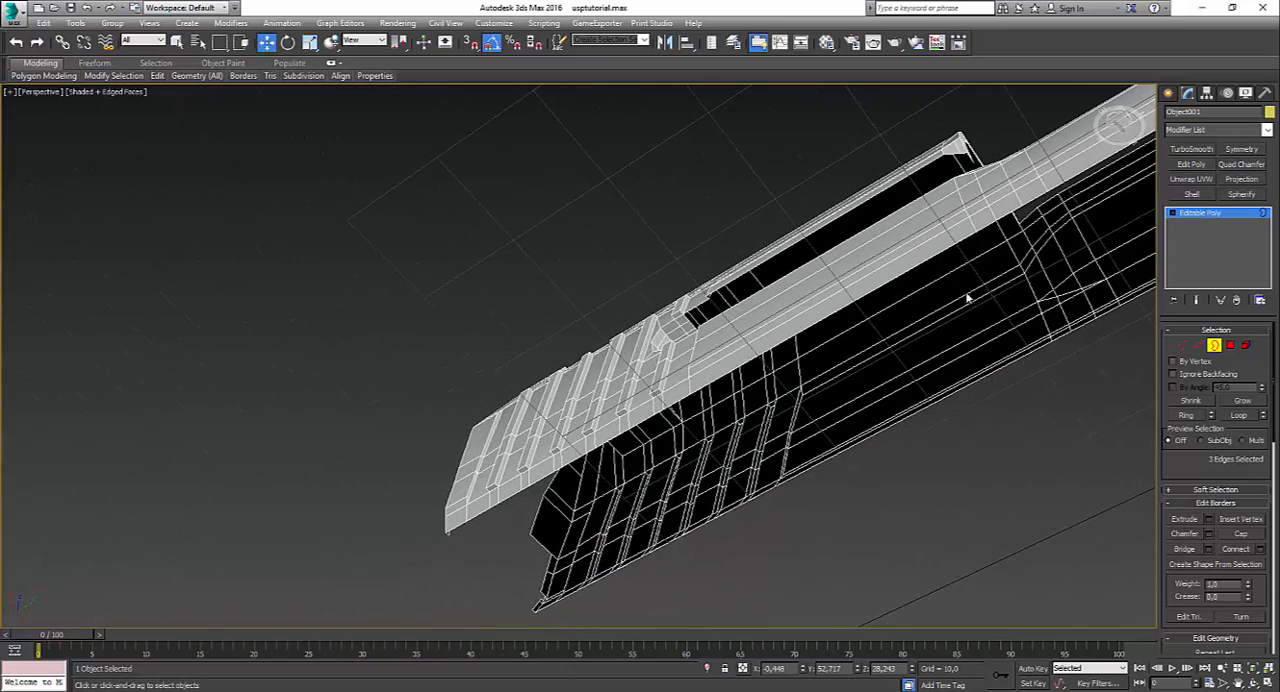
pyautogui.keyDown('alt'); pyautogui.moveTo(587, 410); pyautogui.dragTo(657, 374, button='middle'); pyautogui.keyUp('alt')
pyautogui.scroll(2, 753, 388)
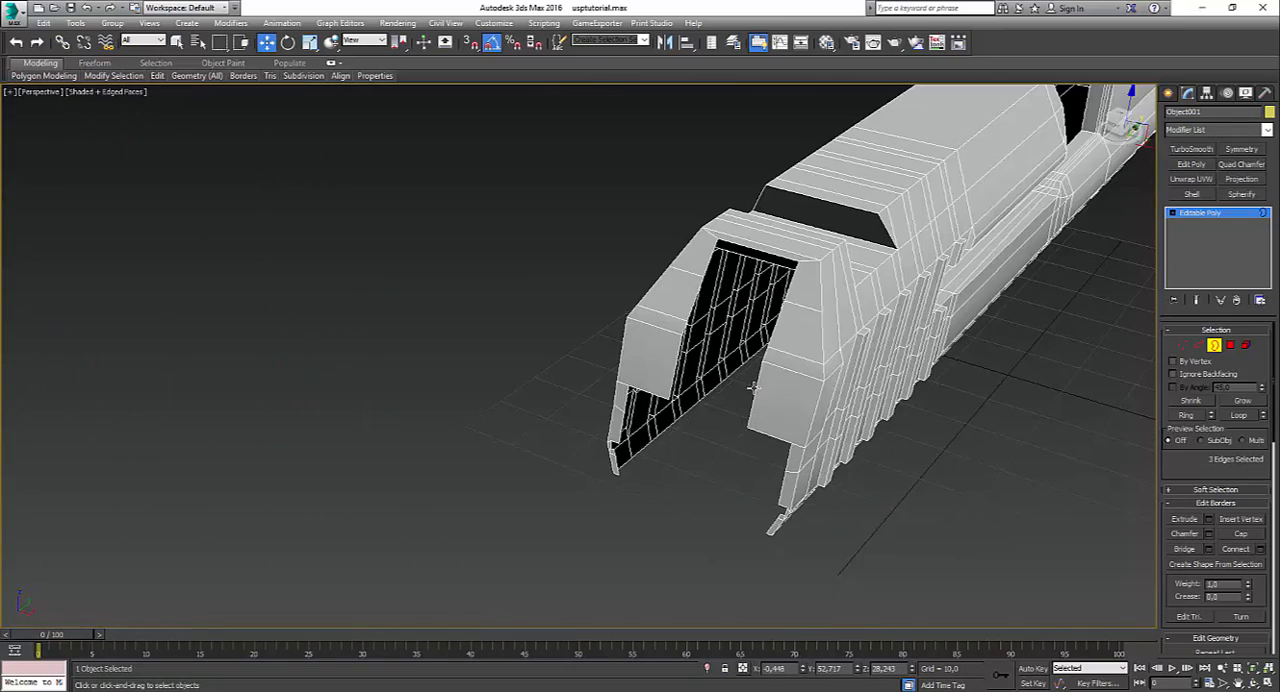
pyautogui.click(1199, 345)
pyautogui.scroll(3, 738, 300)
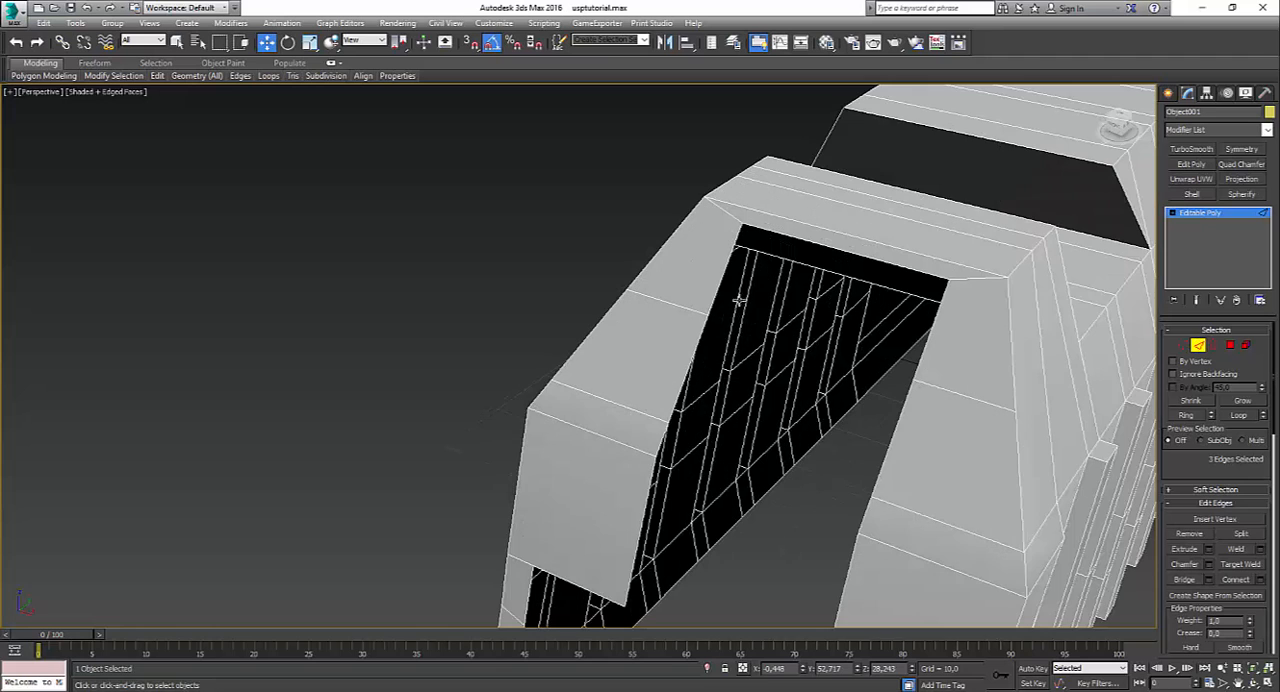
pyautogui.click(718, 303)
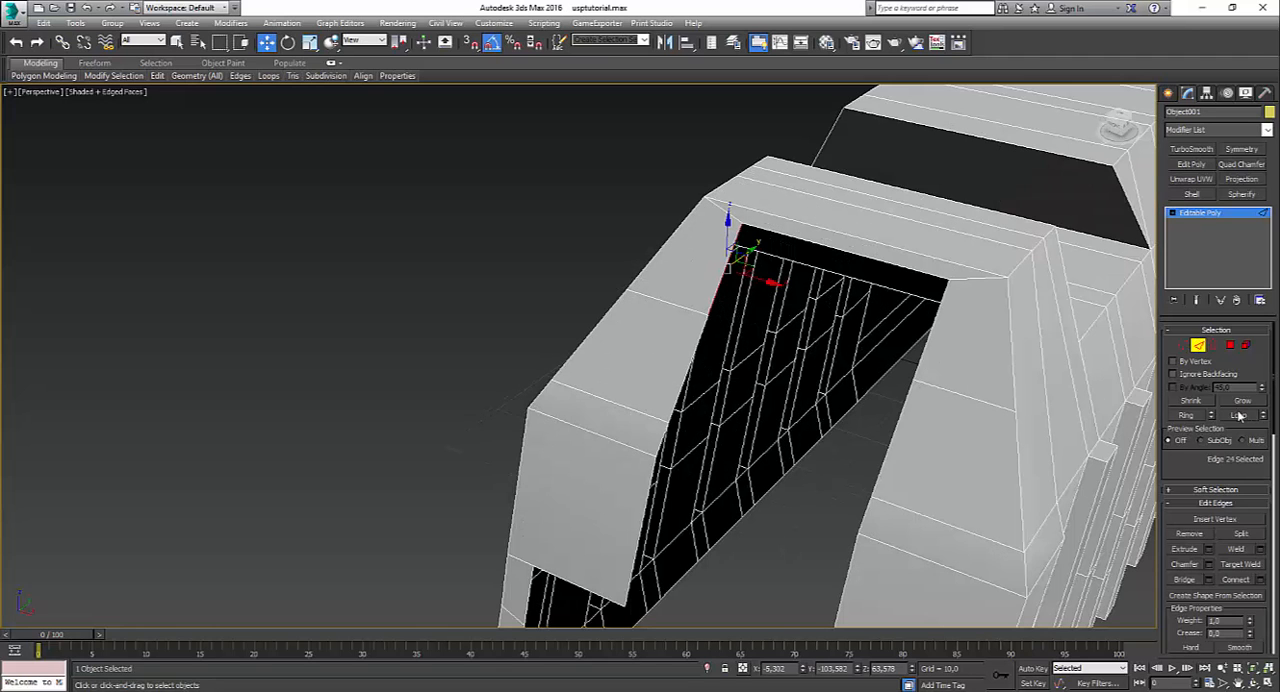
pyautogui.click(1239, 415)
pyautogui.scroll(-5, 1057, 457)
pyautogui.keyDown('alt'); pyautogui.moveTo(829, 451); pyautogui.dragTo(963, 443, button='middle'); pyautogui.keyUp('alt')
pyautogui.hotkey('alt', 'w')
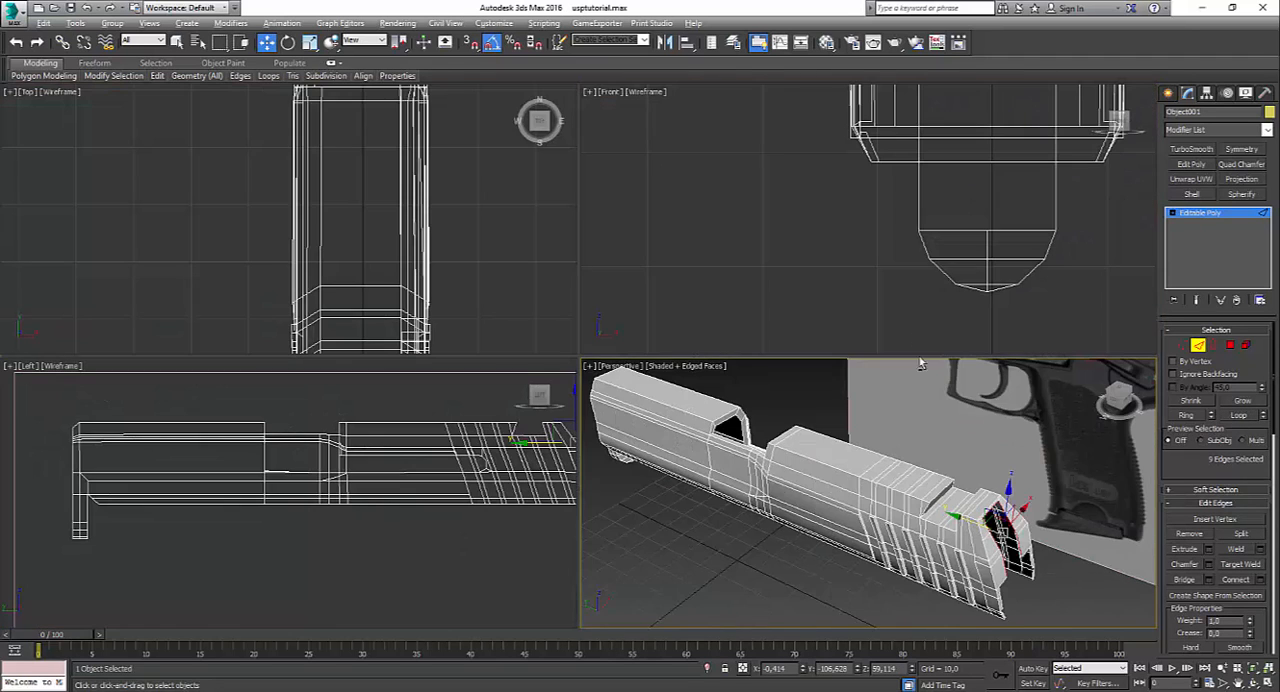
pyautogui.middleClick(505, 308)
pyautogui.middleClick(540, 420)
pyautogui.hotkey('alt', 'w')
pyautogui.moveTo(829, 377); pyautogui.dragTo(515, 462, button='middle')
pyautogui.scroll(3, 515, 462)
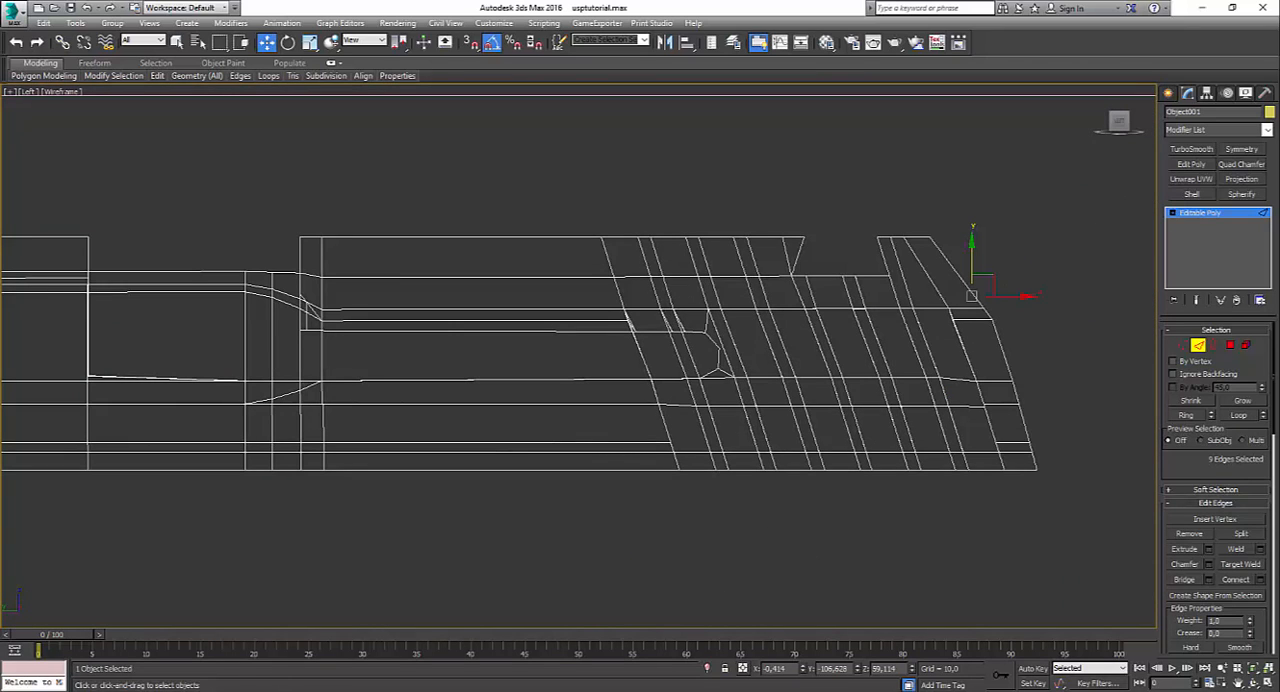
# Step: Examine the wall thickness and cutout shape at the slide's rear end in the USP reference photos
pyautogui.moveTo(603, 690)
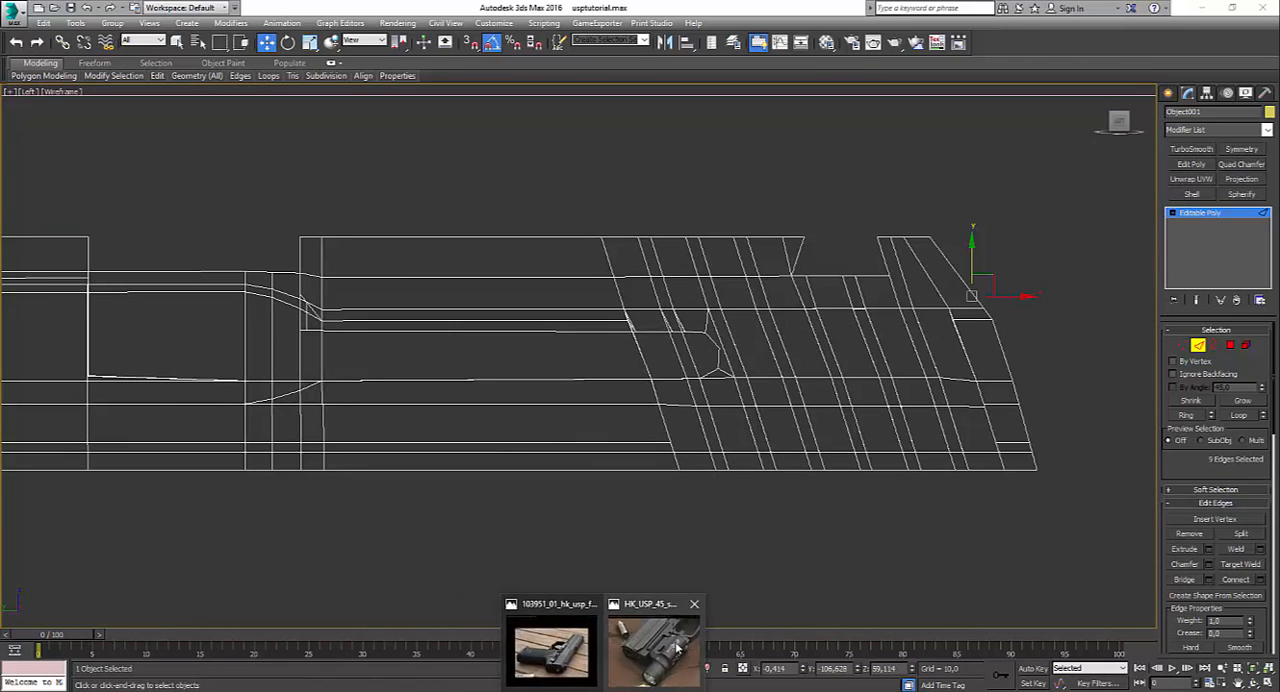
pyautogui.click(676, 648)
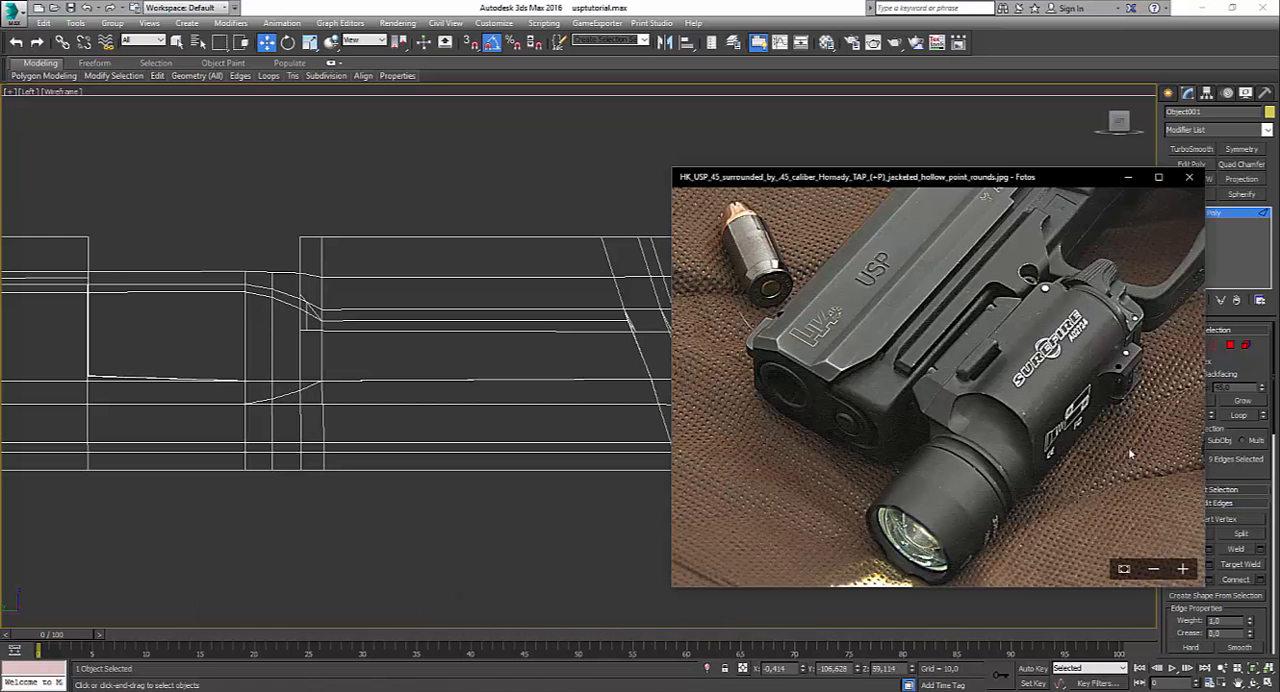
pyautogui.moveTo(1059, 356); pyautogui.dragTo(1080, 357)
pyautogui.scroll(-2, 1059, 356)
pyautogui.doubleClick(1059, 356)
pyautogui.click(1196, 391)
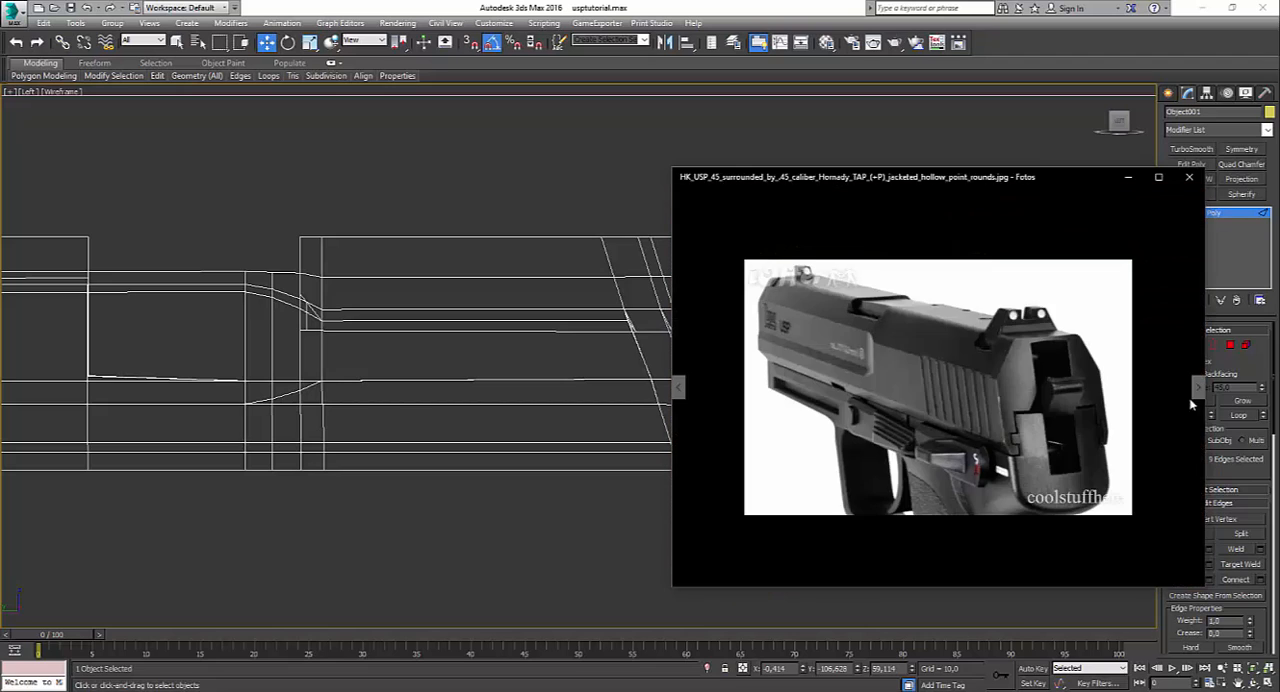
pyautogui.doubleClick(1056, 392)
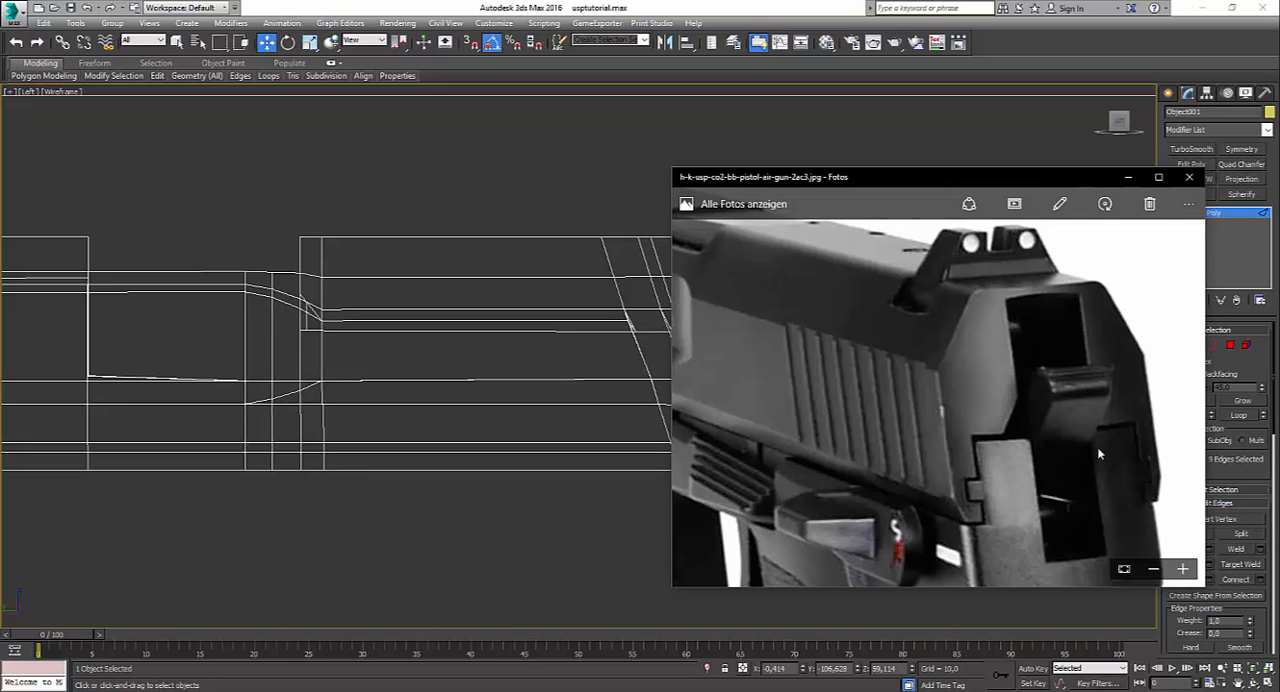
pyautogui.scroll(1, 1053, 411)
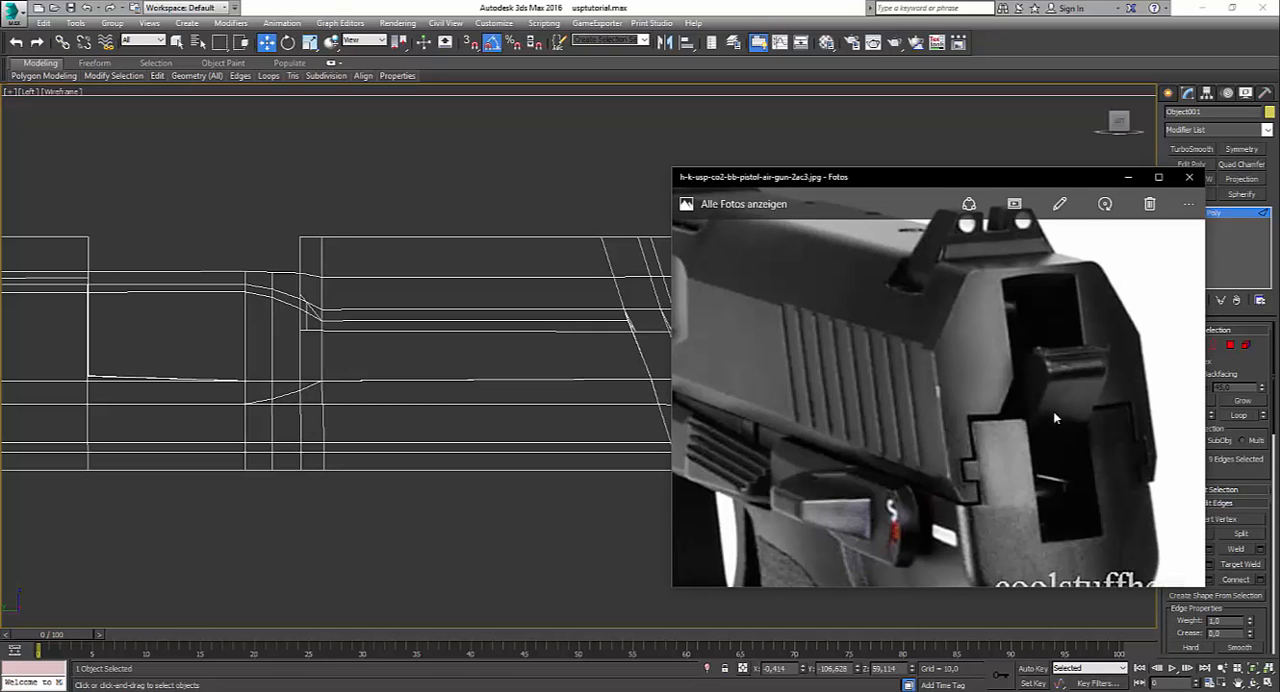
pyautogui.moveTo(1054, 413); pyautogui.dragTo(1003, 398)
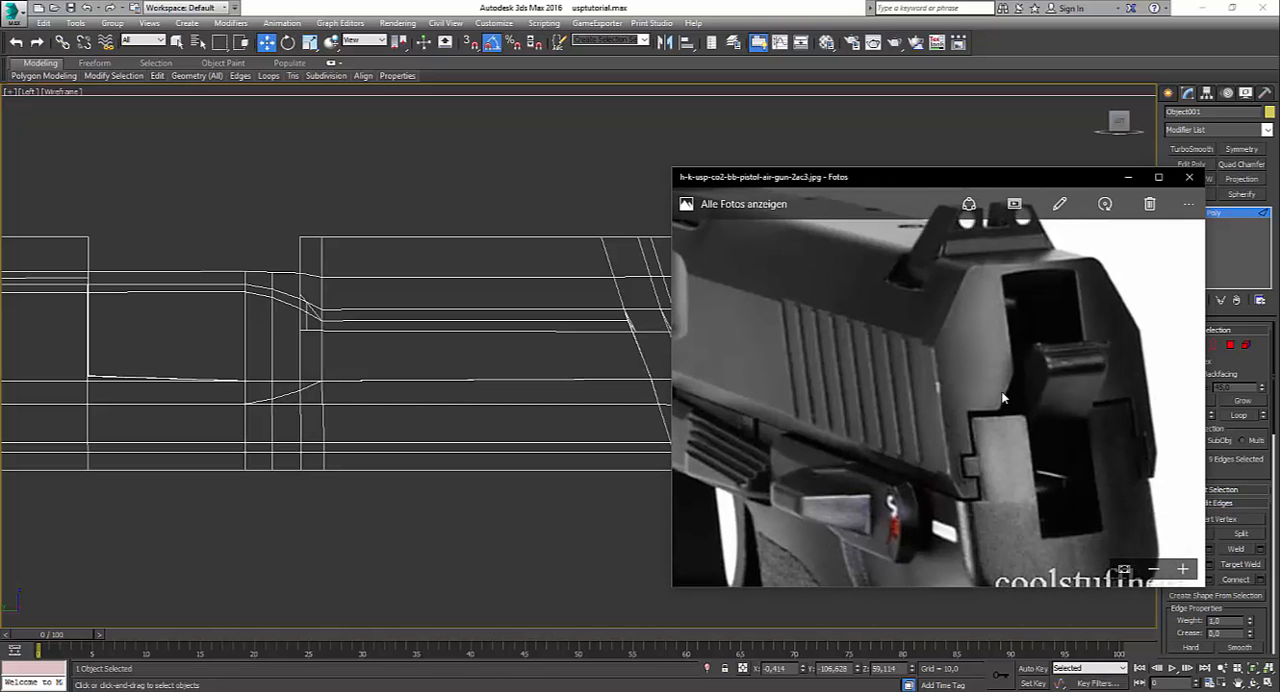
pyautogui.scroll(-4, 1003, 398)
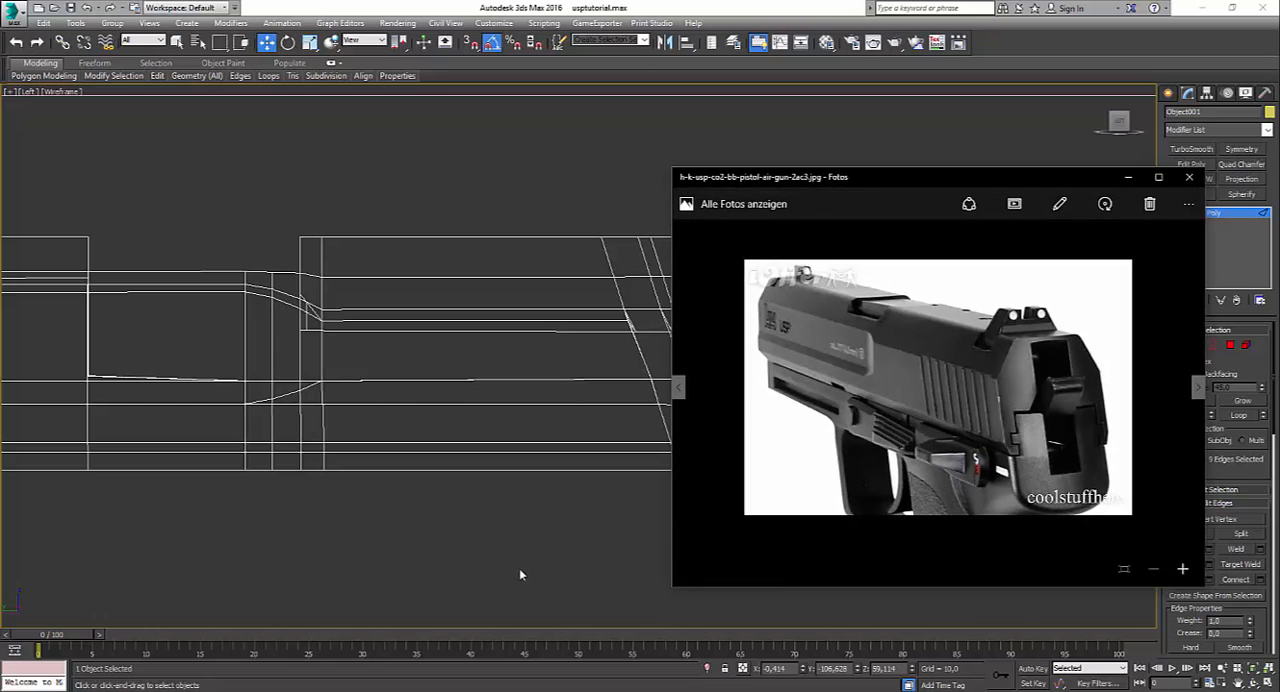
# Step: Extrude the selected rear cutout edges a short distance forward into the slide to give the rear wall thickness
pyautogui.click(519, 568)
pyautogui.hotkey('ctrl', 'z')
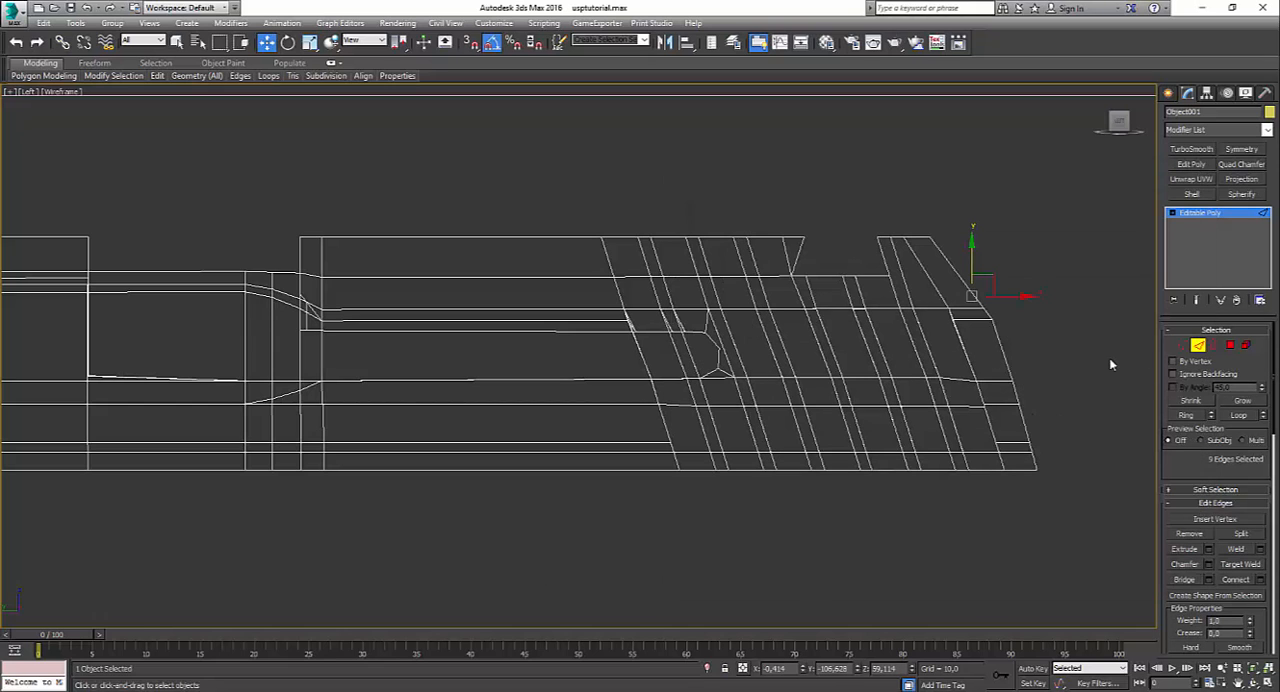
pyautogui.keyDown('shift'); pyautogui.moveTo(992, 281); pyautogui.dragTo(968, 296); pyautogui.keyUp('shift')
# Step: Select the four lower rear edges on both sides of the slide and extrude them forward into the slide
pyautogui.hotkey('alt', 'w')
pyautogui.rightClick(899, 494)
pyautogui.hotkey('alt', 'w')
pyautogui.keyDown('alt'); pyautogui.moveTo(852, 499); pyautogui.dragTo(828, 300, button='middle'); pyautogui.keyUp('alt')
pyautogui.click(714, 557)
pyautogui.keyDown('ctrl'); pyautogui.click(706, 602); pyautogui.keyUp('ctrl')
pyautogui.keyDown('alt'); pyautogui.moveTo(781, 530); pyautogui.dragTo(973, 522, button='middle'); pyautogui.keyUp('alt')
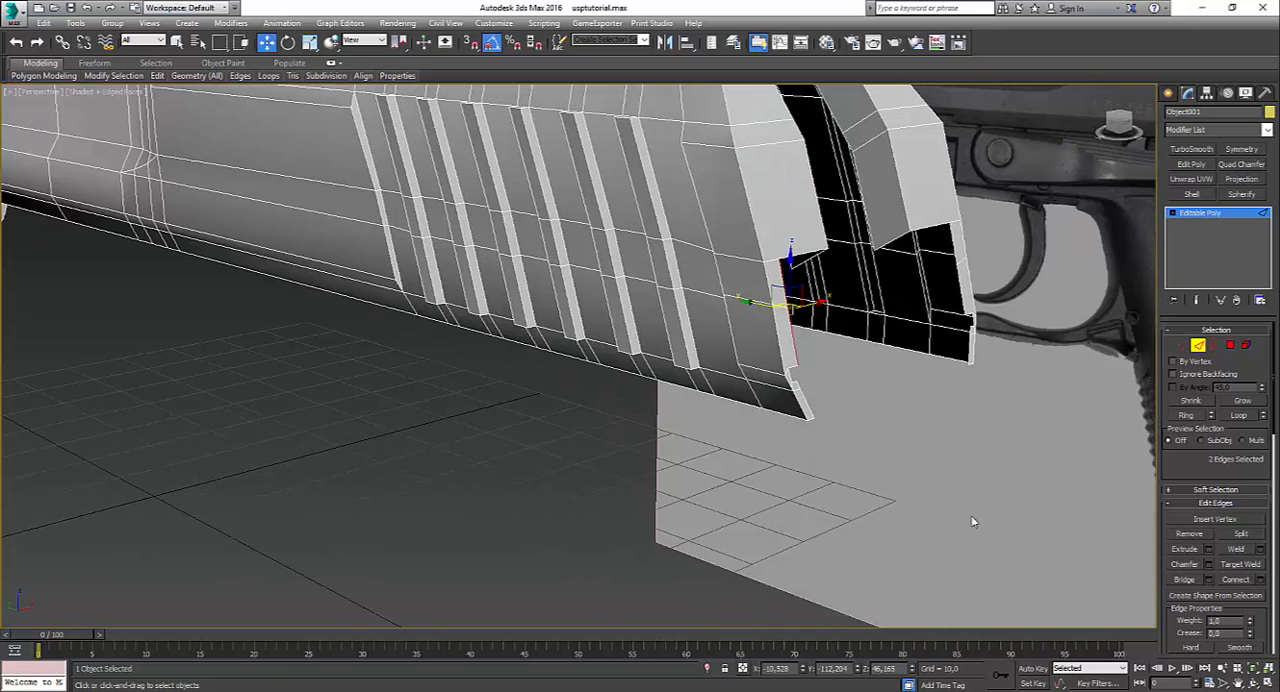
pyautogui.keyDown('ctrl'); pyautogui.click(955, 253); pyautogui.keyUp('ctrl')
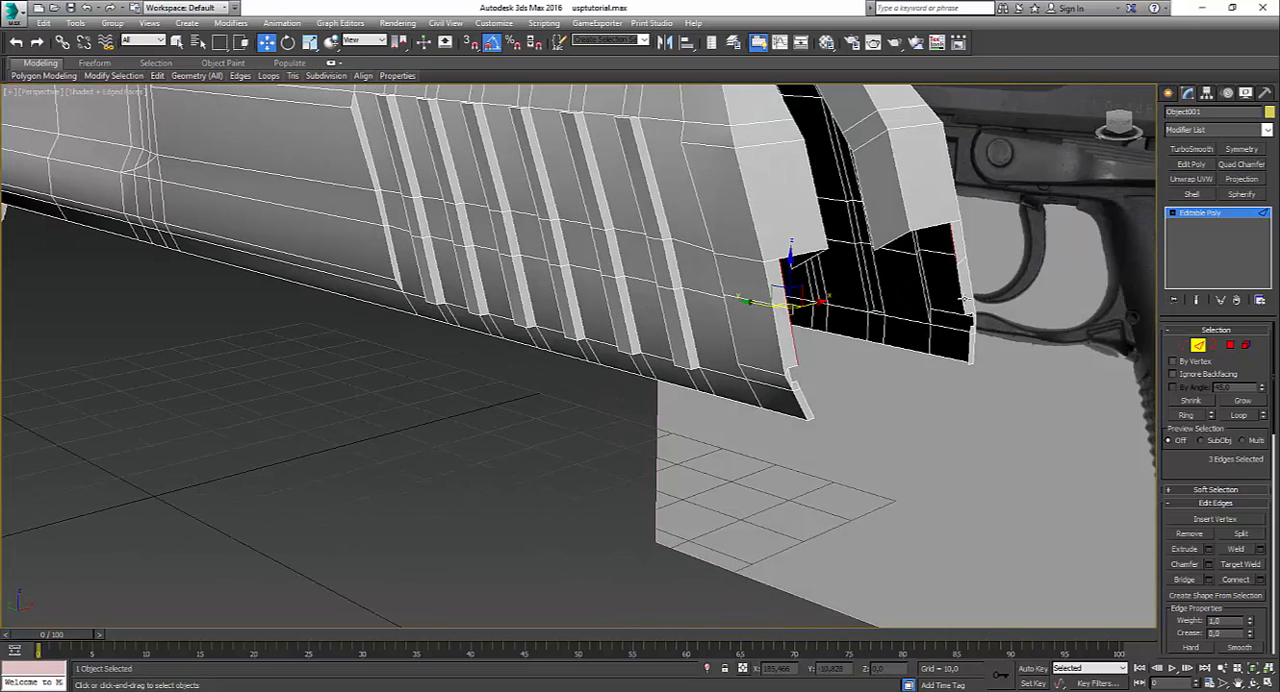
pyautogui.hotkey('alt', 'w')
pyautogui.hotkey('alt', 'w')
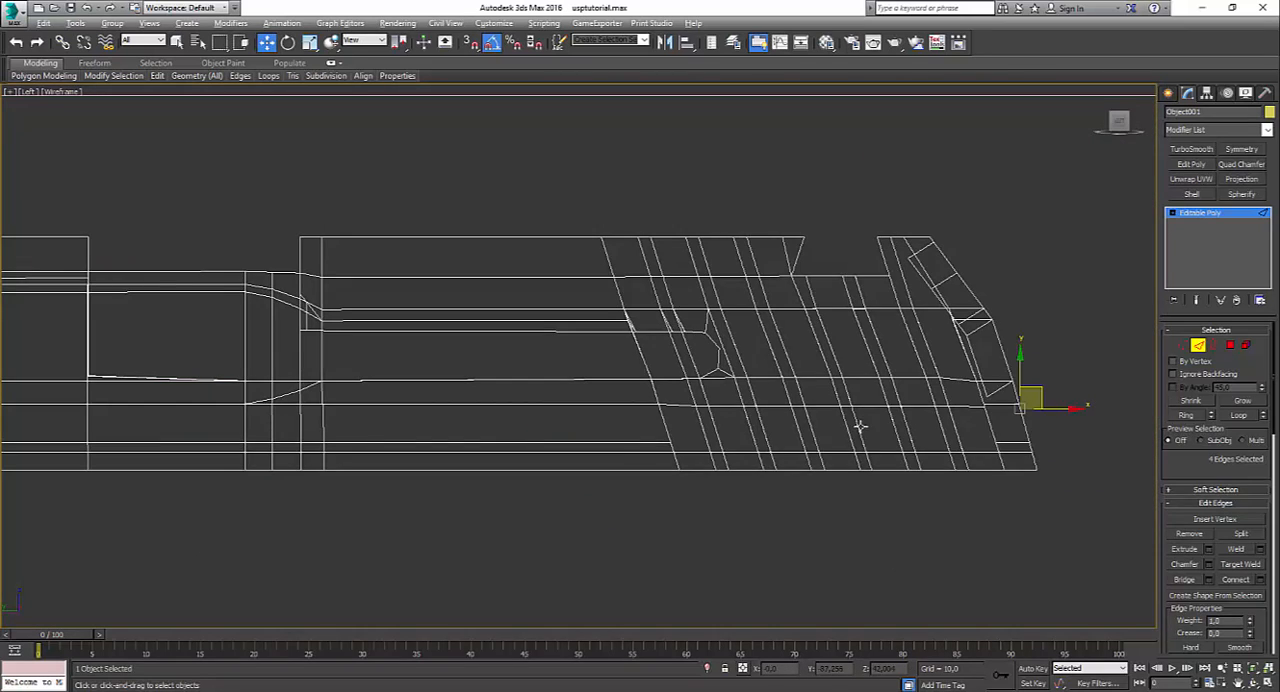
pyautogui.moveTo(1041, 391); pyautogui.dragTo(1018, 407)
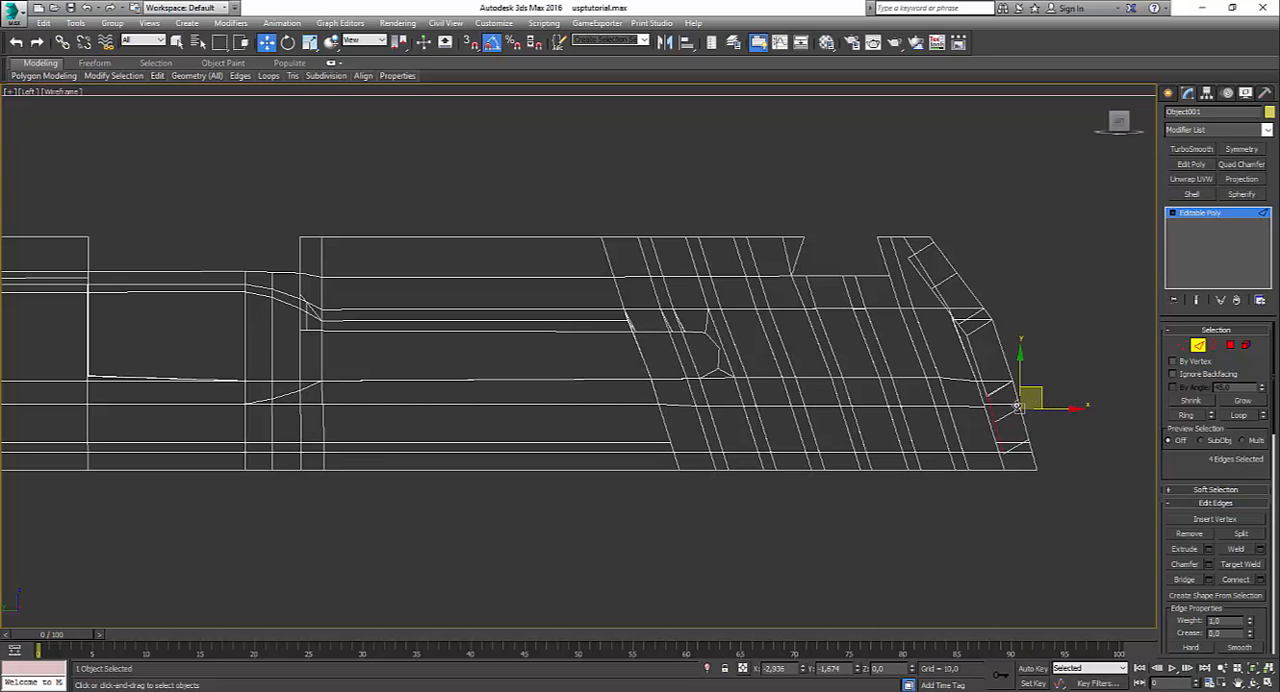
# Step: Bridge the open edges beneath the stepped rear wall on both sides of the slide to close the underside gaps
pyautogui.hotkey('alt', 'w')
pyautogui.hotkey('alt', 'w')
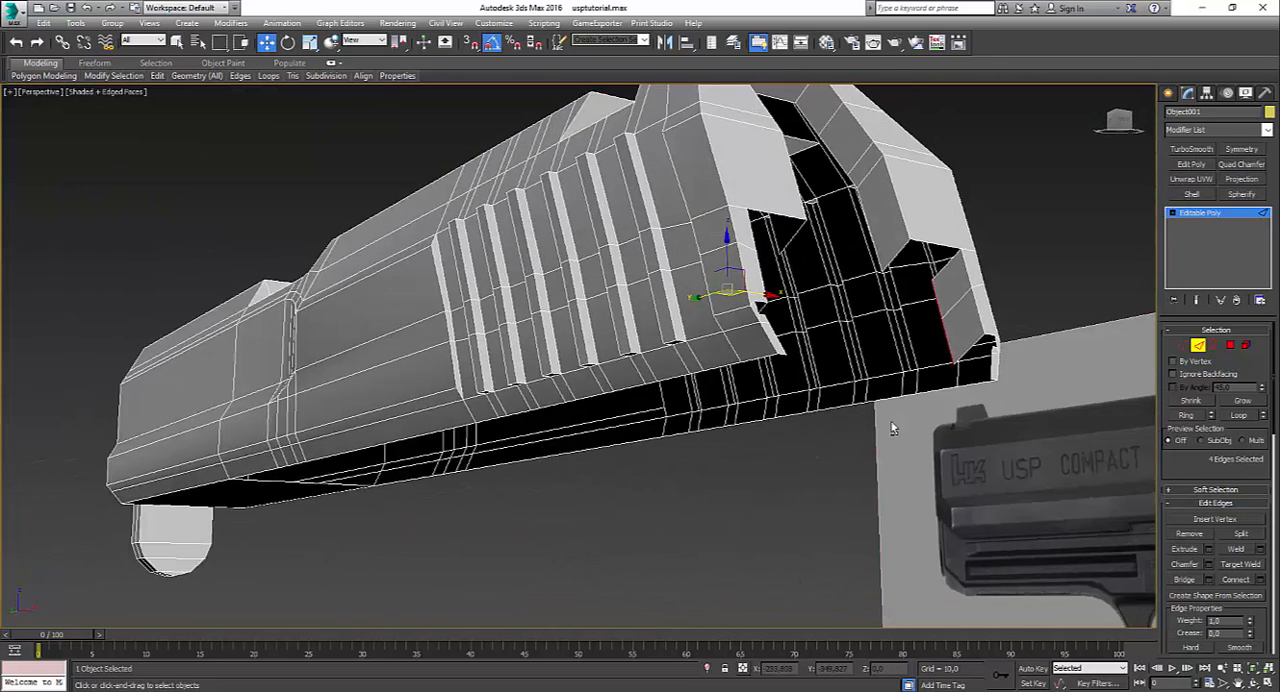
pyautogui.keyDown('alt'); pyautogui.moveTo(980, 300); pyautogui.dragTo(921, 250, button='middle'); pyautogui.keyUp('alt')
pyautogui.click(896, 263)
pyautogui.keyDown('ctrl'); pyautogui.click(949, 275); pyautogui.keyUp('ctrl')
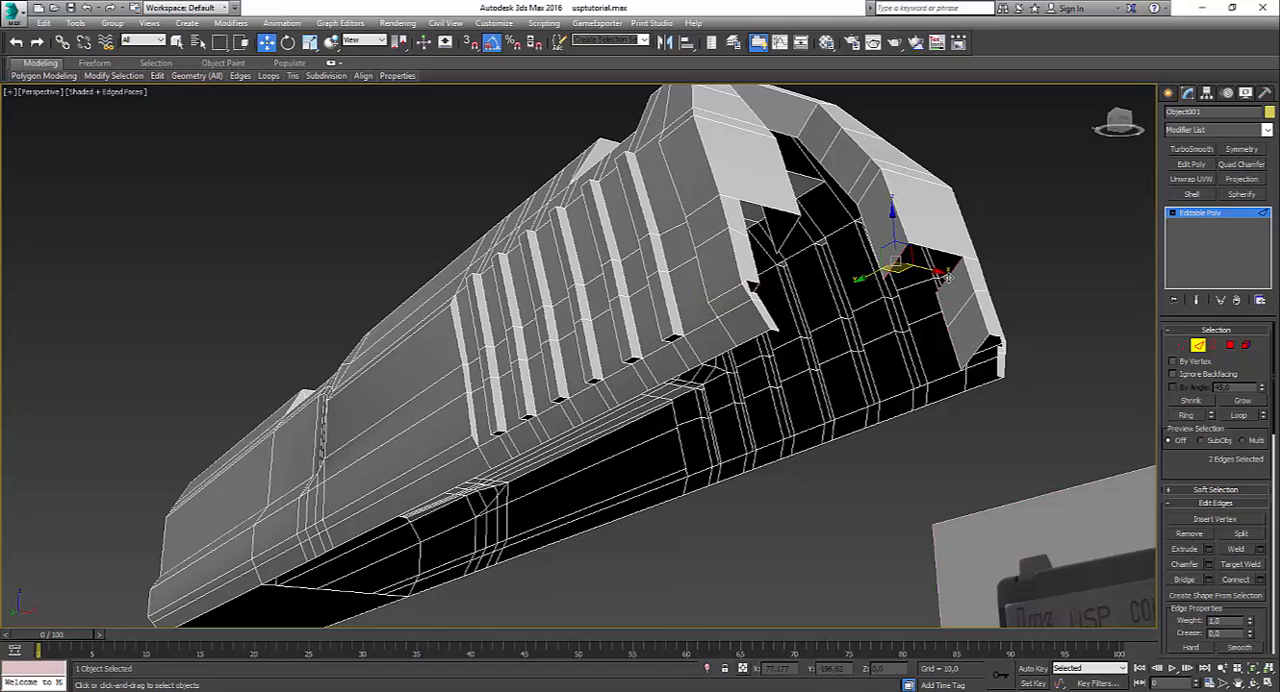
pyautogui.keyDown('alt'); pyautogui.moveTo(890, 308); pyautogui.dragTo(701, 325, button='middle'); pyautogui.keyUp('alt')
pyautogui.click(704, 285)
pyautogui.keyDown('ctrl'); pyautogui.click(764, 279); pyautogui.keyUp('ctrl')
pyautogui.click(668, 236)
pyautogui.keyDown('alt'); pyautogui.moveTo(668, 240); pyautogui.dragTo(660, 276, button='middle'); pyautogui.keyUp('alt')
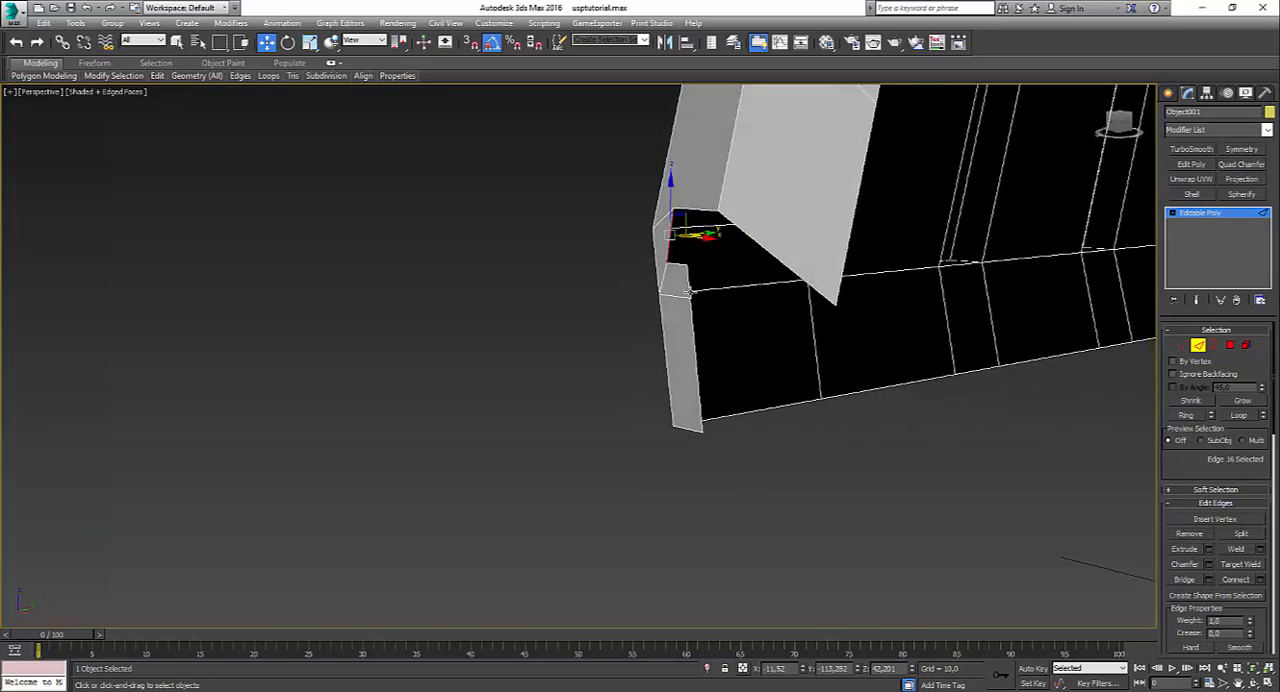
# Step: Raise the two lowest inner corner vertices of the extruded rear wall in the left view
pyautogui.click(1182, 347)
pyautogui.hotkey('alt', 'w')
pyautogui.click(443, 512)
pyautogui.hotkey('alt', 'w')
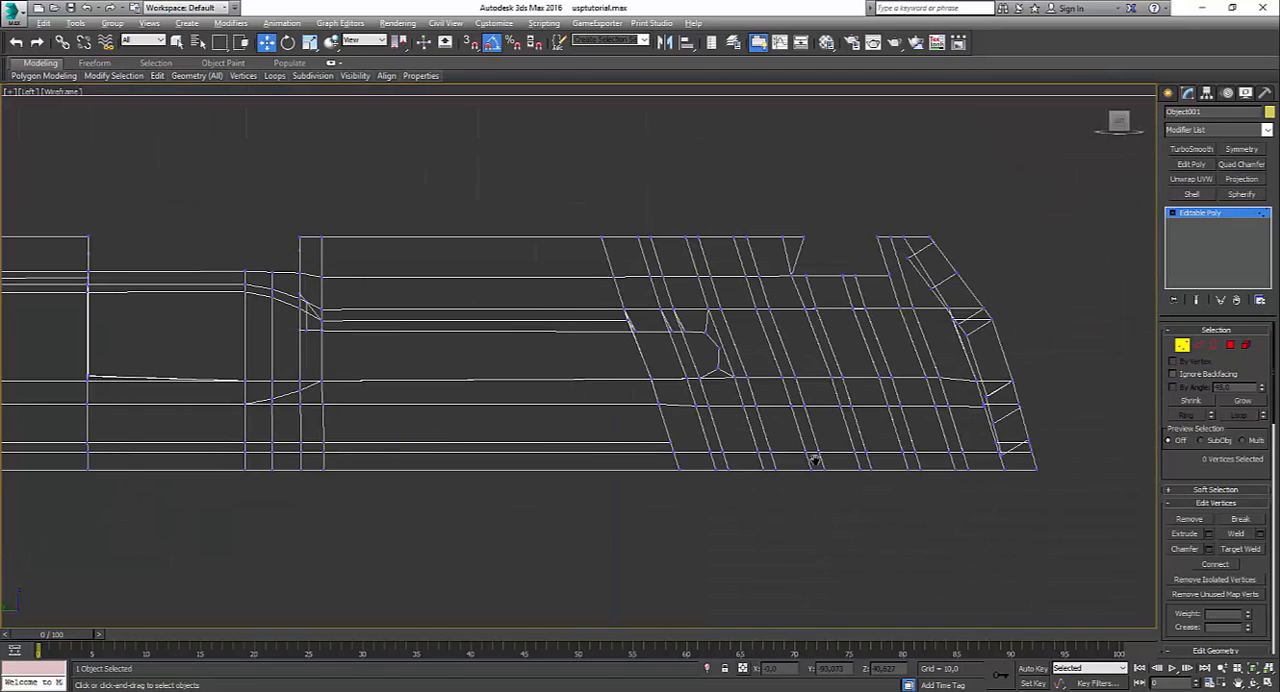
pyautogui.scroll(3, 1028, 435)
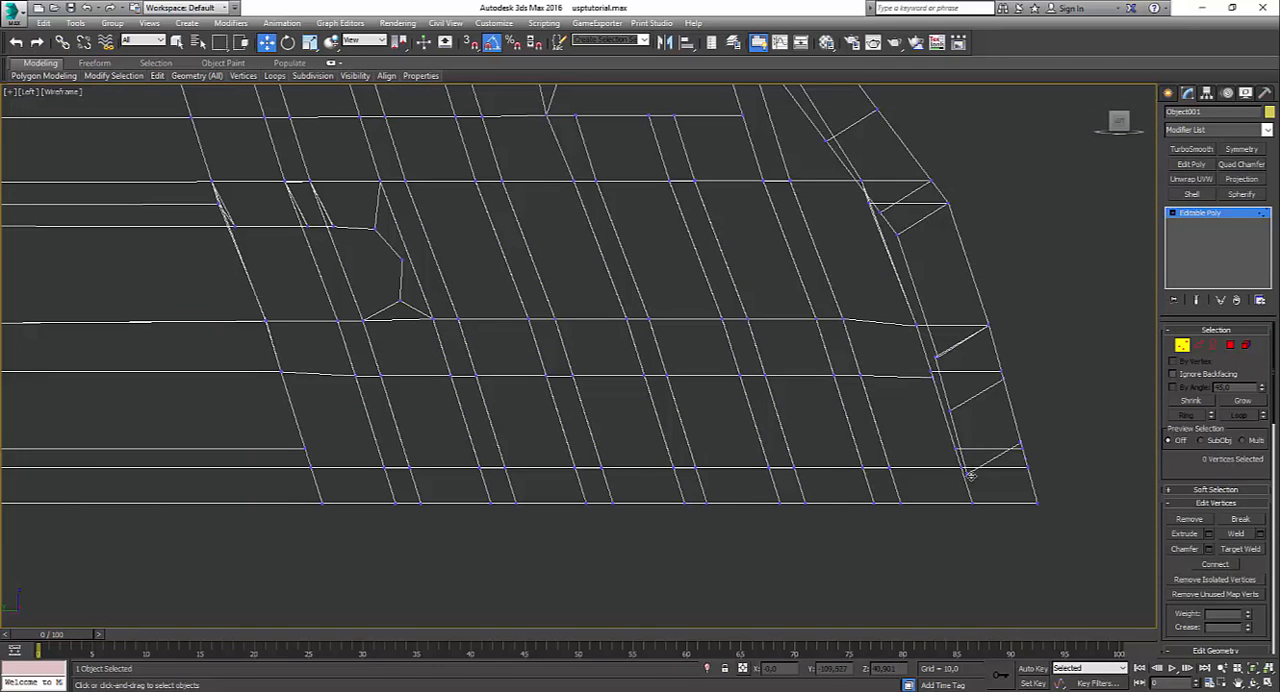
pyautogui.click(970, 475)
pyautogui.moveTo(988, 470); pyautogui.dragTo(974, 464)
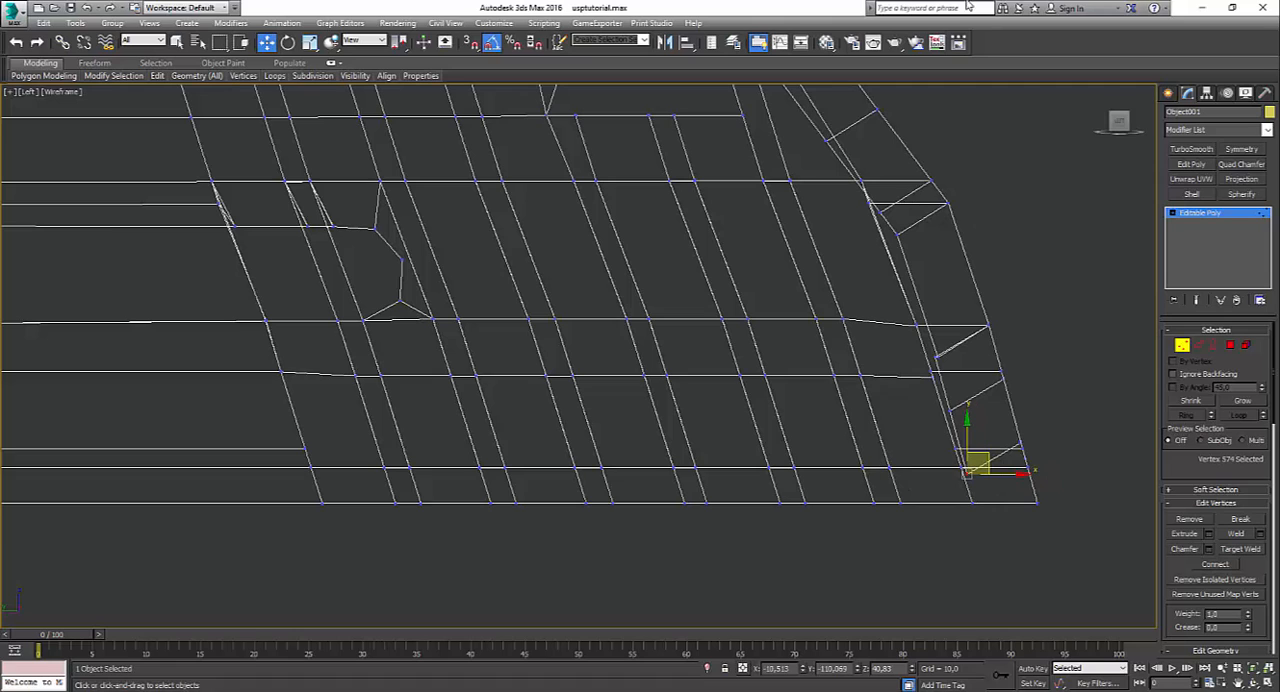
pyautogui.scroll(4, 1104, 299)
pyautogui.moveTo(1048, 492); pyautogui.dragTo(1041, 160, button='middle')
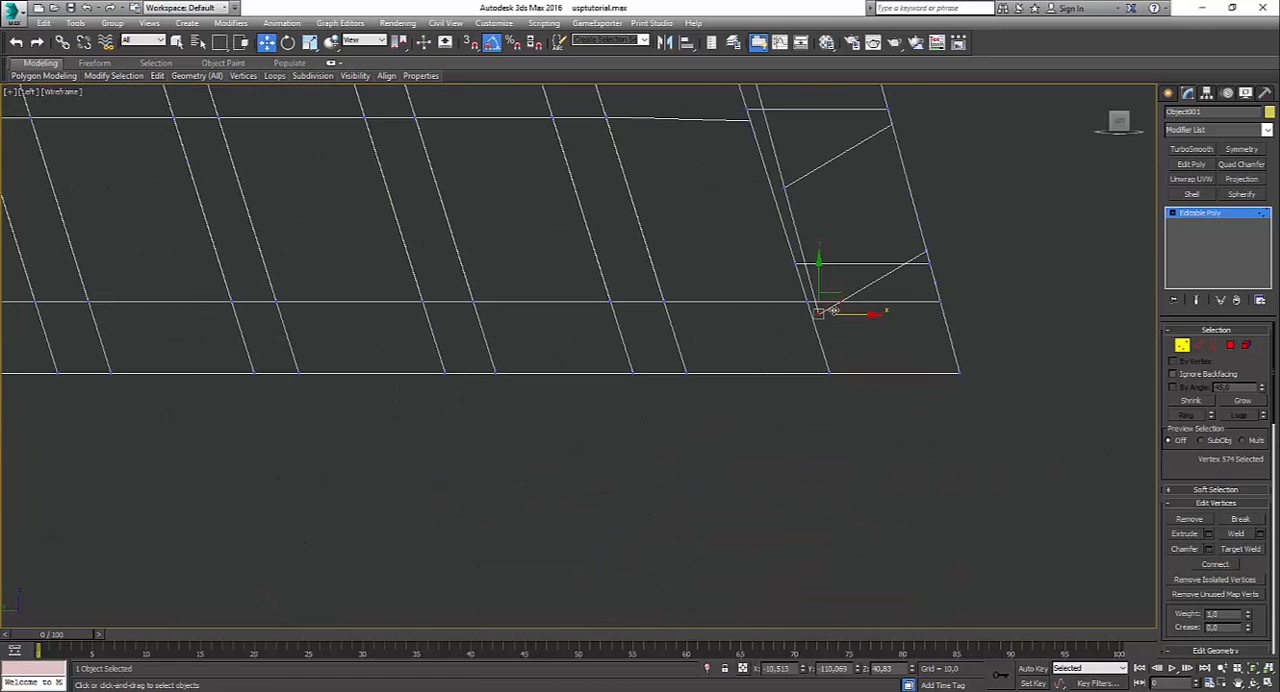
pyautogui.moveTo(837, 334); pyautogui.dragTo(832, 246)
pyautogui.hotkey('alt', 'w')
pyautogui.rightClick(842, 378)
pyautogui.hotkey('alt', 'w')
pyautogui.keyDown('alt'); pyautogui.moveTo(842, 378); pyautogui.dragTo(811, 437, button='middle'); pyautogui.keyUp('alt')
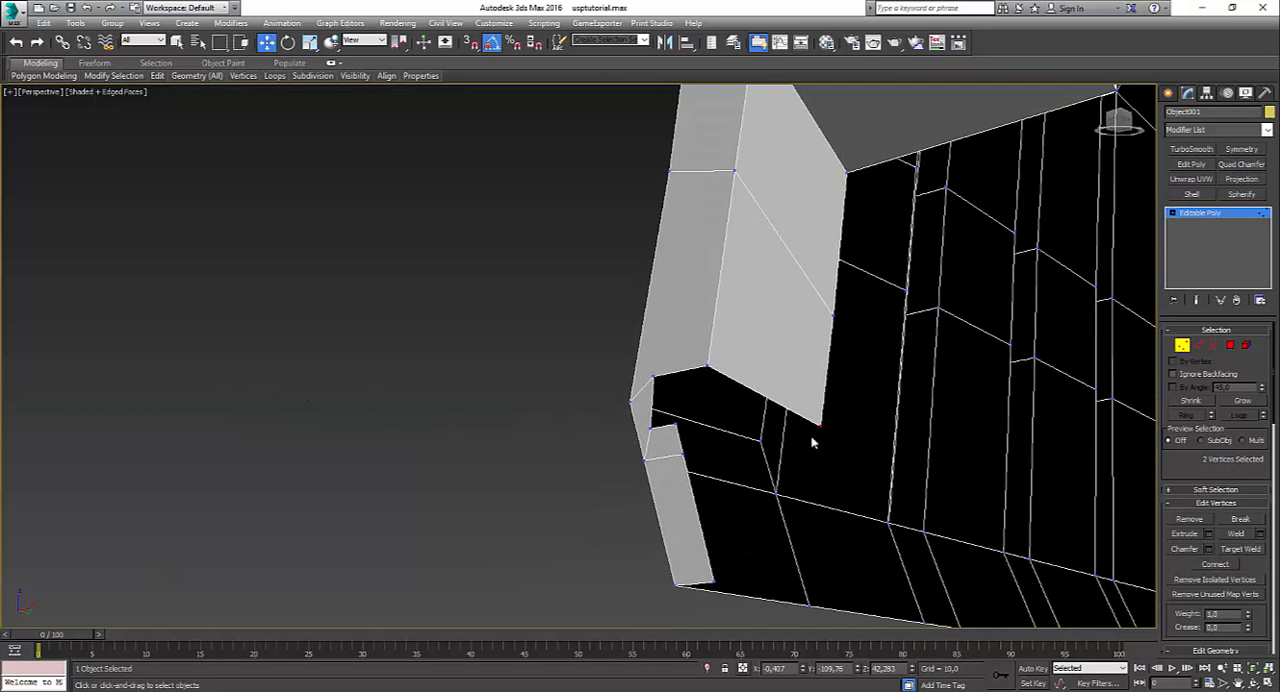
# Step: Select the four lowest inner rear edges on both sides of the slide and extrude them forward into the slide
pyautogui.click(1200, 345)
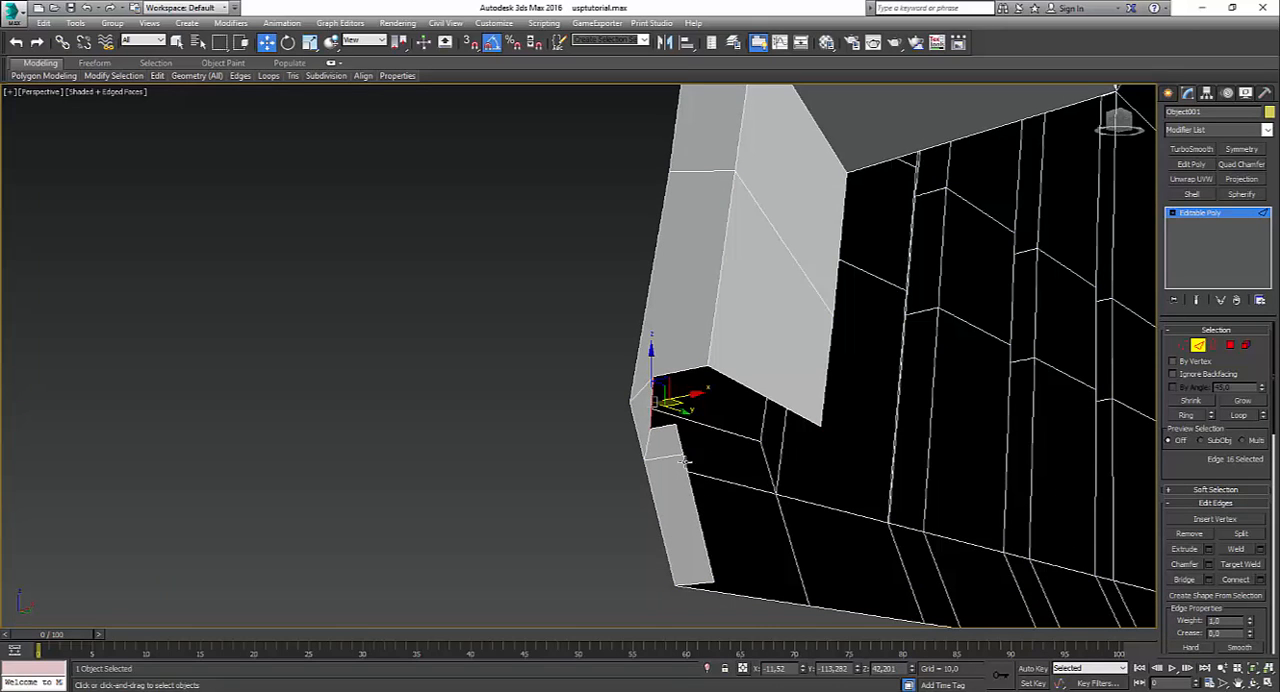
pyautogui.click(680, 449)
pyautogui.keyDown('ctrl'); pyautogui.click(700, 532); pyautogui.keyUp('ctrl')
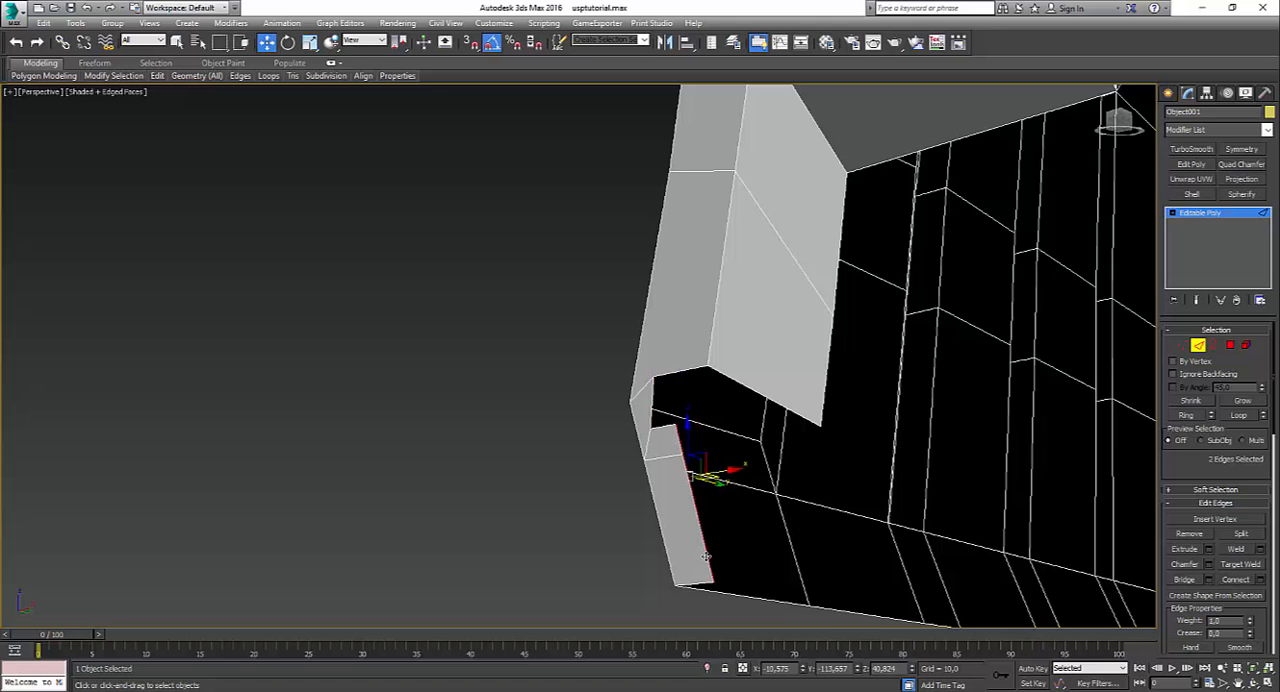
pyautogui.scroll(-6, 800, 518)
pyautogui.keyDown('alt'); pyautogui.moveTo(896, 524); pyautogui.dragTo(971, 556, button='middle'); pyautogui.keyUp('alt')
pyautogui.scroll(6, 860, 465)
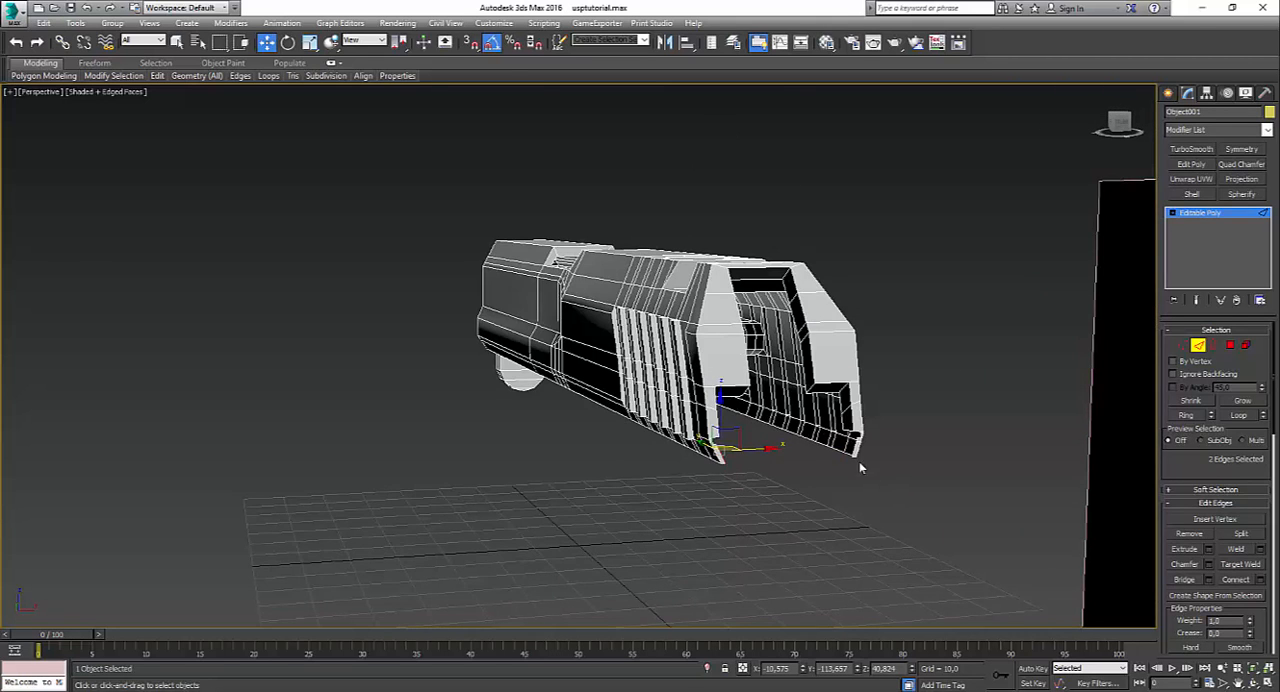
pyautogui.keyDown('ctrl'); pyautogui.click(862, 287); pyautogui.keyUp('ctrl')
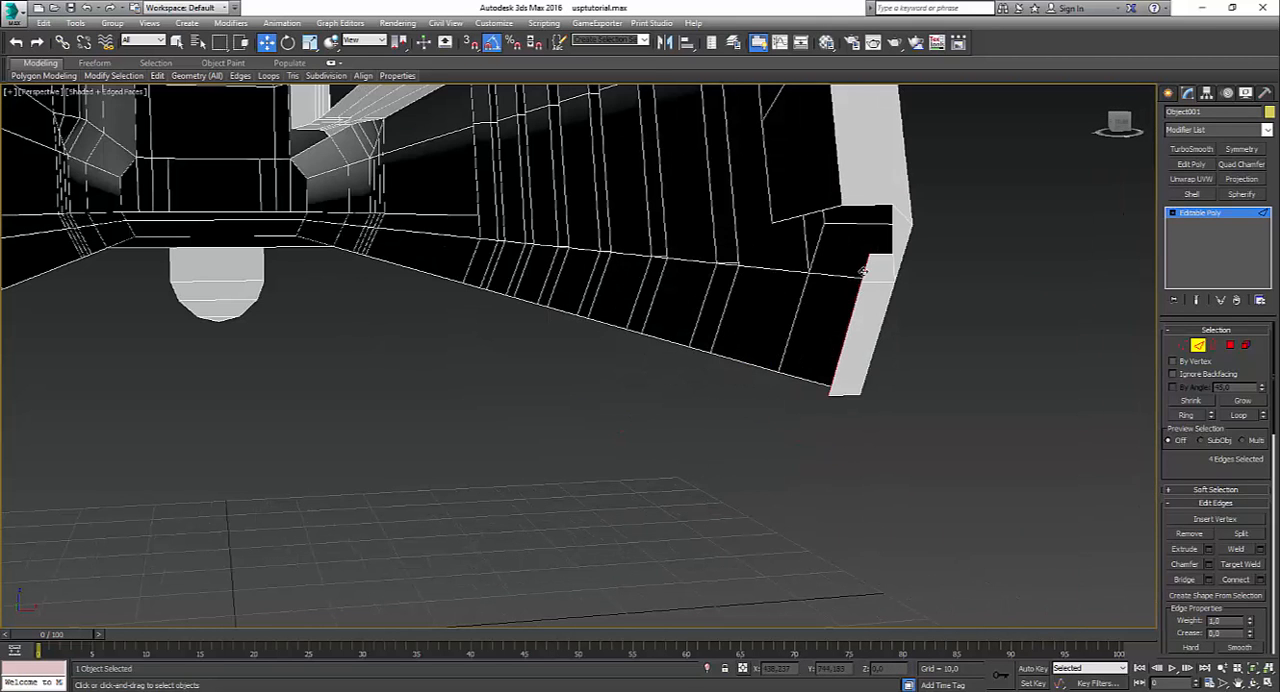
pyautogui.hotkey('alt', 'w')
pyautogui.hotkey('alt', 'w')
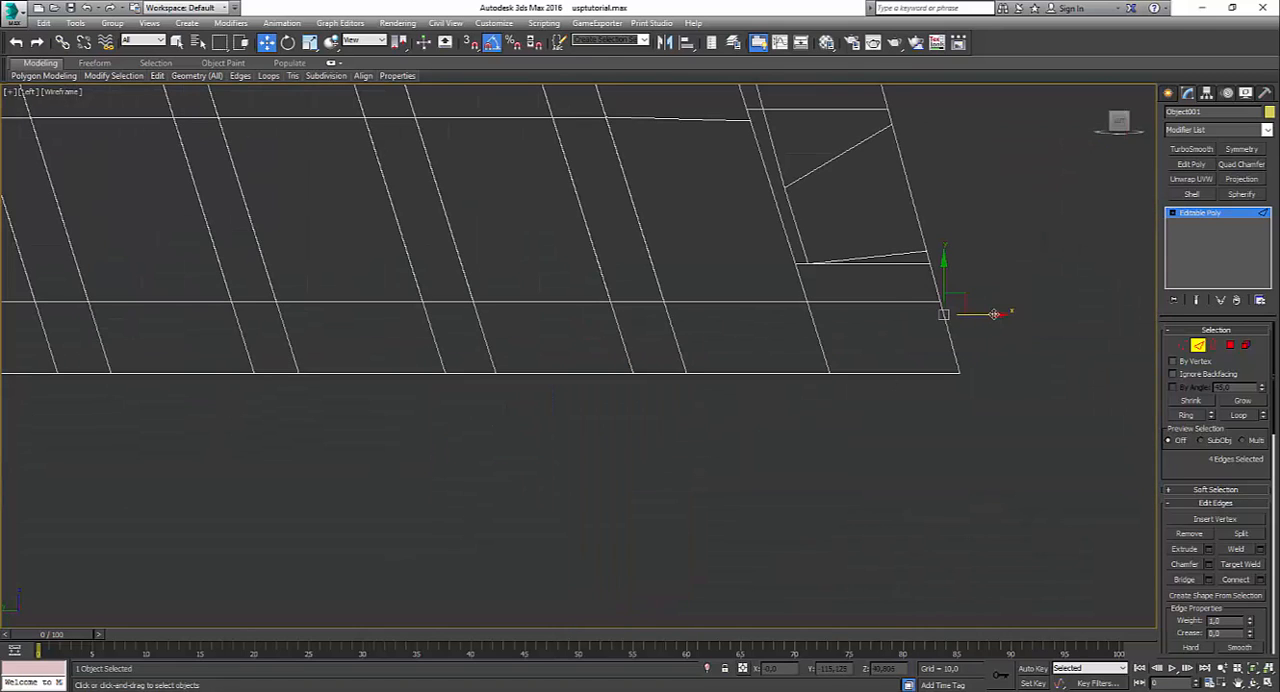
pyautogui.moveTo(994, 314); pyautogui.dragTo(866, 334)
pyautogui.hotkey('alt', 'w')
# Step: Bridge the bottom edges of the lower rear wall extrusions to the slide's bottom edges on both sides
pyautogui.rightClick(857, 481)
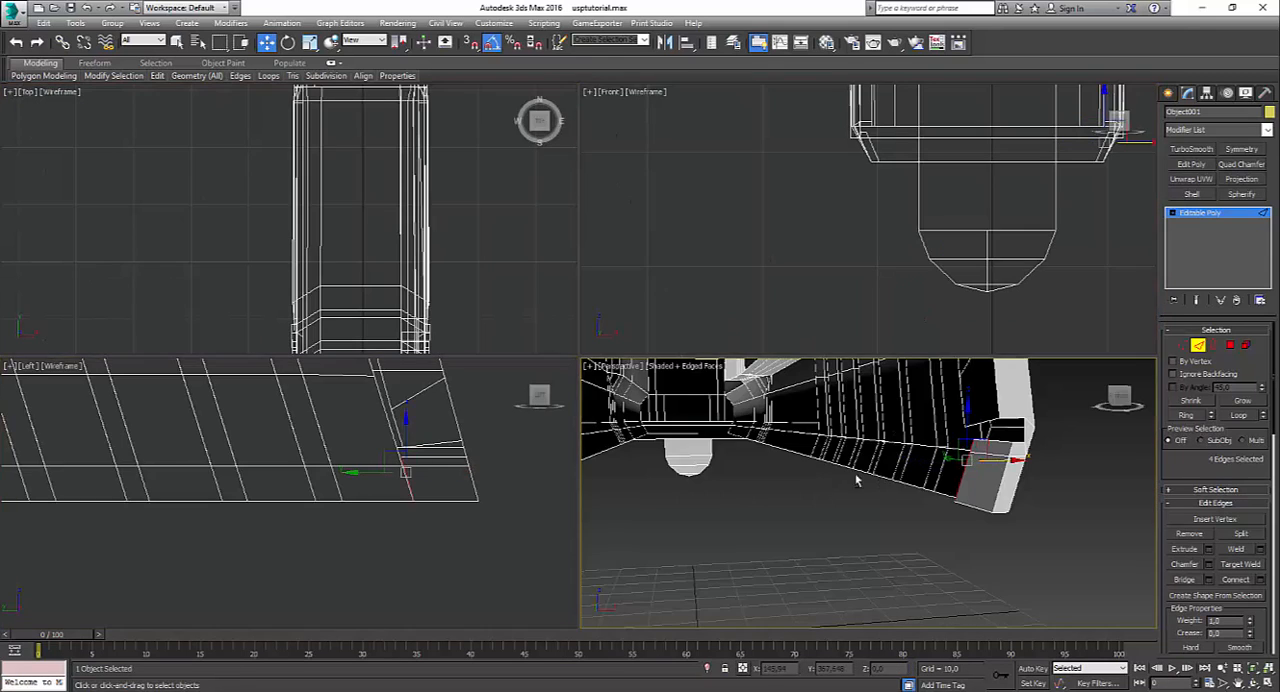
pyautogui.hotkey('alt', 'w')
pyautogui.keyDown('alt'); pyautogui.moveTo(857, 481); pyautogui.dragTo(776, 441, button='middle'); pyautogui.keyUp('alt')
pyautogui.click(776, 446)
pyautogui.keyDown('ctrl'); pyautogui.click(782, 469); pyautogui.keyUp('ctrl')
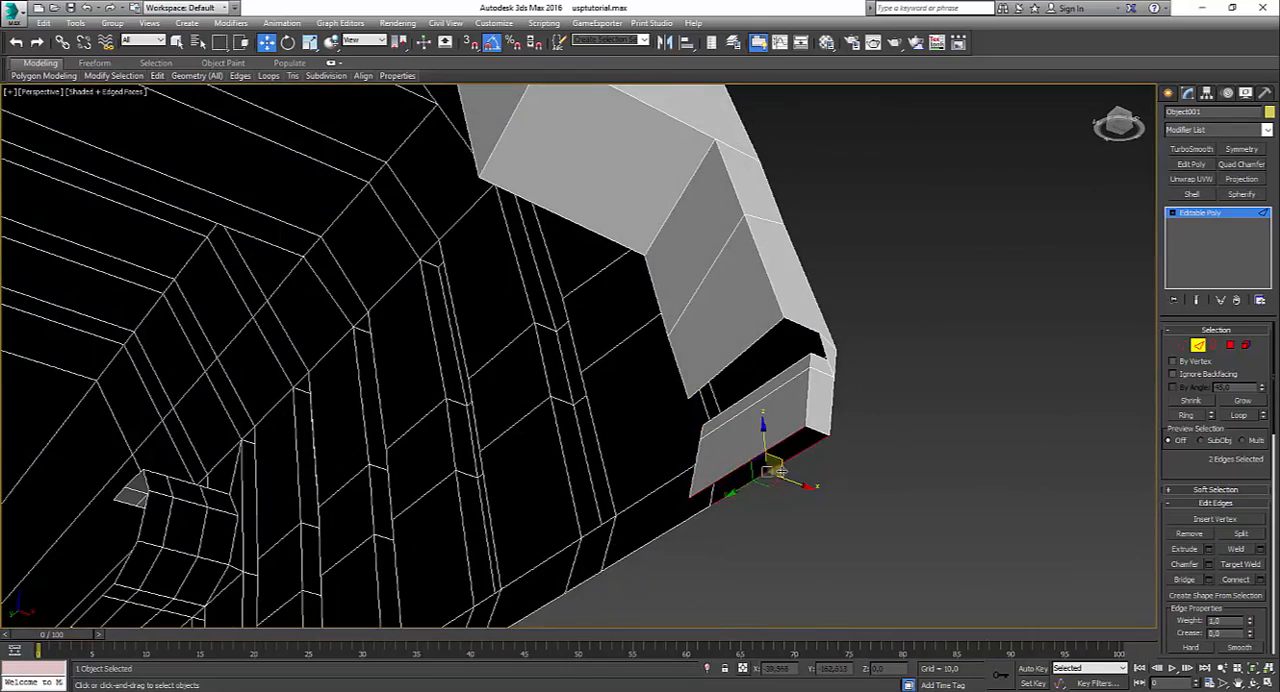
pyautogui.scroll(5, 775, 472)
pyautogui.scroll(3, 830, 348)
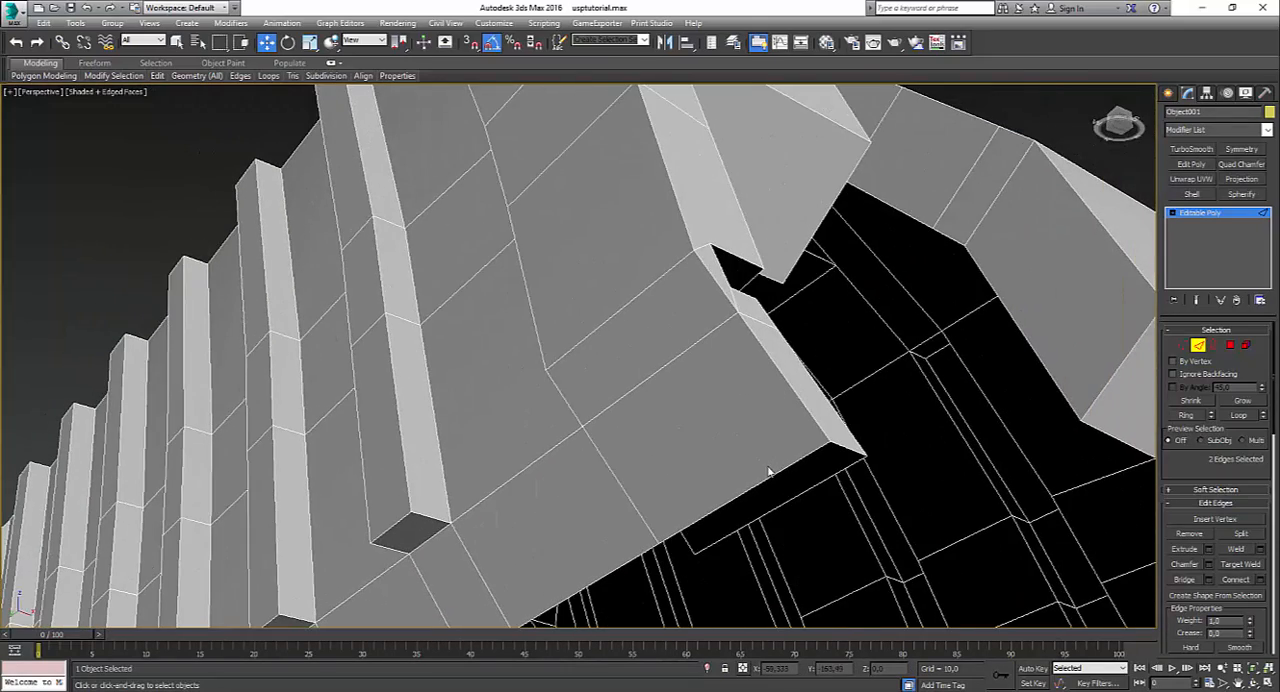
pyautogui.click(776, 484)
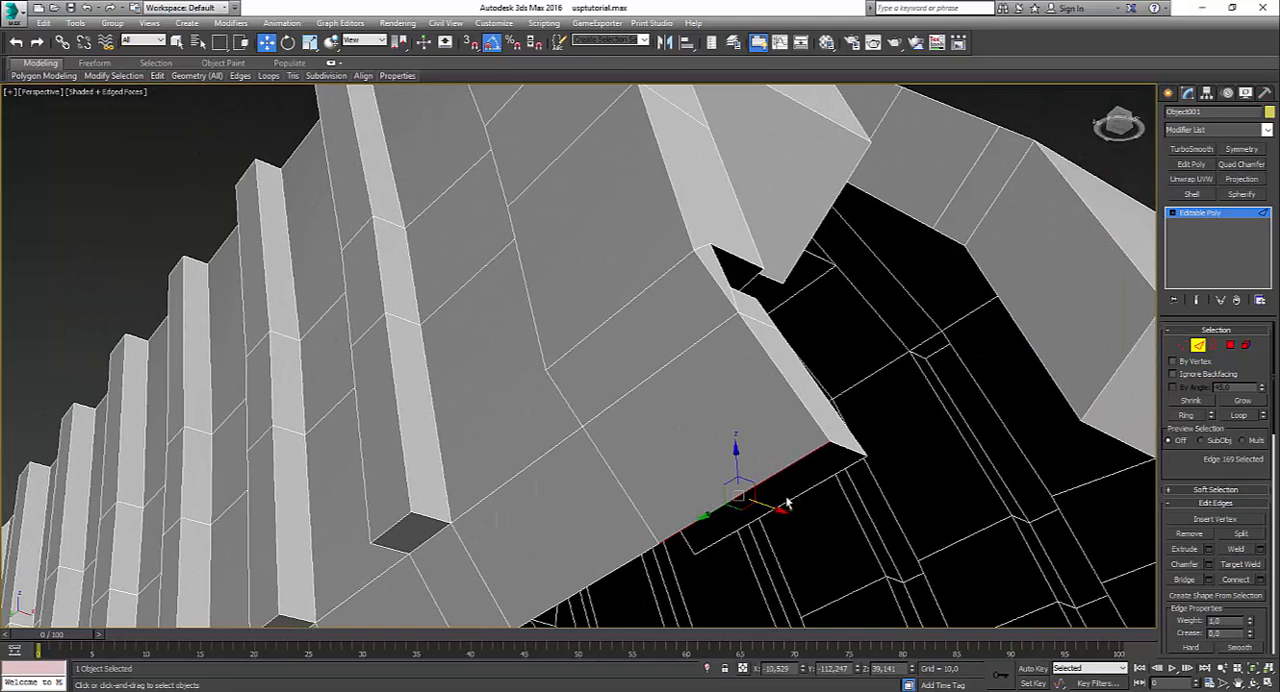
pyautogui.keyDown('ctrl'); pyautogui.click(794, 502); pyautogui.keyUp('ctrl')
pyautogui.hotkey('ctrl', 'b')
# Step: Examine the slide's front tab and open underside from several angles
pyautogui.scroll(-8, 796, 506)
pyautogui.moveTo(796, 506); pyautogui.dragTo(700, 420, button='middle')
pyautogui.scroll(6, 695, 435)
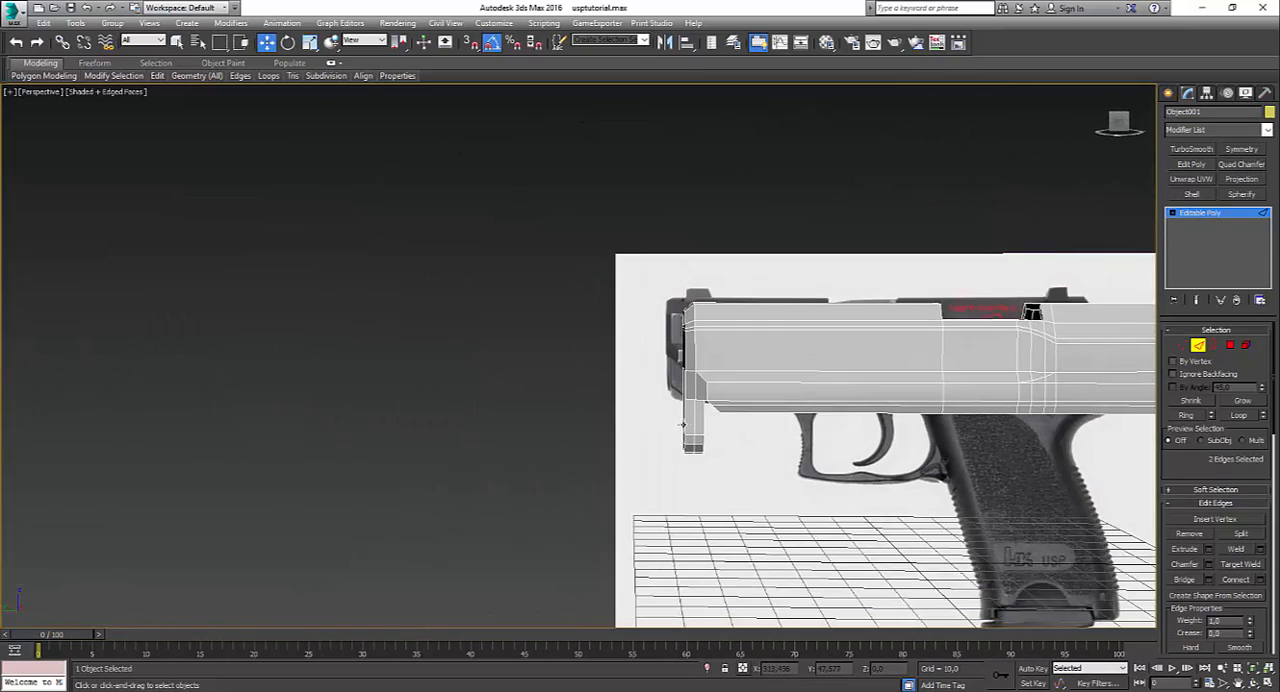
pyautogui.keyDown('alt'); pyautogui.moveTo(754, 476); pyautogui.dragTo(757, 404, button='middle'); pyautogui.keyUp('alt')
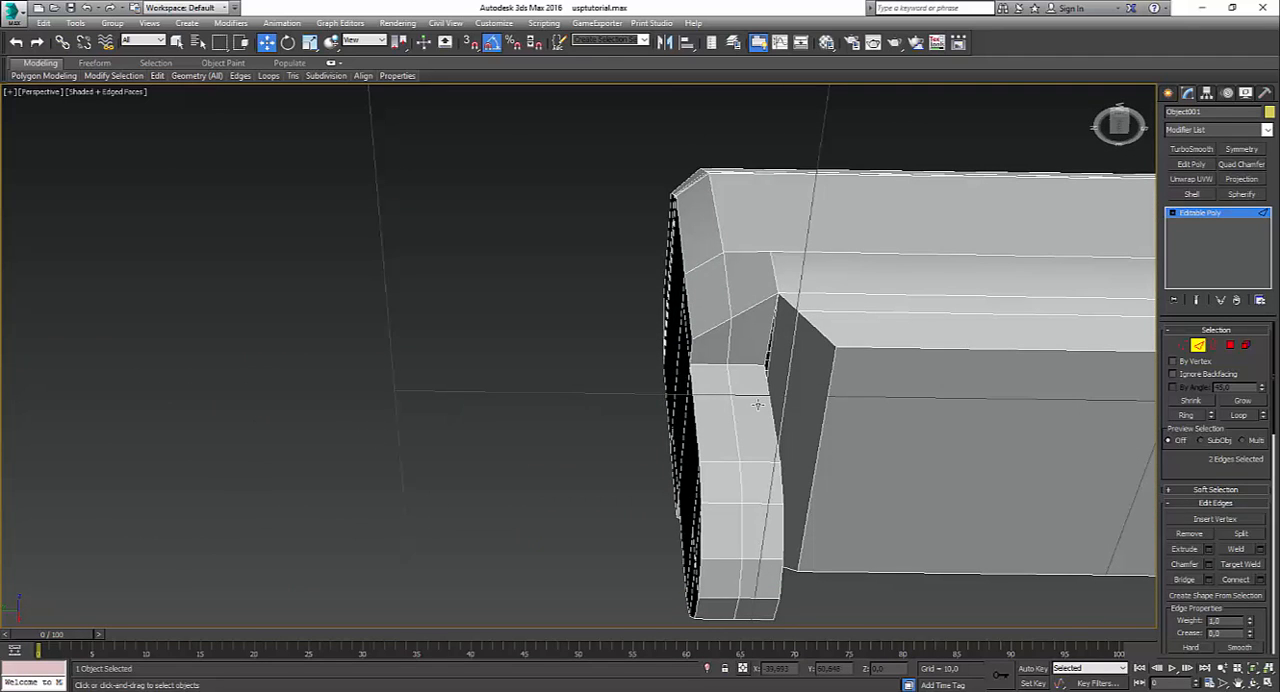
pyautogui.scroll(-8, 852, 449)
pyautogui.keyDown('alt'); pyautogui.moveTo(852, 449); pyautogui.dragTo(912, 337, button='middle'); pyautogui.keyUp('alt')
pyautogui.scroll(5, 880, 485)
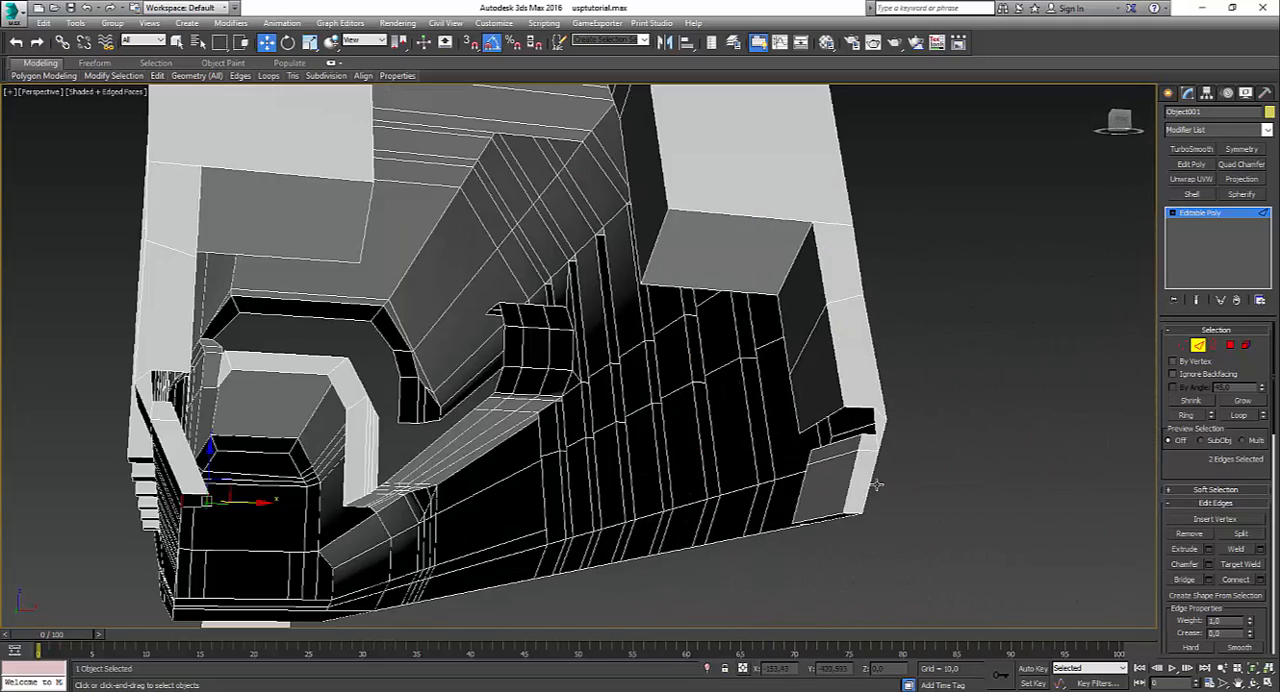
# Step: Select the short vertical notch edge on each side of the slide's rear end and extrude both forward into the slide
pyautogui.keyDown('alt'); pyautogui.moveTo(879, 485); pyautogui.dragTo(847, 464, button='middle'); pyautogui.keyUp('alt')
pyautogui.click(818, 527)
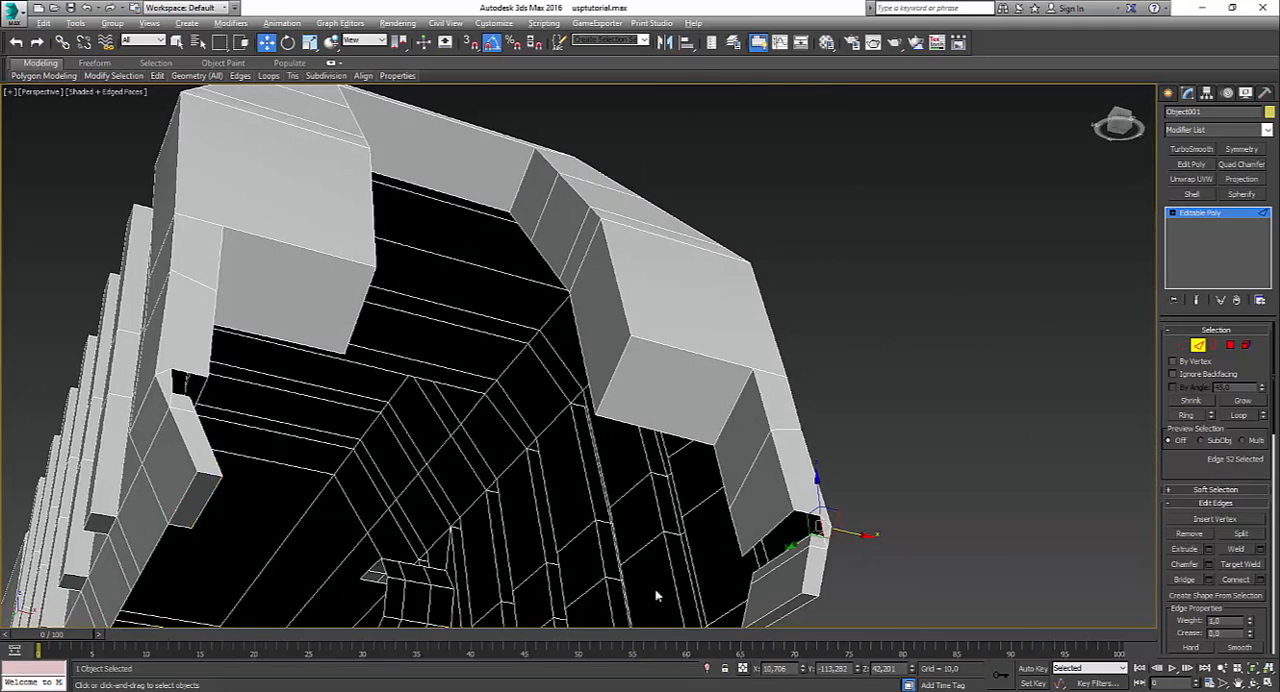
pyautogui.keyDown('ctrl'); pyautogui.click(174, 386); pyautogui.keyUp('ctrl')
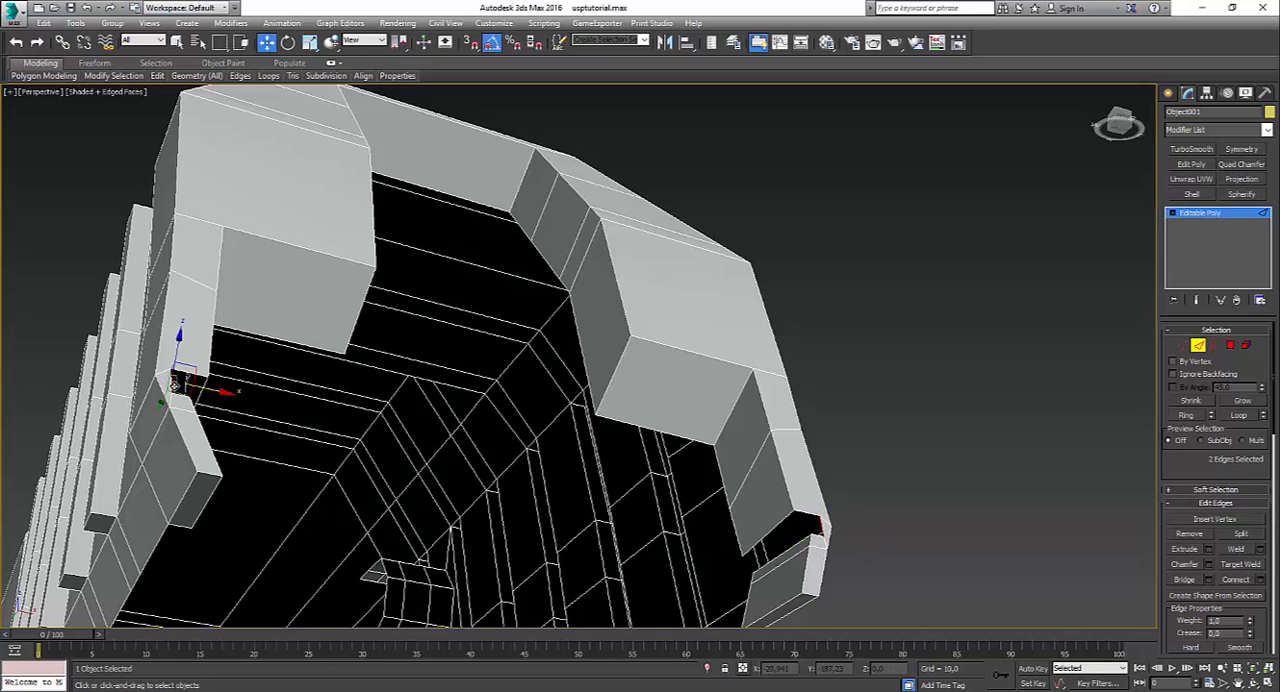
pyautogui.hotkey('alt', 'w')
pyautogui.hotkey('alt', 'w')
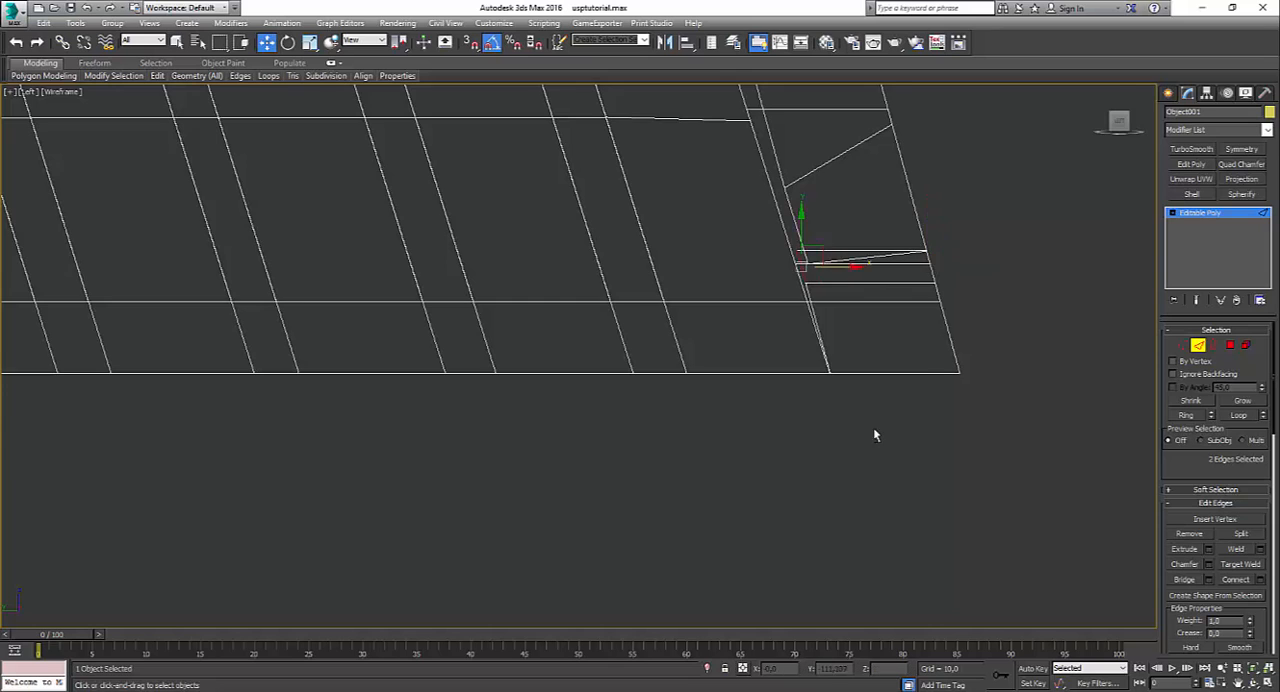
# Step: Bridge the open upper edges of the small rear notches on both sides of the slide
pyautogui.hotkey('alt', 'w')
pyautogui.hotkey('alt', 'w')
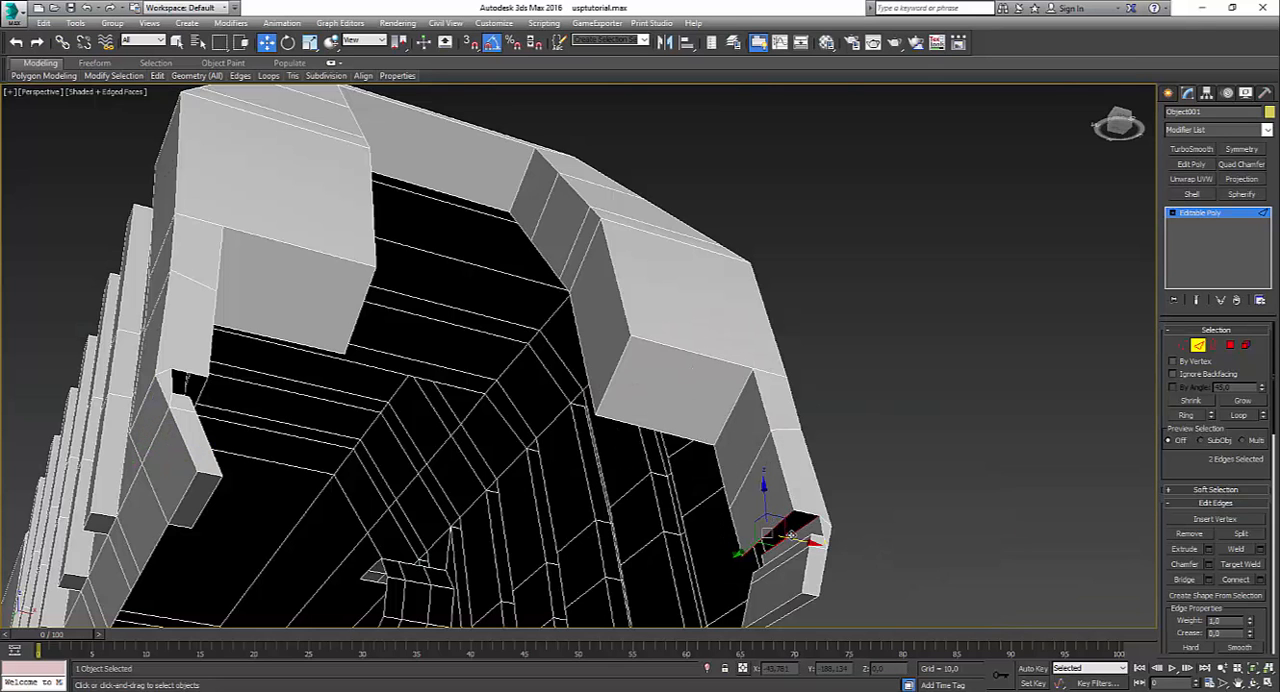
pyautogui.keyDown('alt'); pyautogui.moveTo(505, 530); pyautogui.dragTo(570, 506, button='middle'); pyautogui.keyUp('alt')
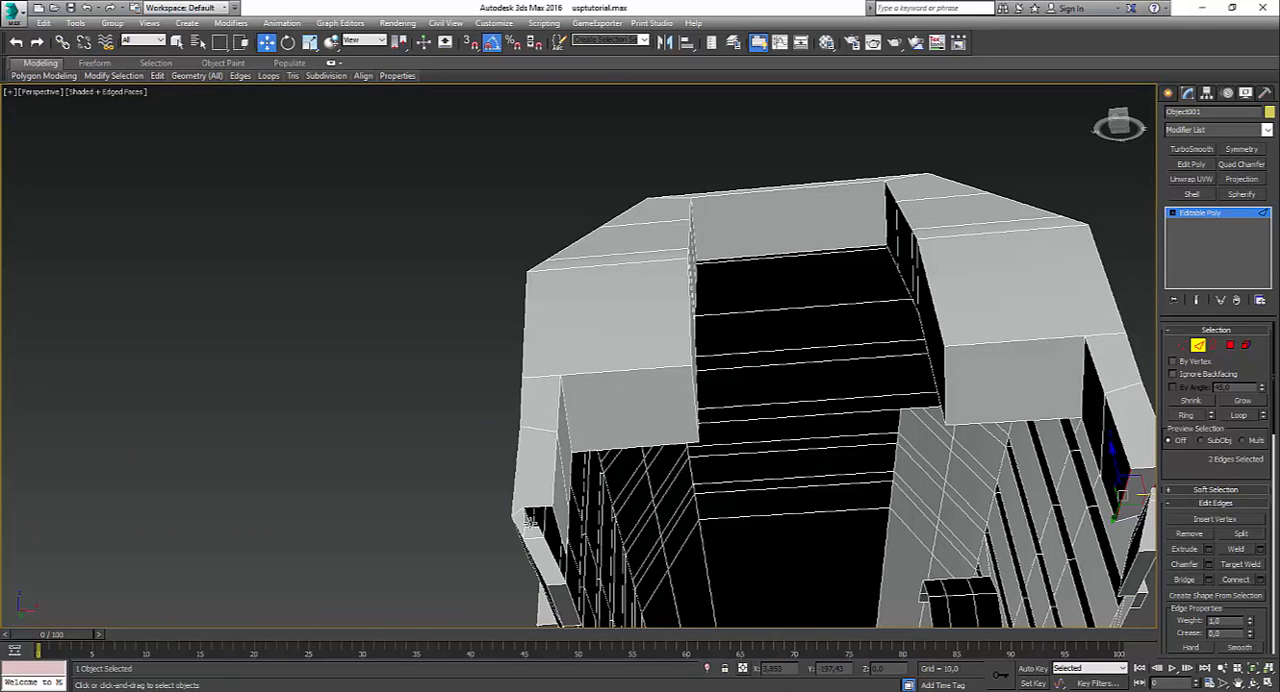
pyautogui.click(530, 522)
pyautogui.keyDown('ctrl'); pyautogui.click(555, 521); pyautogui.keyUp('ctrl')
pyautogui.hotkey('alt', 'b')
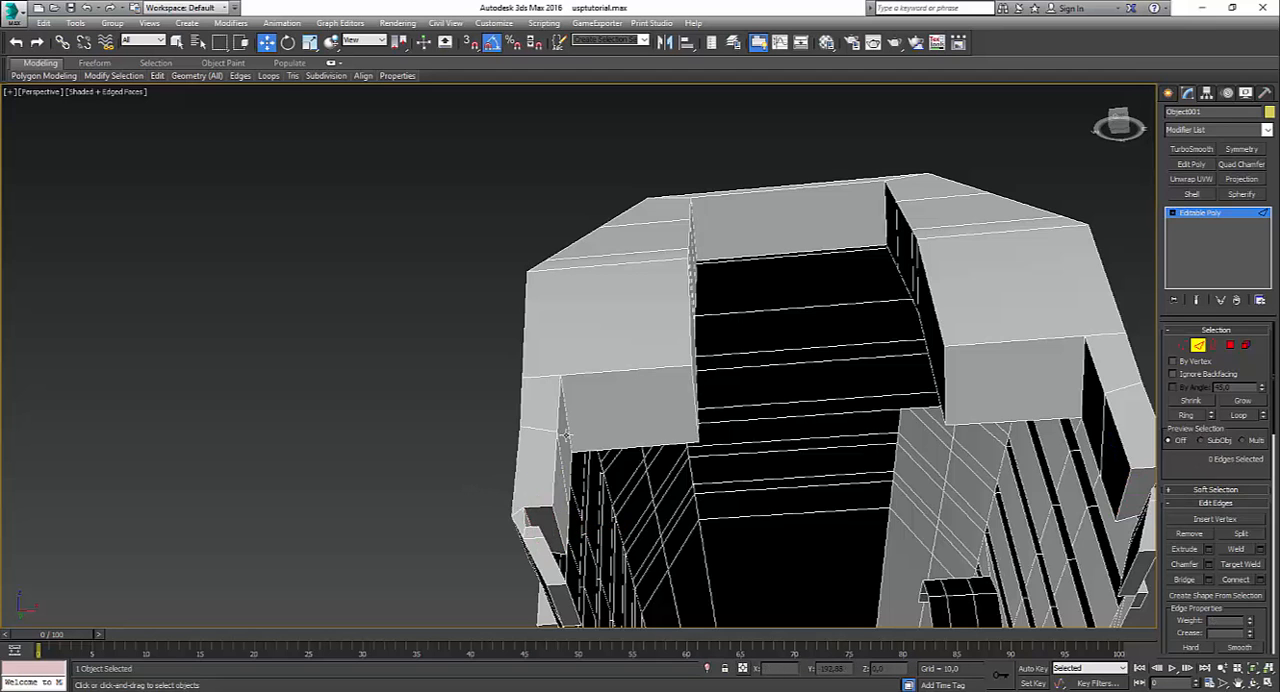
# Step: Hide the edge overlay in the perspective view, select the whole slide element and adjust its surface smoothing
pyautogui.scroll(-3, 566, 435)
pyautogui.moveTo(566, 435)
pyautogui.keyDown('alt'); pyautogui.mouseDown(button='middle')
pyautogui.moveTo(549, 497)
pyautogui.moveTo(606, 337)
pyautogui.moveTo(686, 477)
pyautogui.moveTo(849, 506)
pyautogui.moveTo(956, 469)
pyautogui.moveTo(803, 485)
pyautogui.mouseUp(button='middle'); pyautogui.keyUp('alt')
pyautogui.press('F4')
pyautogui.scroll(-4, 606, 337)
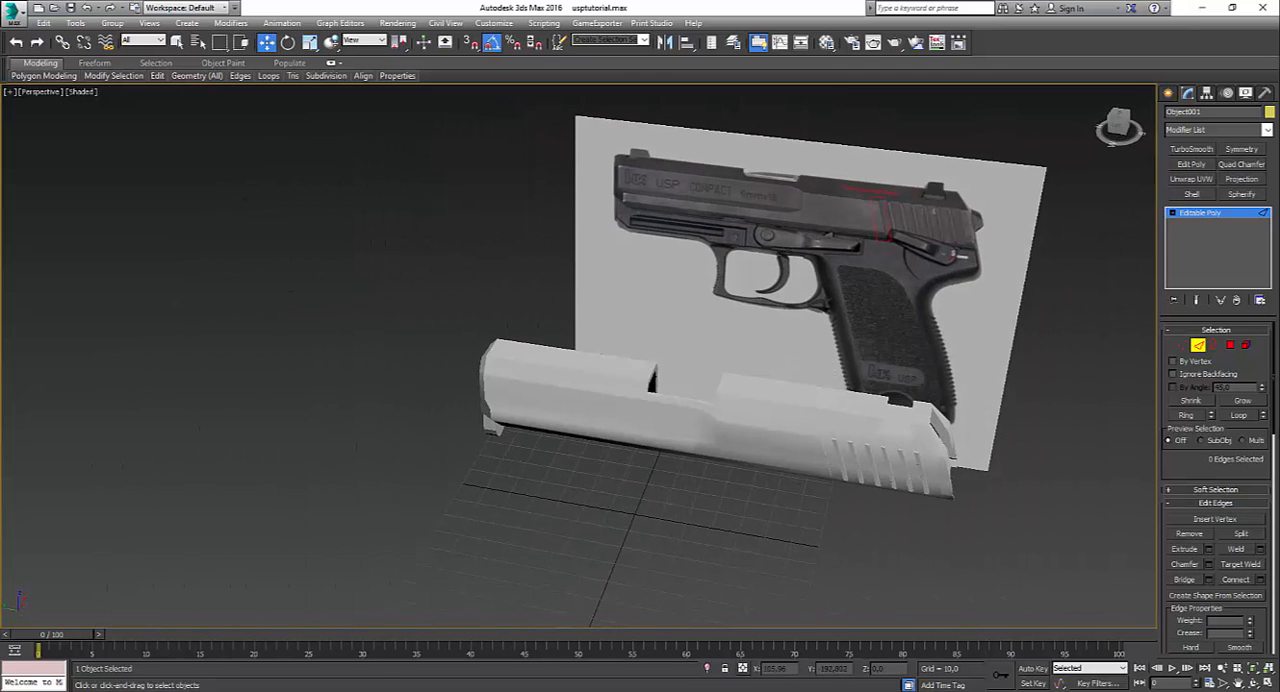
pyautogui.click(1246, 346)
pyautogui.click(860, 401)
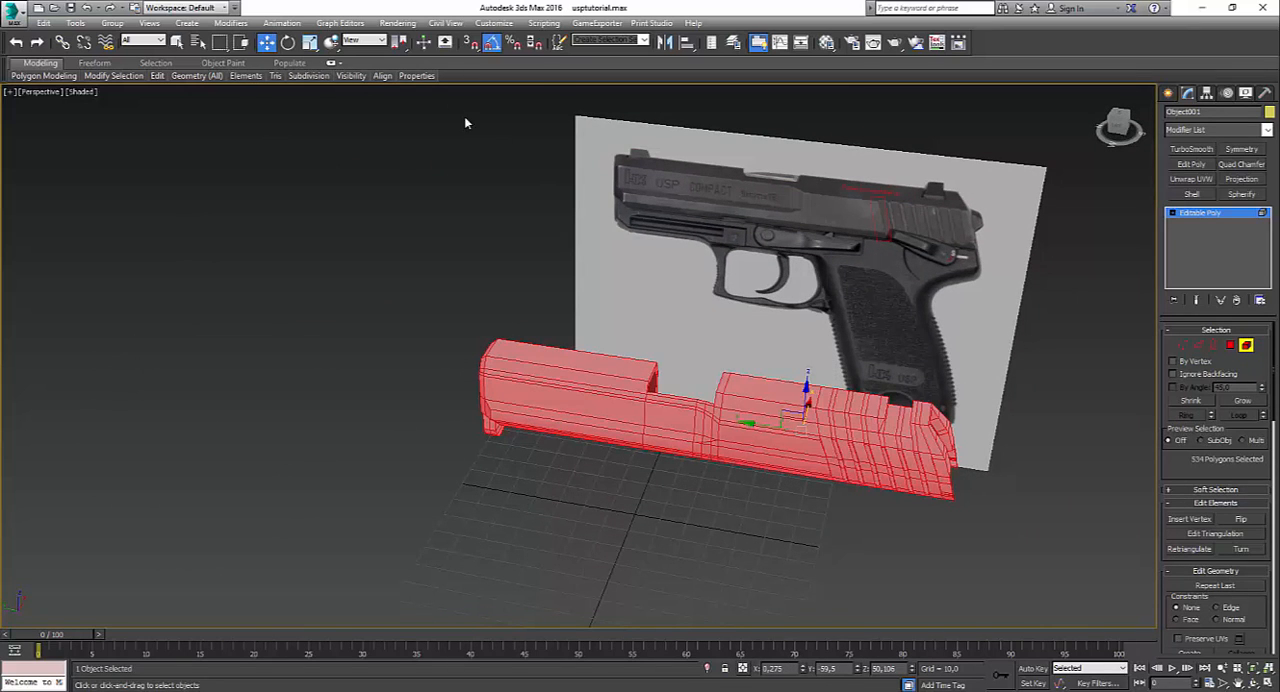
pyautogui.moveTo(417, 75)
pyautogui.click(447, 124)
pyautogui.click(398, 398)
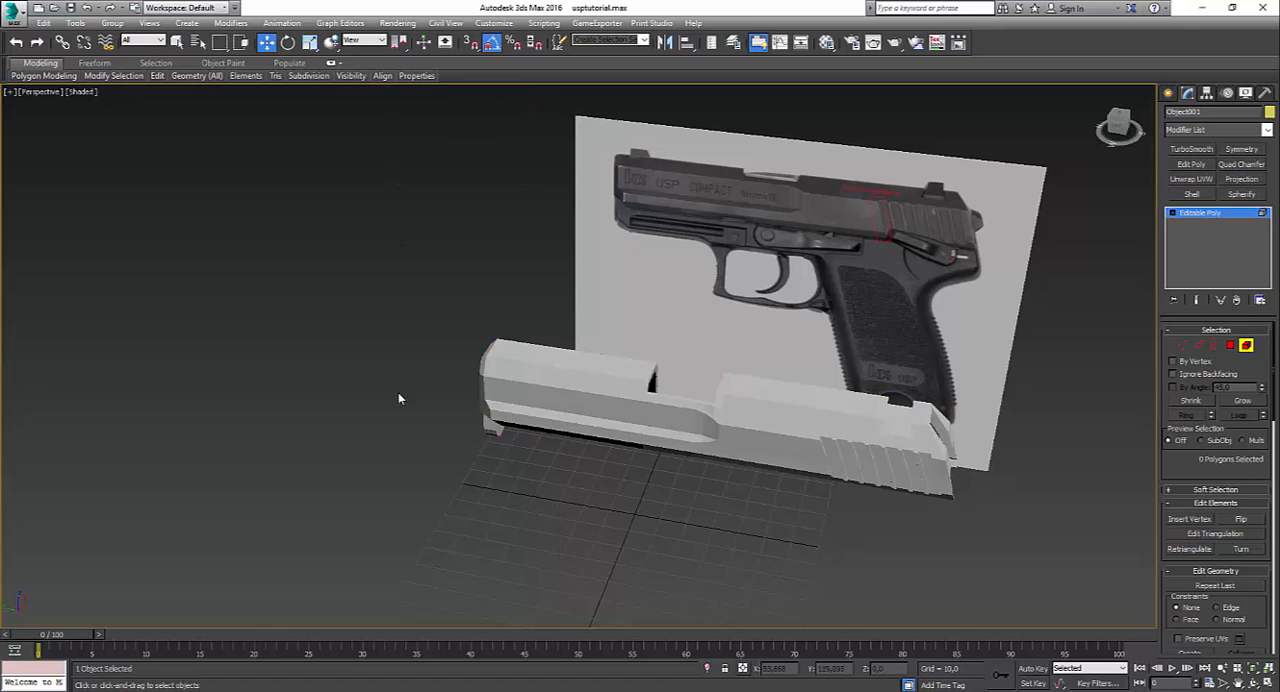
# Step: Switch the left view from wireframe to Shaded display with edged faces
pyautogui.press('alt')
pyautogui.hotkey('alt', 'w')
pyautogui.click(403, 529)
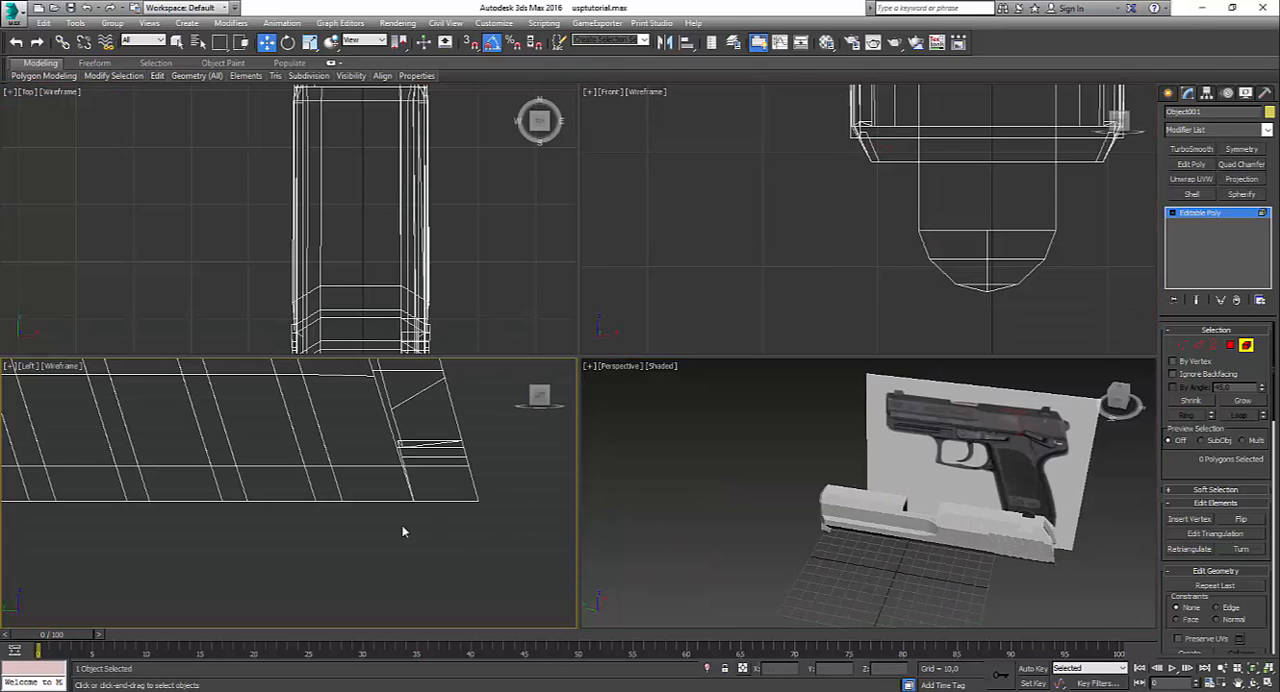
pyautogui.hotkey('alt', 'w')
pyautogui.press('F3')
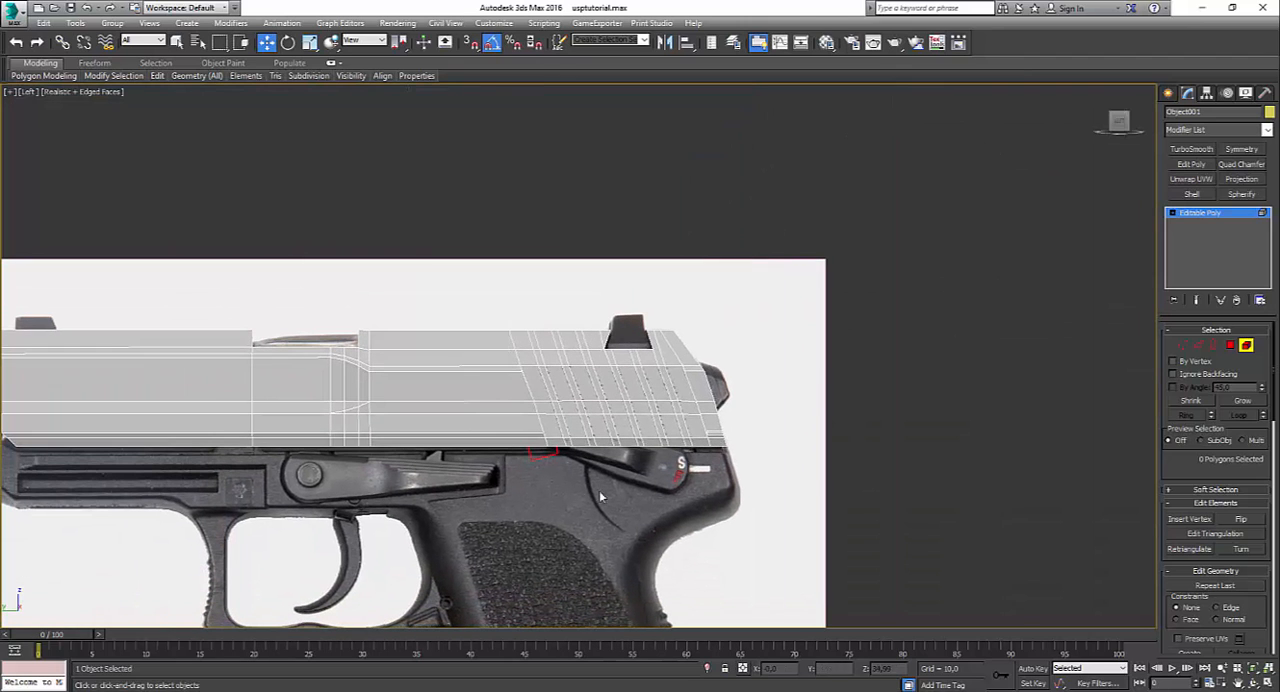
pyautogui.click(84, 96)
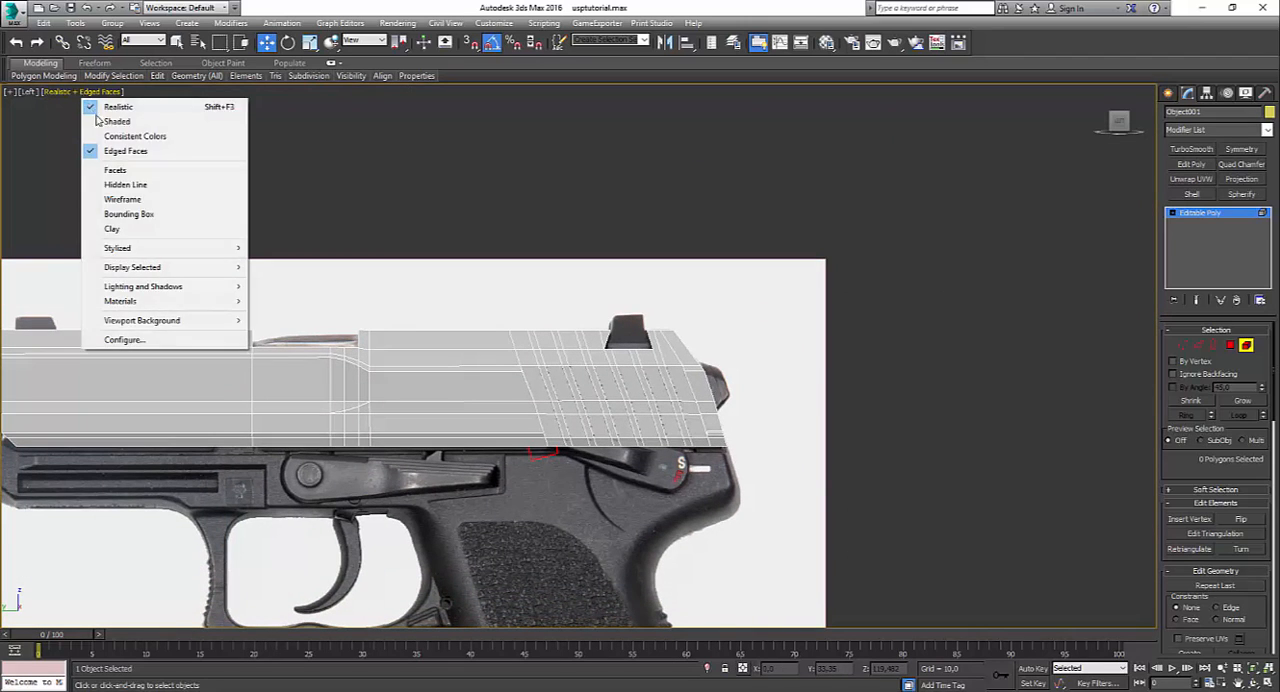
pyautogui.click(101, 122)
# Step: Select the whole slide element in the left view and turn on shaded highlighting for selected faces
pyautogui.moveTo(417, 422); pyautogui.dragTo(832, 348, button='middle')
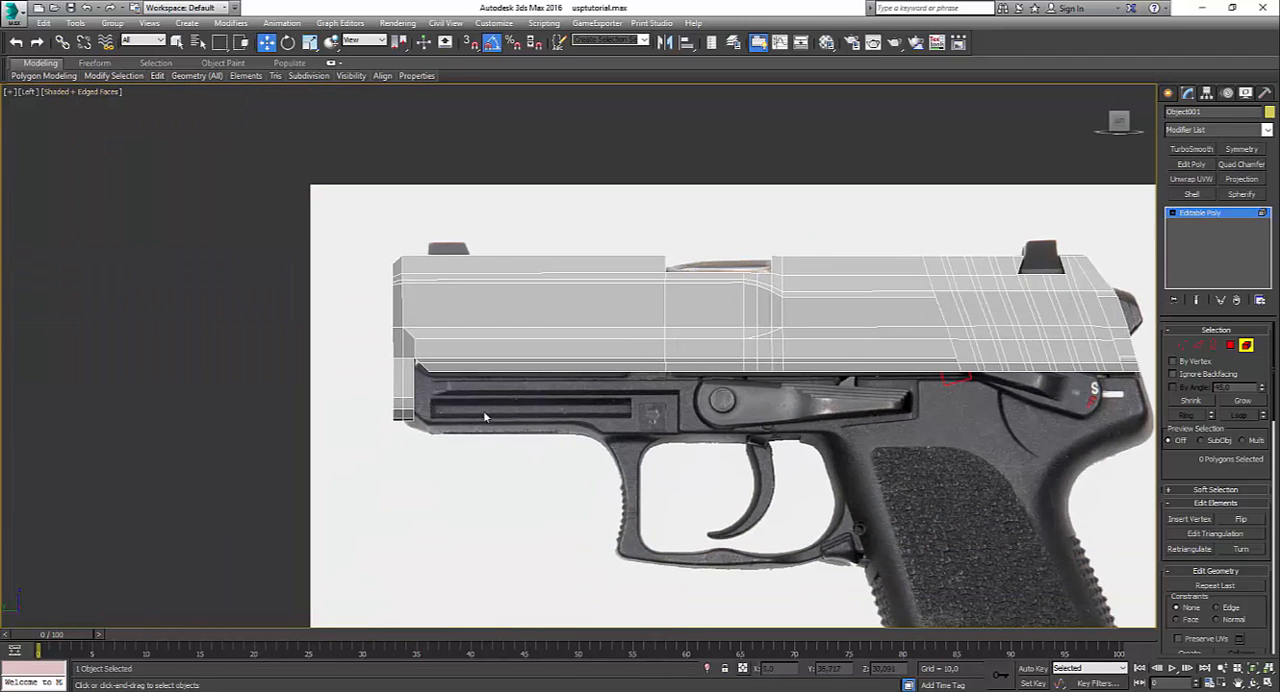
pyautogui.scroll(4, 431, 451)
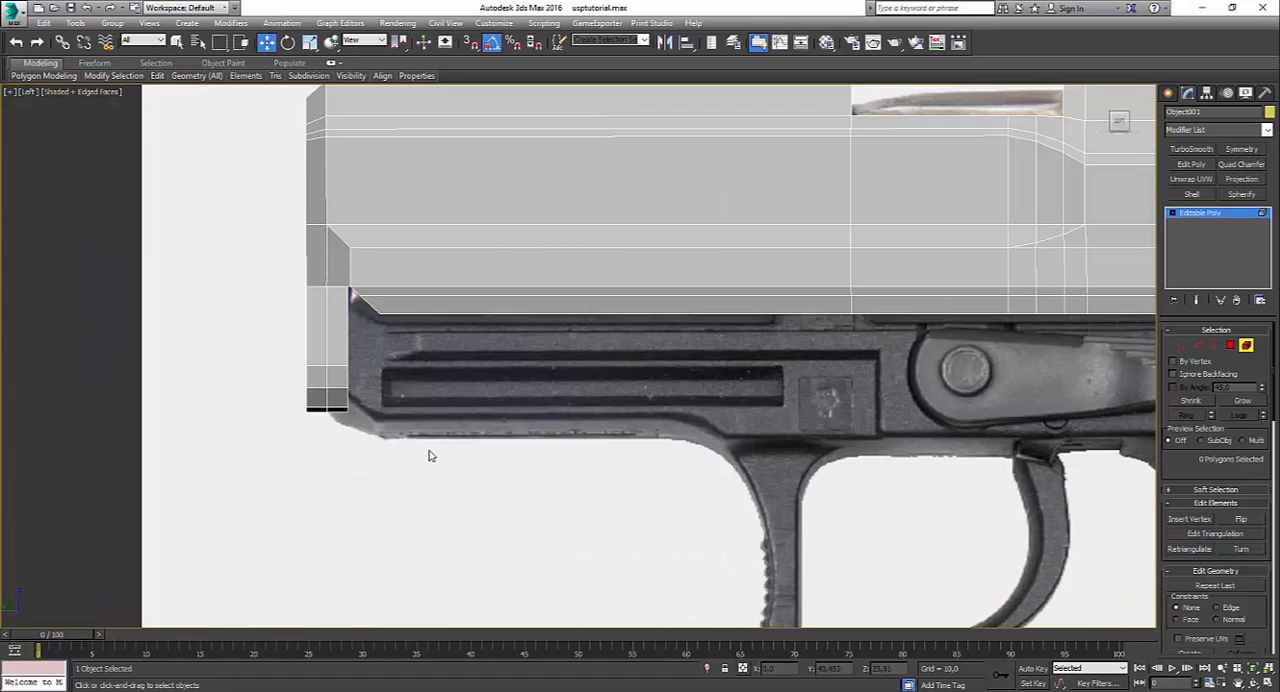
pyautogui.click(700, 235)
pyautogui.scroll(-4, 700, 300)
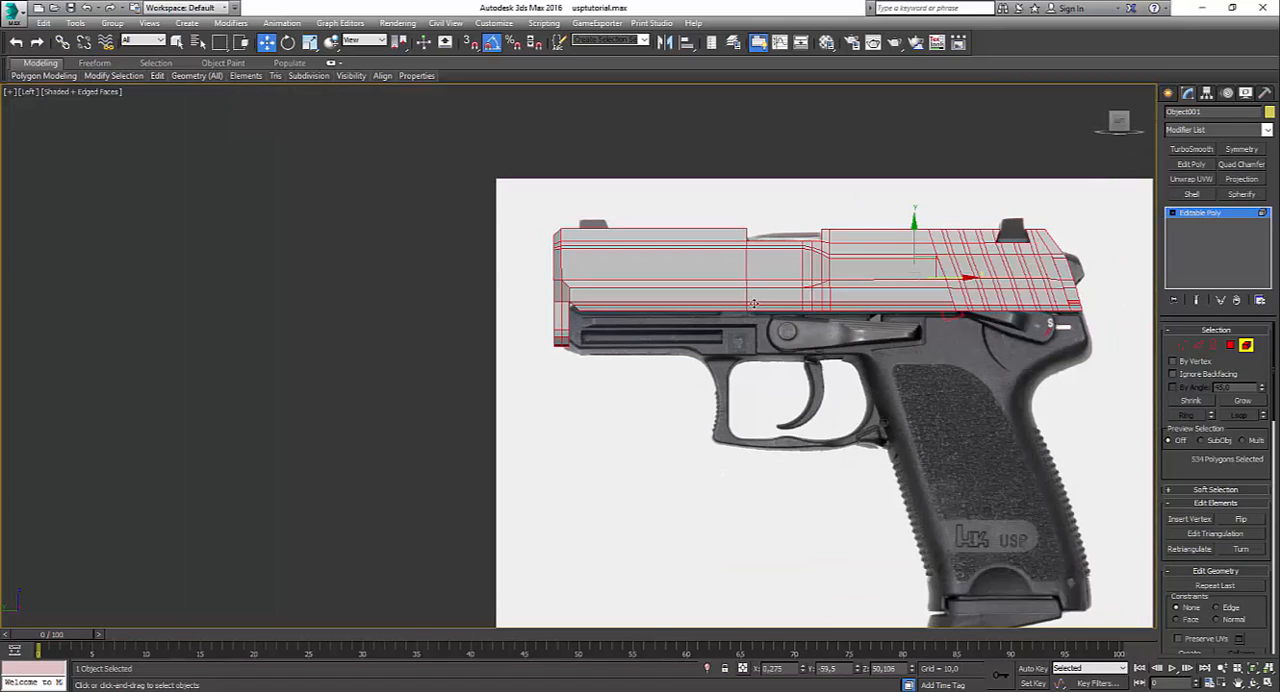
pyautogui.press('F2')
pyautogui.press('F2')
pyautogui.press('F2')
pyautogui.press('F2')
pyautogui.press('F2')
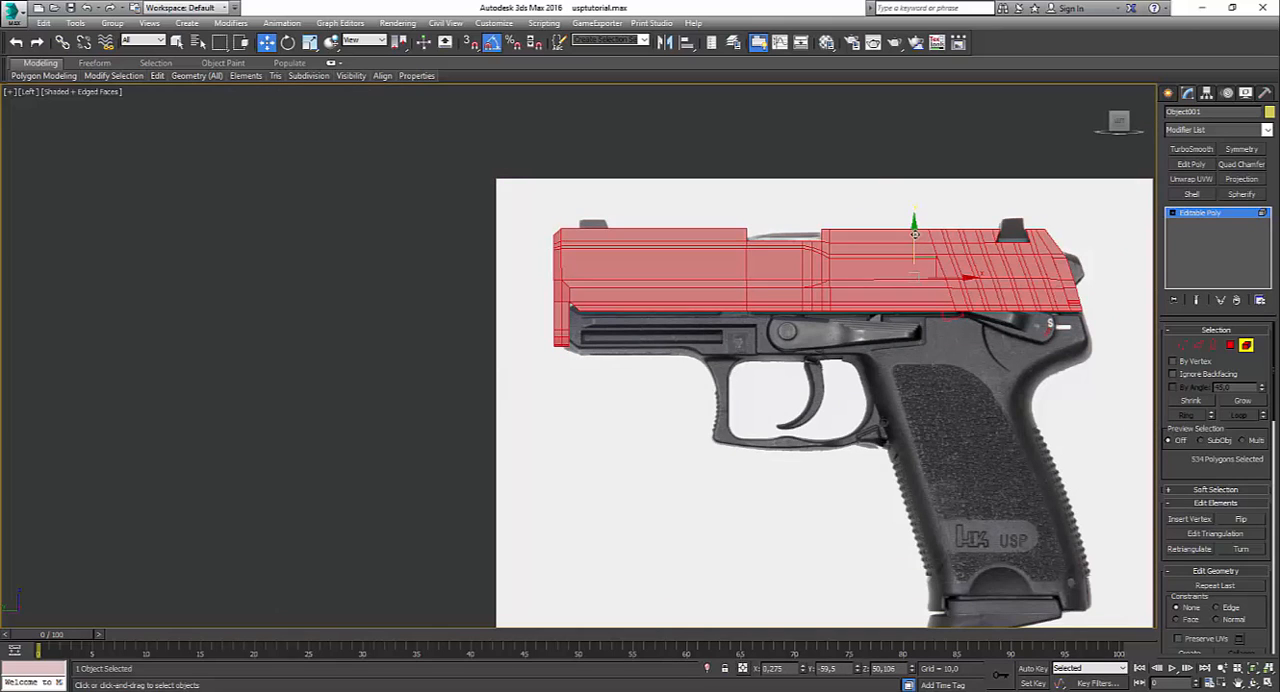
pyautogui.moveTo(915, 245); pyautogui.dragTo(864, 145)
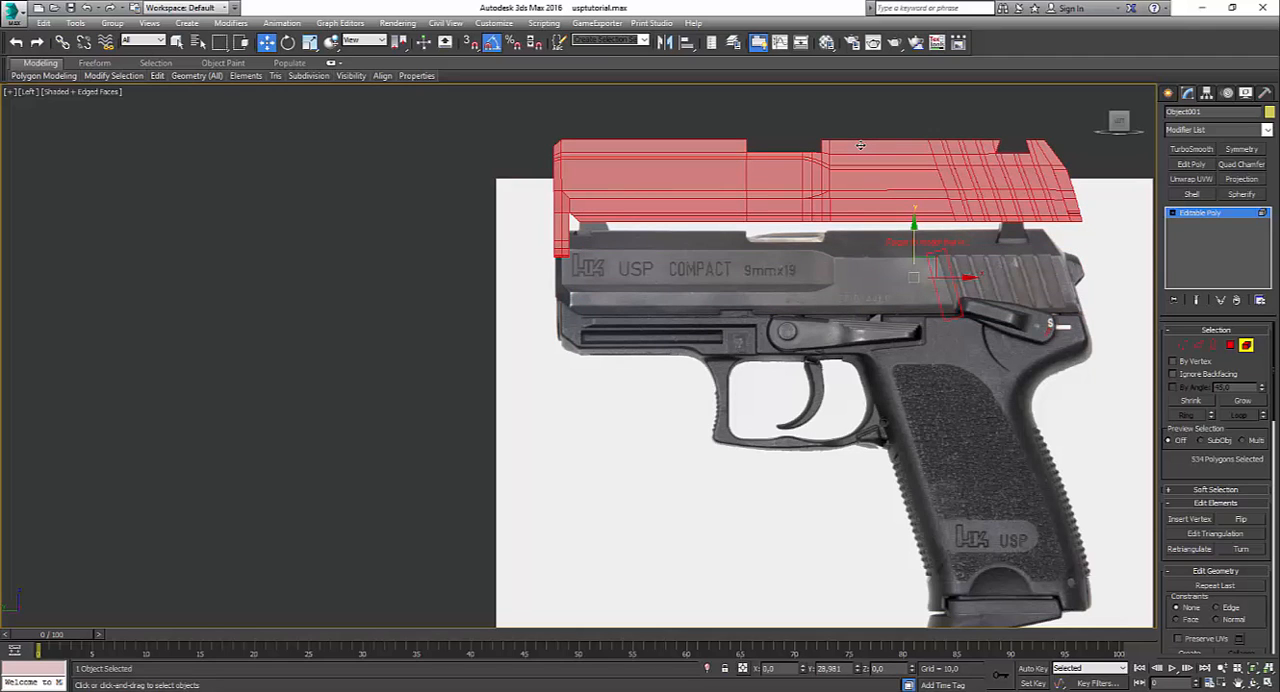
pyautogui.moveTo(860, 146); pyautogui.dragTo(856, 203)
pyautogui.click(684, 385)
pyautogui.scroll(2, 762, 425)
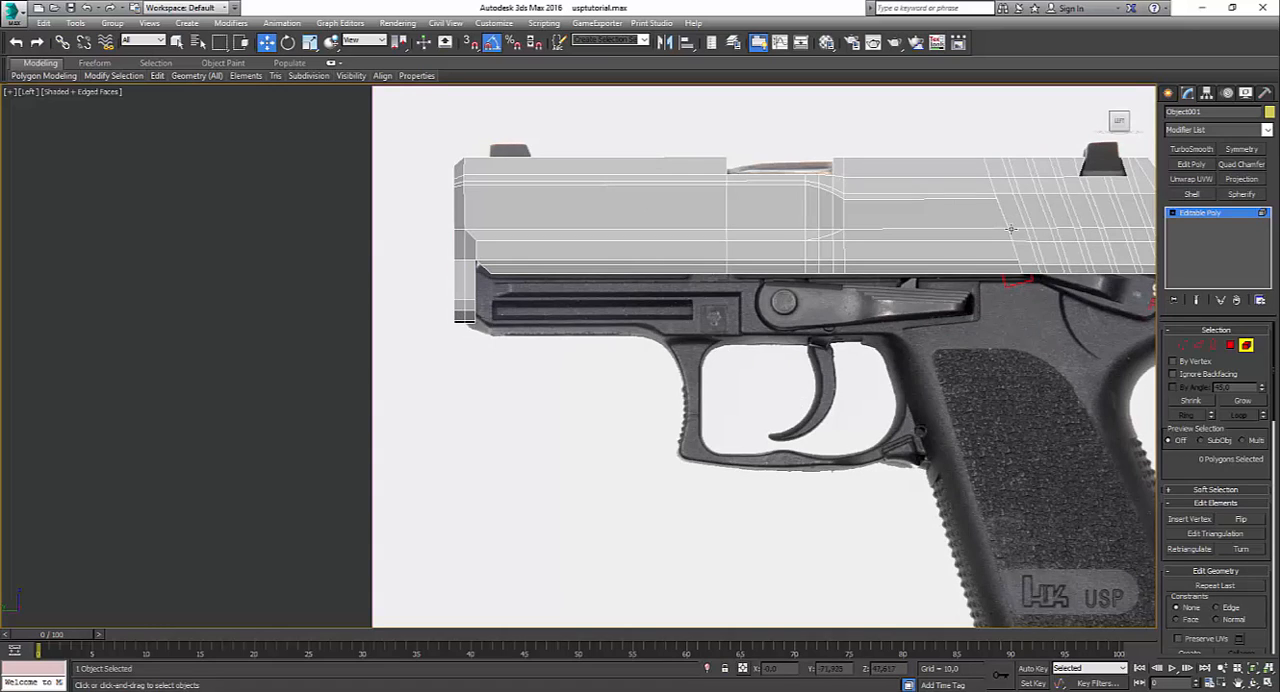
pyautogui.scroll(-3, 910, 244)
# Step: Select the whole slide element and move it straight up, clear of the pistol in the reference photo
pyautogui.click(966, 231)
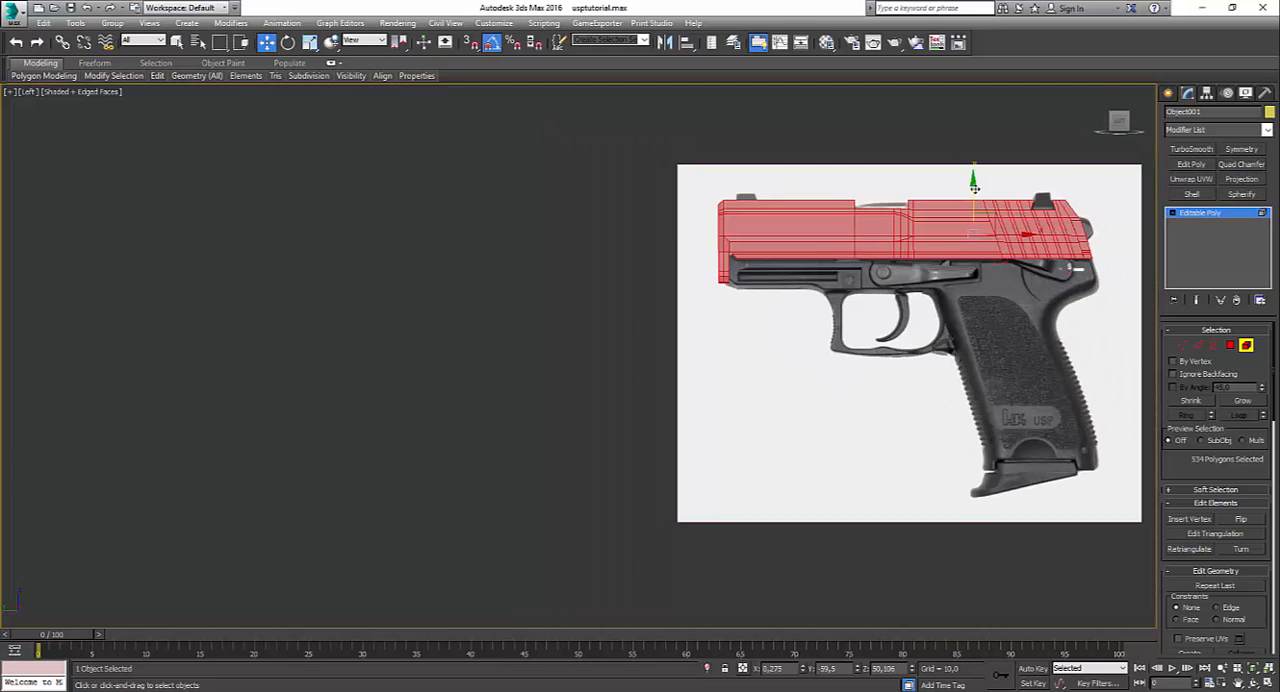
pyautogui.moveTo(973, 185); pyautogui.dragTo(973, 113)
pyautogui.click(751, 337)
pyautogui.scroll(3, 769, 240)
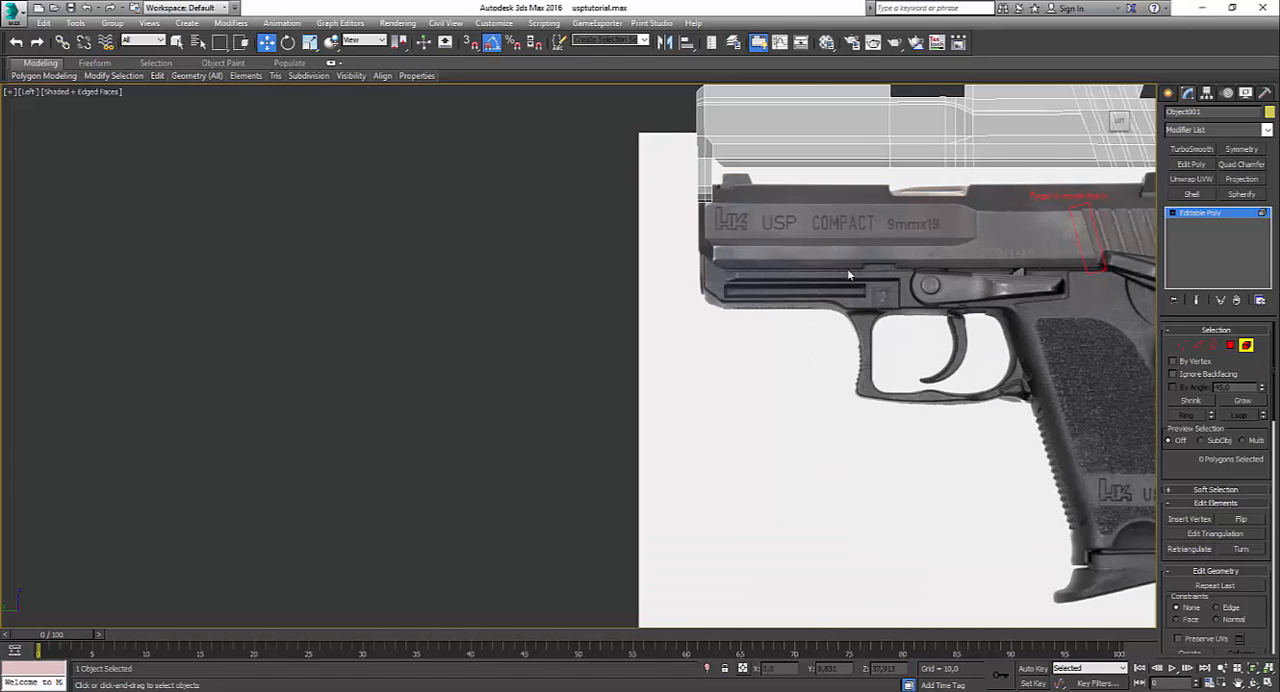
pyautogui.moveTo(847, 268); pyautogui.dragTo(587, 268, button='middle')
pyautogui.scroll(3, 550, 279)
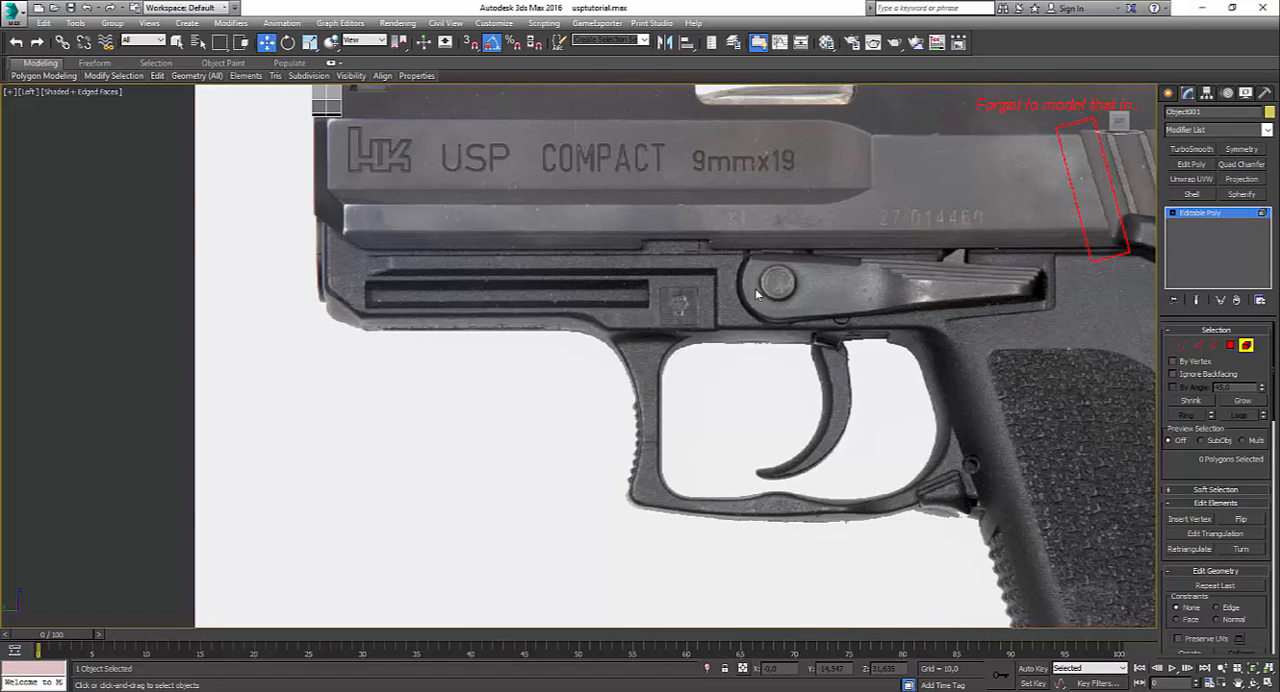
pyautogui.moveTo(860, 425); pyautogui.dragTo(536, 394, button='middle')
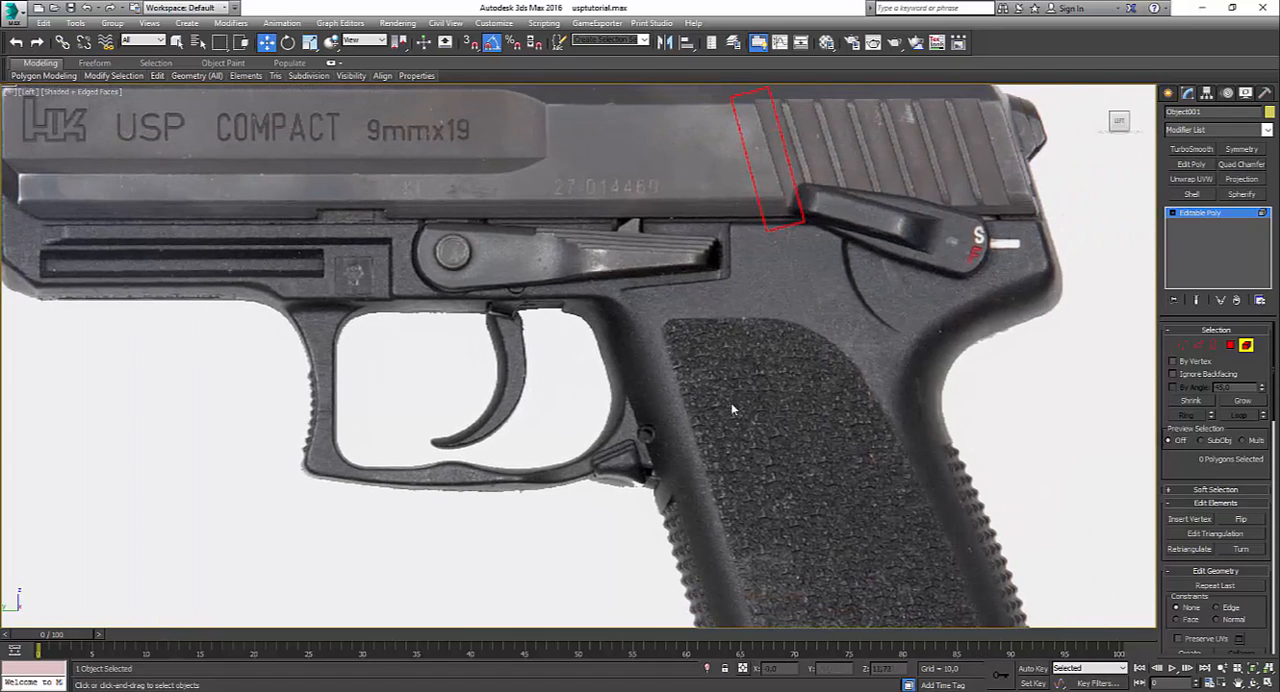
pyautogui.moveTo(924, 437); pyautogui.dragTo(850, 252, button='middle')
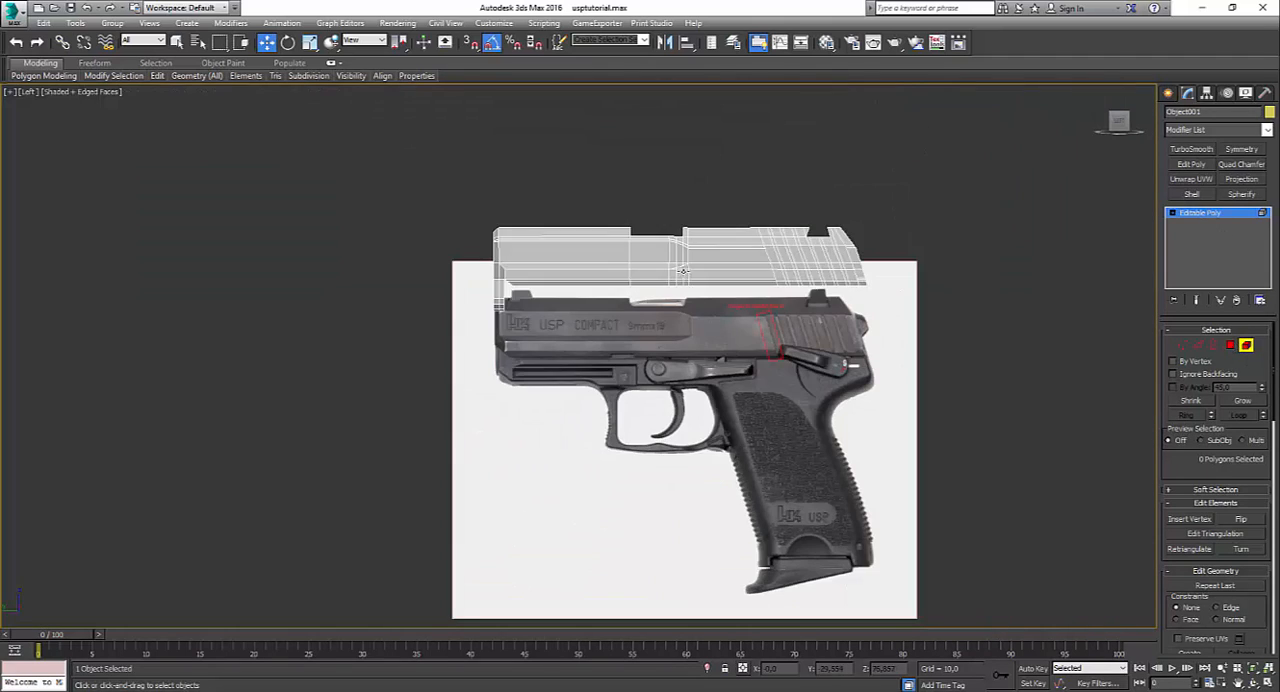
# Step: Rename the slide object as slider
pyautogui.hotkey('ctrl', 'a')
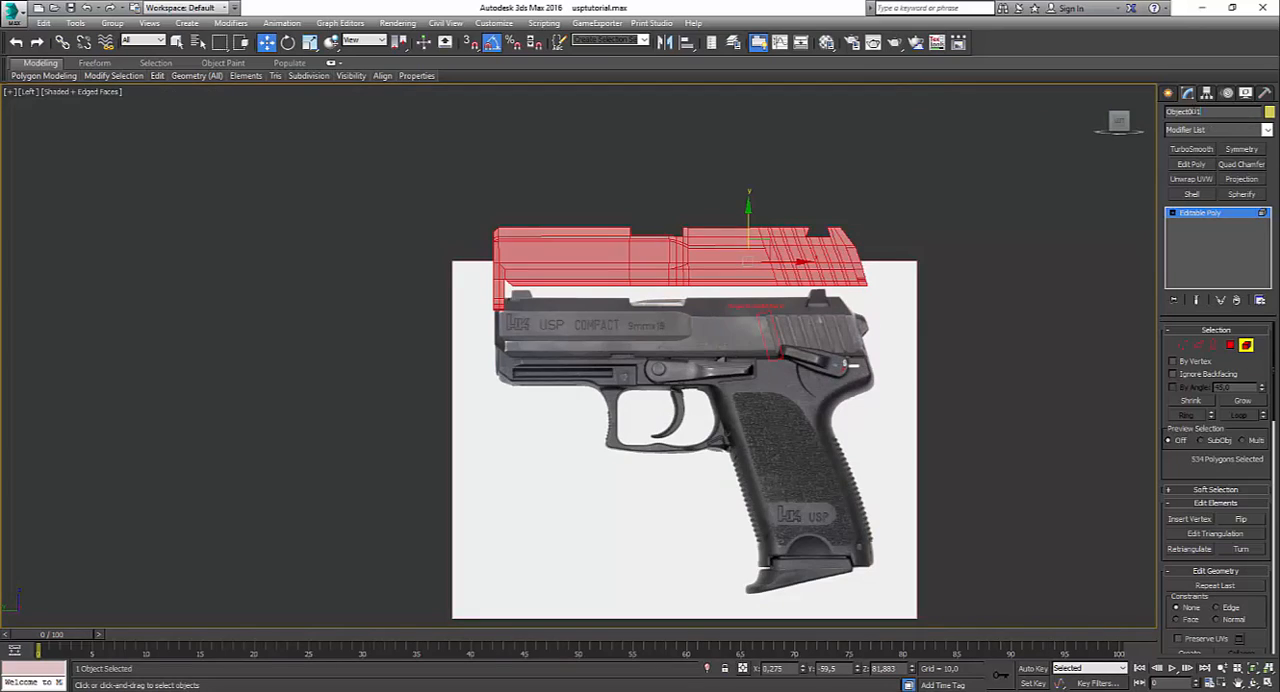
pyautogui.click(1200, 111)
pyautogui.write('S')
pyautogui.click(923, 483)
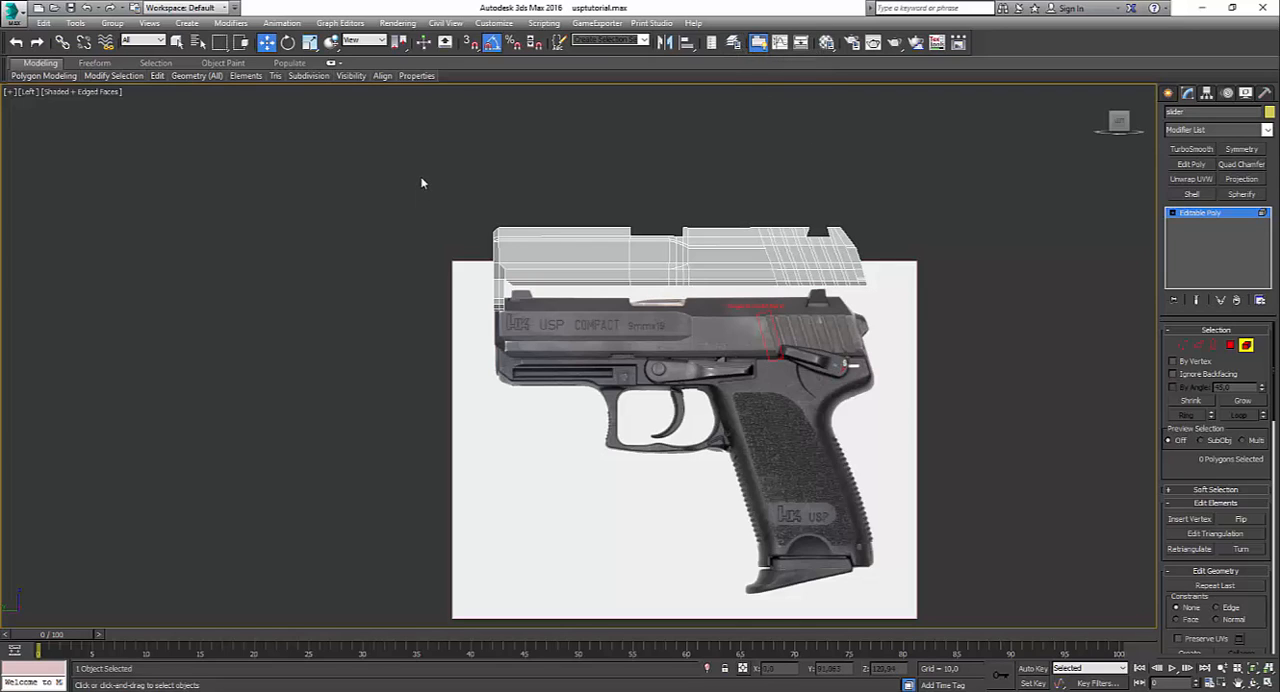
# Step: Draw a plane about 21.2 long and 44.8 wide over the grip with one length and width segment, and convert it to Editable Poly
pyautogui.scroll(2, 648, 203)
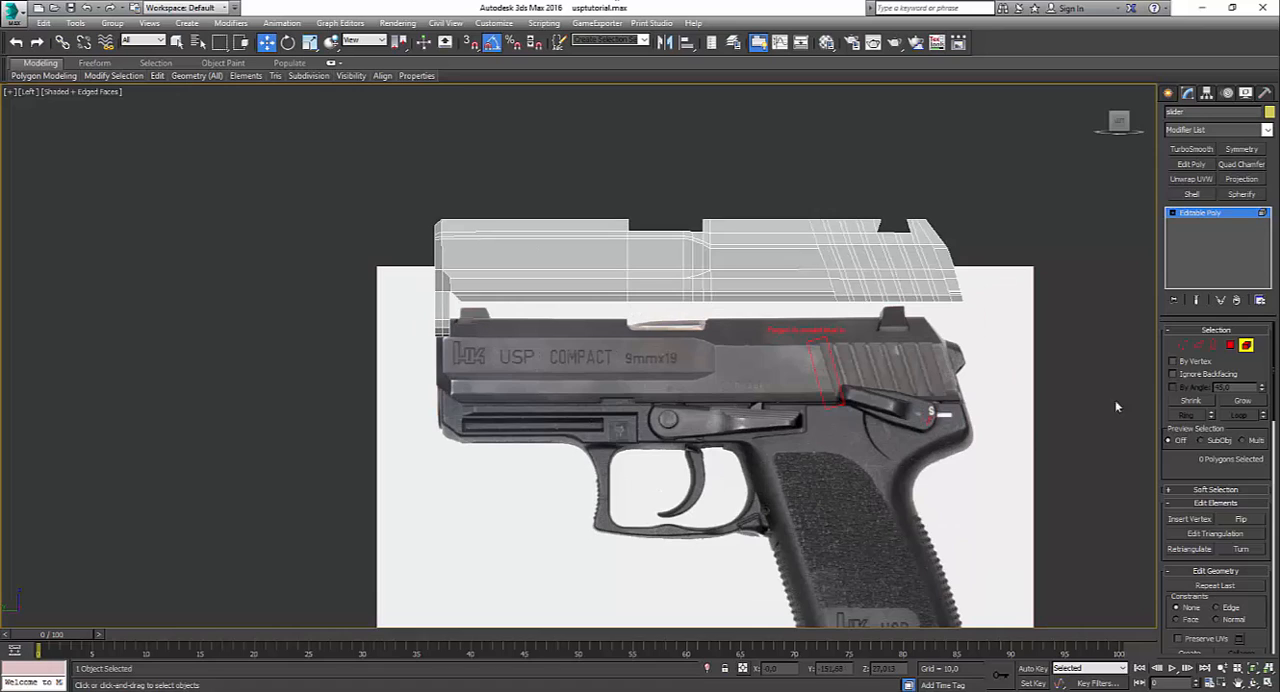
pyautogui.click(1198, 214)
pyautogui.click(1168, 94)
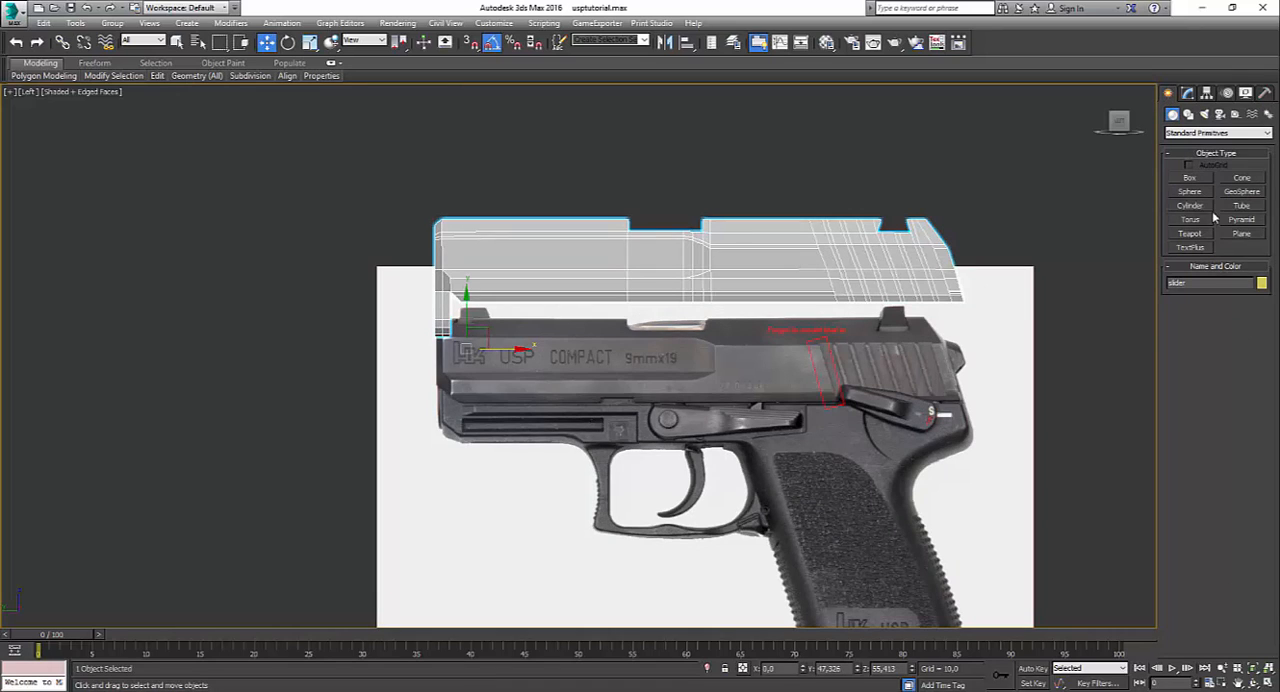
pyautogui.click(1241, 233)
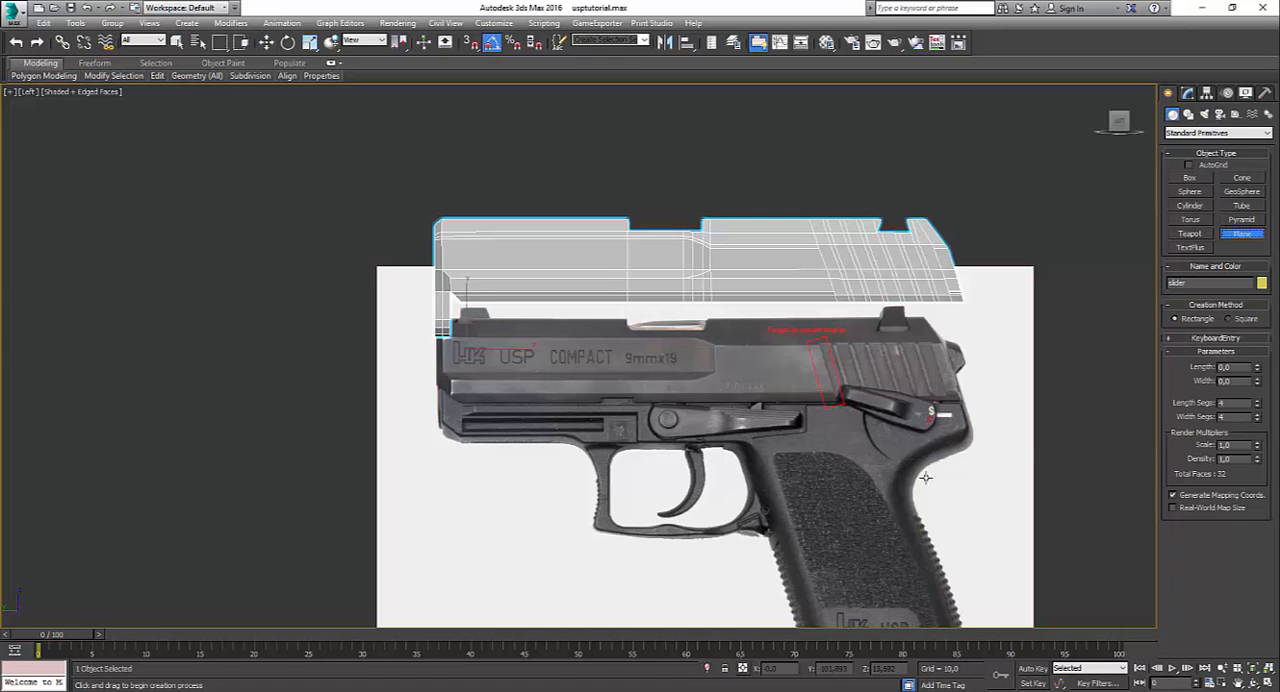
pyautogui.scroll(6, 674, 400)
pyautogui.moveTo(683, 261); pyautogui.dragTo(976, 396)
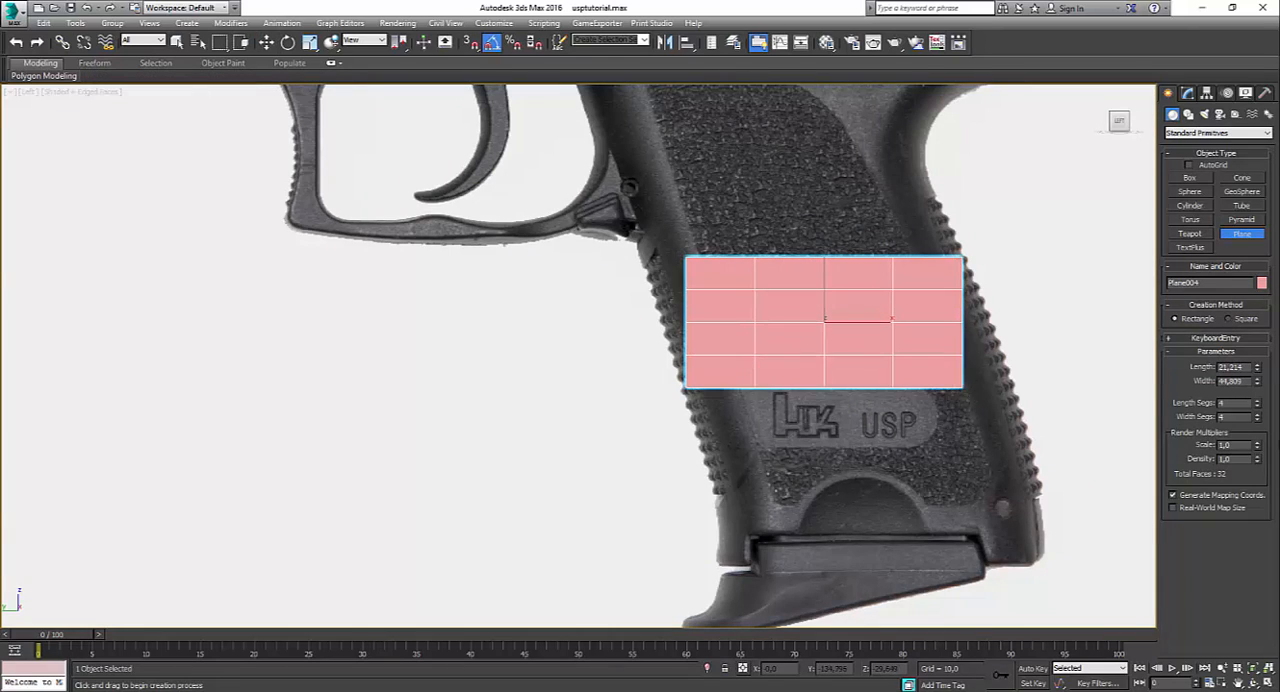
pyautogui.moveTo(1257, 403); pyautogui.dragTo(1262, 445)
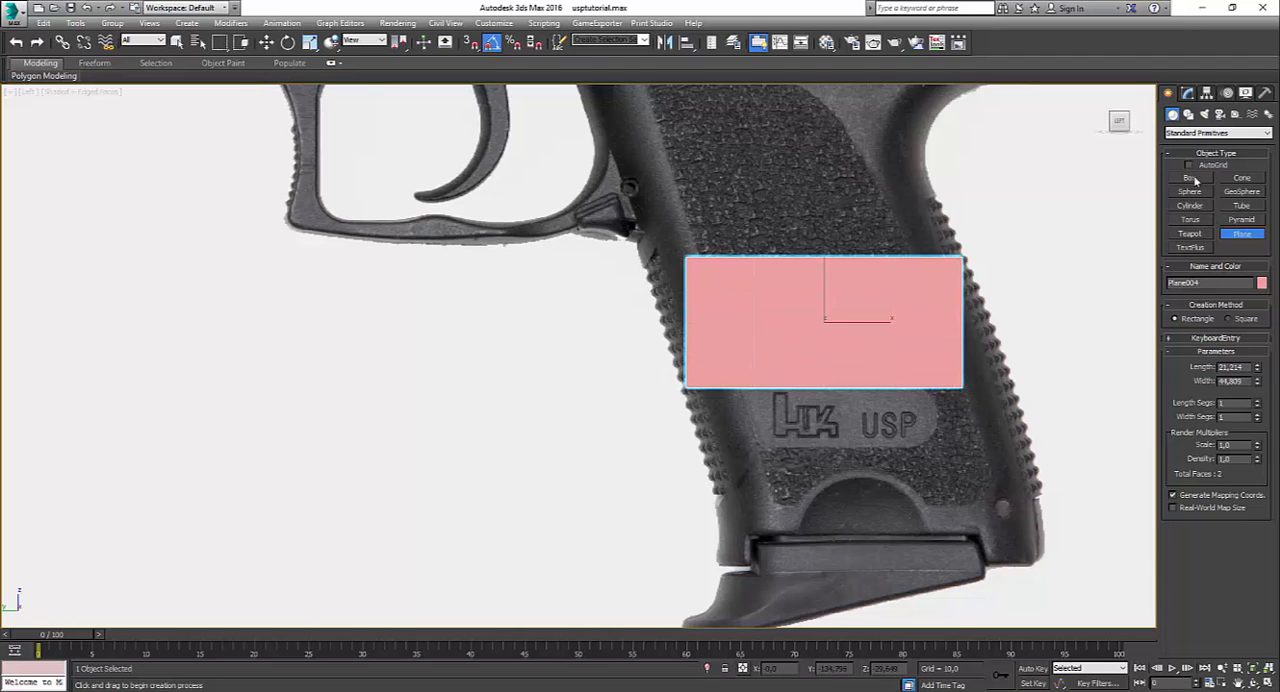
pyautogui.click(1191, 95)
pyautogui.rightClick(1200, 213)
pyautogui.click(1208, 310)
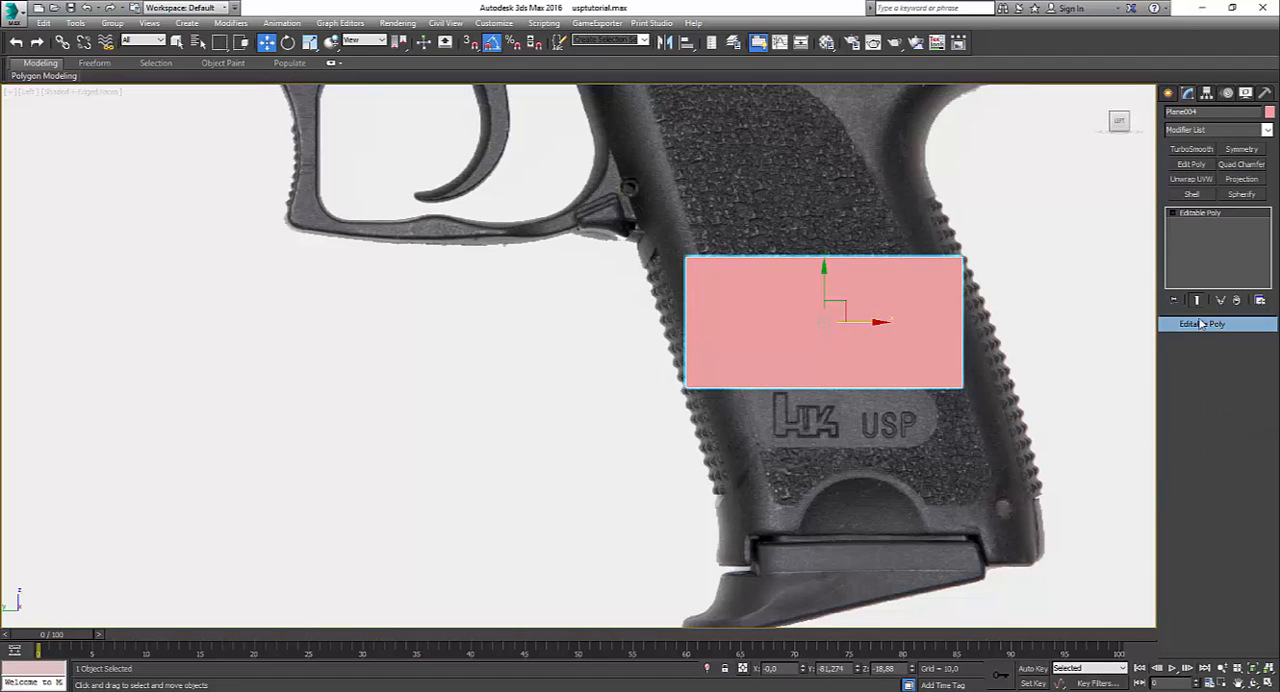
# Step: Move the plane's two lower vertices down along the grip's slant to the lower end of its textured panel
pyautogui.click(1182, 345)
pyautogui.click(687, 387)
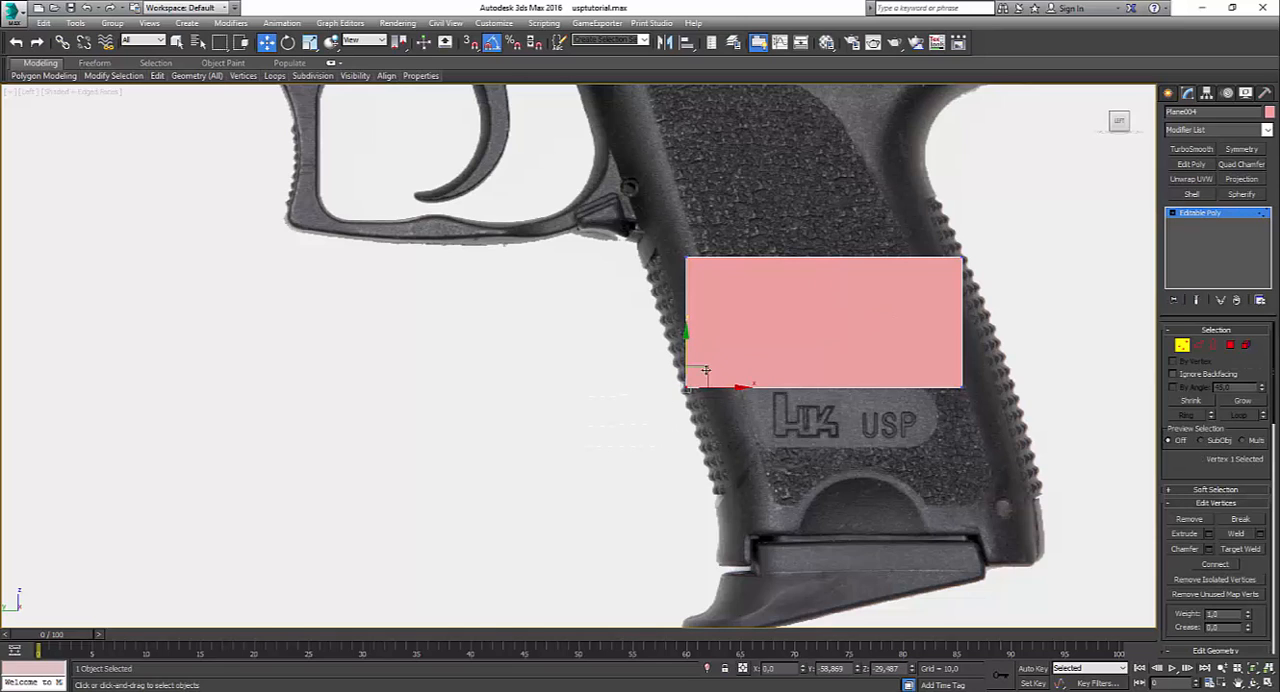
pyautogui.moveTo(705, 370); pyautogui.dragTo(763, 475)
pyautogui.click(960, 366)
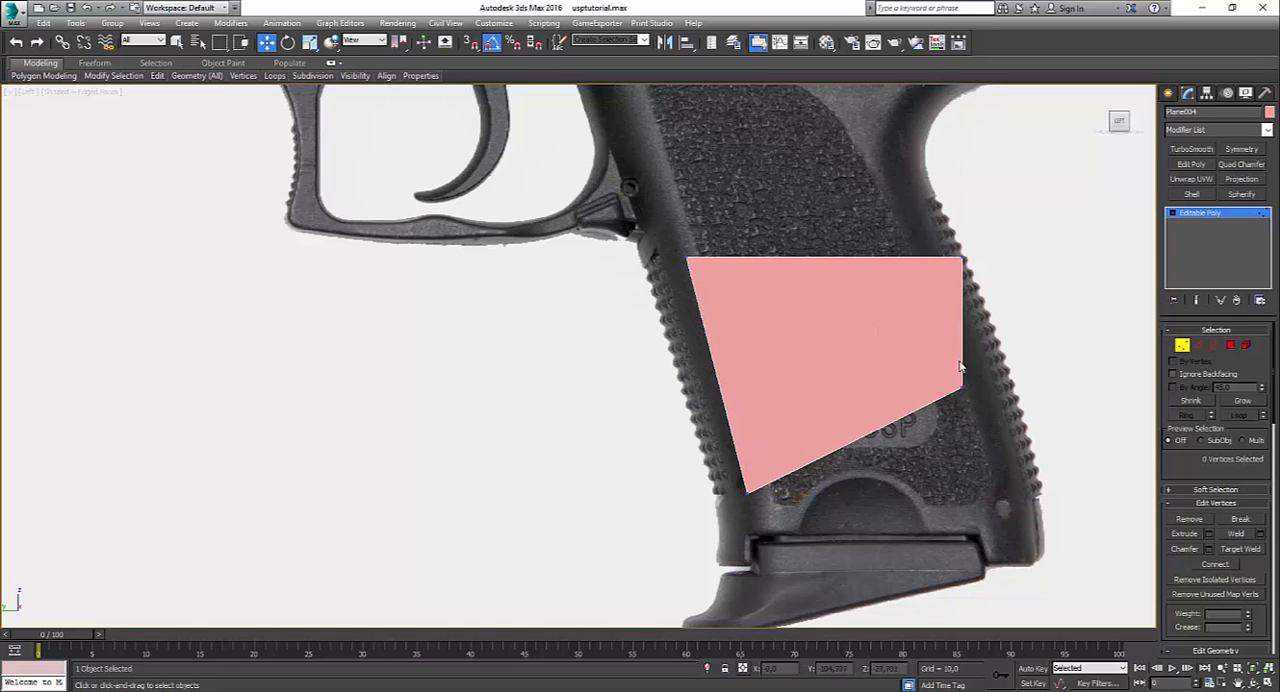
pyautogui.click(962, 382)
pyautogui.moveTo(980, 372); pyautogui.dragTo(1038, 474)
# Step: Lower the plane's two upper vertices to just above the grip's USP logo and raise the lower rear vertex to follow the grip's slant
pyautogui.click(689, 258)
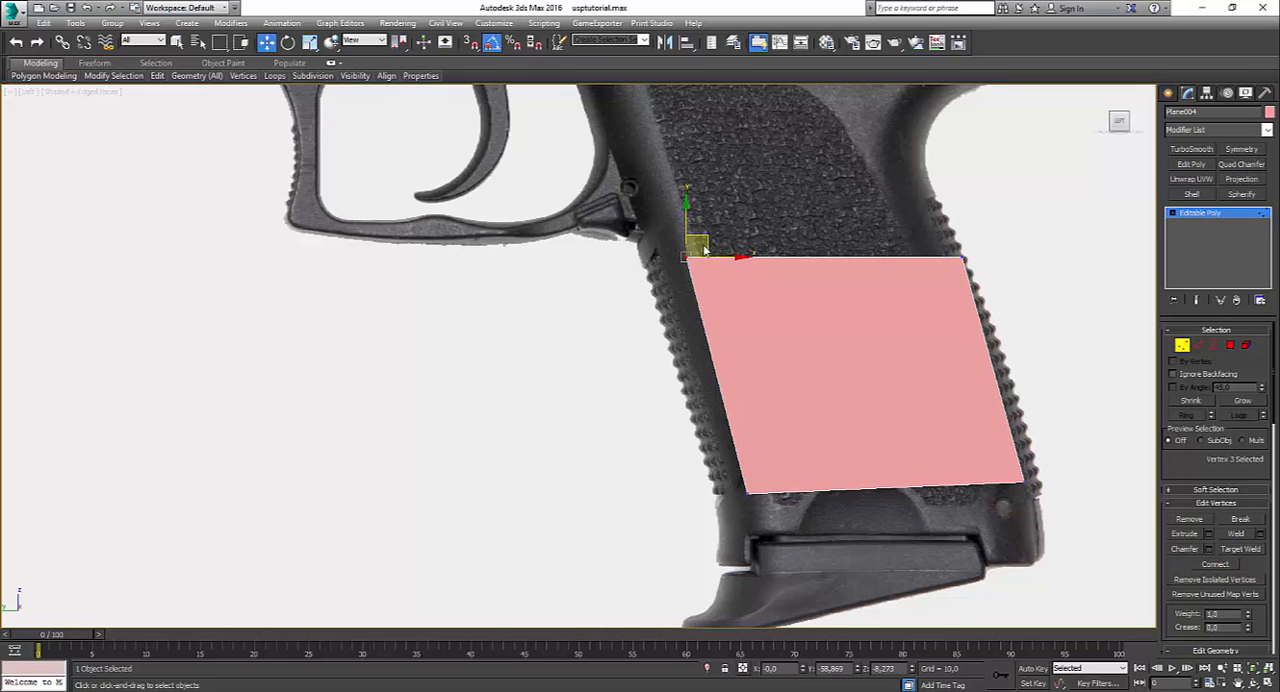
pyautogui.moveTo(703, 241); pyautogui.dragTo(738, 364)
pyautogui.click(962, 262)
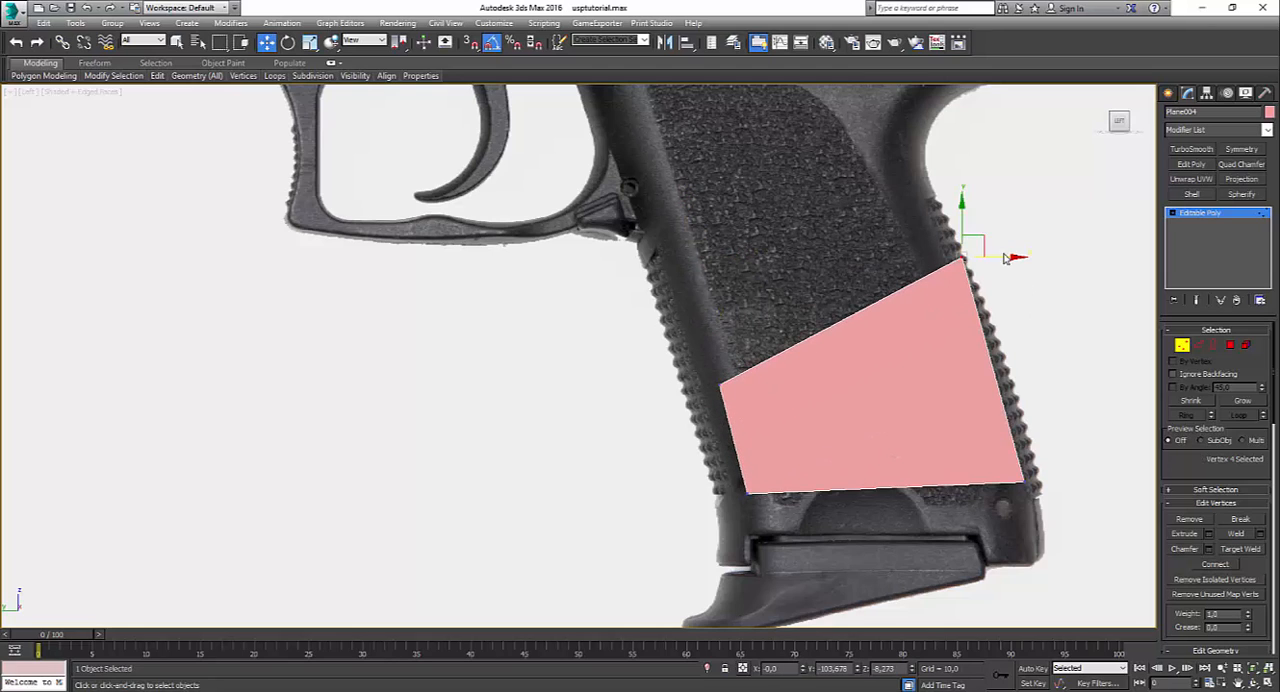
pyautogui.moveTo(985, 246); pyautogui.dragTo(990, 329)
pyautogui.click(981, 497)
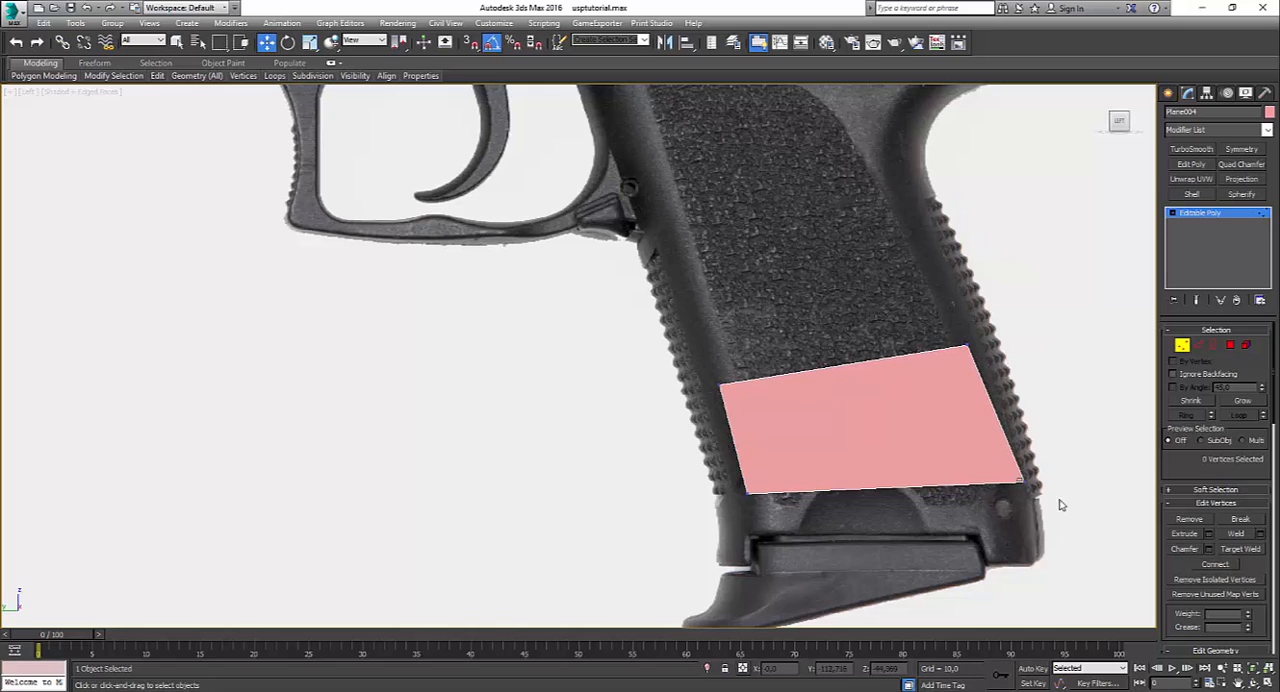
pyautogui.click(1020, 483)
pyautogui.moveTo(1038, 470); pyautogui.dragTo(1024, 441)
pyautogui.click(1096, 327)
# Step: Extend the plane's upper edge up the grip as a new polygon and align its upper front vertex with the textured panel's front side
pyautogui.click(1197, 346)
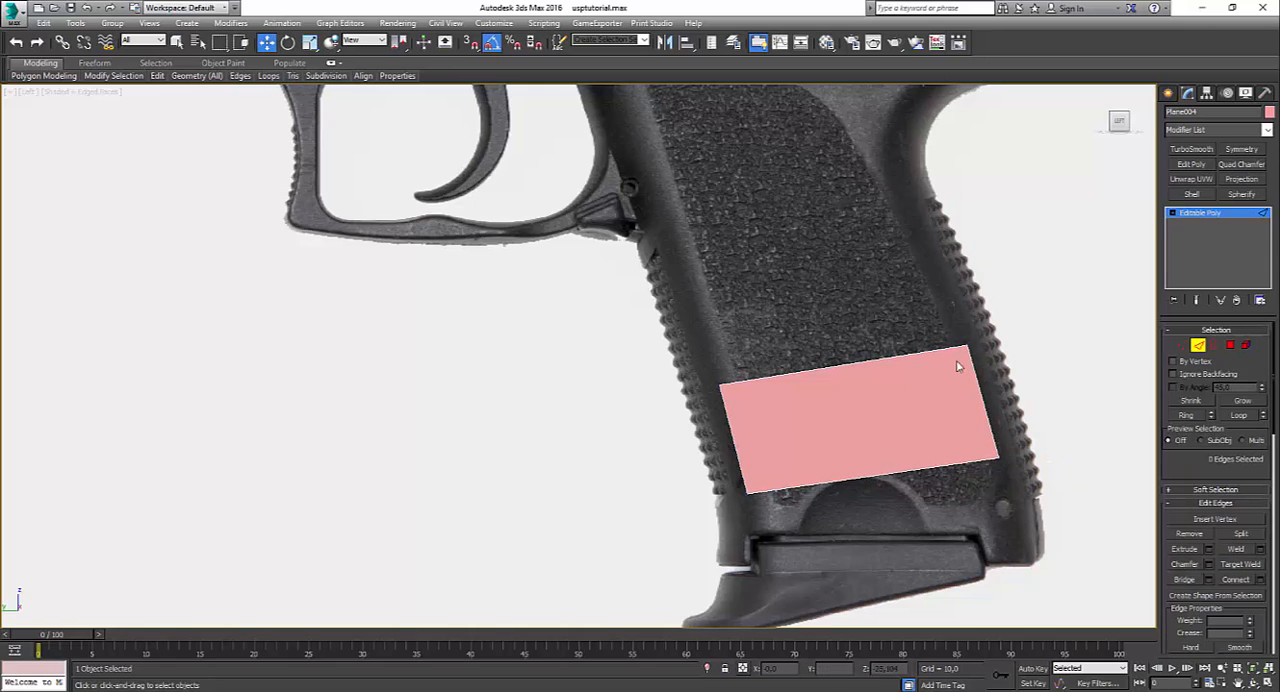
pyautogui.moveTo(811, 329); pyautogui.dragTo(838, 402)
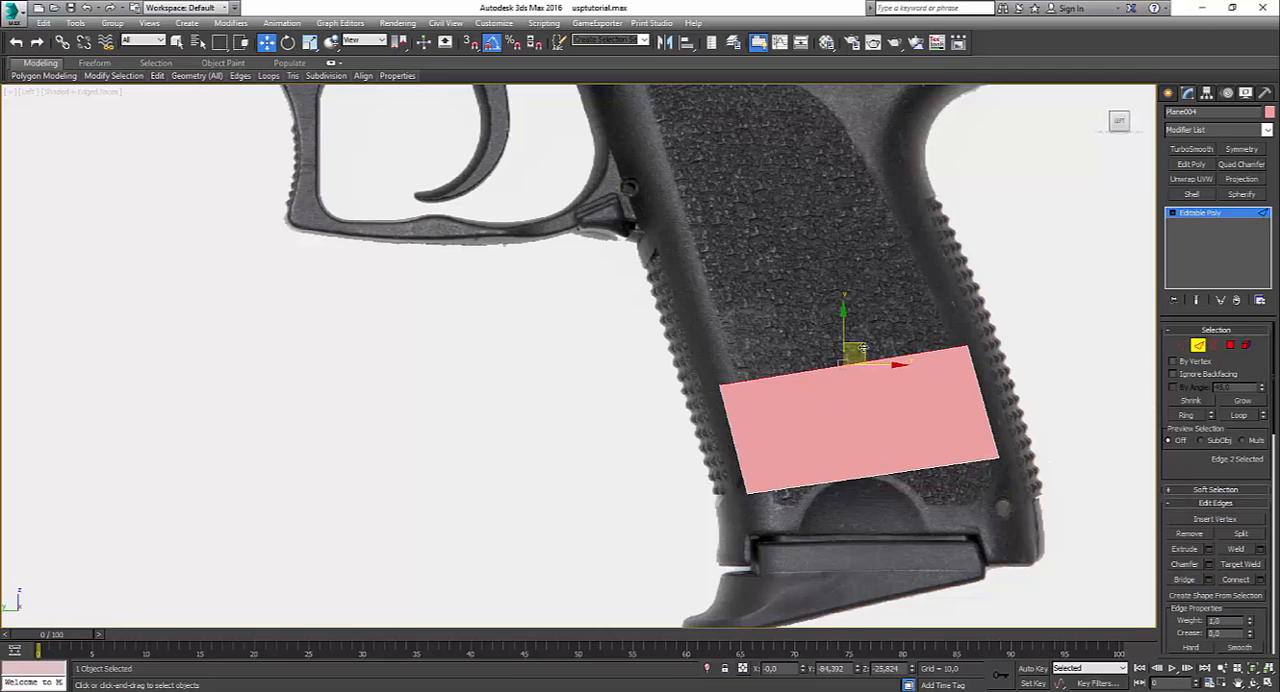
pyautogui.keyDown('shift'); pyautogui.moveTo(862, 348); pyautogui.dragTo(809, 227); pyautogui.keyUp('shift')
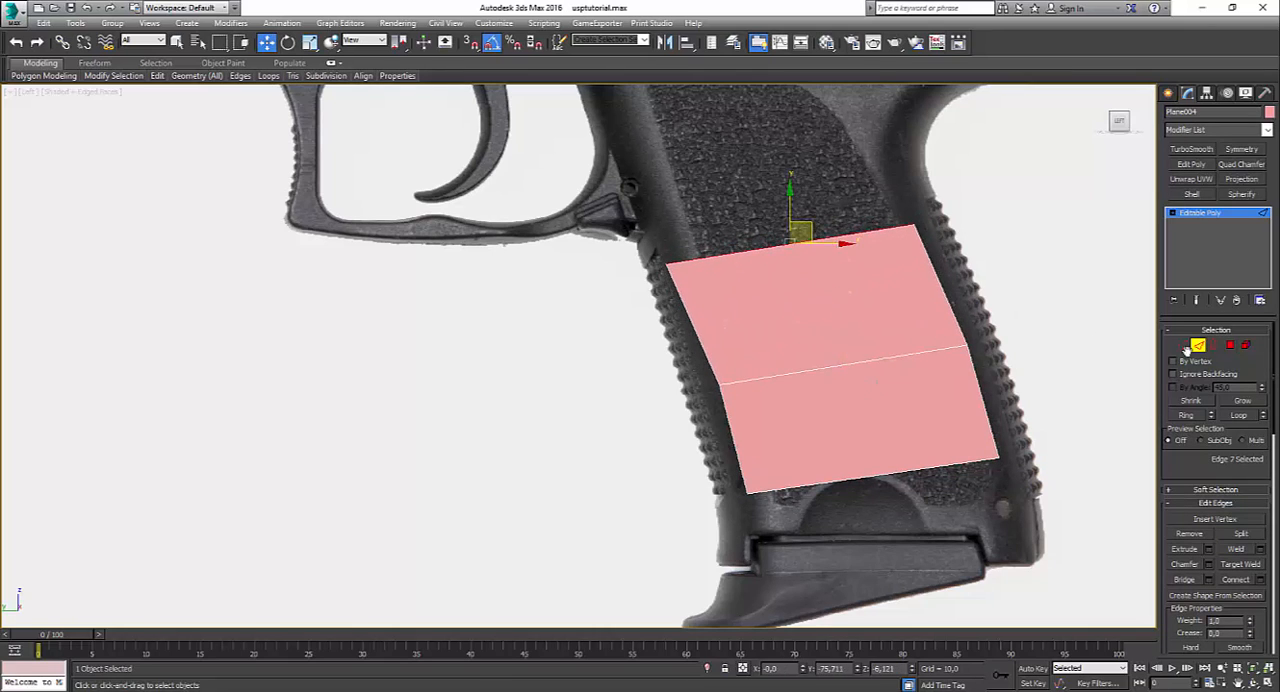
pyautogui.moveTo(619, 241); pyautogui.dragTo(717, 292)
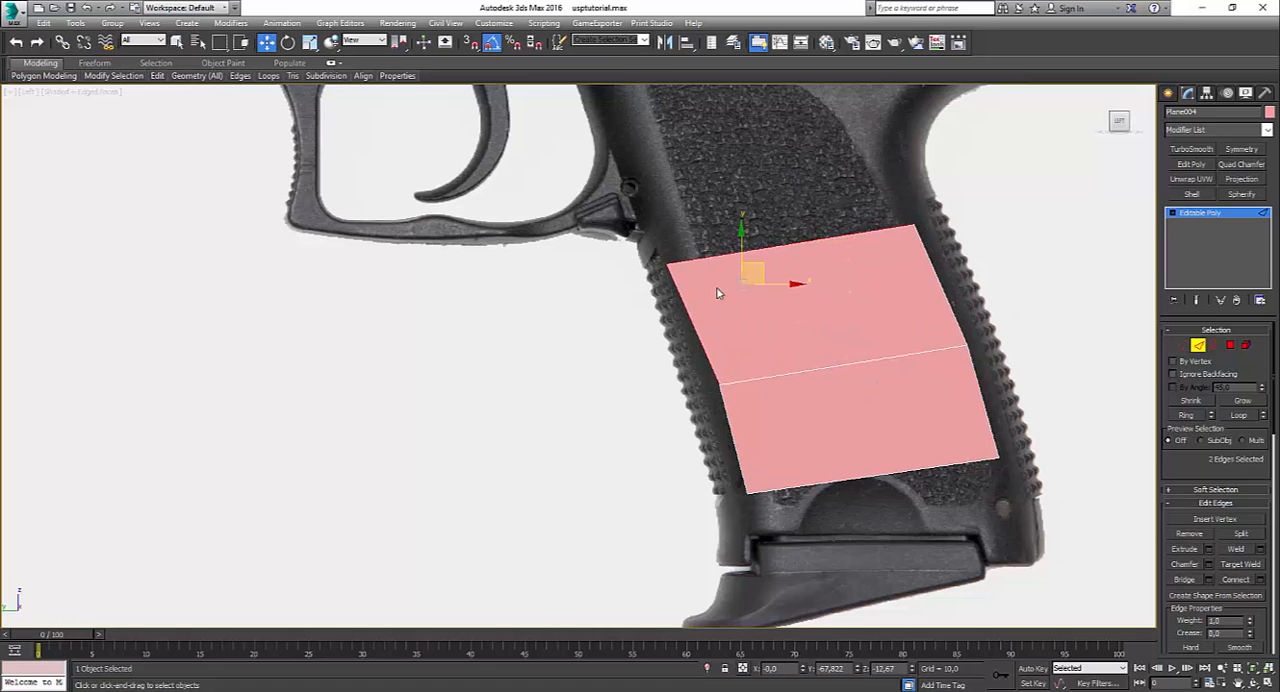
pyautogui.click(1178, 345)
pyautogui.click(666, 262)
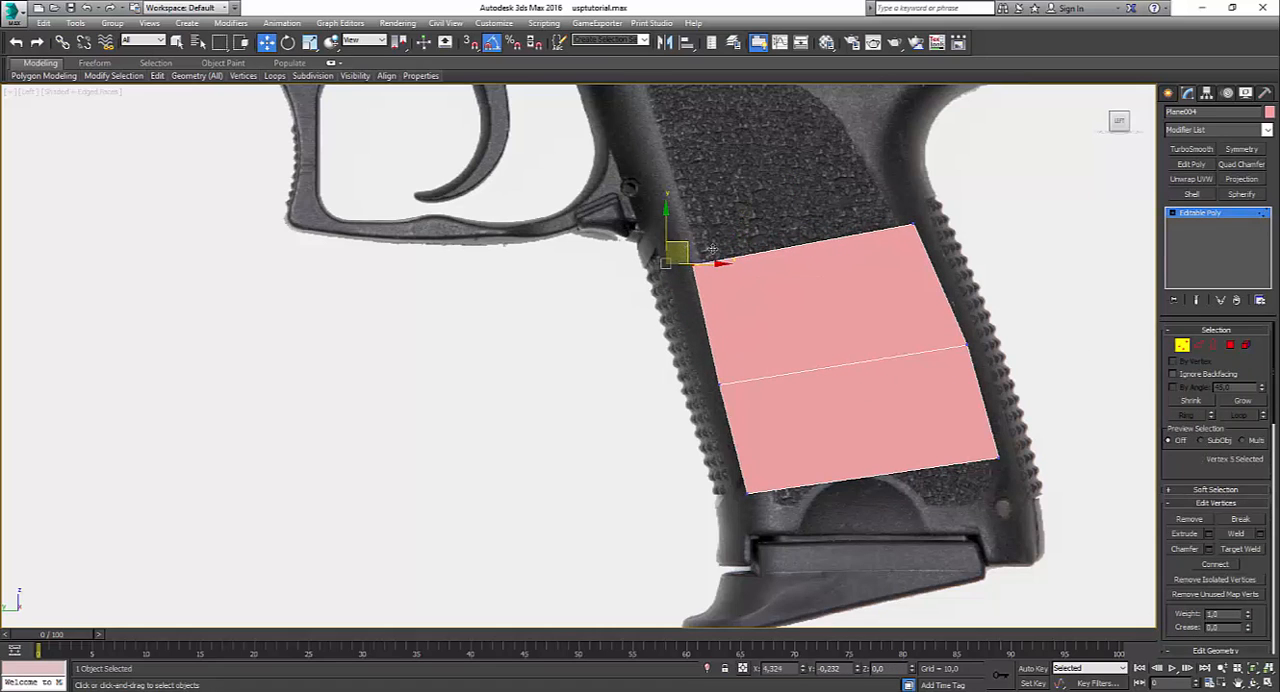
pyautogui.moveTo(712, 249); pyautogui.dragTo(701, 259)
pyautogui.click(756, 187)
pyautogui.moveTo(756, 187); pyautogui.dragTo(790, 341, button='middle')
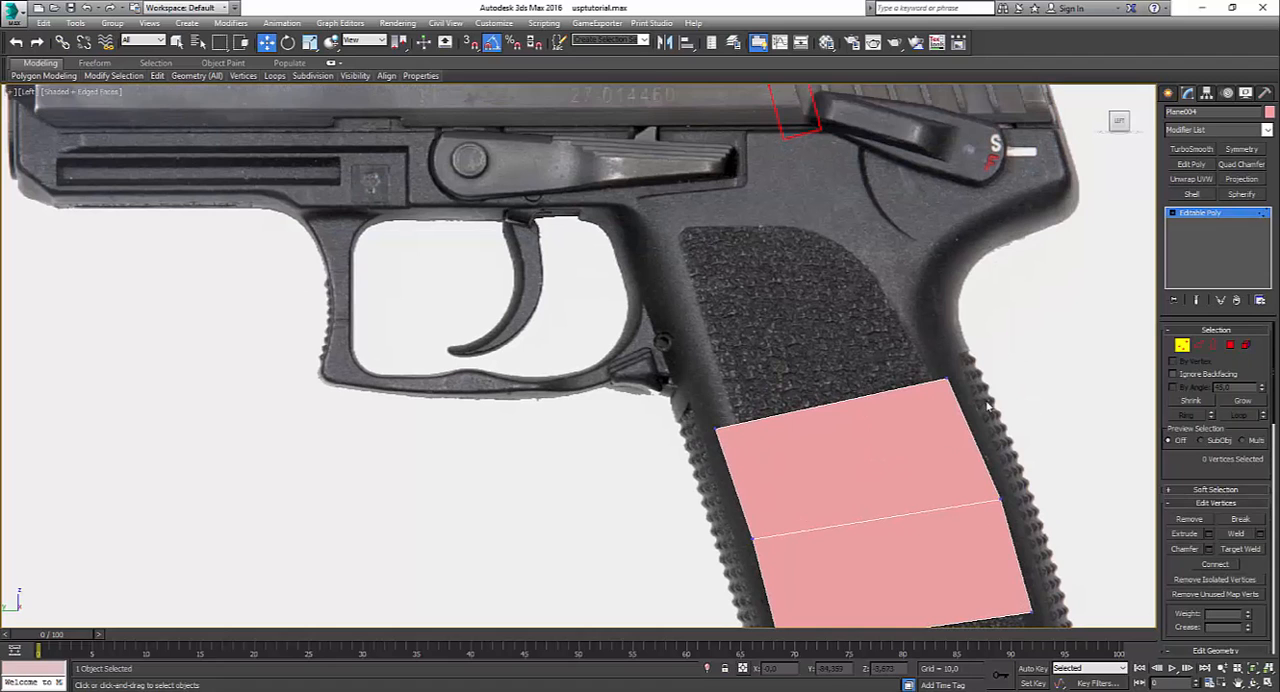
pyautogui.click(1199, 346)
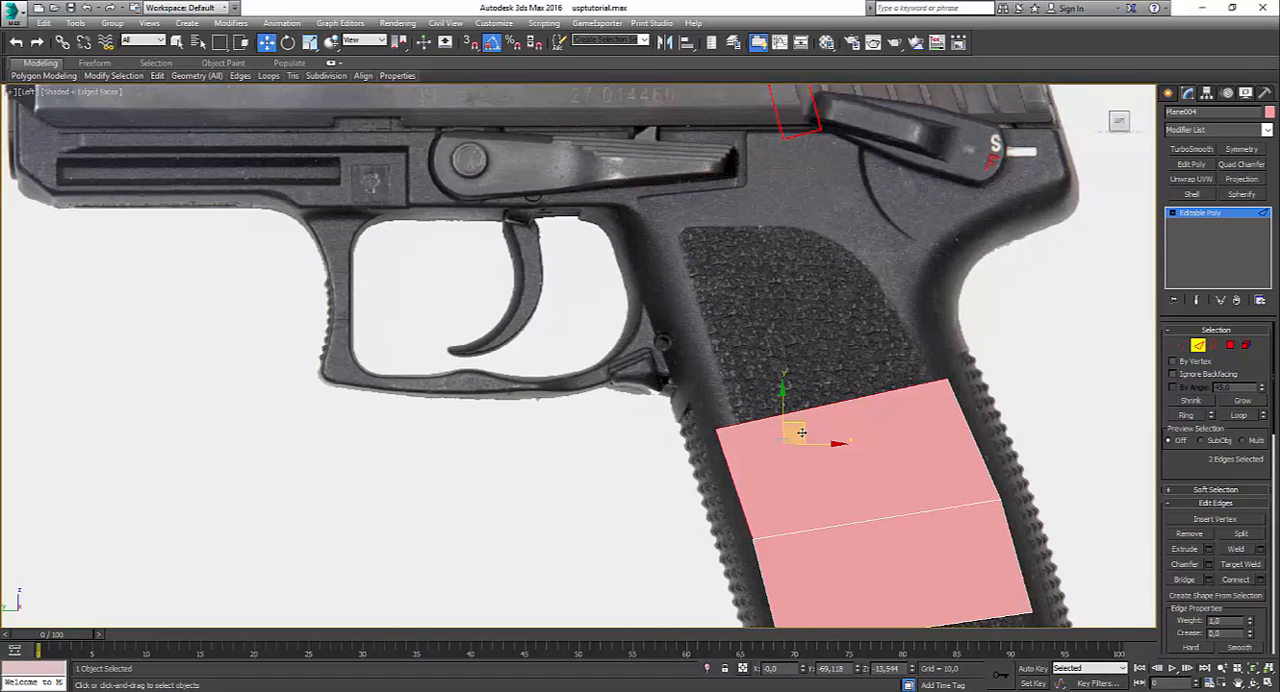
pyautogui.keyDown('shift'); pyautogui.moveTo(804, 432); pyautogui.dragTo(785, 323); pyautogui.keyUp('shift')
pyautogui.keyDown('alt'); pyautogui.moveTo(785, 323); pyautogui.dragTo(898, 480, button='middle'); pyautogui.keyUp('alt')
pyautogui.hotkey('ctrl', 'z')
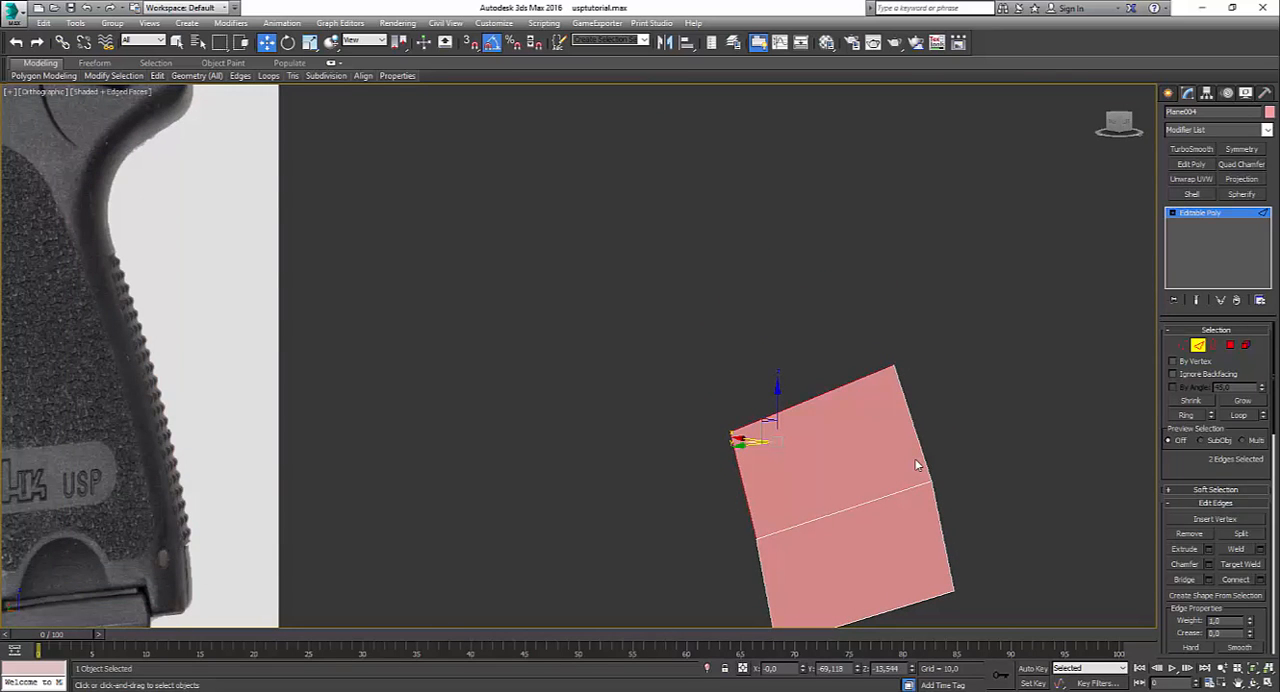
pyautogui.hotkey('alt', 'w')
pyautogui.hotkey('ctrl', 'z')
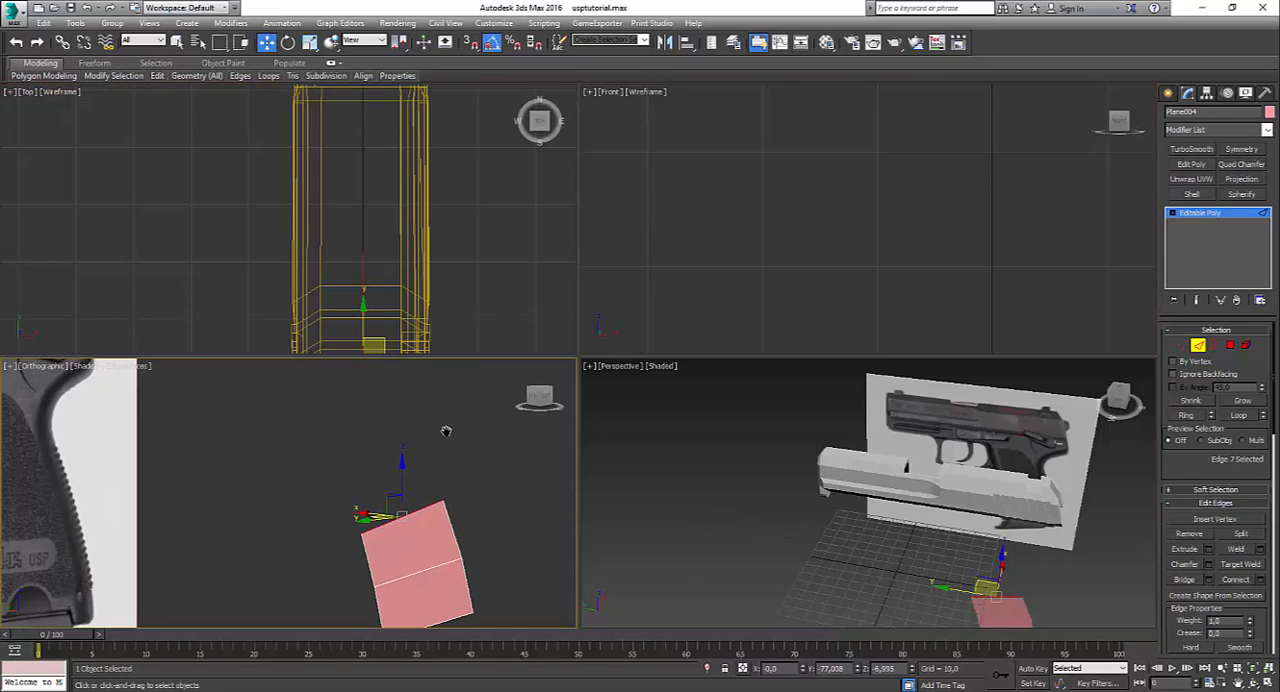
pyautogui.hotkey('alt', 'w')
# Step: Return to the left view and extend the grip plane's upper edge further up the textured panel as another polygon
pyautogui.press('l')
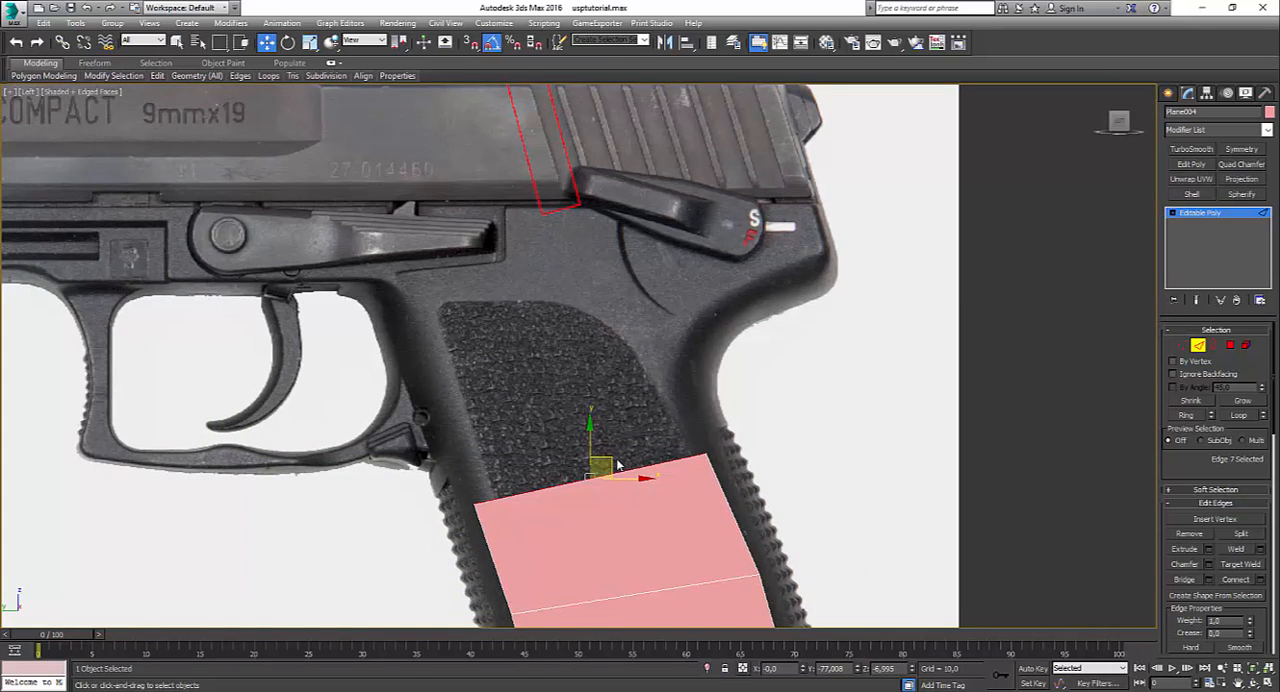
pyautogui.keyDown('shift'); pyautogui.moveTo(618, 465); pyautogui.dragTo(586, 377); pyautogui.keyUp('shift')
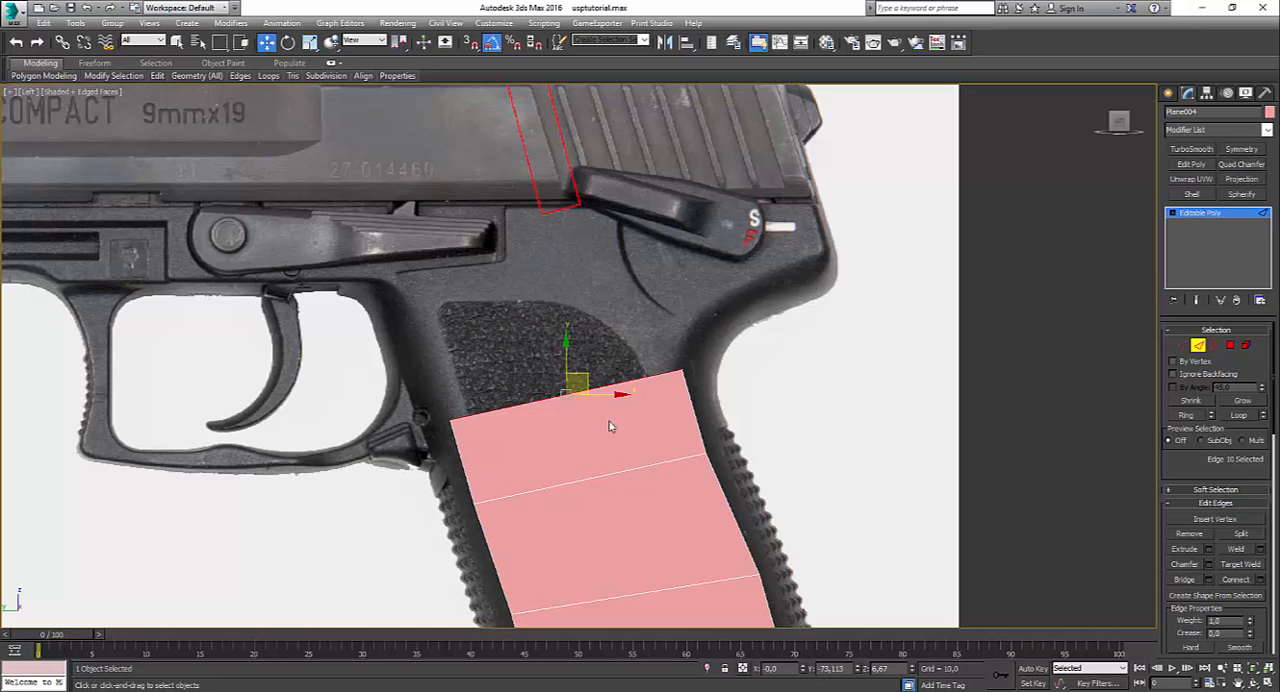
# Step: Delete the two upper polygons of the grip plane, keeping only the lowest one
pyautogui.click(1230, 345)
pyautogui.click(590, 430)
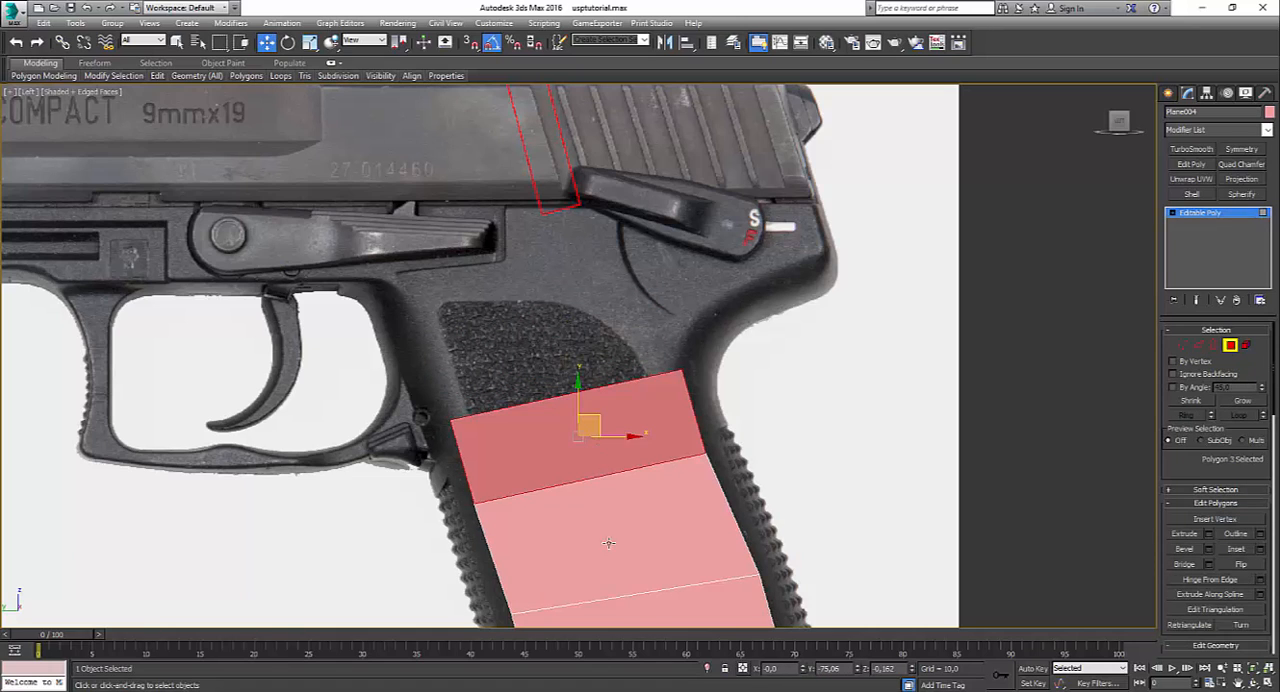
pyautogui.keyDown('ctrl'); pyautogui.click(616, 557); pyautogui.keyUp('ctrl')
pyautogui.hotkey('ctrl', 'z')
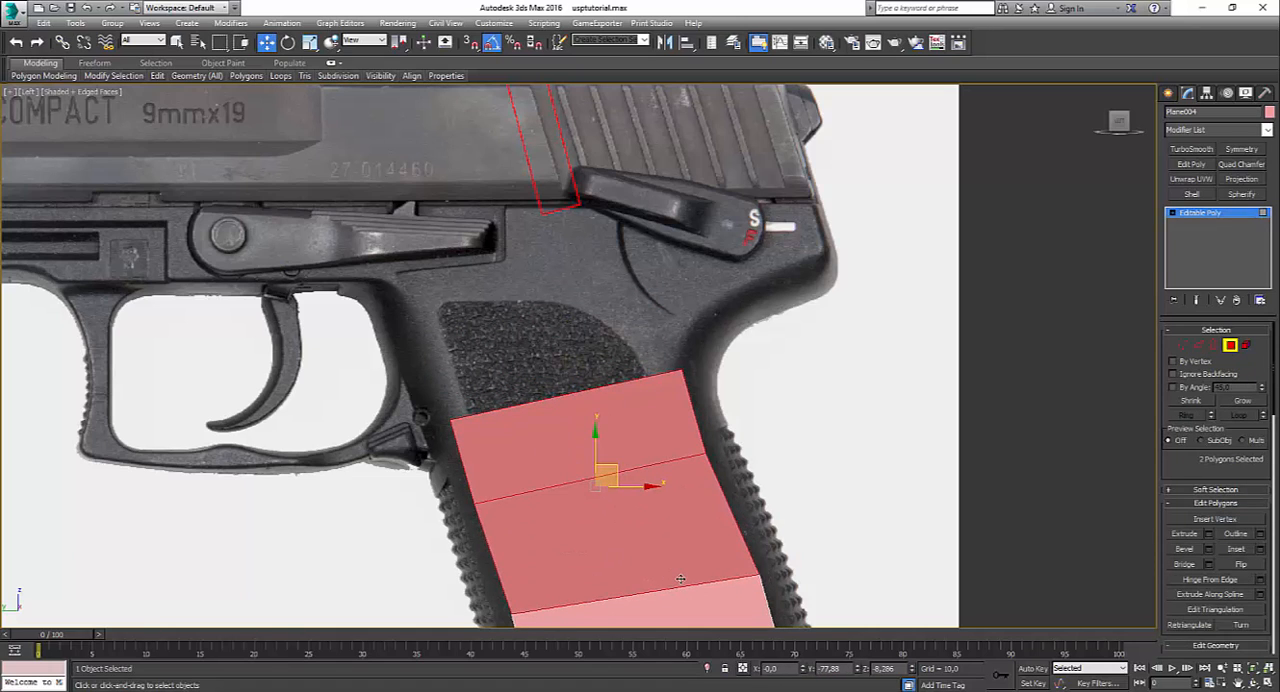
pyautogui.press('Delete')
# Step: Adjust the remaining polygon's upper rear vertex and both front vertices slightly inward to follow the sides of the grip's textured panel
pyautogui.moveTo(968, 484); pyautogui.dragTo(1118, 264, button='middle')
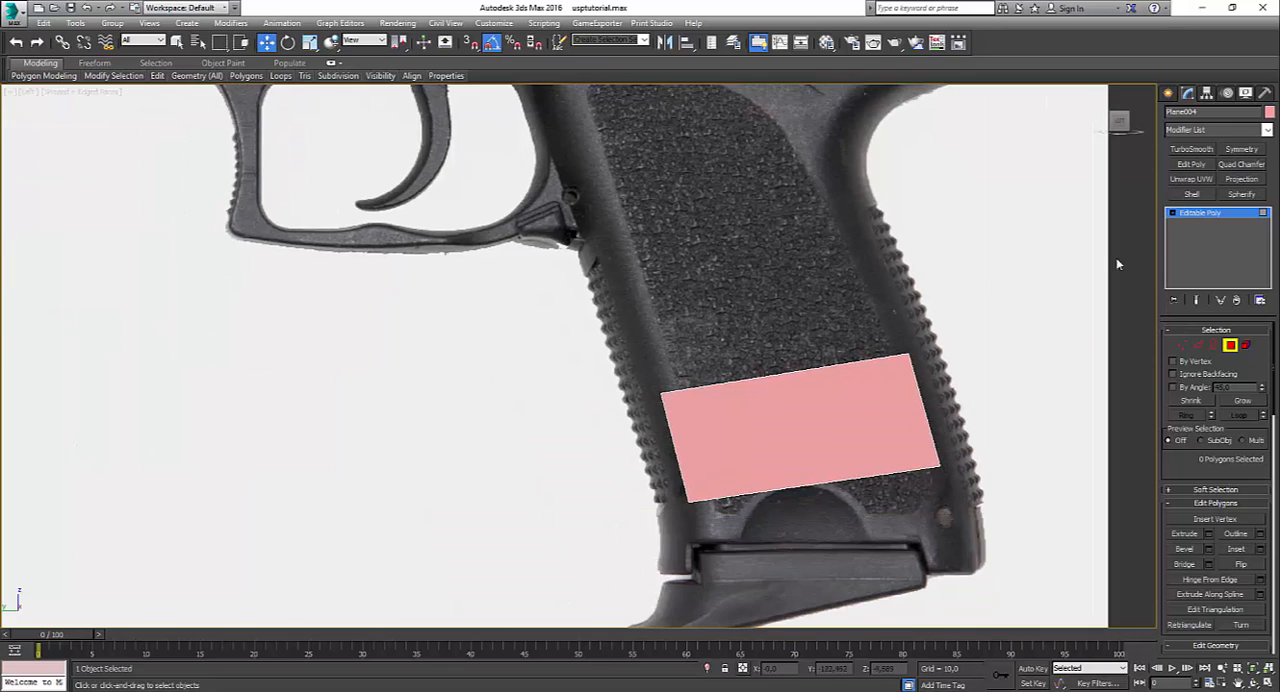
pyautogui.click(1178, 345)
pyautogui.click(909, 352)
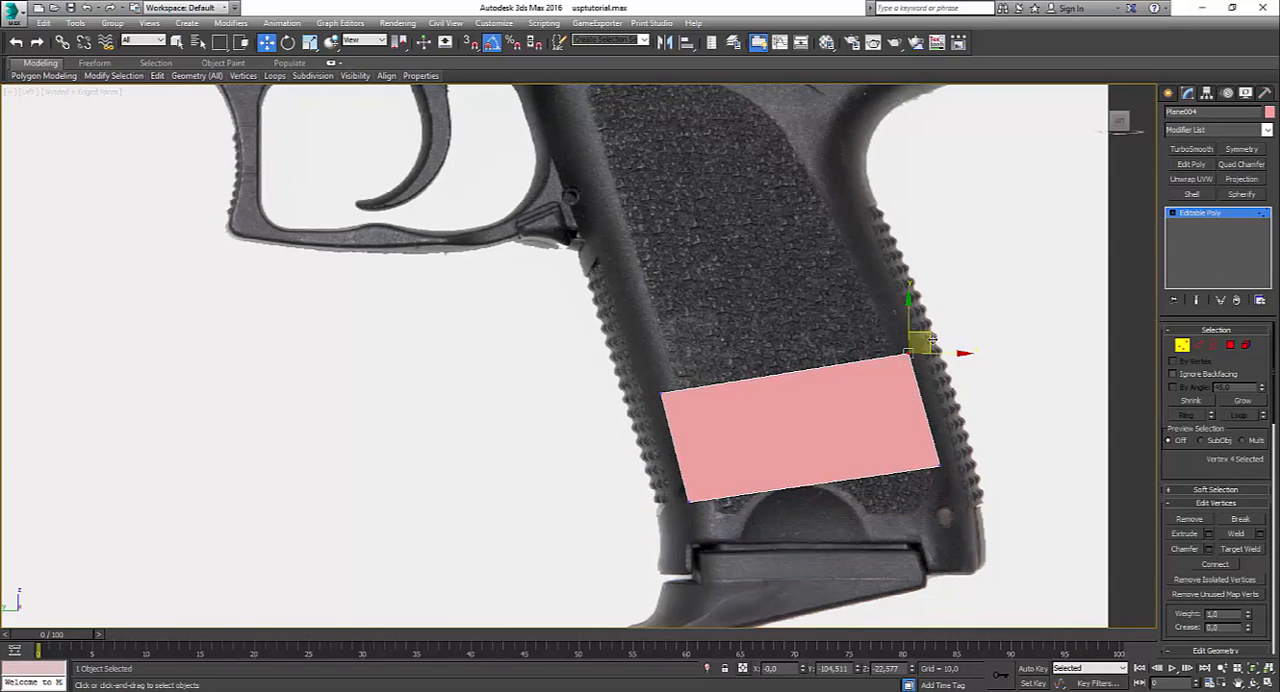
pyautogui.moveTo(932, 340); pyautogui.dragTo(922, 337)
pyautogui.click(634, 452)
pyautogui.click(688, 501)
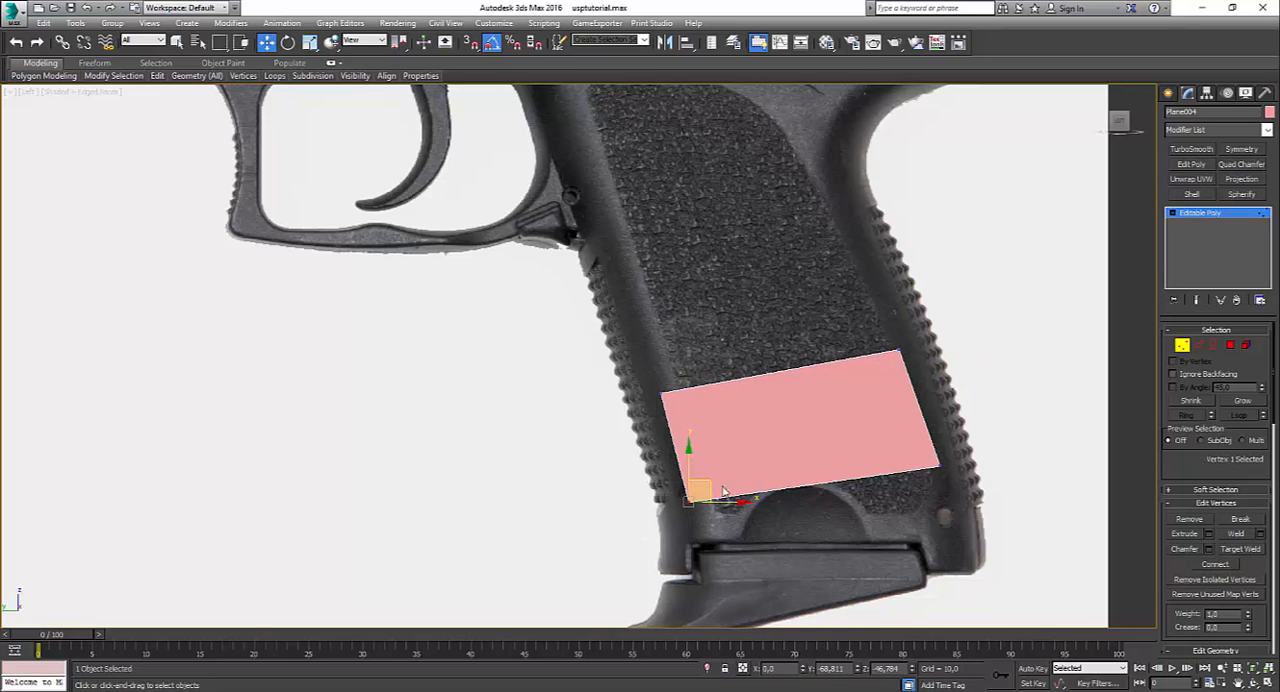
pyautogui.moveTo(690, 440); pyautogui.dragTo(691, 362)
pyautogui.moveTo(756, 573); pyautogui.dragTo(757, 574)
pyautogui.moveTo(711, 489)
pyautogui.mouseDown()
pyautogui.moveTo(734, 471)
pyautogui.moveTo(718, 479)
pyautogui.mouseUp()
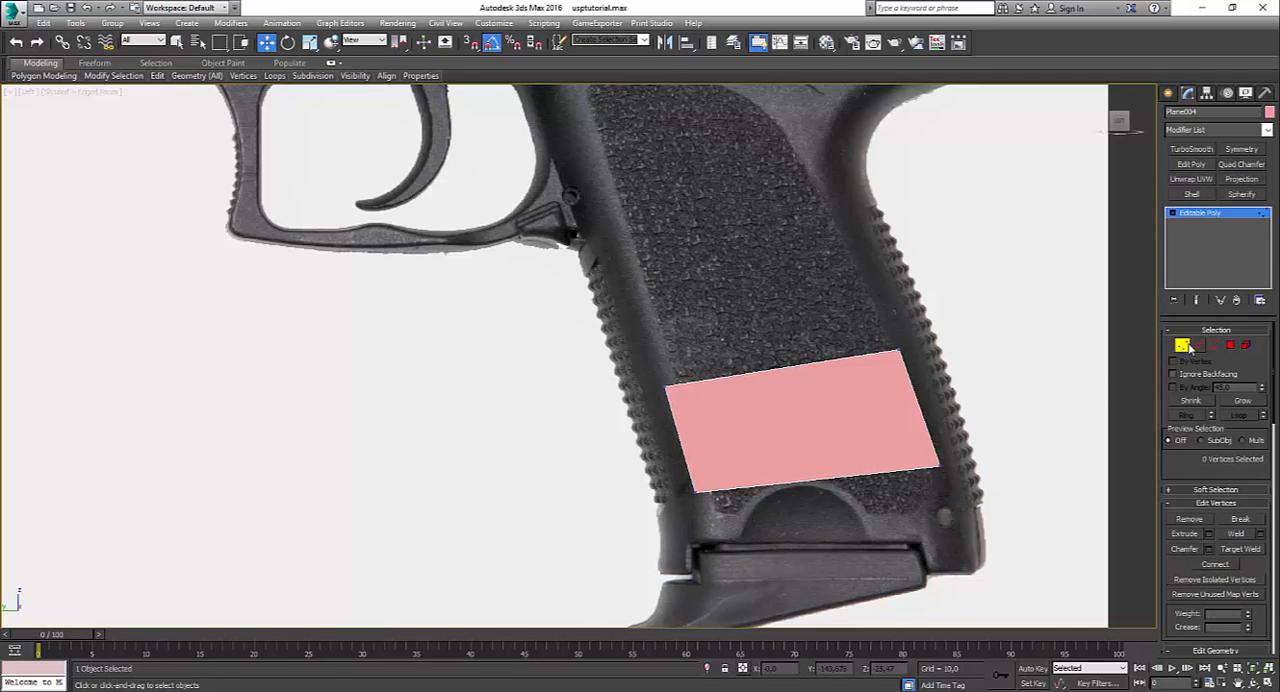
# Step: Extend the polygon's rear and front edges outward as new polygons reaching the grip's ribbed outer edges
pyautogui.click(1198, 345)
pyautogui.click(910, 402)
pyautogui.keyDown('shift'); pyautogui.moveTo(932, 388); pyautogui.dragTo(980, 381); pyautogui.keyUp('shift')
pyautogui.click(672, 440)
pyautogui.keyDown('shift'); pyautogui.moveTo(690, 430); pyautogui.dragTo(666, 430); pyautogui.keyUp('shift')
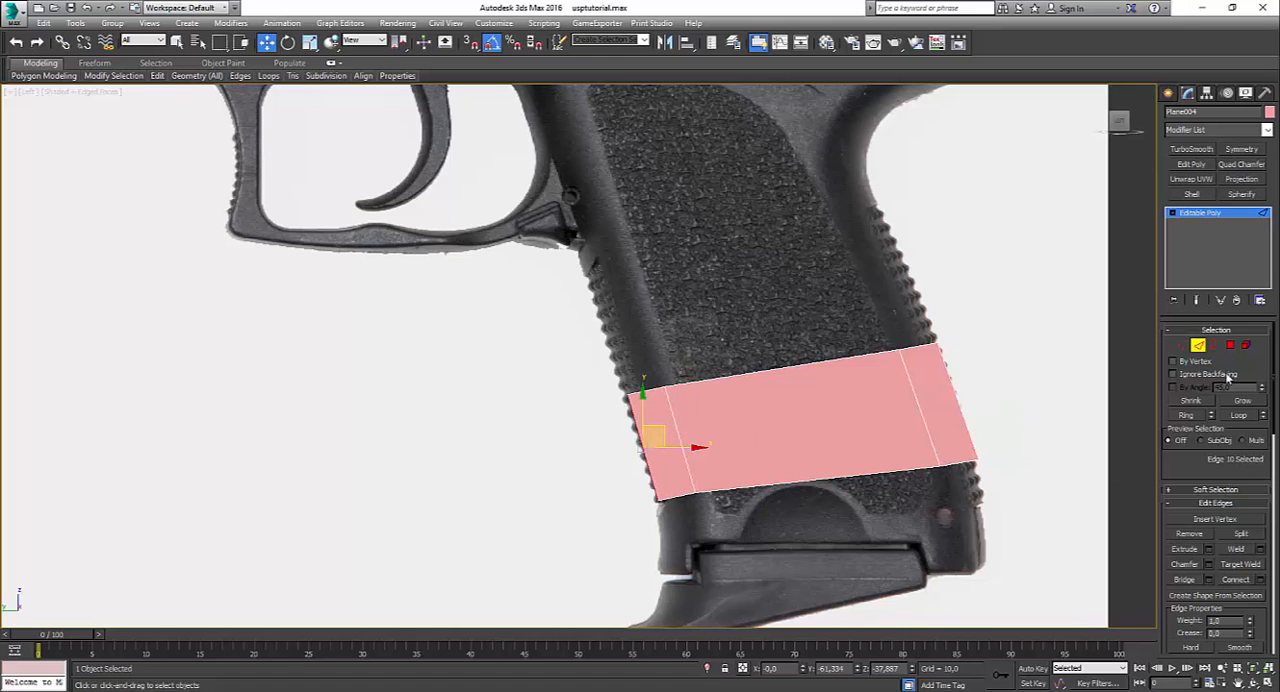
# Step: In the top view, move the whole three-polygon grip element sideways by -9.937 on X, near the slide's side wall
pyautogui.hotkey('alt', 'w')
pyautogui.middleClick(407, 232)
pyautogui.hotkey('alt', 'w')
pyautogui.scroll(-3, 500, 260)
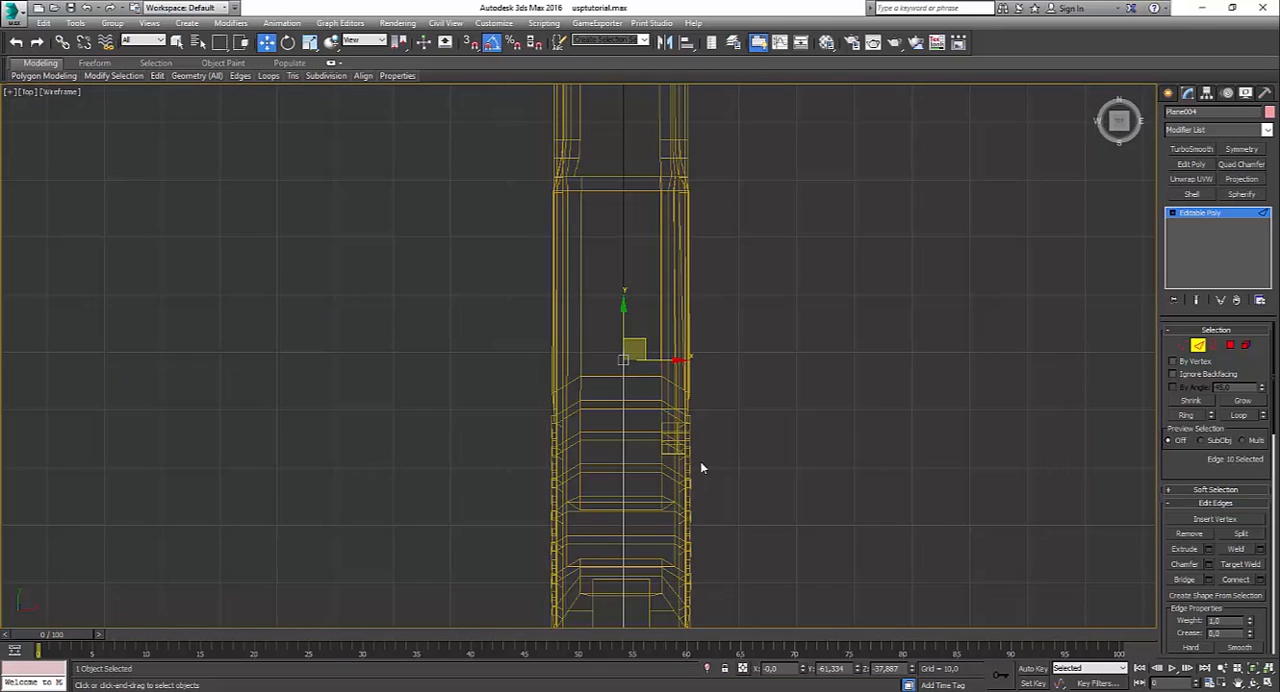
pyautogui.moveTo(700, 461); pyautogui.dragTo(748, 321, button='middle')
pyautogui.click(1245, 345)
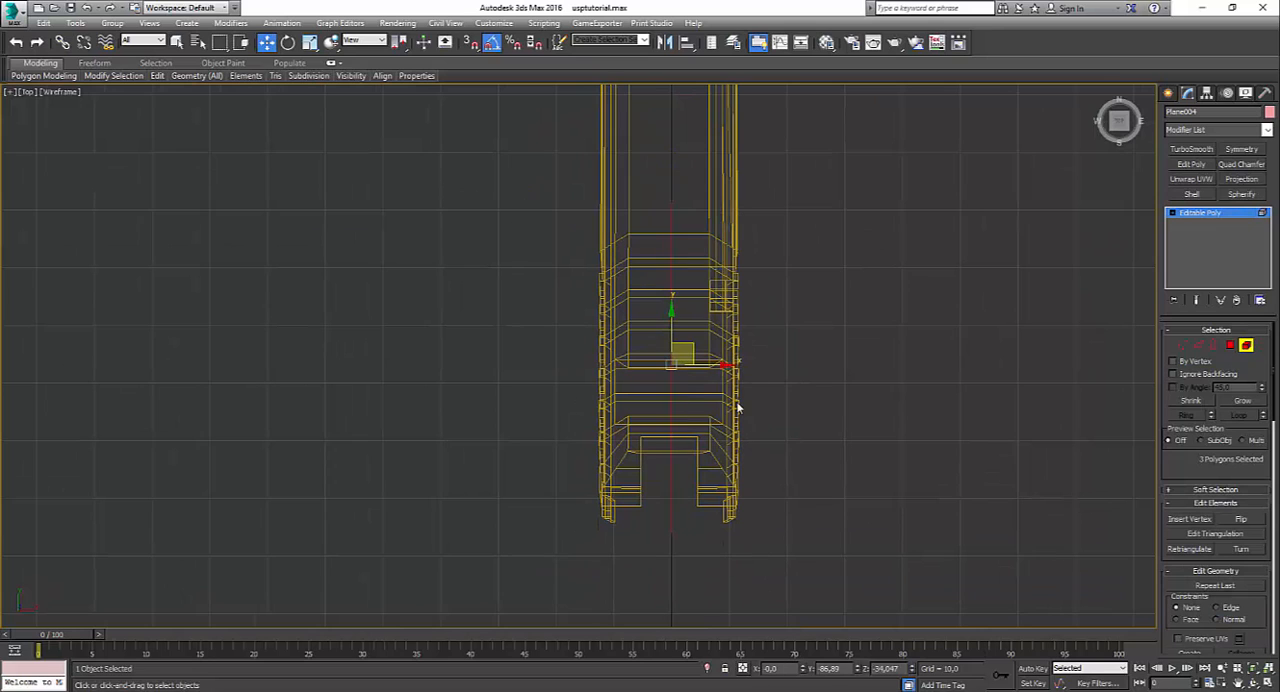
pyautogui.moveTo(712, 368); pyautogui.dragTo(655, 385)
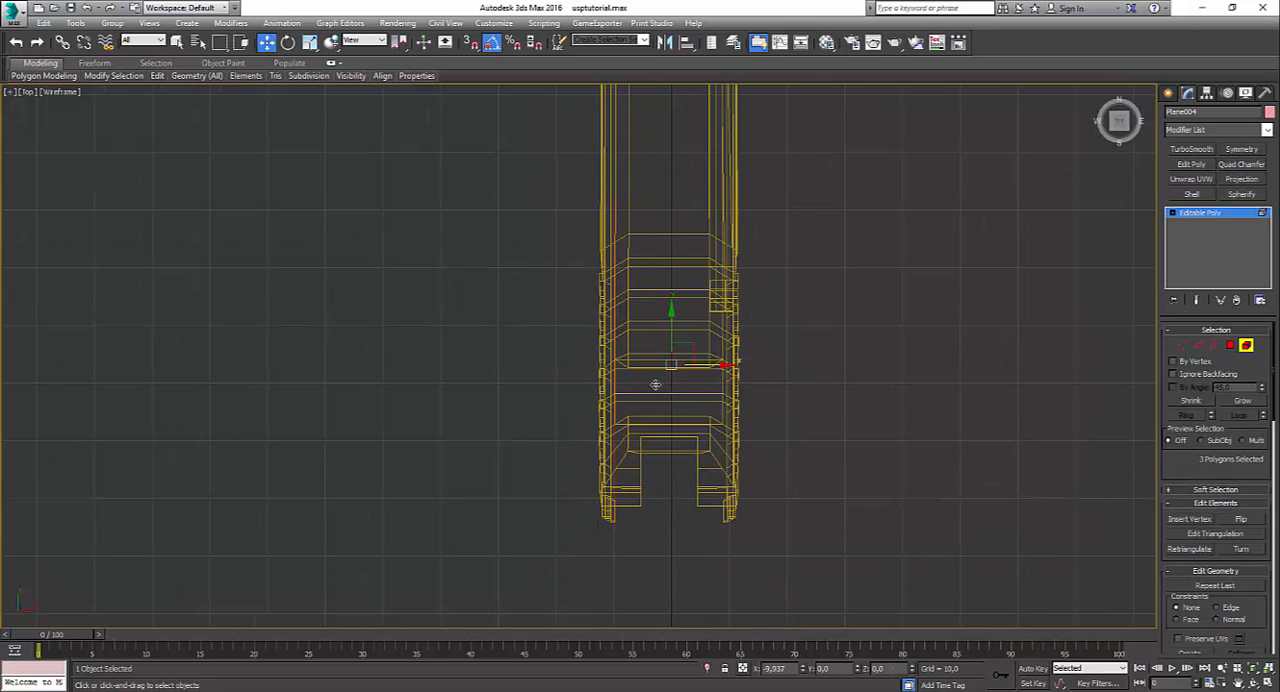
# Step: Try raising the grip element up to the slide in the perspective view to compare their sideways positions
pyautogui.hotkey('alt', 'w')
pyautogui.middleClick(848, 513)
pyautogui.hotkey('alt', 'w')
pyautogui.keyDown('alt'); pyautogui.moveTo(846, 514); pyautogui.dragTo(805, 466, button='middle'); pyautogui.keyUp('alt')
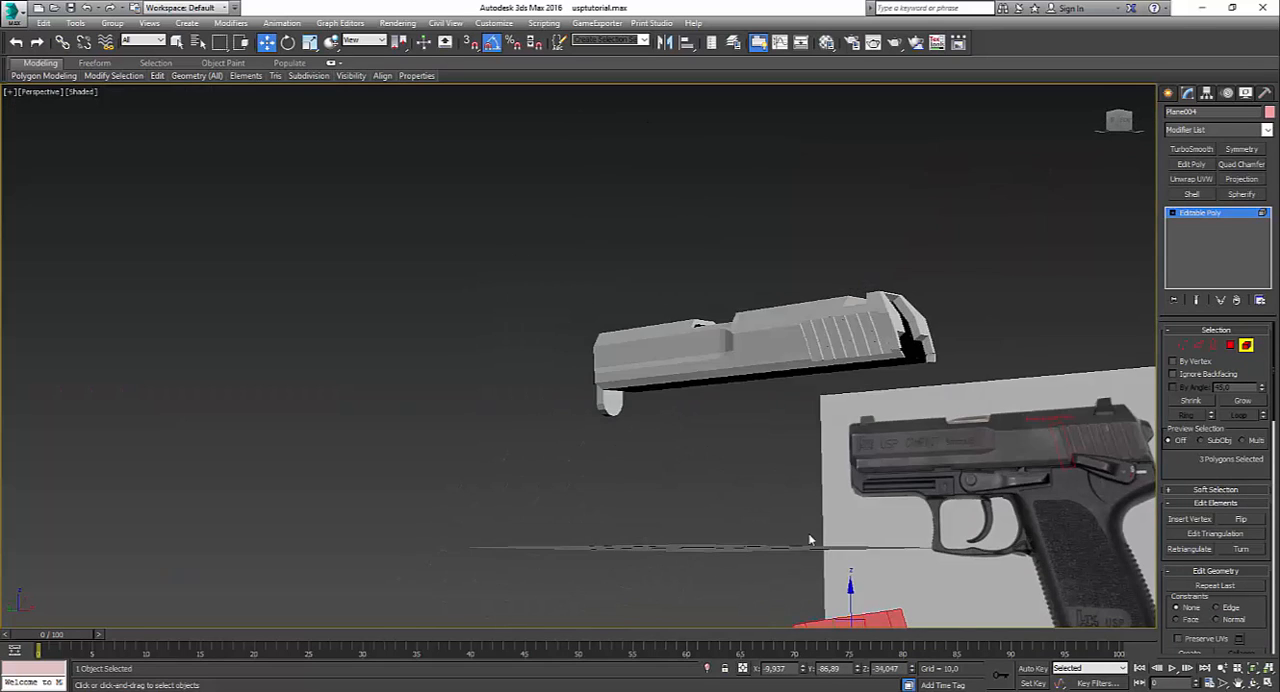
pyautogui.moveTo(809, 537); pyautogui.dragTo(806, 440, button='middle')
pyautogui.moveTo(838, 490); pyautogui.dragTo(817, 241)
pyautogui.keyDown('alt'); pyautogui.moveTo(817, 241); pyautogui.dragTo(811, 290, button='middle'); pyautogui.keyUp('alt')
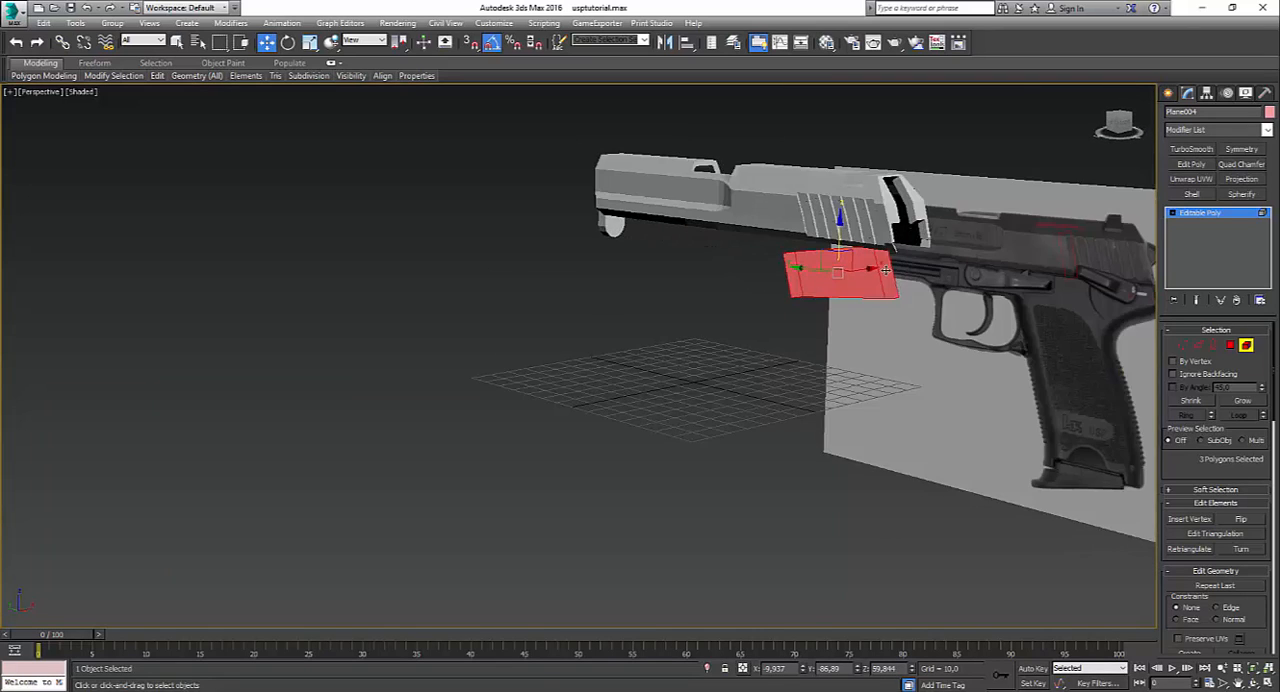
pyautogui.moveTo(885, 270); pyautogui.dragTo(880, 540)
# Step: Select the grip element's outer front and rear edges and move them sideways in the top view to the pistol's centre line
pyautogui.hotkey('alt', 'w')
pyautogui.rightClick(464, 261)
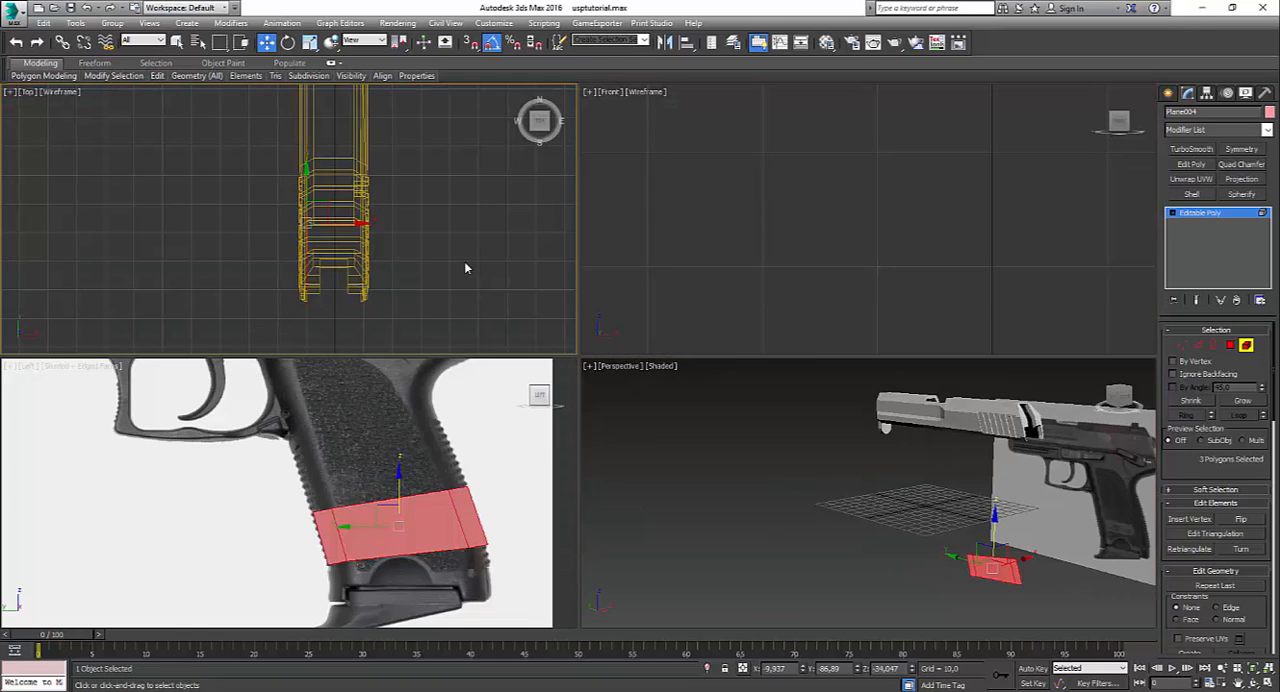
pyautogui.rightClick(473, 455)
pyautogui.hotkey('alt', 'w')
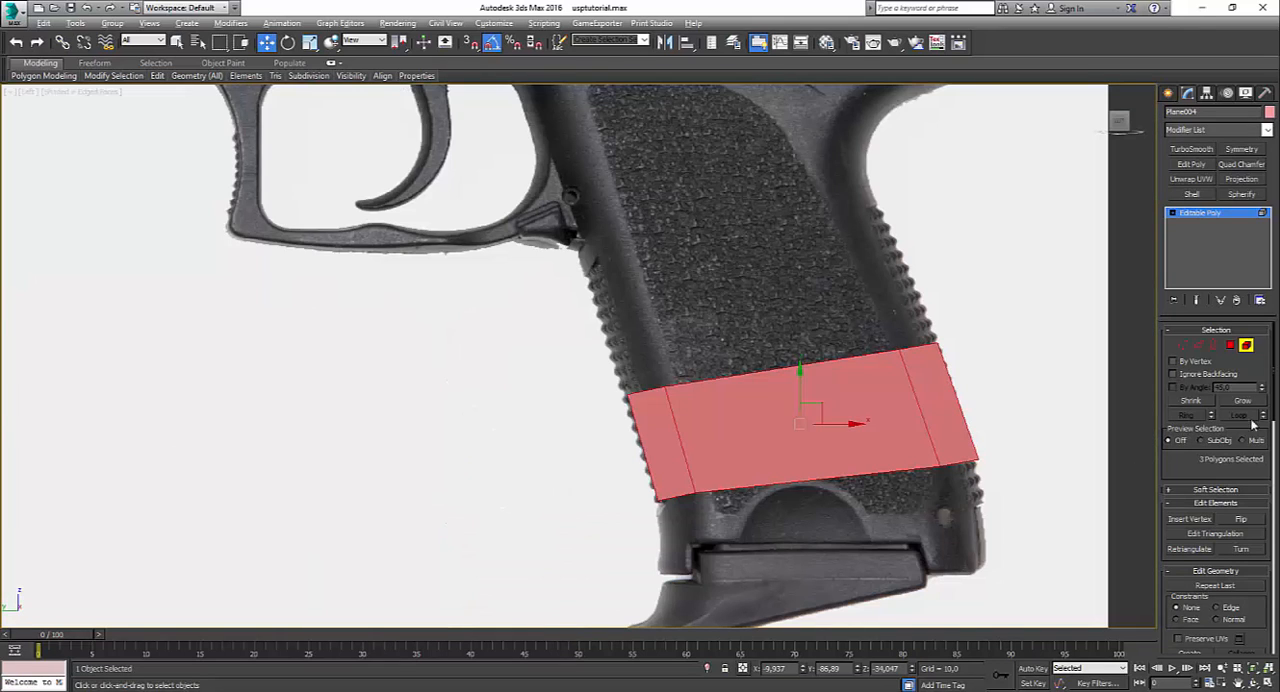
pyautogui.click(1230, 345)
pyautogui.click(1194, 346)
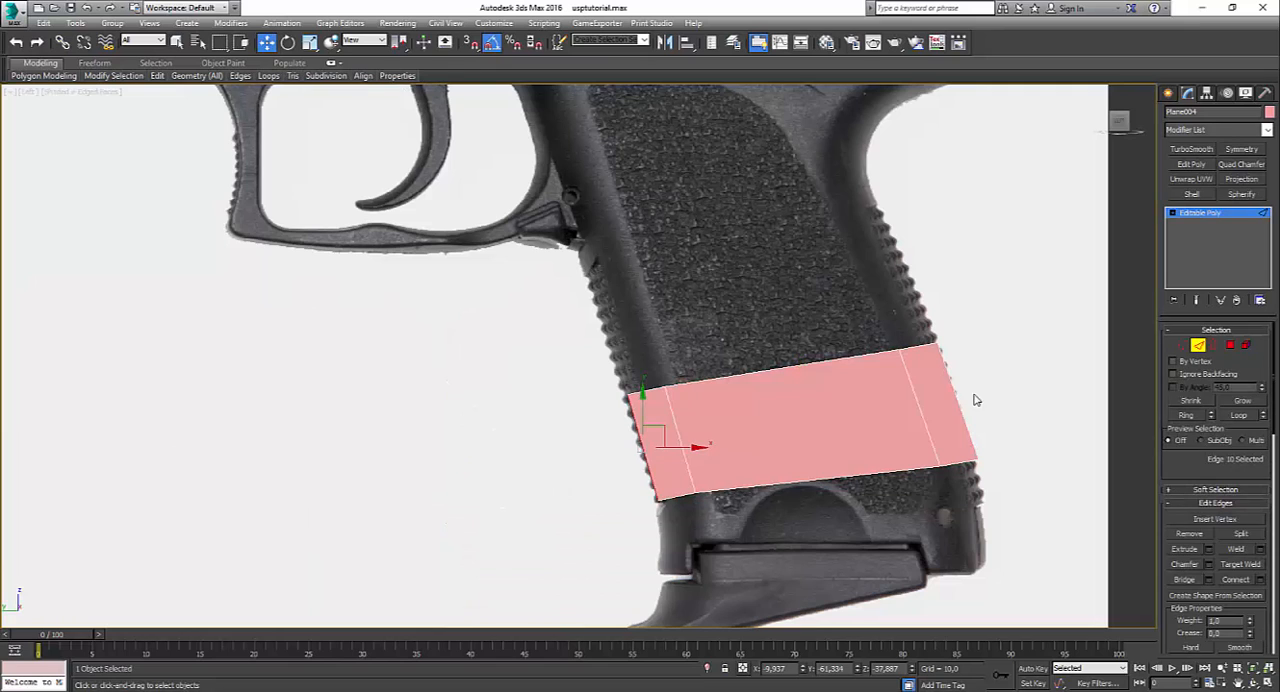
pyautogui.keyDown('ctrl'); pyautogui.moveTo(988, 353); pyautogui.dragTo(950, 396); pyautogui.keyUp('ctrl')
pyautogui.hotkey('alt', 'w')
pyautogui.rightClick(494, 271)
pyautogui.hotkey('alt', 'w')
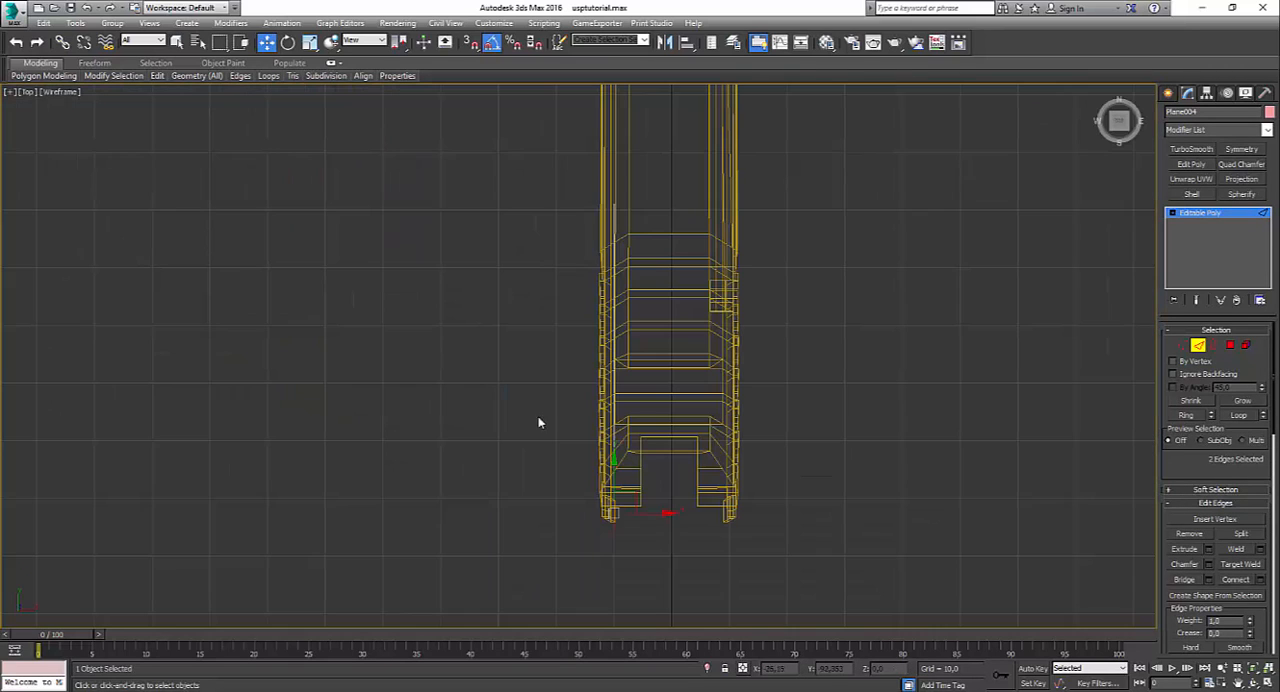
pyautogui.click(666, 520)
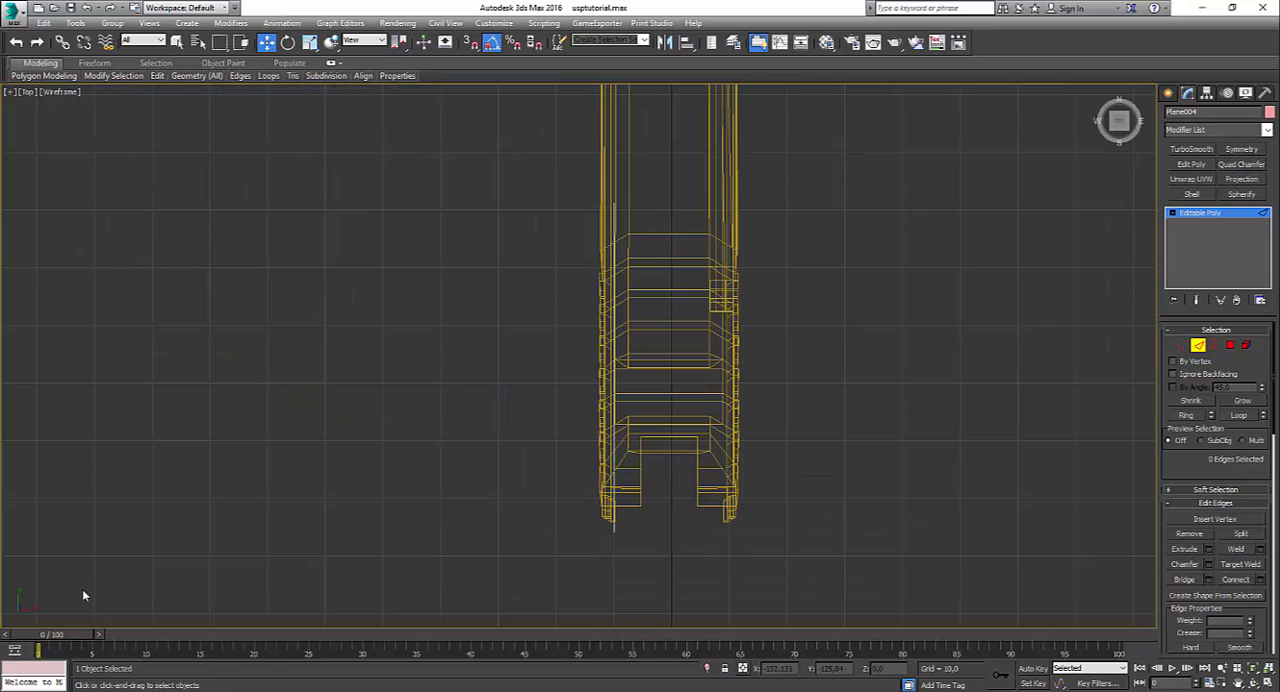
pyautogui.hotkey('ctrl', 'z')
pyautogui.keyDown('shift'); pyautogui.moveTo(663, 511); pyautogui.dragTo(721, 542); pyautogui.keyUp('shift')
# Step: Inspect the angled grip element in the perspective view and hide the grid there
pyautogui.hotkey('alt', 'w')
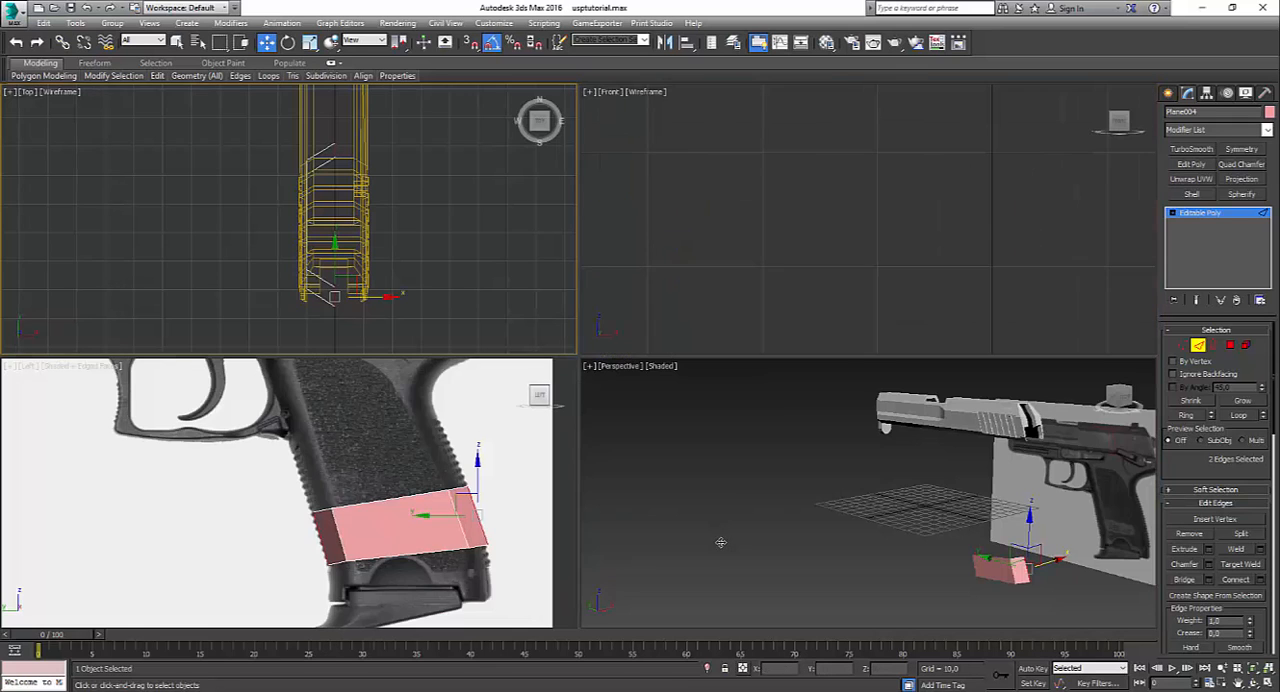
pyautogui.rightClick(741, 547)
pyautogui.hotkey('alt', 'w')
pyautogui.keyDown('alt'); pyautogui.moveTo(809, 473); pyautogui.dragTo(857, 491, button='middle'); pyautogui.keyUp('alt')
pyautogui.press('g')
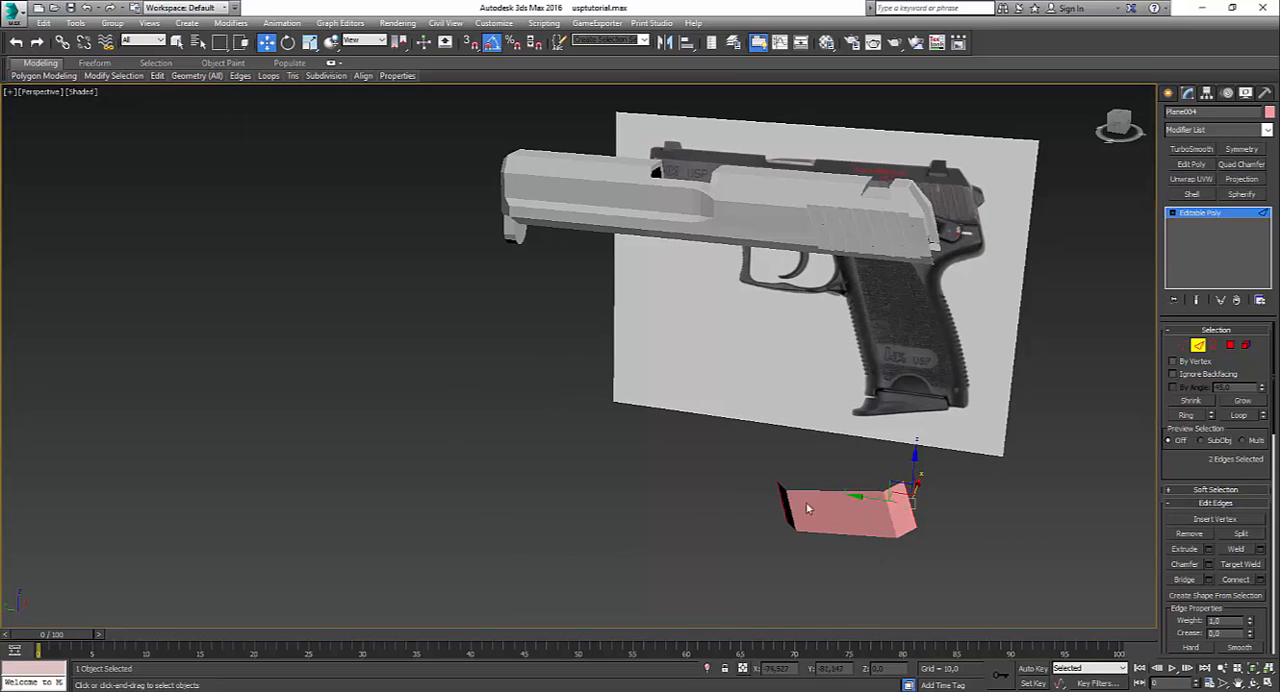
# Step: In the left view, extend the grip's upper rear edge upward along the backstrap as a new polygon
pyautogui.moveTo(988, 508)
pyautogui.keyDown('alt'); pyautogui.mouseDown(button='middle')
pyautogui.moveTo(871, 494)
pyautogui.moveTo(971, 503)
pyautogui.mouseUp(button='middle'); pyautogui.keyUp('alt')
pyautogui.hotkey('alt', 'w')
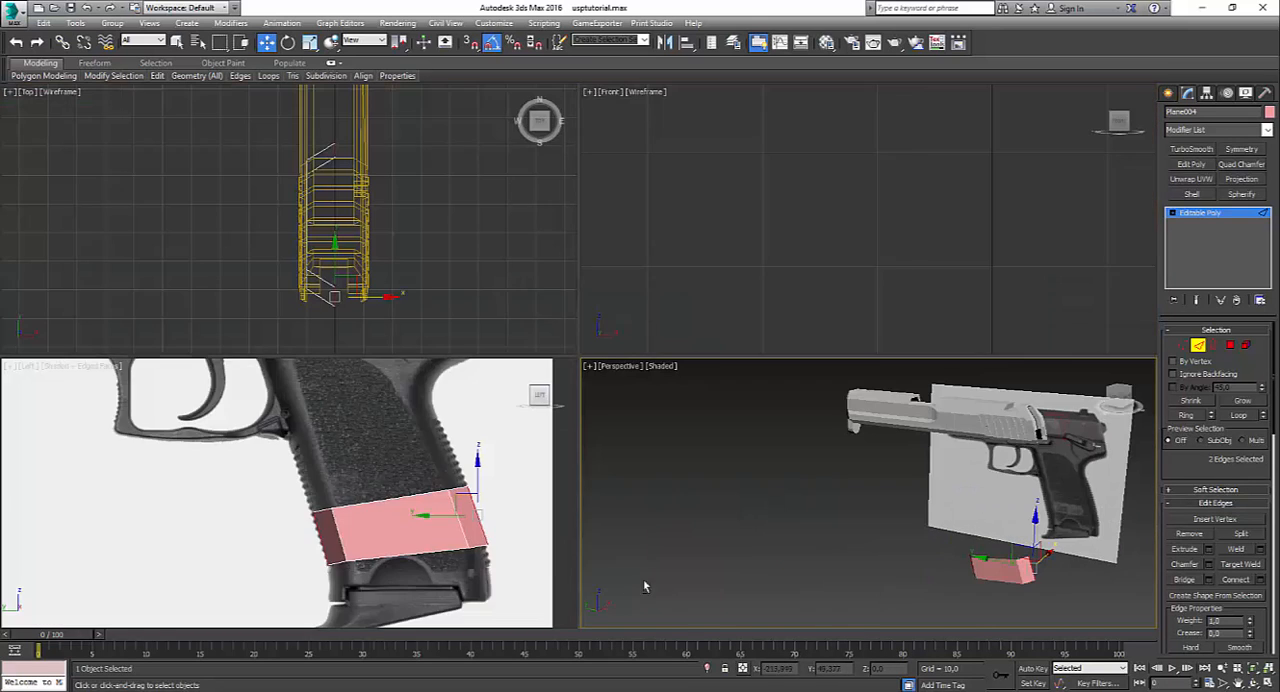
pyautogui.hotkey('alt', 'w')
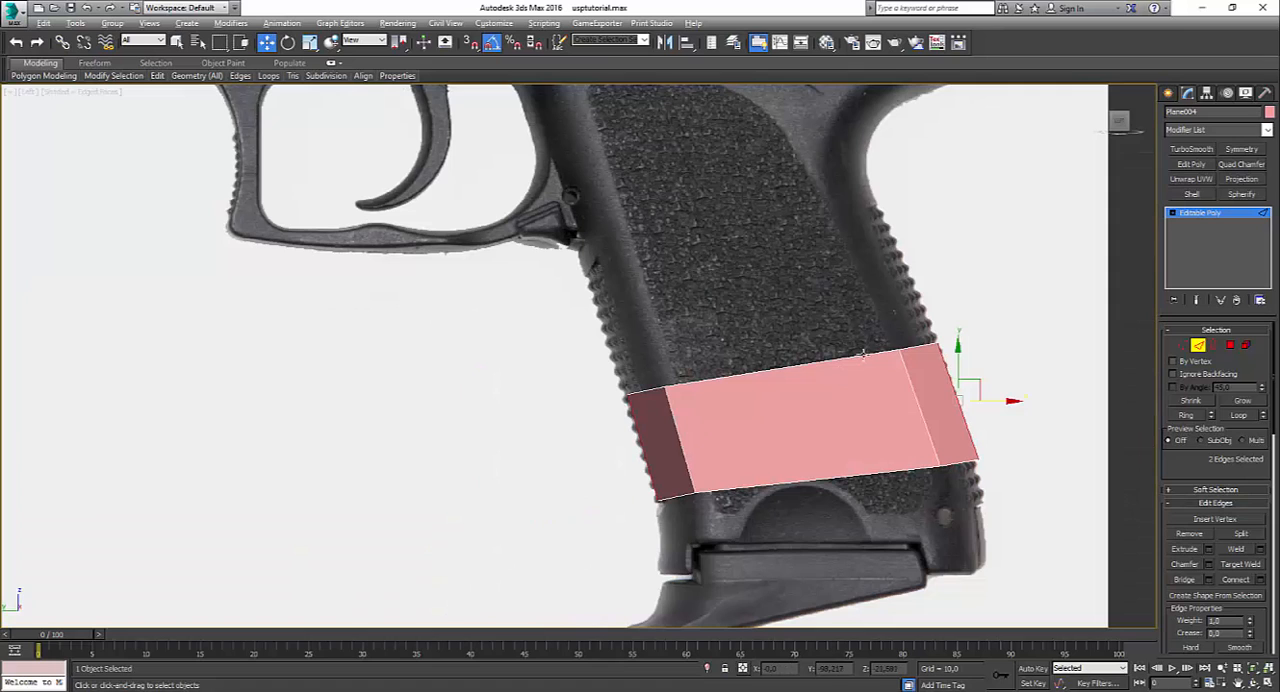
pyautogui.click(913, 346)
pyautogui.moveTo(938, 284); pyautogui.dragTo(945, 461, button='middle')
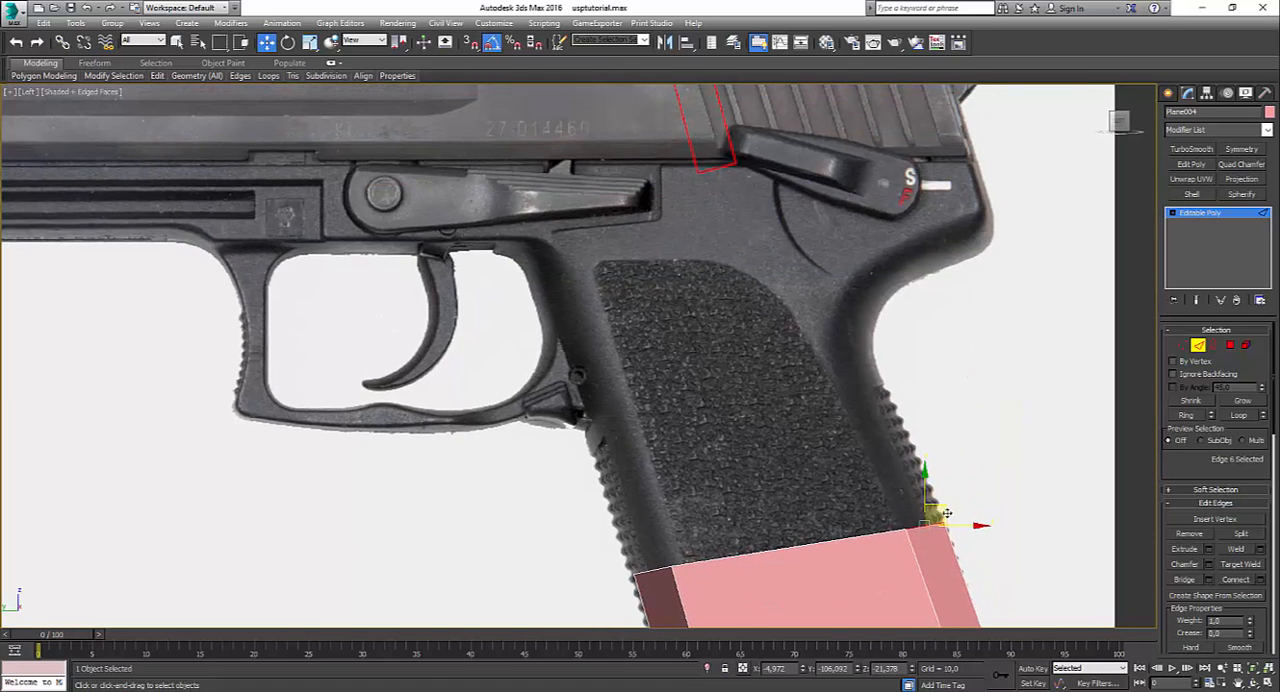
pyautogui.keyDown('shift'); pyautogui.moveTo(946, 509); pyautogui.dragTo(901, 408); pyautogui.keyUp('shift')
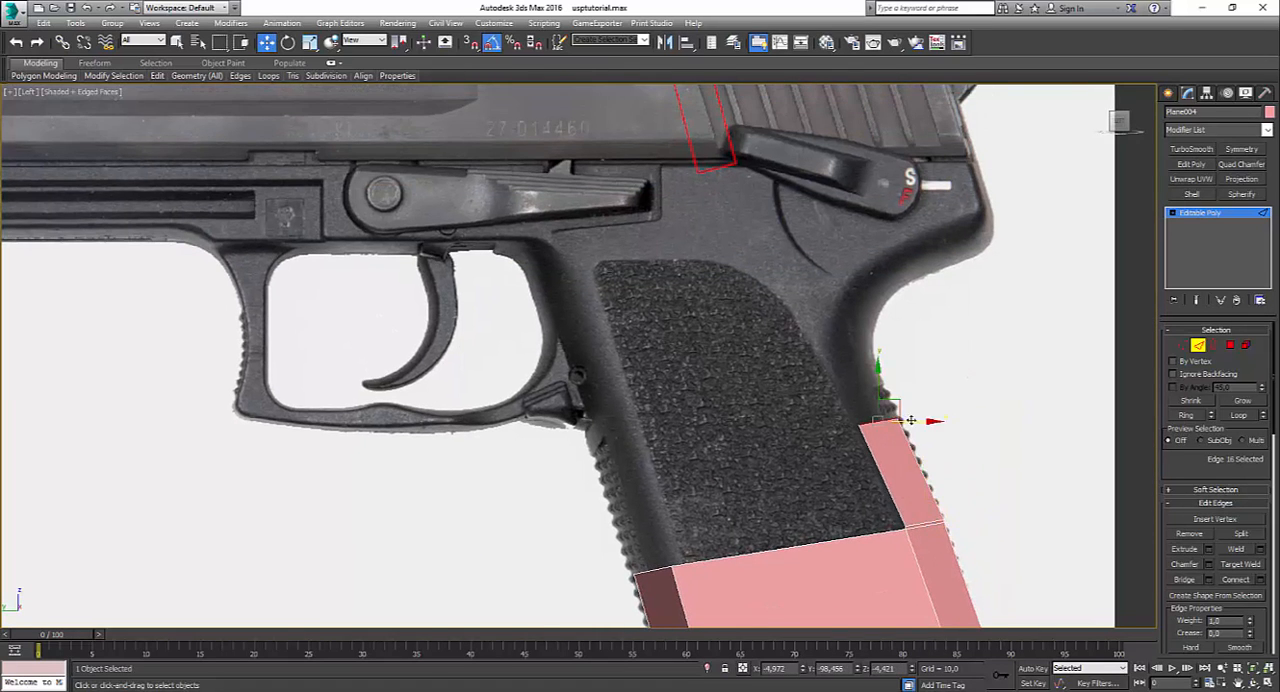
# Step: Extend the backstrap strip's top edge with two more polygons, up to the inward bend and slightly past it
pyautogui.click(929, 520)
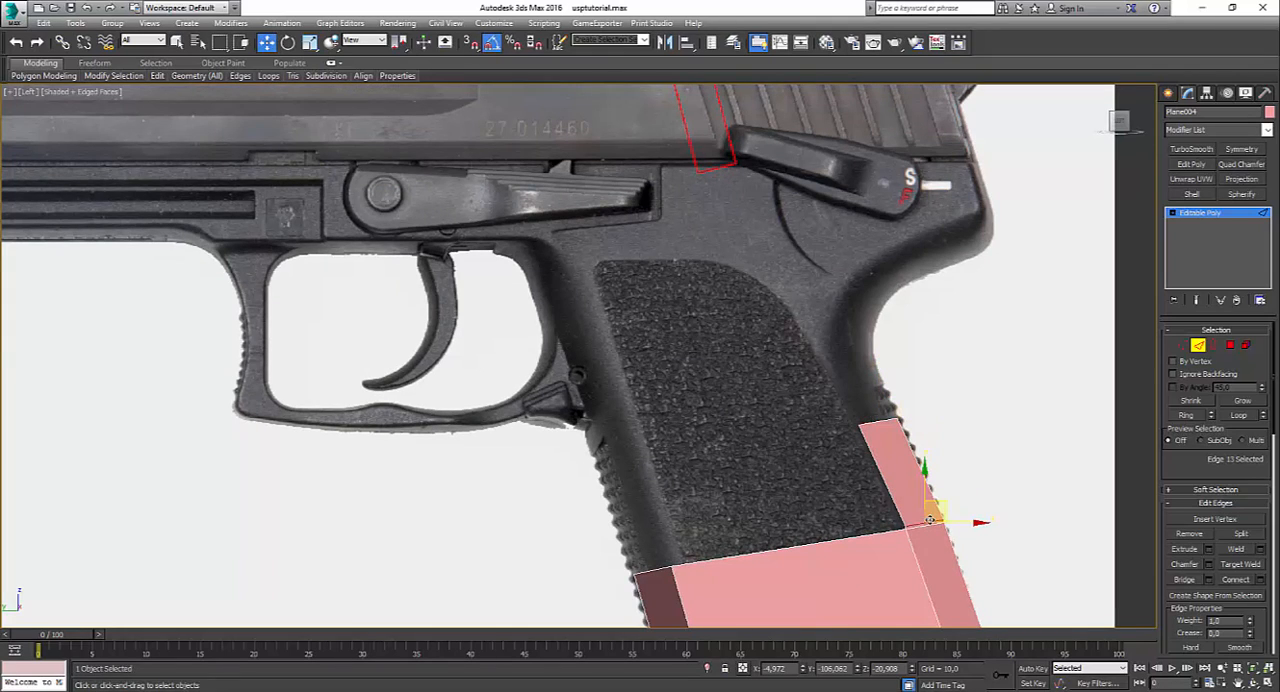
pyautogui.click(809, 441)
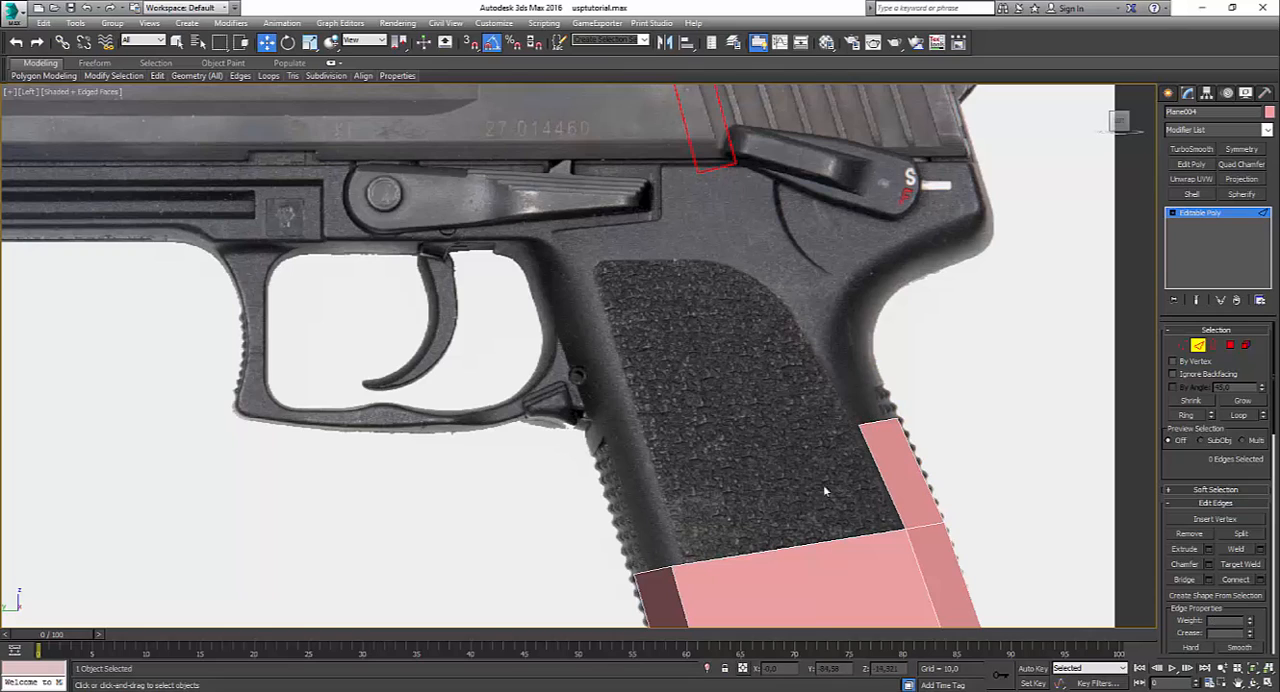
pyautogui.click(870, 421)
pyautogui.keyDown('shift'); pyautogui.moveTo(872, 420); pyautogui.dragTo(887, 290); pyautogui.keyUp('shift')
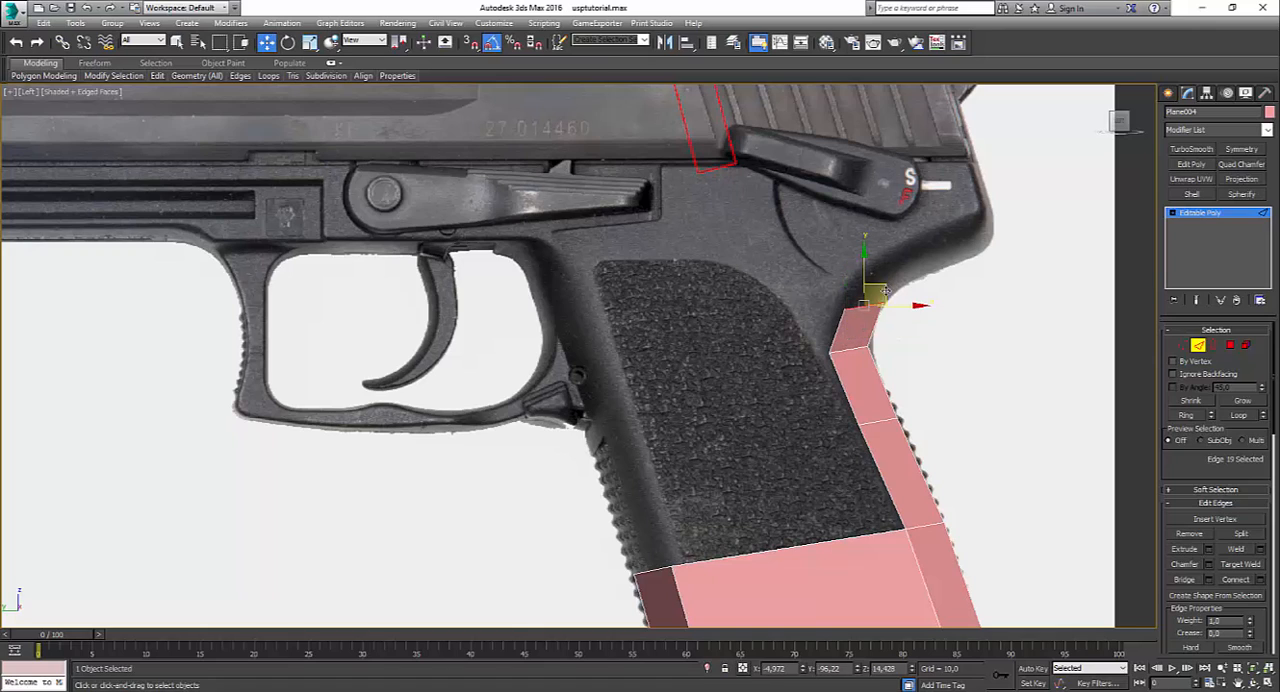
# Step: Move the vertices of the strip's topmost polygon to follow the backstrap's inward bend in the reference photo
pyautogui.click(1182, 345)
pyautogui.click(873, 344)
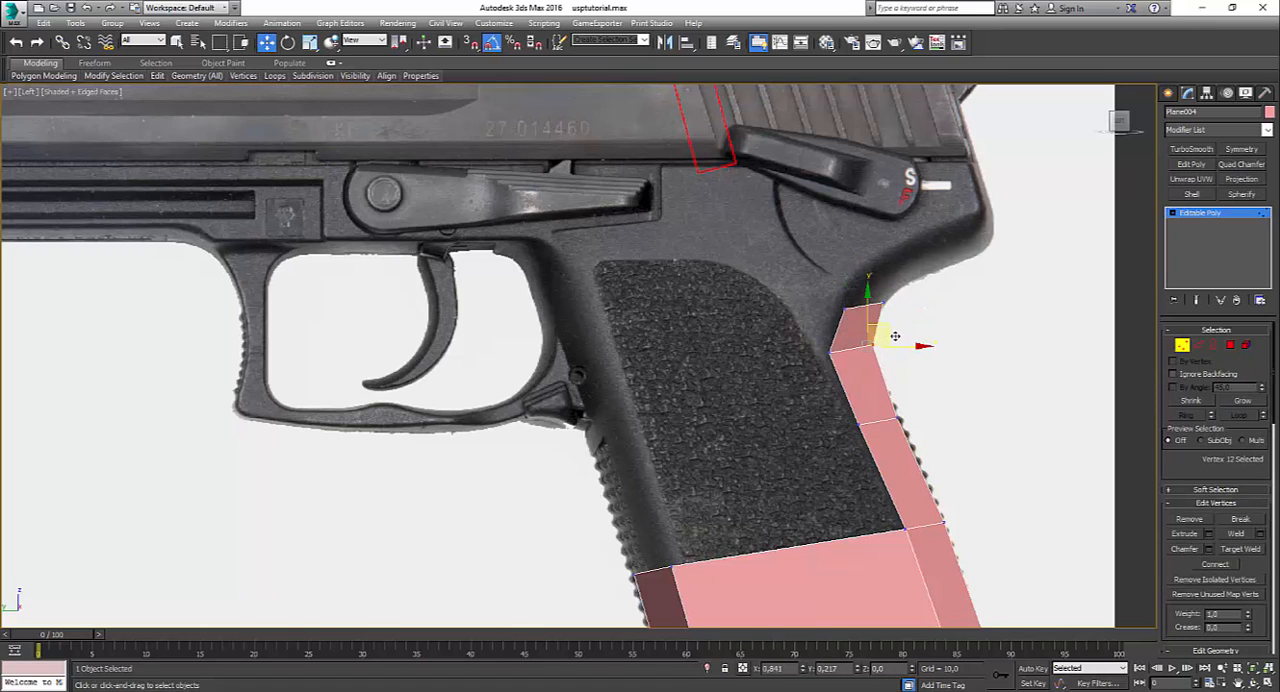
pyautogui.moveTo(852, 416); pyautogui.dragTo(879, 454)
pyautogui.click(828, 353)
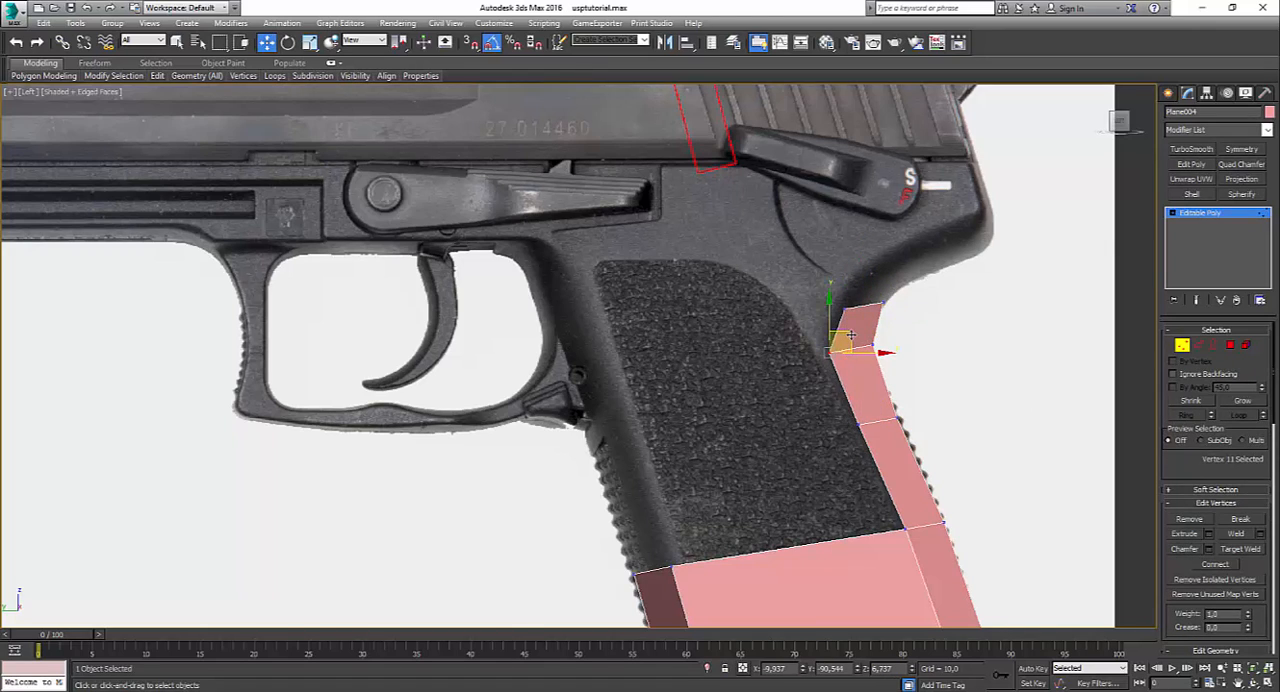
pyautogui.moveTo(851, 333); pyautogui.dragTo(904, 291)
pyautogui.click(875, 329)
pyautogui.click(846, 309)
pyautogui.click(885, 308)
pyautogui.click(883, 303)
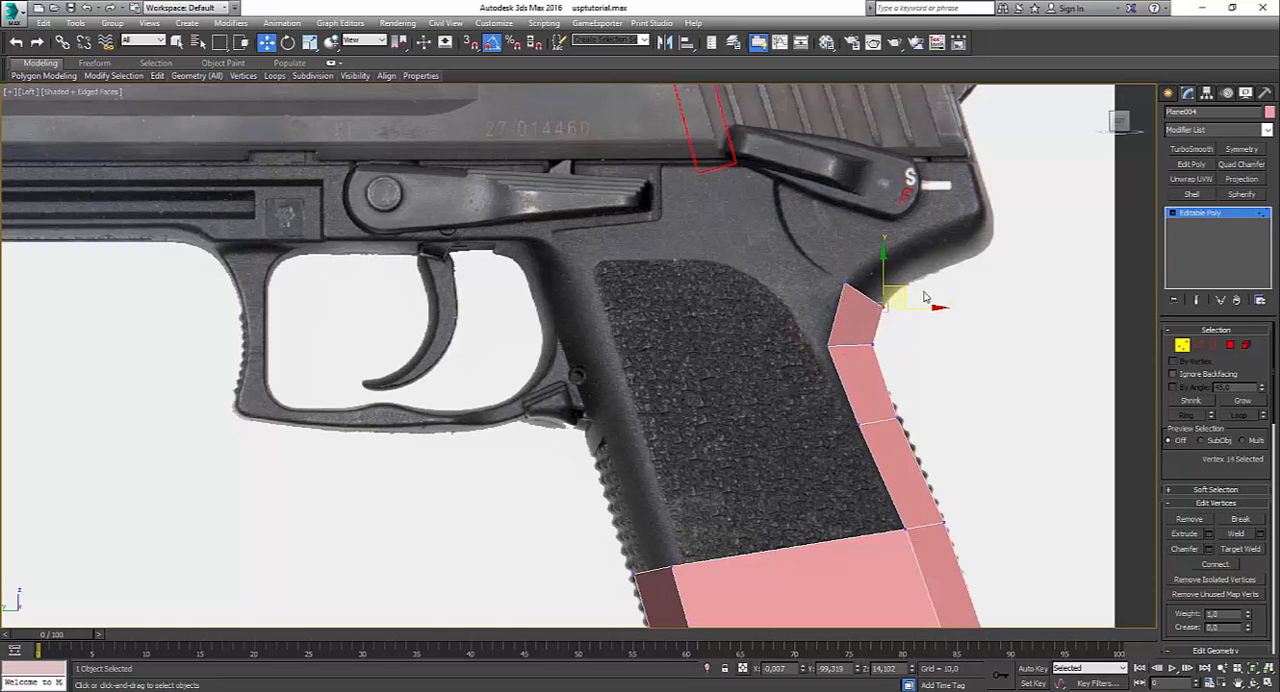
# Step: Adjust the two mid-backstrap vertices to the outline and remove the edge dividing the strip there
pyautogui.click(926, 386)
pyautogui.moveTo(944, 417); pyautogui.dragTo(889, 410)
pyautogui.click(859, 420)
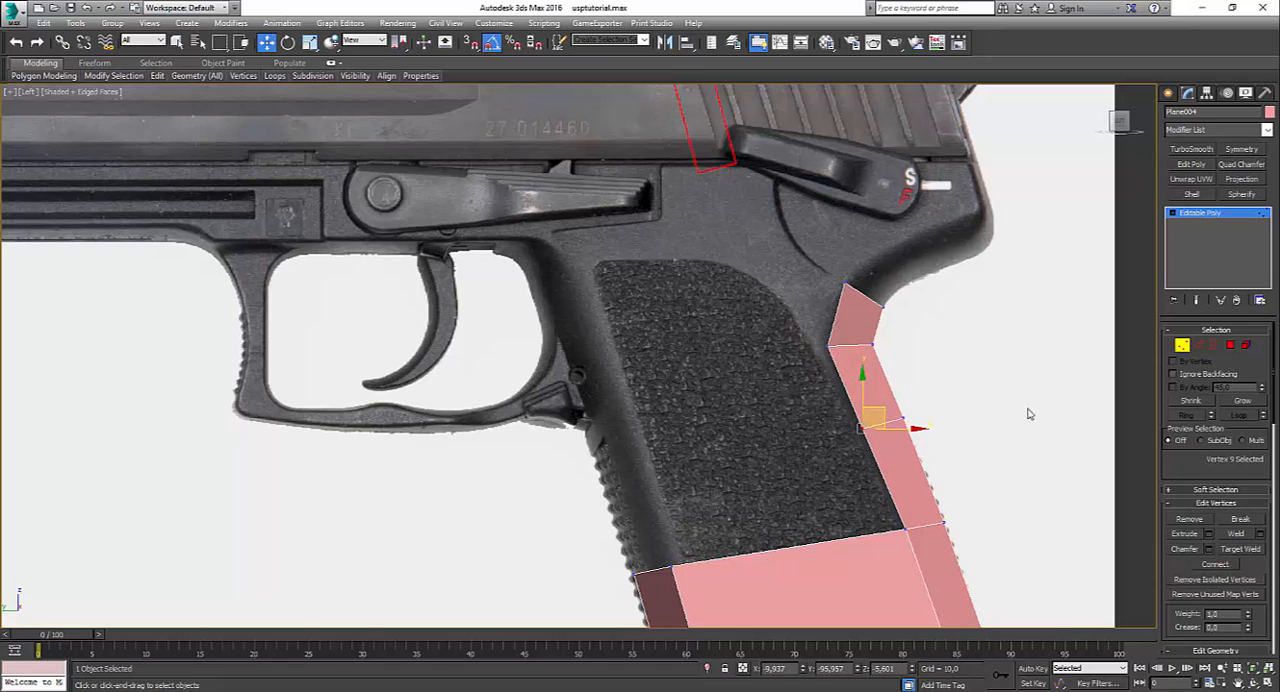
pyautogui.click(1198, 345)
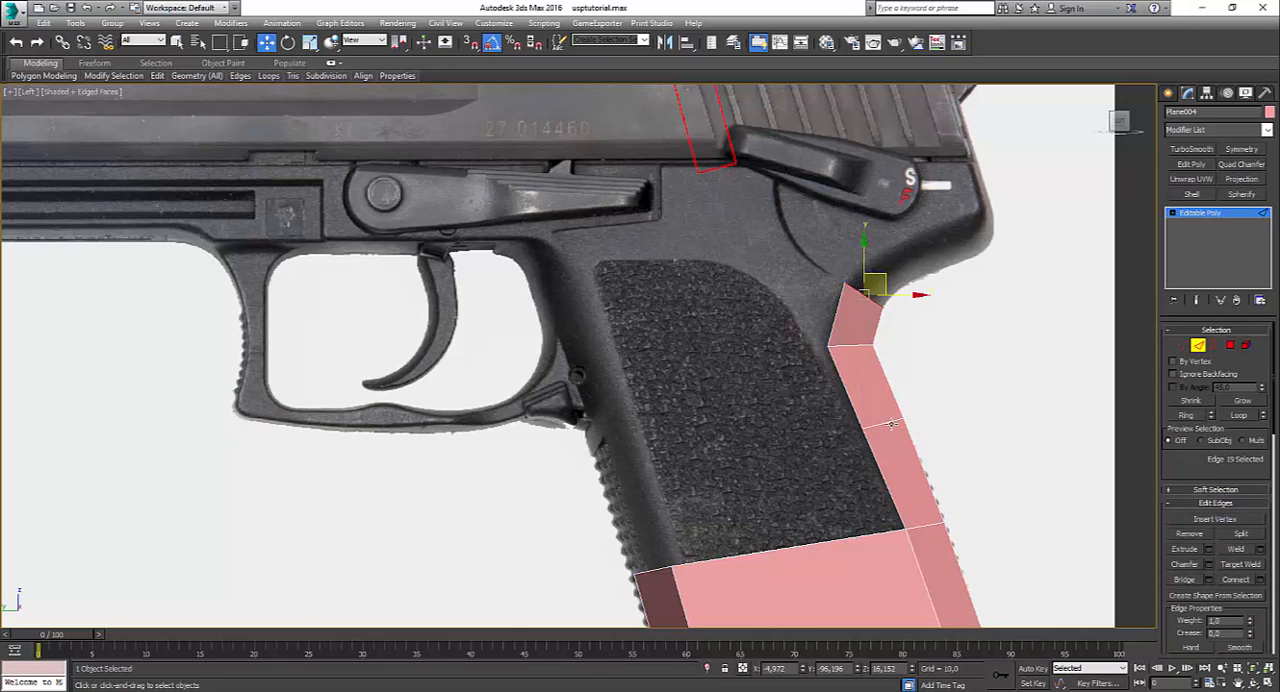
pyautogui.click(904, 424)
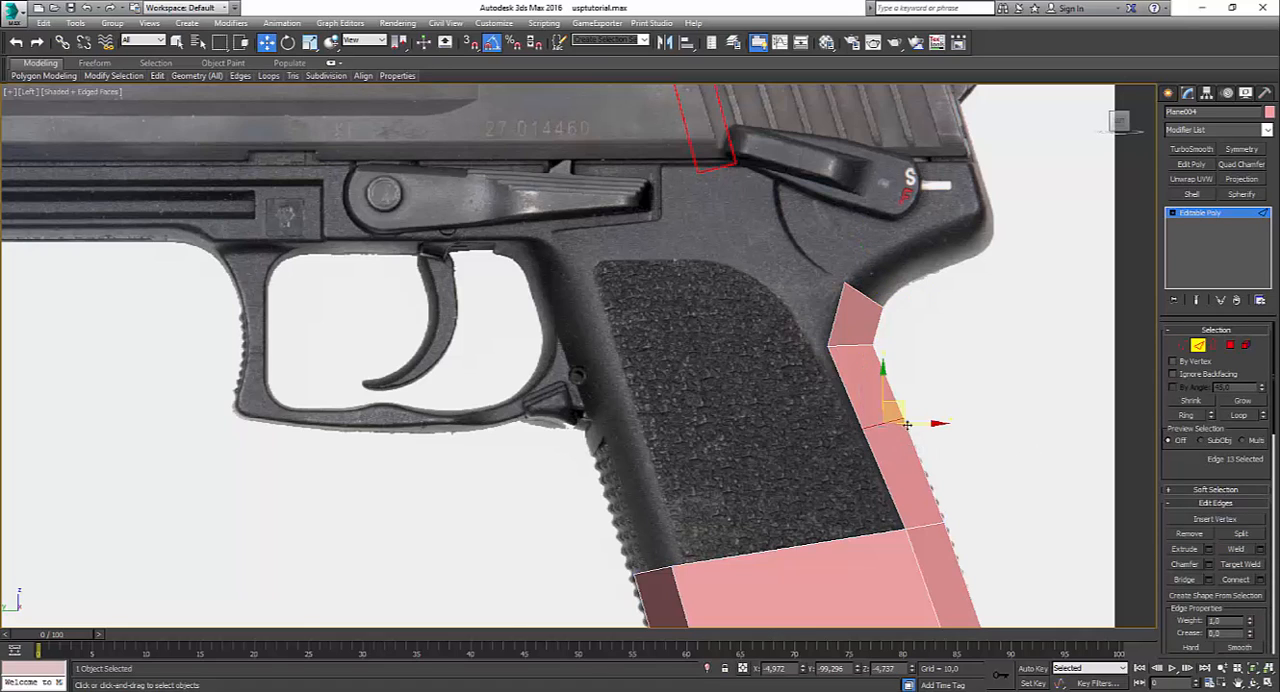
pyautogui.click(1001, 538)
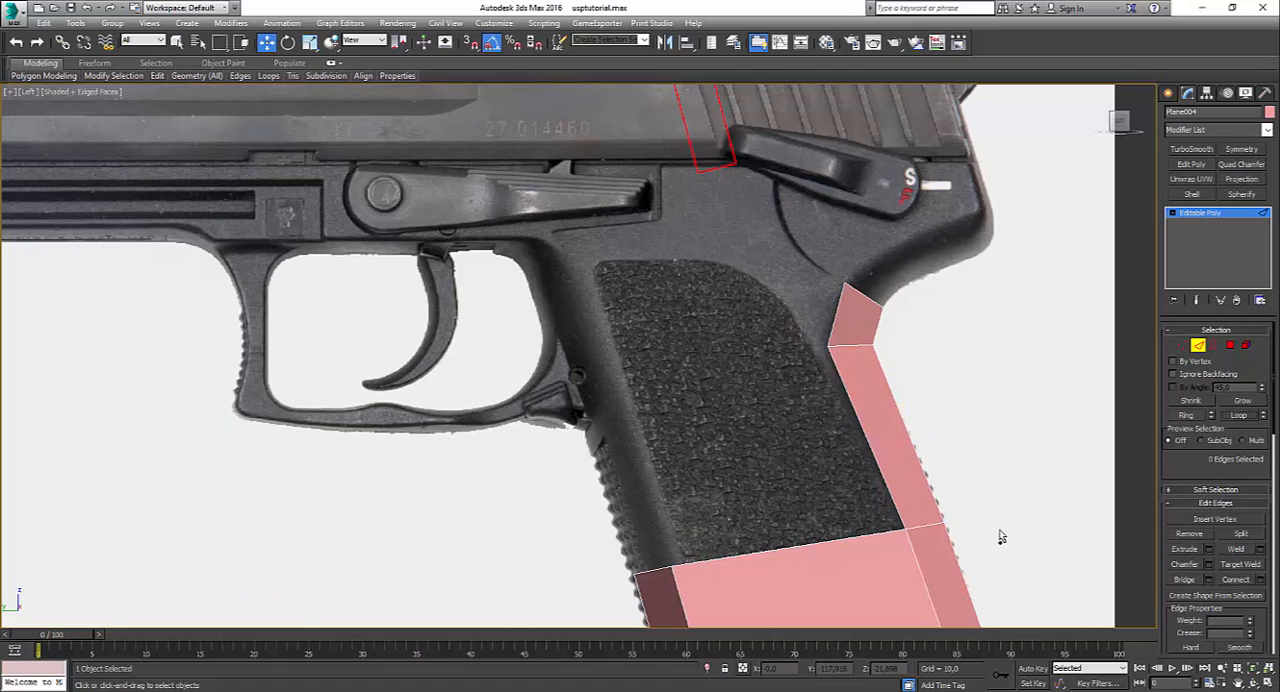
# Step: Extend the strip's top edge along the curve beneath the tang and shift its inner vertices to match the photo
pyautogui.click(868, 285)
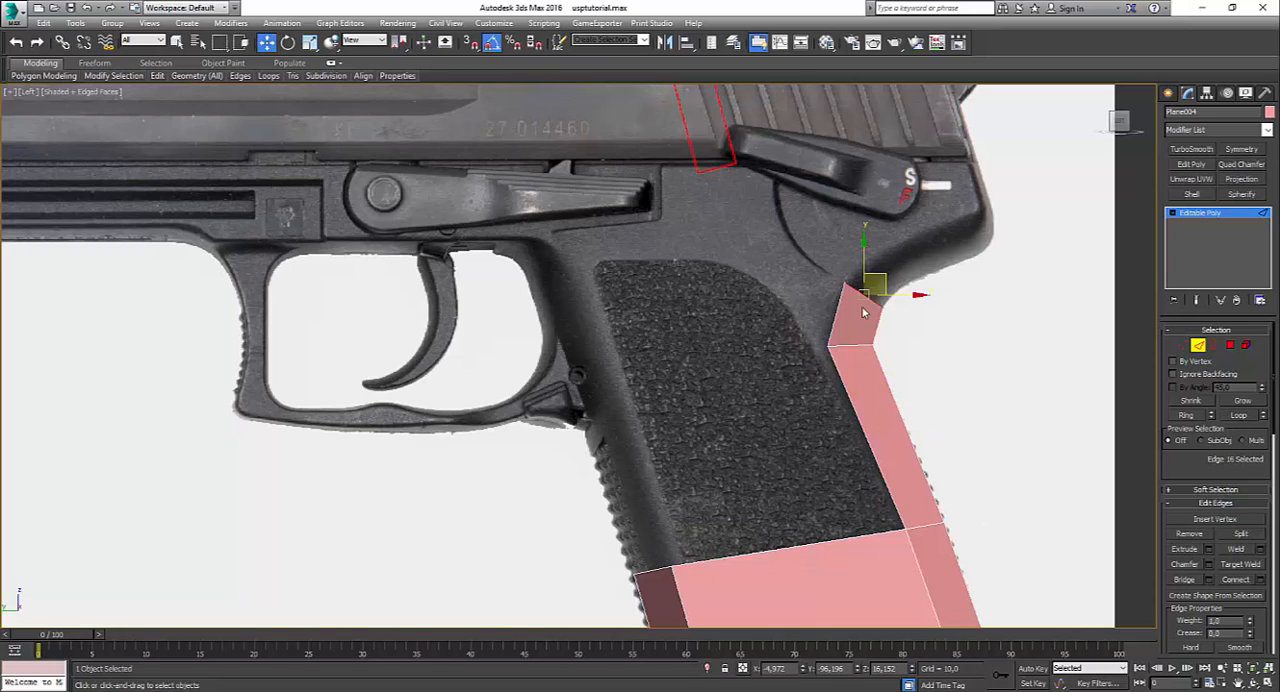
pyautogui.keyDown('shift'); pyautogui.moveTo(868, 285); pyautogui.dragTo(933, 240); pyautogui.keyUp('shift')
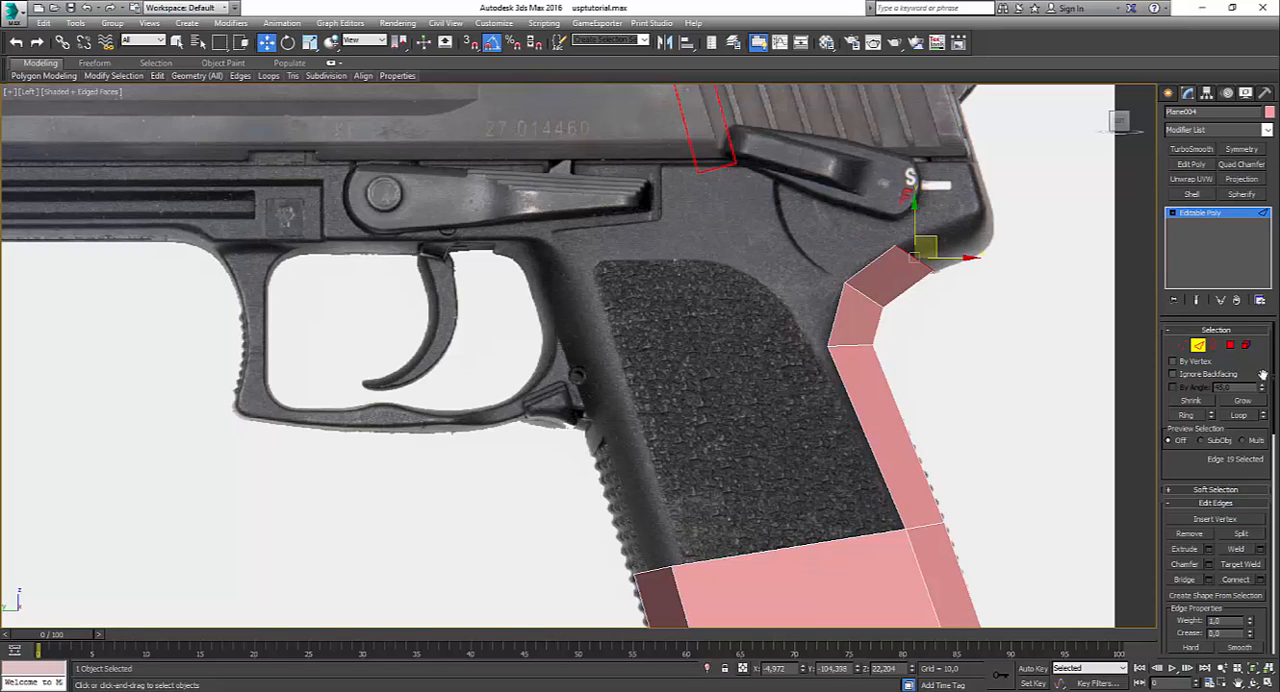
pyautogui.click(1182, 345)
pyautogui.click(900, 252)
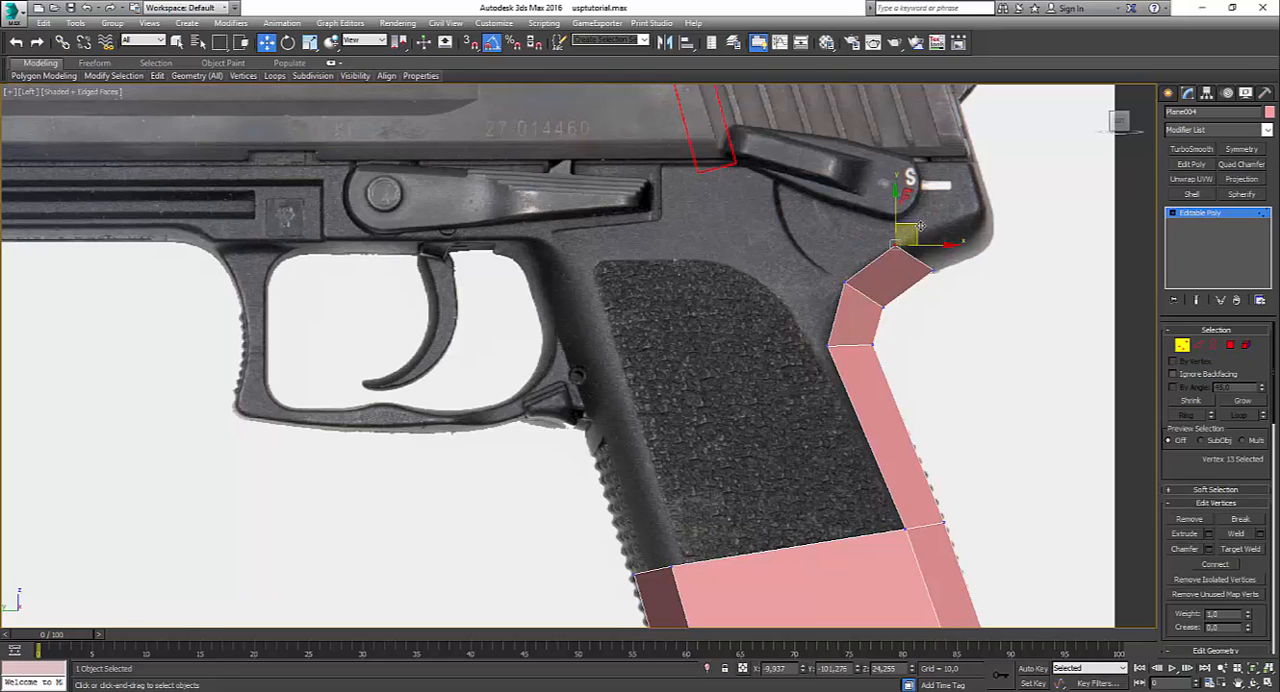
pyautogui.moveTo(920, 227); pyautogui.dragTo(947, 212)
pyautogui.click(847, 280)
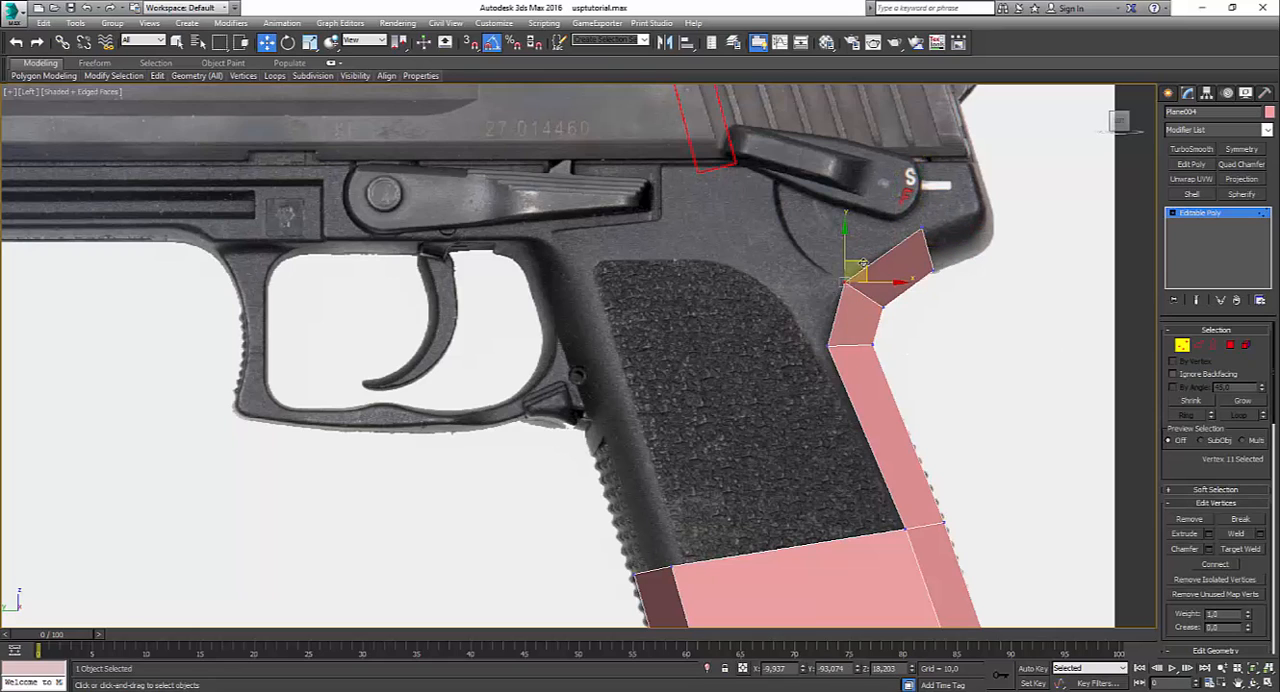
pyautogui.moveTo(863, 263); pyautogui.dragTo(868, 253)
pyautogui.click(1010, 290)
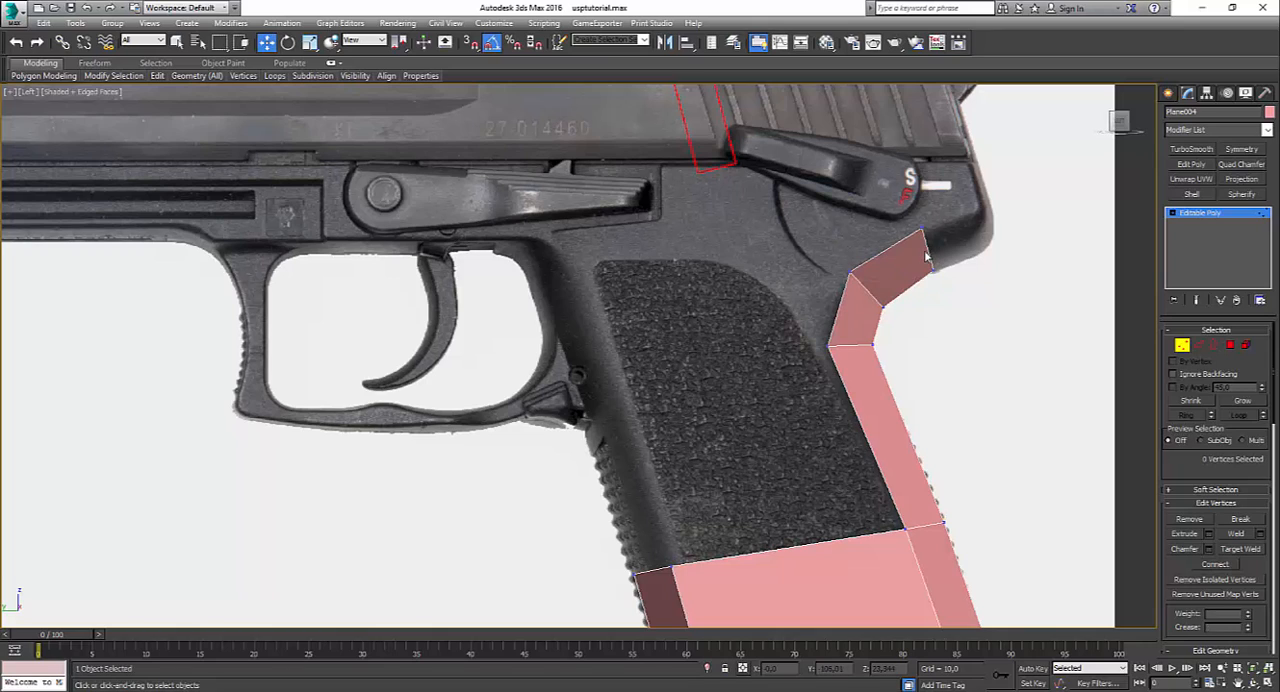
# Step: Extend the strip with one more polygon to the rear tip of the tang and clear the edge selection
pyautogui.click(1199, 345)
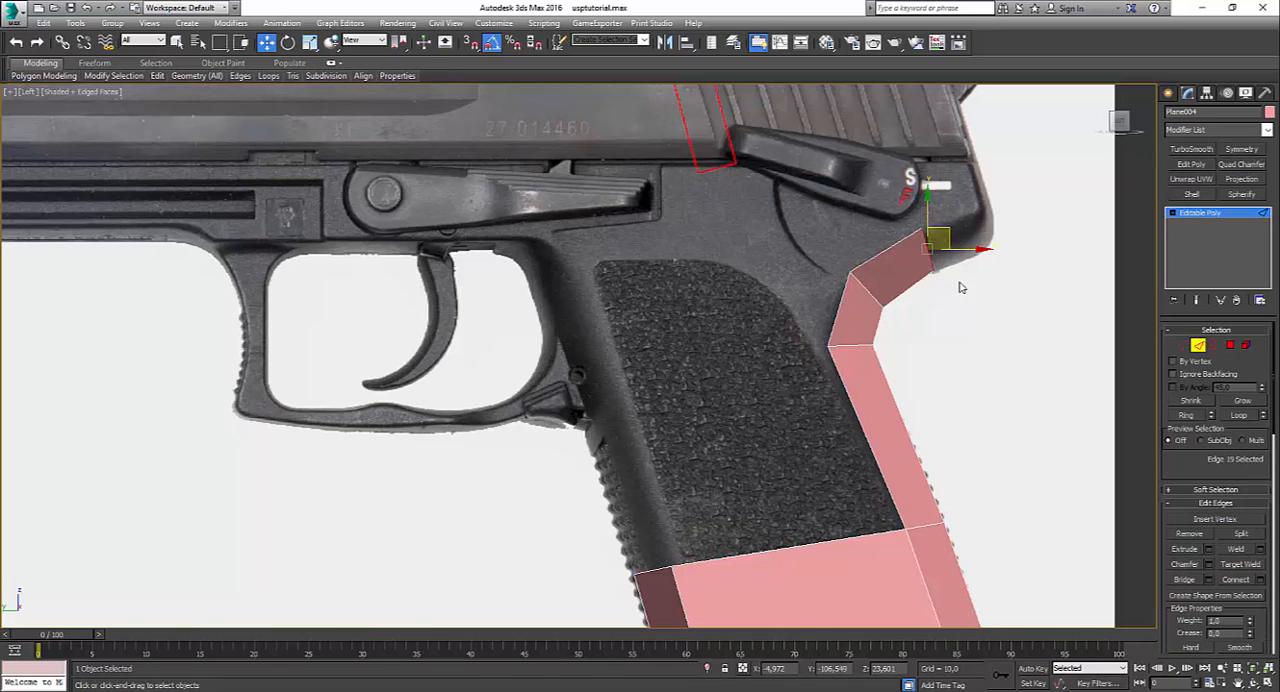
pyautogui.keyDown('shift'); pyautogui.moveTo(948, 241); pyautogui.dragTo(1015, 226); pyautogui.keyUp('shift')
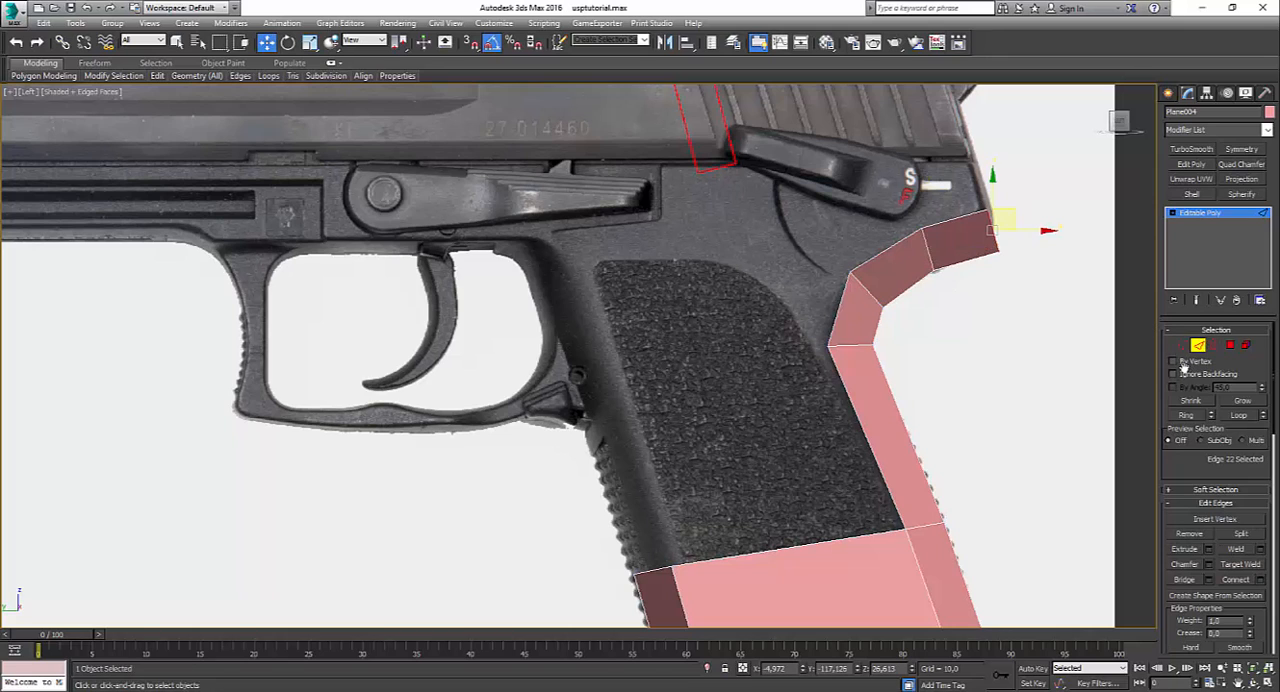
pyautogui.press('4')
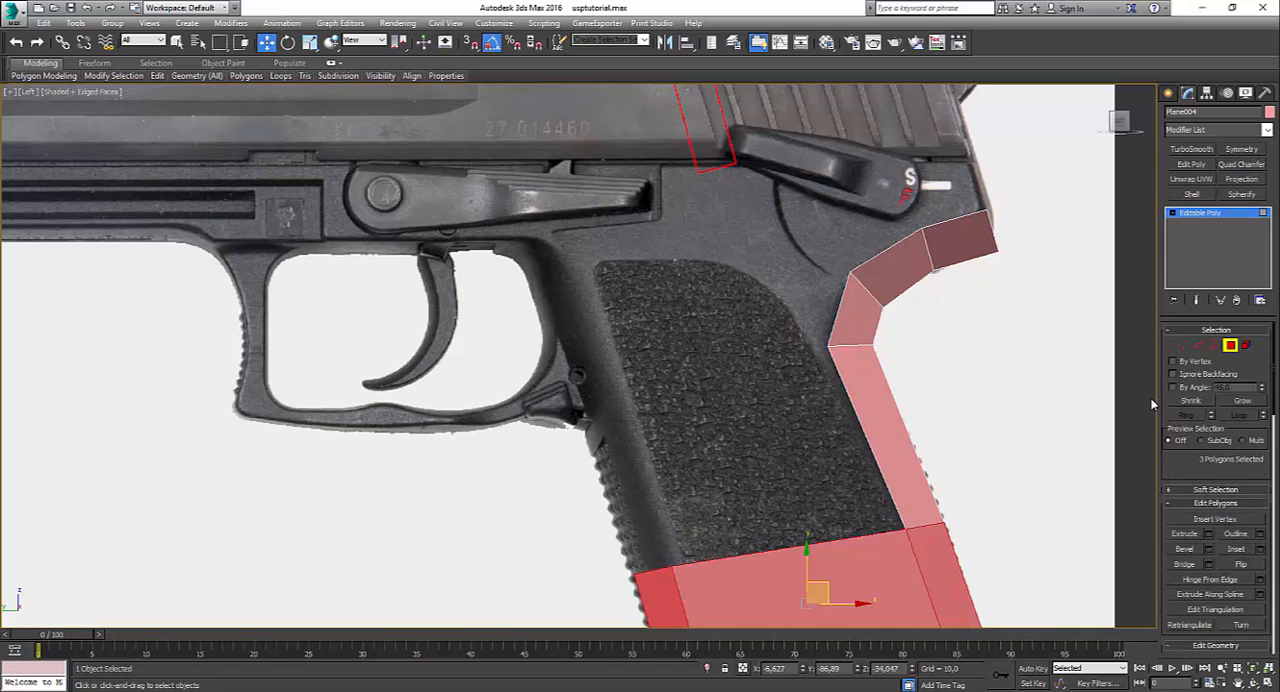
pyautogui.press('2')
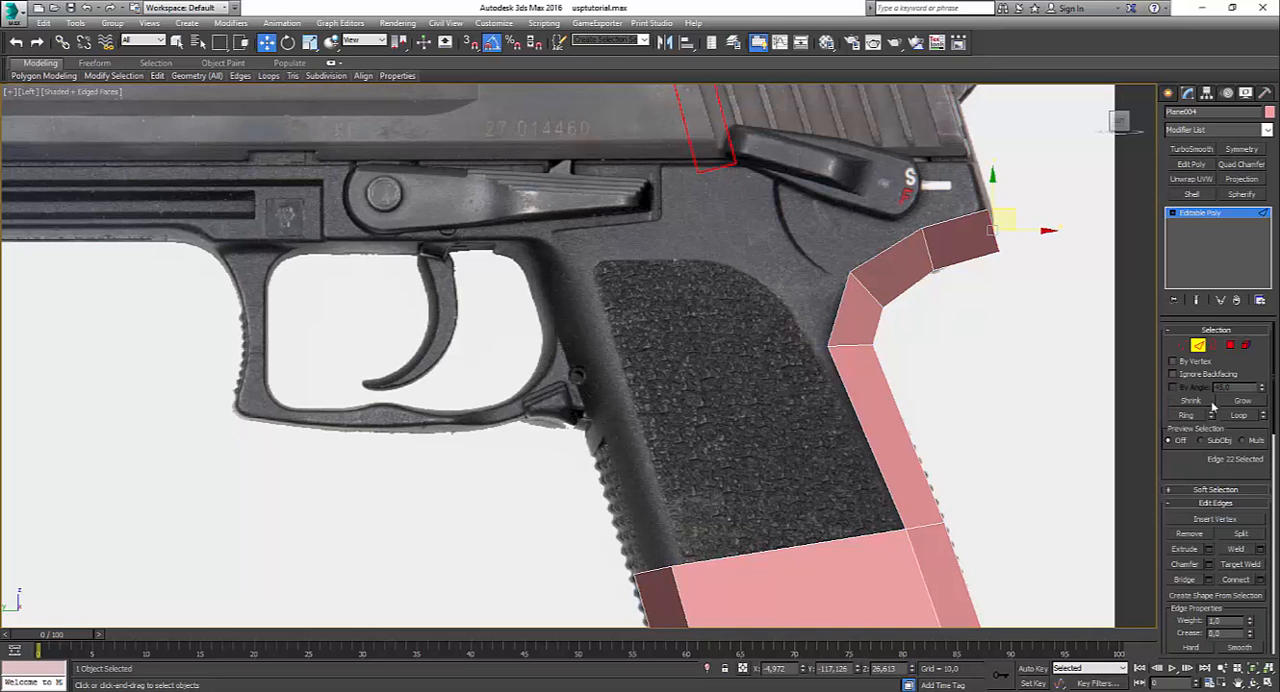
pyautogui.click(992, 397)
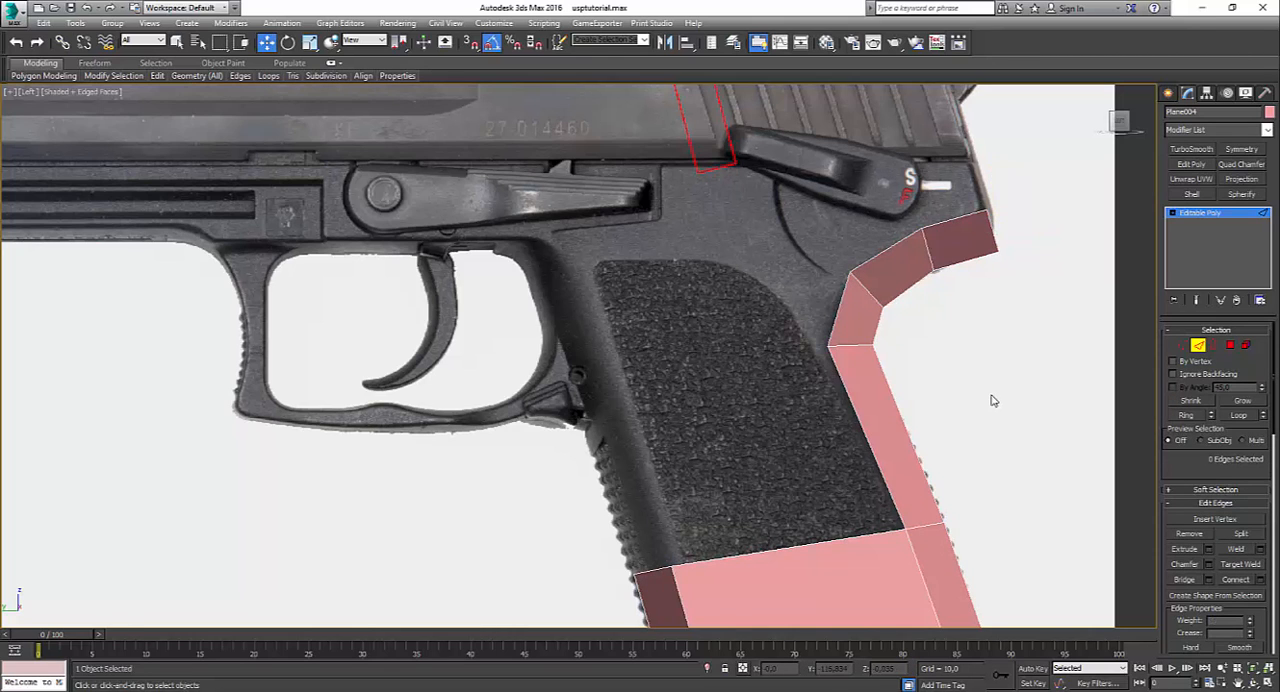
# Step: Inspect the extended backstrap strip from an orbited angle in the perspective view
pyautogui.scroll(-3, 917, 503)
pyautogui.hotkey('alt', 'w')
pyautogui.click(965, 550)
pyautogui.hotkey('alt', 'w')
pyautogui.keyDown('alt'); pyautogui.moveTo(965, 550); pyautogui.dragTo(874, 513, button='middle'); pyautogui.keyUp('alt')
pyautogui.hotkey('alt', 'w')
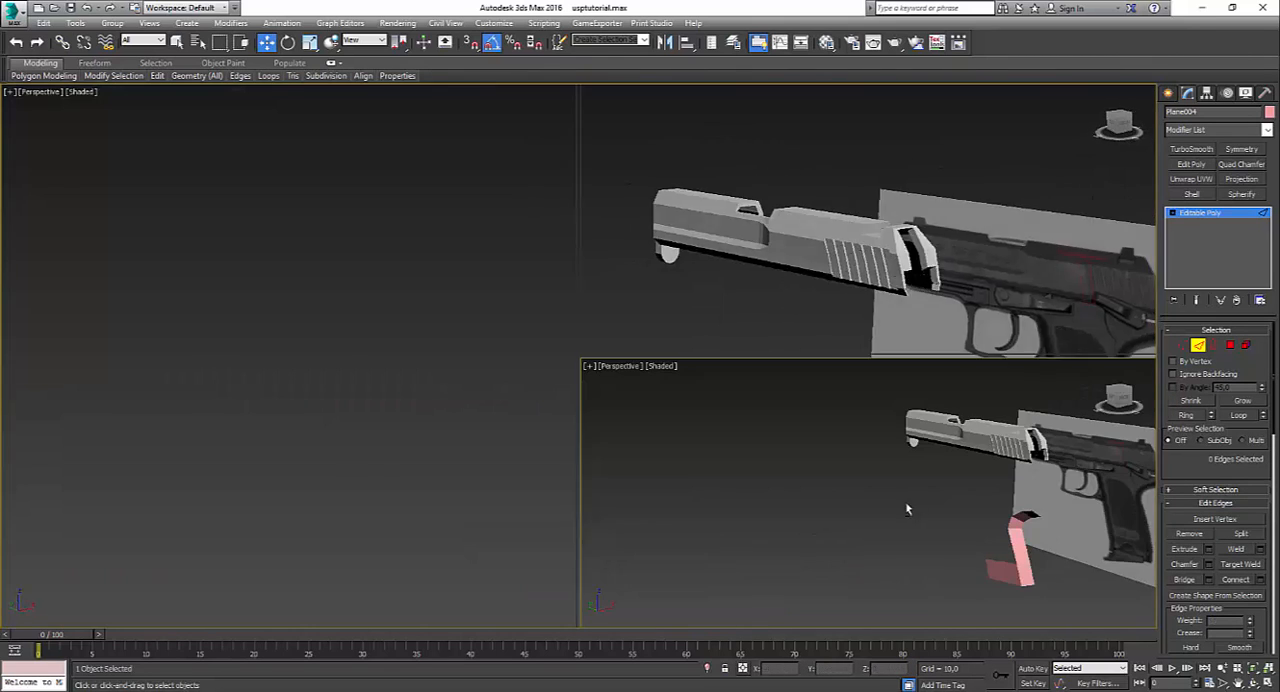
# Step: In the left view, extend the grip's upper front edge along the front strap up to the trigger guard's rear top
pyautogui.click(567, 565)
pyautogui.hotkey('alt', 'w')
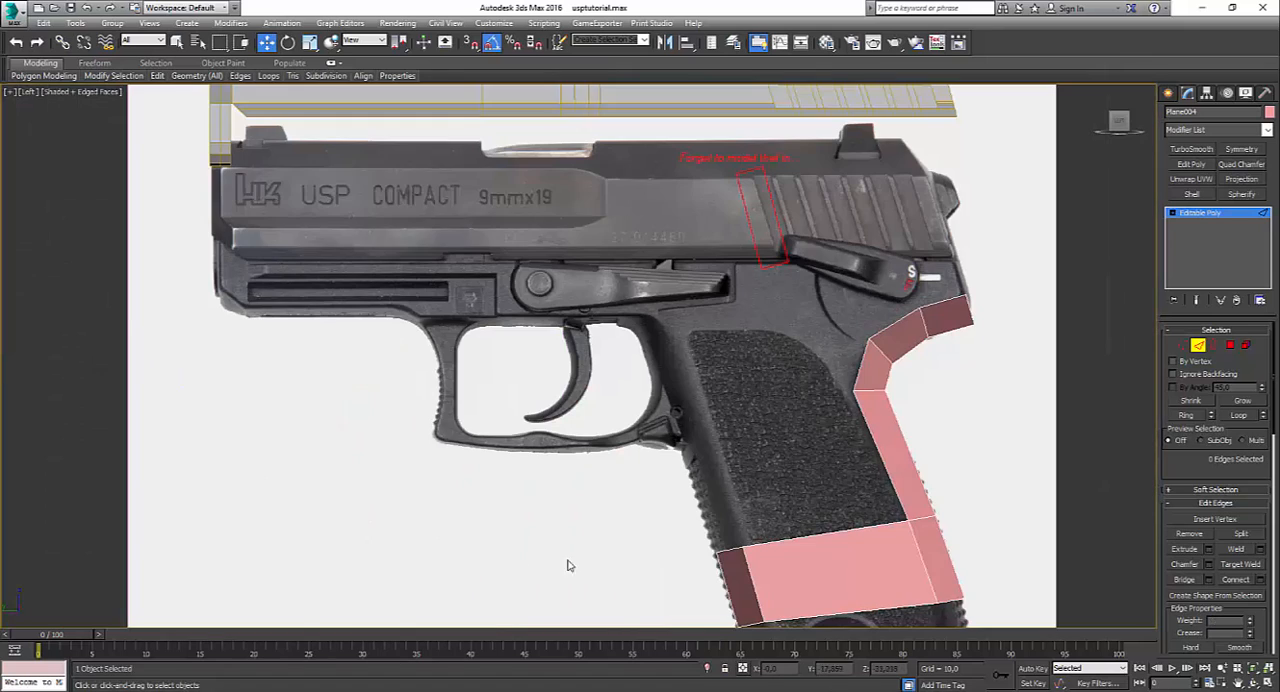
pyautogui.click(726, 554)
pyautogui.moveTo(742, 535); pyautogui.dragTo(710, 410)
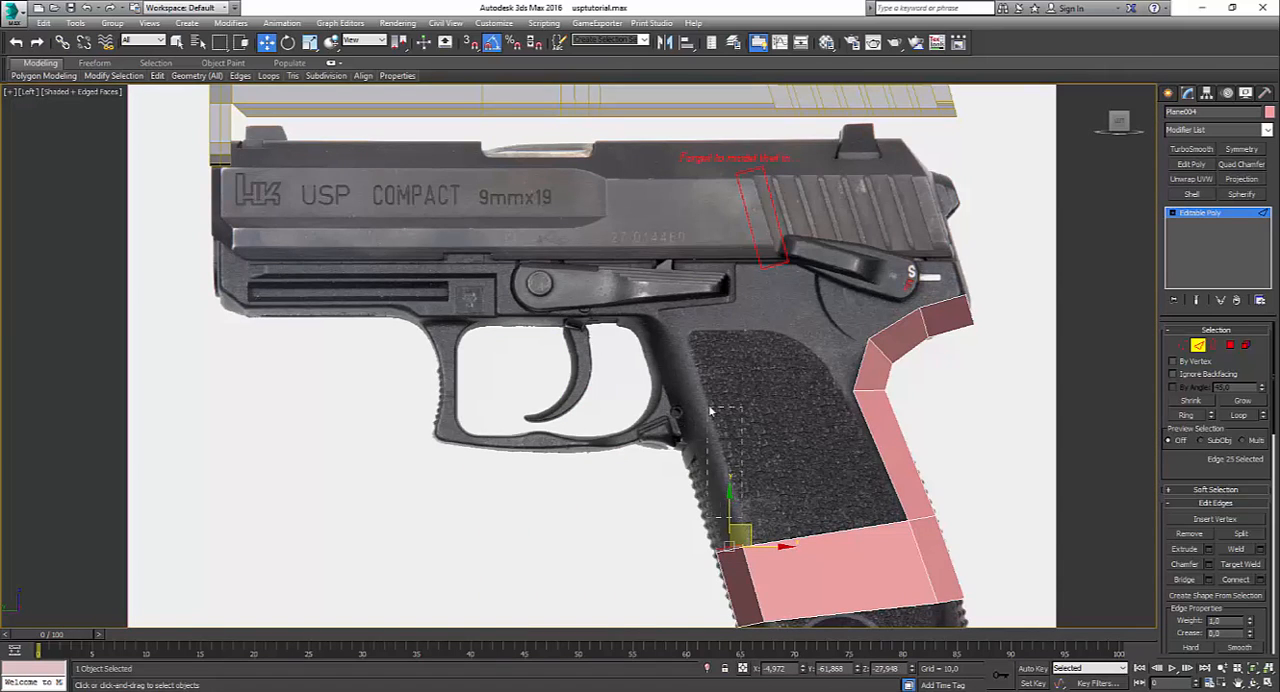
pyautogui.keyDown('shift'); pyautogui.moveTo(748, 524); pyautogui.dragTo(688, 320); pyautogui.keyUp('shift')
pyautogui.click(815, 418)
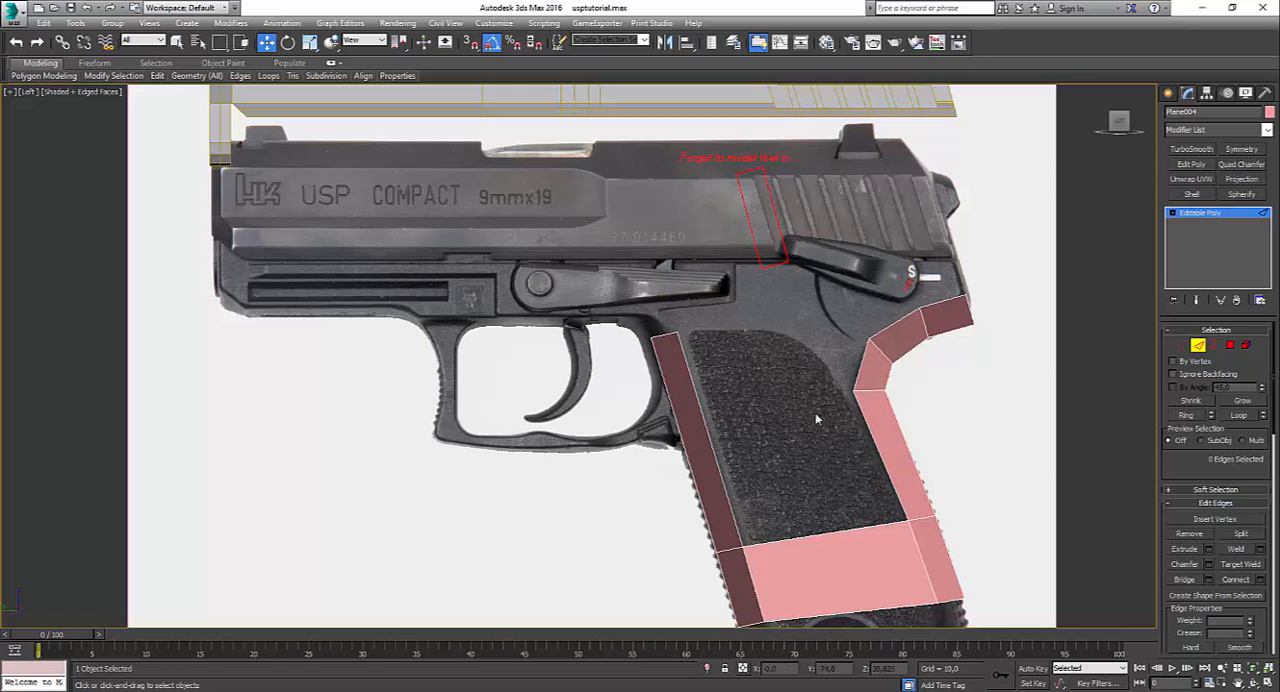
# Step: Insert an edge across the front strap strip with SwiftLoop, roughly level with the backstrap's inward bend
pyautogui.scroll(-3, 883, 541)
pyautogui.scroll(2, 848, 505)
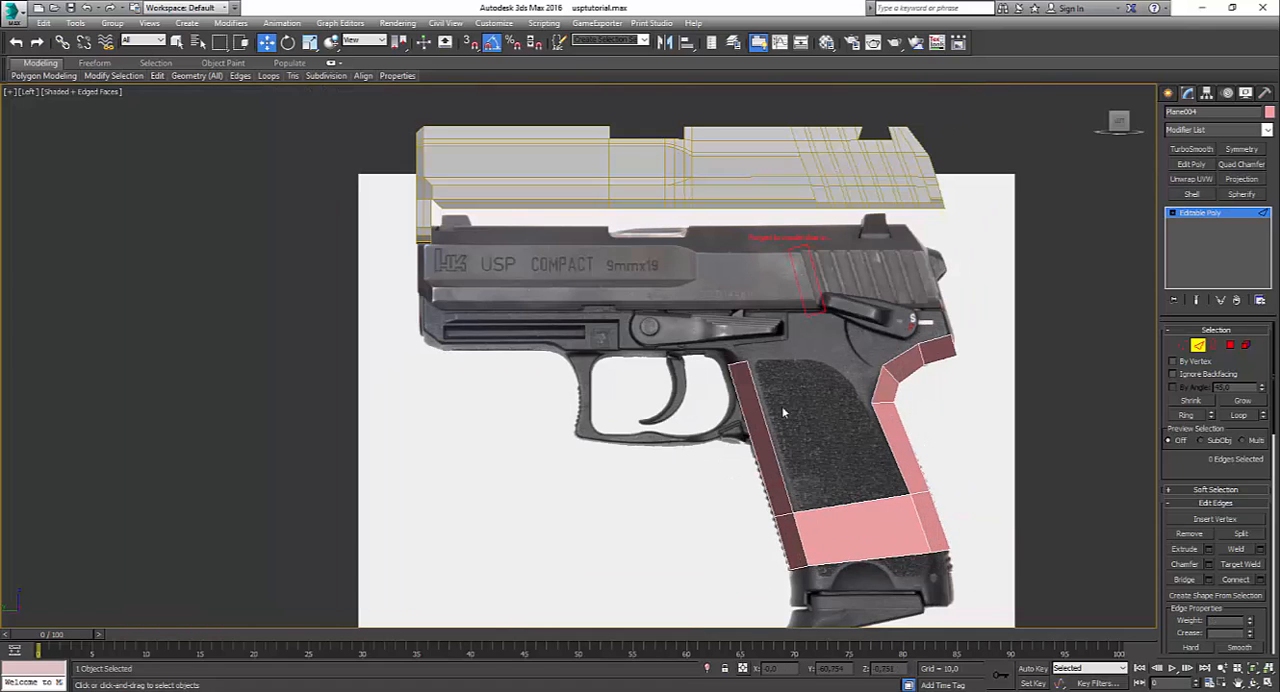
pyautogui.moveTo(157, 76)
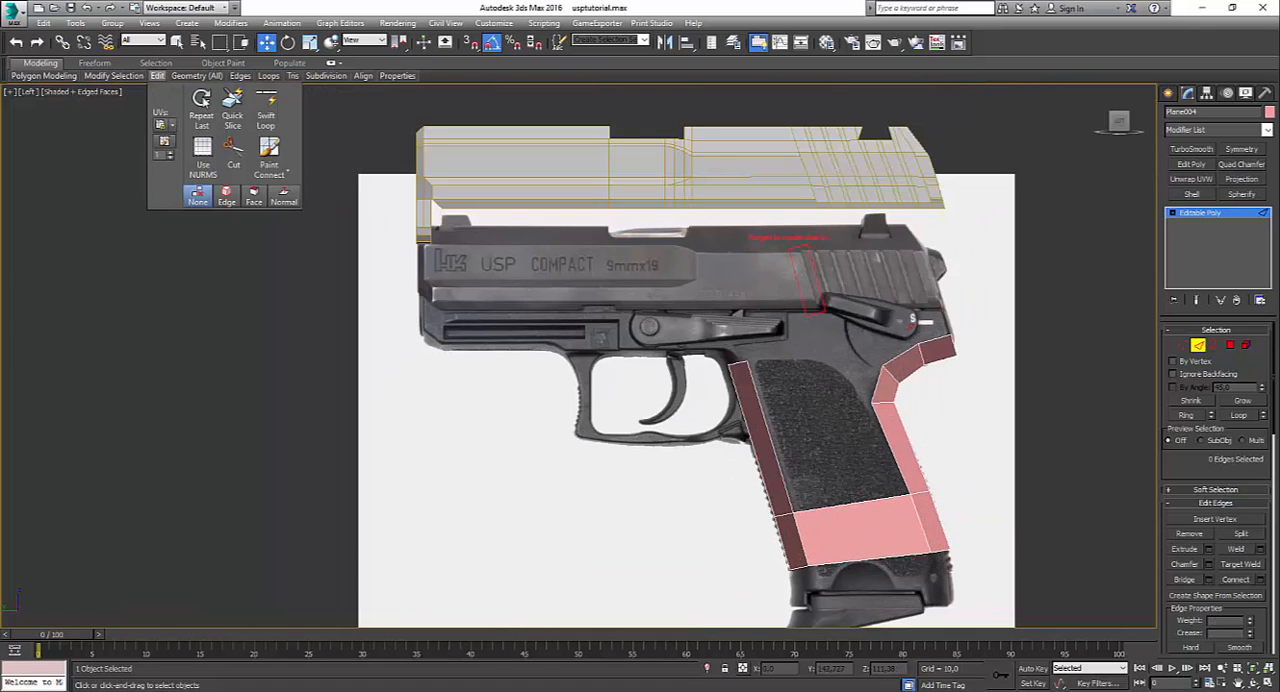
pyautogui.click(266, 106)
pyautogui.scroll(3, 790, 482)
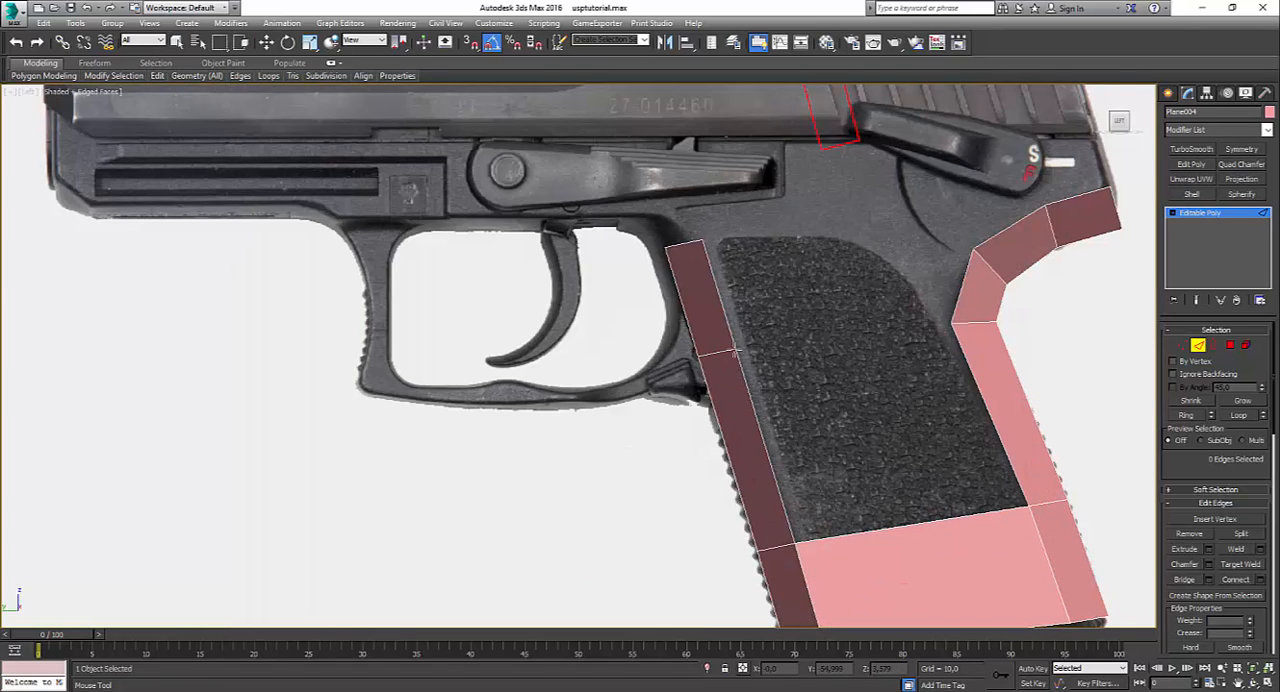
pyautogui.press('w')
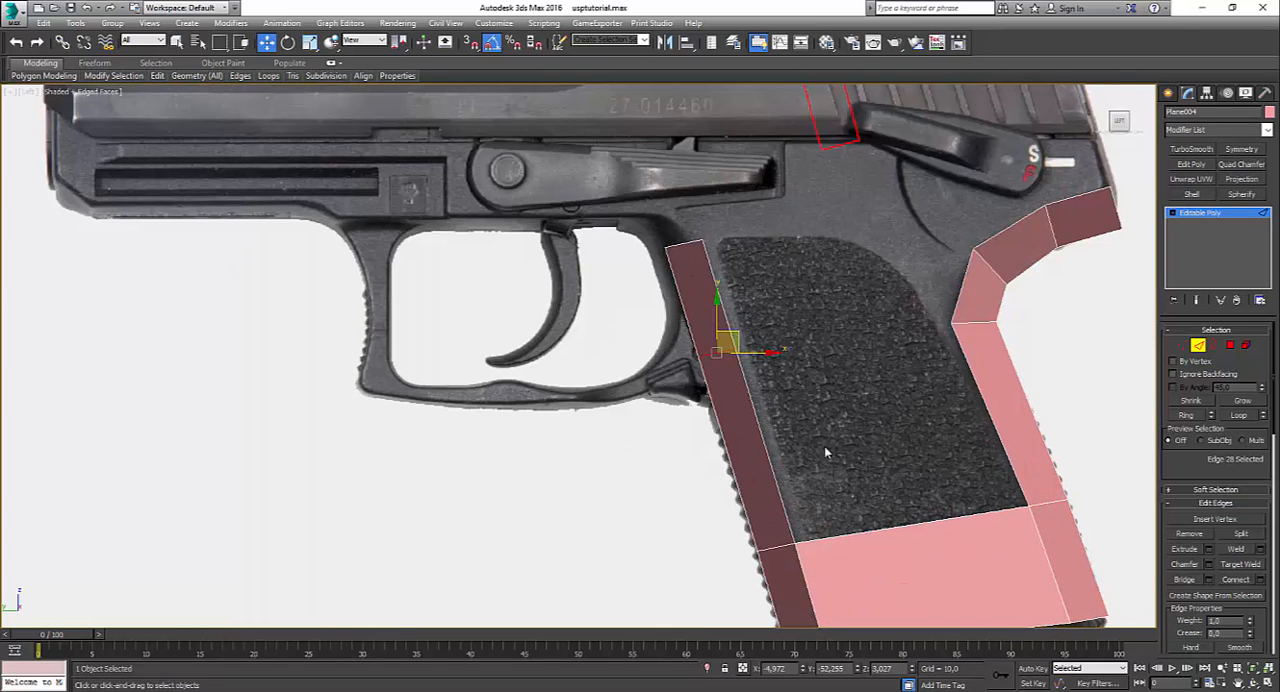
pyautogui.click(888, 483)
# Step: Bridge the inner edges of the front strap and backstrap strips to fill the grip's side between them
pyautogui.moveTo(765, 460); pyautogui.dragTo(761, 463)
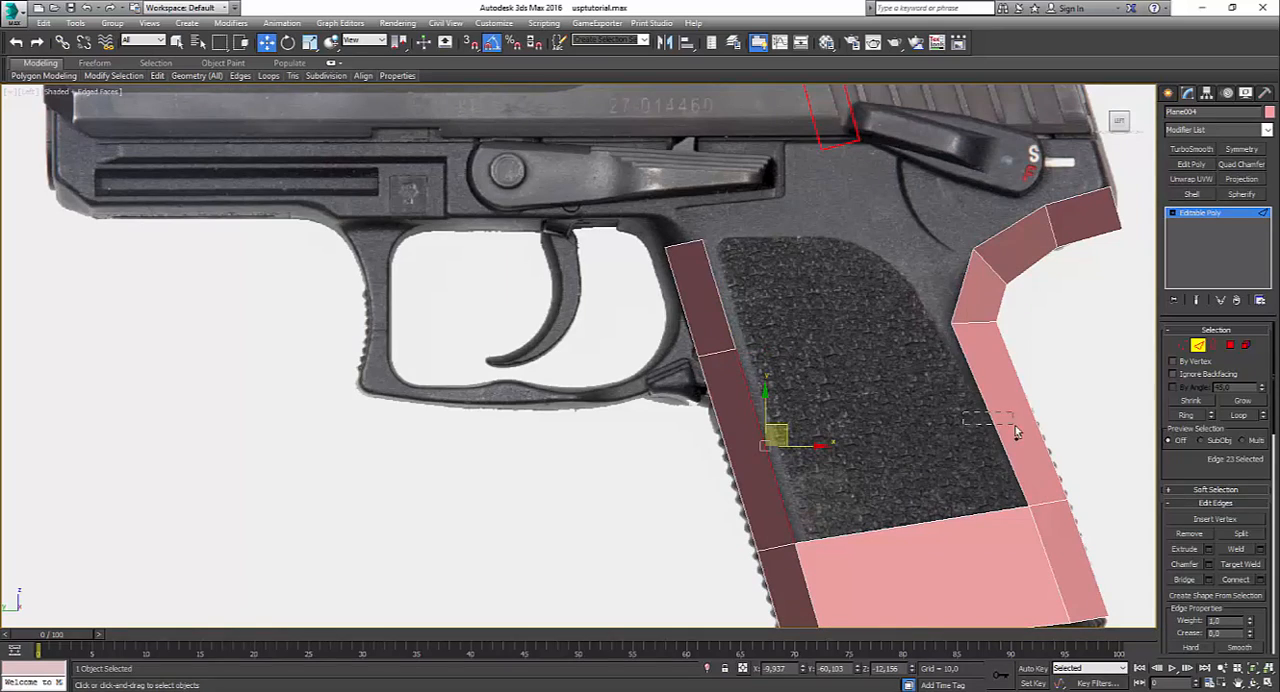
pyautogui.keyDown('ctrl'); pyautogui.moveTo(1012, 425); pyautogui.dragTo(988, 441); pyautogui.keyUp('ctrl')
pyautogui.hotkey('ctrl', 'b')
pyautogui.click(1093, 343)
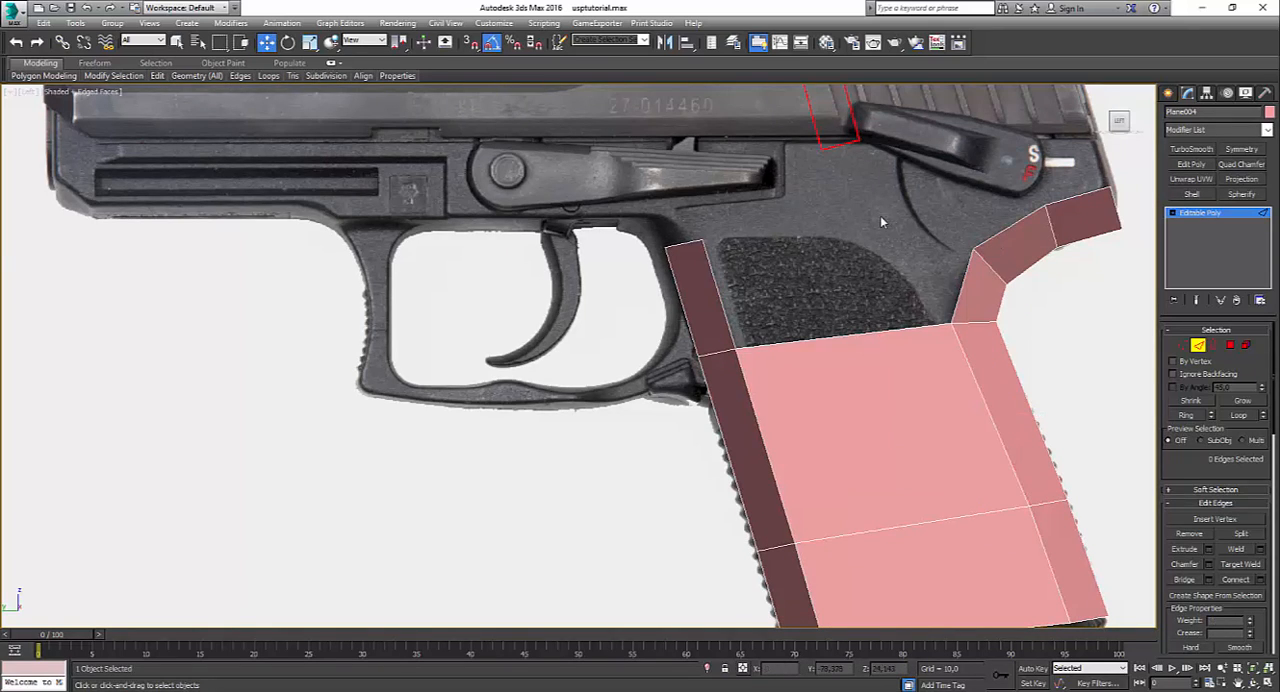
# Step: Extend the tang strip's inner edge up to the slide's lower line and level the new polygon's top vertices
pyautogui.moveTo(881, 222); pyautogui.dragTo(831, 277, button='middle')
pyautogui.click(1023, 254)
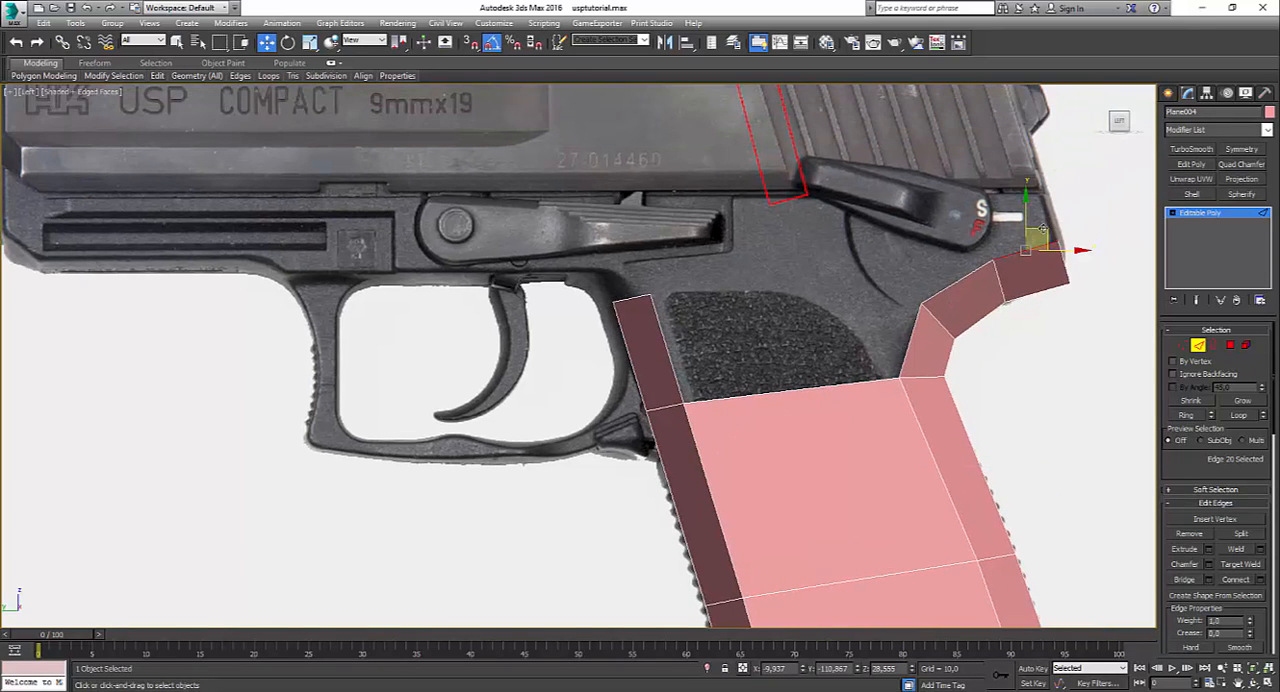
pyautogui.keyDown('shift'); pyautogui.moveTo(1027, 225); pyautogui.dragTo(1027, 183); pyautogui.keyUp('shift')
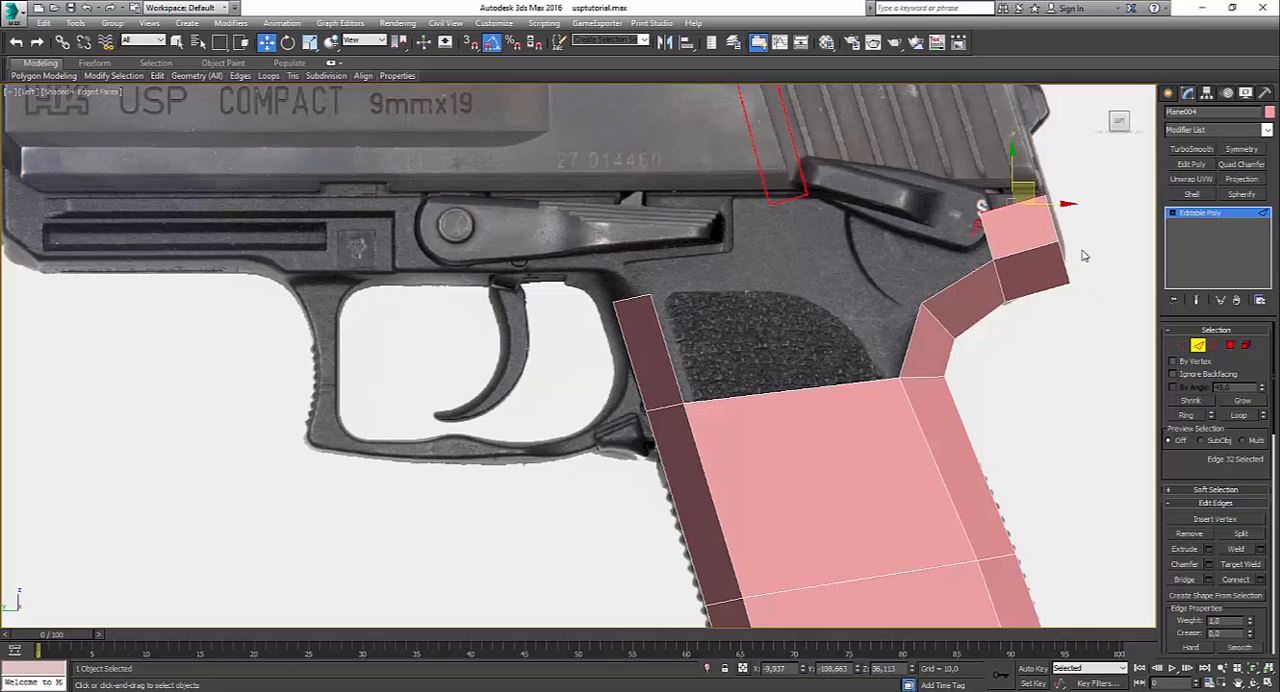
pyautogui.click(1182, 345)
pyautogui.click(985, 200)
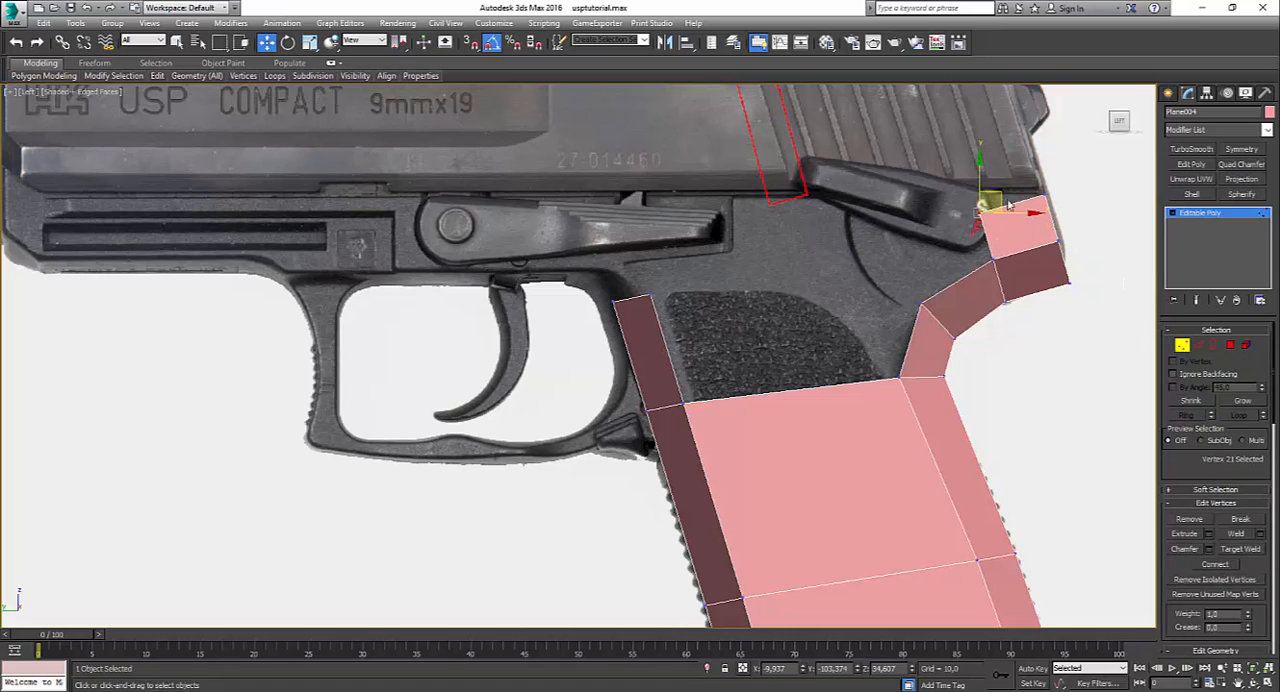
pyautogui.moveTo(992, 172); pyautogui.dragTo(997, 173)
pyautogui.click(1044, 265)
# Step: Extend the front strap strip's top edge up and forward to the rear top corner of the trigger guard
pyautogui.click(1198, 345)
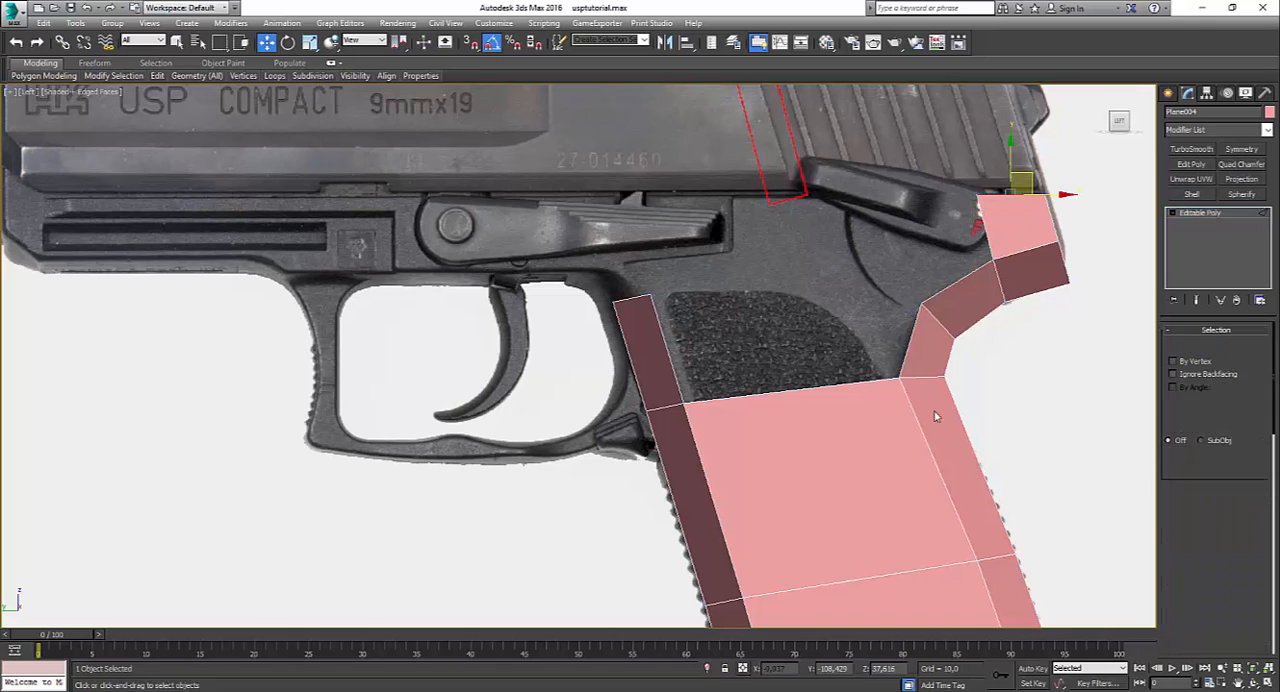
pyautogui.click(798, 350)
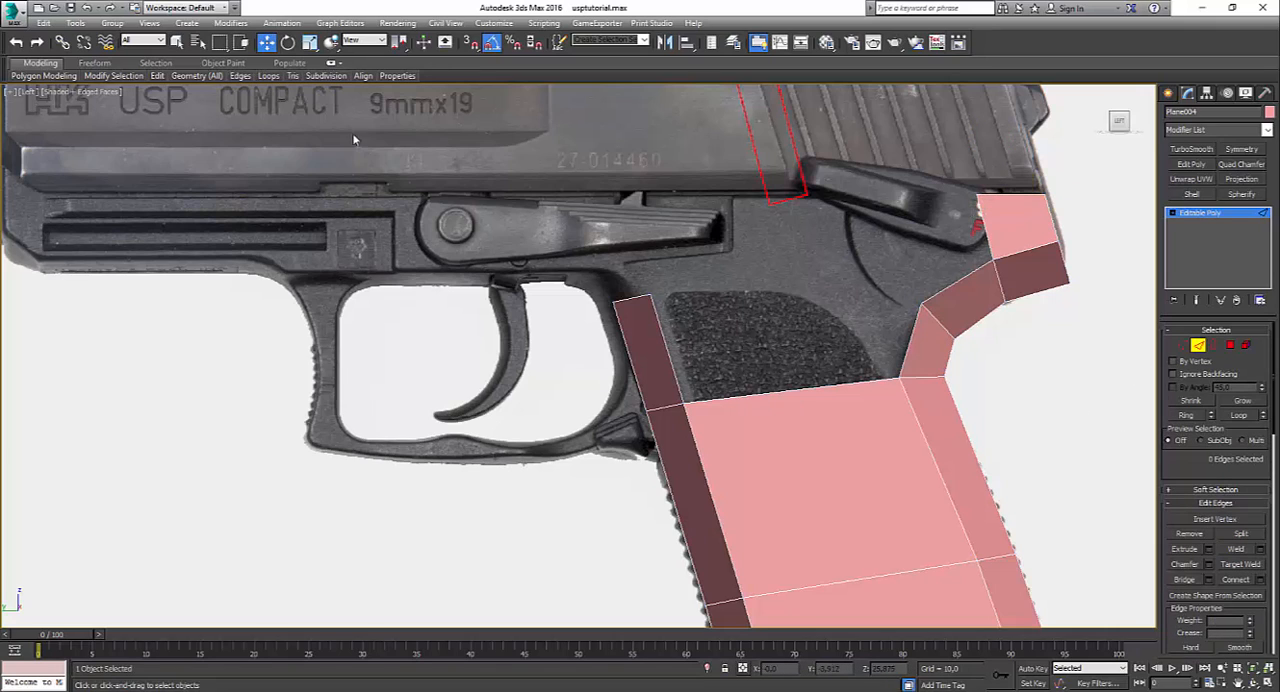
pyautogui.click(157, 75)
pyautogui.click(631, 300)
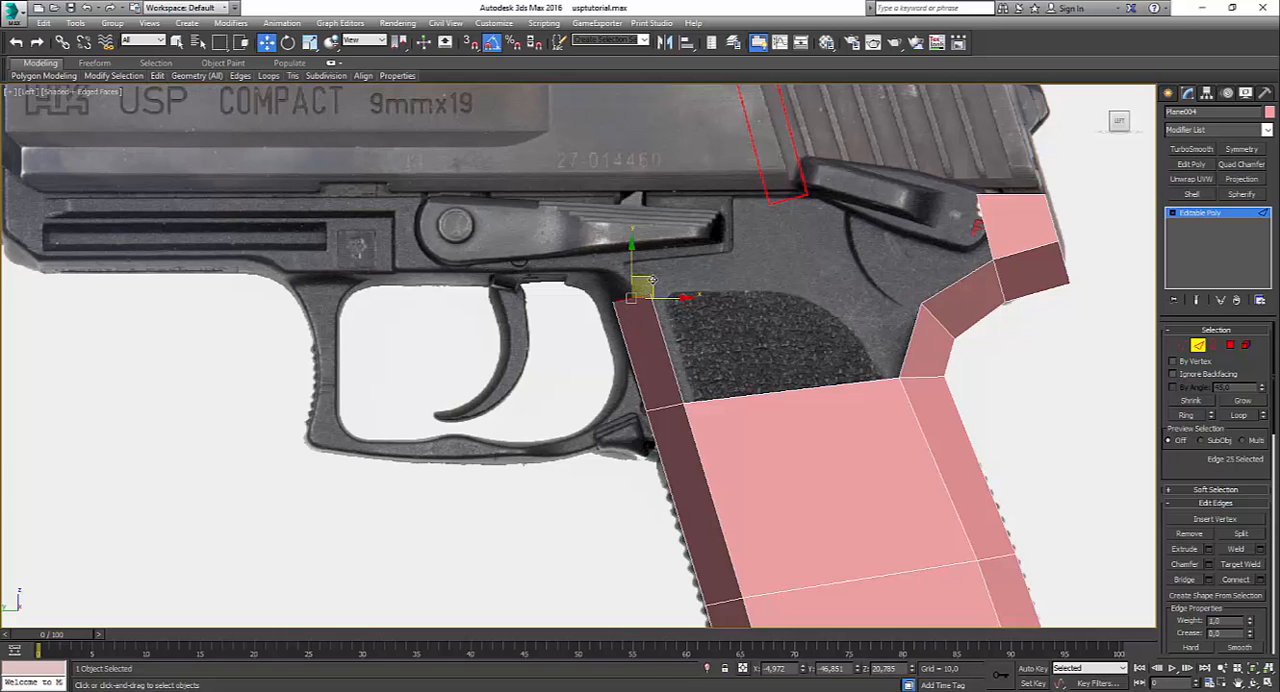
pyautogui.moveTo(652, 281); pyautogui.dragTo(621, 257)
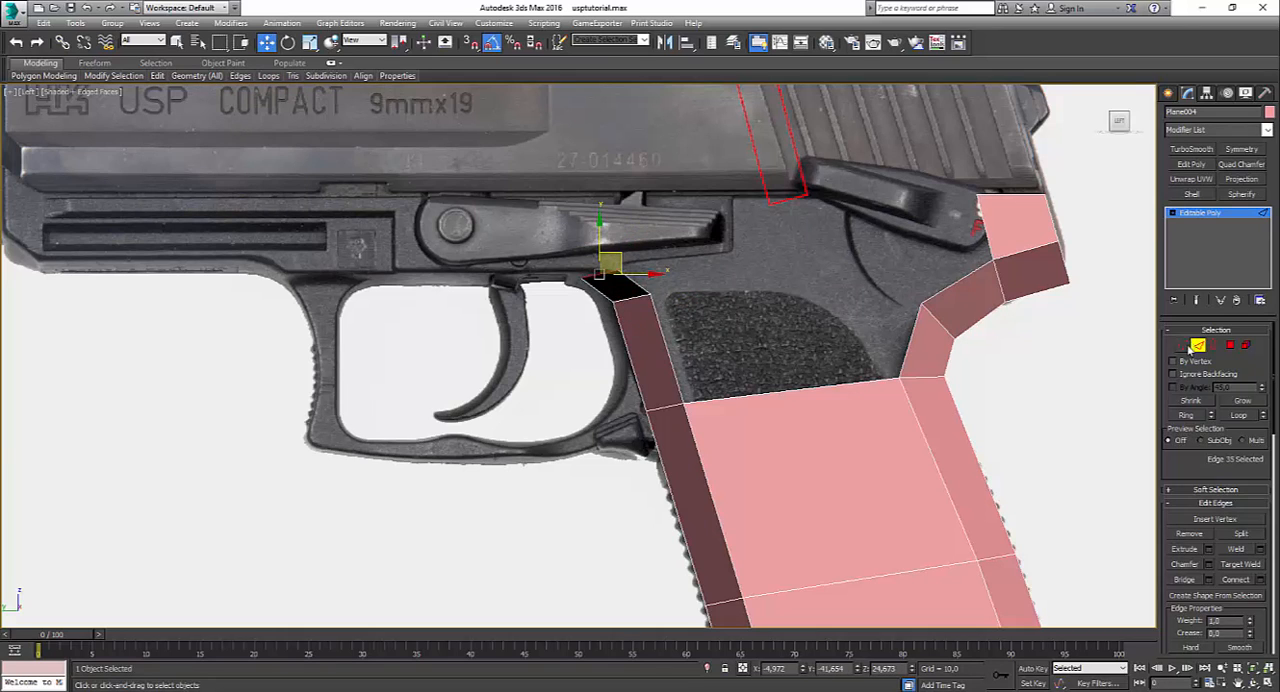
# Step: Move the new polygon's end vertices onto the frame's lower line at the rear top of the trigger guard
pyautogui.click(1182, 345)
pyautogui.scroll(5, 470, 240)
pyautogui.click(912, 350)
pyautogui.moveTo(912, 350); pyautogui.dragTo(877, 358)
pyautogui.click(810, 370)
pyautogui.click(836, 343)
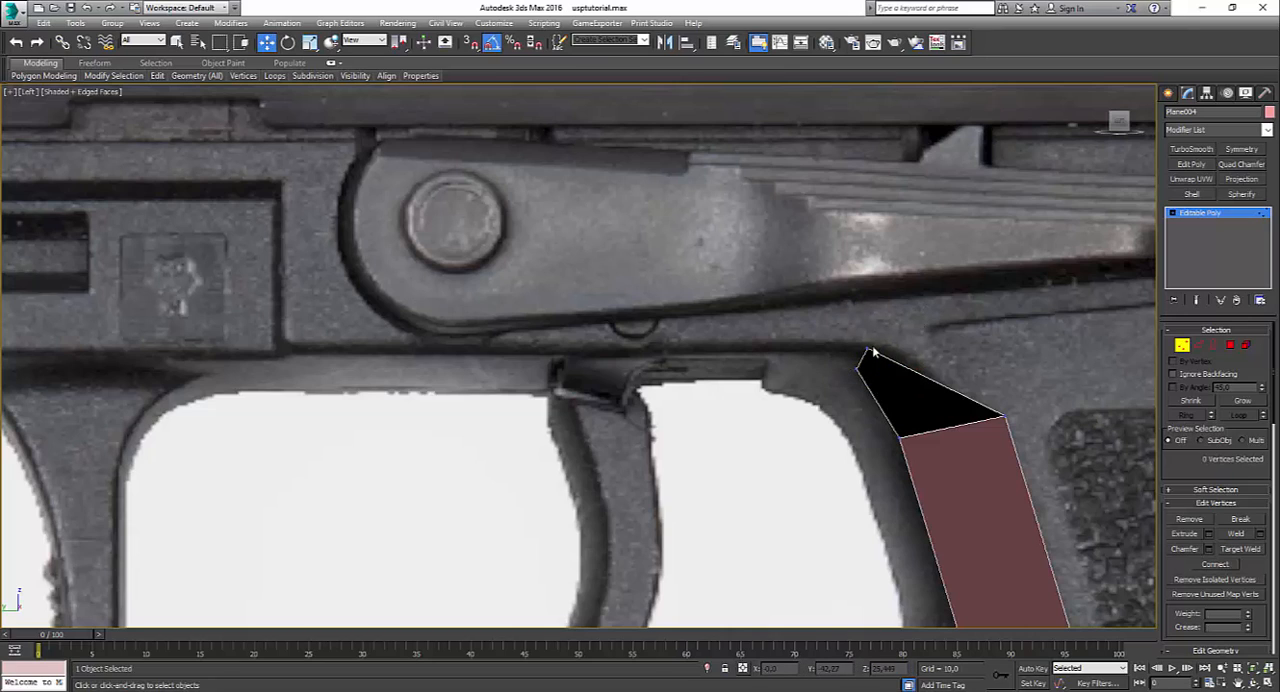
pyautogui.click(856, 369)
pyautogui.moveTo(859, 332); pyautogui.dragTo(861, 312)
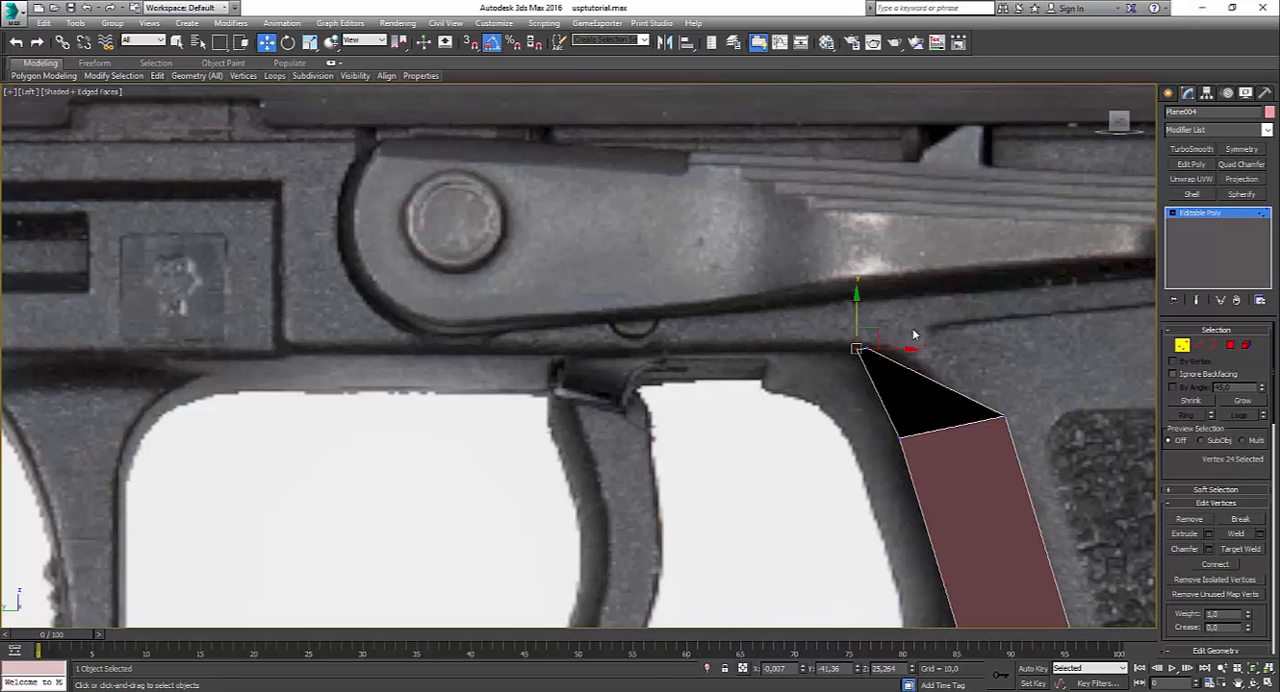
pyautogui.click(892, 354)
pyautogui.moveTo(862, 358); pyautogui.dragTo(894, 350)
# Step: Select the whole frame element in perspective, check its Backface Cull display setting in the object properties, and inspect the strip from below
pyautogui.hotkey('alt', 'w')
pyautogui.middleClick(809, 483)
pyautogui.hotkey('alt', 'w')
pyautogui.keyDown('alt'); pyautogui.moveTo(810, 488); pyautogui.dragTo(845, 470, button='middle'); pyautogui.keyUp('alt')
pyautogui.click(1245, 346)
pyautogui.click(884, 484)
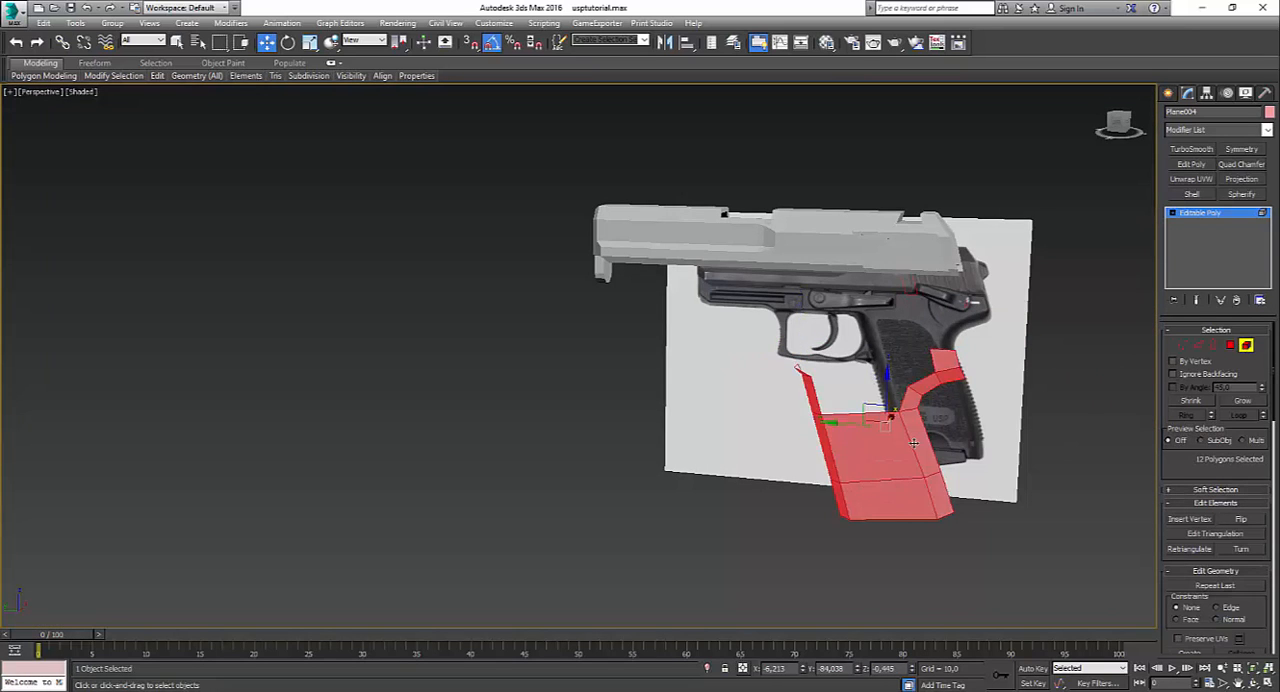
pyautogui.rightClick(909, 439)
pyautogui.click(961, 535)
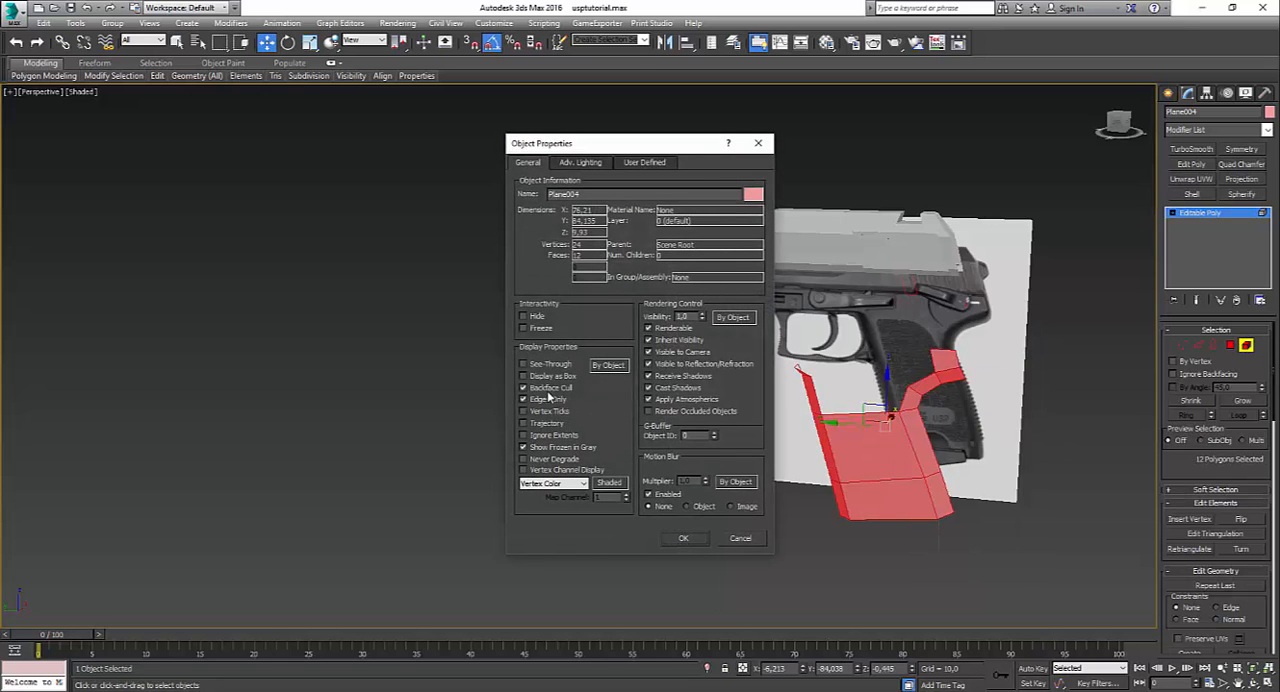
pyautogui.click(683, 538)
pyautogui.keyDown('alt'); pyautogui.moveTo(694, 531); pyautogui.dragTo(826, 335, button='middle'); pyautogui.keyUp('alt')
pyautogui.click(743, 474)
# Step: In the left view, extend the strip's end edge straight forward above the trigger opening to the front base of the trigger guard
pyautogui.click(1199, 346)
pyautogui.scroll(4, 854, 405)
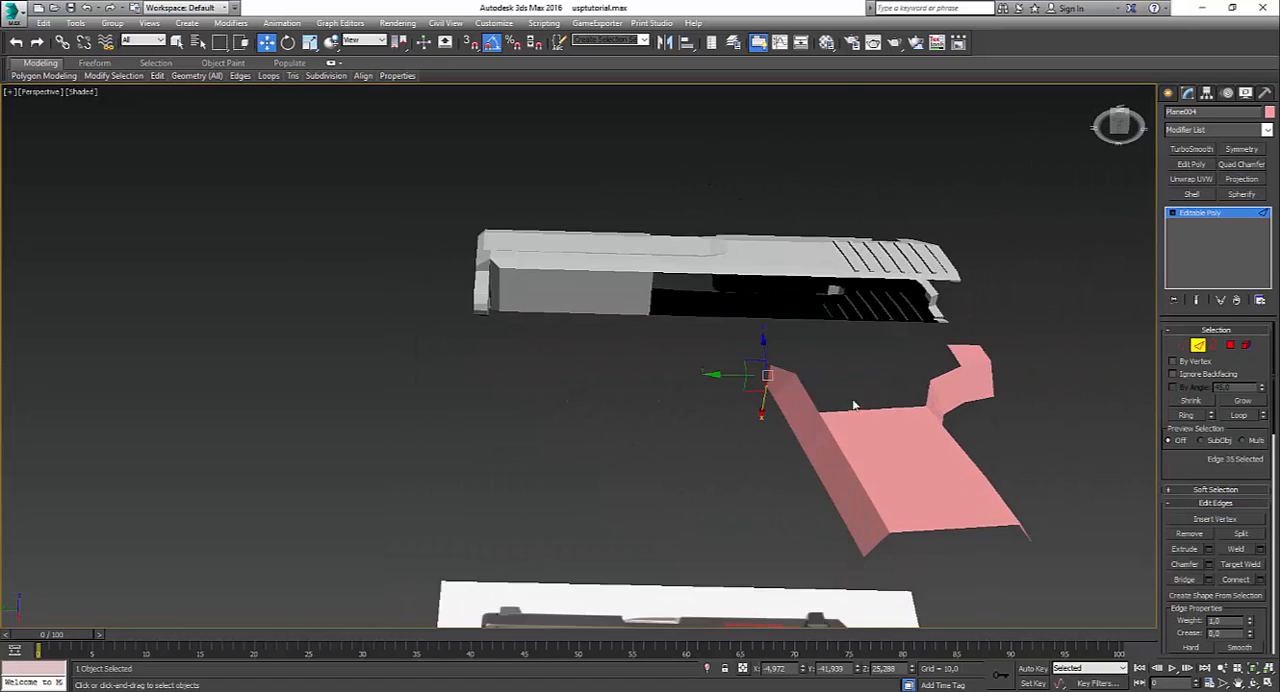
pyautogui.hotkey('alt', 'w')
pyautogui.middleClick(479, 578)
pyautogui.hotkey('alt', 'w')
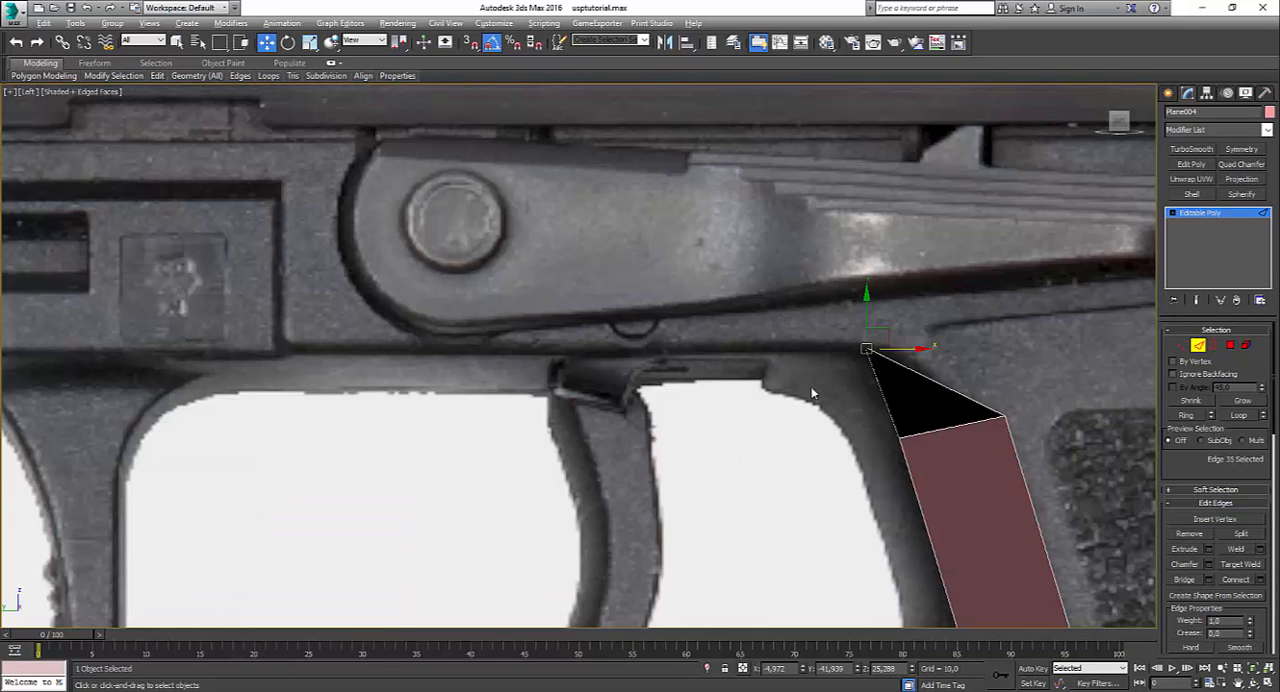
pyautogui.keyDown('shift'); pyautogui.moveTo(914, 347); pyautogui.dragTo(316, 352); pyautogui.keyUp('shift')
pyautogui.moveTo(316, 352); pyautogui.dragTo(898, 428, button='middle')
# Step: Extend the strip up the bend ahead of the trigger guard and forward along the dust cover's lower line
pyautogui.keyDown('shift'); pyautogui.moveTo(924, 380); pyautogui.dragTo(702, 405); pyautogui.keyUp('shift')
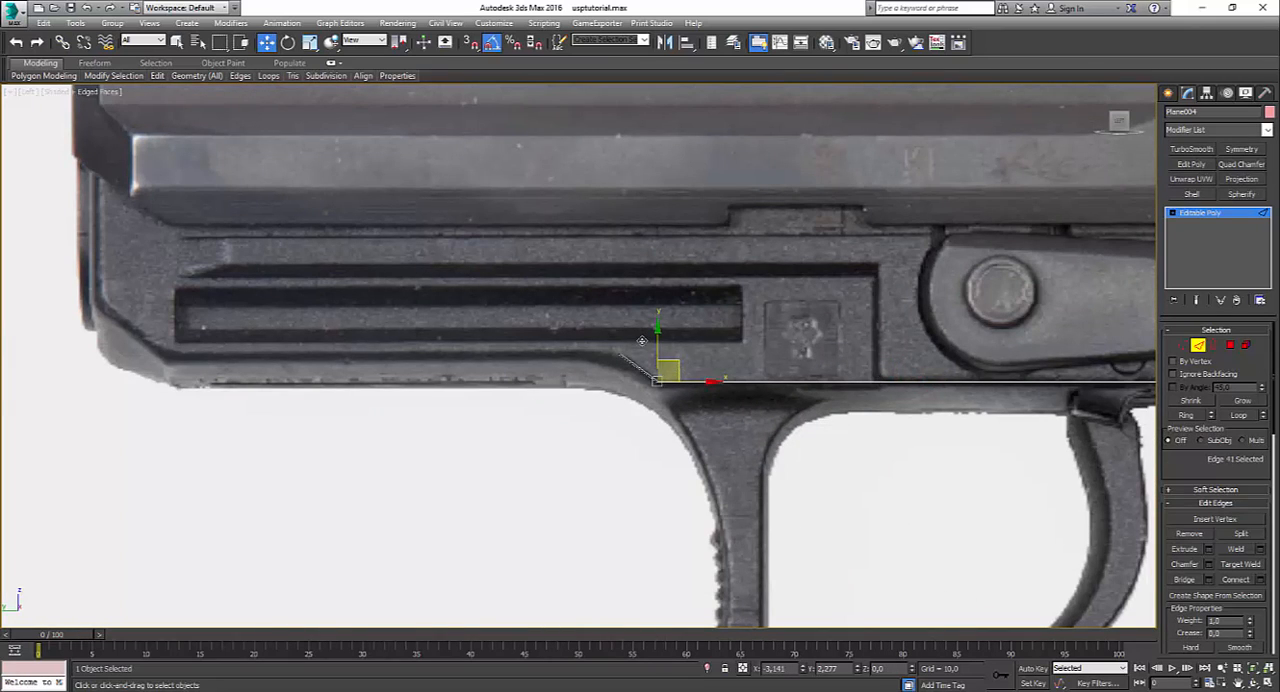
pyautogui.keyDown('shift'); pyautogui.moveTo(642, 341); pyautogui.dragTo(622, 347); pyautogui.keyUp('shift')
pyautogui.scroll(-2, 678, 382)
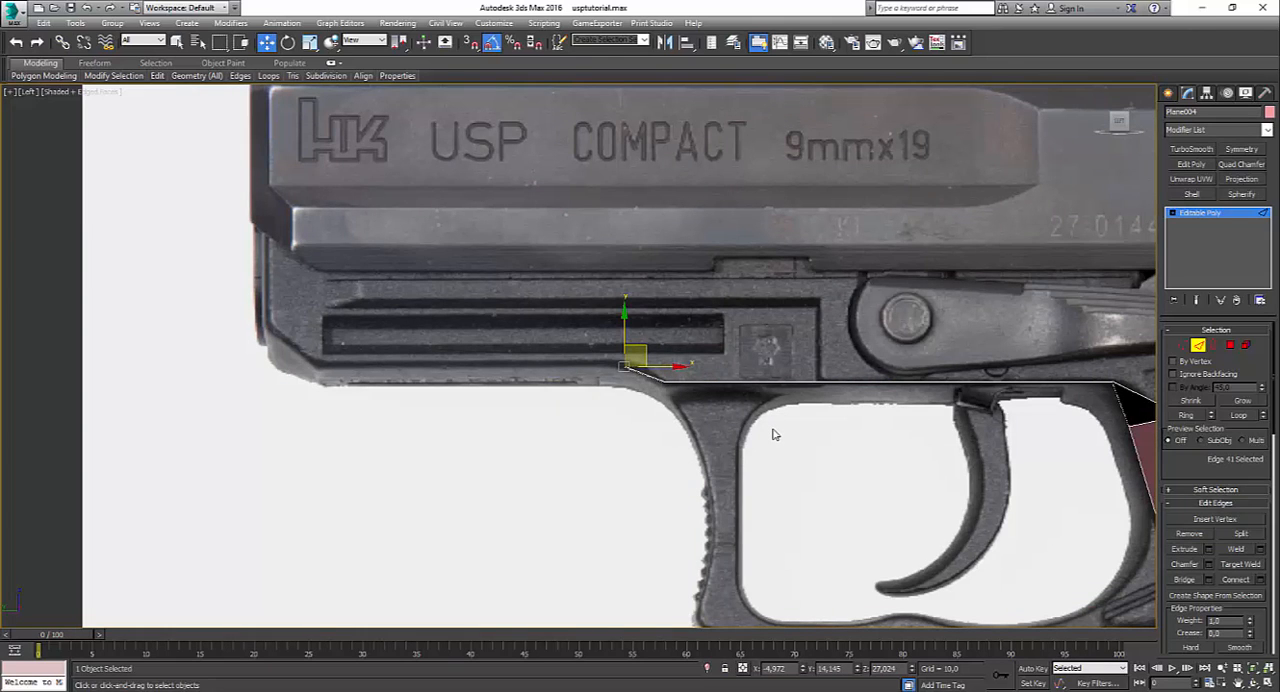
pyautogui.scroll(-2, 772, 434)
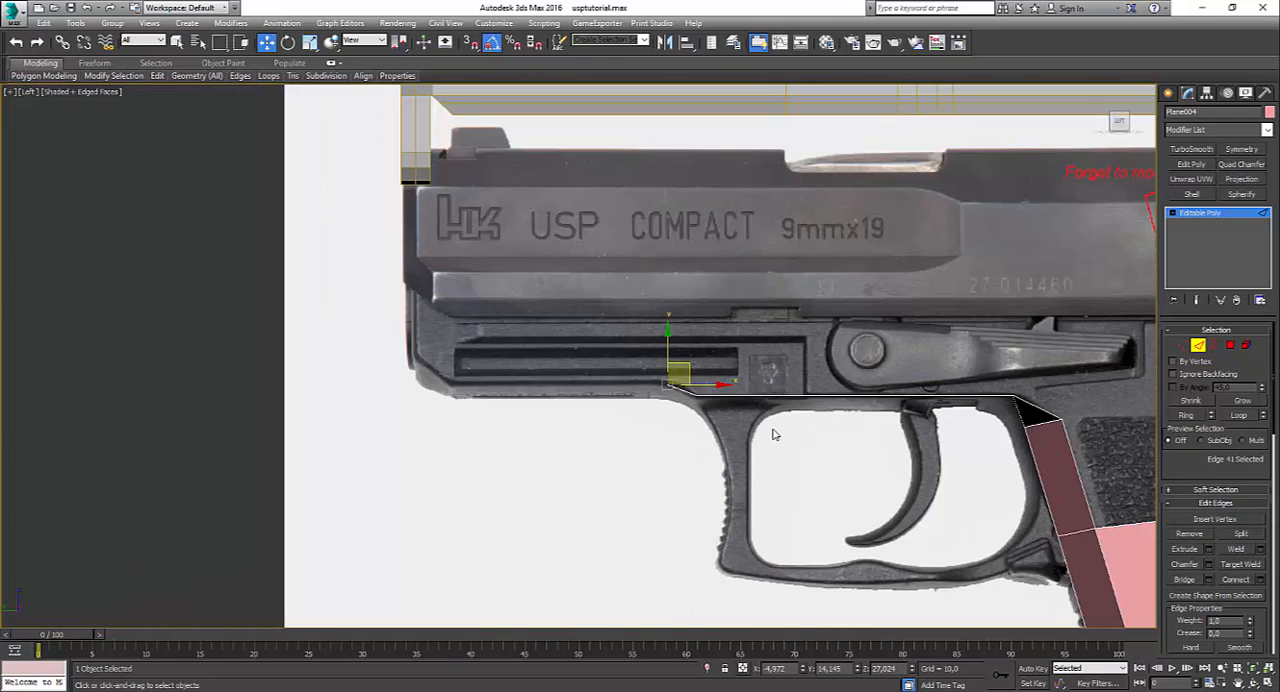
pyautogui.scroll(-2, 772, 434)
pyautogui.scroll(-2, 772, 434)
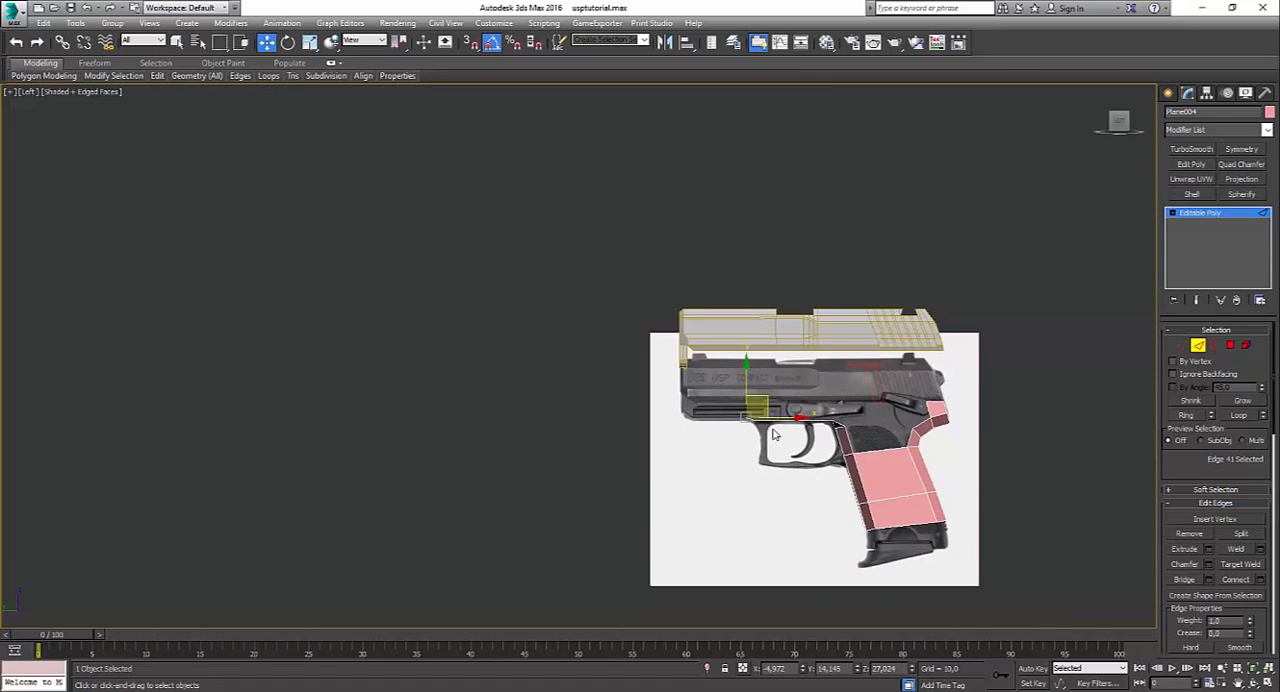
pyautogui.scroll(5, 772, 434)
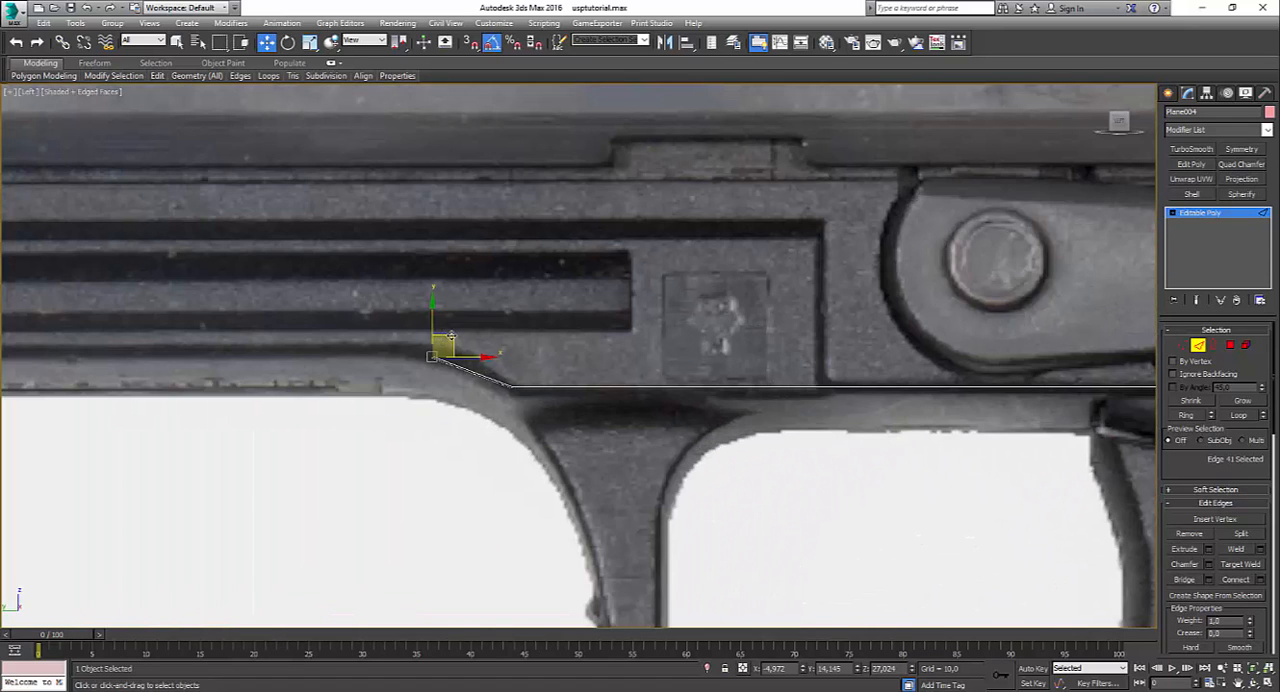
pyautogui.keyDown('shift'); pyautogui.moveTo(451, 336); pyautogui.dragTo(313, 328); pyautogui.keyUp('shift')
pyautogui.moveTo(730, 363); pyautogui.dragTo(1052, 421, button='middle')
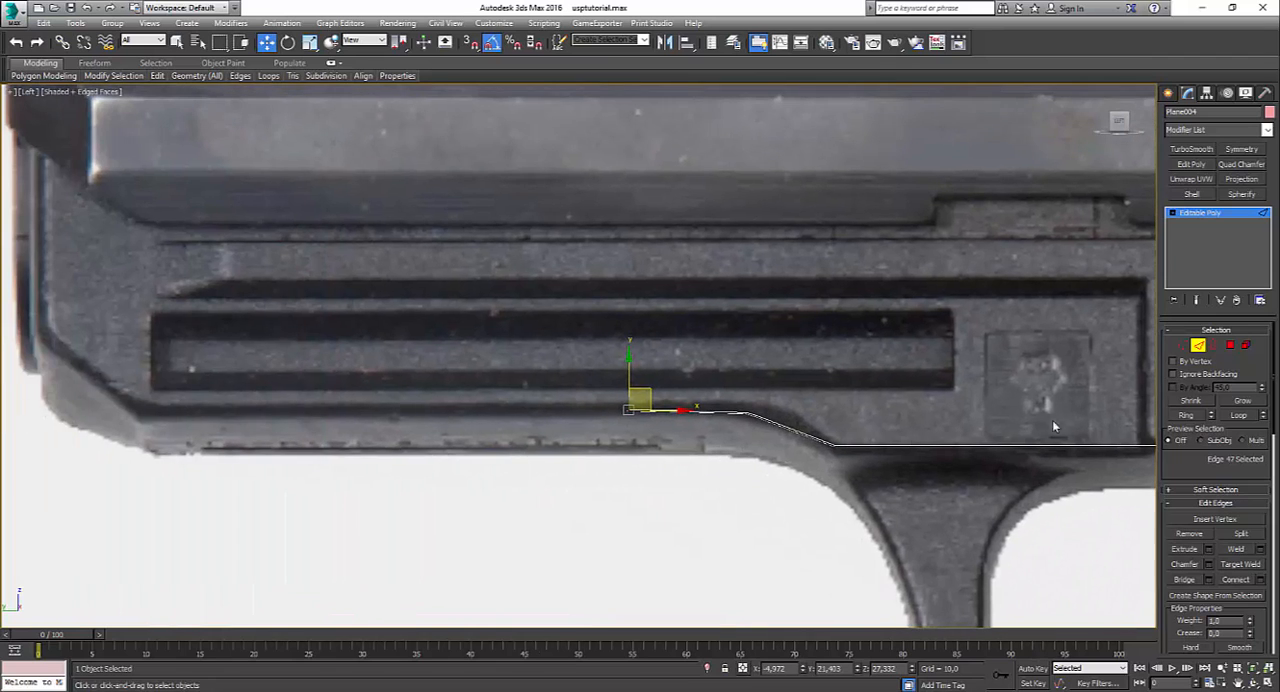
# Step: Reposition the strip's vertices at the bend ahead of the trigger guard to follow the reference curve
pyautogui.click(1184, 344)
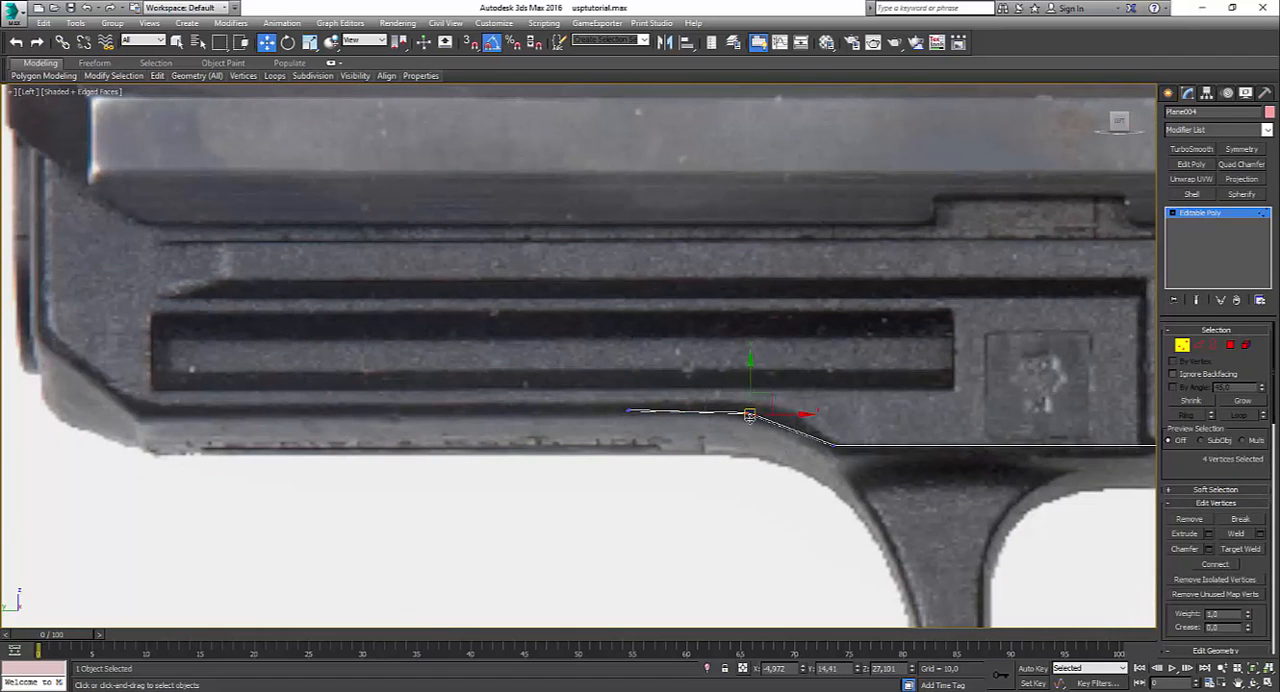
pyautogui.scroll(3, 777, 445)
pyautogui.click(776, 442)
pyautogui.moveTo(753, 417); pyautogui.dragTo(892, 402)
pyautogui.click(880, 429)
pyautogui.scroll(-4, 880, 429)
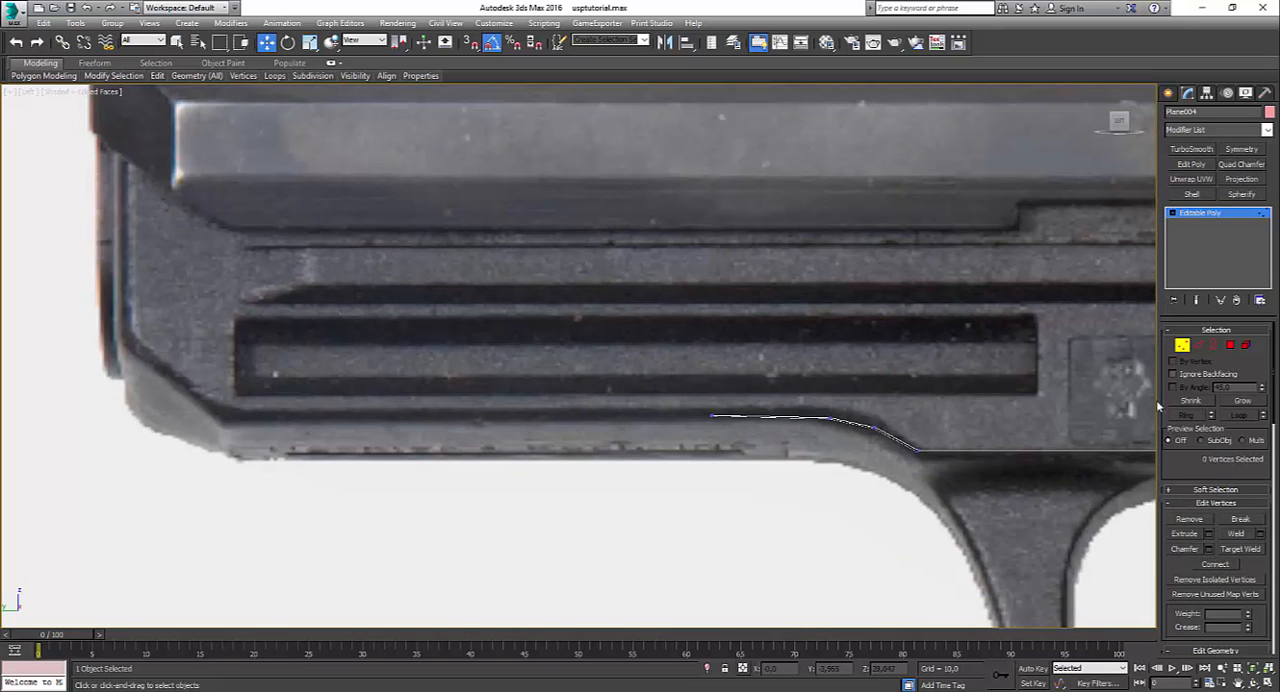
# Step: Carry the strip's end to the dust cover's front corner and extend it diagonally and up to the slide's underside
pyautogui.click(1199, 344)
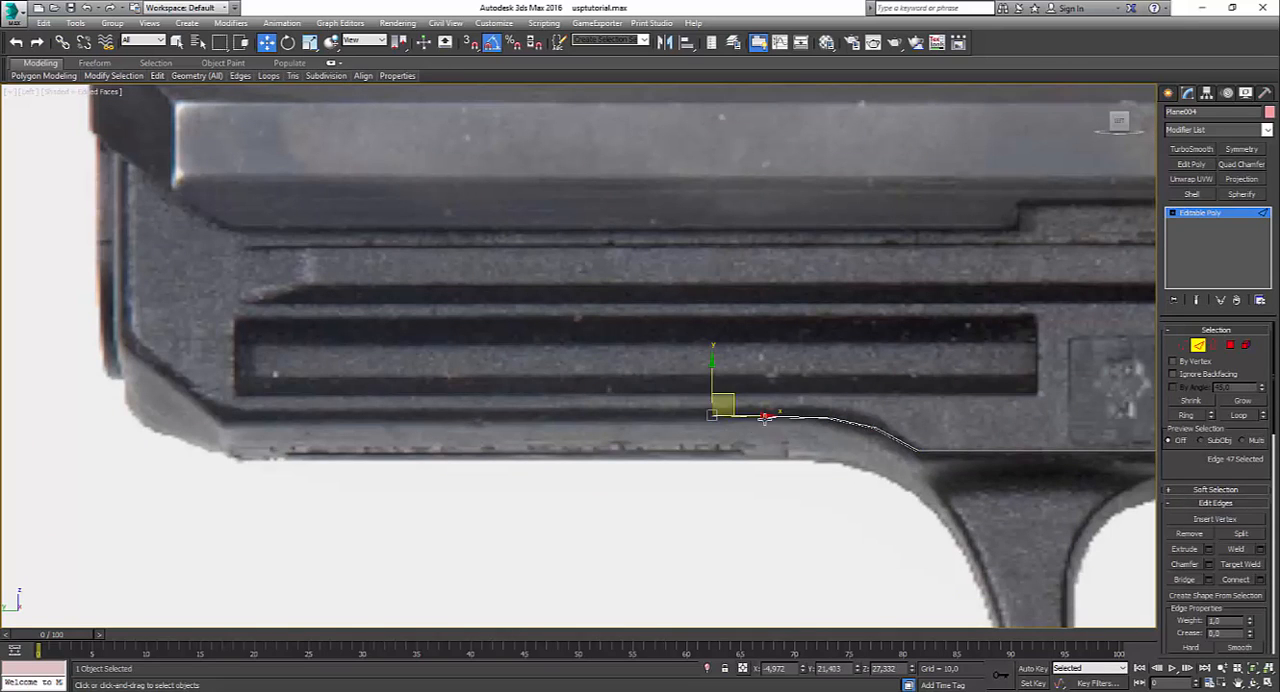
pyautogui.moveTo(728, 427)
pyautogui.keyDown('shift'); pyautogui.mouseDown()
pyautogui.moveTo(280, 457)
pyautogui.moveTo(193, 354)
pyautogui.moveTo(185, 274)
pyautogui.mouseUp(); pyautogui.keyUp('shift')
pyautogui.scroll(-3, 273, 455)
pyautogui.hotkey('alt', 'w')
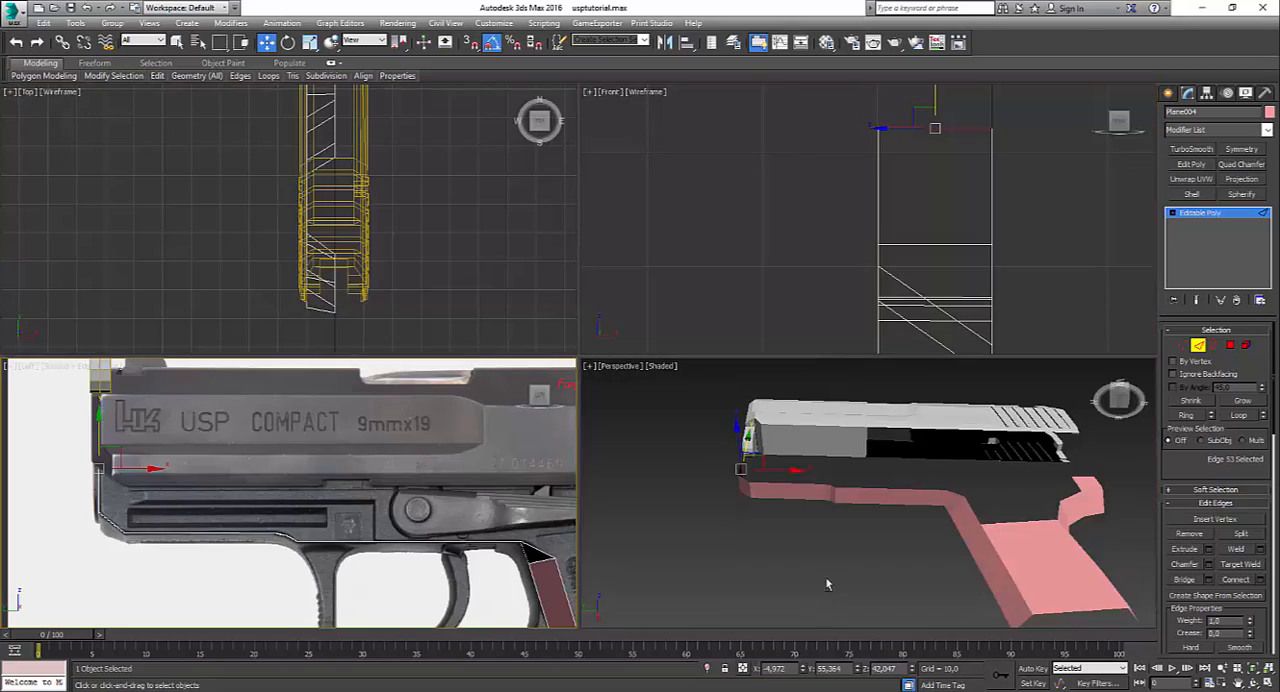
pyautogui.middleClick(826, 580)
pyautogui.hotkey('alt', 'w')
pyautogui.keyDown('alt'); pyautogui.moveTo(728, 485); pyautogui.dragTo(561, 513, button='middle'); pyautogui.keyUp('alt')
# Step: Flatten the long underside polygons above the trigger opening and under the dust cover with Make Planar
pyautogui.hotkey('alt', 'w')
pyautogui.middleClick(331, 502)
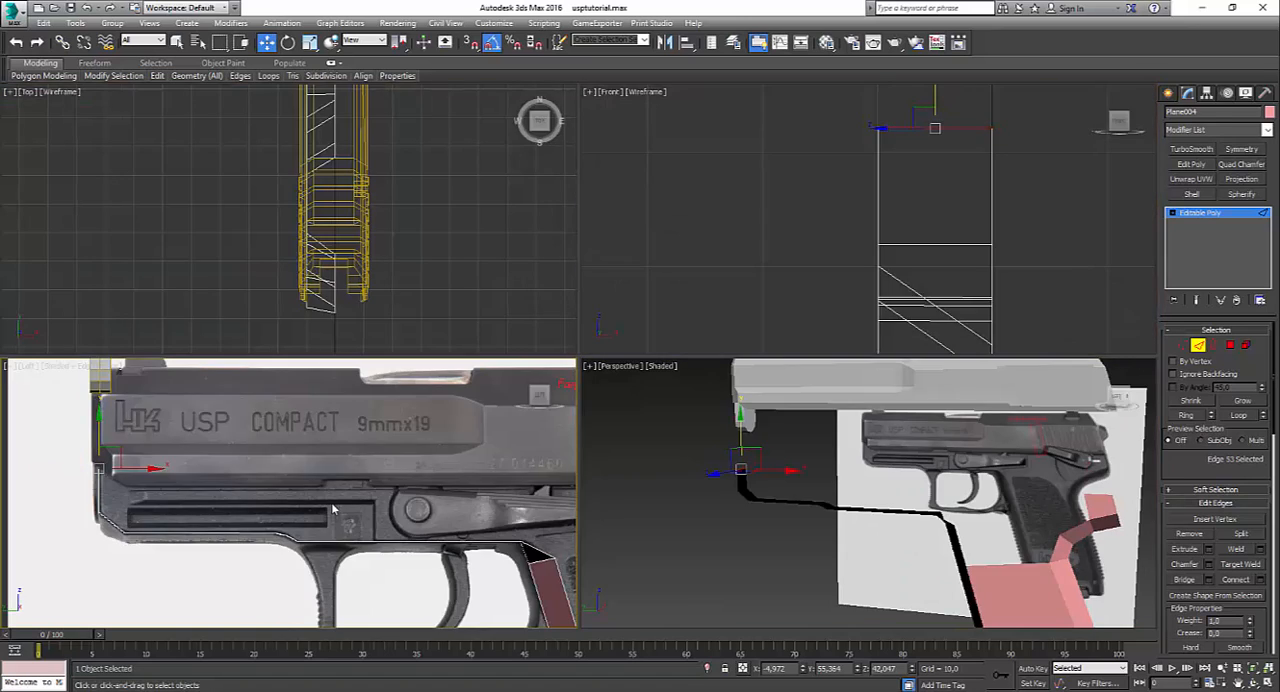
pyautogui.hotkey('alt', 'w')
pyautogui.click(1231, 346)
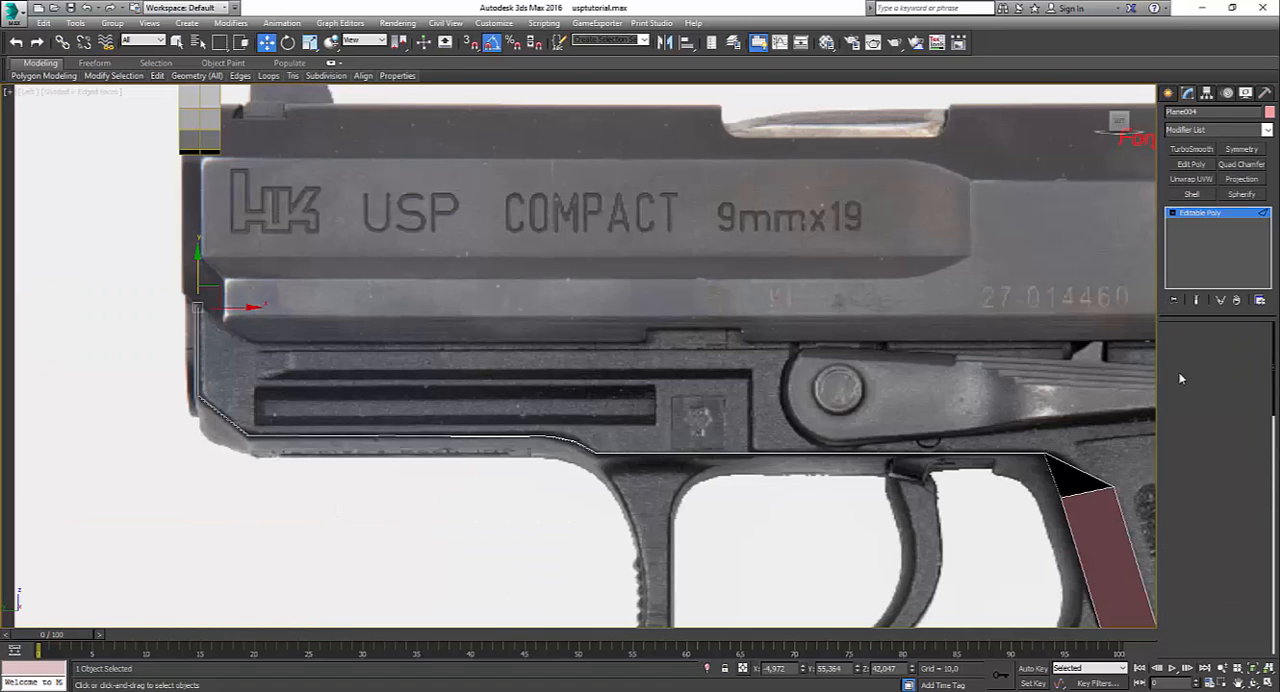
pyautogui.click(411, 76)
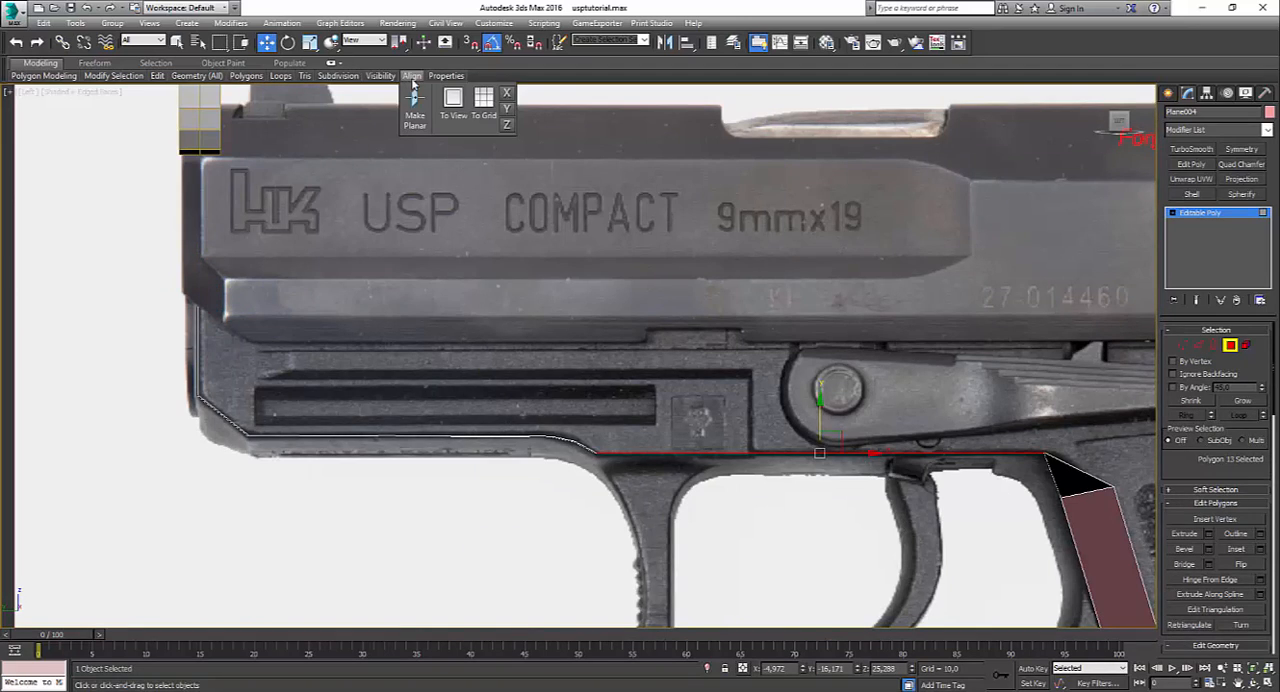
pyautogui.click(438, 480)
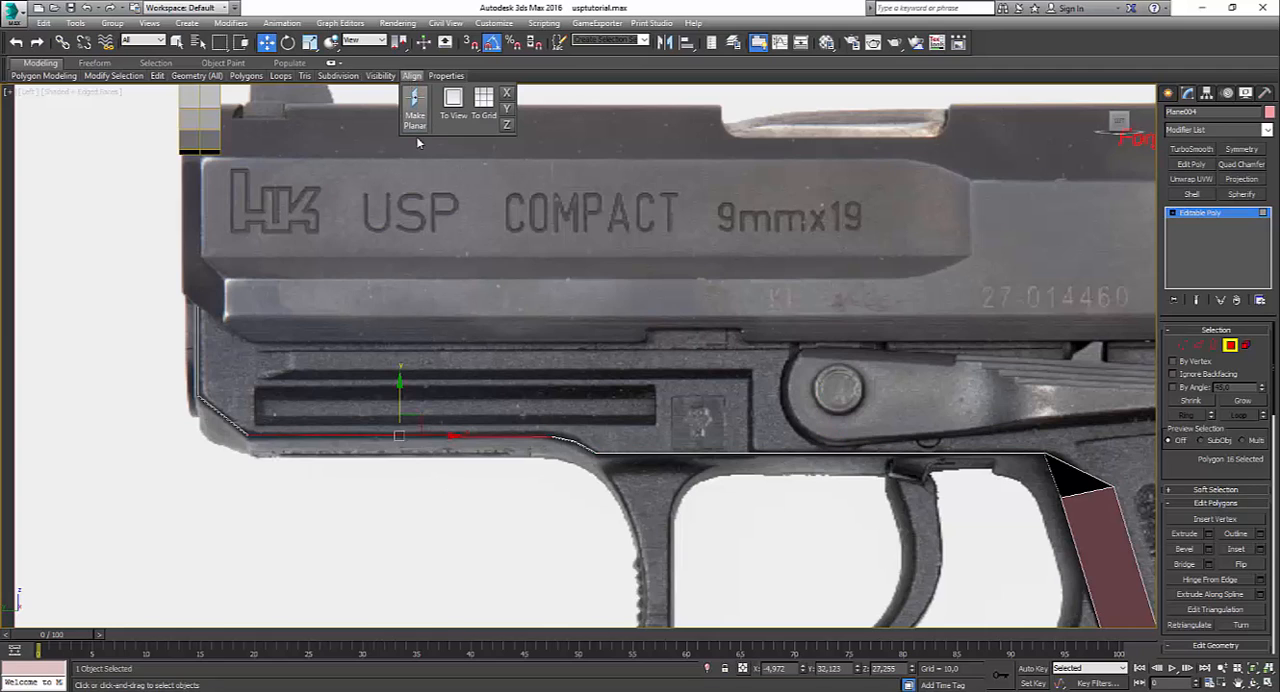
pyautogui.click(451, 437)
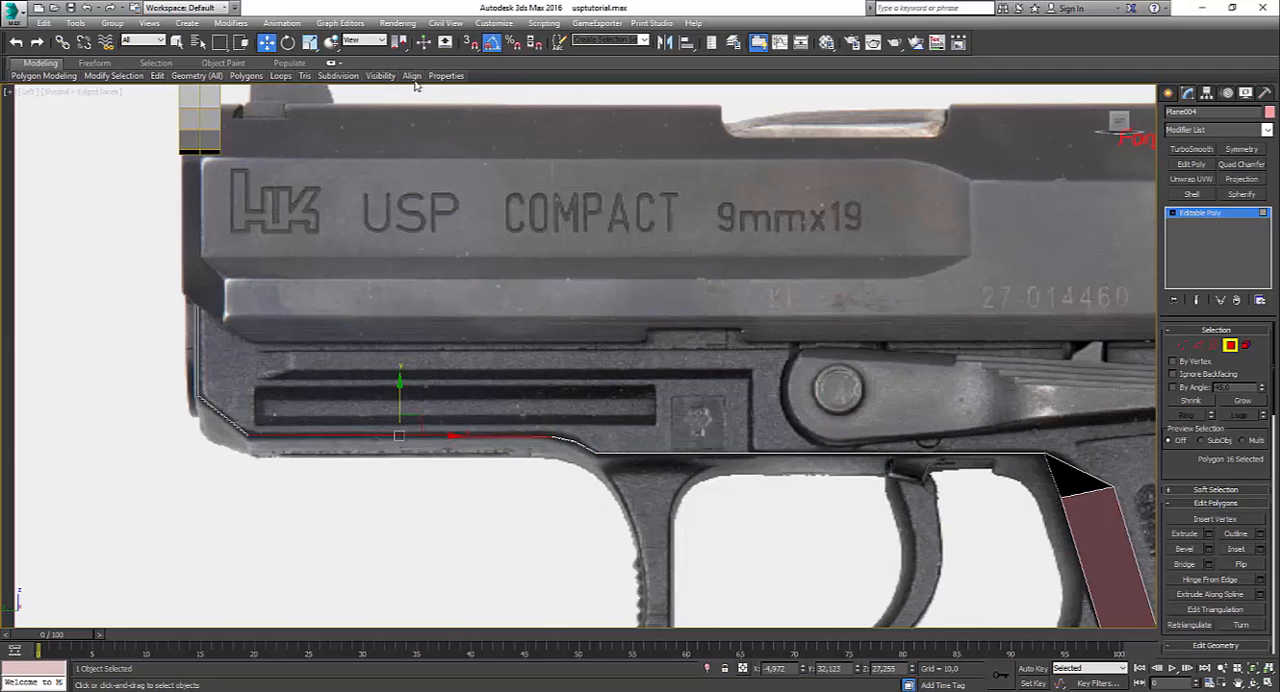
pyautogui.moveTo(413, 79)
pyautogui.click(416, 120)
# Step: Inspect the frame's underside strip from an orbited angle in the perspective view
pyautogui.click(717, 475)
pyautogui.hotkey('alt', 'w')
pyautogui.click(717, 472)
pyautogui.hotkey('alt', 'w')
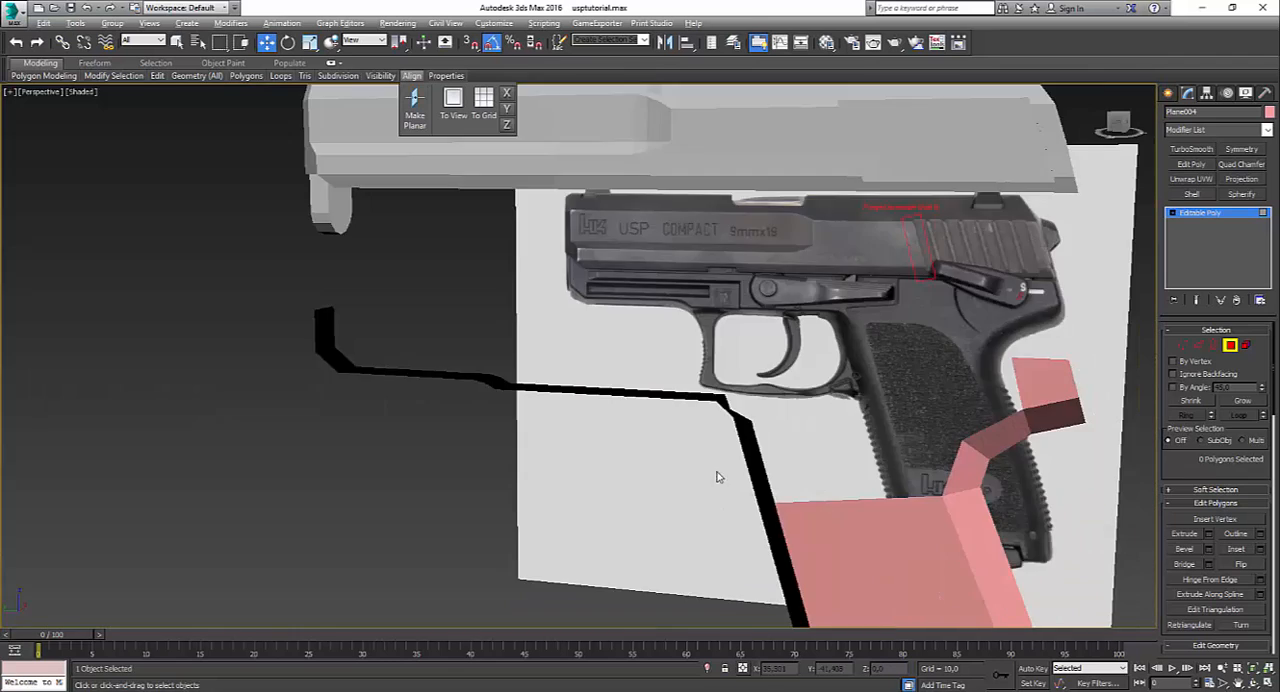
pyautogui.moveTo(717, 477)
pyautogui.keyDown('alt'); pyautogui.mouseDown(button='middle')
pyautogui.moveTo(796, 438)
pyautogui.moveTo(782, 472)
pyautogui.moveTo(695, 488)
pyautogui.mouseUp(button='middle'); pyautogui.keyUp('alt')
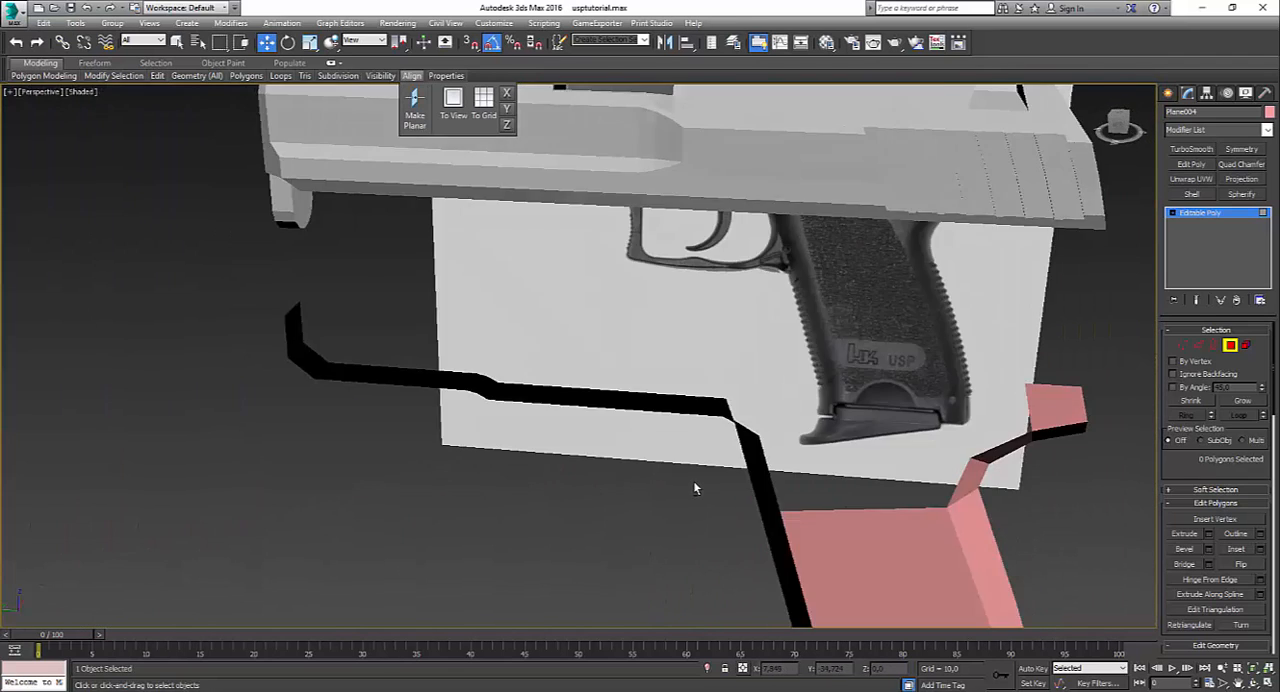
pyautogui.hotkey('alt', 'w')
pyautogui.click(510, 520)
pyautogui.hotkey('alt', 'w')
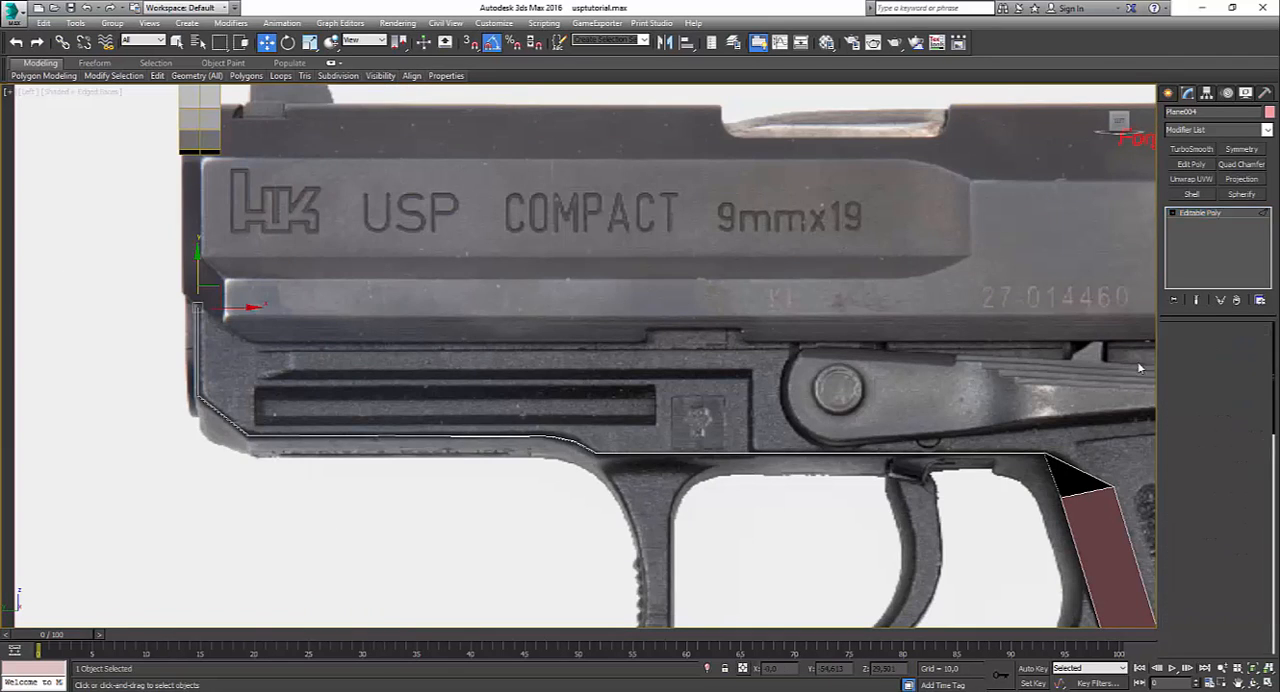
# Step: Extend the outer edges of the two long underside polygons straight up onto the slide's lower part to form side faces
pyautogui.press('2')
pyautogui.click(320, 435)
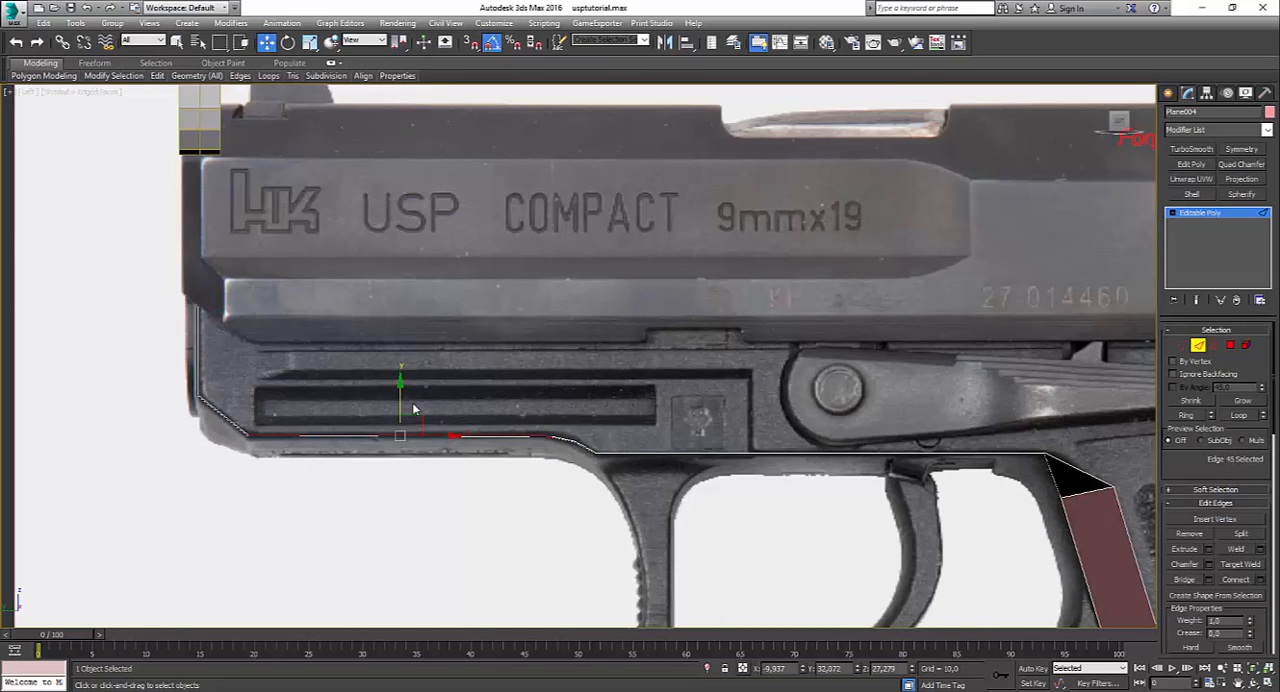
pyautogui.keyDown('shift'); pyautogui.moveTo(405, 405); pyautogui.dragTo(388, 297); pyautogui.keyUp('shift')
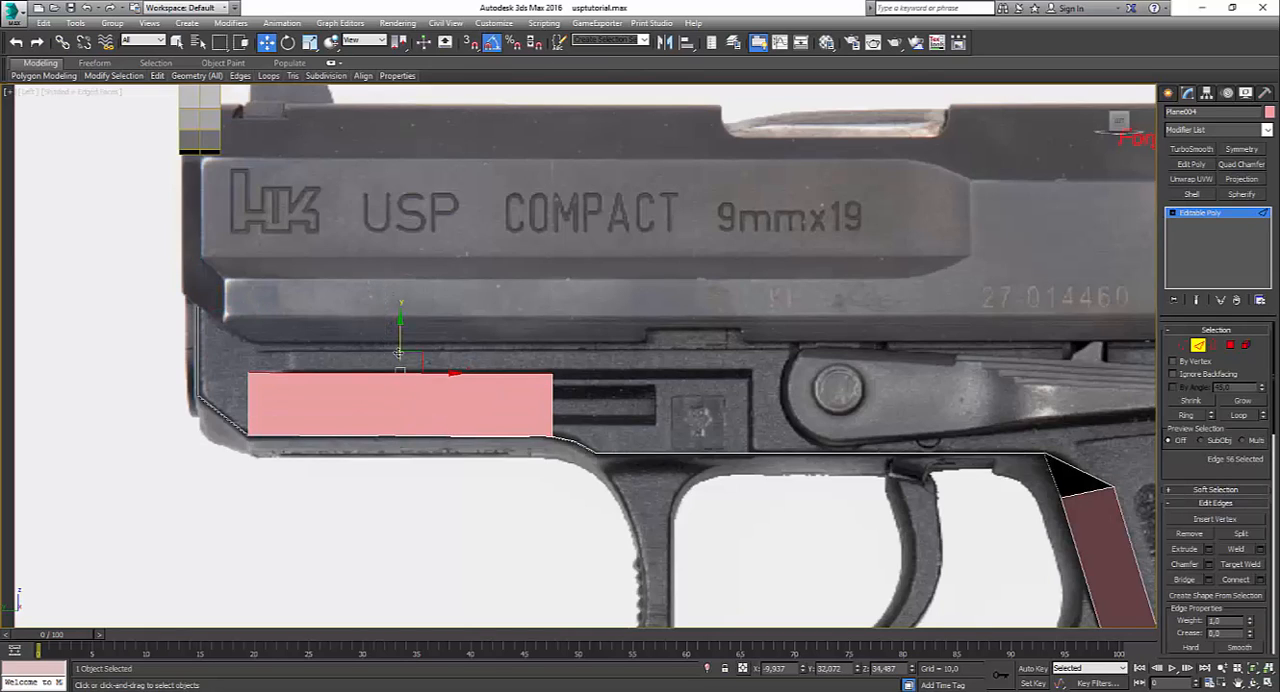
pyautogui.moveTo(399, 353); pyautogui.dragTo(396, 297)
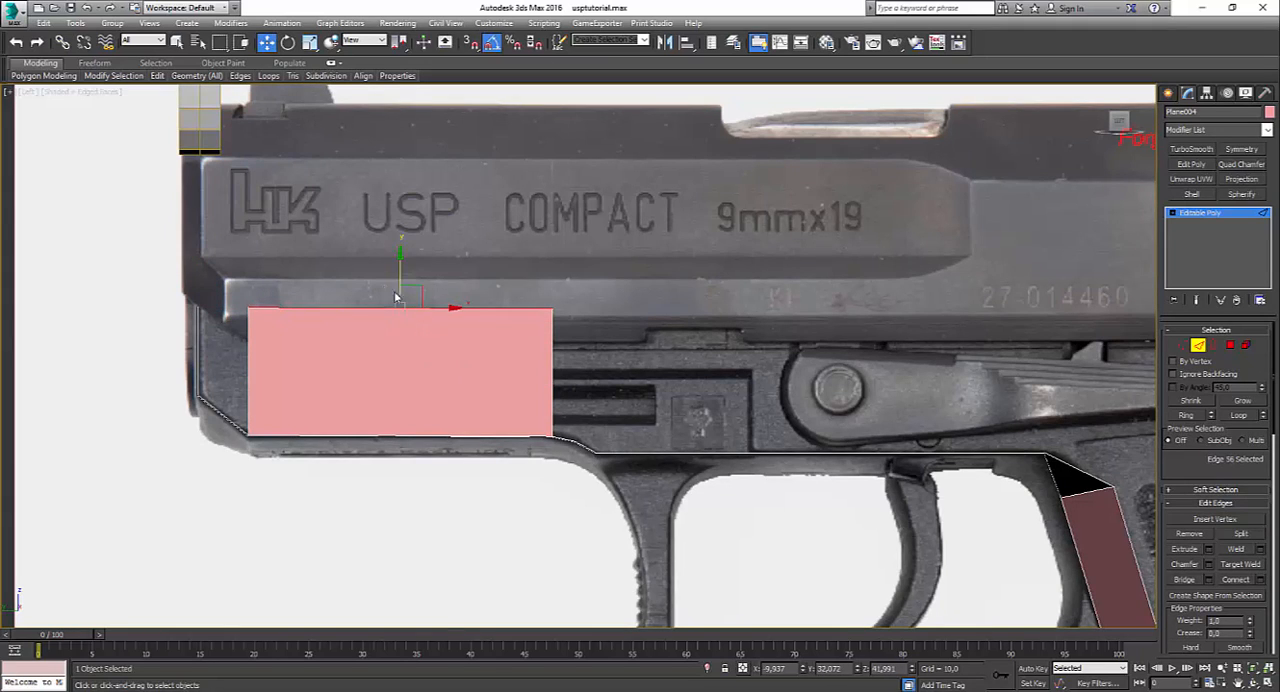
pyautogui.click(736, 452)
pyautogui.keyDown('shift'); pyautogui.moveTo(820, 398); pyautogui.dragTo(835, 272); pyautogui.keyUp('shift')
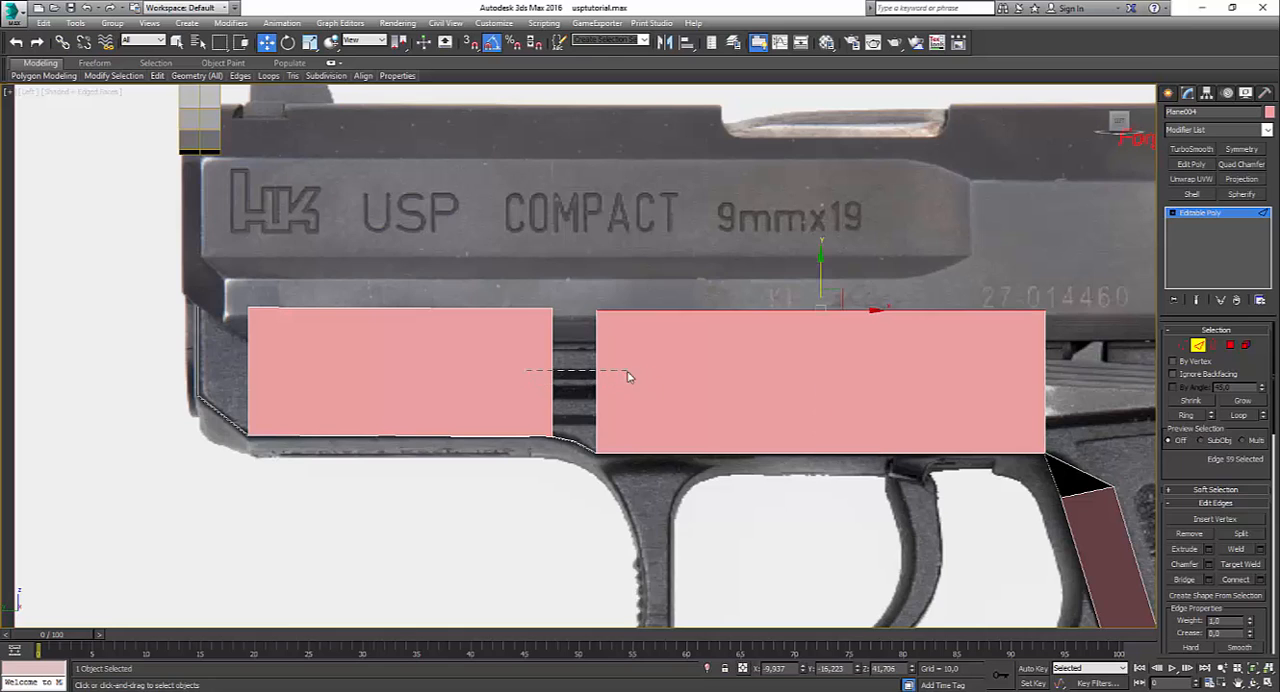
# Step: Bridge the inner edges of the grip's front and rear strips to fill the side face of the upper grip
pyautogui.moveTo(628, 376); pyautogui.dragTo(628, 376)
pyautogui.click(572, 443)
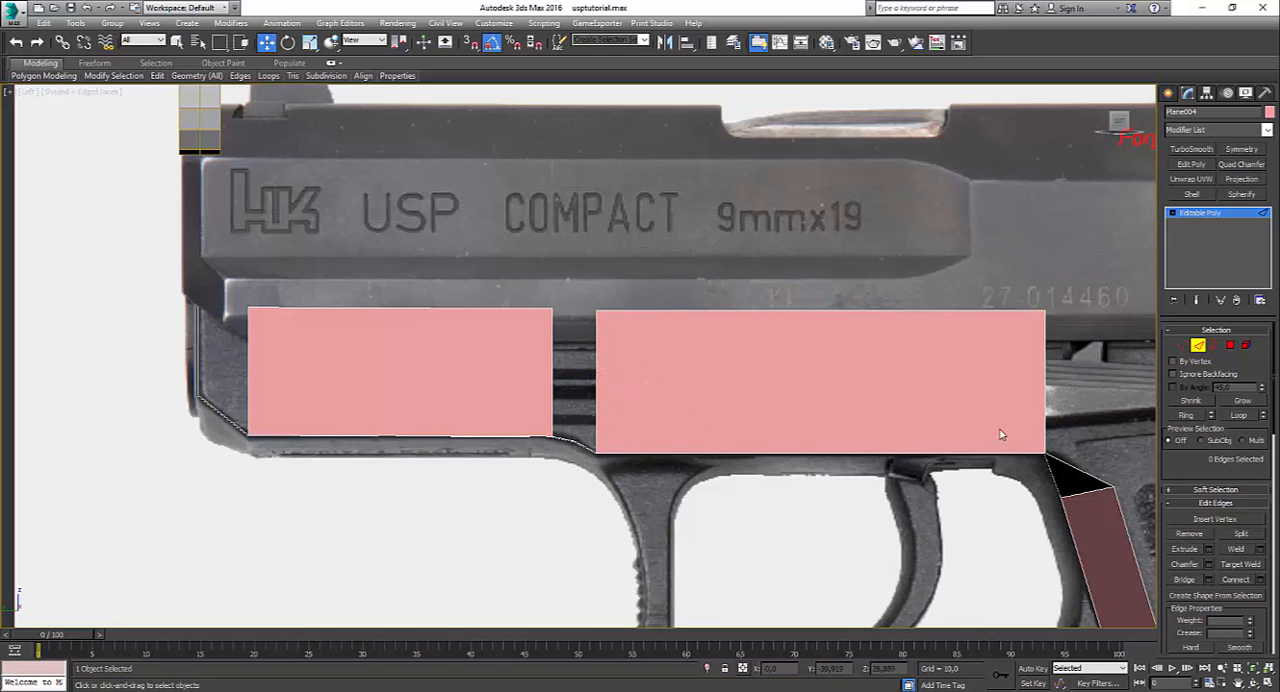
pyautogui.moveTo(1000, 435); pyautogui.dragTo(622, 452, button='middle')
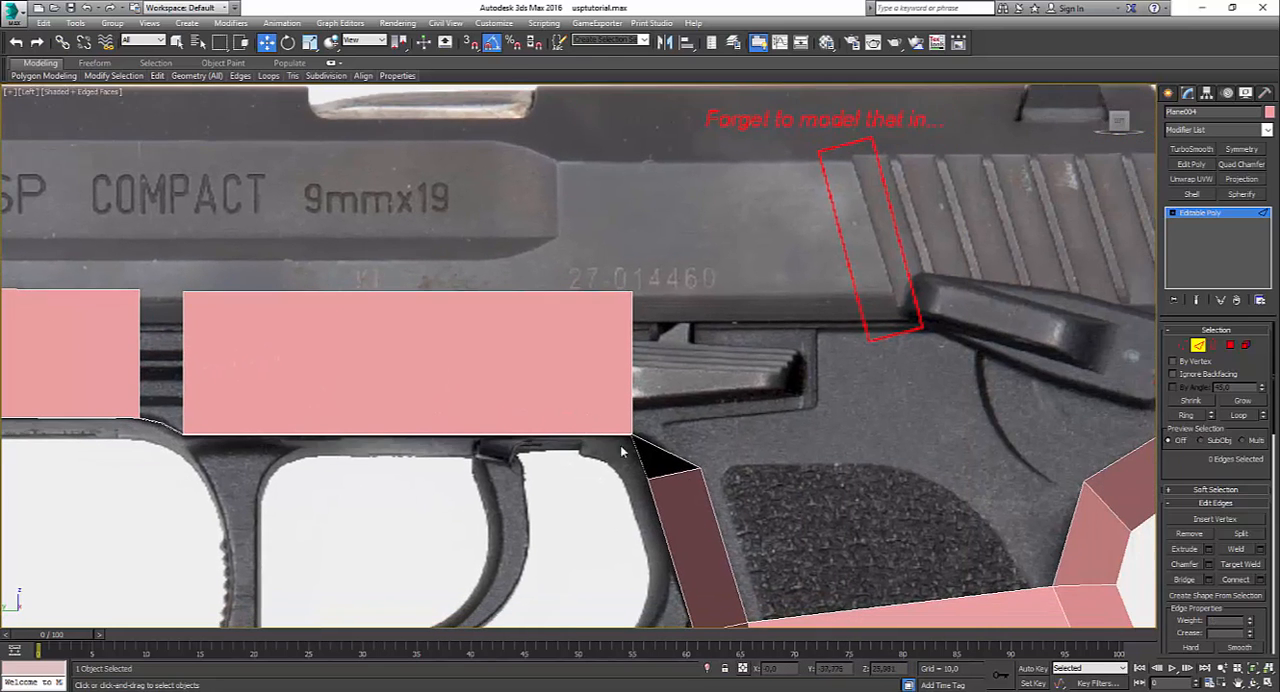
pyautogui.click(721, 523)
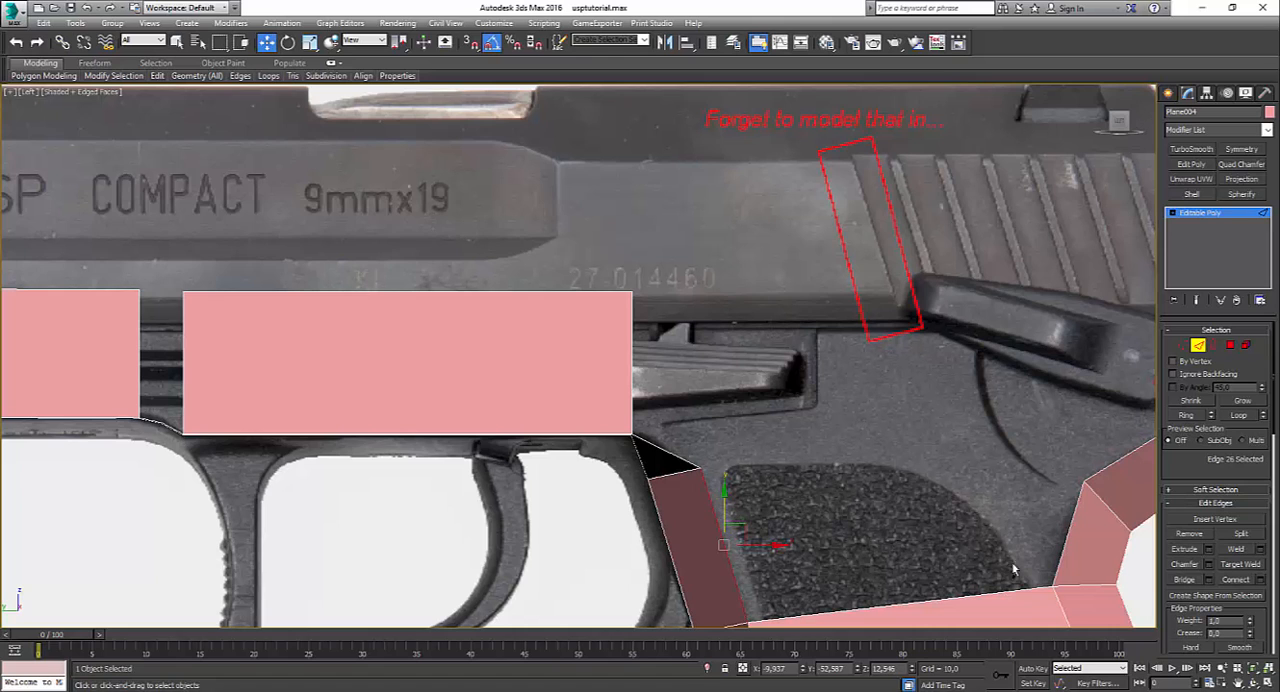
pyautogui.keyDown('ctrl'); pyautogui.click(1063, 540); pyautogui.keyUp('ctrl')
pyautogui.hotkey('shift', 'b')
pyautogui.click(897, 549)
pyautogui.scroll(-4, 874, 490)
pyautogui.scroll(2, 874, 490)
pyautogui.moveTo(874, 490); pyautogui.dragTo(797, 427, button='middle')
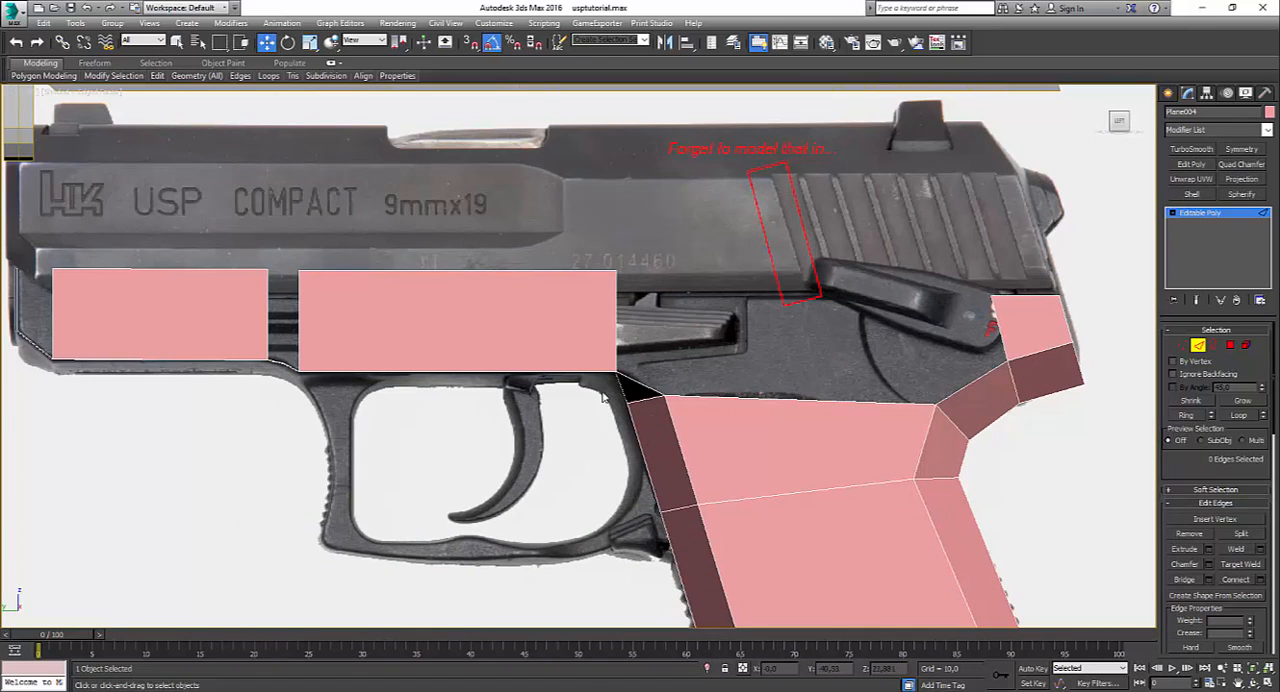
# Step: Extend the short diagonal edge behind the trigger guard up and back over the slide release as a new side polygon
pyautogui.click(638, 387)
pyautogui.keyDown('shift'); pyautogui.moveTo(641, 384); pyautogui.dragTo(708, 289); pyautogui.keyUp('shift')
pyautogui.click(1183, 346)
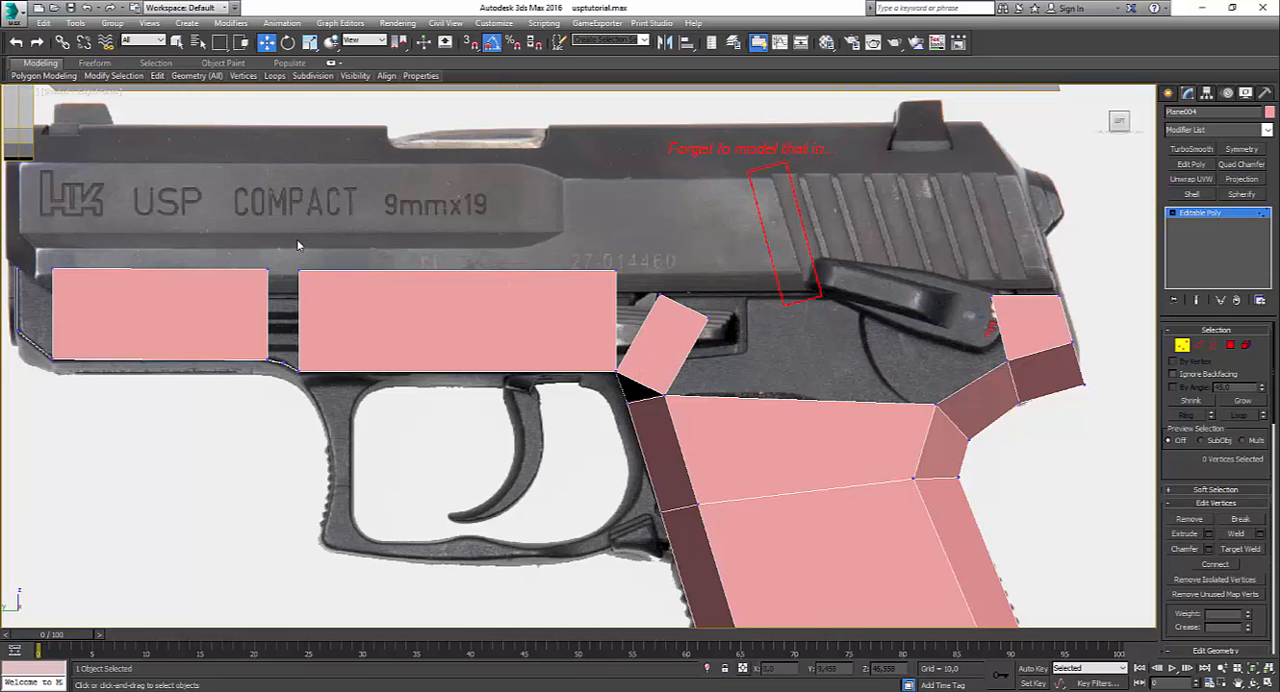
pyautogui.moveTo(662, 305); pyautogui.dragTo(650, 290)
pyautogui.moveTo(355, 287); pyautogui.dragTo(649, 336, button='middle')
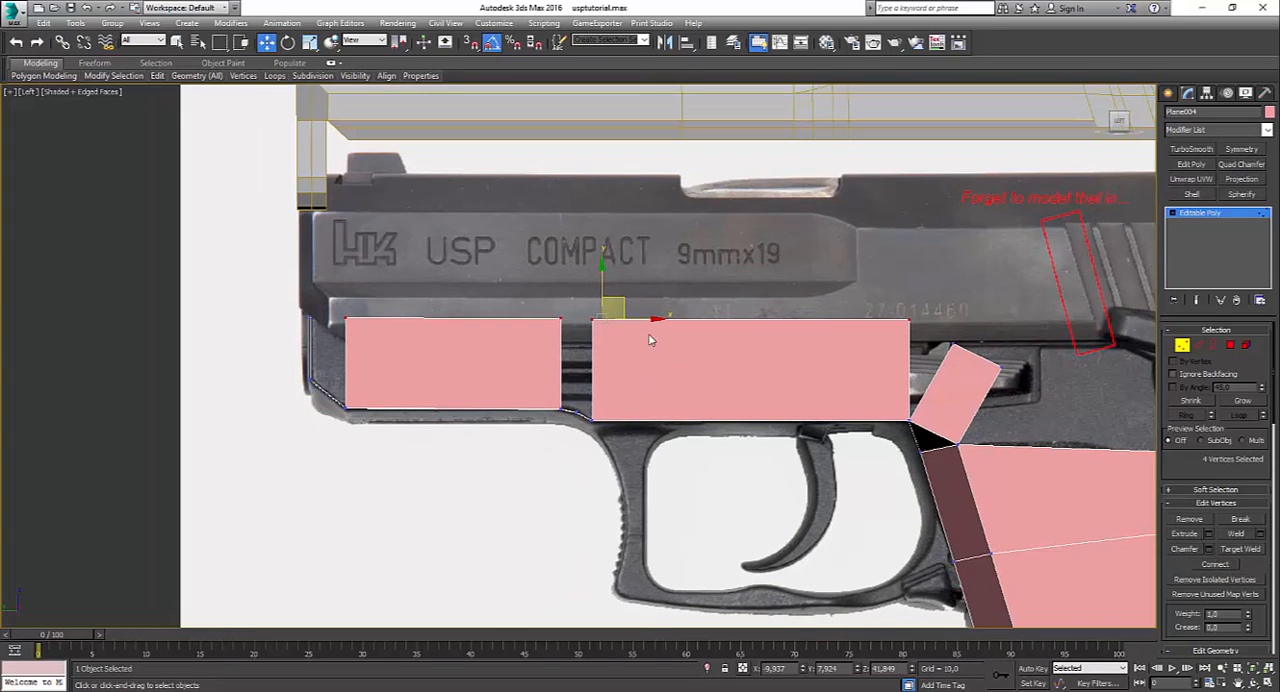
pyautogui.moveTo(611, 290)
pyautogui.mouseDown()
pyautogui.moveTo(599, 346)
pyautogui.moveTo(590, 265)
pyautogui.moveTo(587, 287)
pyautogui.mouseUp()
pyautogui.moveTo(587, 282); pyautogui.dragTo(587, 277)
pyautogui.moveTo(1059, 310); pyautogui.dragTo(993, 321, button='middle')
pyautogui.scroll(2, 993, 321)
# Step: Move the new polygon's upper front vertex onto the long side face's upper rear corner and weld them
pyautogui.click(838, 369)
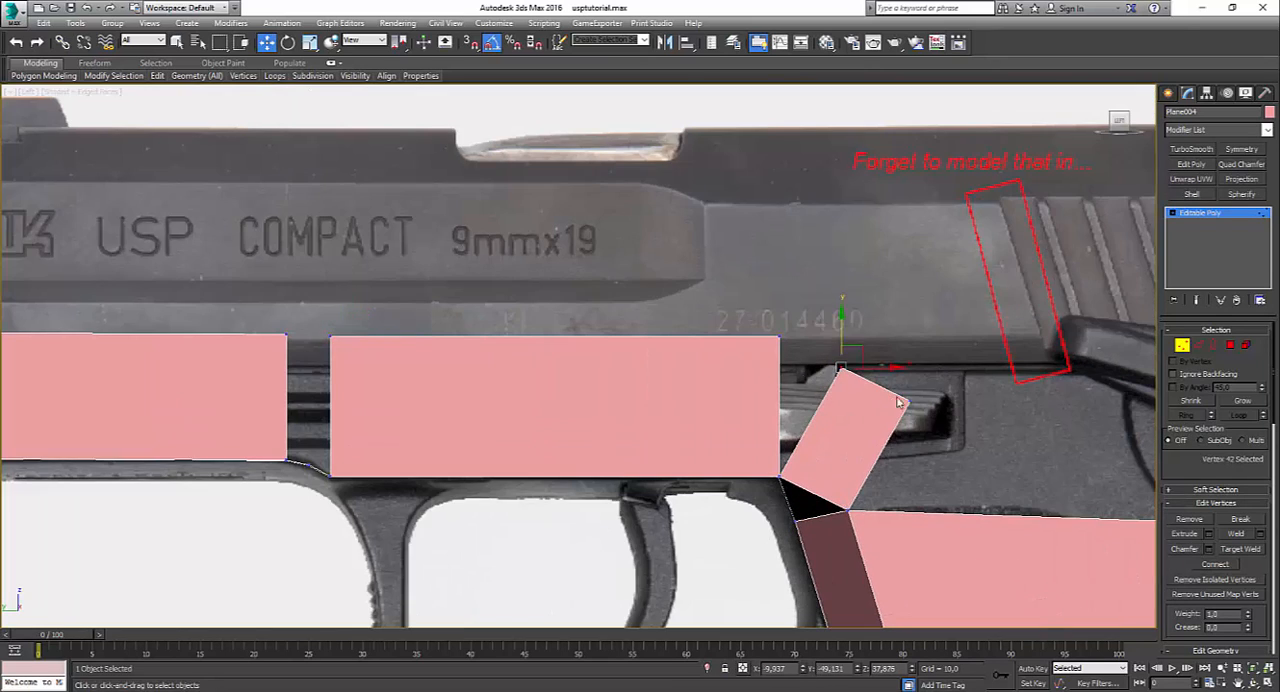
pyautogui.moveTo(840, 367); pyautogui.dragTo(780, 337)
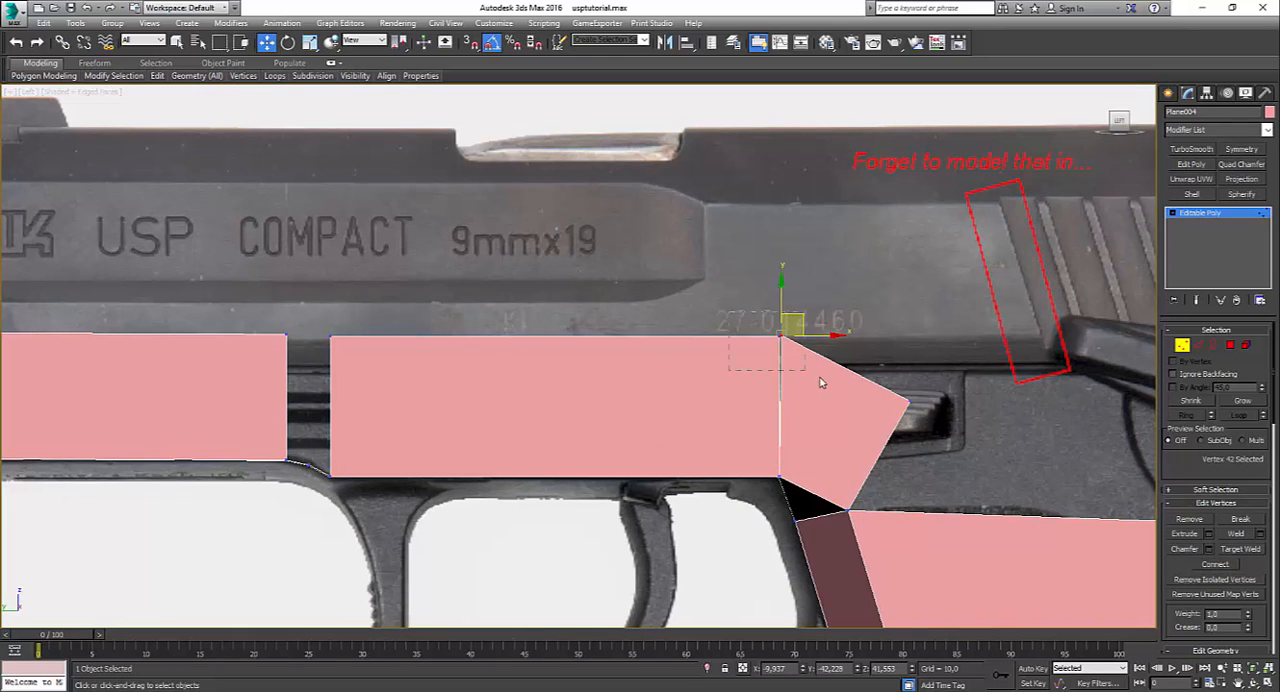
pyautogui.click(820, 420)
# Step: Place the polygon's remaining upper vertex straight above the grip's upper front corner, level with the side face's top edge
pyautogui.click(908, 403)
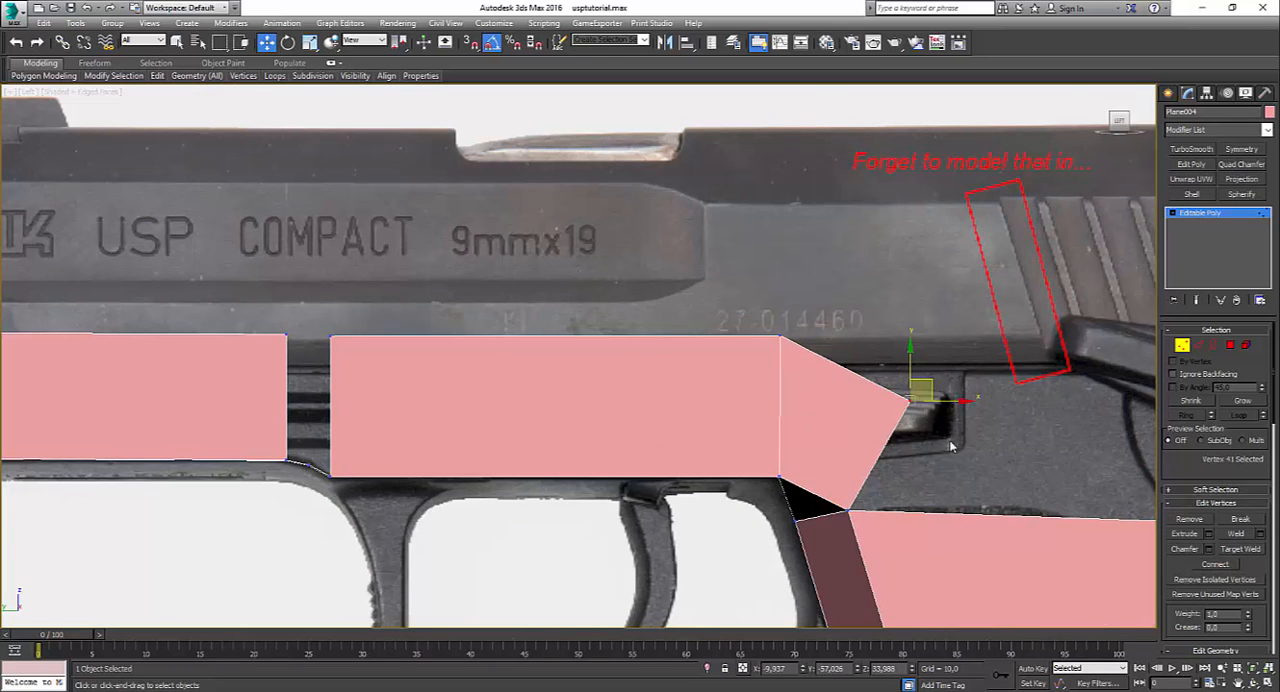
pyautogui.moveTo(908, 403); pyautogui.dragTo(532, 400, button='middle')
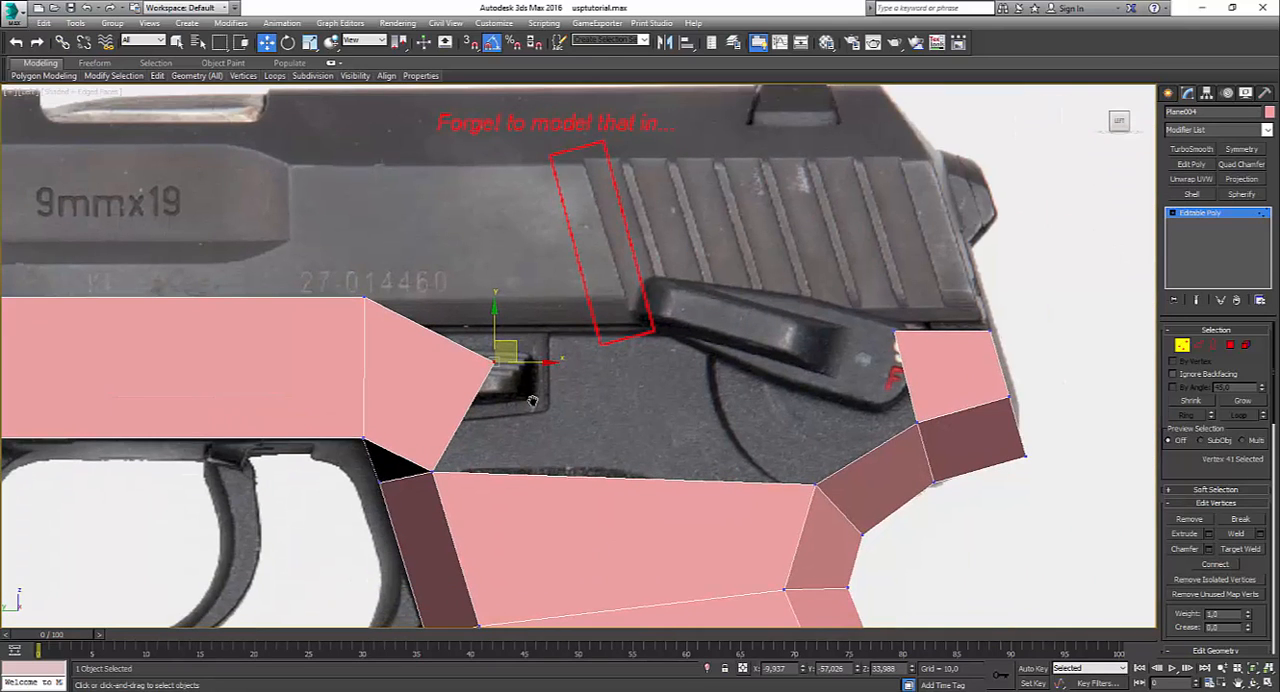
pyautogui.moveTo(512, 340); pyautogui.dragTo(475, 303)
pyautogui.click(592, 414)
pyautogui.click(458, 297)
pyautogui.click(521, 355)
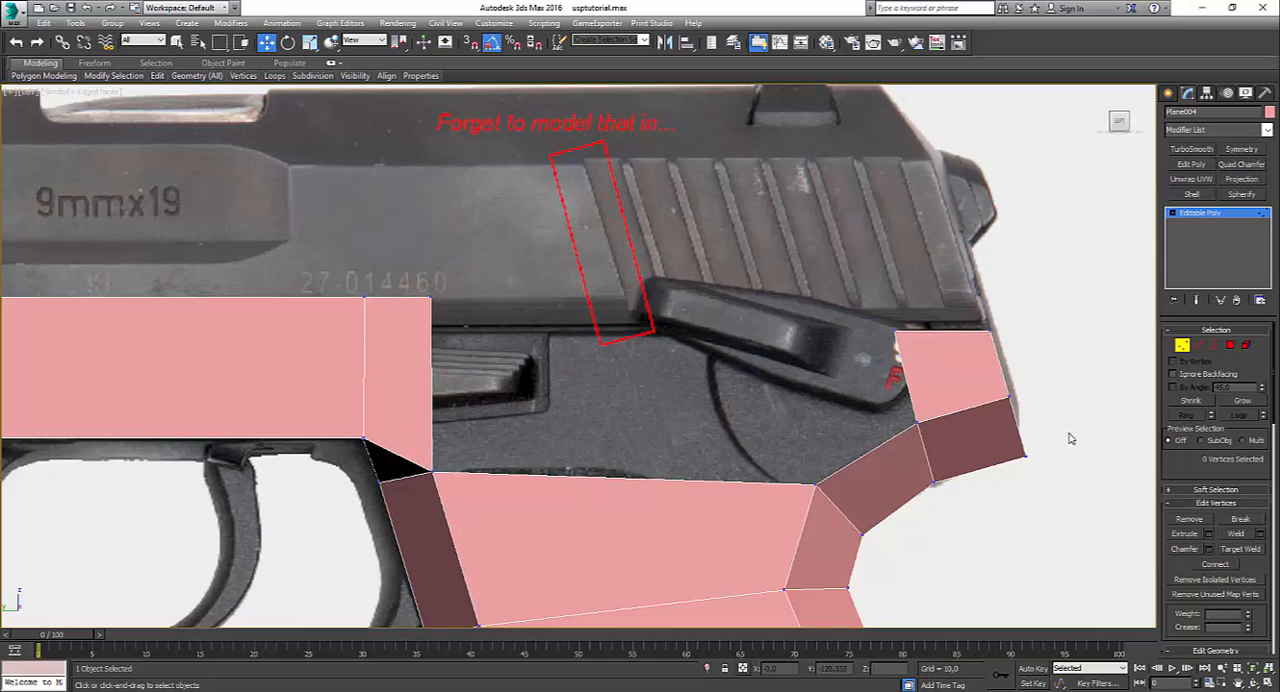
# Step: Raise the two top vertices of the rearmost frame polygon to about the height of the front side faces
pyautogui.click(1195, 348)
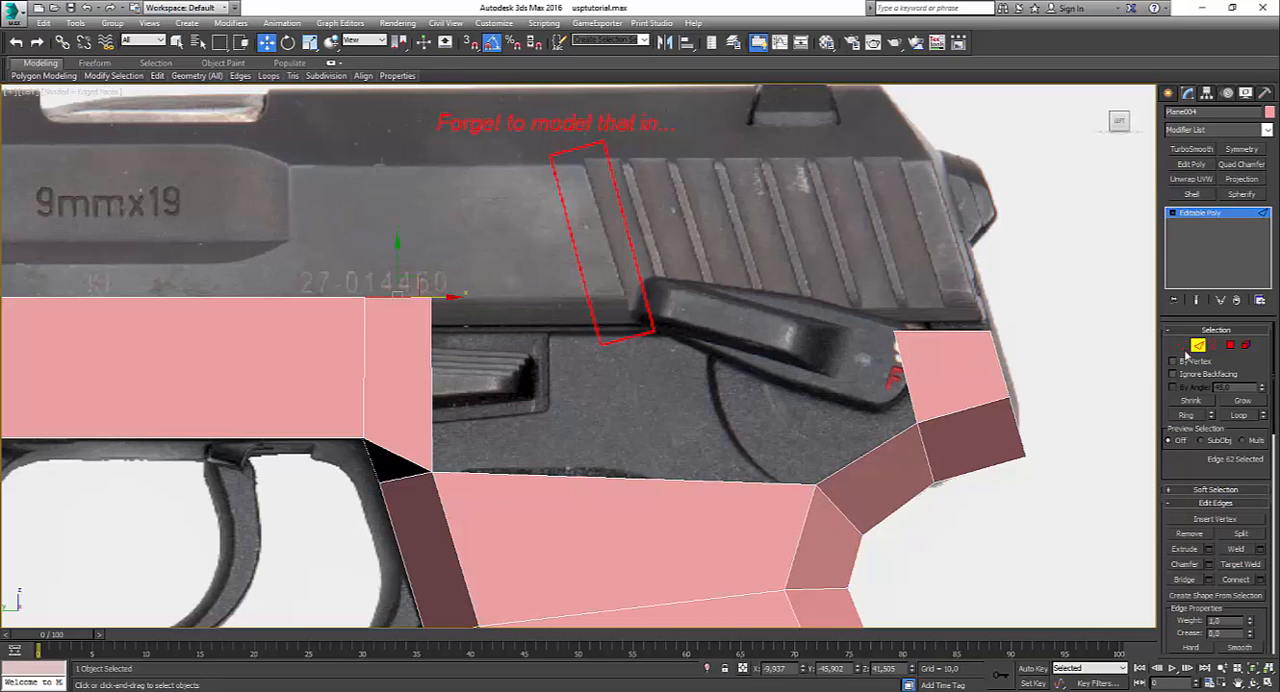
pyautogui.click(1183, 346)
pyautogui.moveTo(838, 287); pyautogui.dragTo(1072, 348)
pyautogui.moveTo(939, 298); pyautogui.dragTo(931, 272)
pyautogui.click(1026, 349)
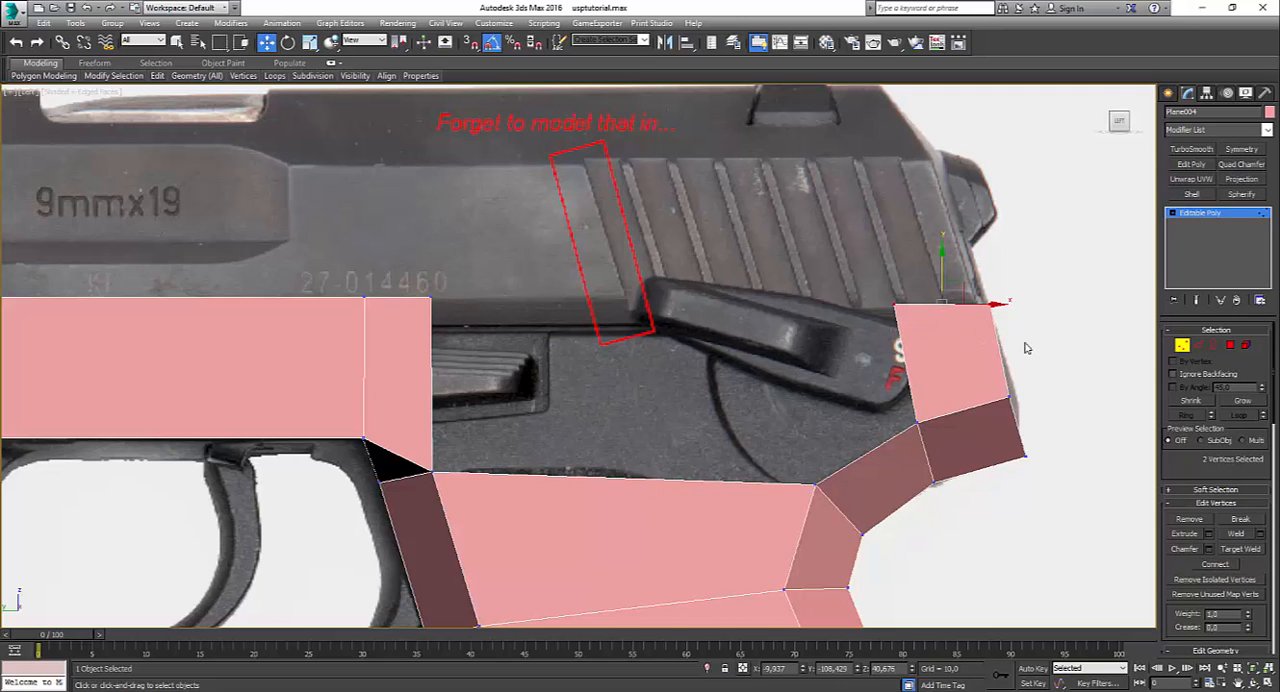
# Step: Bridge the rear edge of the front side faces to the front edge of the rearmost frame polygon
pyautogui.click(1203, 346)
pyautogui.click(476, 414)
pyautogui.click(433, 389)
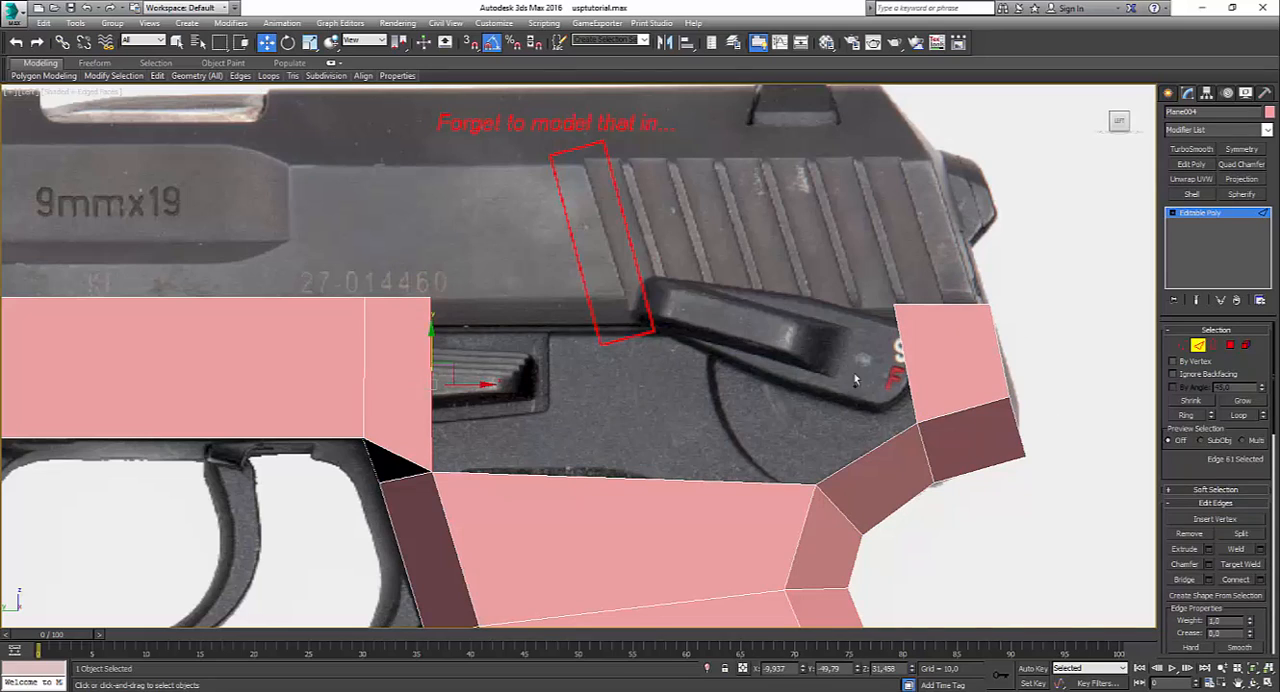
pyautogui.keyDown('ctrl'); pyautogui.click(908, 380); pyautogui.keyUp('ctrl')
pyautogui.hotkey('ctrl', 'b')
pyautogui.click(912, 519)
# Step: Bridge the wedge-shaped gap above the grip and remove the long edge dividing it from the side face above
pyautogui.moveTo(769, 467); pyautogui.dragTo(726, 524)
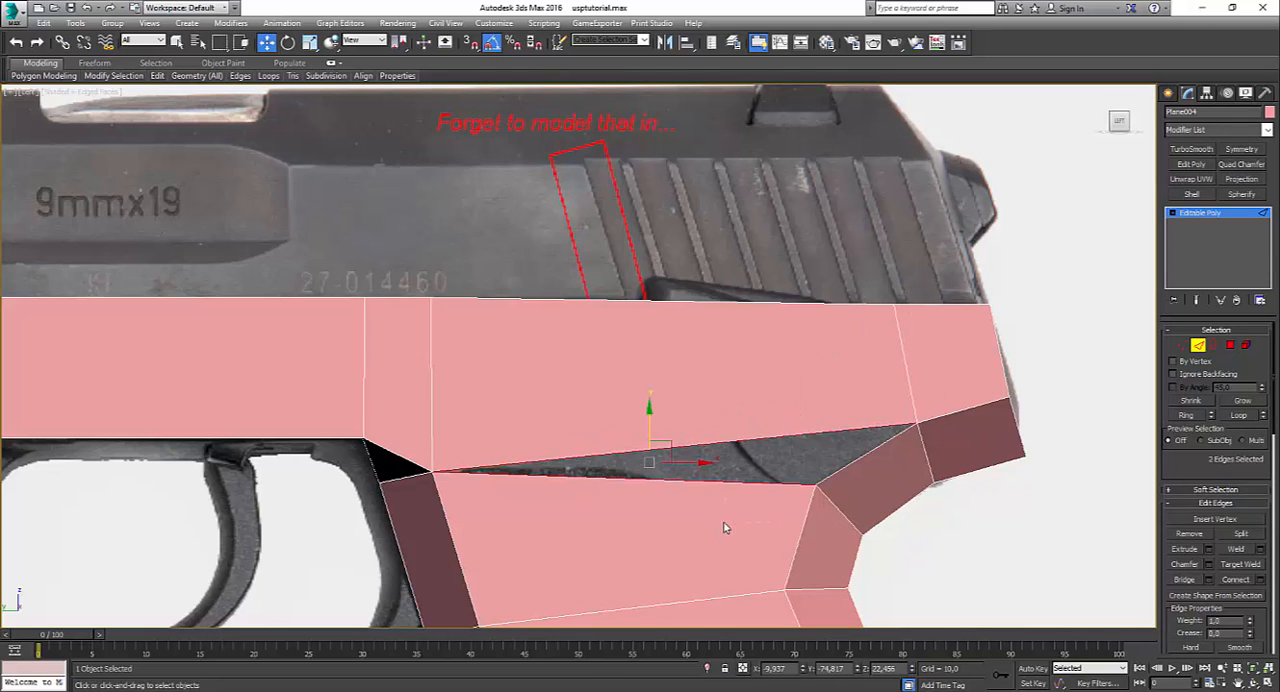
pyautogui.hotkey('ctrl', 'b')
pyautogui.click(1025, 515)
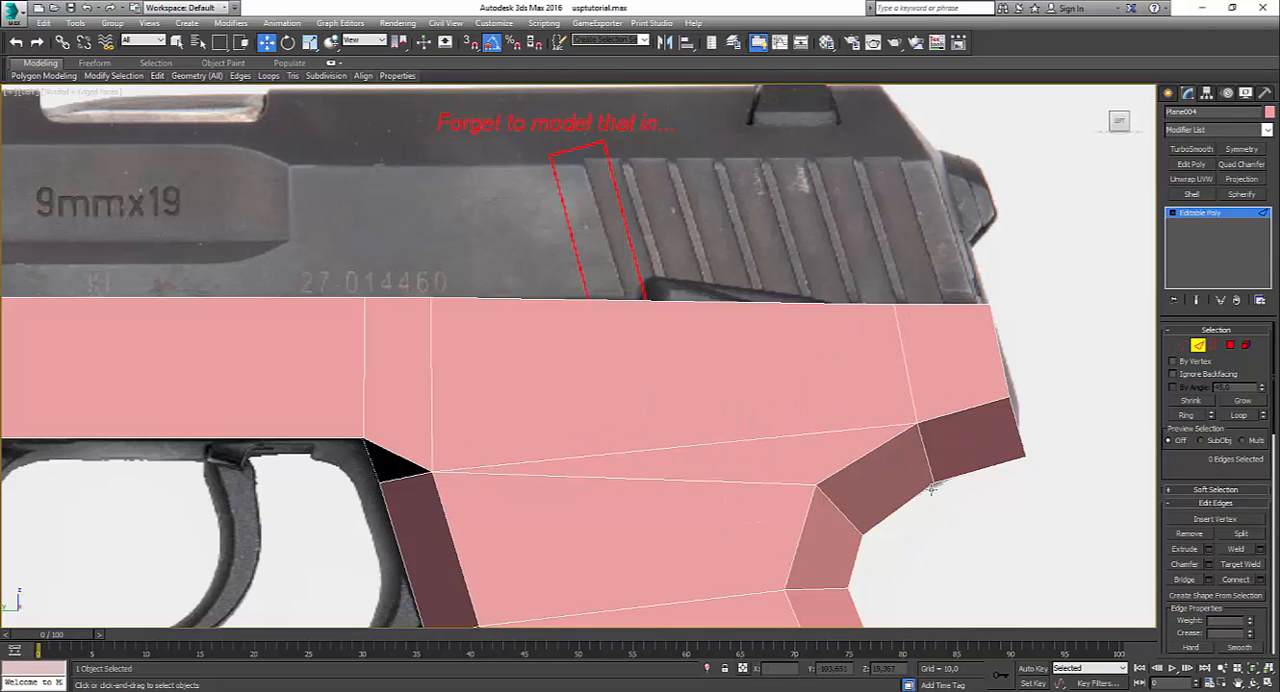
pyautogui.click(808, 436)
pyautogui.press('BackSpace')
pyautogui.press('1')
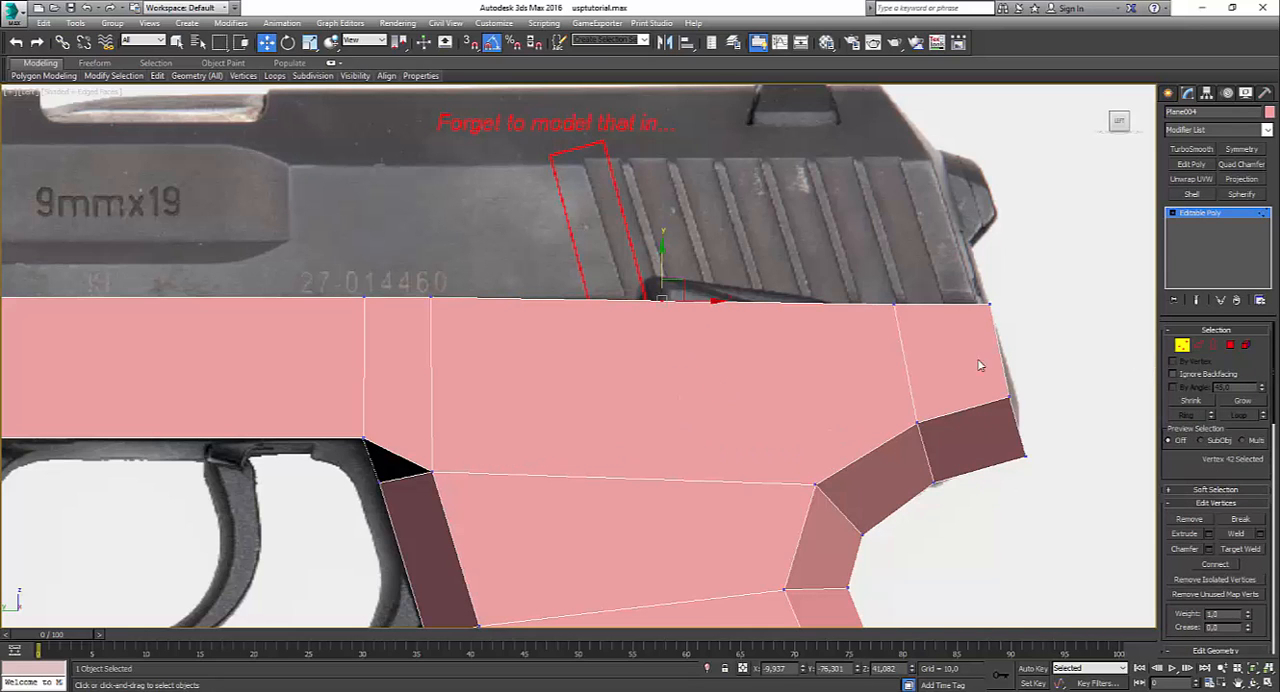
# Step: Connect the middle vertex of the frame's top edge to the grip's upper rear corner and slide it back above that corner
pyautogui.keyDown('ctrl'); pyautogui.click(814, 485); pyautogui.keyUp('ctrl')
pyautogui.hotkey('ctrl', 'shift', 'e')
pyautogui.click(994, 546)
pyautogui.scroll(-3, 899, 529)
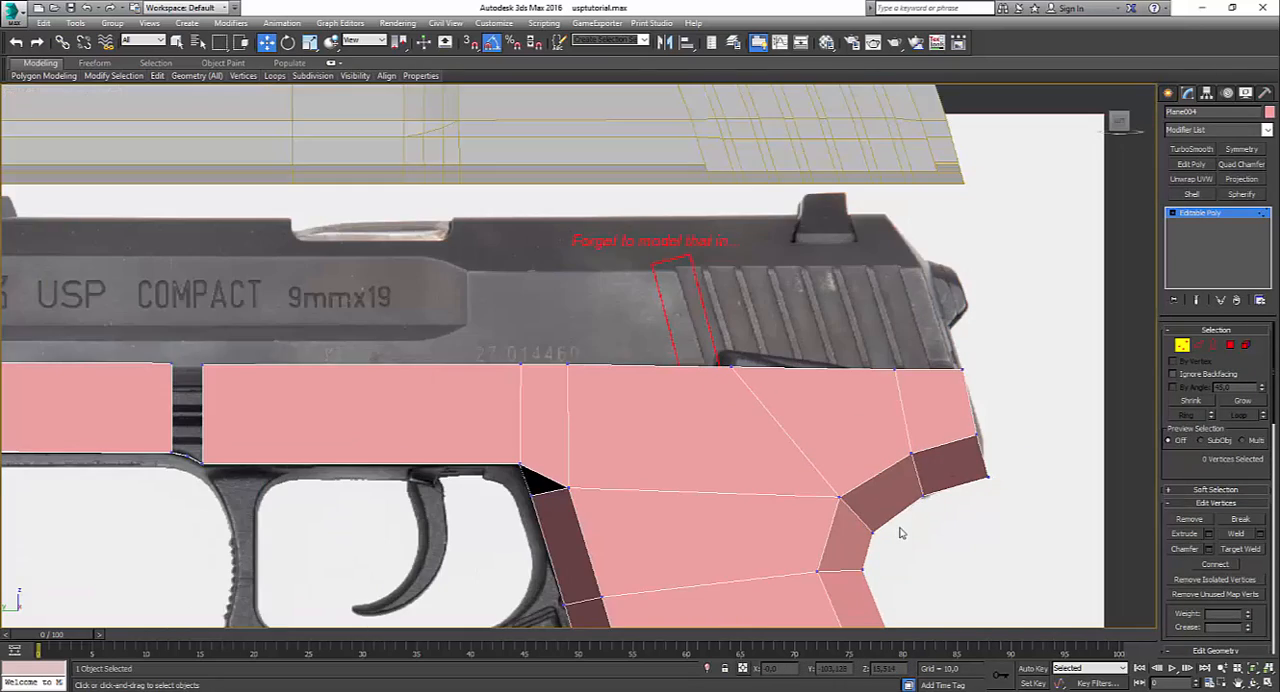
pyautogui.moveTo(853, 468); pyautogui.dragTo(918, 455)
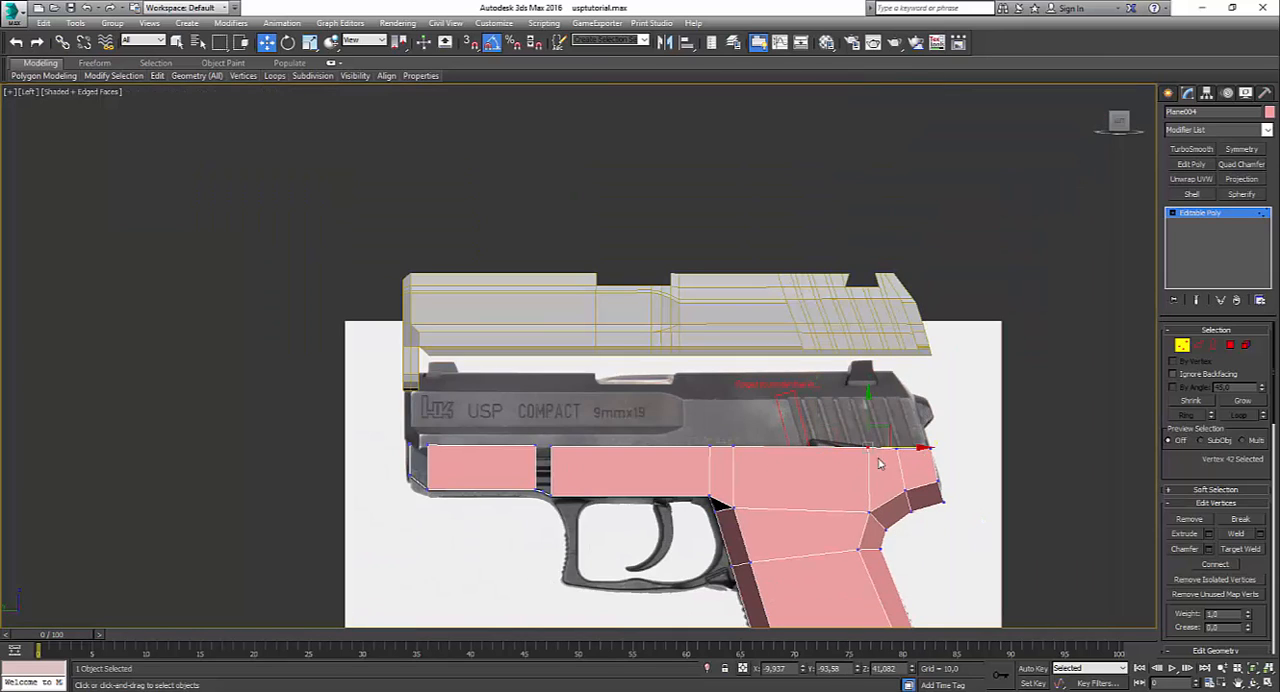
pyautogui.click(617, 520)
# Step: Extend the two short underside edges at the frame's step straight up to fill the gap between the long side faces
pyautogui.scroll(5, 600, 518)
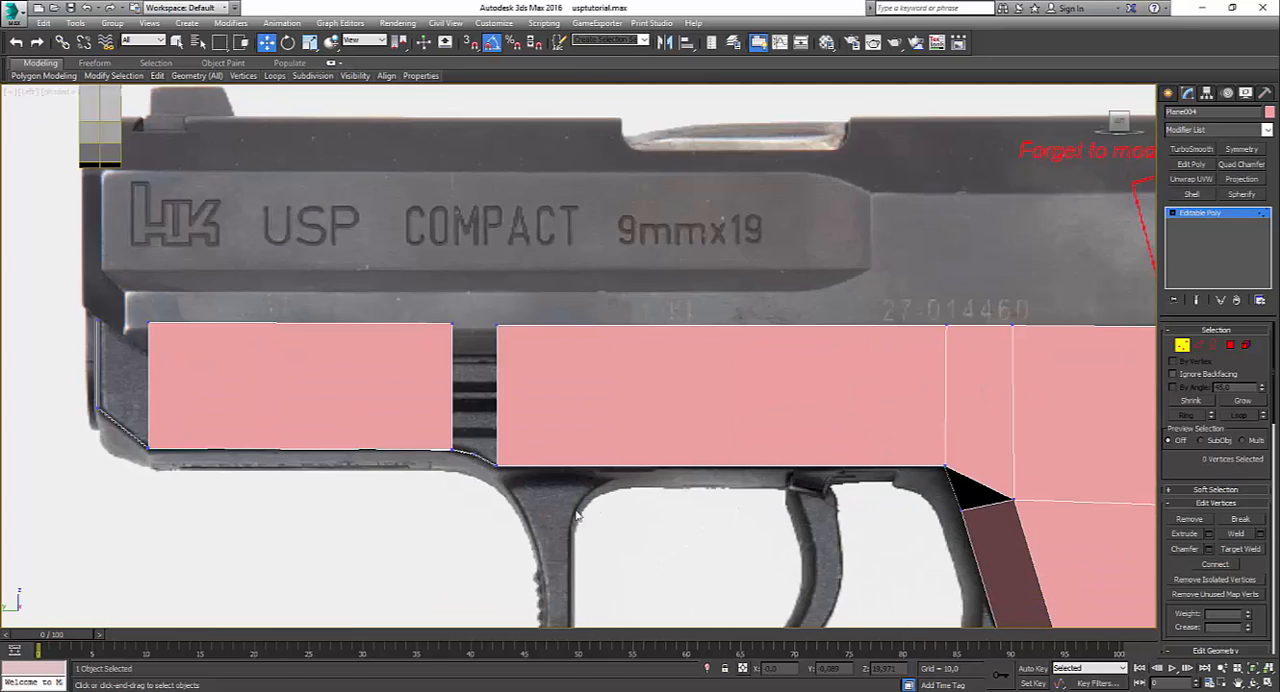
pyautogui.click(1200, 345)
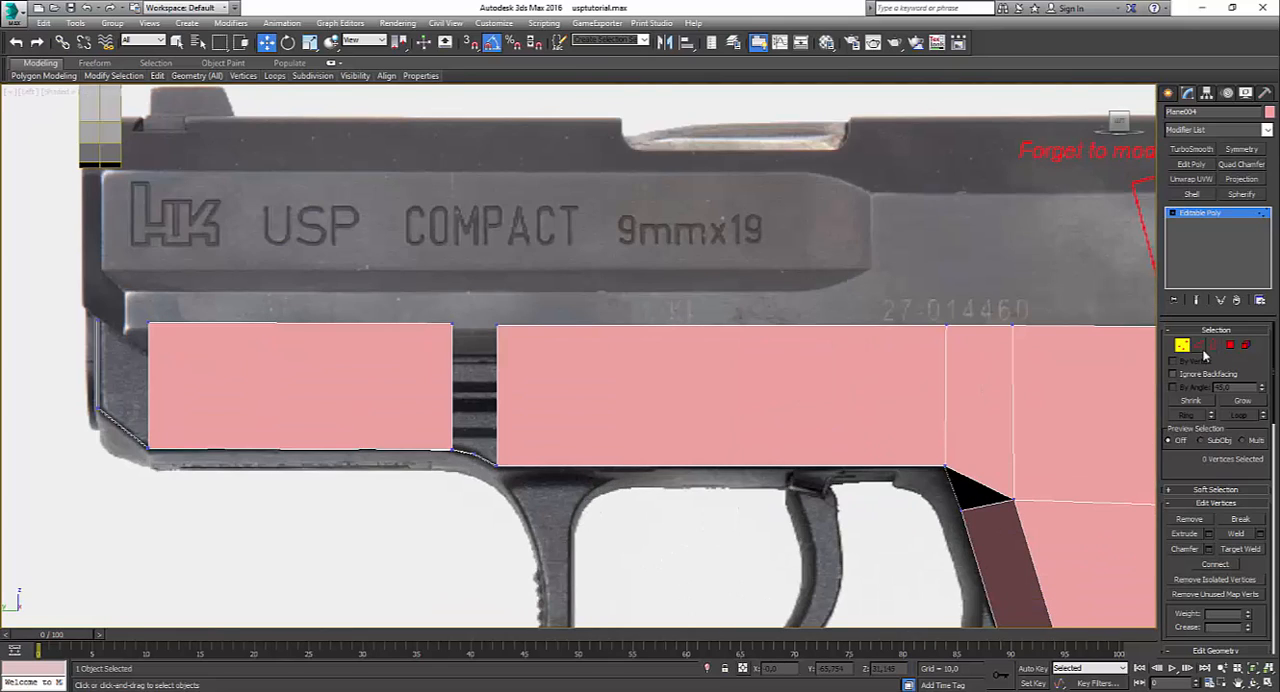
pyautogui.click(464, 453)
pyautogui.keyDown('ctrl'); pyautogui.click(485, 460); pyautogui.keyUp('ctrl')
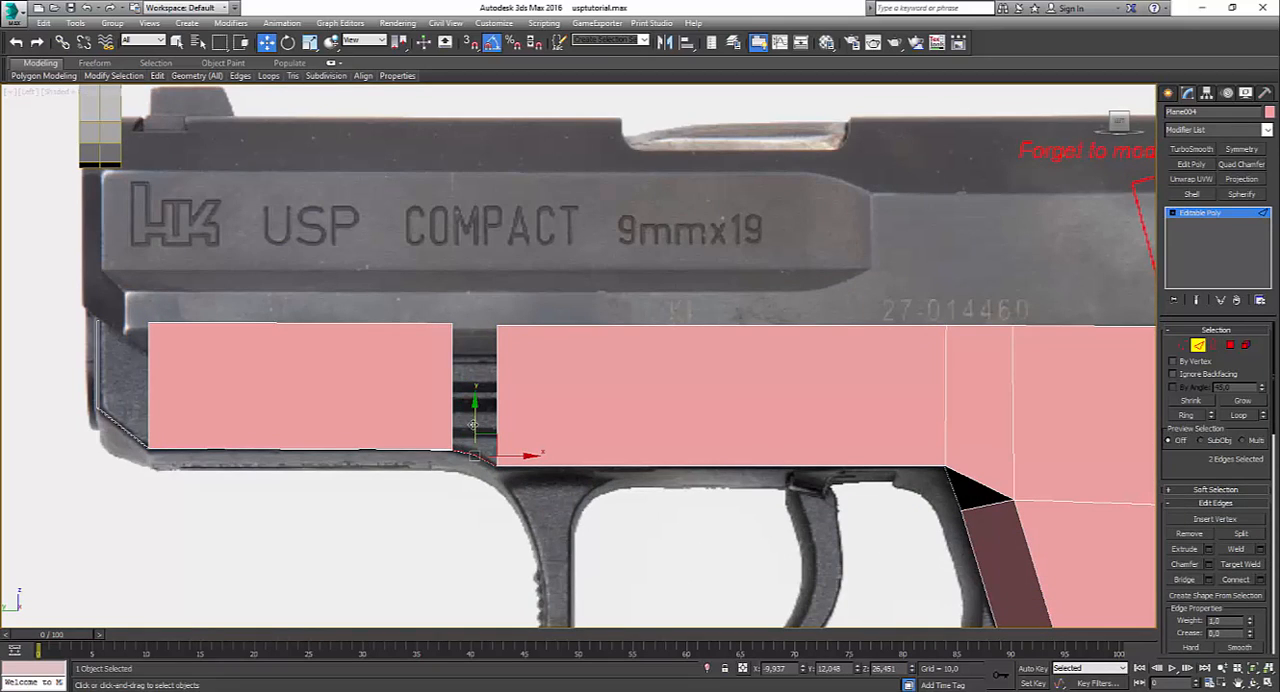
pyautogui.keyDown('shift'); pyautogui.moveTo(472, 418); pyautogui.dragTo(468, 326); pyautogui.keyUp('shift')
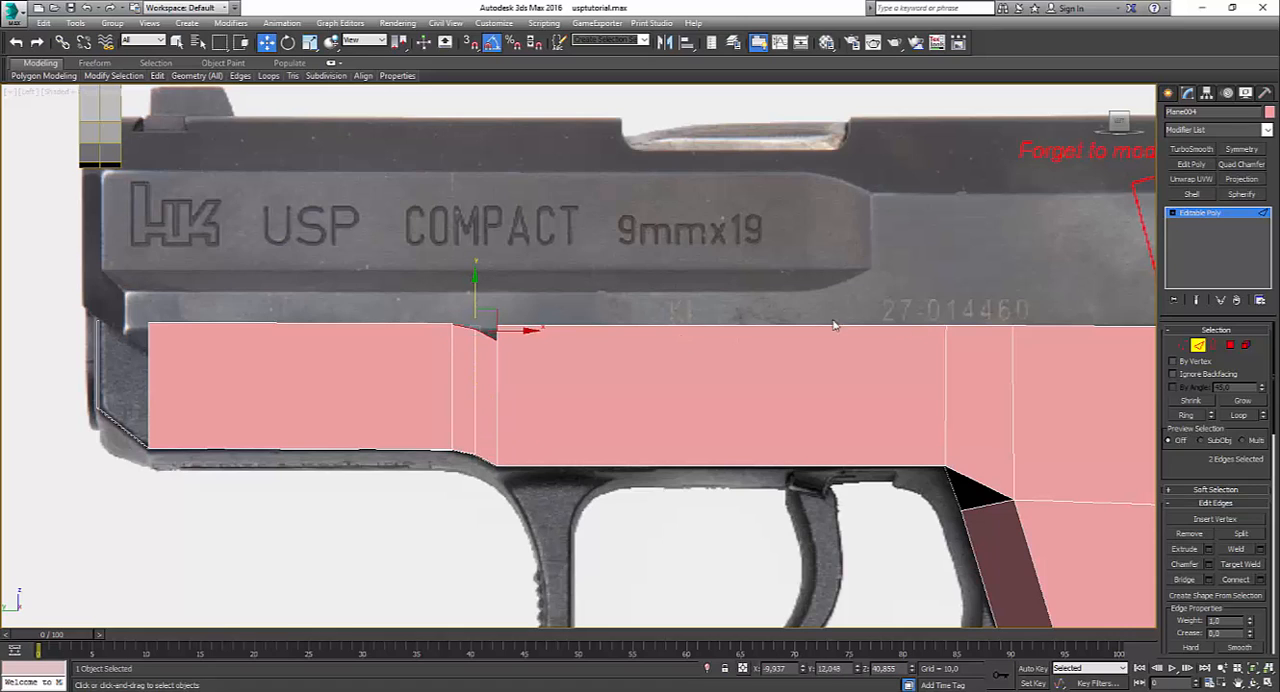
# Step: Flatten the top vertices around the filled gap vertically with Scale and weld the coinciding ones
pyautogui.click(1182, 345)
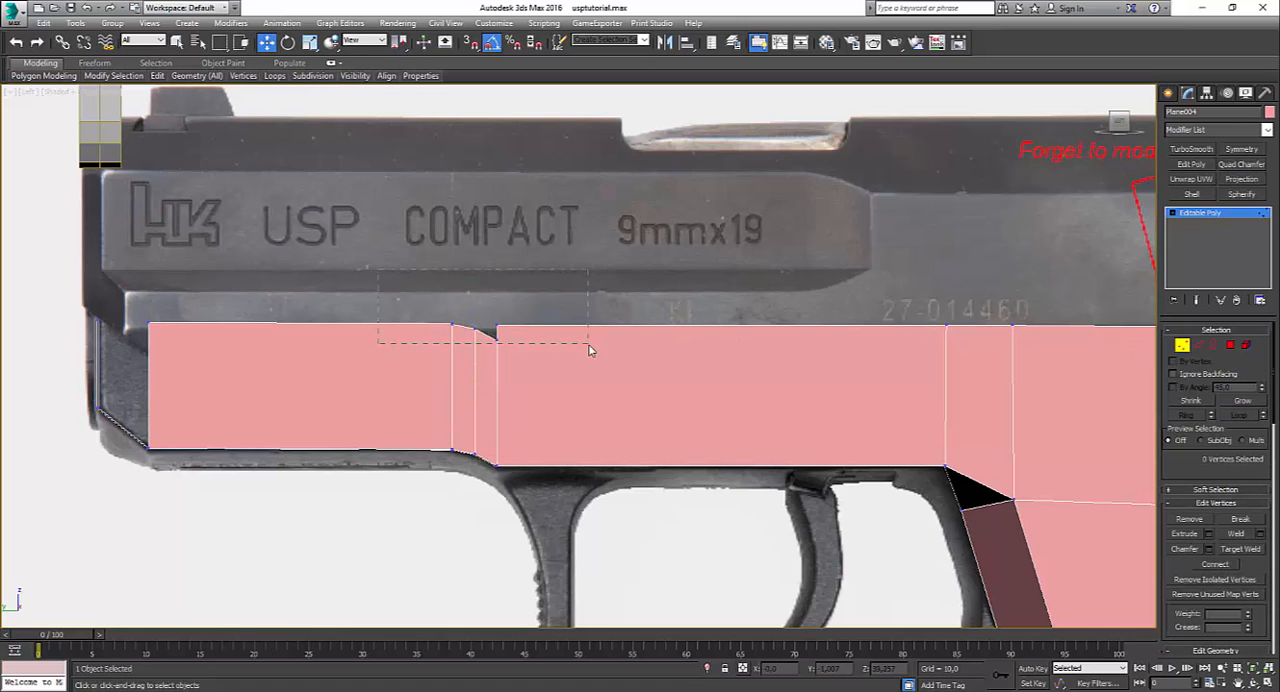
pyautogui.moveTo(589, 345); pyautogui.dragTo(588, 344)
pyautogui.press('r')
pyautogui.moveTo(475, 263); pyautogui.dragTo(593, 87)
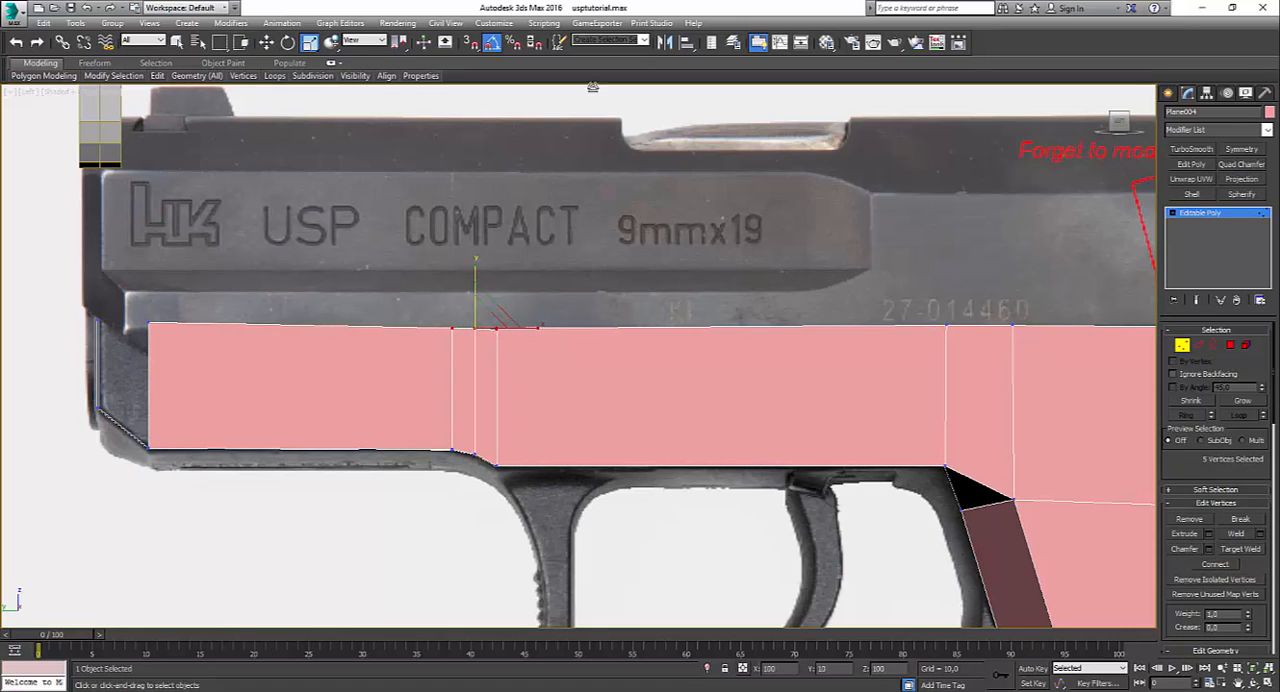
pyautogui.click(990, 468)
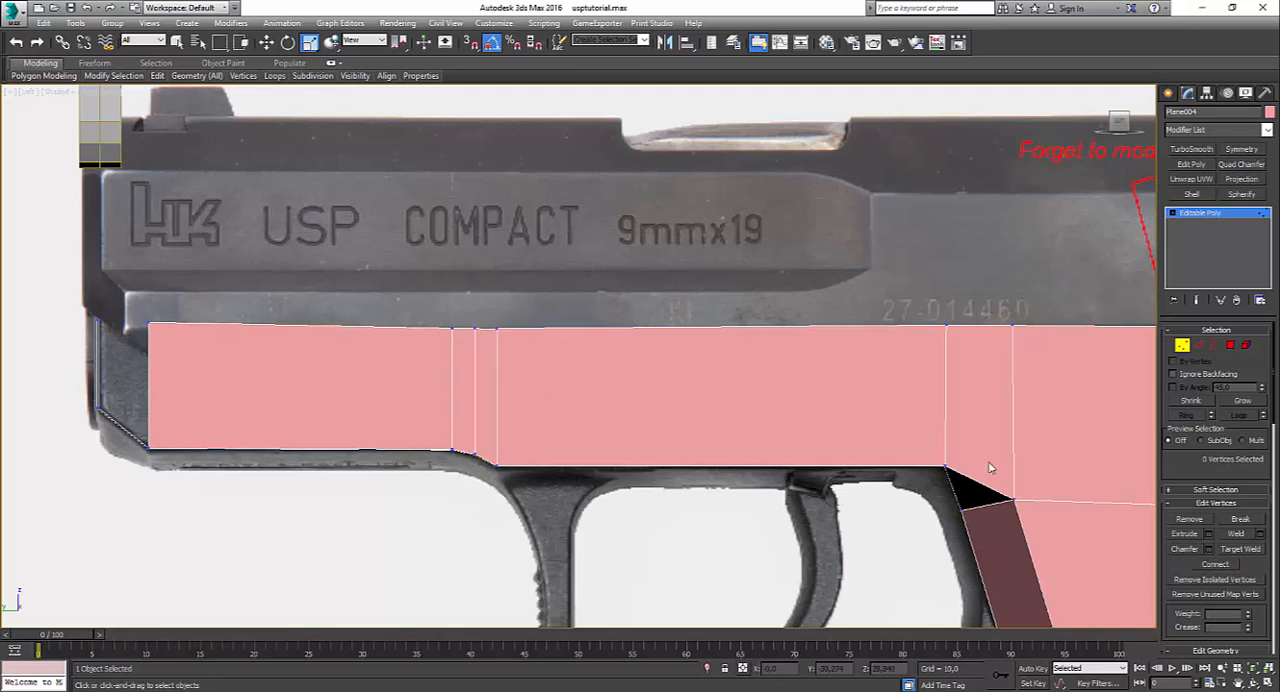
pyautogui.moveTo(393, 307); pyautogui.dragTo(646, 385)
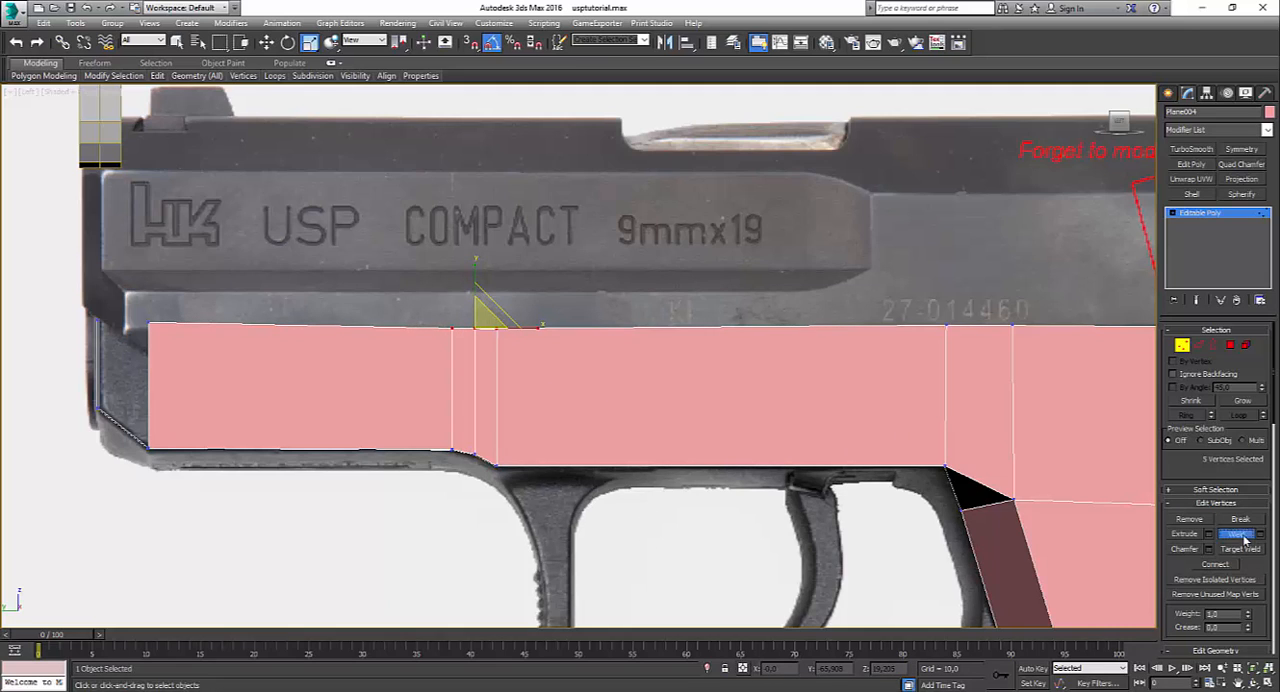
# Step: Scale all vertices along the frame's top edge flat vertically so they form one straight line
pyautogui.scroll(-5, 920, 354)
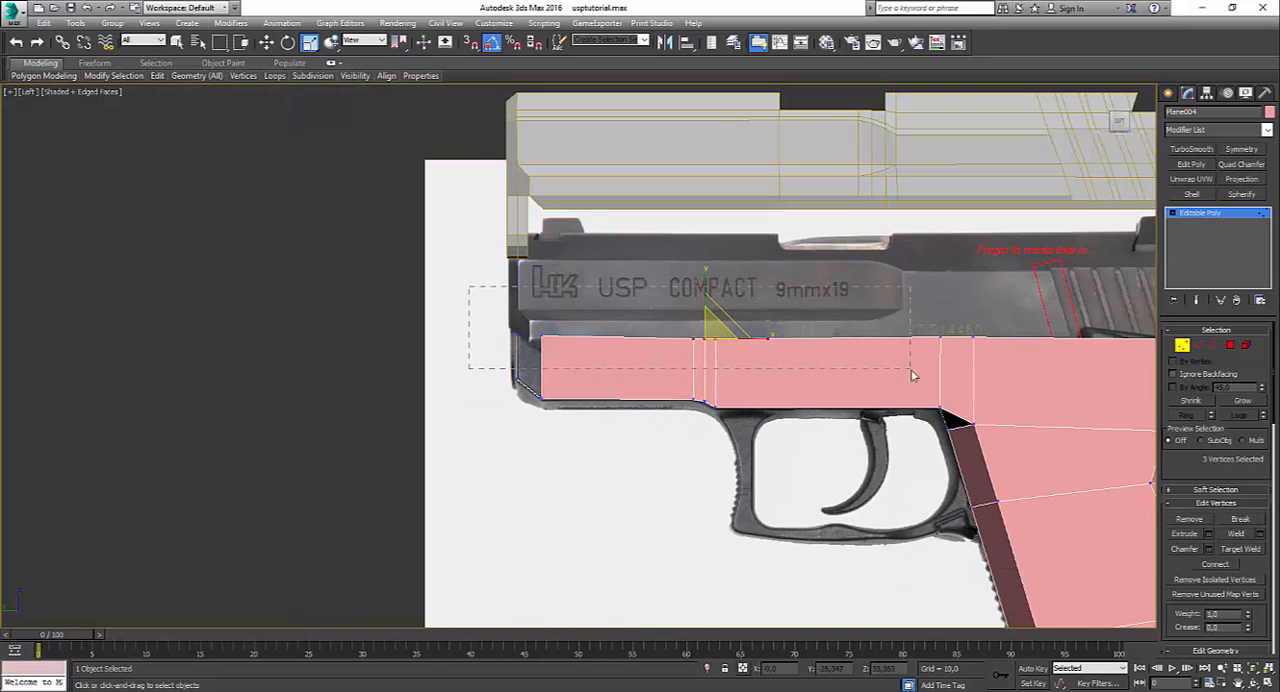
pyautogui.moveTo(911, 371); pyautogui.dragTo(911, 370)
pyautogui.moveTo(781, 351); pyautogui.dragTo(424, 346, button='middle')
pyautogui.keyDown('ctrl'); pyautogui.moveTo(482, 303); pyautogui.dragTo(966, 361); pyautogui.keyUp('ctrl')
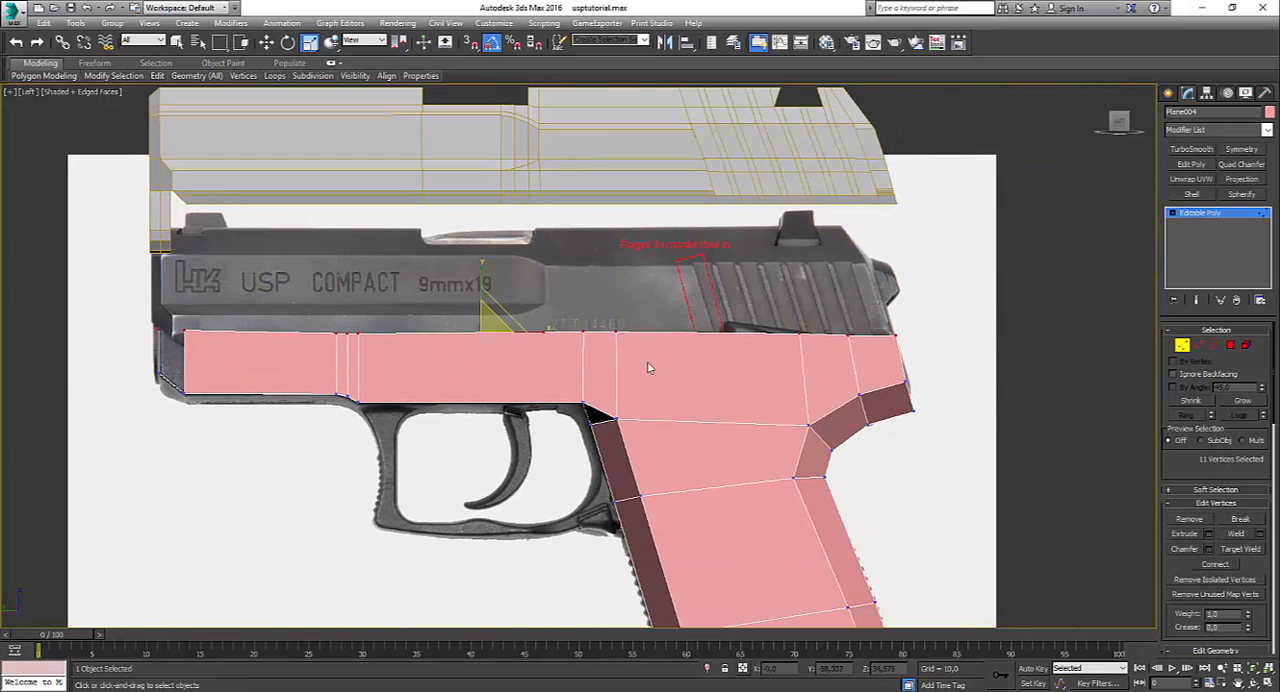
pyautogui.moveTo(482, 275); pyautogui.dragTo(603, 78)
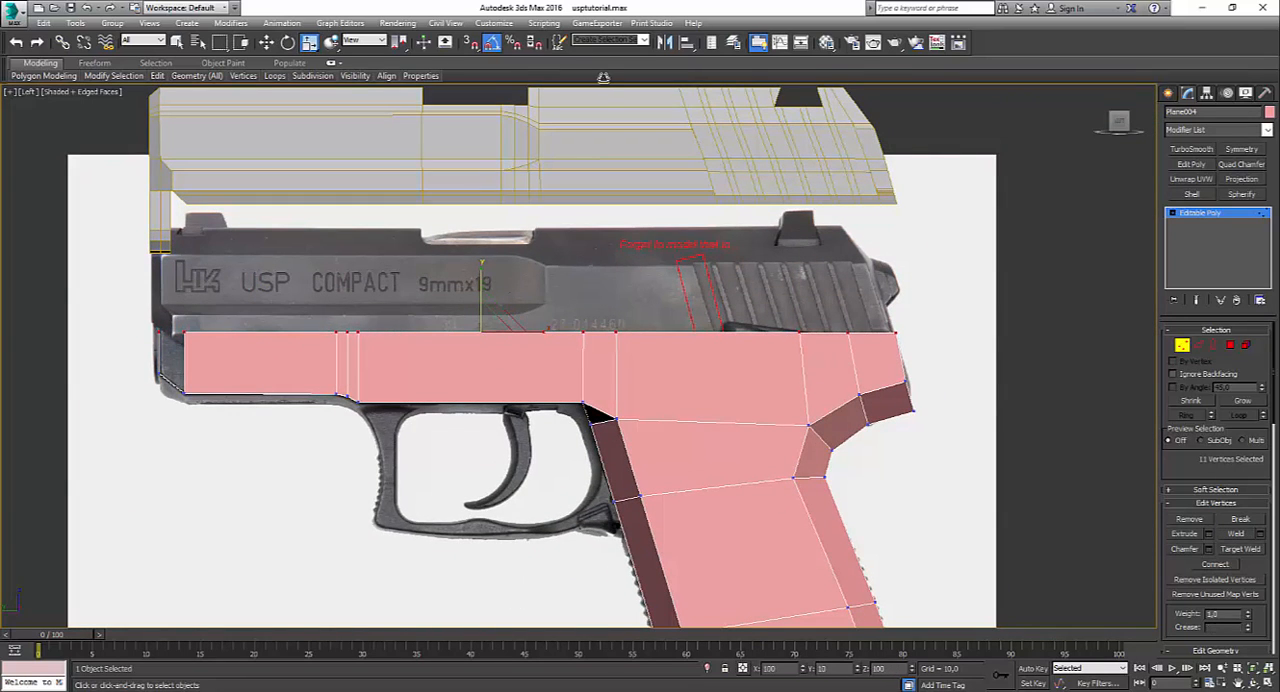
pyautogui.click(435, 455)
# Step: Bridge the front strip's vertical edge to the side face's front edge to close the dust cover's front corner
pyautogui.moveTo(273, 403); pyautogui.dragTo(580, 393, button='middle')
pyautogui.scroll(2, 572, 391)
pyautogui.scroll(2, 617, 291)
pyautogui.click(1200, 346)
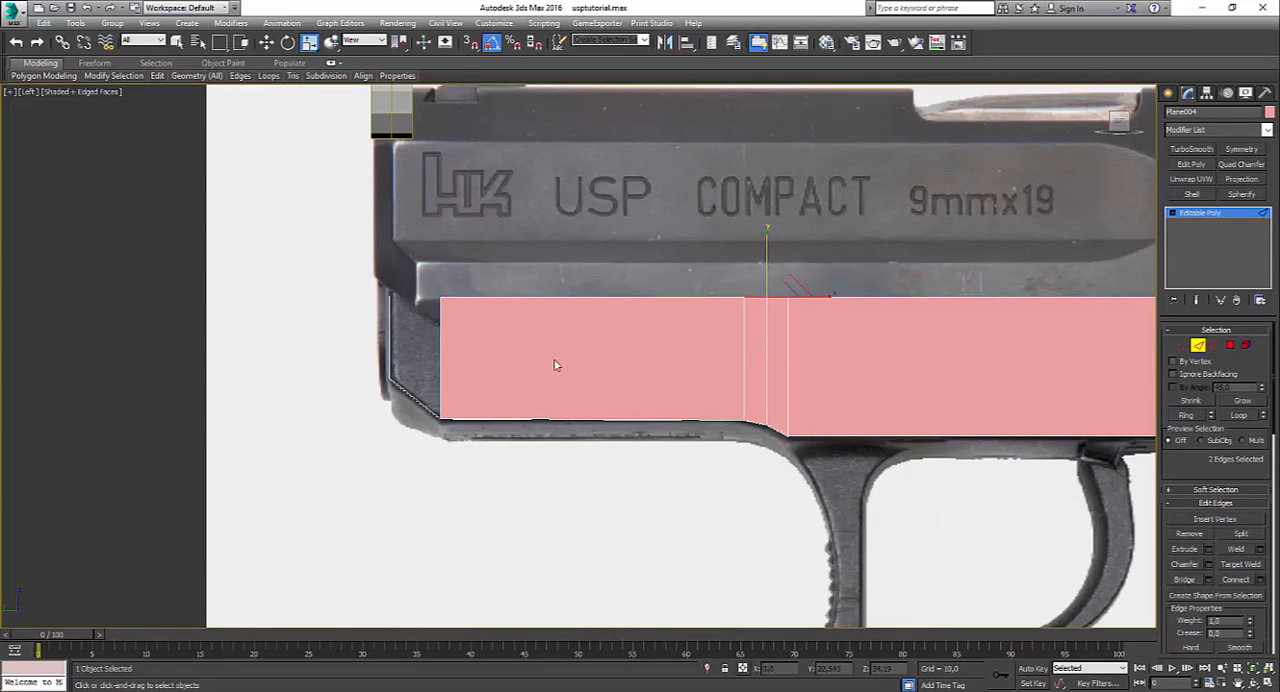
pyautogui.click(391, 344)
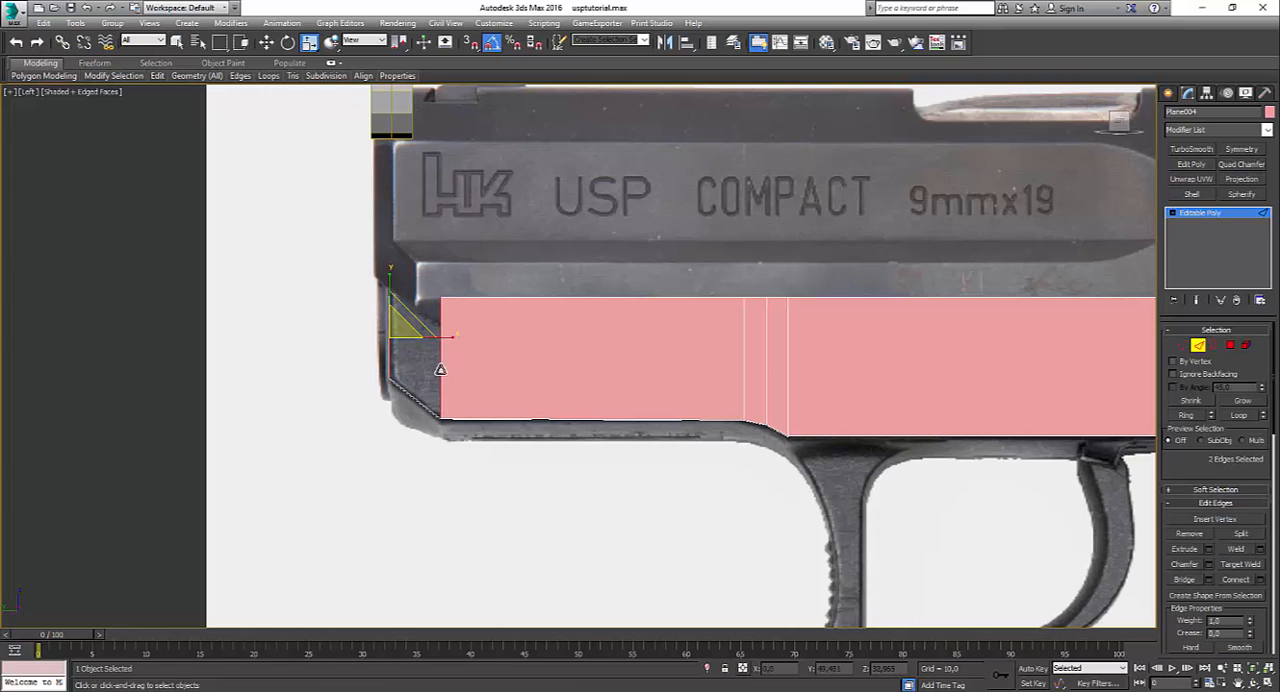
pyautogui.click(566, 480)
pyautogui.hotkey('alt', 'w')
pyautogui.hotkey('alt', 'w')
pyautogui.keyDown('alt'); pyautogui.moveTo(891, 553); pyautogui.dragTo(393, 325, button='middle'); pyautogui.keyUp('alt')
pyautogui.hotkey('alt', 'w')
pyautogui.click(352, 526)
pyautogui.hotkey('alt', 'w')
# Step: Look over the frame's rear side and switch to Photos to view the pistol's rear three-quarter reference picture
pyautogui.scroll(-2, 635, 454)
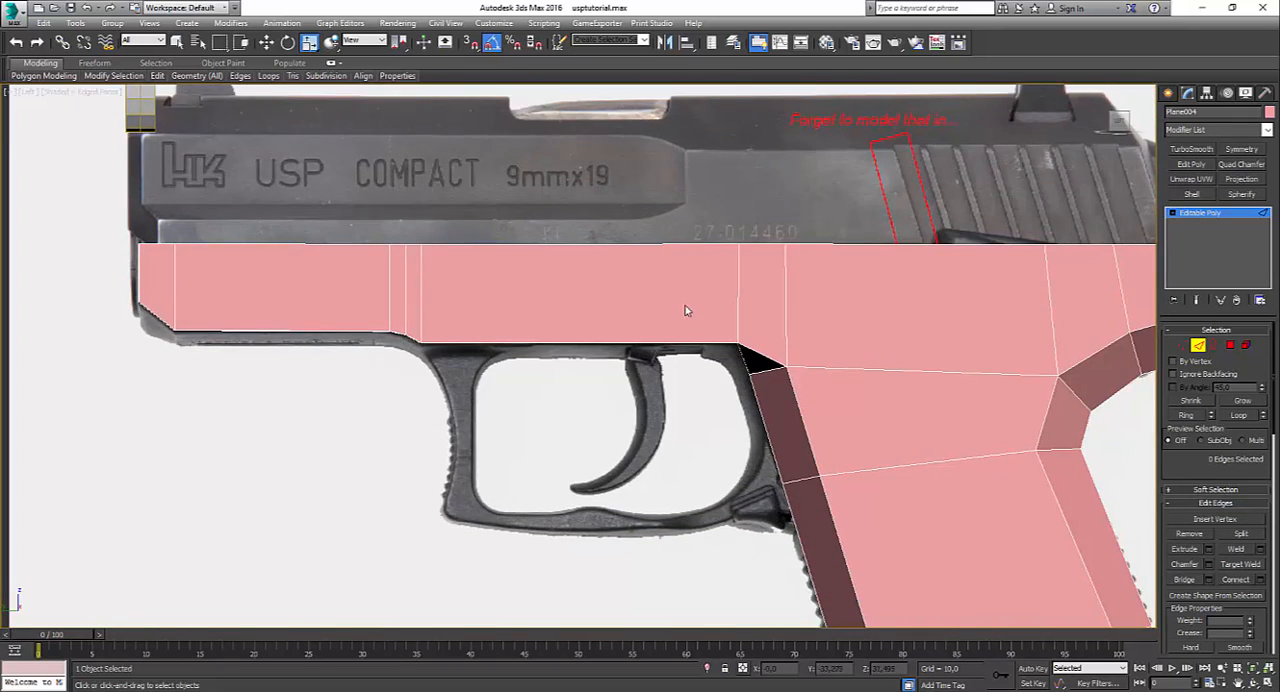
pyautogui.scroll(-2, 685, 306)
pyautogui.moveTo(894, 303); pyautogui.dragTo(560, 317, button='middle')
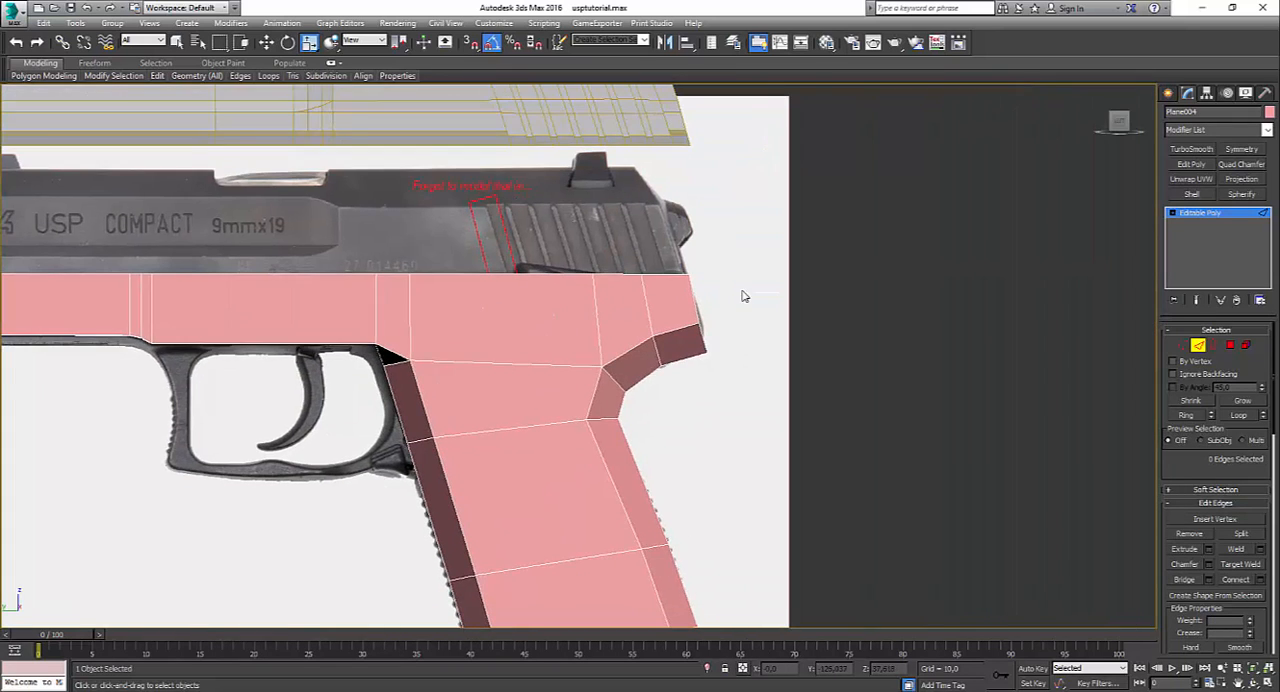
pyautogui.scroll(2, 743, 291)
pyautogui.click(645, 691)
pyautogui.click(650, 679)
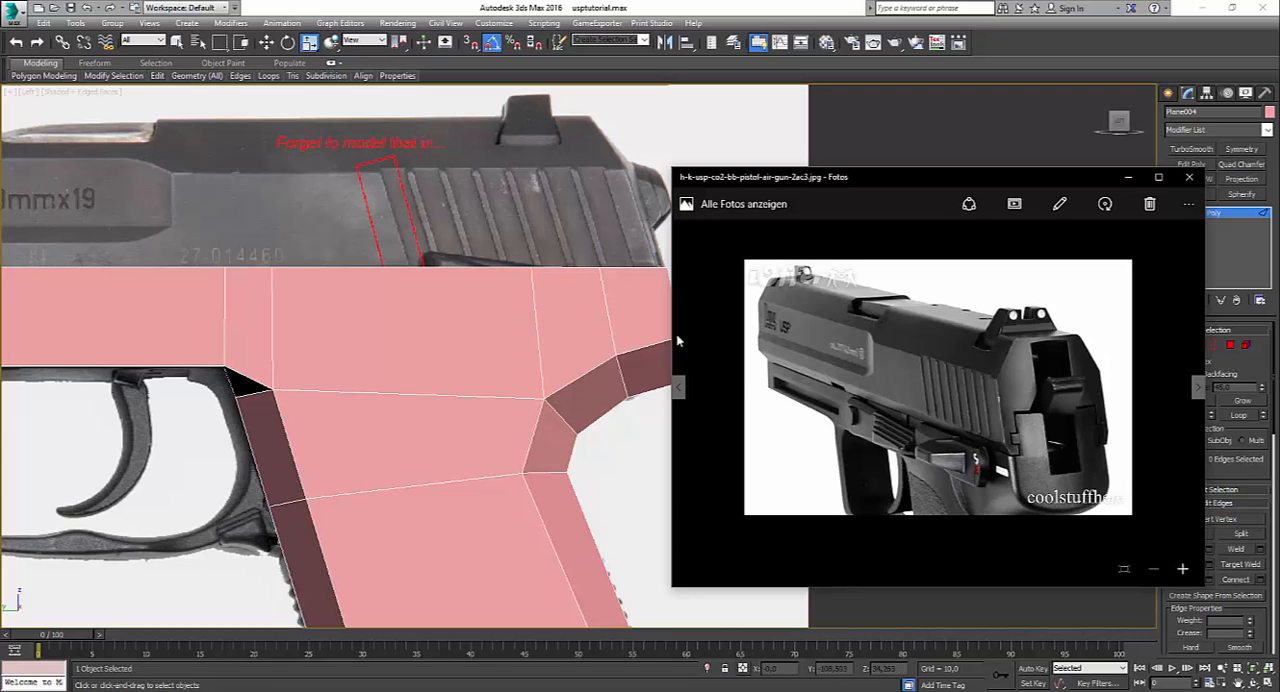
# Step: Leave the frame's edge editing in the perspective view and lower the slide object vertically onto the frame's top edge
pyautogui.click(610, 458)
pyautogui.hotkey('alt', 'w')
pyautogui.click(612, 458)
pyautogui.hotkey('alt', 'w')
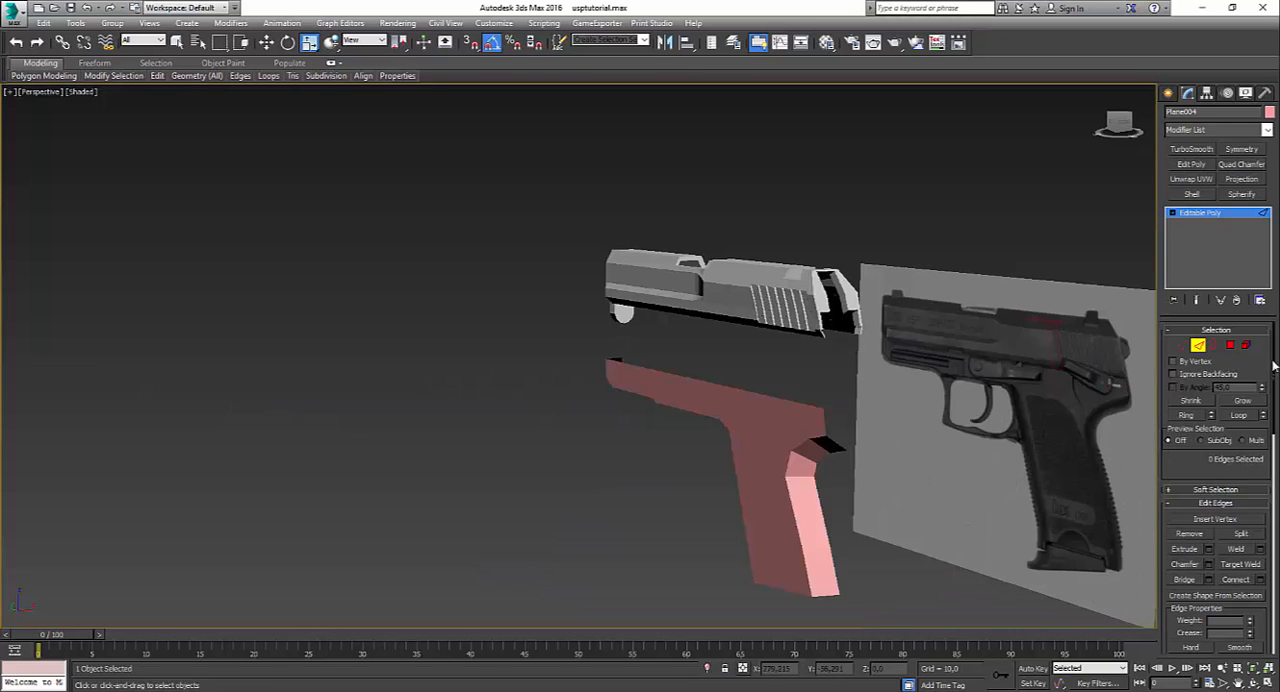
pyautogui.click(1200, 213)
pyautogui.click(625, 310)
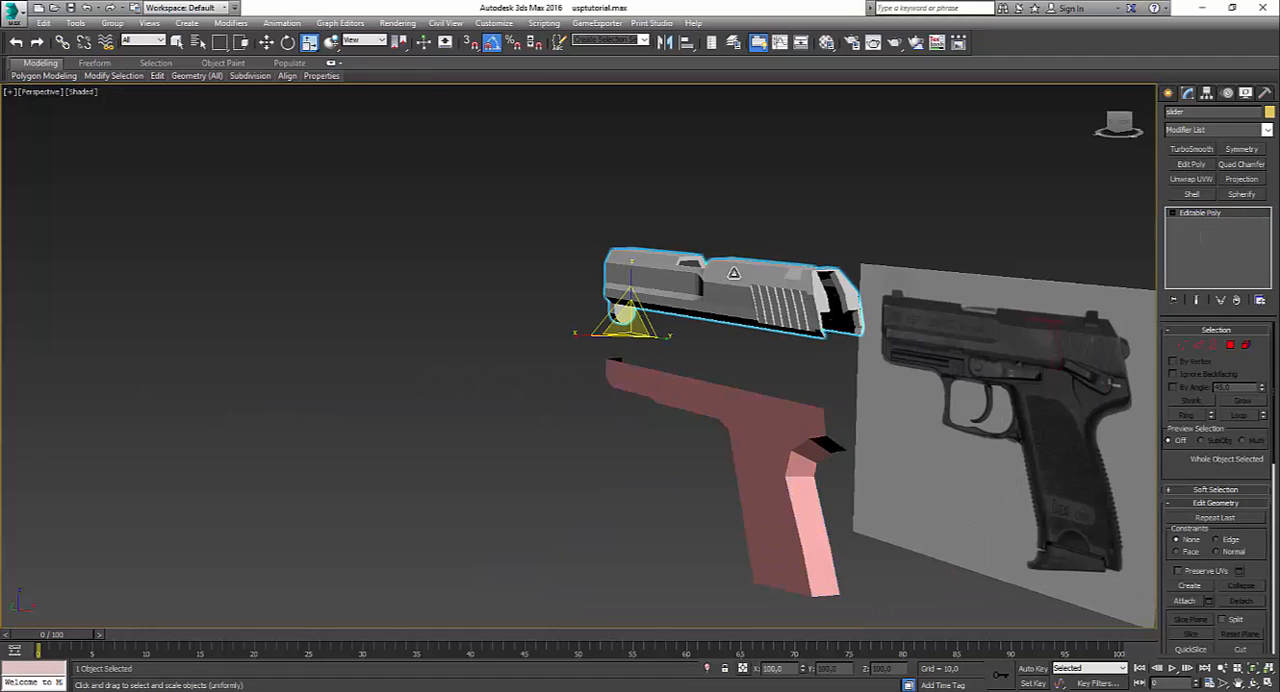
pyautogui.press('w')
pyautogui.moveTo(622, 310); pyautogui.dragTo(619, 346)
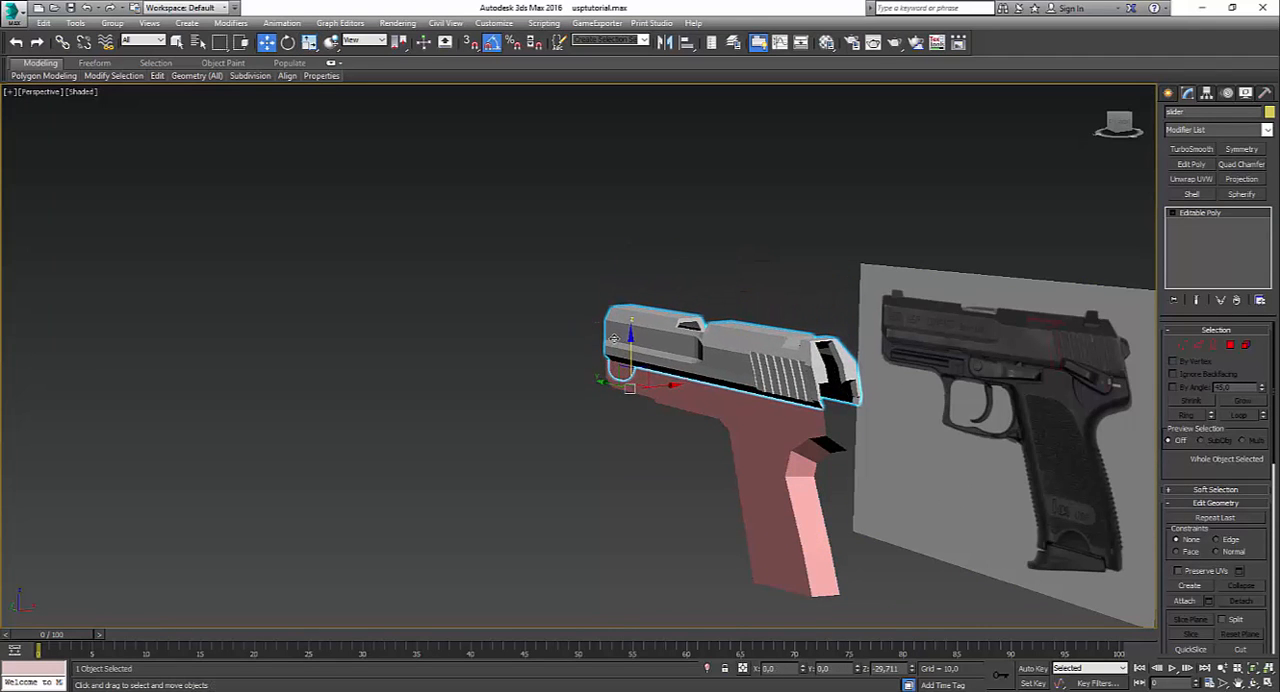
# Step: Inspect how the slide sits on the frame from the rear and from the side
pyautogui.scroll(2, 766, 429)
pyautogui.keyDown('alt'); pyautogui.moveTo(530, 473); pyautogui.dragTo(700, 450, button='middle'); pyautogui.keyUp('alt')
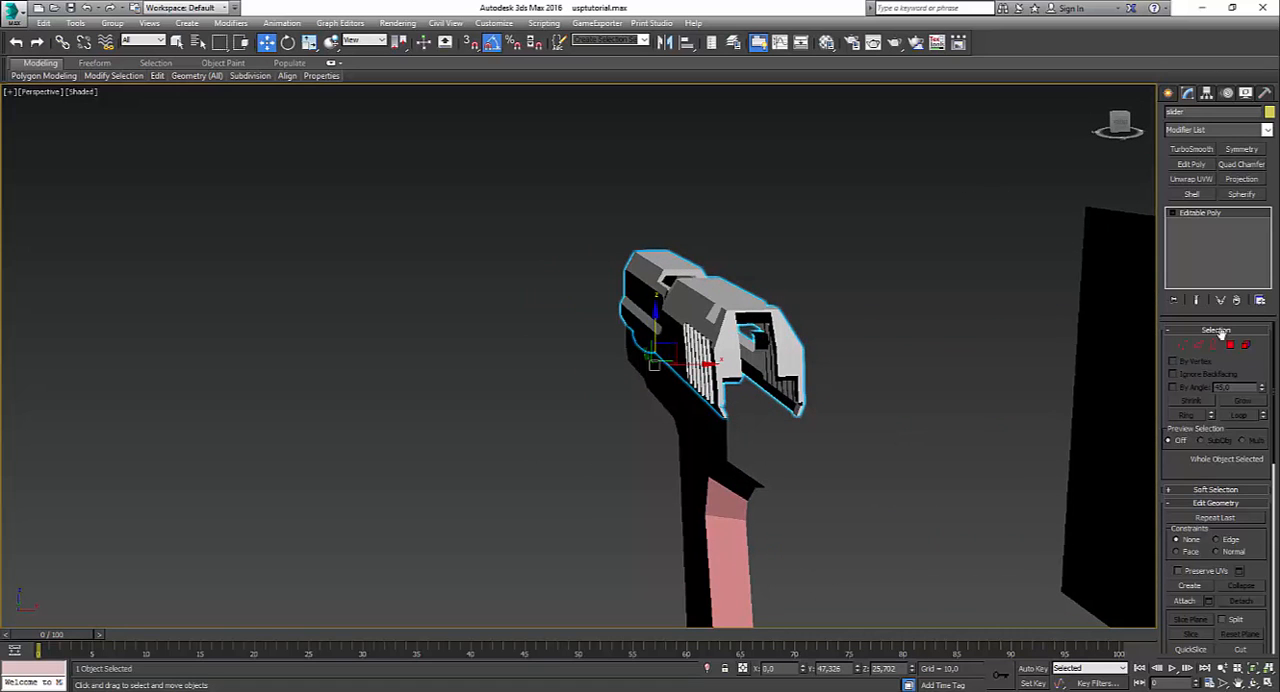
pyautogui.press('1')
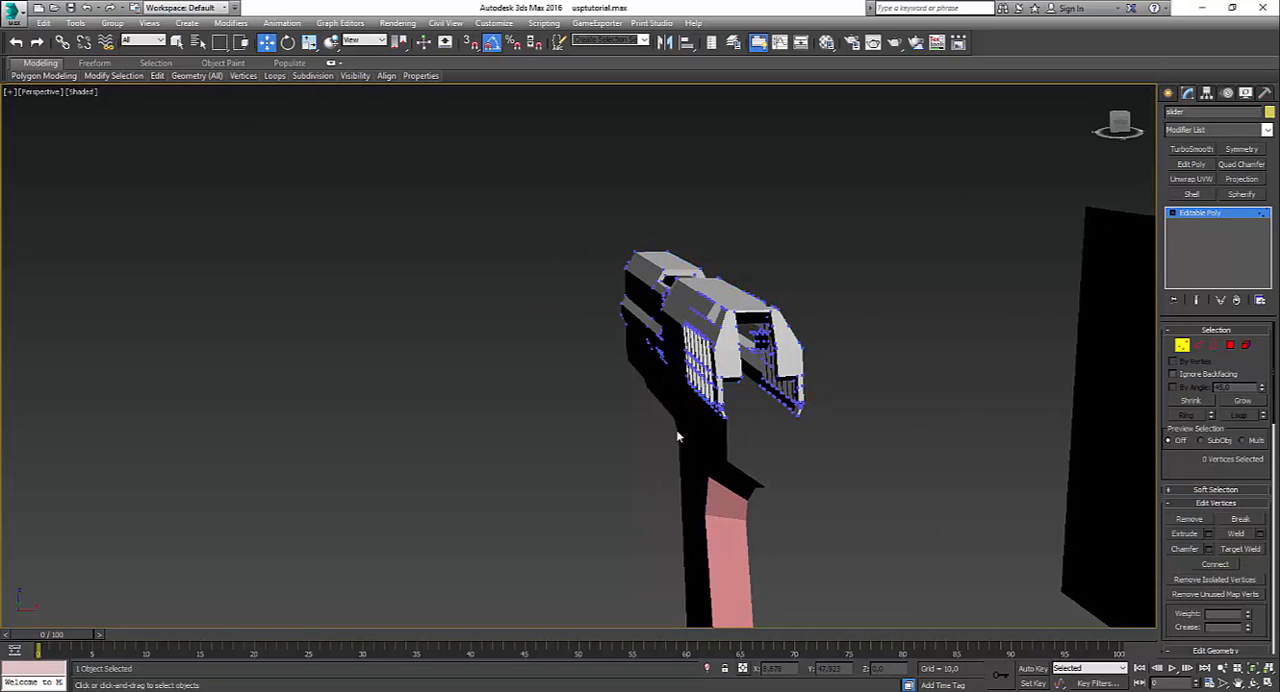
pyautogui.click(1245, 346)
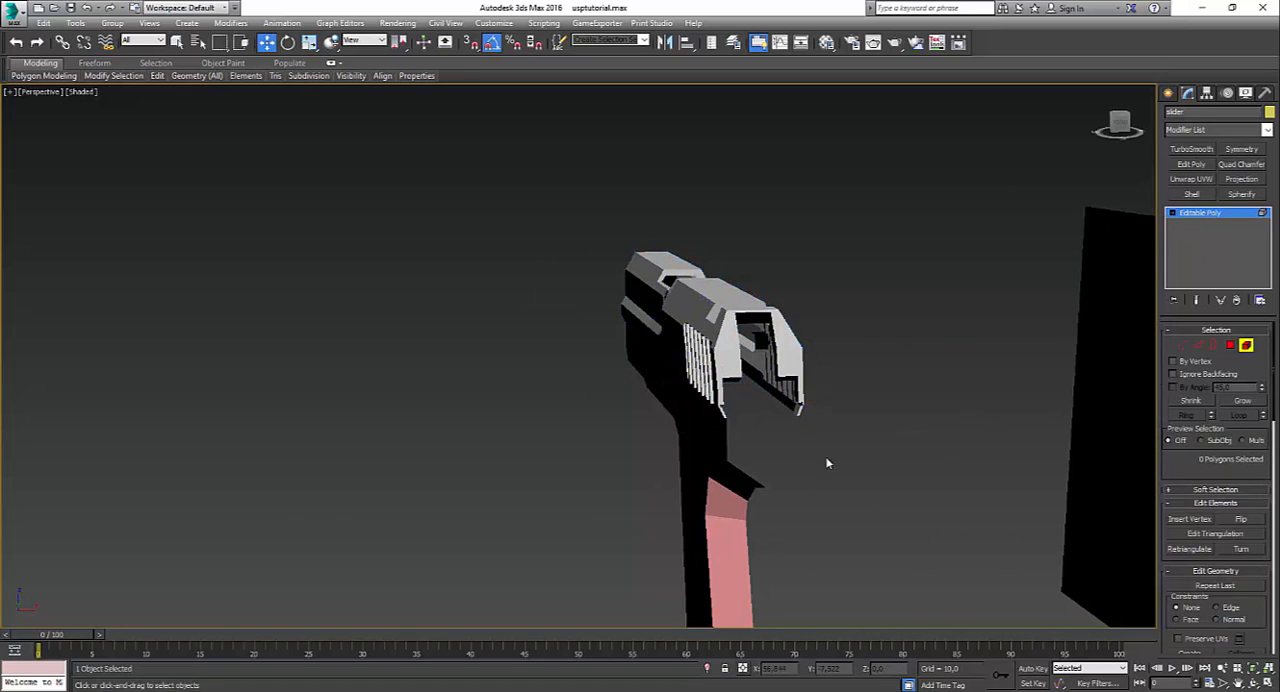
pyautogui.click(1206, 214)
pyautogui.click(714, 453)
pyautogui.keyDown('alt'); pyautogui.moveTo(714, 453); pyautogui.dragTo(944, 440, button='middle'); pyautogui.keyUp('alt')
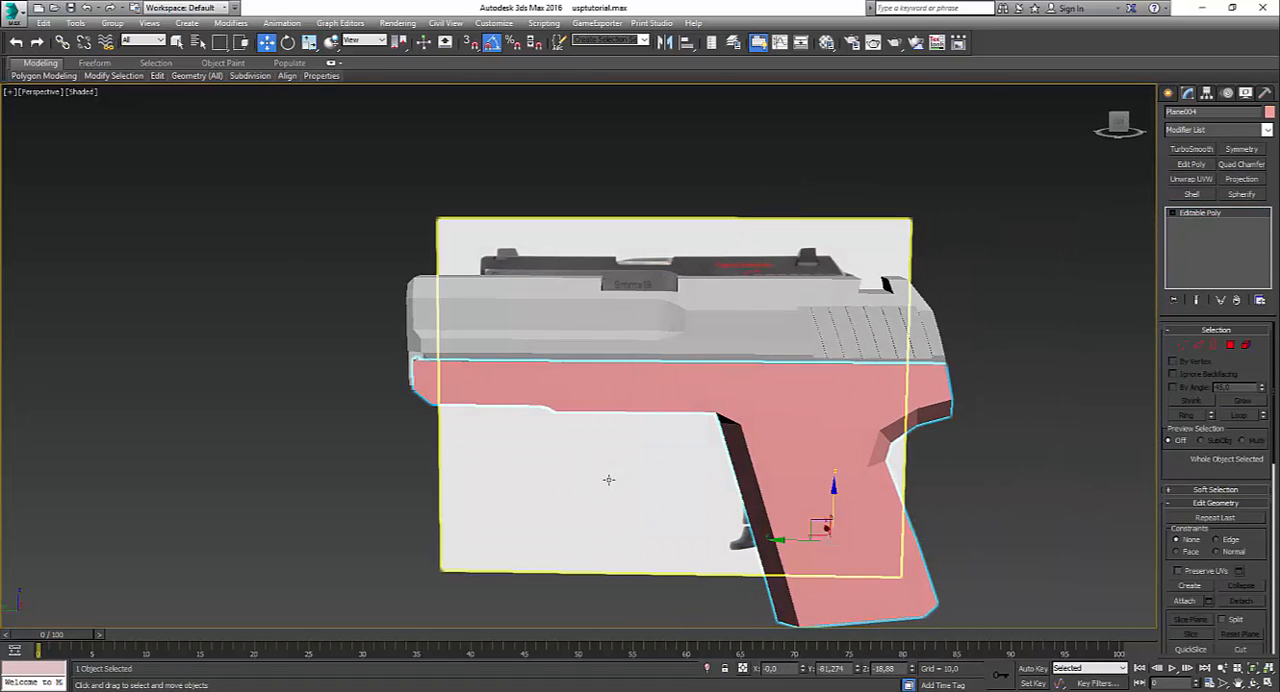
# Step: Freeze the reference image plane so that it can no longer be selected in the viewport
pyautogui.click(609, 480)
pyautogui.click(336, 455)
pyautogui.rightClick(516, 446)
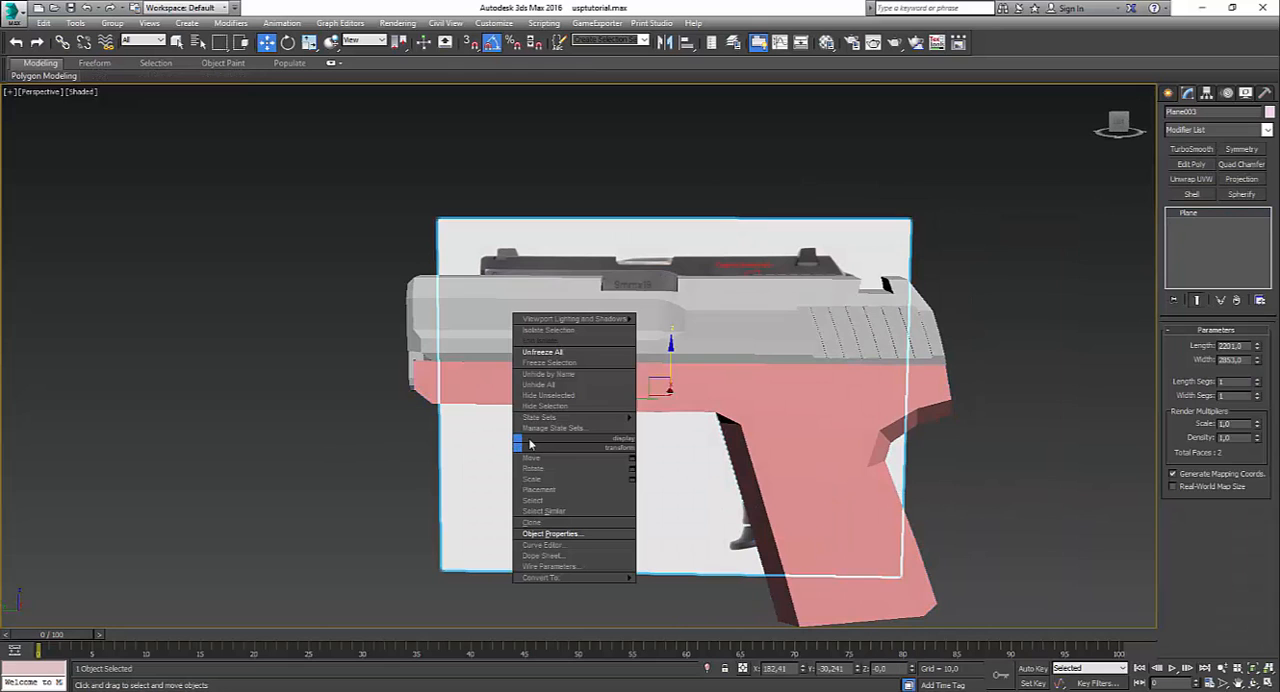
pyautogui.click(562, 364)
pyautogui.keyDown('alt'); pyautogui.moveTo(371, 382); pyautogui.dragTo(754, 524, button='middle'); pyautogui.keyUp('alt')
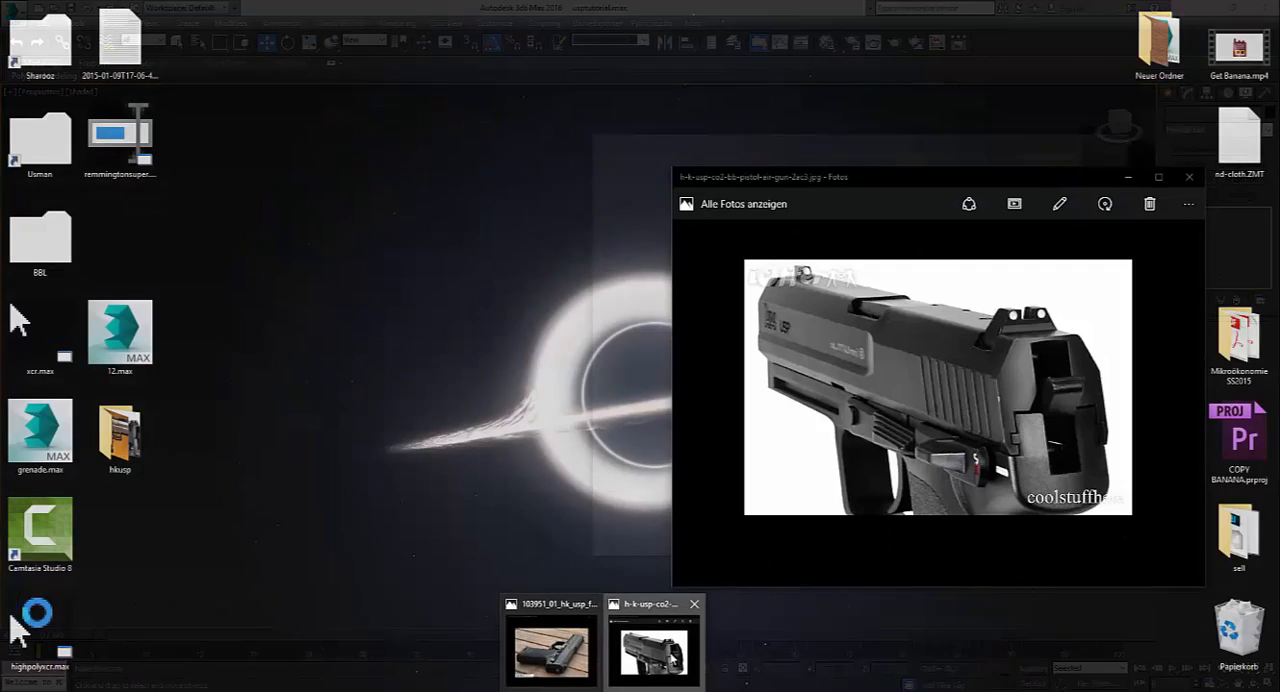
# Step: Switch to Photos and place the rear three-quarter reference picture beside the model to compare the frame's rear end
pyautogui.click(657, 651)
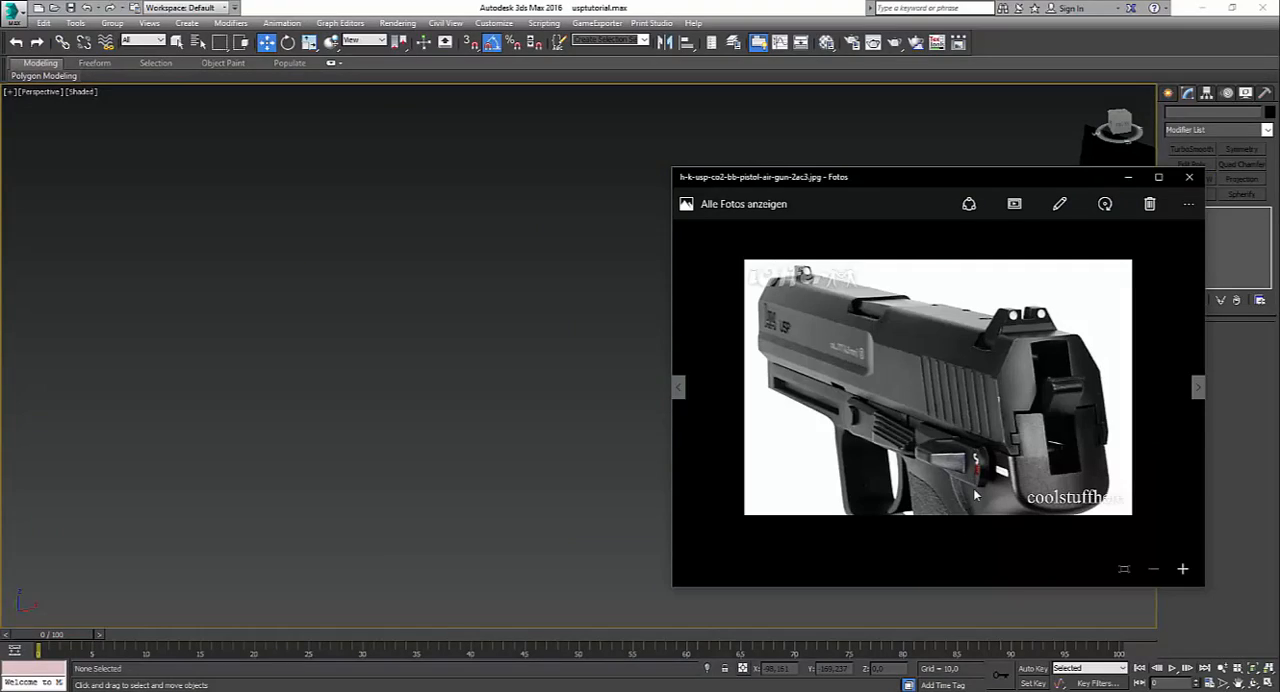
pyautogui.moveTo(959, 184); pyautogui.dragTo(474, 176)
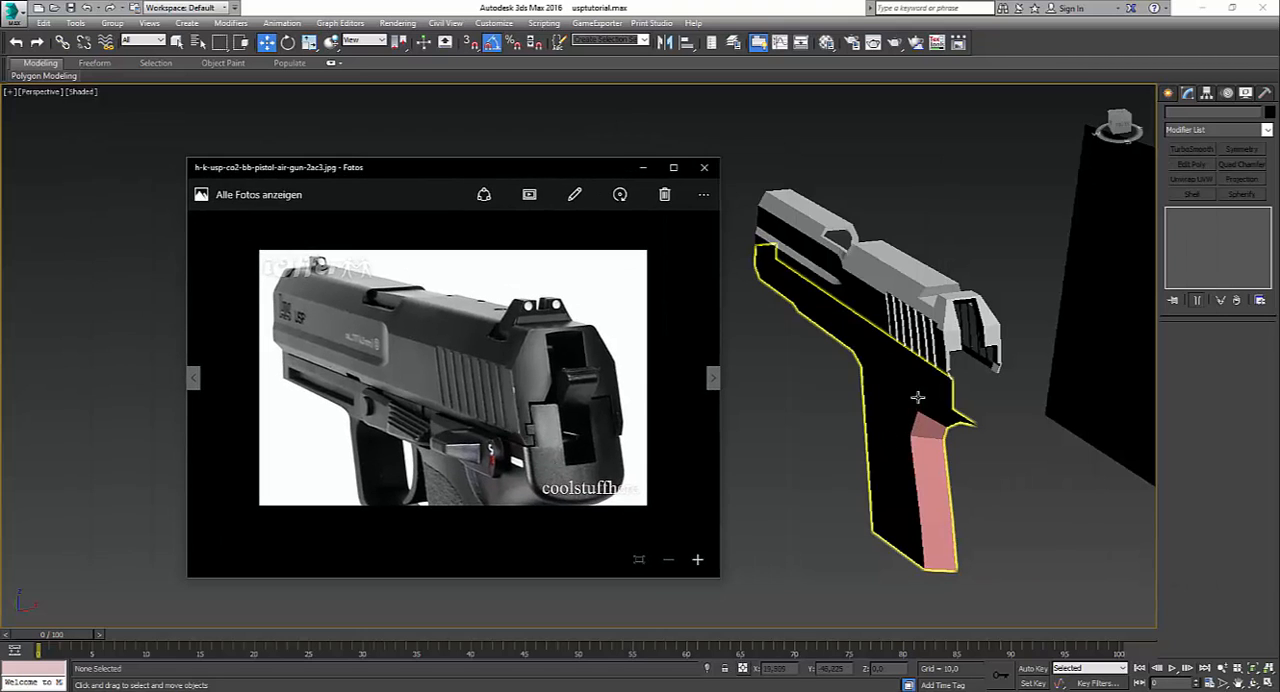
pyautogui.scroll(5, 958, 417)
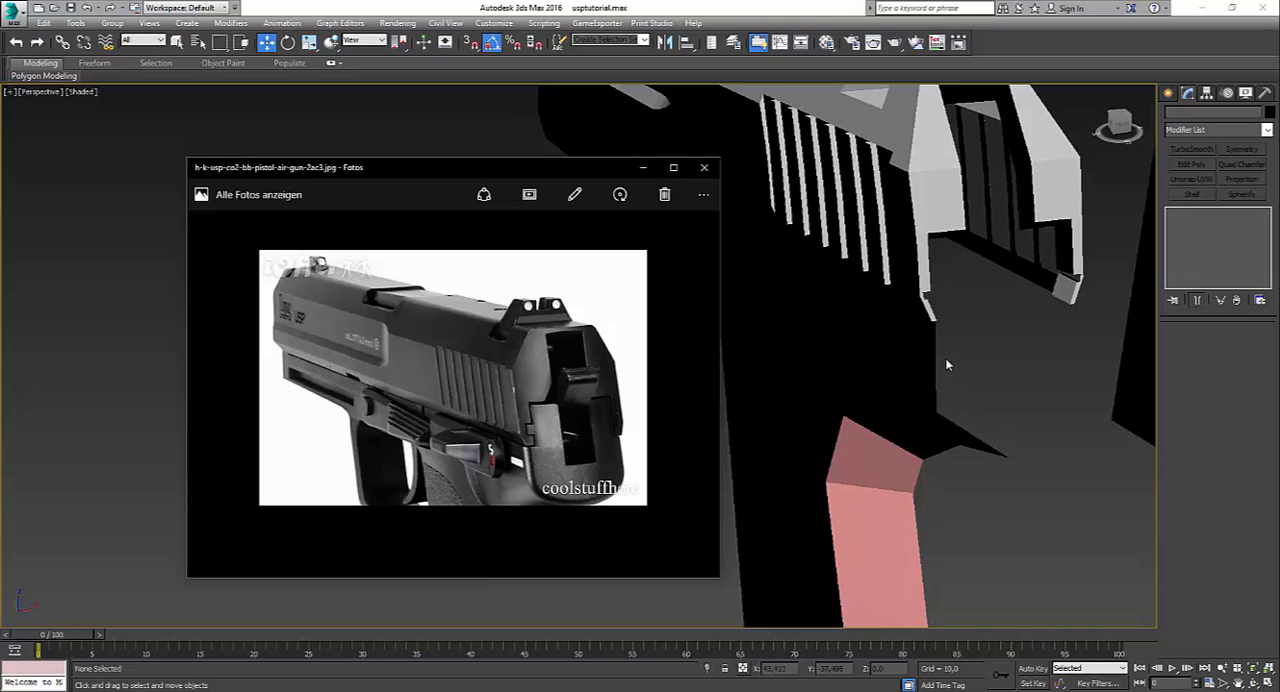
# Step: Show edged faces and extrude the frame's rear vertical edge inward to start a back panel below the slide
pyautogui.click(917, 347)
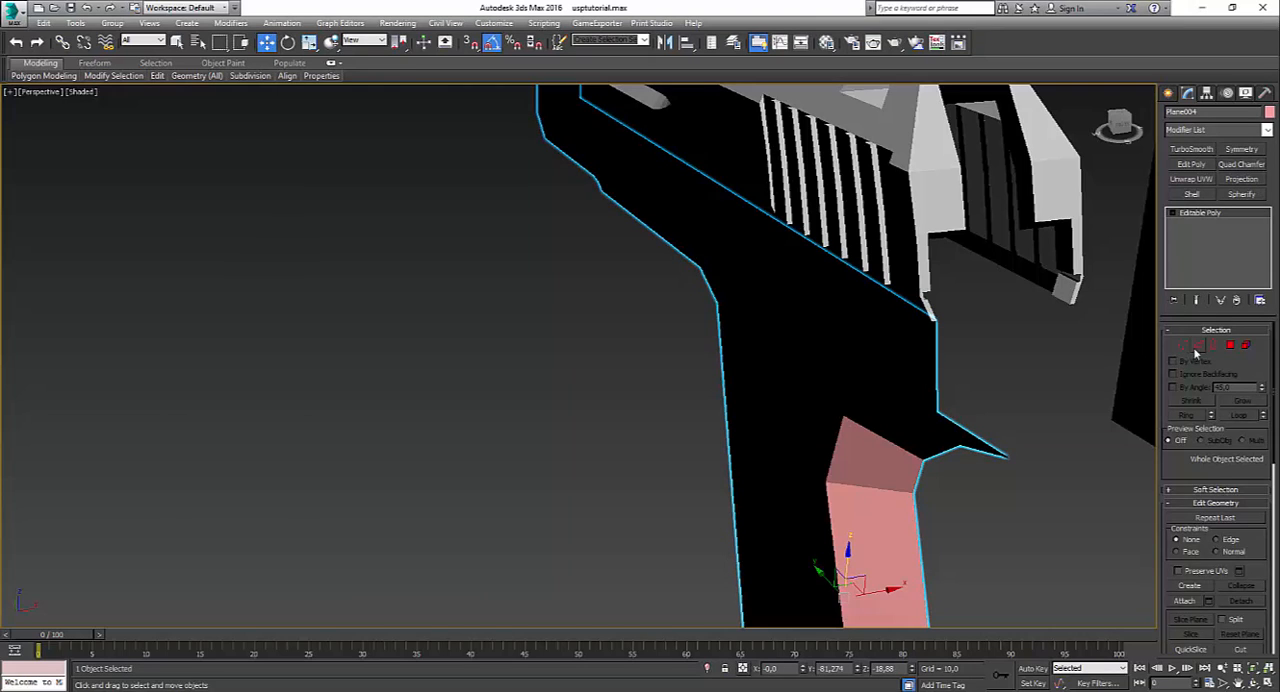
pyautogui.click(1197, 346)
pyautogui.press('F4')
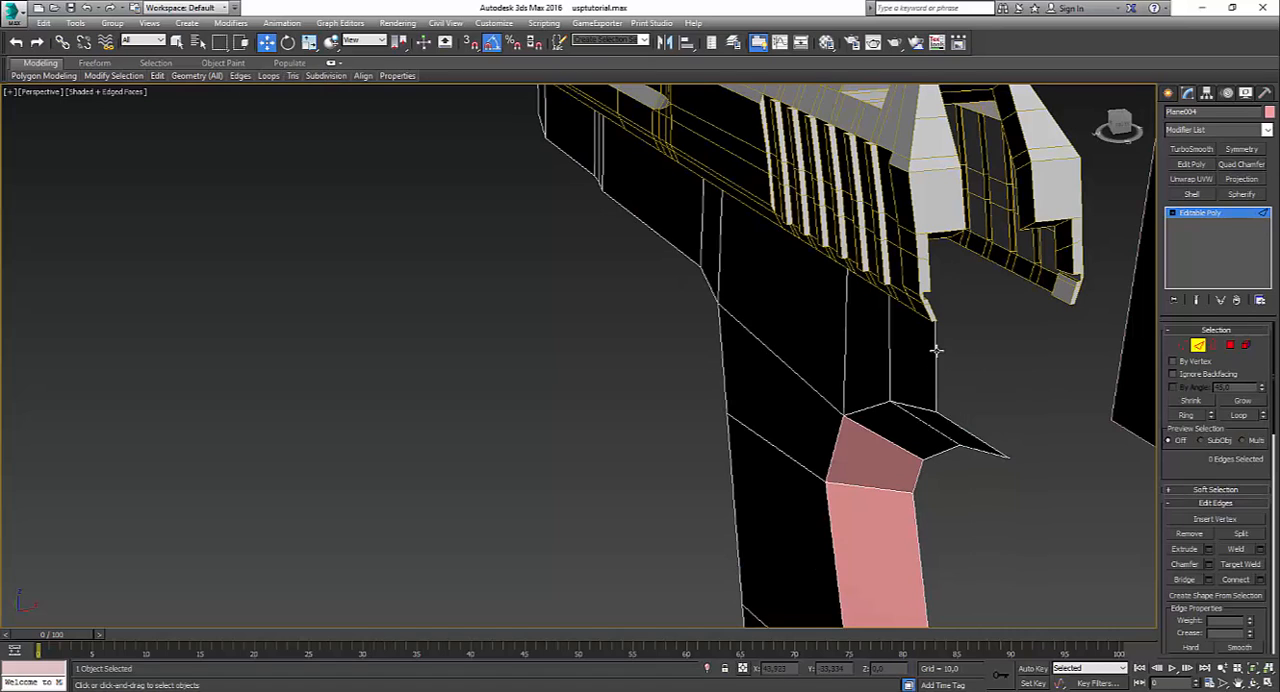
pyautogui.click(936, 355)
pyautogui.keyDown('shift'); pyautogui.moveTo(972, 365); pyautogui.dragTo(993, 349); pyautogui.keyUp('shift')
pyautogui.click(958, 319)
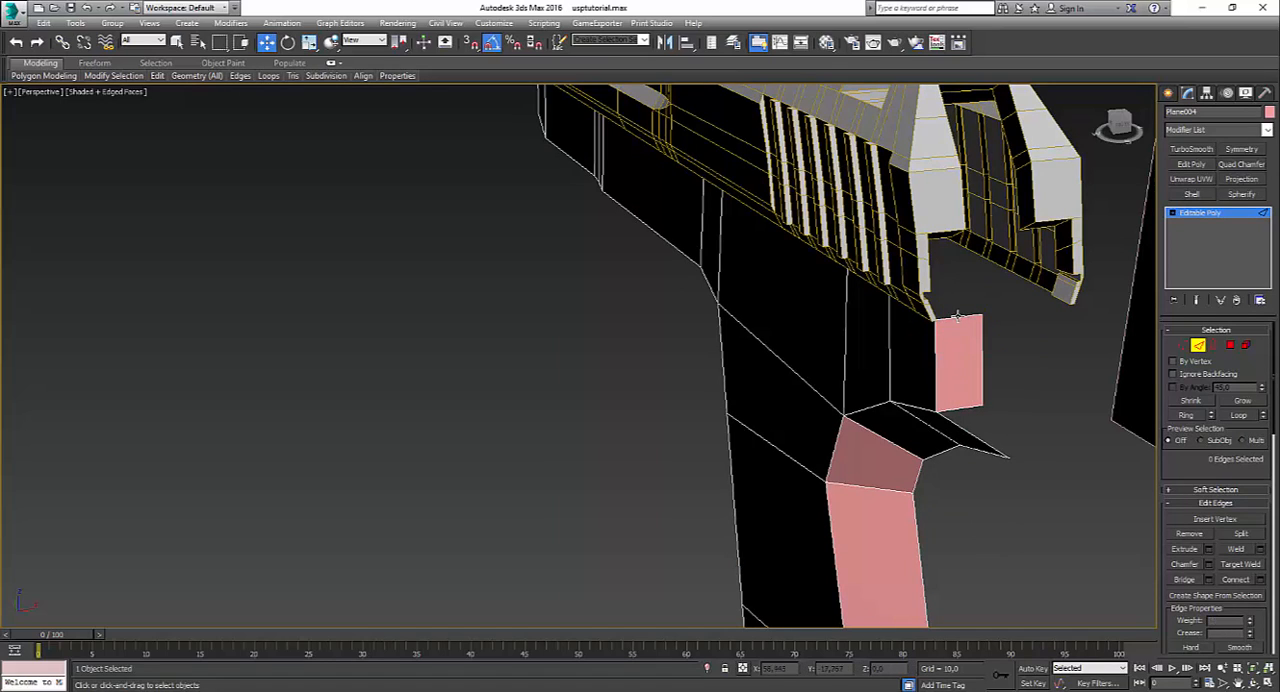
# Step: Extrude the back panel's top edge upward by about 2.9 units to add a second face
pyautogui.click(958, 317)
pyautogui.scroll(4, 914, 365)
pyautogui.keyDown('alt'); pyautogui.moveTo(914, 365); pyautogui.dragTo(878, 350, button='middle'); pyautogui.keyUp('alt')
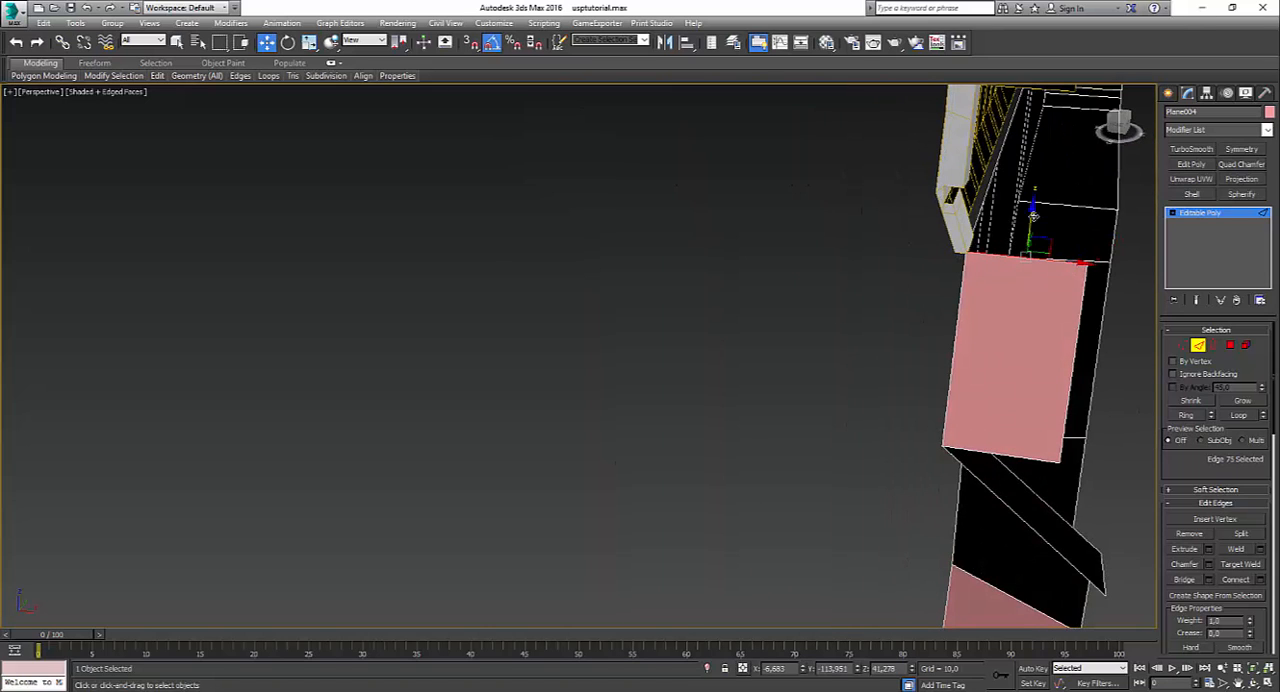
pyautogui.keyDown('shift'); pyautogui.moveTo(1032, 221); pyautogui.dragTo(1043, 180); pyautogui.keyUp('shift')
pyautogui.keyDown('alt'); pyautogui.moveTo(1042, 184); pyautogui.dragTo(1062, 230, button='middle'); pyautogui.keyUp('alt')
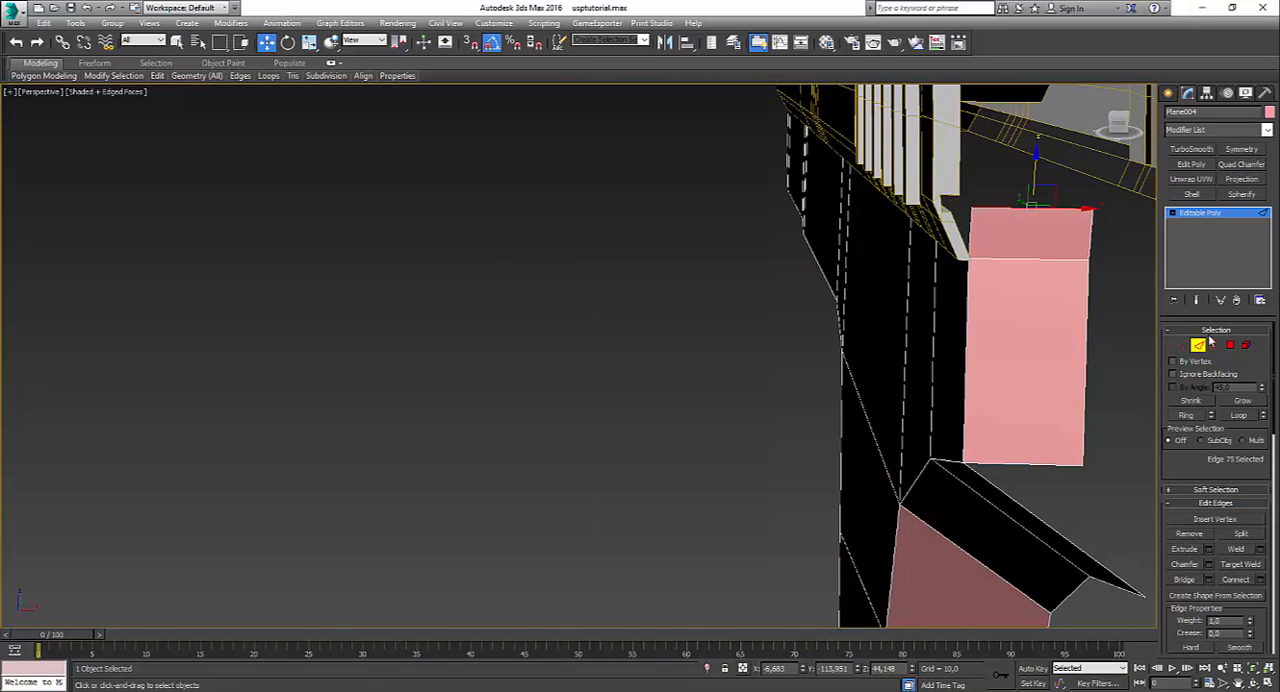
# Step: Move the outer top vertex of the upper back face outward to follow the slide's slanted lower edge
pyautogui.click(1183, 345)
pyautogui.keyDown('alt'); pyautogui.moveTo(1082, 285); pyautogui.dragTo(880, 268, button='middle'); pyautogui.keyUp('alt')
pyautogui.moveTo(880, 268); pyautogui.dragTo(692, 352, button='middle')
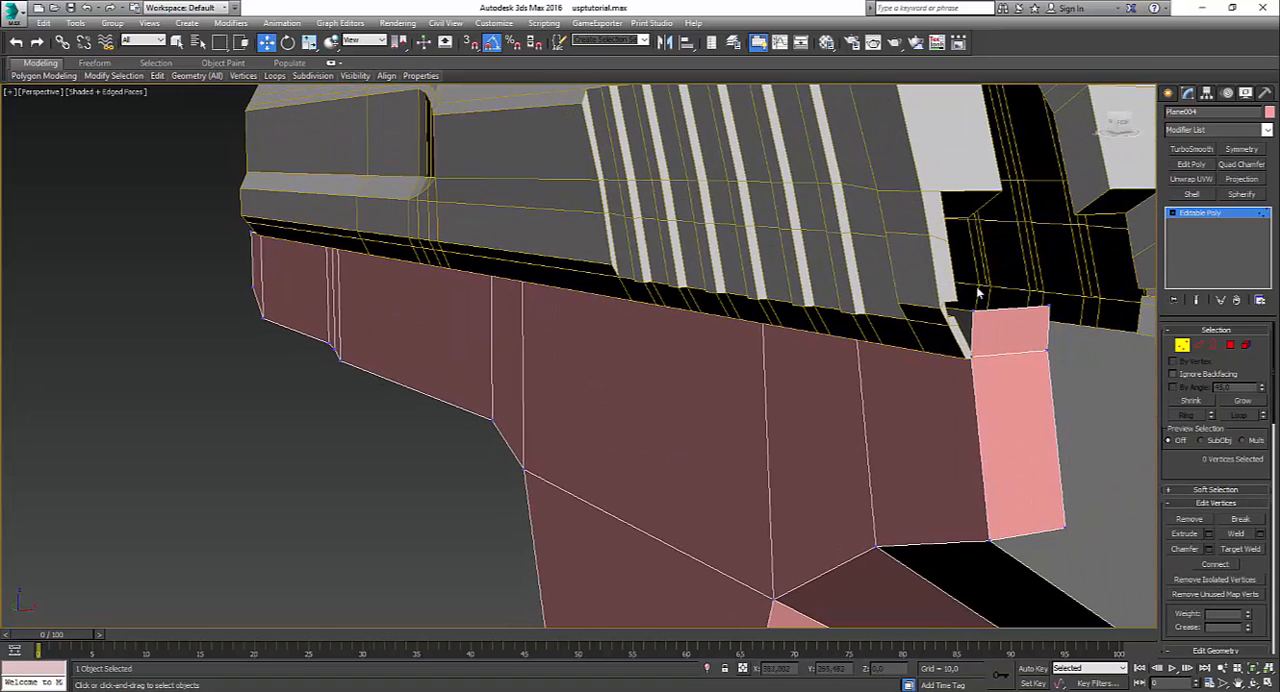
pyautogui.click(995, 318)
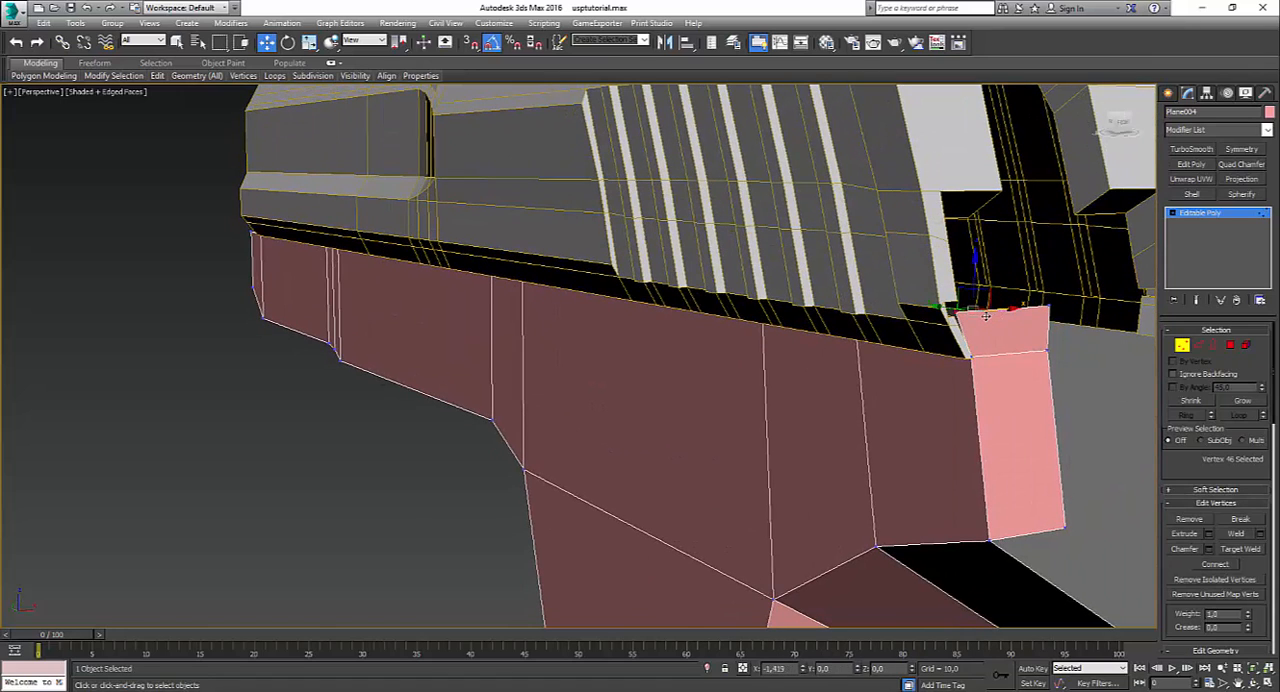
pyautogui.keyDown('alt'); pyautogui.moveTo(990, 318); pyautogui.dragTo(970, 355, button='middle'); pyautogui.keyUp('alt')
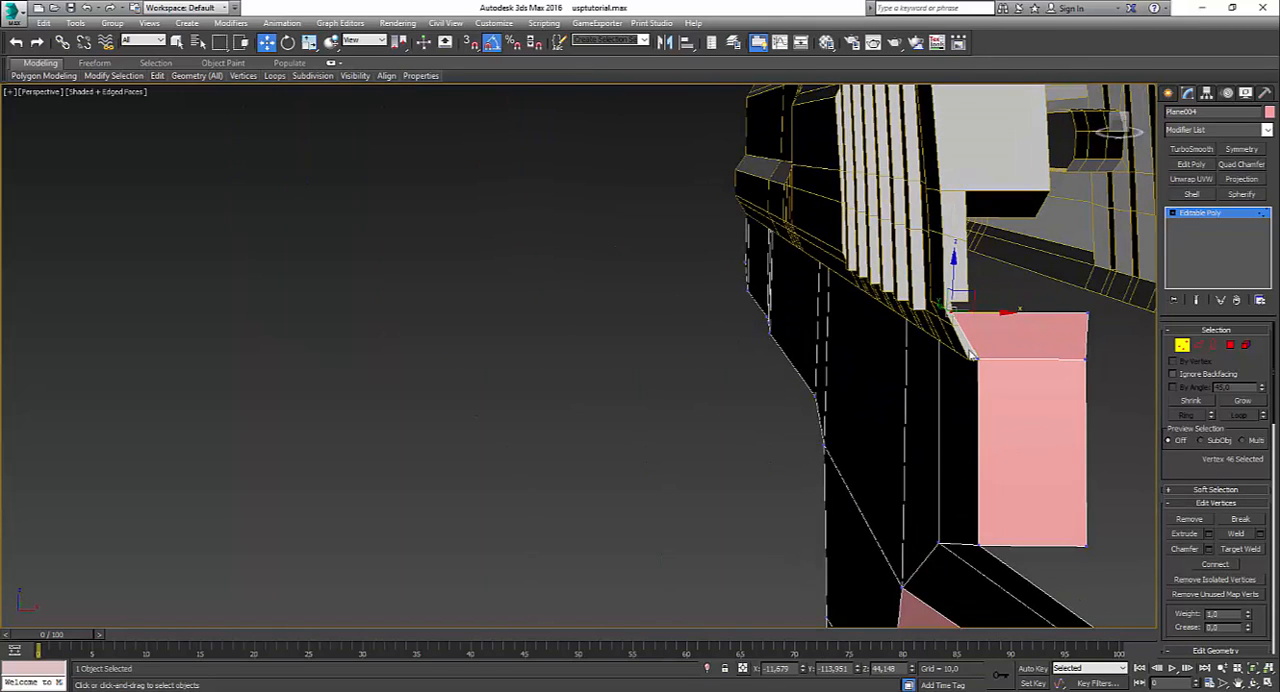
pyautogui.click(1016, 334)
pyautogui.click(951, 312)
pyautogui.keyDown('alt'); pyautogui.moveTo(974, 331); pyautogui.dragTo(982, 312, button='middle'); pyautogui.keyUp('alt')
pyautogui.scroll(3, 990, 316)
pyautogui.scroll(-2, 948, 349)
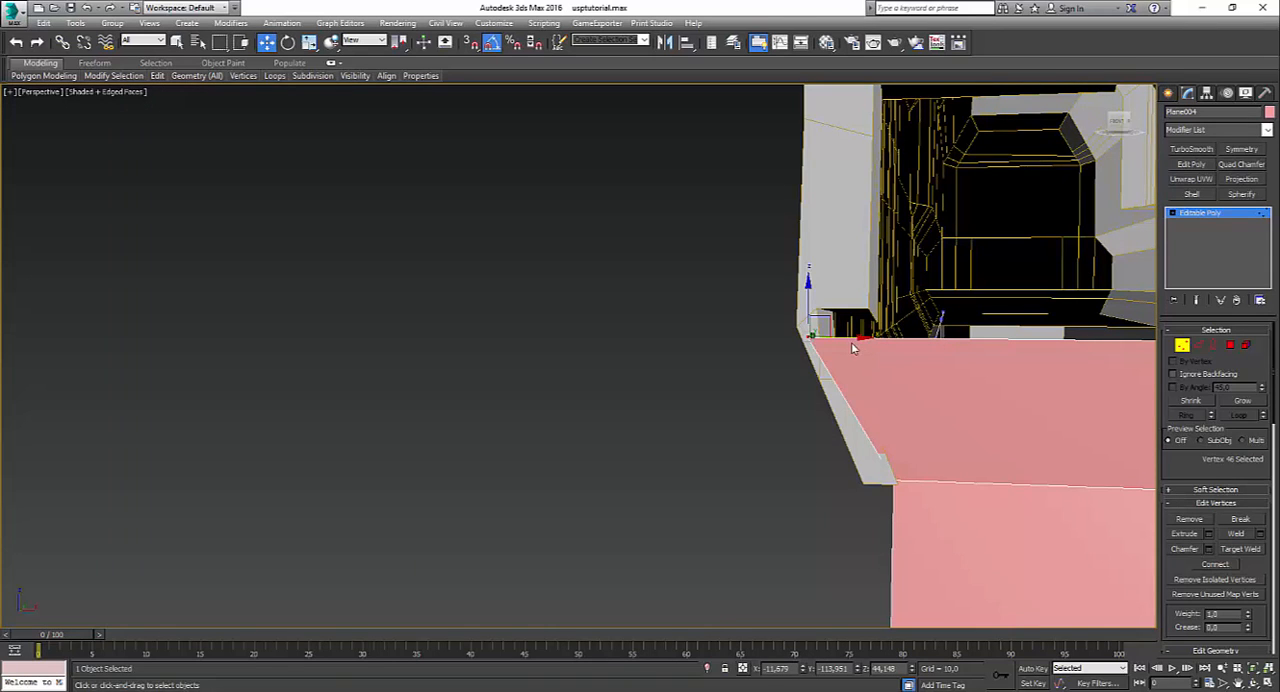
pyautogui.moveTo(854, 336); pyautogui.dragTo(886, 363)
pyautogui.keyDown('alt'); pyautogui.moveTo(886, 363); pyautogui.dragTo(815, 342, button='middle'); pyautogui.keyUp('alt')
# Step: Shift both top vertices of the upper back face forward in the left wireframe view to match the slide's sloped rear
pyautogui.keyDown('ctrl'); pyautogui.moveTo(810, 355); pyautogui.dragTo(867, 381); pyautogui.keyUp('ctrl')
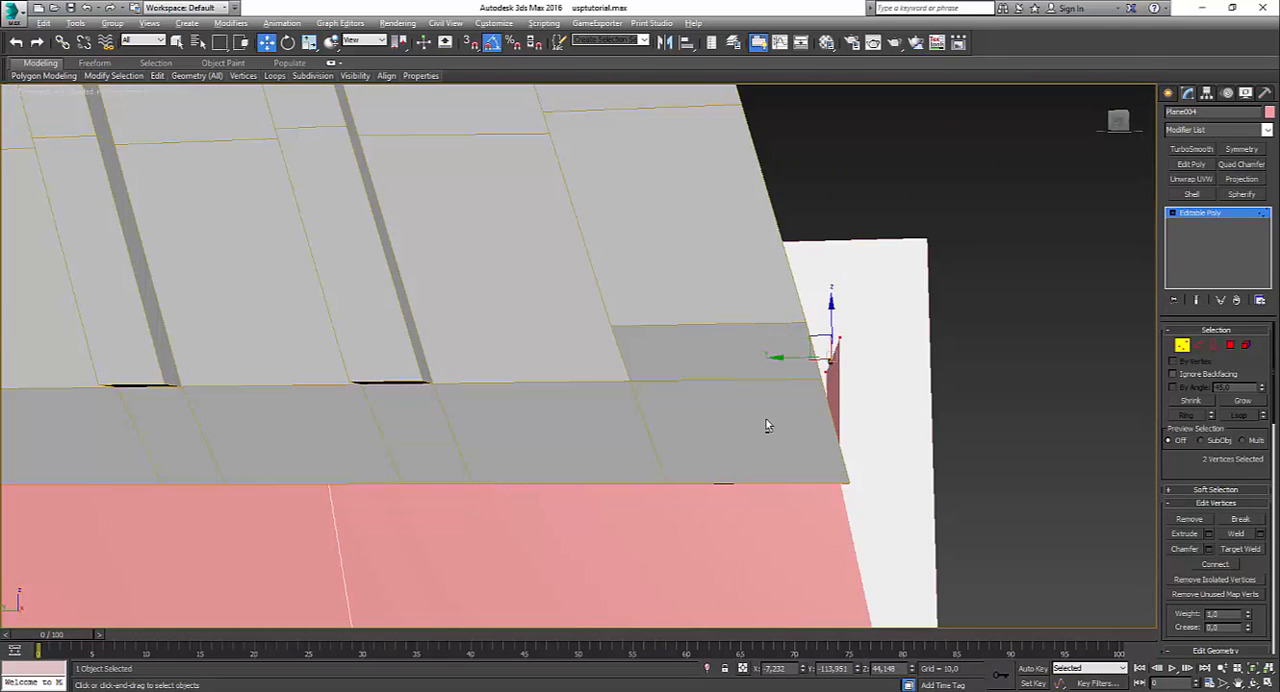
pyautogui.hotkey('alt', 'w')
pyautogui.rightClick(373, 463)
pyautogui.hotkey('alt', 'w')
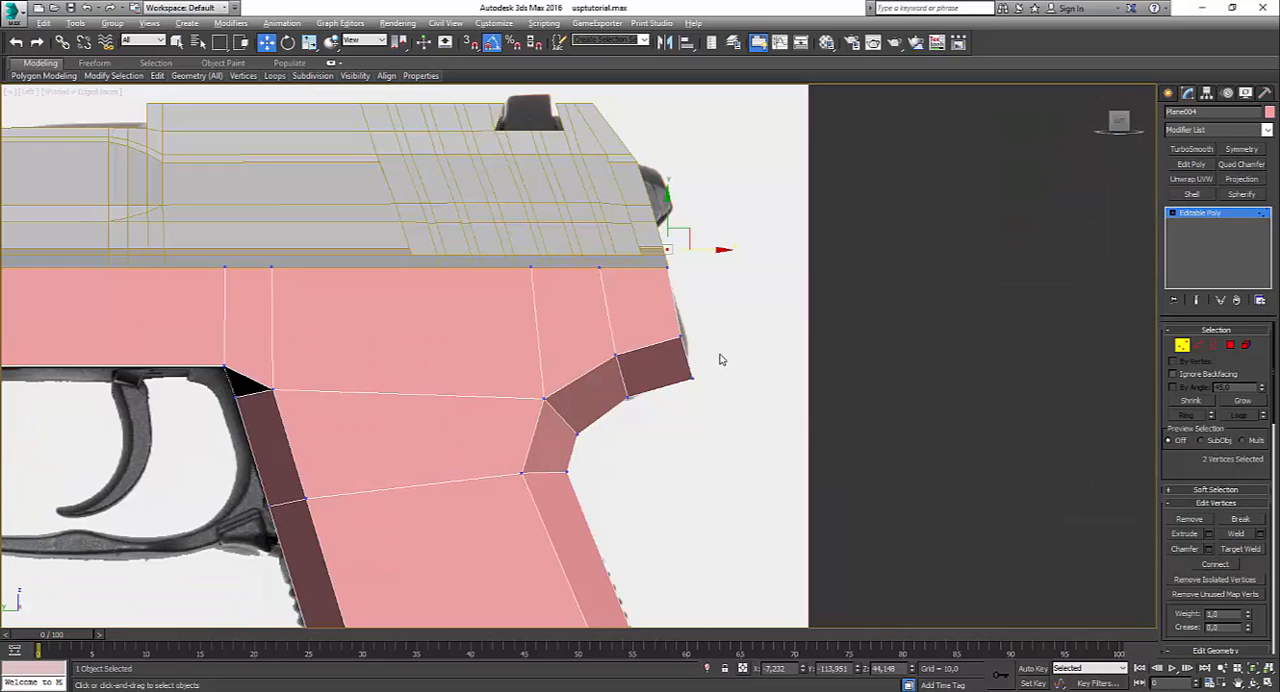
pyautogui.press('F3')
pyautogui.scroll(3, 693, 295)
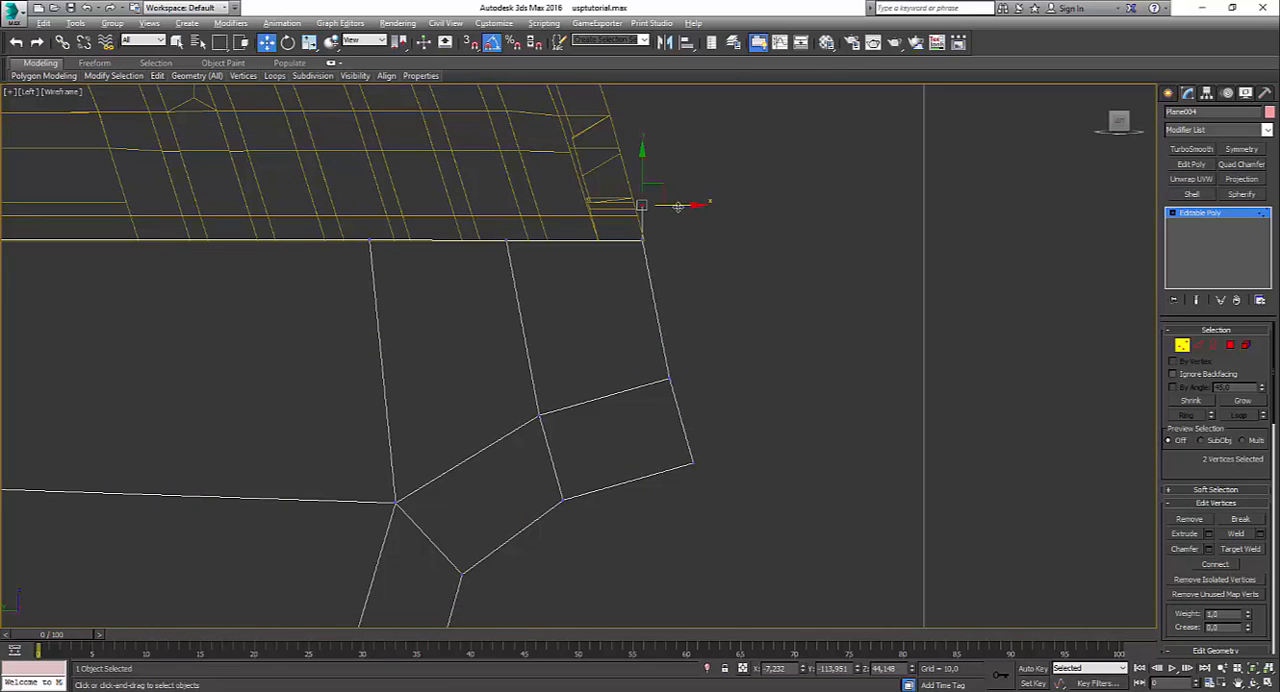
pyautogui.moveTo(678, 206); pyautogui.dragTo(669, 206)
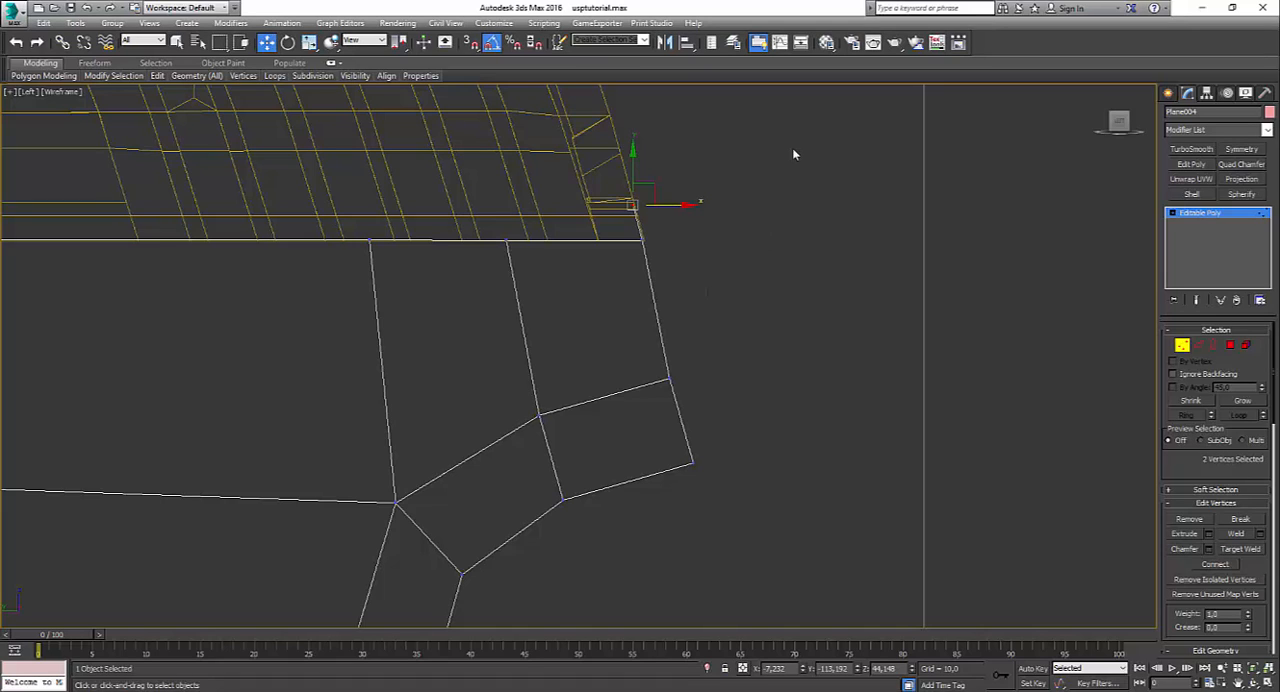
pyautogui.hotkey('alt', 'w')
pyautogui.middleClick(882, 466)
pyautogui.hotkey('alt', 'w')
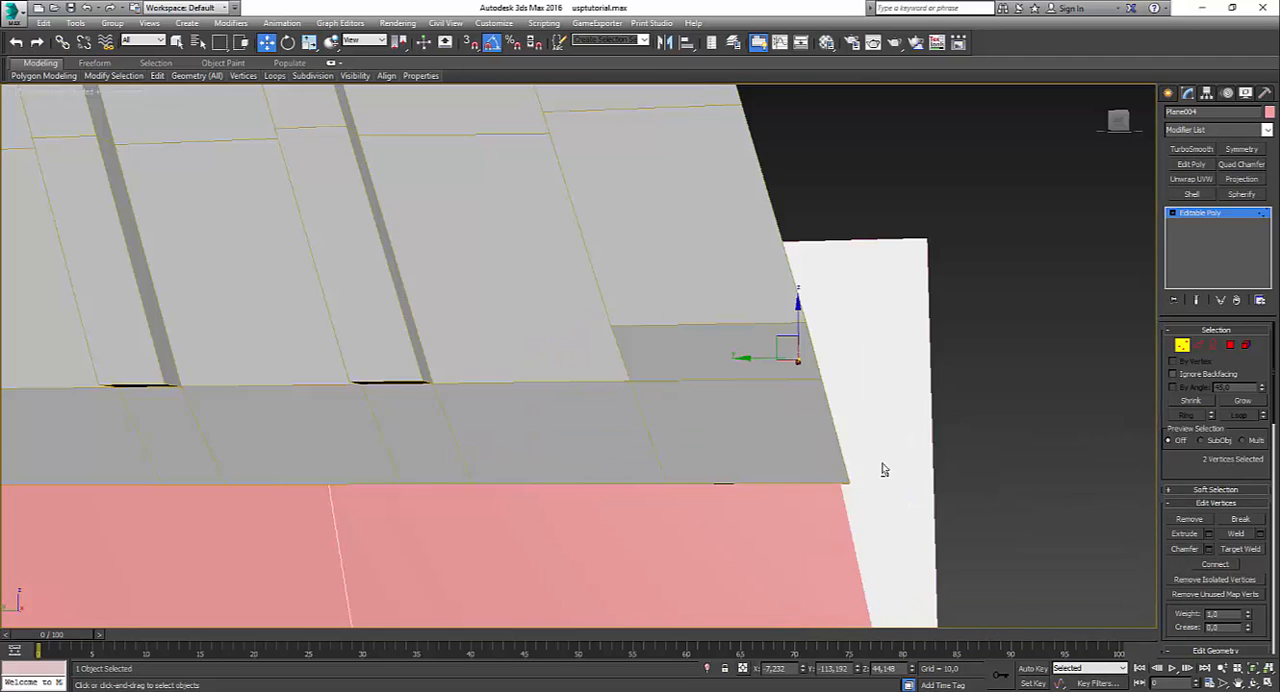
# Step: Lower the back panel's two top vertices to the slide's notch and align the outer one with the slide's inner slanted edge
pyautogui.keyDown('alt'); pyautogui.moveTo(882, 466); pyautogui.dragTo(682, 448, button='middle'); pyautogui.keyUp('alt')
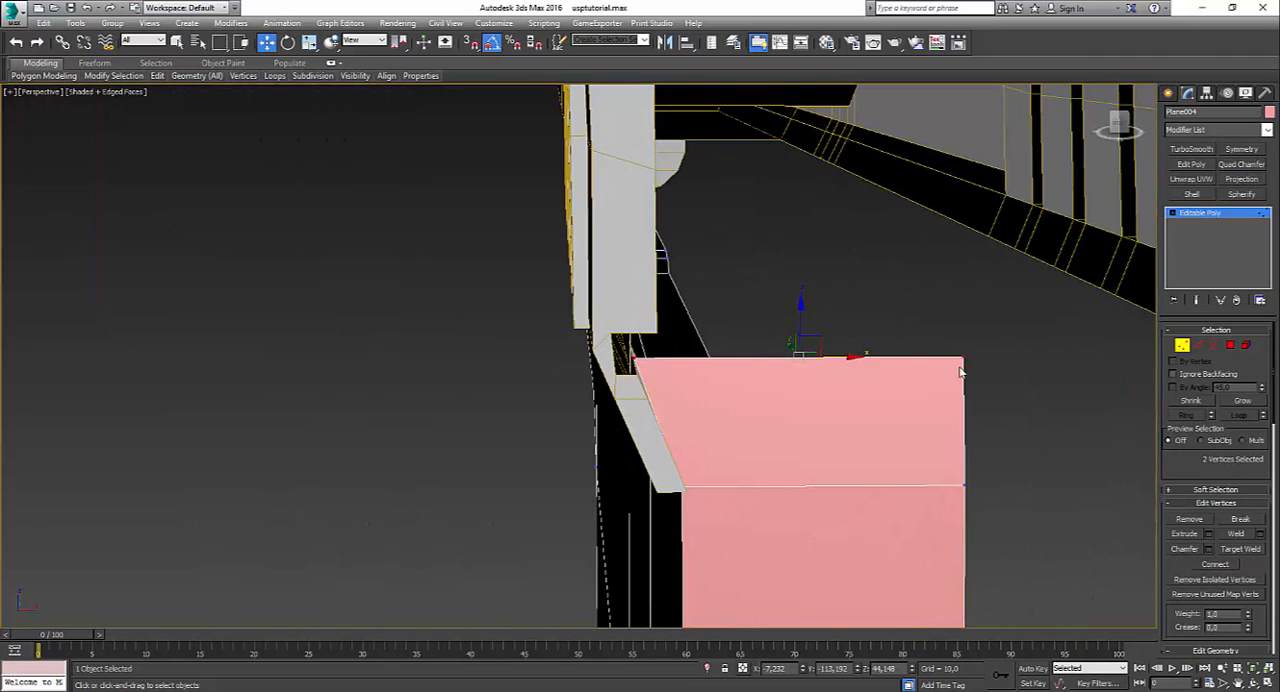
pyautogui.moveTo(808, 332); pyautogui.dragTo(836, 363)
pyautogui.click(645, 380)
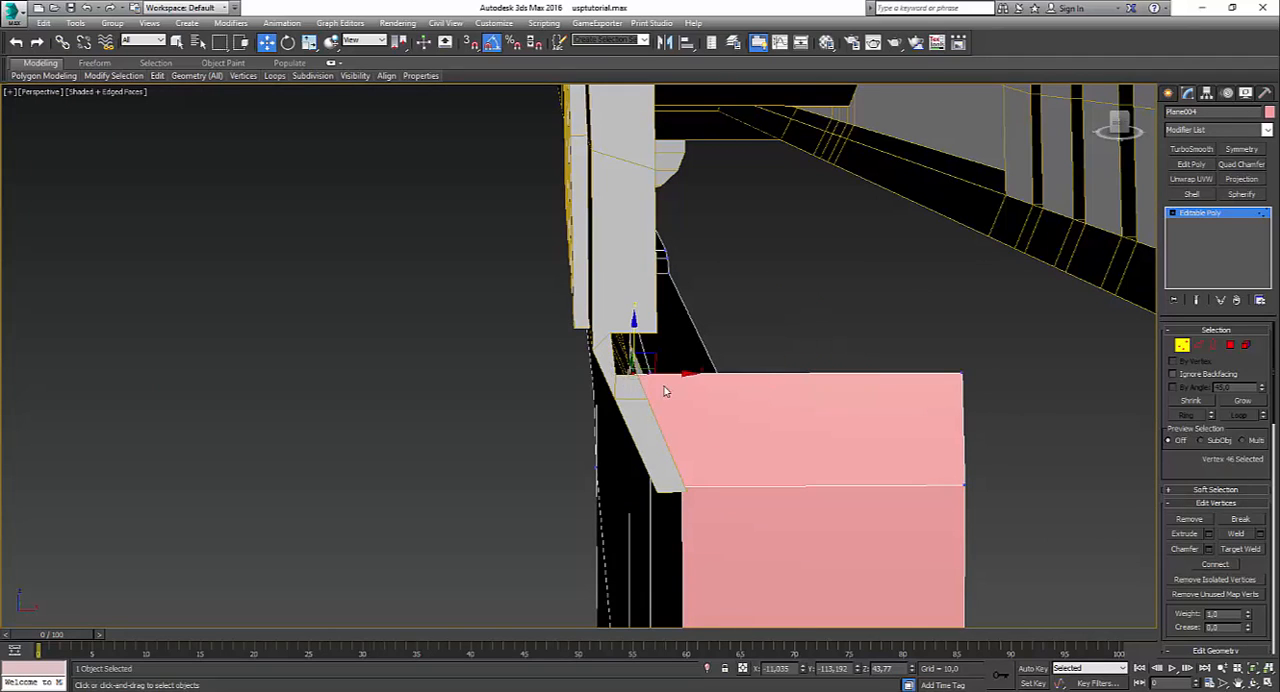
pyautogui.moveTo(684, 375); pyautogui.dragTo(690, 376)
# Step: Move the upper back face's top vertex pair and its bottom vertex pair slightly rearward, flush with the slide's rear
pyautogui.keyDown('alt'); pyautogui.moveTo(703, 383); pyautogui.dragTo(604, 391, button='middle'); pyautogui.keyUp('alt')
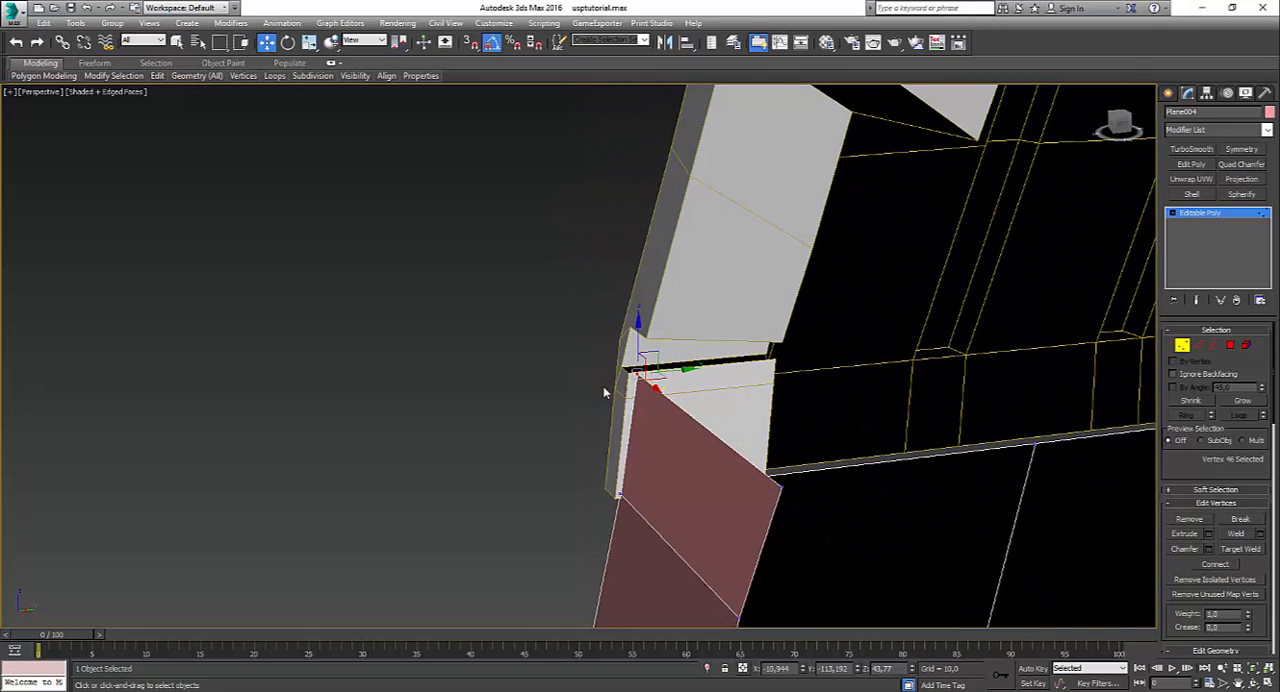
pyautogui.keyDown('ctrl'); pyautogui.click(783, 487); pyautogui.keyUp('ctrl')
pyautogui.moveTo(746, 423); pyautogui.dragTo(732, 422)
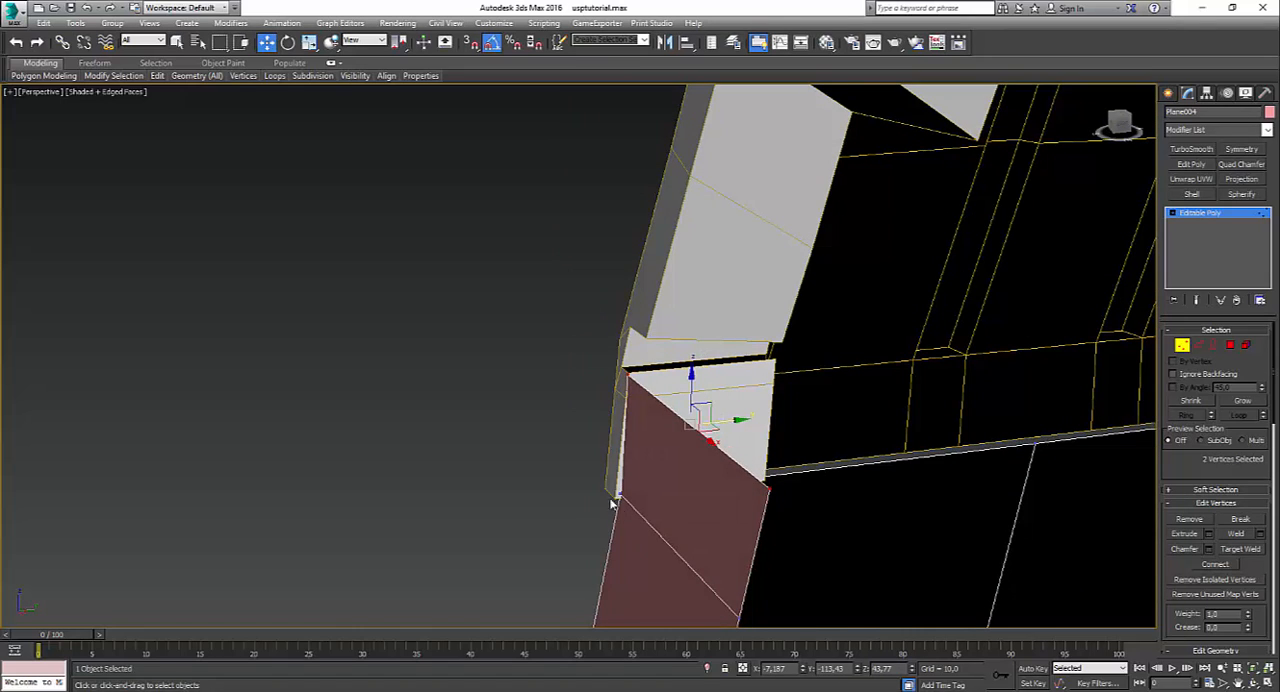
pyautogui.click(620, 494)
pyautogui.keyDown('ctrl'); pyautogui.click(741, 615); pyautogui.keyUp('ctrl')
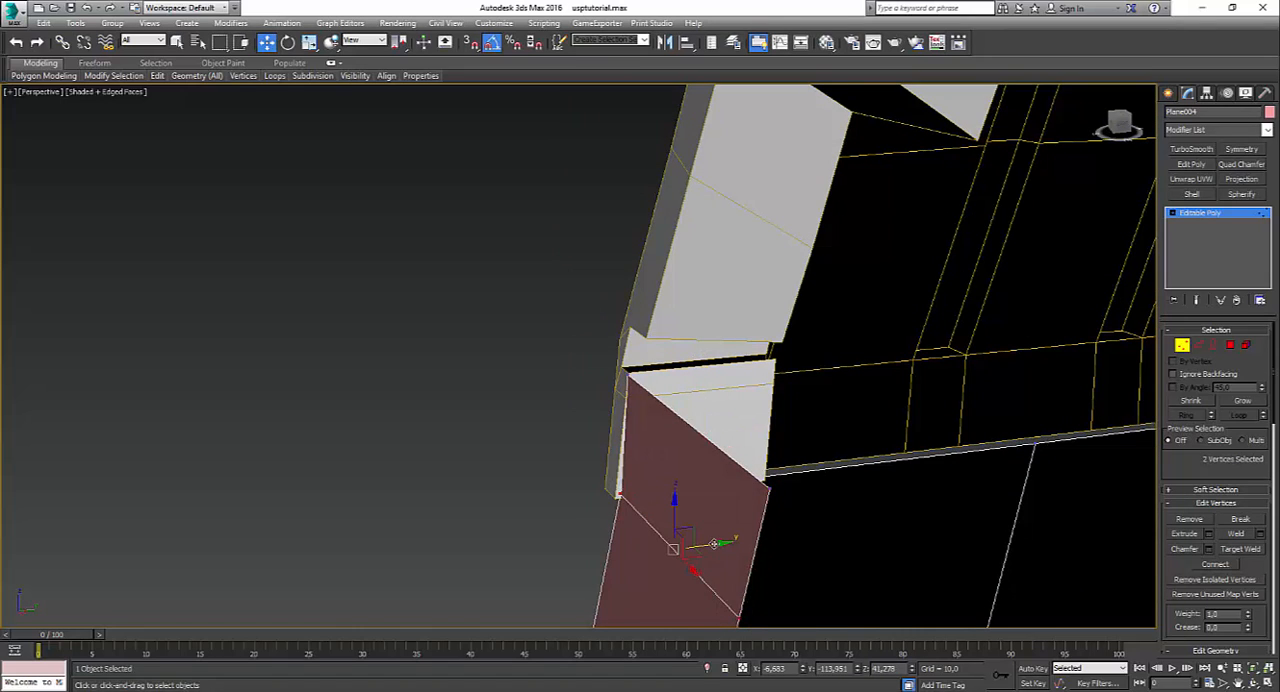
pyautogui.keyDown('alt'); pyautogui.moveTo(703, 538); pyautogui.dragTo(812, 515, button='middle'); pyautogui.keyUp('alt')
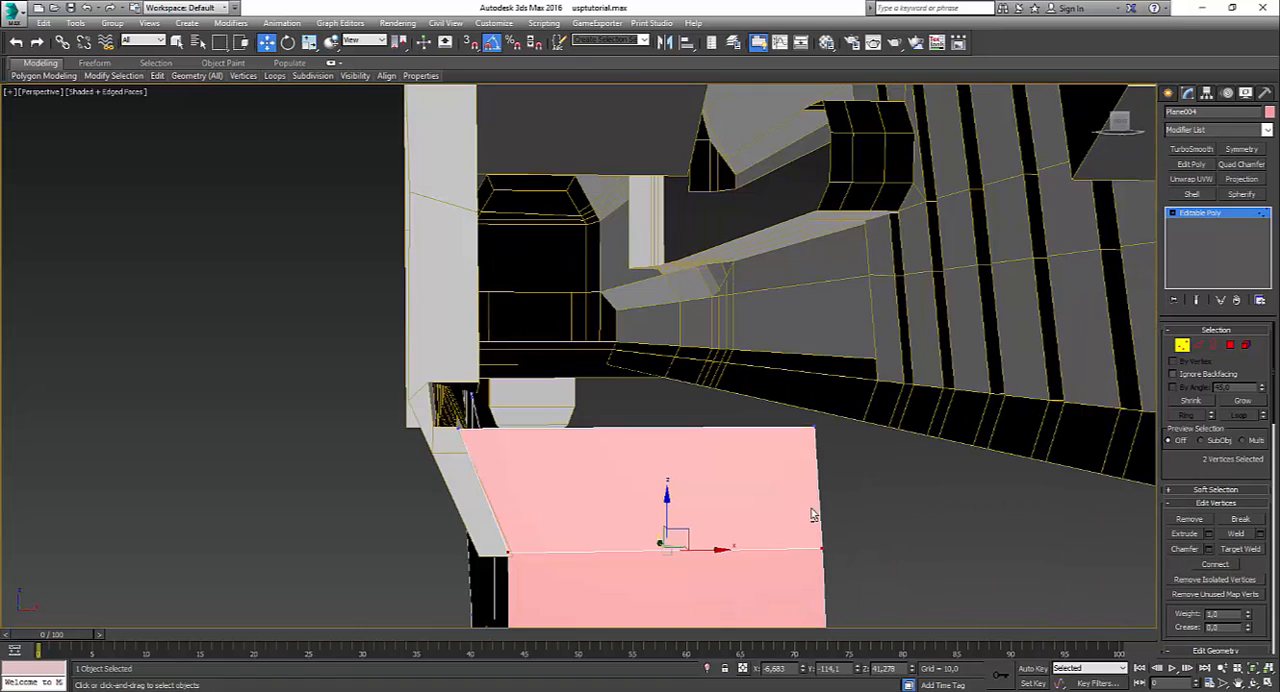
pyautogui.keyDown('alt'); pyautogui.moveTo(706, 442); pyautogui.dragTo(914, 415, button='middle'); pyautogui.keyUp('alt')
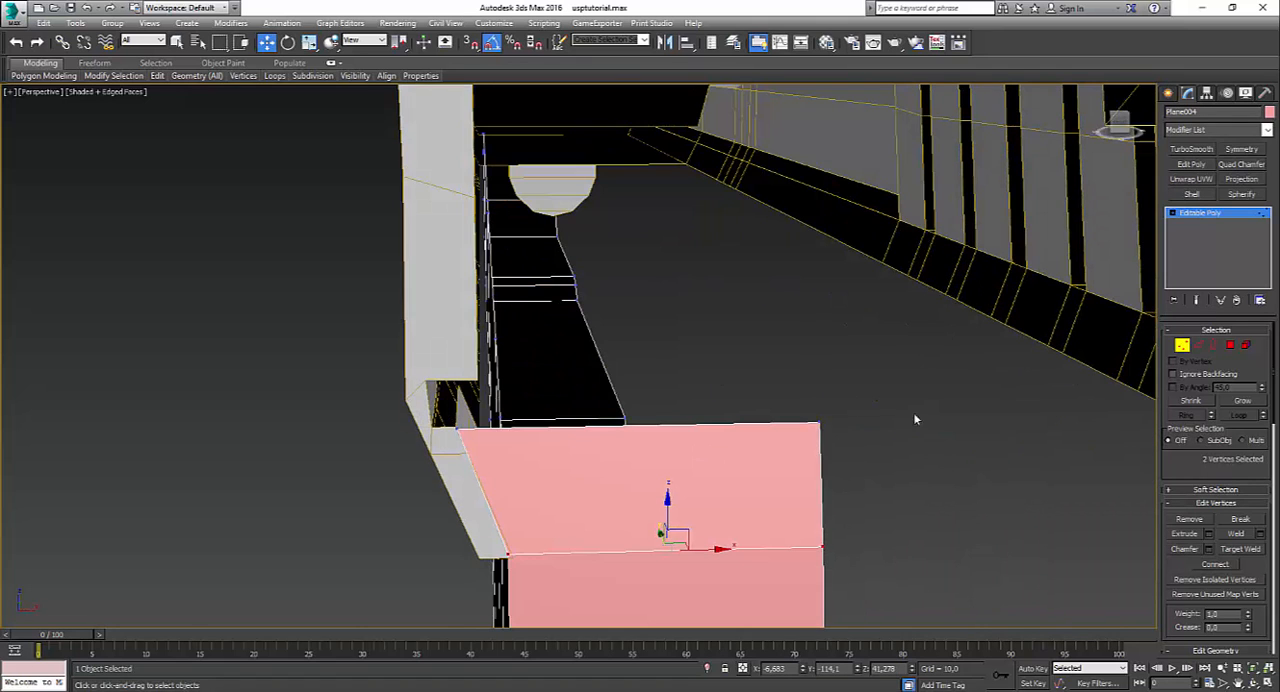
# Step: Extrude the upper back face's top edge upward into a narrow strip and align it with the slide's sloped rear
pyautogui.click(1198, 345)
pyautogui.click(630, 424)
pyautogui.keyDown('shift'); pyautogui.moveTo(640, 390); pyautogui.dragTo(641, 351); pyautogui.keyUp('shift')
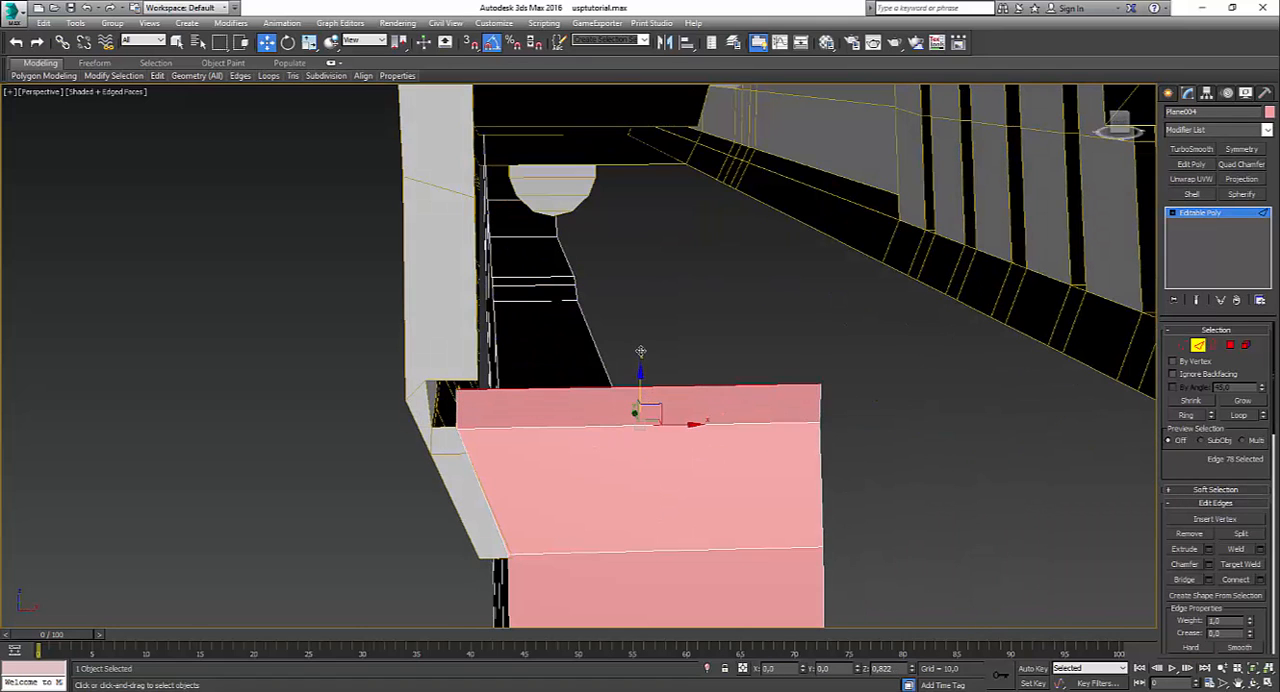
pyautogui.keyDown('alt'); pyautogui.moveTo(640, 351); pyautogui.dragTo(494, 451, button='middle'); pyautogui.keyUp('alt')
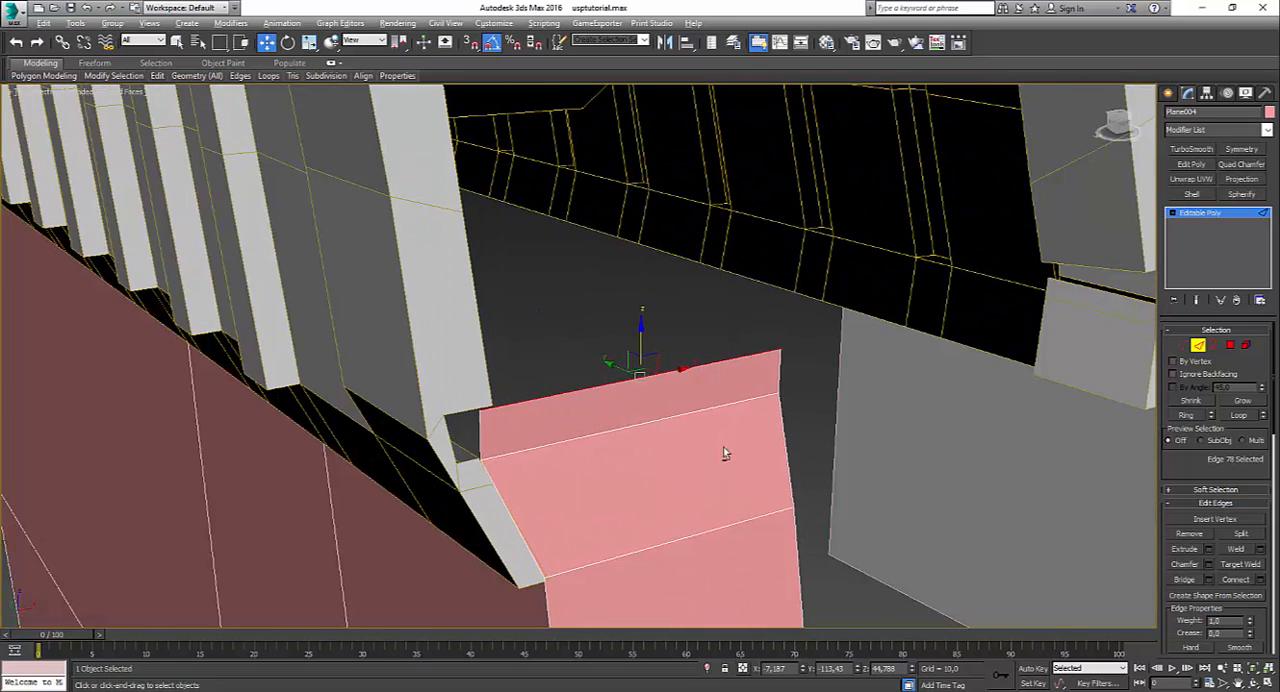
pyautogui.hotkey('alt', 'w')
pyautogui.hotkey('alt', 'w')
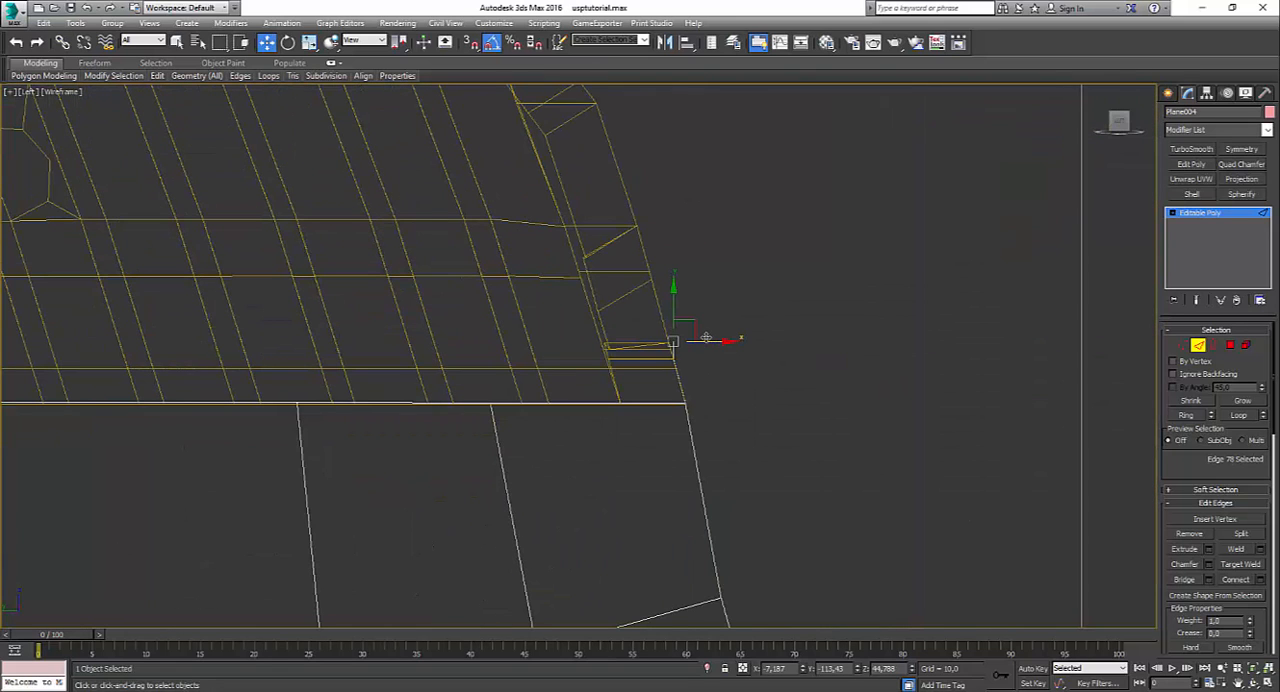
pyautogui.hotkey('alt', 'w')
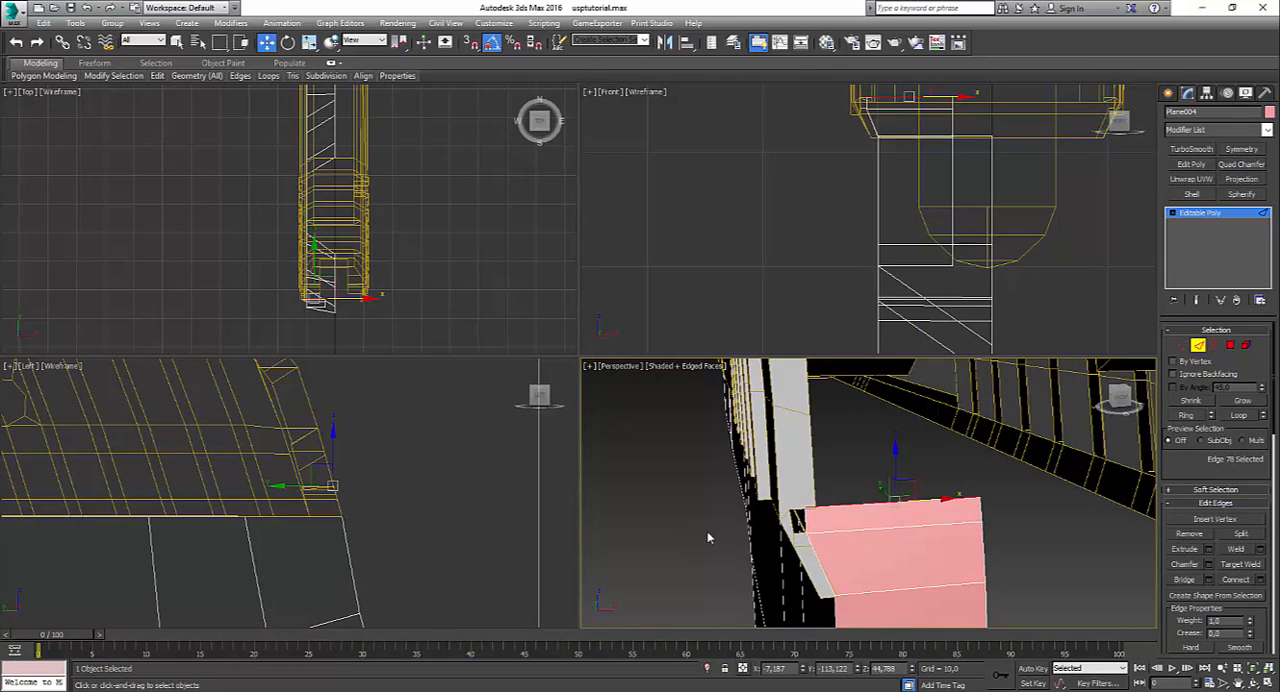
# Step: Extrude the narrow strip's outer short edge outward into the slide's notch and shift its lower outer vertex slightly inward
pyautogui.hotkey('alt', 'w')
pyautogui.click(451, 407)
pyautogui.keyDown('shift'); pyautogui.moveTo(481, 409); pyautogui.dragTo(453, 407); pyautogui.keyUp('shift')
pyautogui.click(1182, 345)
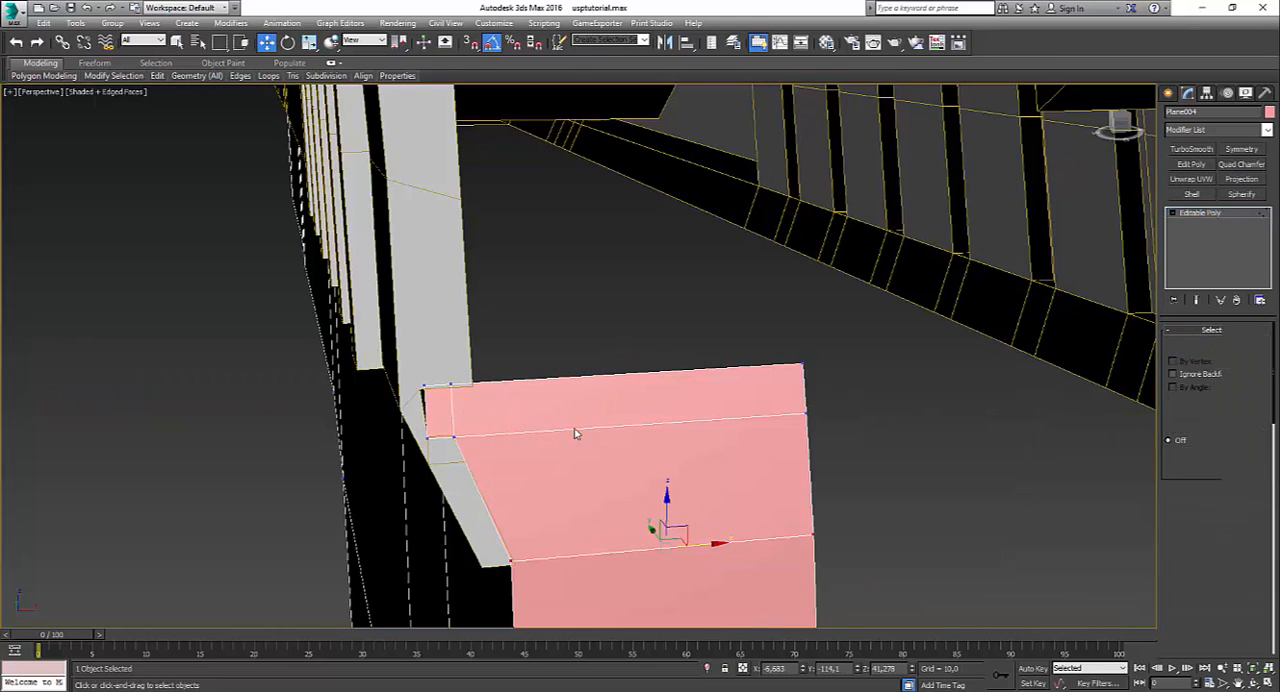
pyautogui.click(437, 452)
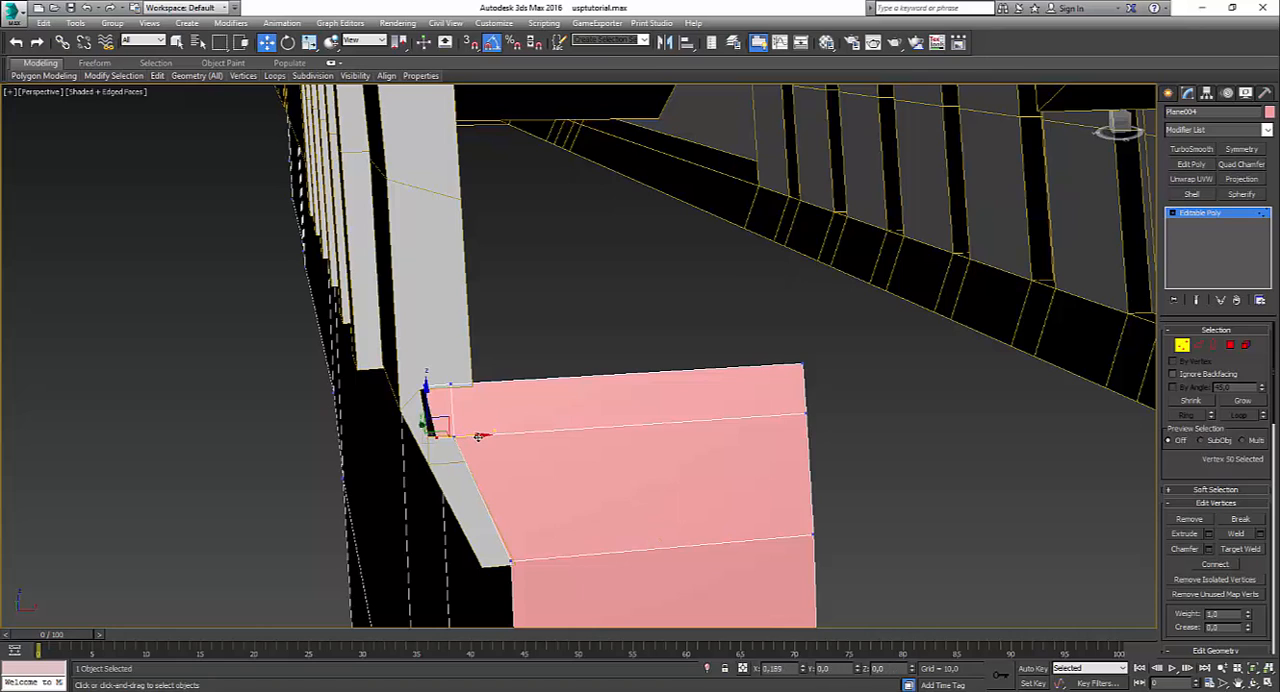
# Step: Lower the strip's top vertices slightly and move the one beside the outer extension inward to the slide's lower inner corner
pyautogui.click(407, 374)
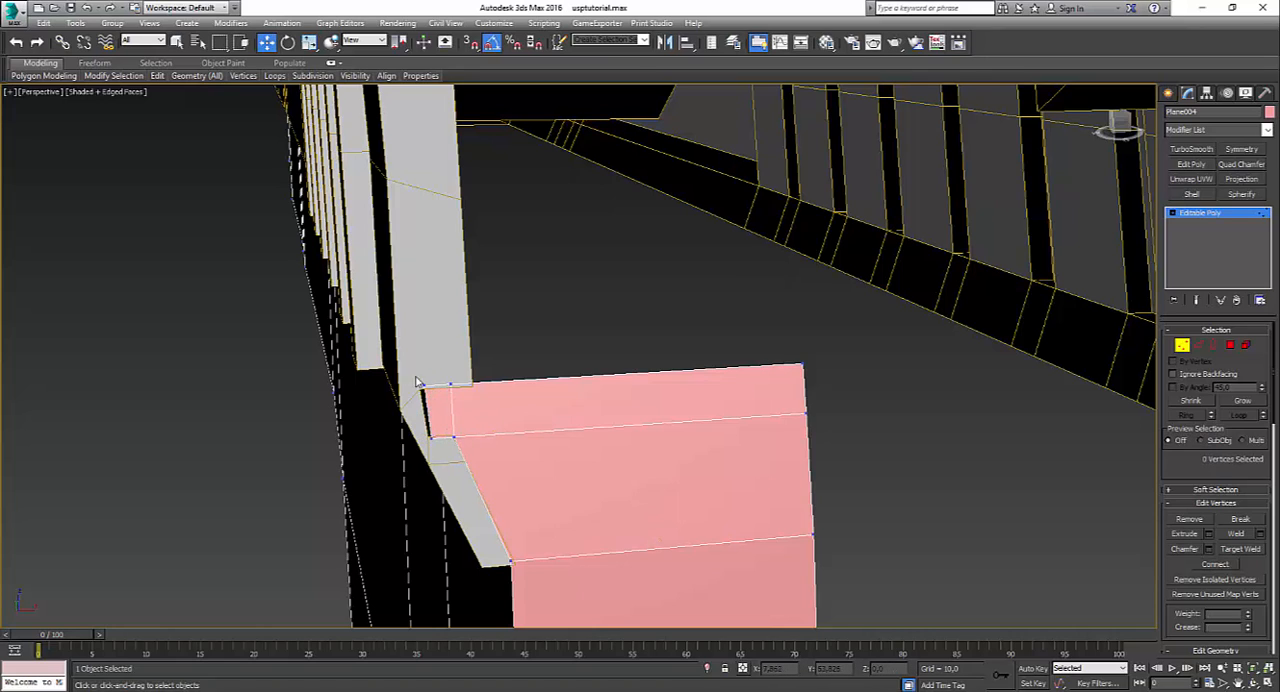
pyautogui.moveTo(397, 355); pyautogui.dragTo(506, 394)
pyautogui.keyDown('ctrl'); pyautogui.moveTo(766, 332); pyautogui.dragTo(808, 379); pyautogui.keyUp('ctrl')
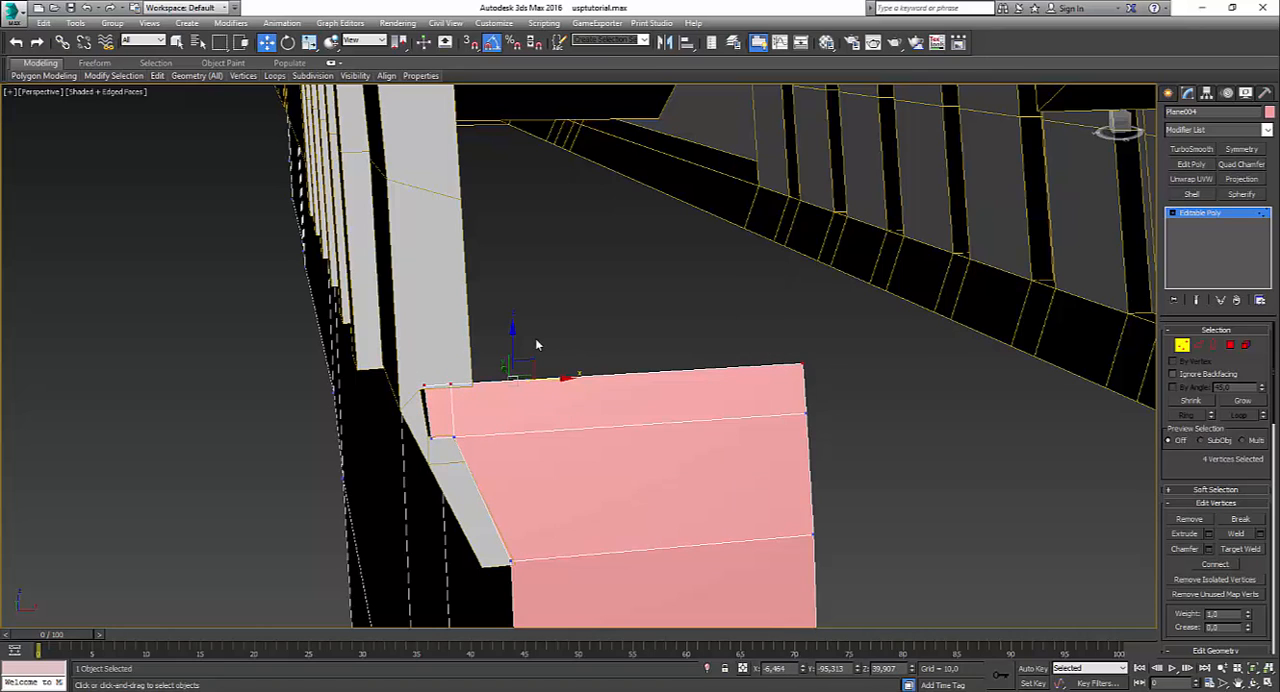
pyautogui.moveTo(514, 347); pyautogui.dragTo(514, 351)
pyautogui.click(632, 323)
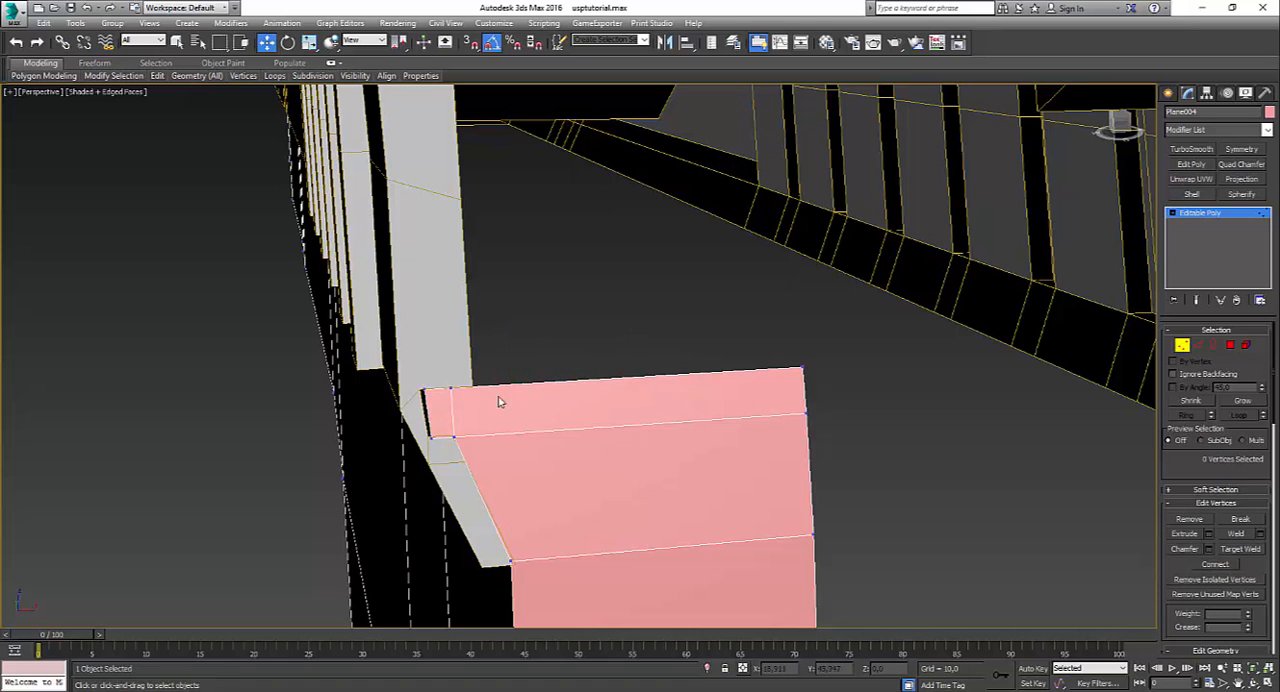
pyautogui.click(467, 368)
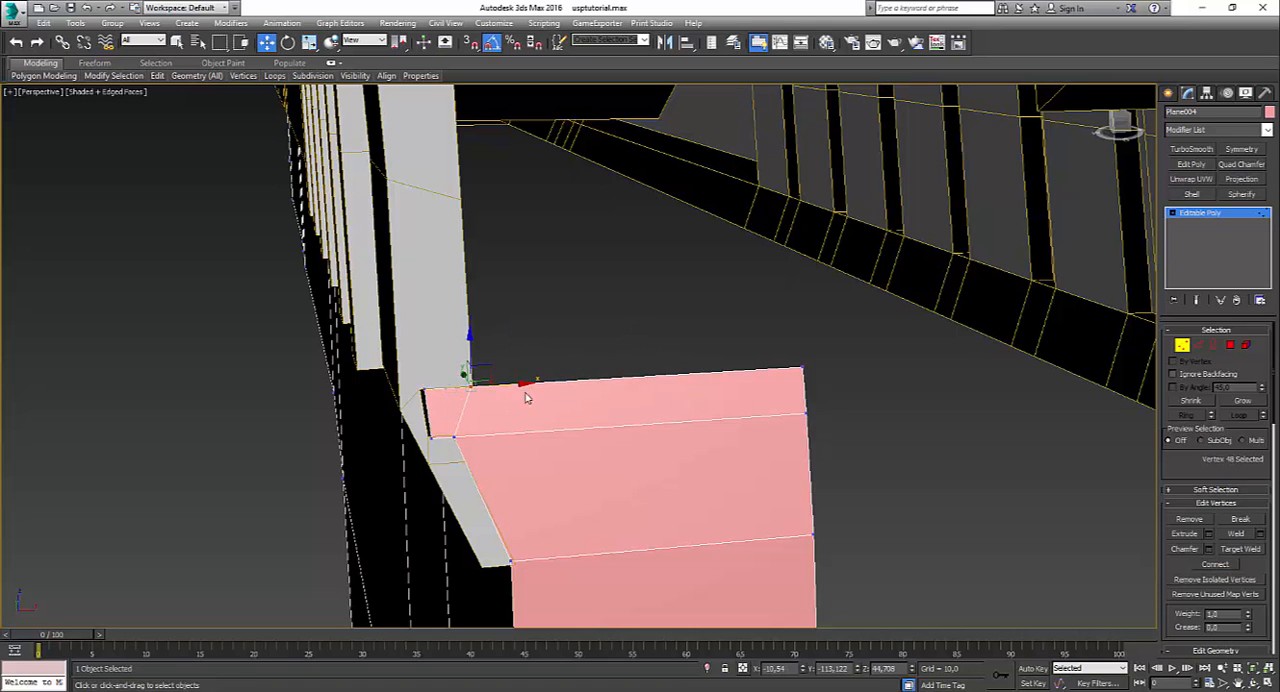
pyautogui.click(640, 422)
# Step: Compare the back panel with the rear reference photo of the pistol
pyautogui.scroll(-5, 657, 426)
pyautogui.scroll(-2, 626, 447)
pyautogui.keyDown('alt'); pyautogui.moveTo(657, 426); pyautogui.dragTo(781, 415, button='middle'); pyautogui.keyUp('alt')
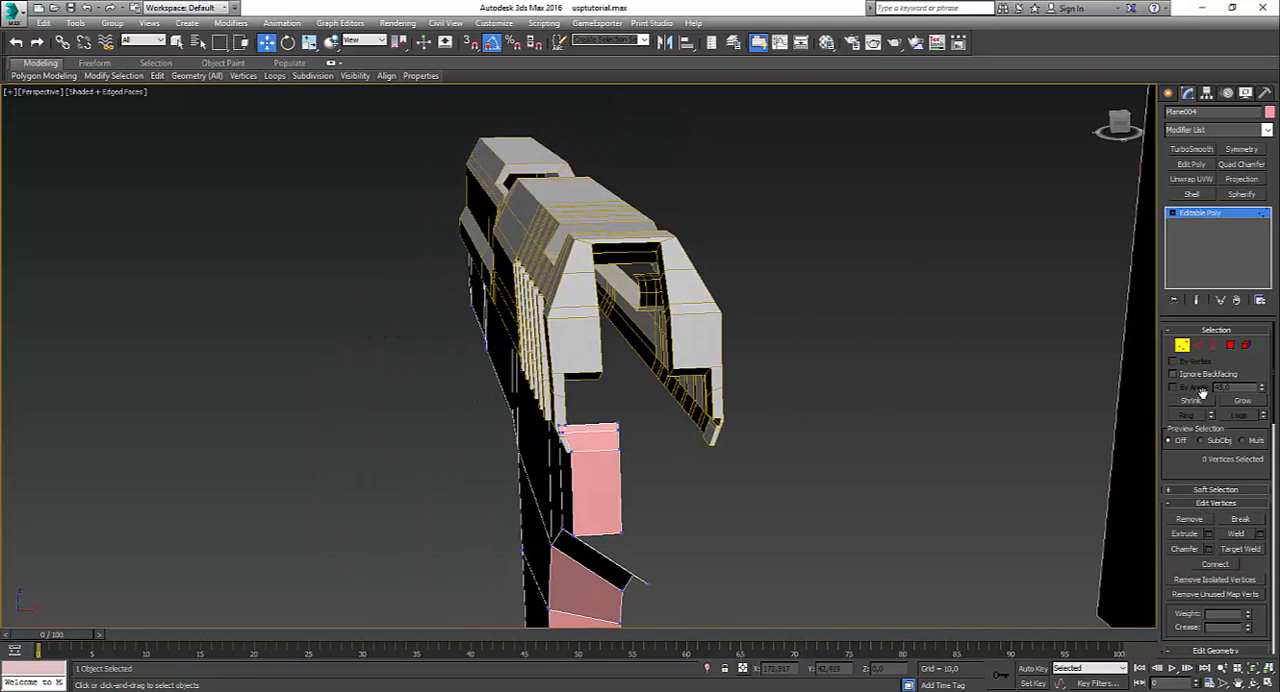
pyautogui.click(1198, 345)
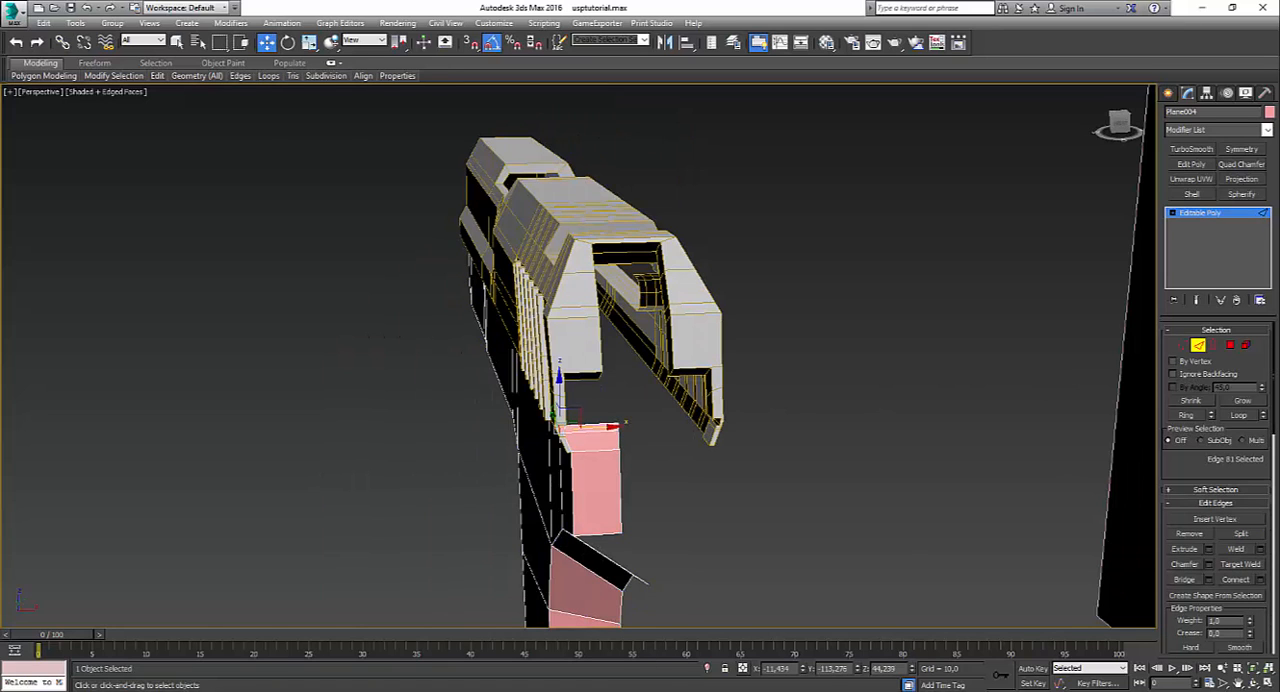
pyautogui.moveTo(606, 686)
pyautogui.click(653, 660)
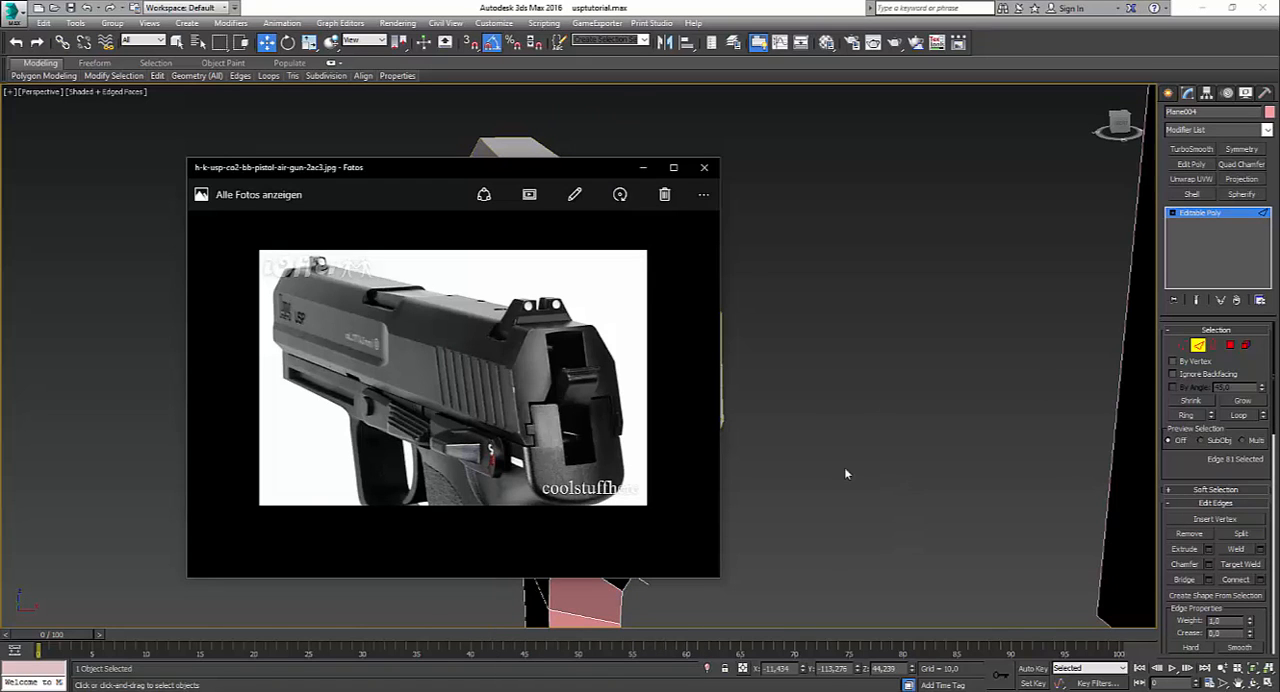
pyautogui.click(646, 170)
pyautogui.scroll(5, 580, 440)
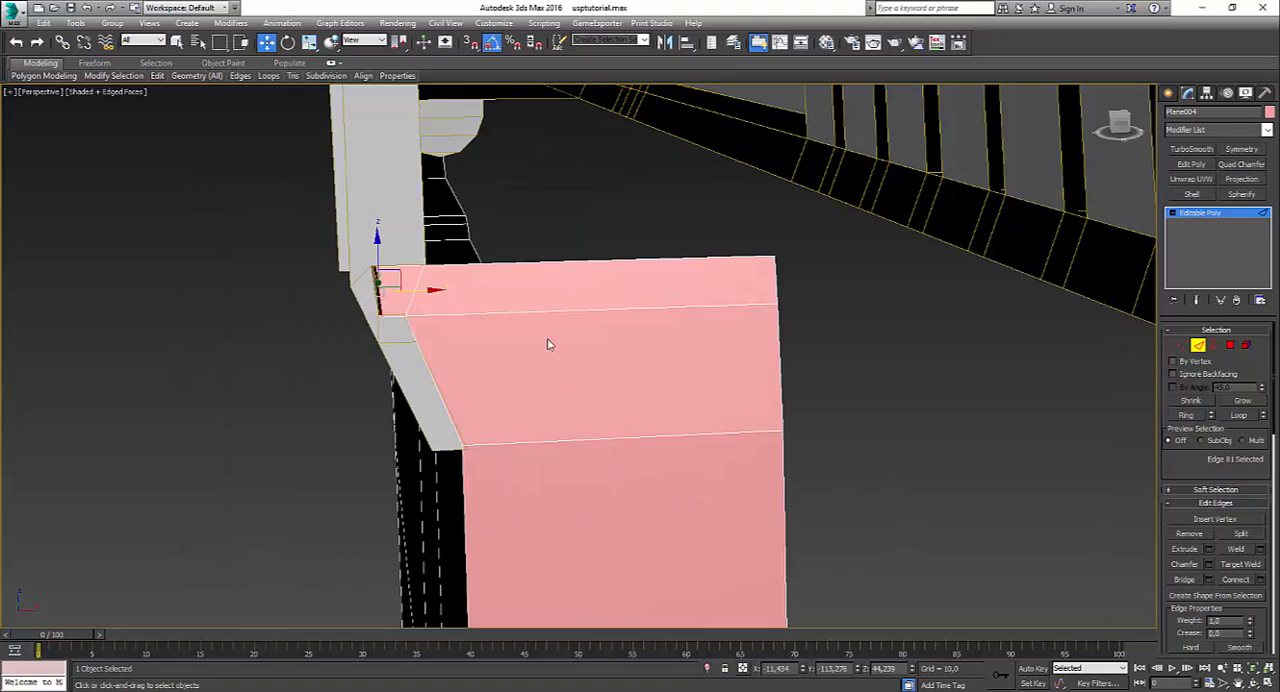
# Step: Move all vertices along the back panel's inner edge outward, flush with the slide's inner edge
pyautogui.scroll(-5, 538, 261)
pyautogui.keyDown('alt'); pyautogui.moveTo(583, 345); pyautogui.dragTo(575, 312, button='middle'); pyautogui.keyUp('alt')
pyautogui.click(1182, 345)
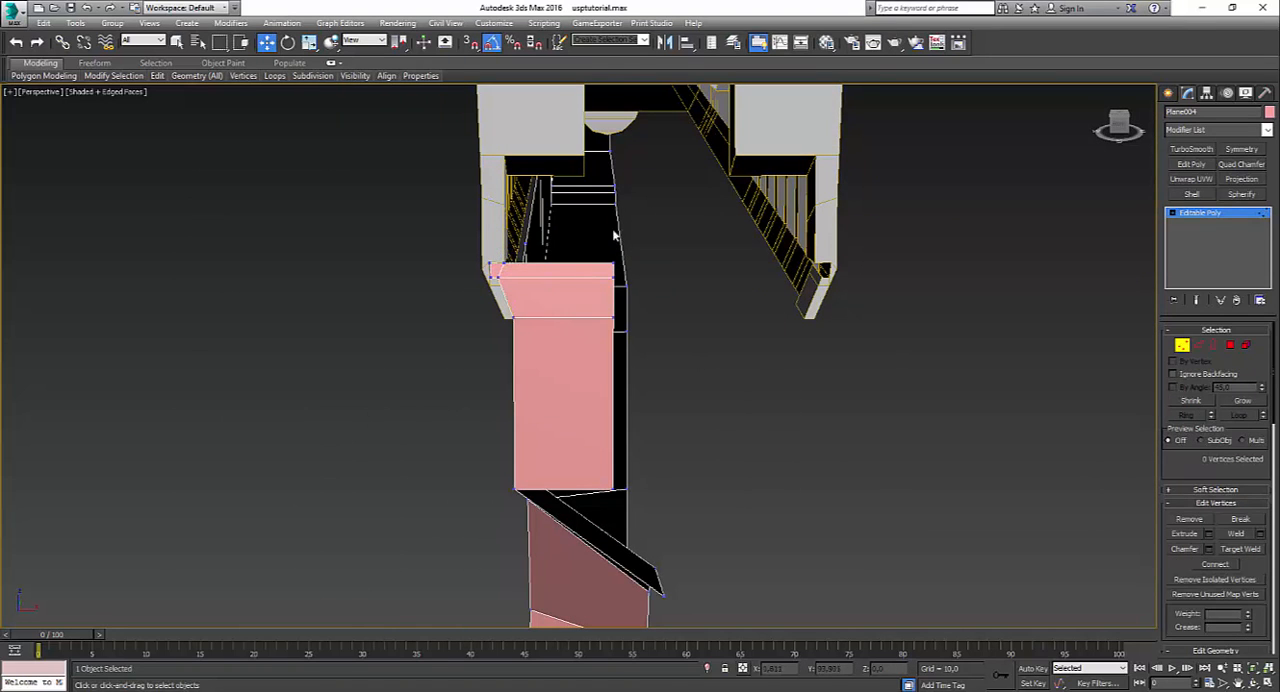
pyautogui.moveTo(600, 229); pyautogui.dragTo(620, 524)
pyautogui.moveTo(657, 338); pyautogui.dragTo(590, 336)
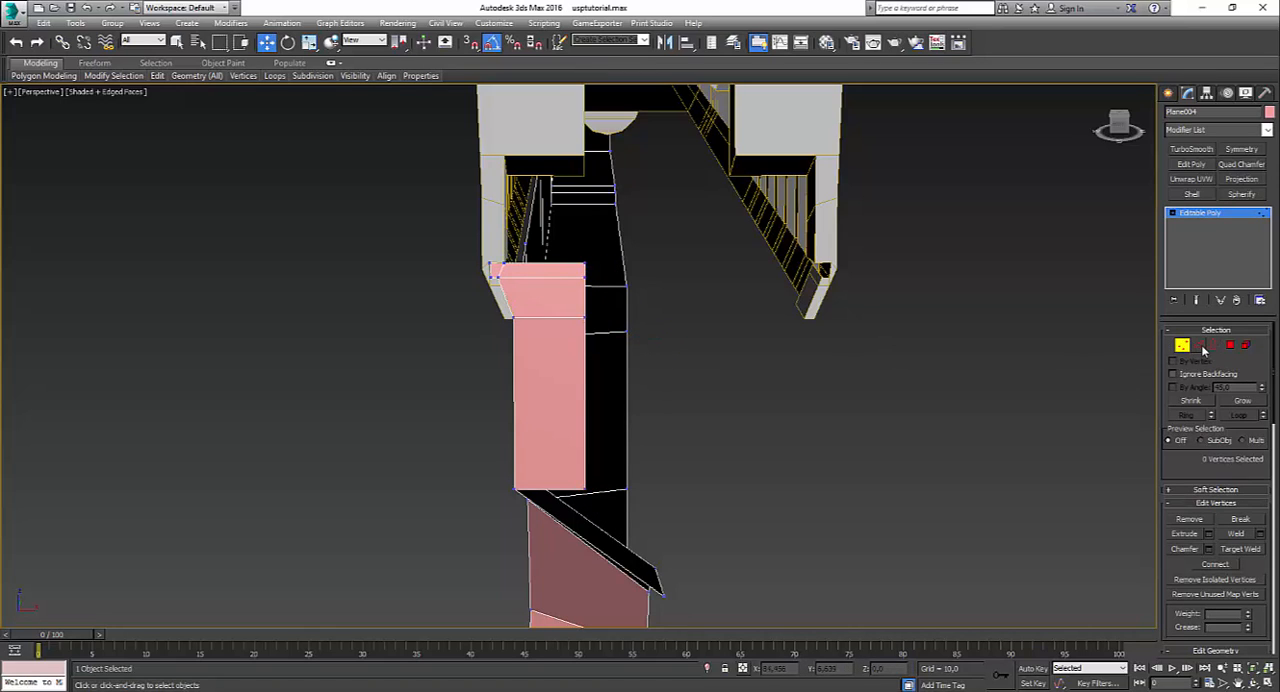
# Step: Extrude the strip's wide top edge upward along the slide's sloped rear in the left wireframe view
pyautogui.click(1198, 345)
pyautogui.click(557, 263)
pyautogui.hotkey('alt', 'w')
pyautogui.rightClick(372, 473)
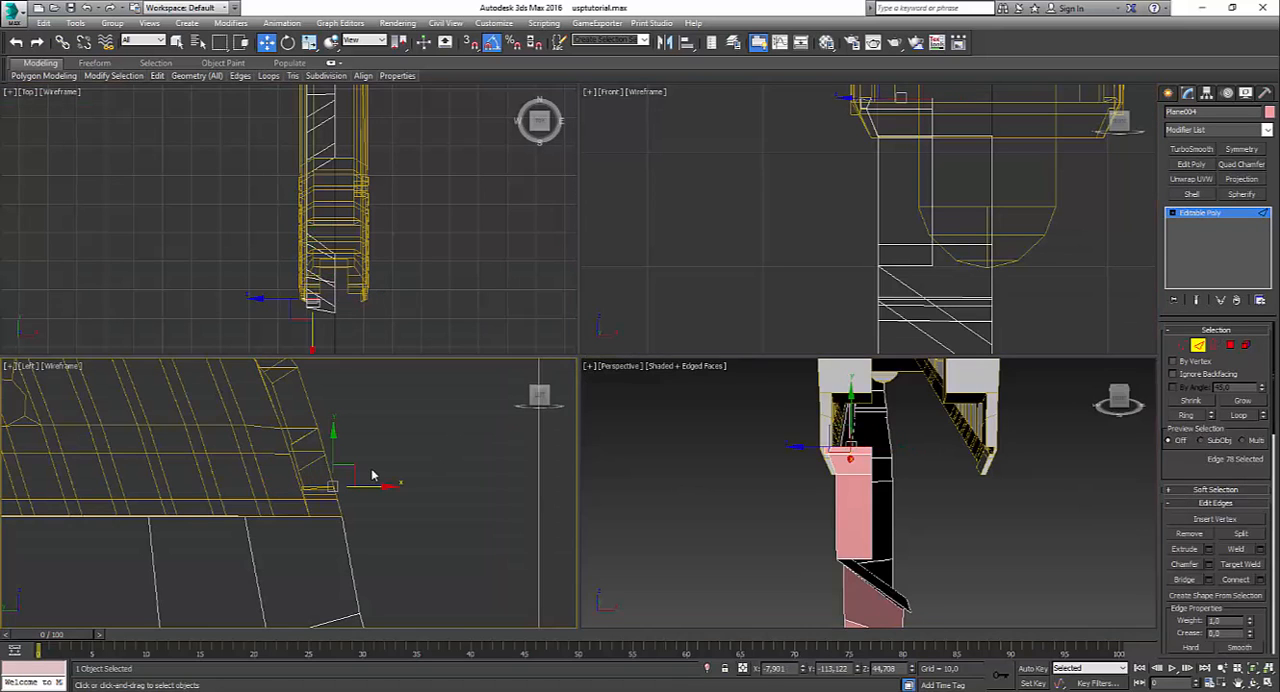
pyautogui.hotkey('alt', 'w')
pyautogui.scroll(-2, 700, 311)
pyautogui.keyDown('shift'); pyautogui.moveTo(699, 308); pyautogui.dragTo(661, 182); pyautogui.keyUp('shift')
# Step: Adjust the height of the extruded top edge to fit the slide's rear notch and check the shape in shaded view
pyautogui.hotkey('alt', 'w')
pyautogui.rightClick(652, 380)
pyautogui.hotkey('alt', 'w')
pyautogui.keyDown('alt'); pyautogui.moveTo(652, 380); pyautogui.dragTo(541, 335, button='middle'); pyautogui.keyUp('alt')
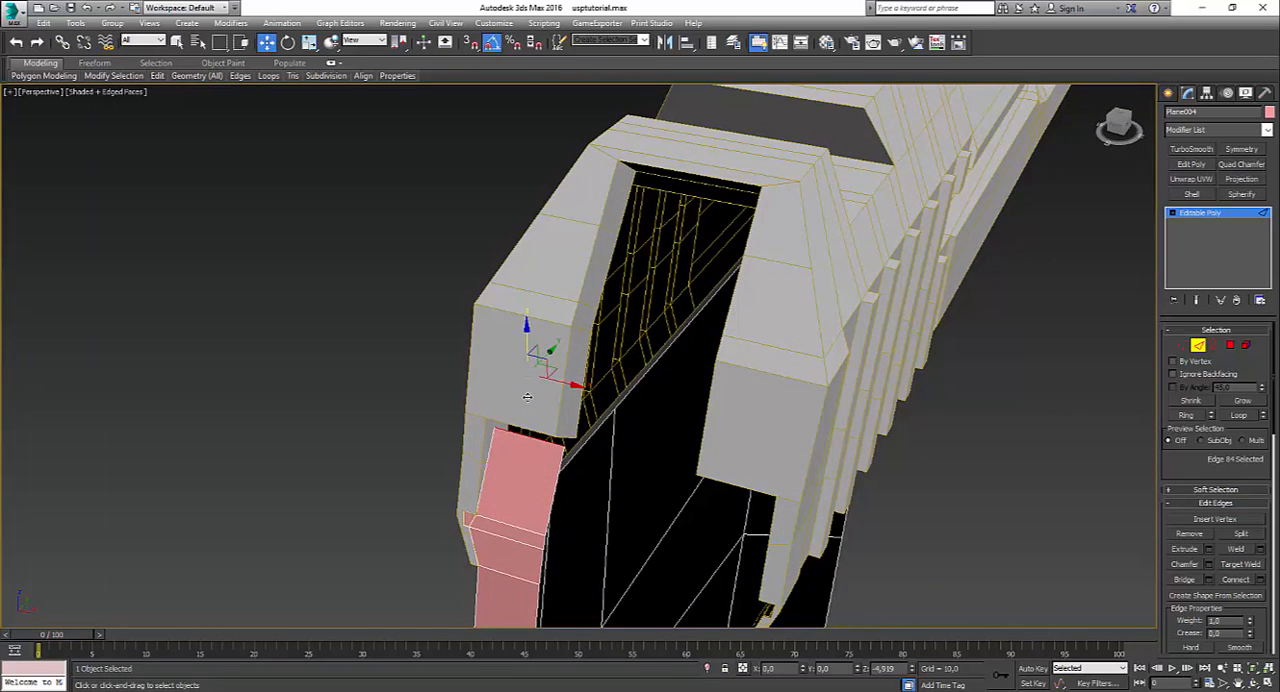
pyautogui.keyDown('alt'); pyautogui.moveTo(531, 390); pyautogui.dragTo(541, 431, button='middle'); pyautogui.keyUp('alt')
pyautogui.moveTo(538, 422); pyautogui.dragTo(518, 402)
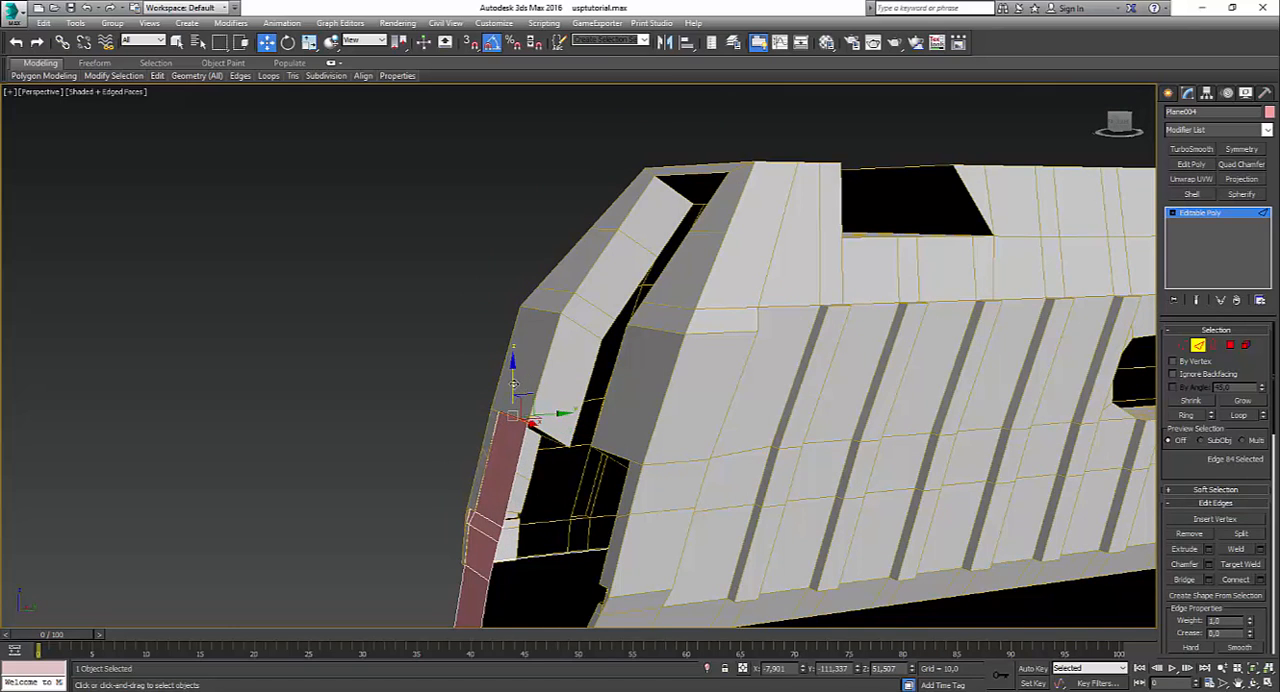
pyautogui.keyDown('alt'); pyautogui.moveTo(512, 387); pyautogui.dragTo(670, 440, button='middle'); pyautogui.keyUp('alt')
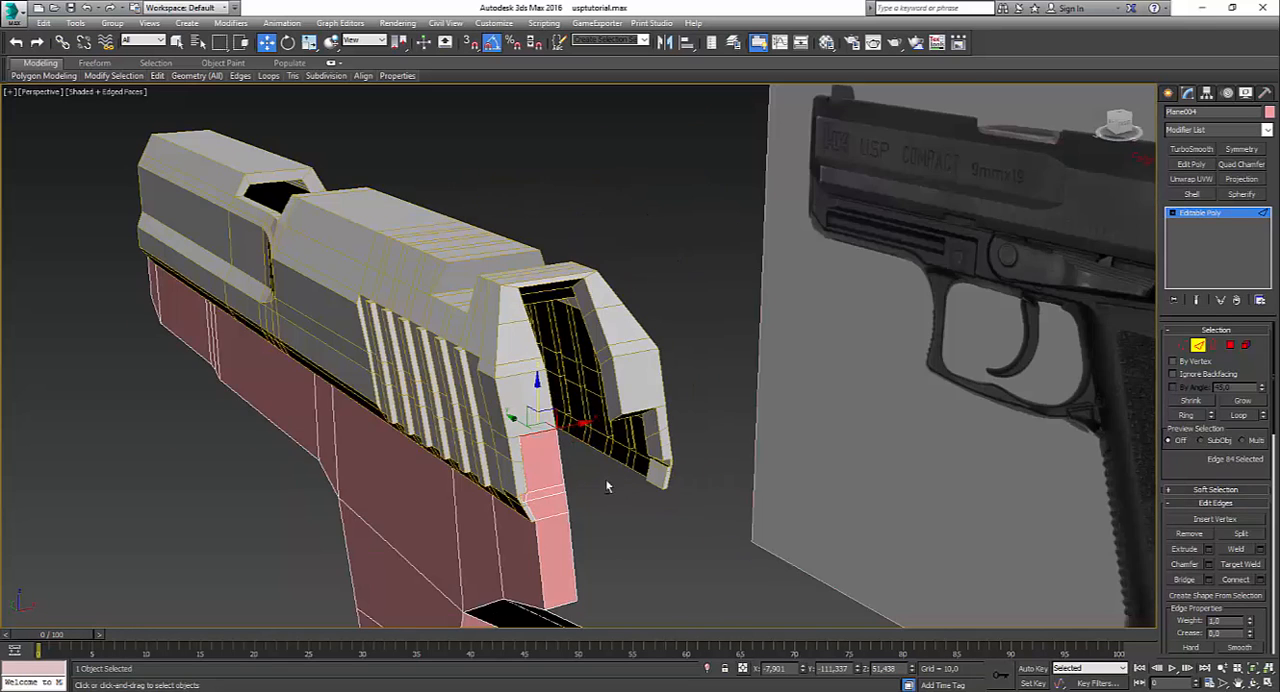
pyautogui.press('F4')
pyautogui.moveTo(740, 480)
pyautogui.keyDown('alt'); pyautogui.mouseDown(button='middle')
pyautogui.moveTo(571, 520)
pyautogui.moveTo(606, 523)
pyautogui.mouseUp(button='middle'); pyautogui.keyUp('alt')
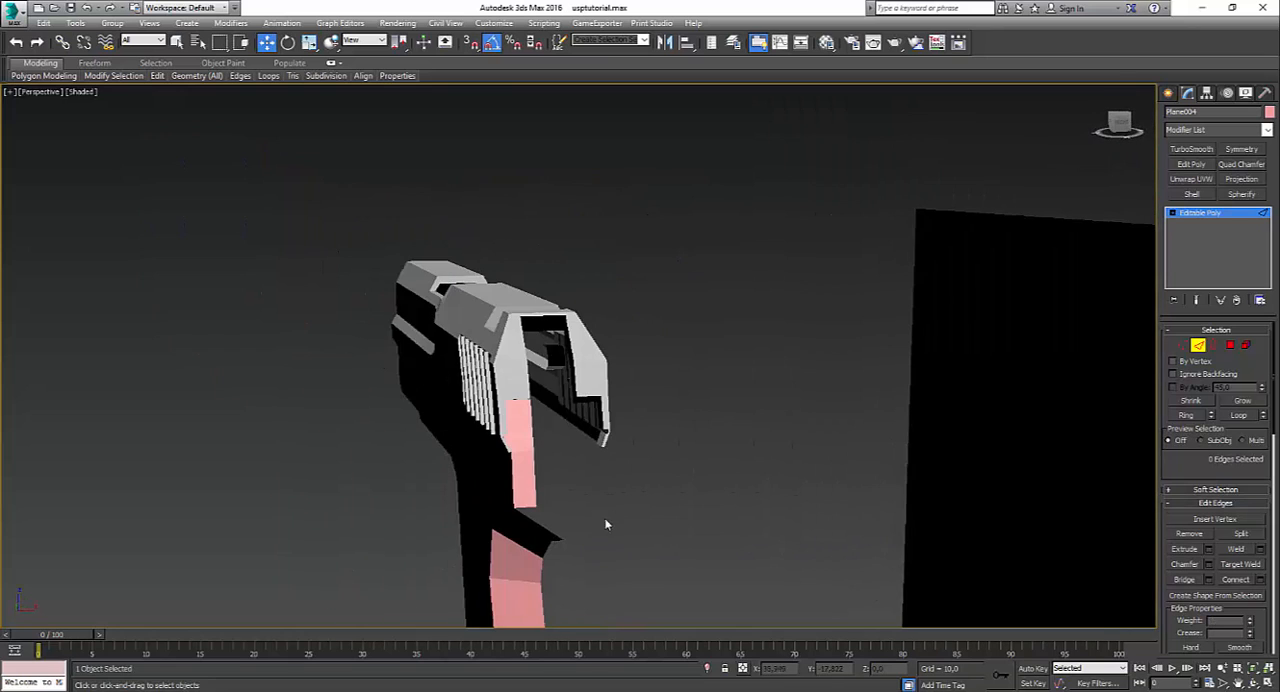
pyautogui.press('F4')
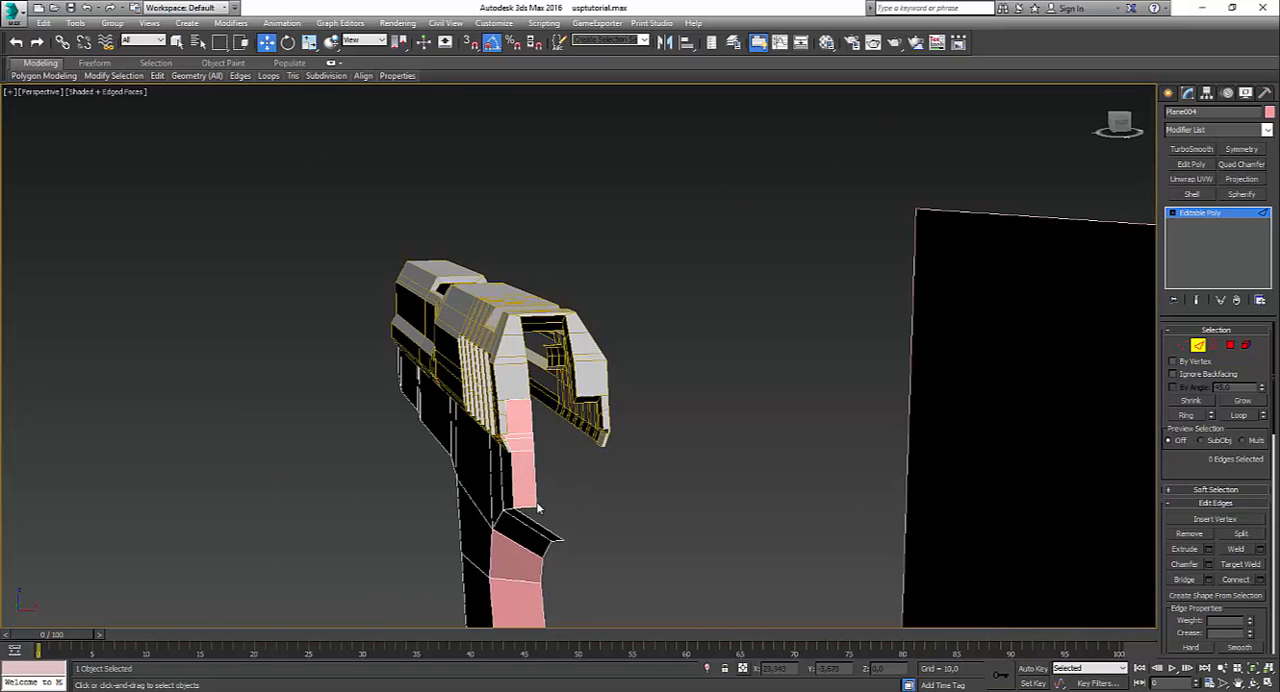
# Step: Extrude the inner side edges of the sloped back face and the lower back panel toward the frame's middle
pyautogui.scroll(4, 548, 423)
pyautogui.click(529, 380)
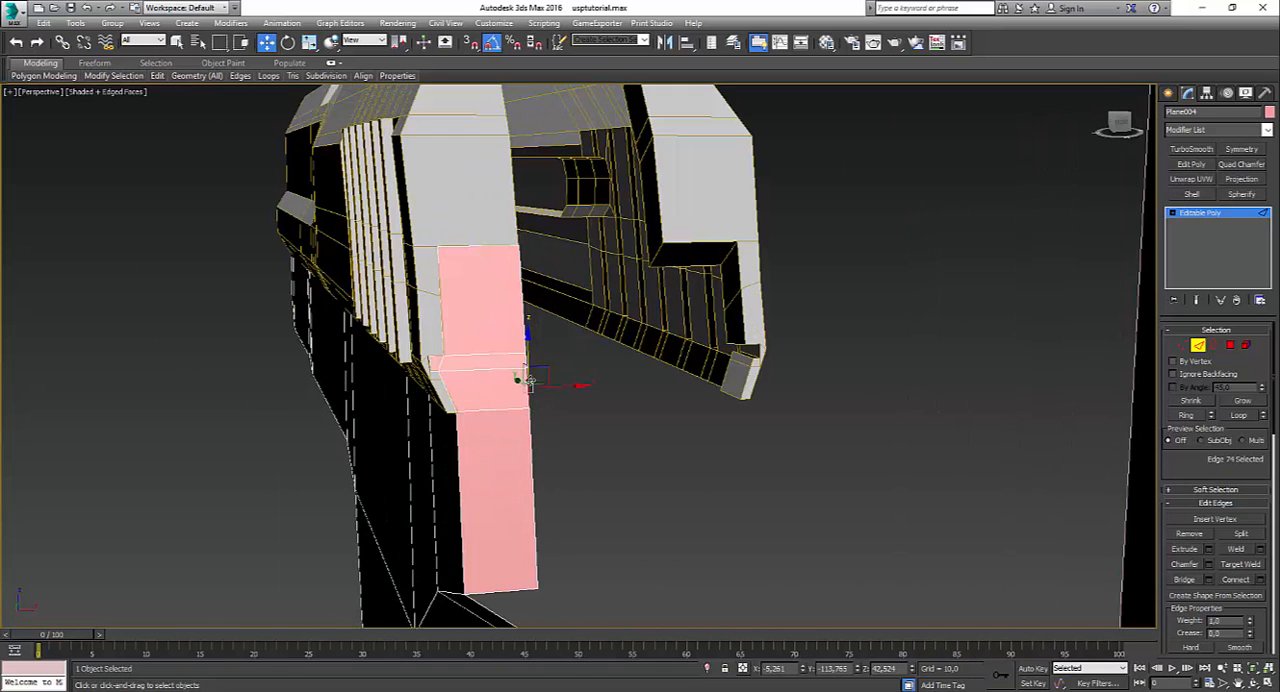
pyautogui.keyDown('ctrl'); pyautogui.click(531, 425); pyautogui.keyUp('ctrl')
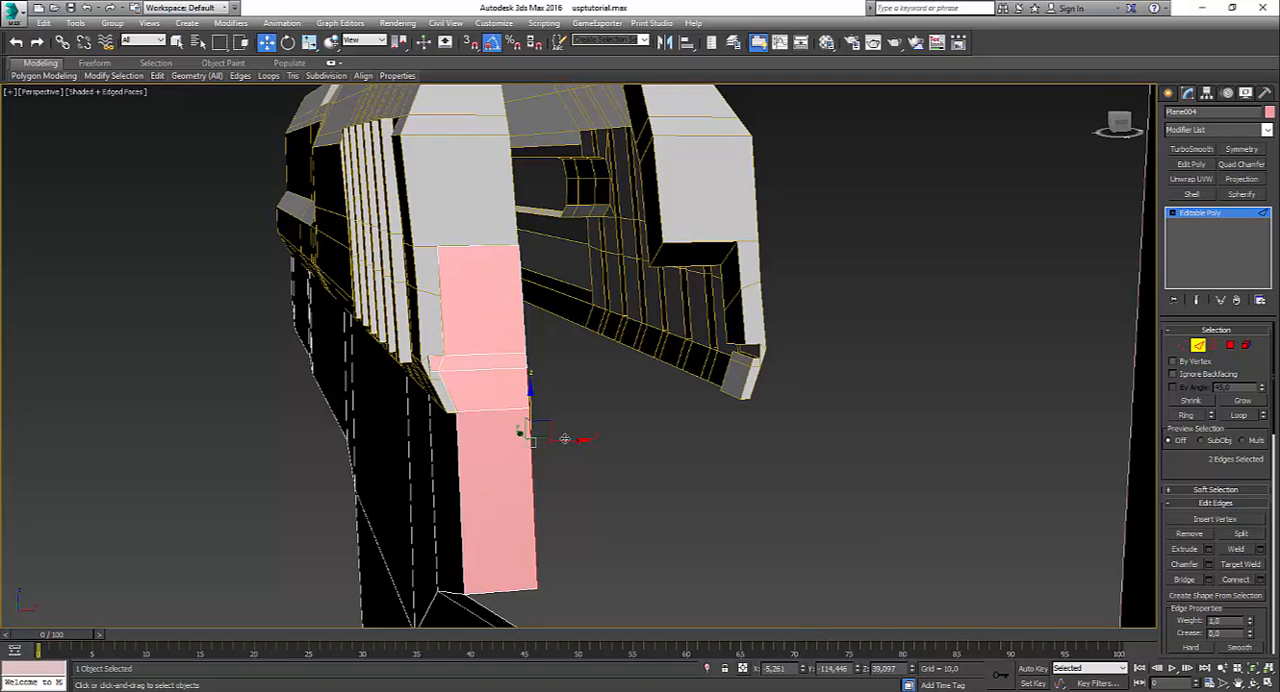
pyautogui.keyDown('shift'); pyautogui.moveTo(565, 439); pyautogui.dragTo(662, 452); pyautogui.keyUp('shift')
pyautogui.scroll(-4, 661, 452)
pyautogui.keyDown('alt'); pyautogui.moveTo(661, 452); pyautogui.dragTo(710, 477, button='middle'); pyautogui.keyUp('alt')
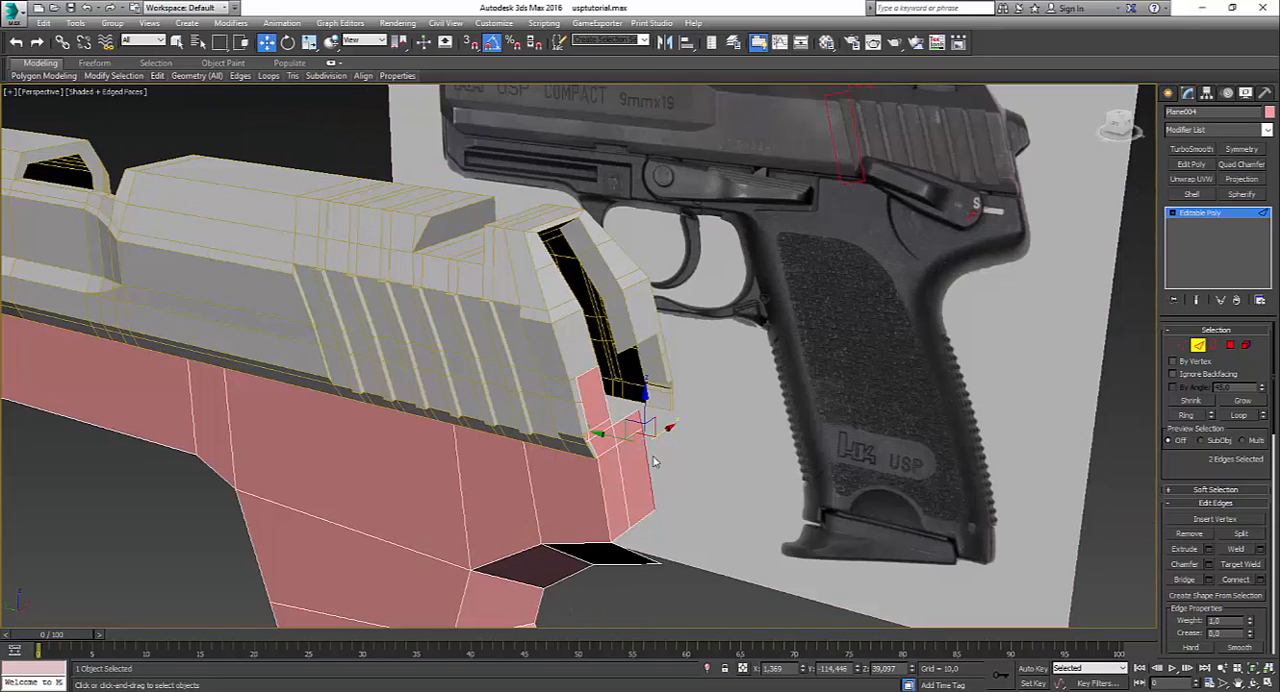
pyautogui.keyDown('alt'); pyautogui.moveTo(575, 378); pyautogui.dragTo(588, 446, button='middle'); pyautogui.keyUp('alt')
pyautogui.click(713, 446)
pyautogui.press('F4')
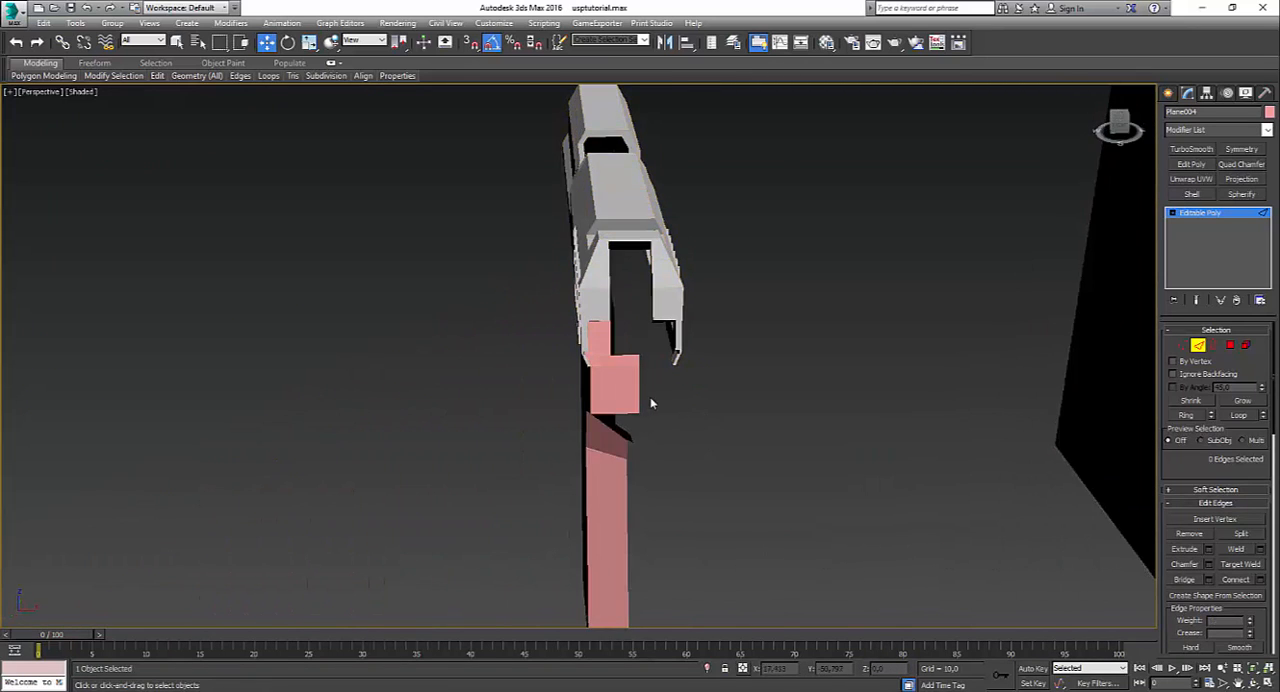
pyautogui.scroll(4, 651, 402)
pyautogui.keyDown('alt'); pyautogui.moveTo(614, 384); pyautogui.dragTo(568, 601, button='middle'); pyautogui.keyUp('alt')
# Step: Select the seven polygons forming the back panel and flatten them with Make Planar
pyautogui.click(1231, 347)
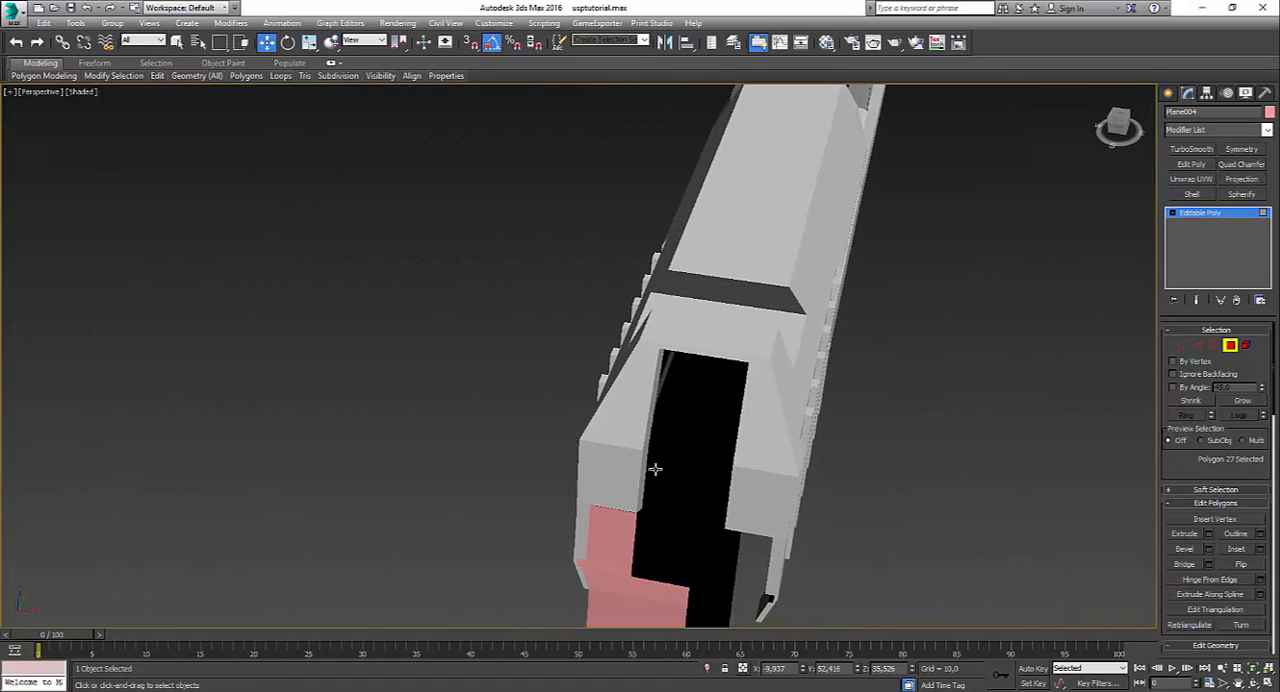
pyautogui.moveTo(655, 469)
pyautogui.keyDown('alt'); pyautogui.mouseDown(button='middle')
pyautogui.moveTo(700, 429)
pyautogui.moveTo(680, 349)
pyautogui.mouseUp(button='middle'); pyautogui.keyUp('alt')
pyautogui.press('F3')
pyautogui.press('F3')
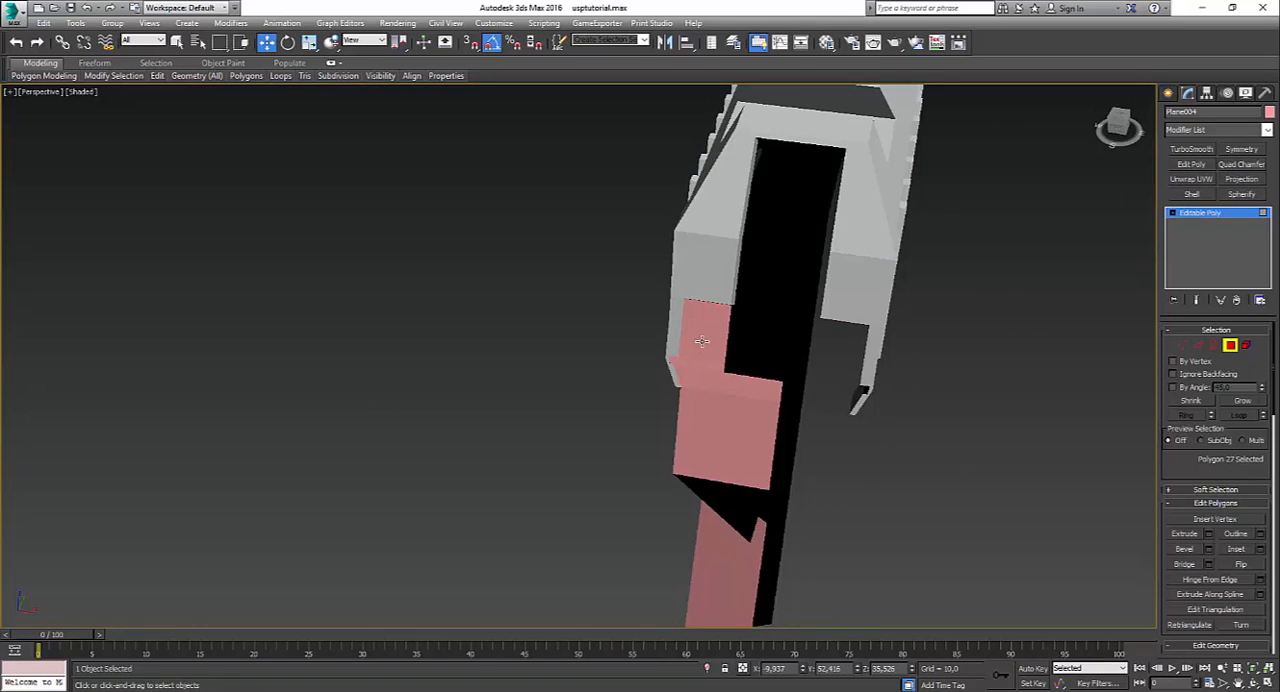
pyautogui.click(702, 341)
pyautogui.keyDown('ctrl'); pyautogui.click(686, 364); pyautogui.keyUp('ctrl')
pyautogui.keyDown('ctrl'); pyautogui.click(695, 384); pyautogui.keyUp('ctrl')
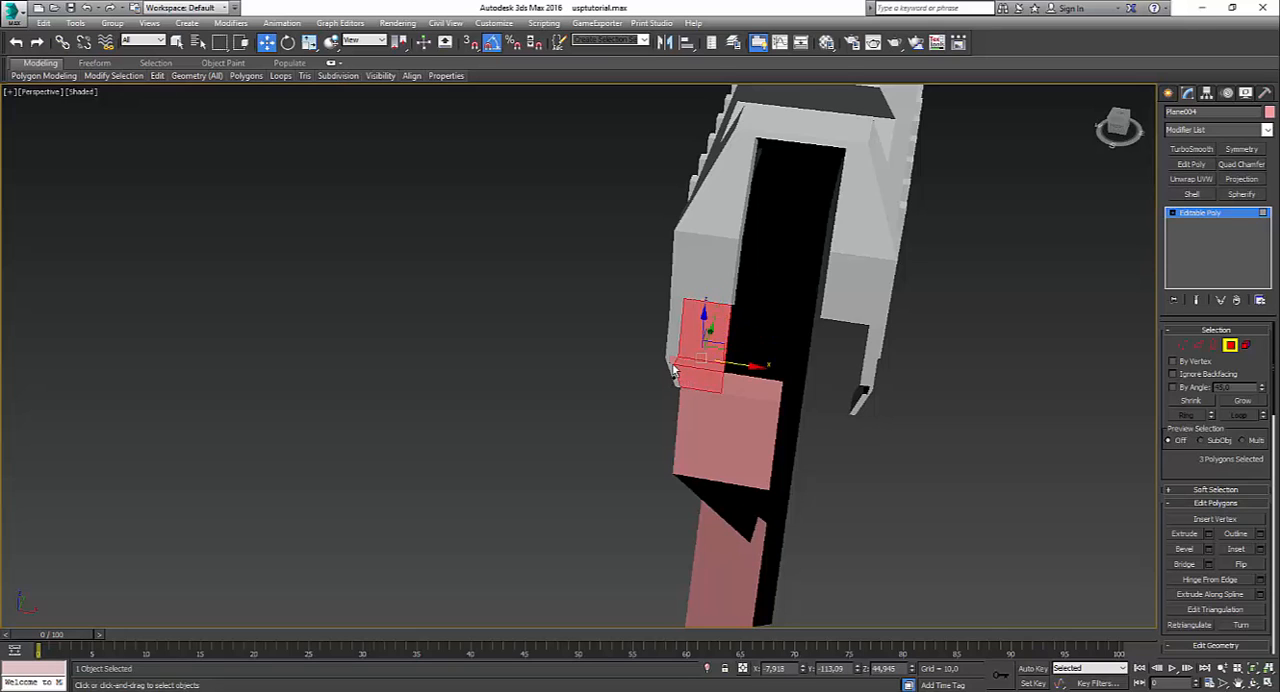
pyautogui.keyDown('ctrl'); pyautogui.click(673, 366); pyautogui.keyUp('ctrl')
pyautogui.keyDown('ctrl'); pyautogui.click(741, 390); pyautogui.keyUp('ctrl')
pyautogui.keyDown('ctrl'); pyautogui.click(714, 415); pyautogui.keyUp('ctrl')
pyautogui.keyDown('ctrl'); pyautogui.click(738, 432); pyautogui.keyUp('ctrl')
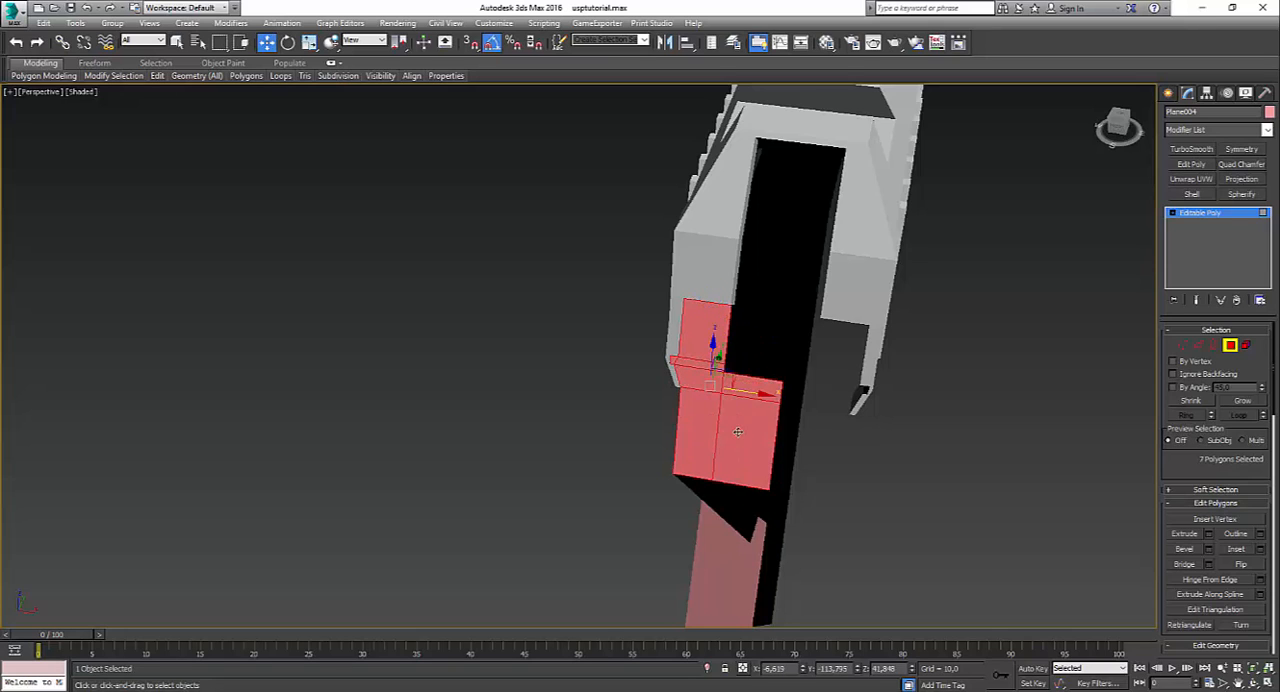
pyautogui.keyDown('alt'); pyautogui.moveTo(738, 432); pyautogui.dragTo(726, 389, button='middle'); pyautogui.keyUp('alt')
pyautogui.moveTo(411, 76)
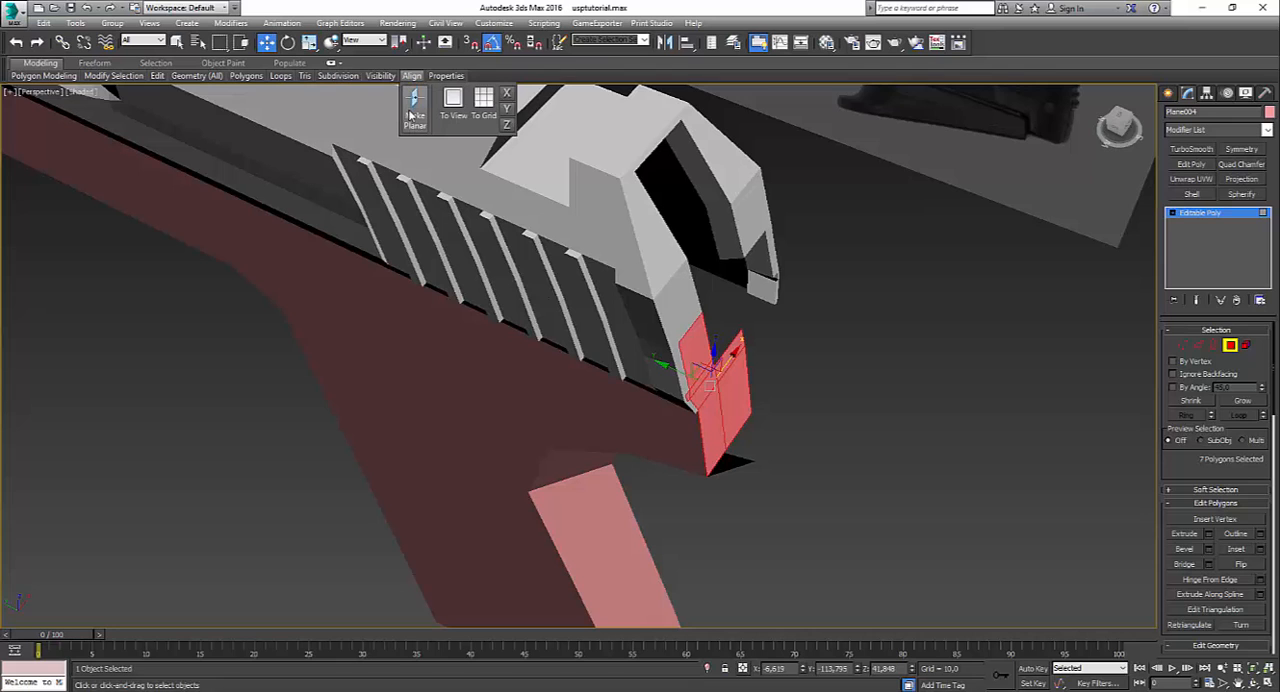
pyautogui.click(411, 115)
pyautogui.keyDown('alt'); pyautogui.moveTo(643, 406); pyautogui.dragTo(663, 354, button='middle'); pyautogui.keyUp('alt')
# Step: Rotate the seven back polygons slightly in the left view and align them with the slide's sloped rear
pyautogui.hotkey('alt', 'w')
pyautogui.rightClick(389, 491)
pyautogui.hotkey('alt', 'w')
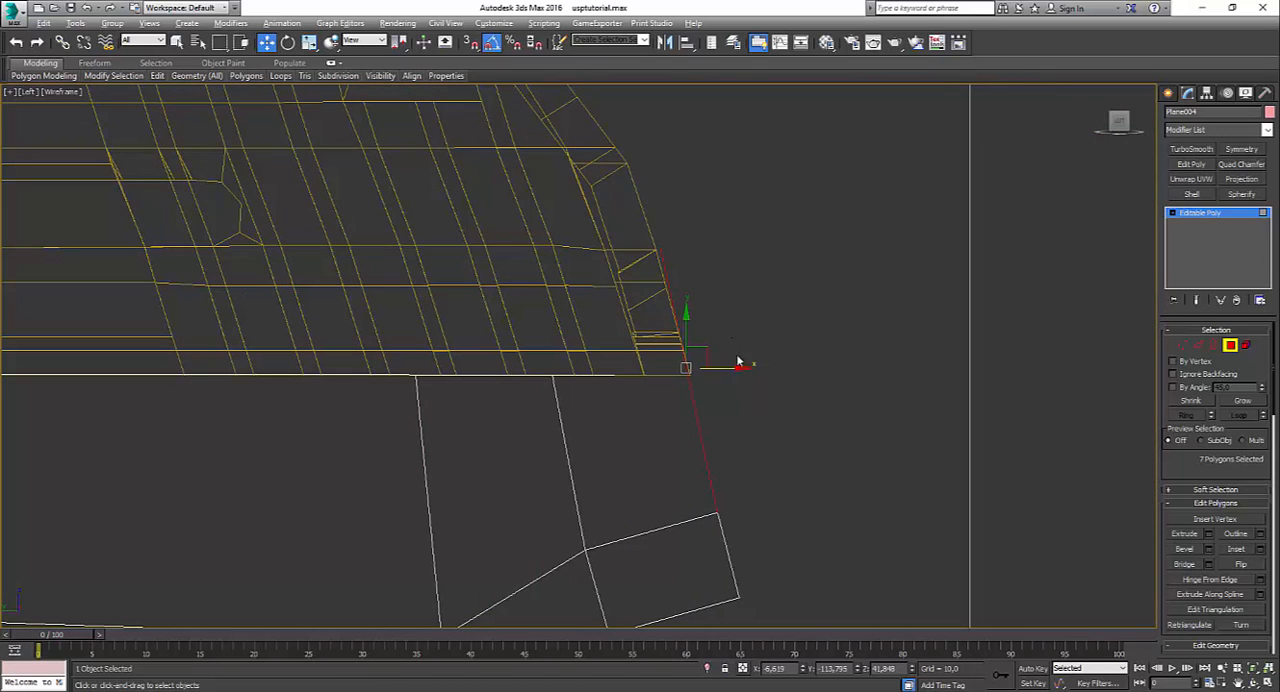
pyautogui.press('e')
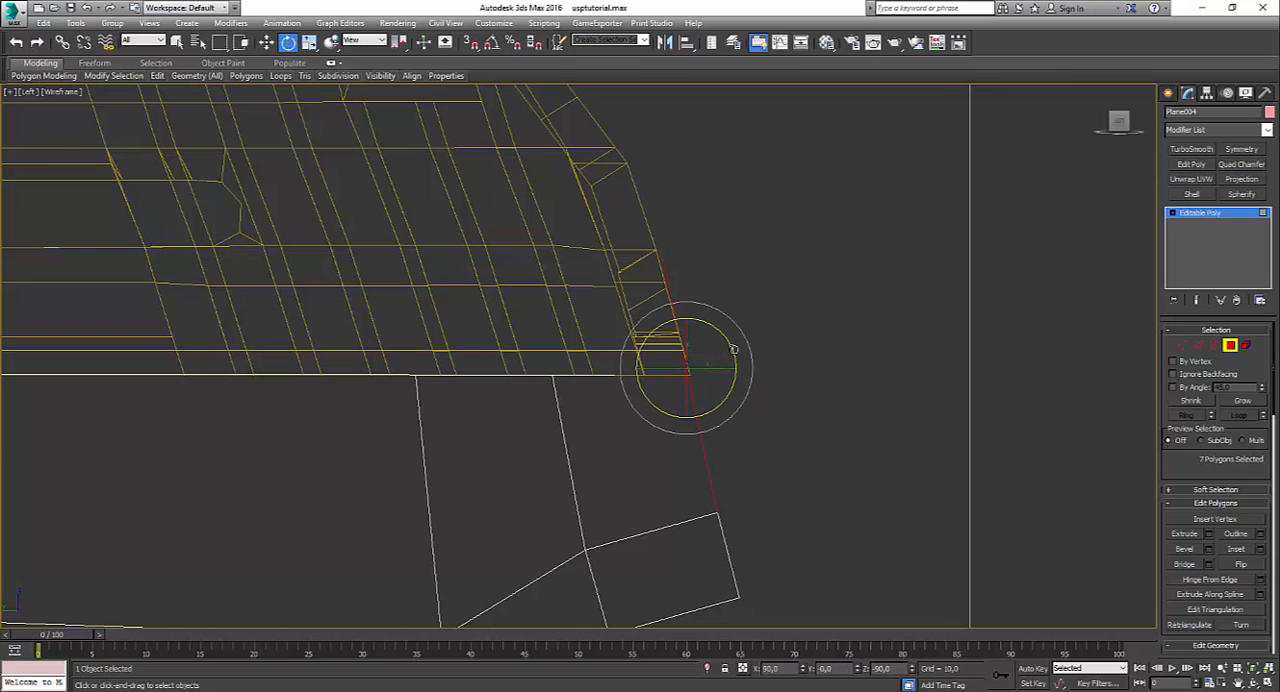
pyautogui.moveTo(733, 349); pyautogui.dragTo(715, 369)
pyautogui.scroll(3, 738, 398)
pyautogui.press('w')
pyautogui.hotkey('alt', 'w')
pyautogui.middleClick(840, 486)
pyautogui.hotkey('alt', 'w')
pyautogui.keyDown('alt'); pyautogui.moveTo(840, 486); pyautogui.dragTo(694, 481, button='middle'); pyautogui.keyUp('alt')
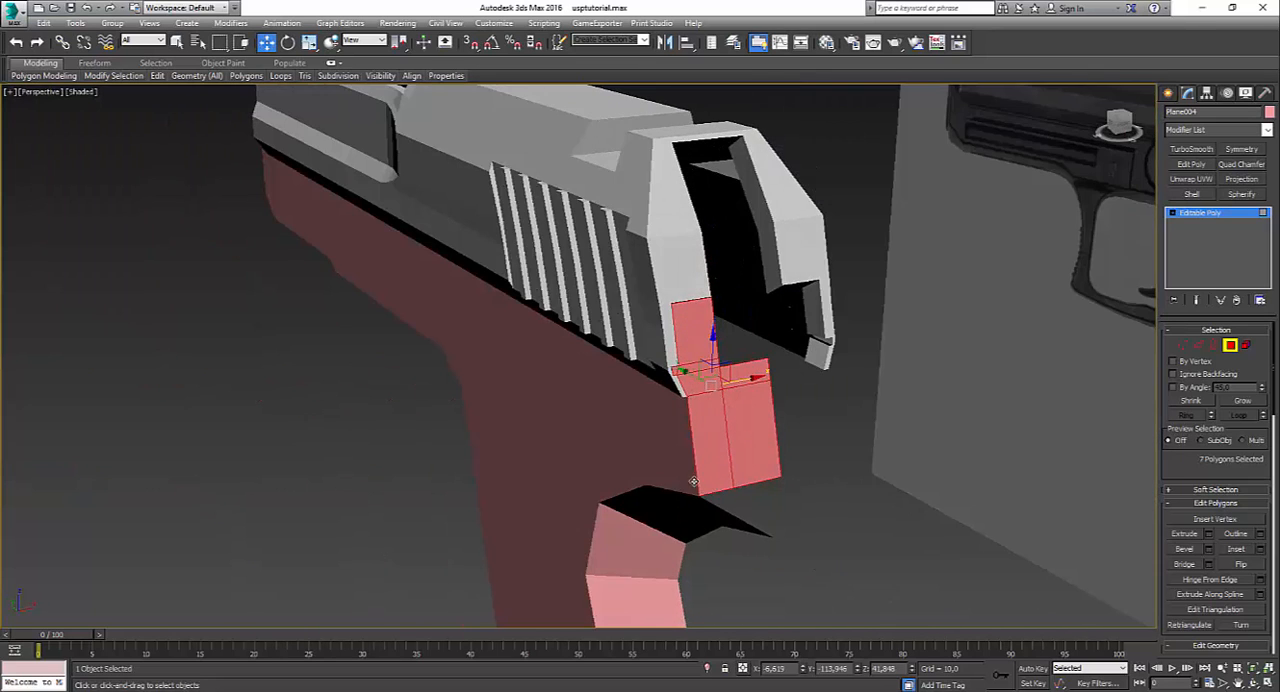
pyautogui.click(859, 394)
pyautogui.keyDown('alt'); pyautogui.moveTo(859, 394); pyautogui.dragTo(778, 264, button='middle'); pyautogui.keyUp('alt')
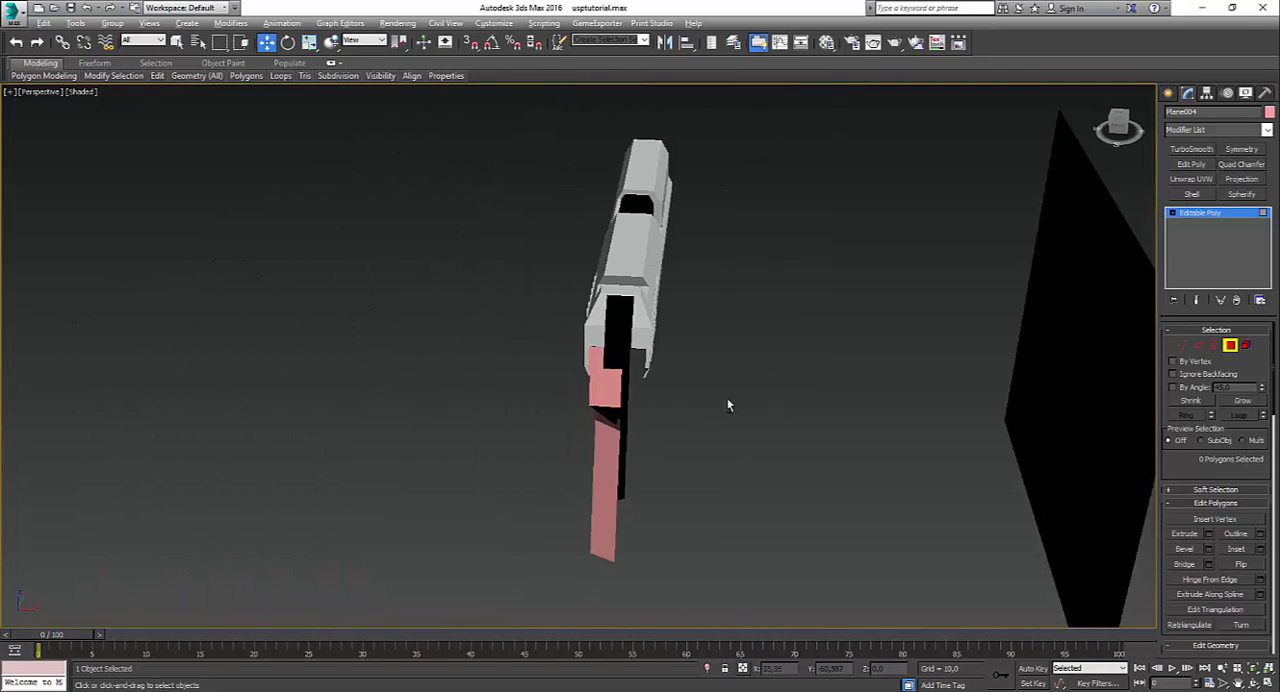
# Step: Insert an edge loop with SwiftLoop lengthwise along the back strip of the grip
pyautogui.keyDown('alt'); pyautogui.moveTo(728, 405); pyautogui.dragTo(810, 304, button='middle'); pyautogui.keyUp('alt')
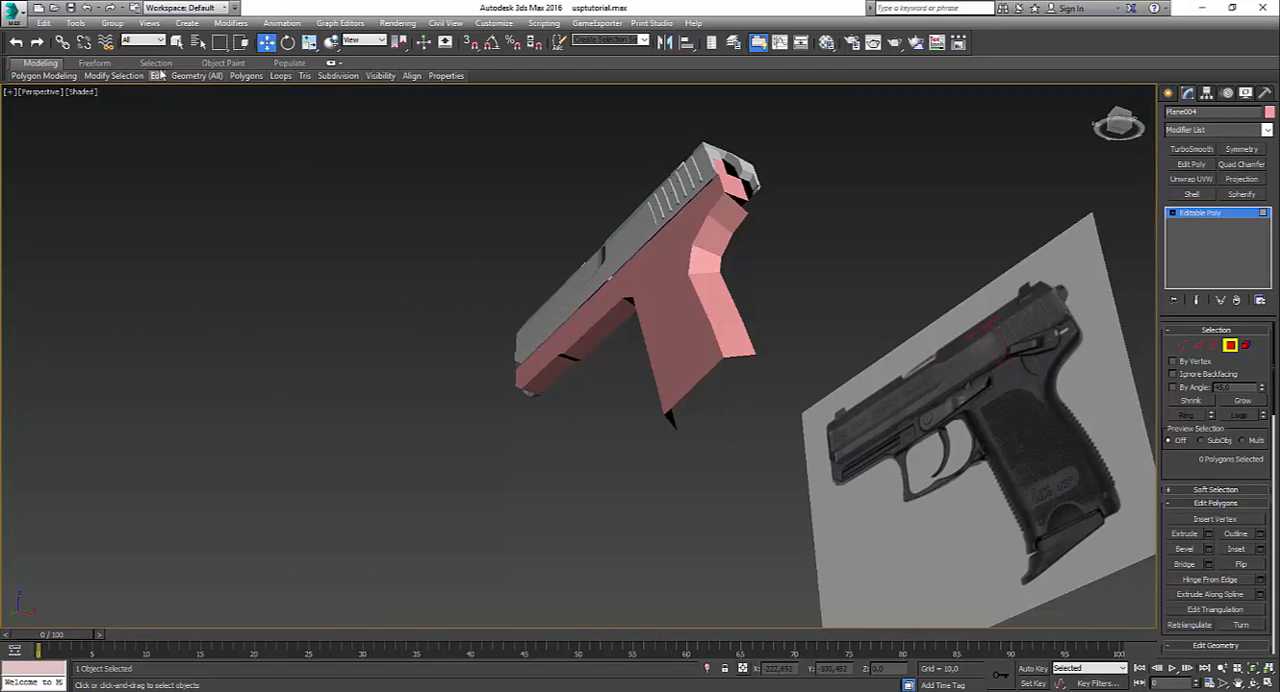
pyautogui.moveTo(157, 76)
pyautogui.click(266, 105)
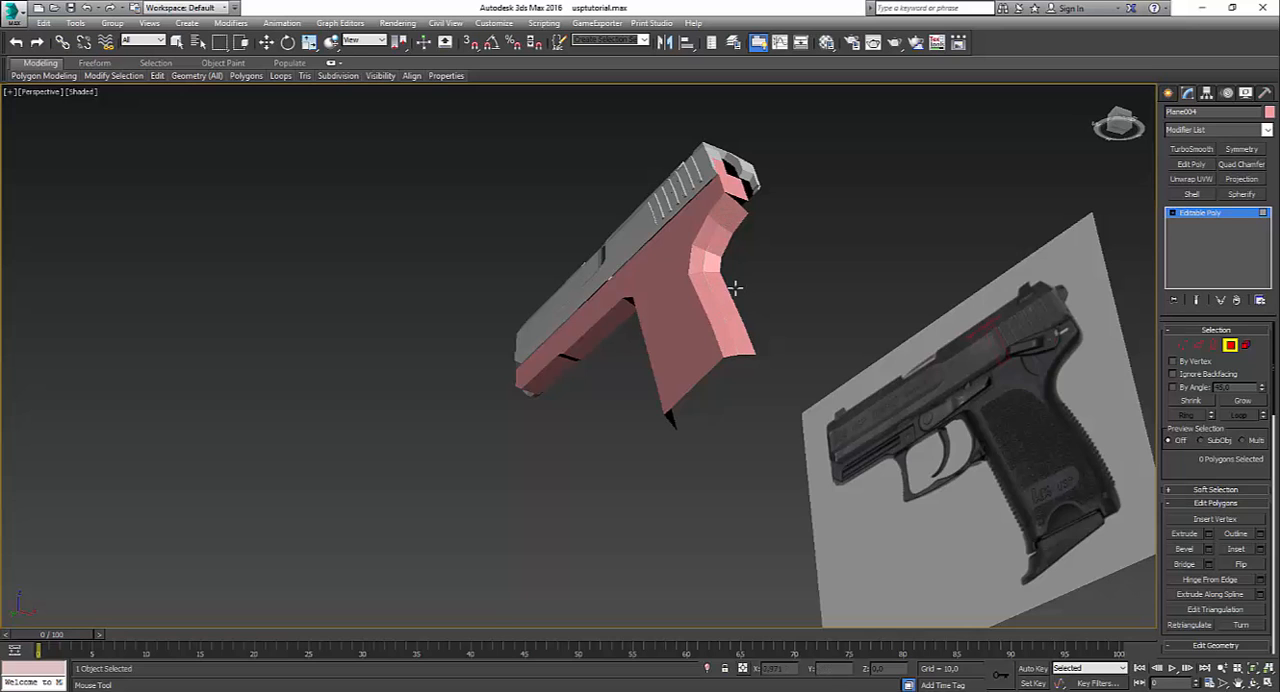
pyautogui.keyDown('alt'); pyautogui.moveTo(737, 283); pyautogui.dragTo(734, 363, button='middle'); pyautogui.keyUp('alt')
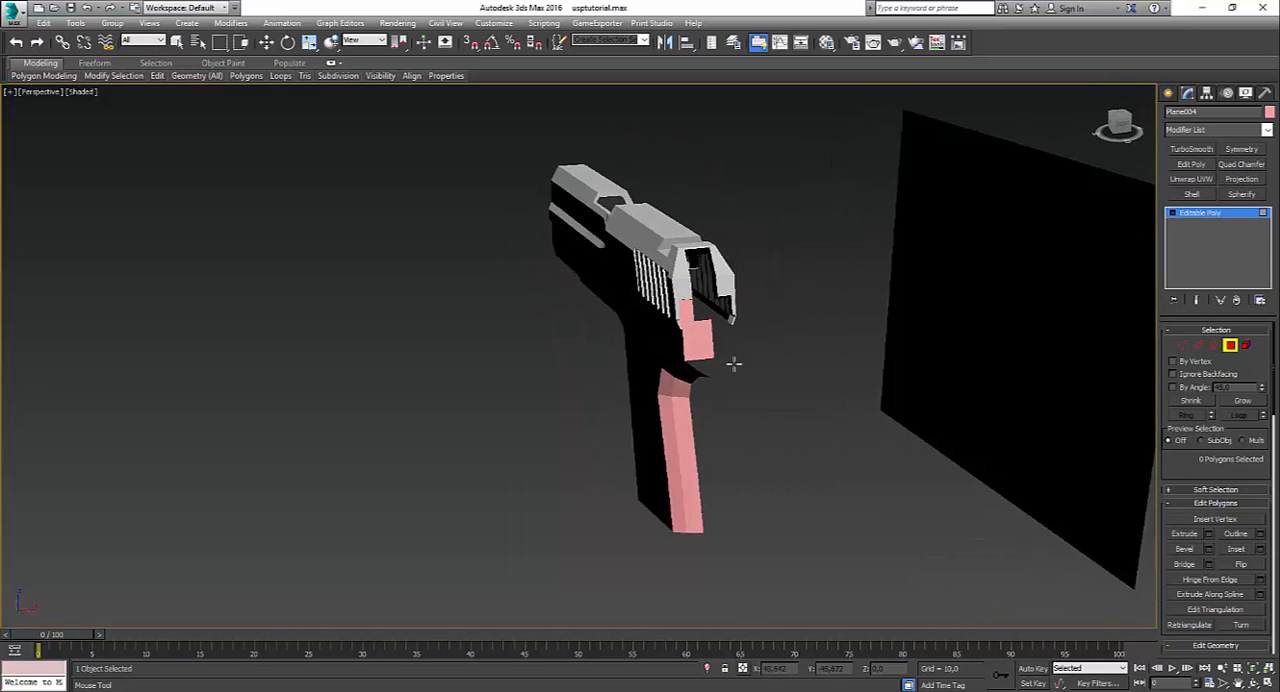
# Step: Lower the new loop's two uppermost vertices under the rear overhang to Z about 25.2 and 21.7 to round the back strip
pyautogui.click(1182, 345)
pyautogui.press('w')
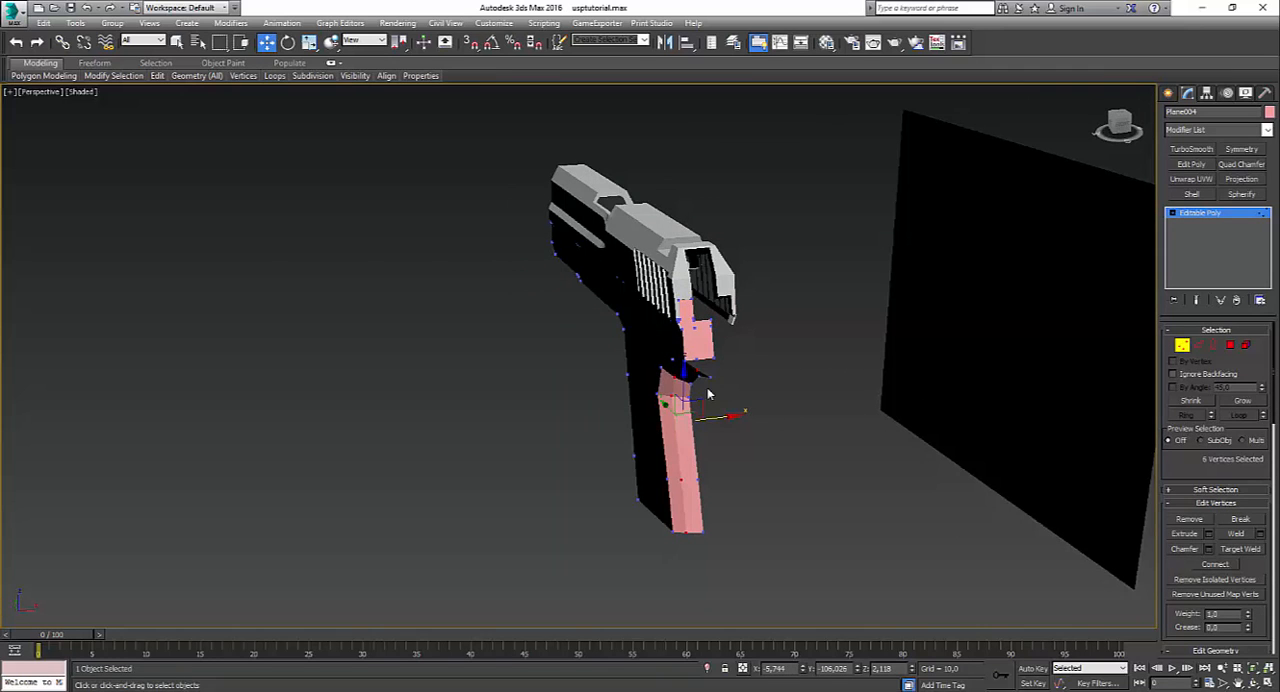
pyautogui.click(700, 375)
pyautogui.scroll(3, 661, 383)
pyautogui.keyDown('alt'); pyautogui.moveTo(661, 383); pyautogui.dragTo(738, 331, button='middle'); pyautogui.keyUp('alt')
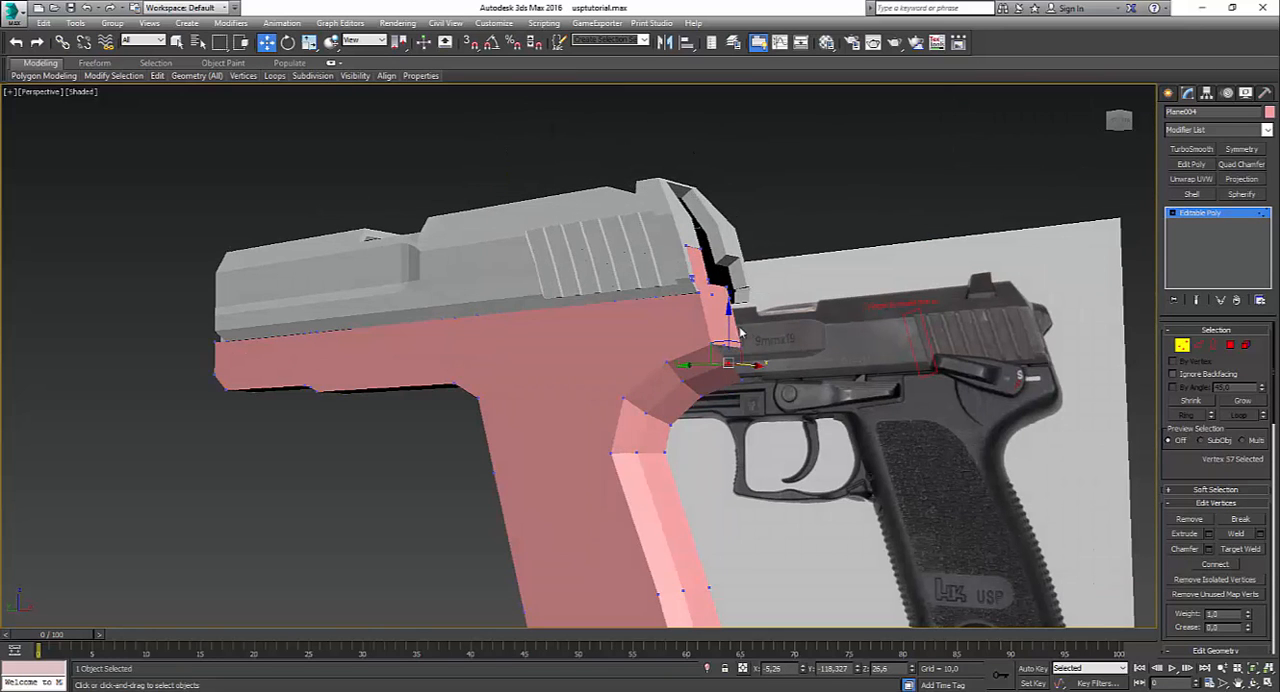
pyautogui.moveTo(729, 324); pyautogui.dragTo(729, 331)
pyautogui.keyDown('alt'); pyautogui.moveTo(733, 343); pyautogui.dragTo(762, 371, button='middle'); pyautogui.keyUp('alt')
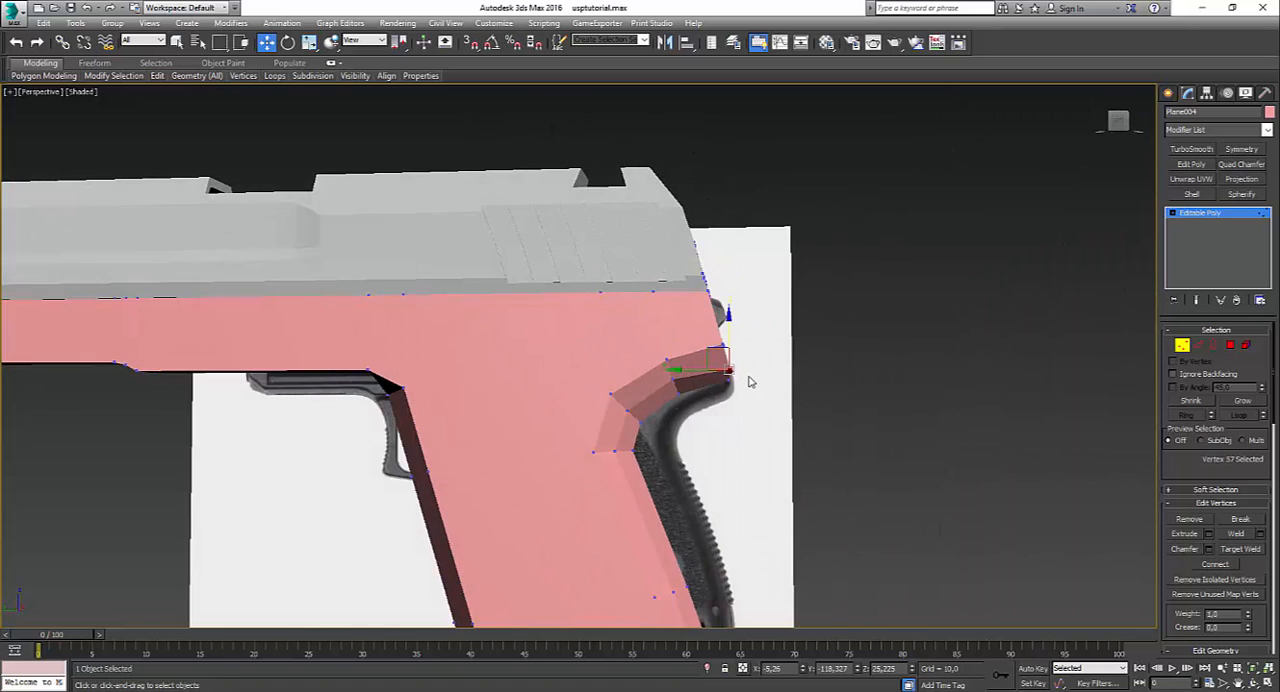
pyautogui.keyDown('alt'); pyautogui.moveTo(642, 400); pyautogui.dragTo(678, 378, button='middle'); pyautogui.keyUp('alt')
pyautogui.click(675, 374)
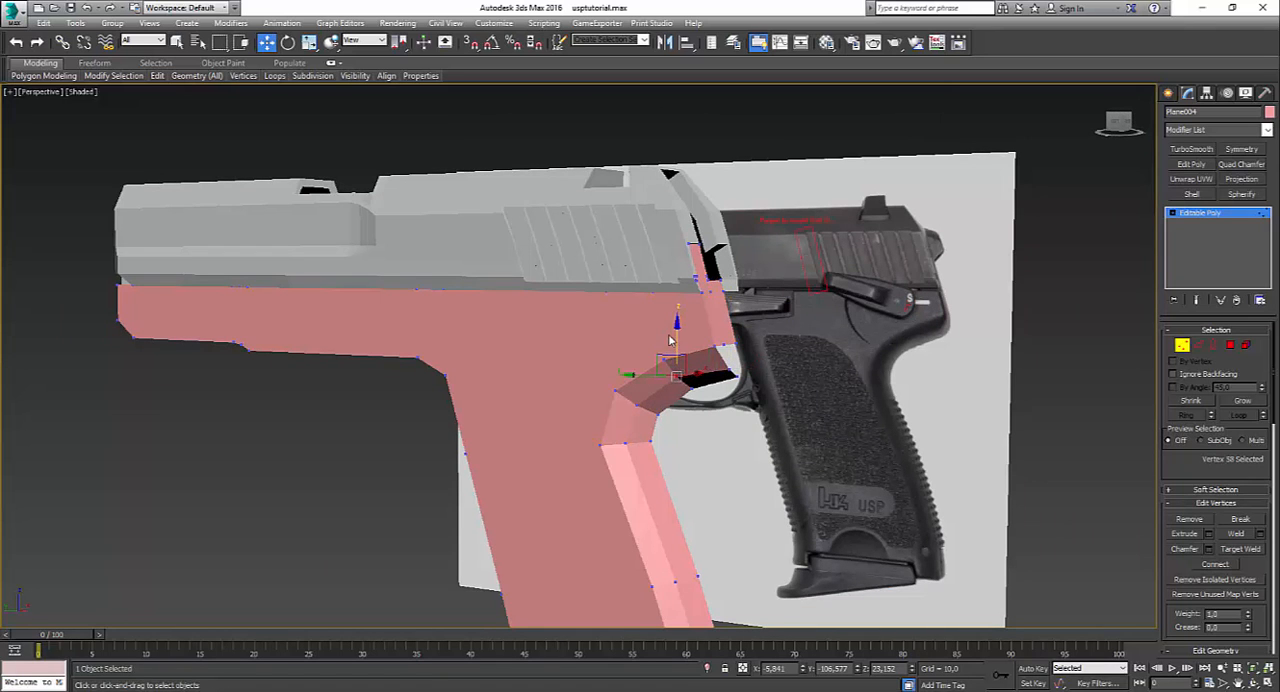
pyautogui.moveTo(675, 342); pyautogui.dragTo(676, 350)
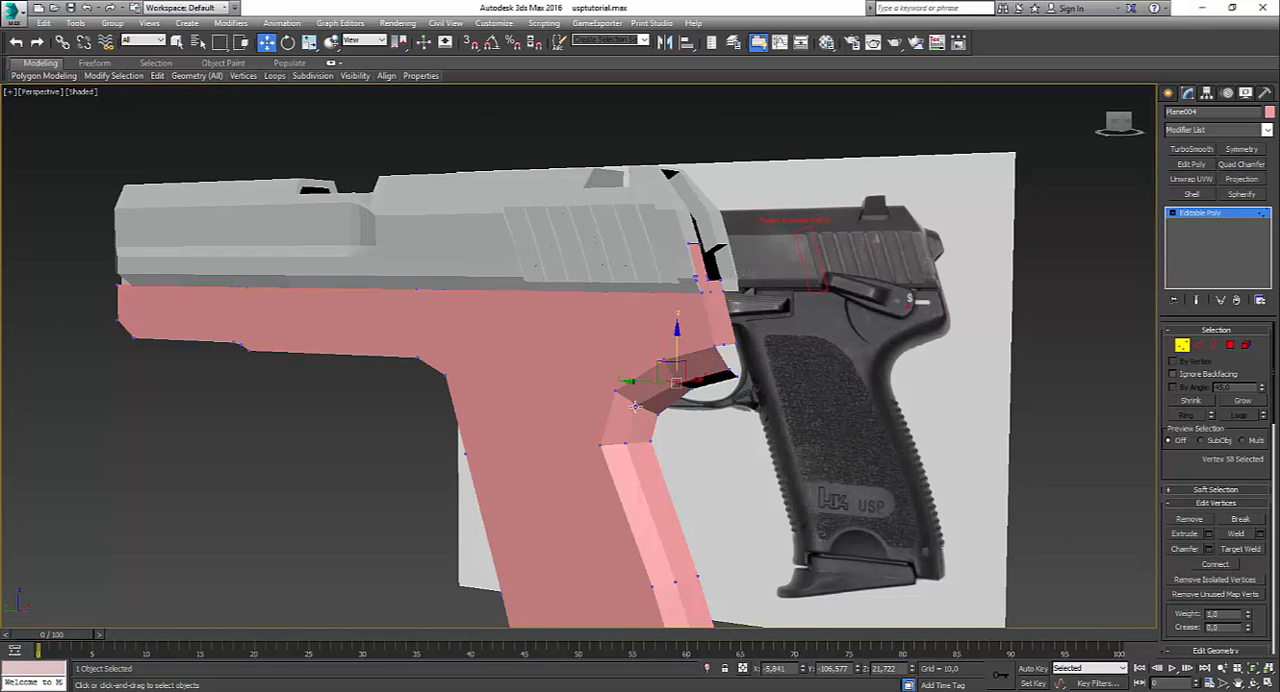
# Step: Move the loop's remaining vertices, from the grip's inner curve down to its base, one by one to round the backstrap
pyautogui.click(634, 405)
pyautogui.keyDown('alt'); pyautogui.moveTo(634, 405); pyautogui.dragTo(619, 442, button='middle'); pyautogui.keyUp('alt')
pyautogui.click(620, 442)
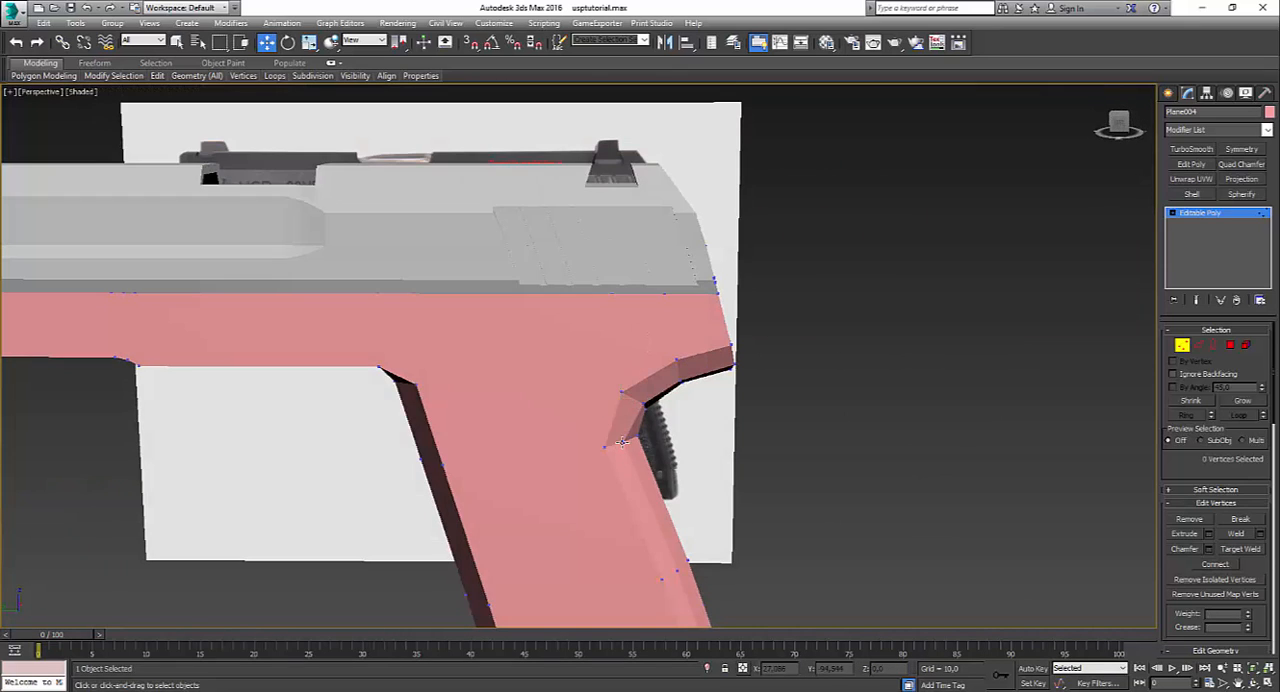
pyautogui.click(620, 442)
pyautogui.keyDown('alt'); pyautogui.moveTo(665, 513); pyautogui.dragTo(630, 535, button='middle'); pyautogui.keyUp('alt')
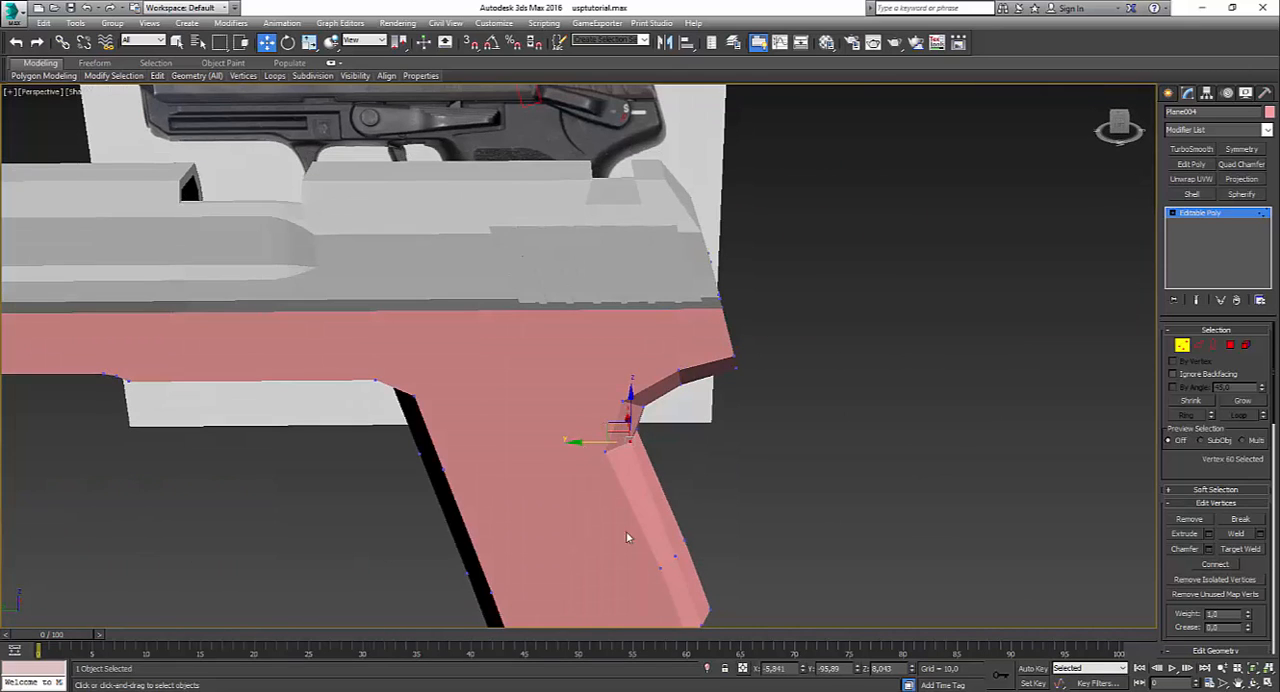
pyautogui.click(673, 559)
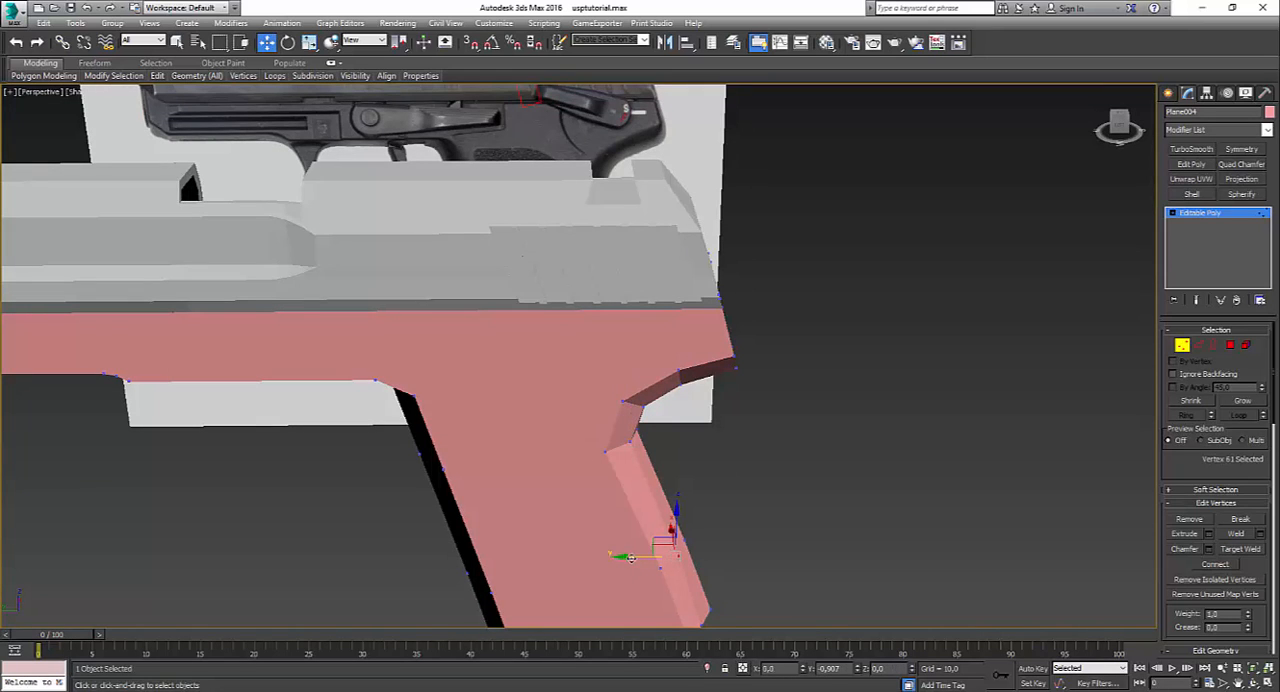
pyautogui.keyDown('alt'); pyautogui.moveTo(666, 577); pyautogui.dragTo(696, 605, button='middle'); pyautogui.keyUp('alt')
pyautogui.click(694, 592)
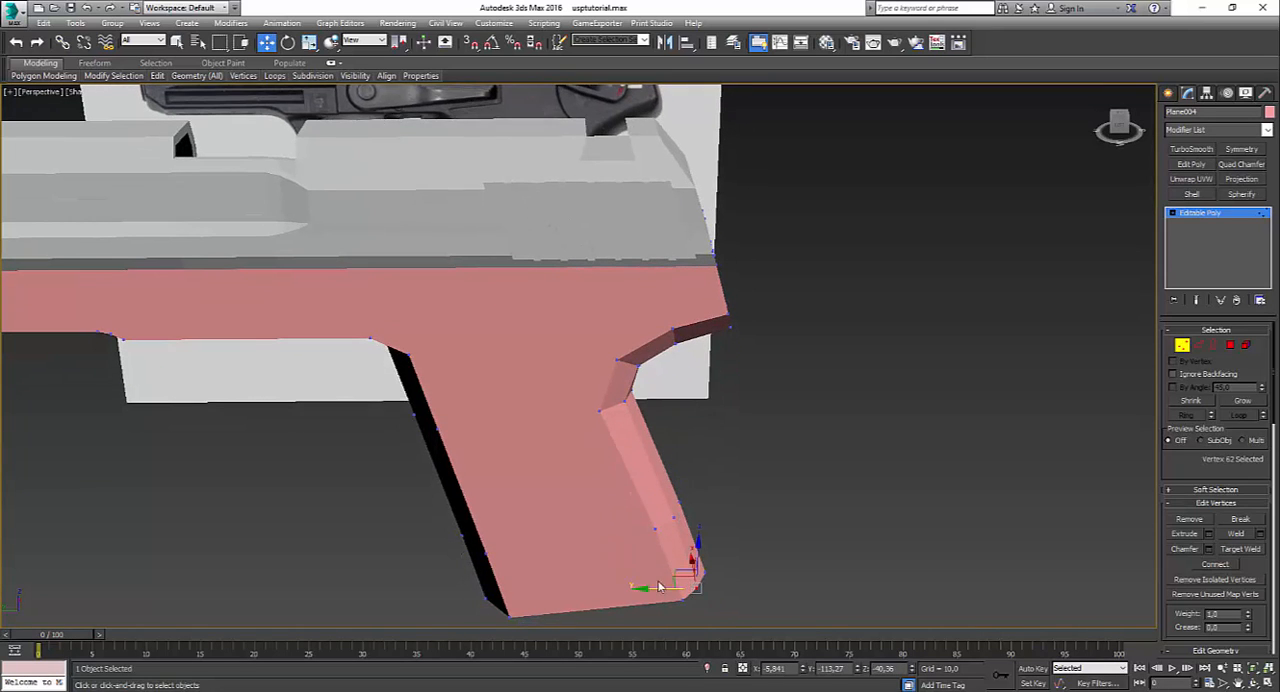
# Step: Bridge the two pairs of open edges between the rear panel's bottom and the overhang of the back strip
pyautogui.click(726, 555)
pyautogui.moveTo(726, 555)
pyautogui.keyDown('alt'); pyautogui.mouseDown(button='middle')
pyautogui.moveTo(737, 486)
pyautogui.moveTo(712, 447)
pyautogui.moveTo(478, 352)
pyautogui.moveTo(470, 378)
pyautogui.moveTo(645, 431)
pyautogui.moveTo(660, 489)
pyautogui.moveTo(671, 456)
pyautogui.moveTo(927, 431)
pyautogui.mouseUp(button='middle'); pyautogui.keyUp('alt')
pyautogui.scroll(3, 645, 431)
pyautogui.press('F4')
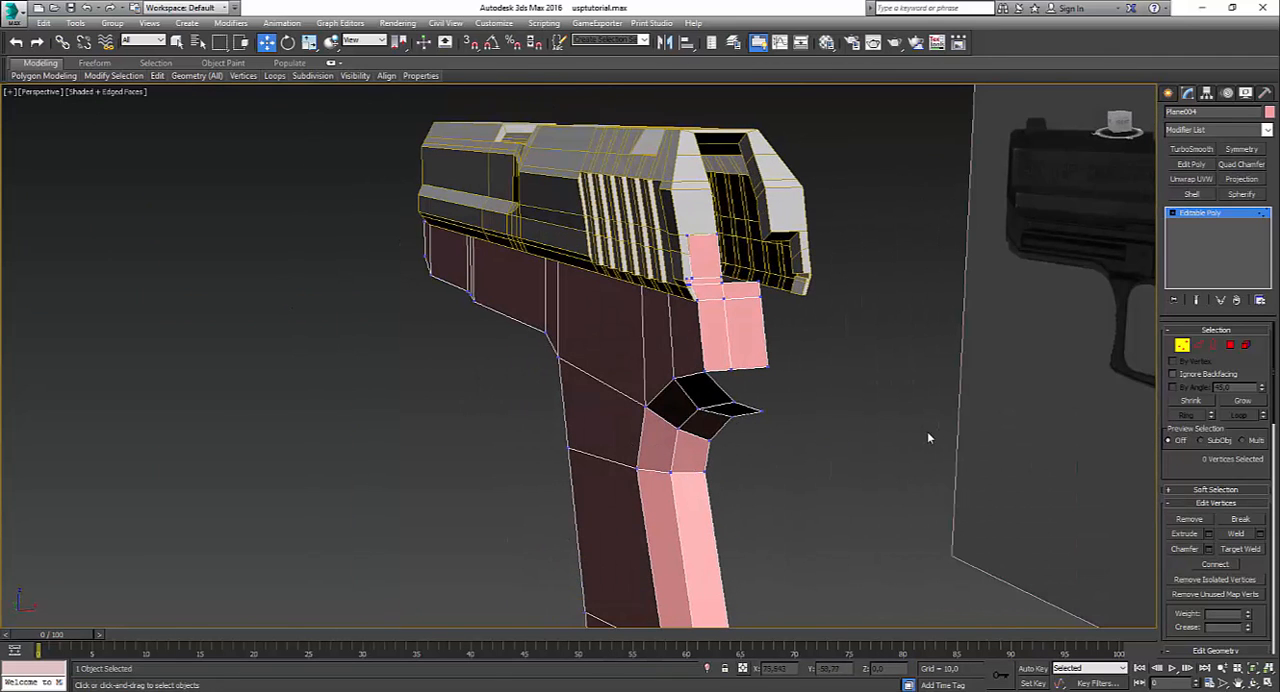
pyautogui.click(1198, 345)
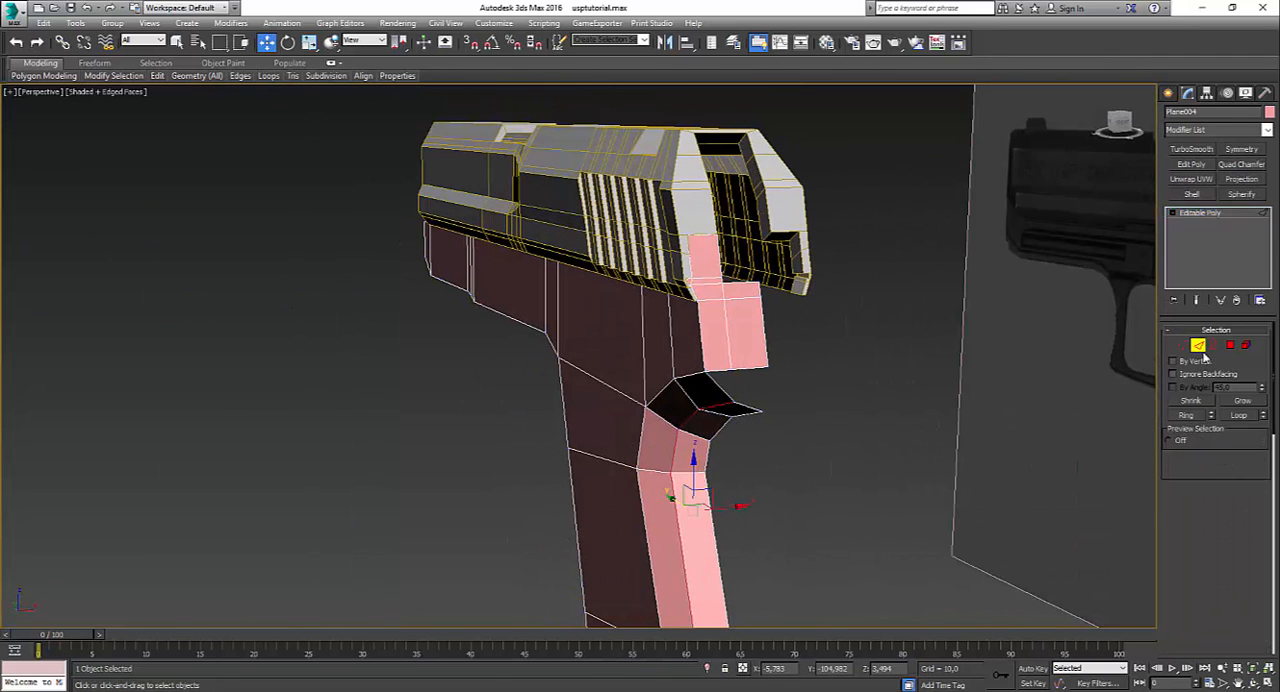
pyautogui.click(727, 368)
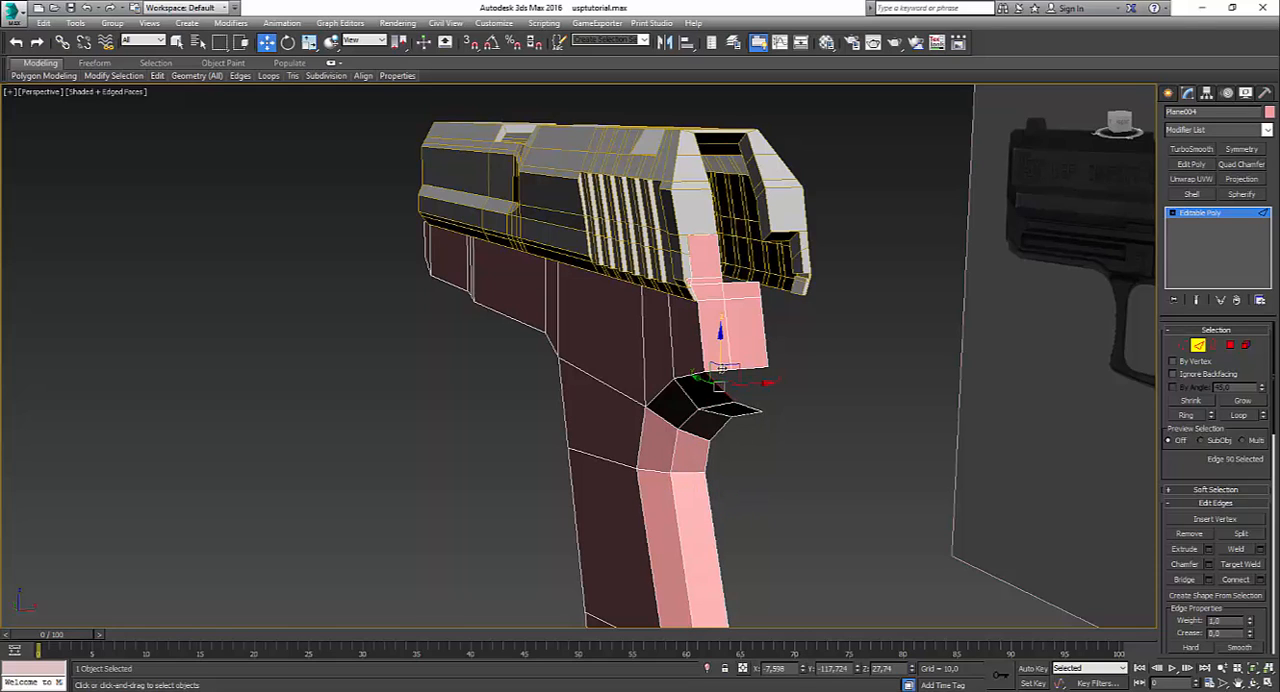
pyautogui.click(748, 382)
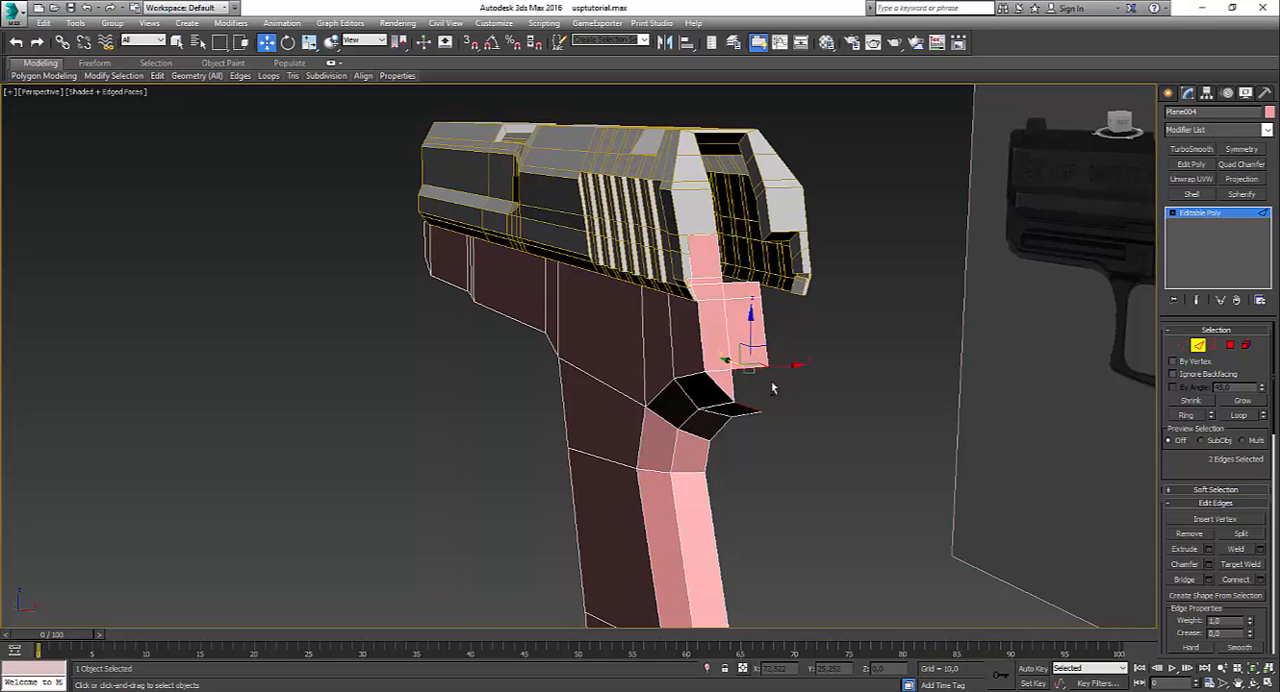
pyautogui.click(809, 427)
pyautogui.keyDown('alt'); pyautogui.moveTo(809, 427); pyautogui.dragTo(909, 372, button='middle'); pyautogui.keyUp('alt')
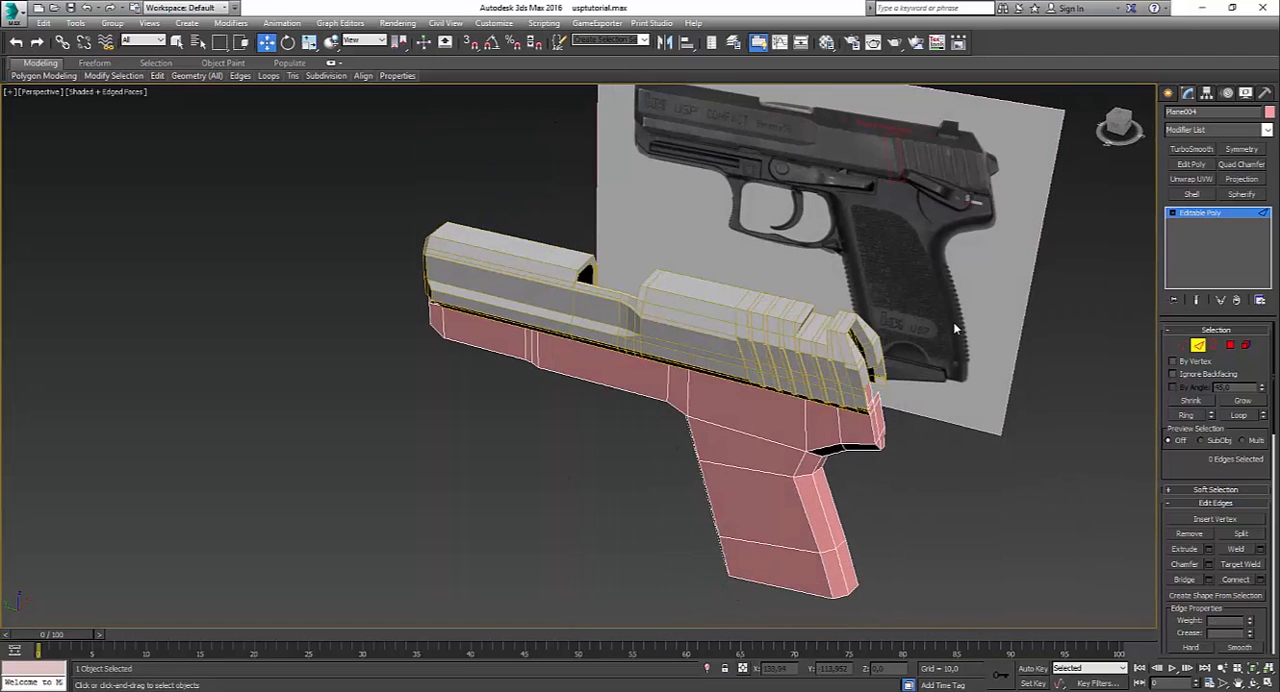
pyautogui.keyDown('alt'); pyautogui.moveTo(955, 328); pyautogui.dragTo(902, 306, button='middle'); pyautogui.keyUp('alt')
pyautogui.scroll(4, 902, 306)
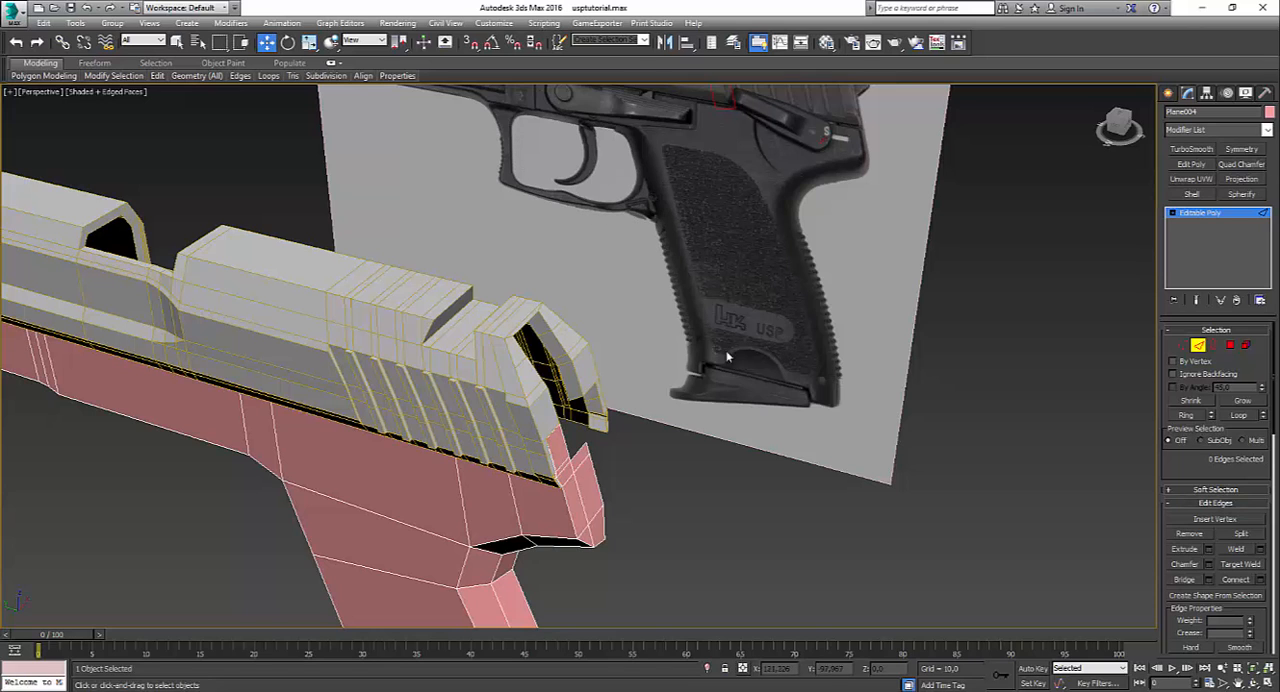
pyautogui.scroll(-3, 573, 473)
pyautogui.moveTo(573, 473)
pyautogui.keyDown('alt'); pyautogui.mouseDown(button='middle')
pyautogui.moveTo(567, 445)
pyautogui.moveTo(541, 440)
pyautogui.moveTo(659, 463)
pyautogui.moveTo(674, 506)
pyautogui.moveTo(646, 491)
pyautogui.moveTo(574, 503)
pyautogui.moveTo(596, 482)
pyautogui.mouseUp(button='middle'); pyautogui.keyUp('alt')
pyautogui.scroll(-5, 574, 463)
pyautogui.press('F4')
pyautogui.press('m')
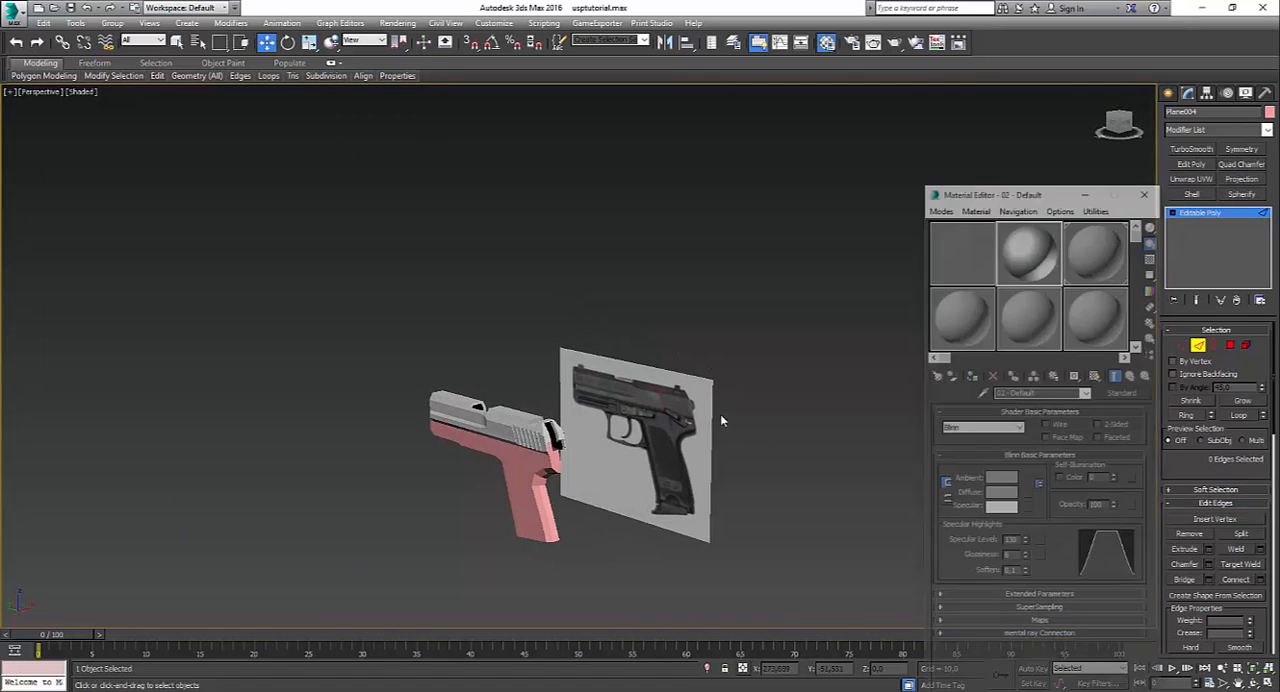
pyautogui.click(1101, 265)
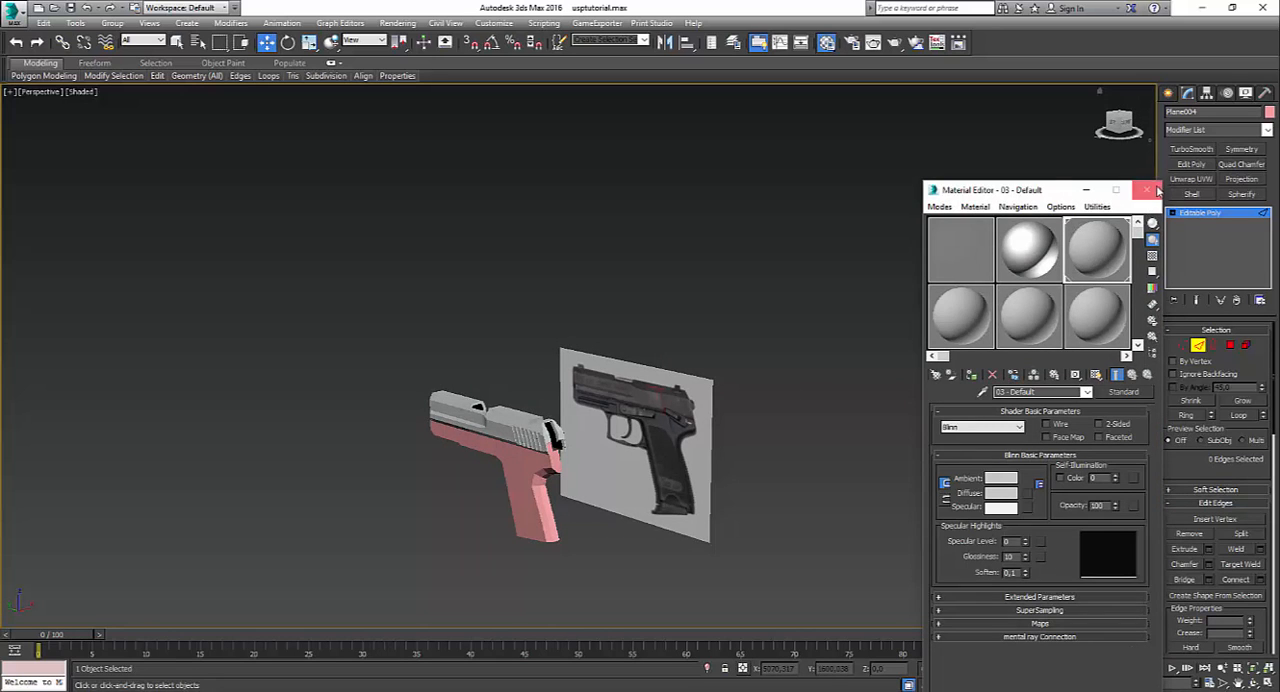
pyautogui.click(1146, 189)
# Step: Compare the frame's outline with the reference photo in the shaded left view, from the rear overhang to the muzzle
pyautogui.keyDown('alt'); pyautogui.moveTo(1111, 252); pyautogui.dragTo(676, 391, button='middle'); pyautogui.keyUp('alt')
pyautogui.hotkey('alt', 'w')
pyautogui.hotkey('alt', 'w')
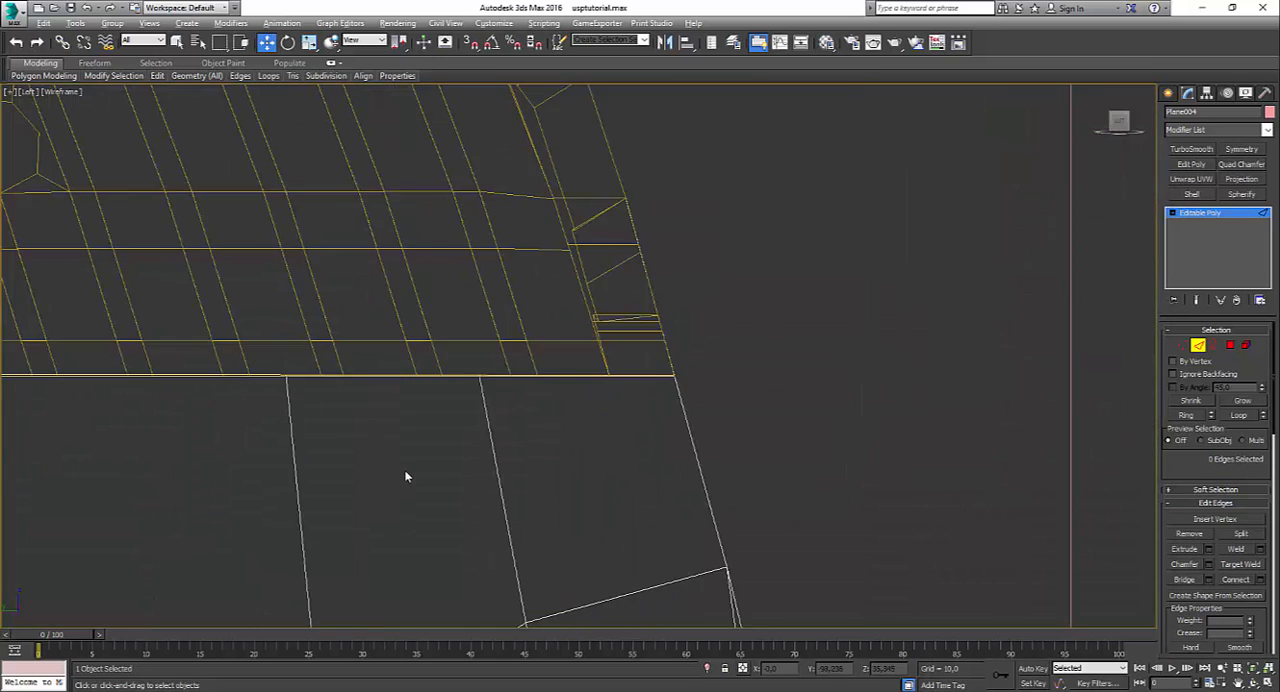
pyautogui.scroll(-3, 450, 470)
pyautogui.press('F3')
pyautogui.press('F3')
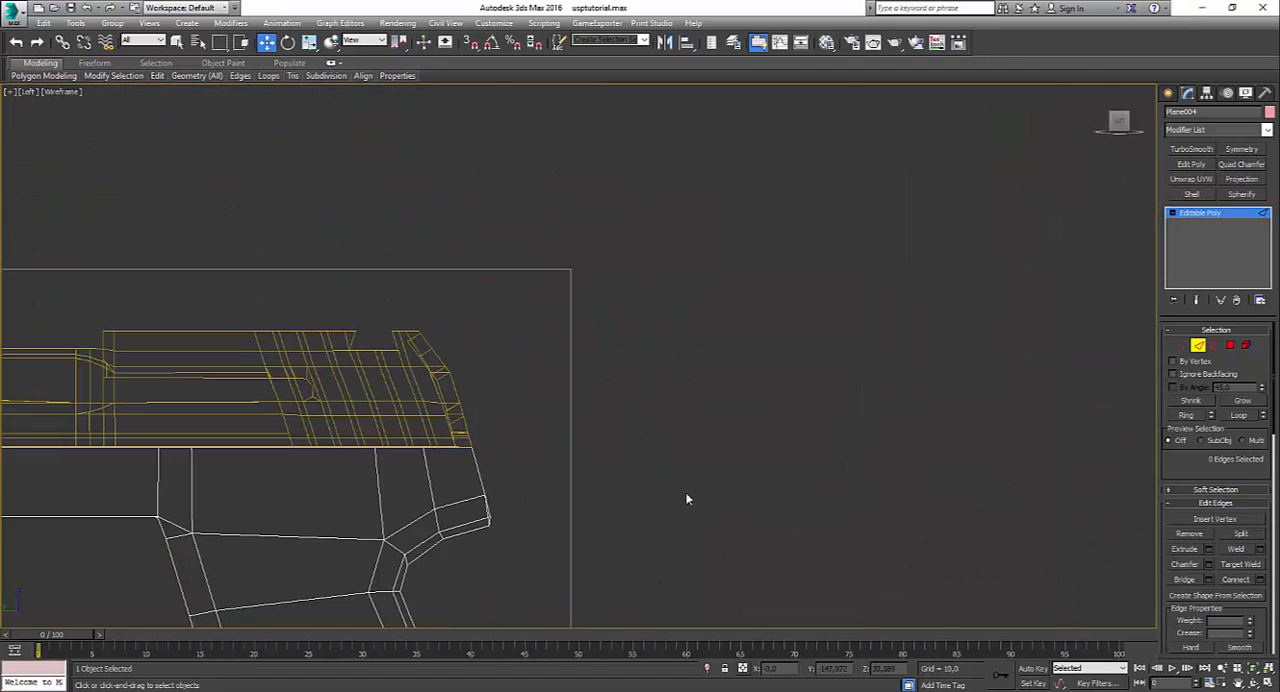
pyautogui.press('F3')
pyautogui.click(1182, 345)
pyautogui.scroll(3, 726, 430)
pyautogui.scroll(4, 508, 440)
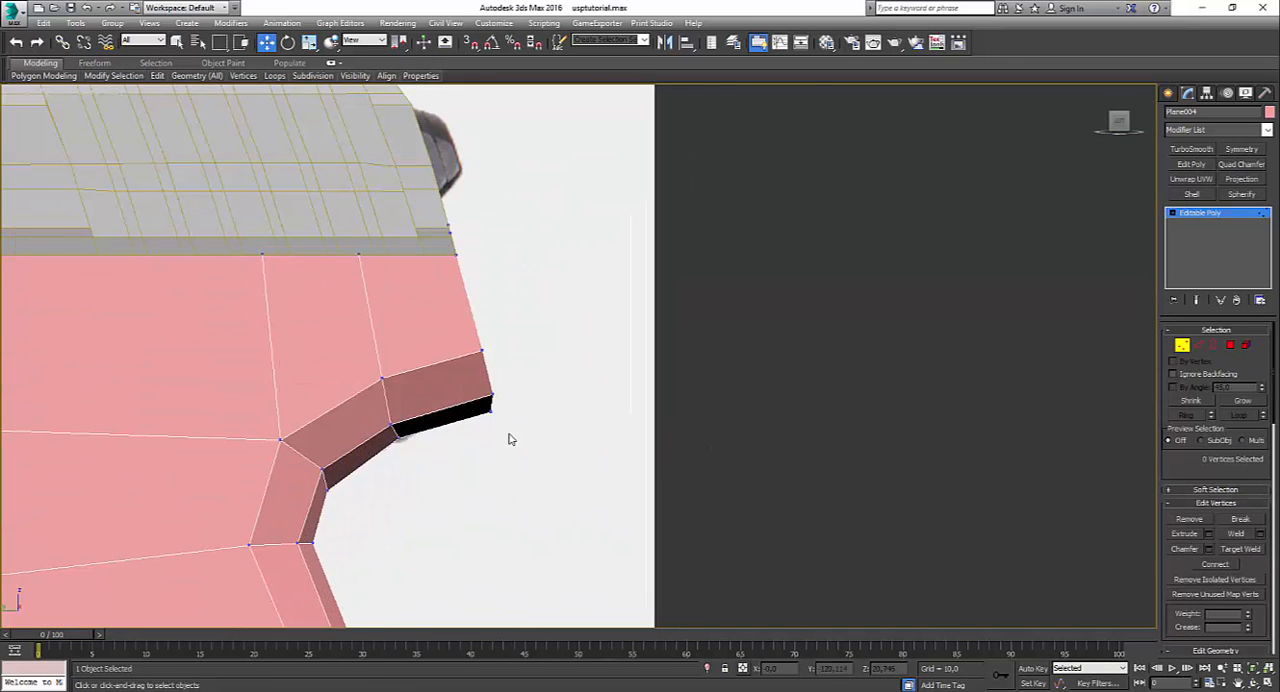
pyautogui.scroll(2, 508, 440)
pyautogui.scroll(-7, 420, 428)
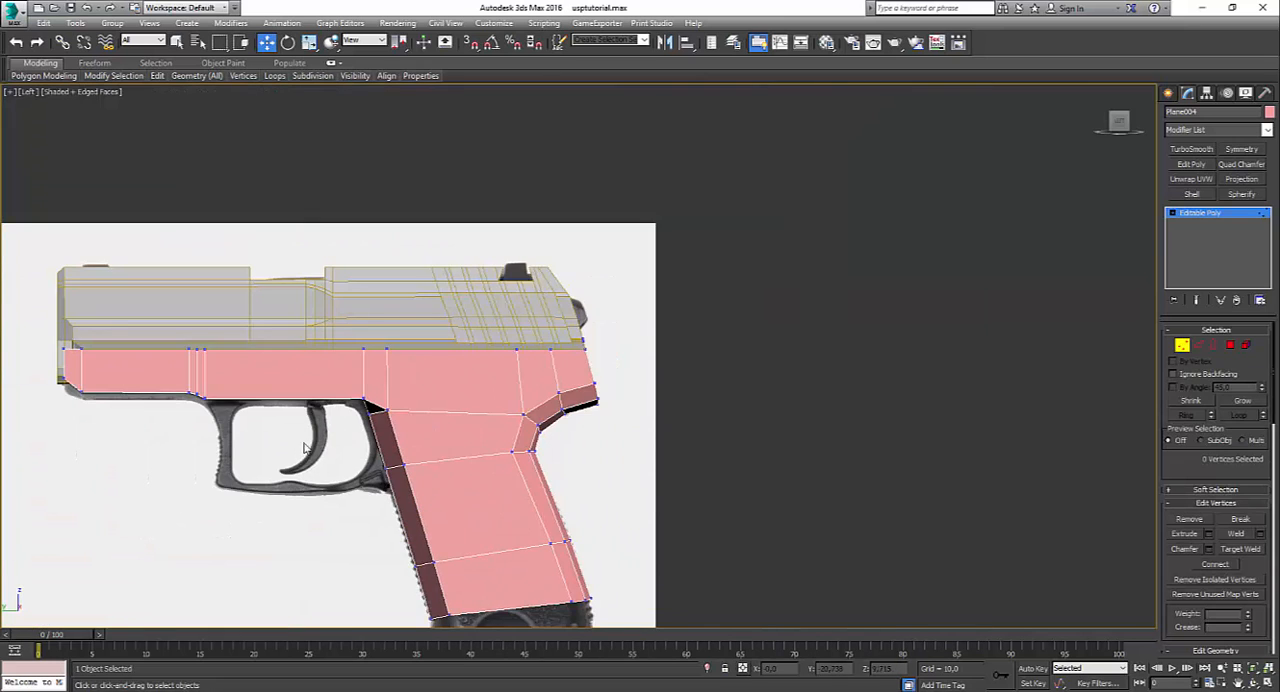
pyautogui.moveTo(305, 447); pyautogui.dragTo(520, 409, button='middle')
pyautogui.scroll(2, 469, 394)
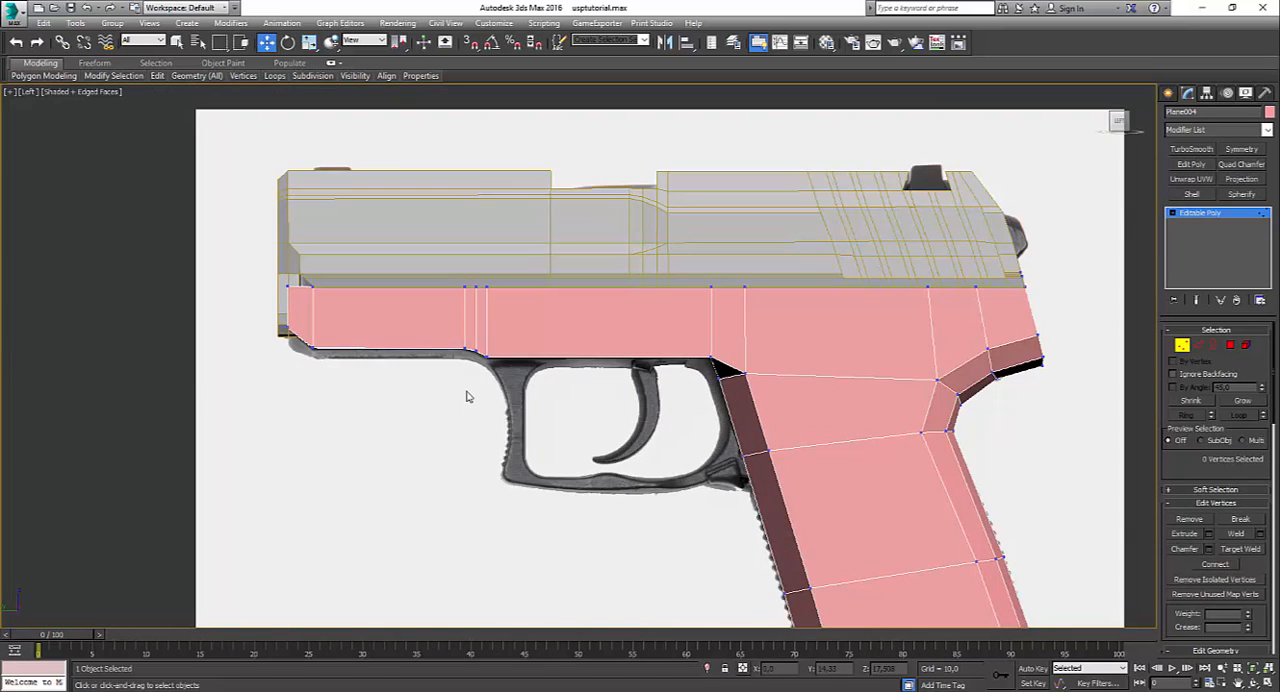
# Step: Examine the front end and underside of the frame beneath the slide in the perspective view with edged faces
pyautogui.hotkey('alt', 'w')
pyautogui.hotkey('alt', 'w')
pyautogui.hotkey('alt', 'w')
pyautogui.hotkey('alt', 'w')
pyautogui.keyDown('alt'); pyautogui.moveTo(515, 466); pyautogui.dragTo(640, 420, button='middle'); pyautogui.keyUp('alt')
pyautogui.moveTo(636, 423)
pyautogui.keyDown('alt'); pyautogui.mouseDown(button='middle')
pyautogui.moveTo(680, 420)
pyautogui.moveTo(663, 371)
pyautogui.mouseUp(button='middle'); pyautogui.keyUp('alt')
pyautogui.press('F4')
pyautogui.scroll(5, 660, 382)
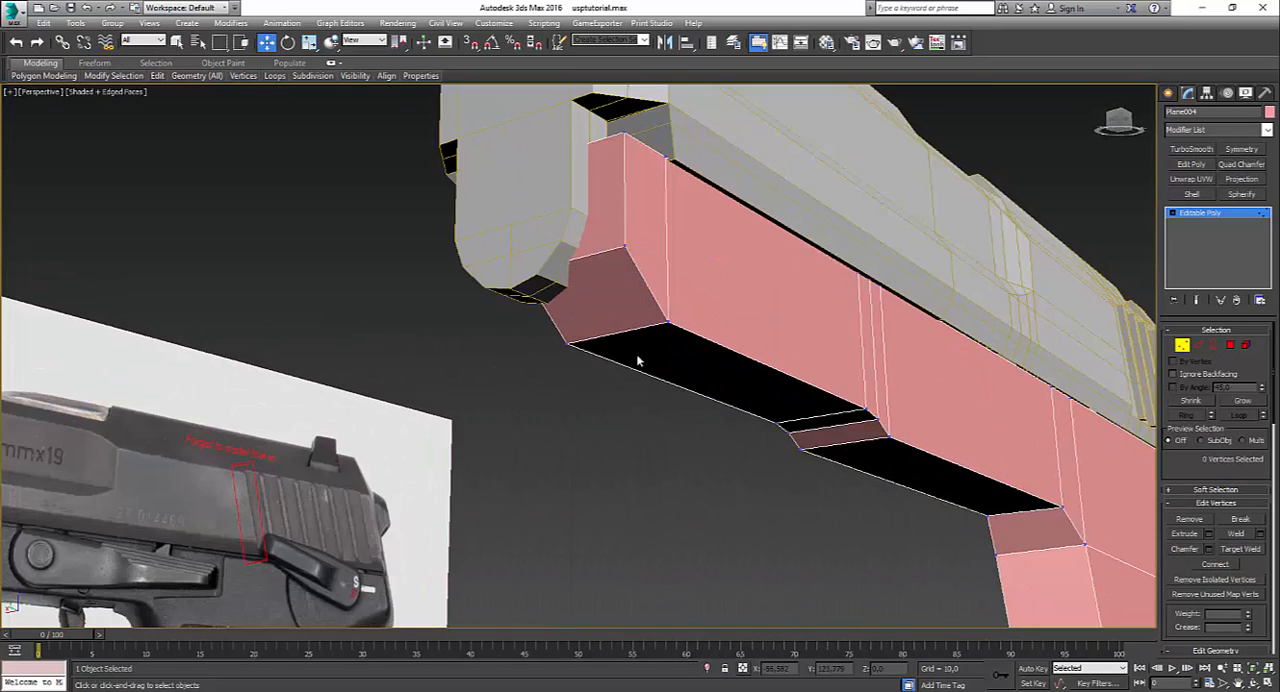
pyautogui.scroll(-5, 638, 362)
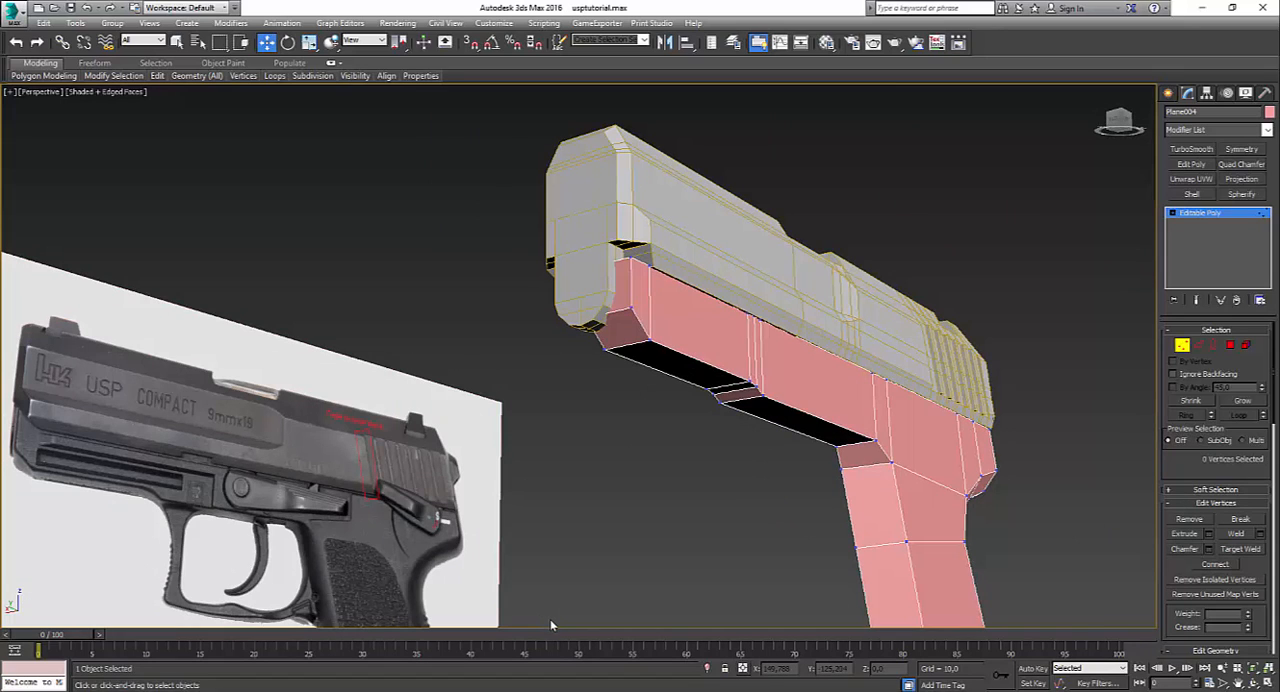
# Step: Select the 23 lowest vertices at the slide's front end and raise them about 3.8 units
pyautogui.click(1194, 223)
pyautogui.click(612, 281)
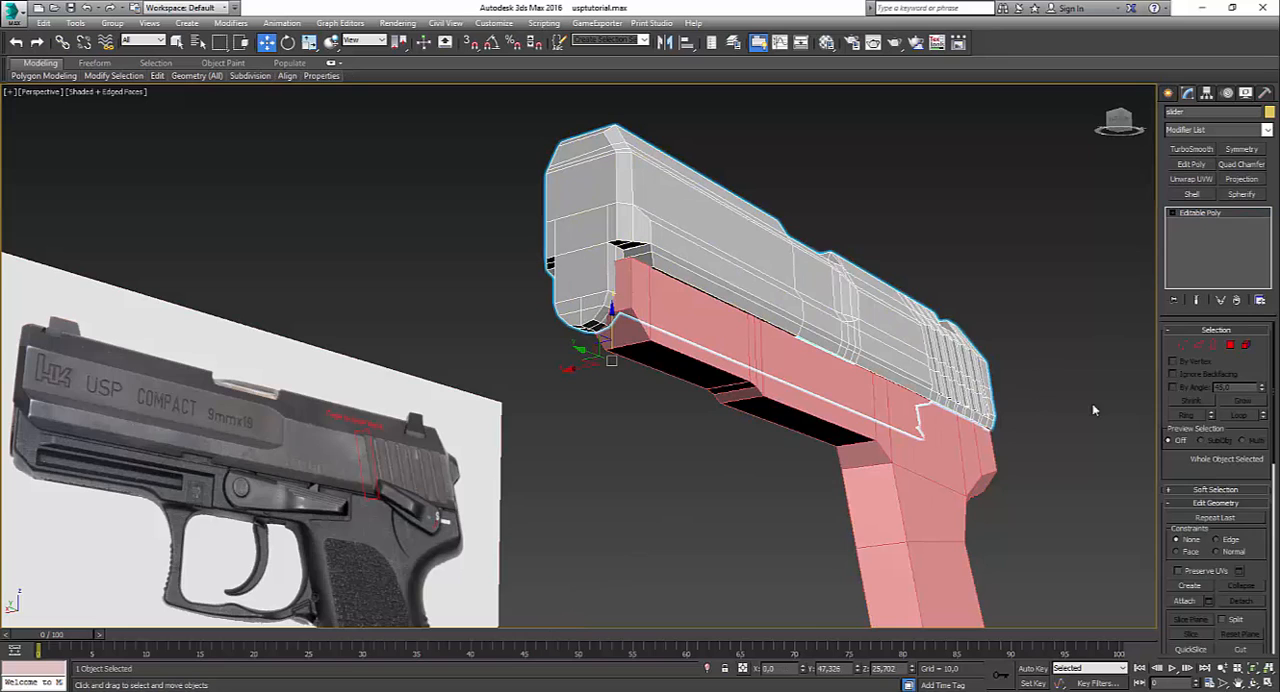
pyautogui.click(1182, 346)
pyautogui.keyDown('alt'); pyautogui.moveTo(620, 343); pyautogui.dragTo(416, 418, button='middle'); pyautogui.keyUp('alt')
pyautogui.moveTo(414, 396); pyautogui.dragTo(592, 488)
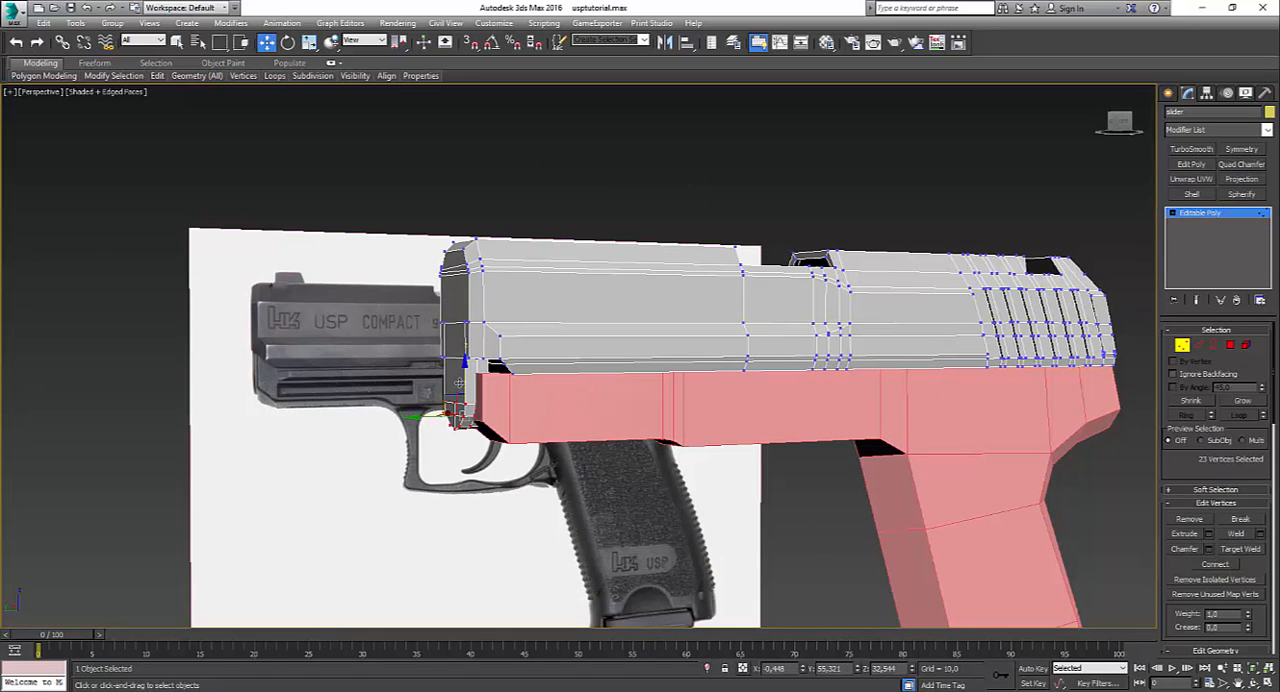
pyautogui.moveTo(461, 366); pyautogui.dragTo(461, 356)
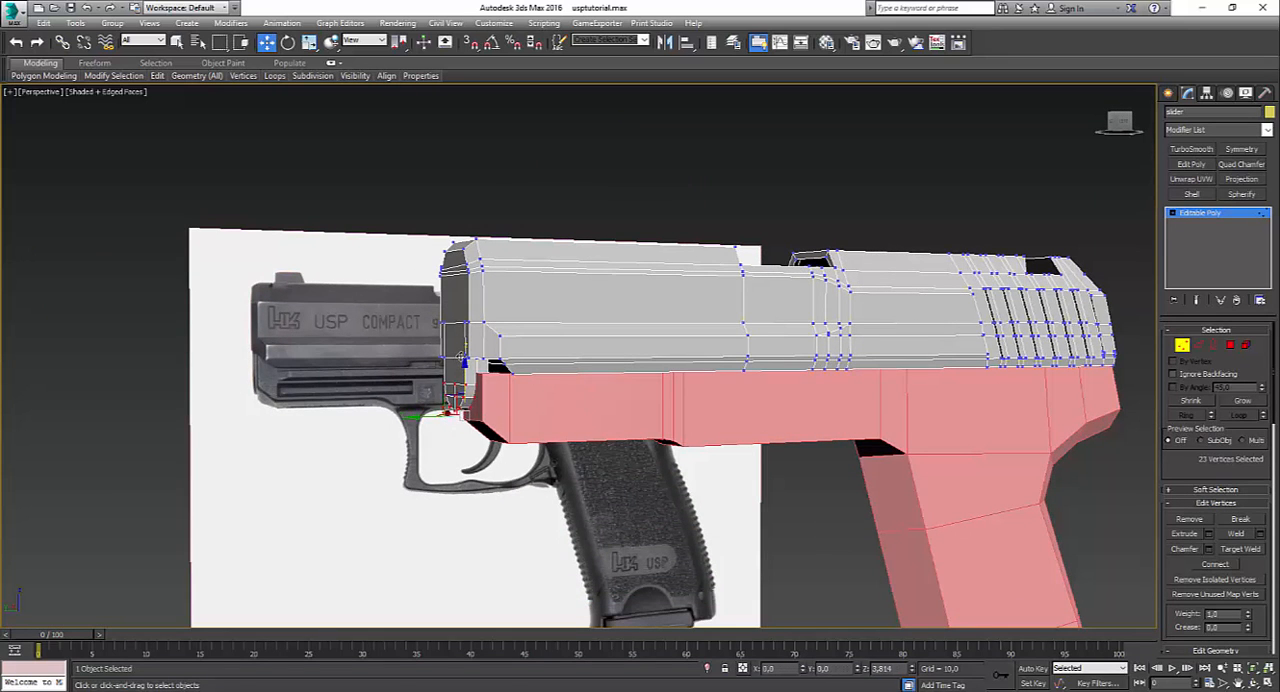
pyautogui.keyDown('alt'); pyautogui.moveTo(461, 356); pyautogui.dragTo(566, 371, button='middle'); pyautogui.keyUp('alt')
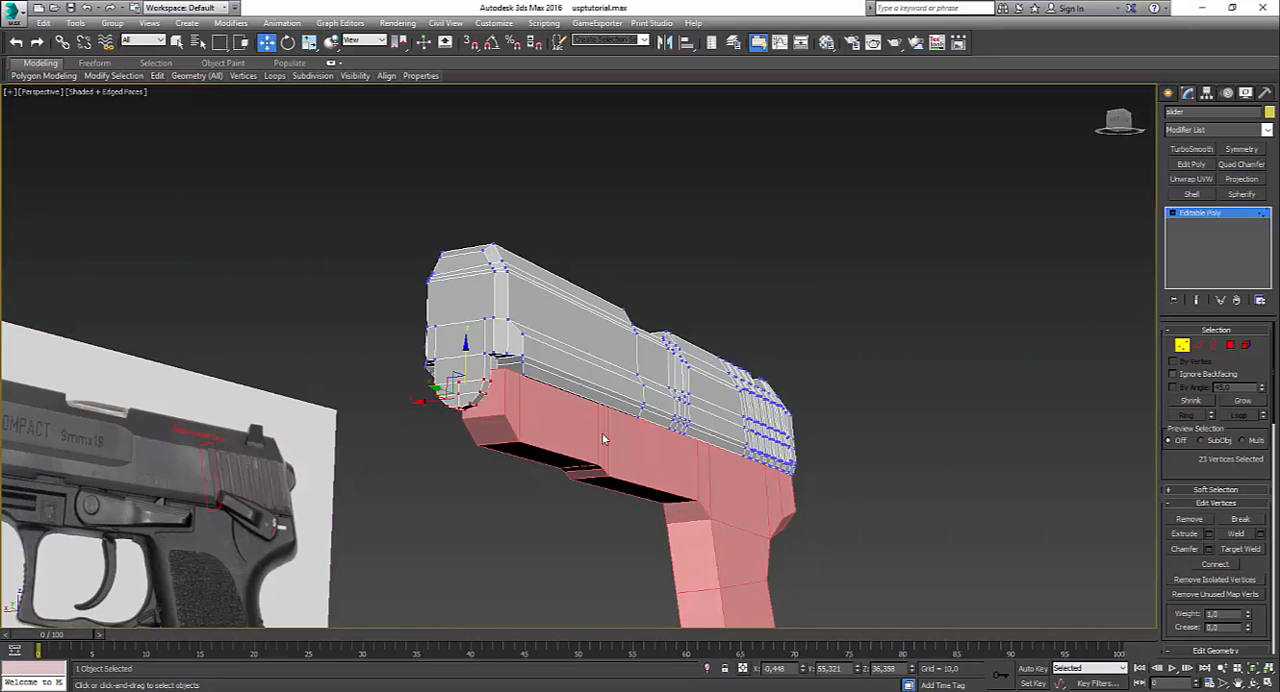
# Step: Lower the 23 front slide vertices about 0.8 units and check them against the reference in the left view
pyautogui.keyDown('alt'); pyautogui.moveTo(603, 438); pyautogui.dragTo(572, 465, button='middle'); pyautogui.keyUp('alt')
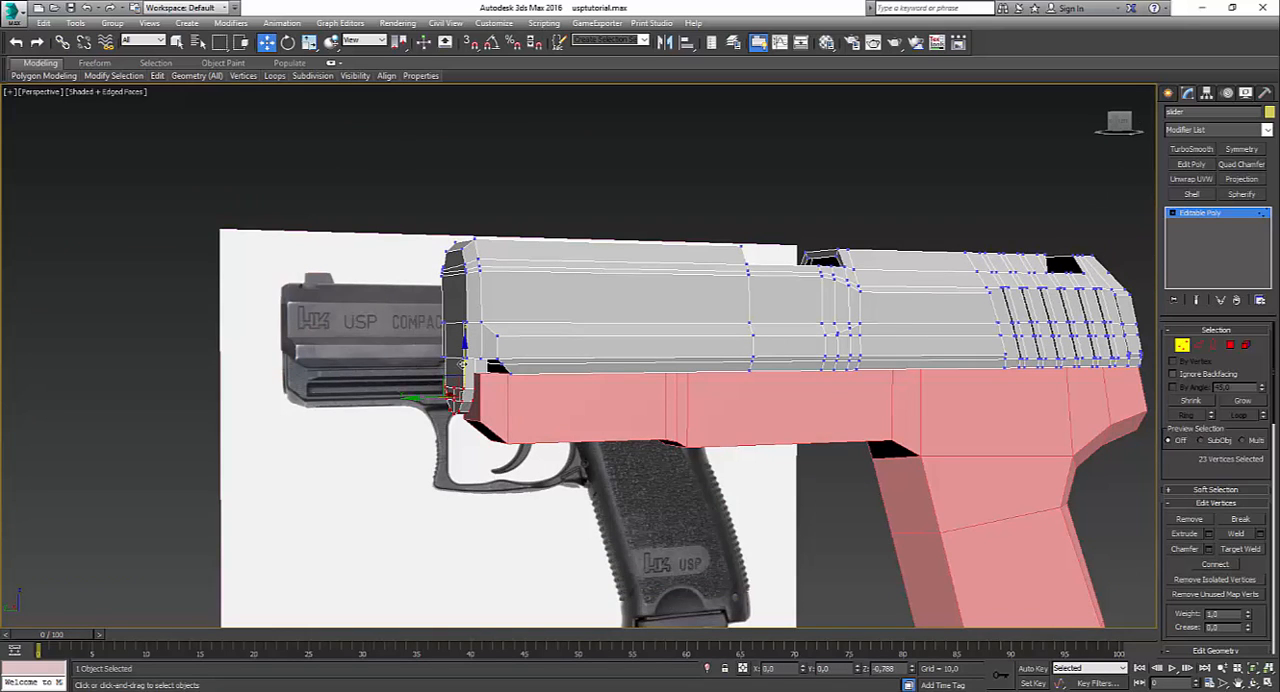
pyautogui.hotkey('alt', 'w')
pyautogui.hotkey('alt', 'w')
pyautogui.scroll(4, 306, 344)
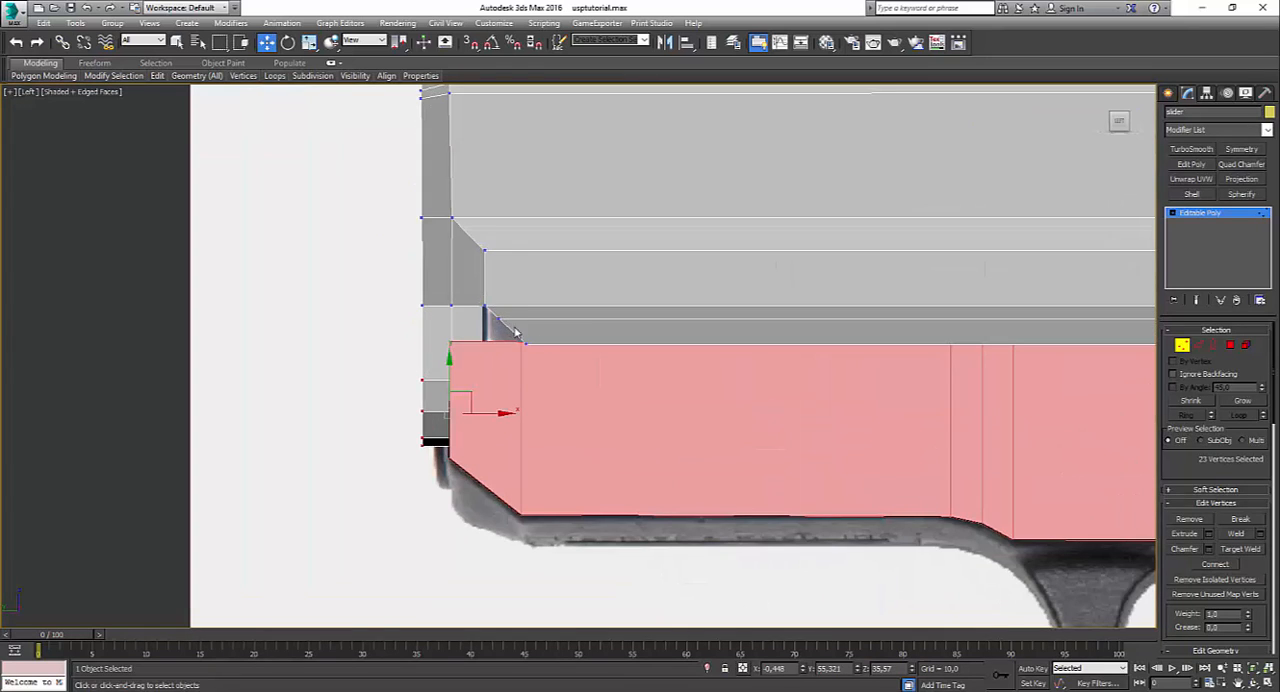
pyautogui.scroll(-3, 570, 356)
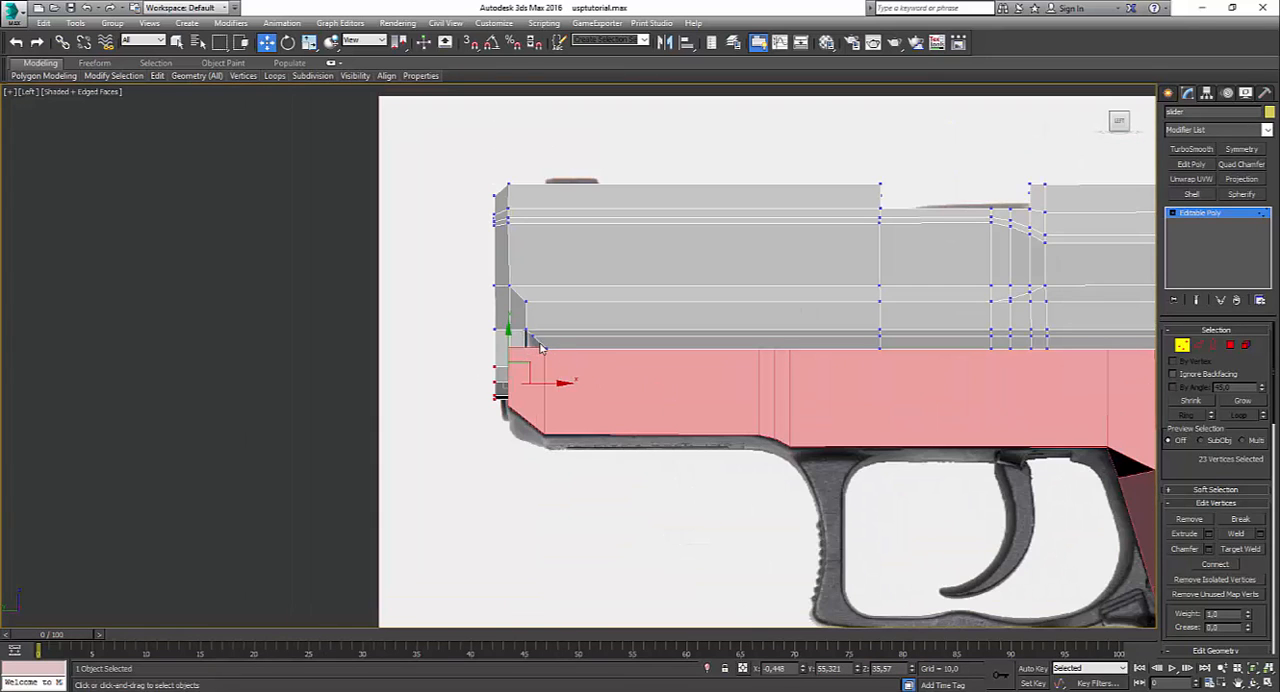
pyautogui.scroll(-4, 655, 354)
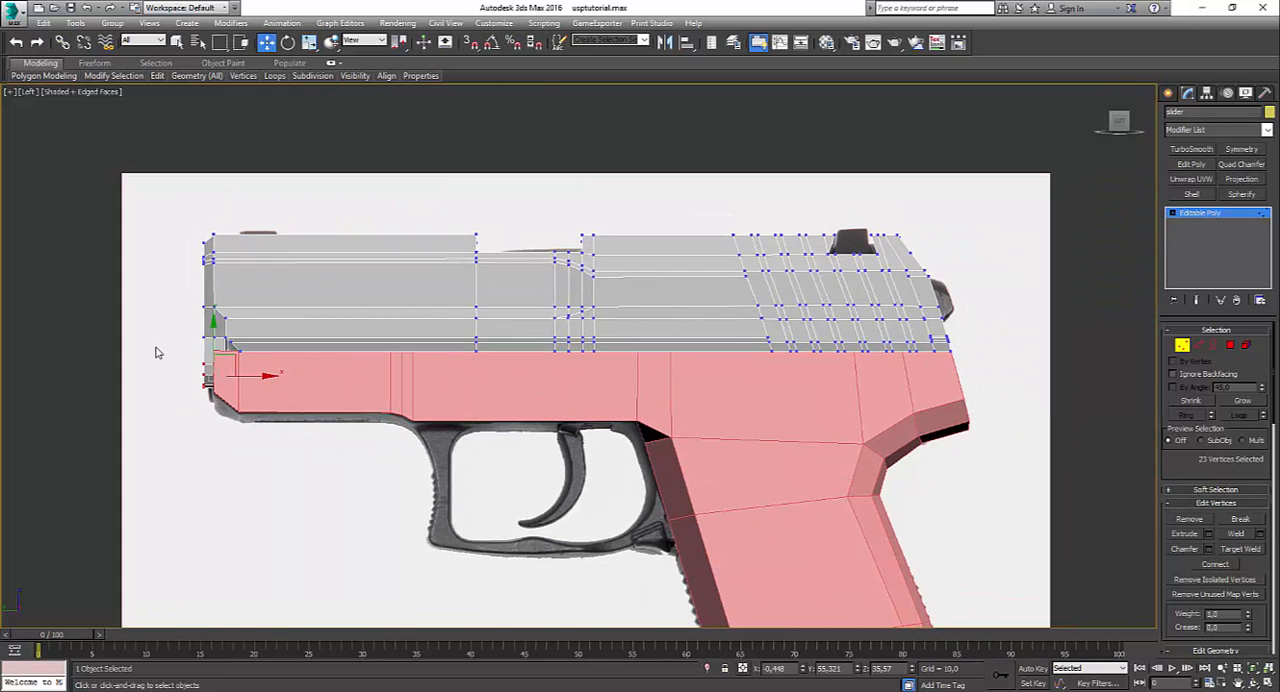
# Step: Select the 160 vertices along the slide's lower edge and shift them slightly in height to meet the frame's top edge
pyautogui.moveTo(174, 328); pyautogui.dragTo(257, 370)
pyautogui.moveTo(672, 376); pyautogui.dragTo(971, 364)
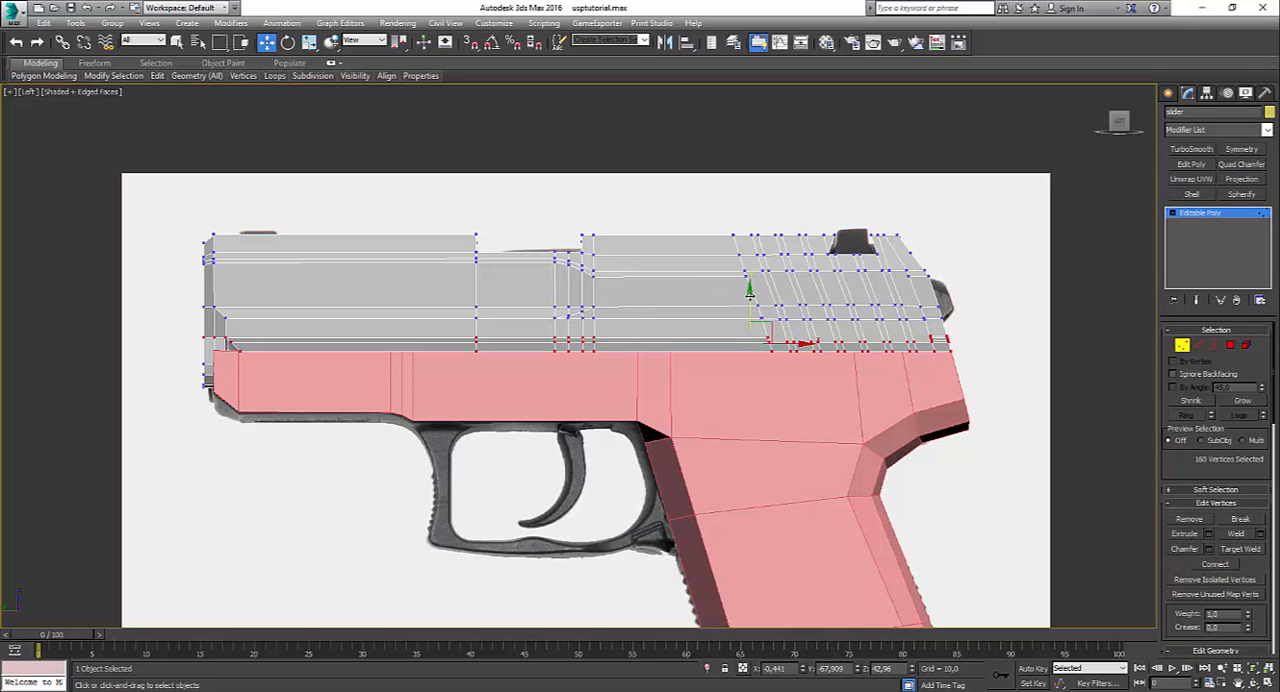
pyautogui.moveTo(749, 292)
pyautogui.mouseDown()
pyautogui.moveTo(747, 307)
pyautogui.moveTo(746, 293)
pyautogui.mouseUp()
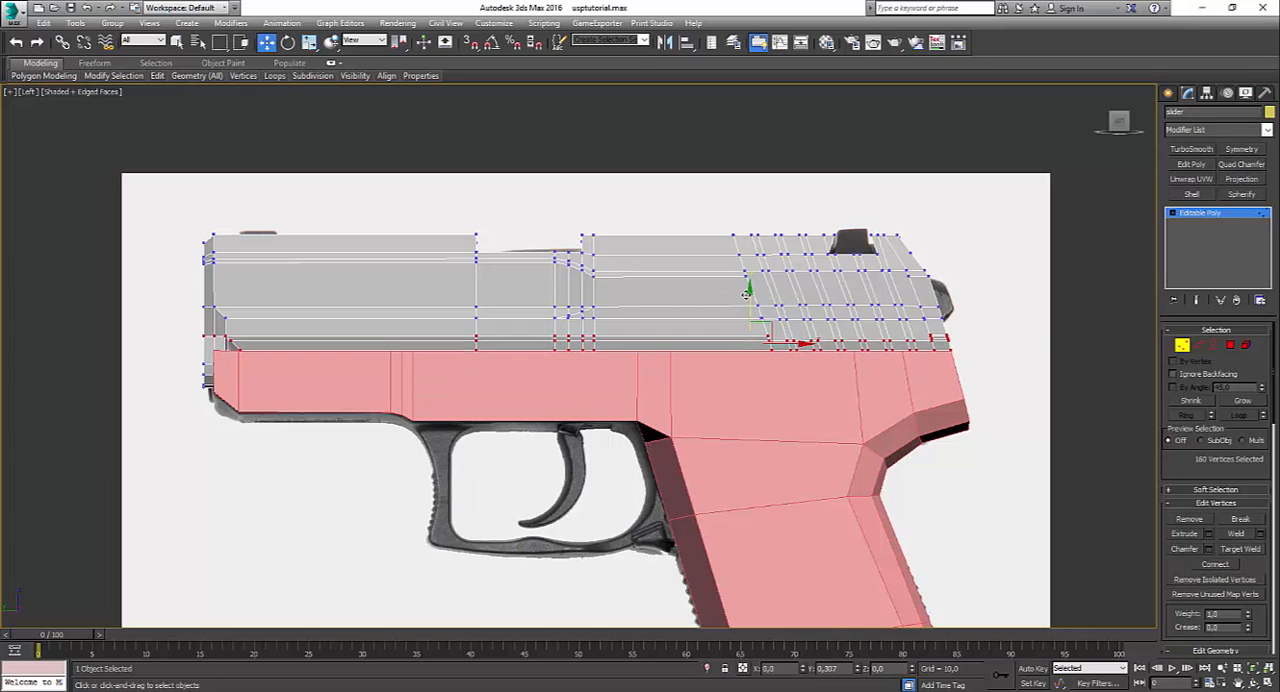
pyautogui.click(620, 398)
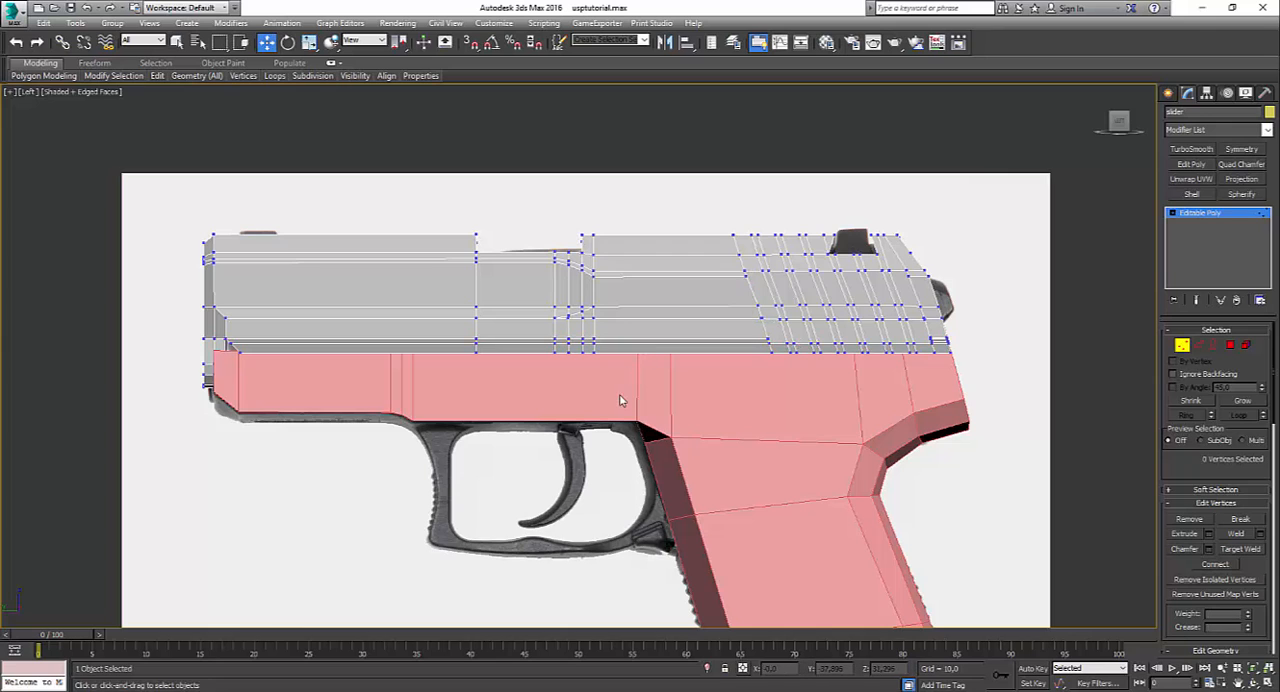
# Step: Select the frame's 10 top-edge vertices, leaving out the rear corner, and raise them about 2.4 units behind the slide's lower edge
pyautogui.click(1204, 215)
pyautogui.click(848, 396)
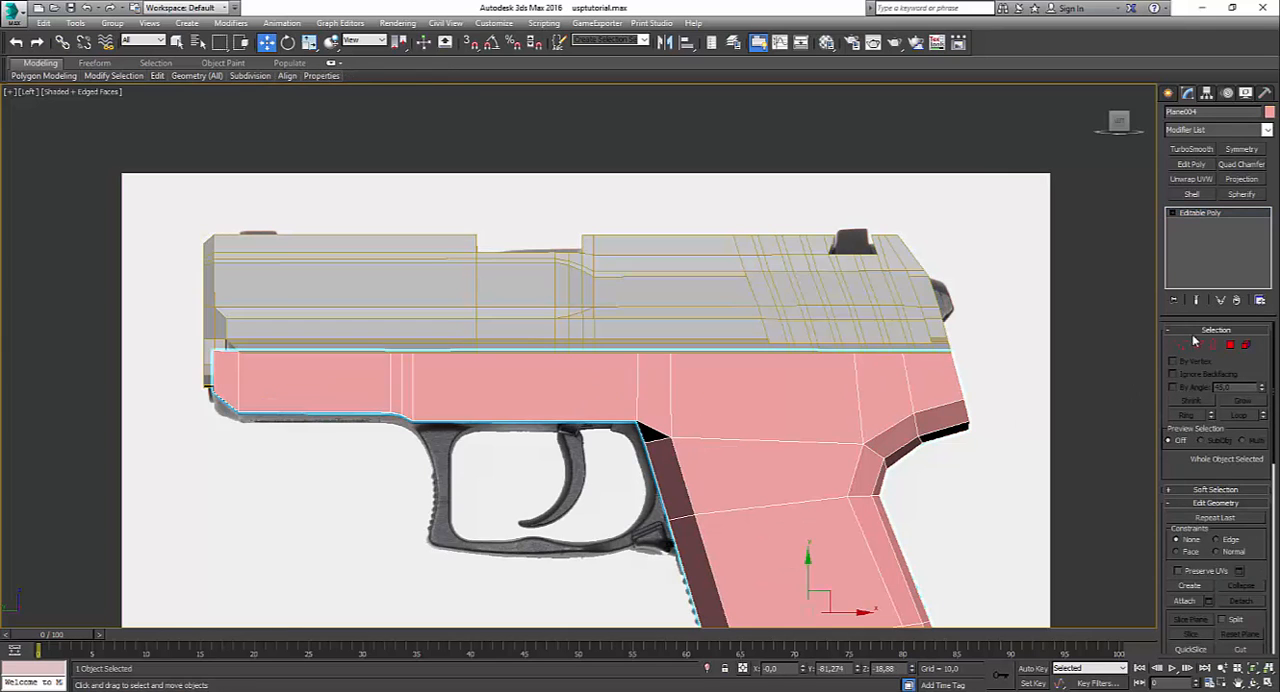
pyautogui.click(1182, 344)
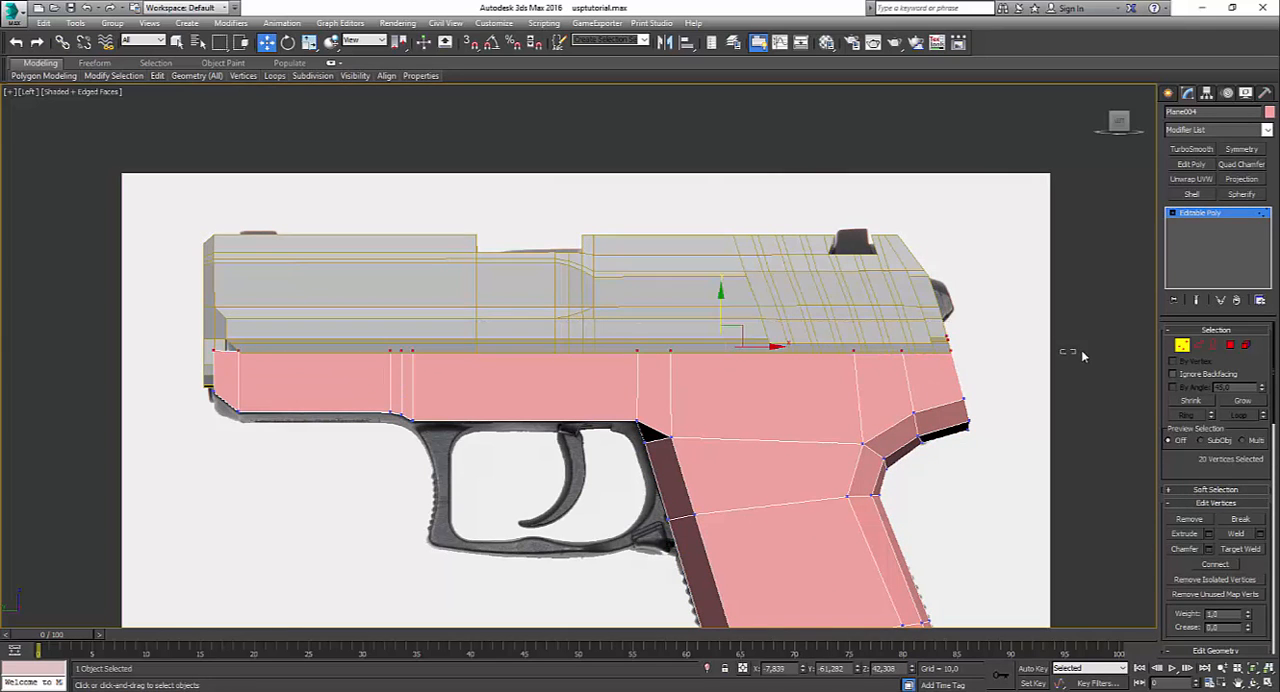
pyautogui.moveTo(189, 315); pyautogui.dragTo(911, 370)
pyautogui.press('F3')
pyautogui.scroll(3, 955, 374)
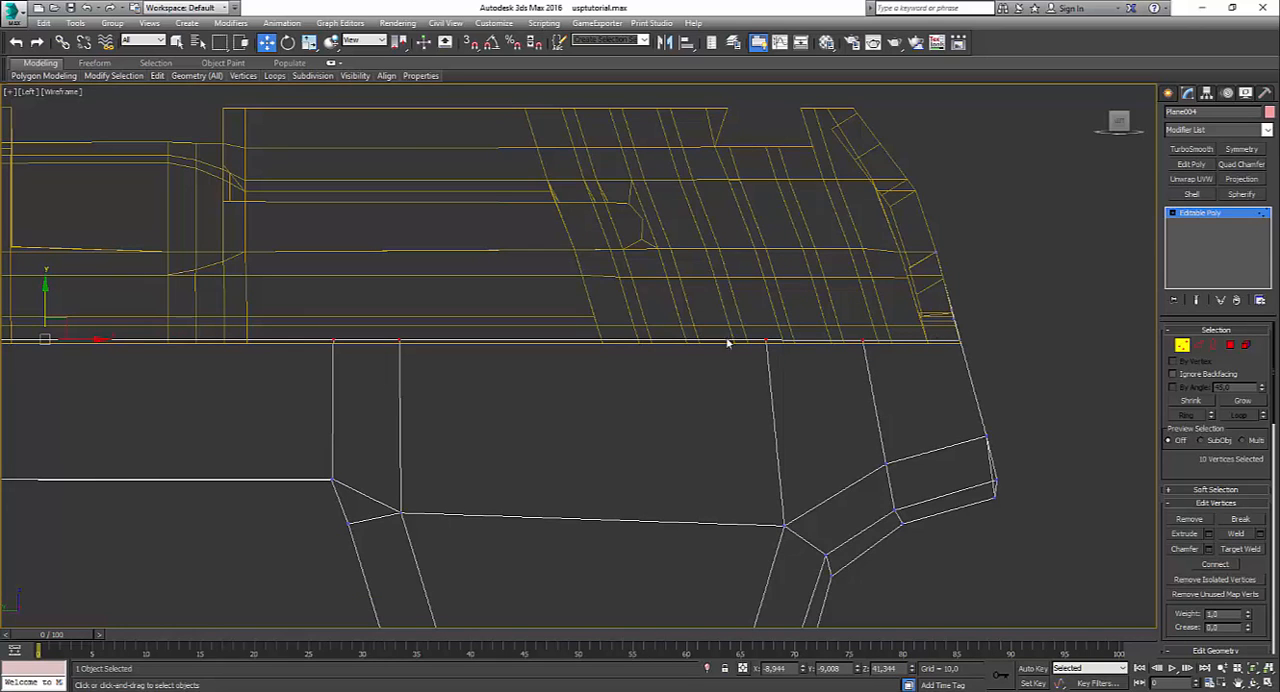
pyautogui.scroll(-5, 730, 338)
pyautogui.moveTo(533, 305); pyautogui.dragTo(528, 295)
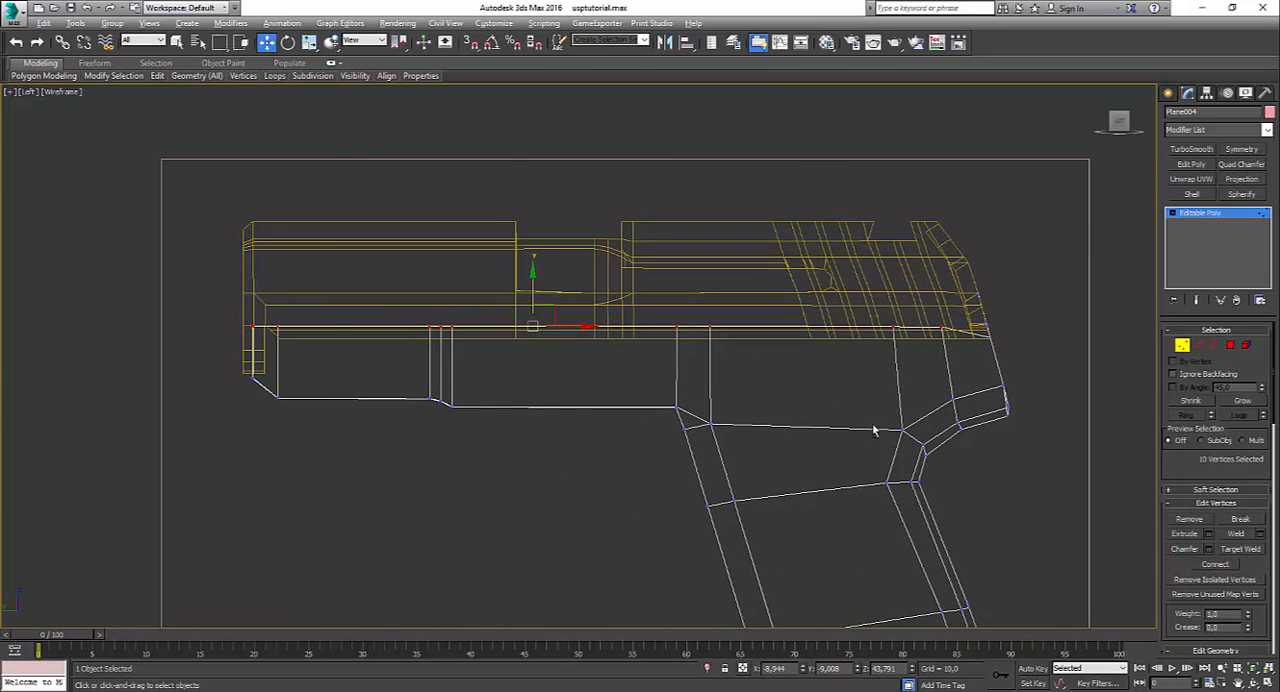
# Step: Examine the seam between the frame's rear end and the slide in the perspective view, in wireframe and shaded display
pyautogui.hotkey('alt', 'w')
pyautogui.rightClick(907, 473)
pyautogui.hotkey('alt', 'w')
pyautogui.keyDown('alt'); pyautogui.moveTo(877, 460); pyautogui.dragTo(750, 433, button='middle'); pyautogui.keyUp('alt')
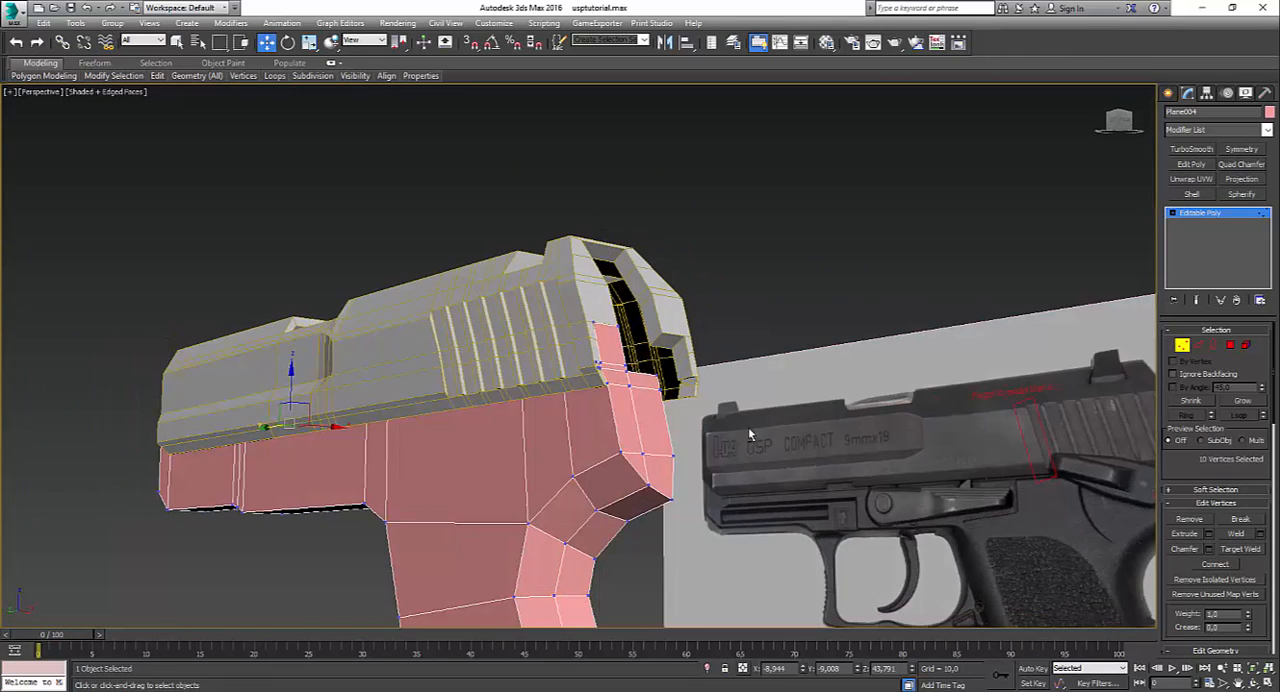
pyautogui.press('F3')
pyautogui.scroll(4, 560, 388)
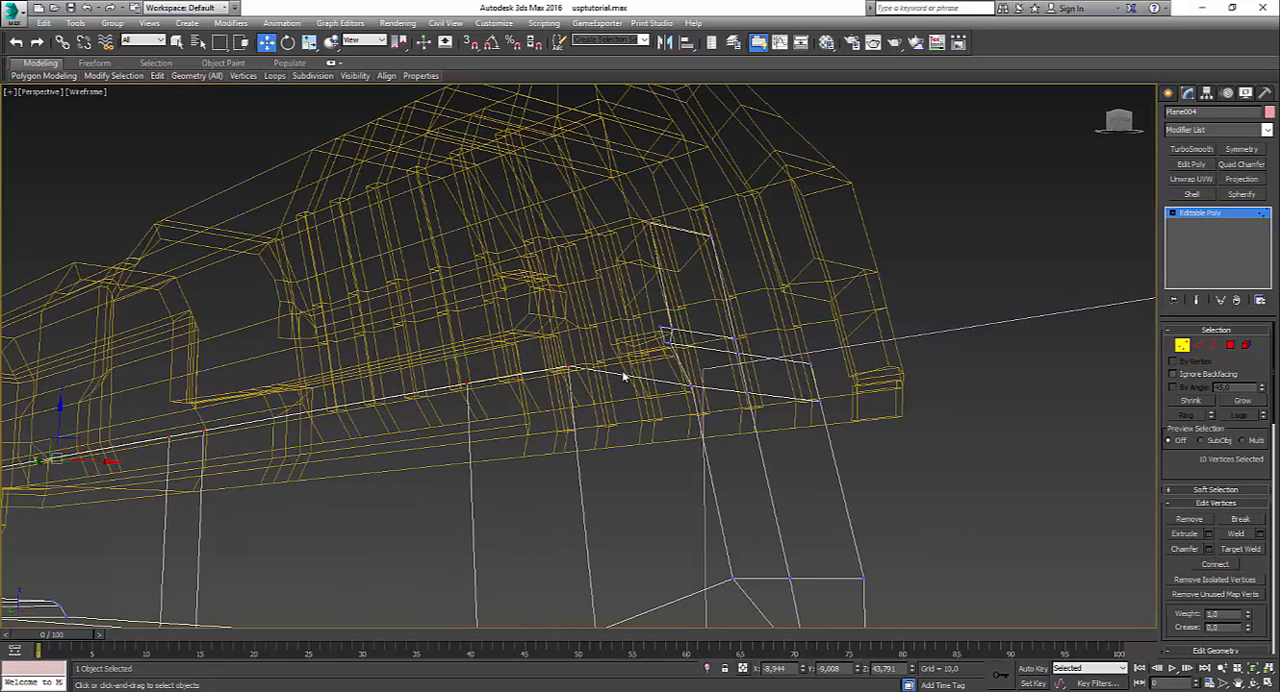
pyautogui.press('F3')
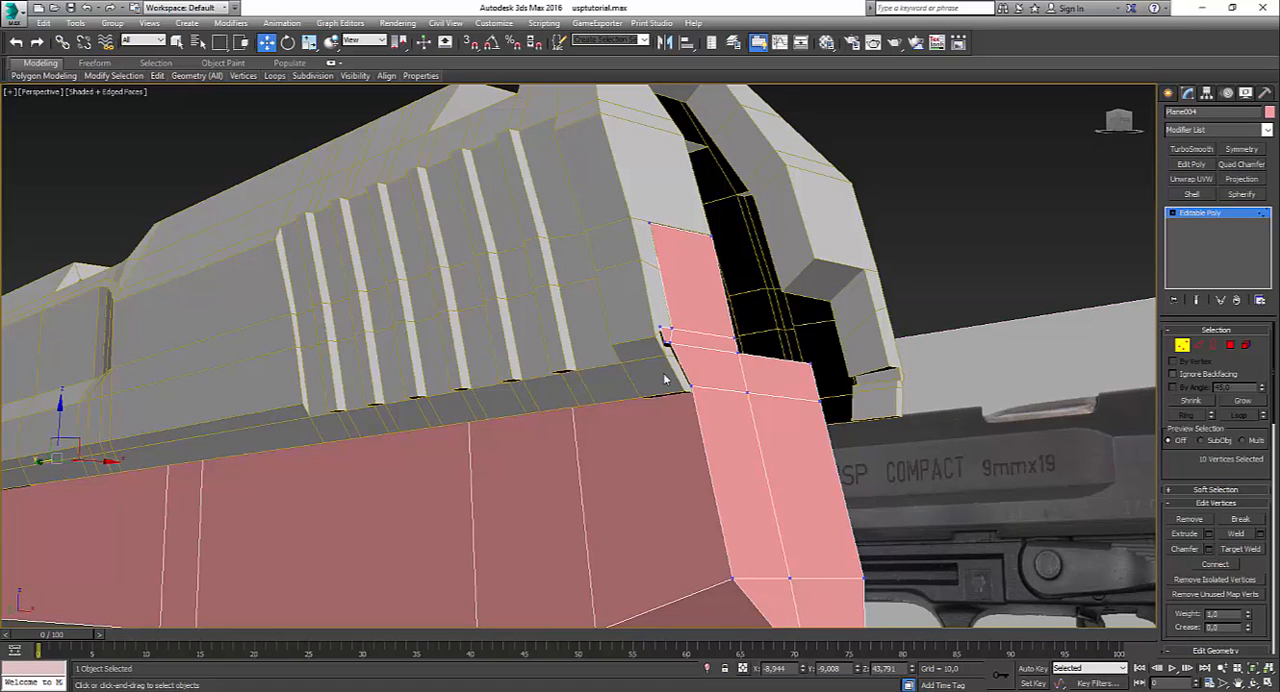
pyautogui.moveTo(664, 378)
pyautogui.keyDown('alt'); pyautogui.mouseDown(button='middle')
pyautogui.moveTo(734, 390)
pyautogui.moveTo(877, 377)
pyautogui.moveTo(876, 366)
pyautogui.moveTo(818, 368)
pyautogui.mouseUp(button='middle'); pyautogui.keyUp('alt')
pyautogui.click(876, 366)
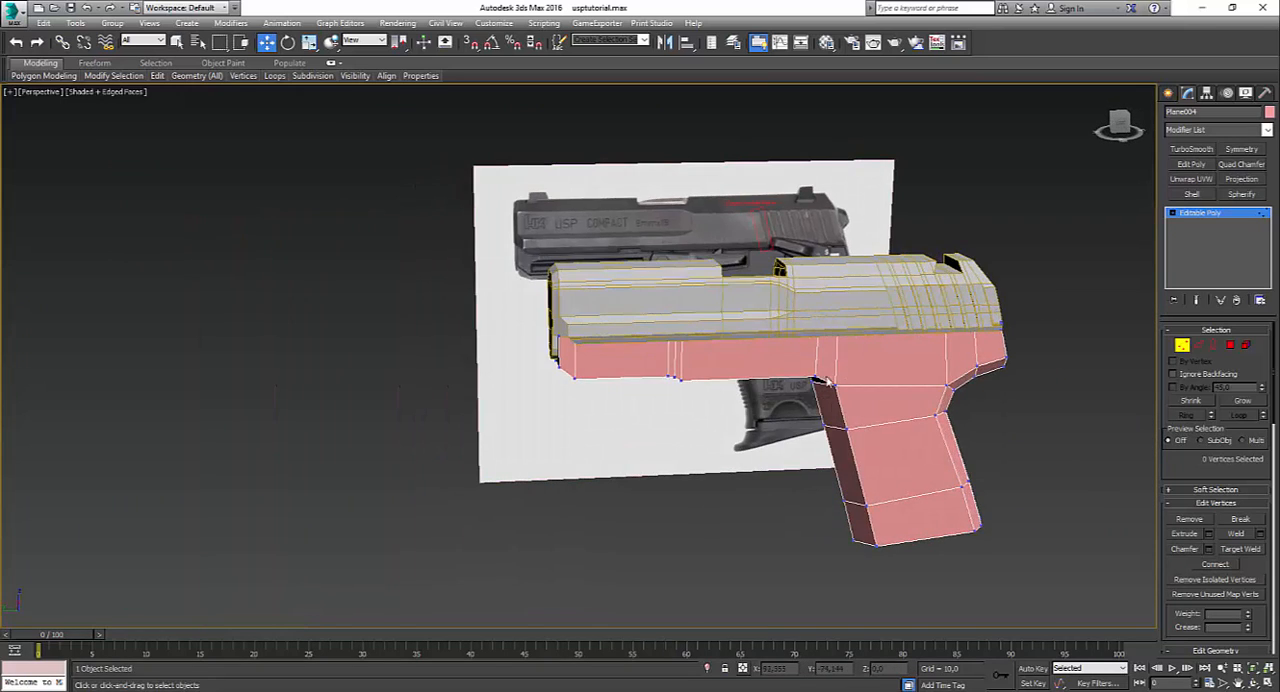
# Step: Insert a Swift Loop running lengthwise along the frame's underside and down the front of the grip
pyautogui.press('F3')
pyautogui.press('F3')
pyautogui.keyDown('alt'); pyautogui.moveTo(815, 418); pyautogui.dragTo(871, 508, button='middle'); pyautogui.keyUp('alt')
pyautogui.moveTo(196, 76)
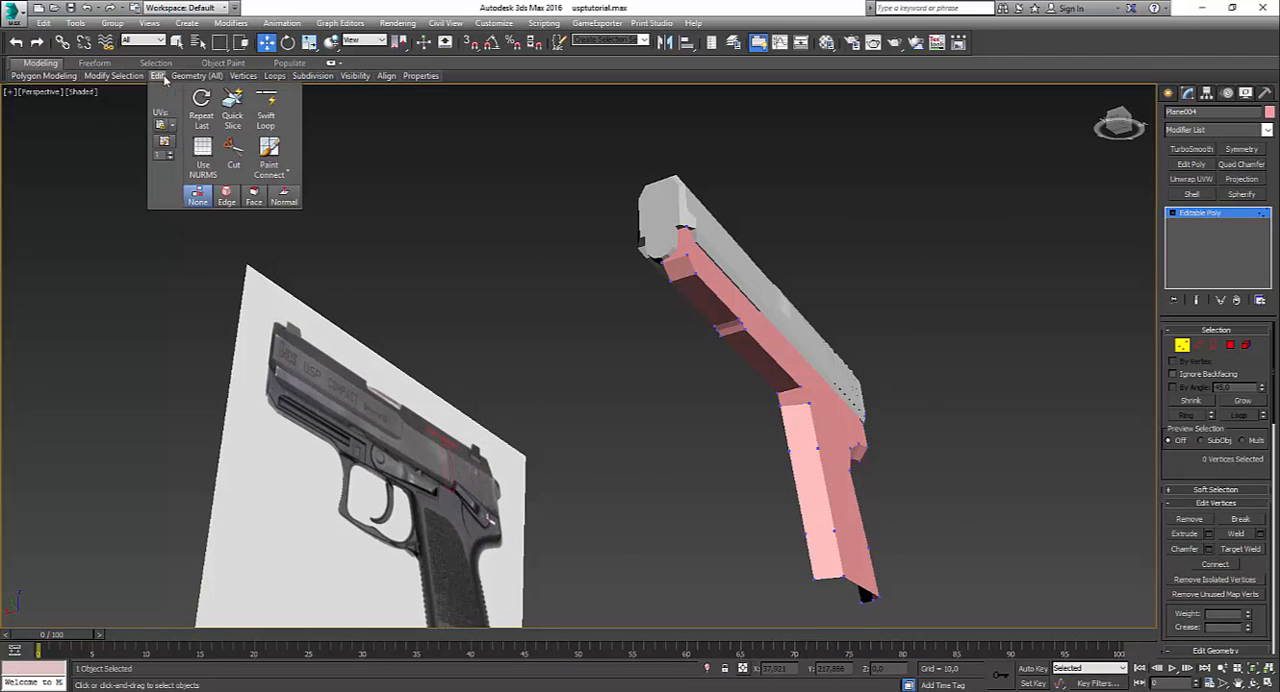
pyautogui.click(267, 109)
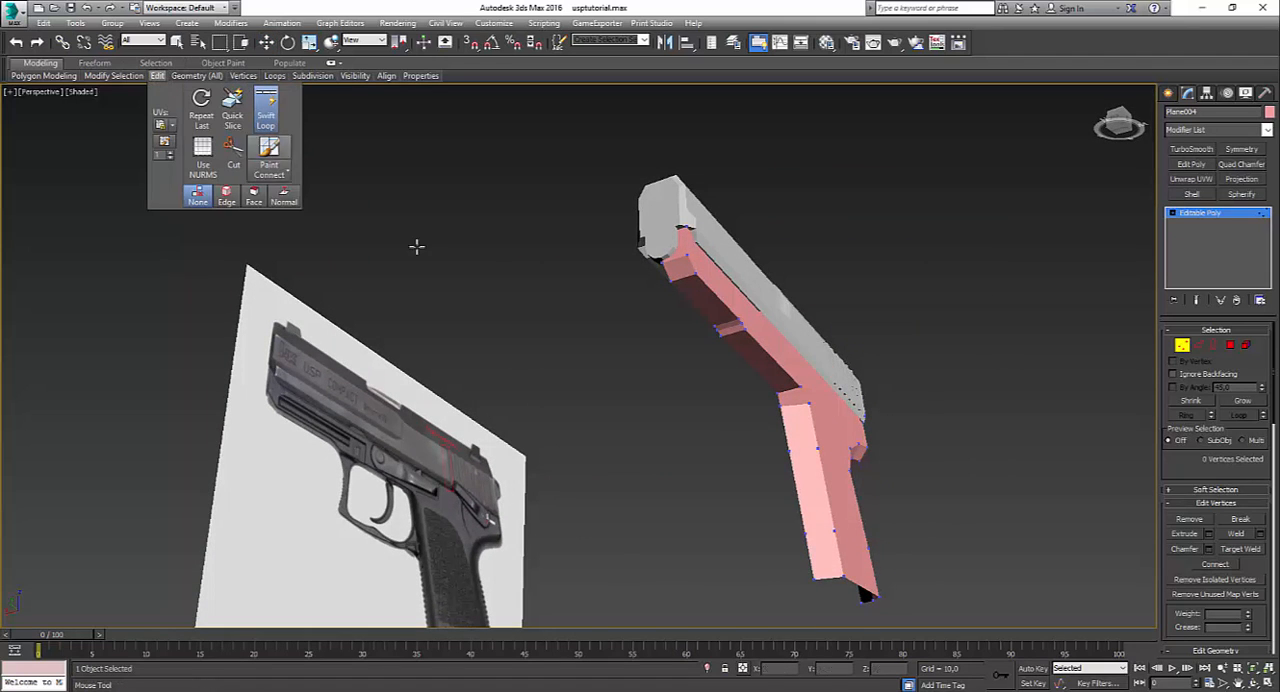
pyautogui.click(796, 403)
pyautogui.moveTo(763, 438)
pyautogui.keyDown('alt'); pyautogui.mouseDown(button='middle')
pyautogui.moveTo(723, 437)
pyautogui.moveTo(640, 400)
pyautogui.moveTo(732, 438)
pyautogui.moveTo(748, 423)
pyautogui.mouseUp(button='middle'); pyautogui.keyUp('alt')
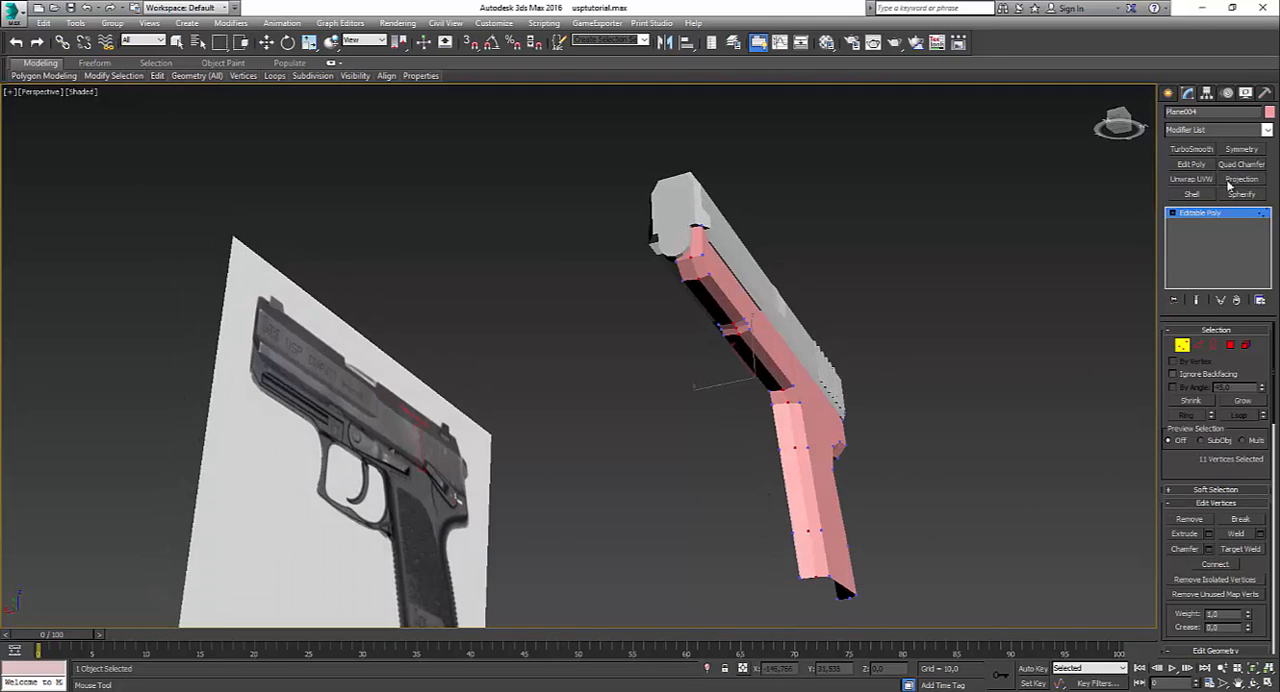
# Step: Add a Symmetry modifier to the frame with Z as the mirror axis
pyautogui.click(1240, 149)
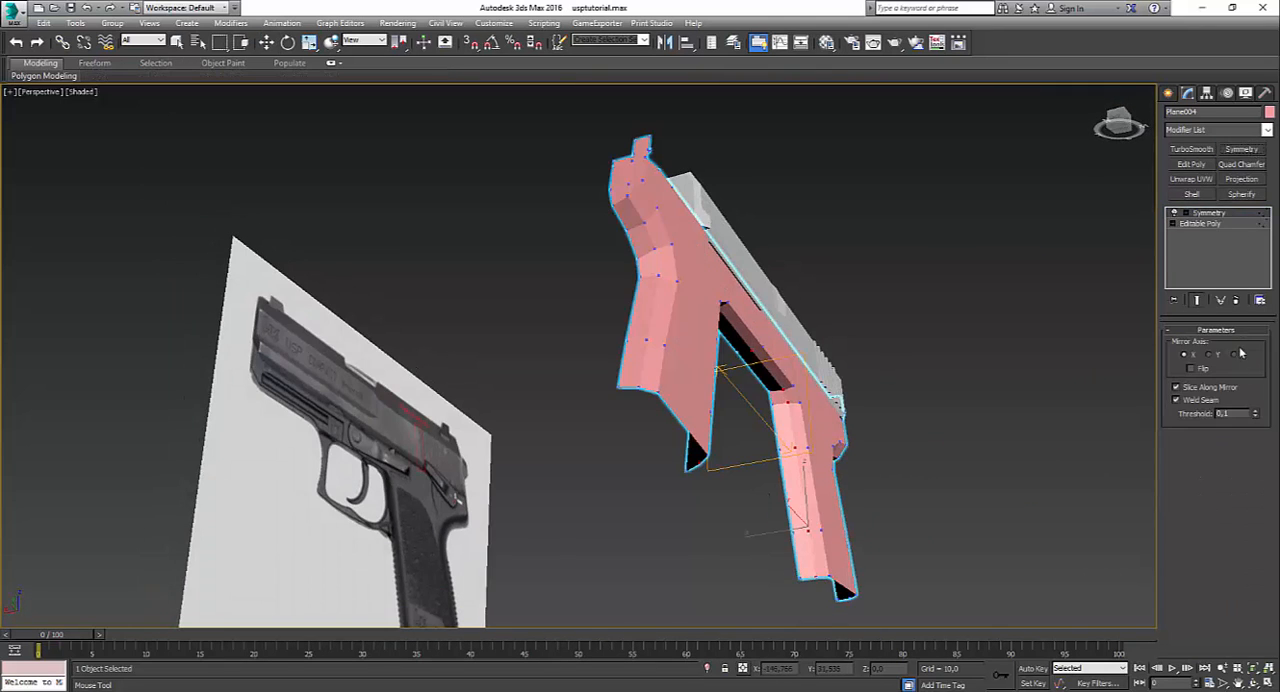
pyautogui.click(1240, 355)
pyautogui.press('w')
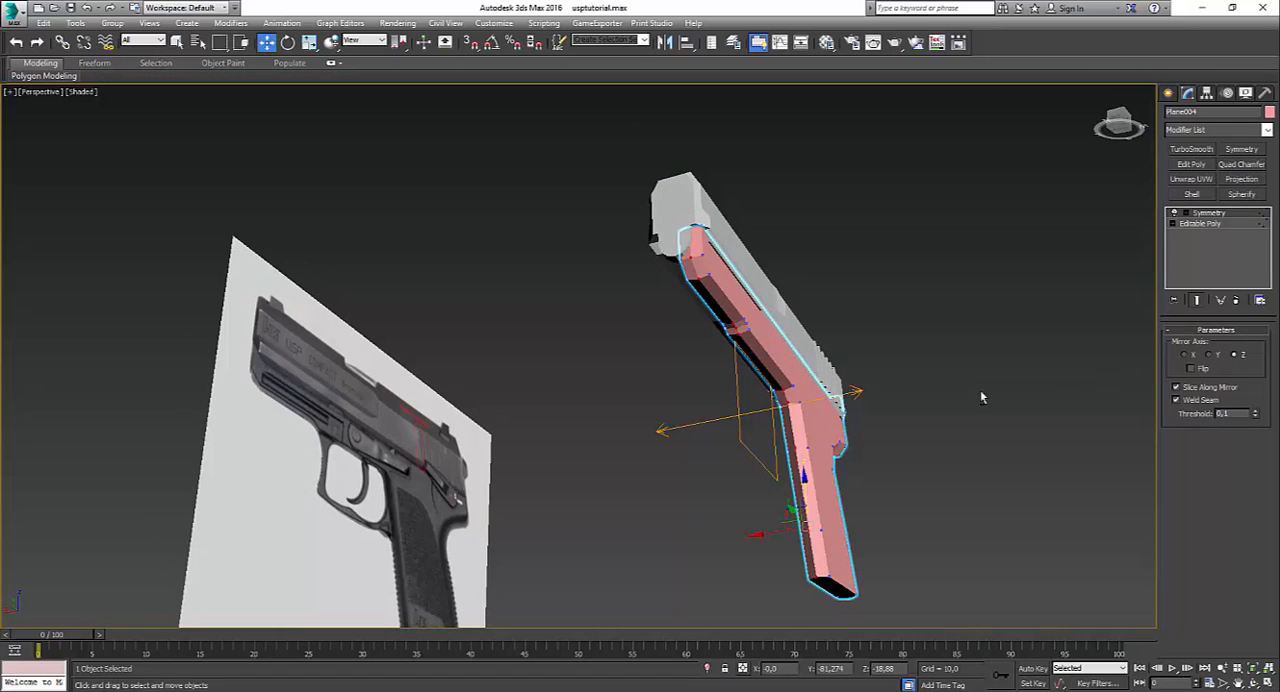
# Step: Move the Symmetry's mirror plane about 5.4 units along X to the pistol's centre so both frame halves join beneath the slide
pyautogui.keyDown('alt'); pyautogui.moveTo(980, 389); pyautogui.dragTo(1033, 334, button='middle'); pyautogui.keyUp('alt')
pyautogui.click(1186, 213)
pyautogui.click(1207, 225)
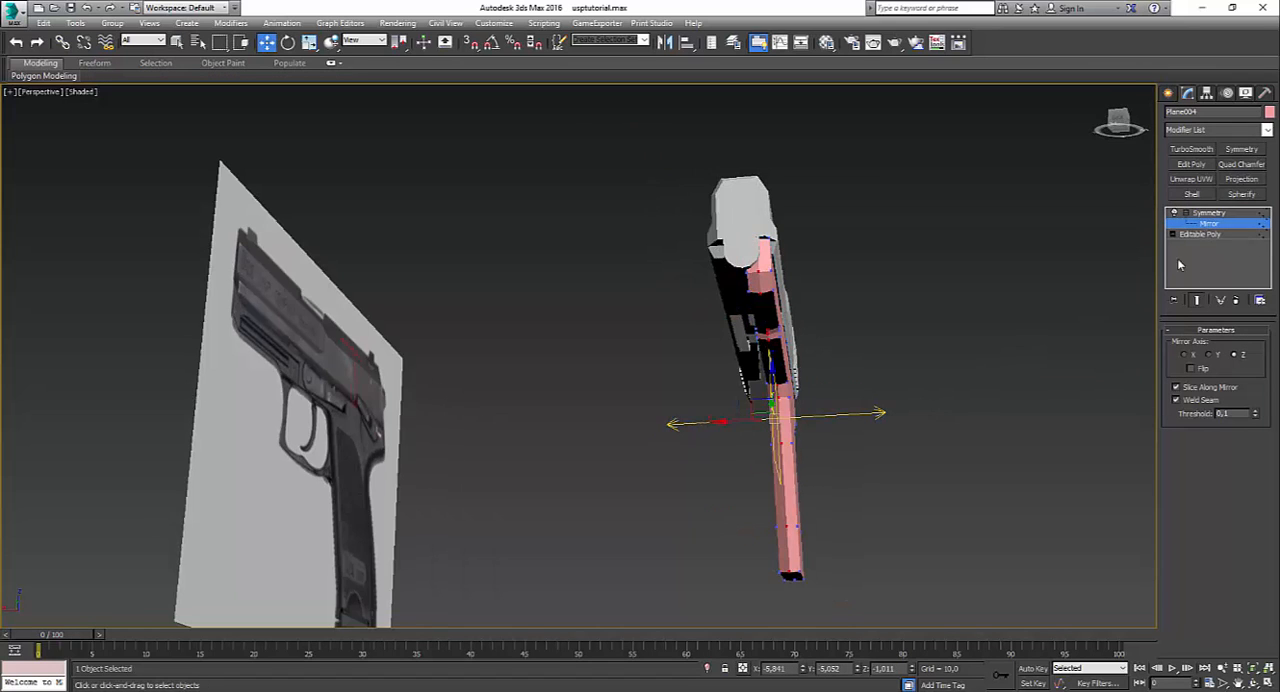
pyautogui.moveTo(742, 420); pyautogui.dragTo(731, 448)
pyautogui.keyDown('alt'); pyautogui.moveTo(752, 448); pyautogui.dragTo(744, 424, button='middle'); pyautogui.keyUp('alt')
pyautogui.keyDown('alt'); pyautogui.moveTo(760, 376); pyautogui.dragTo(789, 377, button='middle'); pyautogui.keyUp('alt')
pyautogui.keyDown('alt'); pyautogui.moveTo(896, 439); pyautogui.dragTo(722, 492, button='middle'); pyautogui.keyUp('alt')
pyautogui.keyDown('alt'); pyautogui.moveTo(949, 402); pyautogui.dragTo(766, 309, button='middle'); pyautogui.keyUp('alt')
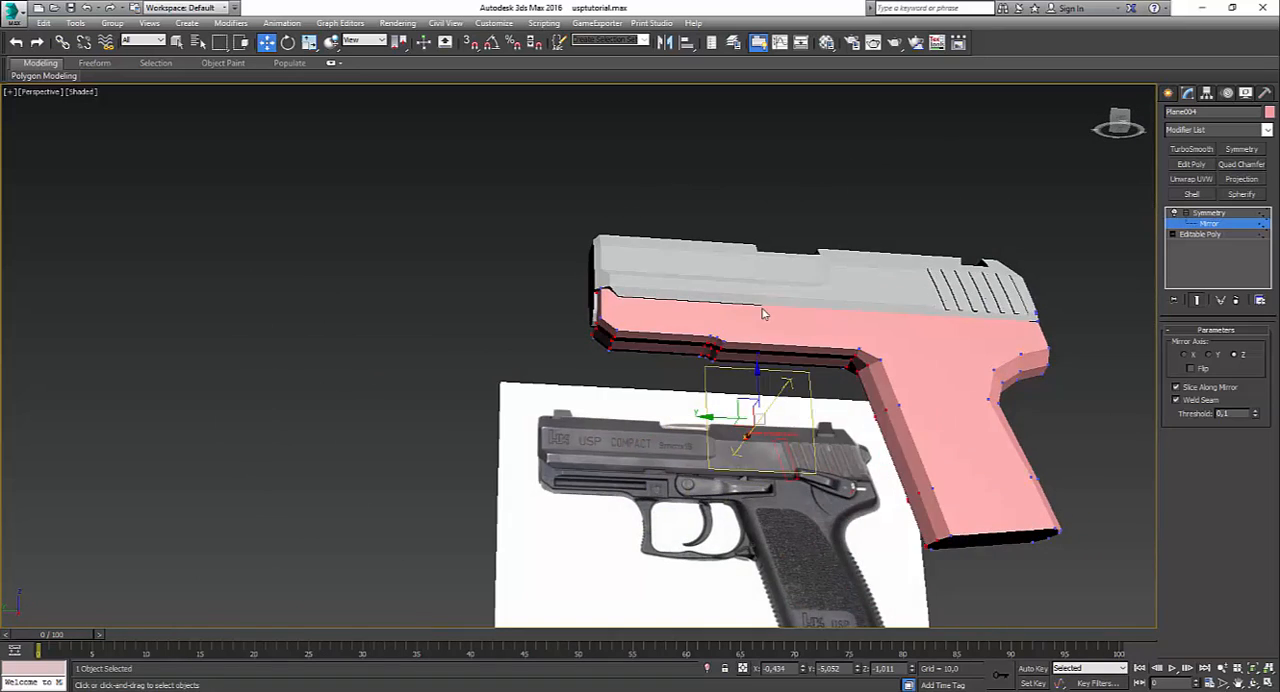
pyautogui.scroll(5, 737, 371)
pyautogui.keyDown('alt'); pyautogui.moveTo(691, 403); pyautogui.dragTo(722, 380, button='middle'); pyautogui.keyUp('alt')
pyautogui.scroll(-3, 827, 386)
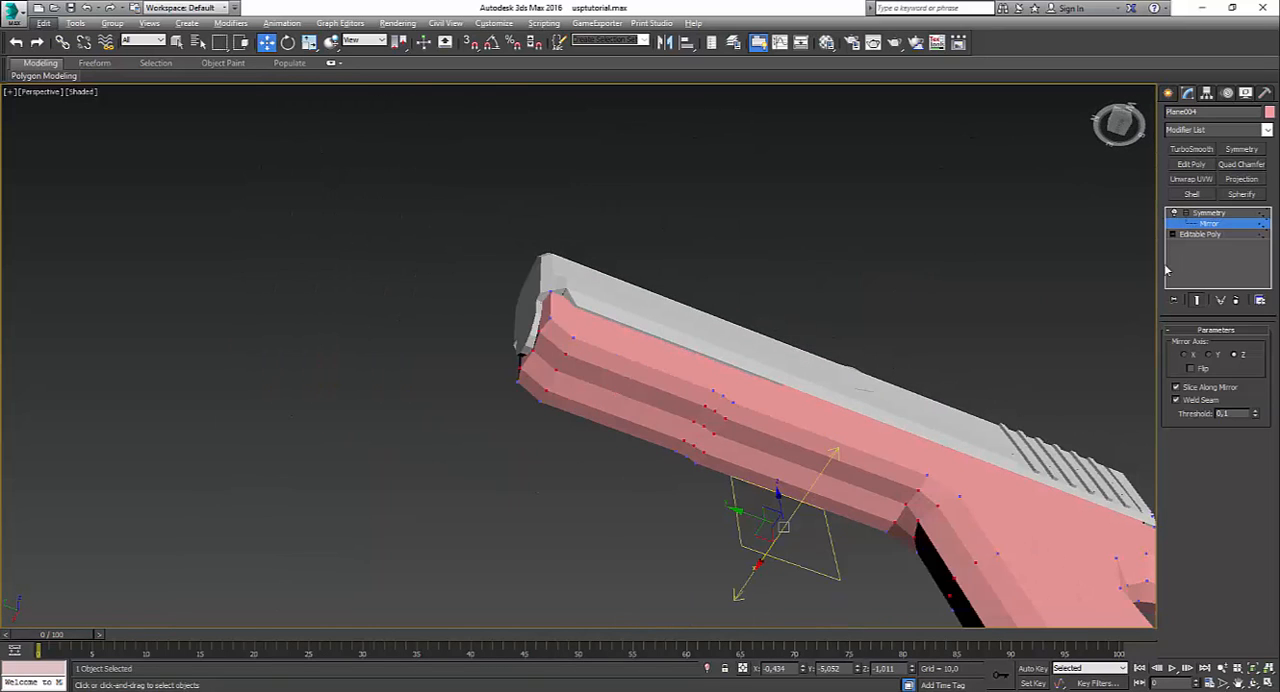
# Step: Make the two underside polygons between the small step and the grip planar in the frame's base mesh
pyautogui.click(1181, 236)
pyautogui.keyDown('alt'); pyautogui.moveTo(745, 470); pyautogui.dragTo(733, 479, button='middle'); pyautogui.keyUp('alt')
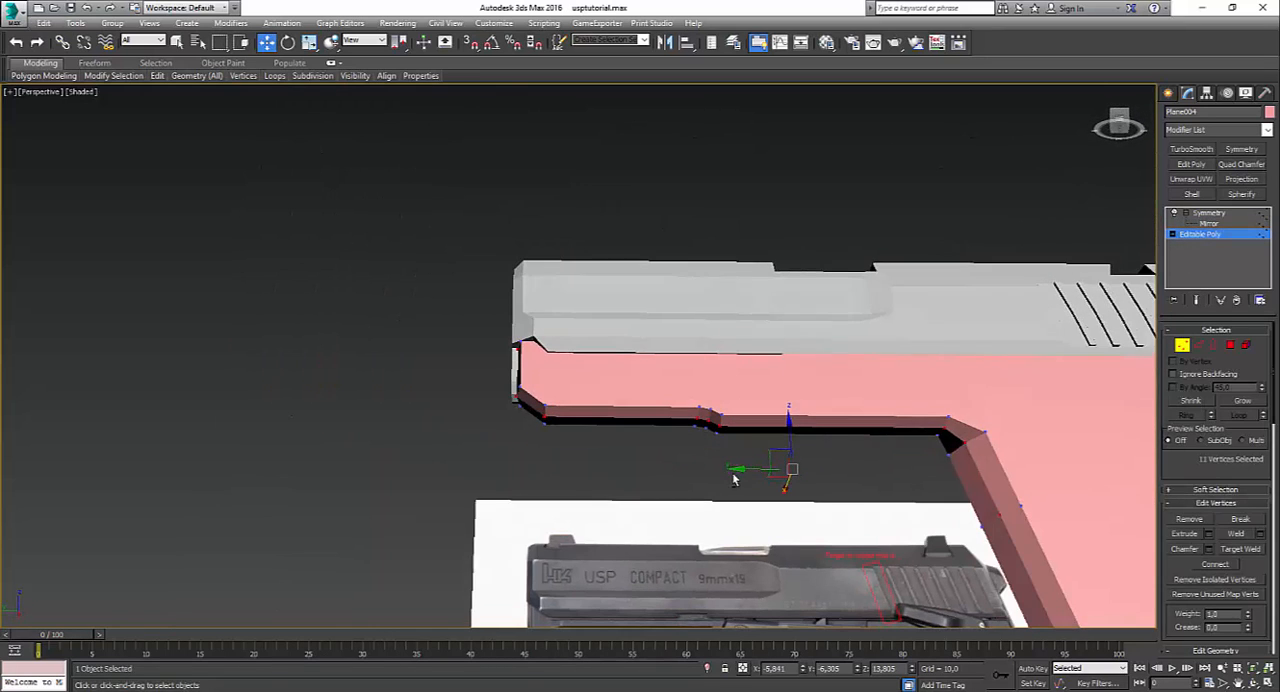
pyautogui.click(1231, 346)
pyautogui.keyDown('alt'); pyautogui.moveTo(831, 512); pyautogui.dragTo(829, 447, button='middle'); pyautogui.keyUp('alt')
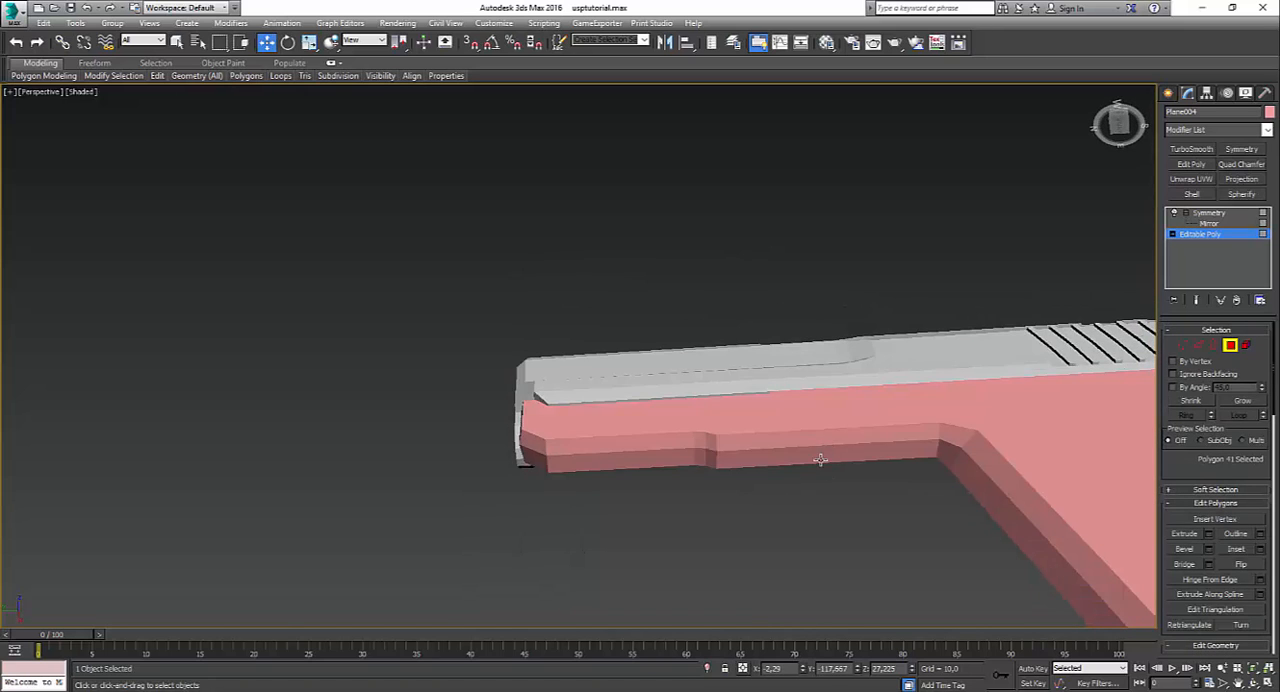
pyautogui.click(820, 457)
pyautogui.keyDown('ctrl'); pyautogui.click(813, 440); pyautogui.keyUp('ctrl')
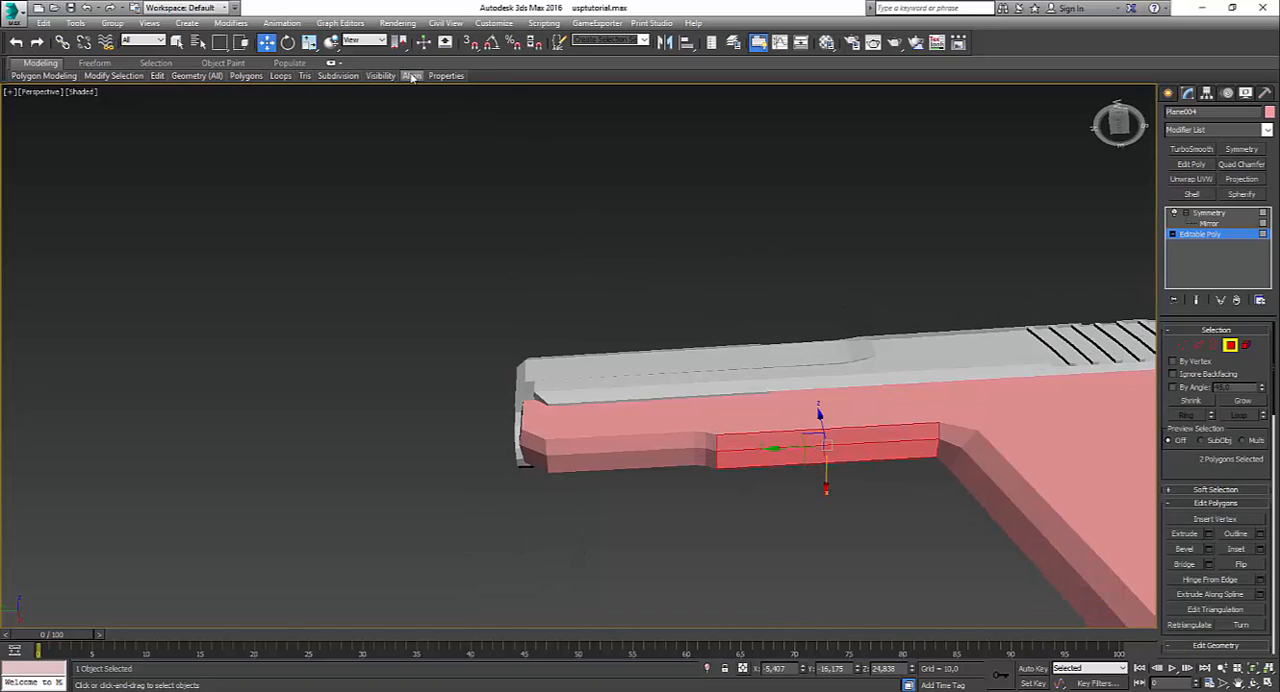
pyautogui.moveTo(412, 78)
# Step: Make the two underside polygons in front of the small step planar and check the frame with its mirrored half
pyautogui.keyDown('alt'); pyautogui.moveTo(606, 406); pyautogui.dragTo(636, 438, button='middle'); pyautogui.keyUp('alt')
pyautogui.click(623, 464)
pyautogui.keyDown('ctrl'); pyautogui.click(604, 448); pyautogui.keyUp('ctrl')
pyautogui.moveTo(412, 77)
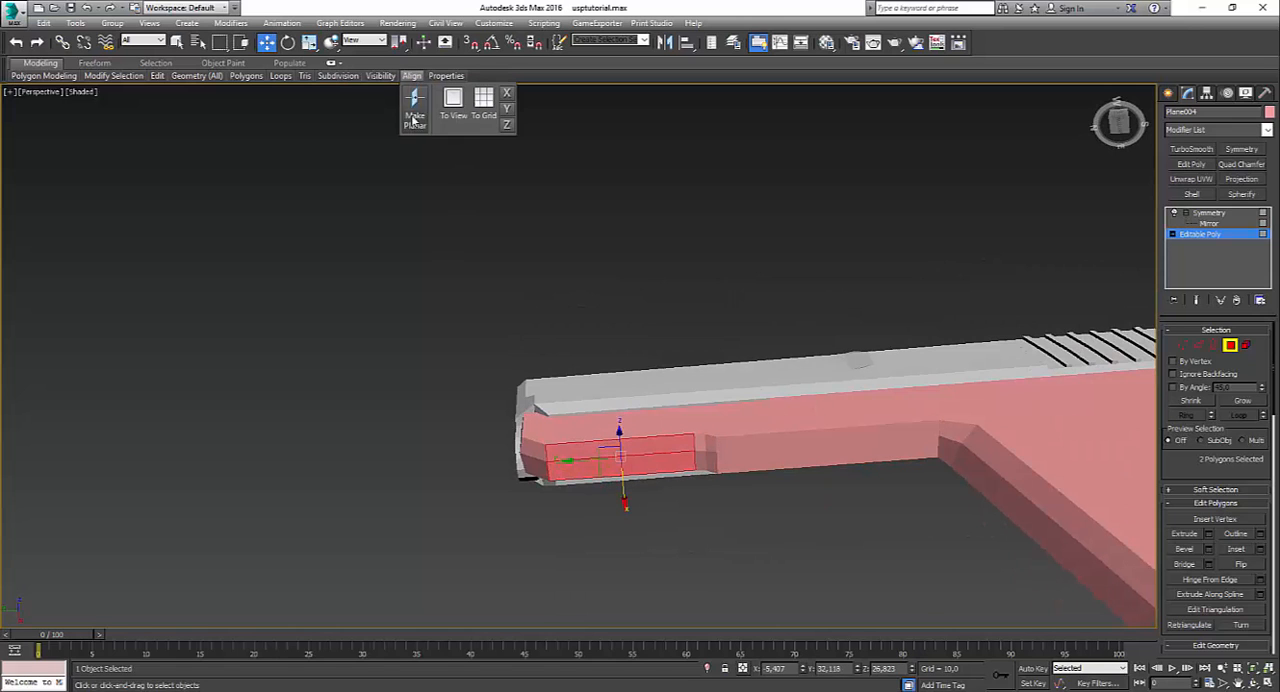
pyautogui.click(413, 120)
pyautogui.keyDown('alt'); pyautogui.moveTo(688, 296); pyautogui.dragTo(694, 340, button='middle'); pyautogui.keyUp('alt')
pyautogui.click(1210, 213)
pyautogui.click(820, 238)
pyautogui.keyDown('alt'); pyautogui.moveTo(785, 272); pyautogui.dragTo(813, 311, button='middle'); pyautogui.keyUp('alt')
pyautogui.click(591, 439)
# Step: Make the two sloped polygons at the frame's lower front corner planar
pyautogui.click(1202, 236)
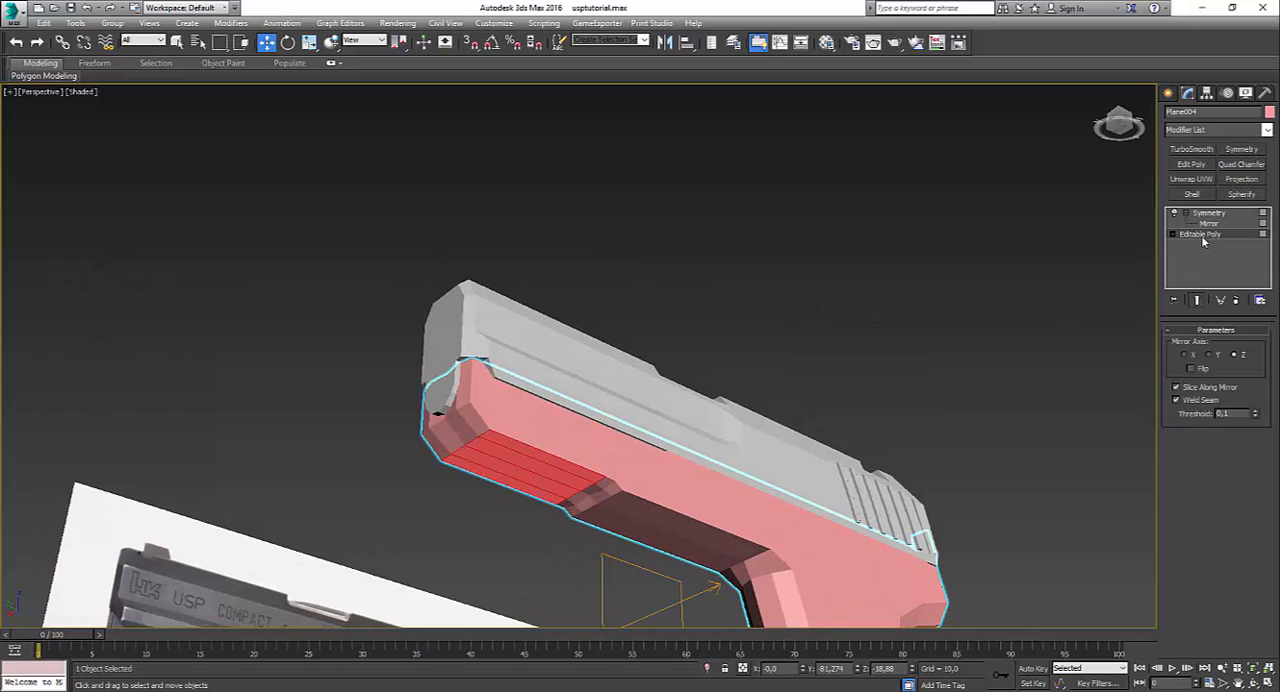
pyautogui.click(468, 425)
pyautogui.moveTo(412, 76)
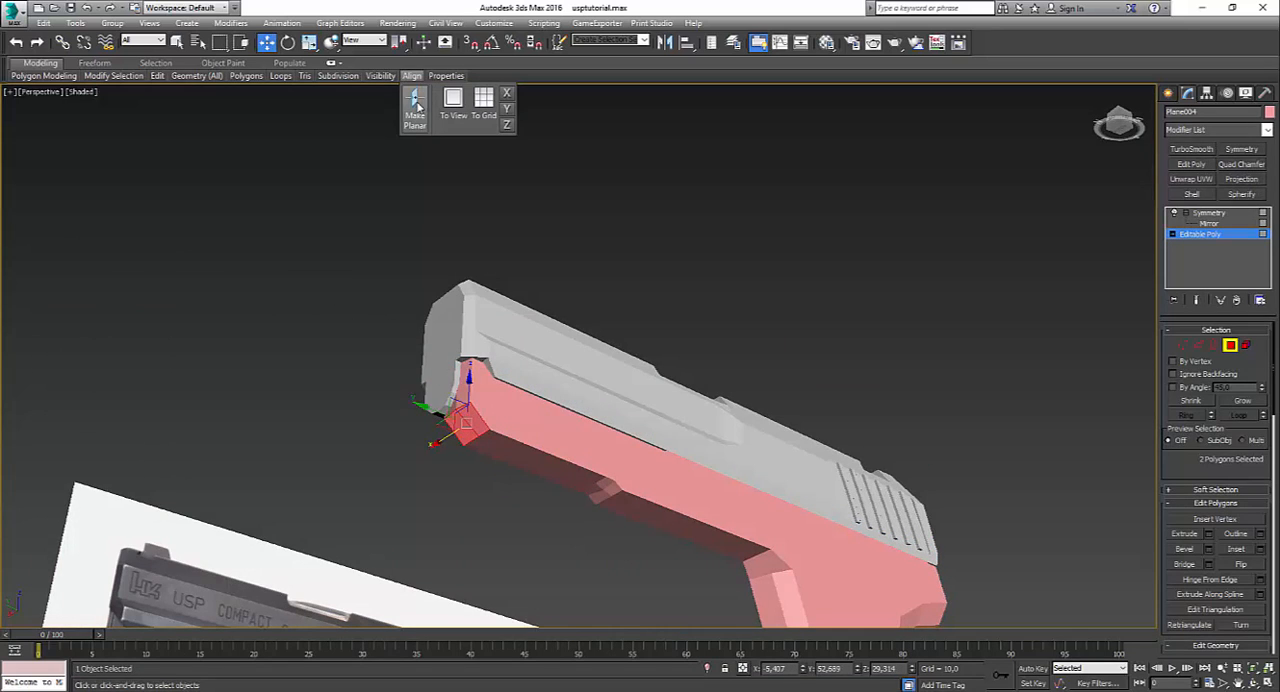
pyautogui.keyDown('alt'); pyautogui.moveTo(595, 403); pyautogui.dragTo(703, 294, button='middle'); pyautogui.keyUp('alt')
# Step: Make the two polygons of the small underside step planar and check the complete mirrored frame
pyautogui.scroll(3, 670, 450)
pyautogui.click(604, 503)
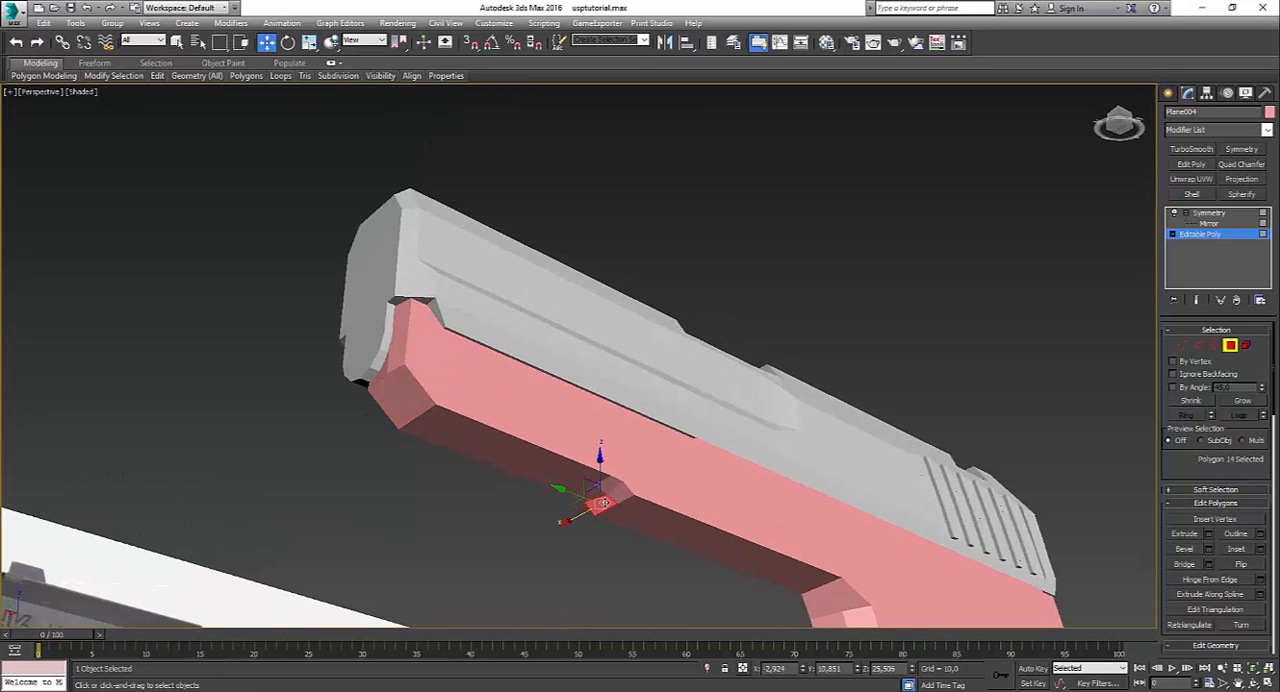
pyautogui.keyDown('ctrl'); pyautogui.click(617, 489); pyautogui.keyUp('ctrl')
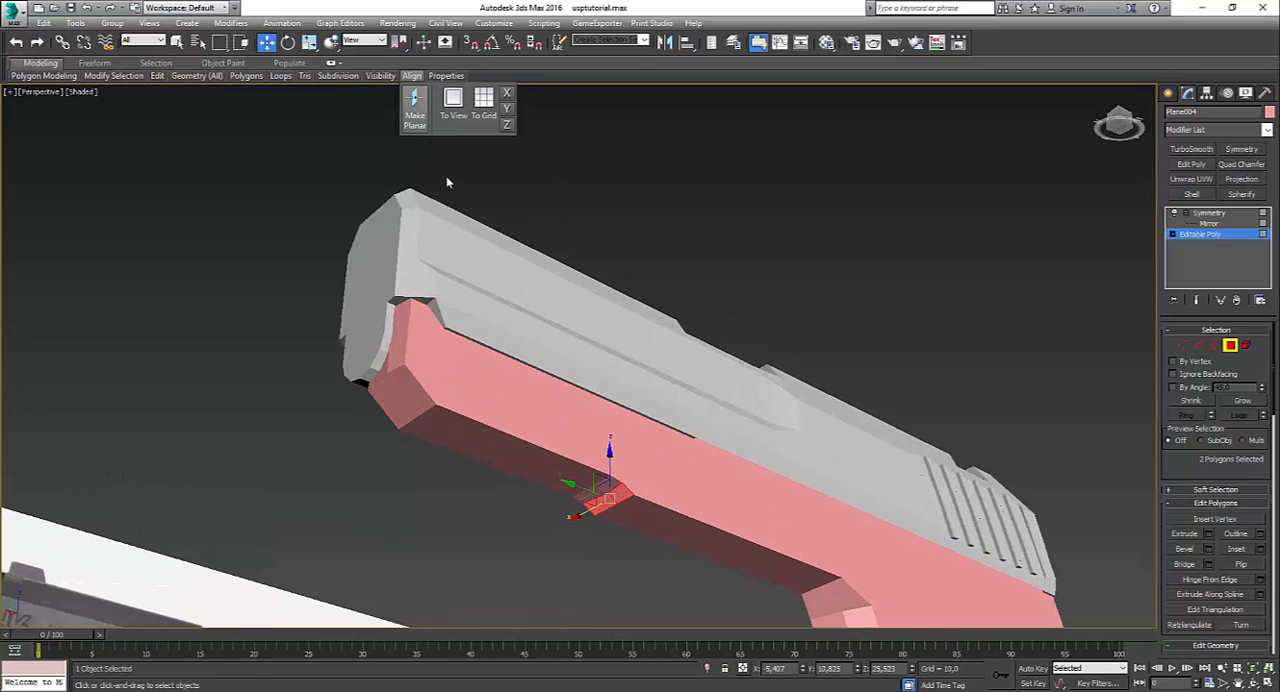
pyautogui.click(585, 534)
pyautogui.click(1206, 214)
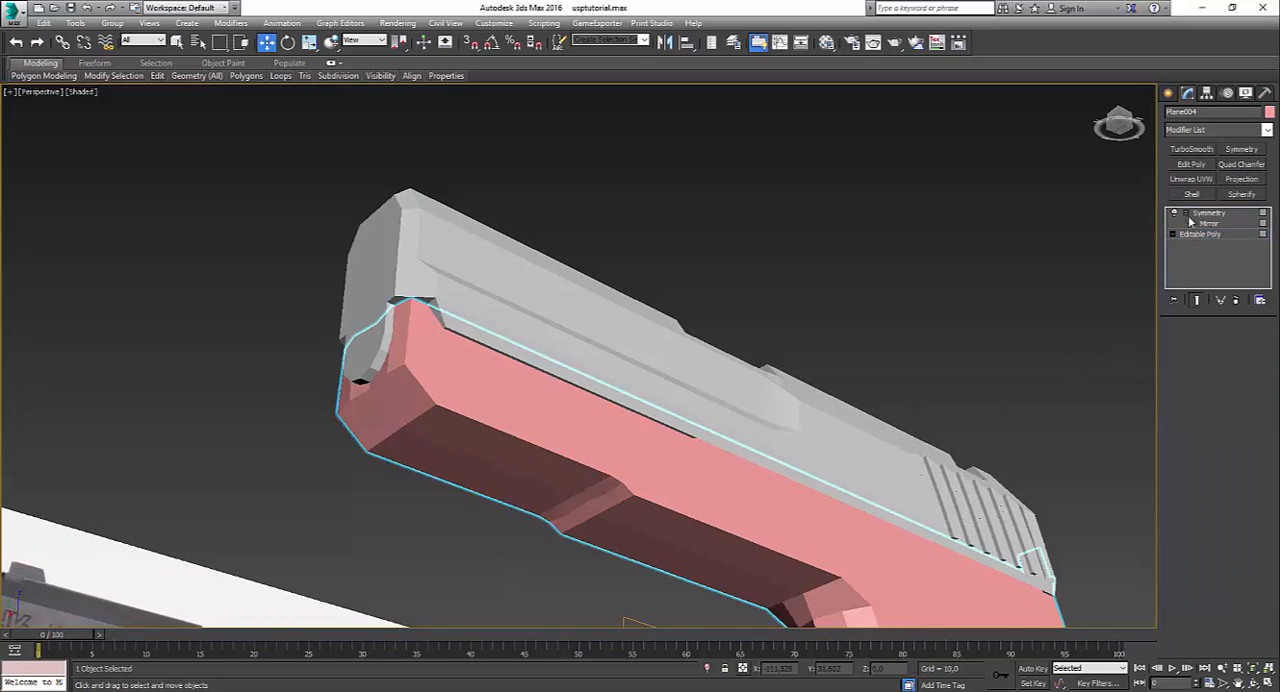
pyautogui.click(836, 316)
pyautogui.keyDown('alt'); pyautogui.moveTo(836, 316); pyautogui.dragTo(857, 471, button='middle'); pyautogui.keyUp('alt')
pyautogui.scroll(-5, 760, 371)
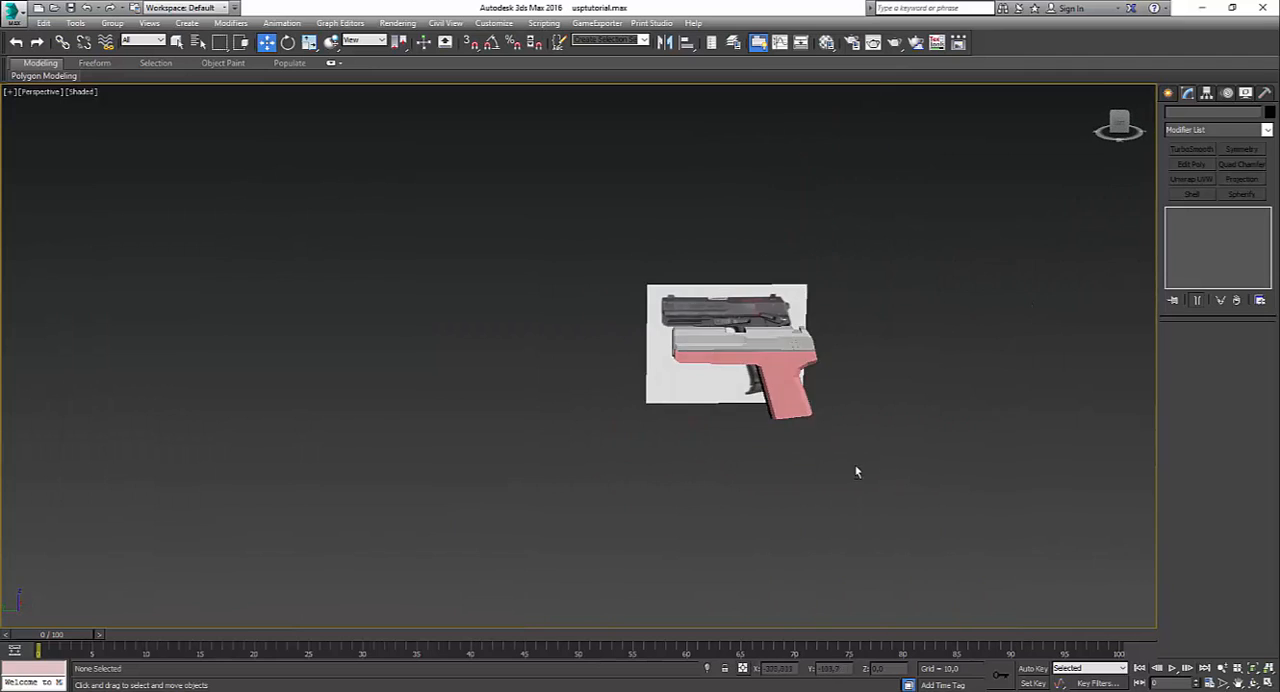
pyautogui.scroll(5, 795, 376)
# Step: Select the five centreline vertices down the front of the grip and move them about 0.3 units rearward in the left view
pyautogui.click(795, 376)
pyautogui.click(1198, 236)
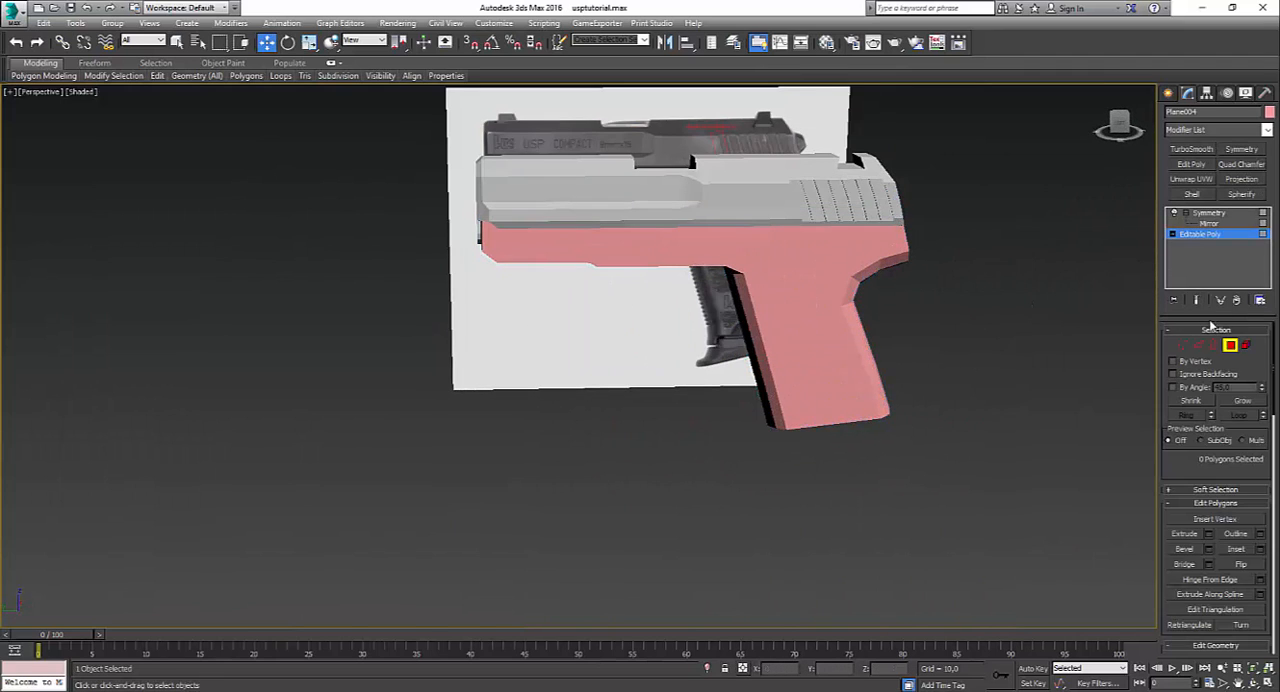
pyautogui.click(1184, 346)
pyautogui.keyDown('alt'); pyautogui.moveTo(580, 370); pyautogui.dragTo(672, 326, button='middle'); pyautogui.keyUp('alt')
pyautogui.scroll(4, 672, 326)
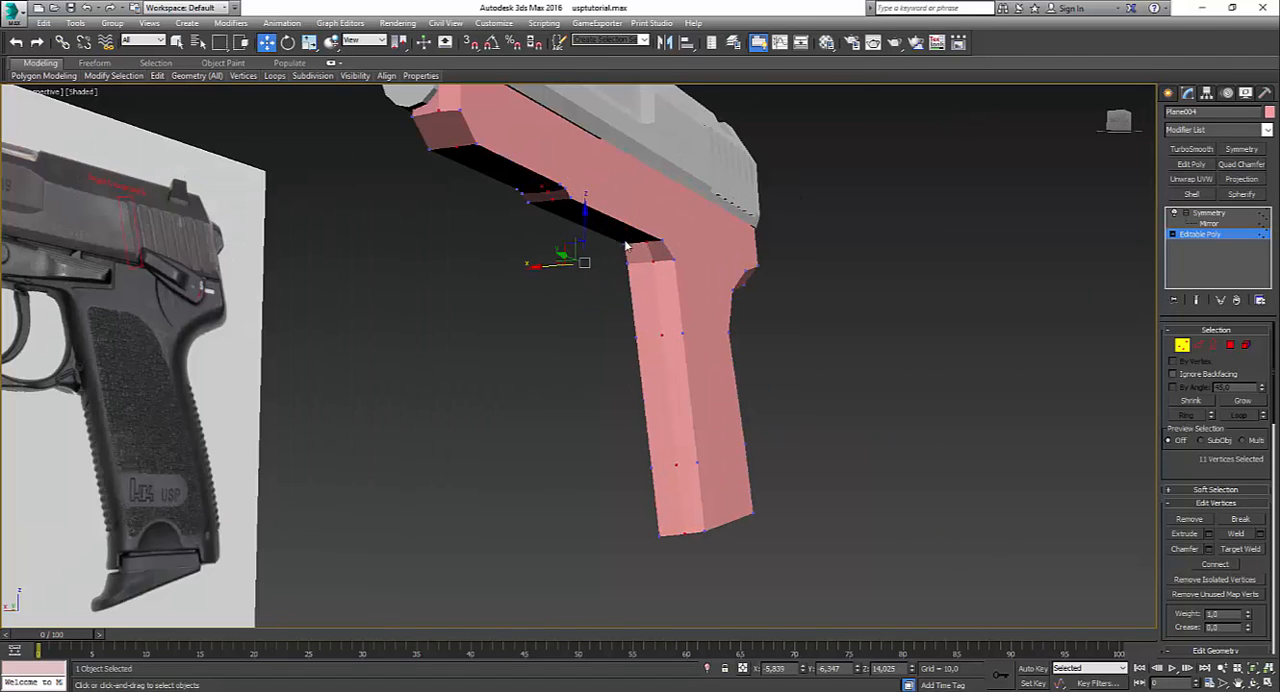
pyautogui.click(624, 244)
pyautogui.keyDown('ctrl'); pyautogui.click(628, 263); pyautogui.keyUp('ctrl')
pyautogui.keyDown('ctrl'); pyautogui.click(636, 338); pyautogui.keyUp('ctrl')
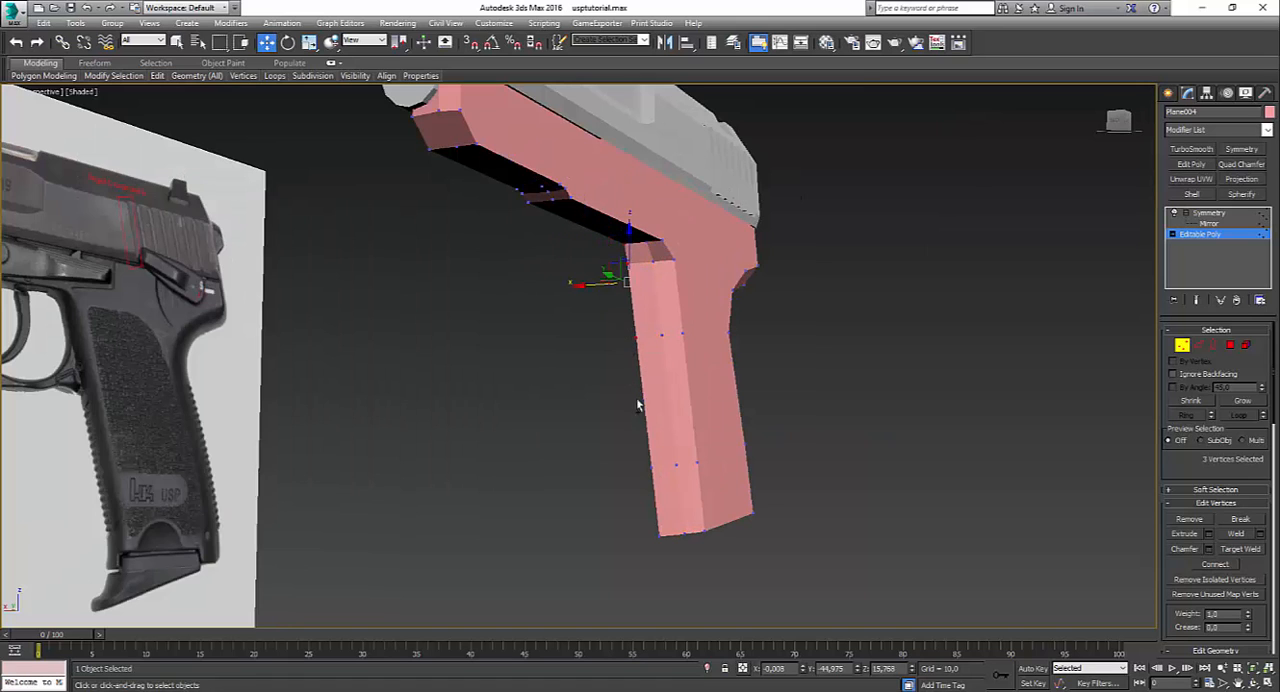
pyautogui.keyDown('ctrl'); pyautogui.moveTo(661, 487); pyautogui.dragTo(663, 489); pyautogui.keyUp('ctrl')
pyautogui.keyDown('ctrl'); pyautogui.moveTo(645, 516); pyautogui.dragTo(677, 555); pyautogui.keyUp('ctrl')
pyautogui.hotkey('alt', 'w')
pyautogui.middleClick(472, 541)
pyautogui.hotkey('alt', 'w')
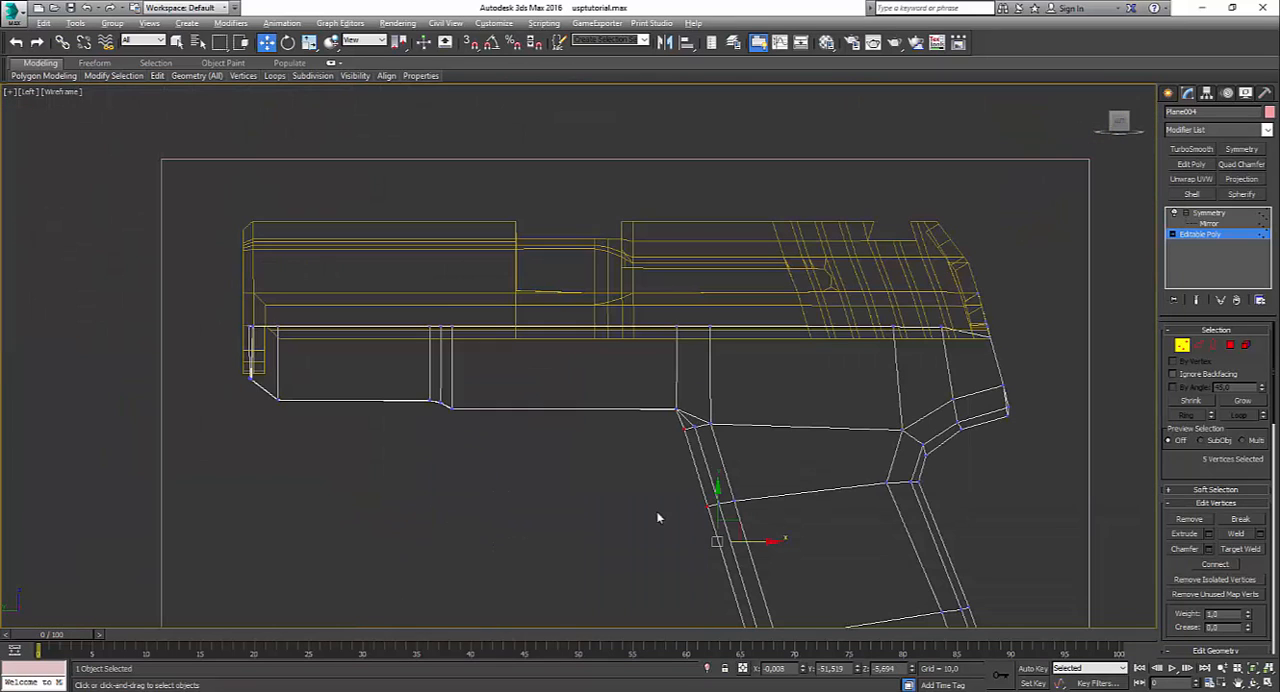
pyautogui.moveTo(759, 544); pyautogui.dragTo(762, 545)
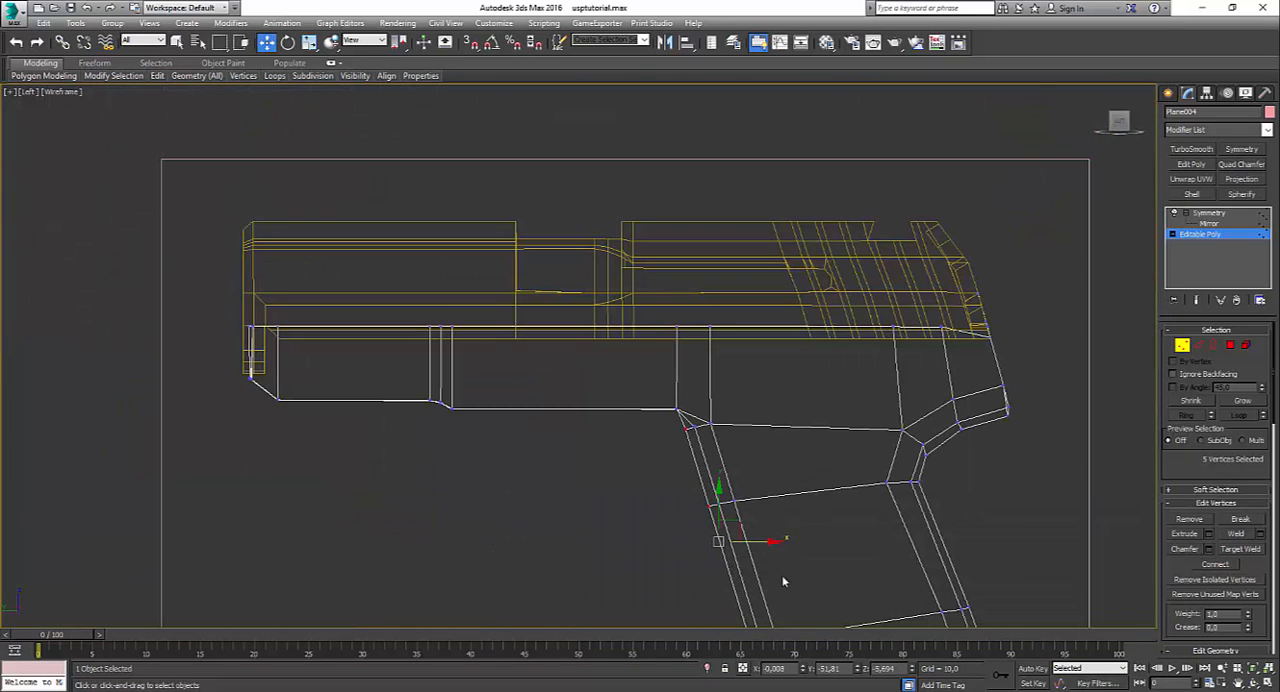
# Step: Move the lowest front centreline vertex of the grip slightly forward and up in the left view
pyautogui.moveTo(783, 582); pyautogui.dragTo(791, 433, button='middle')
pyautogui.scroll(2, 750, 558)
pyautogui.moveTo(804, 596); pyautogui.dragTo(804, 594)
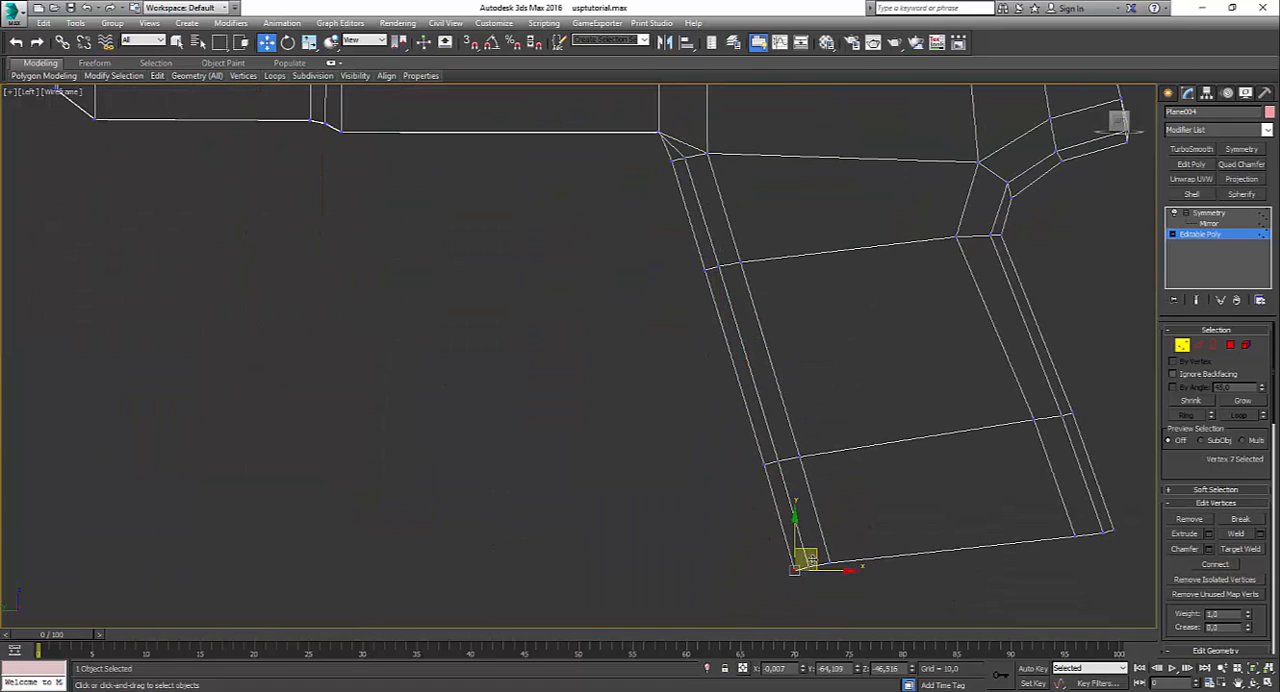
pyautogui.moveTo(813, 550); pyautogui.dragTo(809, 547)
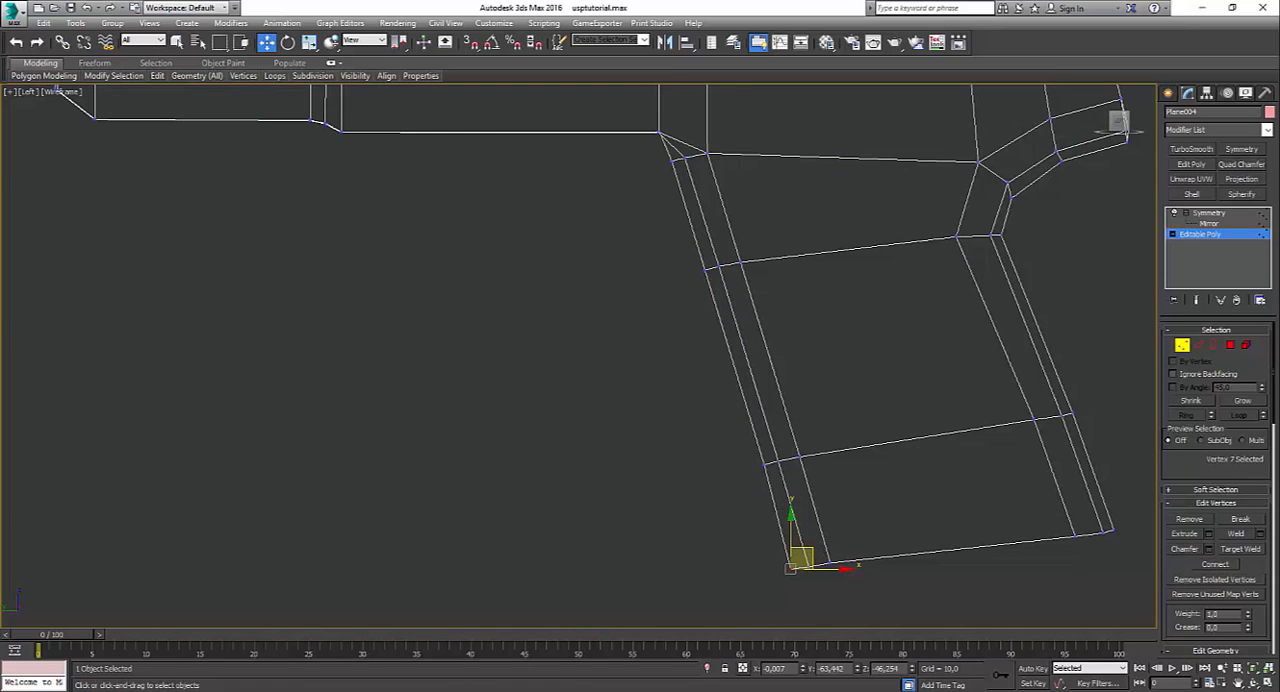
# Step: Check the complete mirrored frame and reshaped grip in the maximized perspective view with nothing selected
pyautogui.press('F10')
pyautogui.hotkey('alt', 'w')
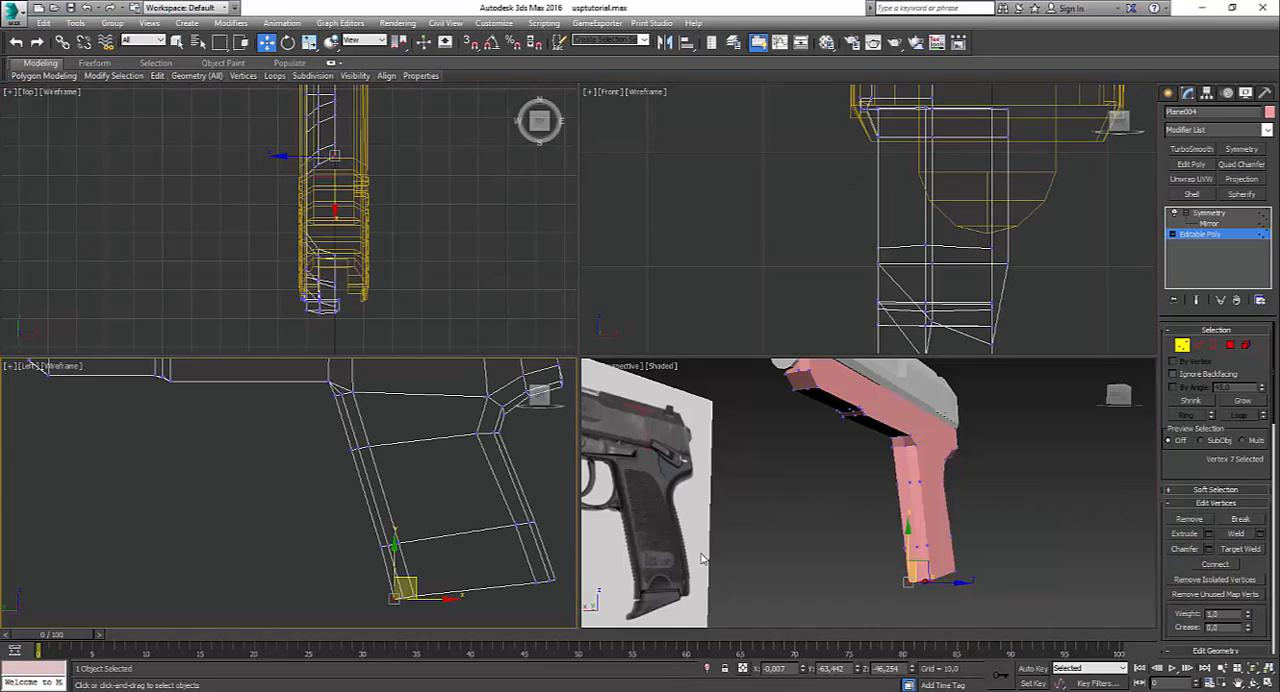
pyautogui.rightClick(702, 558)
pyautogui.hotkey('alt', 'w')
pyautogui.keyDown('alt'); pyautogui.moveTo(706, 400); pyautogui.dragTo(610, 400, button='middle'); pyautogui.keyUp('alt')
pyautogui.click(1210, 213)
pyautogui.click(822, 346)
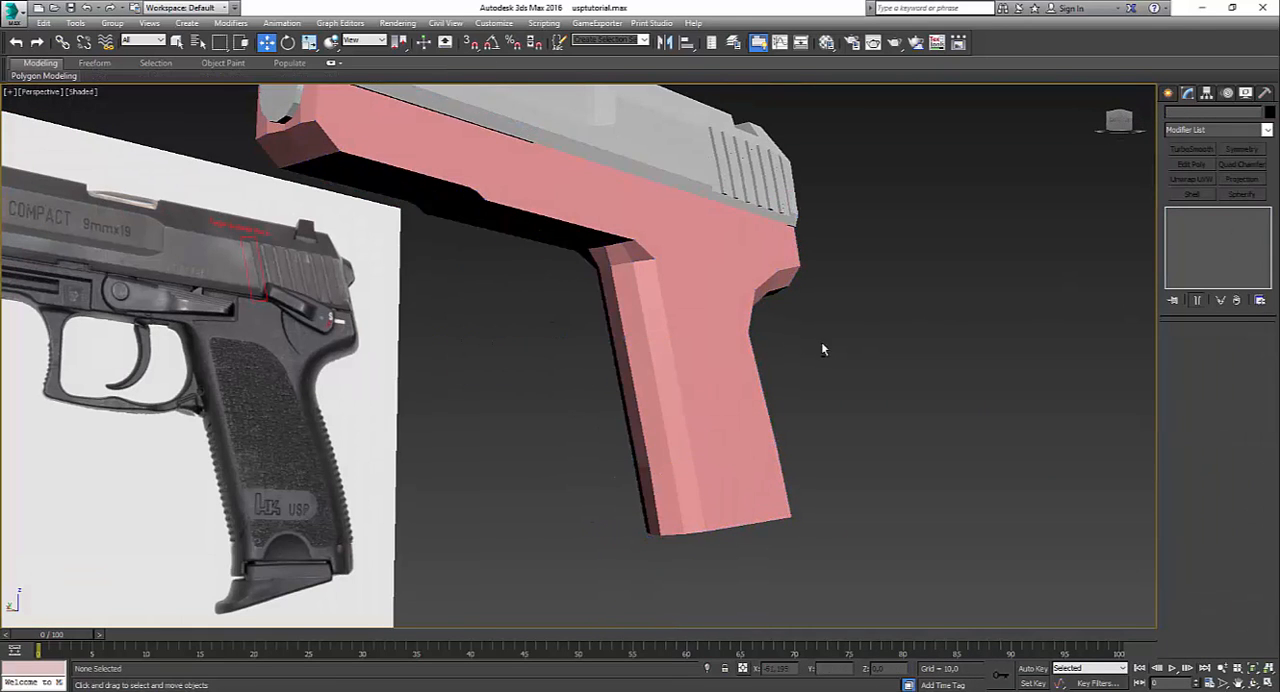
# Step: Assign the grey 03 - Default material to the pistol frame
pyautogui.keyDown('alt'); pyautogui.moveTo(822, 346); pyautogui.dragTo(734, 363, button='middle'); pyautogui.keyUp('alt')
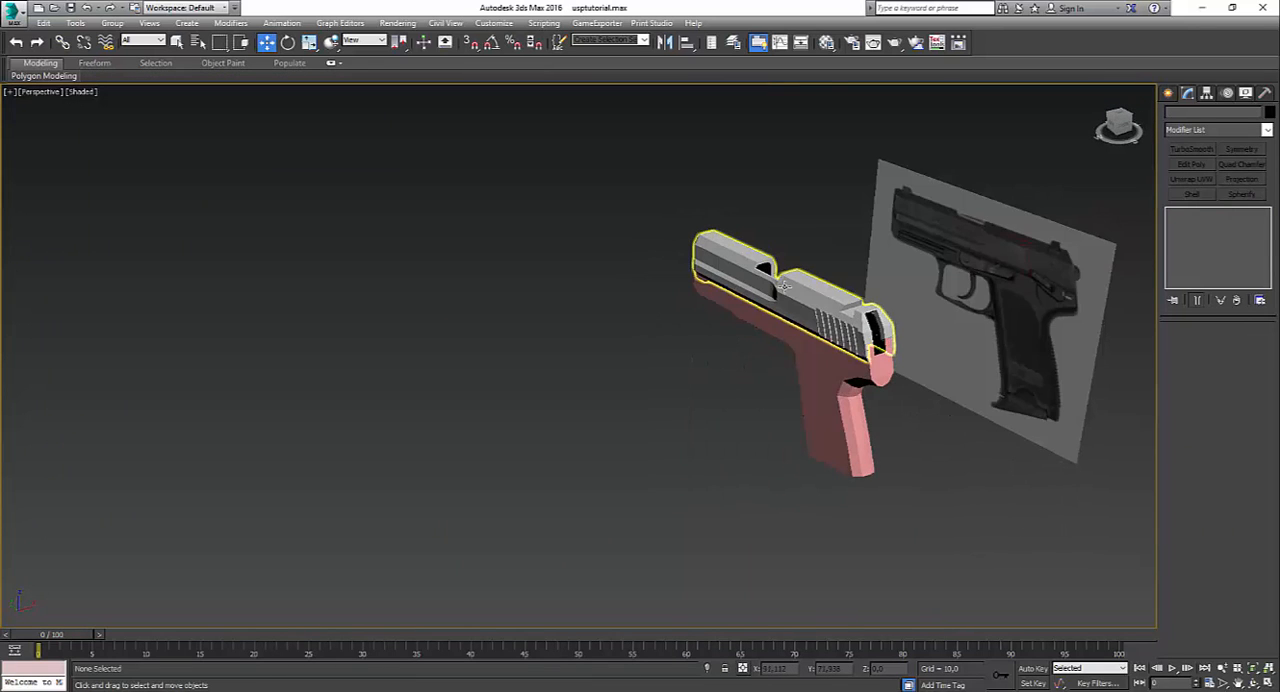
pyautogui.press('m')
pyautogui.moveTo(853, 428); pyautogui.dragTo(854, 429)
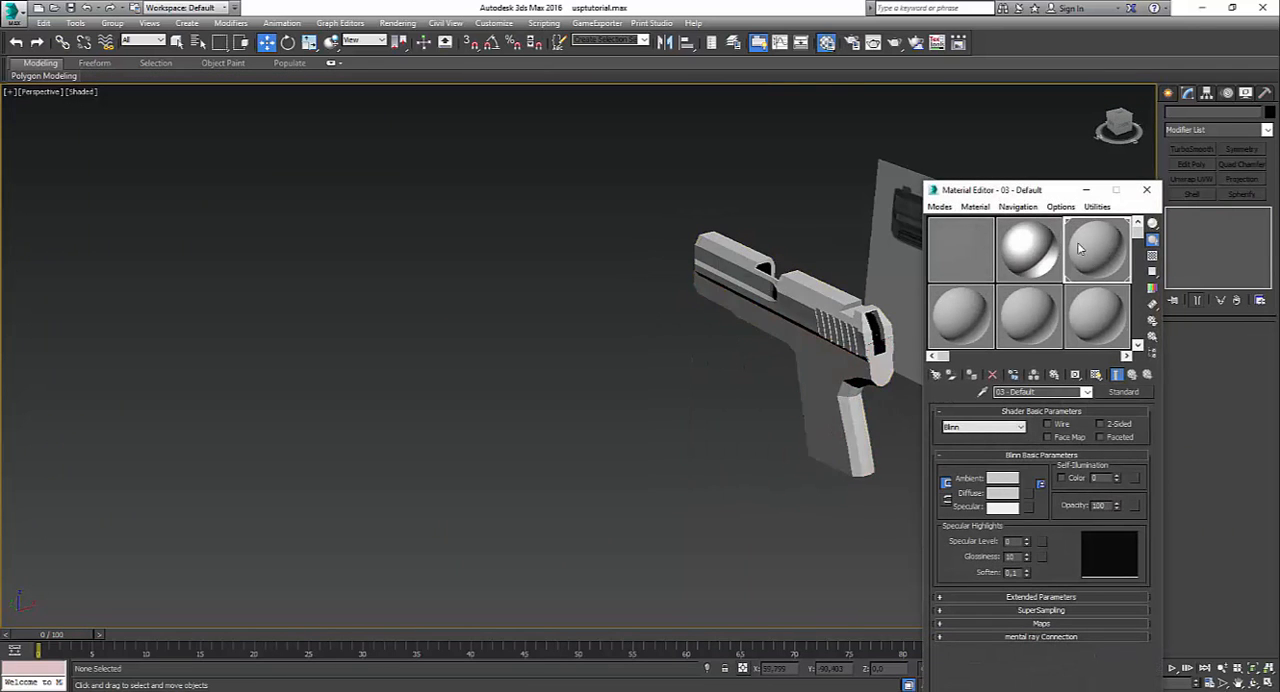
pyautogui.click(1147, 190)
# Step: Show edged faces in the perspective view and open the frame's Editable Poly level for vertex editing
pyautogui.keyDown('alt'); pyautogui.moveTo(815, 412); pyautogui.dragTo(891, 400, button='middle'); pyautogui.keyUp('alt')
pyautogui.moveTo(926, 303); pyautogui.dragTo(817, 409, button='middle')
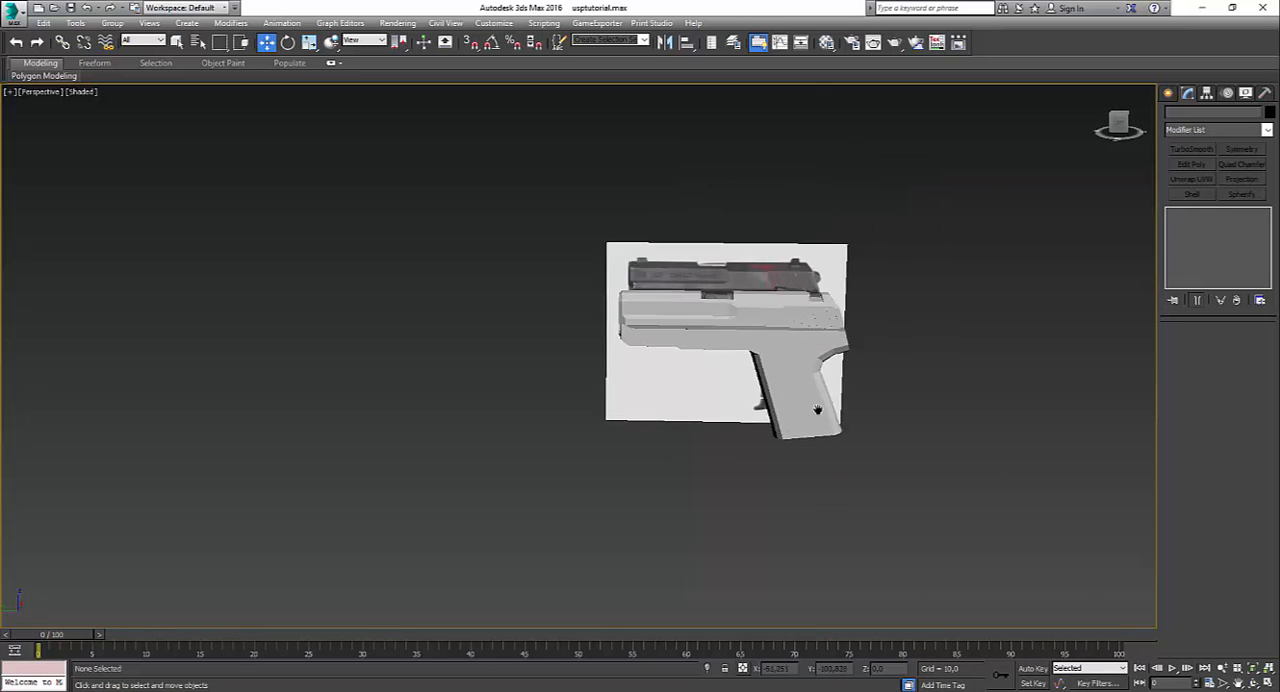
pyautogui.scroll(4, 882, 387)
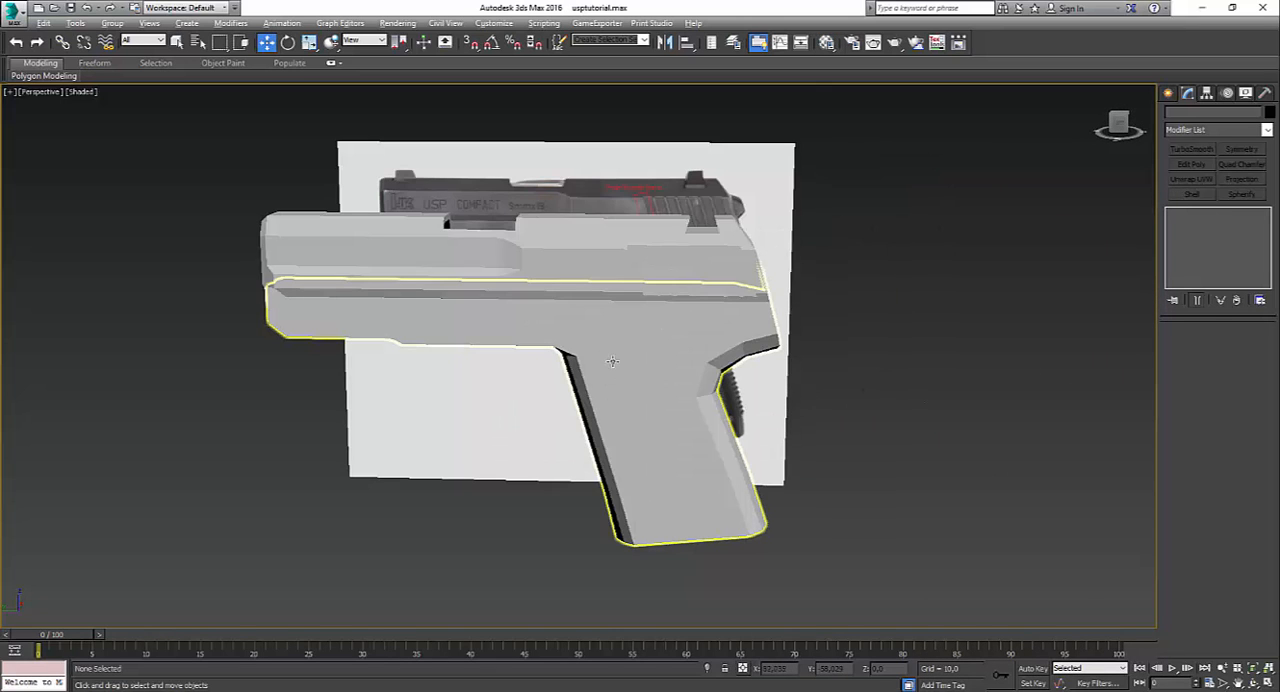
pyautogui.keyDown('alt'); pyautogui.moveTo(614, 363); pyautogui.dragTo(698, 381, button='middle'); pyautogui.keyUp('alt')
pyautogui.press('F4')
pyautogui.moveTo(546, 412); pyautogui.dragTo(480, 455, button='middle')
pyautogui.scroll(3, 464, 509)
pyautogui.click(562, 450)
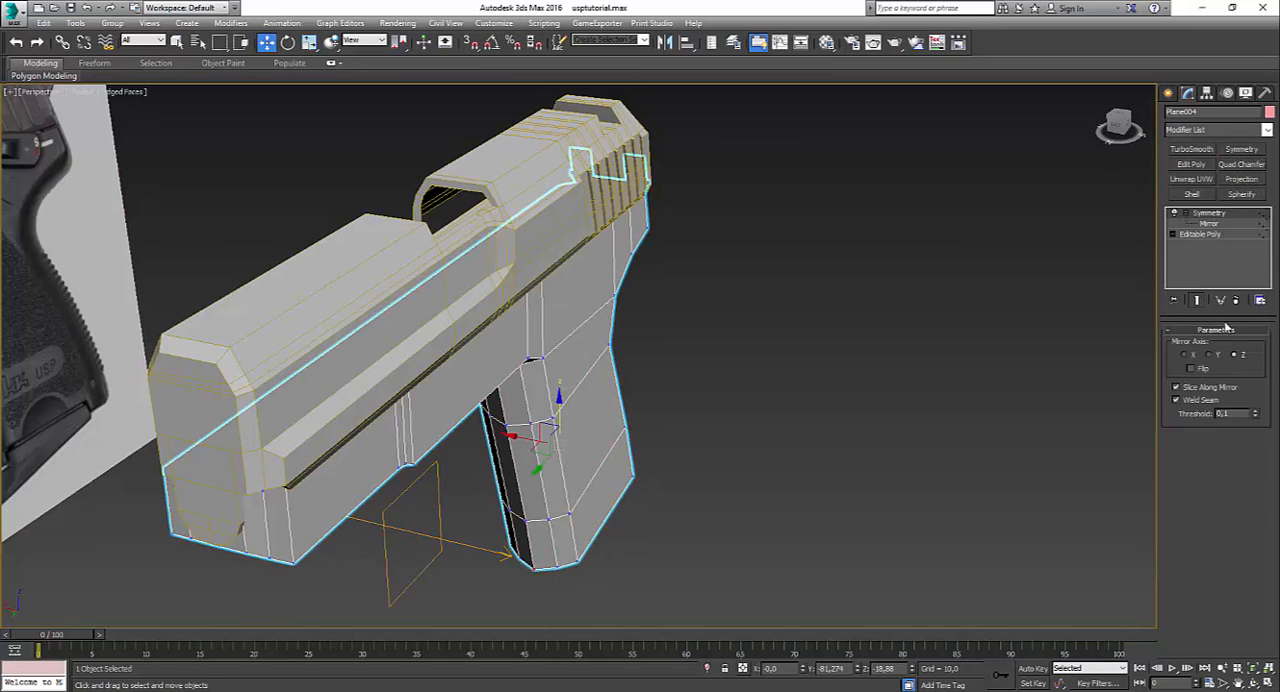
pyautogui.click(1199, 235)
# Step: Cut new edges into the frame's front face, following the slide's rounded lower outline from the centreline up to the top edge
pyautogui.keyDown('alt'); pyautogui.moveTo(402, 436); pyautogui.dragTo(526, 356, button='middle'); pyautogui.keyUp('alt')
pyautogui.scroll(2, 411, 273)
pyautogui.keyDown('alt'); pyautogui.moveTo(411, 273); pyautogui.dragTo(475, 346, button='middle'); pyautogui.keyUp('alt')
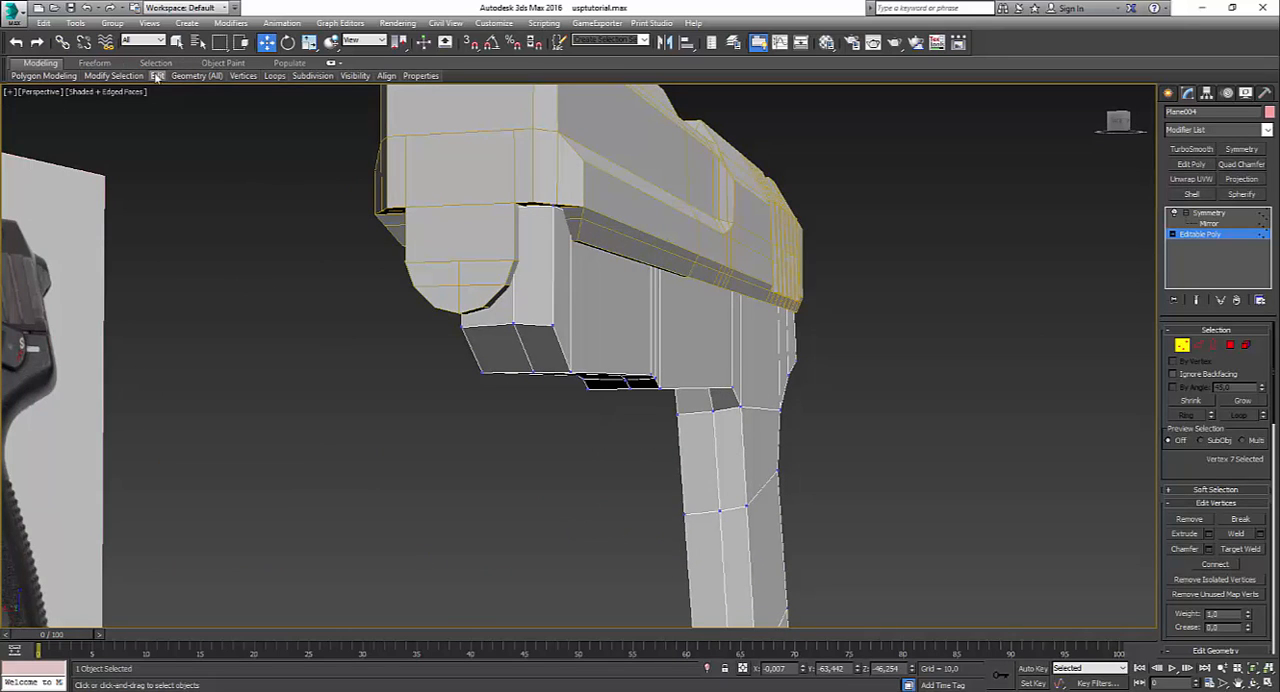
pyautogui.scroll(3, 413, 308)
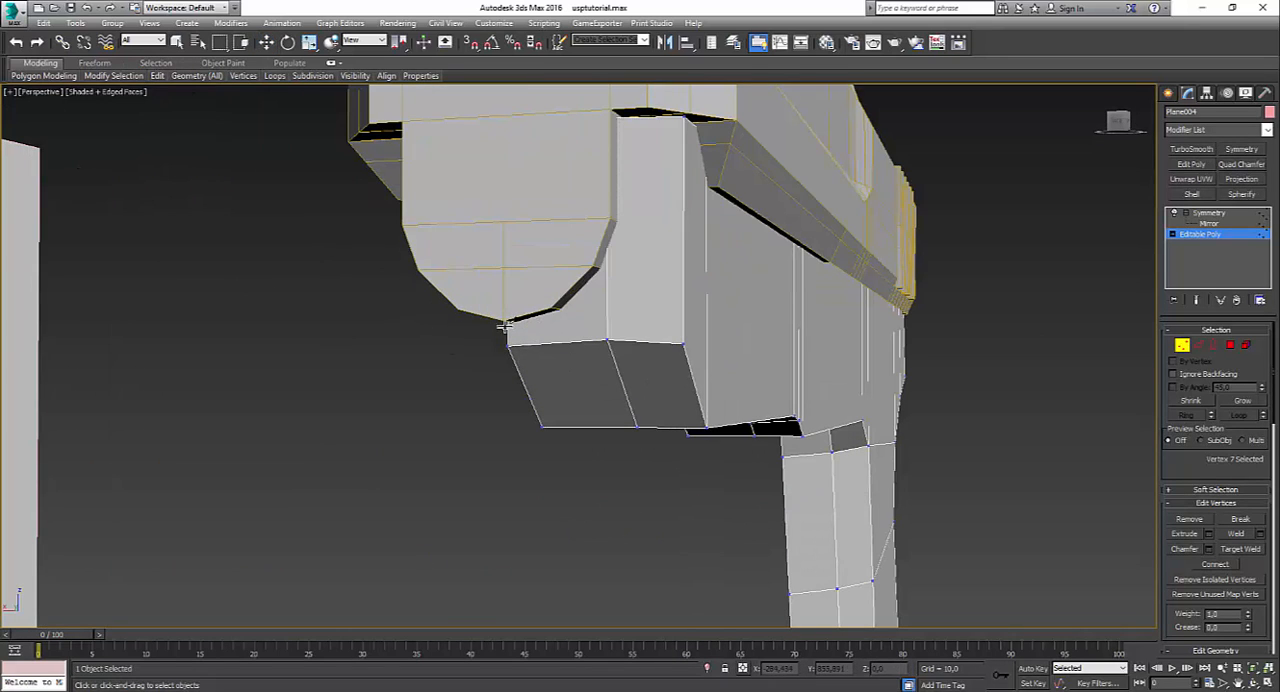
pyautogui.moveTo(504, 325); pyautogui.dragTo(565, 313)
pyautogui.click(564, 313)
pyautogui.click(607, 267)
pyautogui.click(624, 222)
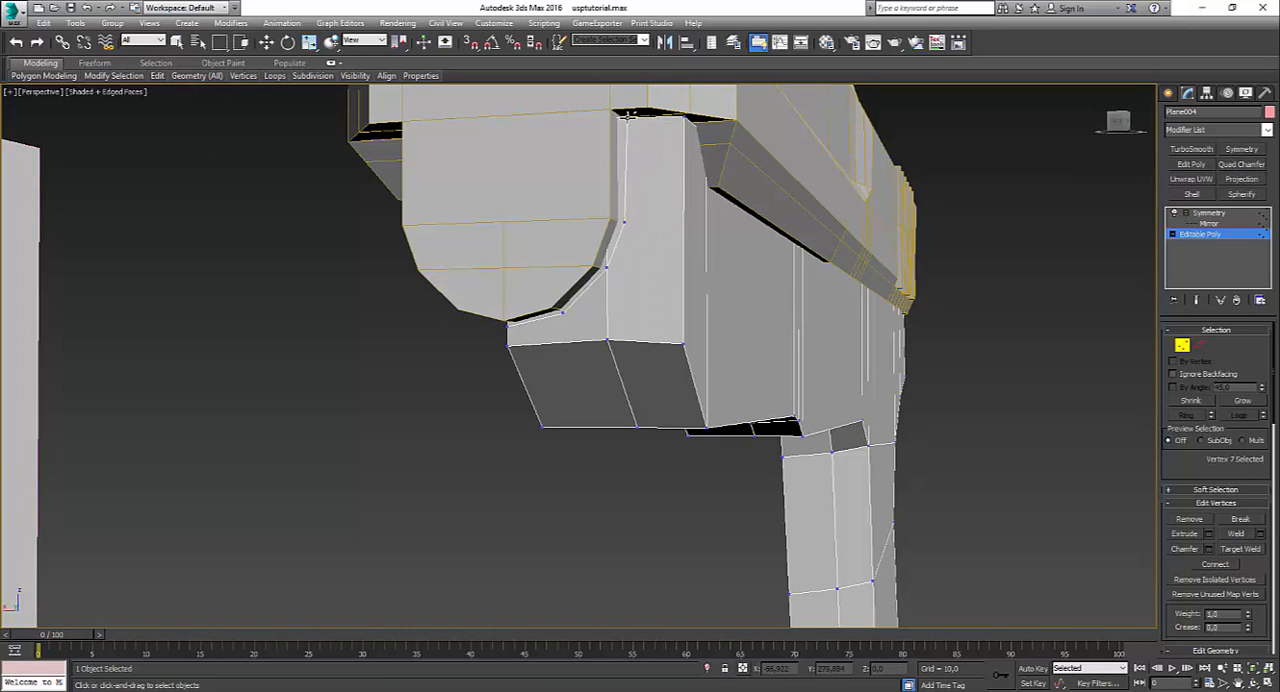
pyautogui.click(648, 147)
pyautogui.rightClick(670, 184)
pyautogui.press('w')
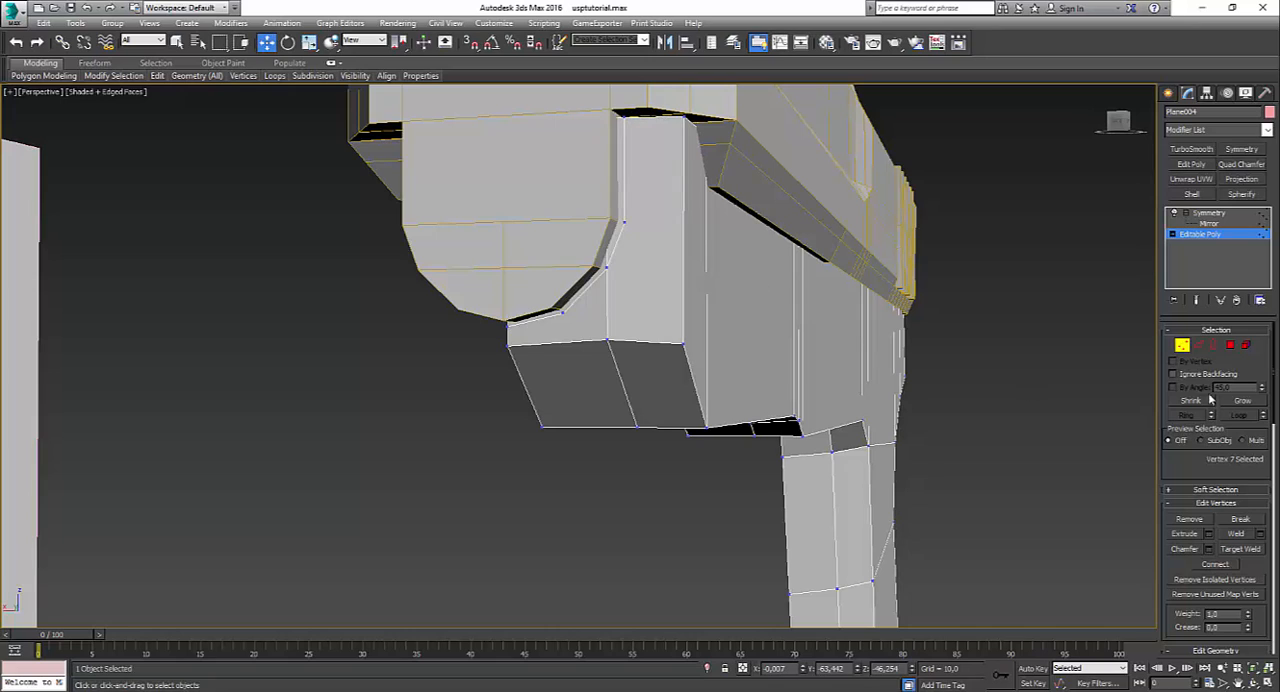
# Step: Delete the two cut-off polygons of the frame's front face beside the slide's rounded outline and return to vertex editing
pyautogui.click(1230, 346)
pyautogui.click(618, 206)
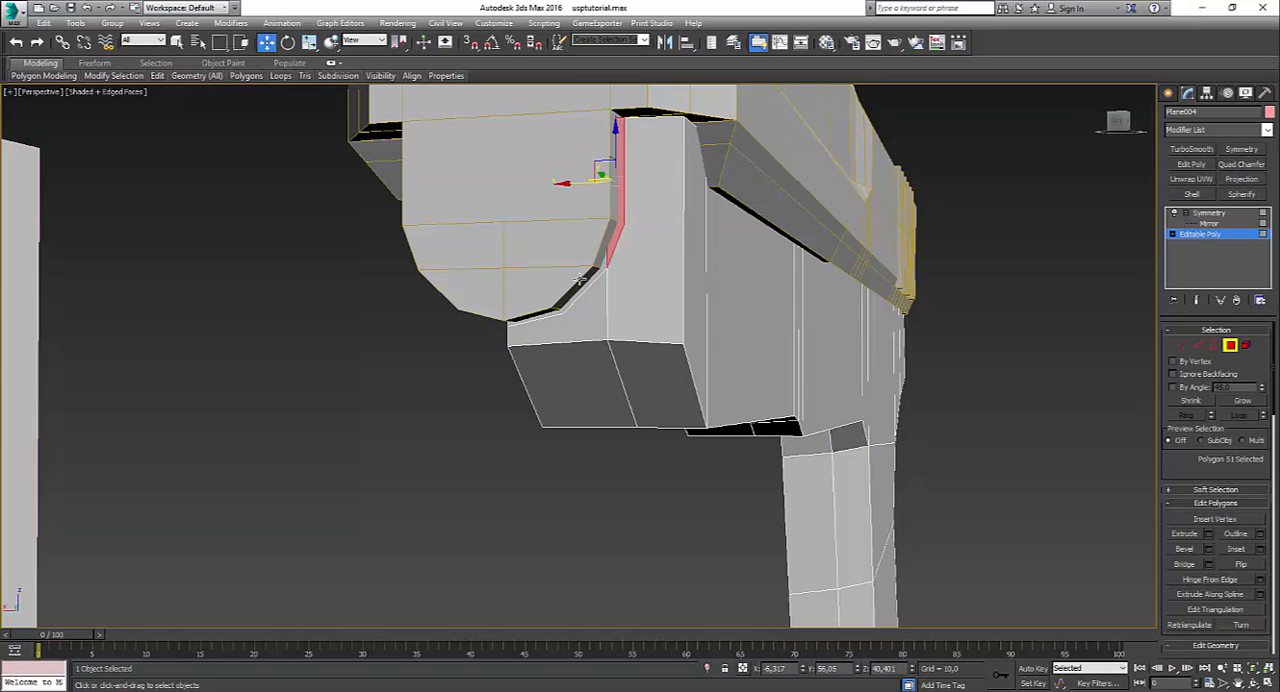
pyautogui.keyDown('ctrl'); pyautogui.click(545, 312); pyautogui.keyUp('ctrl')
pyautogui.press('Delete')
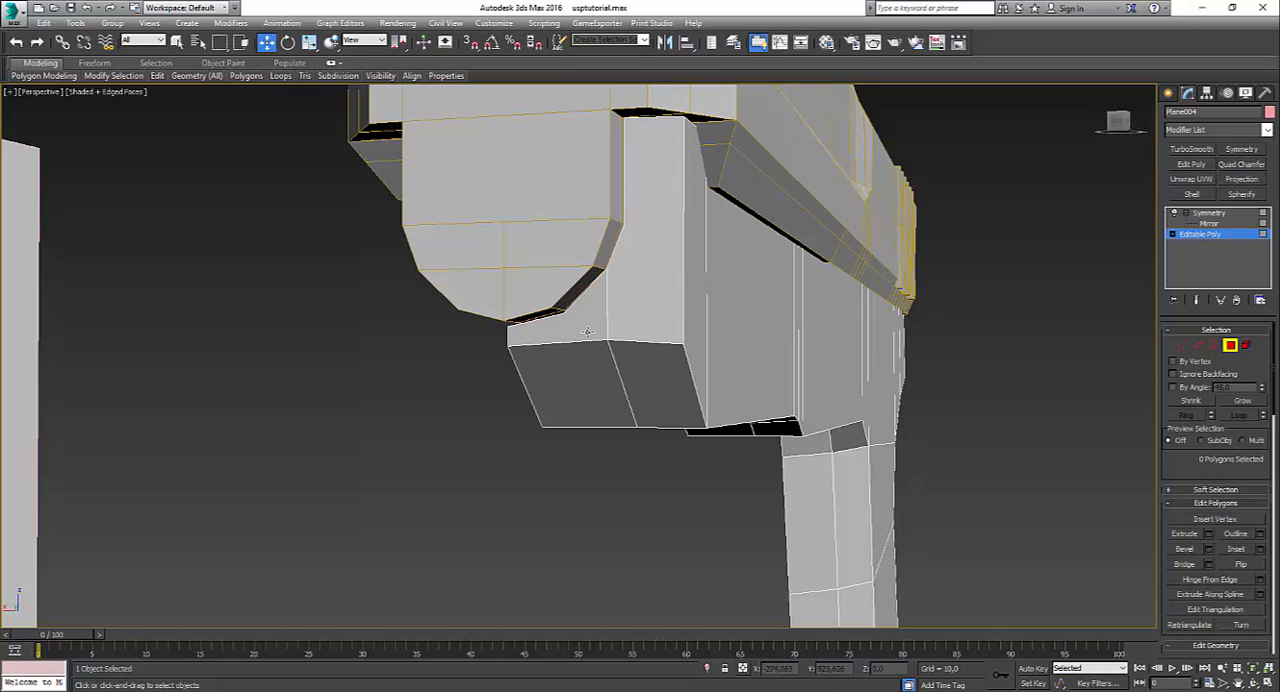
pyautogui.click(1181, 346)
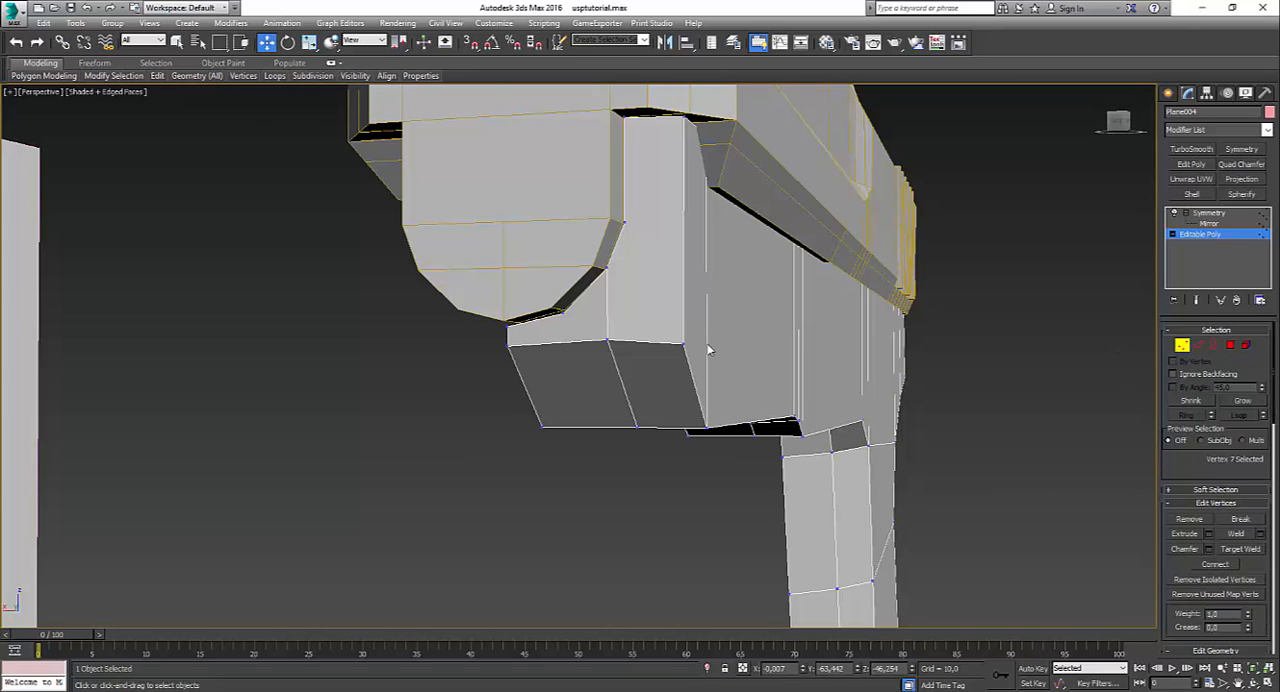
# Step: Connect the front-face vertex beside the slide's curve to the outer bottom corner, and lower the middle bottom vertex slightly to straighten the edge
pyautogui.click(622, 221)
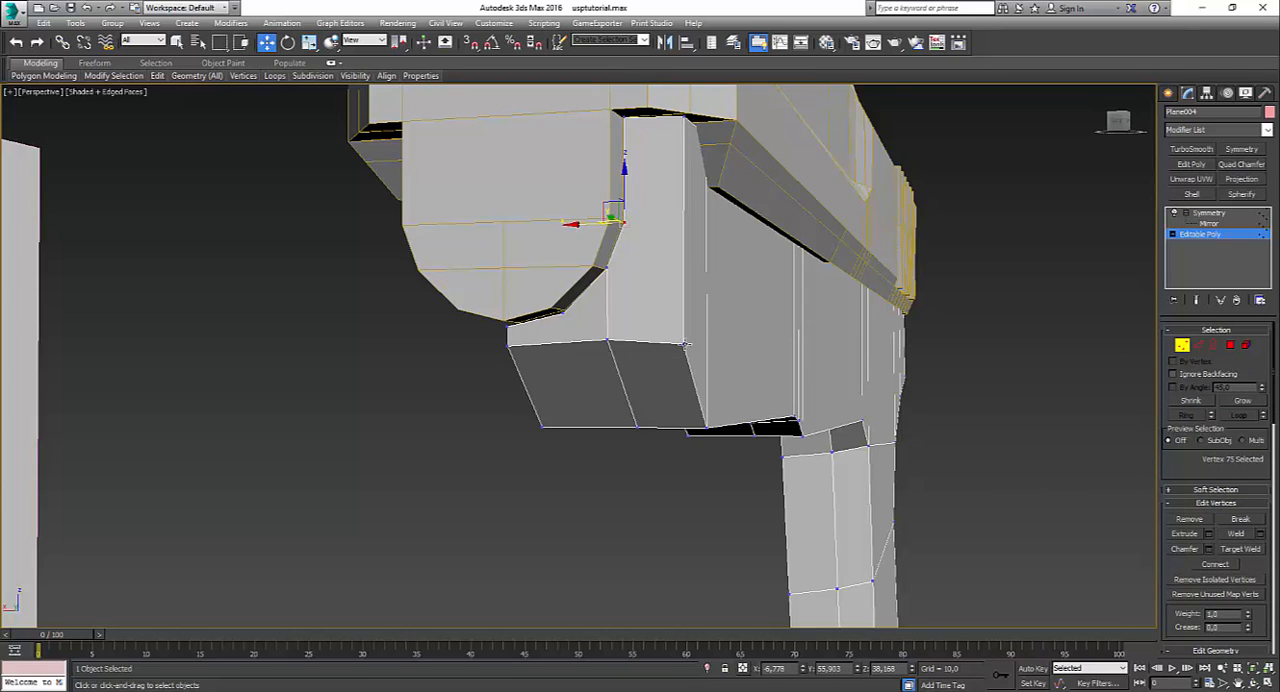
pyautogui.keyDown('ctrl'); pyautogui.click(684, 344); pyautogui.keyUp('ctrl')
pyautogui.click(609, 341)
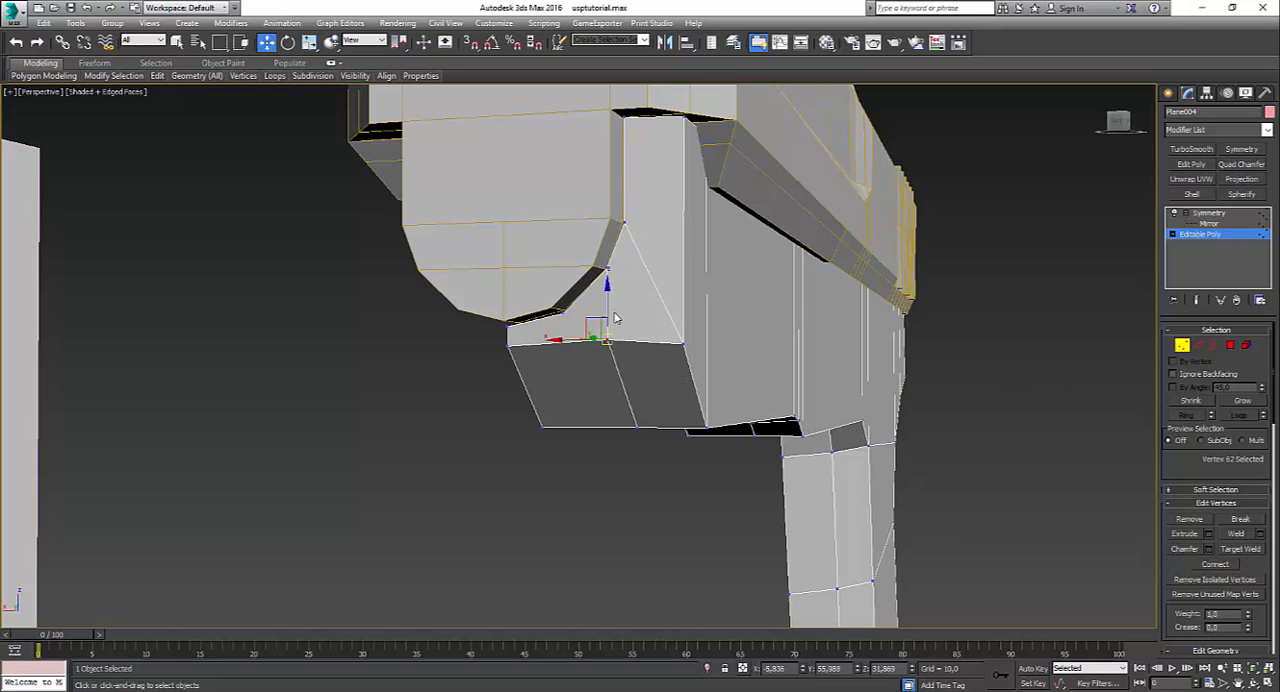
pyautogui.click(597, 327)
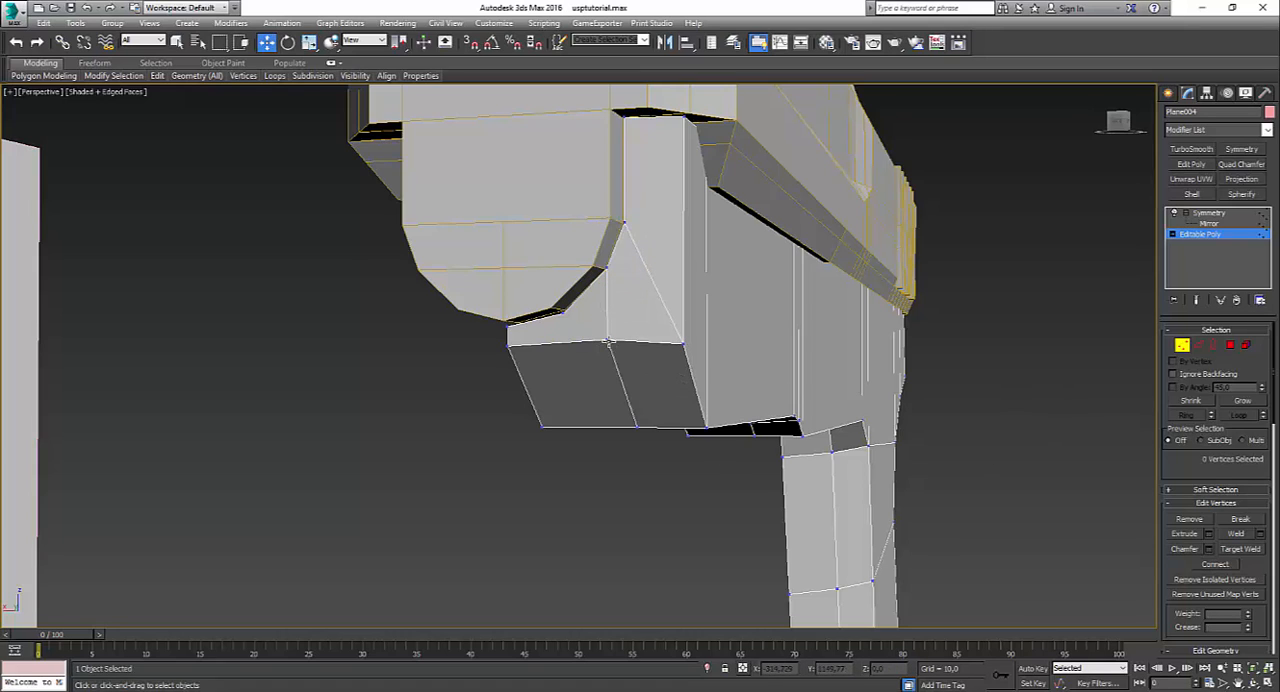
pyautogui.click(608, 341)
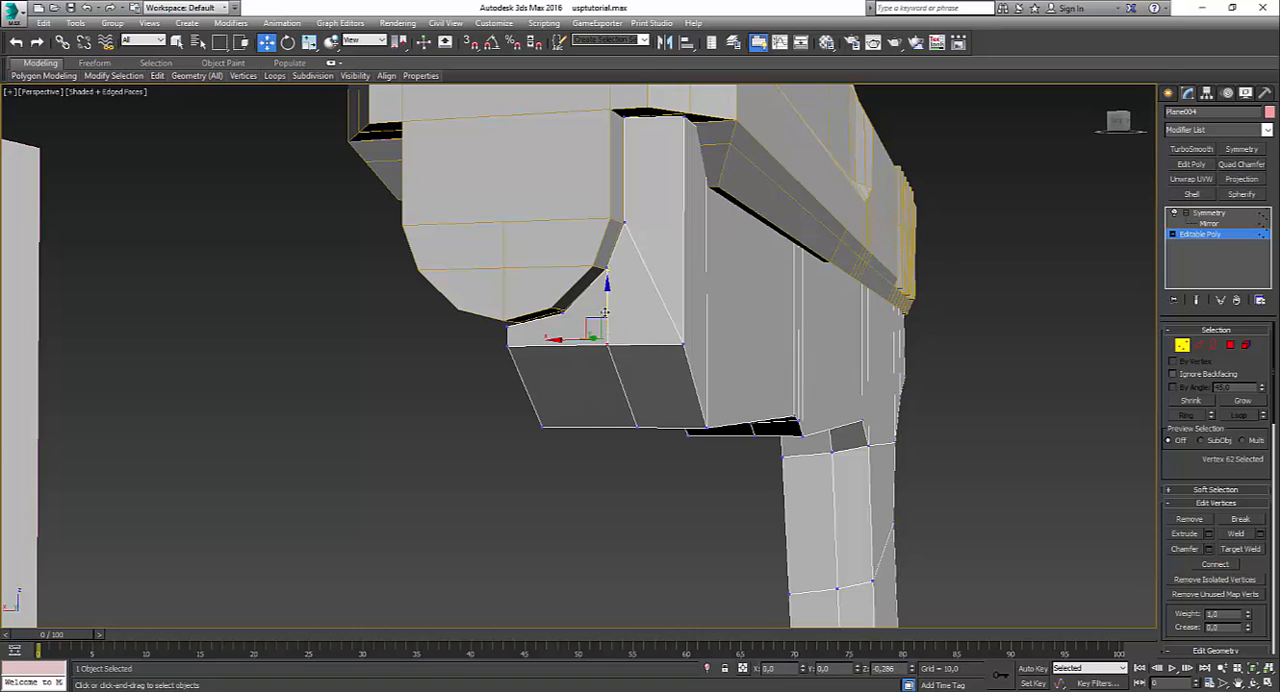
pyautogui.moveTo(605, 312); pyautogui.dragTo(605, 313)
# Step: Select the three polygons of the frame's front face and align them flat into one plane
pyautogui.click(1230, 345)
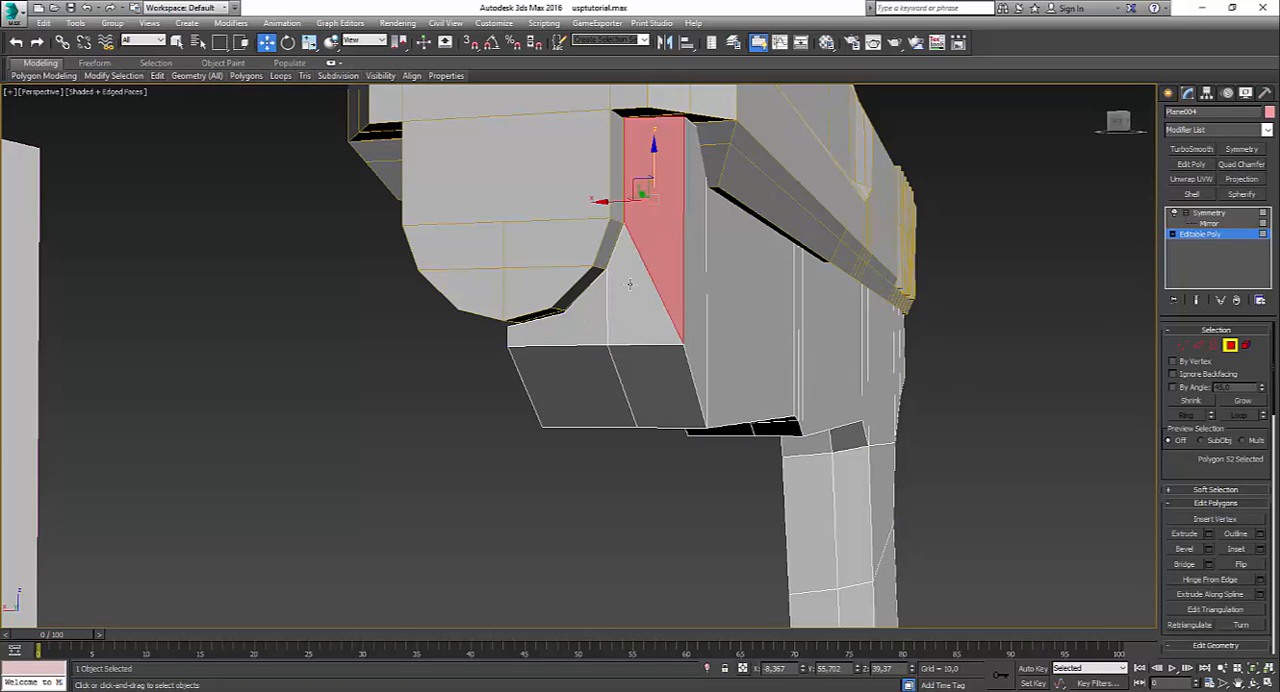
pyautogui.keyDown('ctrl'); pyautogui.click(630, 316); pyautogui.keyUp('ctrl')
pyautogui.keyDown('ctrl'); pyautogui.click(573, 318); pyautogui.keyUp('ctrl')
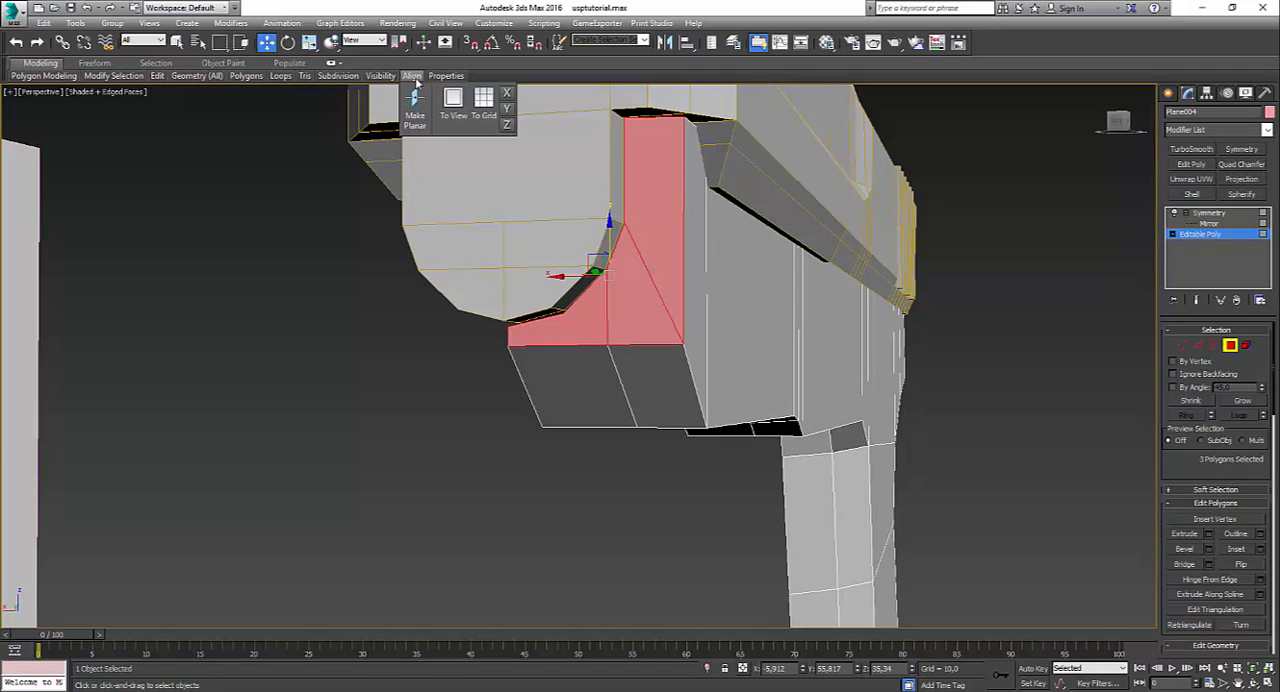
pyautogui.click(375, 315)
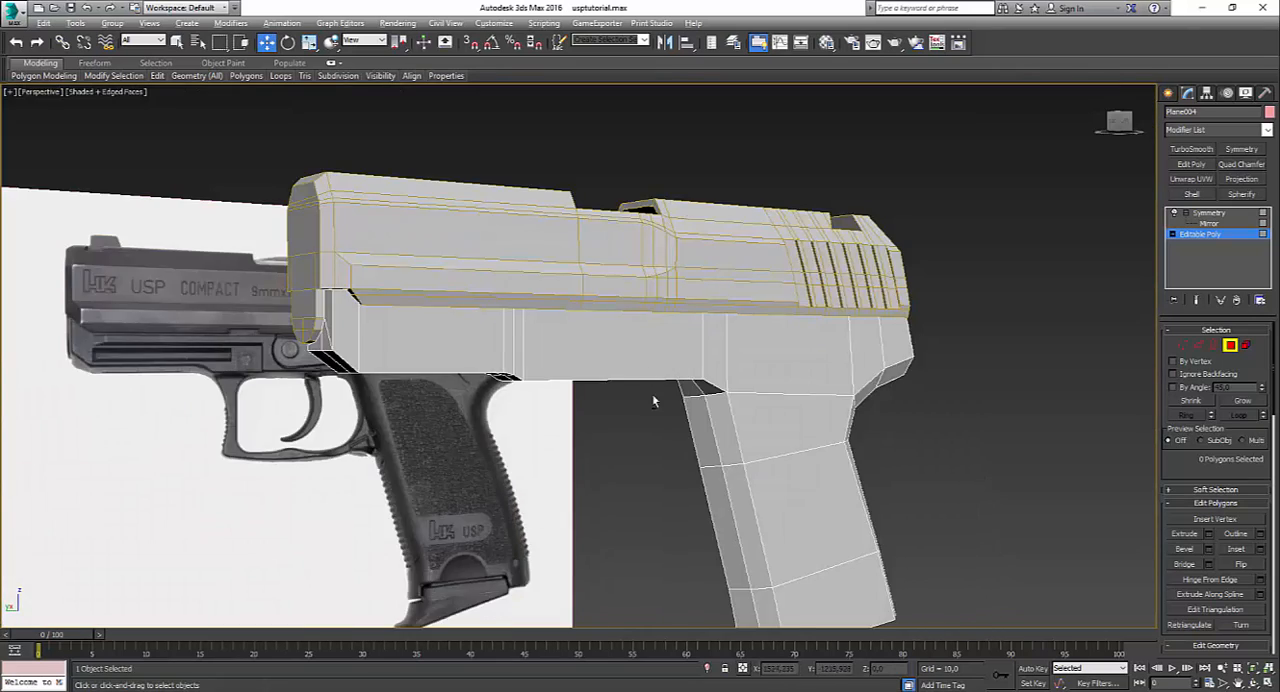
# Step: Leave sub-object editing, deselect the frame and examine its front end and overall shape with and without edged faces beside the reference photo
pyautogui.moveTo(651, 400)
pyautogui.keyDown('alt'); pyautogui.mouseDown(button='middle')
pyautogui.moveTo(628, 340)
pyautogui.moveTo(660, 395)
pyautogui.mouseUp(button='middle'); pyautogui.keyUp('alt')
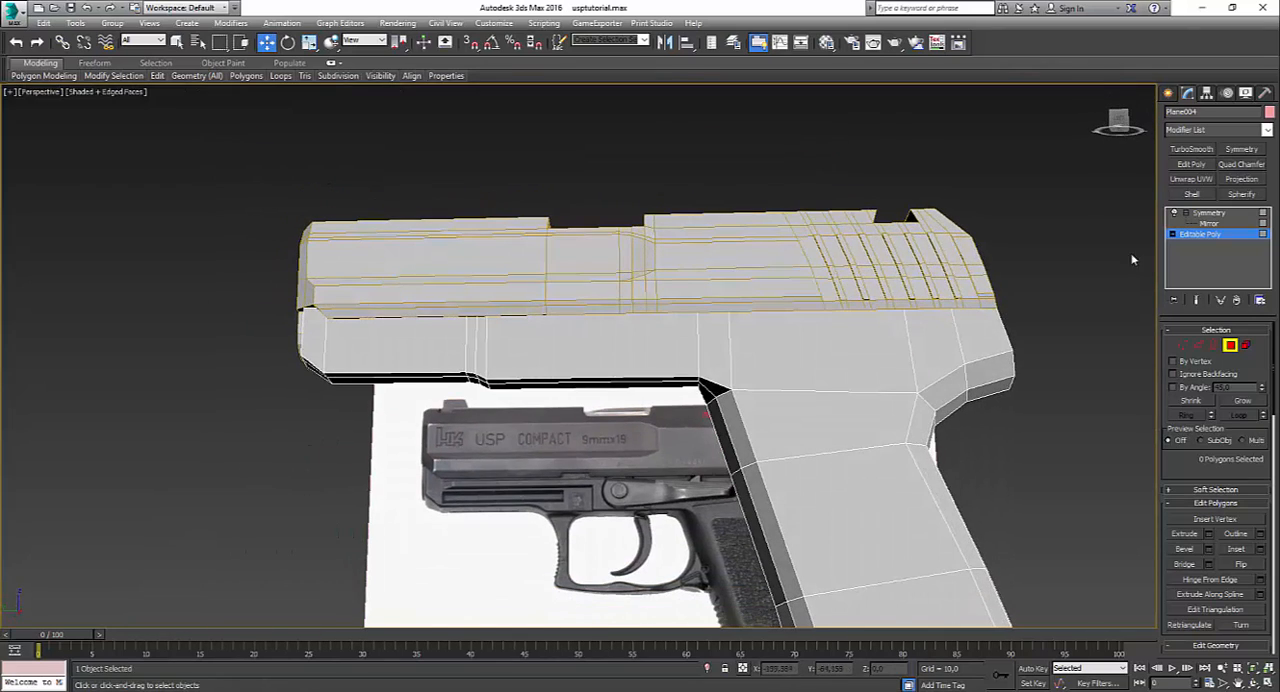
pyautogui.click(1224, 224)
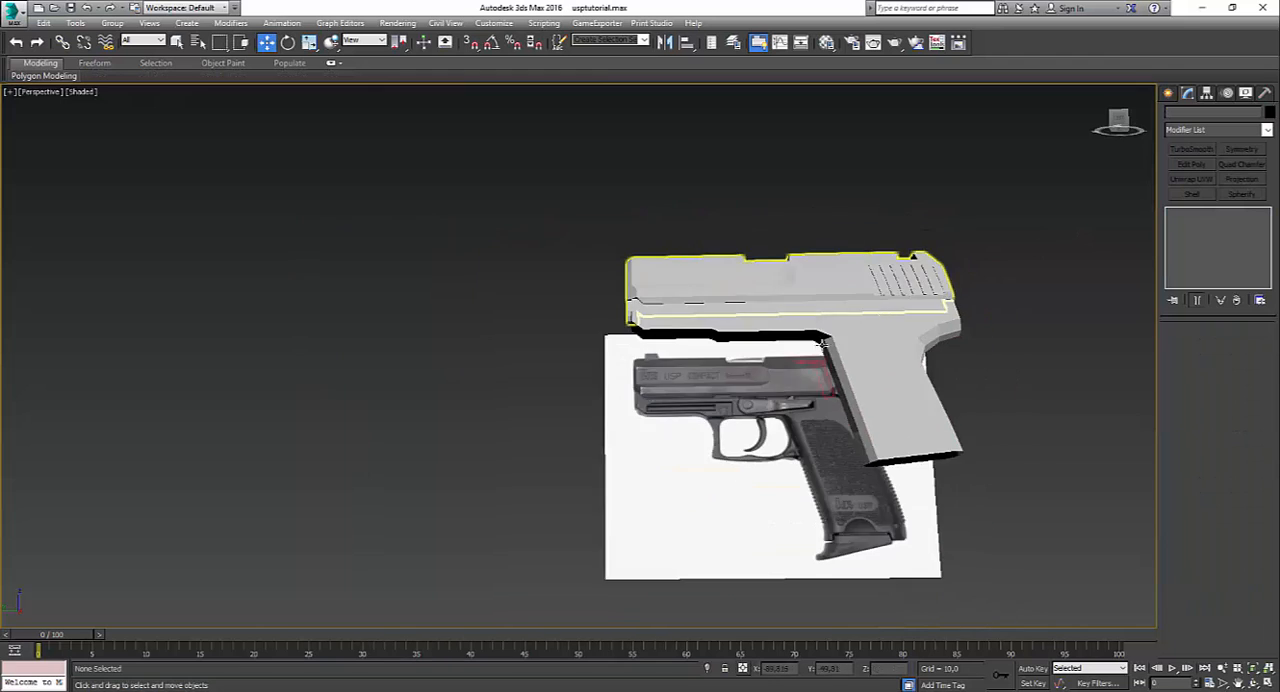
pyautogui.keyDown('alt'); pyautogui.moveTo(824, 344); pyautogui.dragTo(633, 290, button='middle'); pyautogui.keyUp('alt')
pyautogui.scroll(2, 634, 290)
pyautogui.keyDown('alt'); pyautogui.moveTo(664, 400); pyautogui.dragTo(625, 411, button='middle'); pyautogui.keyUp('alt')
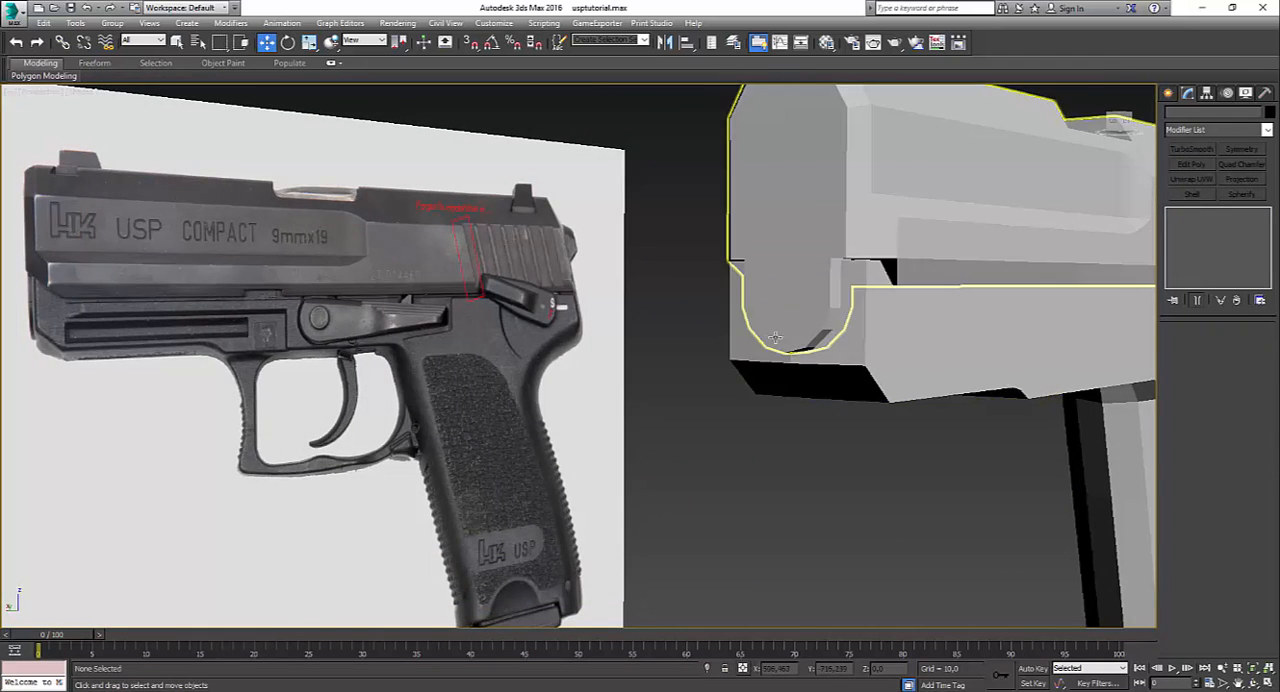
pyautogui.scroll(-3, 799, 530)
pyautogui.press('F4')
pyautogui.press('F4')
pyautogui.press('F4')
pyautogui.scroll(-2, 798, 533)
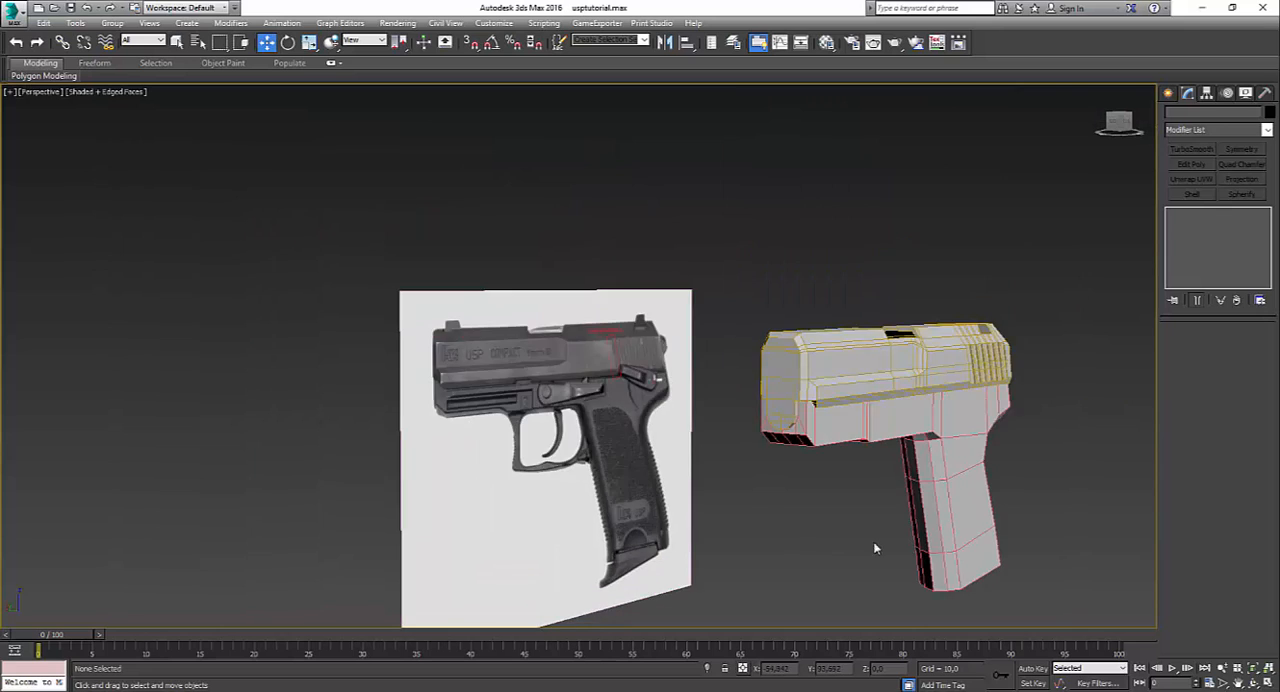
pyautogui.keyDown('alt'); pyautogui.moveTo(873, 542); pyautogui.dragTo(963, 505, button='middle'); pyautogui.keyUp('alt')
pyautogui.scroll(-3, 788, 535)
pyautogui.keyDown('alt'); pyautogui.moveTo(838, 467); pyautogui.dragTo(700, 472, button='middle'); pyautogui.keyUp('alt')
pyautogui.scroll(3, 640, 477)
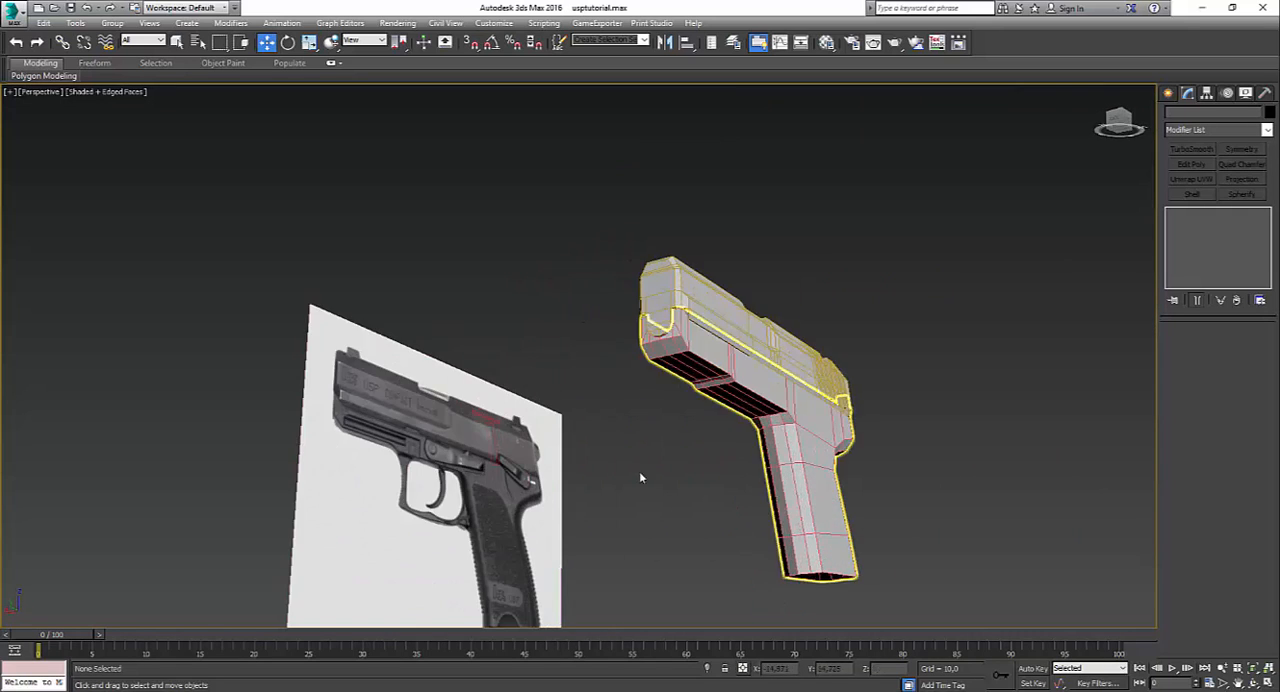
# Step: Maximise the Left view and display it shaded so the pistol overlays the reference photo
pyautogui.hotkey('alt', 'w')
pyautogui.click(343, 523)
pyautogui.hotkey('alt', 'w')
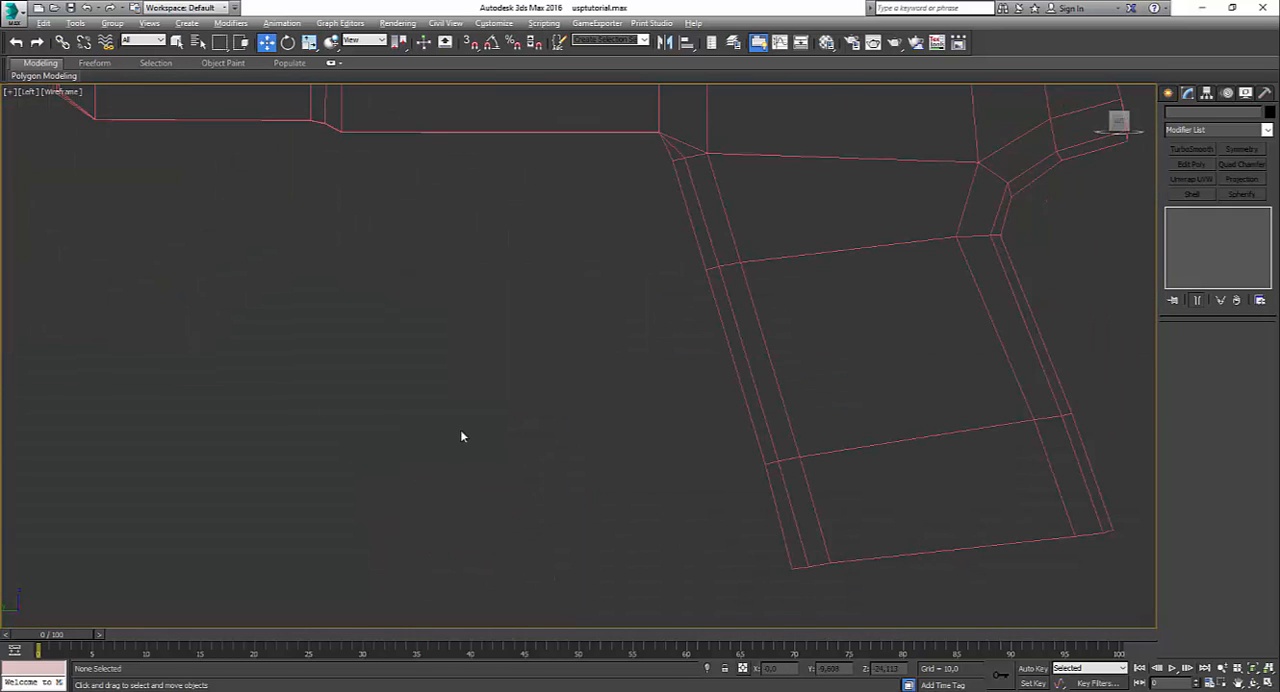
pyautogui.scroll(-2, 506, 409)
pyautogui.press('F3')
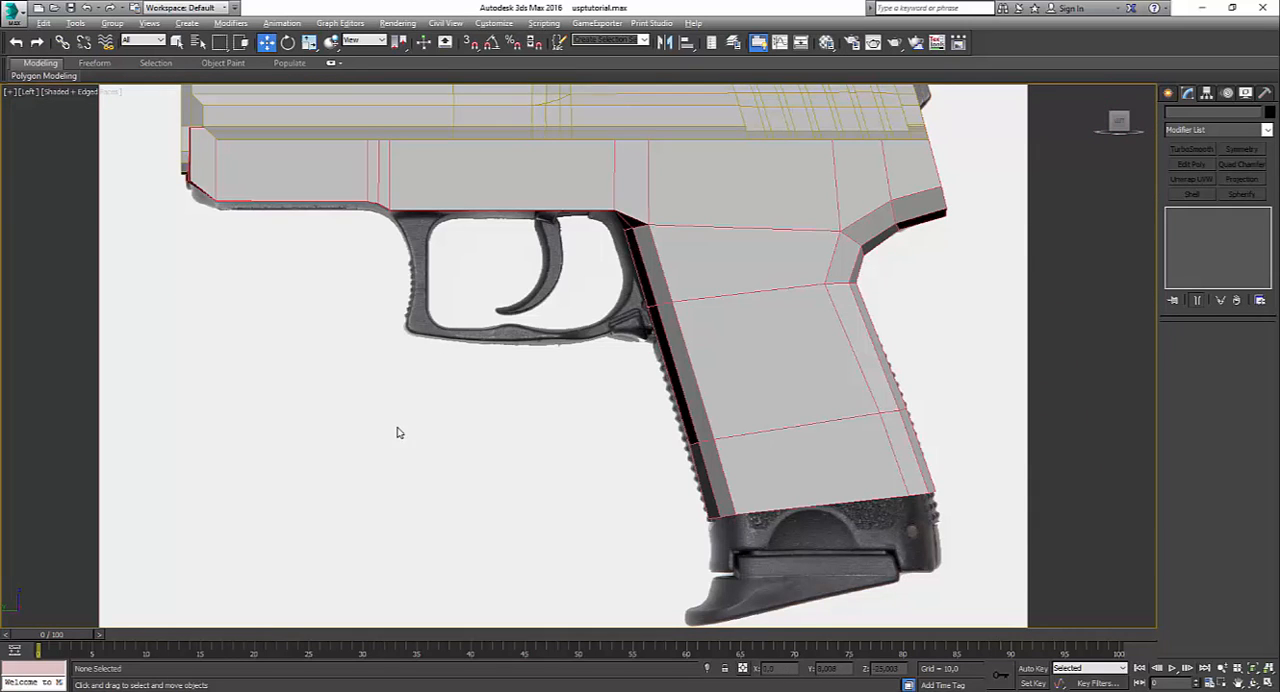
# Step: Extend the bottom edges of the grip's rear and front strips down to the lower end of the grip in the reference
pyautogui.click(768, 477)
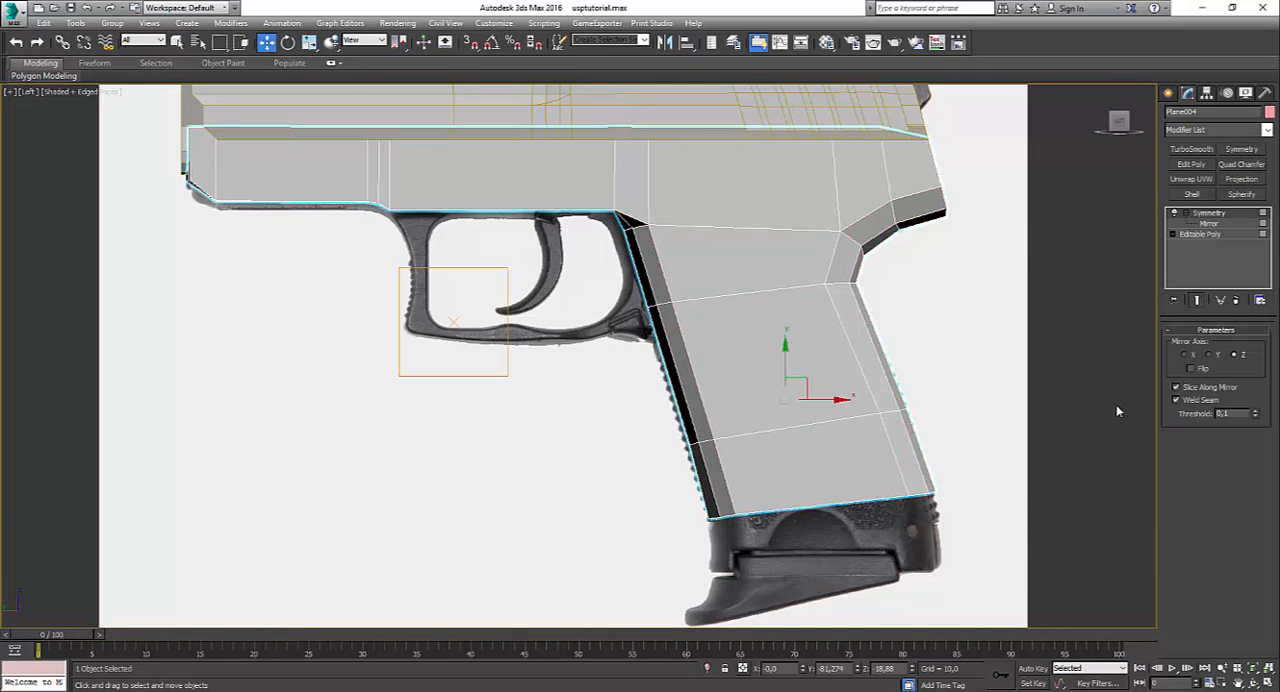
pyautogui.click(1200, 234)
pyautogui.click(1229, 346)
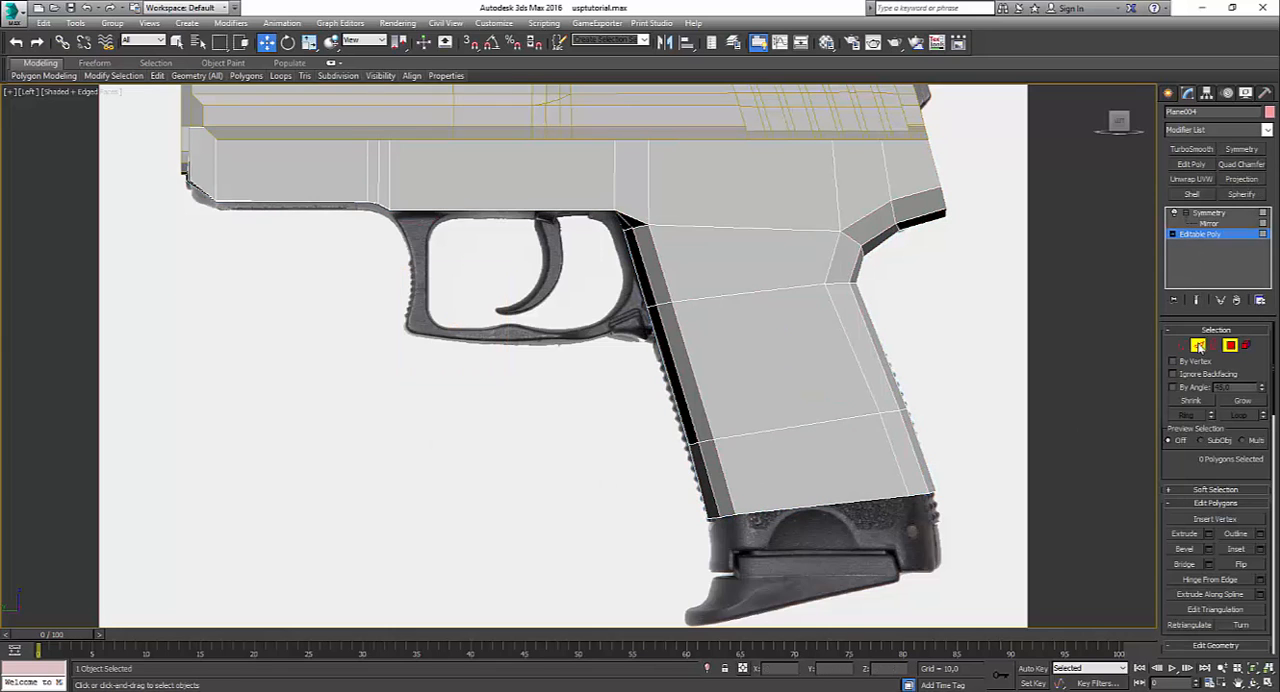
pyautogui.click(1198, 346)
pyautogui.click(928, 487)
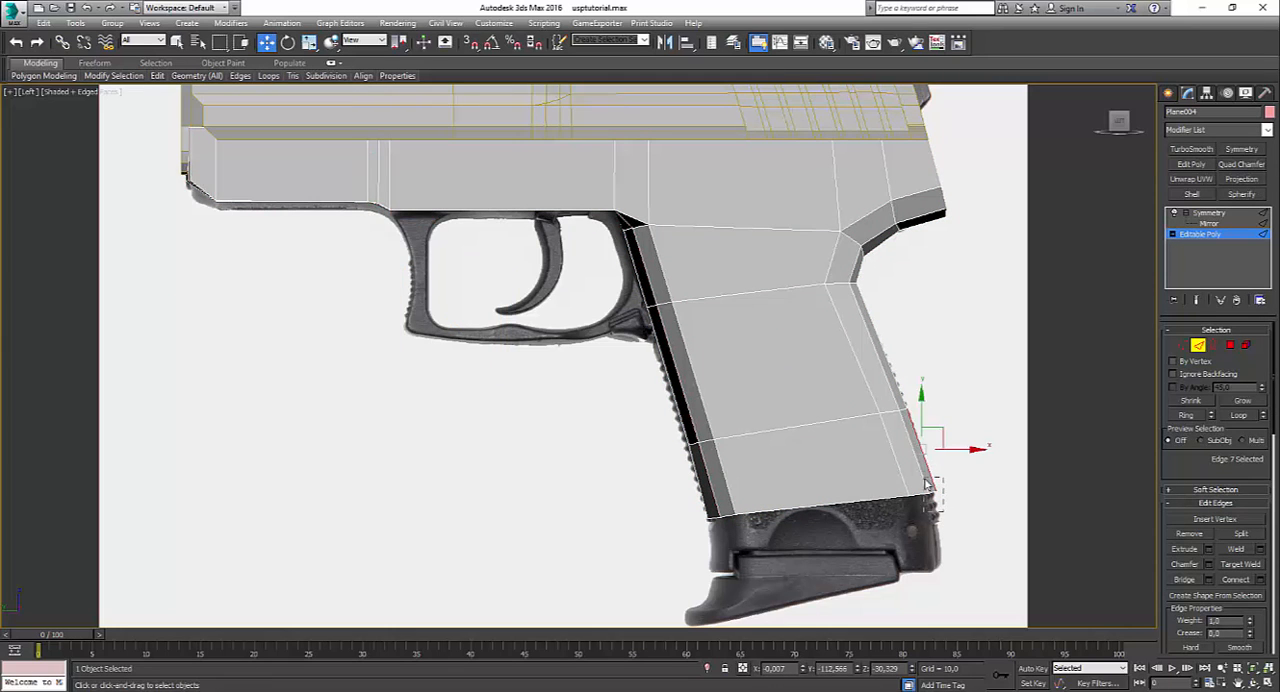
pyautogui.doubleClick(928, 487)
pyautogui.keyDown('alt'); pyautogui.moveTo(866, 450); pyautogui.dragTo(946, 543); pyautogui.keyUp('alt')
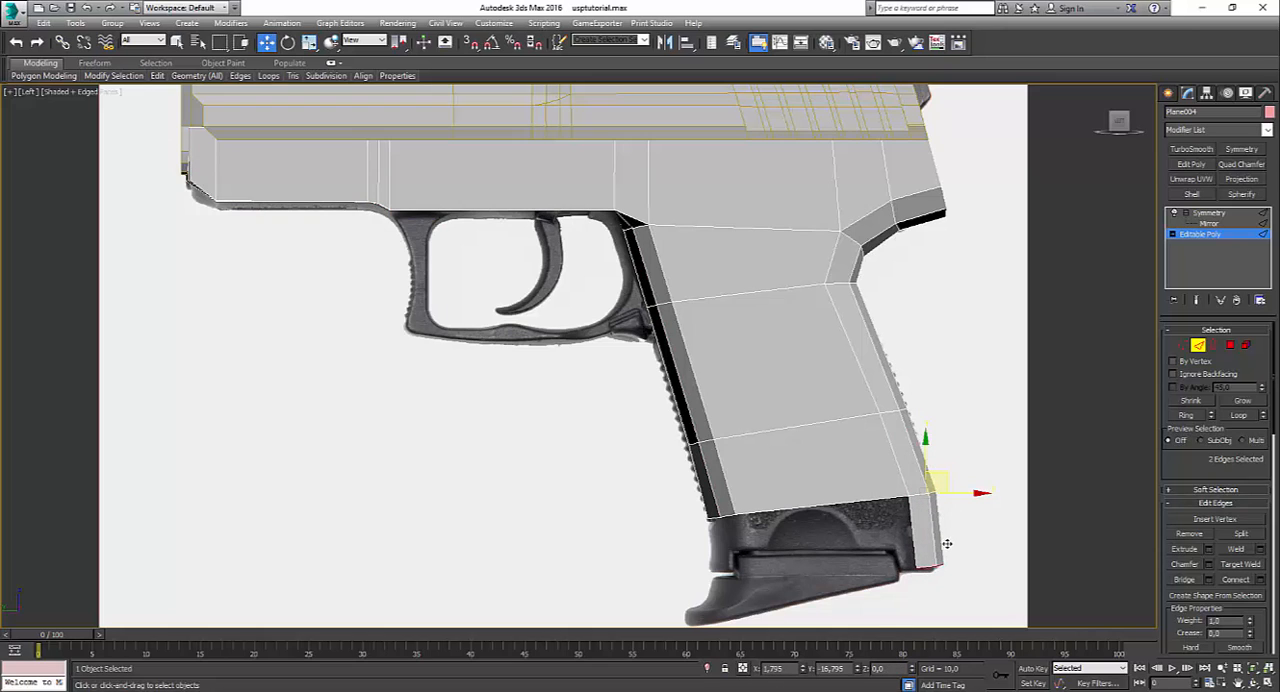
pyautogui.moveTo(724, 552)
pyautogui.mouseDown()
pyautogui.moveTo(731, 506)
pyautogui.moveTo(733, 566)
pyautogui.mouseUp()
pyautogui.click(757, 554)
# Step: Bridge the two facing inner edges of the grip's lower extensions, and return to the mirrored frame in the Perspective view
pyautogui.click(737, 547)
pyautogui.keyDown('ctrl'); pyautogui.click(911, 532); pyautogui.keyUp('ctrl')
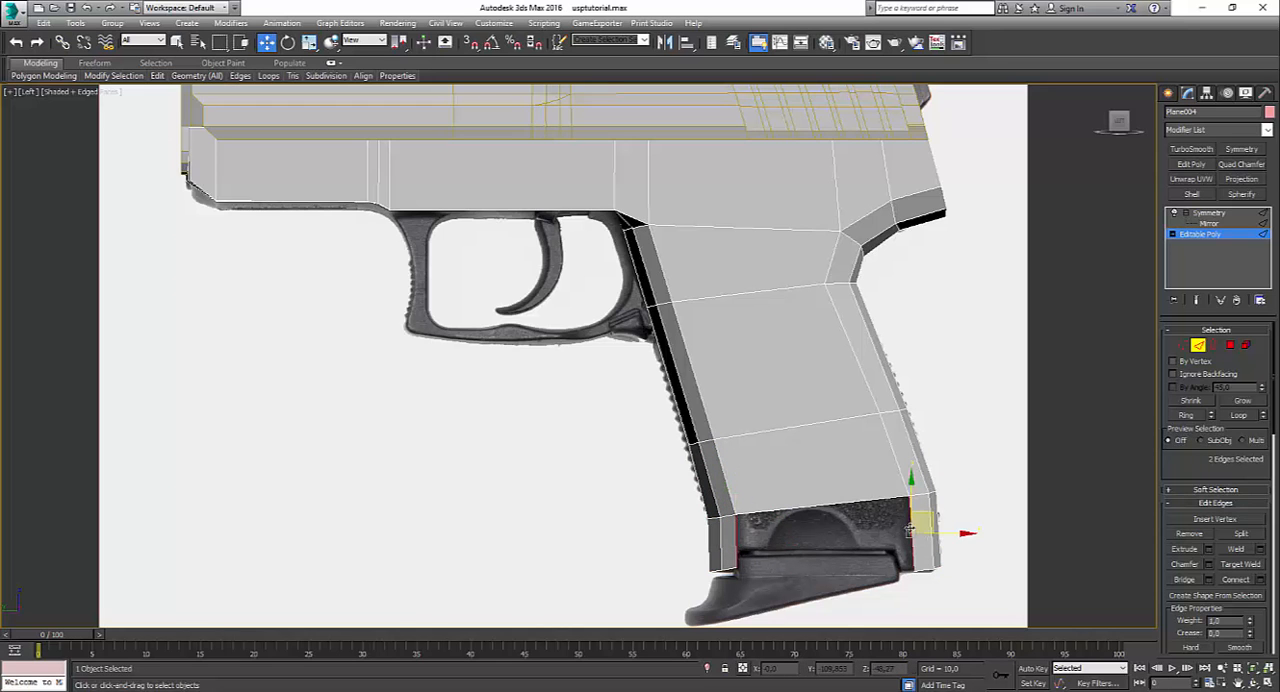
pyautogui.hotkey('ctrl', 'shift', 'b')
pyautogui.hotkey('alt', 'w')
pyautogui.middleClick(930, 562)
pyautogui.hotkey('alt', 'w')
pyautogui.keyDown('alt'); pyautogui.moveTo(755, 549); pyautogui.dragTo(660, 512, button='middle'); pyautogui.keyUp('alt')
pyautogui.click(1205, 214)
pyautogui.click(1020, 385)
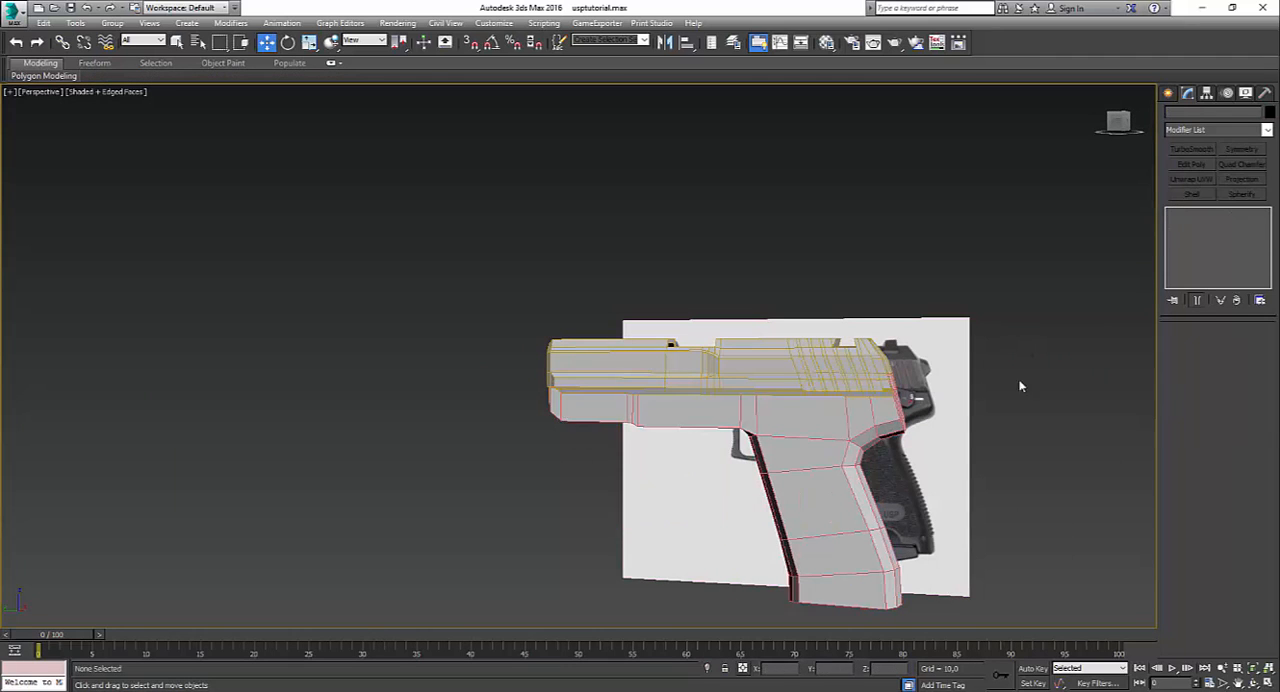
# Step: Examine the shaded pistol from several angles and compare its outline with the reference in the Left view
pyautogui.moveTo(853, 446)
pyautogui.keyDown('alt'); pyautogui.mouseDown(button='middle')
pyautogui.moveTo(785, 467)
pyautogui.moveTo(917, 486)
pyautogui.moveTo(986, 380)
pyautogui.moveTo(857, 522)
pyautogui.moveTo(729, 455)
pyautogui.moveTo(702, 348)
pyautogui.moveTo(809, 466)
pyautogui.moveTo(719, 459)
pyautogui.mouseUp(button='middle'); pyautogui.keyUp('alt')
pyautogui.scroll(-5, 611, 423)
pyautogui.press('F4')
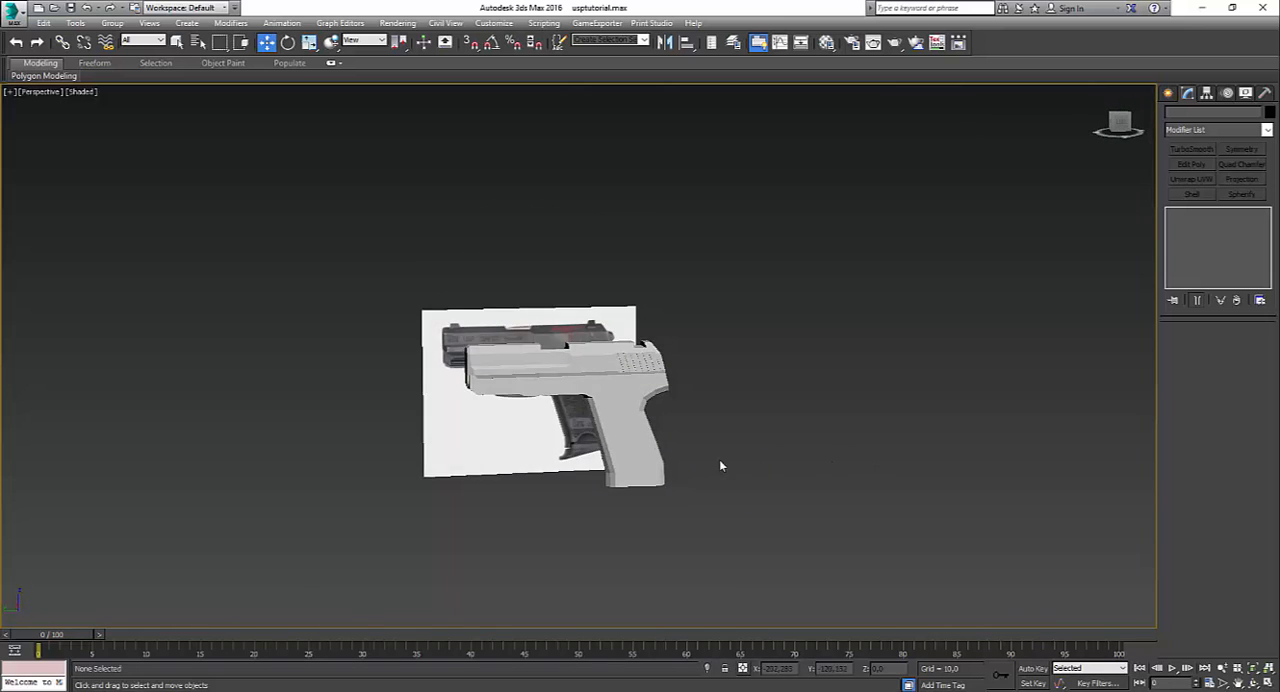
pyautogui.scroll(4, 719, 459)
pyautogui.hotkey('alt', 'w')
pyautogui.moveTo(475, 520); pyautogui.dragTo(485, 522, button='middle')
pyautogui.hotkey('alt', 'w')
pyautogui.scroll(-3, 738, 484)
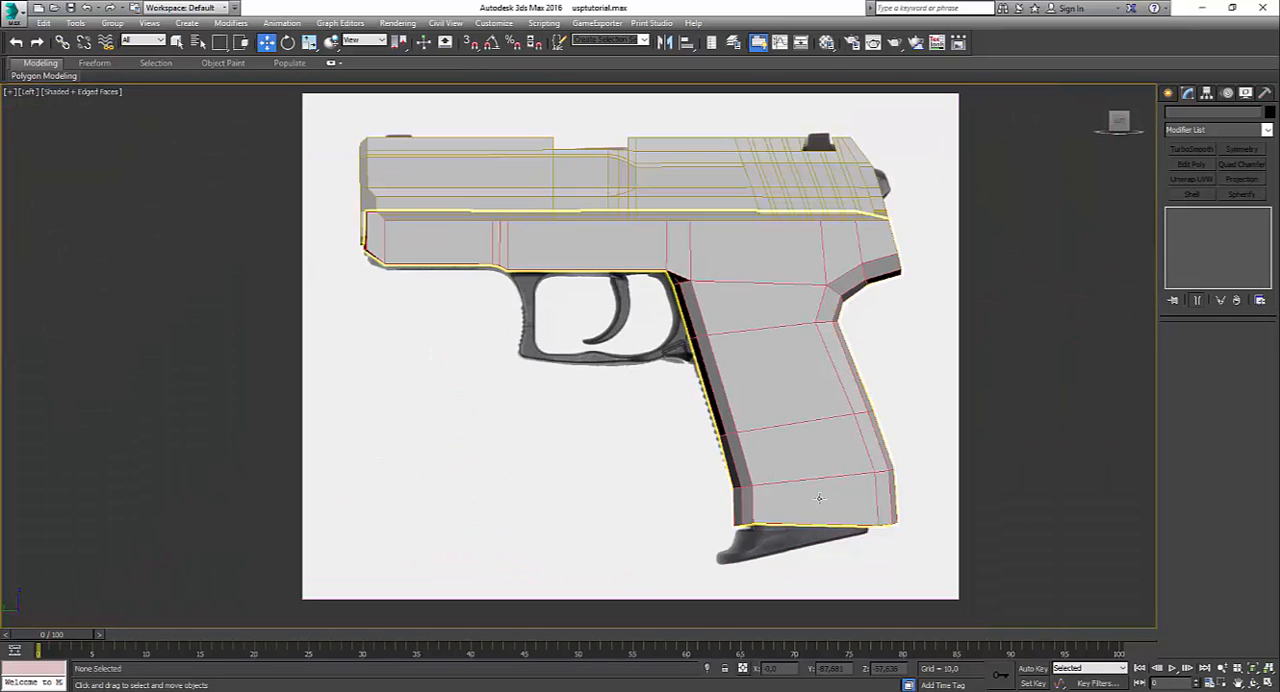
# Step: Select the frame and open its Editable Poly level for edge editing
pyautogui.click(820, 500)
pyautogui.click(655, 447)
pyautogui.click(738, 338)
pyautogui.click(1202, 235)
pyautogui.press('2')
pyautogui.scroll(4, 752, 363)
# Step: Insert two edge loops with Swift Loop down the grip's front and along the frame's underside in the Perspective view
pyautogui.hotkey('alt', 'w')
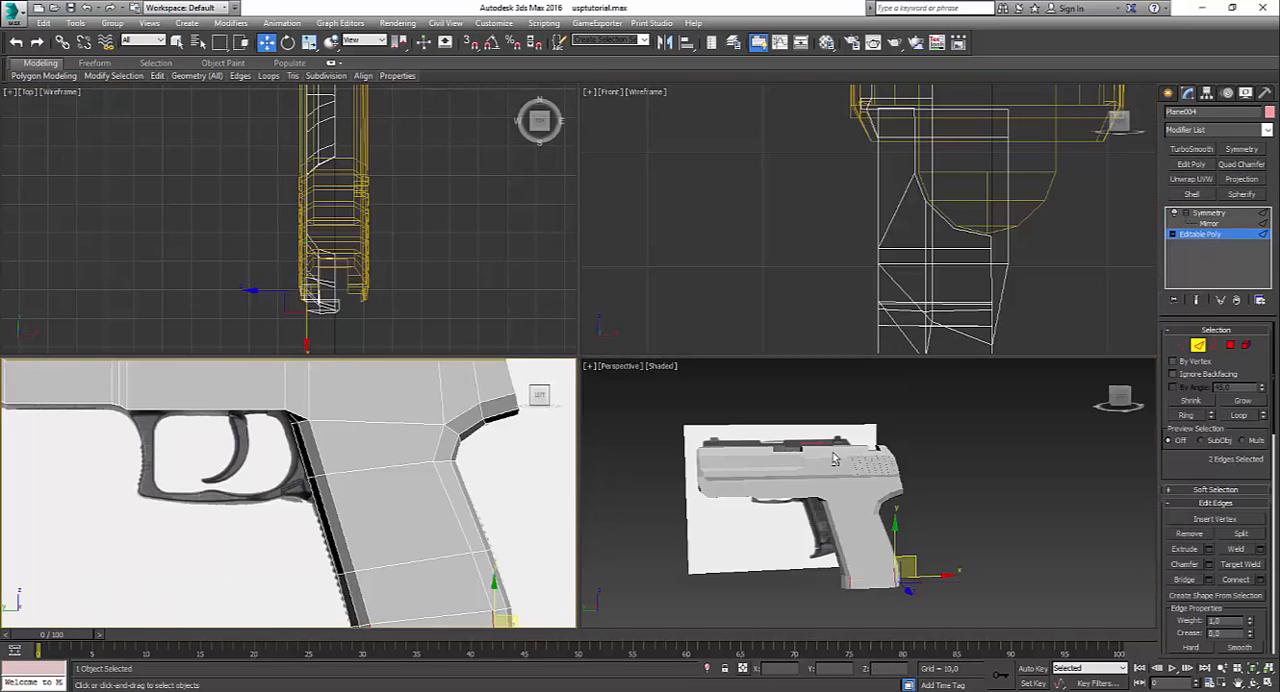
pyautogui.middleClick(697, 434)
pyautogui.hotkey('alt', 'w')
pyautogui.keyDown('alt'); pyautogui.moveTo(697, 434); pyautogui.dragTo(727, 403, button='middle'); pyautogui.keyUp('alt')
pyautogui.scroll(2, 726, 403)
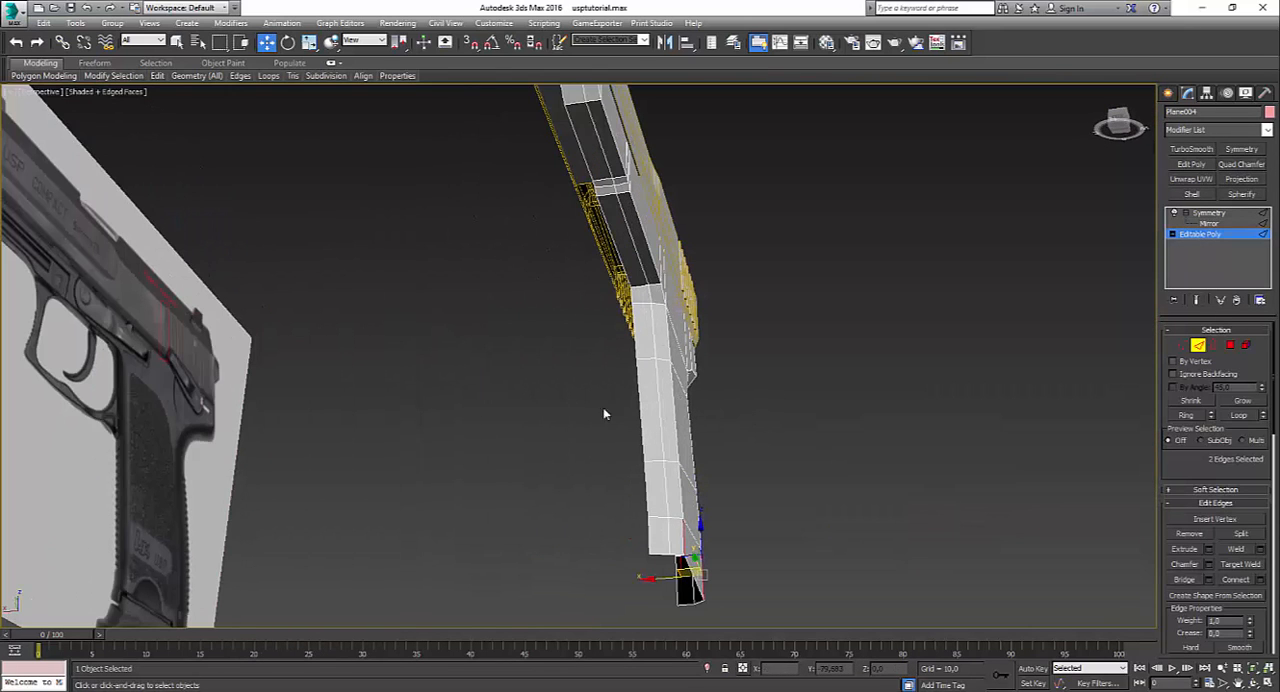
pyautogui.moveTo(158, 76)
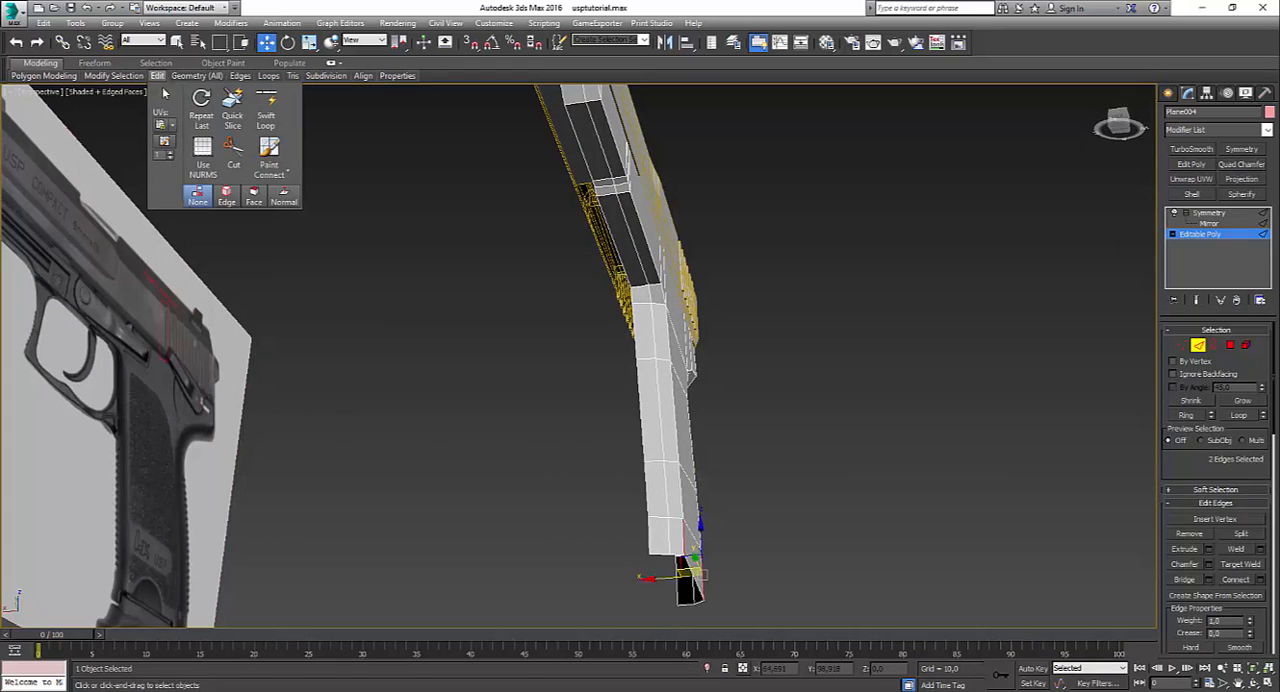
pyautogui.click(268, 108)
pyautogui.scroll(1, 650, 300)
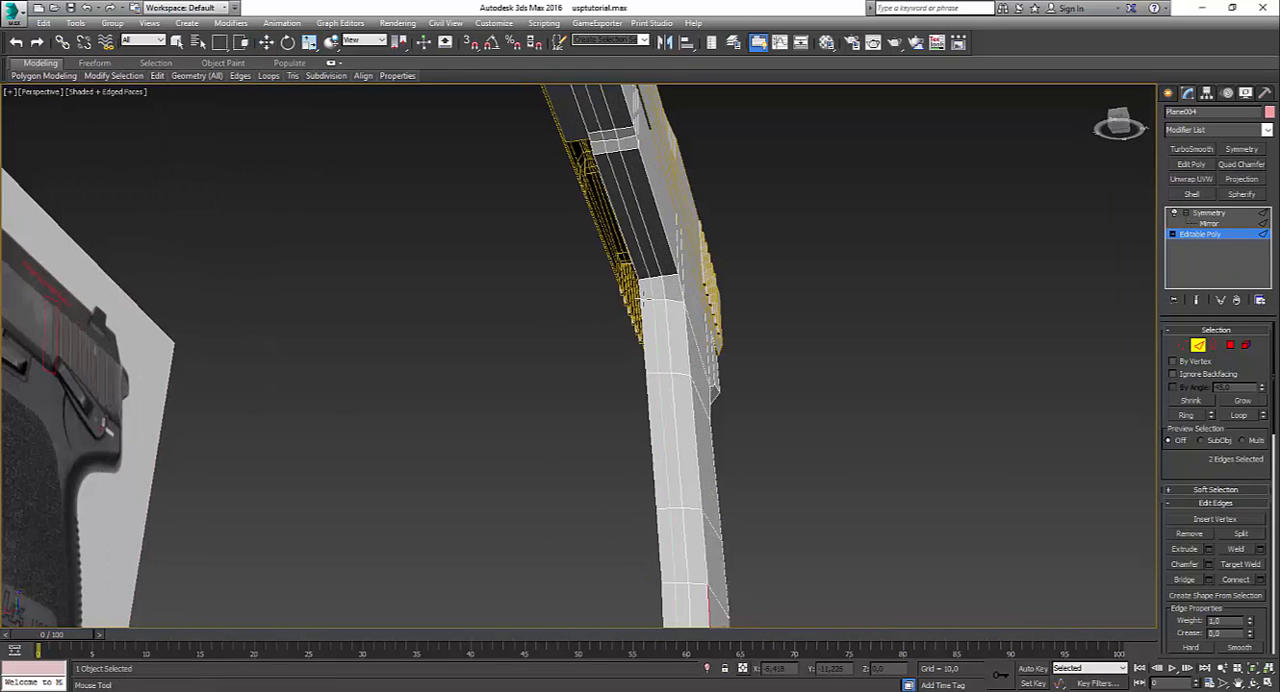
pyautogui.click(683, 376)
pyautogui.keyDown('alt'); pyautogui.moveTo(683, 376); pyautogui.dragTo(627, 338, button='middle'); pyautogui.keyUp('alt')
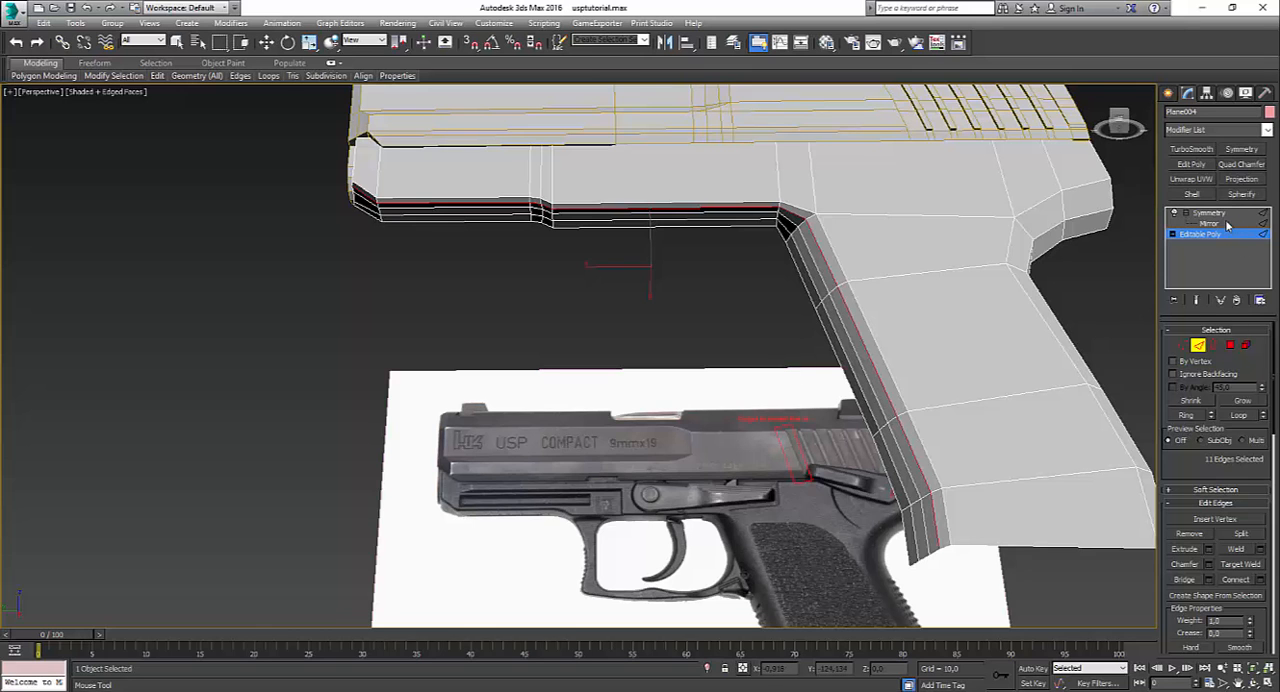
# Step: End Swift Loop, return to the Symmetry level and inspect the mirrored grip with and without edged faces
pyautogui.click(1212, 213)
pyautogui.press('w')
pyautogui.keyDown('alt'); pyautogui.moveTo(966, 346); pyautogui.dragTo(795, 428, button='middle'); pyautogui.keyUp('alt')
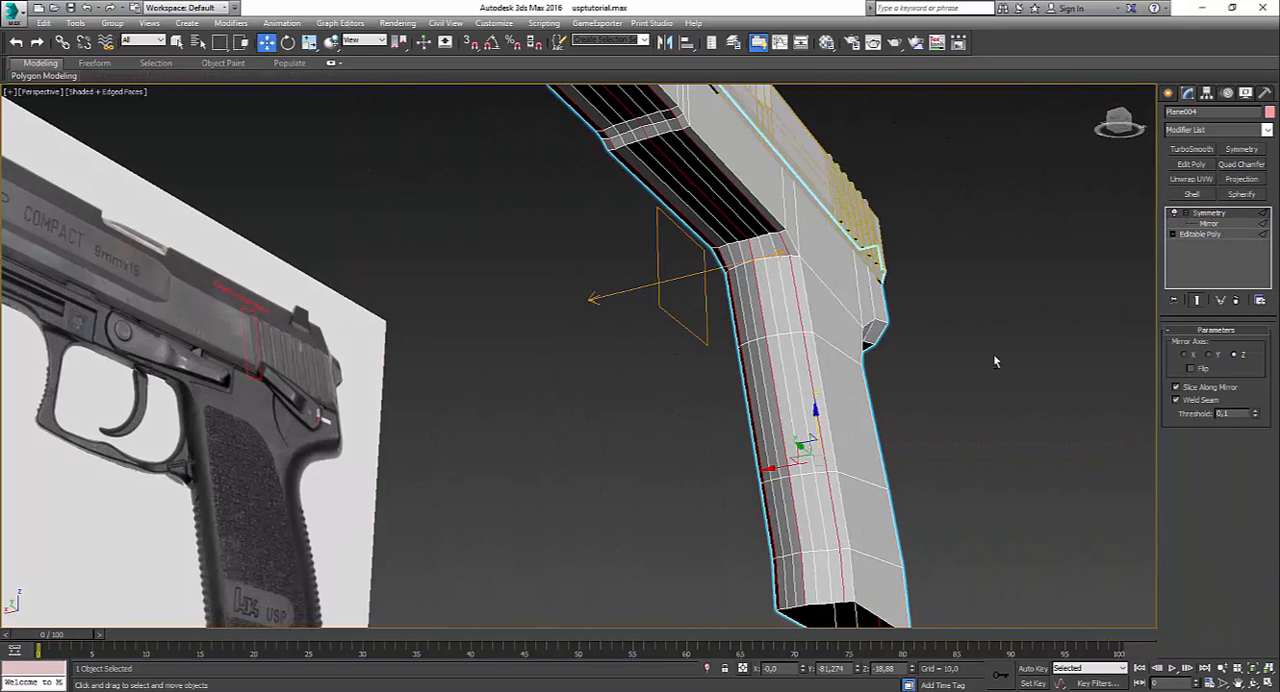
pyautogui.press('F4')
pyautogui.moveTo(994, 353)
pyautogui.keyDown('alt'); pyautogui.mouseDown(button='middle')
pyautogui.moveTo(966, 384)
pyautogui.moveTo(983, 349)
pyautogui.mouseUp(button='middle'); pyautogui.keyUp('alt')
pyautogui.press('F4')
pyautogui.scroll(3, 983, 349)
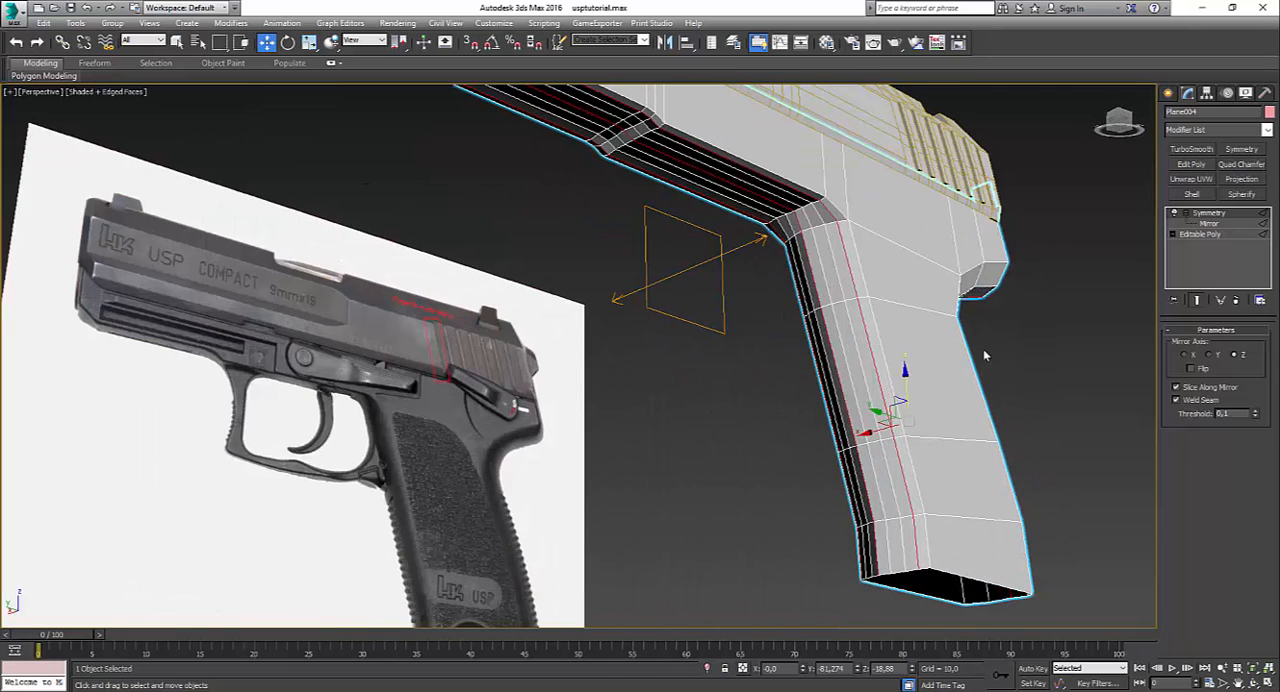
# Step: Shift the centreline vertex where the frame's underside meets the grip slightly rearward in the Left view, working at vertex level
pyautogui.click(1200, 234)
pyautogui.click(1180, 345)
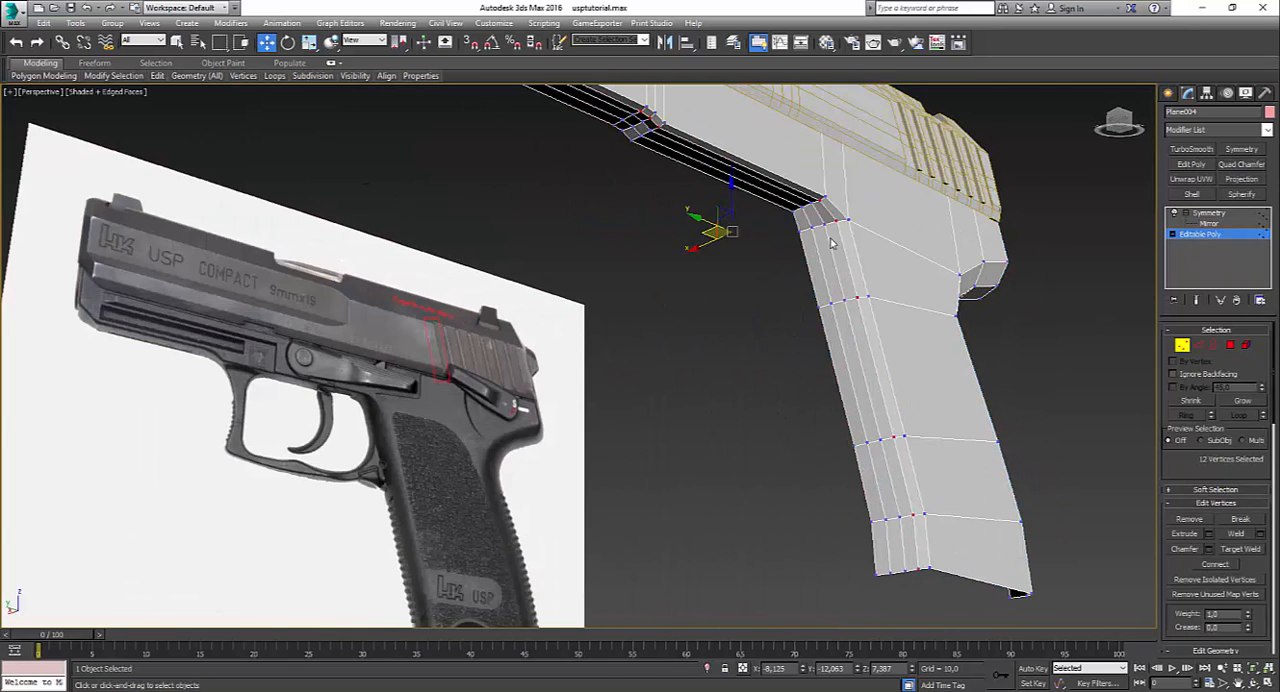
pyautogui.scroll(2, 788, 209)
pyautogui.click(784, 232)
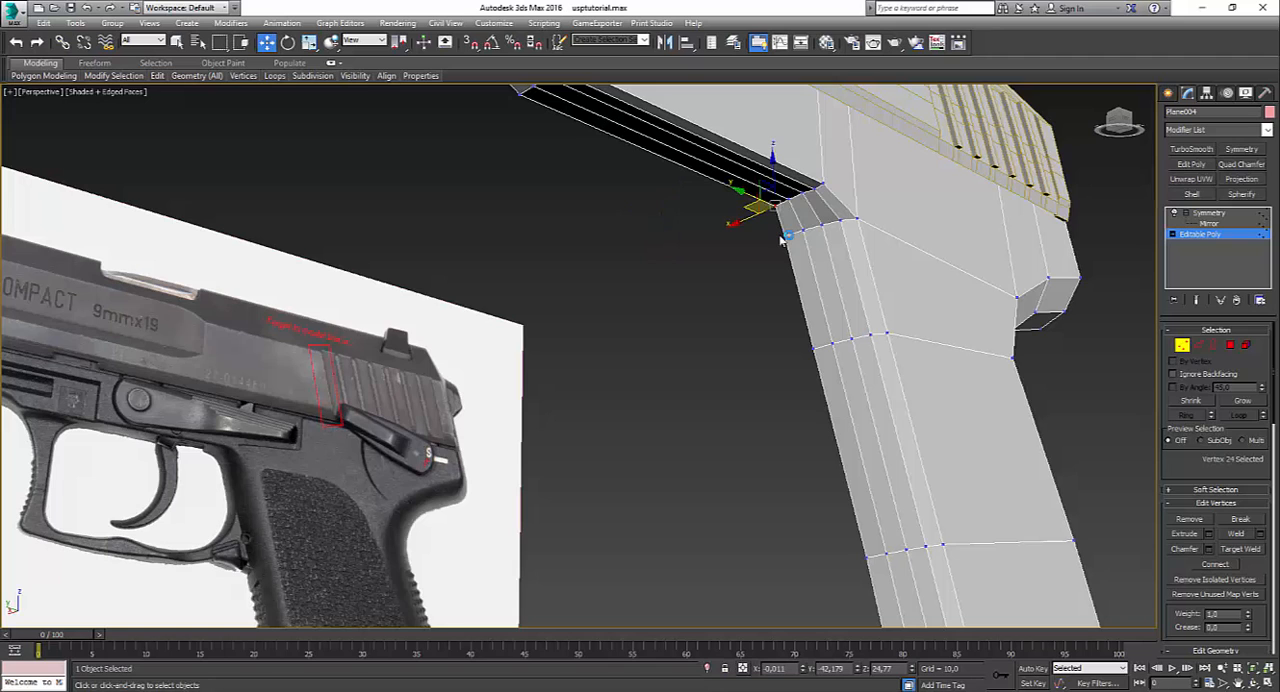
pyautogui.keyDown('alt'); pyautogui.moveTo(805, 250); pyautogui.dragTo(740, 286, button='middle'); pyautogui.keyUp('alt')
pyautogui.hotkey('alt', 'w')
pyautogui.middleClick(500, 378)
pyautogui.hotkey('alt', 'w')
pyautogui.scroll(2, 563, 268)
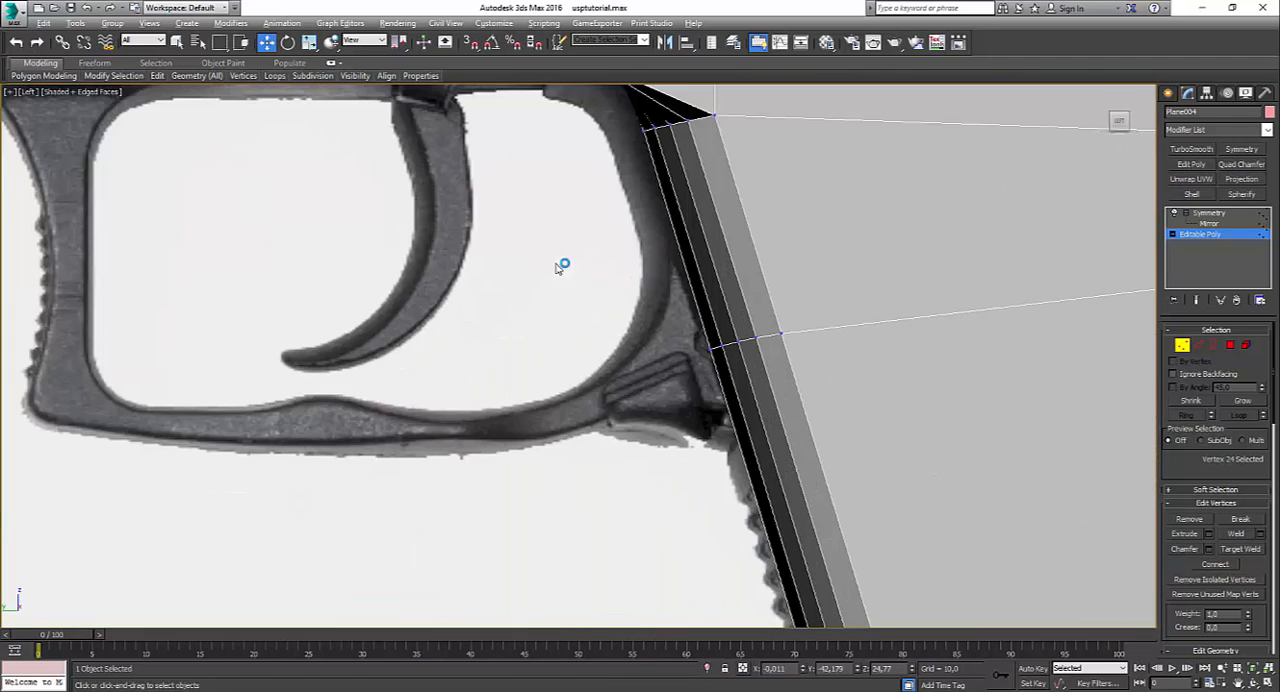
pyautogui.moveTo(563, 268); pyautogui.dragTo(585, 450, button='middle')
pyautogui.moveTo(689, 257); pyautogui.dragTo(696, 257)
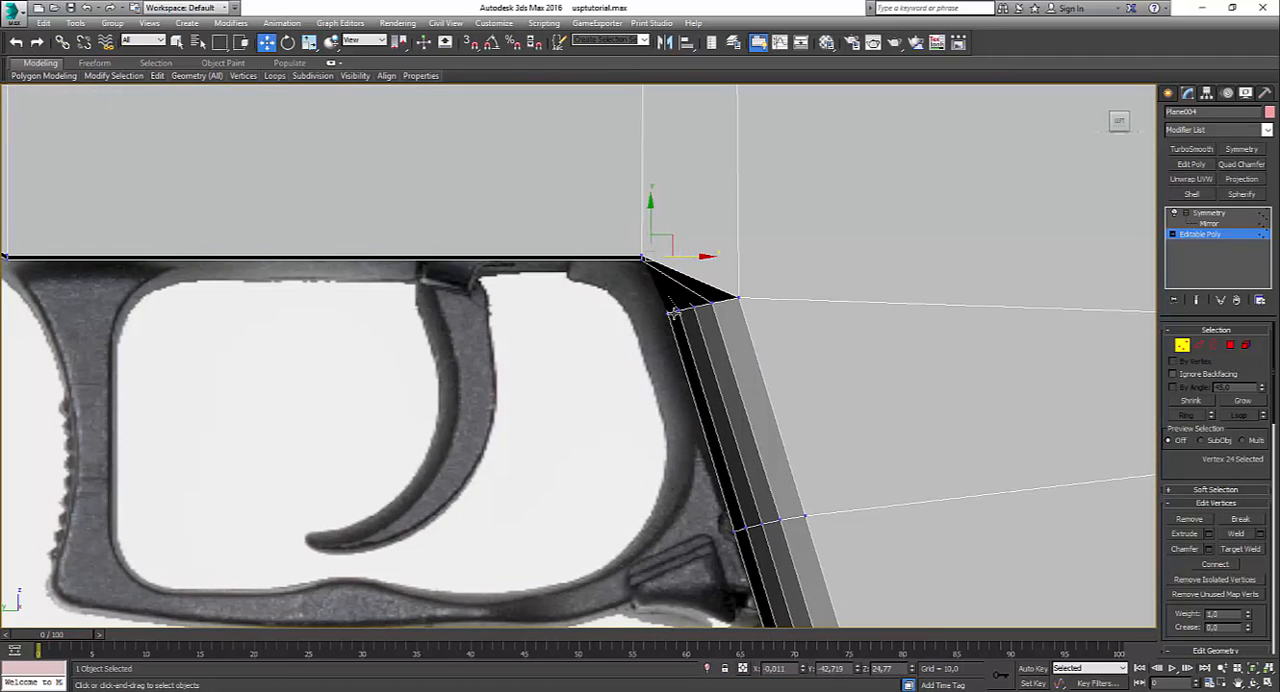
# Step: Shift the centreline vertices down the grip's front edge slightly rearward in the Left view, then check the grip in Perspective
pyautogui.click(670, 312)
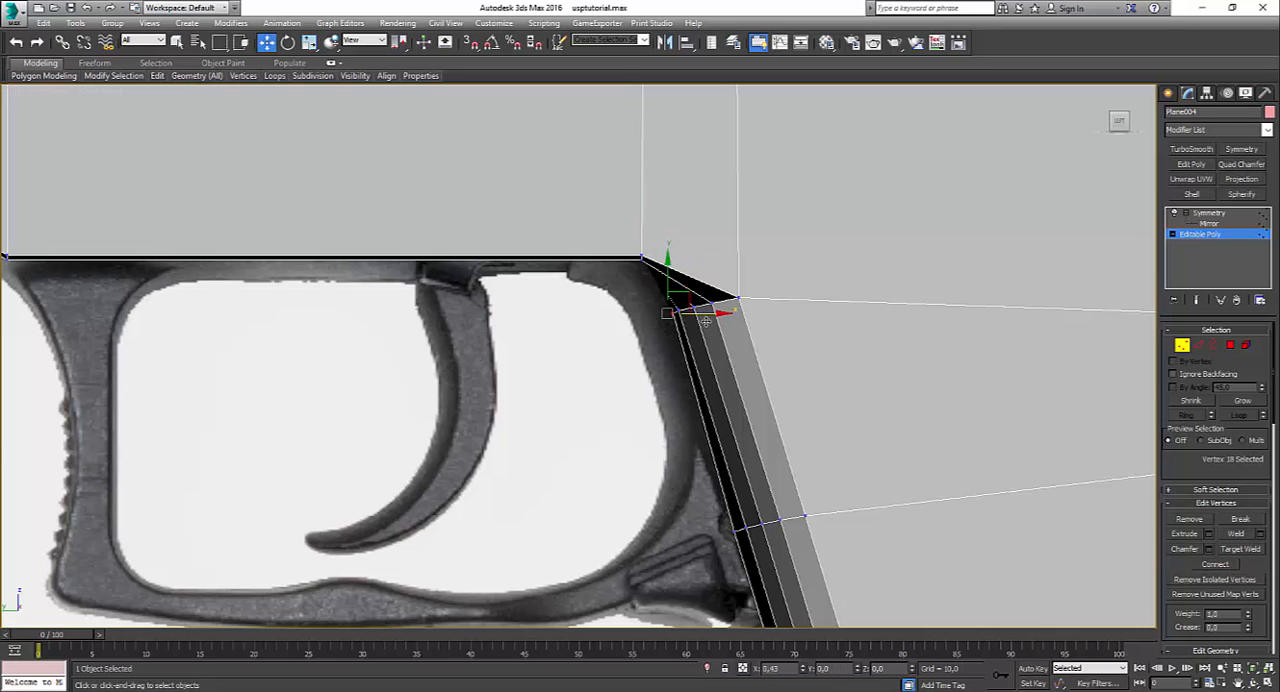
pyautogui.click(738, 535)
pyautogui.moveTo(750, 530); pyautogui.dragTo(722, 365, button='middle')
pyautogui.click(749, 446)
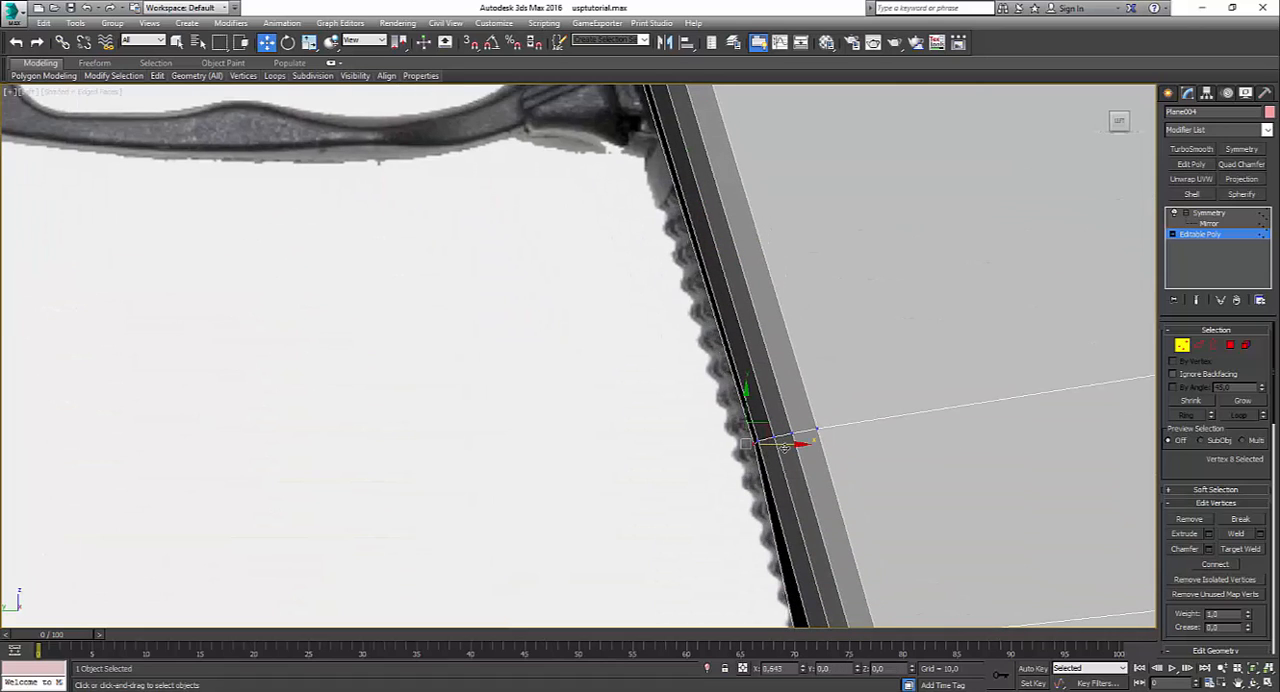
pyautogui.moveTo(785, 449); pyautogui.dragTo(698, 402, button='middle')
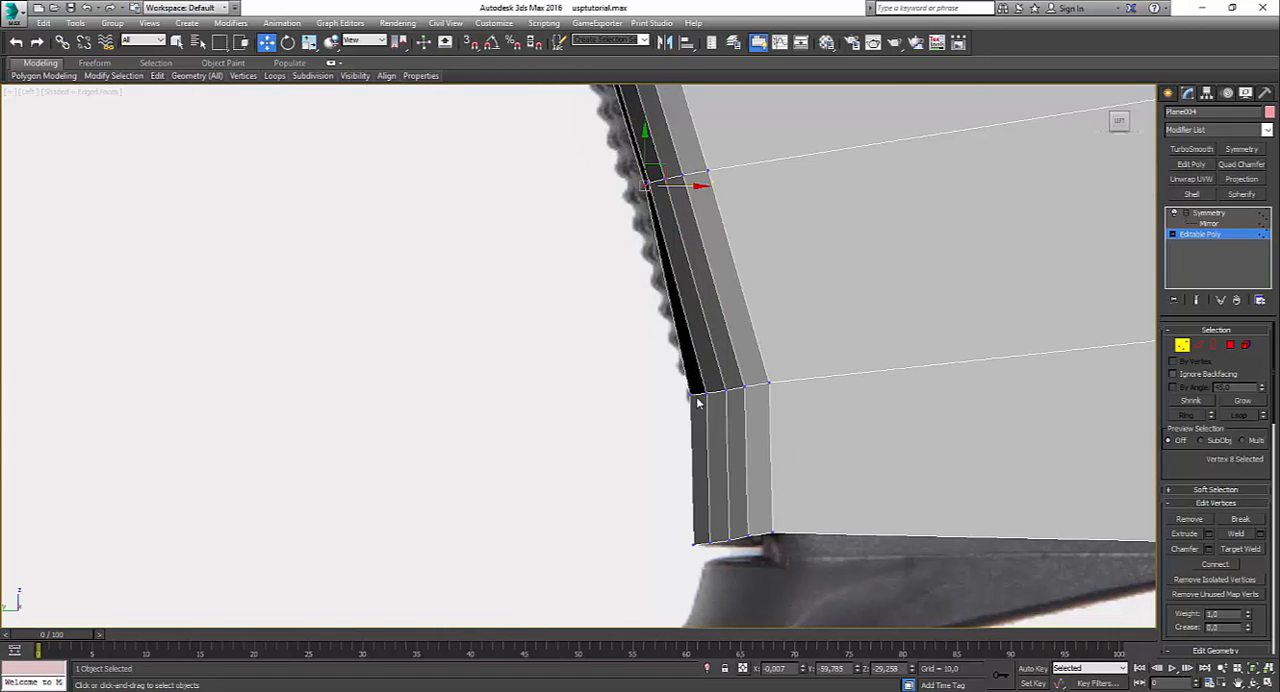
pyautogui.click(692, 395)
pyautogui.moveTo(729, 397); pyautogui.dragTo(736, 398)
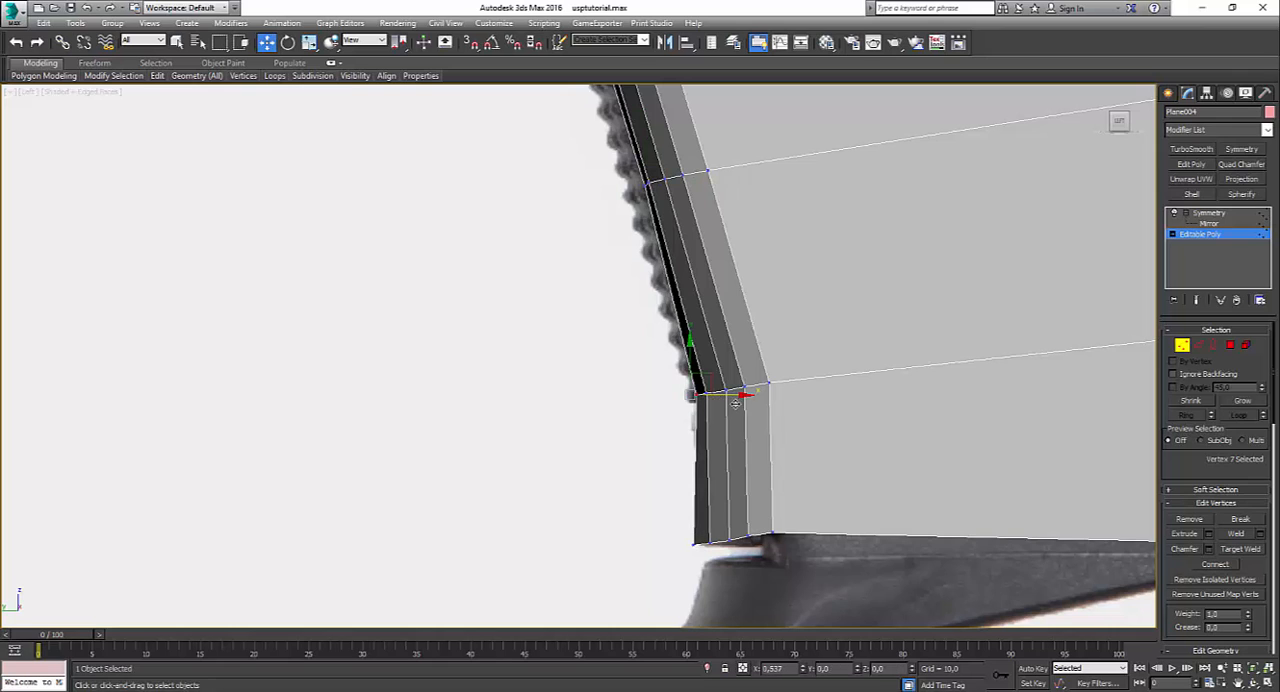
pyautogui.click(701, 556)
pyautogui.moveTo(699, 567); pyautogui.dragTo(748, 544)
pyautogui.hotkey('alt', 'w')
pyautogui.rightClick(880, 470)
pyautogui.hotkey('alt', 'w')
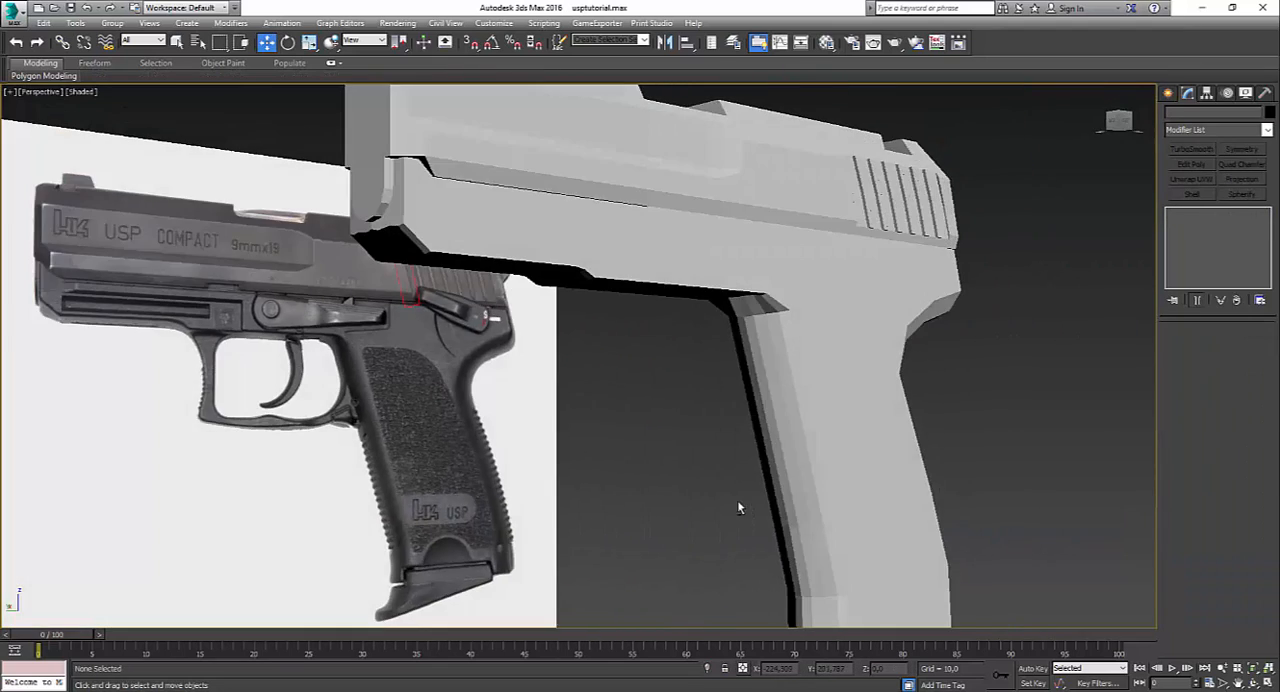
# Step: Reselect the frame, enter polygon level of its Editable Poly and show edged faces in the Perspective view
pyautogui.hotkey('alt', 'w')
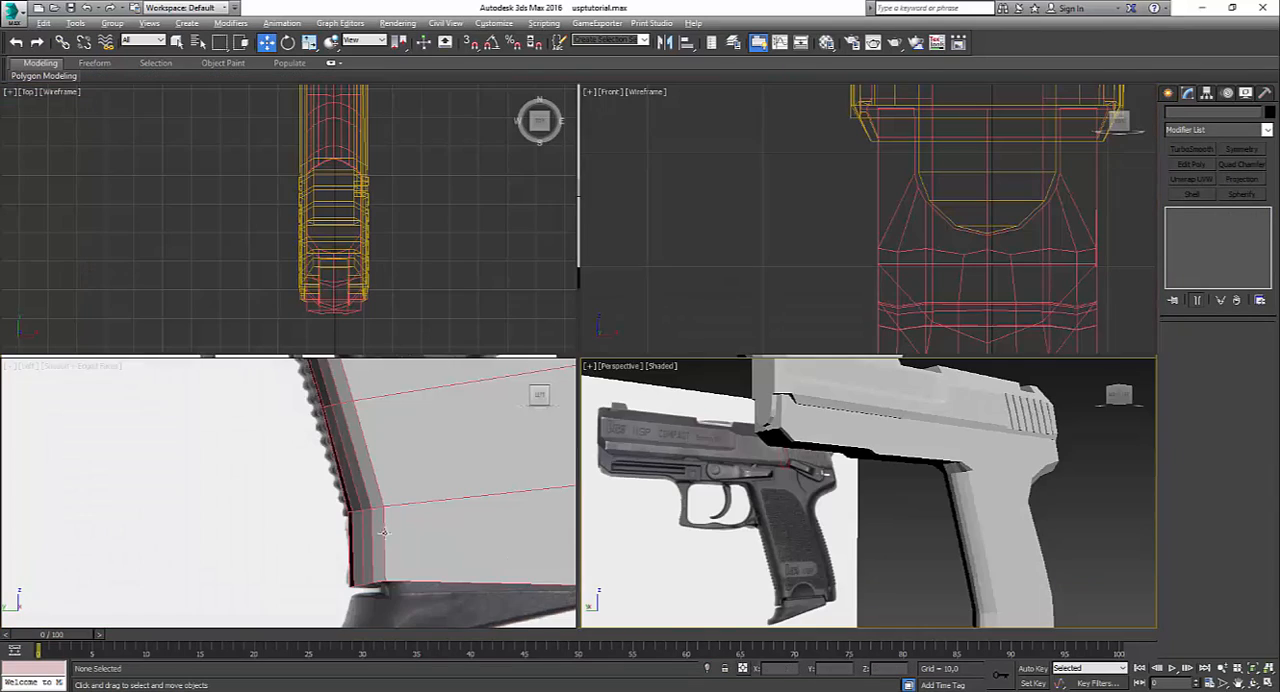
pyautogui.hotkey('alt', 'w')
pyautogui.scroll(-6, 492, 437)
pyautogui.moveTo(531, 366); pyautogui.dragTo(795, 668, button='middle')
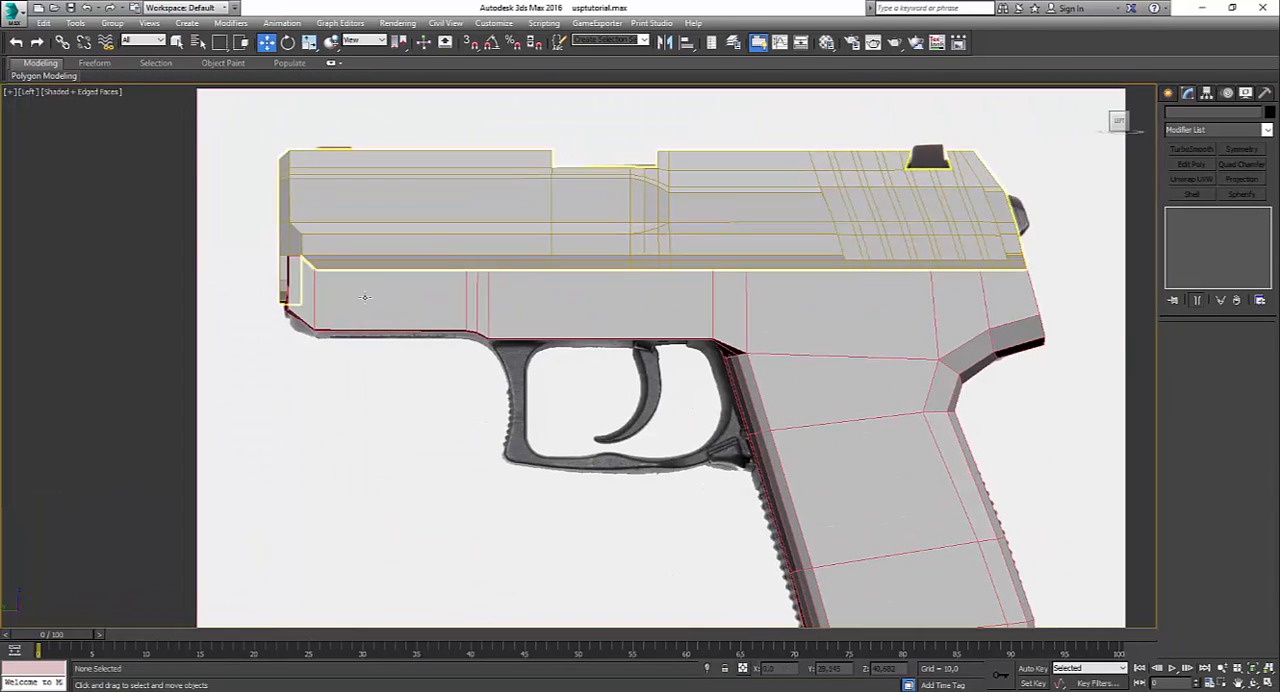
pyautogui.click(540, 278)
pyautogui.click(1200, 234)
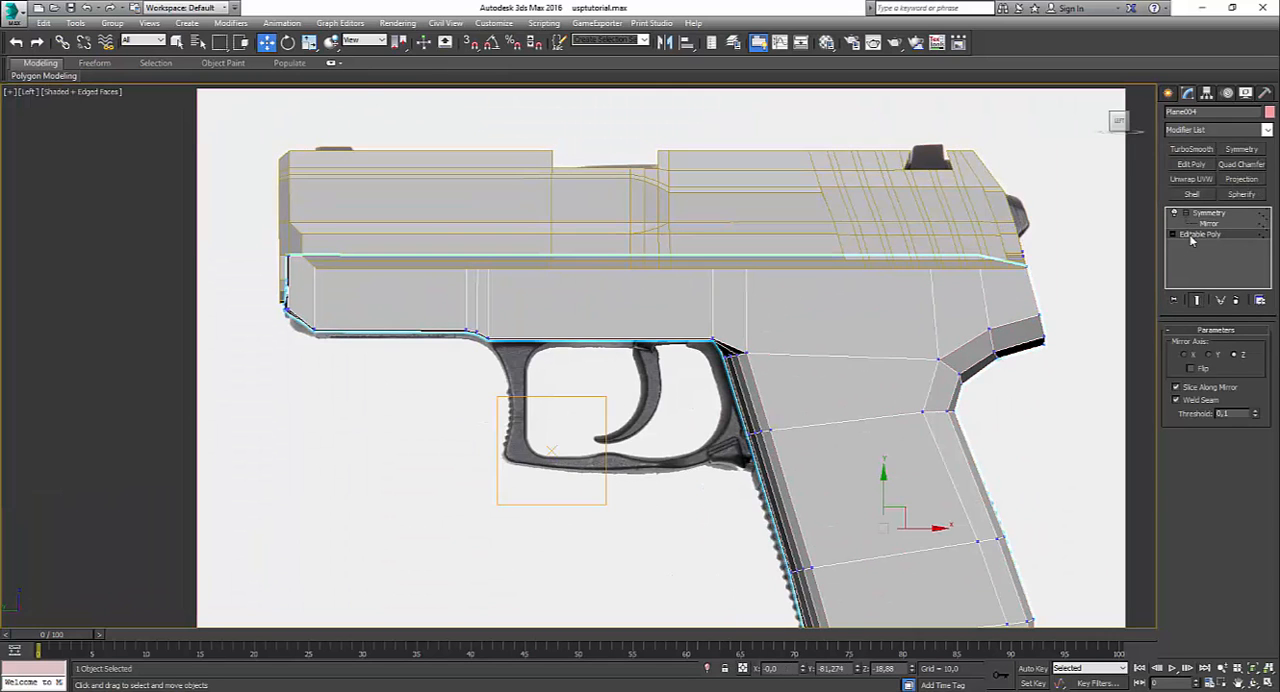
pyautogui.press('1')
pyautogui.scroll(3, 771, 484)
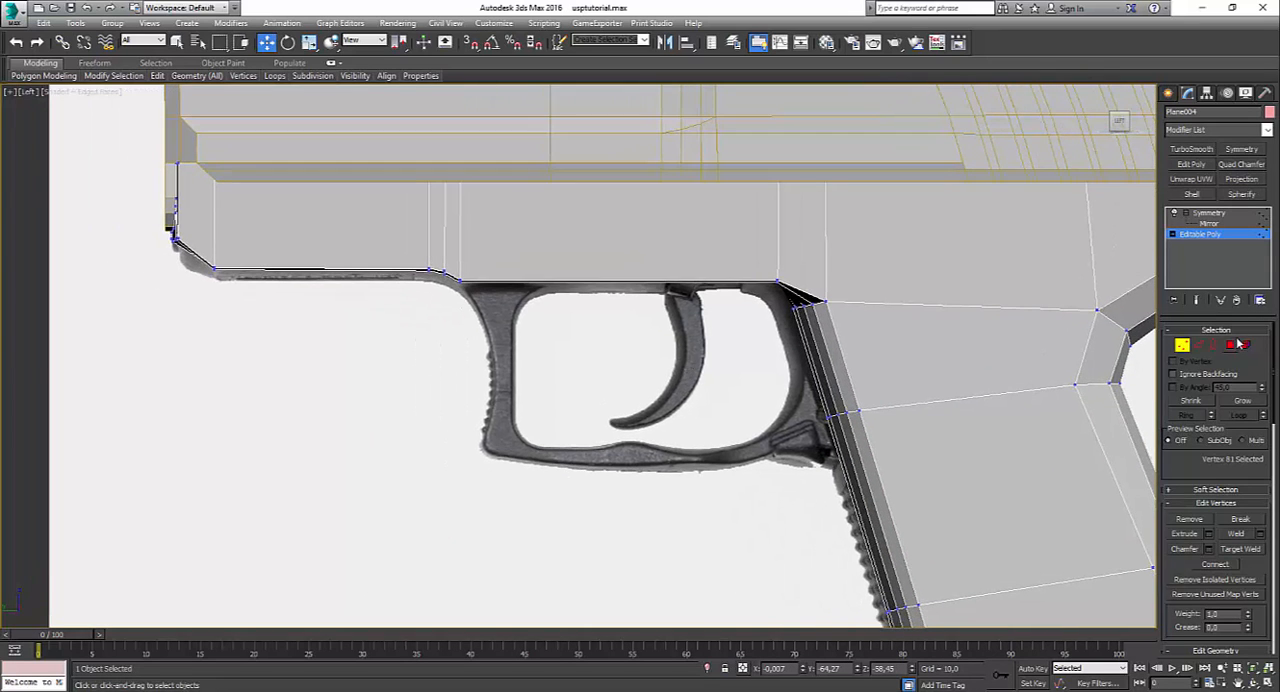
pyautogui.press('4')
pyautogui.hotkey('alt', 'w')
pyautogui.rightClick(915, 480)
pyautogui.hotkey('alt', 'w')
pyautogui.keyDown('alt'); pyautogui.moveTo(780, 475); pyautogui.dragTo(668, 350, button='middle'); pyautogui.keyUp('alt')
pyautogui.press('F4')
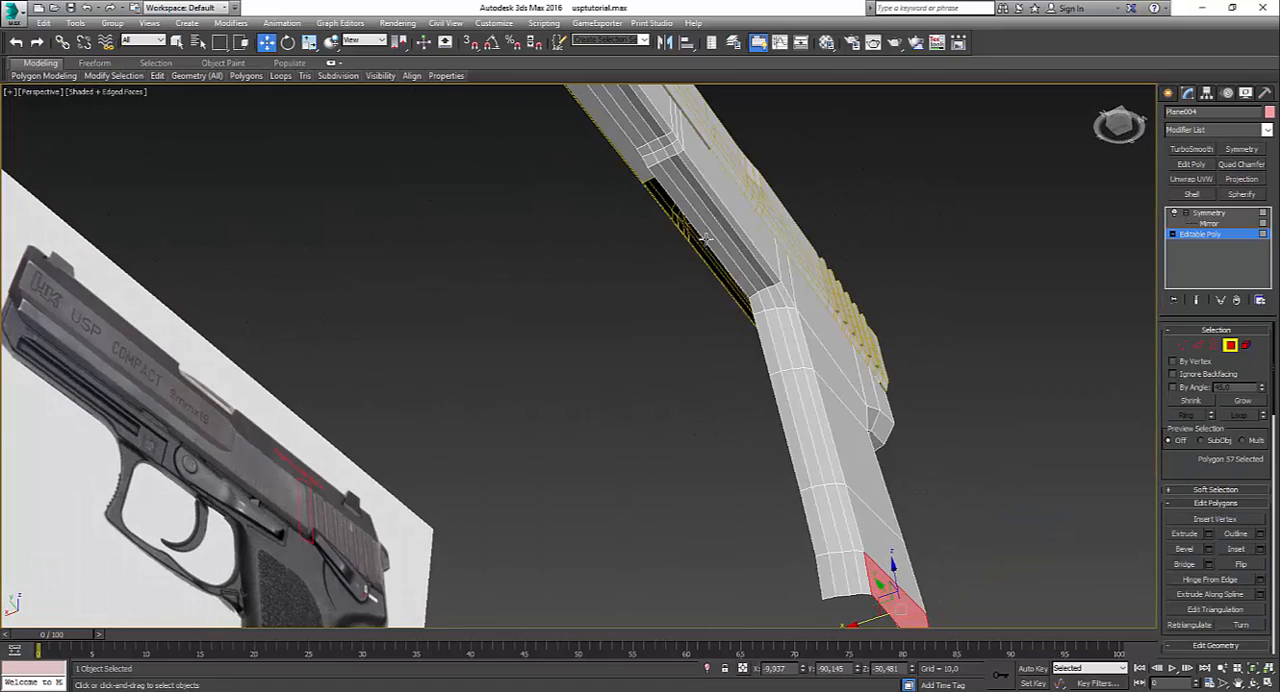
# Step: Select the four long polygons of the frame's underside between the step and the grip and flatten them with Make Planar
pyautogui.scroll(2, 687, 203)
pyautogui.moveTo(688, 205); pyautogui.dragTo(698, 296, button='middle')
pyautogui.click(683, 261)
pyautogui.keyDown('ctrl'); pyautogui.click(646, 263); pyautogui.keyUp('ctrl')
pyautogui.keyDown('ctrl'); pyautogui.click(659, 257); pyautogui.keyUp('ctrl')
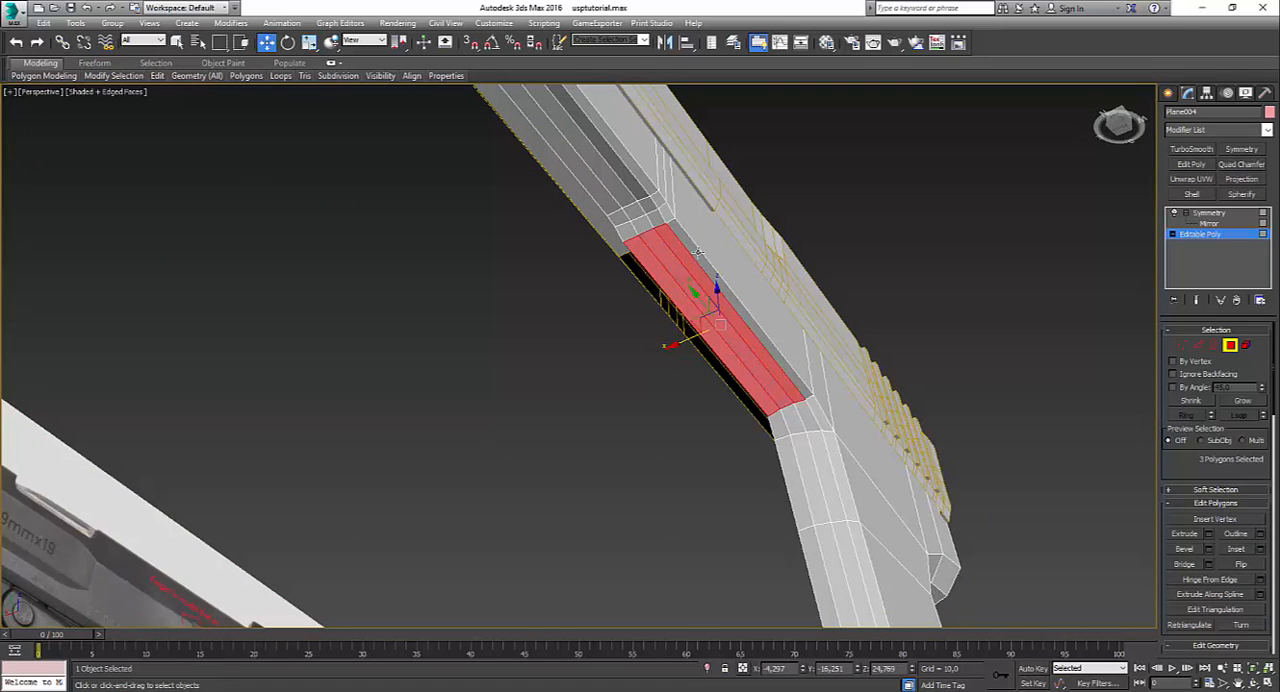
pyautogui.keyDown('ctrl'); pyautogui.click(698, 252); pyautogui.keyUp('ctrl')
pyautogui.moveTo(412, 76)
pyautogui.click(432, 138)
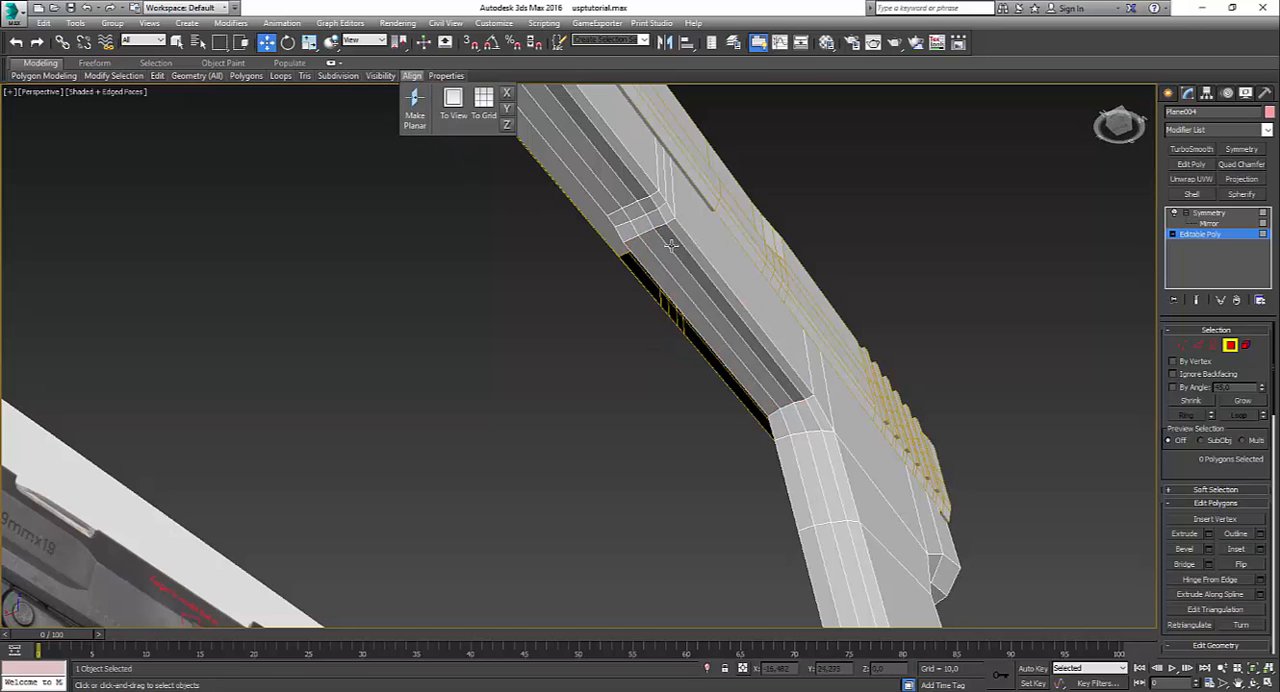
pyautogui.hotkey('ctrl', 'z')
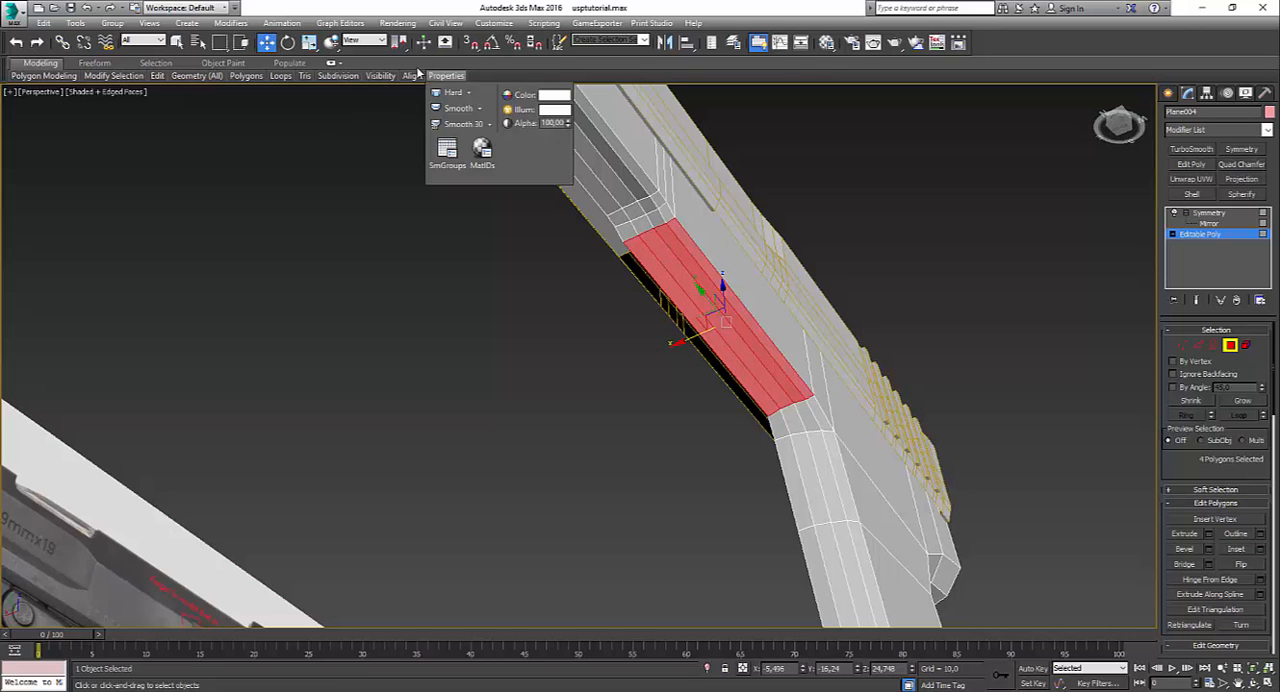
pyautogui.moveTo(412, 77)
pyautogui.click(416, 106)
# Step: Flatten the four polygons in the rear row of the underside step with Make Planar
pyautogui.keyDown('alt'); pyautogui.moveTo(687, 305); pyautogui.dragTo(649, 329, button='middle'); pyautogui.keyUp('alt')
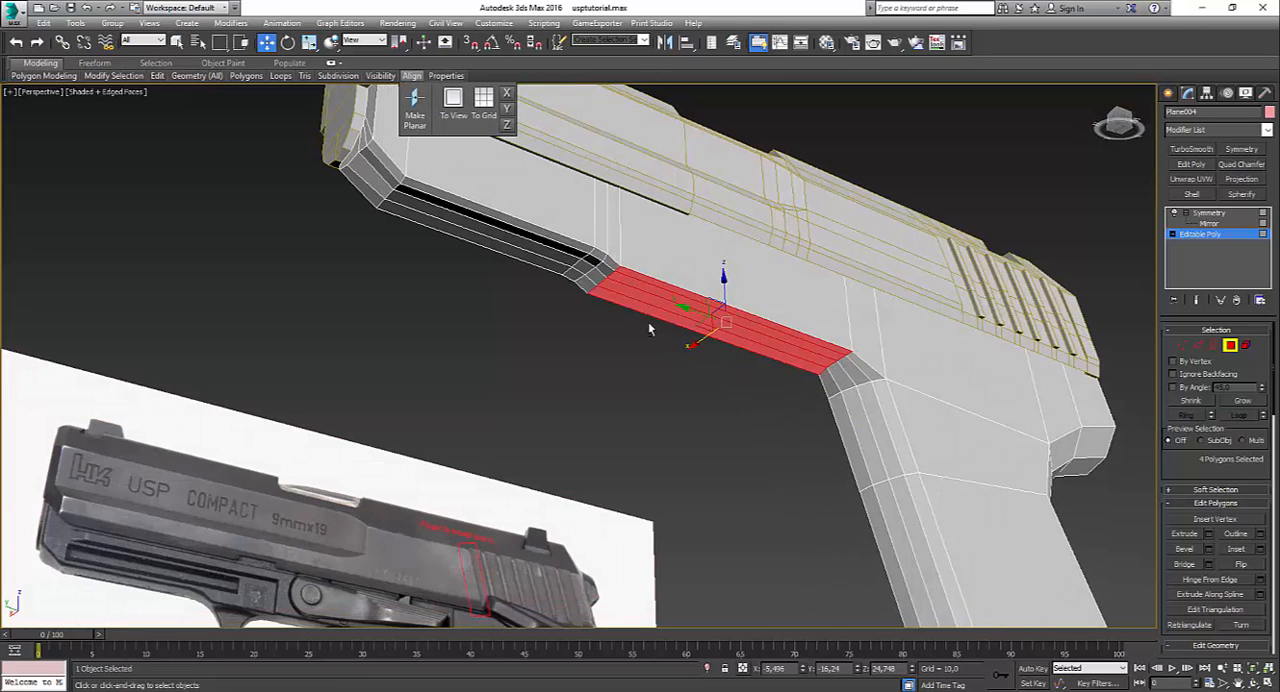
pyautogui.click(588, 289)
pyautogui.keyDown('ctrl'); pyautogui.click(598, 280); pyautogui.keyUp('ctrl')
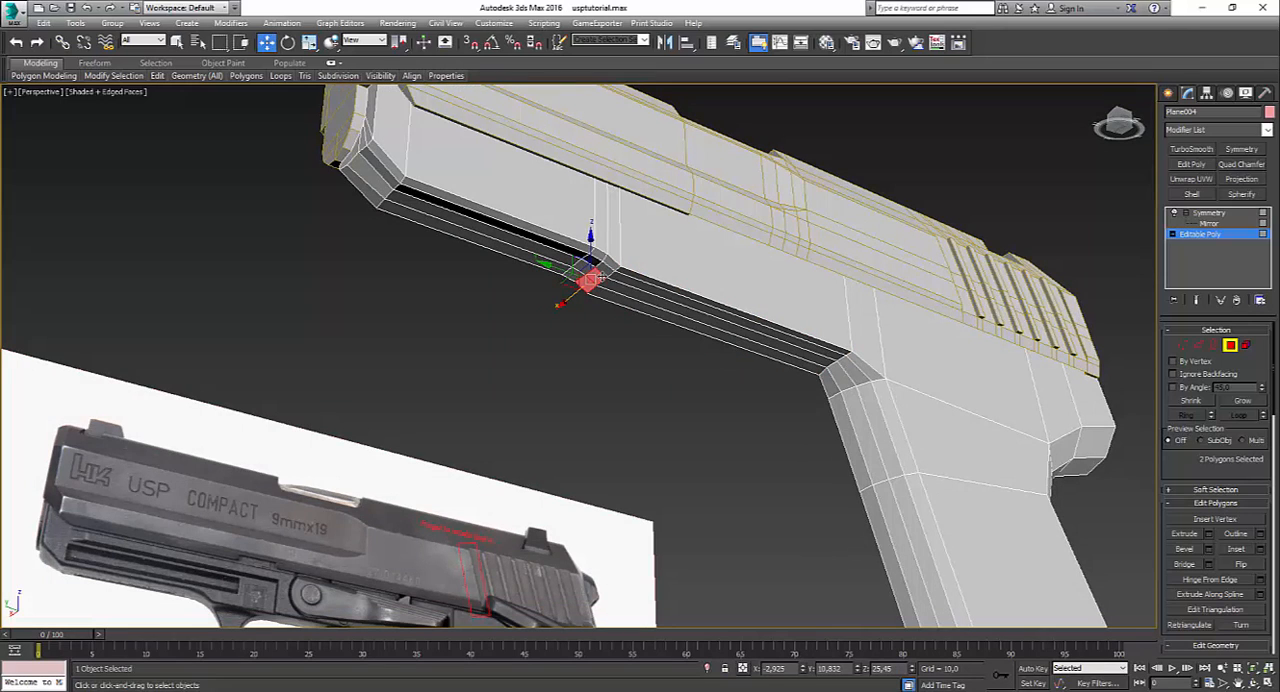
pyautogui.keyDown('ctrl'); pyautogui.click(603, 272); pyautogui.keyUp('ctrl')
pyautogui.keyDown('ctrl'); pyautogui.click(609, 261); pyautogui.keyUp('ctrl')
pyautogui.moveTo(408, 78)
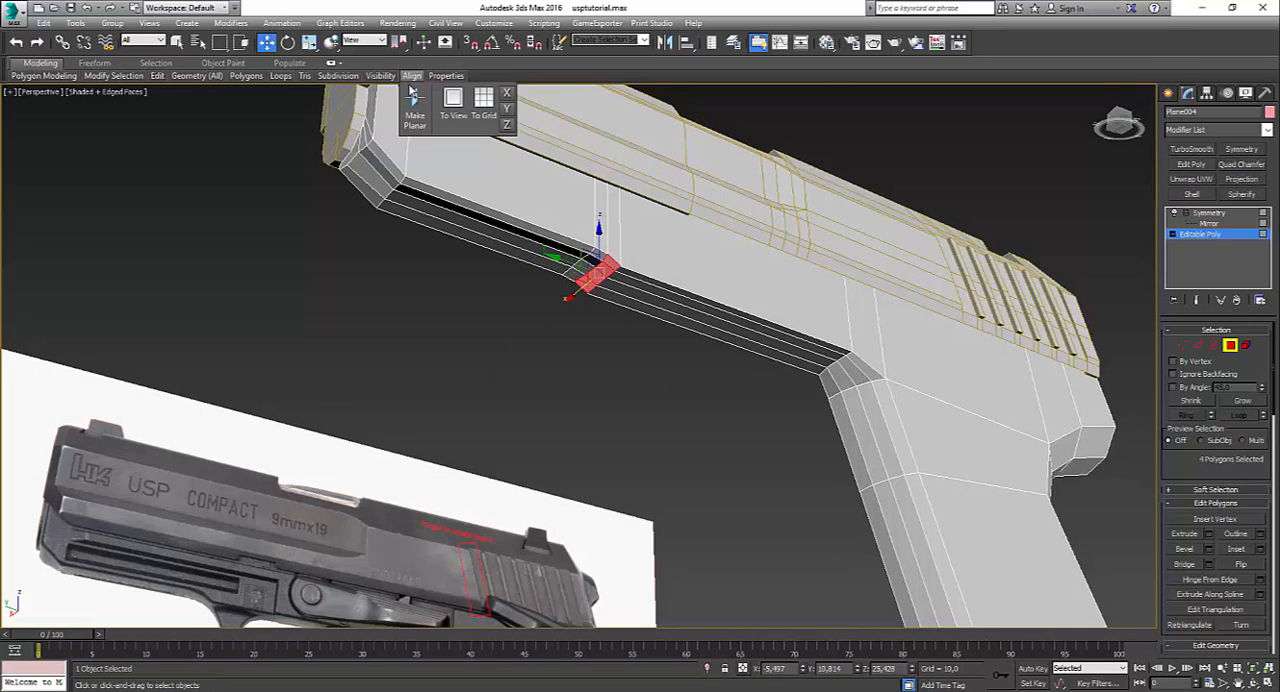
pyautogui.click(416, 108)
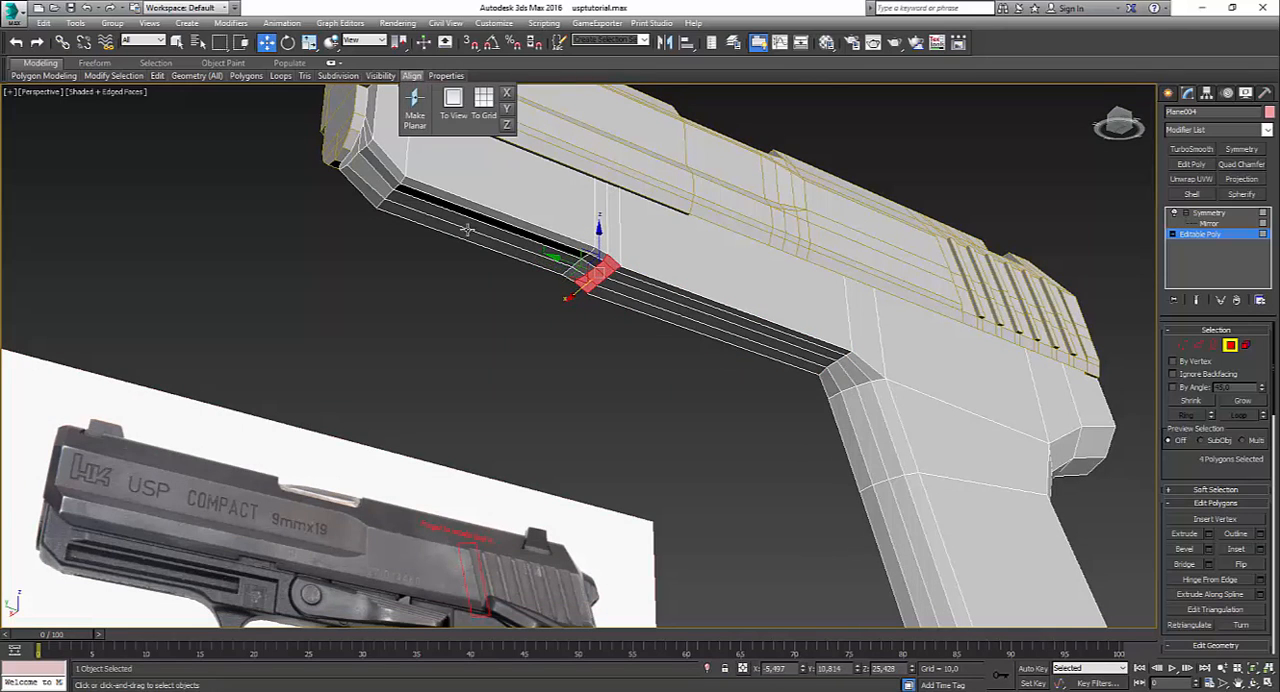
# Step: Flatten the four polygons in the forward row of the underside step with Make Planar
pyautogui.click(575, 274)
pyautogui.keyDown('ctrl'); pyautogui.click(587, 266); pyautogui.keyUp('ctrl')
pyautogui.keyDown('ctrl'); pyautogui.click(593, 262); pyautogui.keyUp('ctrl')
pyautogui.keyDown('ctrl'); pyautogui.click(599, 257); pyautogui.keyUp('ctrl')
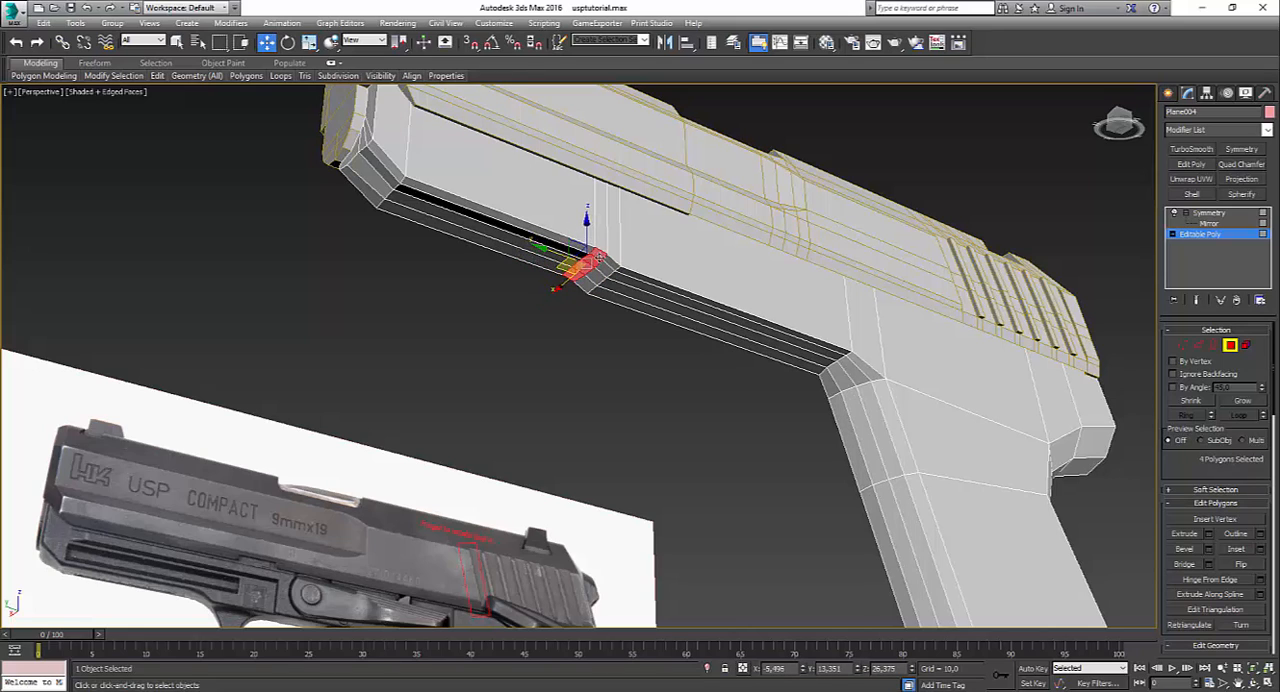
pyautogui.moveTo(412, 78)
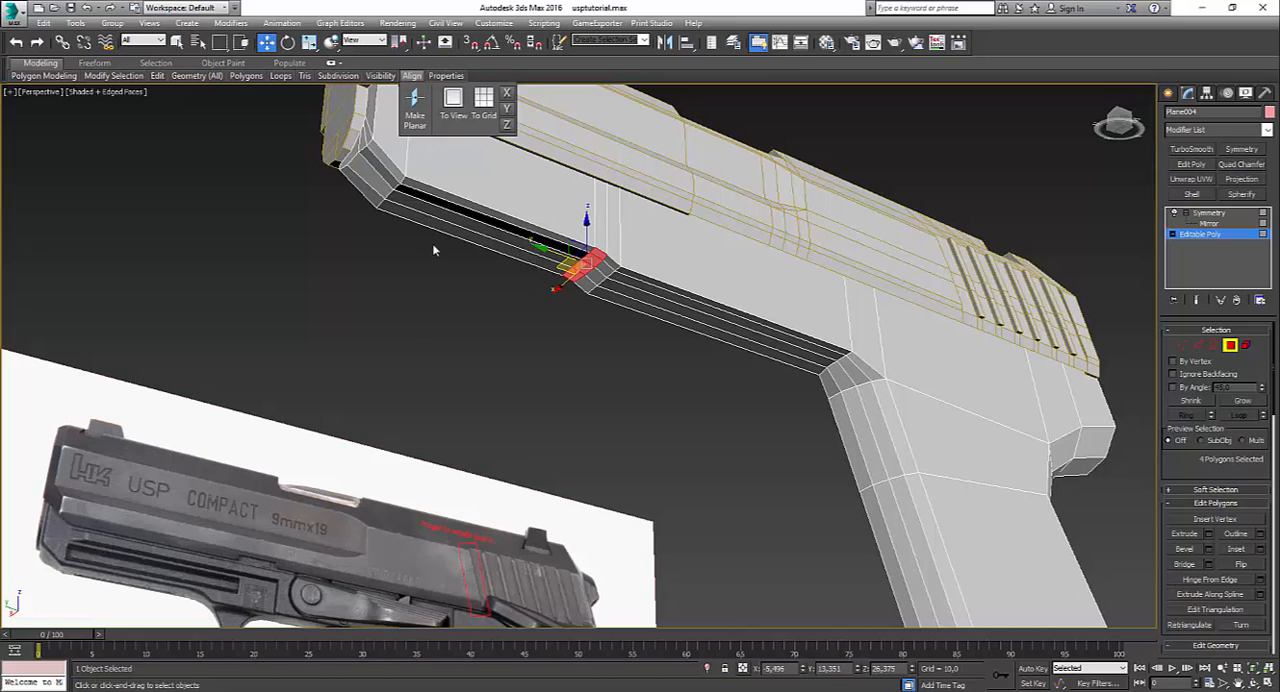
# Step: Flatten the four long underside polygons ahead of the step with Make Planar
pyautogui.click(444, 214)
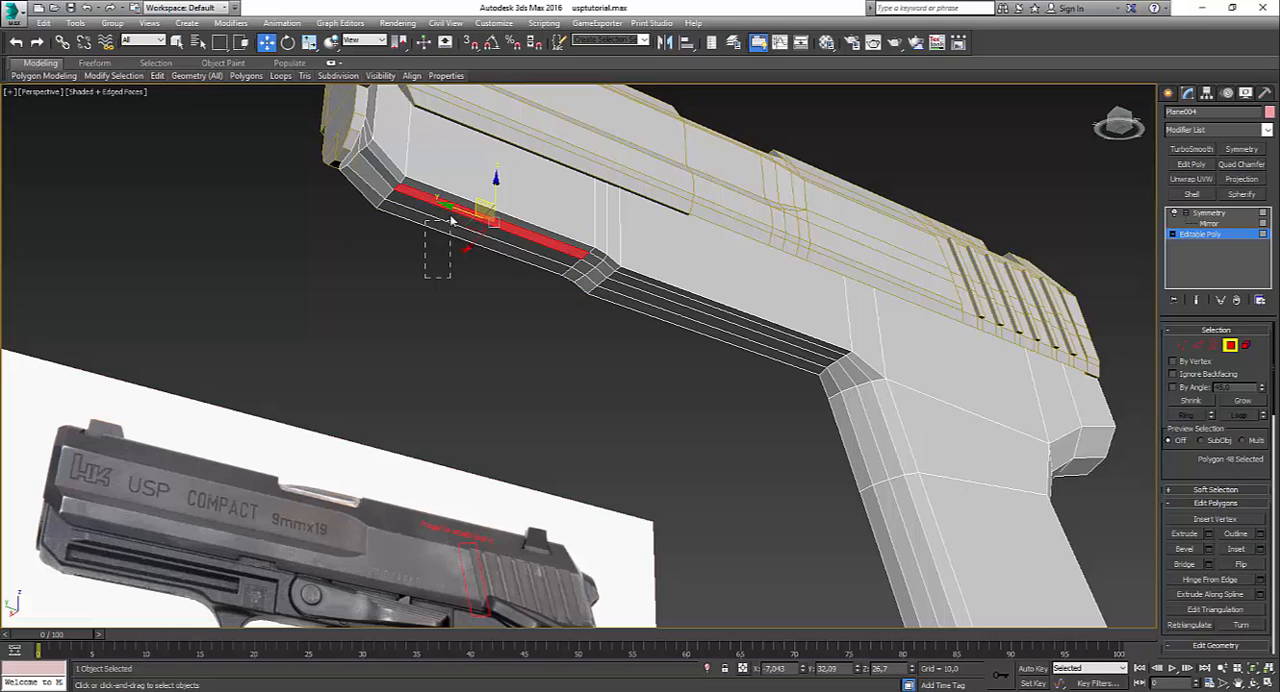
pyautogui.moveTo(468, 210); pyautogui.dragTo(468, 208)
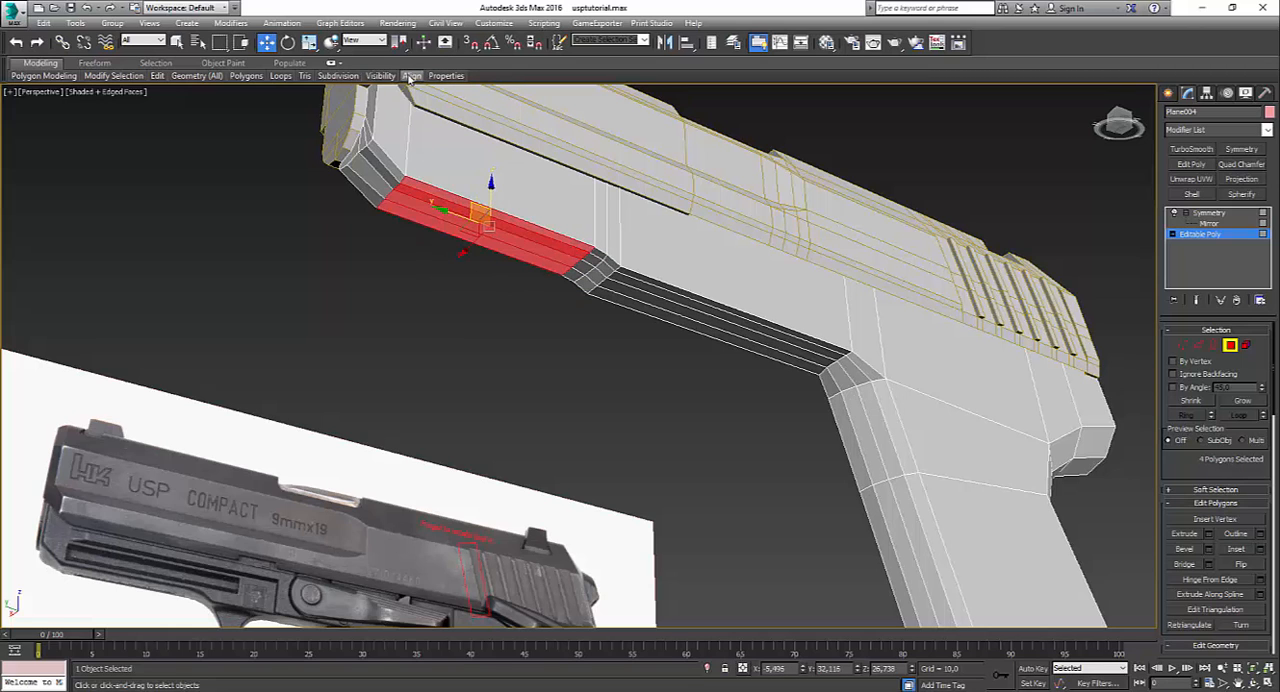
pyautogui.moveTo(412, 77)
pyautogui.click(415, 104)
# Step: Flatten the four sloped polygons at the frame's lower front corner with Make Planar
pyautogui.keyDown('alt'); pyautogui.moveTo(384, 219); pyautogui.dragTo(340, 241, button='middle'); pyautogui.keyUp('alt')
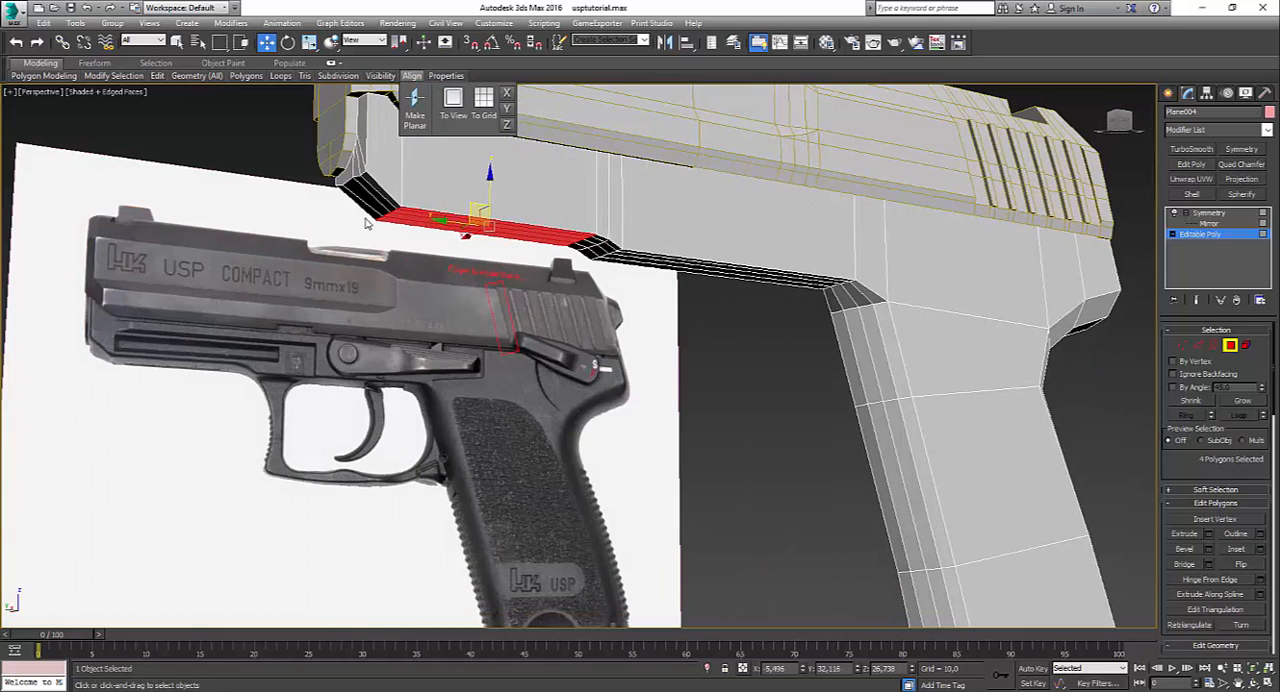
pyautogui.click(371, 207)
pyautogui.keyDown('ctrl'); pyautogui.click(373, 201); pyautogui.keyUp('ctrl')
pyautogui.keyDown('ctrl'); pyautogui.click(379, 195); pyautogui.keyUp('ctrl')
pyautogui.keyDown('ctrl'); pyautogui.click(383, 190); pyautogui.keyUp('ctrl')
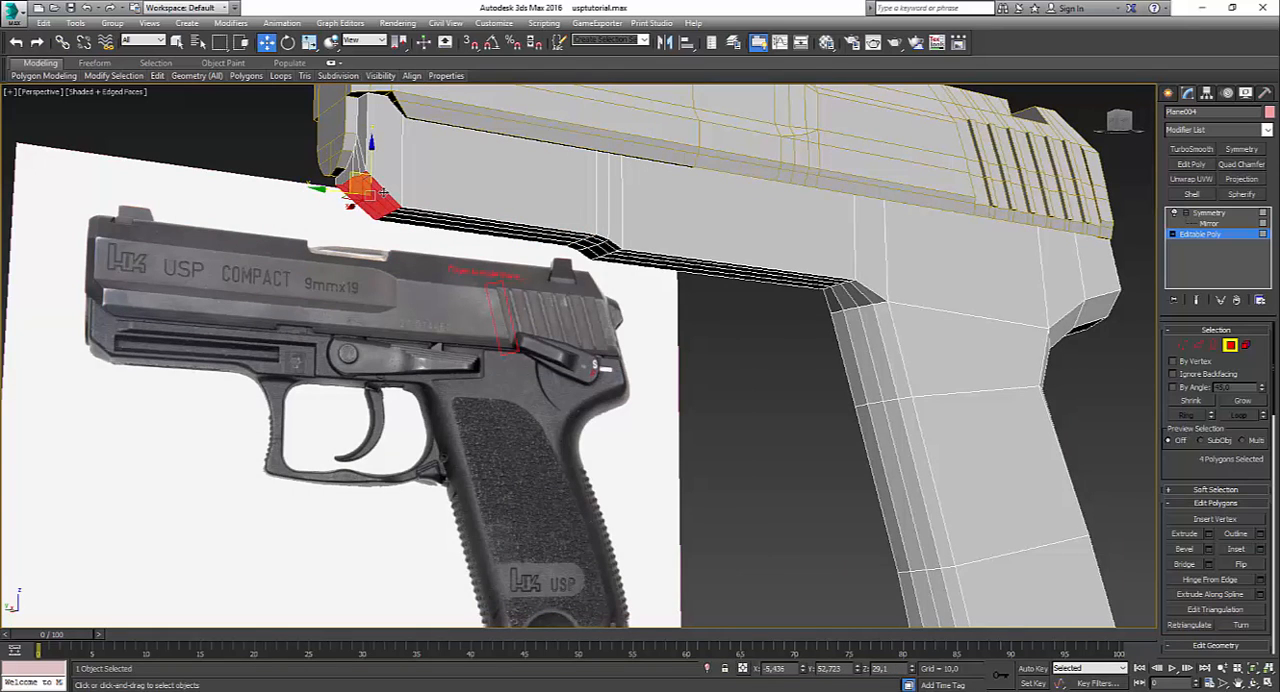
pyautogui.moveTo(412, 79)
pyautogui.click(418, 105)
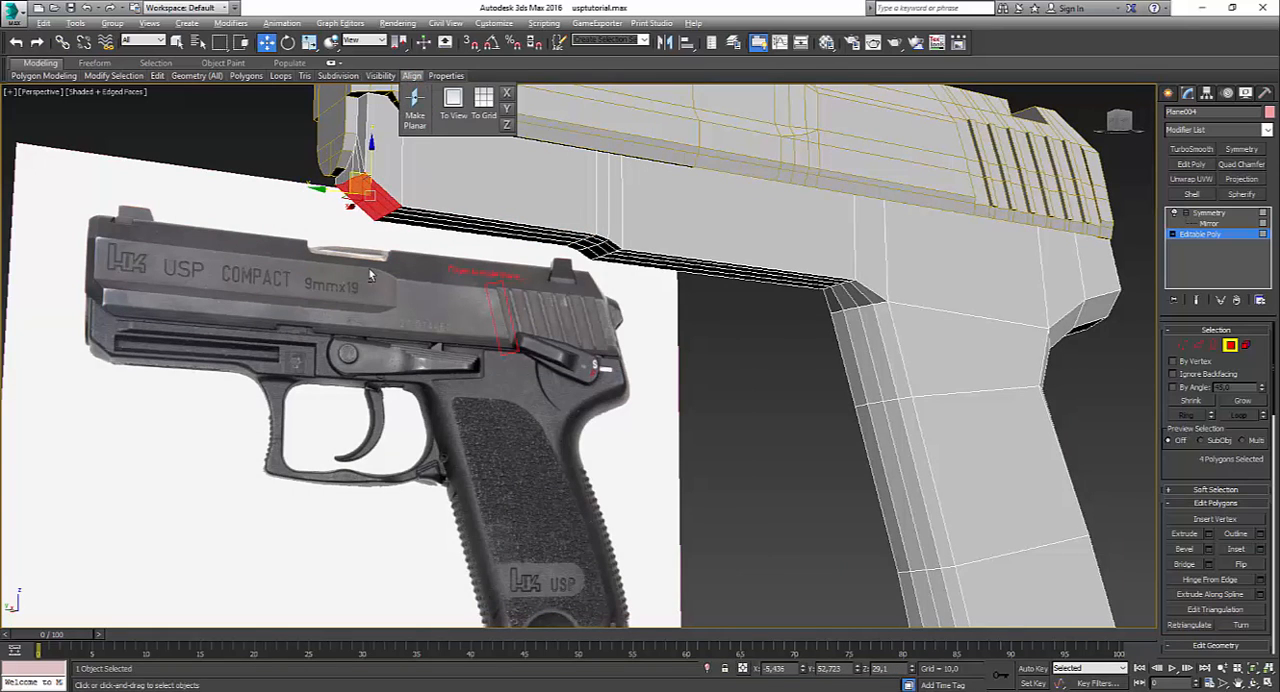
# Step: Clear the polygon selection and enter edge level in the maximized Left view
pyautogui.keyDown('alt'); pyautogui.moveTo(368, 267); pyautogui.dragTo(329, 277, button='middle'); pyautogui.keyUp('alt')
pyautogui.click(571, 363)
pyautogui.keyDown('alt'); pyautogui.moveTo(571, 363); pyautogui.dragTo(748, 428, button='middle'); pyautogui.keyUp('alt')
pyautogui.hotkey('alt', 'w')
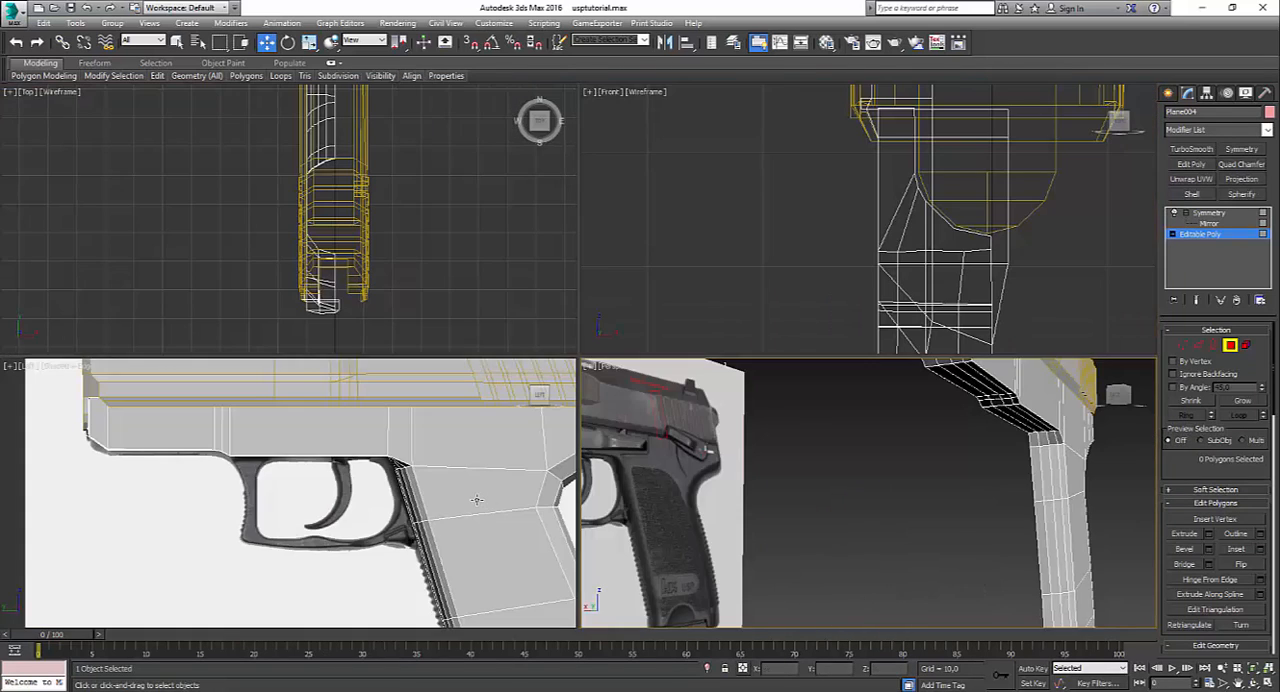
pyautogui.click(480, 508)
pyautogui.hotkey('alt', 'w')
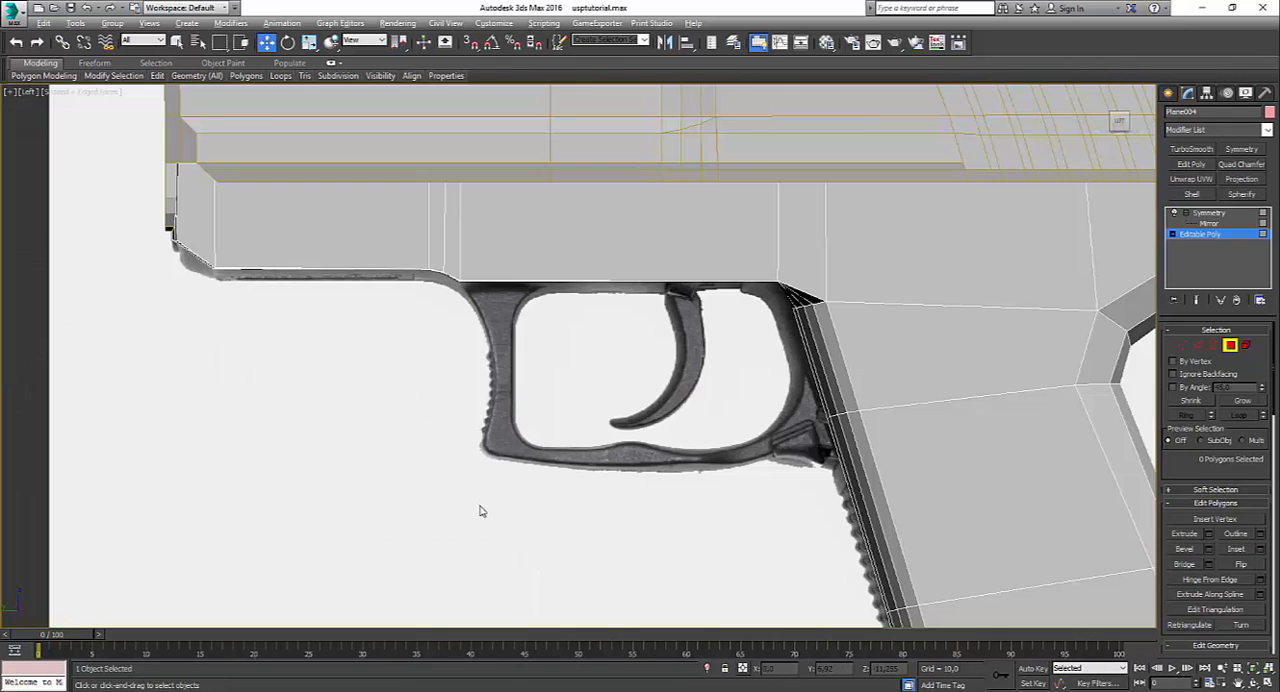
pyautogui.click(1199, 347)
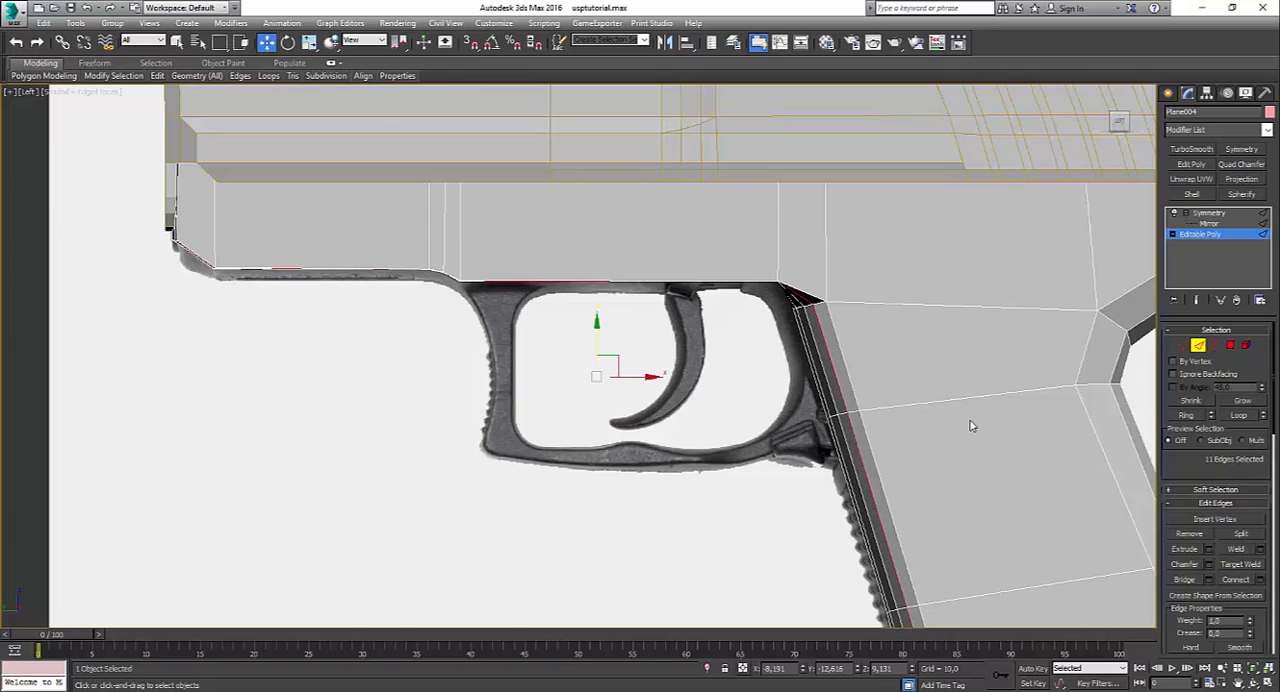
# Step: Chamfer the four edges crossing the grip's front behind the trigger guard by 7.123 with 1 segment
pyautogui.scroll(2, 969, 428)
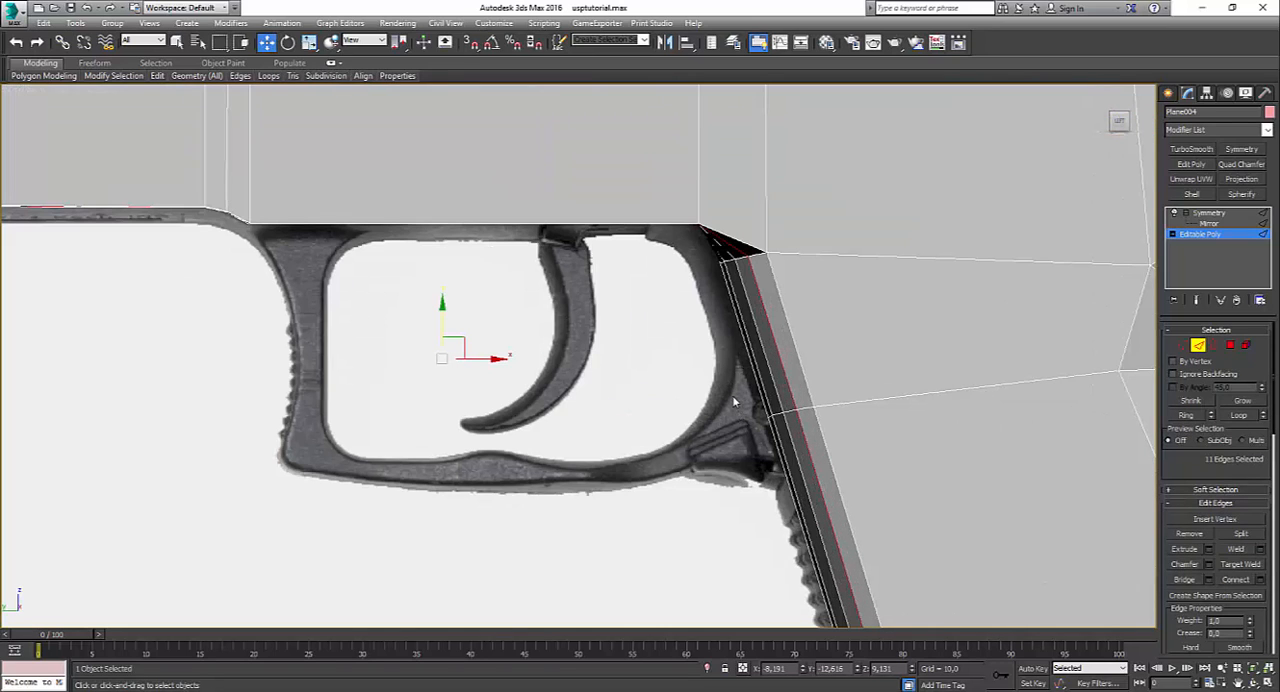
pyautogui.moveTo(733, 397); pyautogui.dragTo(872, 361)
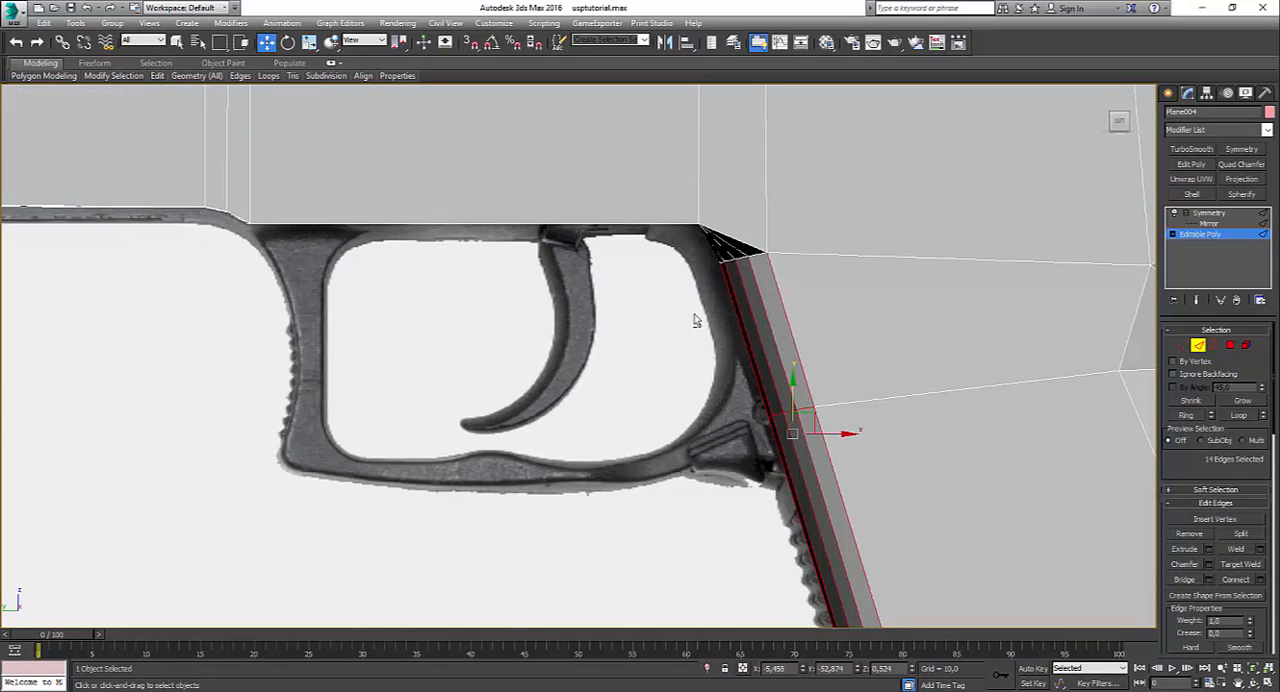
pyautogui.keyDown('alt'); pyautogui.moveTo(872, 312); pyautogui.dragTo(872, 314); pyautogui.keyUp('alt')
pyautogui.keyDown('alt'); pyautogui.moveTo(717, 527); pyautogui.dragTo(908, 514); pyautogui.keyUp('alt')
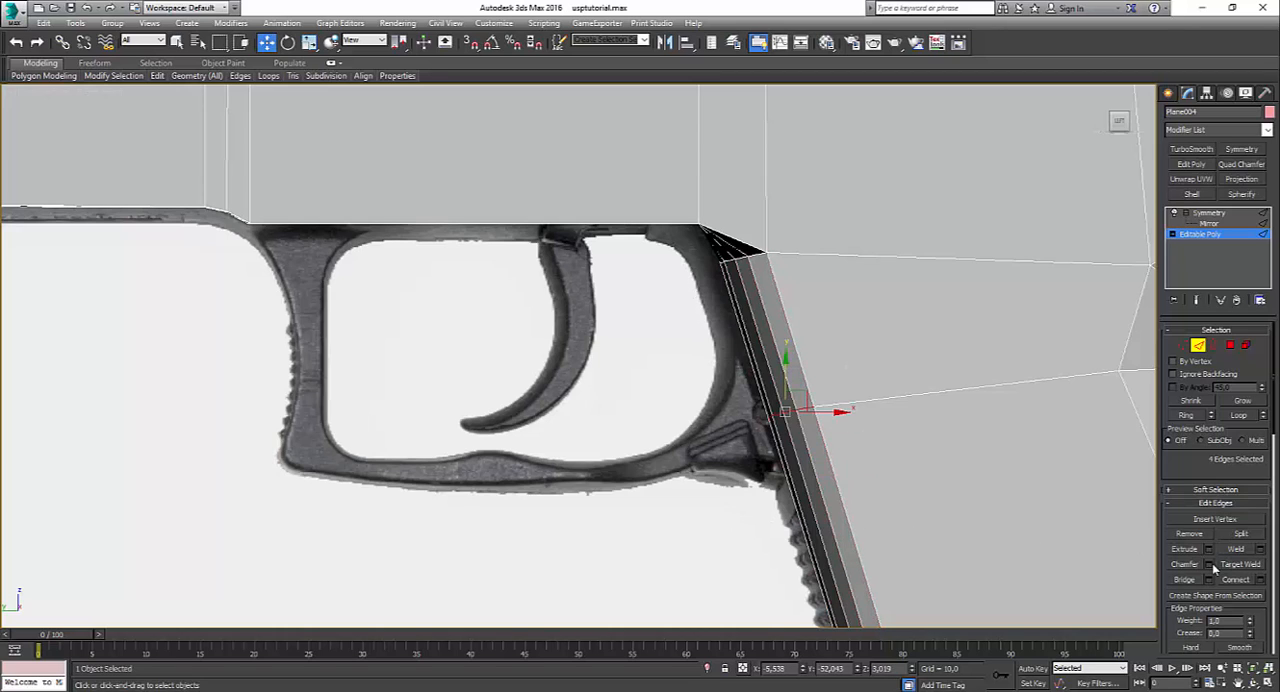
pyautogui.click(1209, 564)
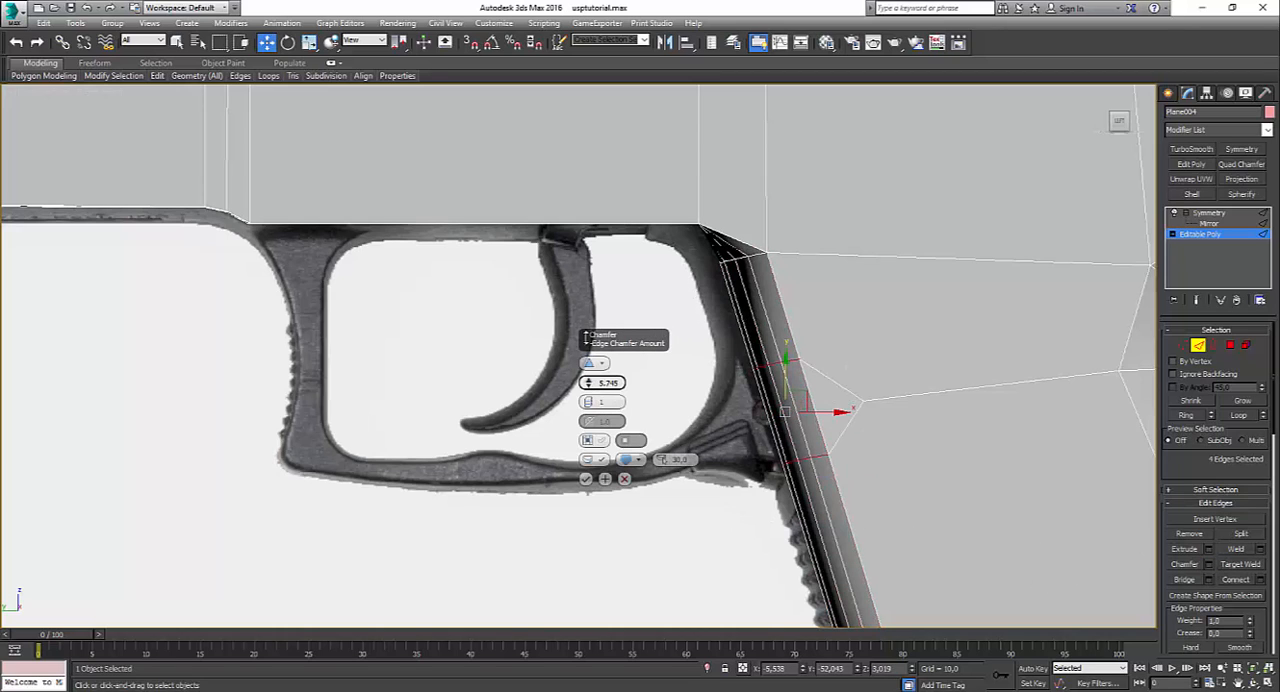
pyautogui.moveTo(587, 339); pyautogui.dragTo(556, 328)
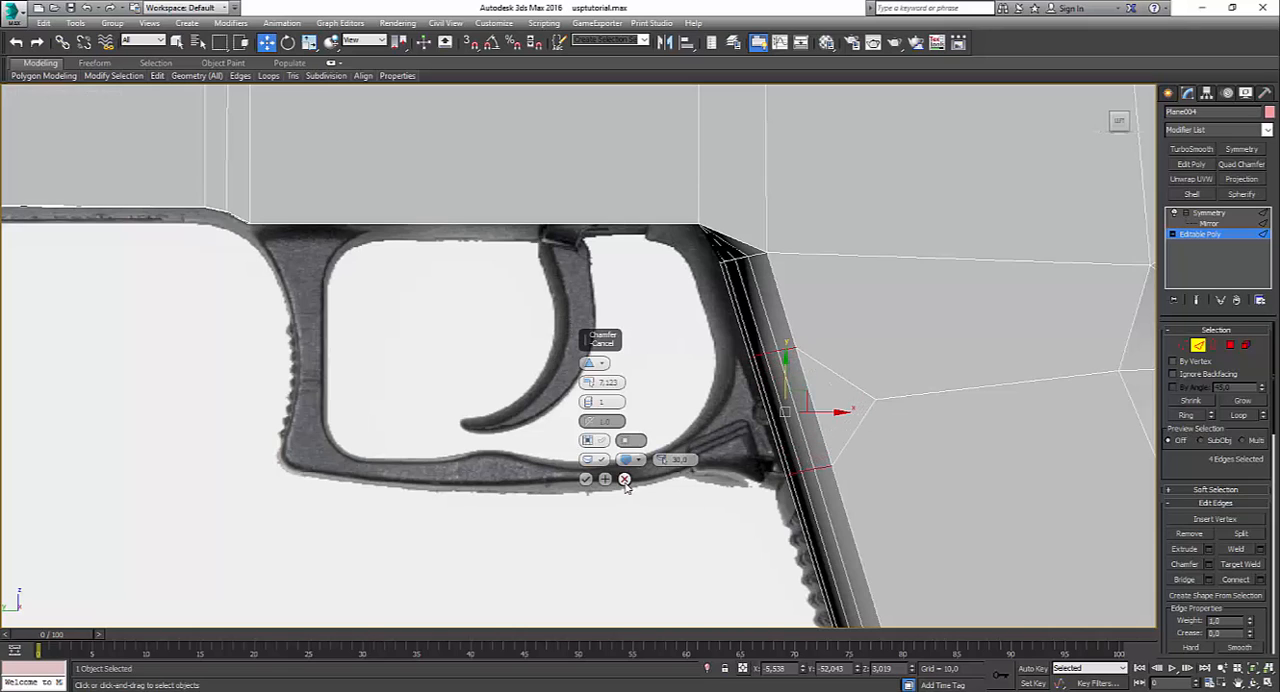
pyautogui.click(624, 479)
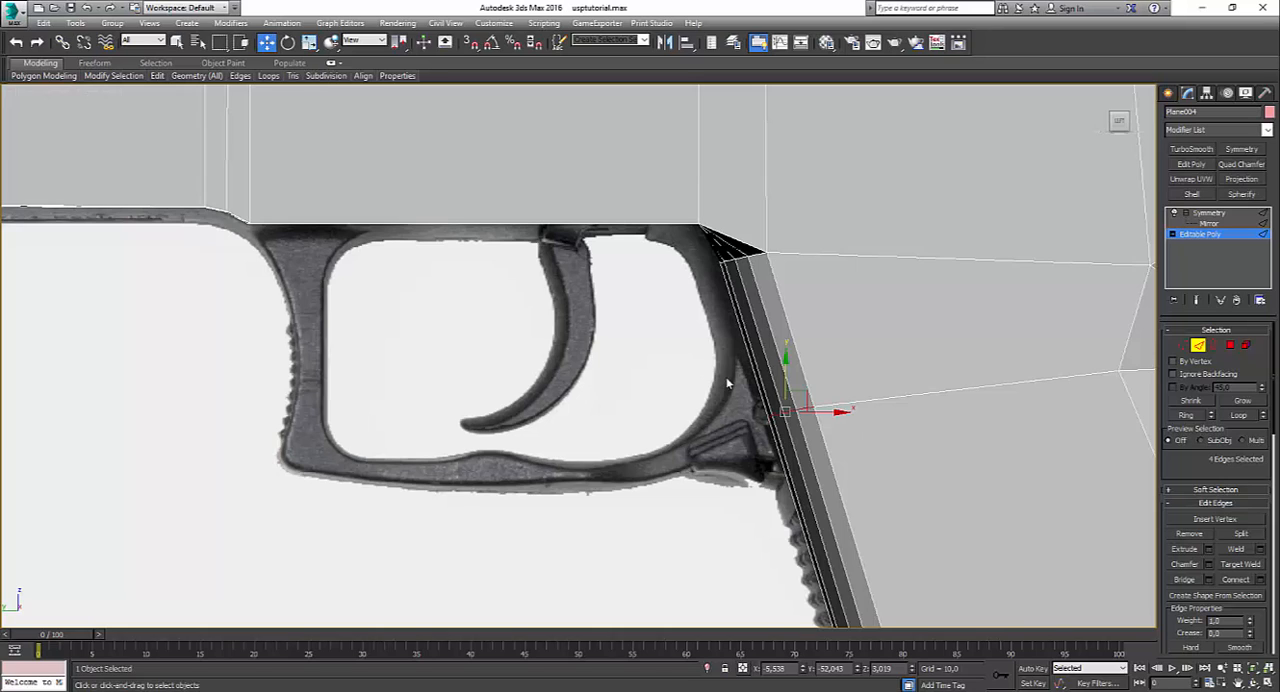
pyautogui.click(1208, 564)
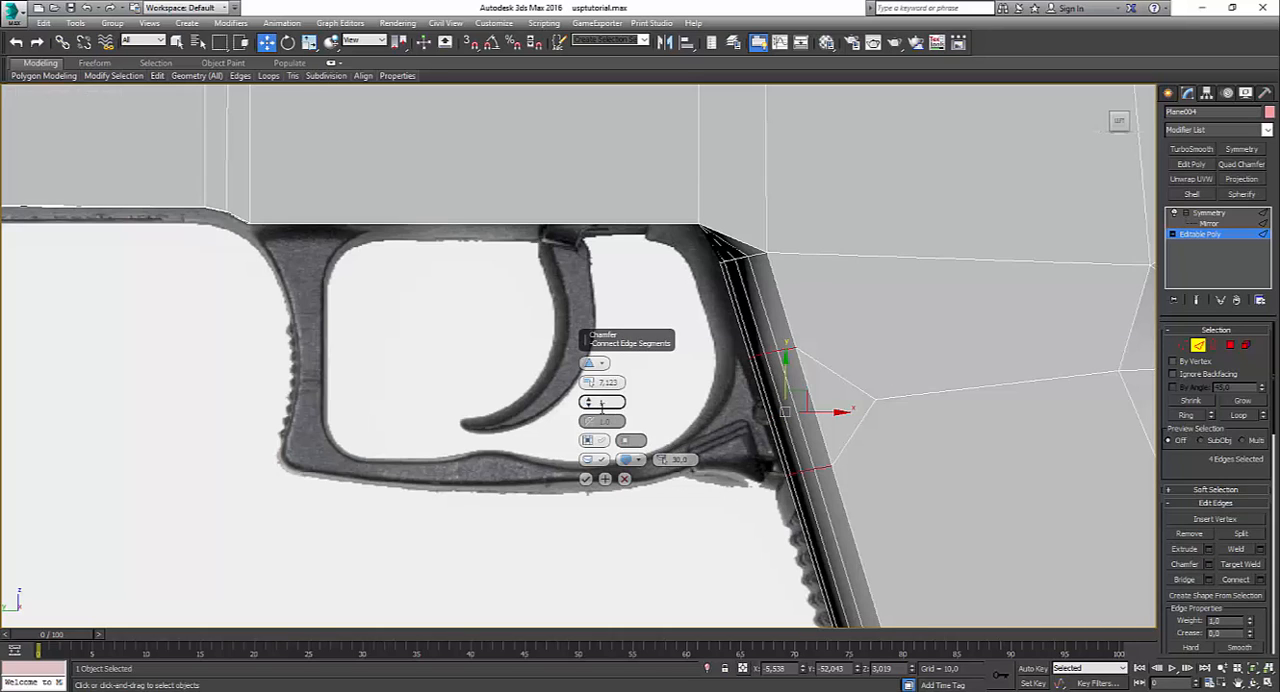
pyautogui.click(587, 479)
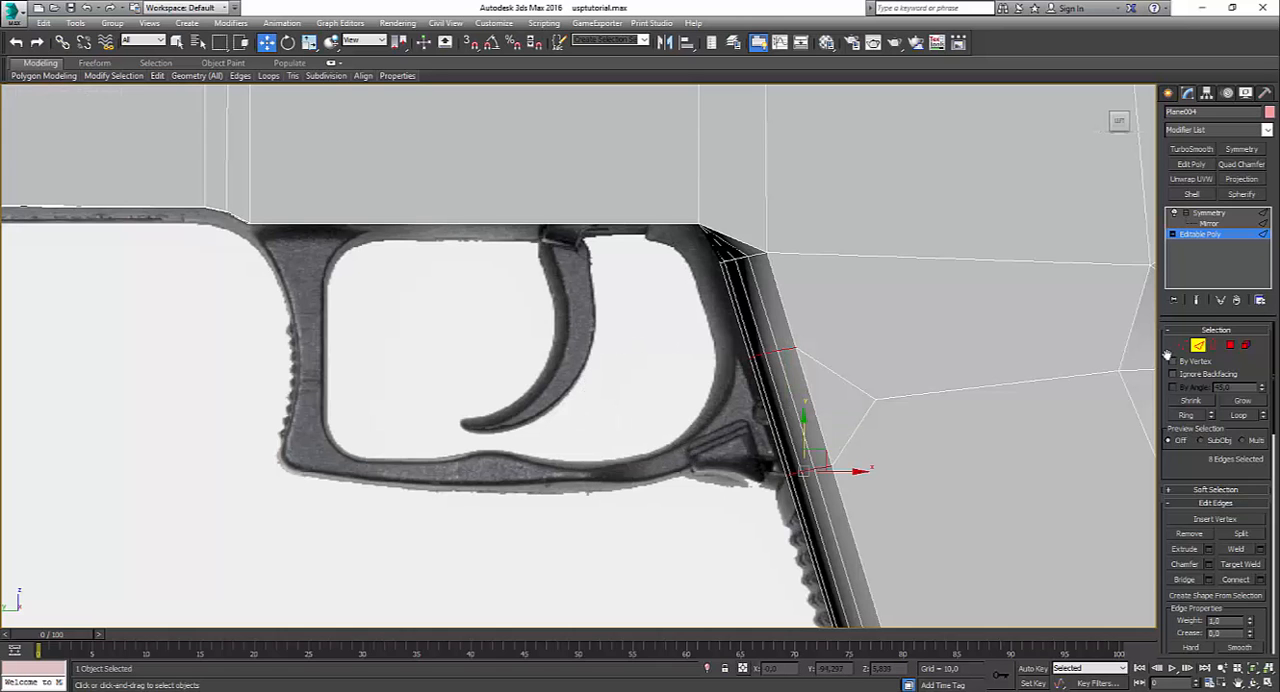
# Step: Enter polygon level and examine the trigger guard's shape where it meets the grip in the pistol reference photos
pyautogui.click(1231, 346)
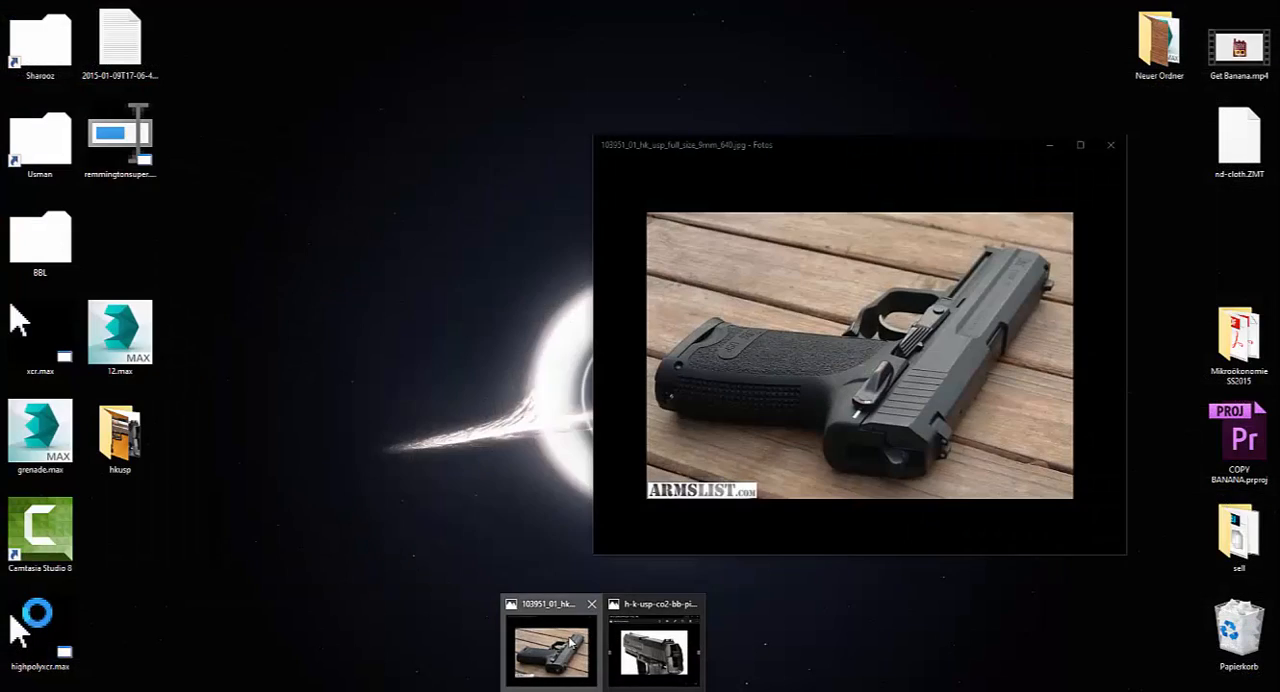
pyautogui.click(640, 640)
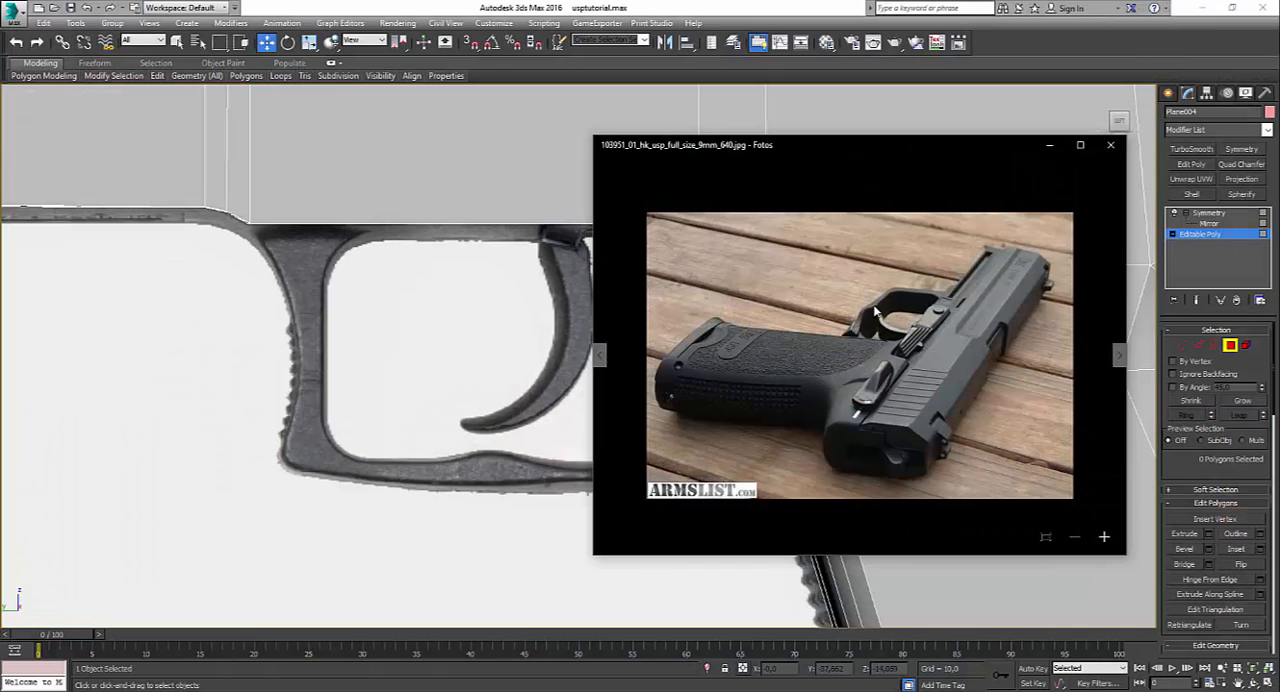
pyautogui.scroll(4, 872, 363)
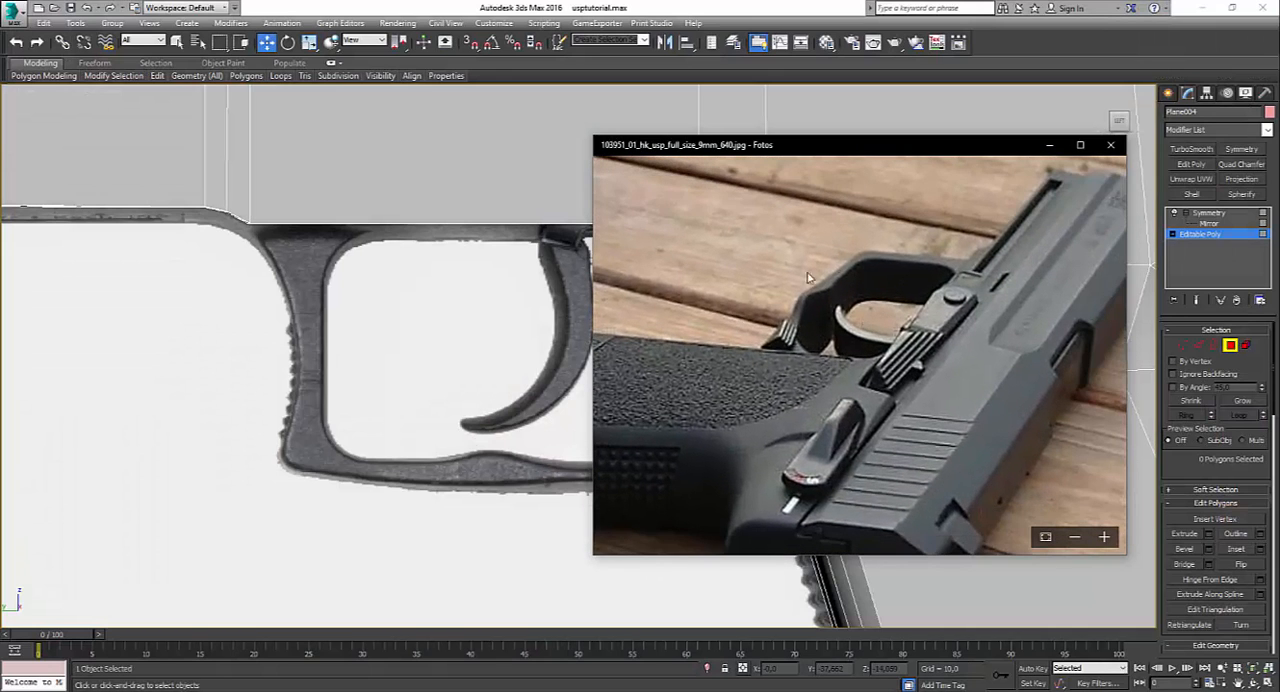
pyautogui.scroll(-4, 828, 364)
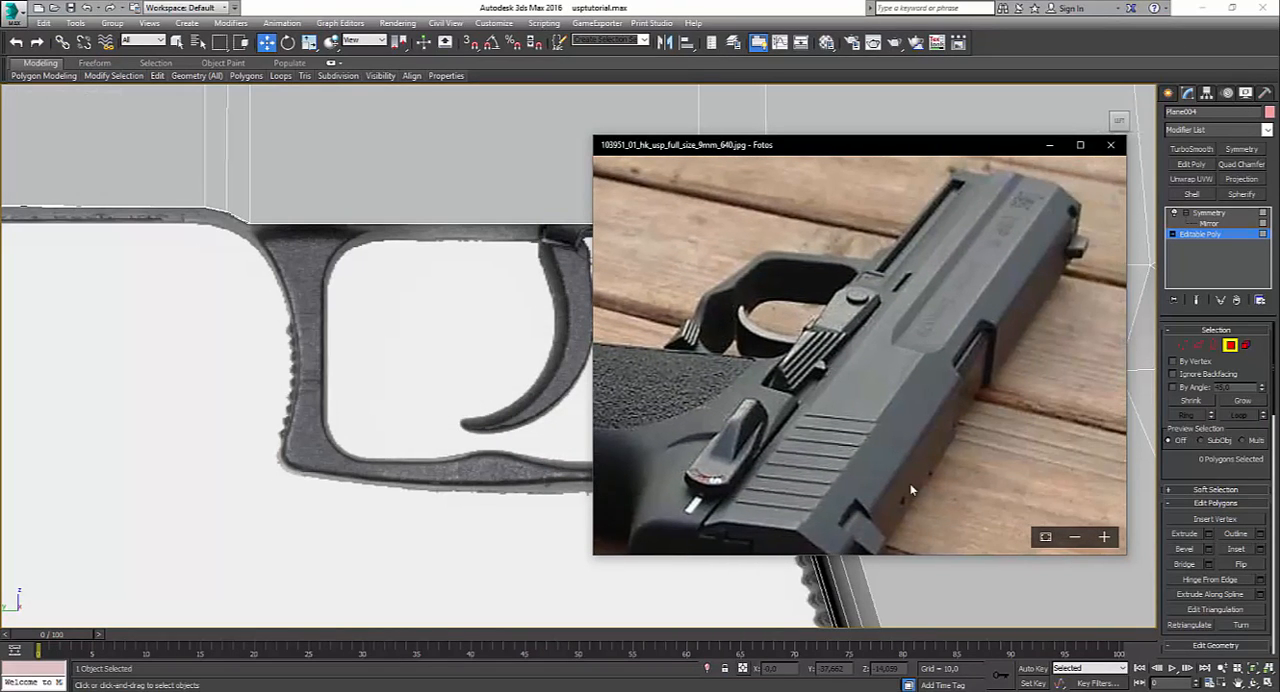
pyautogui.click(598, 357)
pyautogui.click(598, 357)
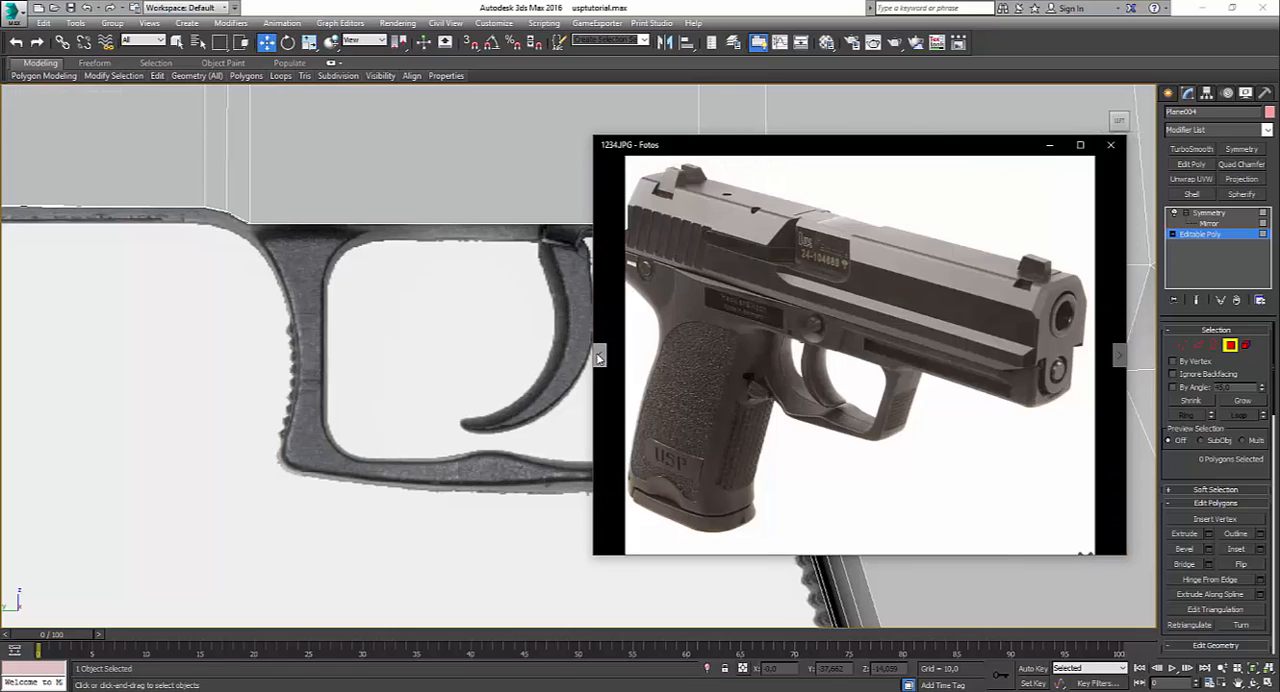
pyautogui.scroll(3, 805, 365)
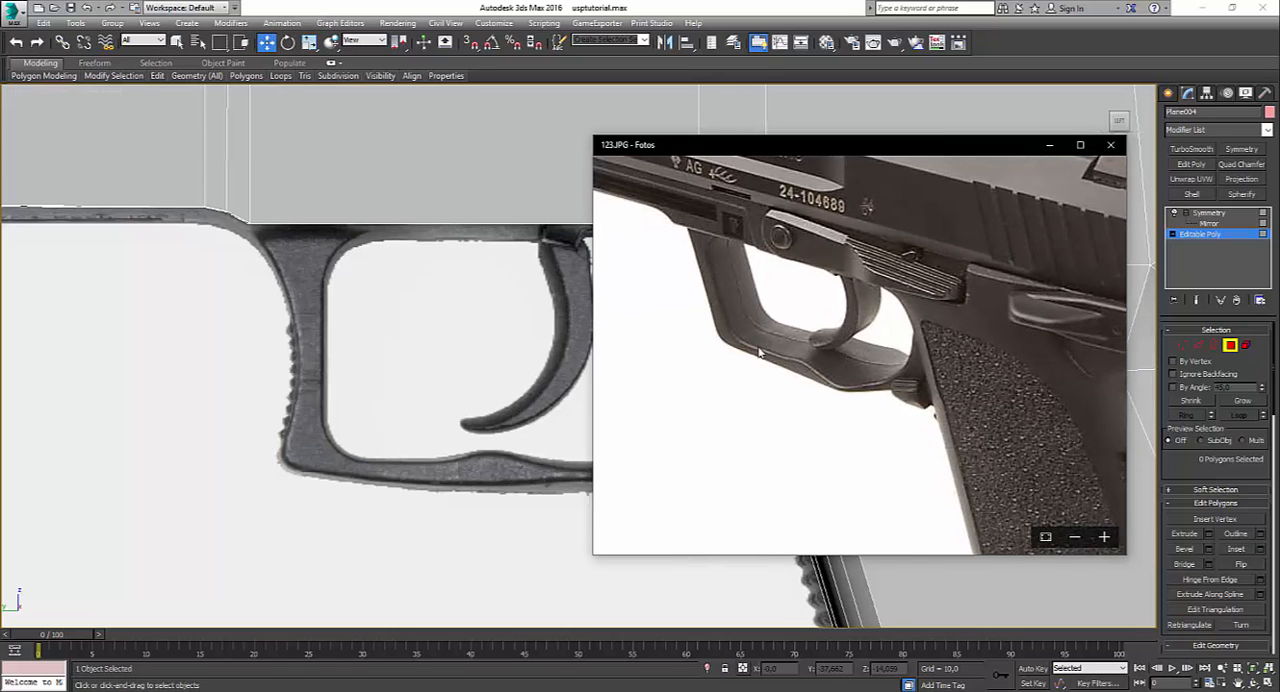
pyautogui.scroll(-3, 760, 352)
pyautogui.click(602, 360)
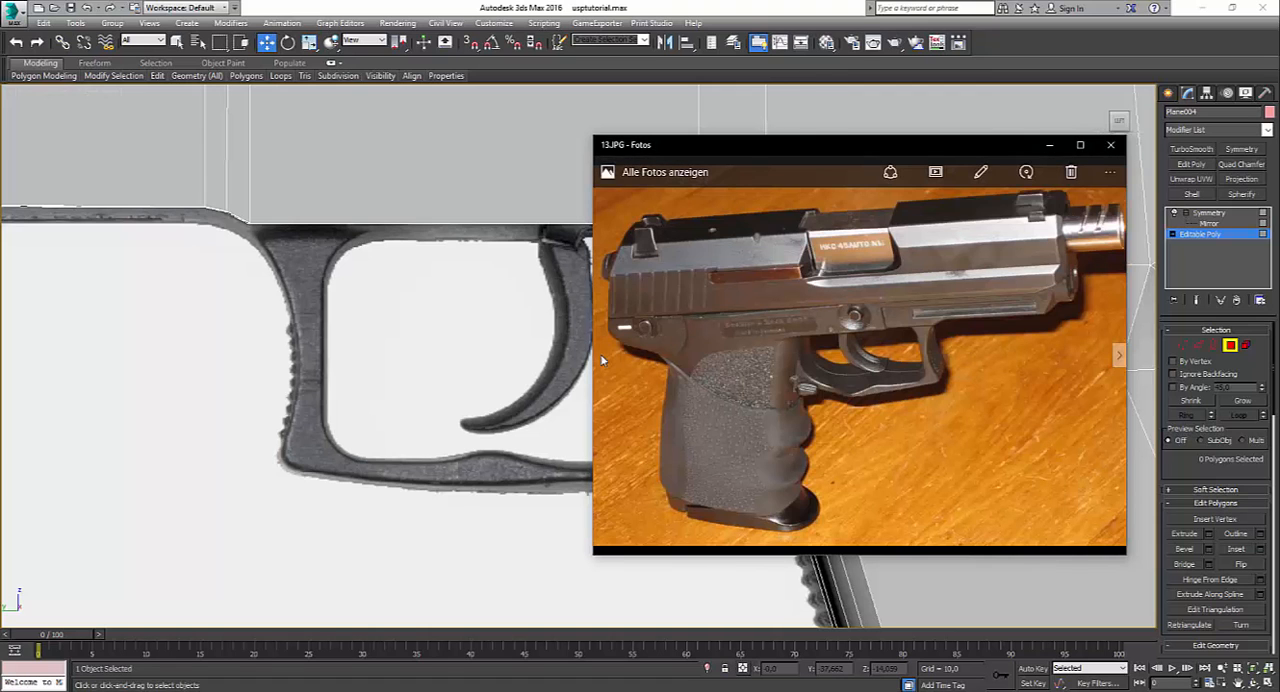
pyautogui.scroll(3, 862, 405)
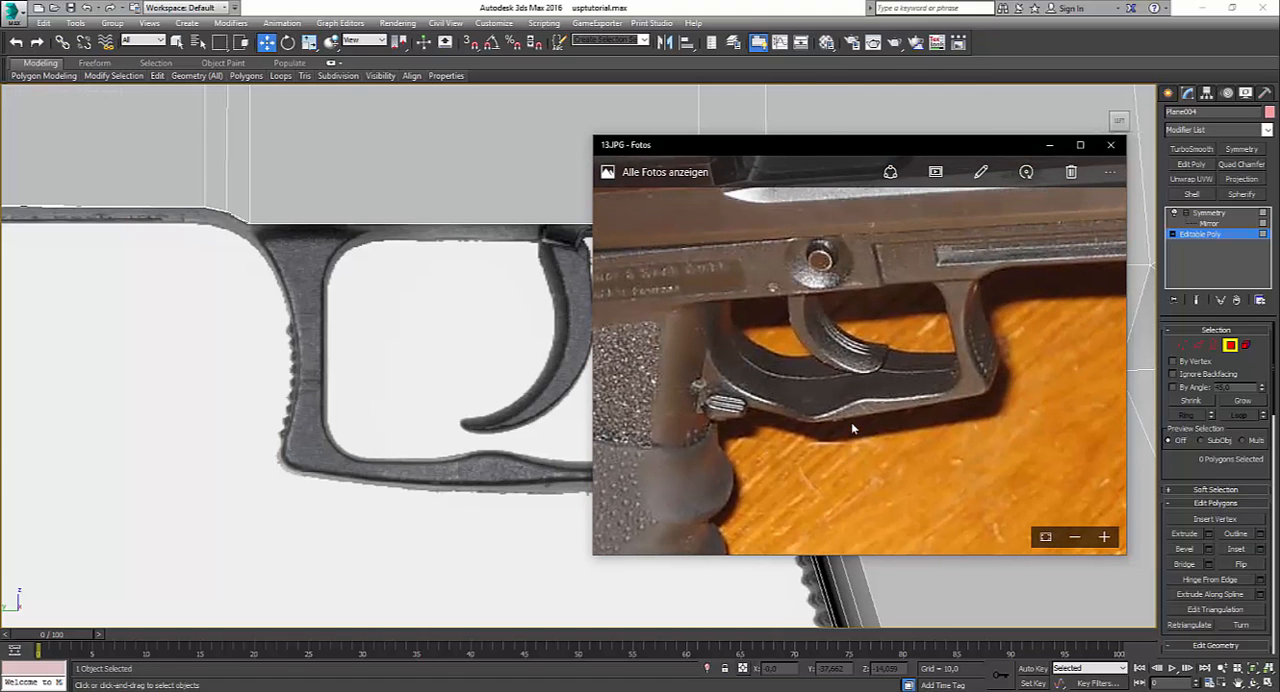
pyautogui.click(562, 443)
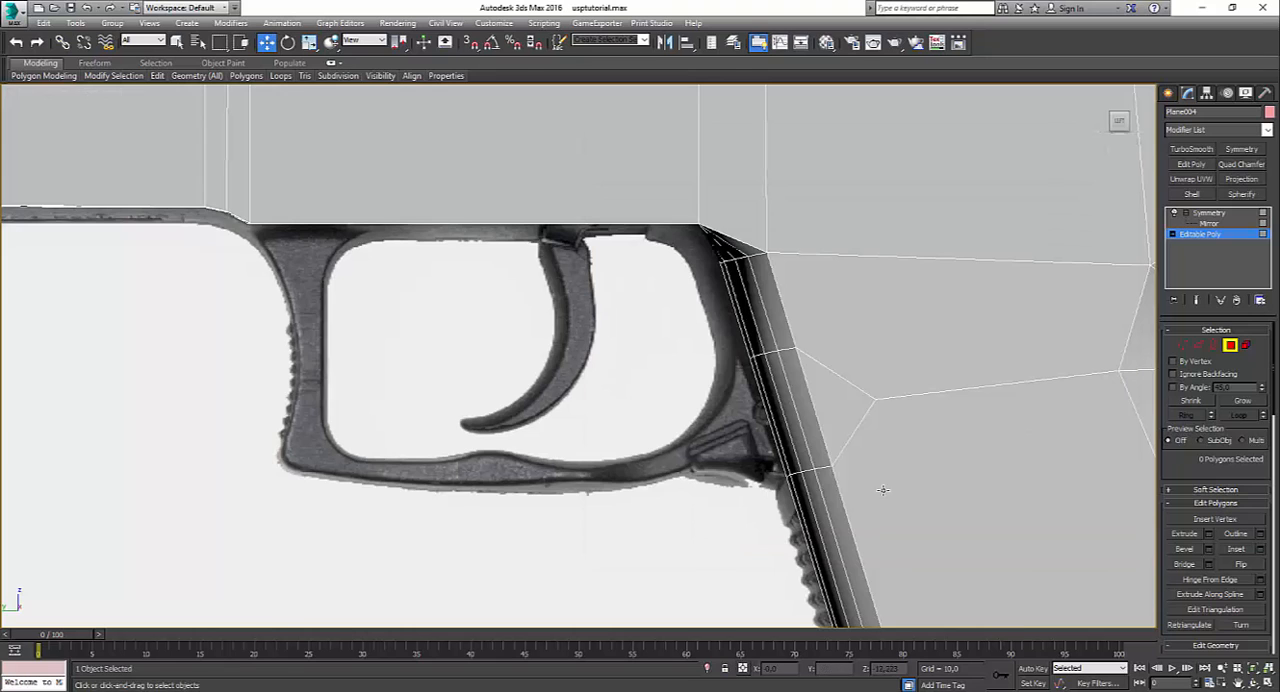
# Step: In the maximized Perspective view, select the three front grip polygons in the chamfered band behind the trigger guard and preview them with Symmetry
pyautogui.hotkey('alt', 'w')
pyautogui.click(933, 446)
pyautogui.hotkey('alt', 'w')
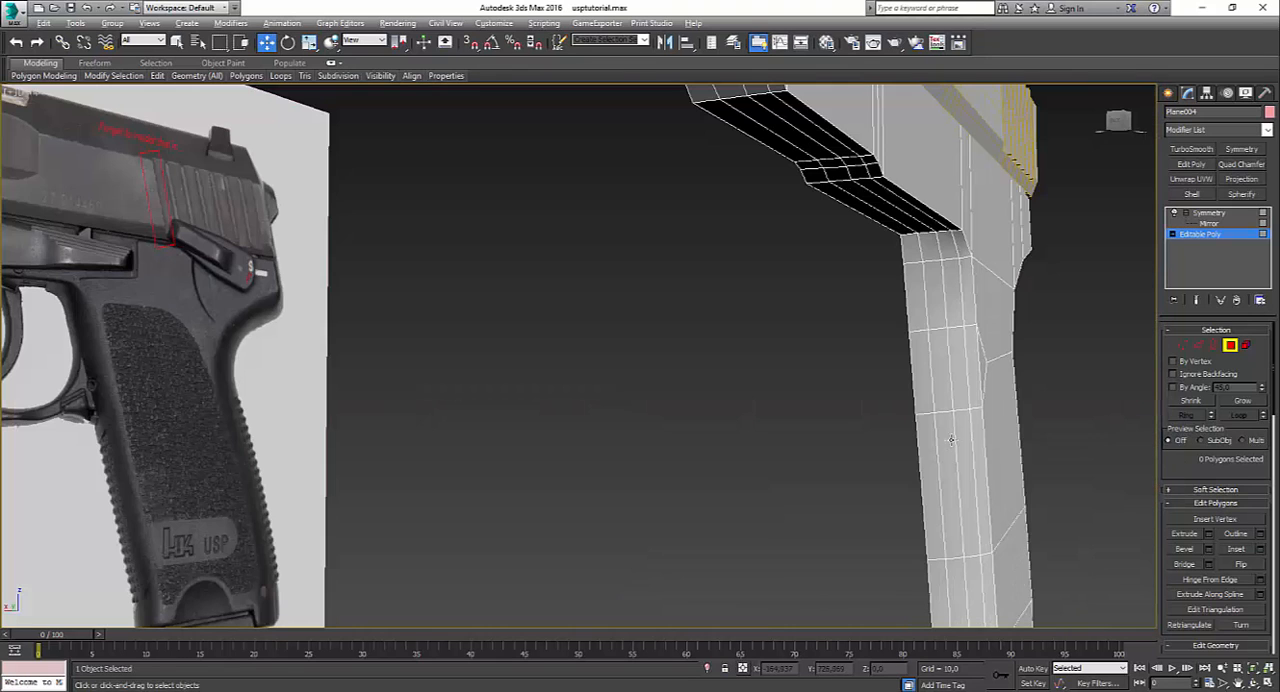
pyautogui.click(943, 385)
pyautogui.keyDown('ctrl'); pyautogui.click(917, 376); pyautogui.keyUp('ctrl')
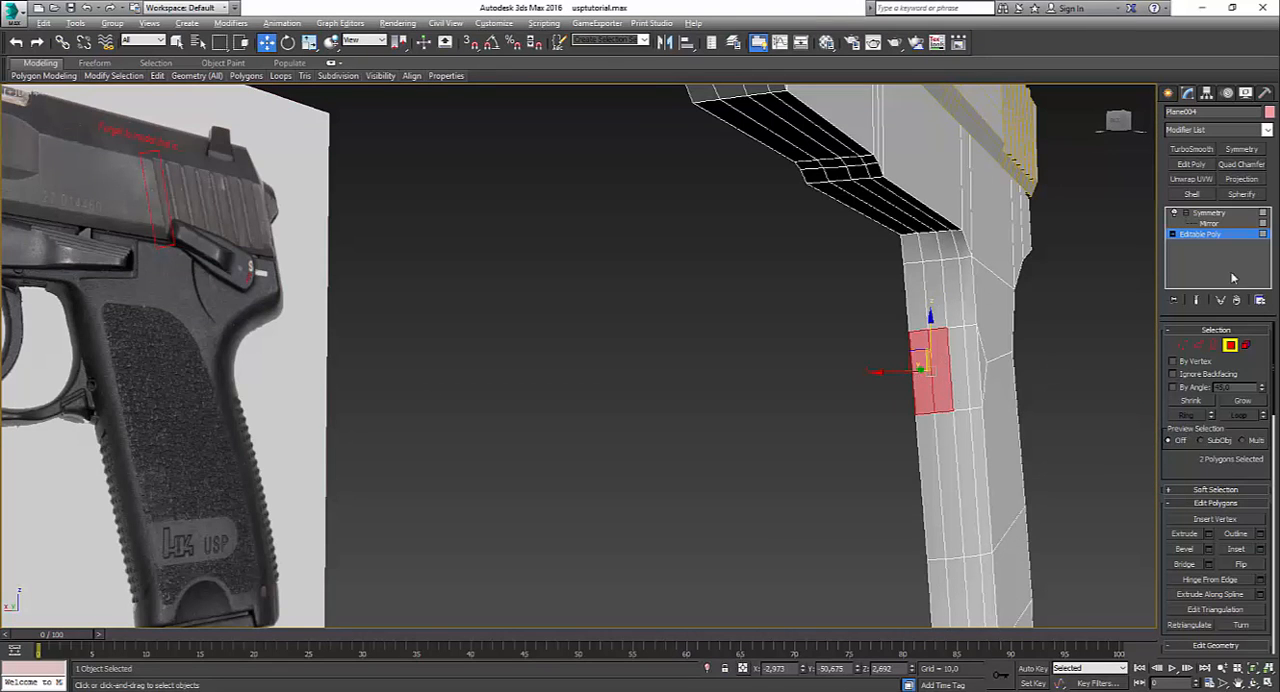
pyautogui.click(1210, 213)
pyautogui.moveTo(948, 414)
pyautogui.keyDown('alt'); pyautogui.mouseDown(button='middle')
pyautogui.moveTo(967, 423)
pyautogui.moveTo(926, 419)
pyautogui.mouseUp(button='middle'); pyautogui.keyUp('alt')
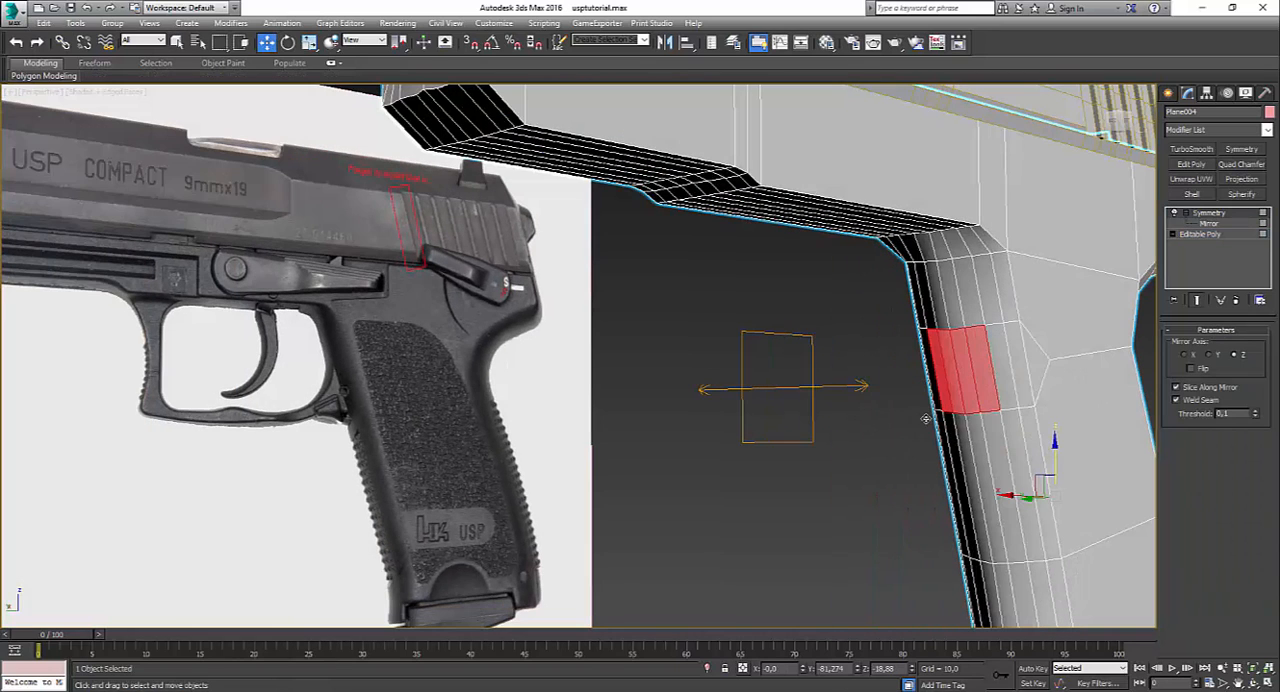
pyautogui.keyDown('ctrl'); pyautogui.click(996, 367); pyautogui.keyUp('ctrl')
pyautogui.click(1200, 214)
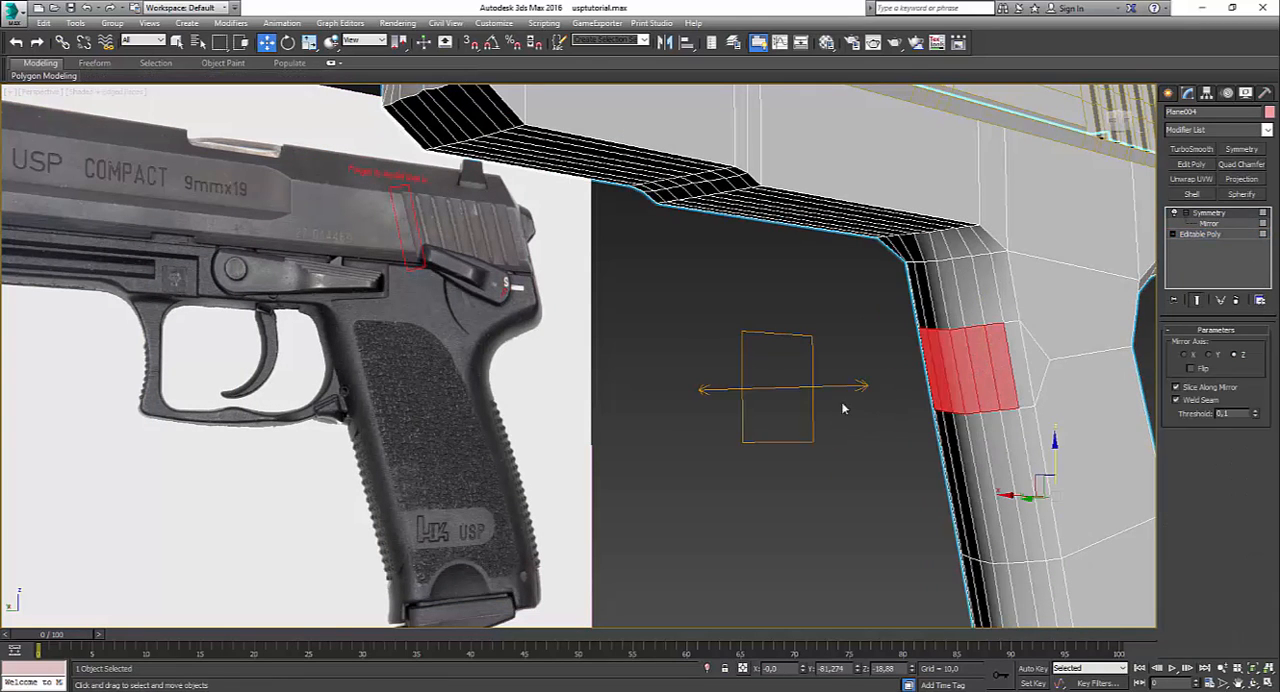
# Step: Try extruding the three selected grip polygons by 10 in the Left view and flattening them with Make Planar
pyautogui.keyDown('alt'); pyautogui.moveTo(842, 403); pyautogui.dragTo(630, 470, button='middle'); pyautogui.keyUp('alt')
pyautogui.hotkey('alt', 'w')
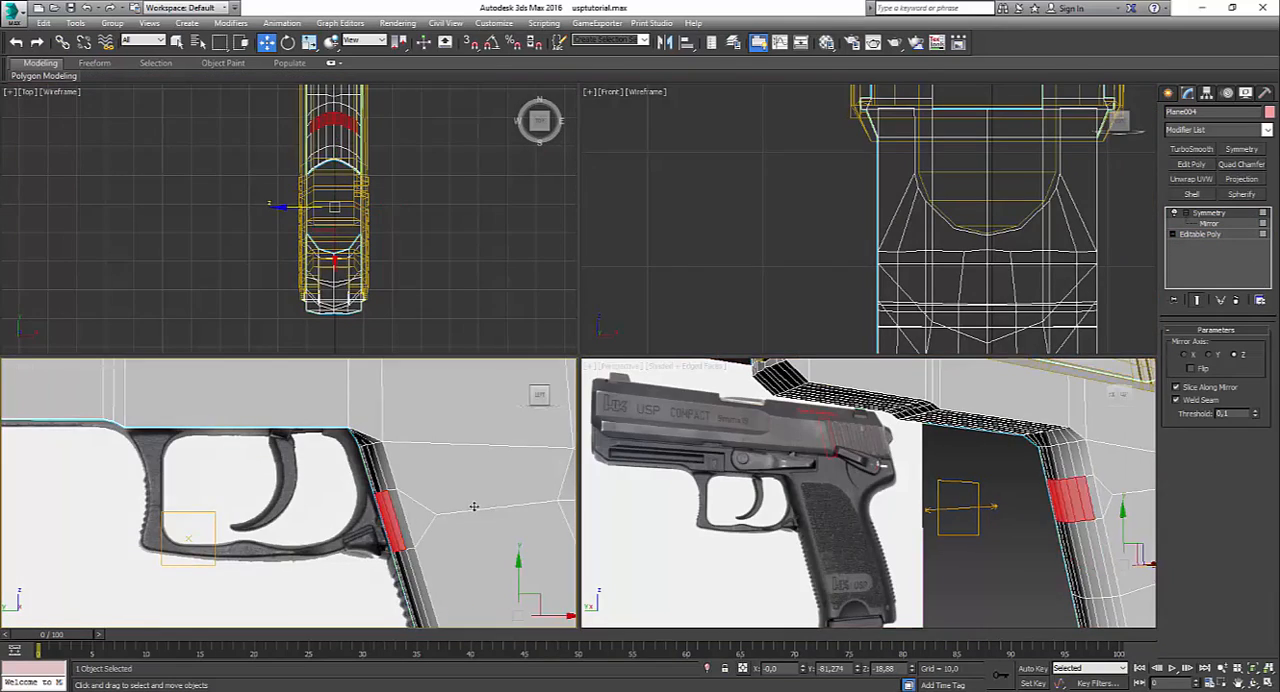
pyautogui.middleClick(472, 506)
pyautogui.hotkey('alt', 'w')
pyautogui.click(1197, 234)
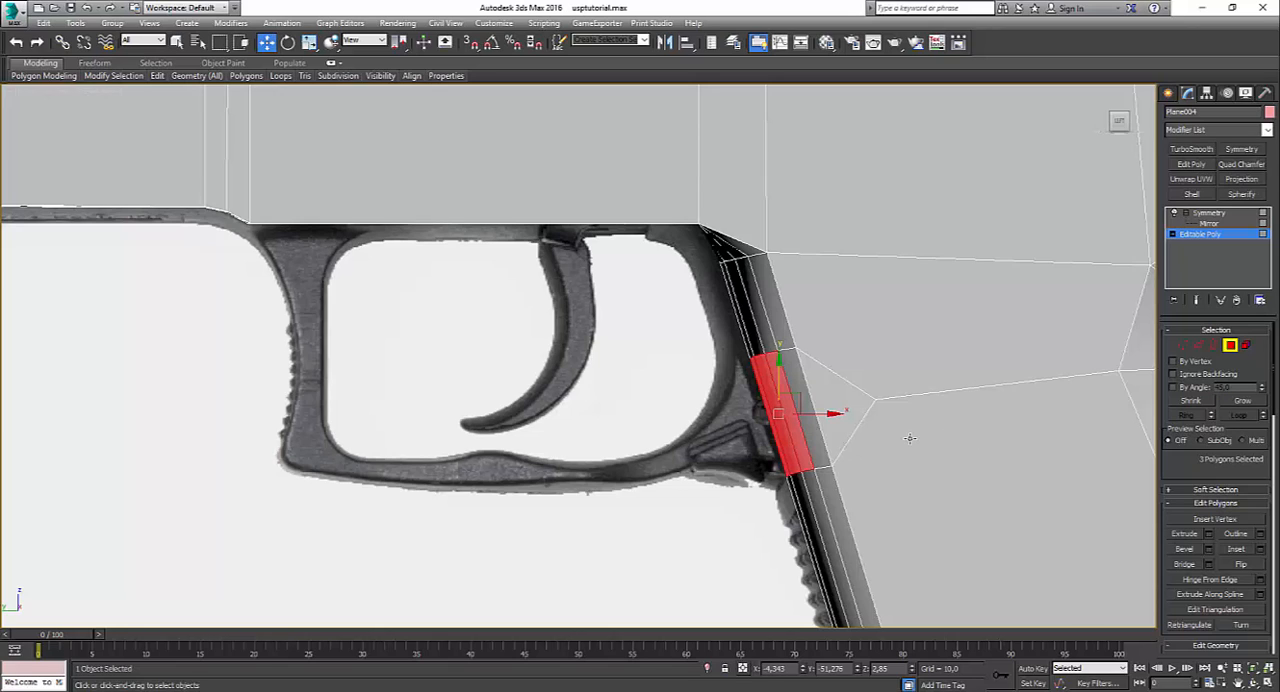
pyautogui.click(1209, 535)
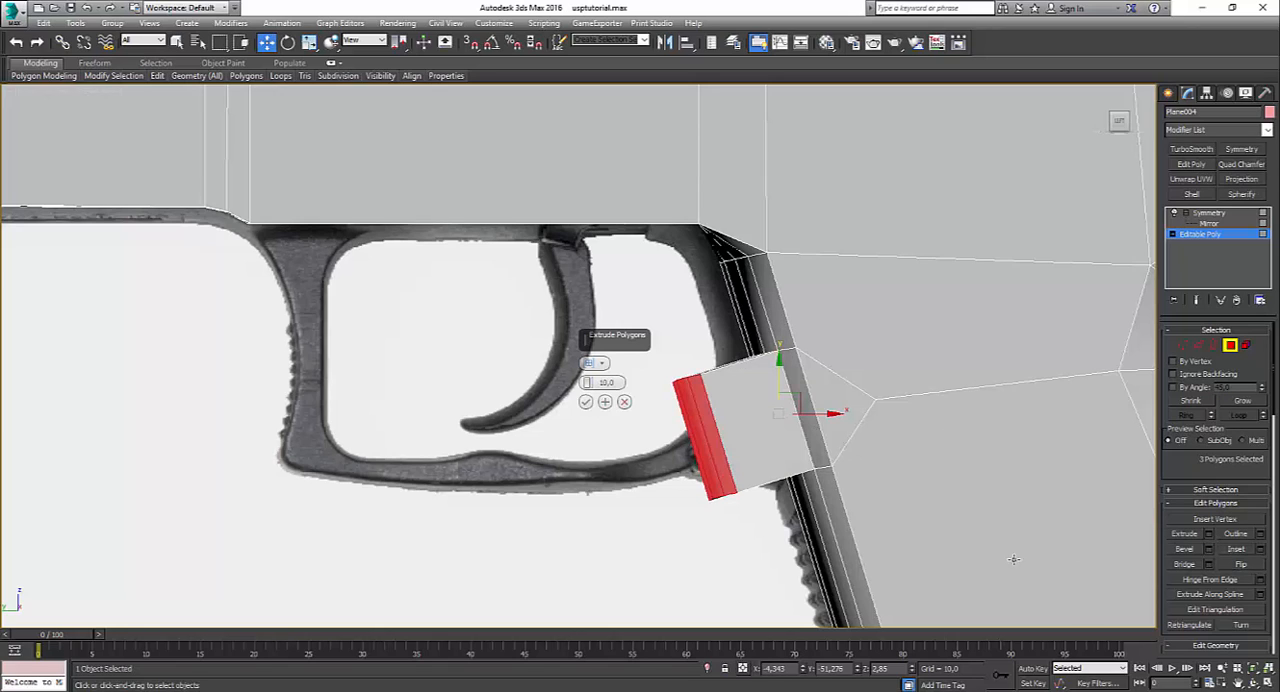
pyautogui.click(625, 402)
pyautogui.moveTo(412, 76)
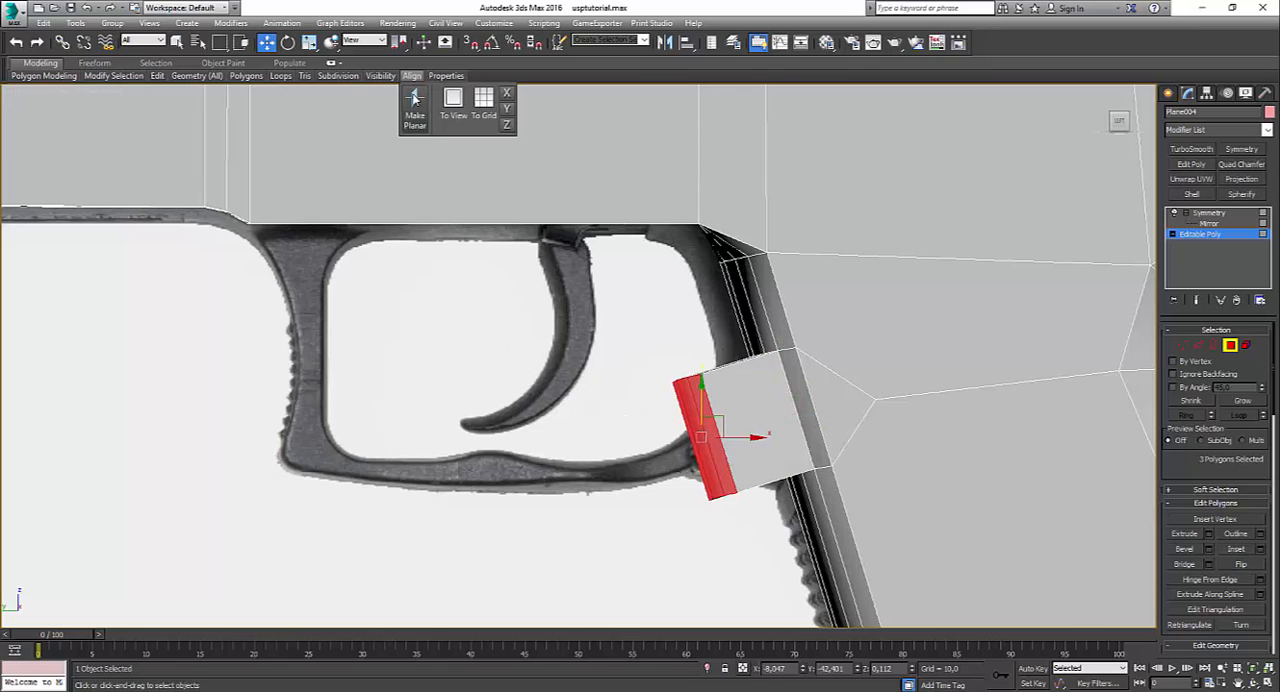
pyautogui.click(413, 98)
pyautogui.hotkey('alt', 'w')
pyautogui.rightClick(880, 507)
pyautogui.hotkey('alt', 'w')
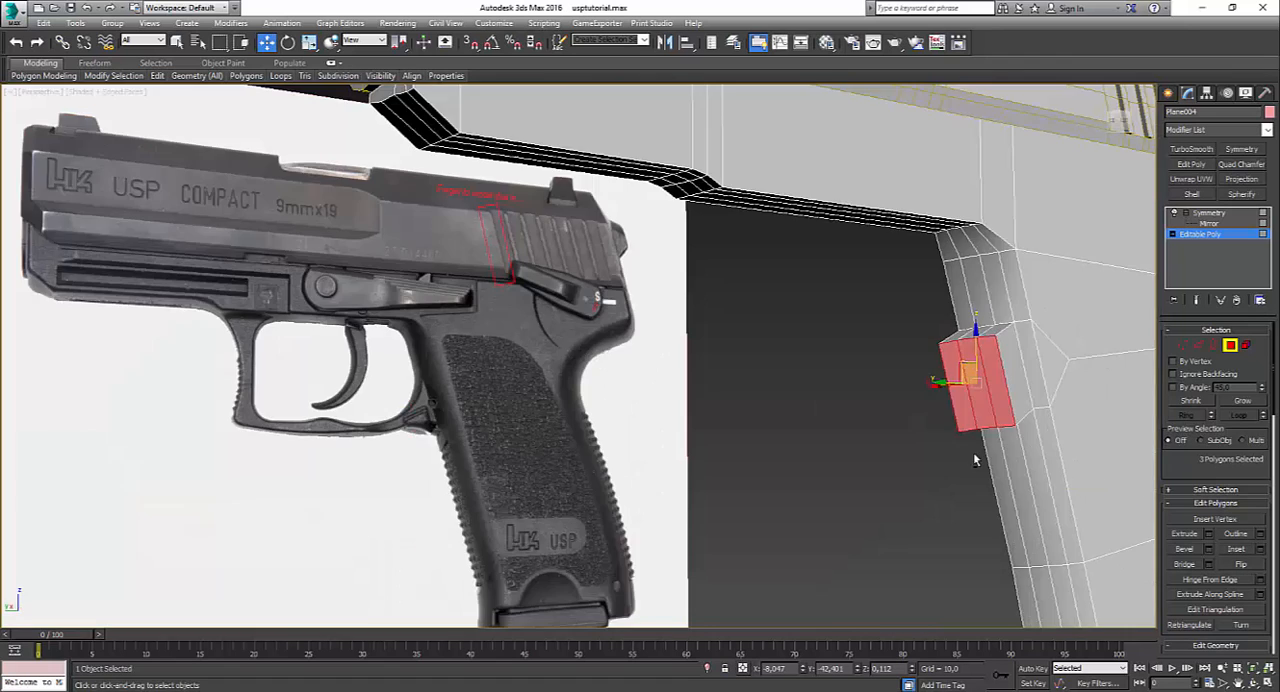
pyautogui.keyDown('alt'); pyautogui.moveTo(975, 458); pyautogui.dragTo(989, 512, button='middle'); pyautogui.keyUp('alt')
pyautogui.hotkey('ctrl', 'z')
pyautogui.hotkey('ctrl', 'z')
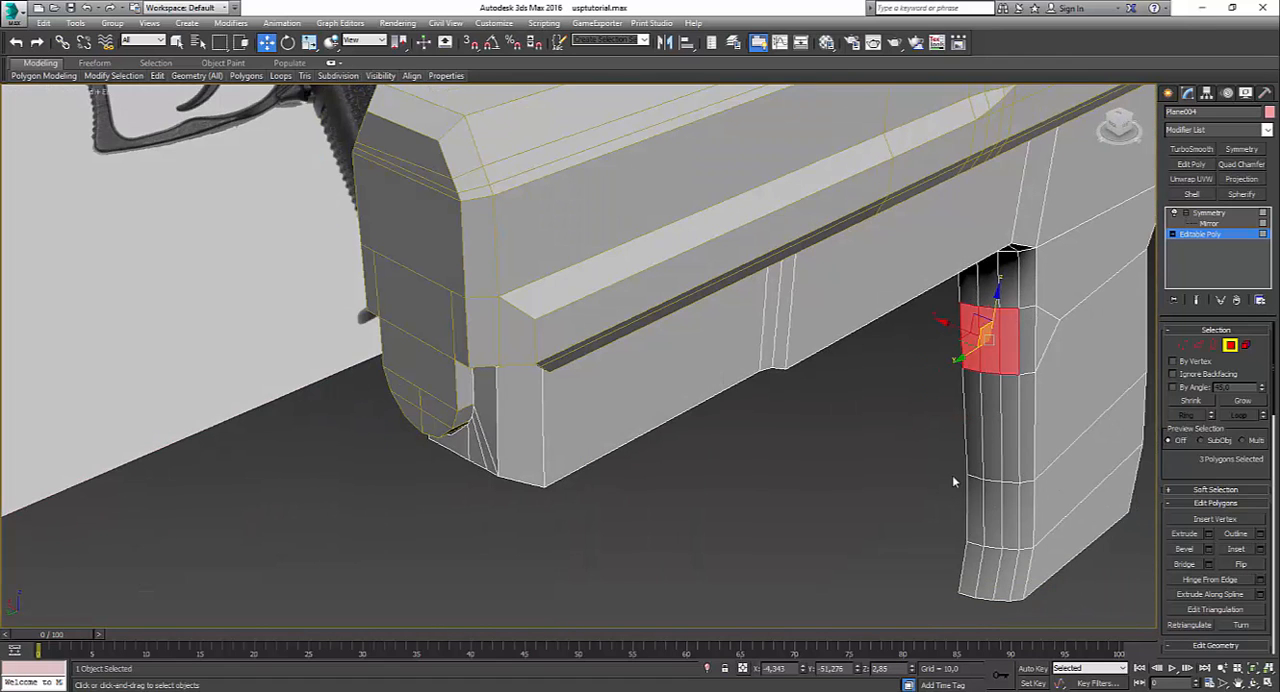
# Step: Collapse the frame's Symmetry modifier into the Editable Poly
pyautogui.click(1208, 214)
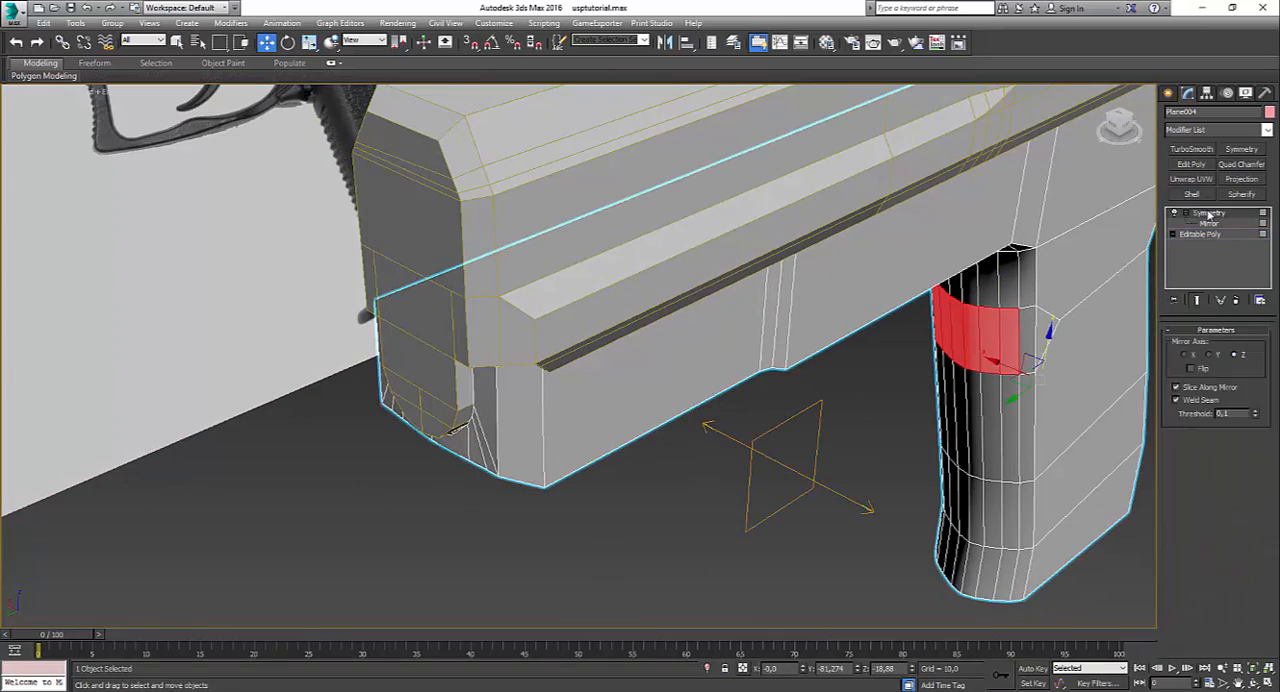
pyautogui.rightClick(1208, 214)
pyautogui.click(1214, 323)
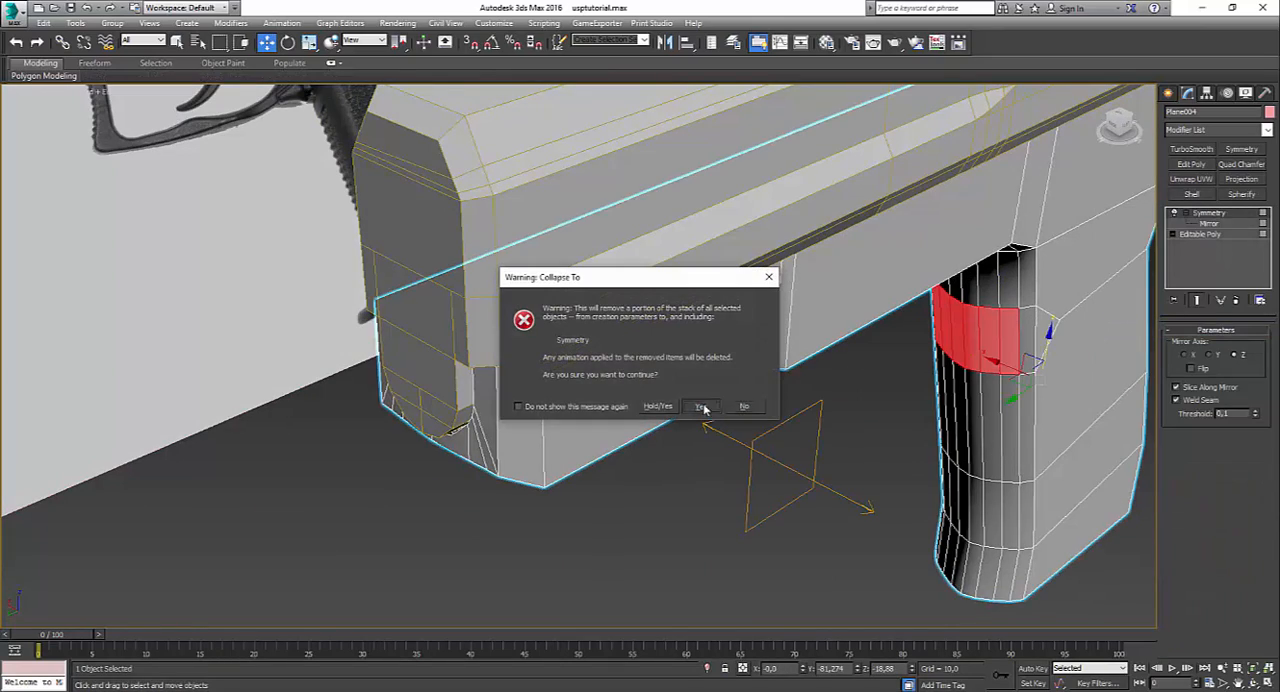
pyautogui.click(701, 406)
pyautogui.moveTo(806, 531)
pyautogui.keyDown('alt'); pyautogui.mouseDown(button='middle')
pyautogui.moveTo(774, 551)
pyautogui.moveTo(817, 549)
pyautogui.mouseUp(button='middle'); pyautogui.keyUp('alt')
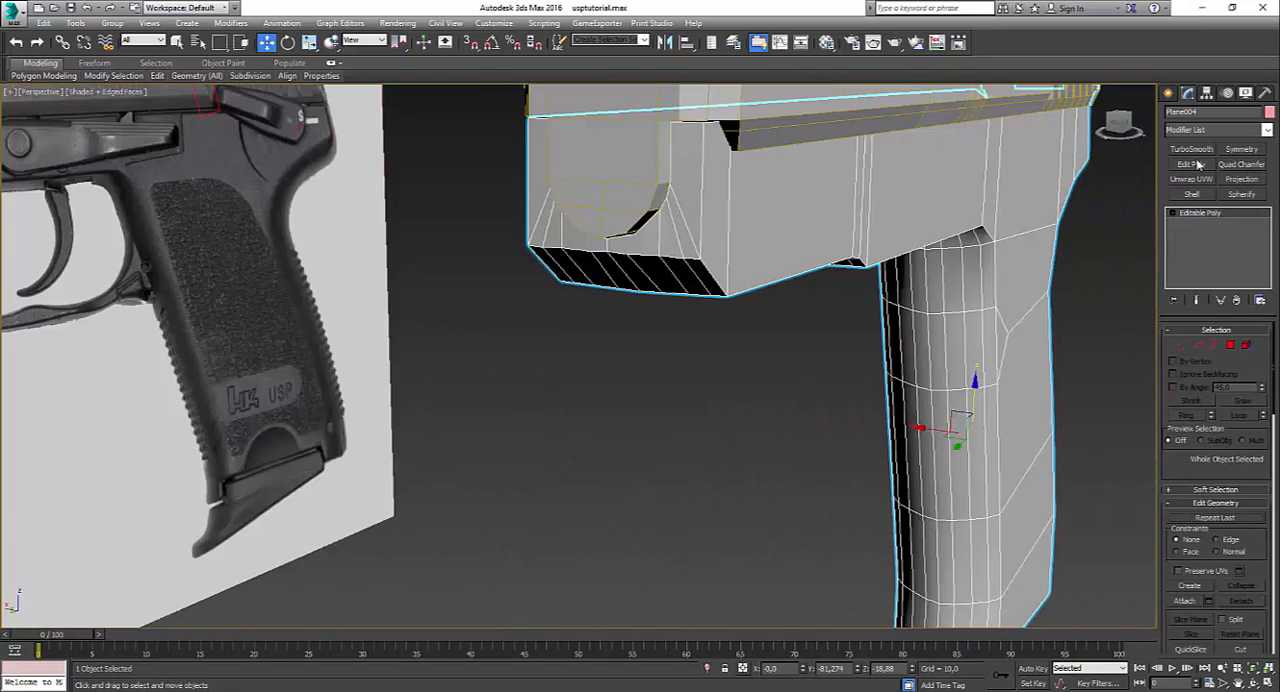
# Step: Add TurboSmooth to the frame, inspect the smoothed shape, and return to the Editable Poly level with edged faces shown
pyautogui.click(1191, 150)
pyautogui.click(743, 468)
pyautogui.keyDown('alt'); pyautogui.moveTo(743, 468); pyautogui.dragTo(799, 385, button='middle'); pyautogui.keyUp('alt')
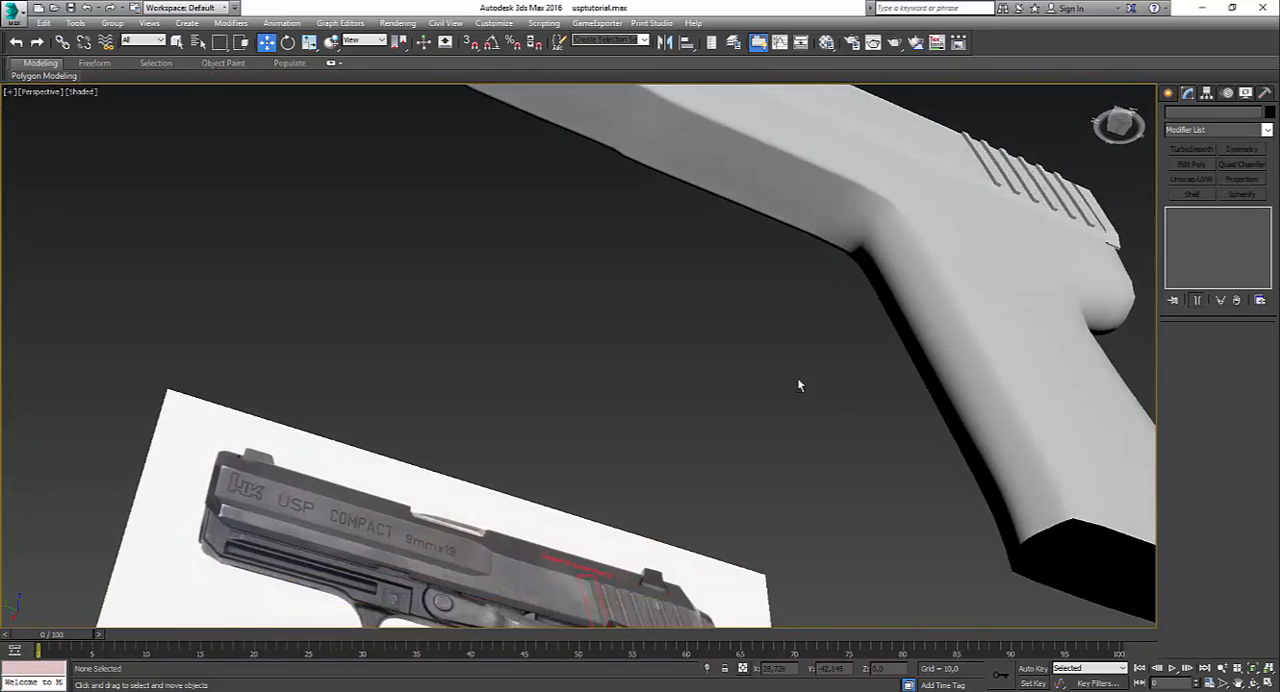
pyautogui.scroll(3, 885, 405)
pyautogui.click(975, 378)
pyautogui.press('F4')
pyautogui.click(1235, 225)
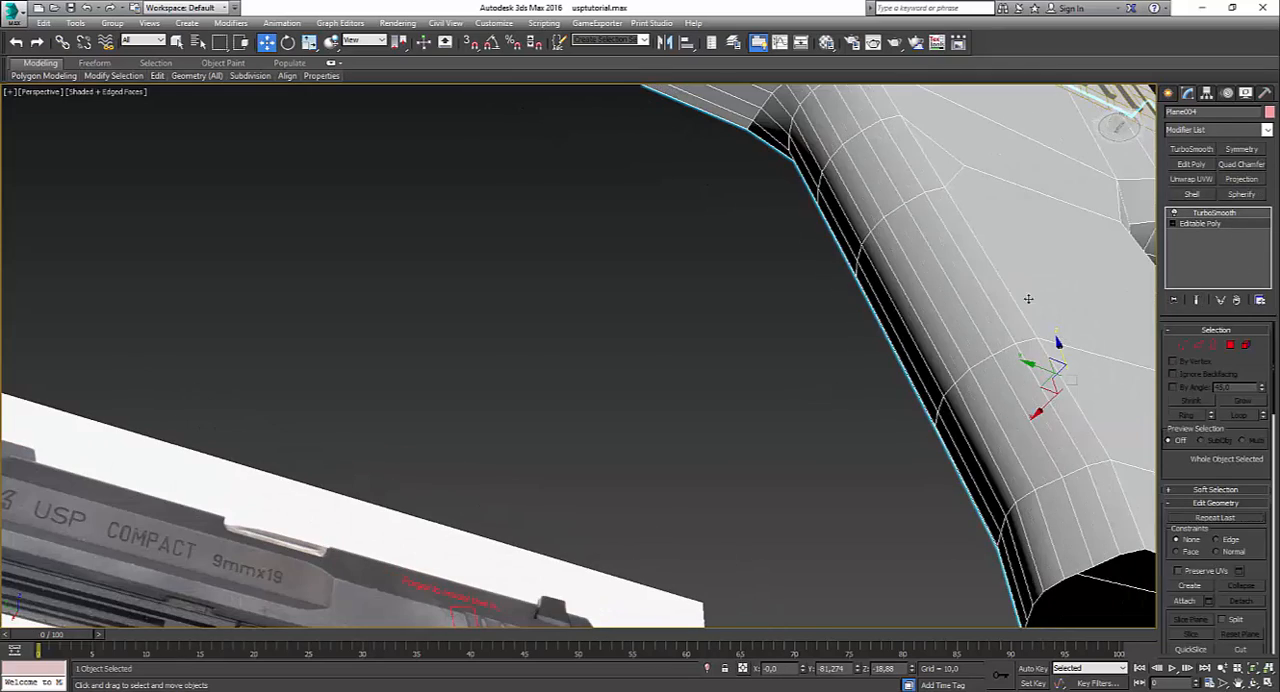
pyautogui.keyDown('alt'); pyautogui.moveTo(1028, 299); pyautogui.dragTo(937, 380, button='middle'); pyautogui.keyUp('alt')
pyautogui.scroll(-2, 1017, 389)
pyautogui.moveTo(1017, 389)
pyautogui.keyDown('alt'); pyautogui.mouseDown(button='middle')
pyautogui.moveTo(956, 356)
pyautogui.moveTo(945, 365)
pyautogui.moveTo(1021, 375)
pyautogui.mouseUp(button='middle'); pyautogui.keyUp('alt')
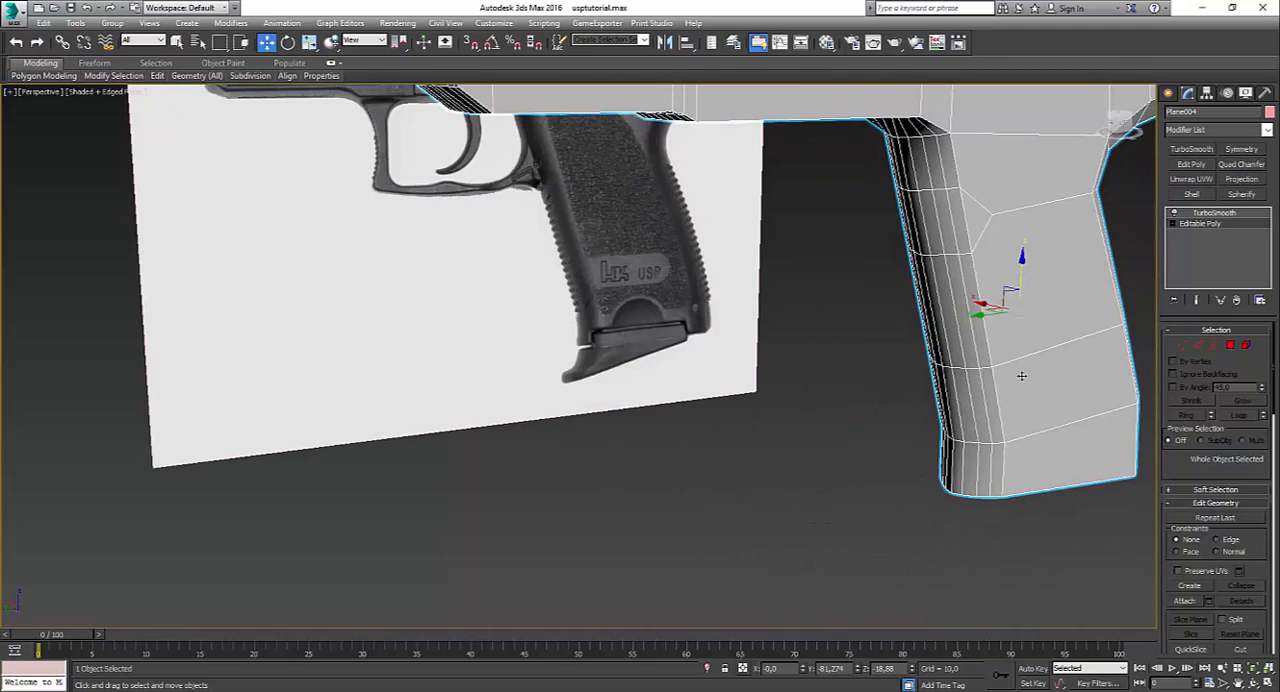
# Step: At vertex level in the maximized Left view, nudge the grip's bottom front corner vertex slightly inward
pyautogui.click(1231, 347)
pyautogui.keyDown('alt'); pyautogui.moveTo(1022, 314); pyautogui.dragTo(799, 207, button='middle'); pyautogui.keyUp('alt')
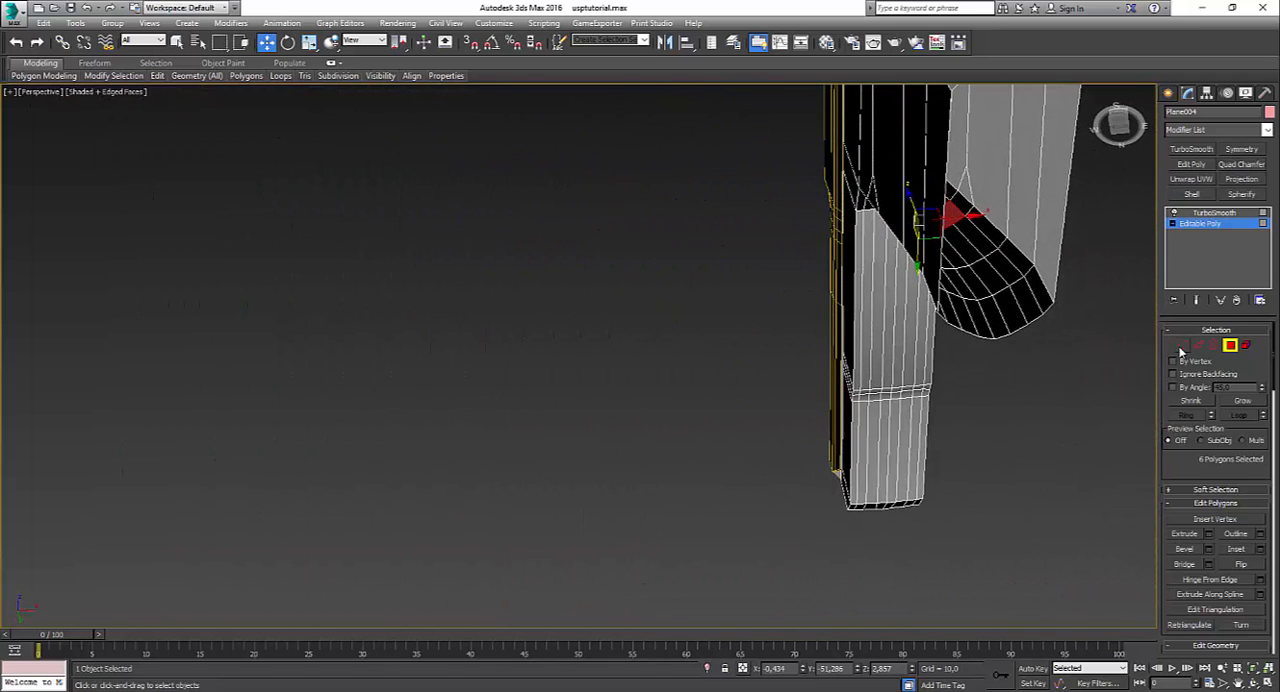
pyautogui.click(1182, 345)
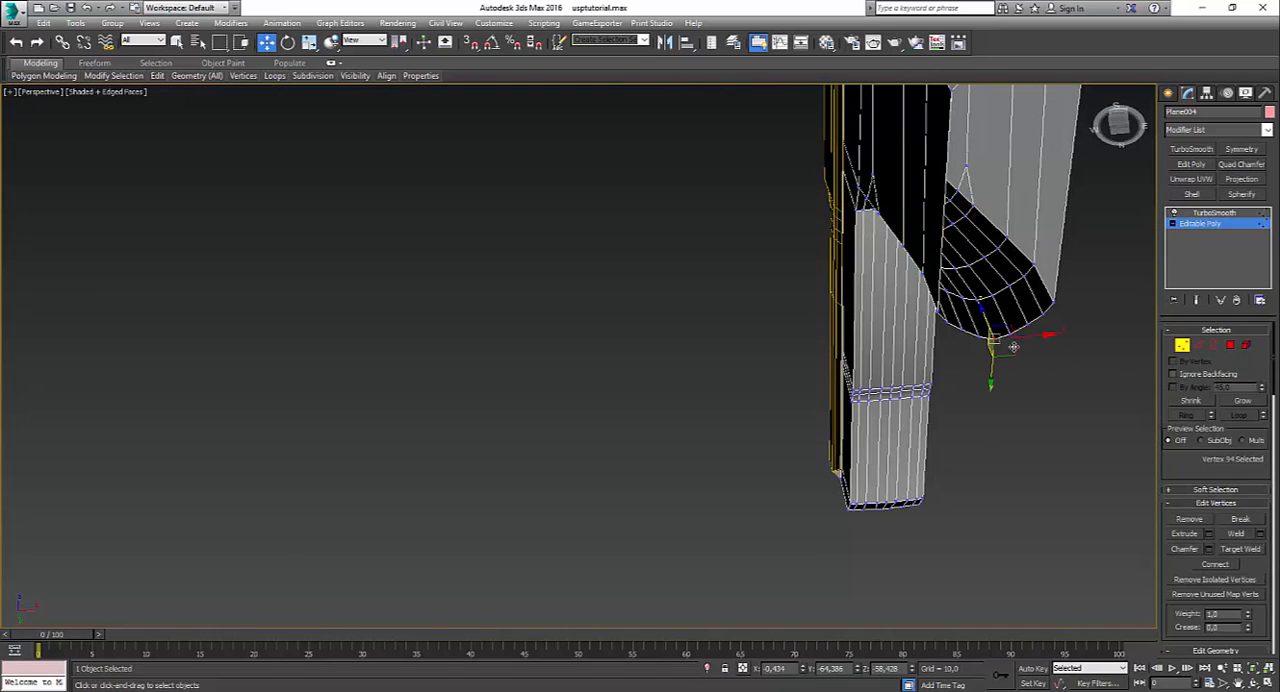
pyautogui.hotkey('alt', 'w')
pyautogui.middleClick(443, 500)
pyautogui.hotkey('alt', 'w')
pyautogui.scroll(5, 808, 529)
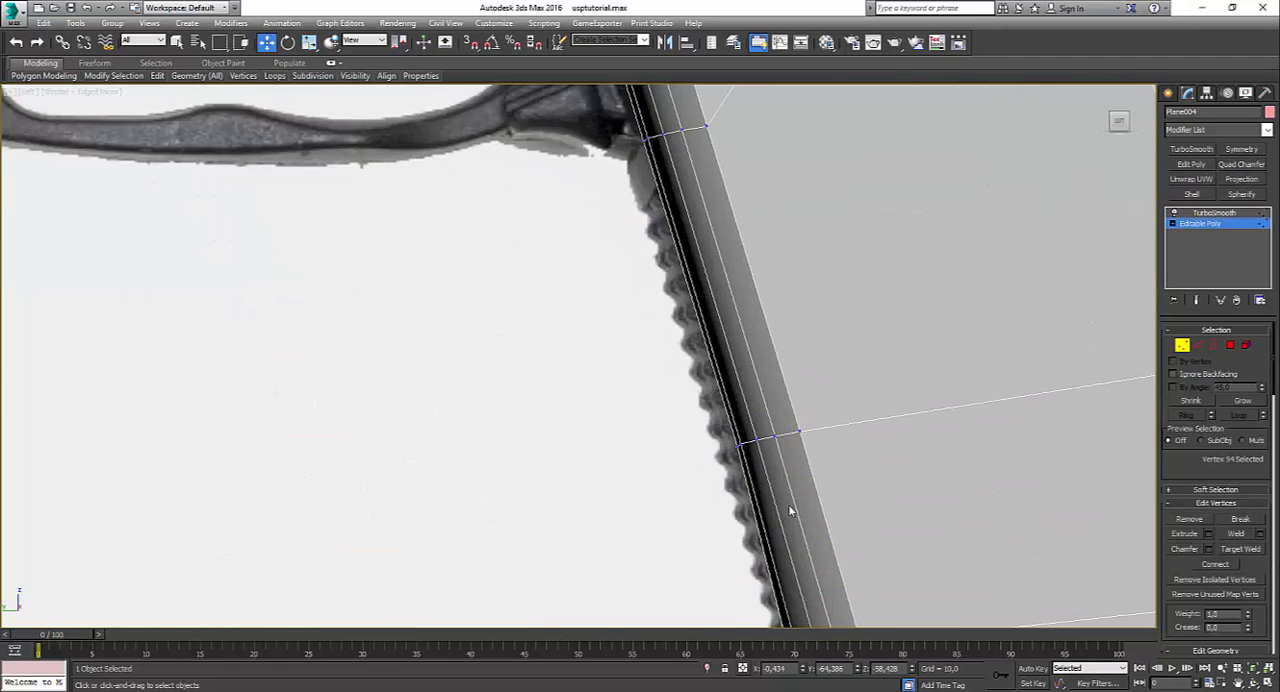
pyautogui.moveTo(791, 514); pyautogui.dragTo(686, 223, button='middle')
pyautogui.moveTo(683, 464); pyautogui.dragTo(720, 233, button='middle')
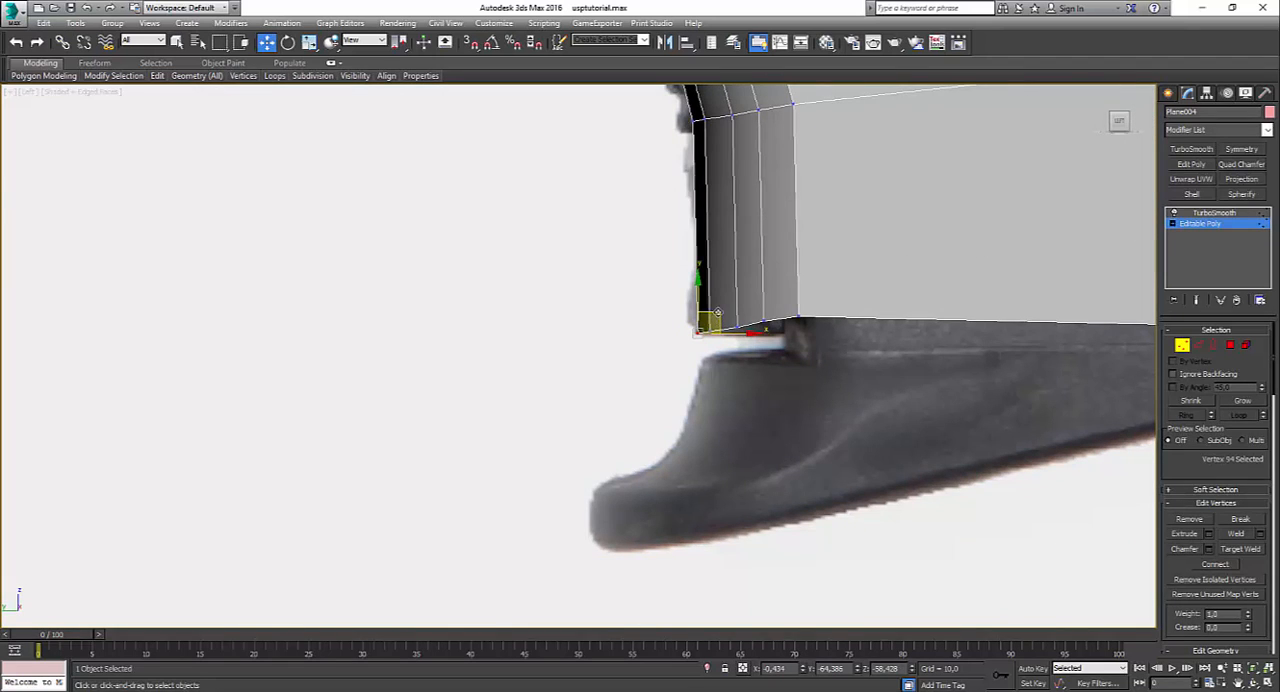
pyautogui.moveTo(717, 313); pyautogui.dragTo(724, 318)
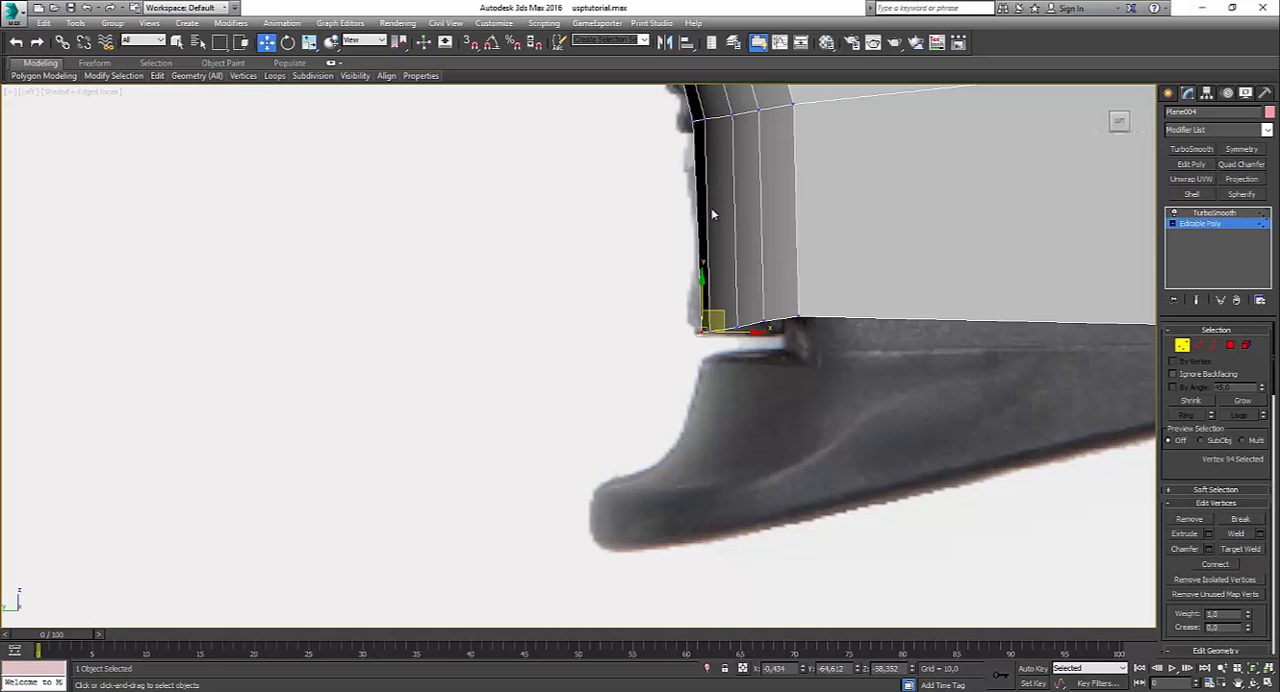
# Step: Nudge inward the front-edge vertices just above the grip's bottom and halfway up its ribbed front
pyautogui.click(690, 120)
pyautogui.moveTo(730, 121); pyautogui.dragTo(734, 121)
pyautogui.moveTo(695, 101); pyautogui.dragTo(765, 478, button='middle')
pyautogui.moveTo(704, 195); pyautogui.dragTo(740, 319, button='middle')
pyautogui.click(721, 329)
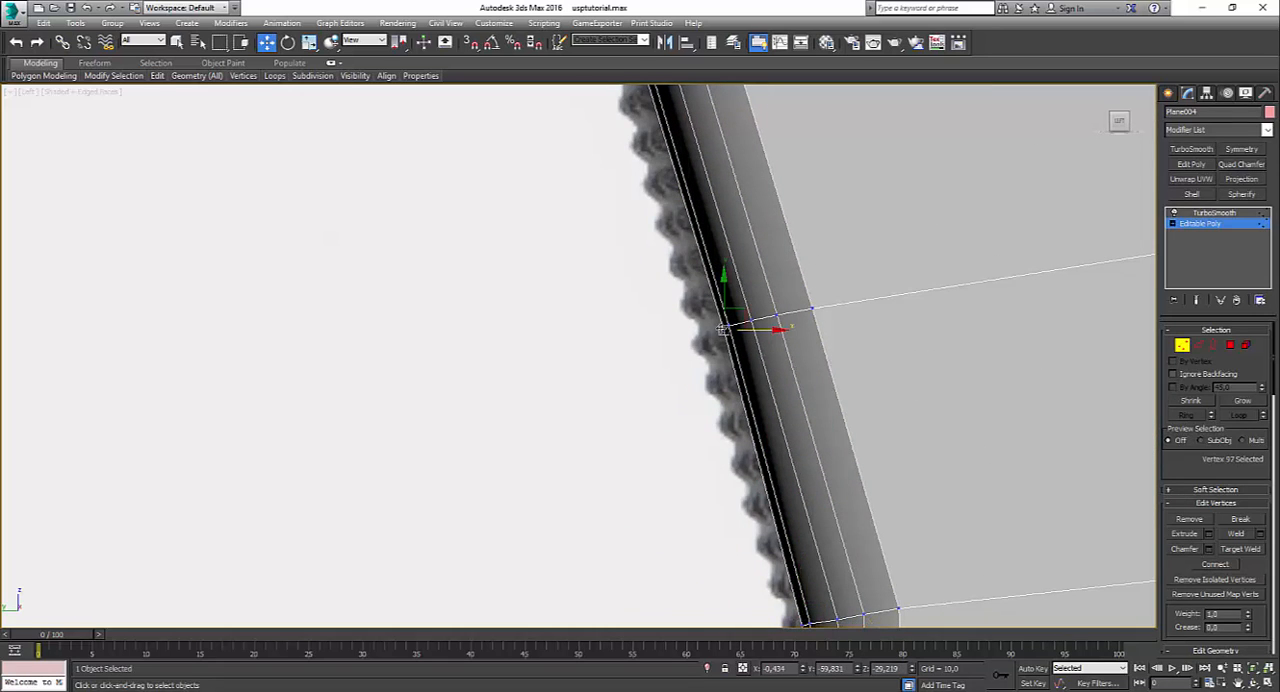
pyautogui.moveTo(745, 318); pyautogui.dragTo(745, 317)
# Step: Nudge inward the two front-edge vertices bounding the chamfered band of the grip behind the trigger guard
pyautogui.moveTo(673, 155); pyautogui.dragTo(773, 440, button='middle')
pyautogui.moveTo(712, 248); pyautogui.dragTo(747, 352, button='middle')
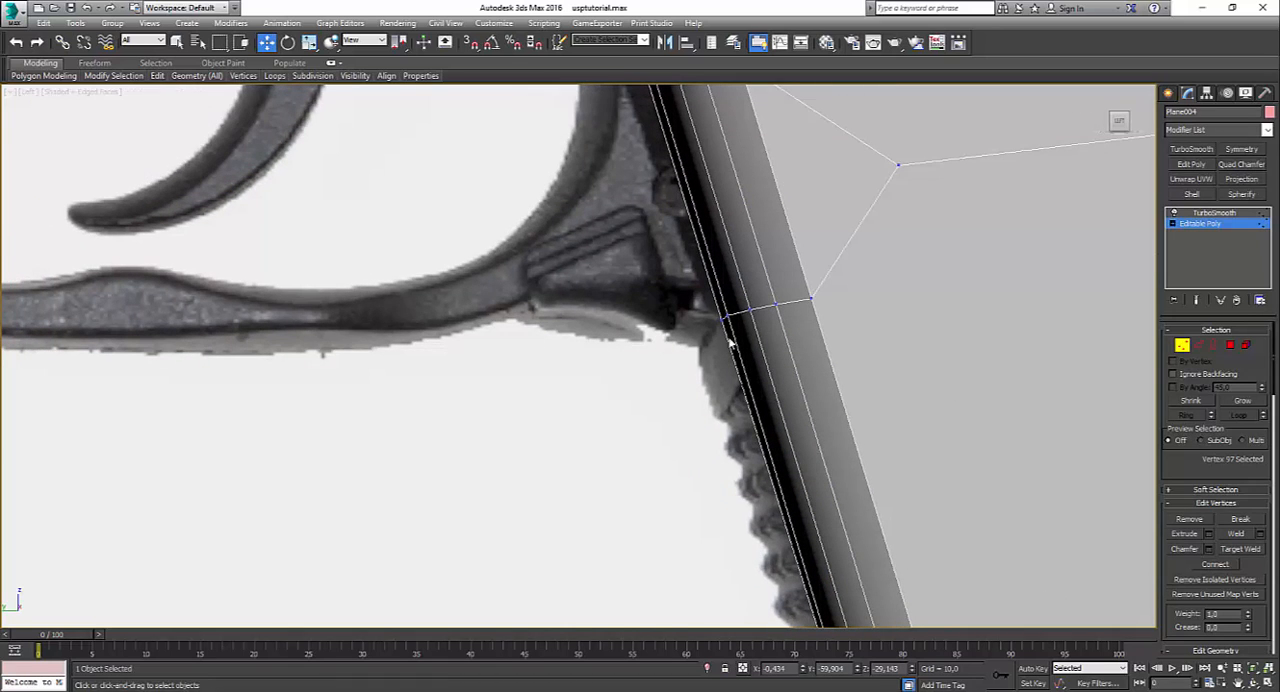
pyautogui.click(721, 320)
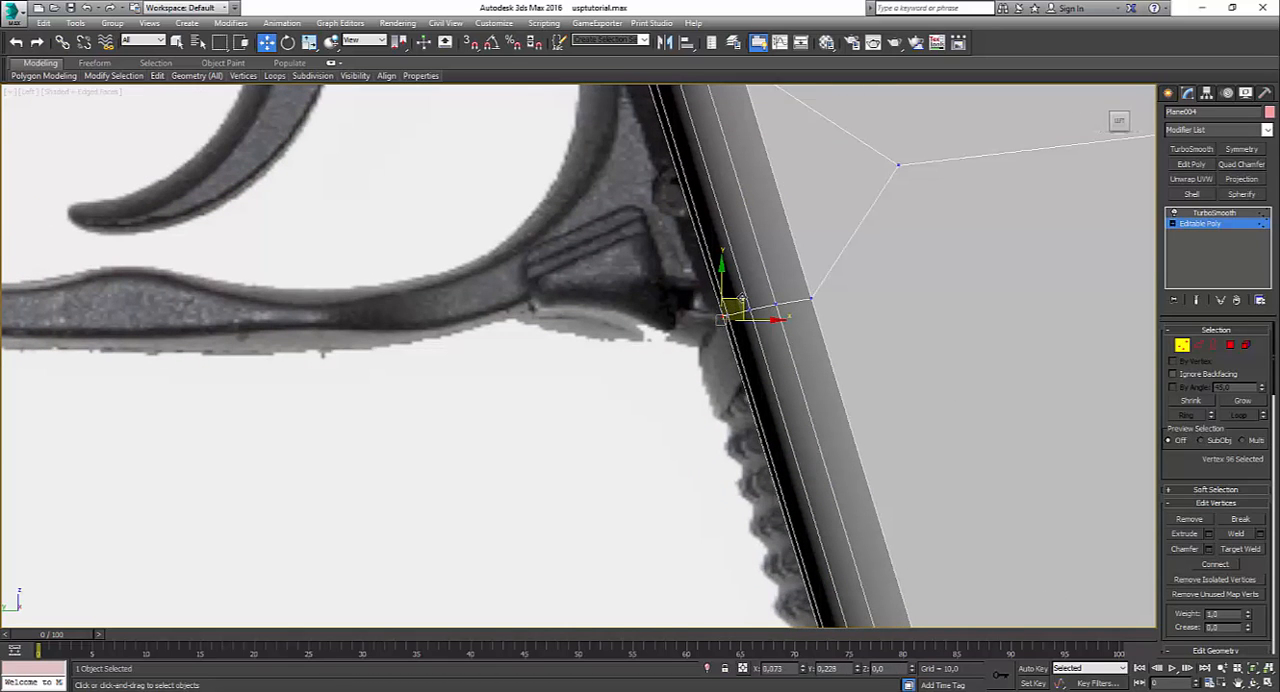
pyautogui.moveTo(655, 90); pyautogui.dragTo(729, 347, button='middle')
pyautogui.click(727, 357)
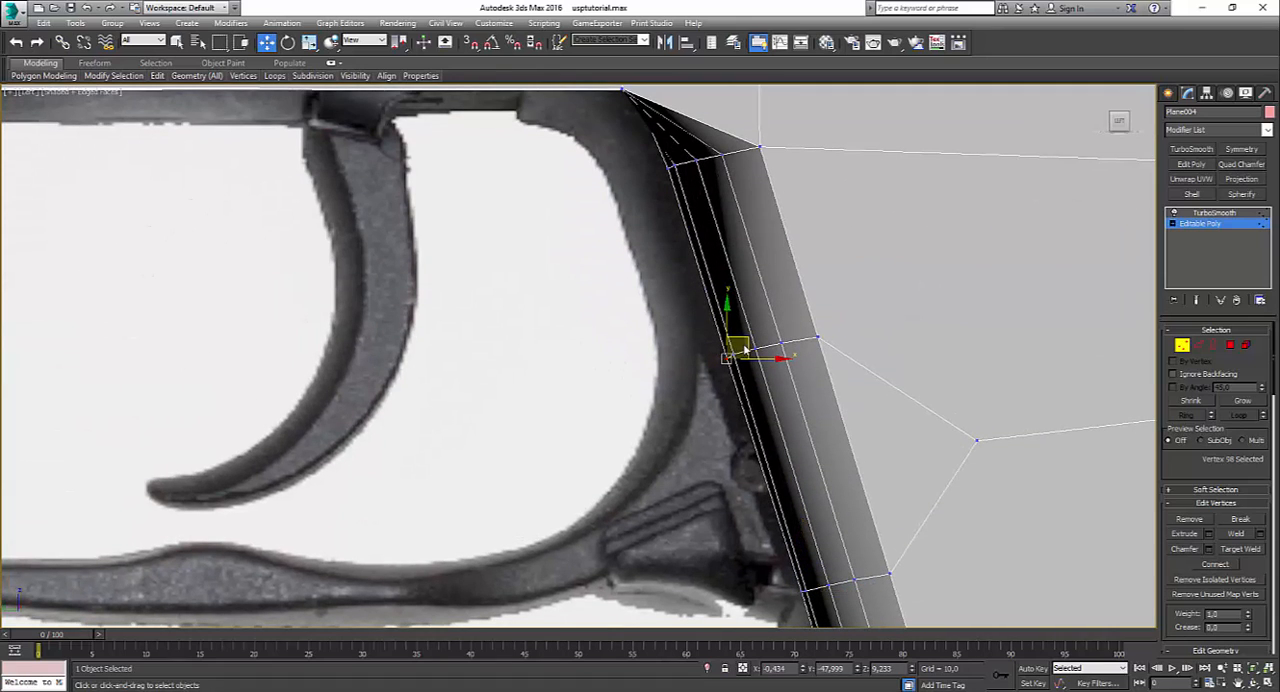
pyautogui.moveTo(748, 343); pyautogui.dragTo(752, 344)
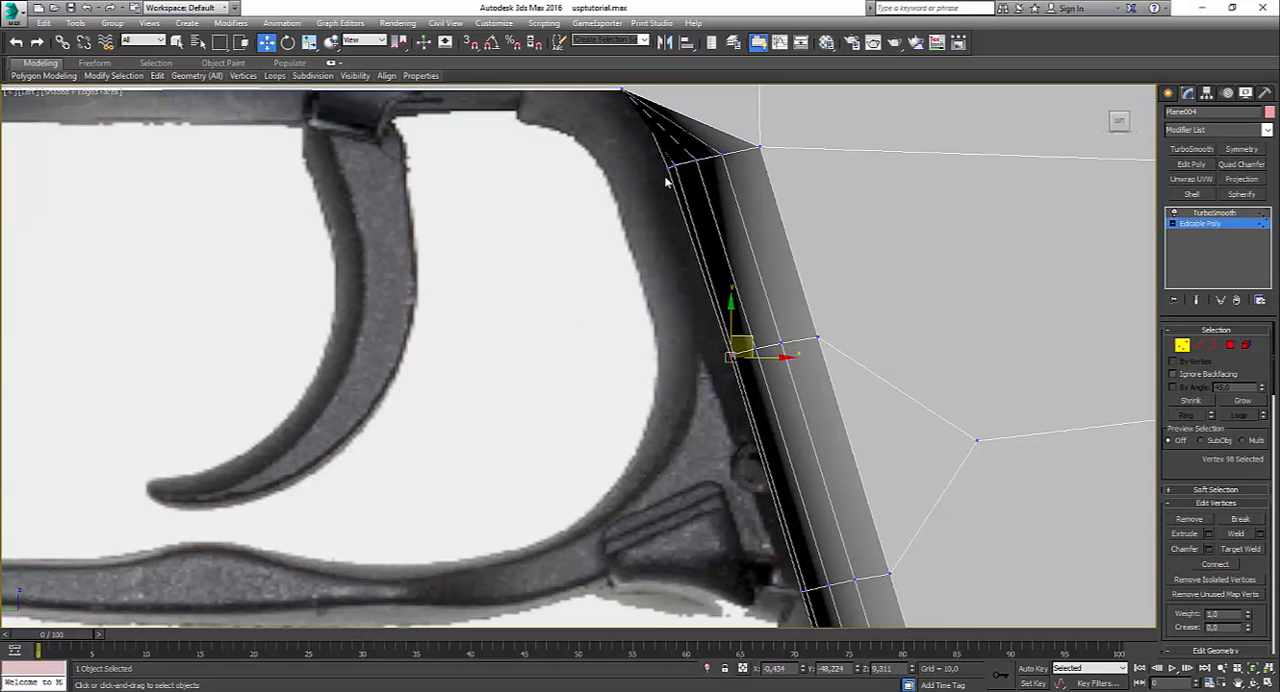
# Step: Nudge the front-edge vertex near the top of the grip slightly inward in the Left view and return to the Perspective view
pyautogui.click(670, 167)
pyautogui.moveTo(692, 160); pyautogui.dragTo(694, 158)
pyautogui.hotkey('alt', 'w')
pyautogui.hotkey('alt', 'w')
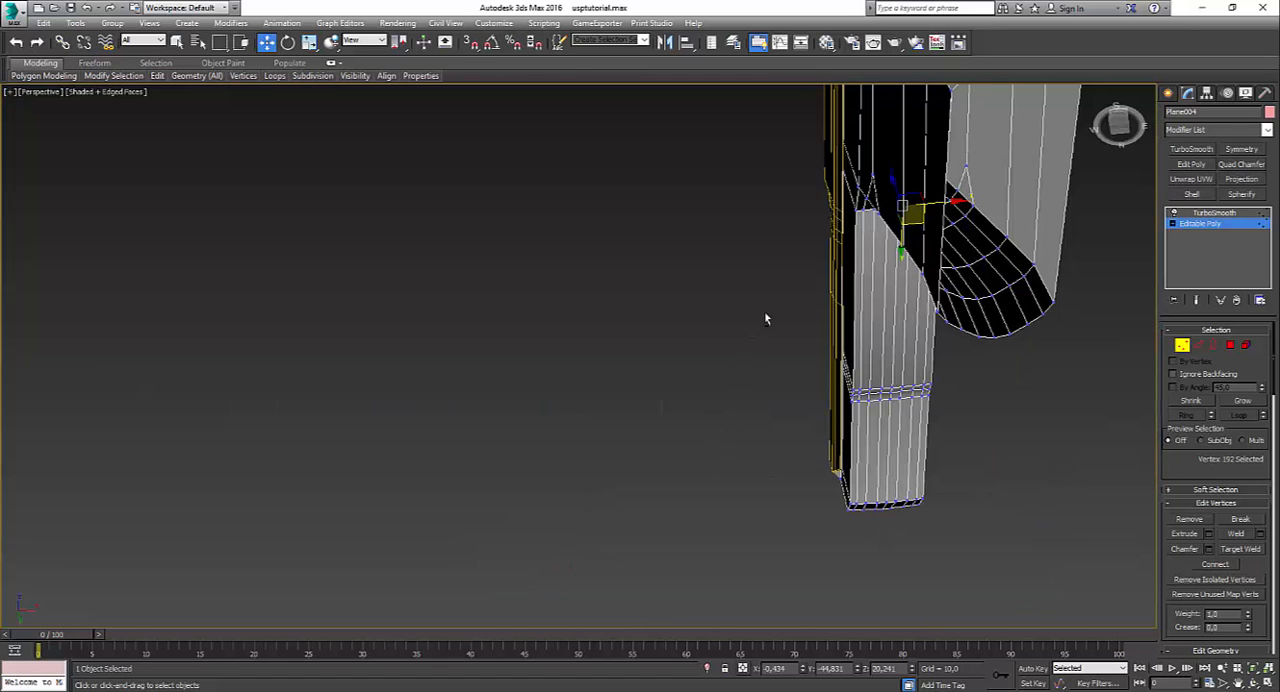
pyautogui.keyDown('alt'); pyautogui.moveTo(764, 318); pyautogui.dragTo(1022, 305, button='middle'); pyautogui.keyUp('alt')
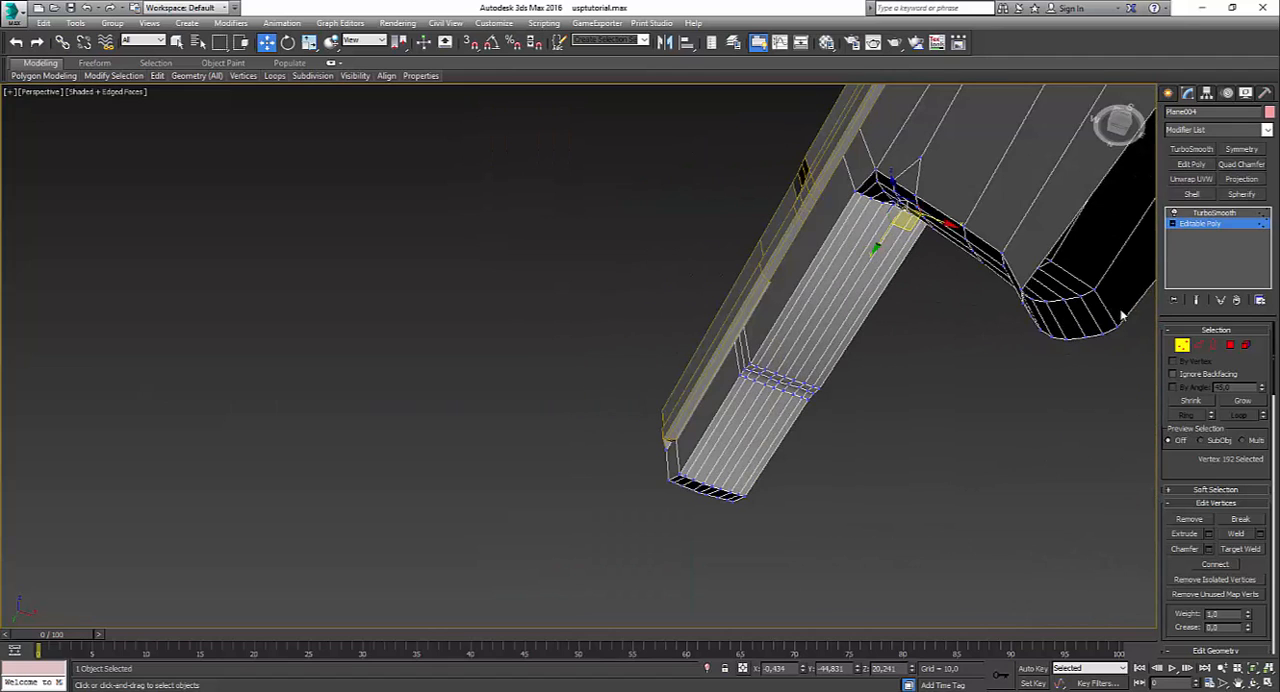
# Step: Switch the frame to its TurboSmooth level and inspect the smoothed grip with edged faces hidden
pyautogui.click(1213, 213)
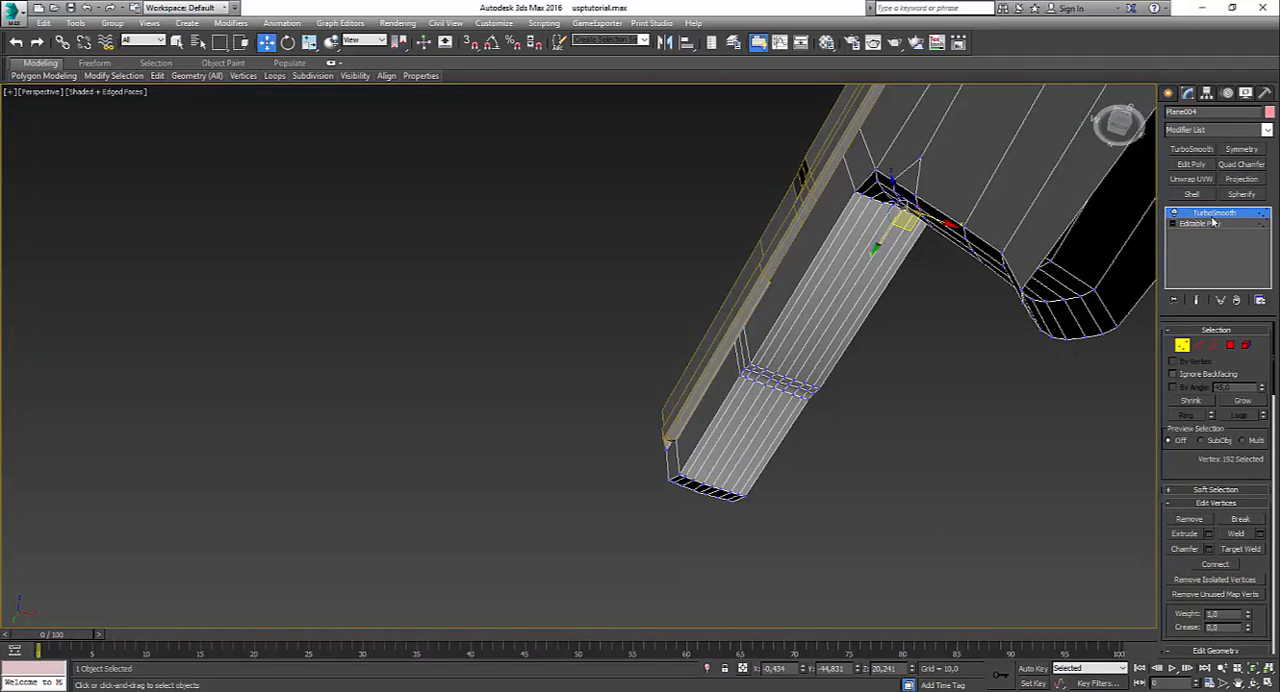
pyautogui.keyDown('alt'); pyautogui.moveTo(960, 412); pyautogui.dragTo(1070, 475, button='middle'); pyautogui.keyUp('alt')
pyautogui.click(763, 491)
pyautogui.press('F4')
pyautogui.moveTo(763, 491)
pyautogui.keyDown('alt'); pyautogui.mouseDown(button='middle')
pyautogui.moveTo(900, 423)
pyautogui.moveTo(977, 434)
pyautogui.moveTo(986, 417)
pyautogui.moveTo(881, 540)
pyautogui.moveTo(837, 437)
pyautogui.moveTo(837, 346)
pyautogui.mouseUp(button='middle'); pyautogui.keyUp('alt')
# Step: Open the Material Editor and lower the Specular Level of the 02 - Default material to 84
pyautogui.press('m')
pyautogui.click(891, 320)
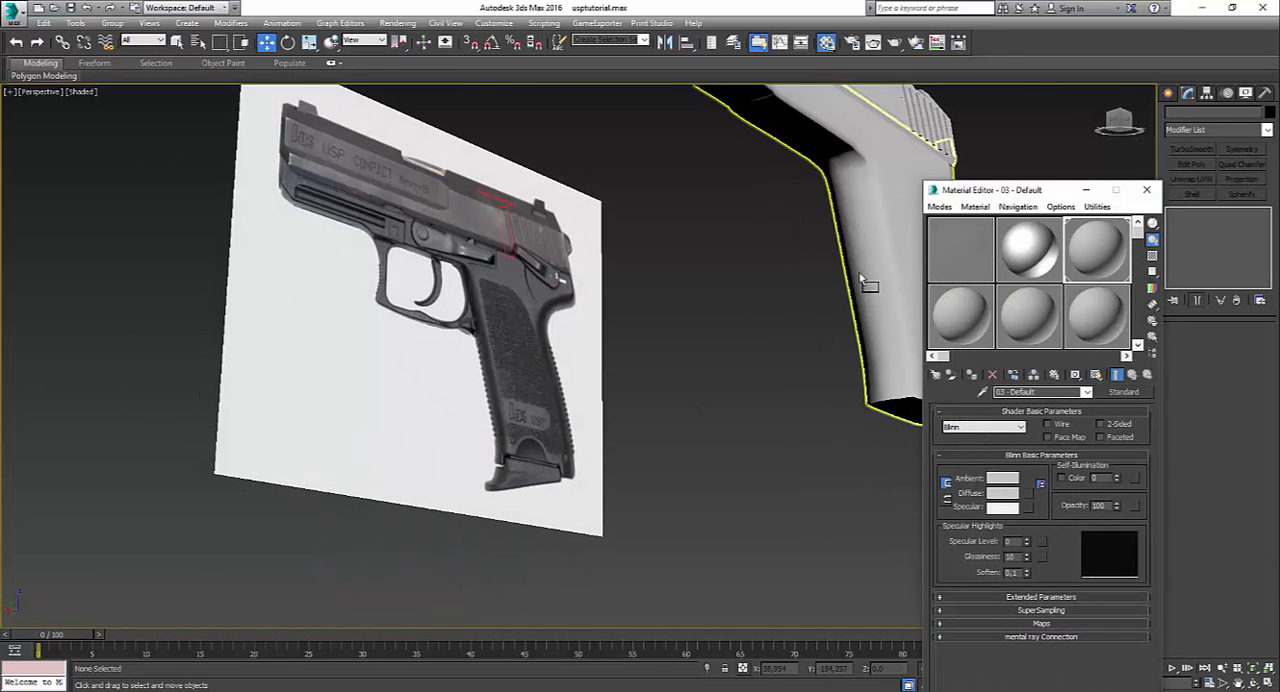
pyautogui.moveTo(860, 276); pyautogui.dragTo(860, 282)
pyautogui.keyDown('alt'); pyautogui.moveTo(860, 290); pyautogui.dragTo(959, 455, button='middle'); pyautogui.keyUp('alt')
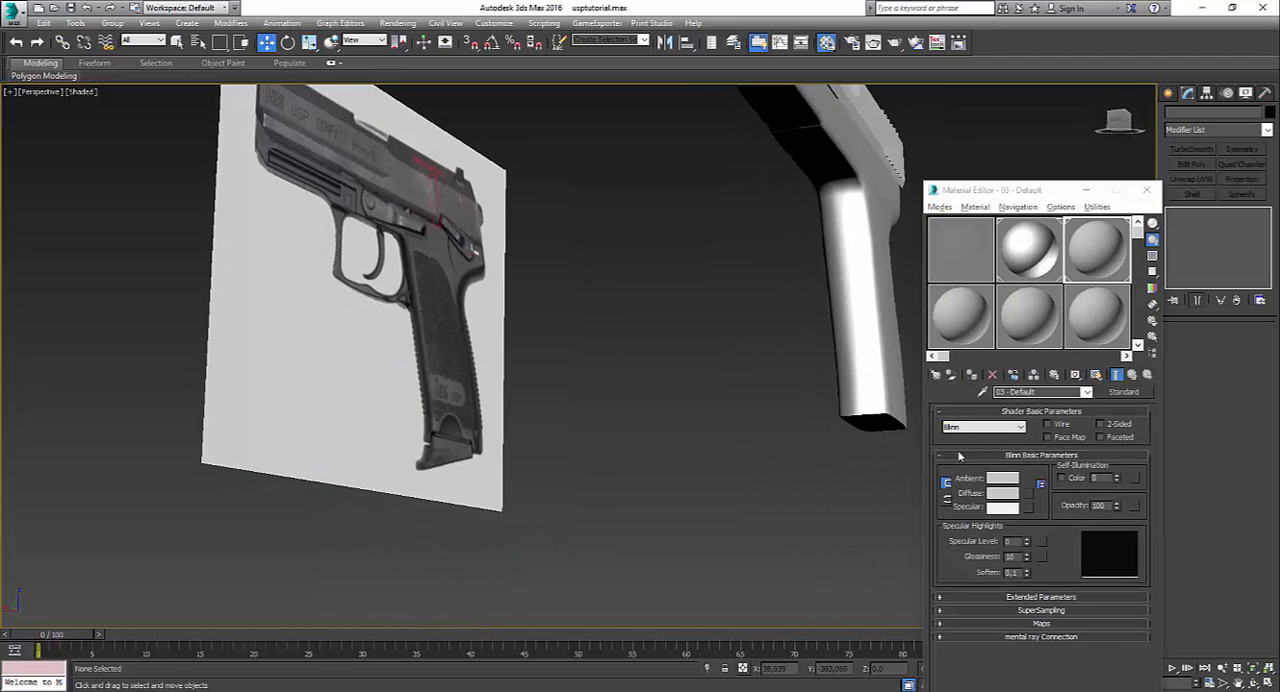
pyautogui.click(1024, 252)
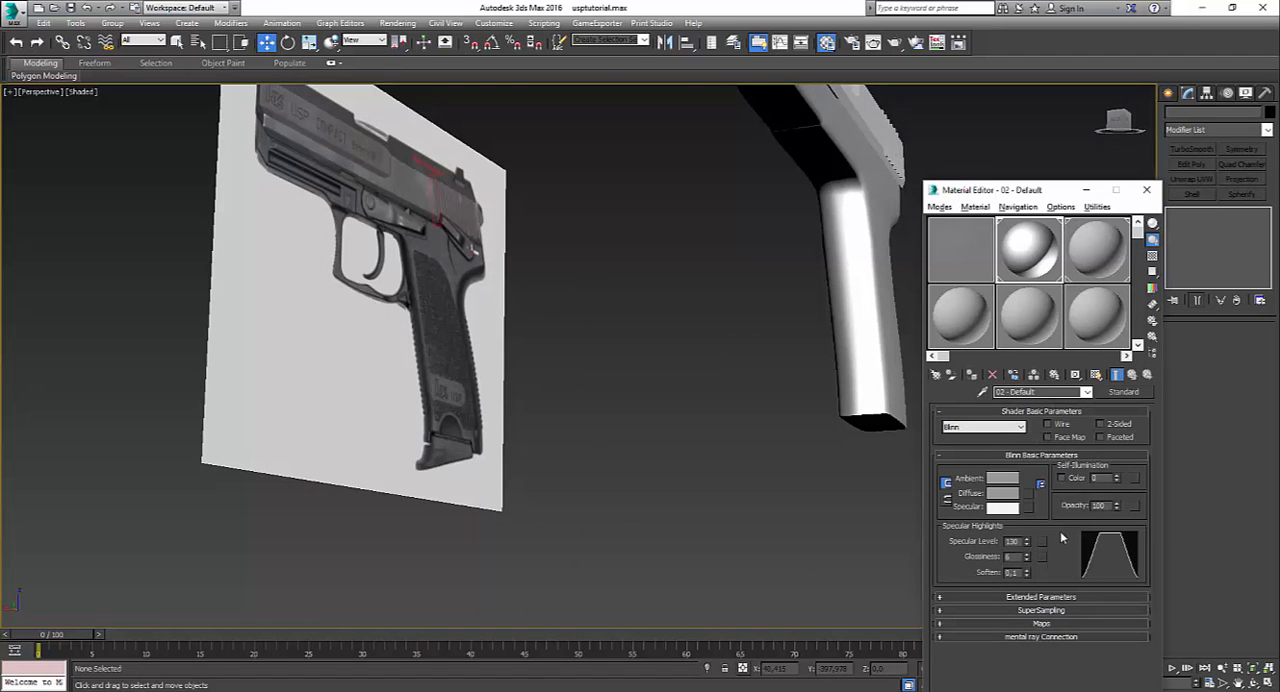
pyautogui.moveTo(1027, 543); pyautogui.dragTo(1027, 562)
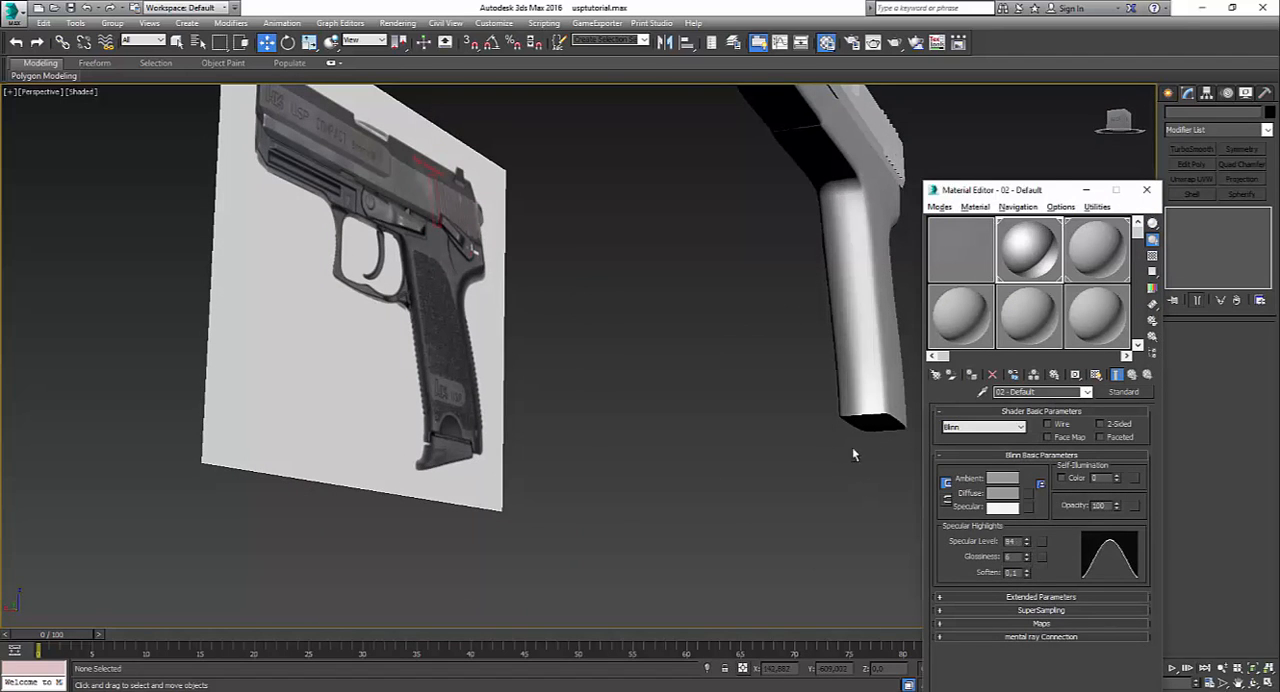
# Step: Select the frame and examine the grip's Editable Poly cage with edged faces shown
pyautogui.keyDown('alt'); pyautogui.moveTo(852, 447); pyautogui.dragTo(694, 414, button='middle'); pyautogui.keyUp('alt')
pyautogui.scroll(3, 660, 450)
pyautogui.click(685, 343)
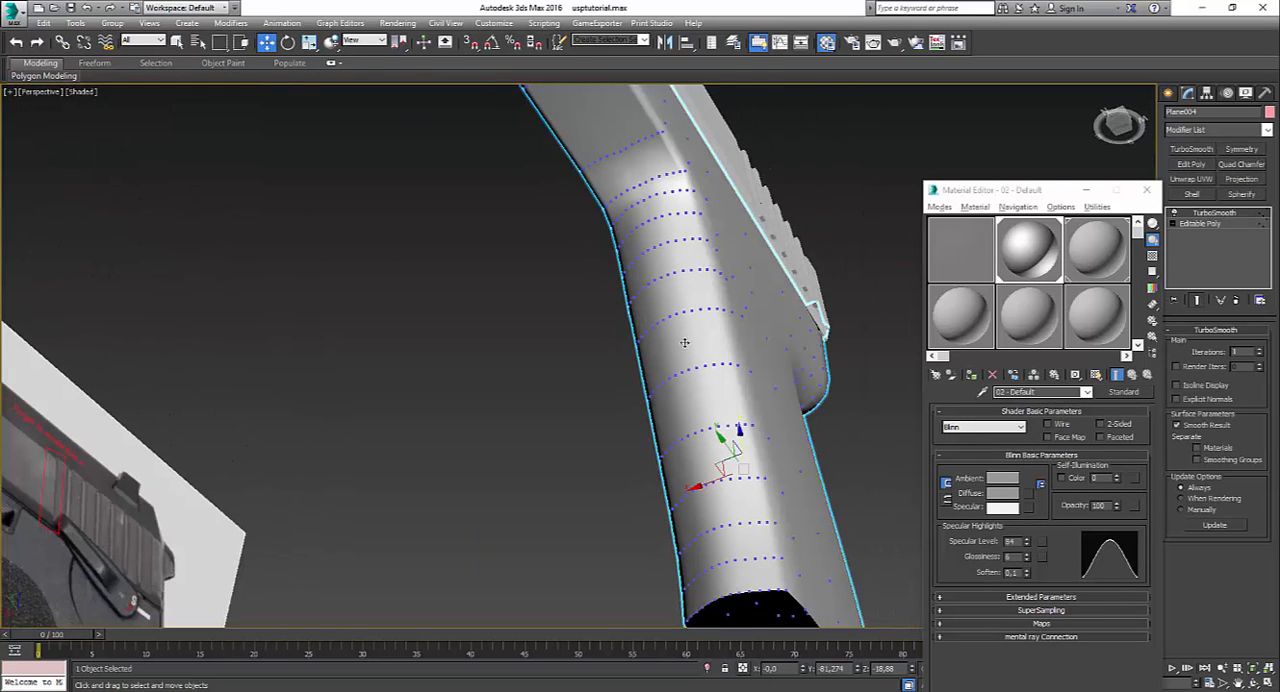
pyautogui.press('F4')
pyautogui.click(1199, 226)
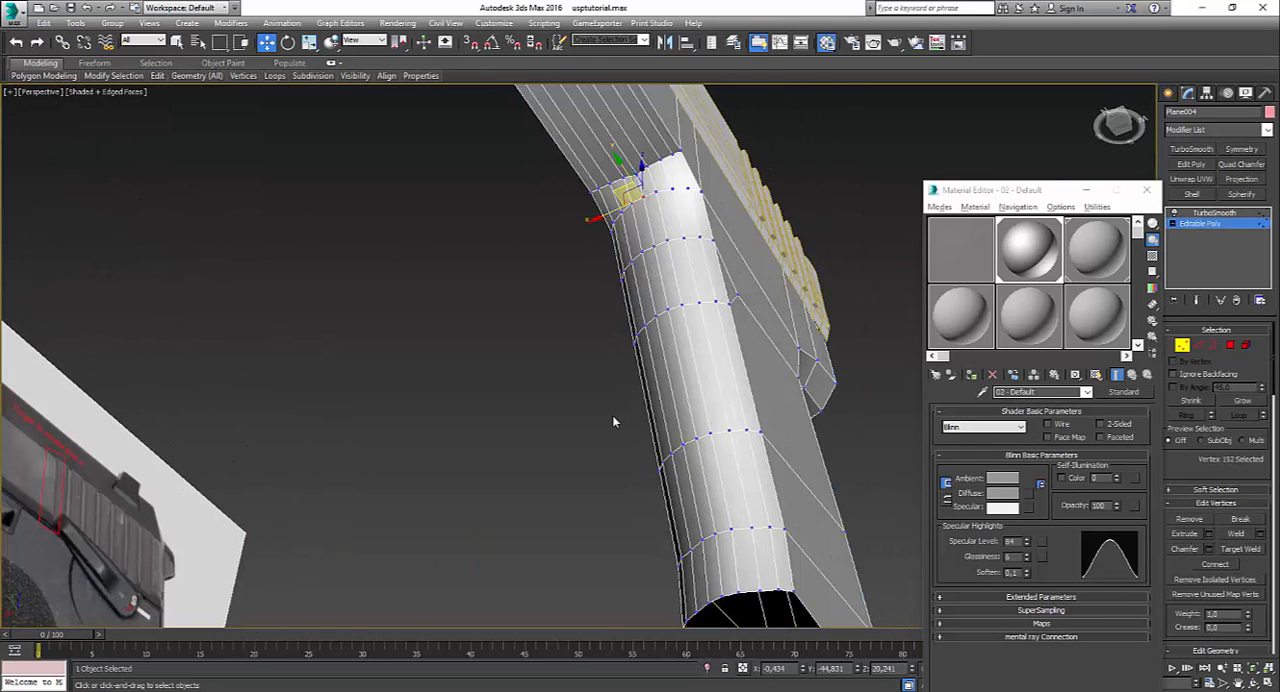
pyautogui.keyDown('alt'); pyautogui.moveTo(612, 415); pyautogui.dragTo(584, 486, button='middle'); pyautogui.keyUp('alt')
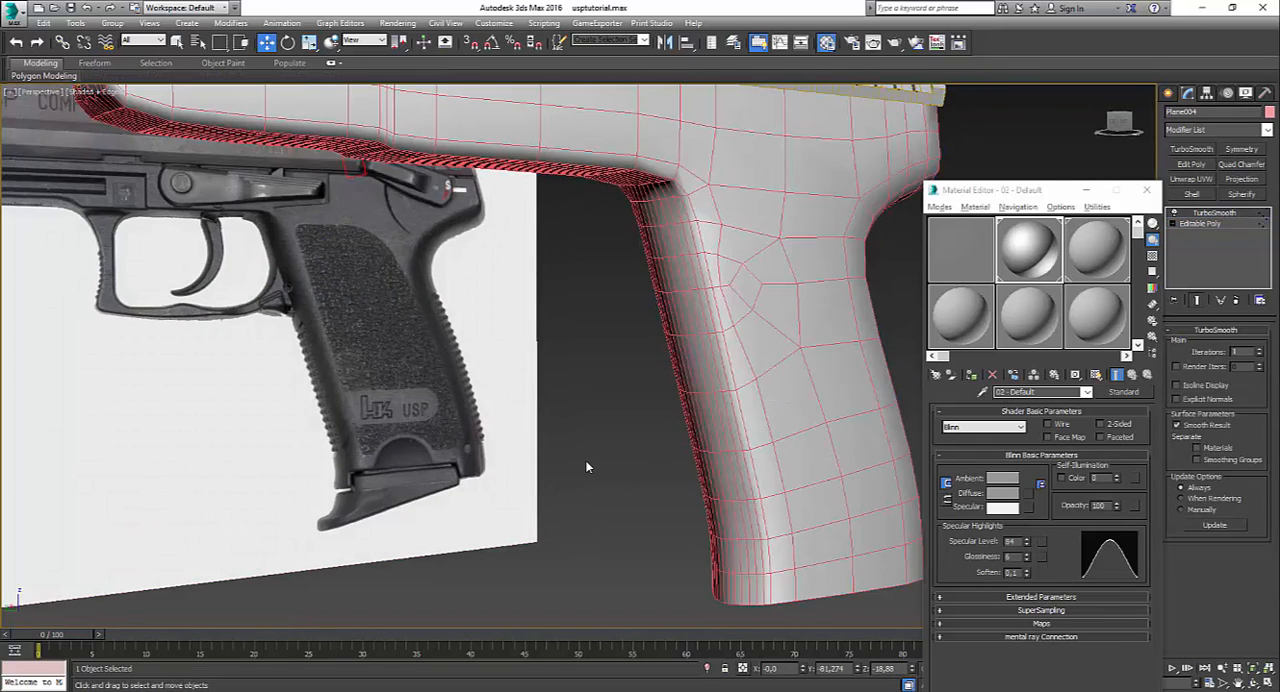
# Step: Hide edged faces, raise the frame's TurboSmooth iterations to 2, and inspect the highlights on the grip's front
pyautogui.click(586, 466)
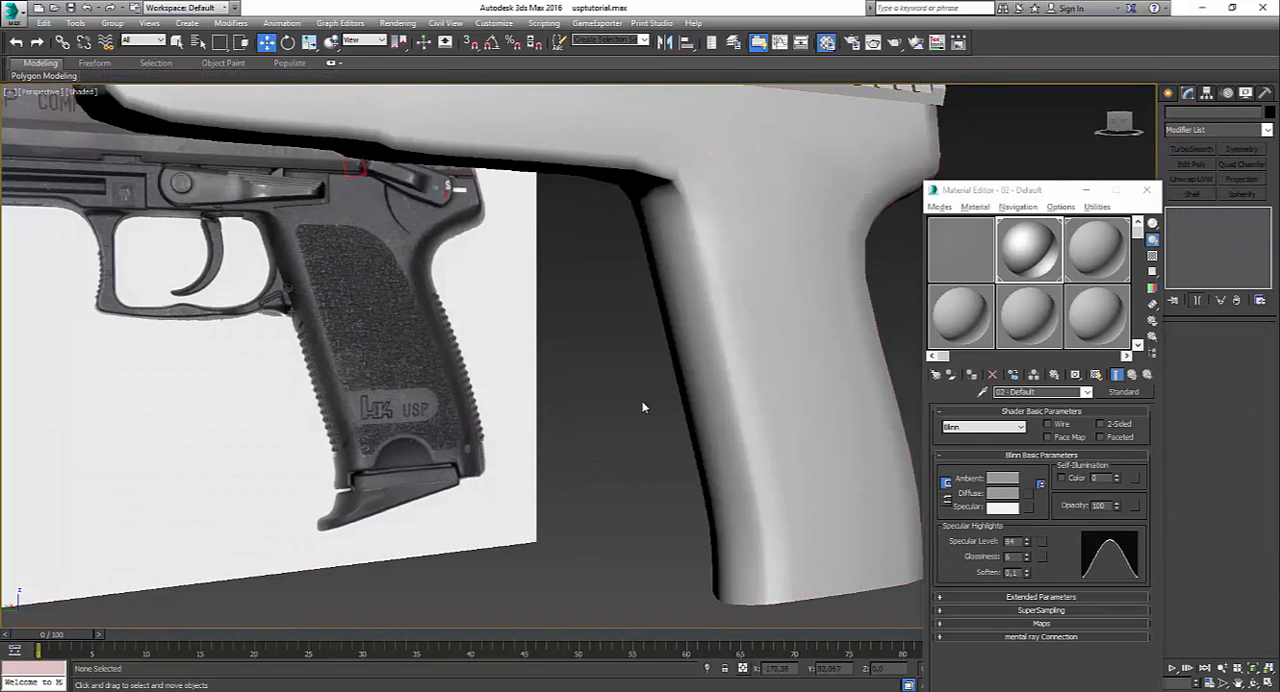
pyautogui.press('z')
pyautogui.keyDown('alt'); pyautogui.moveTo(667, 467); pyautogui.dragTo(712, 426, button='middle'); pyautogui.keyUp('alt')
pyautogui.scroll(5, 652, 393)
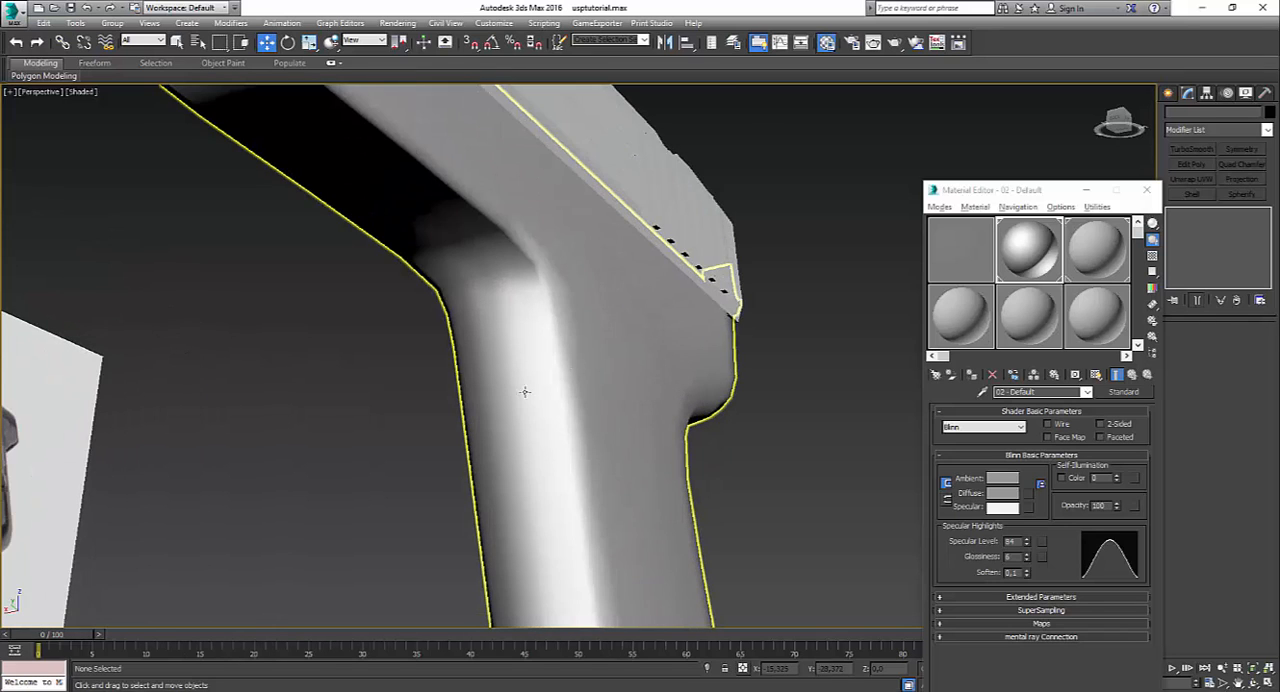
pyautogui.keyDown('alt'); pyautogui.moveTo(524, 392); pyautogui.dragTo(554, 260, button='middle'); pyautogui.keyUp('alt')
pyautogui.click(554, 260)
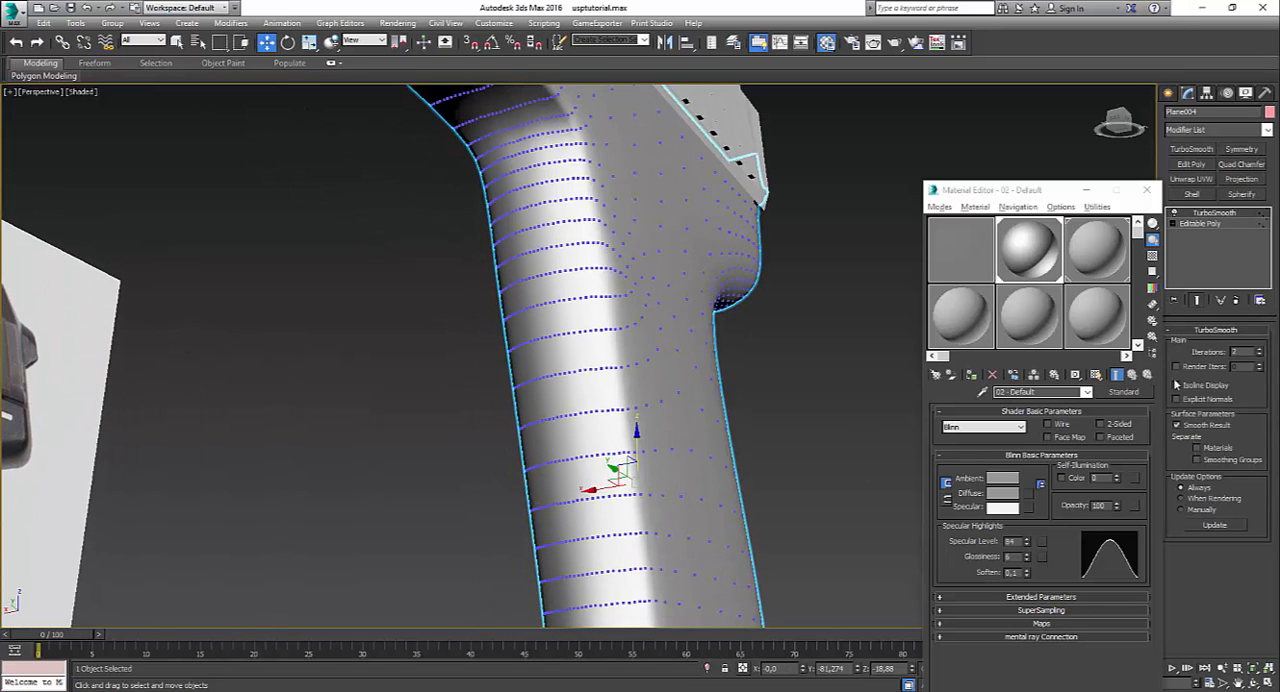
pyautogui.click(812, 390)
pyautogui.keyDown('alt'); pyautogui.moveTo(812, 390); pyautogui.dragTo(806, 476, button='middle'); pyautogui.keyUp('alt')
pyautogui.moveTo(548, 400); pyautogui.dragTo(694, 386, button='middle')
pyautogui.scroll(3, 694, 386)
pyautogui.click(603, 327)
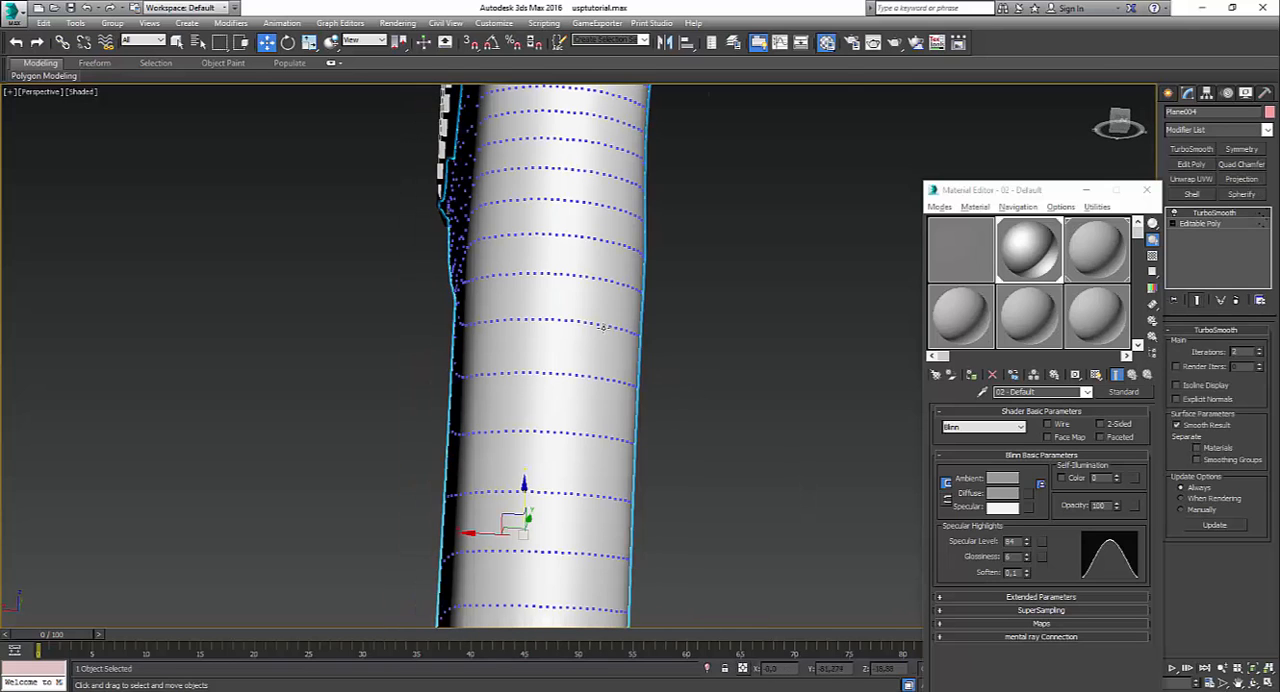
# Step: Return to the Editable Poly vertex level and show the smoothed end result under the cage with edged faces hidden
pyautogui.click(1213, 225)
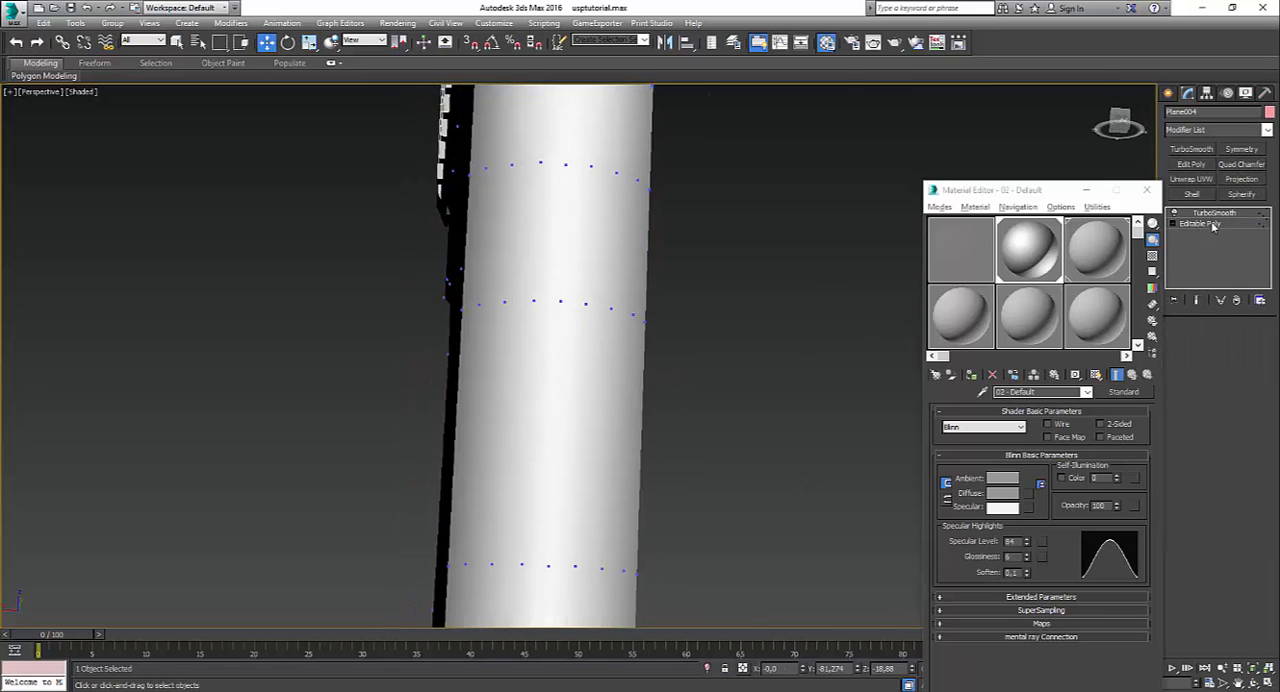
pyautogui.press('F4')
pyautogui.scroll(-2, 689, 281)
pyautogui.keyDown('alt'); pyautogui.moveTo(717, 291); pyautogui.dragTo(583, 347, button='middle'); pyautogui.keyUp('alt')
pyautogui.scroll(4, 585, 348)
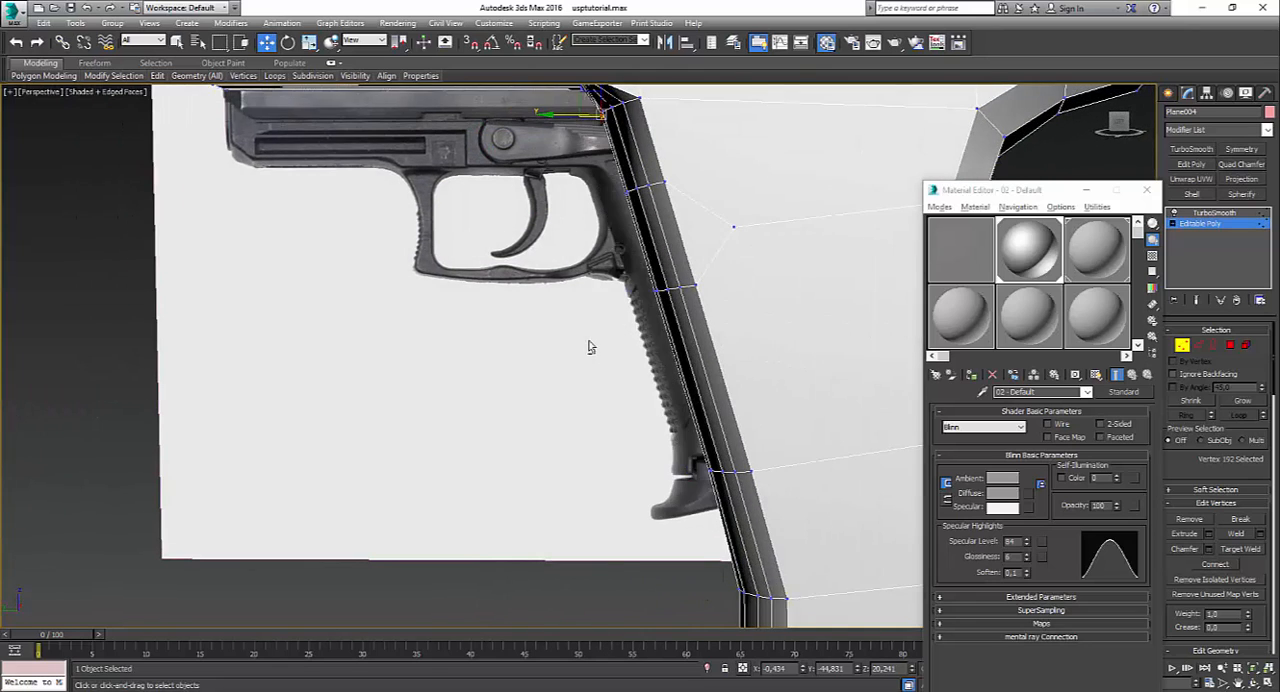
pyautogui.click(631, 191)
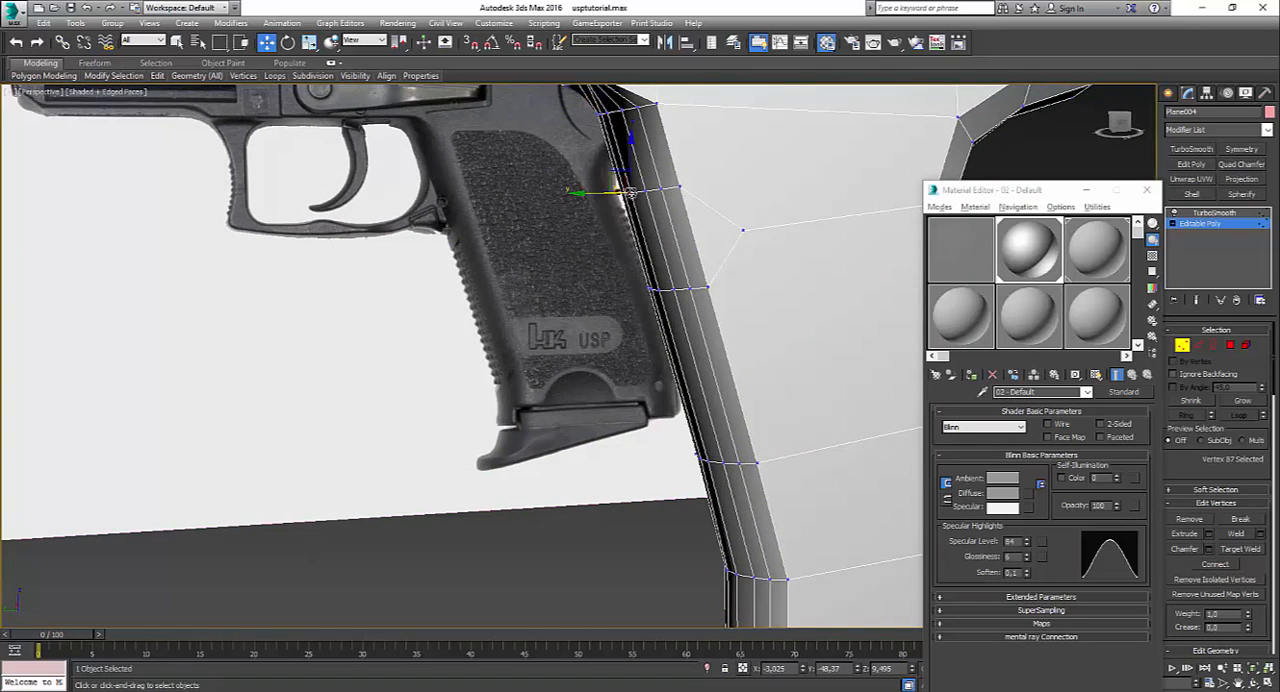
pyautogui.click(1200, 303)
pyautogui.press('F4')
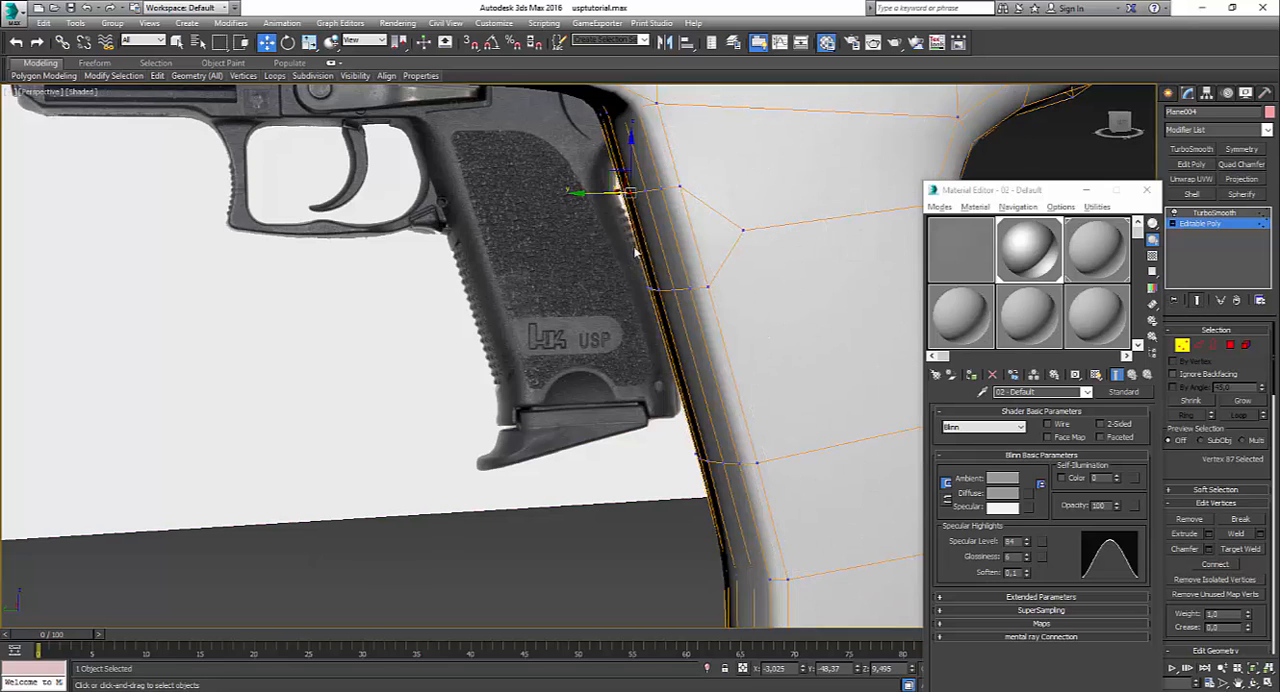
# Step: Examine the grip's front for uneven shading at the vertex and TurboSmooth levels, ending back at Editable Poly
pyautogui.scroll(2, 636, 256)
pyautogui.keyDown('alt'); pyautogui.moveTo(642, 278); pyautogui.dragTo(728, 203, button='middle'); pyautogui.keyUp('alt')
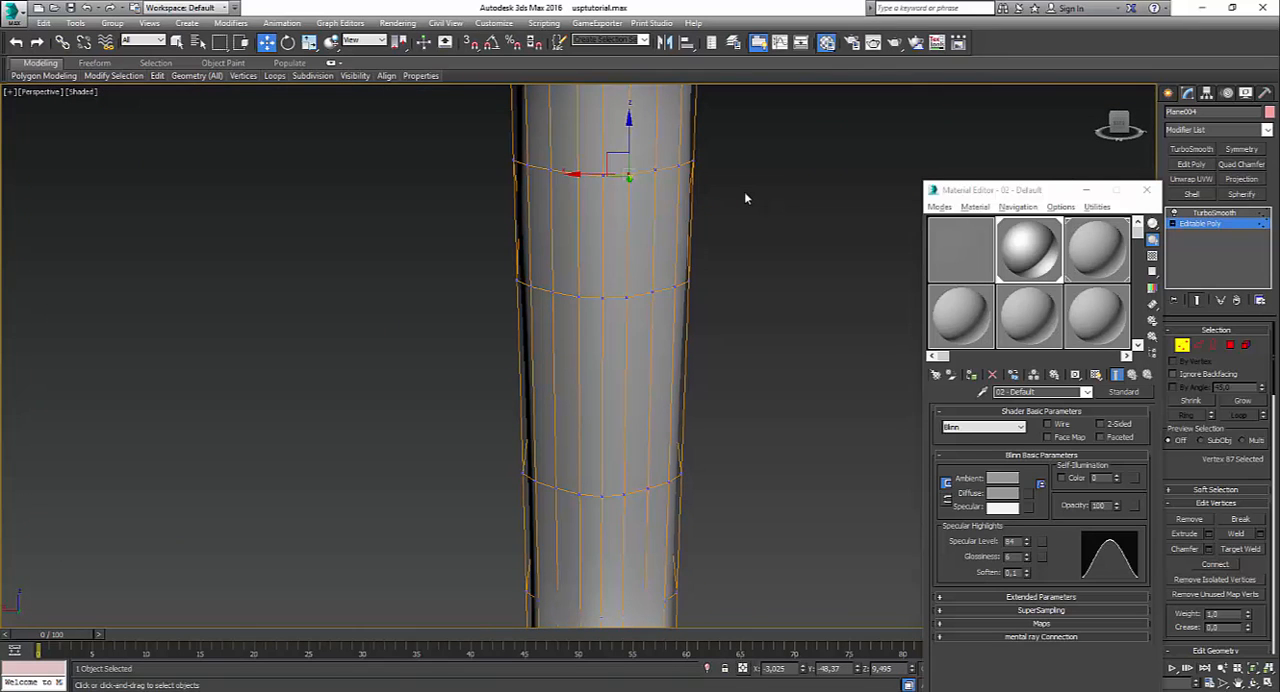
pyautogui.click(655, 169)
pyautogui.keyDown('ctrl'); pyautogui.click(551, 170); pyautogui.keyUp('ctrl')
pyautogui.keyDown('alt'); pyautogui.moveTo(643, 234); pyautogui.dragTo(346, 369, button='middle'); pyautogui.keyUp('alt')
pyautogui.click(346, 369)
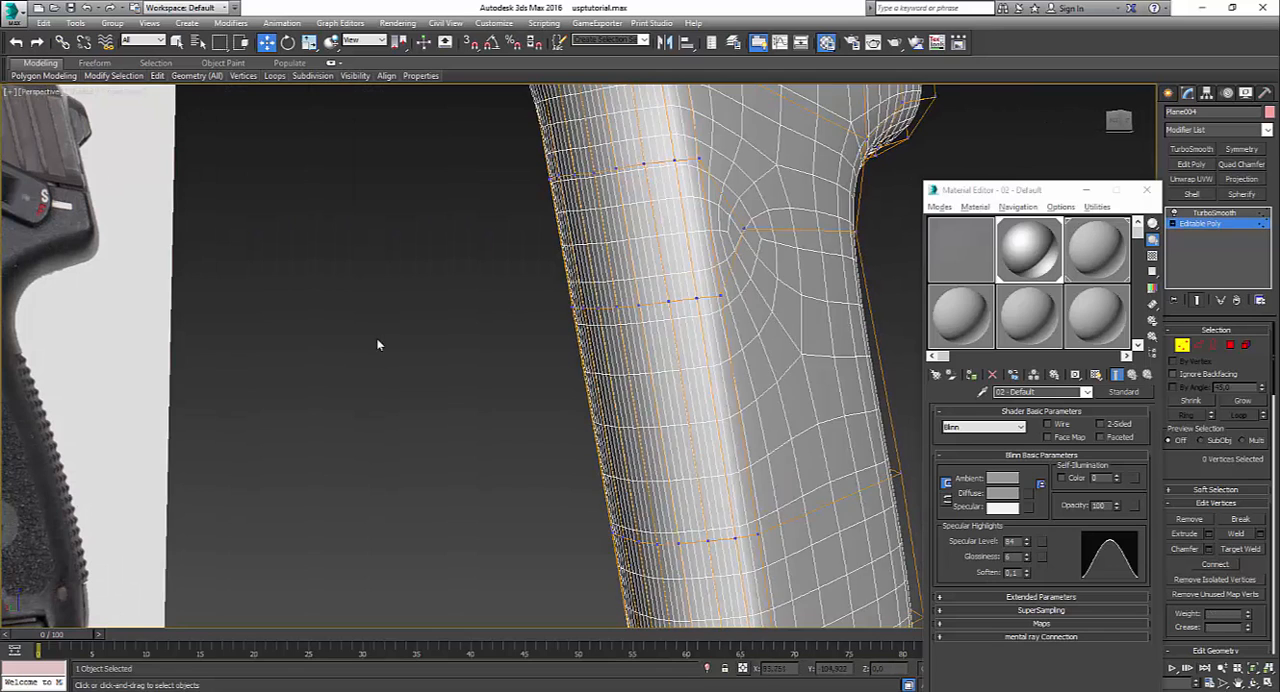
pyautogui.click(1213, 213)
pyautogui.moveTo(760, 400)
pyautogui.keyDown('alt'); pyautogui.mouseDown(button='middle')
pyautogui.moveTo(720, 395)
pyautogui.moveTo(757, 391)
pyautogui.moveTo(743, 404)
pyautogui.moveTo(760, 409)
pyautogui.mouseUp(button='middle'); pyautogui.keyUp('alt')
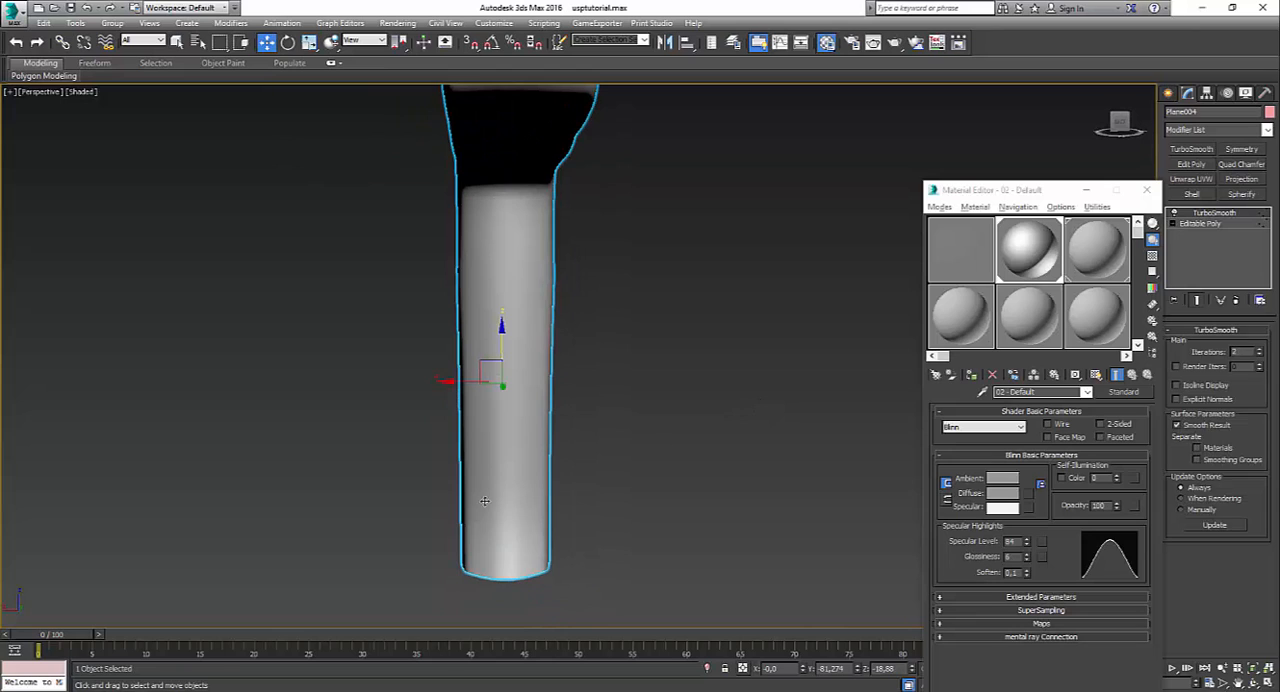
pyautogui.click(1200, 223)
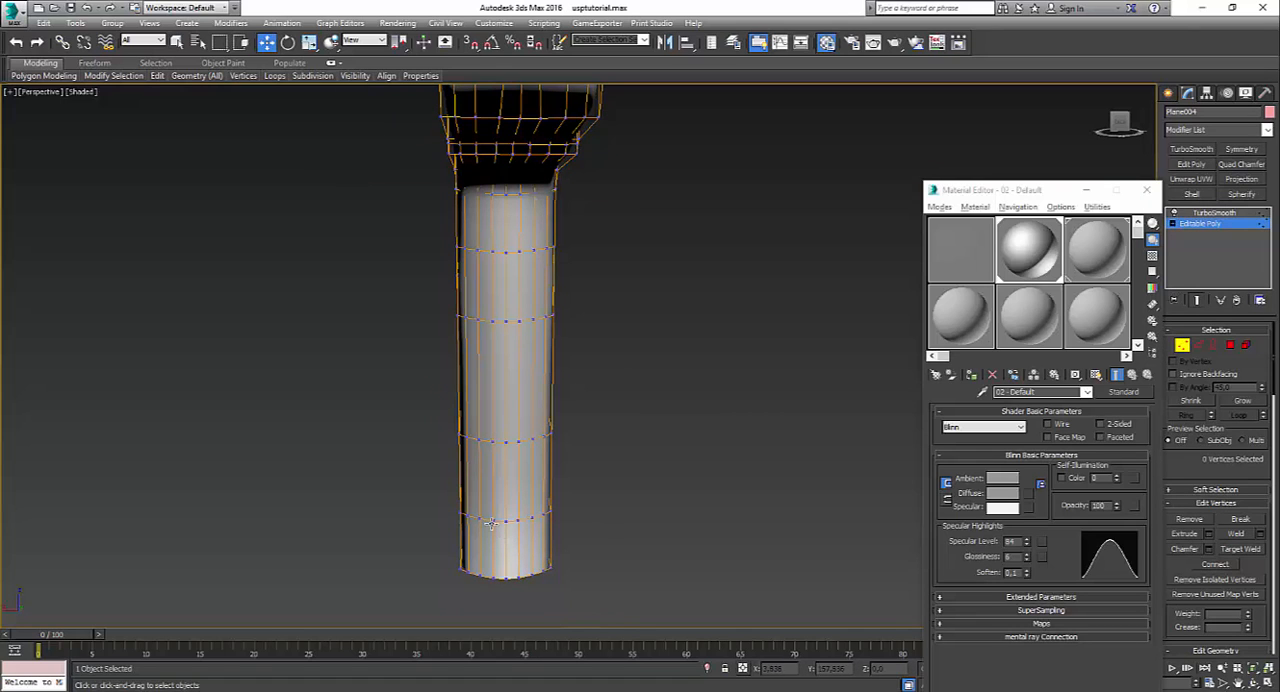
pyautogui.click(492, 522)
pyautogui.keyDown('ctrl'); pyautogui.click(493, 579); pyautogui.keyUp('ctrl')
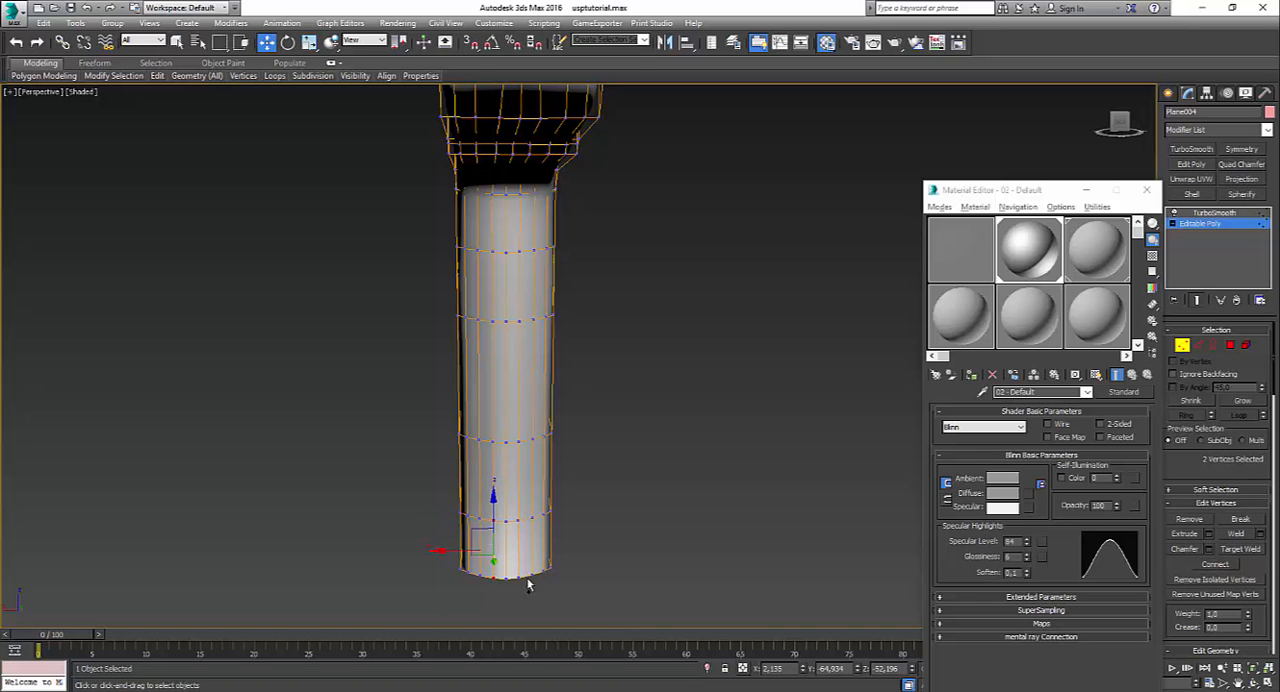
pyautogui.keyDown('ctrl'); pyautogui.click(517, 577); pyautogui.keyUp('ctrl')
pyautogui.keyDown('ctrl'); pyautogui.click(518, 521); pyautogui.keyUp('ctrl')
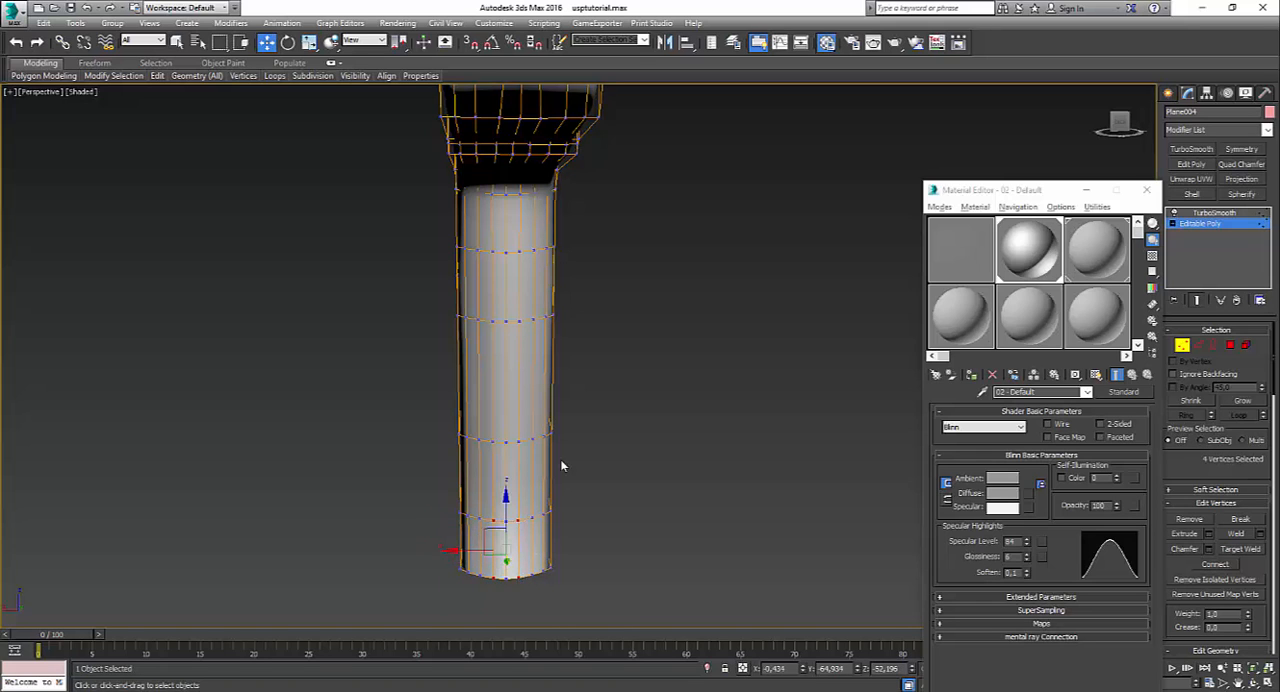
# Step: Move the matching outer front vertices on both sides of the row just above the grip's bottom forward along Y, about 1 unit
pyautogui.keyDown('alt'); pyautogui.moveTo(560, 463); pyautogui.dragTo(610, 401, button='middle'); pyautogui.keyUp('alt')
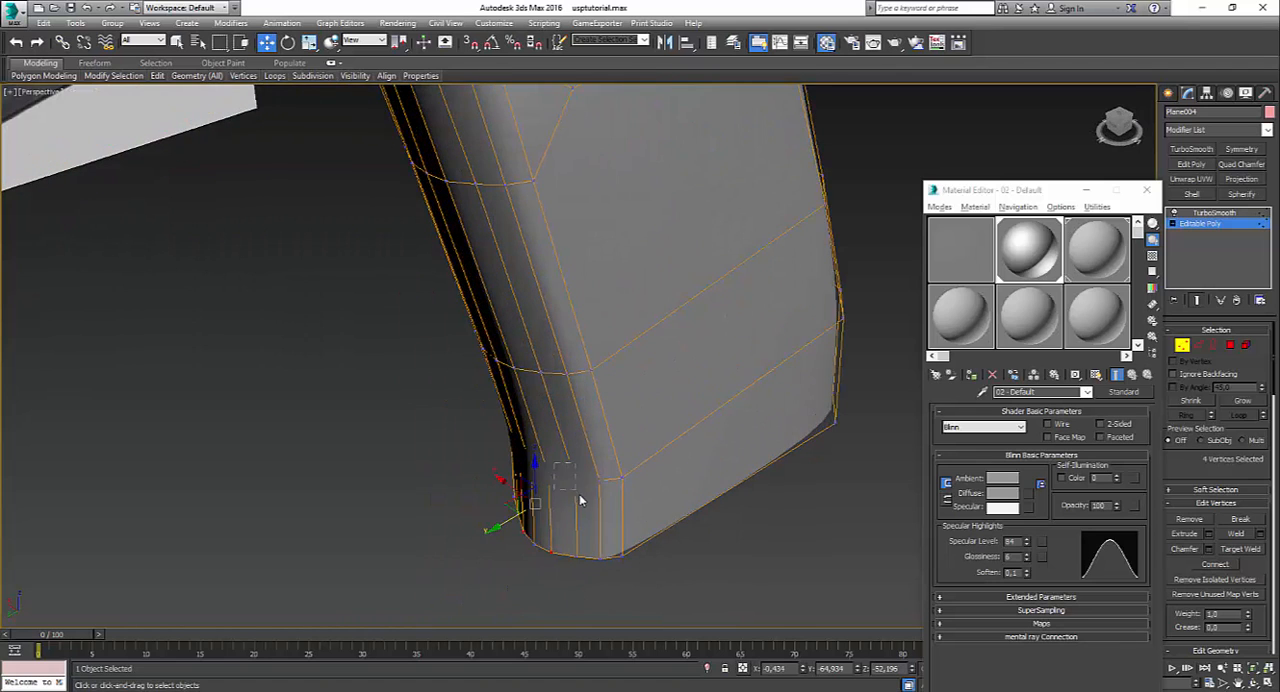
pyautogui.moveTo(554, 462); pyautogui.dragTo(579, 494)
pyautogui.moveTo(579, 494)
pyautogui.keyDown('alt'); pyautogui.mouseDown(button='middle')
pyautogui.moveTo(600, 511)
pyautogui.moveTo(563, 510)
pyautogui.mouseUp(button='middle'); pyautogui.keyUp('alt')
pyautogui.moveTo(532, 502); pyautogui.dragTo(533, 506)
pyautogui.keyDown('alt'); pyautogui.moveTo(533, 506); pyautogui.dragTo(608, 502, button='middle'); pyautogui.keyUp('alt')
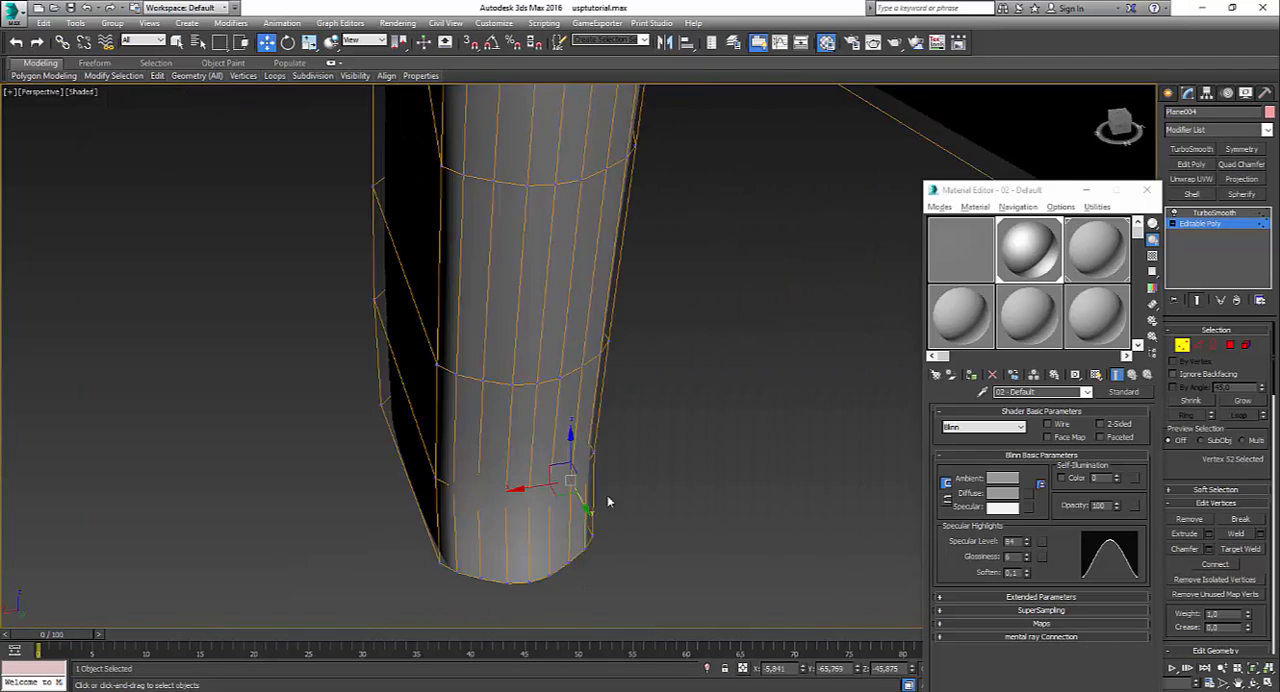
pyautogui.moveTo(482, 506); pyautogui.dragTo(484, 508)
pyautogui.keyDown('alt'); pyautogui.moveTo(484, 508); pyautogui.dragTo(503, 523, button='middle'); pyautogui.keyUp('alt')
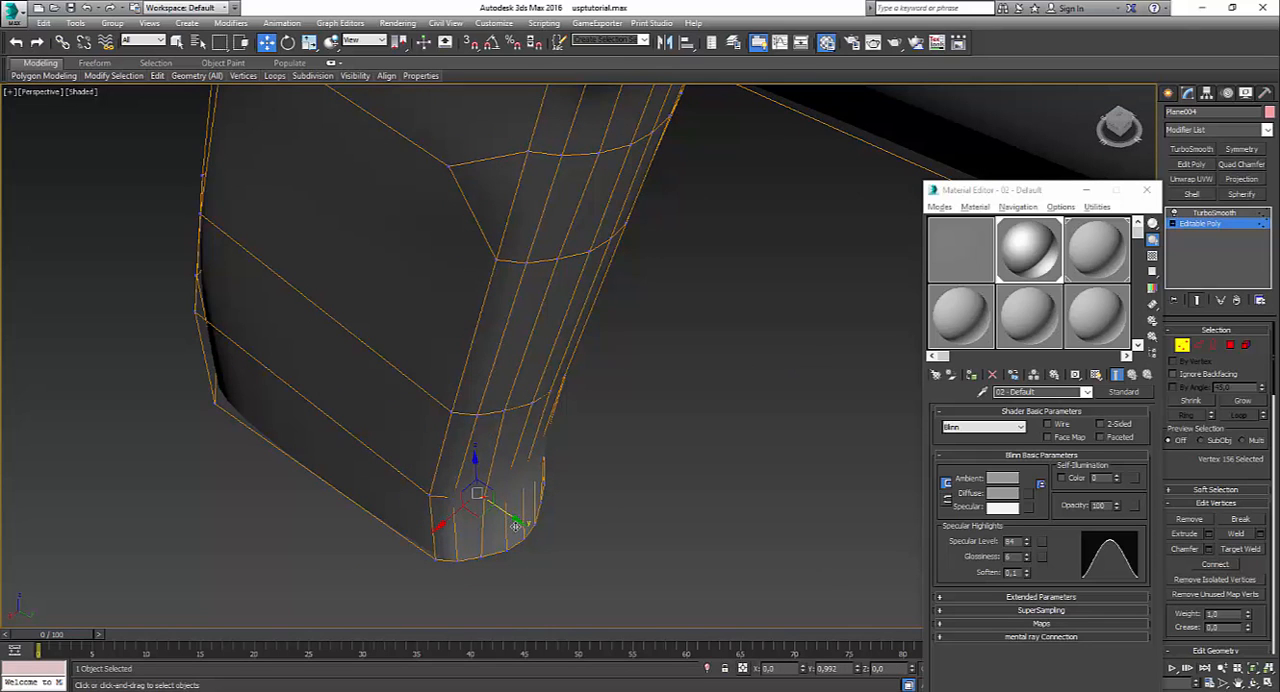
pyautogui.moveTo(511, 526); pyautogui.dragTo(512, 527)
pyautogui.keyDown('alt'); pyautogui.moveTo(512, 527); pyautogui.dragTo(554, 531, button='middle'); pyautogui.keyUp('alt')
# Step: Move the two vertices flanking the centre of the row above the grip's bottom forward about 0.97 along Y, plus the centre vertex
pyautogui.click(508, 501)
pyautogui.keyDown('ctrl'); pyautogui.click(554, 531); pyautogui.keyUp('ctrl')
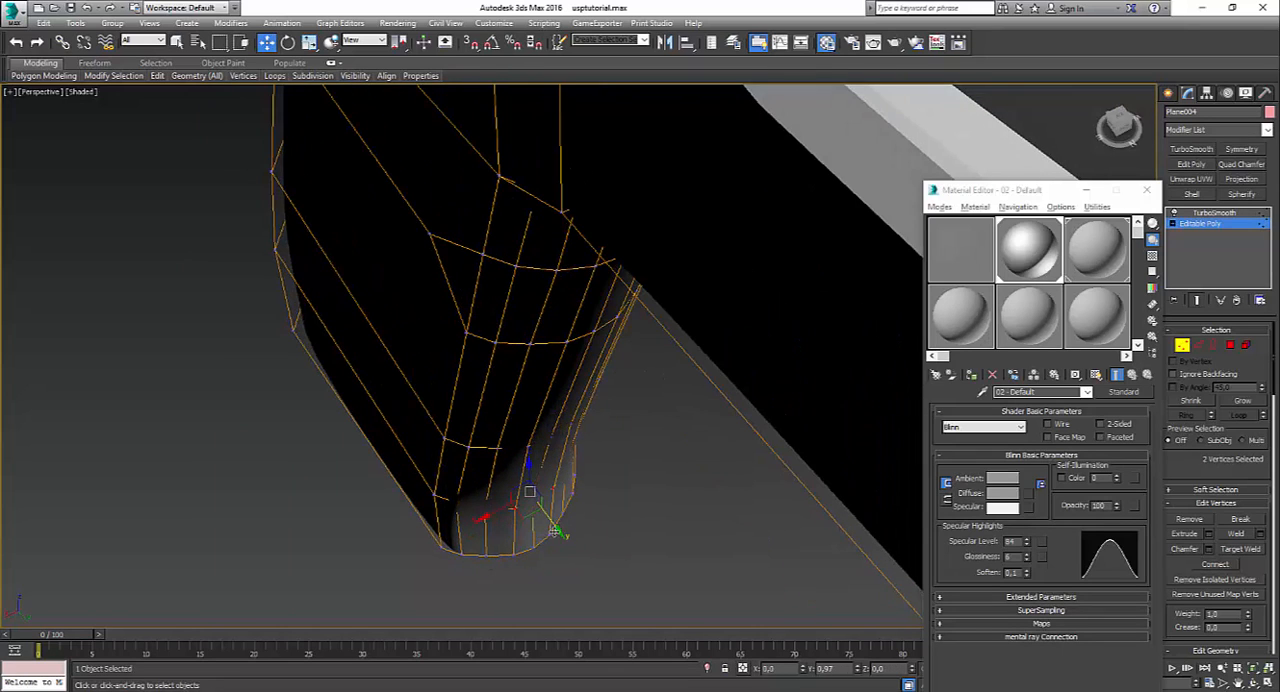
pyautogui.moveTo(553, 531); pyautogui.dragTo(560, 530)
pyautogui.click(531, 508)
pyautogui.moveTo(526, 491); pyautogui.dragTo(563, 540)
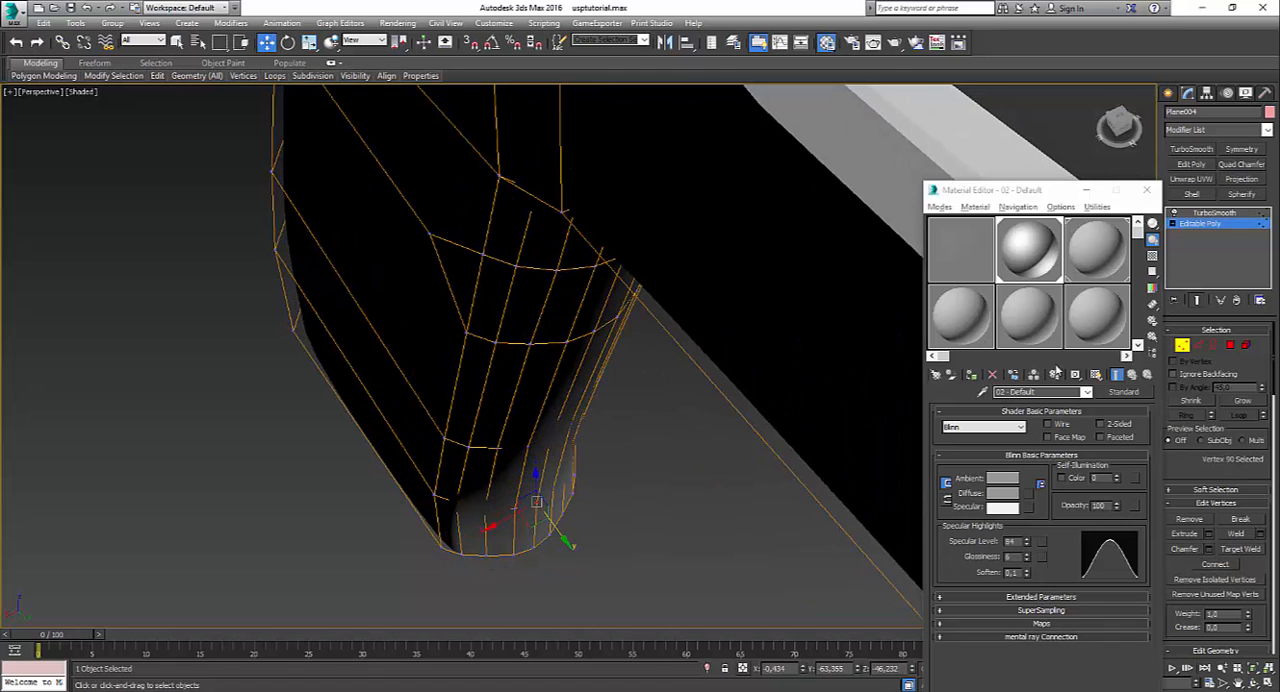
# Step: Check the smoothed lower grip at the TurboSmooth level and return to Editable Poly vertex editing
pyautogui.click(1215, 214)
pyautogui.keyDown('alt'); pyautogui.moveTo(608, 536); pyautogui.dragTo(684, 481, button='middle'); pyautogui.keyUp('alt')
pyautogui.scroll(-5, 630, 487)
pyautogui.scroll(5, 684, 481)
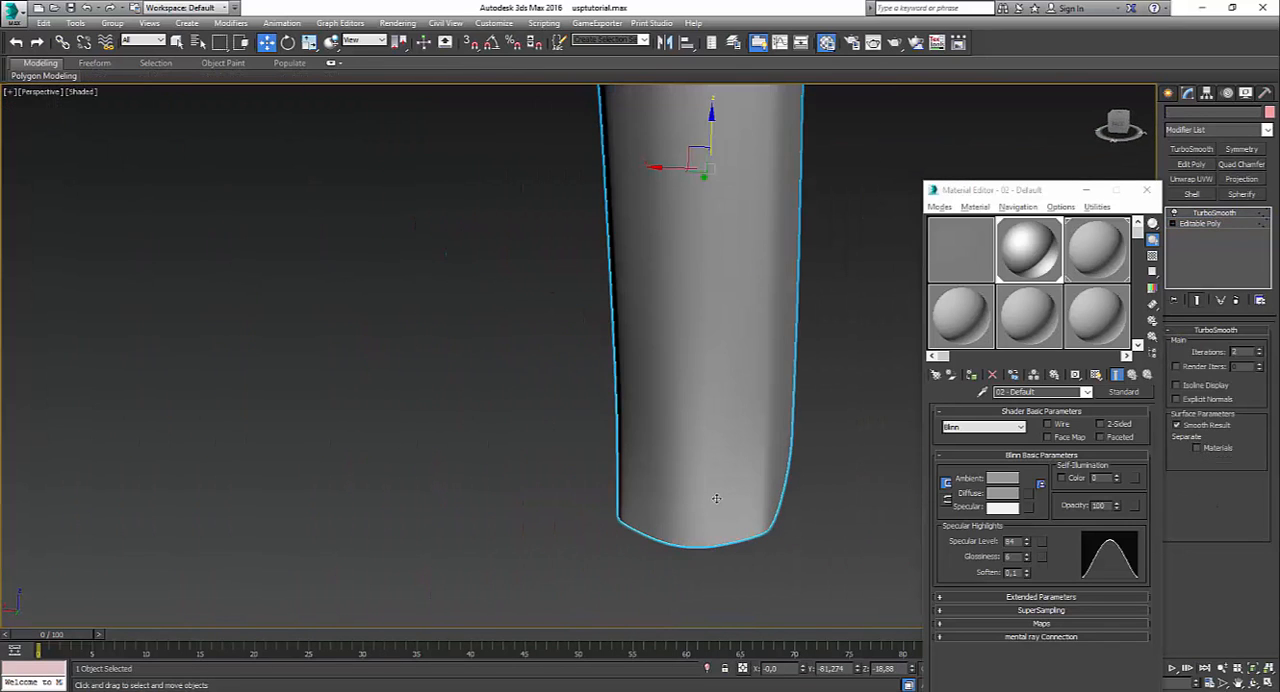
pyautogui.click(1205, 223)
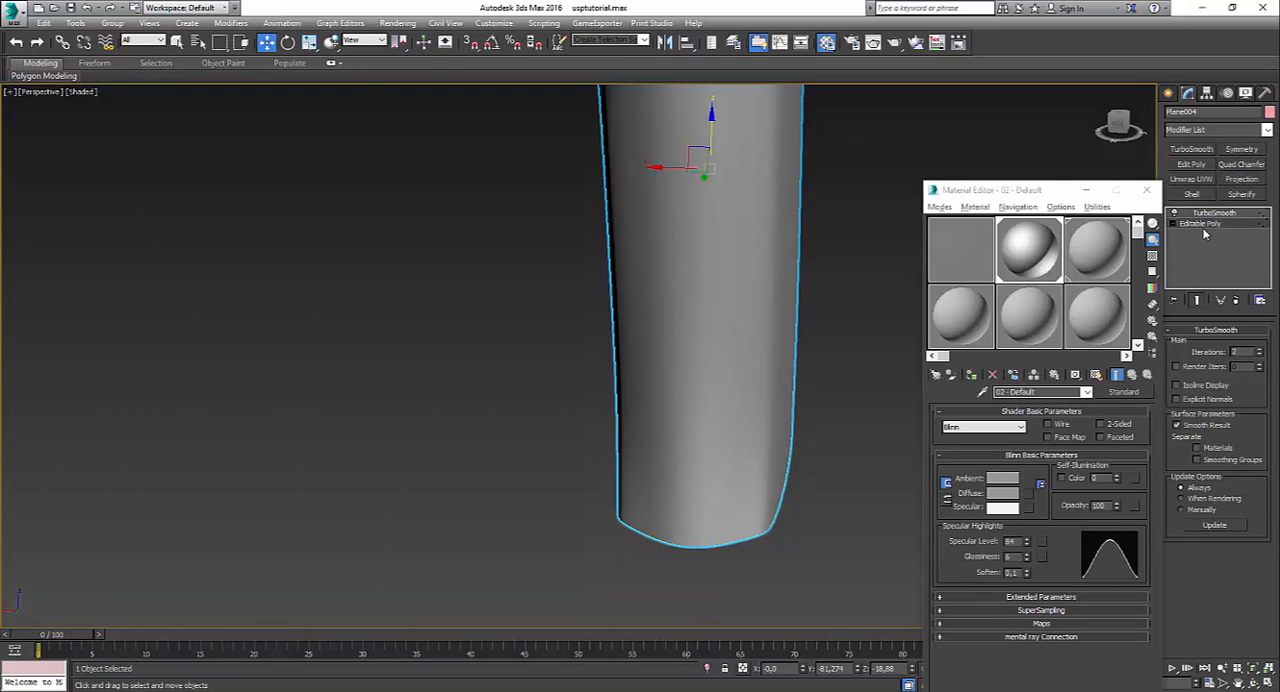
pyautogui.press('1')
# Step: Nudge the two vertices flanking the centre of the next row up the grip's front slightly forward along Y
pyautogui.scroll(-3, 764, 304)
pyautogui.keyDown('alt'); pyautogui.moveTo(774, 300); pyautogui.dragTo(726, 423, button='middle'); pyautogui.keyUp('alt')
pyautogui.scroll(3, 786, 271)
pyautogui.scroll(5, 714, 380)
pyautogui.click(651, 426)
pyautogui.keyDown('ctrl'); pyautogui.click(727, 426); pyautogui.keyUp('ctrl')
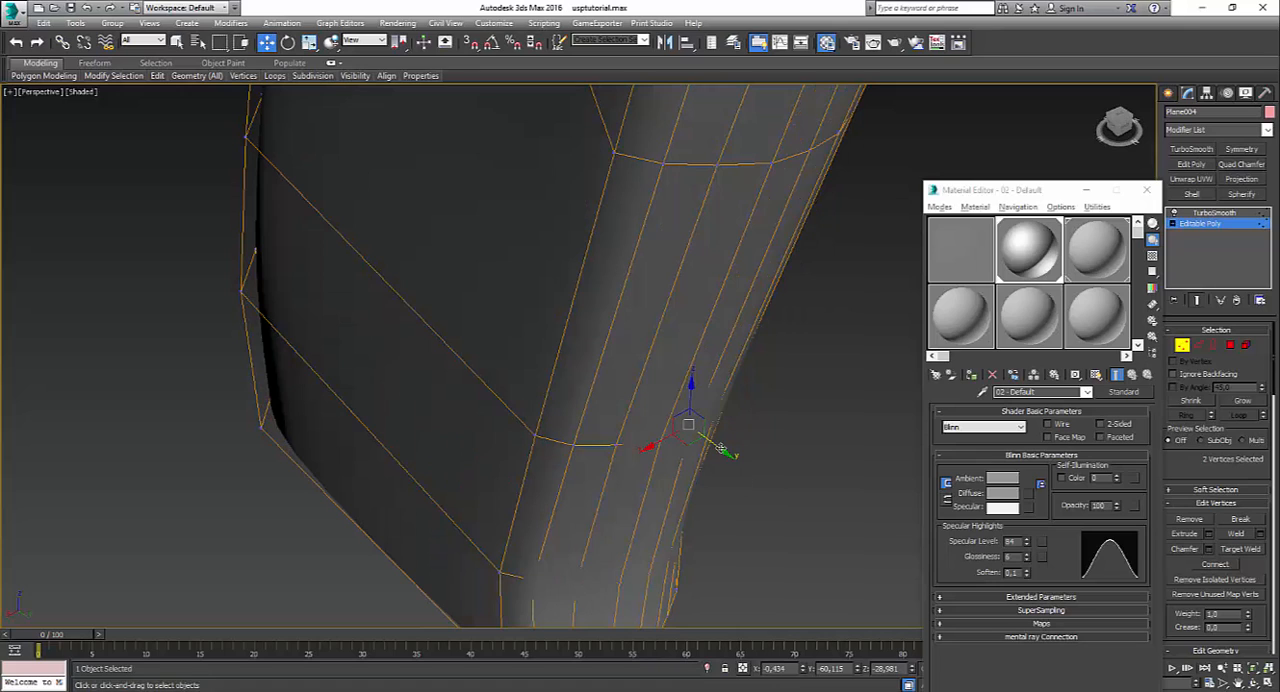
pyautogui.moveTo(721, 449); pyautogui.dragTo(725, 451)
pyautogui.click(735, 425)
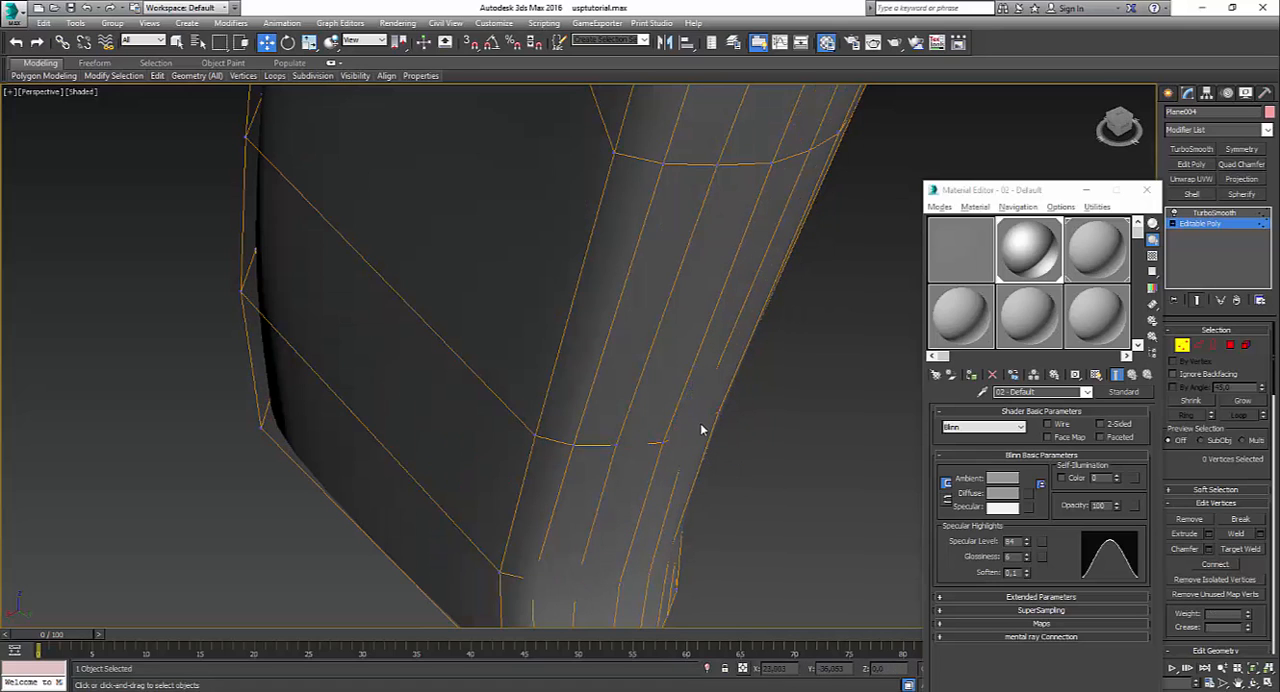
# Step: Nudge the matching outer front vertices on both sides of the same grip row slightly forward along Y
pyautogui.click(690, 428)
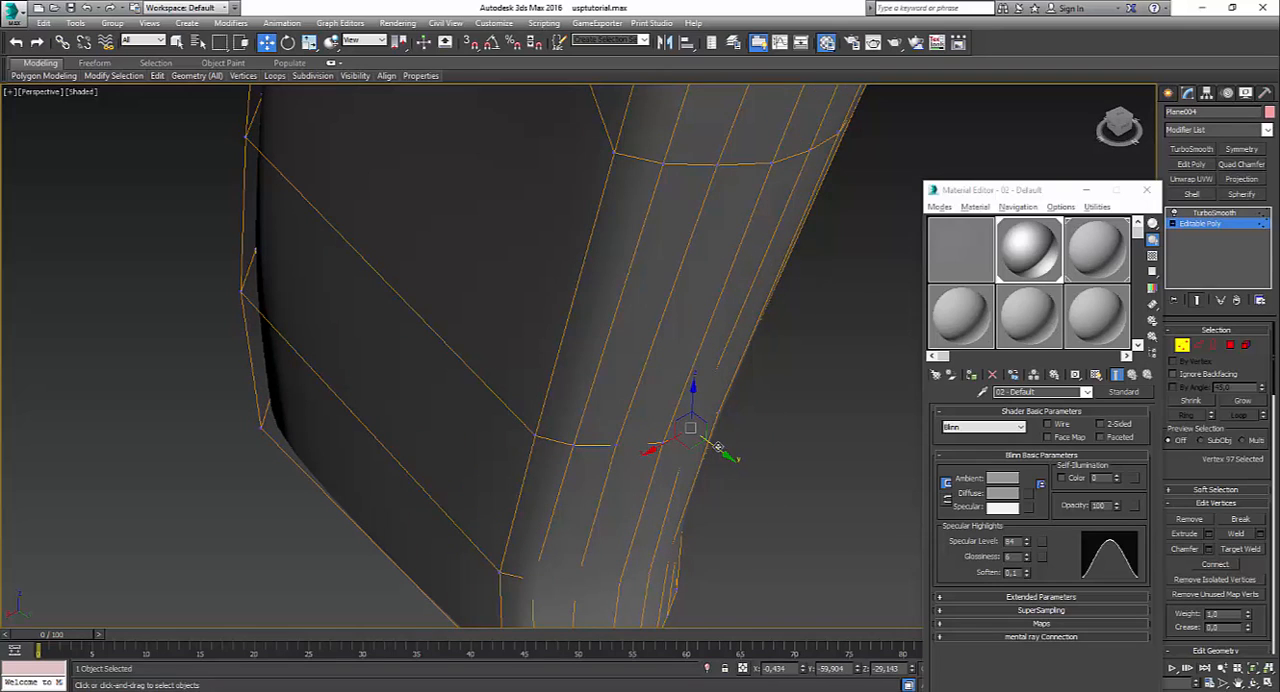
pyautogui.moveTo(718, 447); pyautogui.dragTo(724, 453)
pyautogui.keyDown('alt'); pyautogui.moveTo(724, 453); pyautogui.dragTo(614, 409, button='middle'); pyautogui.keyUp('alt')
pyautogui.click(615, 410)
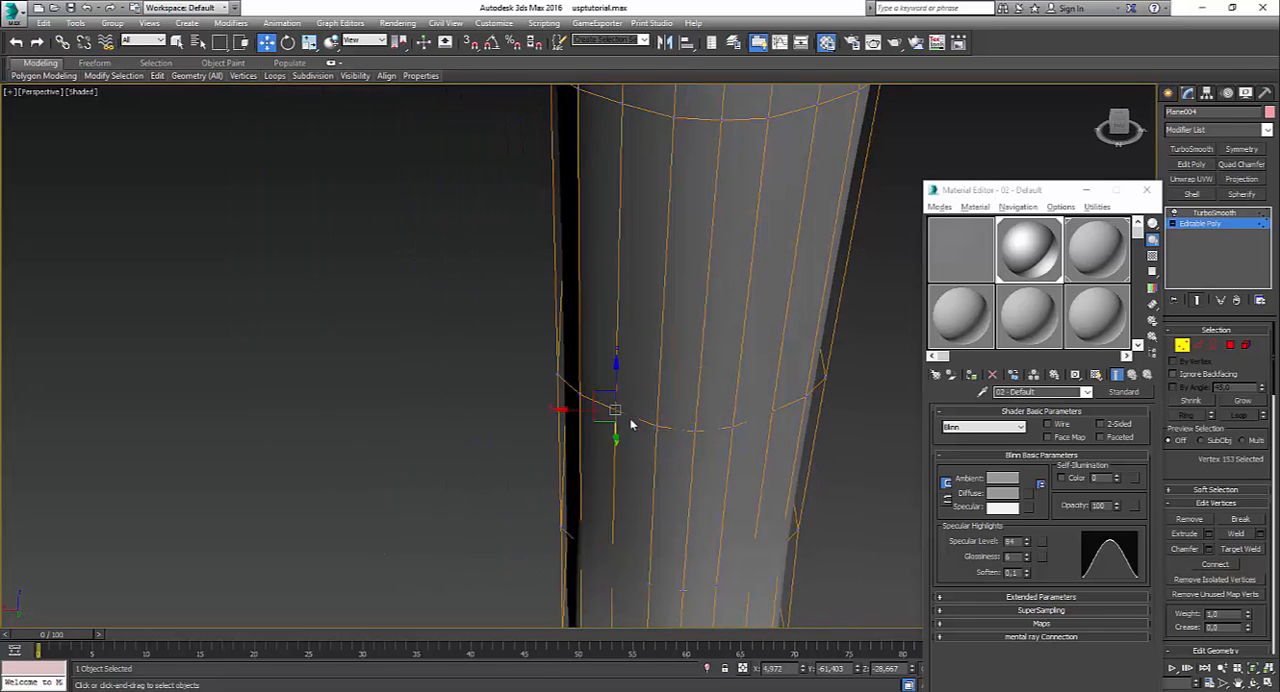
pyautogui.keyDown('ctrl'); pyautogui.click(776, 418); pyautogui.keyUp('ctrl')
pyautogui.keyDown('alt'); pyautogui.moveTo(766, 440); pyautogui.dragTo(750, 418, button='middle'); pyautogui.keyUp('alt')
pyautogui.click(420, 388)
pyautogui.scroll(-1, 659, 371)
pyautogui.keyDown('alt'); pyautogui.moveTo(659, 371); pyautogui.dragTo(642, 331, button='middle'); pyautogui.keyUp('alt')
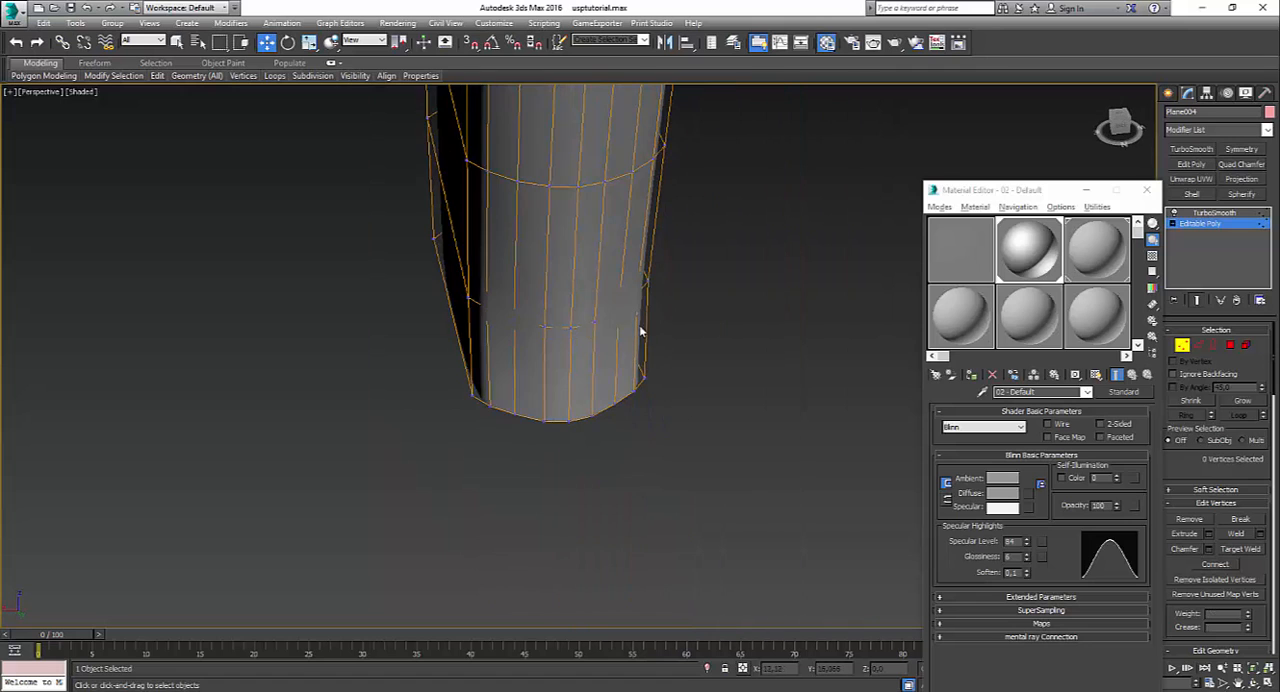
# Step: Check the smoothed grip at the TurboSmooth level against the reference image, including from the side
pyautogui.click(1219, 214)
pyautogui.click(817, 390)
pyautogui.scroll(-3, 785, 402)
pyautogui.keyDown('alt'); pyautogui.moveTo(778, 408); pyautogui.dragTo(580, 334, button='middle'); pyautogui.keyUp('alt')
pyautogui.scroll(-1, 825, 380)
pyautogui.click(580, 334)
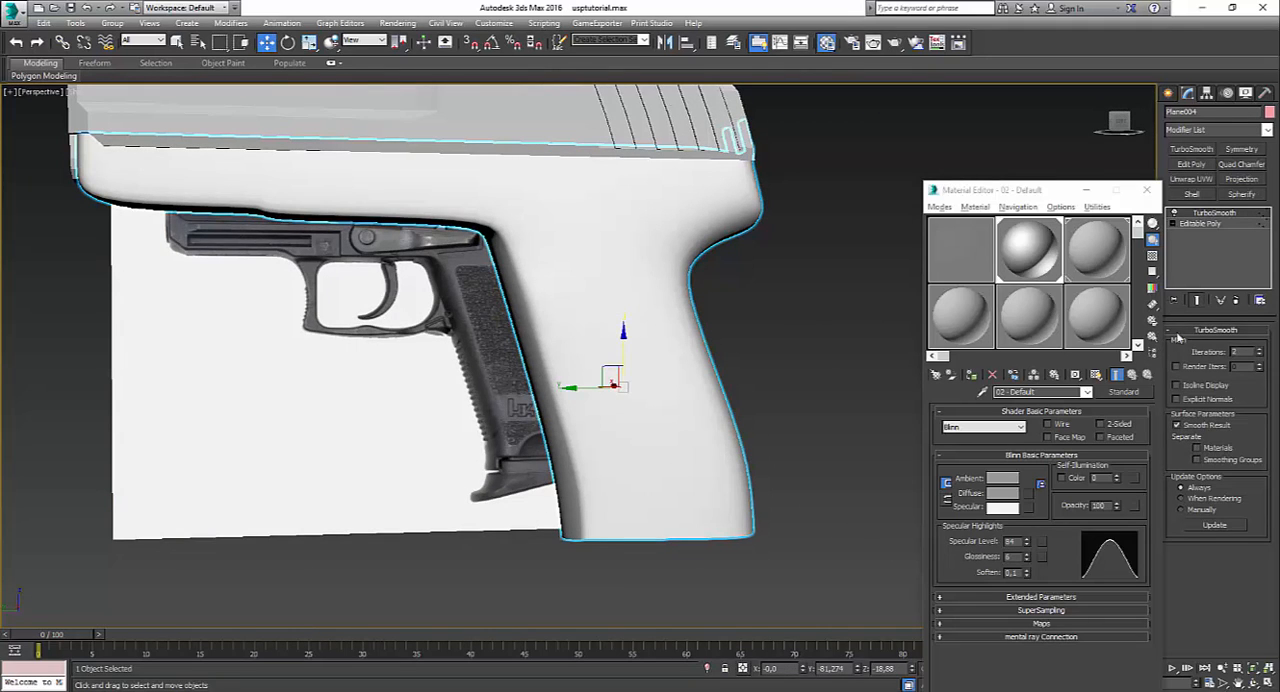
pyautogui.press('m')
pyautogui.press('m')
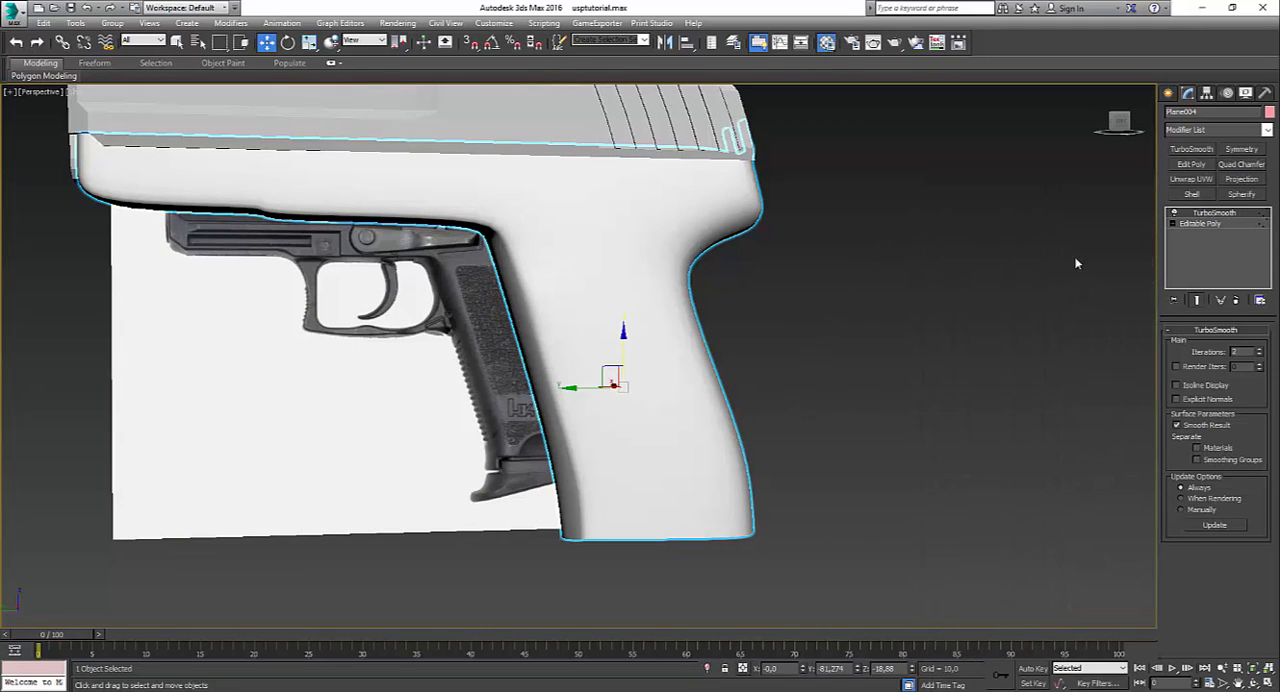
pyautogui.moveTo(1073, 257); pyautogui.dragTo(617, 287)
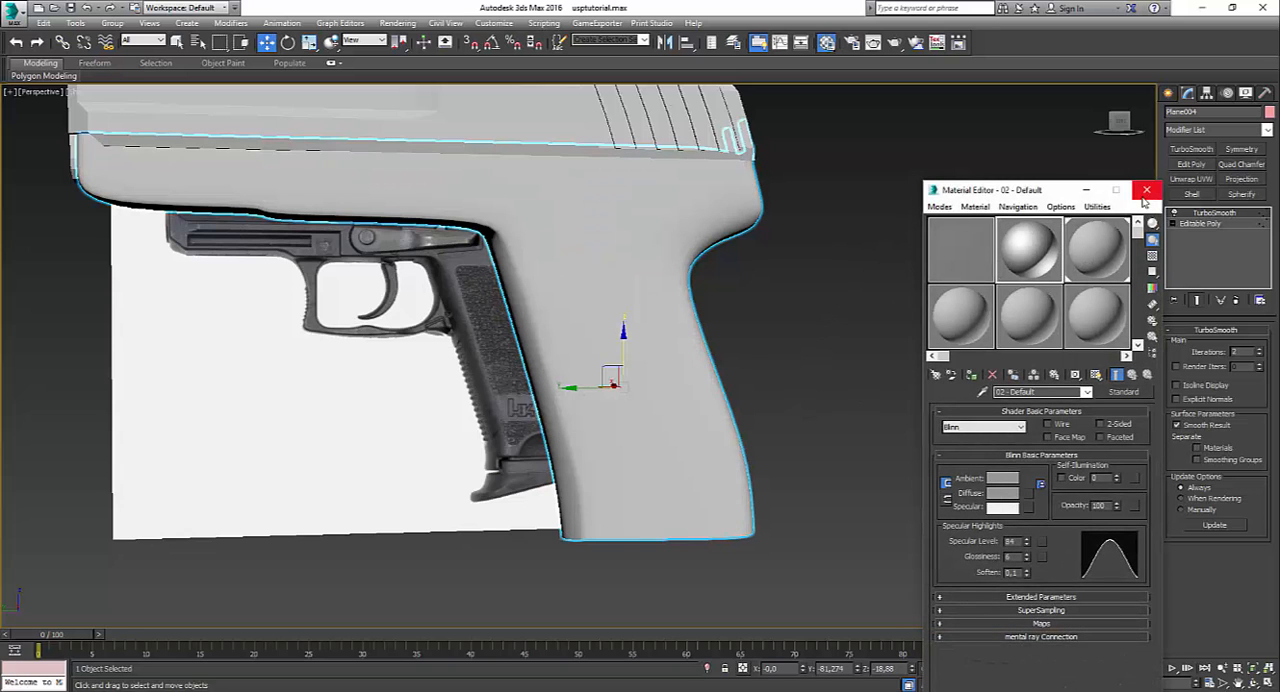
pyautogui.click(644, 326)
# Step: In the Left view, hide the smoothed result and extrude the six front grip polygons behind the trigger guard by 10.0
pyautogui.click(1197, 225)
pyautogui.press('1')
pyautogui.hotkey('alt', 'w')
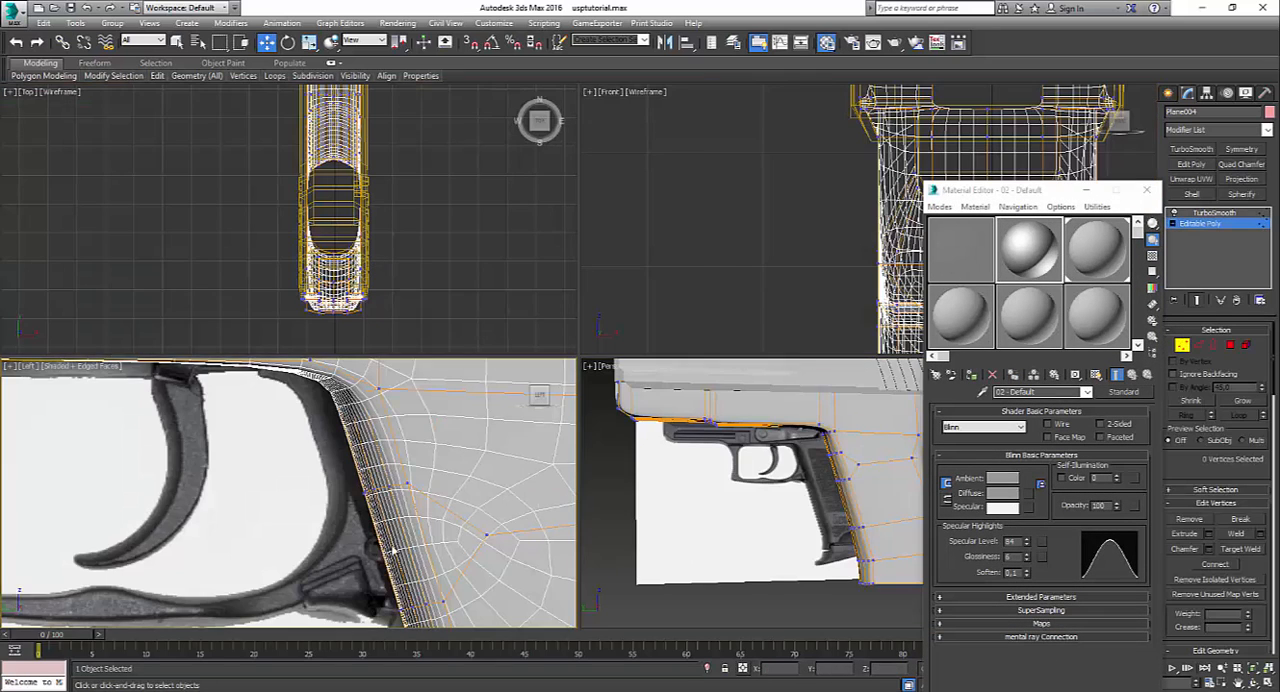
pyautogui.hotkey('alt', 'w')
pyautogui.click(1197, 300)
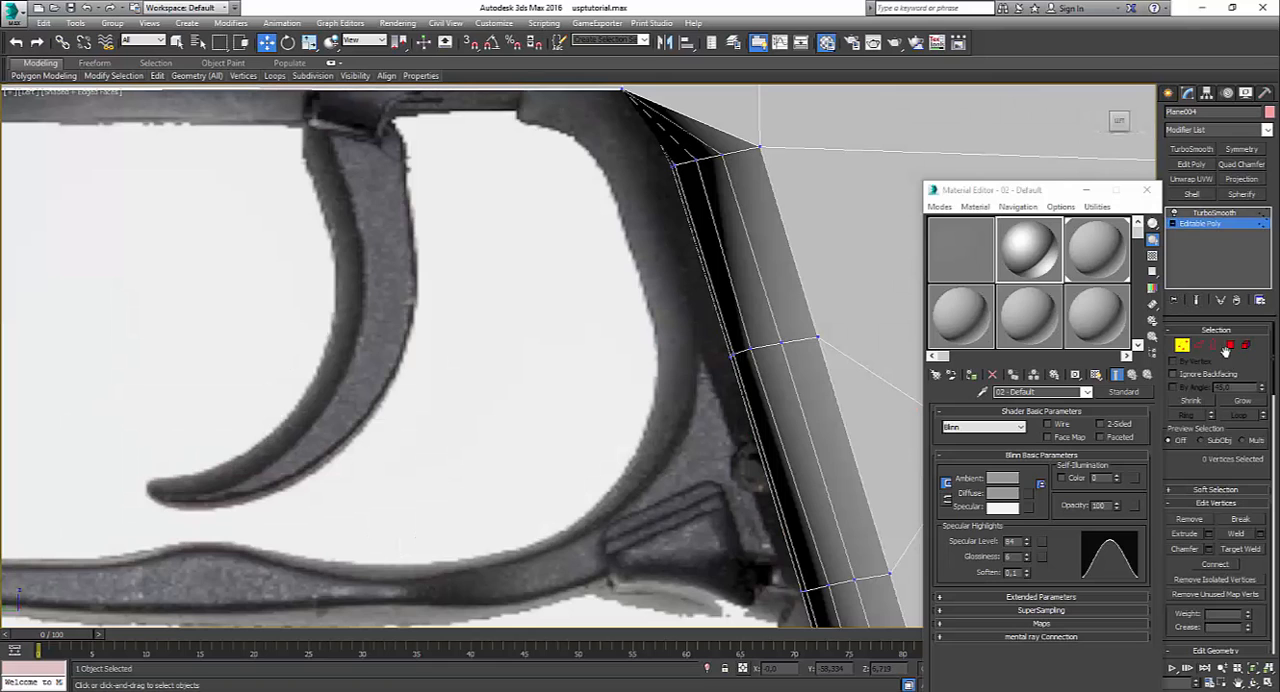
pyautogui.click(1228, 346)
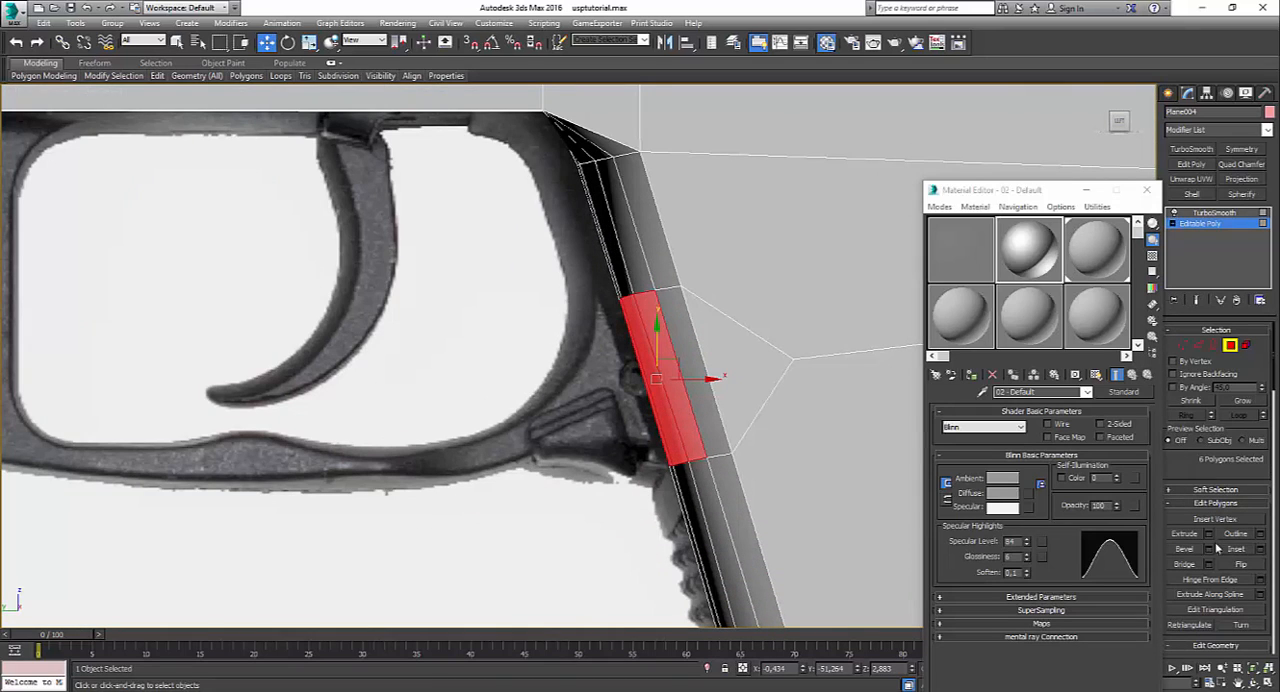
pyautogui.click(1209, 535)
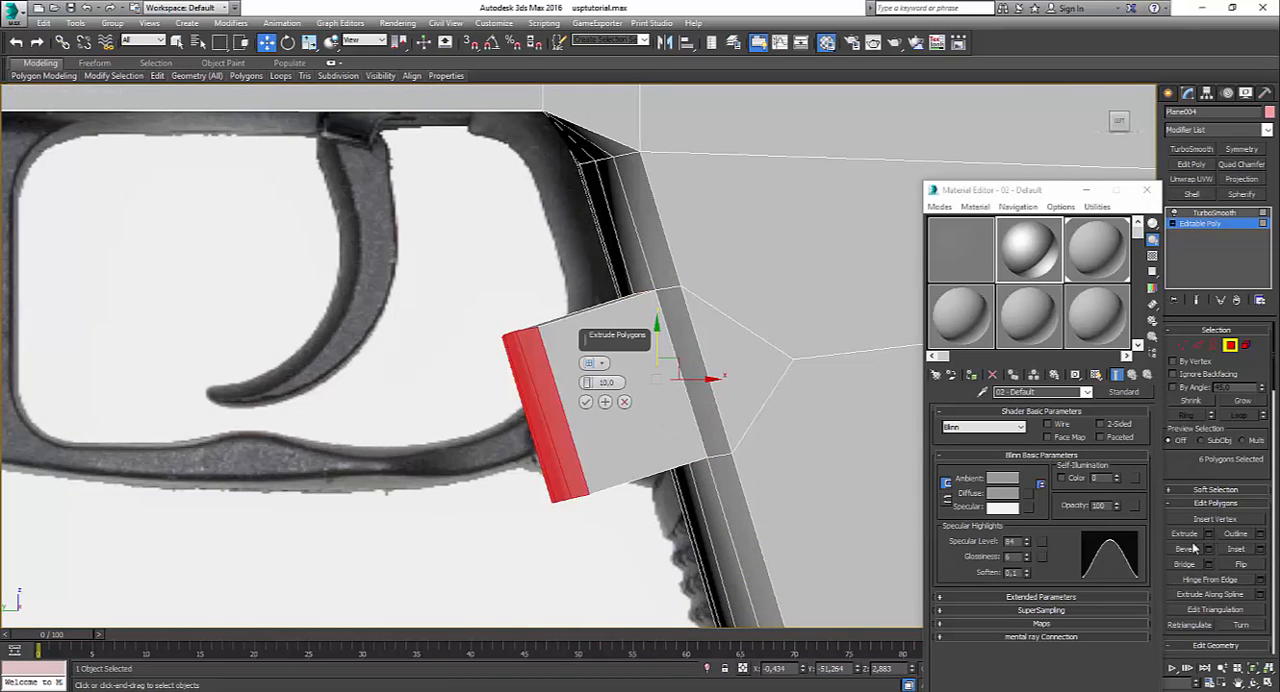
pyautogui.click(587, 401)
# Step: Make the extruded end polygons planar, move them back toward the grip, and delete them to leave an open end
pyautogui.moveTo(412, 78)
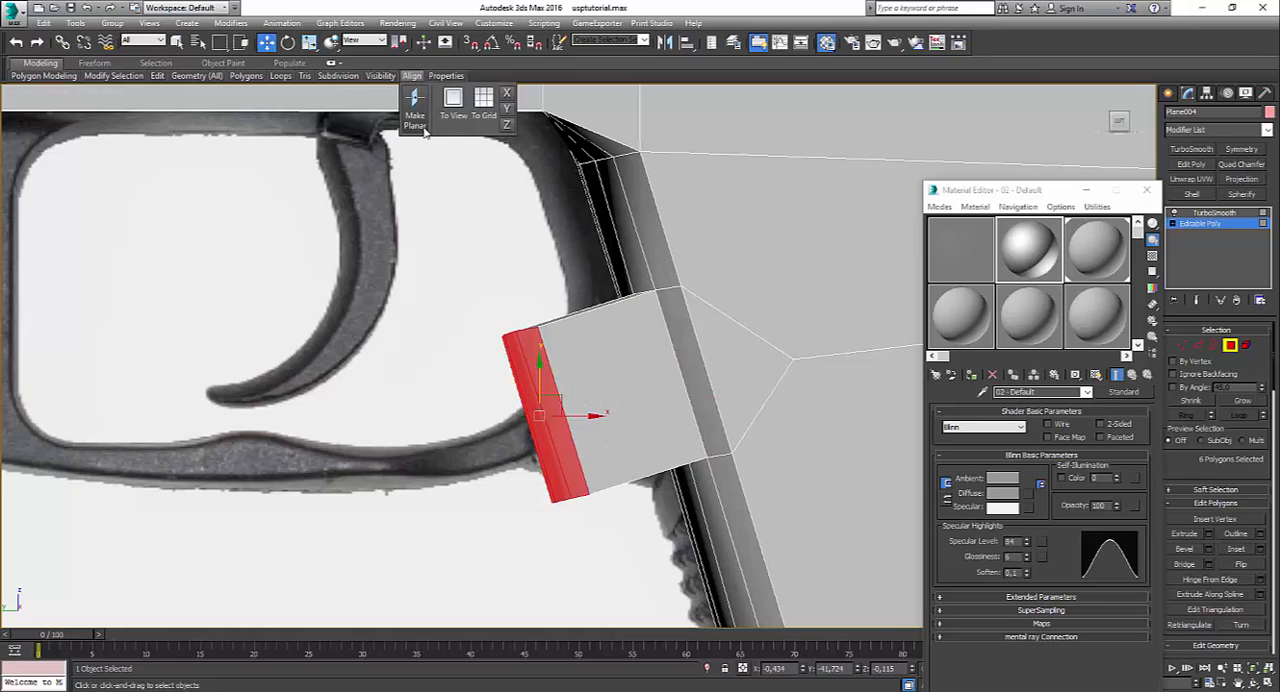
pyautogui.moveTo(548, 404); pyautogui.dragTo(605, 402)
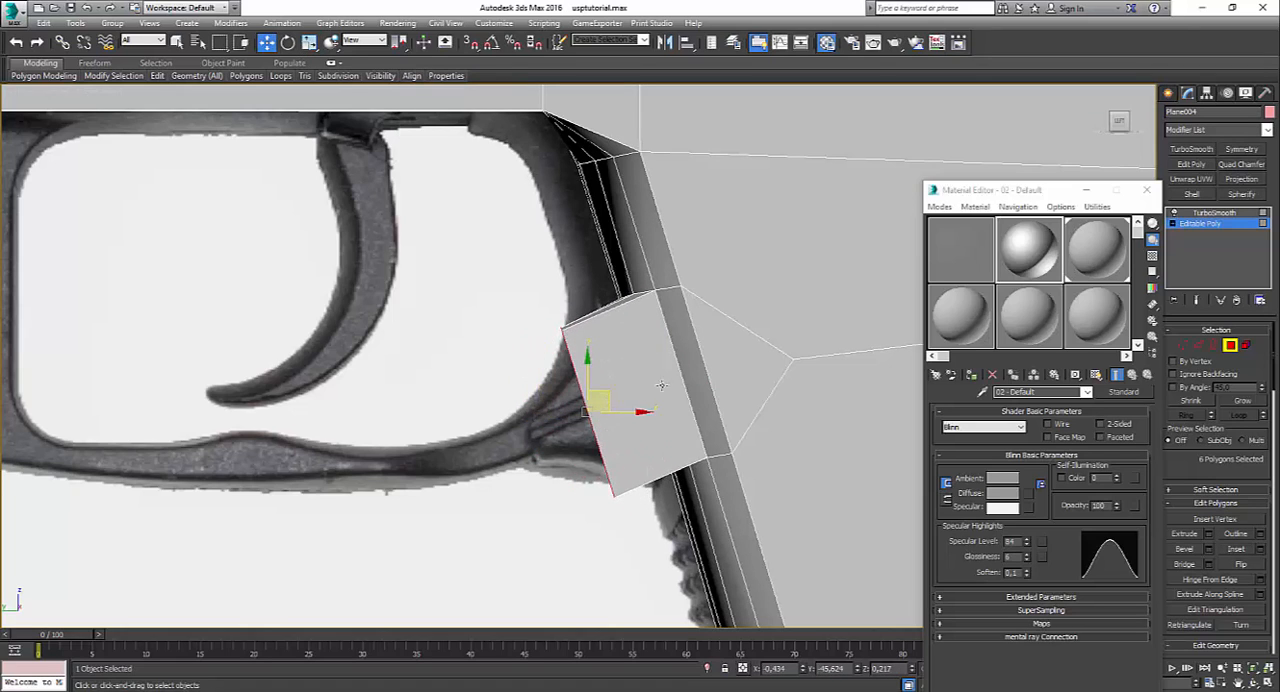
pyautogui.press('Delete')
# Step: With the Edge constraint, slide the extrusion's upper end vertices downward and the row at its top junction up along the grip
pyautogui.click(1187, 349)
pyautogui.moveTo(549, 313); pyautogui.dragTo(590, 357)
pyautogui.moveTo(653, 312); pyautogui.dragTo(662, 314)
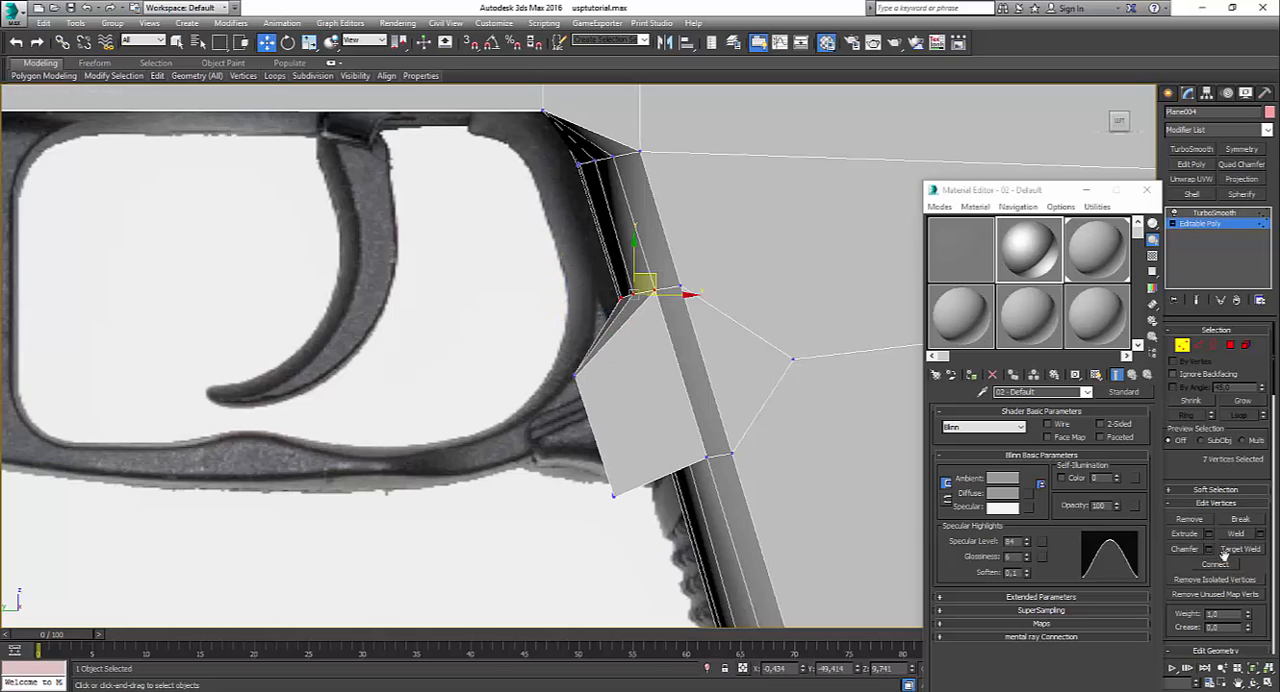
pyautogui.scroll(-3, 1223, 552)
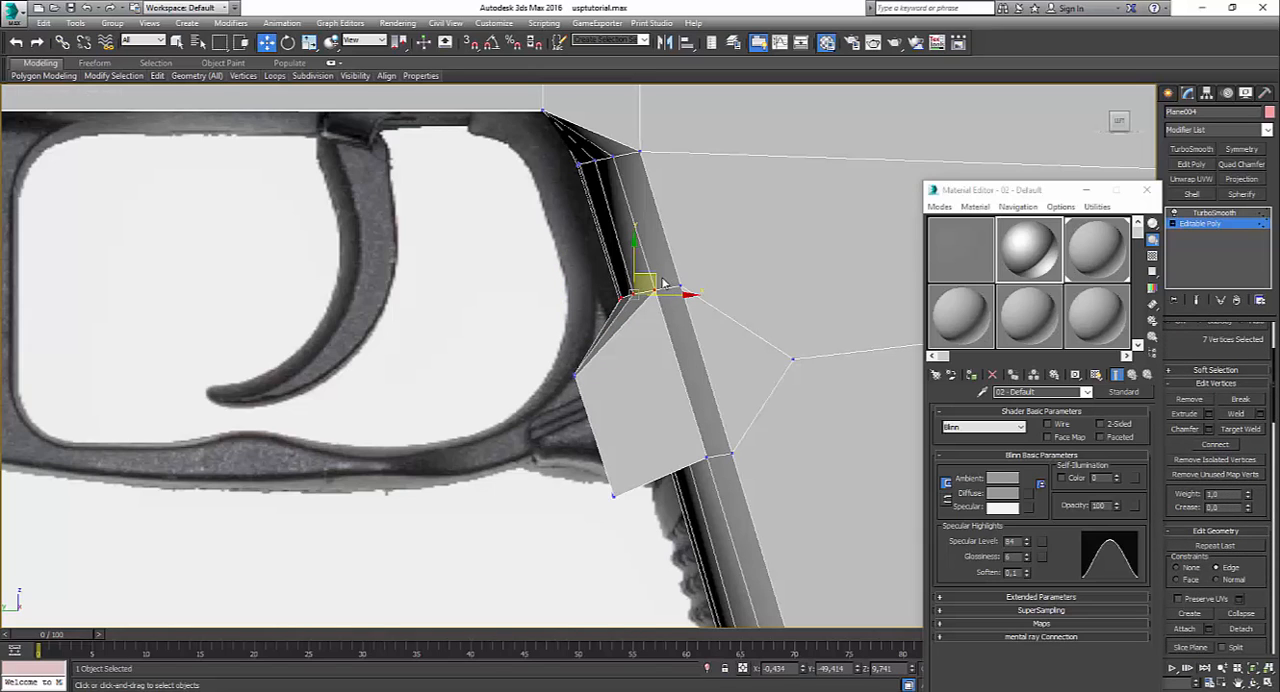
pyautogui.moveTo(648, 272); pyautogui.dragTo(692, 249)
pyautogui.click(732, 286)
# Step: Slide the vertex row where the extrusion's underside meets the grip farther down along its edges
pyautogui.click(749, 462)
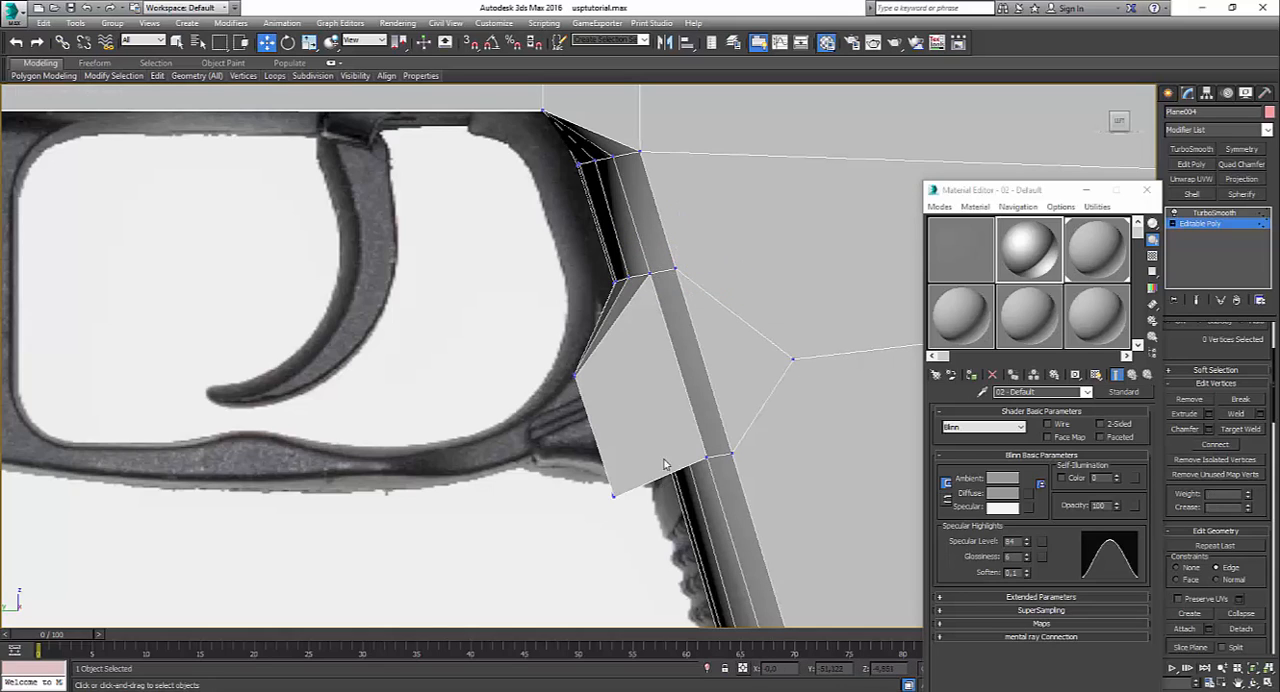
pyautogui.moveTo(770, 489); pyautogui.dragTo(768, 488)
pyautogui.moveTo(712, 454); pyautogui.dragTo(722, 472)
# Step: Set the constraint to None and move the extrusion's upper and lower end vertices forward onto the rear of the trigger guard
pyautogui.moveTo(593, 474); pyautogui.dragTo(638, 529)
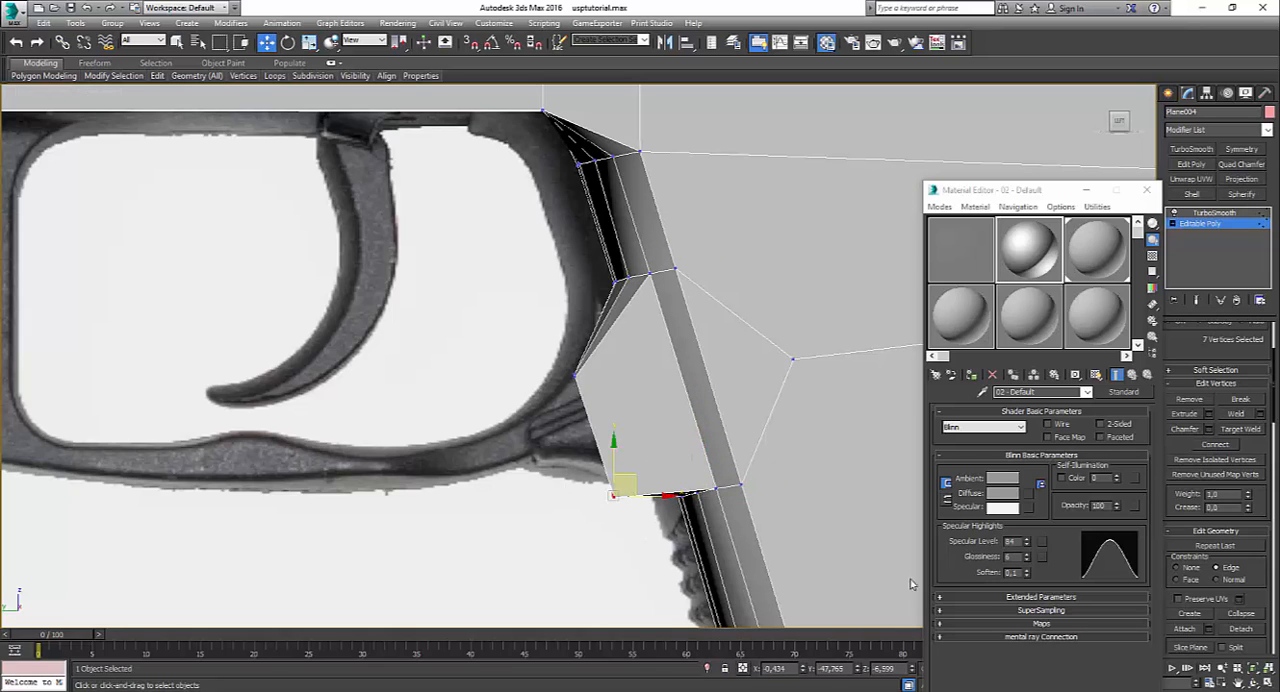
pyautogui.moveTo(634, 479); pyautogui.dragTo(568, 396)
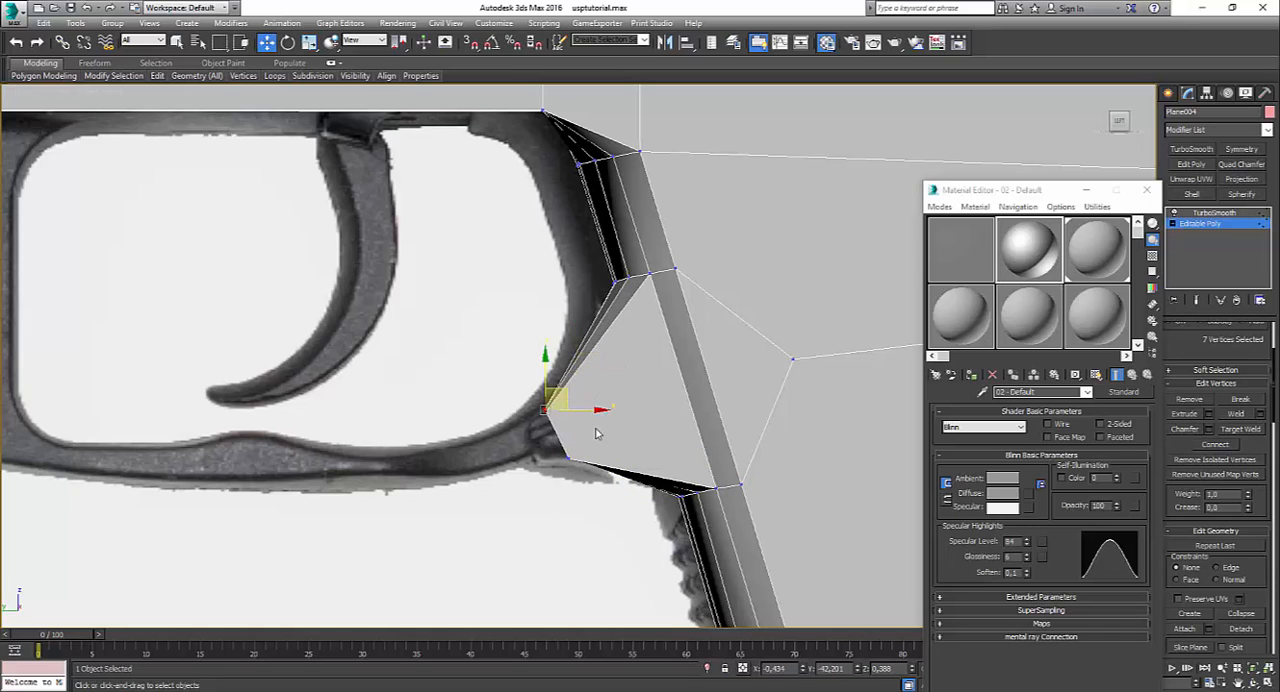
pyautogui.scroll(3, 1263, 390)
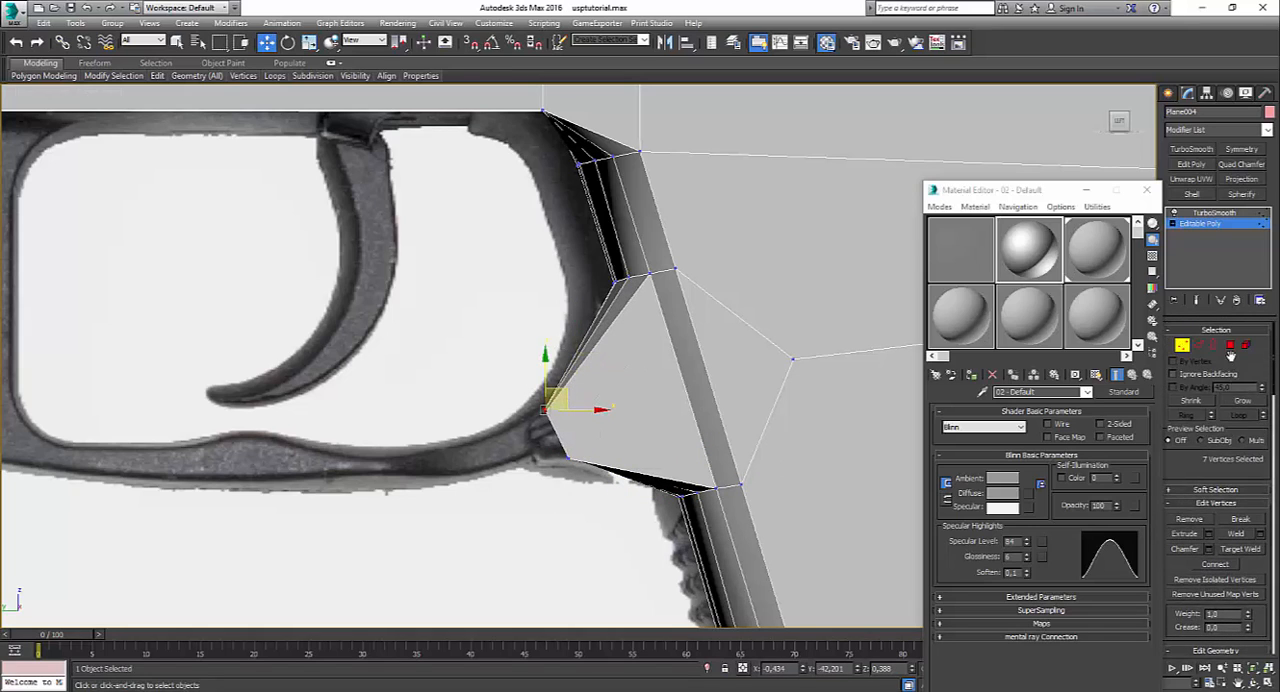
# Step: Show edged faces in the maximized Perspective view and frame the open end of the grip extrusion
pyautogui.click(1230, 345)
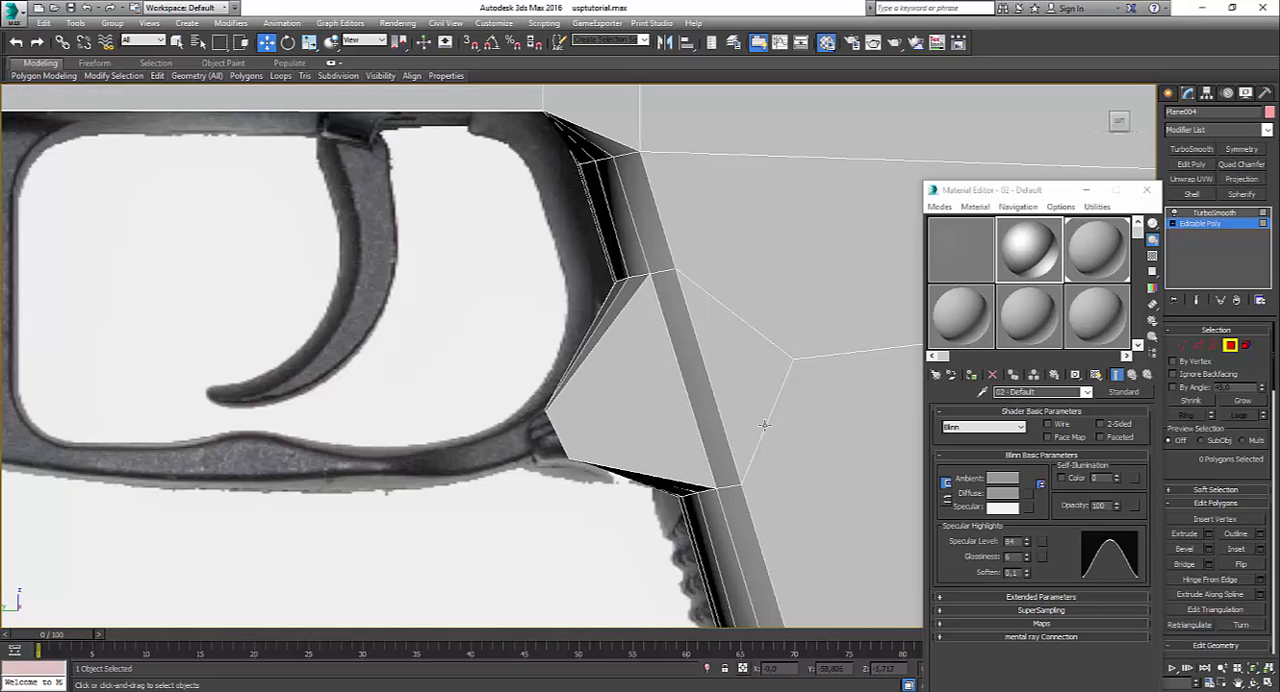
pyautogui.hotkey('alt', 'w')
pyautogui.click(777, 531)
pyautogui.hotkey('alt', 'w')
pyautogui.keyDown('alt'); pyautogui.moveTo(654, 443); pyautogui.dragTo(689, 466, button='middle'); pyautogui.keyUp('alt')
pyautogui.moveTo(577, 328); pyautogui.dragTo(689, 371, button='middle')
pyautogui.scroll(4, 689, 371)
pyautogui.press('F4')
pyautogui.scroll(2, 689, 371)
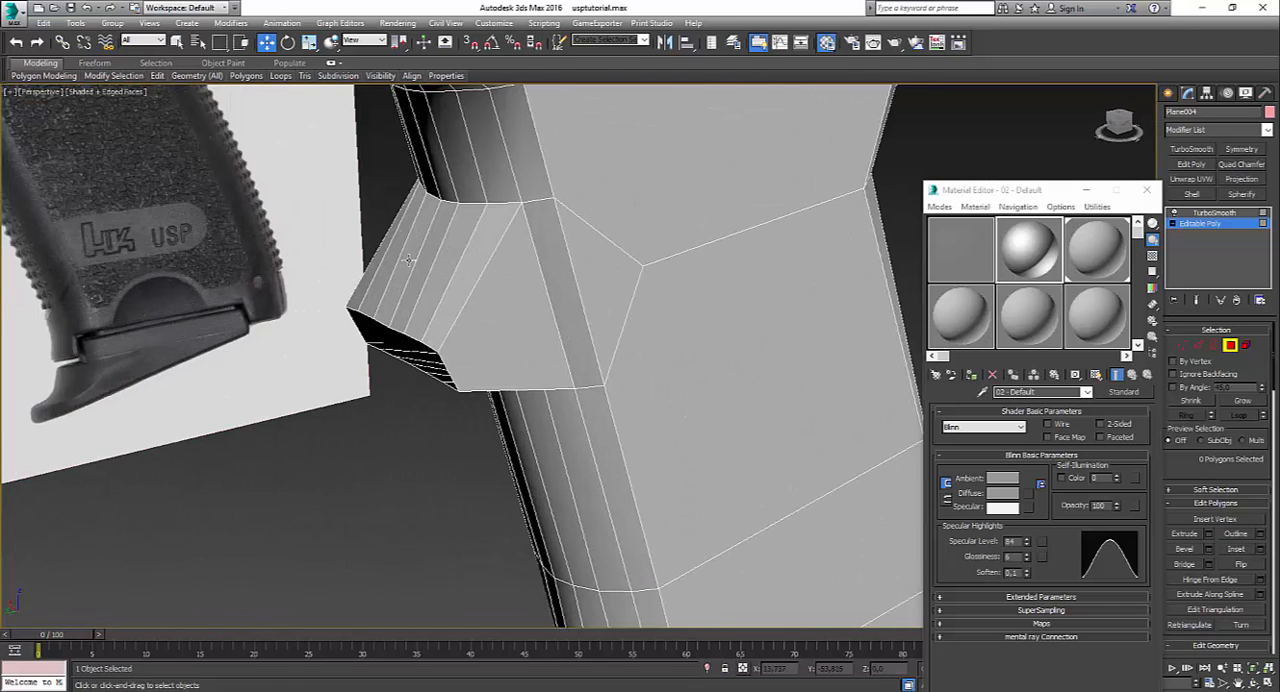
pyautogui.moveTo(442, 314)
pyautogui.keyDown('alt'); pyautogui.mouseDown(button='middle')
pyautogui.moveTo(413, 295)
pyautogui.moveTo(460, 314)
pyautogui.mouseUp(button='middle'); pyautogui.keyUp('alt')
# Step: Select the open border of the extrusion and, in the Left view, extend it forward as a new segment along the trigger guard's bottom bar
pyautogui.click(1199, 346)
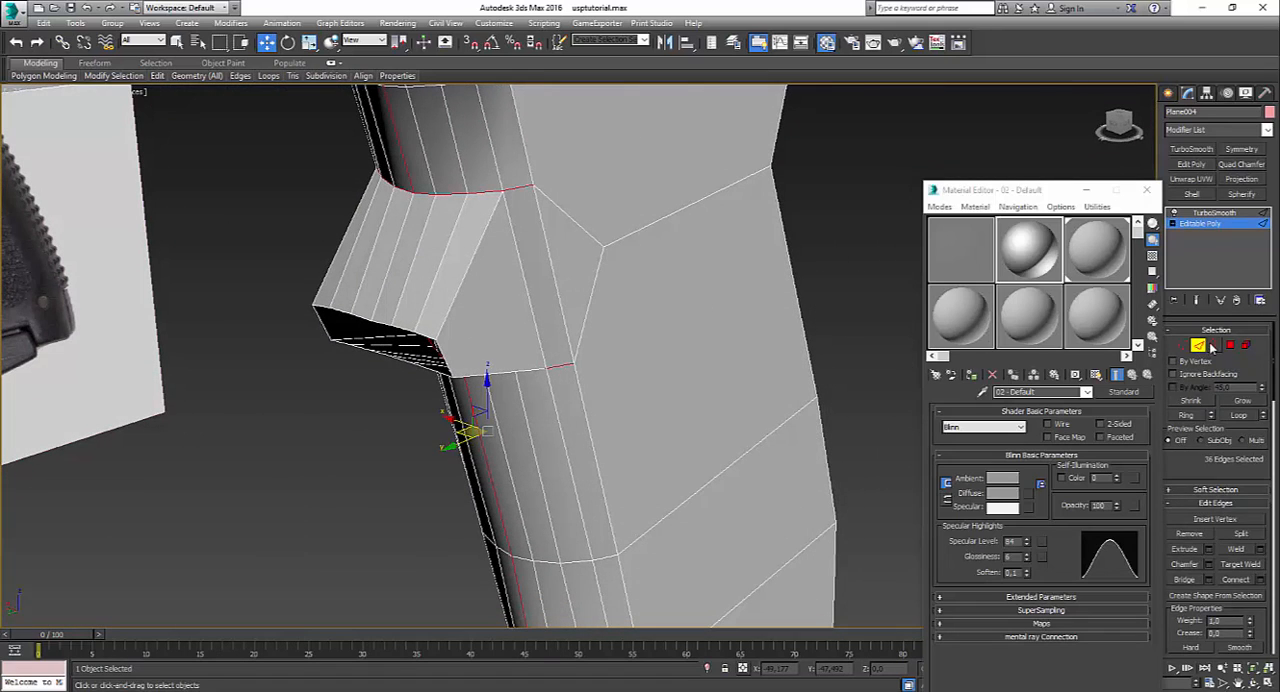
pyautogui.click(1213, 346)
pyautogui.click(437, 347)
pyautogui.hotkey('alt', 'w')
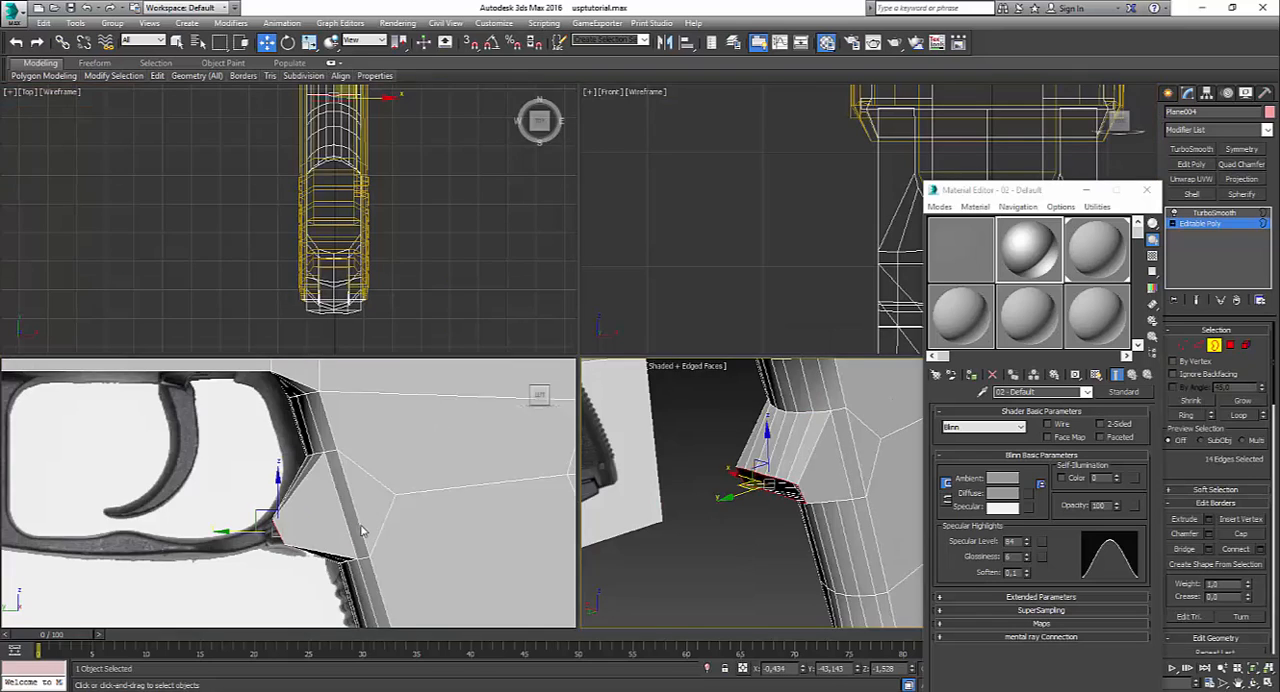
pyautogui.middleClick(470, 470)
pyautogui.hotkey('alt', 'w')
pyautogui.moveTo(466, 475); pyautogui.dragTo(523, 489, button='middle')
pyautogui.scroll(3, 523, 489)
pyautogui.moveTo(690, 430); pyautogui.dragTo(869, 403, button='middle')
pyautogui.keyDown('shift'); pyautogui.moveTo(865, 342); pyautogui.dragTo(648, 367); pyautogui.keyUp('shift')
# Step: Fit the new segment's end vertices to the thickness of the reference trigger guard and close the Material Editor
pyautogui.click(1181, 345)
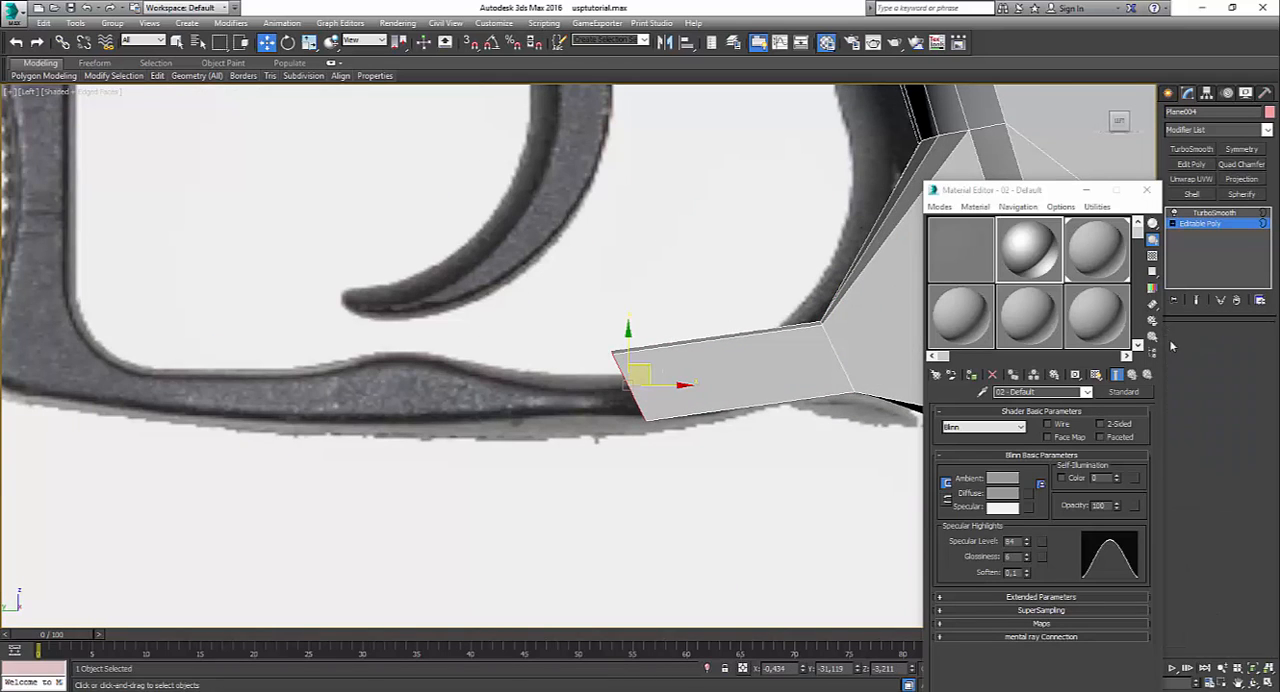
pyautogui.moveTo(580, 317); pyautogui.dragTo(640, 359)
pyautogui.click(756, 397)
pyautogui.scroll(-3, 760, 395)
pyautogui.moveTo(770, 390); pyautogui.dragTo(997, 290, button='middle')
pyautogui.click(1146, 190)
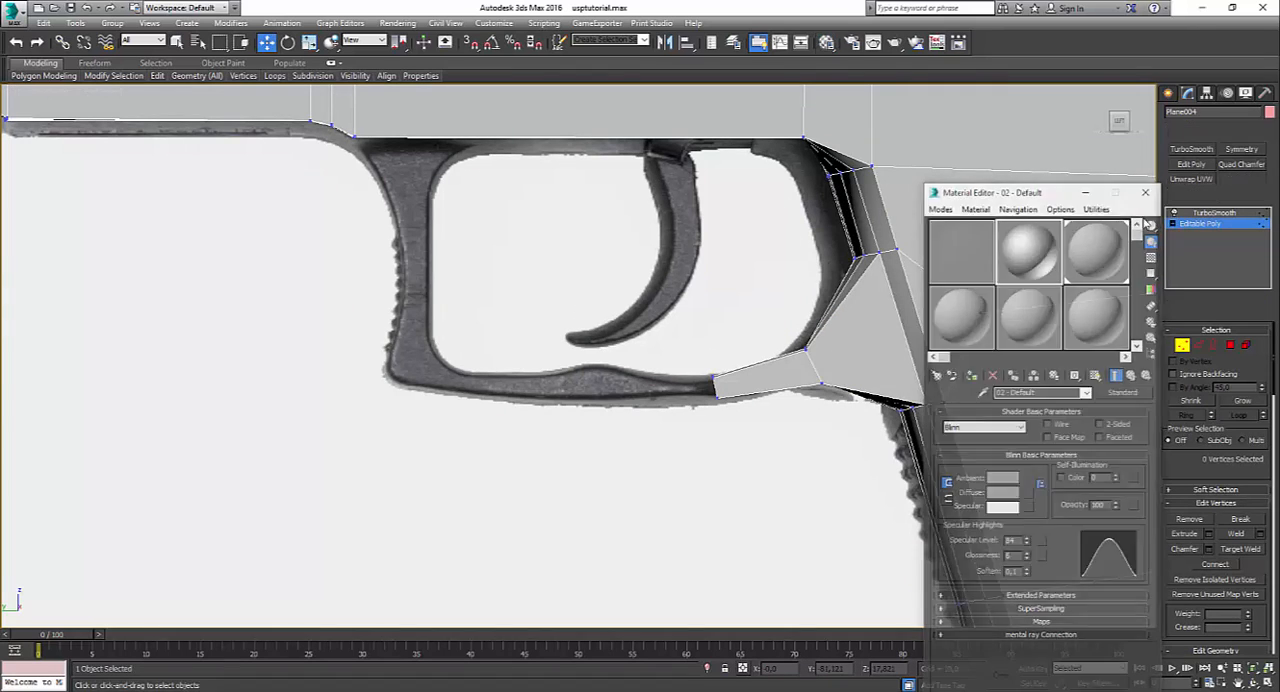
# Step: Extend the open end forward by two more segments to the middle of the guard's bump, straightening the end vertices between them
pyautogui.click(1199, 345)
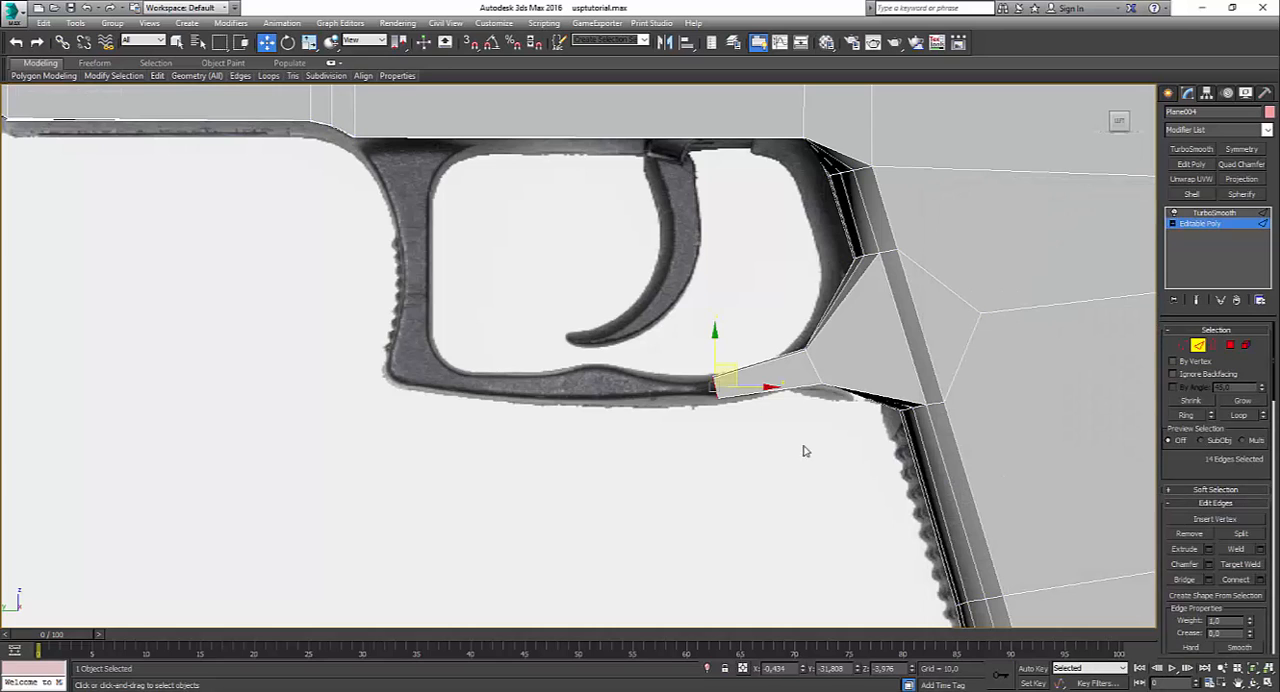
pyautogui.keyDown('shift'); pyautogui.moveTo(740, 371); pyautogui.dragTo(660, 368); pyautogui.keyUp('shift')
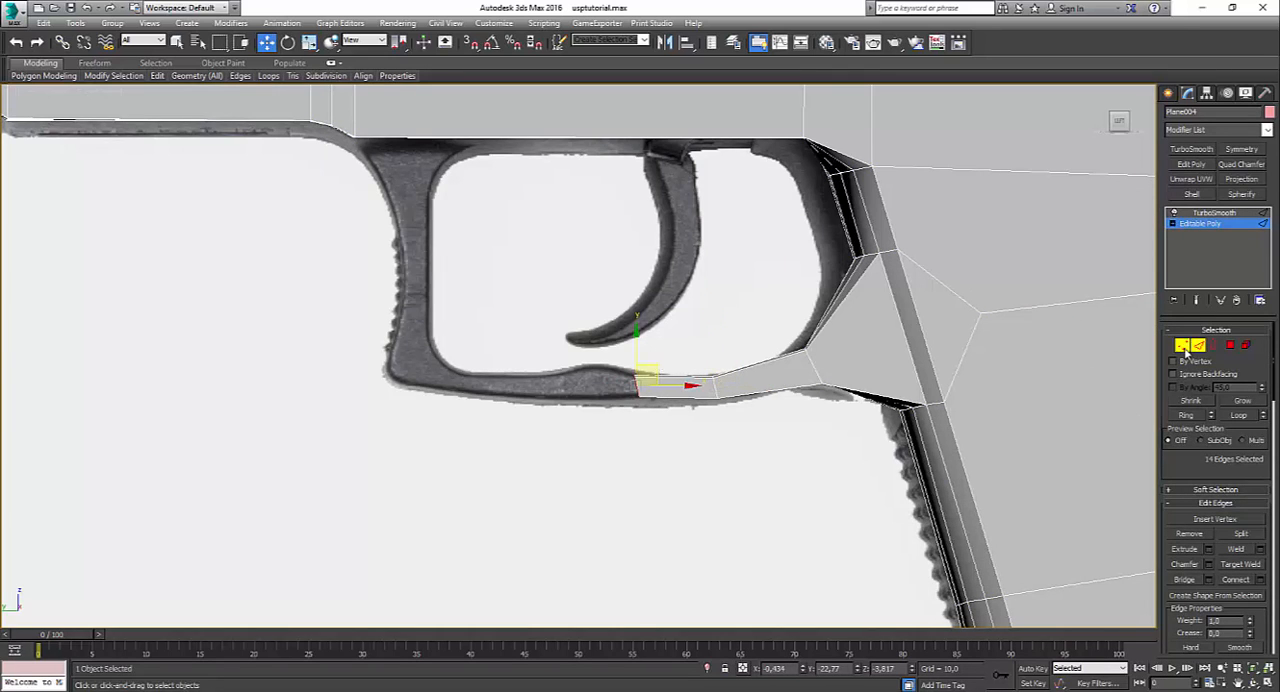
pyautogui.click(1182, 345)
pyautogui.scroll(5, 677, 400)
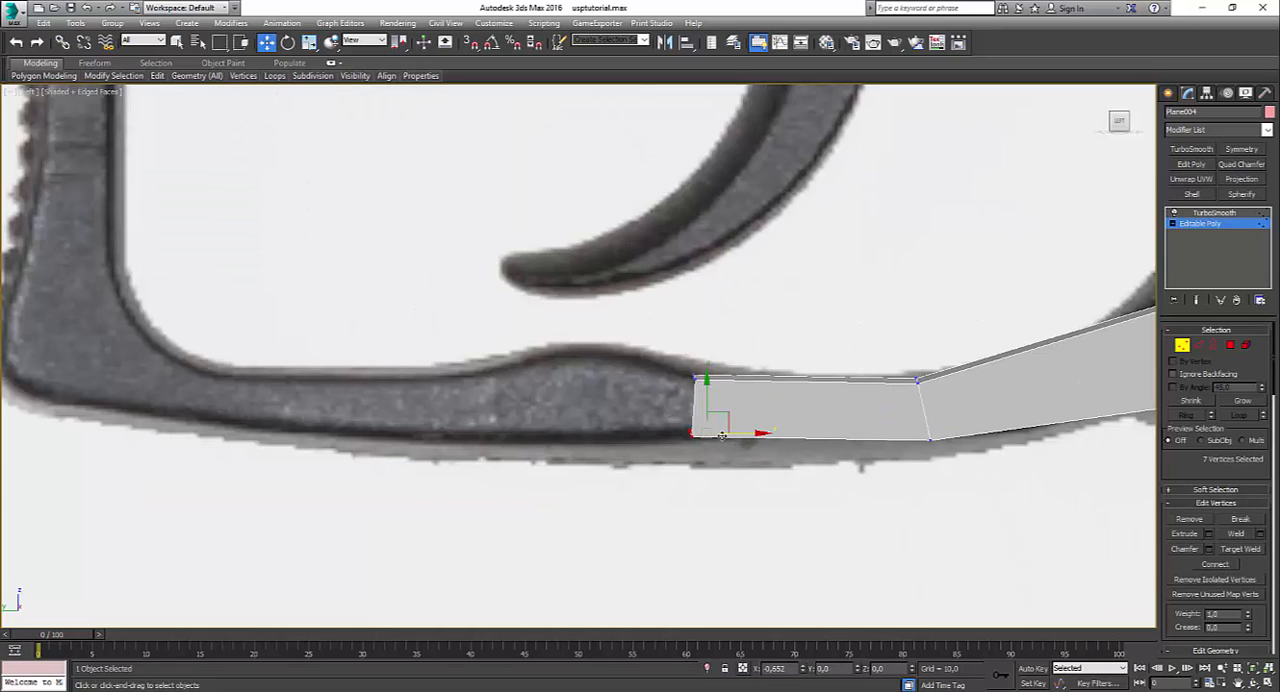
pyautogui.moveTo(722, 436); pyautogui.dragTo(626, 406)
pyautogui.click(781, 469)
# Step: Raise the top vertices of the open end to the peak of the bump on the reference trigger guard
pyautogui.click(1213, 347)
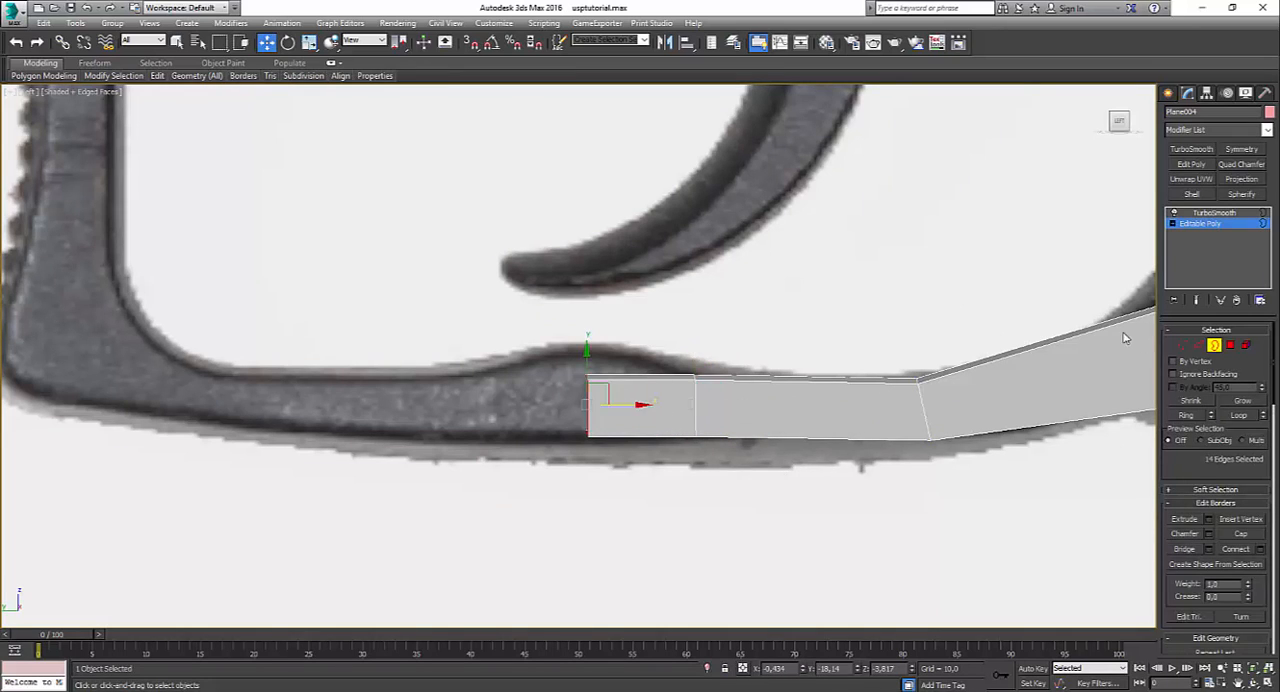
pyautogui.press('1')
pyautogui.click(590, 379)
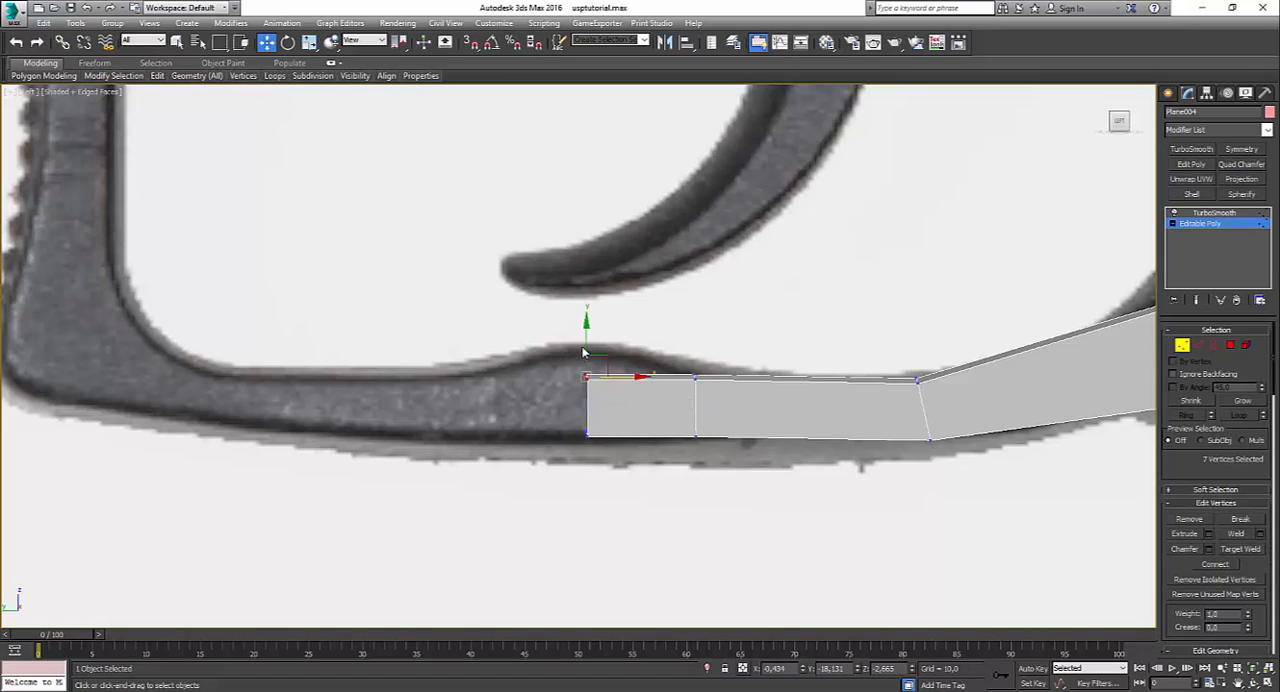
pyautogui.moveTo(586, 350); pyautogui.dragTo(583, 322)
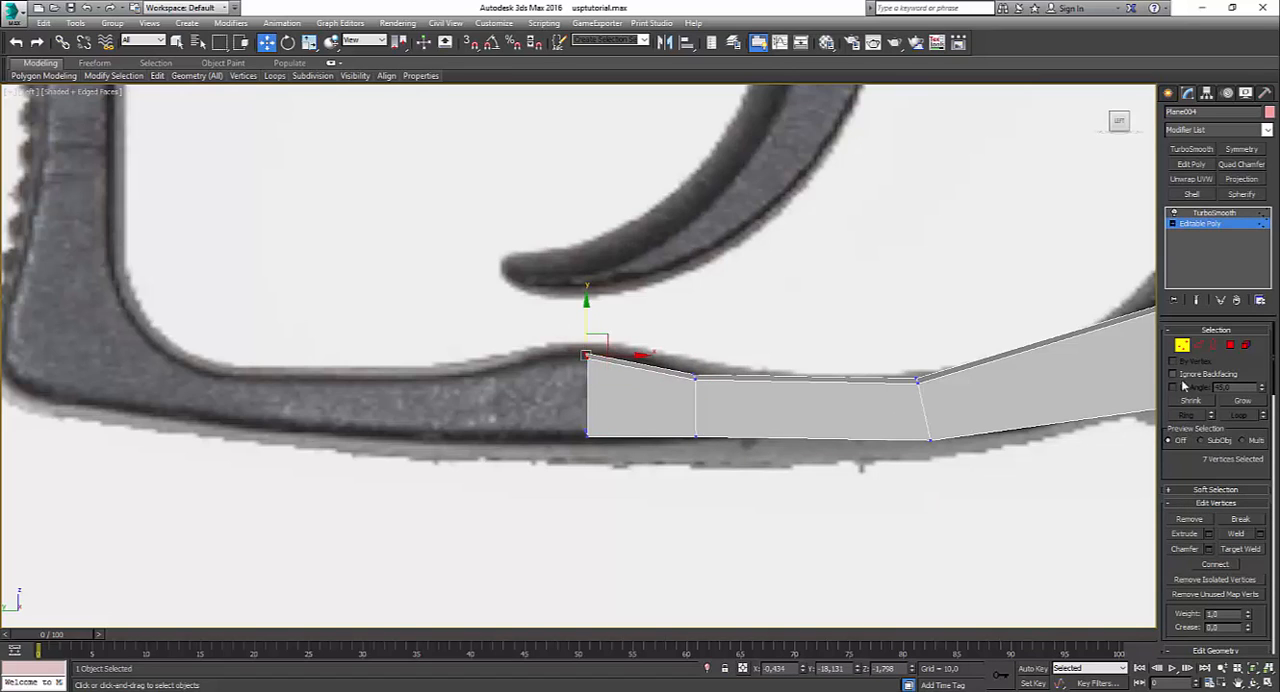
# Step: Extend the open border forward past the bump to about Y -12.9 and lower its top vertices onto the guard's upper contour
pyautogui.click(1214, 346)
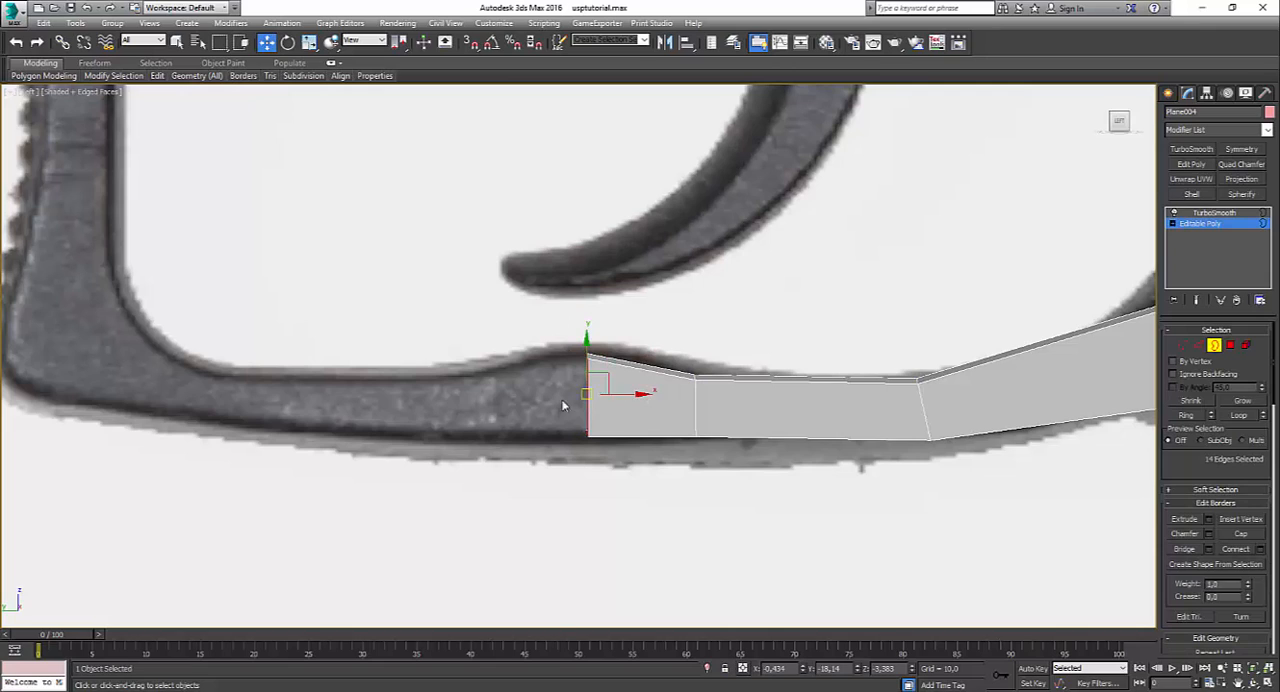
pyautogui.keyDown('shift'); pyautogui.moveTo(636, 396); pyautogui.dragTo(506, 417); pyautogui.keyUp('shift')
pyautogui.click(1182, 345)
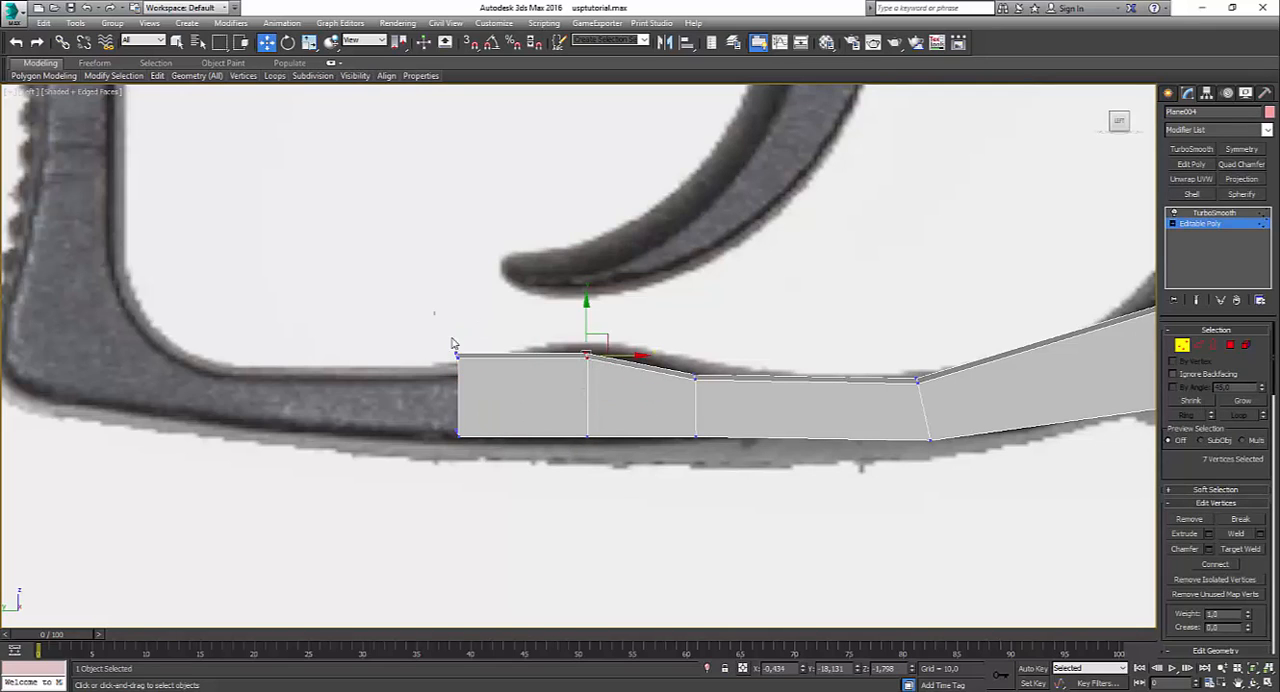
pyautogui.moveTo(449, 343); pyautogui.dragTo(472, 371)
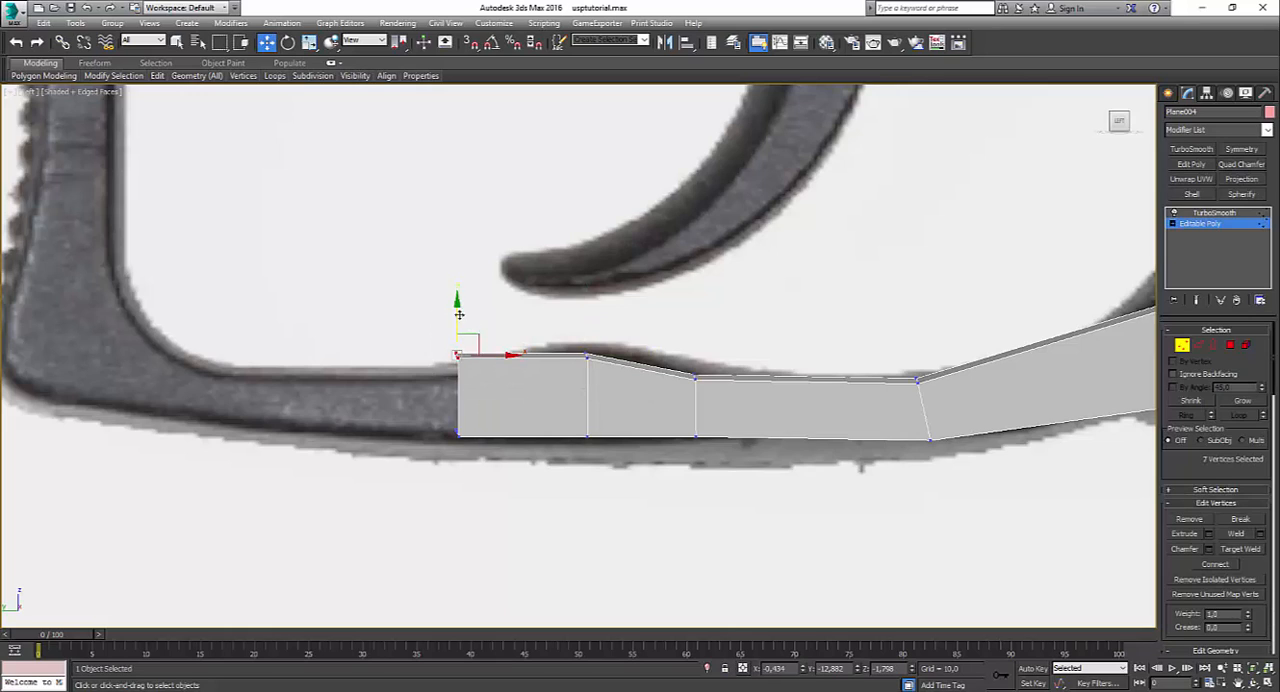
pyautogui.moveTo(459, 314); pyautogui.dragTo(487, 345)
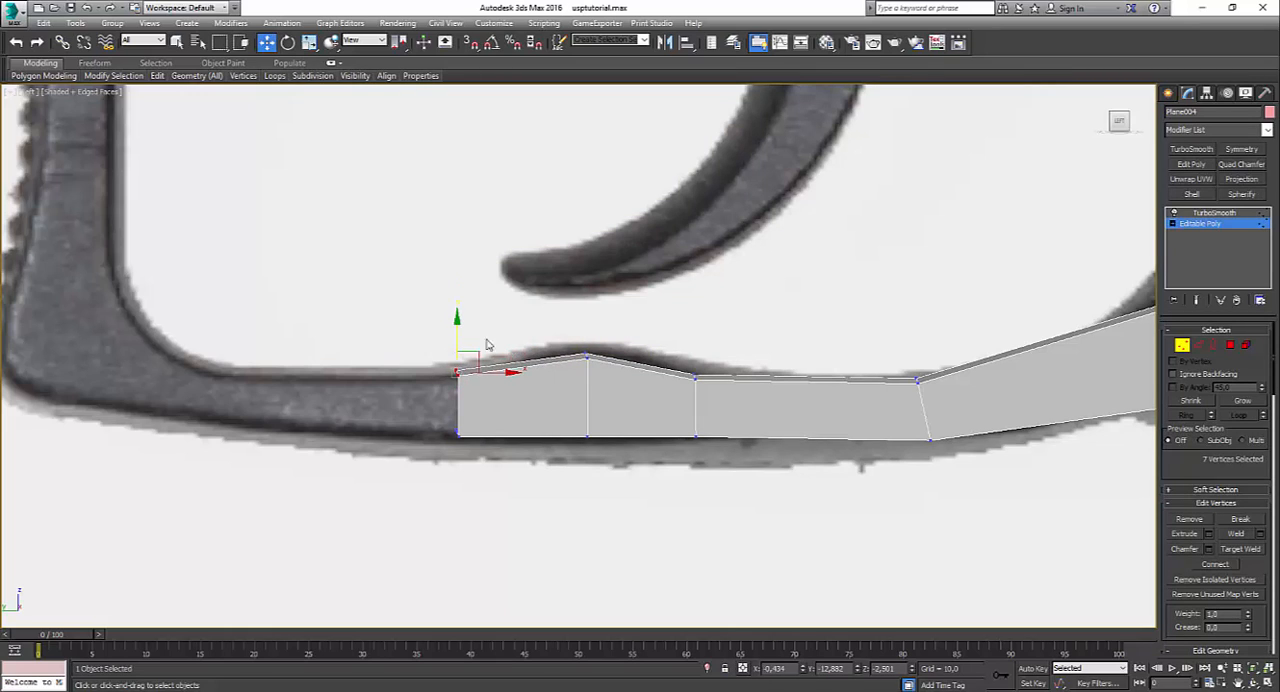
pyautogui.click(1199, 345)
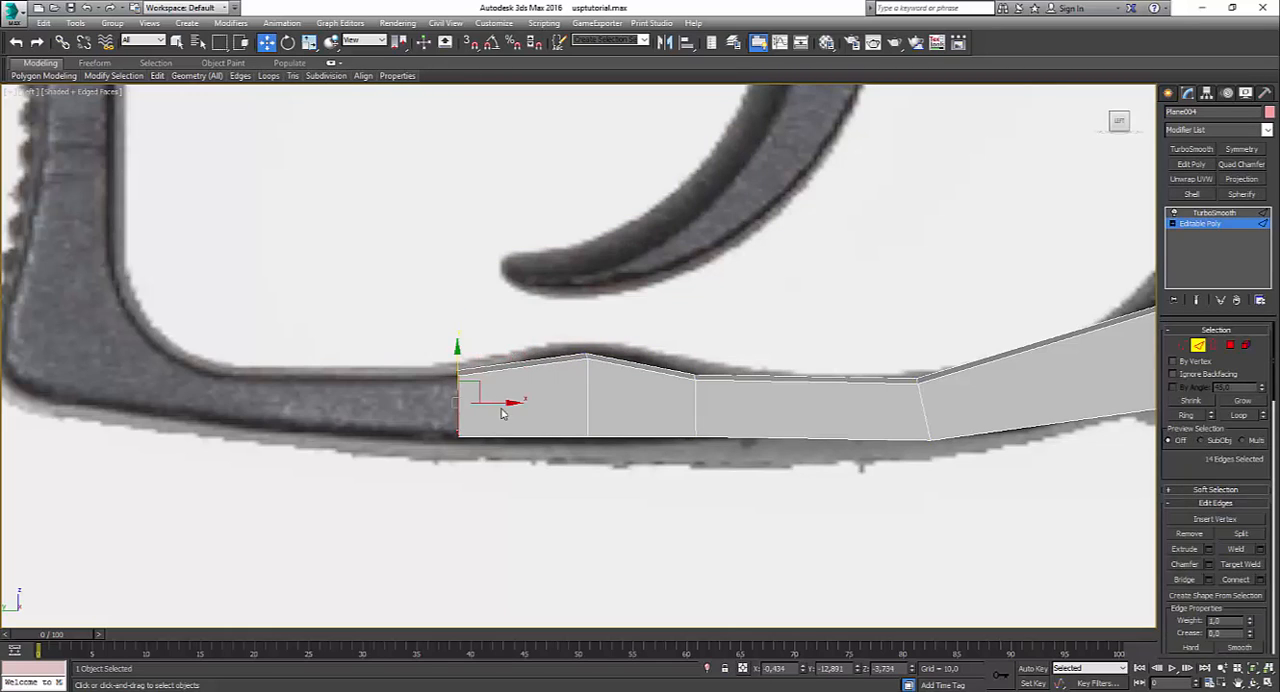
# Step: Extend the open border forward to the start of the guard's front corner and fit its end vertices to the reference contour
pyautogui.keyDown('shift'); pyautogui.moveTo(503, 413); pyautogui.dragTo(252, 405); pyautogui.keyUp('shift')
pyautogui.moveTo(289, 393); pyautogui.dragTo(662, 498, button='middle')
pyautogui.click(1183, 348)
pyautogui.moveTo(580, 411)
pyautogui.mouseDown()
pyautogui.moveTo(625, 468)
pyautogui.moveTo(594, 431)
pyautogui.mouseUp()
pyautogui.click(591, 515)
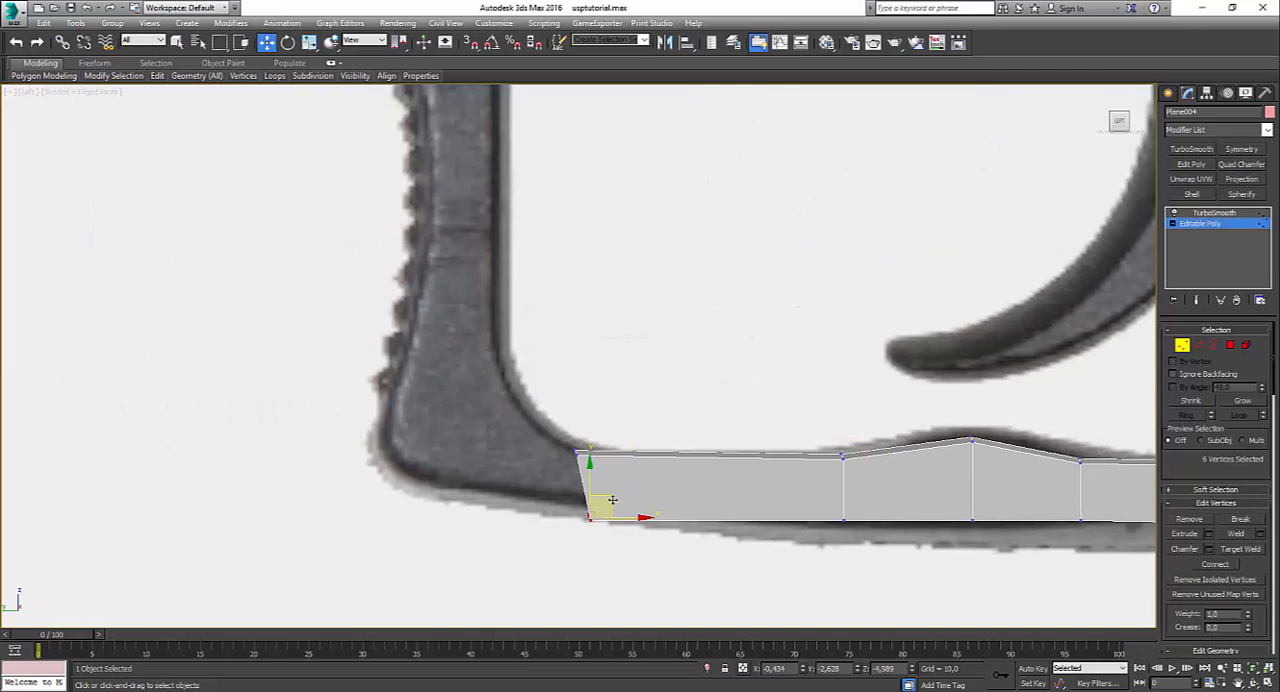
pyautogui.moveTo(613, 500); pyautogui.dragTo(547, 491)
# Step: Lower the bottom vertices in front of and beneath the bump's peak onto the lower contour of the reference guard
pyautogui.moveTo(787, 504); pyautogui.dragTo(884, 560)
pyautogui.moveTo(844, 486); pyautogui.dragTo(844, 502)
pyautogui.moveTo(957, 483); pyautogui.dragTo(973, 509)
pyautogui.moveTo(1106, 508); pyautogui.dragTo(842, 478, button='middle')
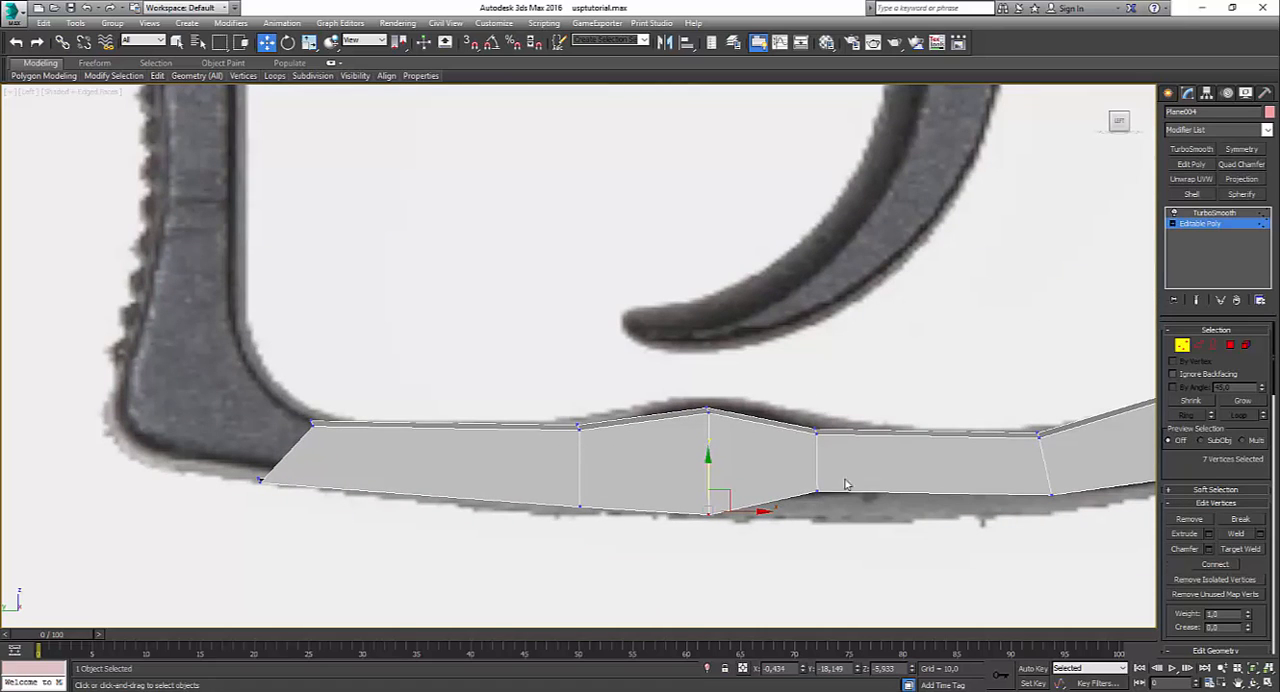
# Step: Lower the two sets of bottom vertices behind the bump onto the lower contour of the reference guard
pyautogui.moveTo(804, 478); pyautogui.dragTo(831, 502)
pyautogui.moveTo(816, 455); pyautogui.dragTo(816, 483)
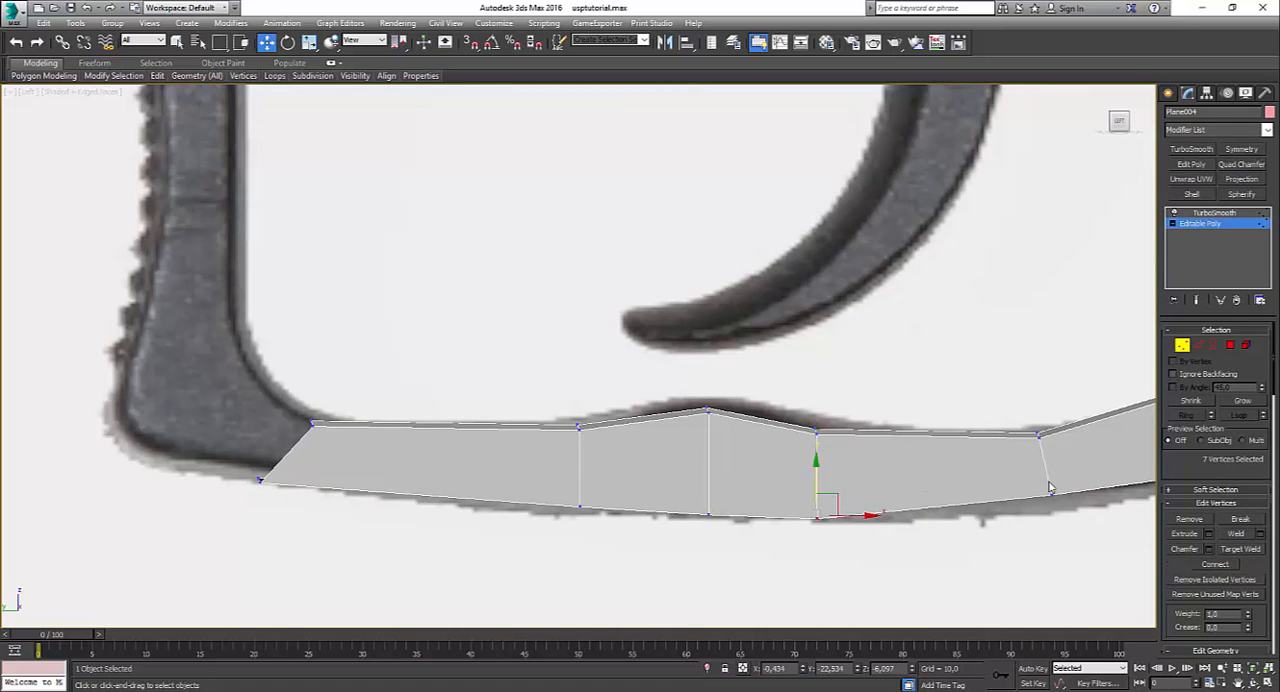
pyautogui.moveTo(1038, 478); pyautogui.dragTo(1060, 520)
pyautogui.moveTo(1076, 479); pyautogui.dragTo(1083, 491)
pyautogui.moveTo(1083, 491); pyautogui.dragTo(765, 484, button='middle')
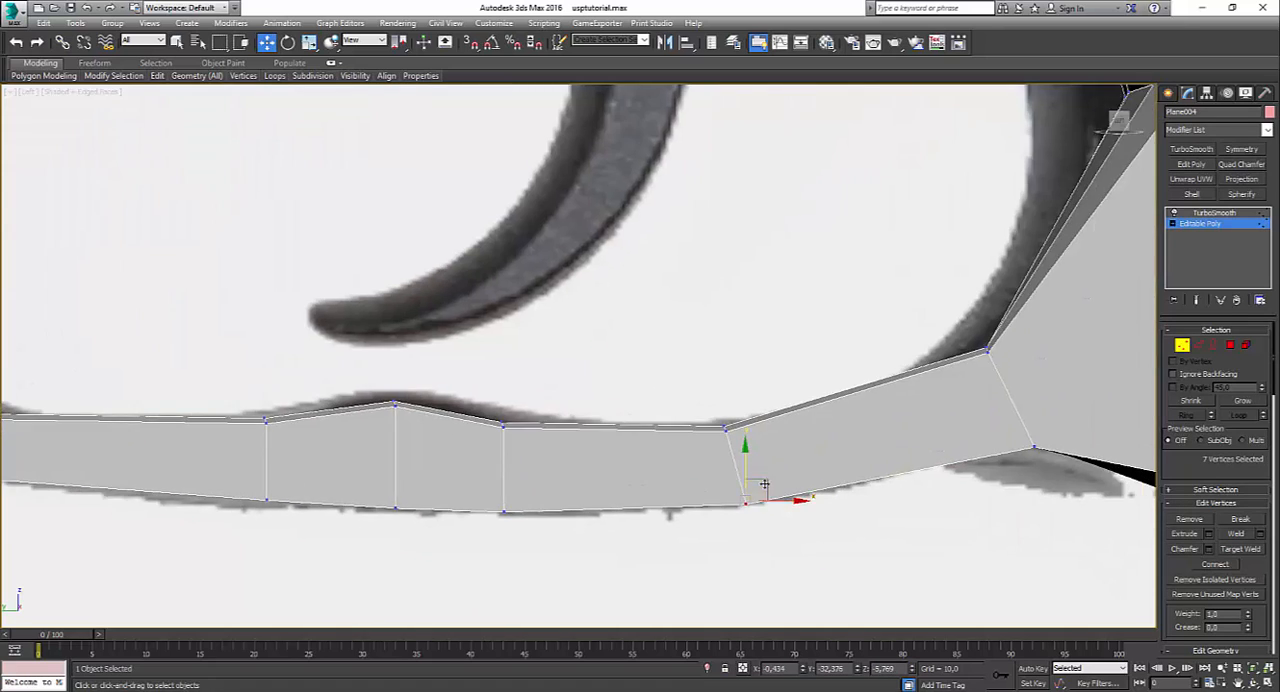
pyautogui.scroll(-3, 763, 485)
pyautogui.click(893, 515)
pyautogui.scroll(-3, 886, 510)
pyautogui.scroll(5, 809, 520)
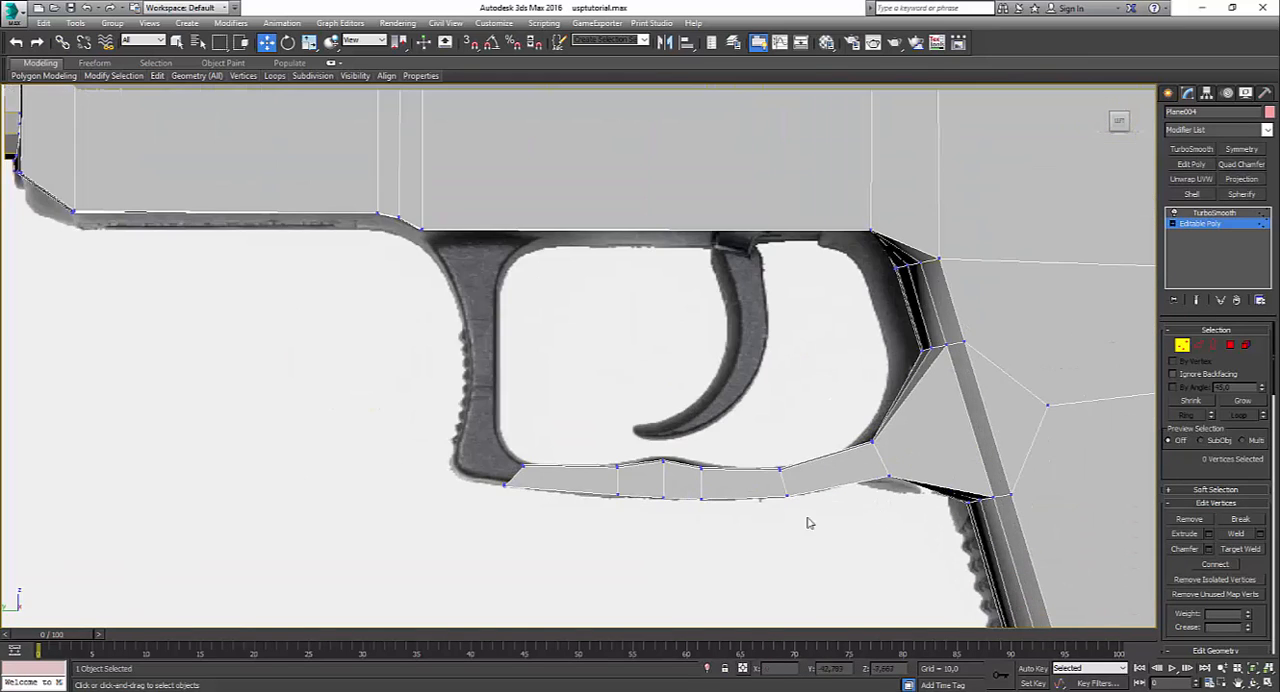
# Step: Extrude the open border into the guard's front corner and fit its inner and outer vertices to the reference
pyautogui.click(1214, 345)
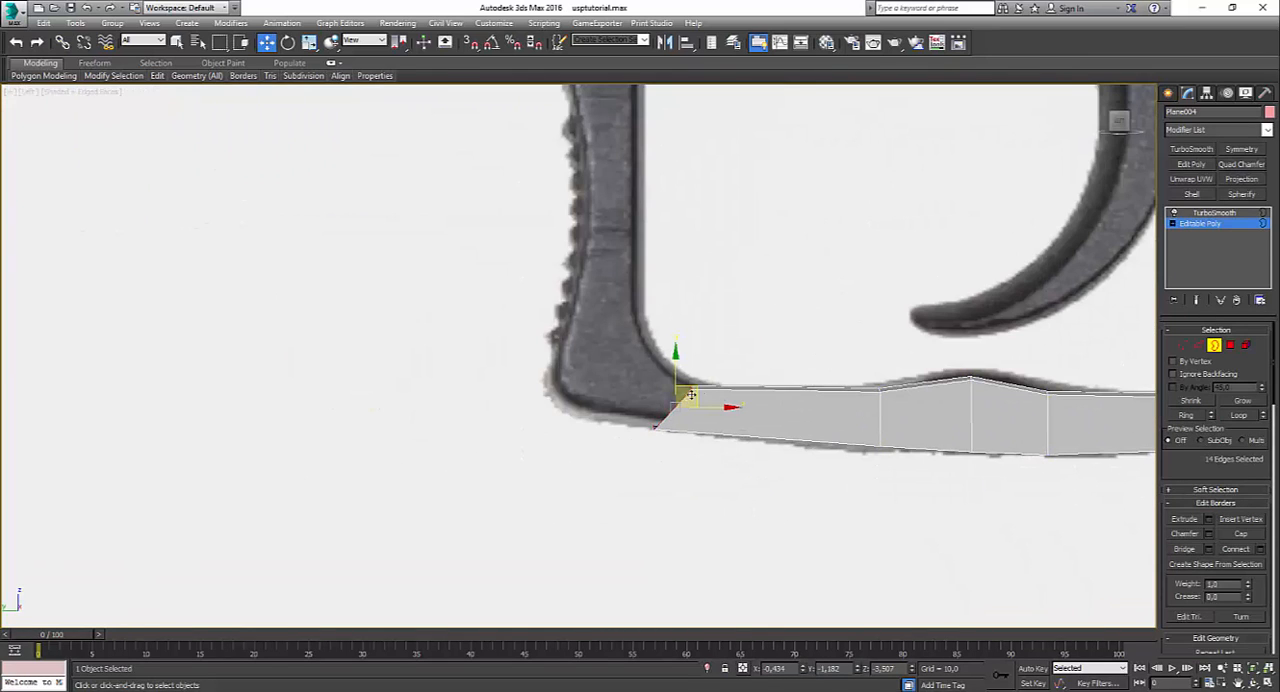
pyautogui.keyDown('shift'); pyautogui.moveTo(697, 390); pyautogui.dragTo(680, 340); pyautogui.keyUp('shift')
pyautogui.click(1183, 346)
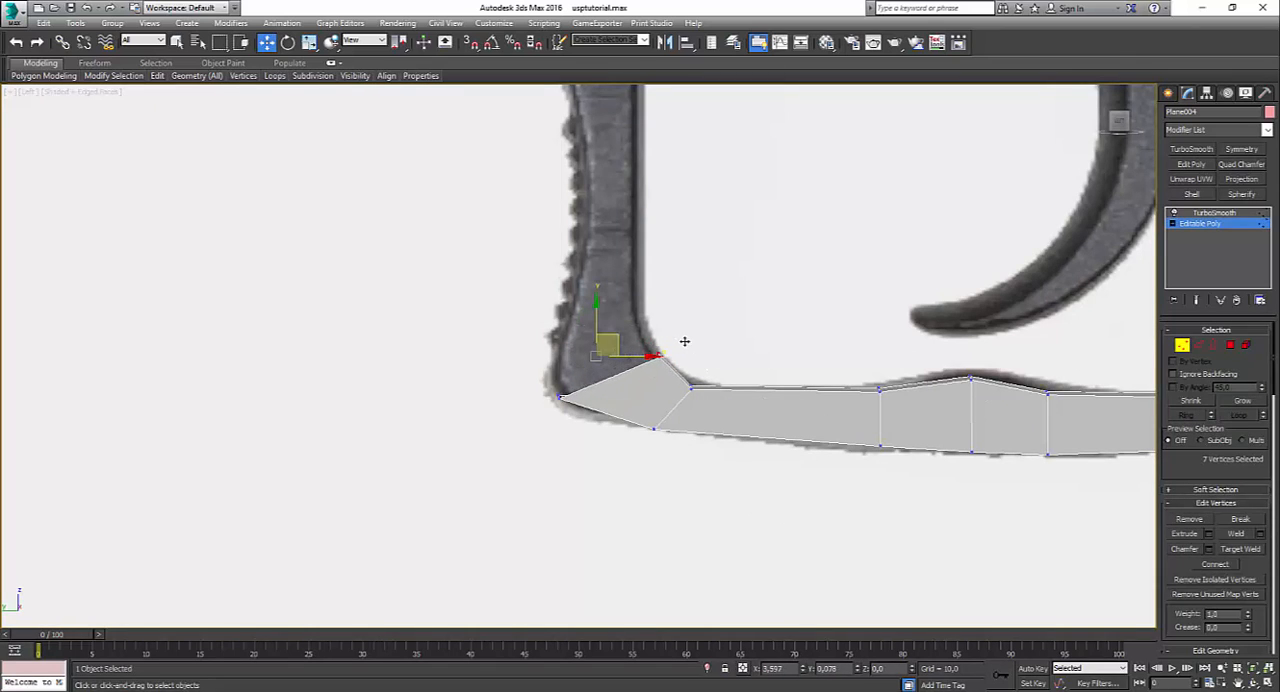
# Step: Extrude the corner's open edges upward and move the inner end vertices level onto the inner contour of the upright
pyautogui.click(1198, 346)
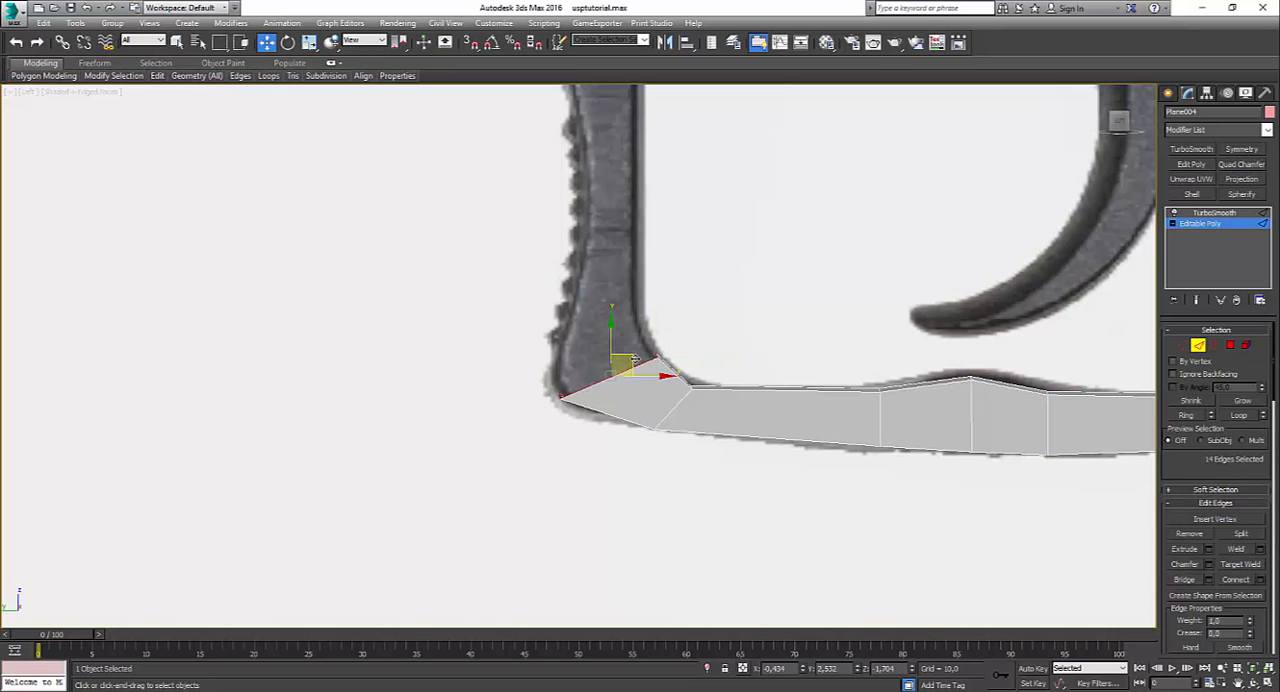
pyautogui.keyDown('shift'); pyautogui.moveTo(633, 360); pyautogui.dragTo(649, 272); pyautogui.keyUp('shift')
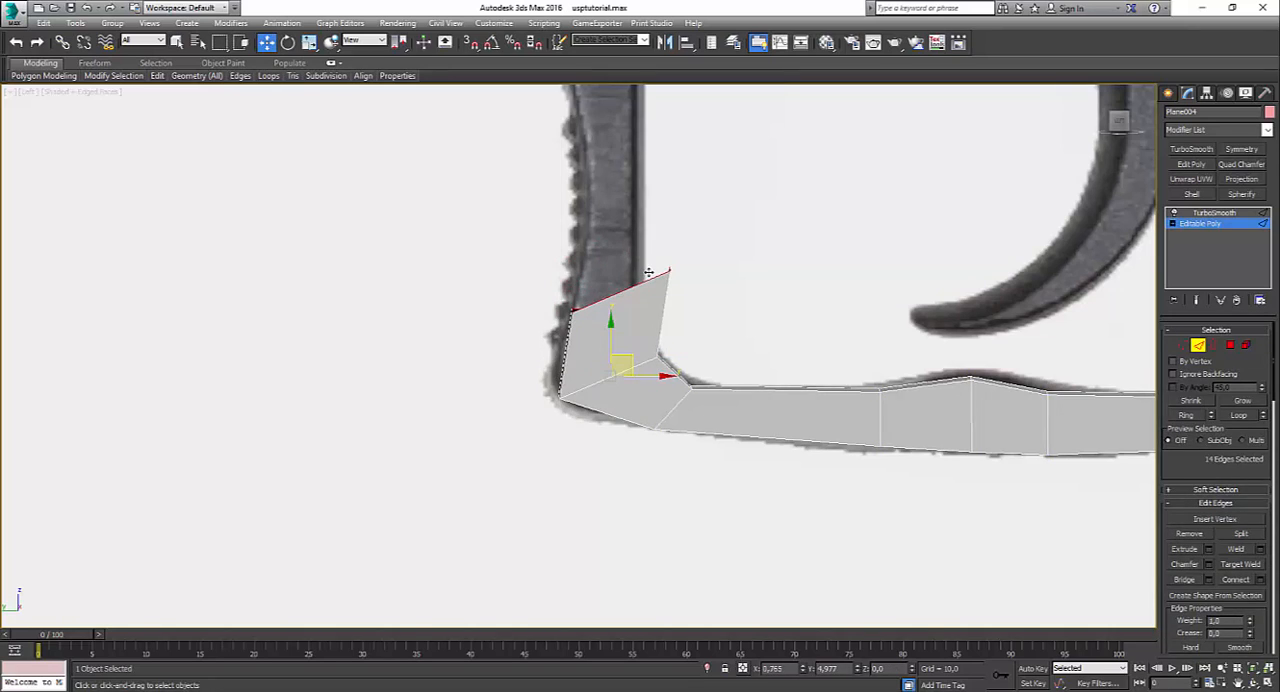
pyautogui.click(1184, 346)
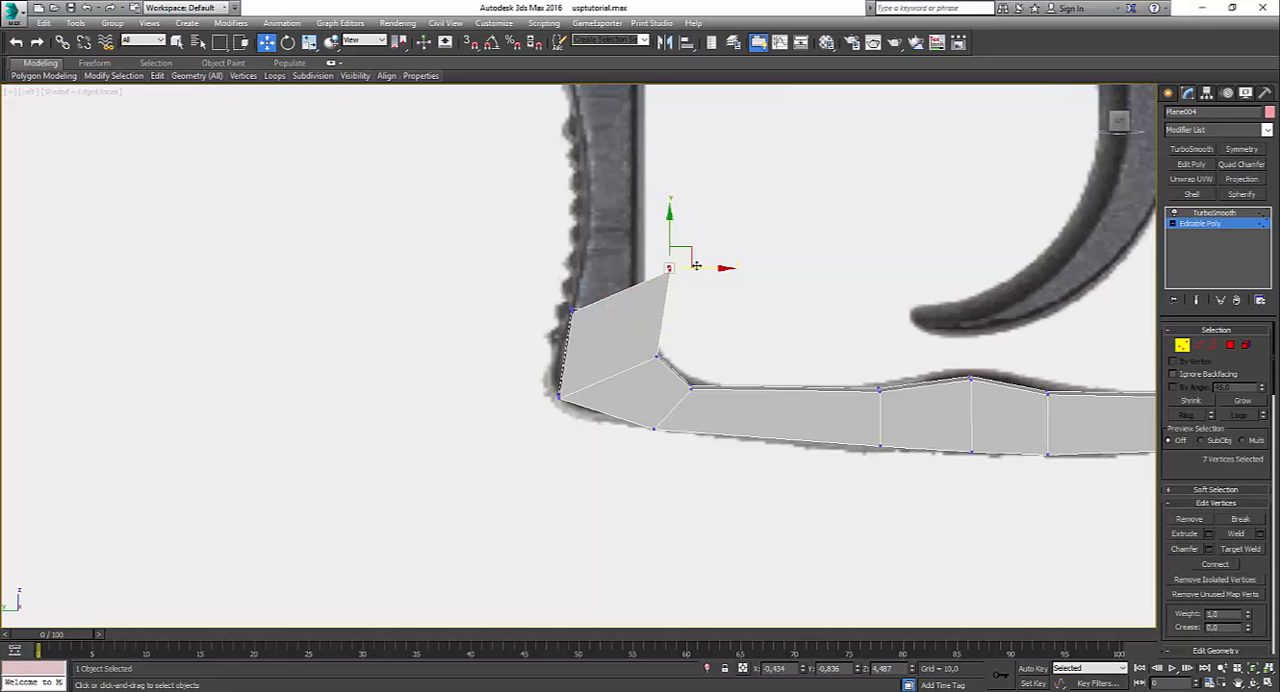
pyautogui.moveTo(685, 262); pyautogui.dragTo(663, 290)
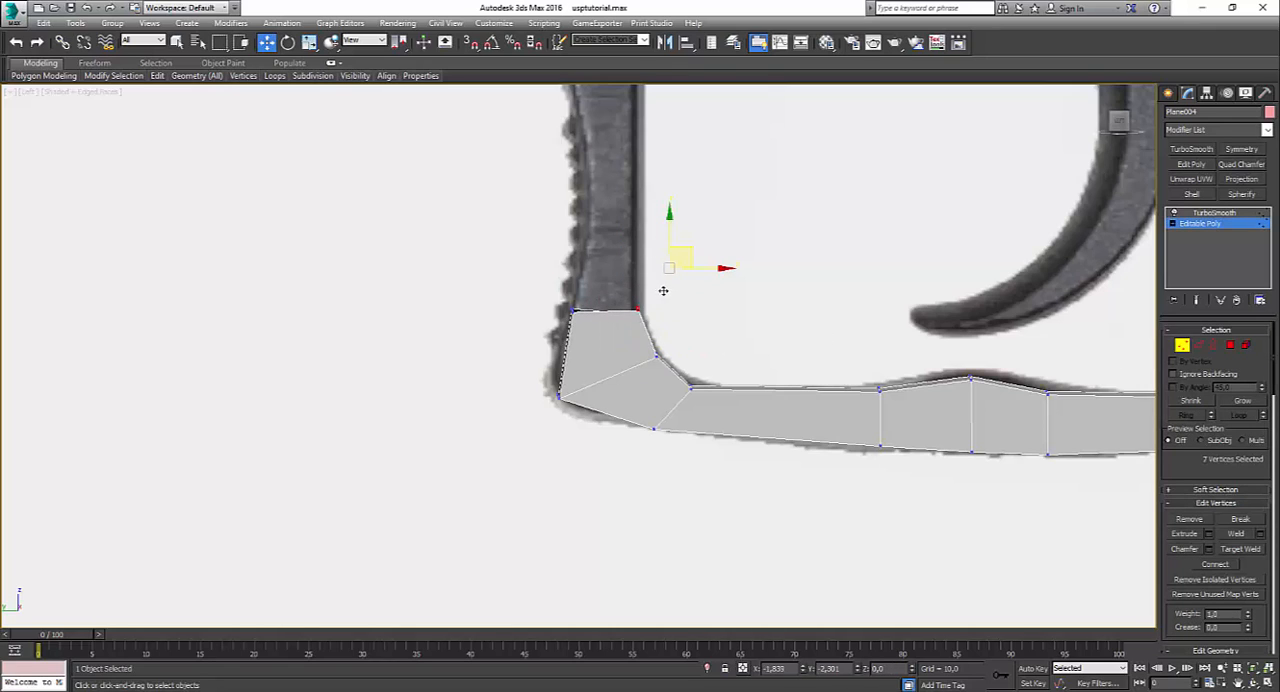
# Step: Extend the open end up the guard's upright to about Z 10.4 and level its end vertices
pyautogui.click(1199, 345)
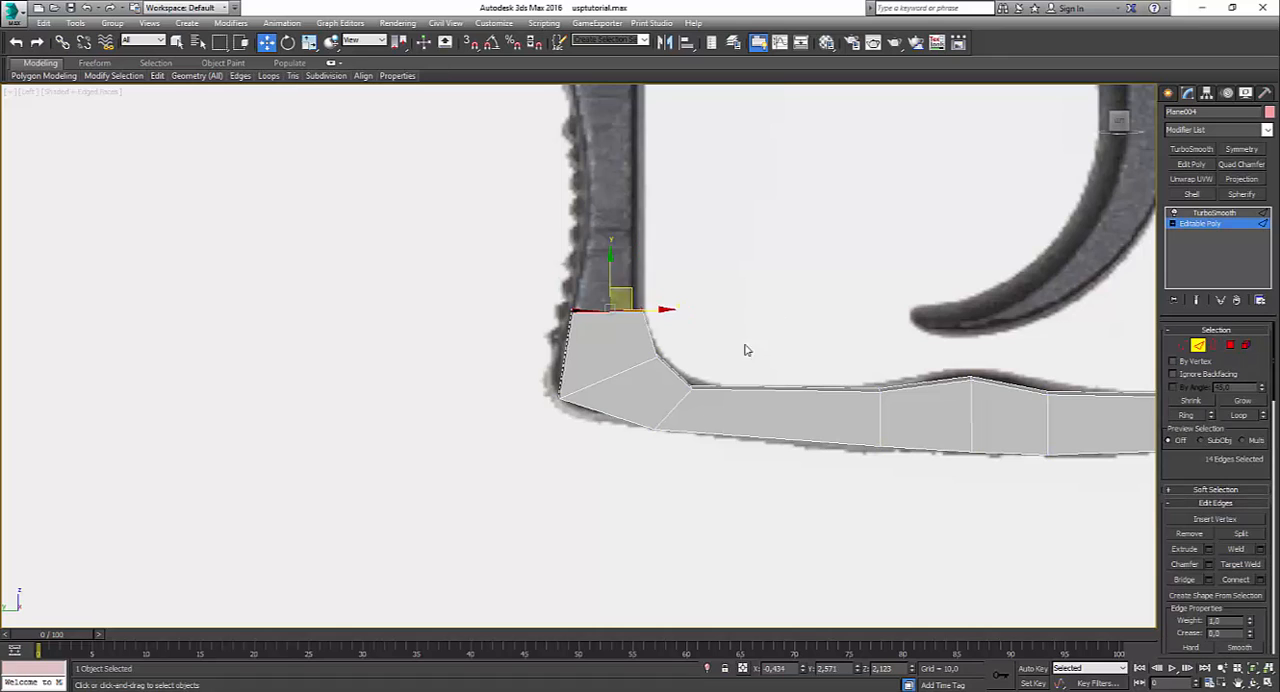
pyautogui.keyDown('shift'); pyautogui.moveTo(633, 296); pyautogui.dragTo(636, 152); pyautogui.keyUp('shift')
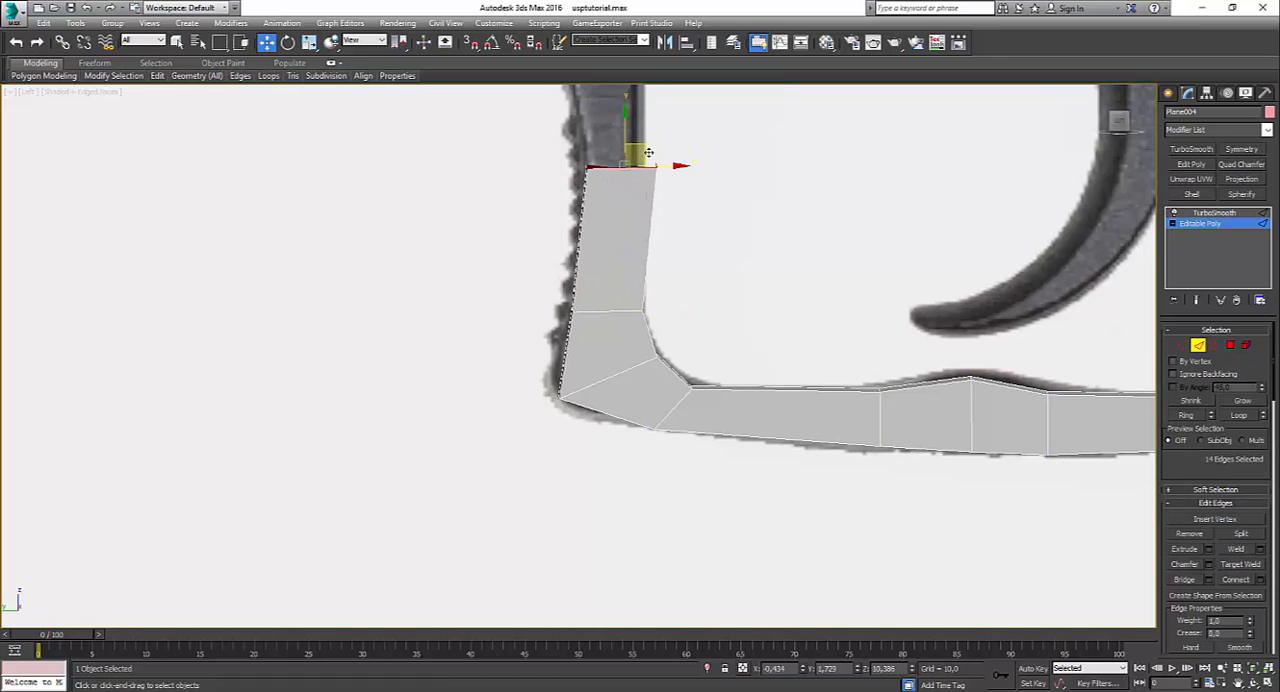
pyautogui.moveTo(941, 205); pyautogui.dragTo(951, 440, button='middle')
pyautogui.click(1182, 345)
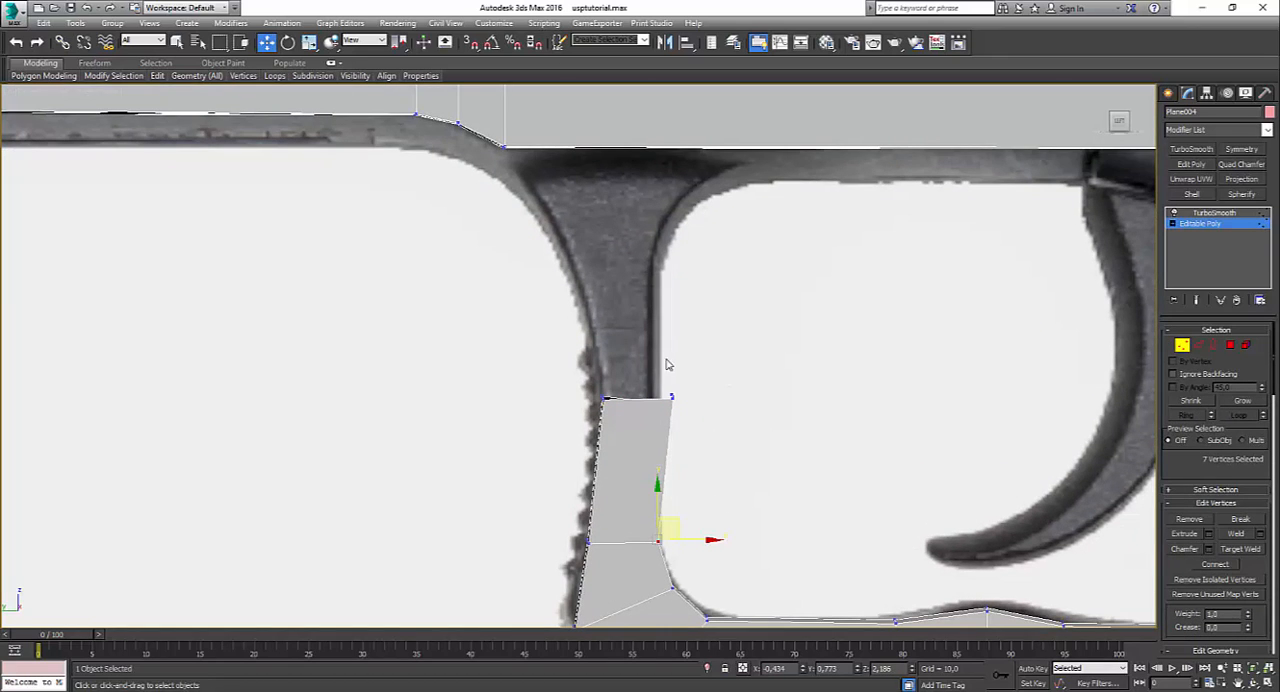
pyautogui.press('r')
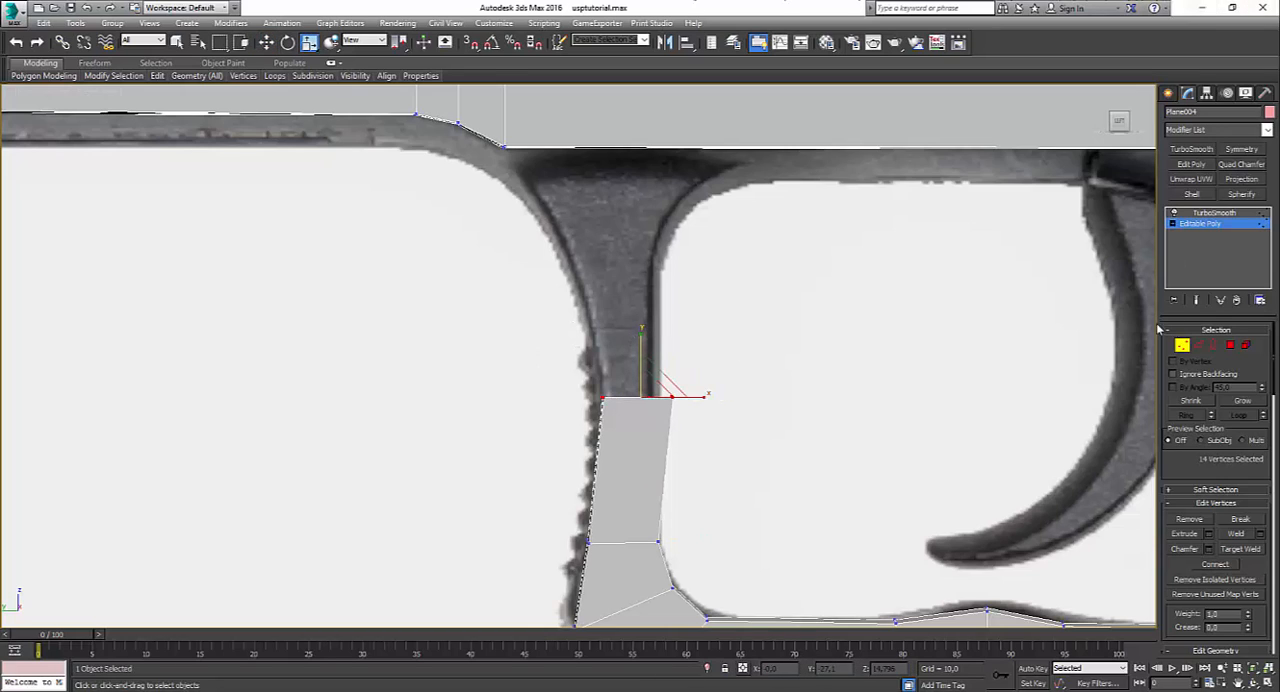
# Step: Extrude the open border up to the flare beneath the frame and move its inner vertices back to widen the top
pyautogui.click(1213, 346)
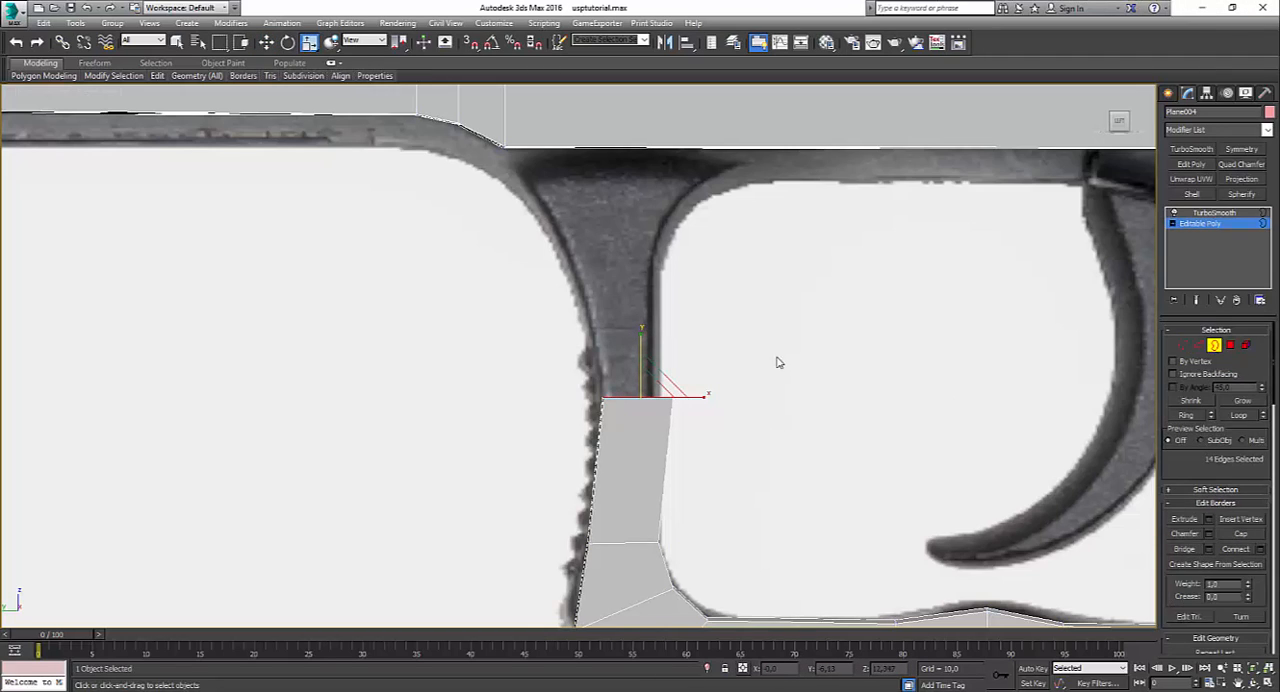
pyautogui.press('w')
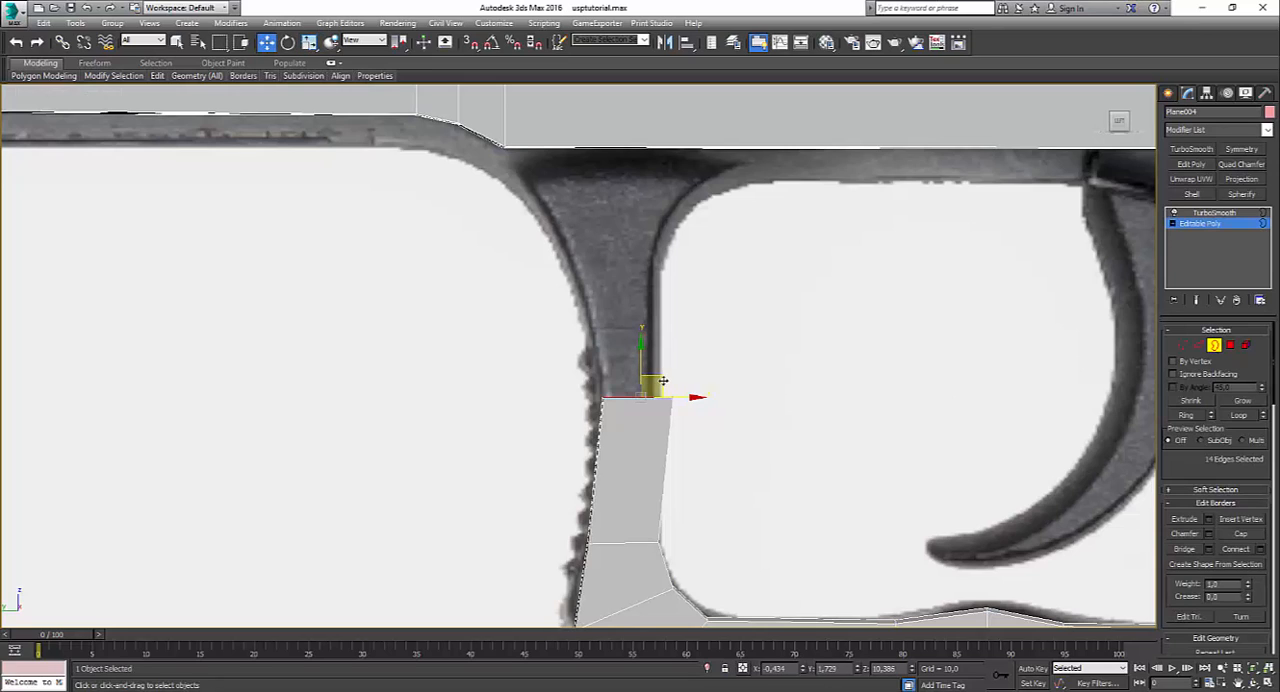
pyautogui.keyDown('shift'); pyautogui.moveTo(662, 381); pyautogui.dragTo(697, 293); pyautogui.keyUp('shift')
pyautogui.click(1179, 350)
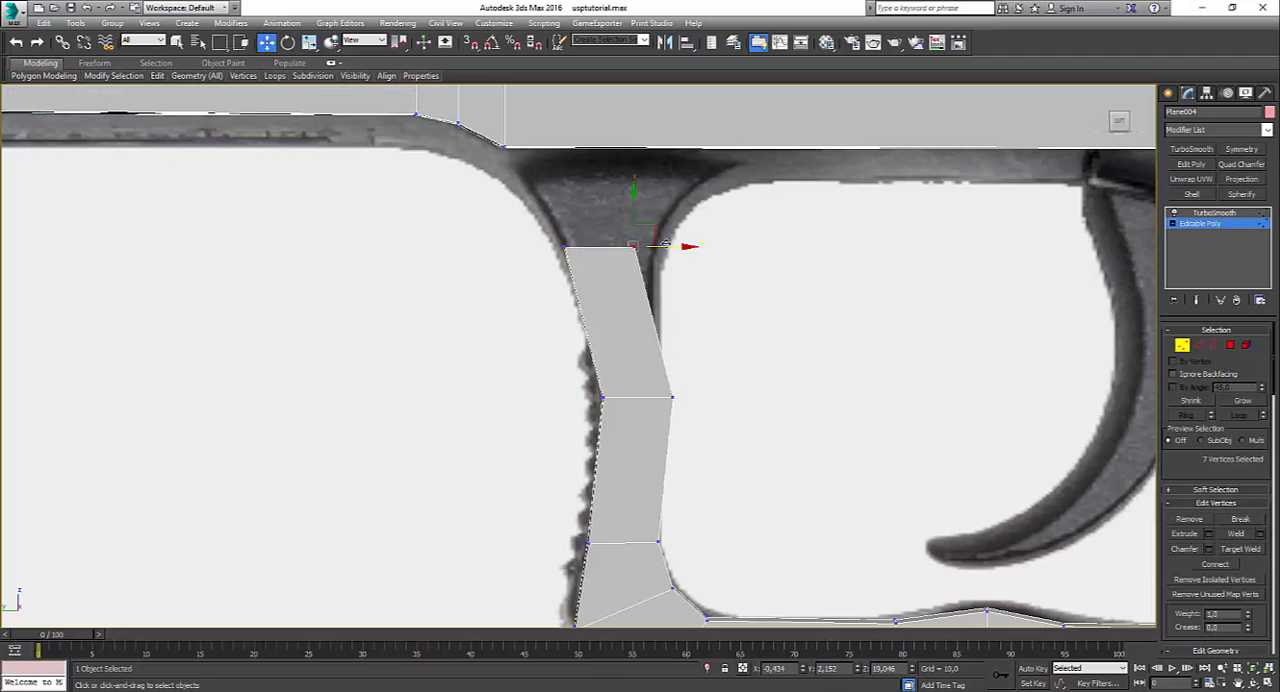
pyautogui.moveTo(656, 234); pyautogui.dragTo(697, 222)
# Step: Shift the inner vertices halfway up the upright forward onto the reference's inner contour
pyautogui.click(671, 397)
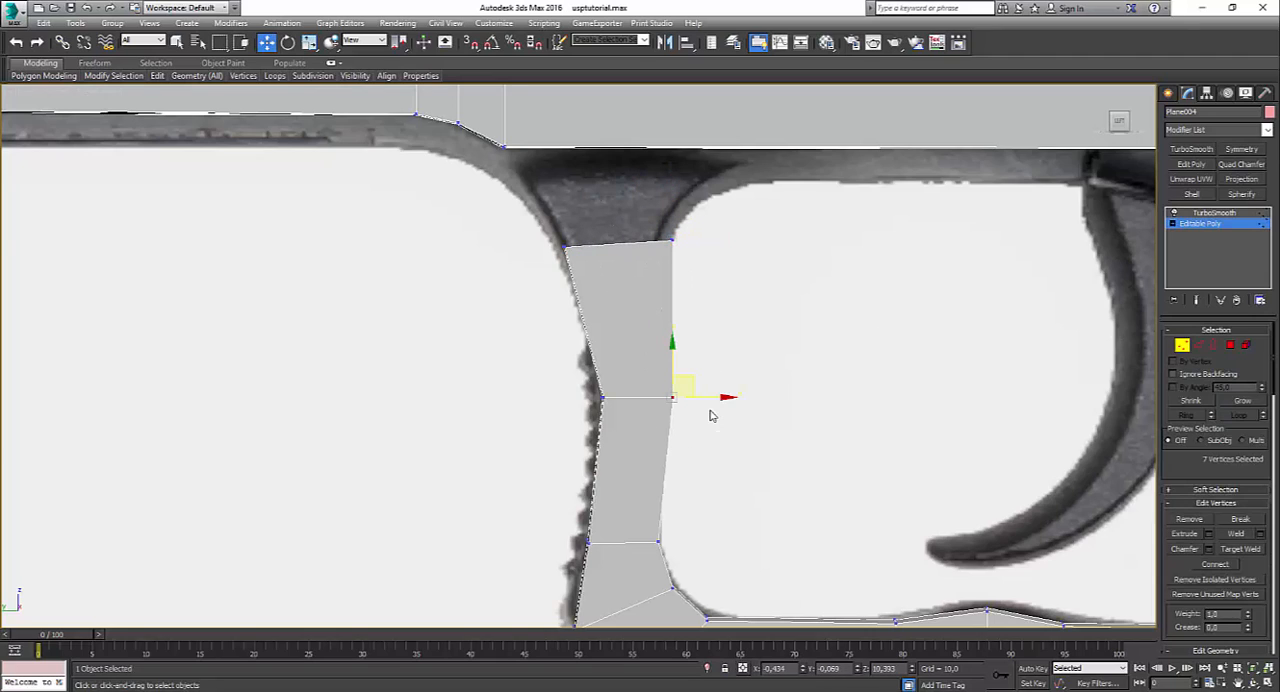
pyautogui.moveTo(699, 397); pyautogui.dragTo(697, 398)
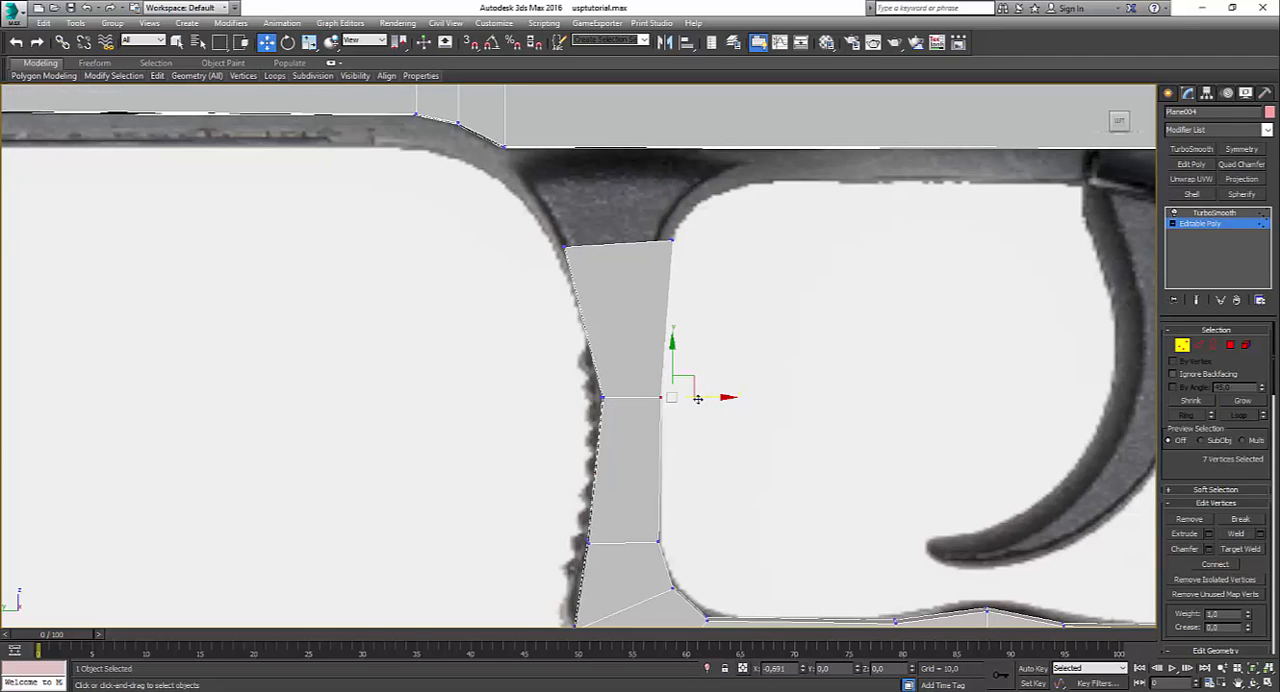
pyautogui.click(743, 328)
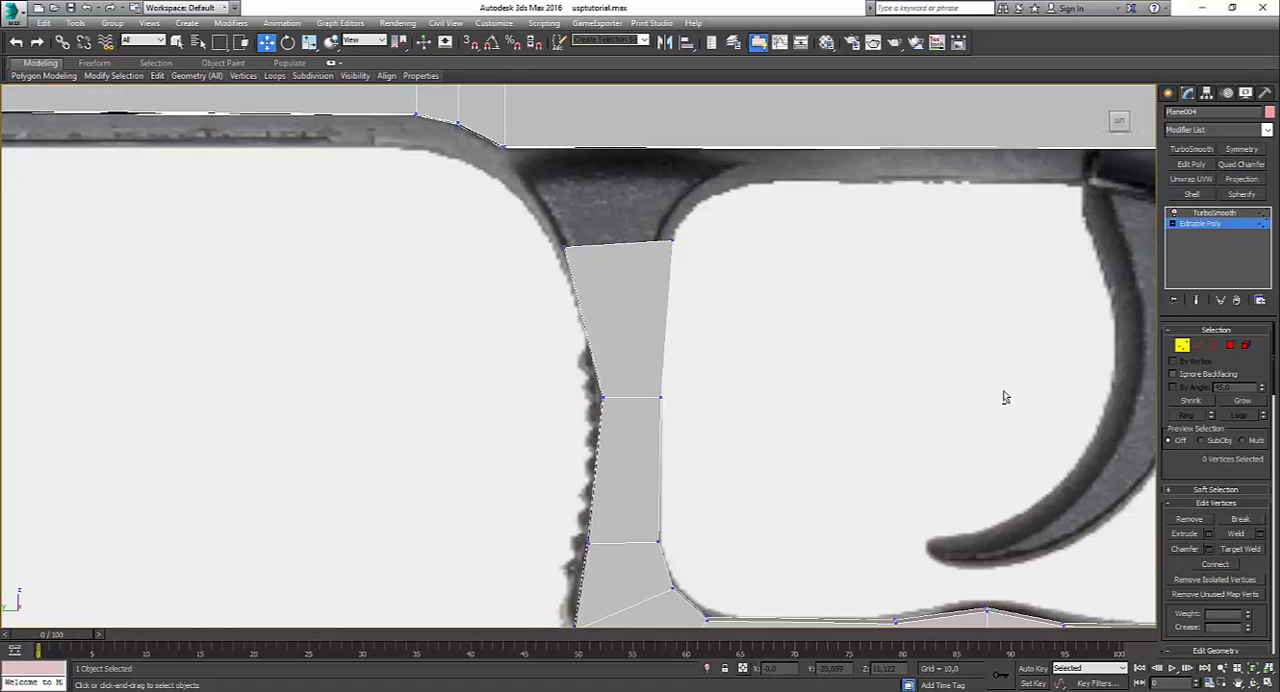
# Step: Insert an edge loop across the frame just behind the top of the guard's upright, working in the perspective view
pyautogui.press('alt')
pyautogui.hotkey('alt', 'w')
pyautogui.click(861, 465)
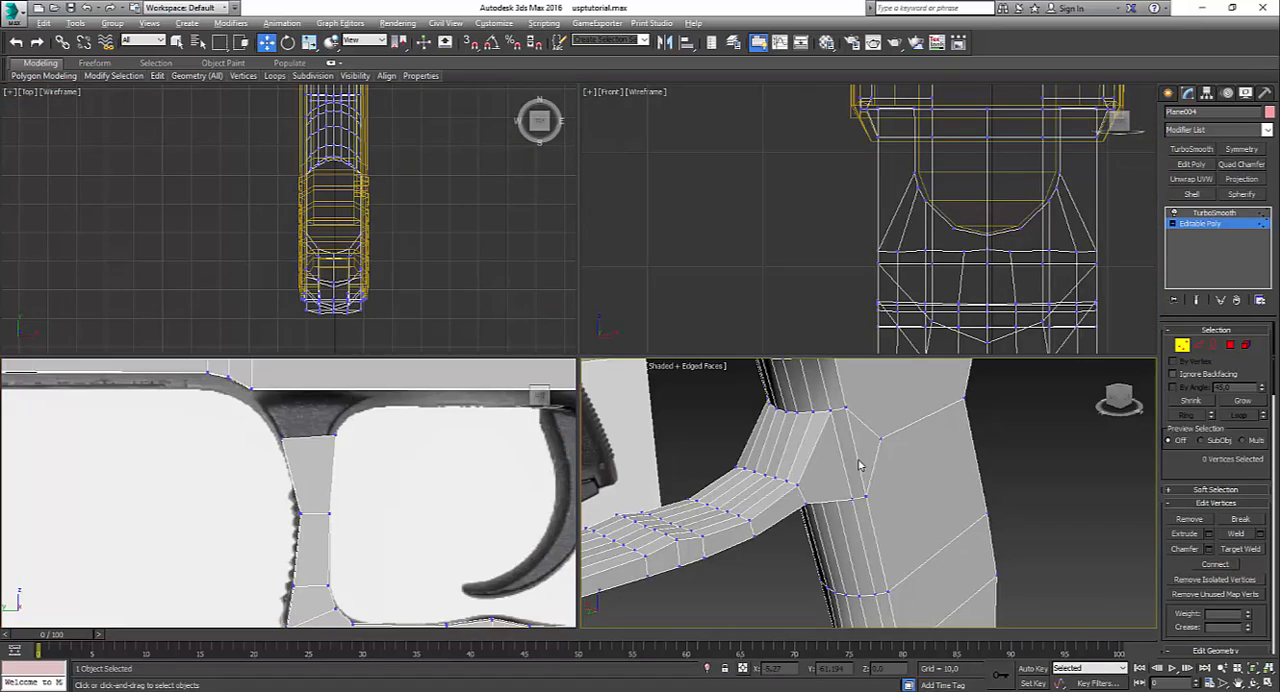
pyautogui.hotkey('alt', 'w')
pyautogui.scroll(-4, 861, 467)
pyautogui.keyDown('alt'); pyautogui.moveTo(861, 467); pyautogui.dragTo(634, 478, button='middle'); pyautogui.keyUp('alt')
pyautogui.moveTo(634, 478); pyautogui.dragTo(765, 463, button='middle')
pyautogui.keyDown('alt'); pyautogui.moveTo(477, 377); pyautogui.dragTo(577, 415, button='middle'); pyautogui.keyUp('alt')
pyautogui.scroll(3, 607, 363)
pyautogui.keyDown('alt'); pyautogui.moveTo(497, 358); pyautogui.dragTo(500, 330, button='middle'); pyautogui.keyUp('alt')
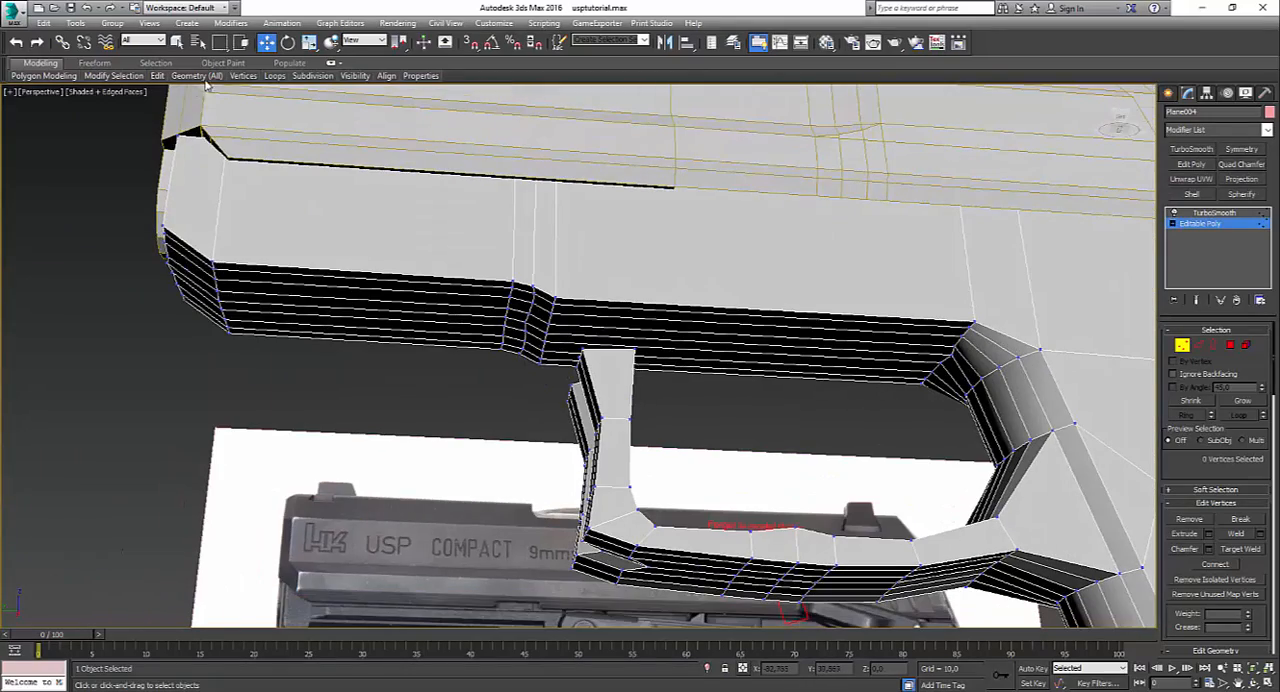
pyautogui.moveTo(163, 79)
pyautogui.click(270, 115)
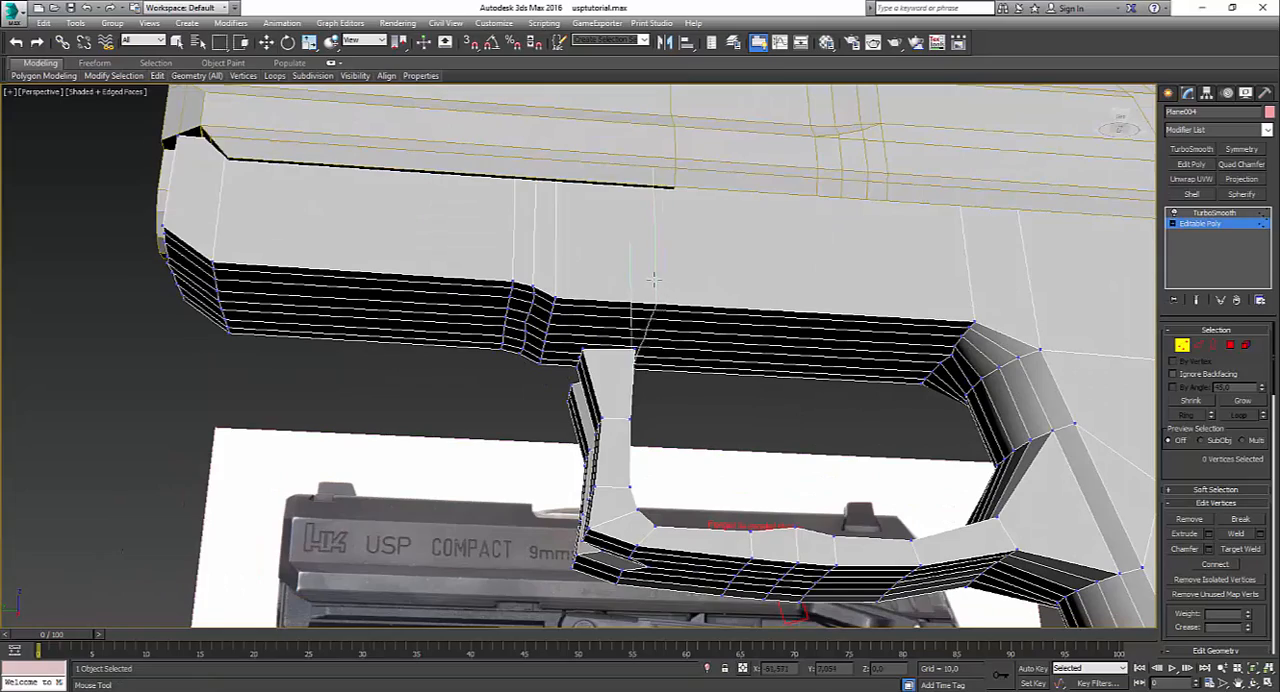
pyautogui.click(636, 330)
pyautogui.keyDown('alt'); pyautogui.moveTo(636, 330); pyautogui.dragTo(771, 336, button='middle'); pyautogui.keyUp('alt')
pyautogui.press('w')
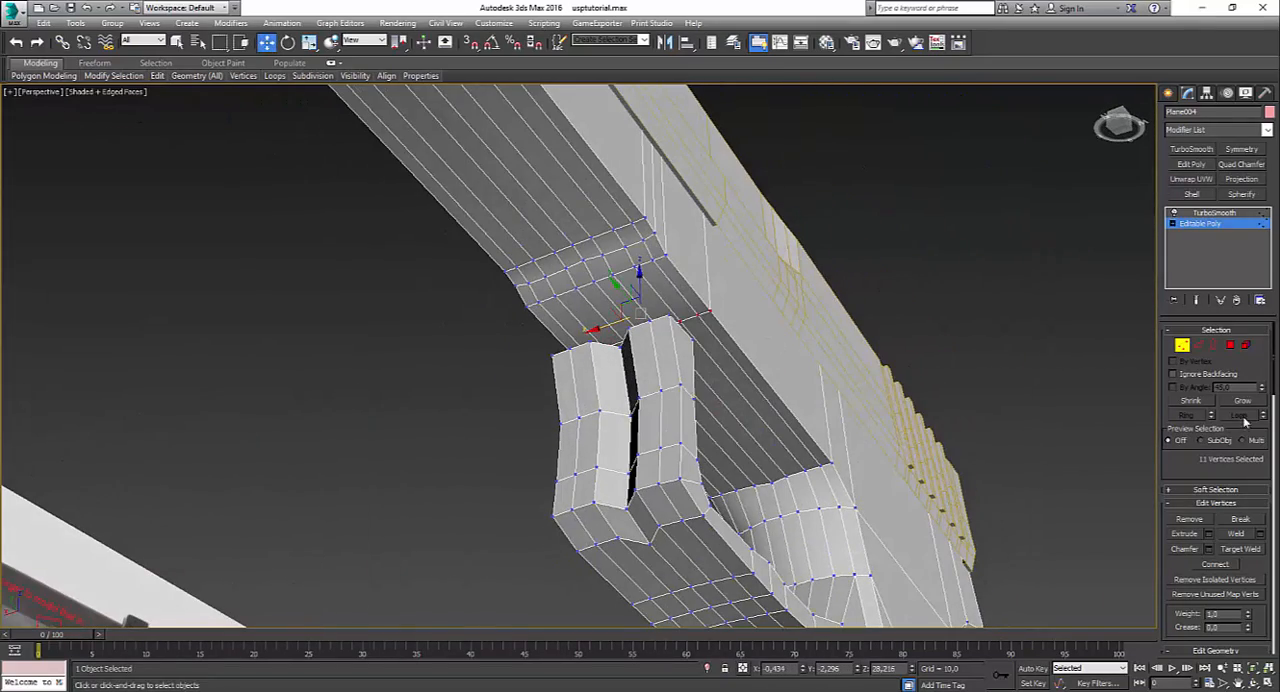
# Step: Select all 18 front-facing polygons of the guard's upright and flatten them with Make Planar
pyautogui.click(1230, 345)
pyautogui.click(586, 386)
pyautogui.keyDown('ctrl'); pyautogui.click(620, 376); pyautogui.keyUp('ctrl')
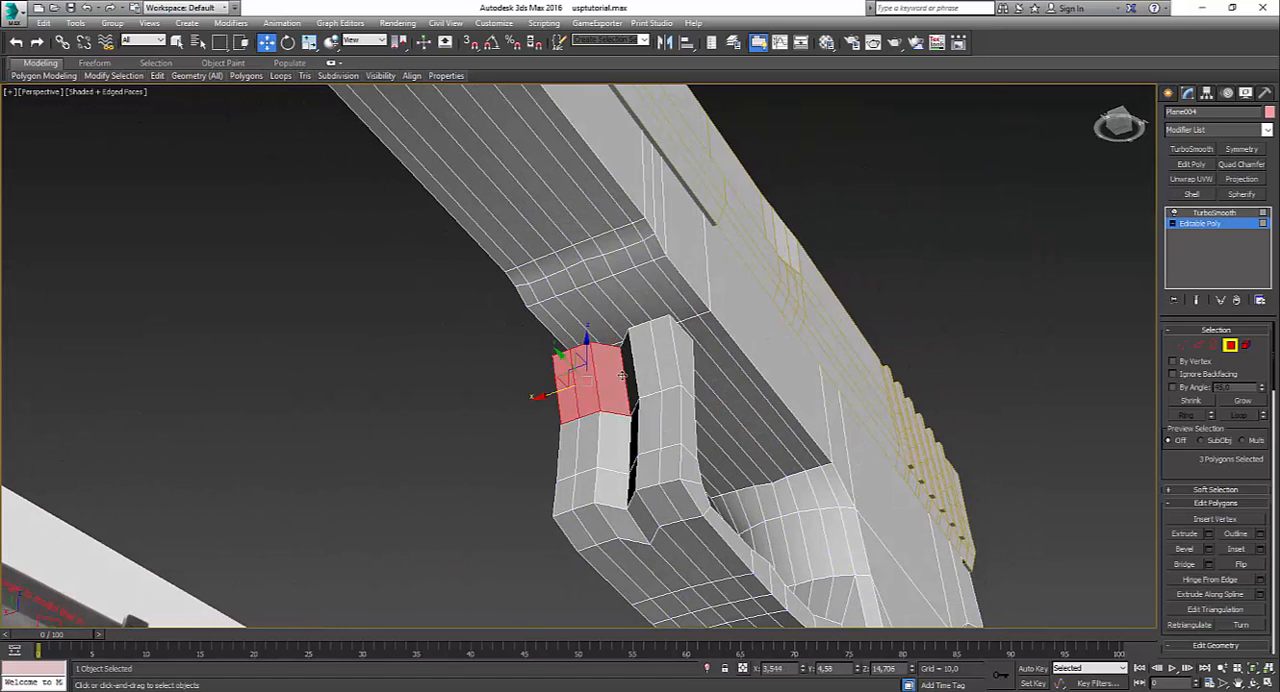
pyautogui.keyDown('ctrl'); pyautogui.click(674, 357); pyautogui.keyUp('ctrl')
pyautogui.keyDown('ctrl'); pyautogui.click(650, 425); pyautogui.keyUp('ctrl')
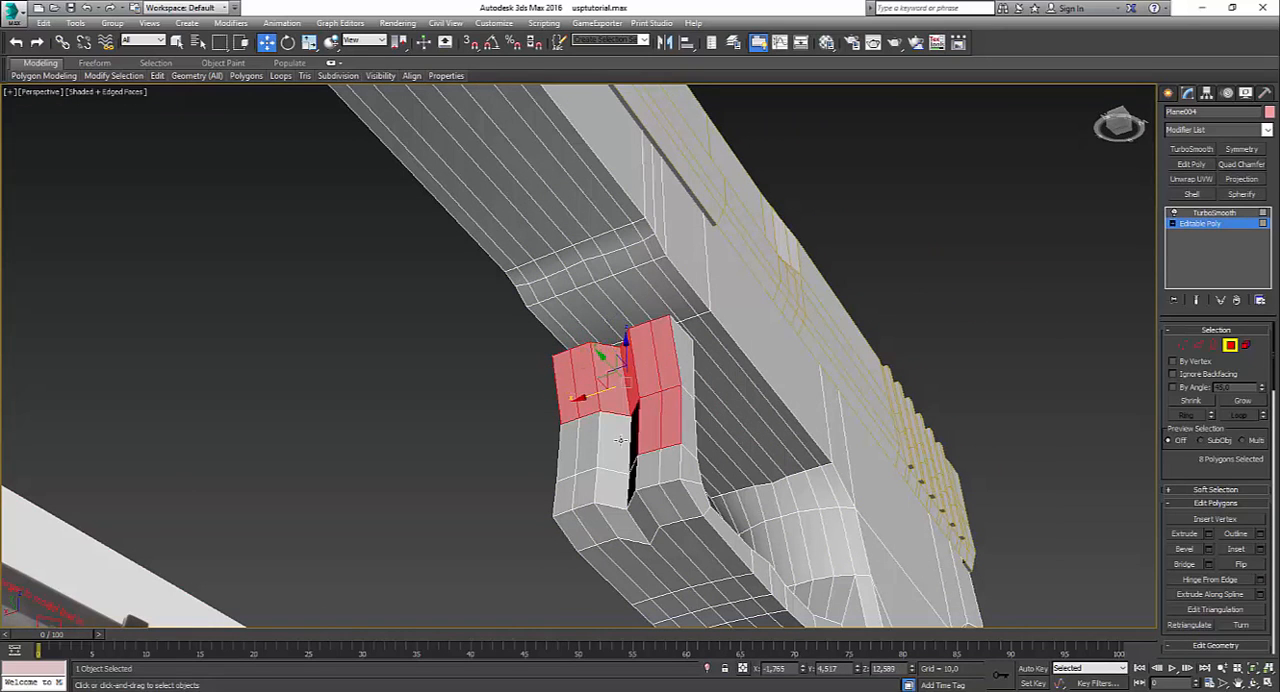
pyautogui.keyDown('ctrl'); pyautogui.click(614, 444); pyautogui.keyUp('ctrl')
pyautogui.keyDown('ctrl'); pyautogui.click(586, 448); pyautogui.keyUp('ctrl')
pyautogui.keyDown('ctrl'); pyautogui.click(566, 462); pyautogui.keyUp('ctrl')
pyautogui.keyDown('ctrl'); pyautogui.click(575, 493); pyautogui.keyUp('ctrl')
pyautogui.keyDown('ctrl'); pyautogui.click(579, 492); pyautogui.keyUp('ctrl')
pyautogui.keyDown('ctrl'); pyautogui.click(610, 490); pyautogui.keyUp('ctrl')
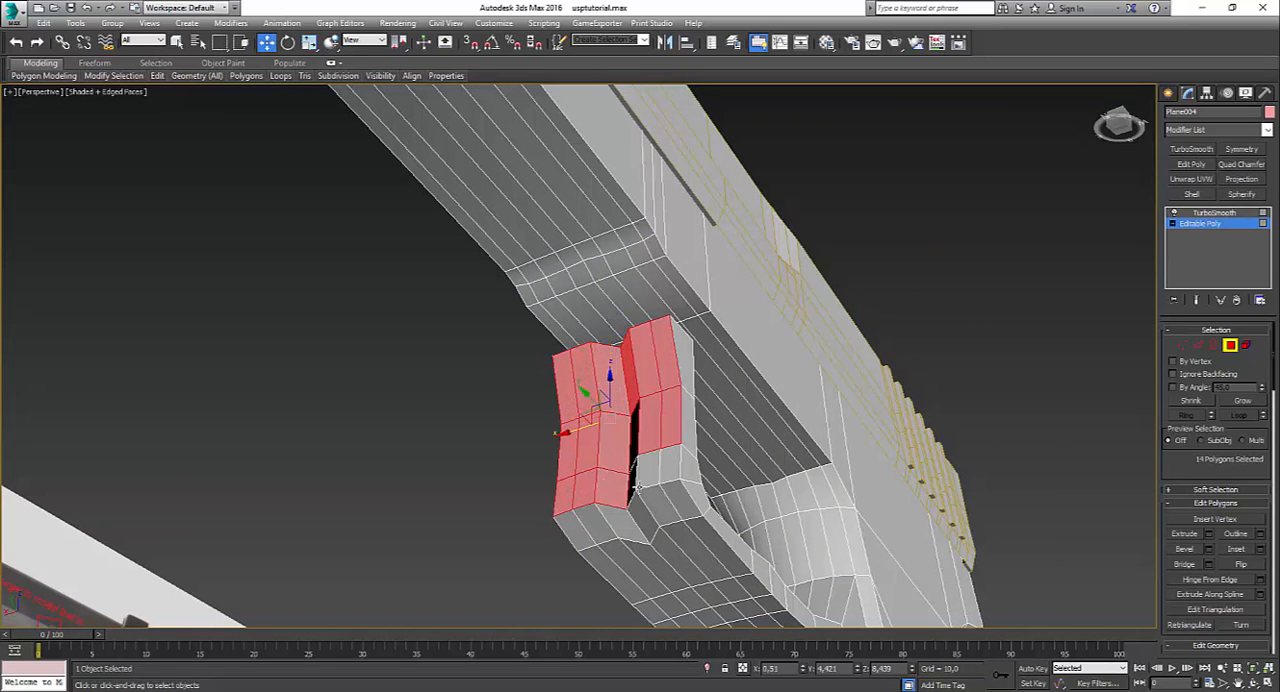
pyautogui.keyDown('ctrl'); pyautogui.click(631, 483); pyautogui.keyUp('ctrl')
pyautogui.keyDown('ctrl'); pyautogui.click(634, 448); pyautogui.keyUp('ctrl')
pyautogui.keyDown('ctrl'); pyautogui.click(651, 470); pyautogui.keyUp('ctrl')
pyautogui.keyDown('ctrl'); pyautogui.click(671, 466); pyautogui.keyUp('ctrl')
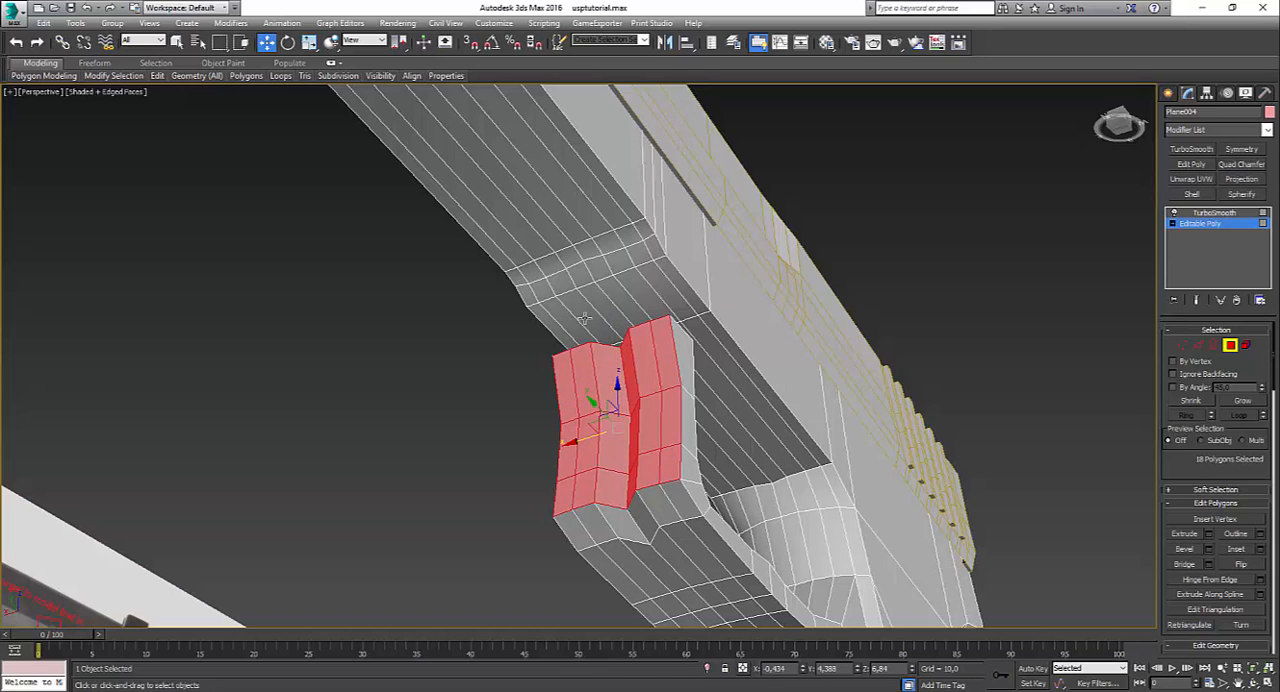
pyautogui.moveTo(412, 77)
pyautogui.click(413, 117)
pyautogui.keyDown('alt'); pyautogui.moveTo(430, 226); pyautogui.dragTo(360, 325, button='middle'); pyautogui.keyUp('alt')
# Step: Move the front vertices at the guard's corner and just above it back onto the reference outline in the left view
pyautogui.click(1184, 348)
pyautogui.hotkey('alt', 'w')
pyautogui.middleClick(251, 543)
pyautogui.hotkey('alt', 'w')
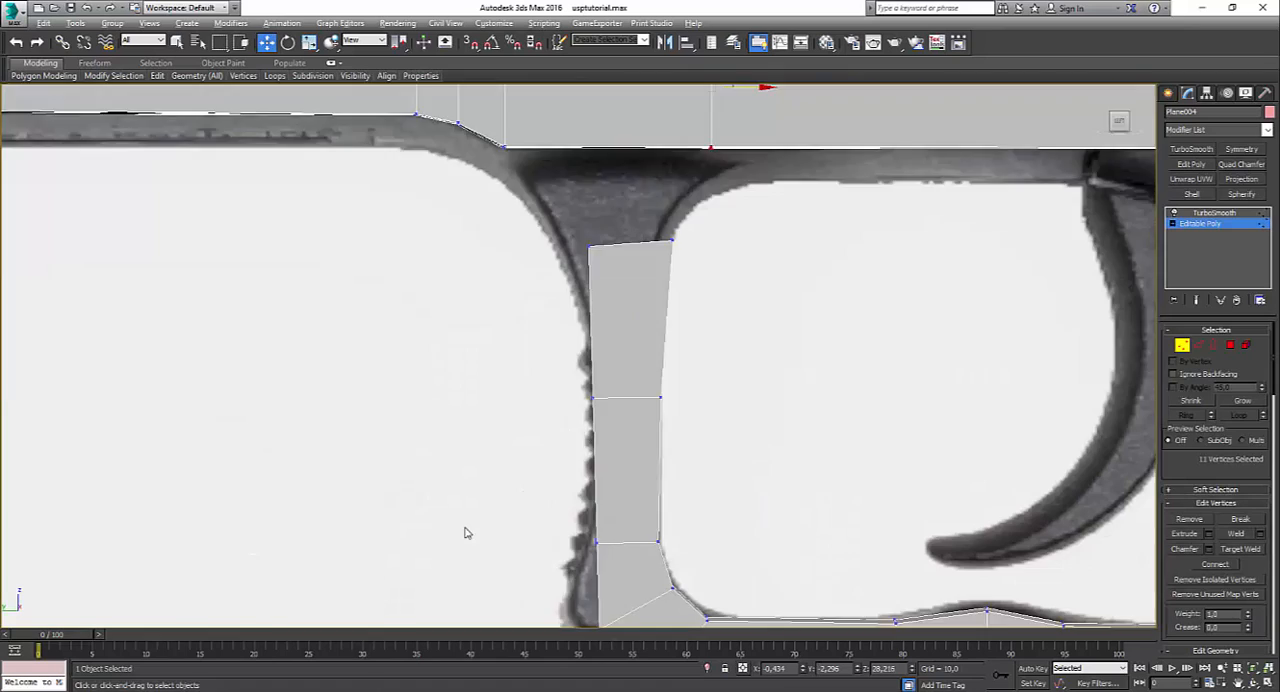
pyautogui.moveTo(466, 530); pyautogui.dragTo(446, 356, button='middle')
pyautogui.moveTo(537, 437); pyautogui.dragTo(566, 442)
pyautogui.click(613, 396)
pyautogui.moveTo(562, 341); pyautogui.dragTo(614, 367)
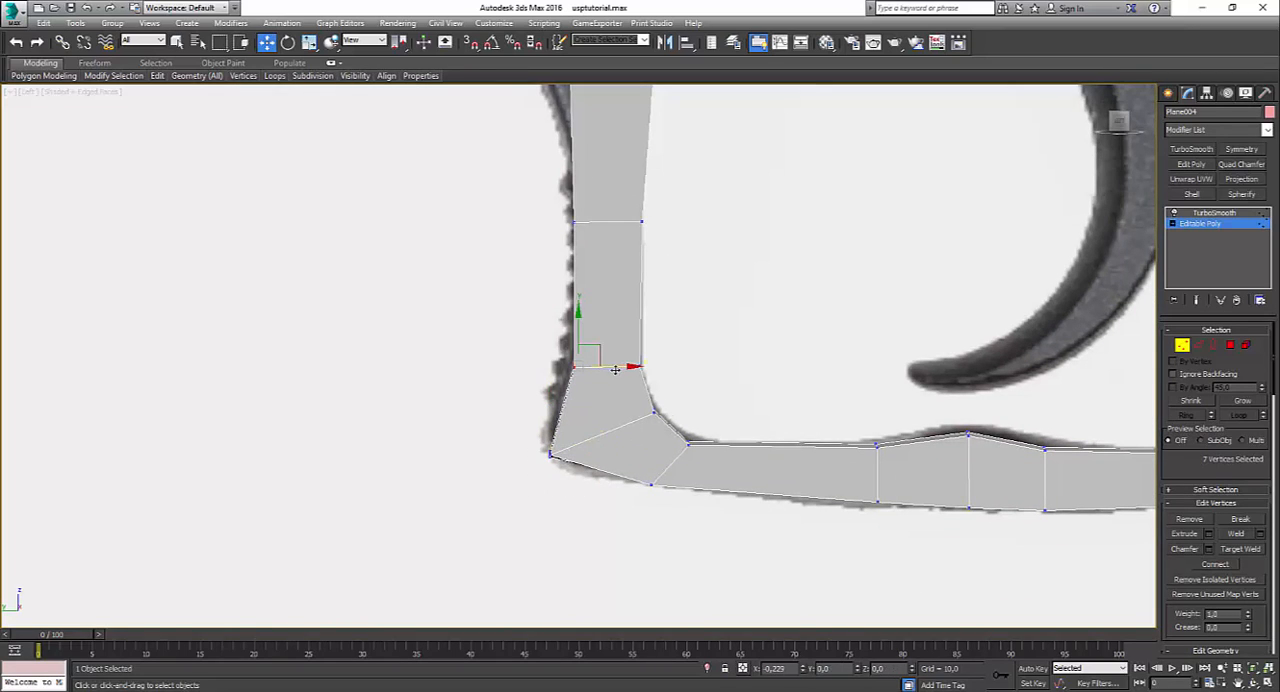
# Step: Fit the front vertices at the middle and top of the upright to the reference's front contour
pyautogui.moveTo(560, 208); pyautogui.dragTo(616, 222)
pyautogui.click(628, 224)
pyautogui.moveTo(613, 173); pyautogui.dragTo(624, 375, button='middle')
pyautogui.moveTo(533, 225); pyautogui.dragTo(557, 207)
pyautogui.moveTo(734, 279); pyautogui.dragTo(682, 236)
pyautogui.moveTo(530, 205); pyautogui.dragTo(571, 238)
# Step: Delete the six polygons on the frame's underside directly above the guard's upright, working in the perspective view
pyautogui.hotkey('alt', 'w')
pyautogui.middleClick(848, 528)
pyautogui.hotkey('alt', 'w')
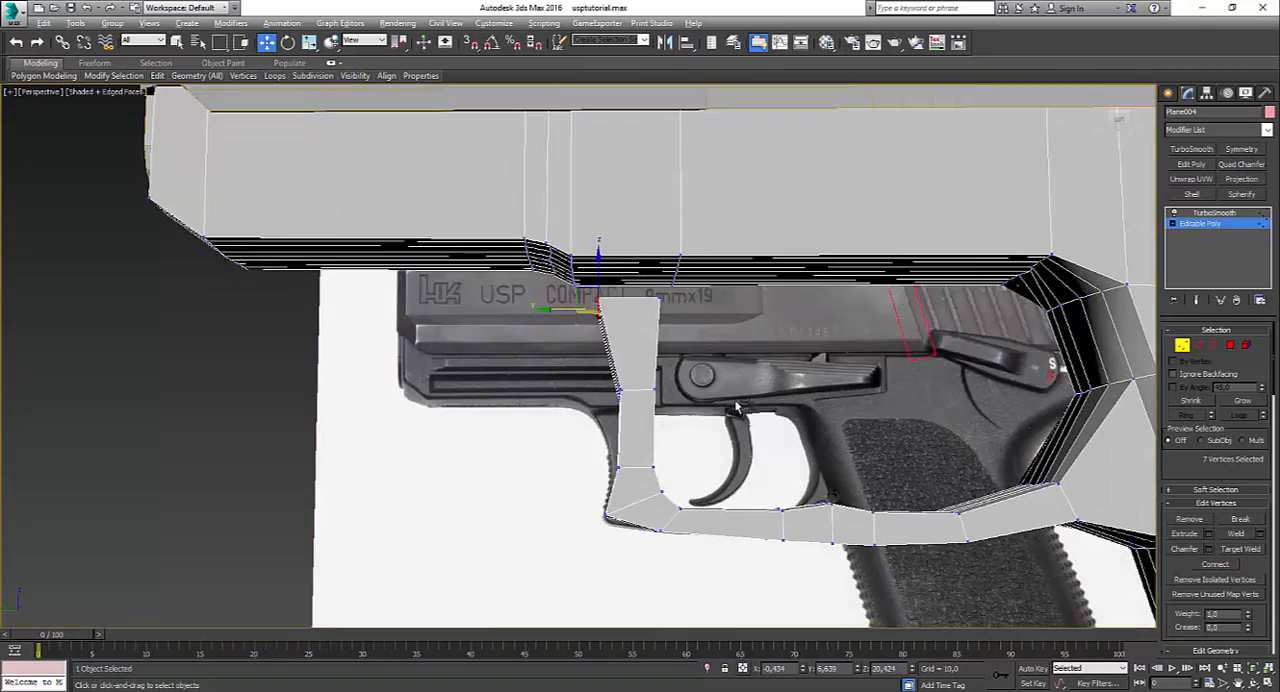
pyautogui.keyDown('alt'); pyautogui.moveTo(736, 407); pyautogui.dragTo(755, 299, button='middle'); pyautogui.keyUp('alt')
pyautogui.click(1230, 346)
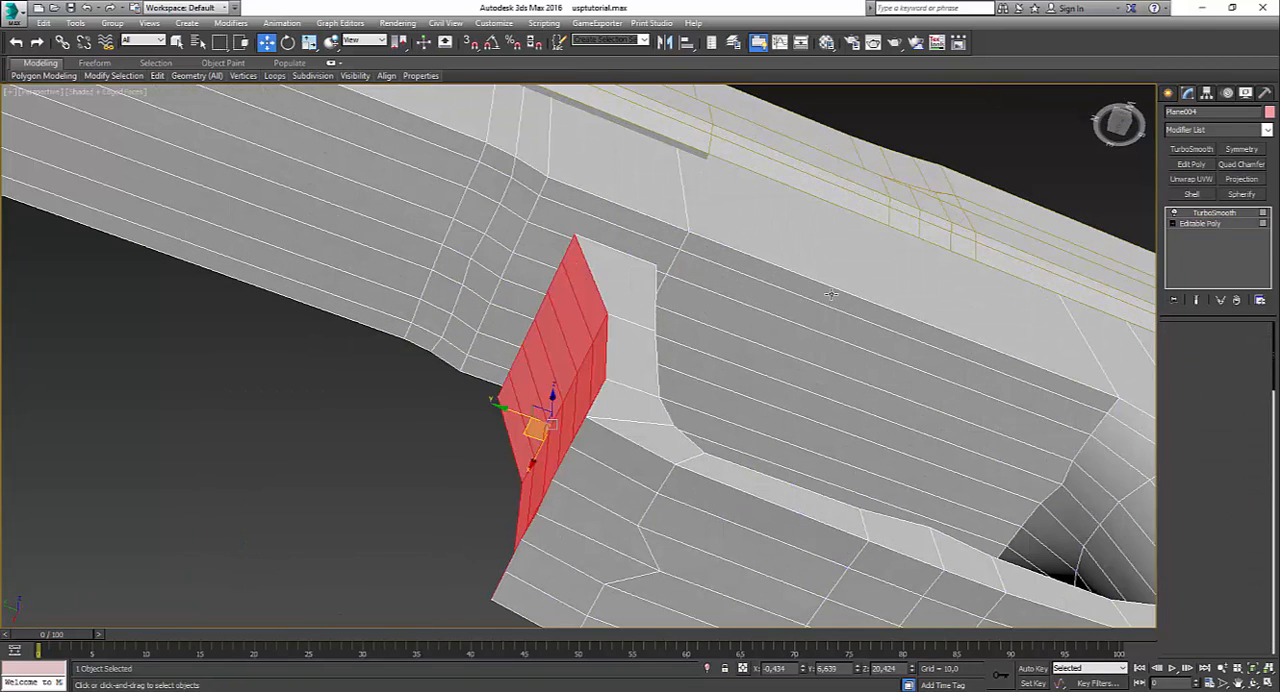
pyautogui.click(612, 237)
pyautogui.keyDown('alt'); pyautogui.moveTo(612, 237); pyautogui.dragTo(570, 263, button='middle'); pyautogui.keyUp('alt')
pyautogui.keyDown('ctrl'); pyautogui.click(534, 244); pyautogui.keyUp('ctrl')
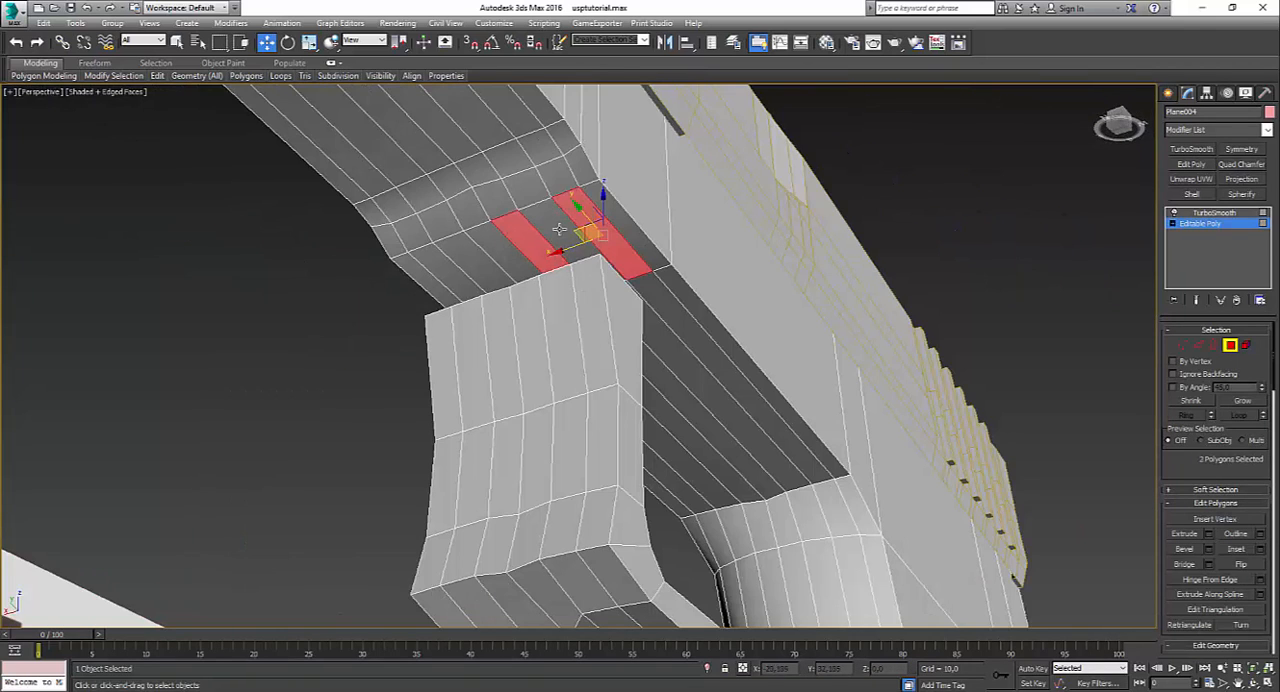
pyautogui.keyDown('ctrl'); pyautogui.click(560, 230); pyautogui.keyUp('ctrl')
pyautogui.keyDown('ctrl'); pyautogui.click(472, 257); pyautogui.keyUp('ctrl')
pyautogui.keyDown('ctrl'); pyautogui.click(497, 243); pyautogui.keyUp('ctrl')
pyautogui.keyDown('ctrl'); pyautogui.click(442, 260); pyautogui.keyUp('ctrl')
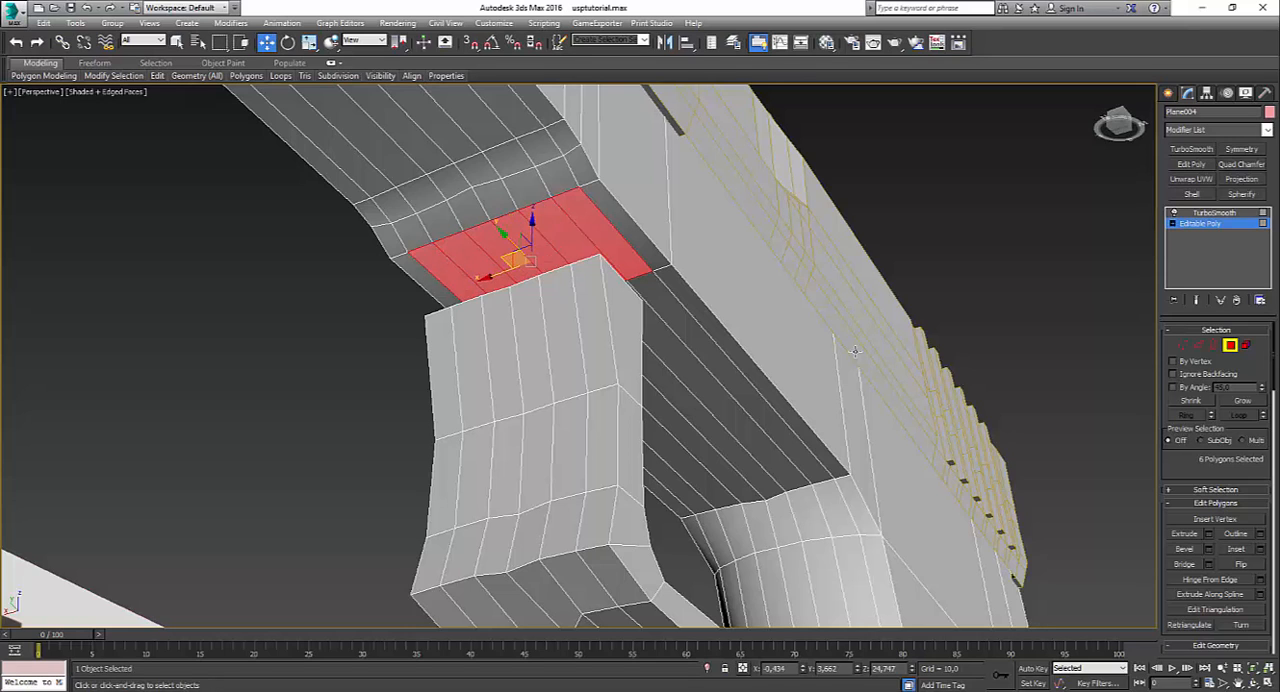
pyautogui.press('Delete')
# Step: Bridge the side edges at the top of the guard's upright to the matching edges of the frame opening on both sides
pyautogui.click(1199, 346)
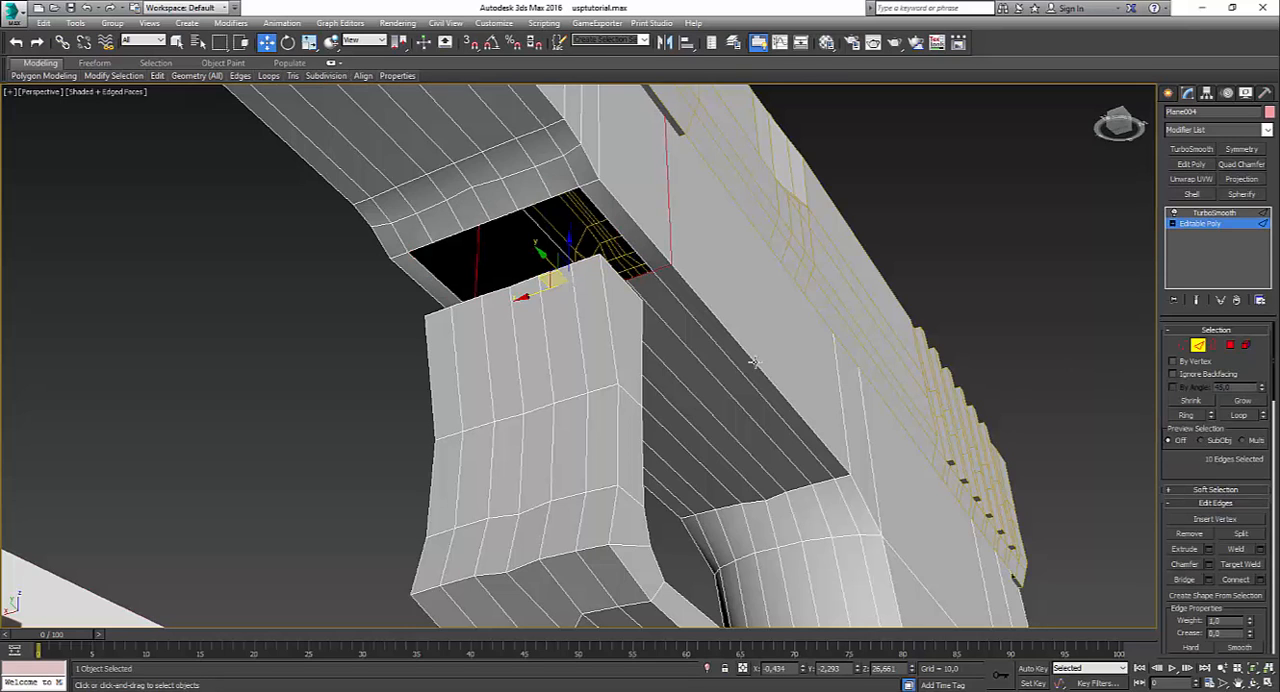
pyautogui.click(636, 250)
pyautogui.keyDown('ctrl'); pyautogui.click(626, 241); pyautogui.keyUp('ctrl')
pyautogui.hotkey('ctrl', 'b')
pyautogui.keyDown('alt'); pyautogui.moveTo(509, 319); pyautogui.dragTo(380, 326, button='middle'); pyautogui.keyUp('alt')
pyautogui.click(417, 281)
pyautogui.keyDown('ctrl'); pyautogui.click(397, 219); pyautogui.keyUp('ctrl')
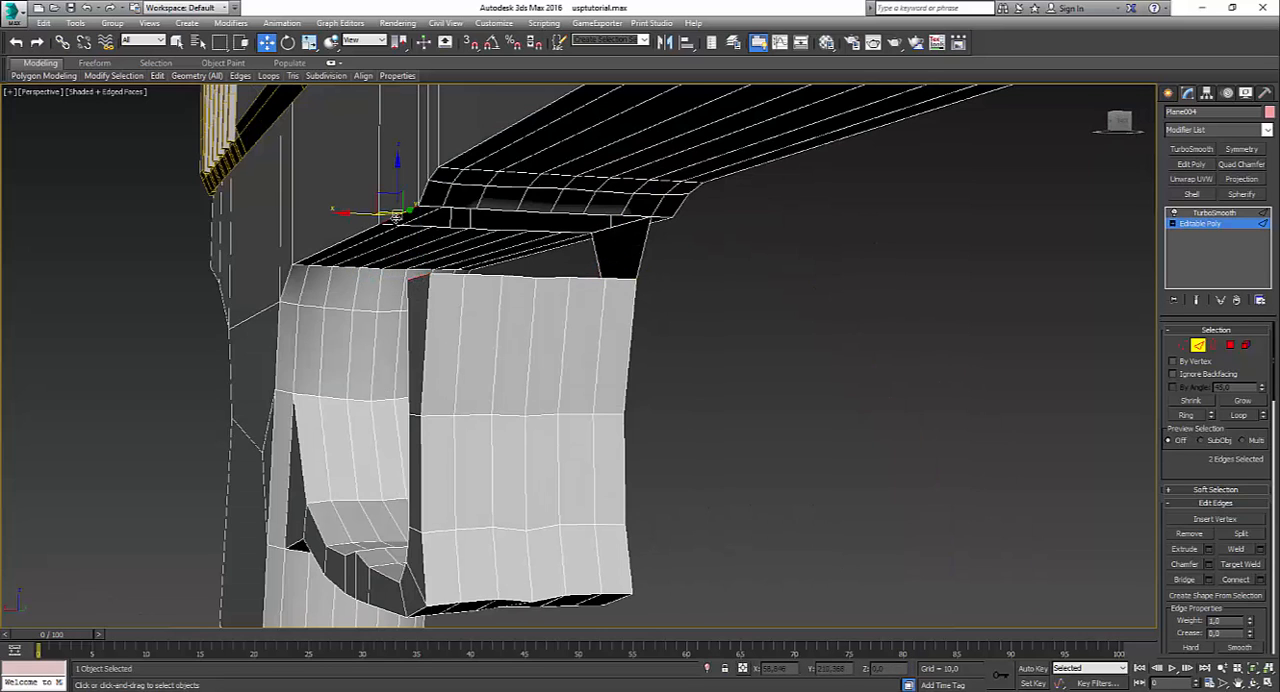
pyautogui.moveTo(455, 245)
pyautogui.keyDown('alt'); pyautogui.mouseDown(button='middle')
pyautogui.moveTo(430, 215)
pyautogui.moveTo(463, 252)
pyautogui.mouseUp(button='middle'); pyautogui.keyUp('alt')
pyautogui.click(422, 218)
pyautogui.keyDown('ctrl'); pyautogui.click(419, 274); pyautogui.keyUp('ctrl')
pyautogui.click(1184, 580)
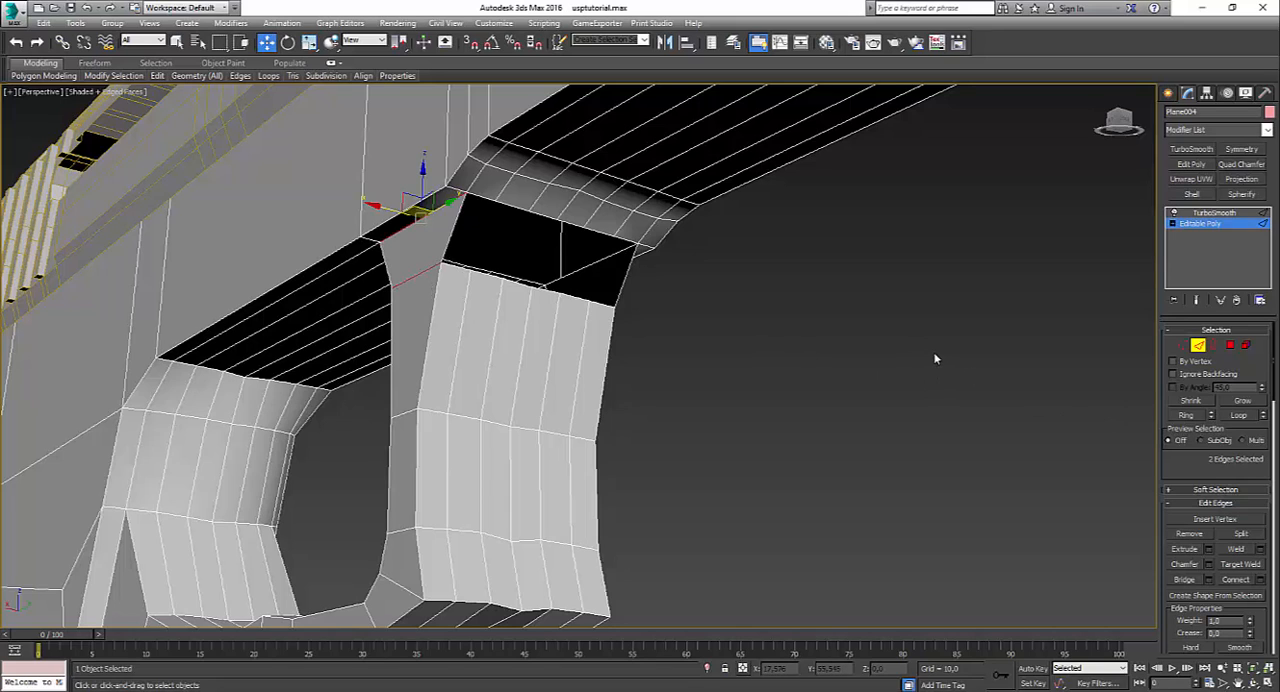
# Step: Select the border of the remaining front gap, exclude its side edges, and bridge the upright's front to the frame
pyautogui.click(1181, 344)
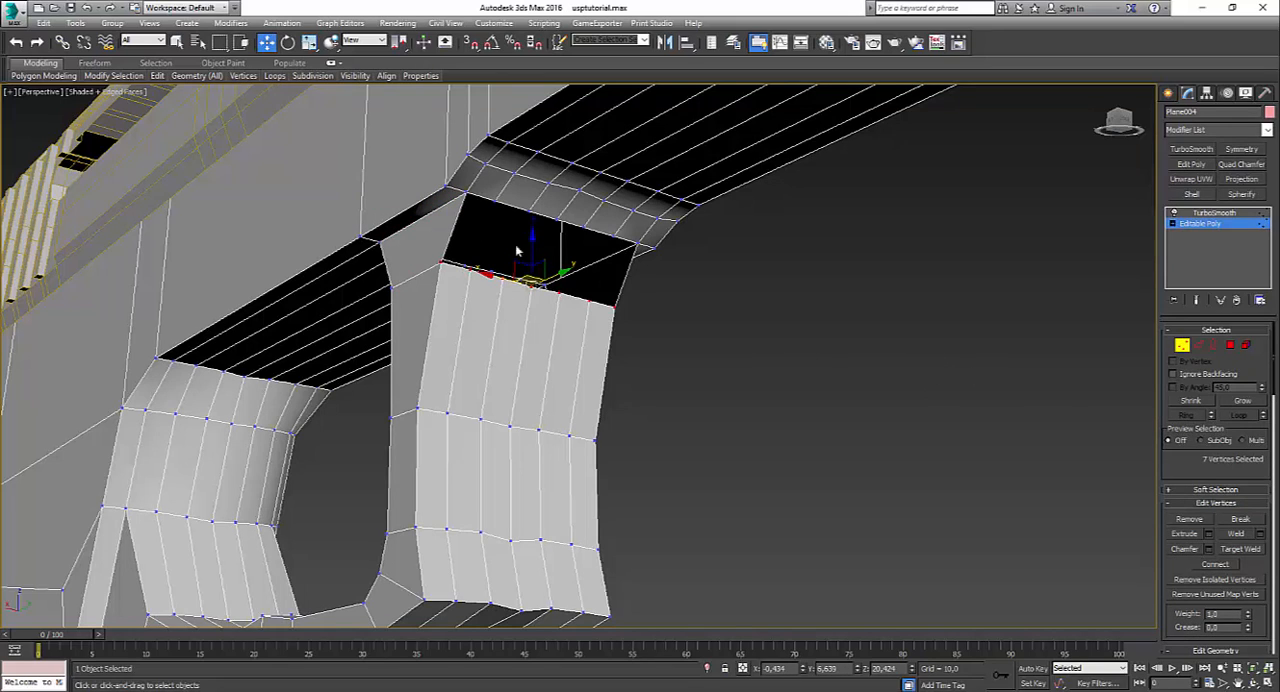
pyautogui.click(1214, 345)
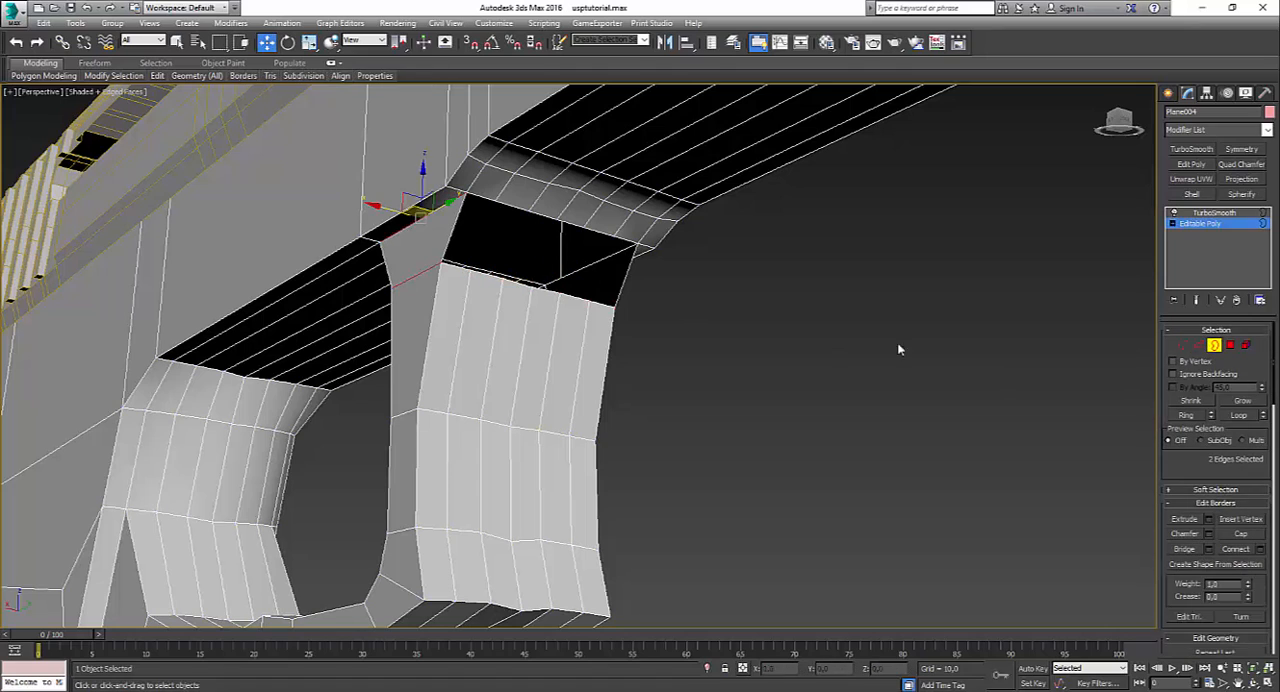
pyautogui.click(604, 304)
pyautogui.click(1198, 345)
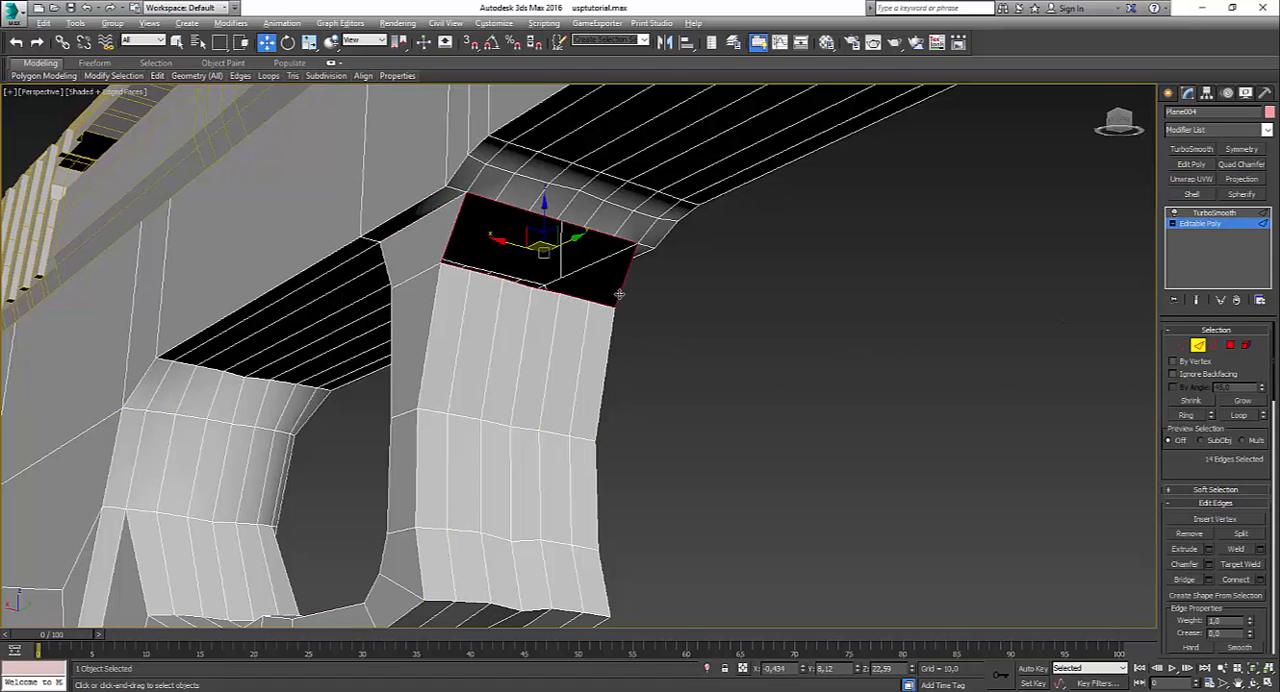
pyautogui.keyDown('alt'); pyautogui.click(450, 246); pyautogui.keyUp('alt')
pyautogui.hotkey('shift', 'b')
# Step: Bridge the 12 top and bottom edges of the rear gap between the guard's upright and the frame, and clear the selection
pyautogui.keyDown('alt'); pyautogui.moveTo(732, 302); pyautogui.dragTo(570, 300, button='middle'); pyautogui.keyUp('alt')
pyautogui.click(1215, 345)
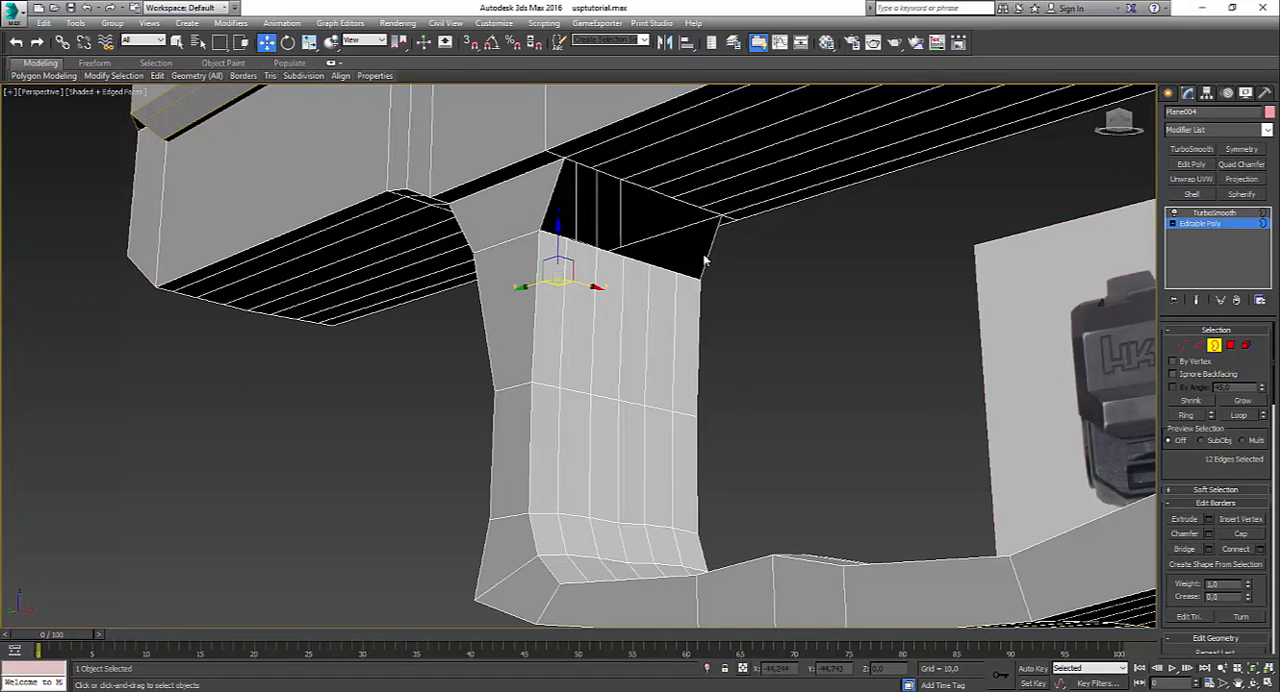
pyautogui.click(709, 256)
pyautogui.click(1199, 345)
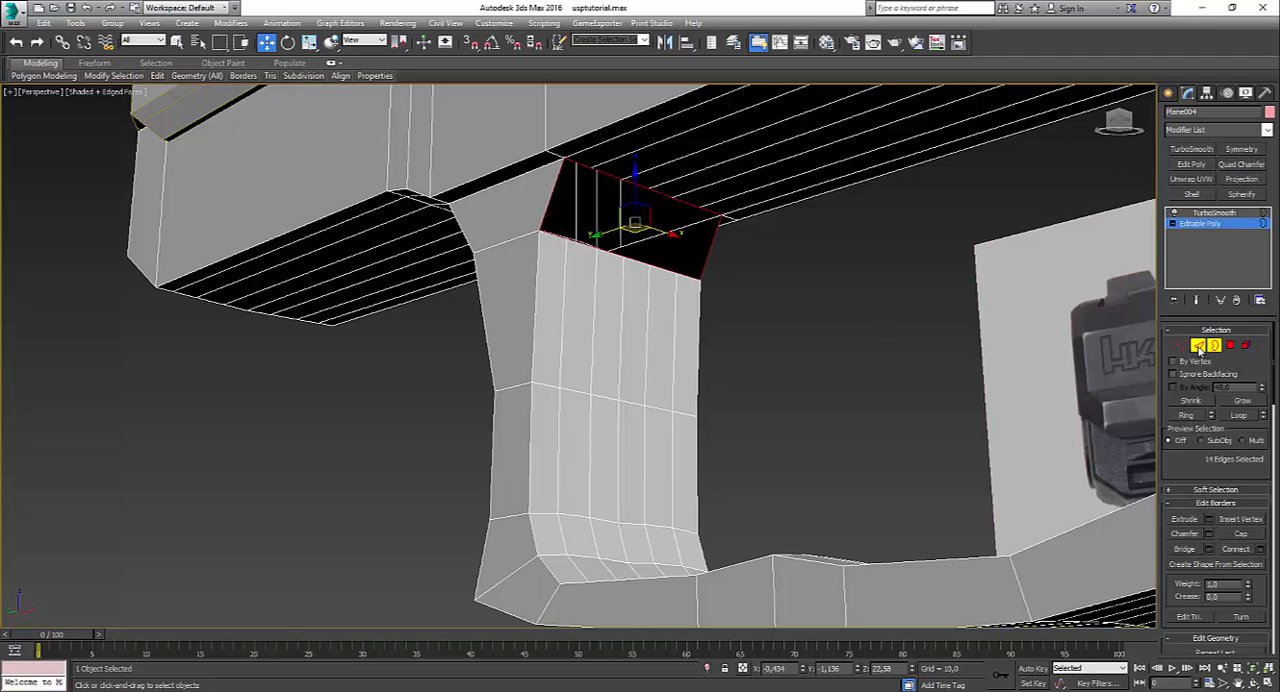
pyautogui.keyDown('alt'); pyautogui.click(548, 207); pyautogui.keyUp('alt')
pyautogui.keyDown('alt'); pyautogui.click(704, 265); pyautogui.keyUp('alt')
pyautogui.hotkey('ctrl', 'shift', 'b')
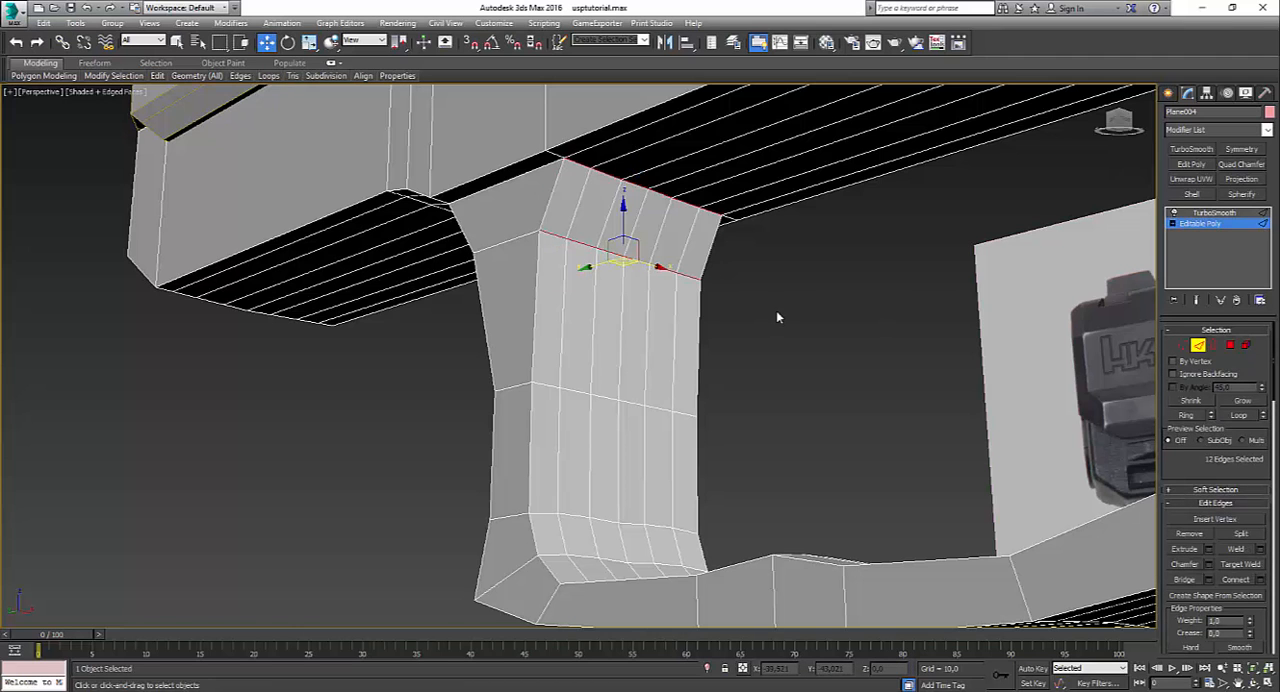
pyautogui.click(771, 323)
# Step: Leave edge editing, hide the edged faces and examine the smoothed pistol from the side and rear
pyautogui.scroll(-4, 811, 375)
pyautogui.keyDown('alt'); pyautogui.moveTo(811, 376); pyautogui.dragTo(917, 389, button='middle'); pyautogui.keyUp('alt')
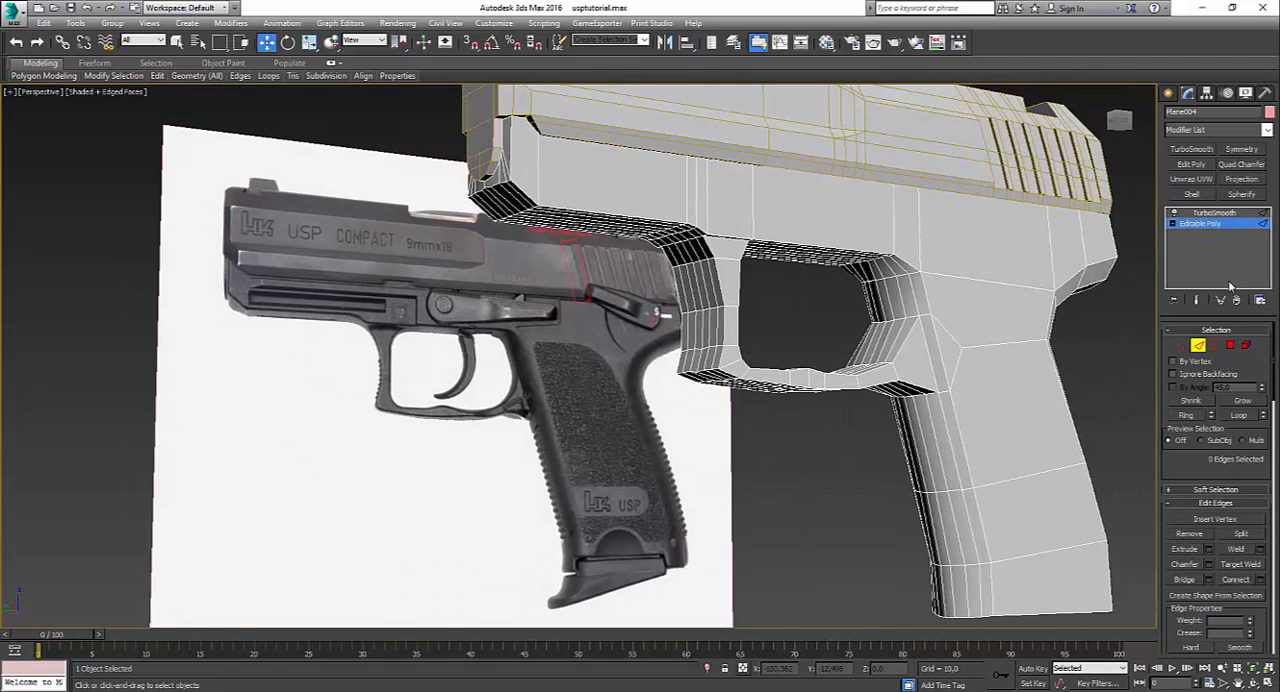
pyautogui.click(1214, 227)
pyautogui.click(856, 483)
pyautogui.press('F4')
pyautogui.scroll(-4, 856, 481)
pyautogui.keyDown('alt'); pyautogui.moveTo(856, 481); pyautogui.dragTo(729, 494, button='middle'); pyautogui.keyUp('alt')
pyautogui.scroll(-4, 594, 480)
pyautogui.keyDown('alt'); pyautogui.moveTo(594, 480); pyautogui.dragTo(576, 540, button='middle'); pyautogui.keyUp('alt')
pyautogui.scroll(5, 505, 456)
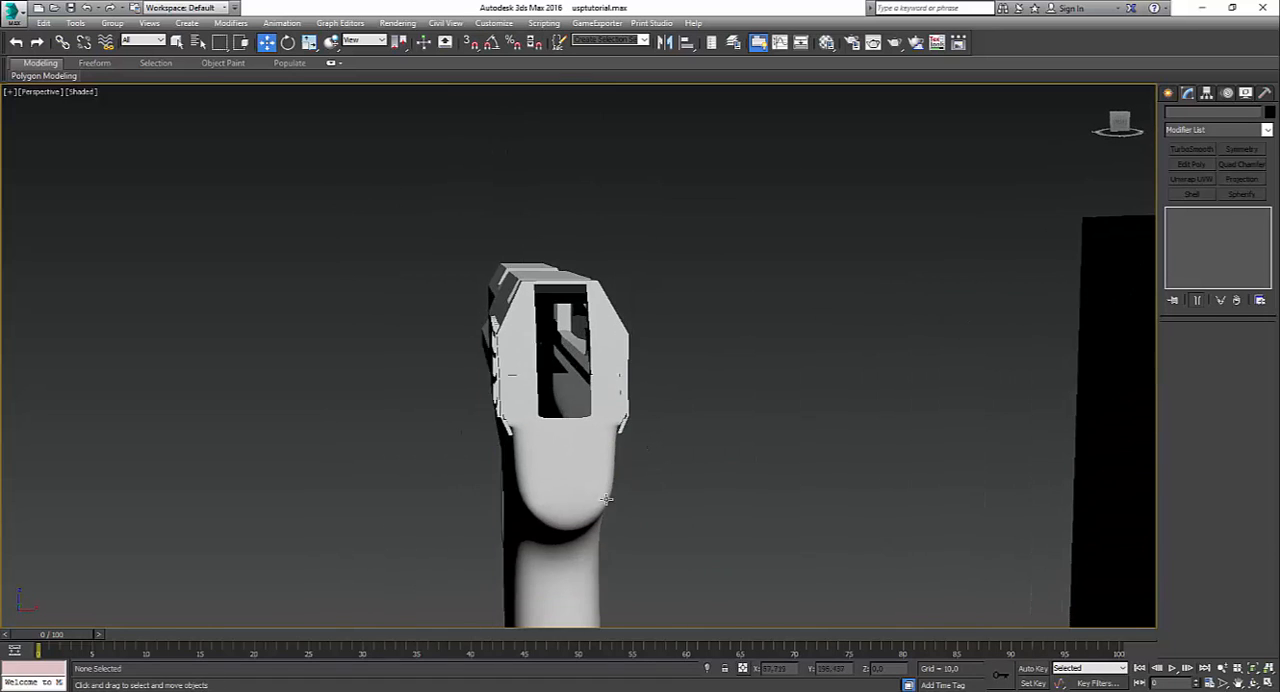
pyautogui.click(576, 540)
pyautogui.scroll(-4, 576, 540)
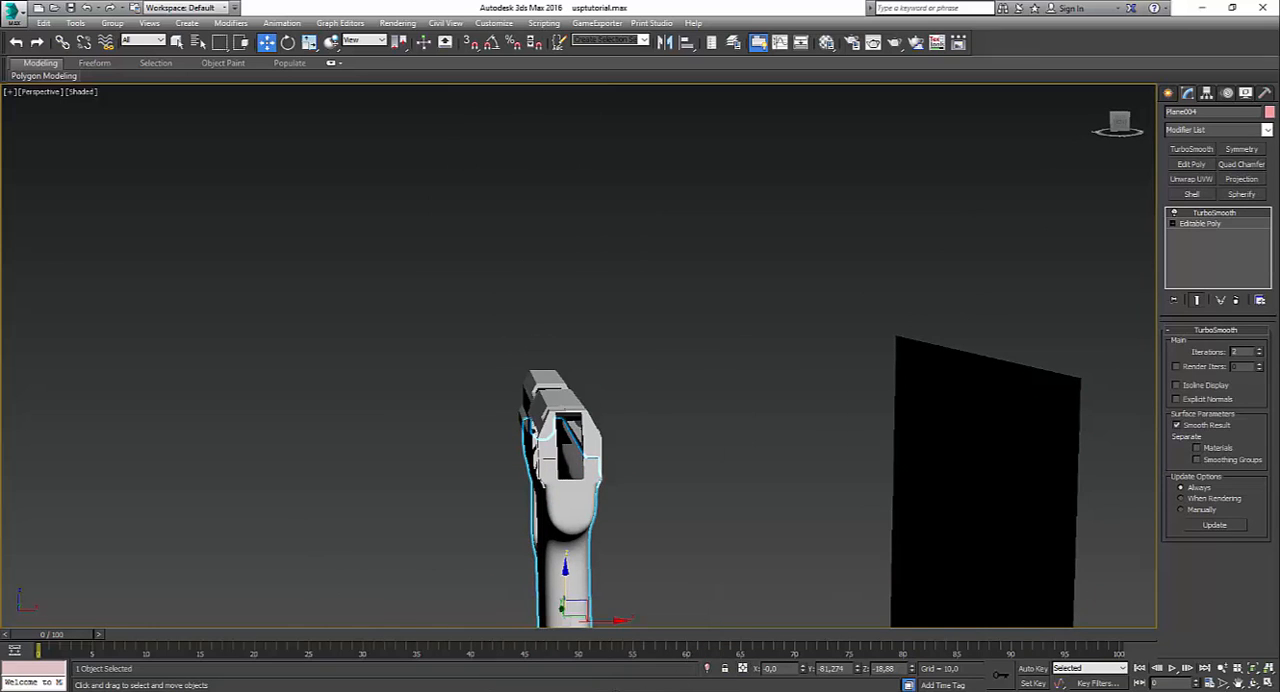
# Step: Switch to the Photos app and browse the USP reference photos to check the shape of the frame and grip
pyautogui.click(650, 655)
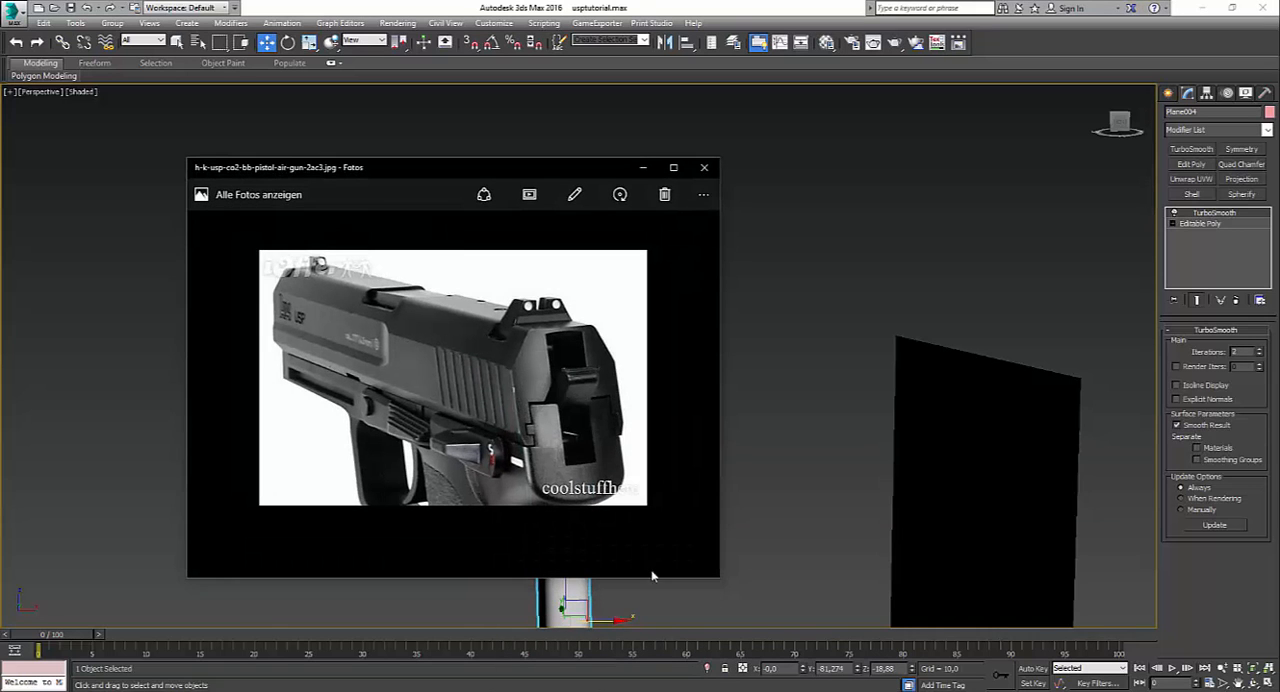
pyautogui.click(713, 380)
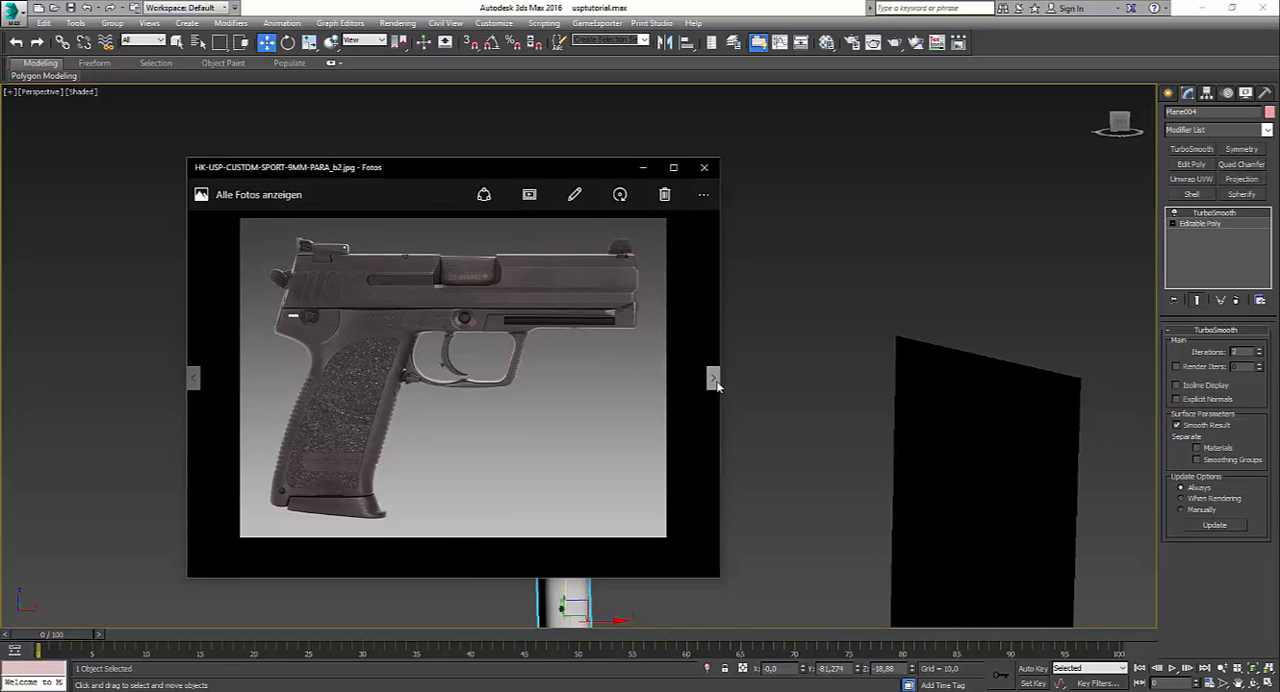
pyautogui.click(713, 380)
pyautogui.click(714, 381)
pyautogui.click(715, 381)
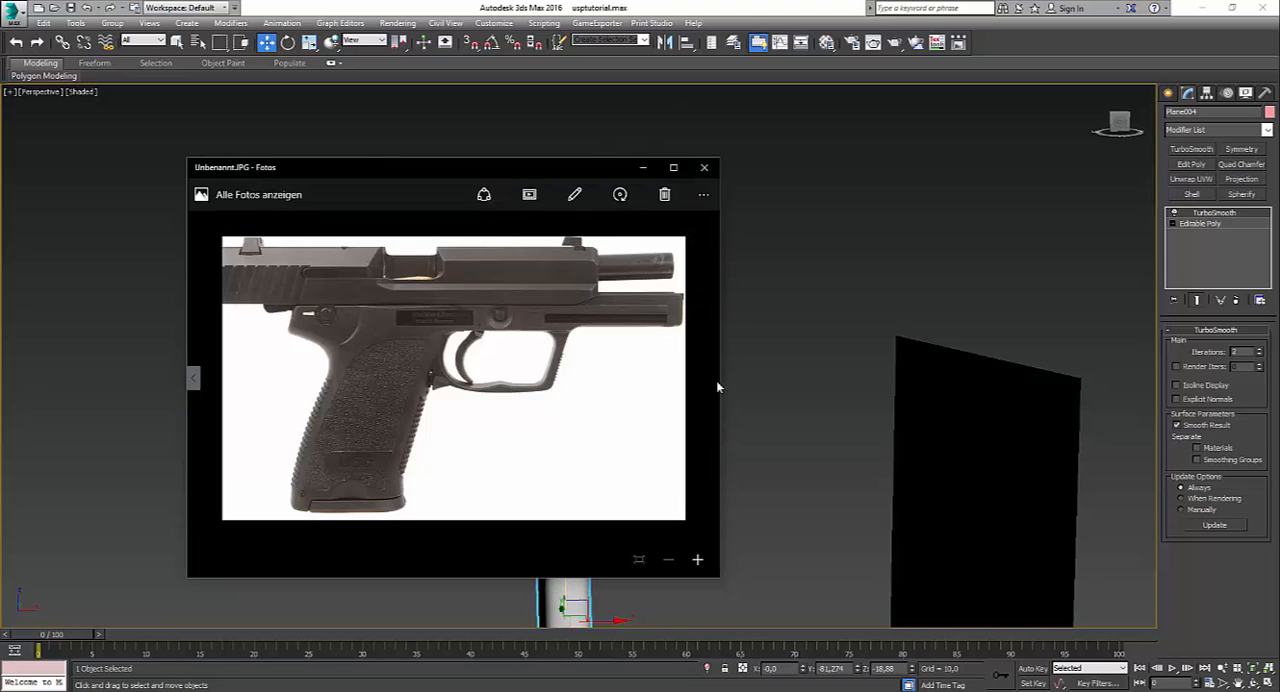
pyautogui.click(195, 378)
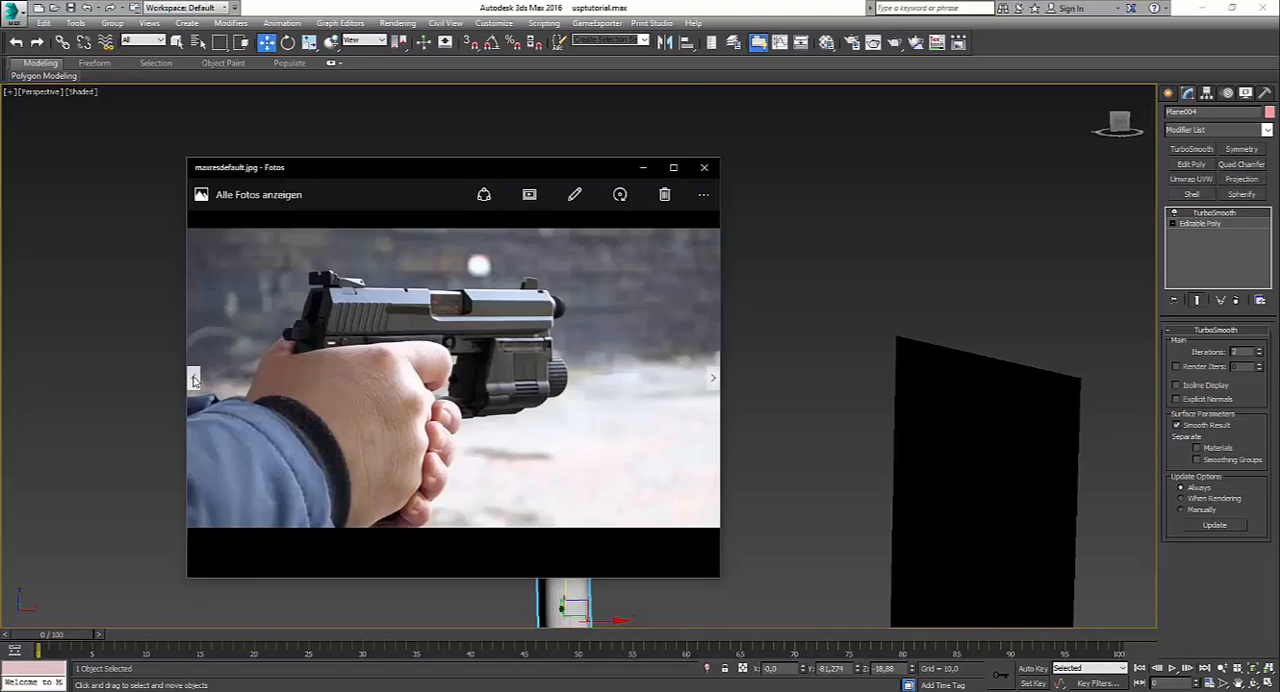
pyautogui.click(195, 378)
pyautogui.click(195, 378)
pyautogui.click(194, 378)
pyautogui.click(194, 379)
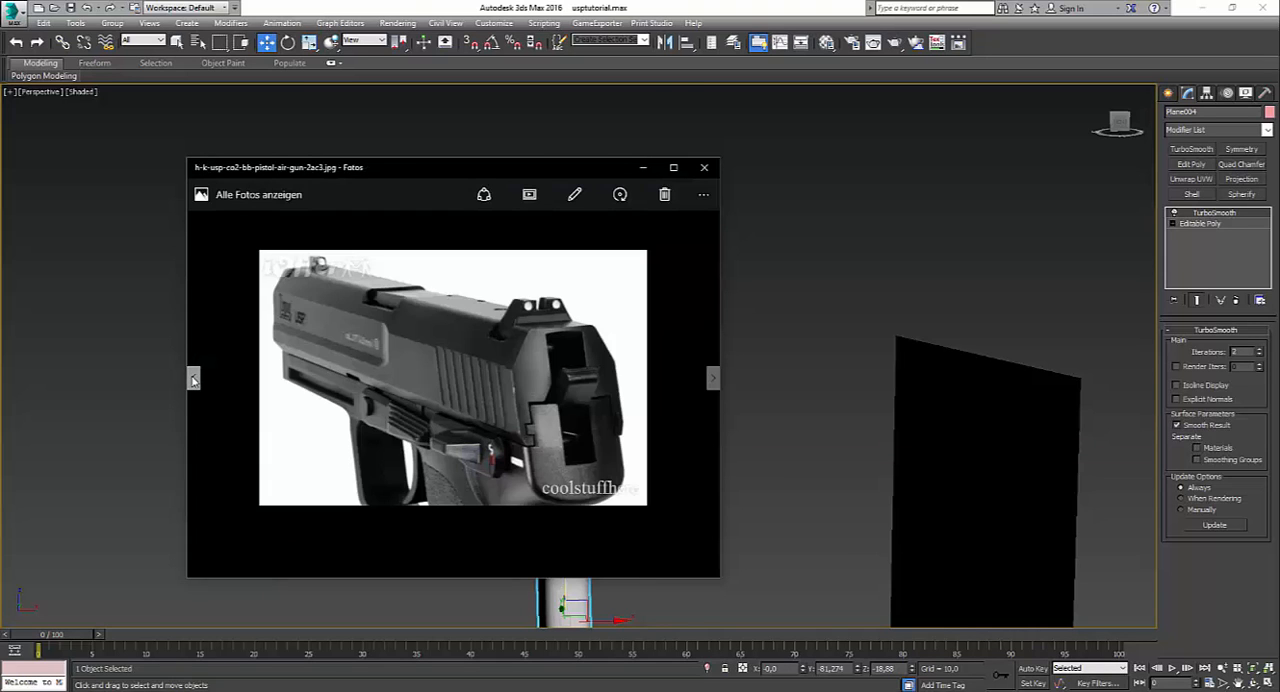
pyautogui.click(194, 379)
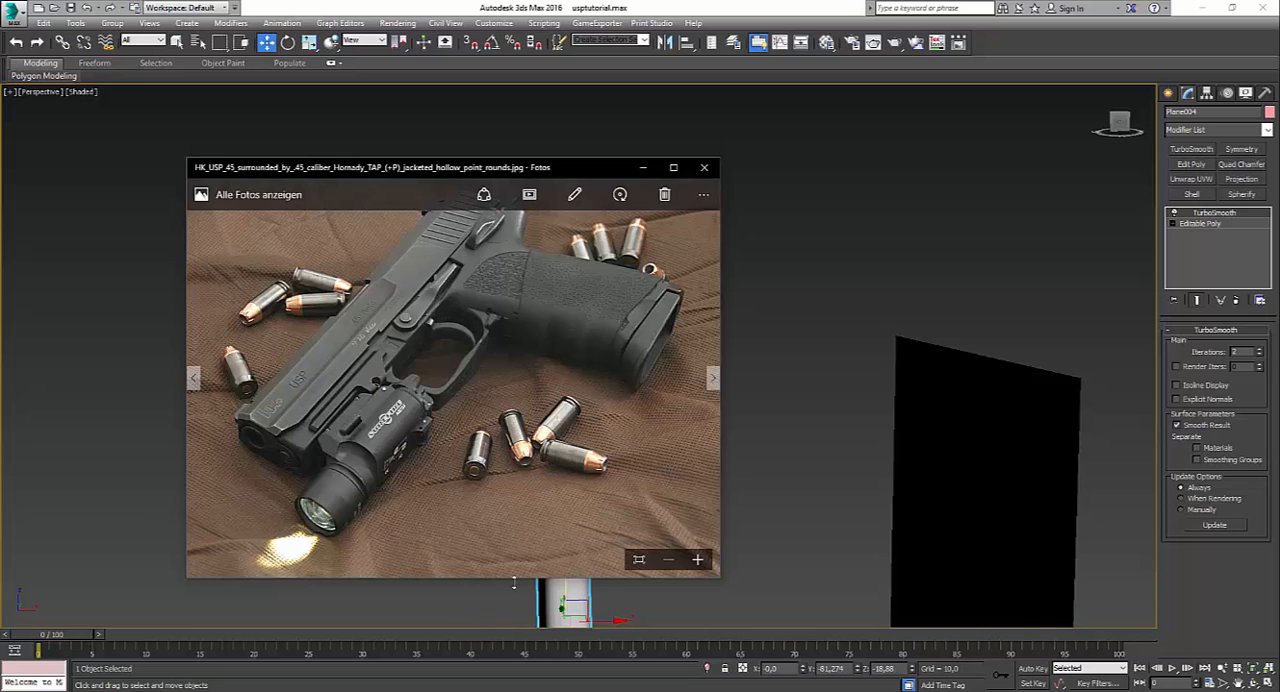
pyautogui.click(572, 597)
# Step: Try stretching the frame vertically to about 103% after checking its rear, and undo the scaling
pyautogui.moveTo(574, 595); pyautogui.dragTo(595, 374, button='middle')
pyautogui.scroll(5, 620, 338)
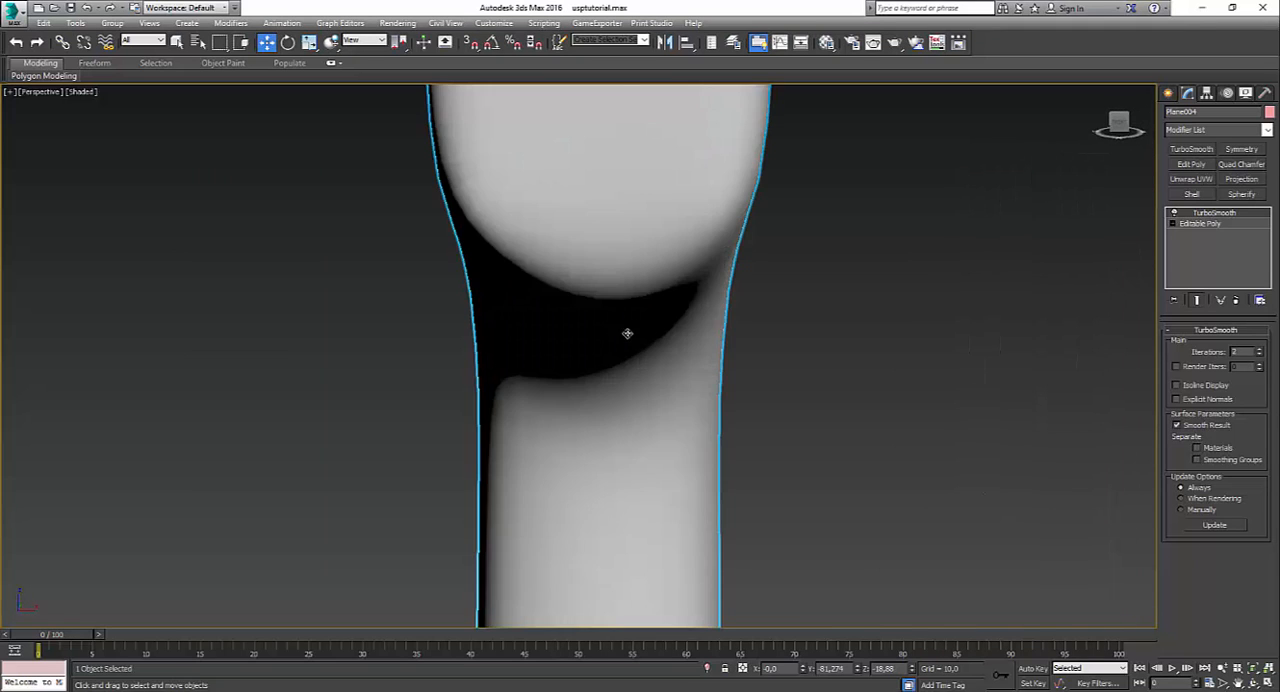
pyautogui.scroll(-5, 715, 330)
pyautogui.keyDown('alt'); pyautogui.moveTo(763, 411); pyautogui.dragTo(801, 400, button='middle'); pyautogui.keyUp('alt')
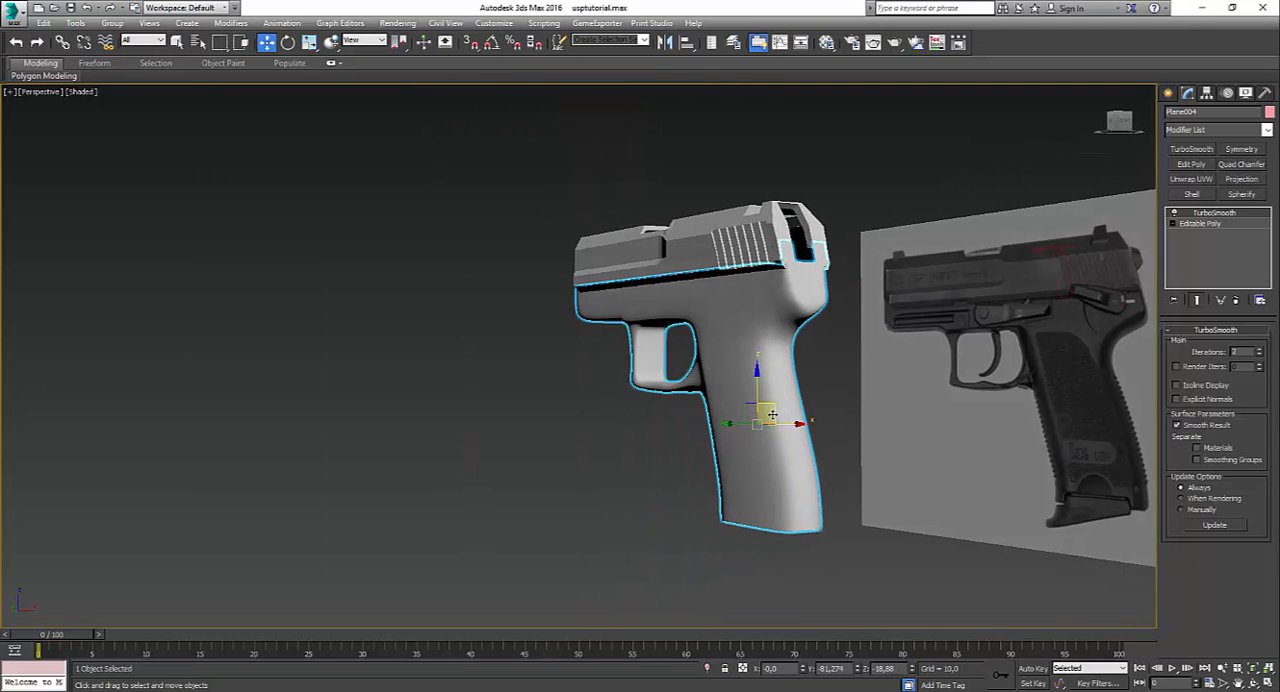
pyautogui.press('r')
pyautogui.keyDown('alt'); pyautogui.moveTo(713, 430); pyautogui.dragTo(816, 447, button='middle'); pyautogui.keyUp('alt')
pyautogui.moveTo(738, 418); pyautogui.dragTo(737, 422)
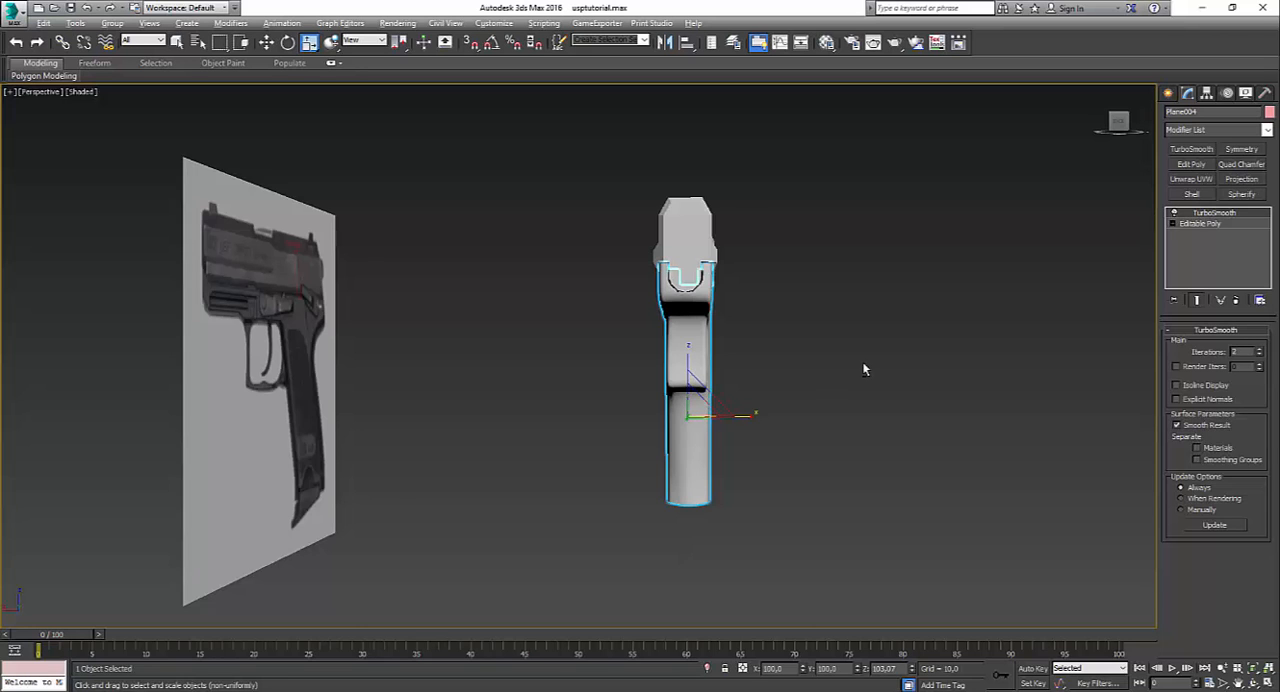
pyautogui.keyDown('alt'); pyautogui.moveTo(864, 369); pyautogui.dragTo(590, 366, button='middle'); pyautogui.keyUp('alt')
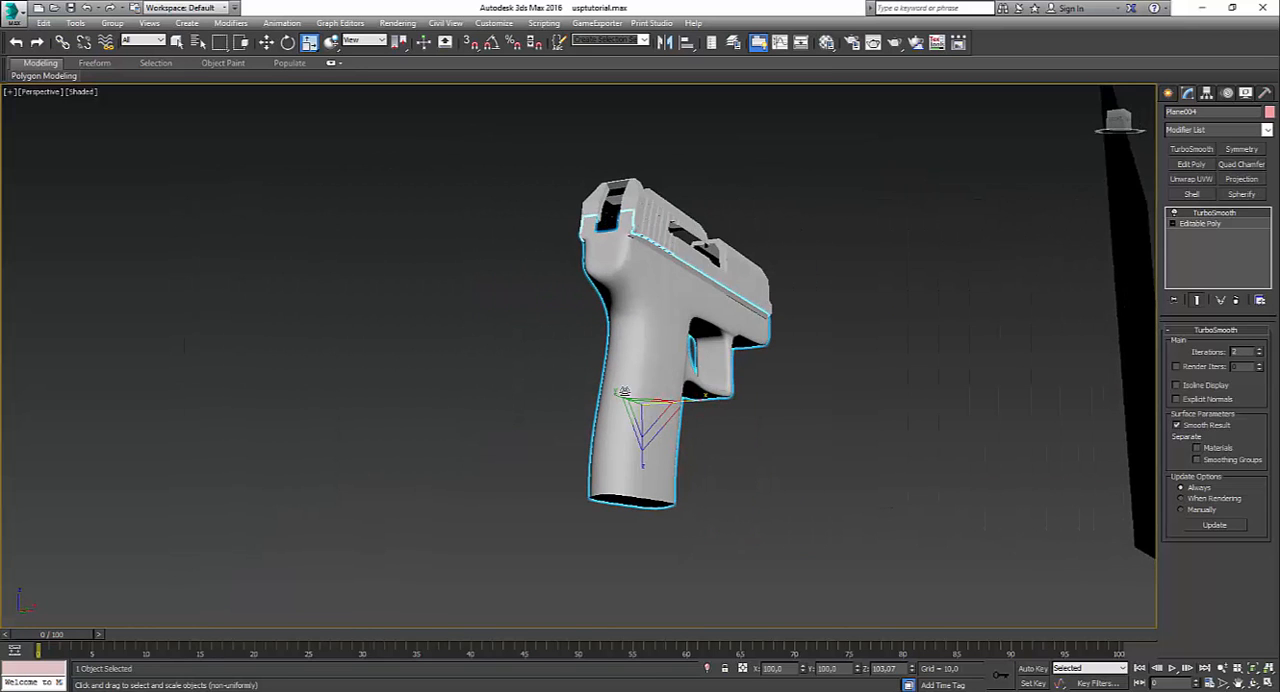
pyautogui.hotkey('ctrl', 'z')
pyautogui.hotkey('ctrl', 'z')
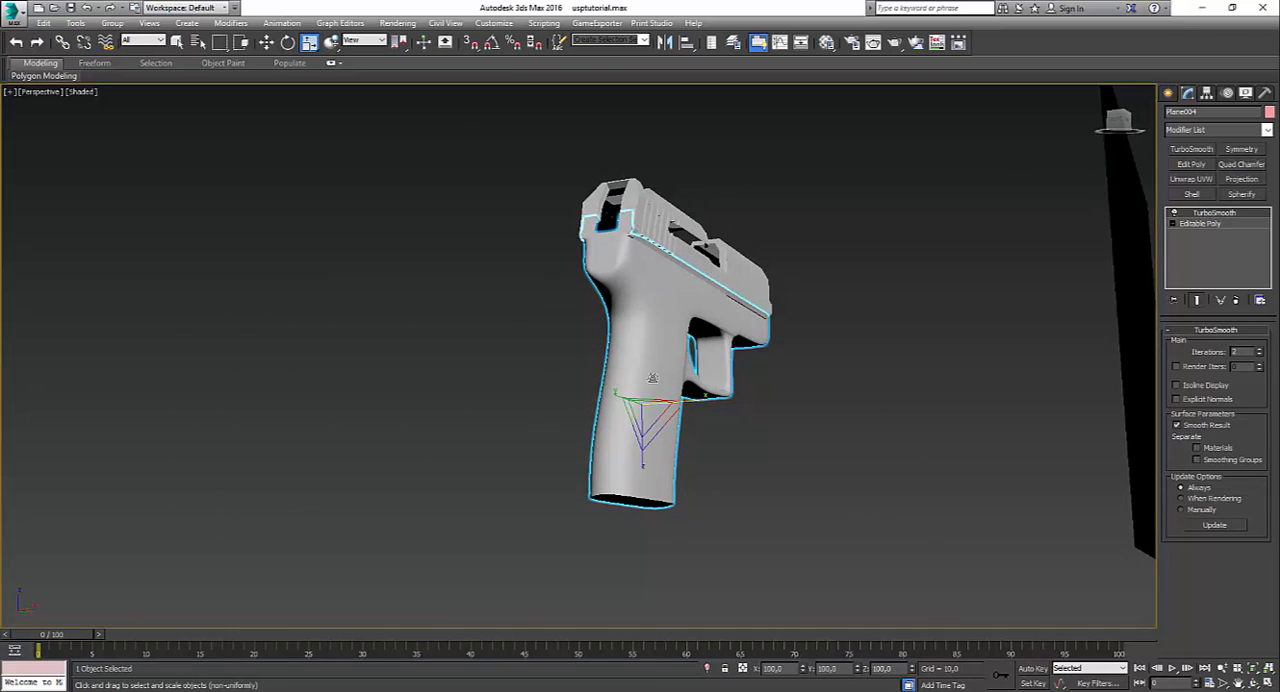
# Step: Return to the frame's Editable Poly level and open the reference photo 13.JPG to examine the trigger guard
pyautogui.keyDown('alt'); pyautogui.moveTo(840, 386); pyautogui.dragTo(866, 372, button='middle'); pyautogui.keyUp('alt')
pyautogui.click(828, 379)
pyautogui.scroll(-3, 811, 366)
pyautogui.scroll(6, 866, 372)
pyautogui.click(925, 345)
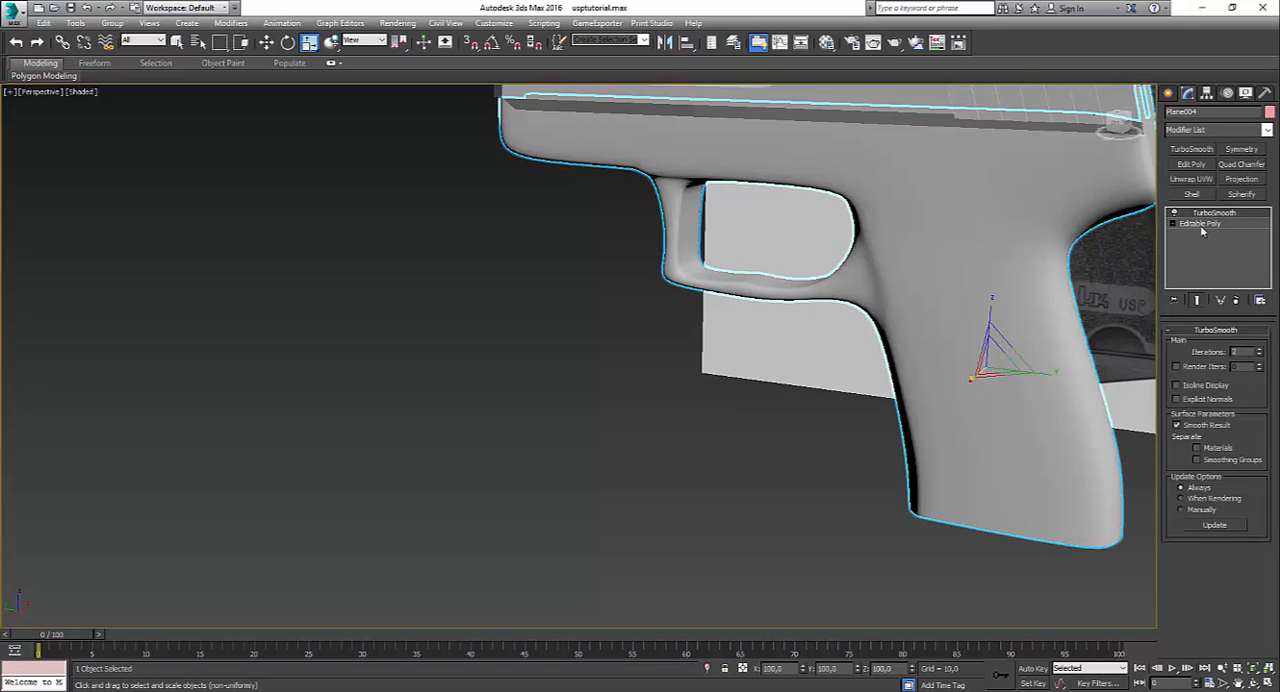
pyautogui.click(1200, 224)
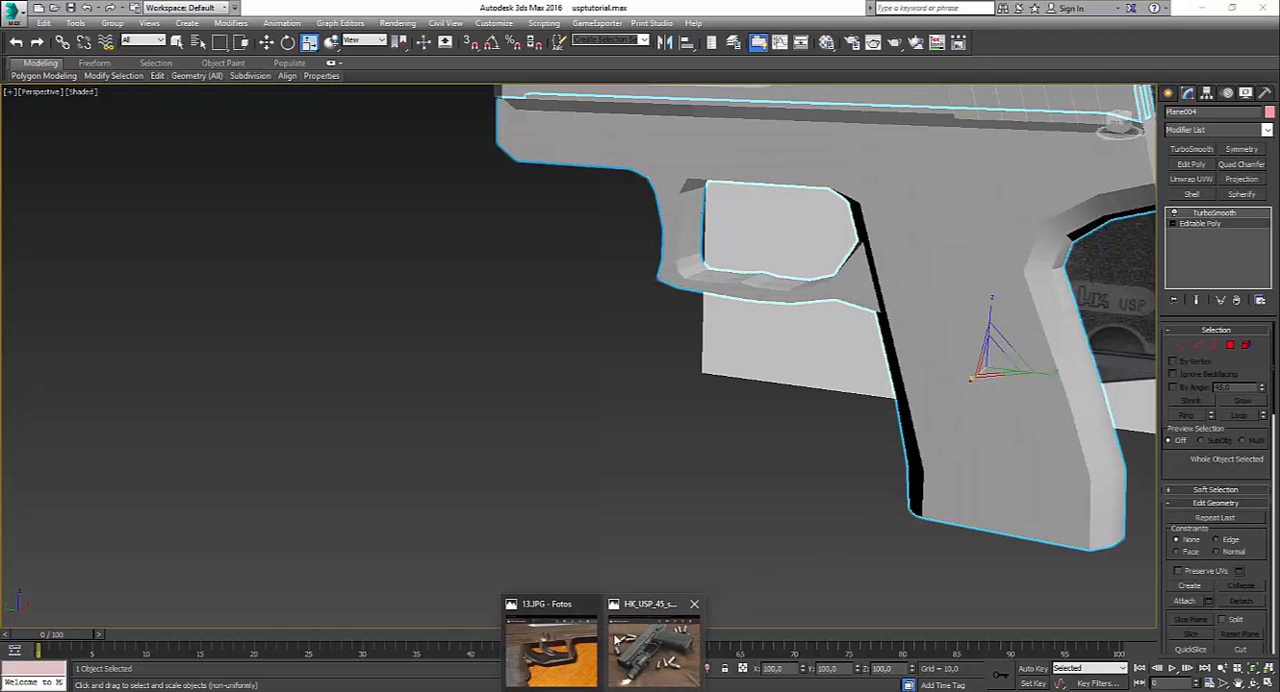
pyautogui.moveTo(594, 641)
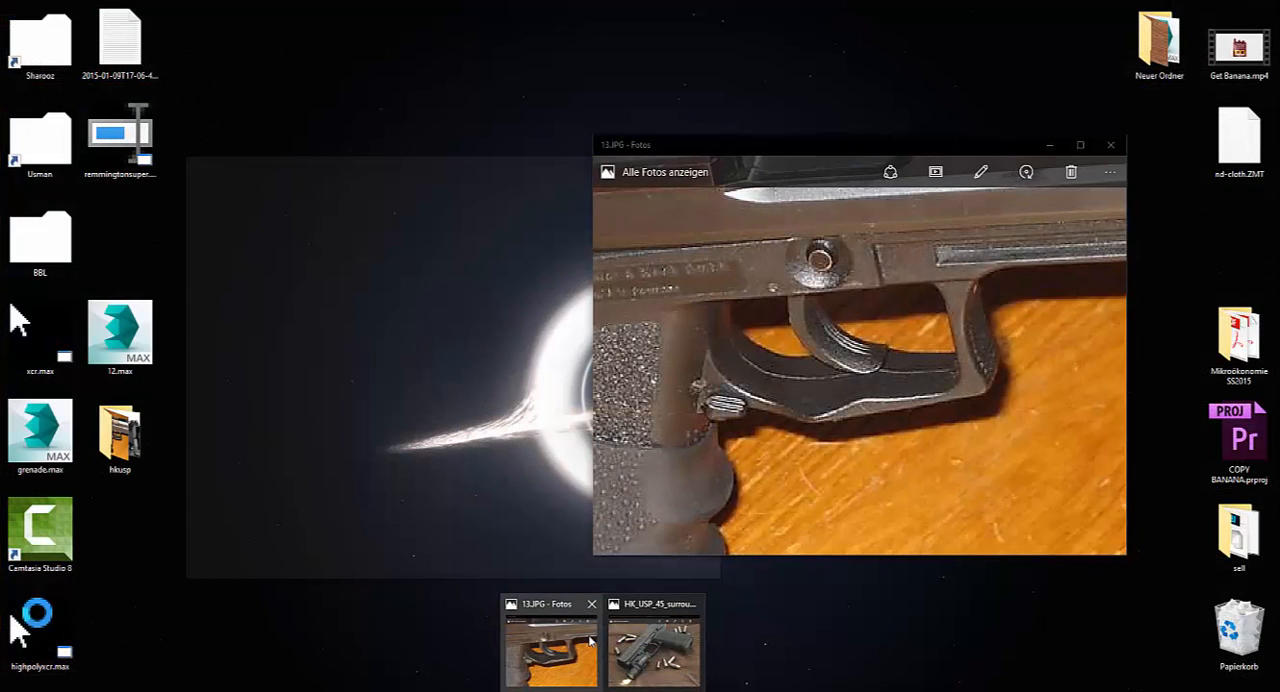
pyautogui.click(590, 641)
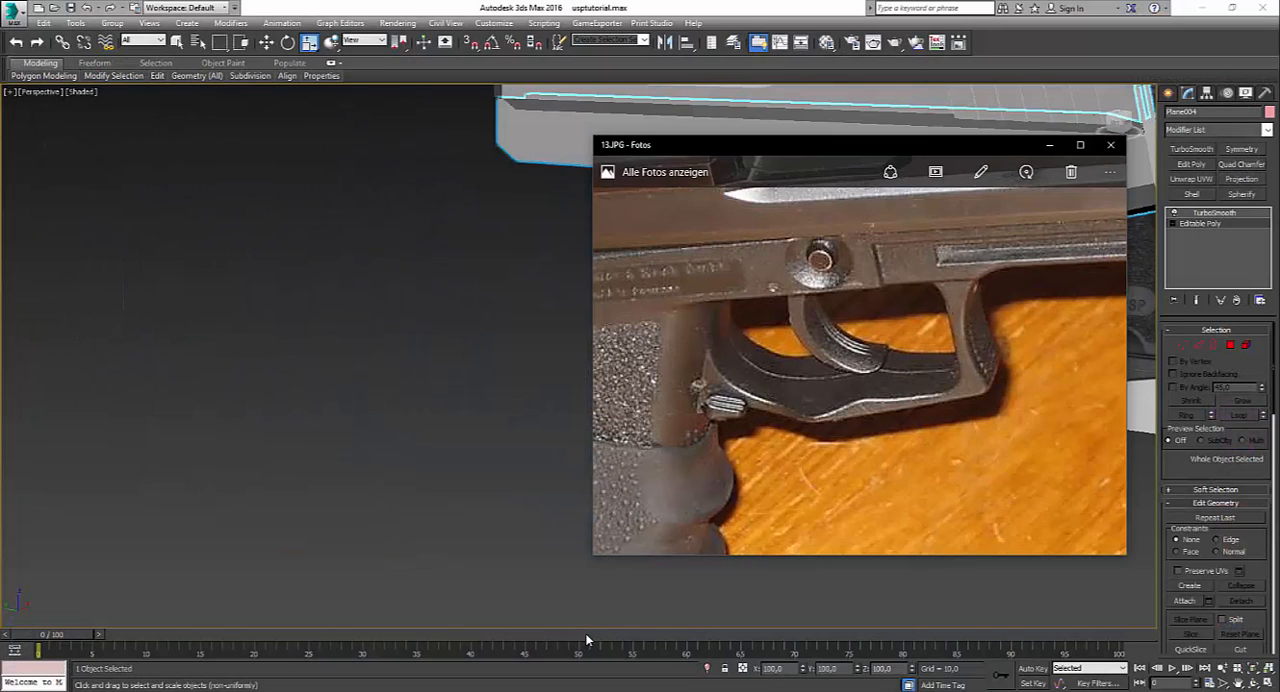
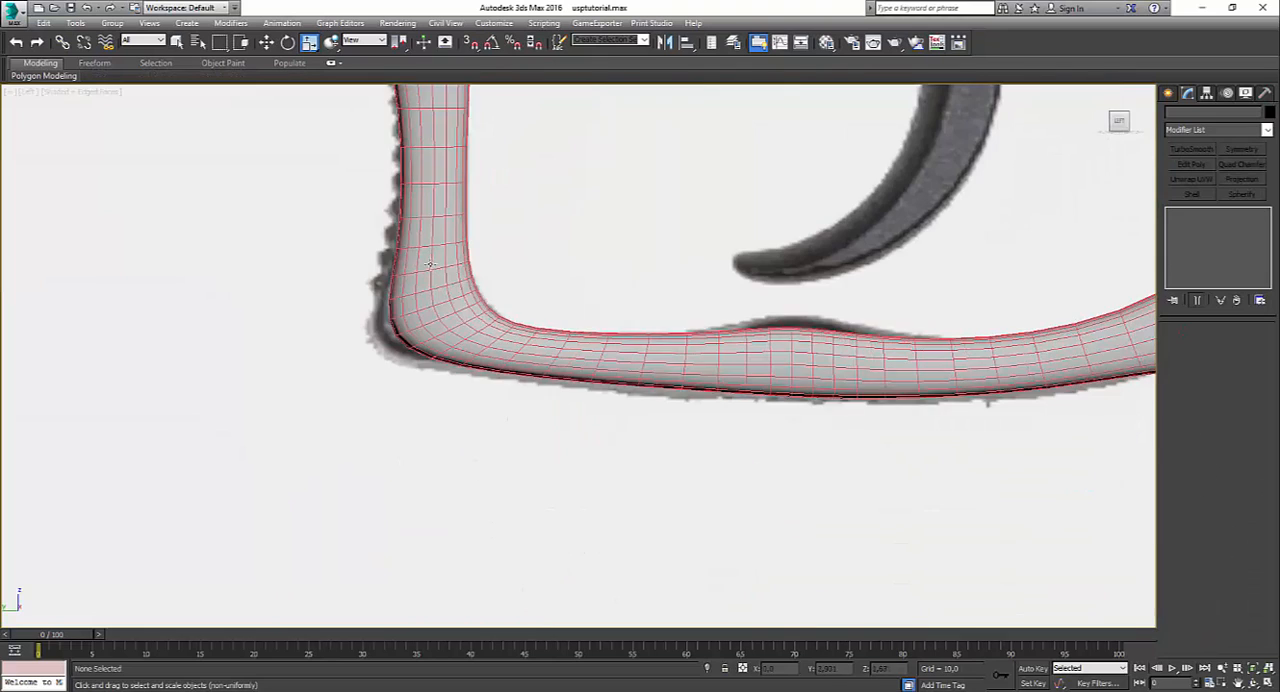
# Step: Raise the vertices at the middle of the trigger guard's lower bar to form a sharper peak on its inner edge
pyautogui.click(430, 264)
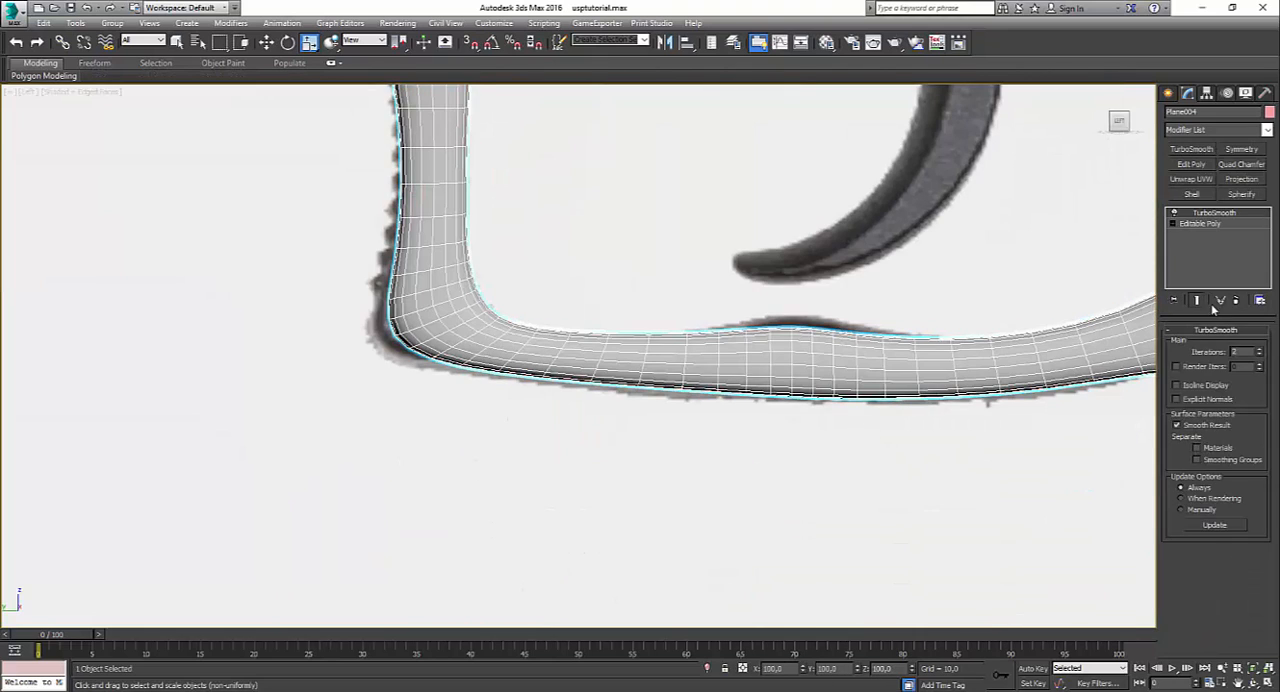
pyautogui.click(1212, 224)
pyautogui.scroll(2, 735, 371)
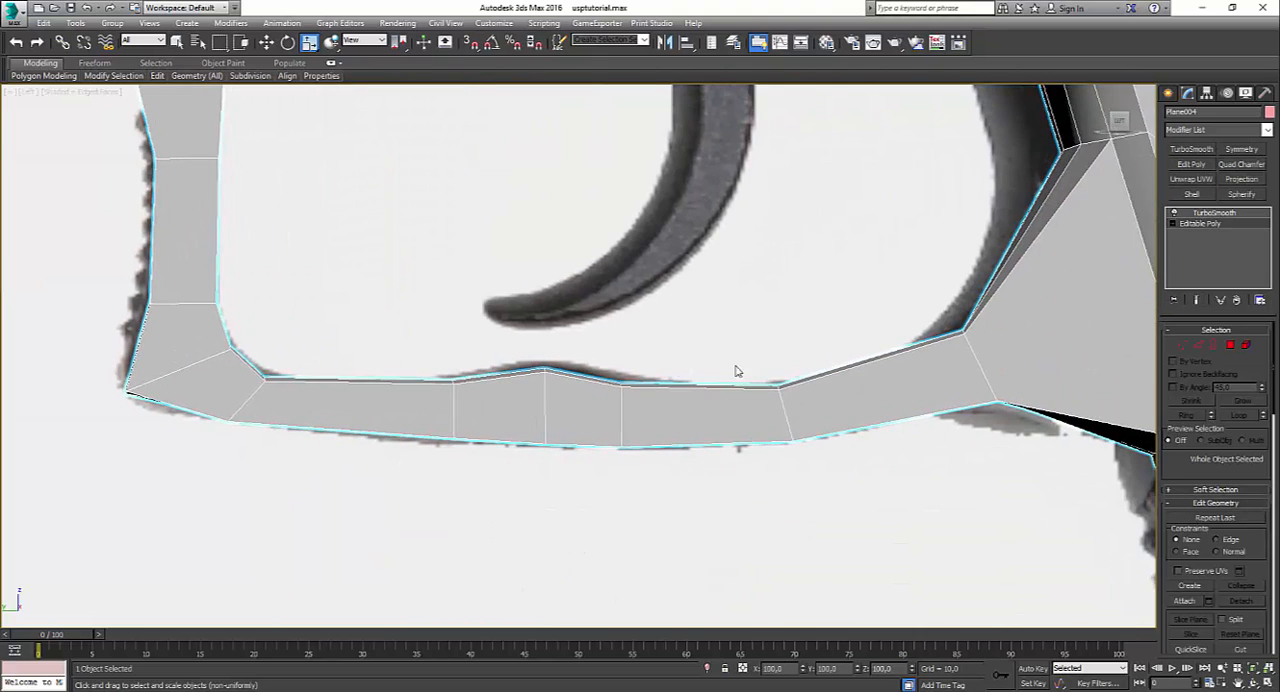
pyautogui.click(1185, 345)
pyautogui.moveTo(578, 386); pyautogui.dragTo(540, 310)
pyautogui.press('w')
pyautogui.hotkey('alt', 'x')
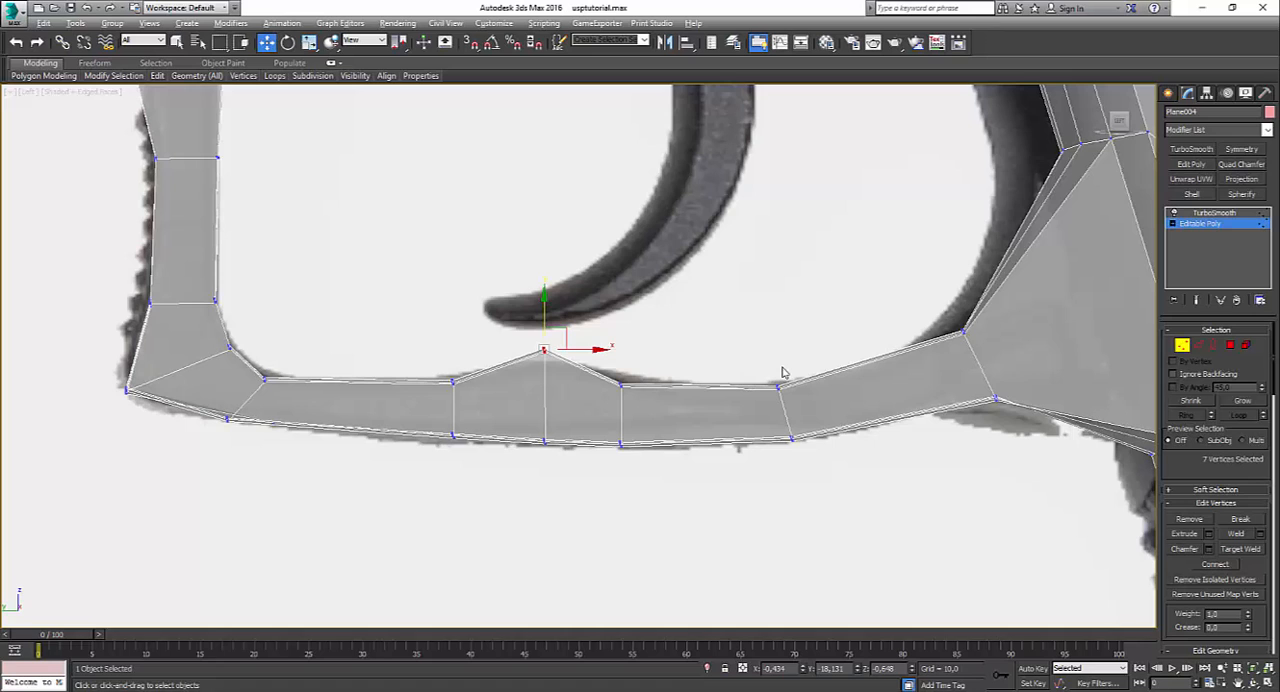
# Step: Inspect the rear side polygon of the guard's lower bar in perspective and compare the area with reference photo 13.JPG
pyautogui.click(1230, 346)
pyautogui.click(885, 392)
pyautogui.hotkey('alt', 'w')
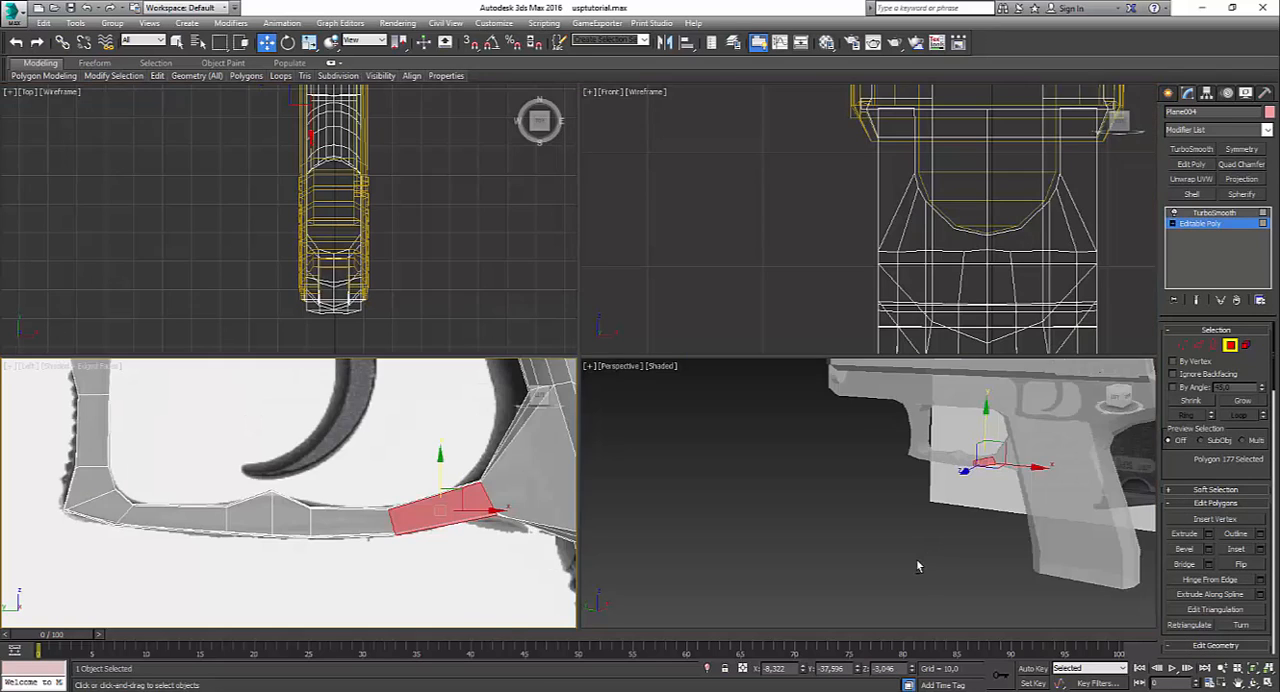
pyautogui.rightClick(916, 558)
pyautogui.hotkey('alt', 'w')
pyautogui.scroll(3, 790, 404)
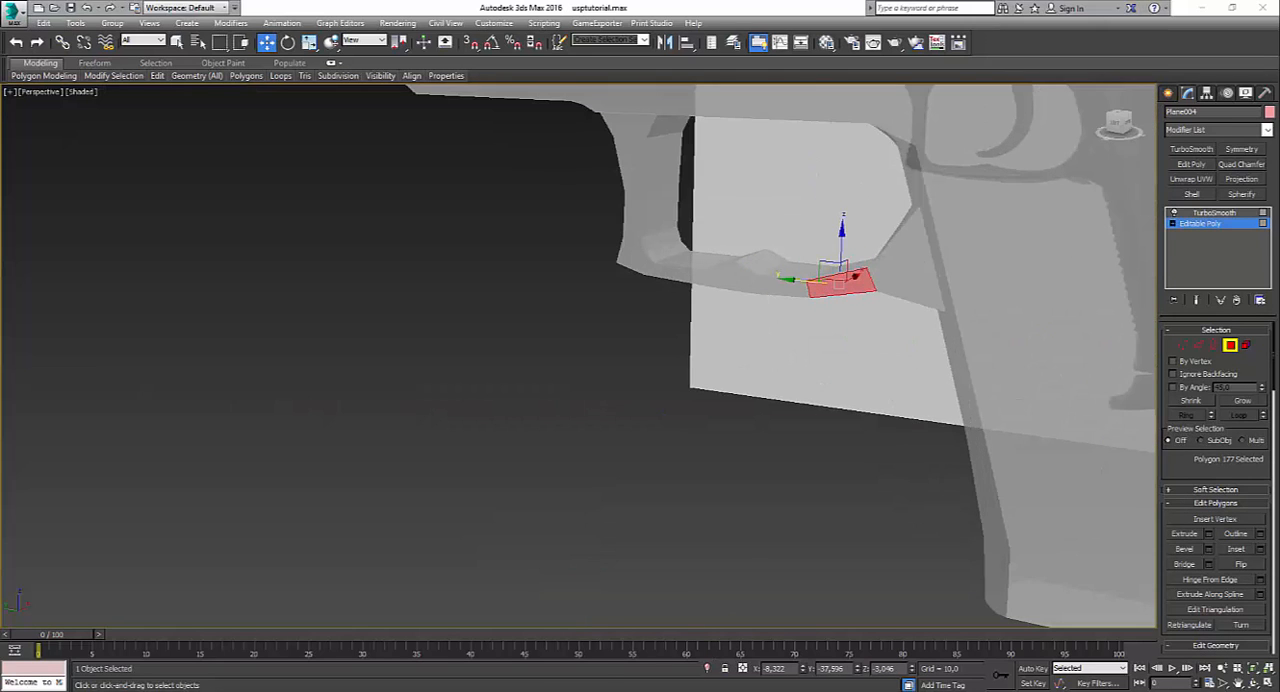
pyautogui.moveTo(614, 684)
pyautogui.click(573, 657)
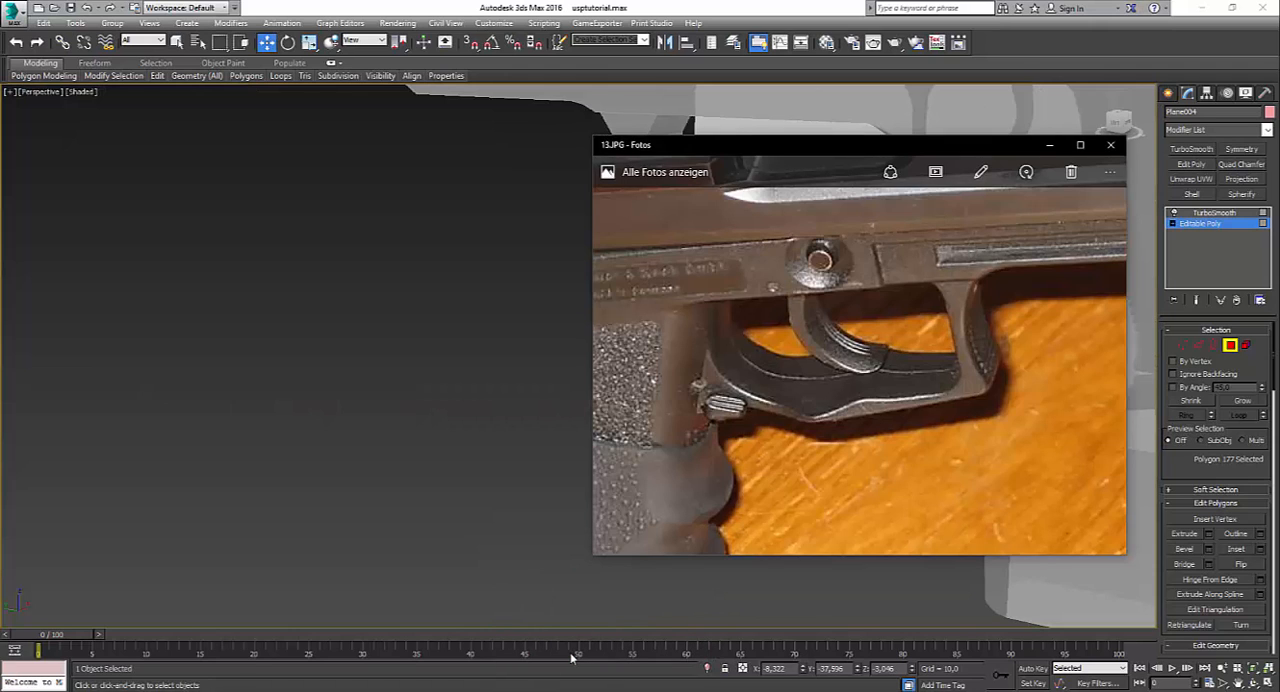
pyautogui.click(512, 407)
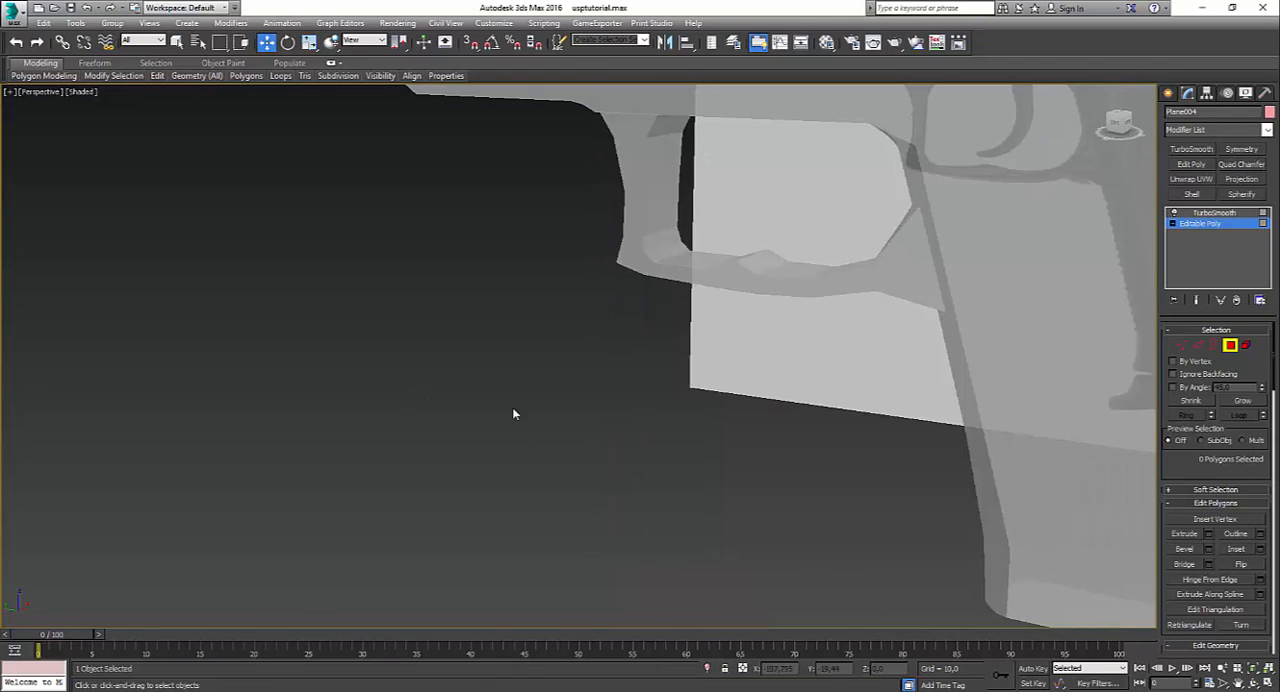
# Step: Show edged faces and add an edge loop around the trigger guard's lower bar close to the grip
pyautogui.keyDown('alt'); pyautogui.moveTo(804, 356); pyautogui.dragTo(834, 382, button='middle'); pyautogui.keyUp('alt')
pyautogui.press('F4')
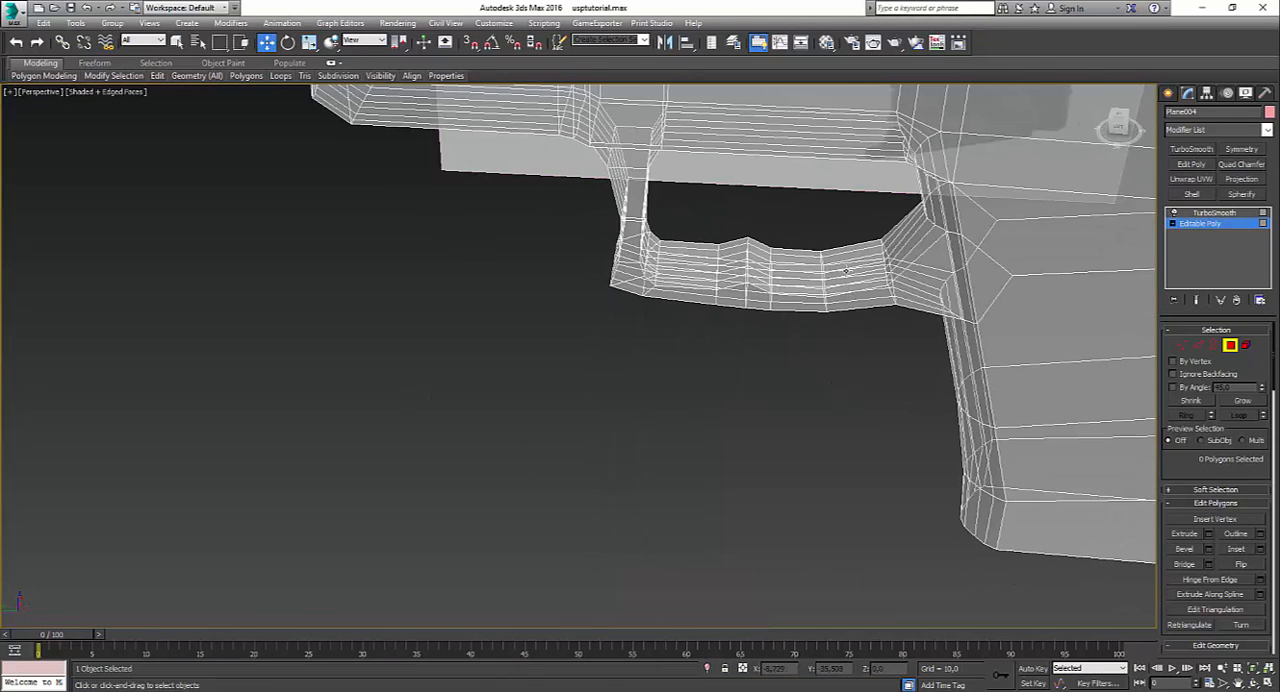
pyautogui.click(1198, 346)
pyautogui.moveTo(865, 323); pyautogui.dragTo(867, 326)
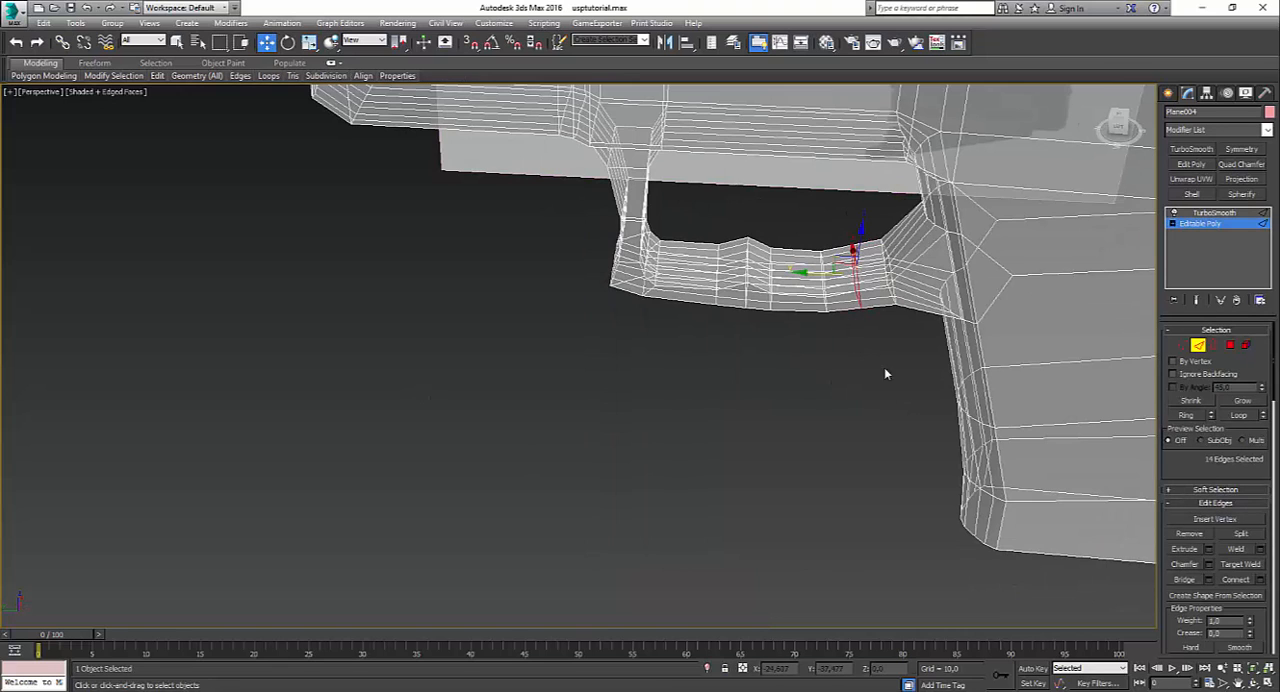
# Step: Select the five outer side vertices of the new edge loop and scale them outward to widen the guard there
pyautogui.click(1183, 346)
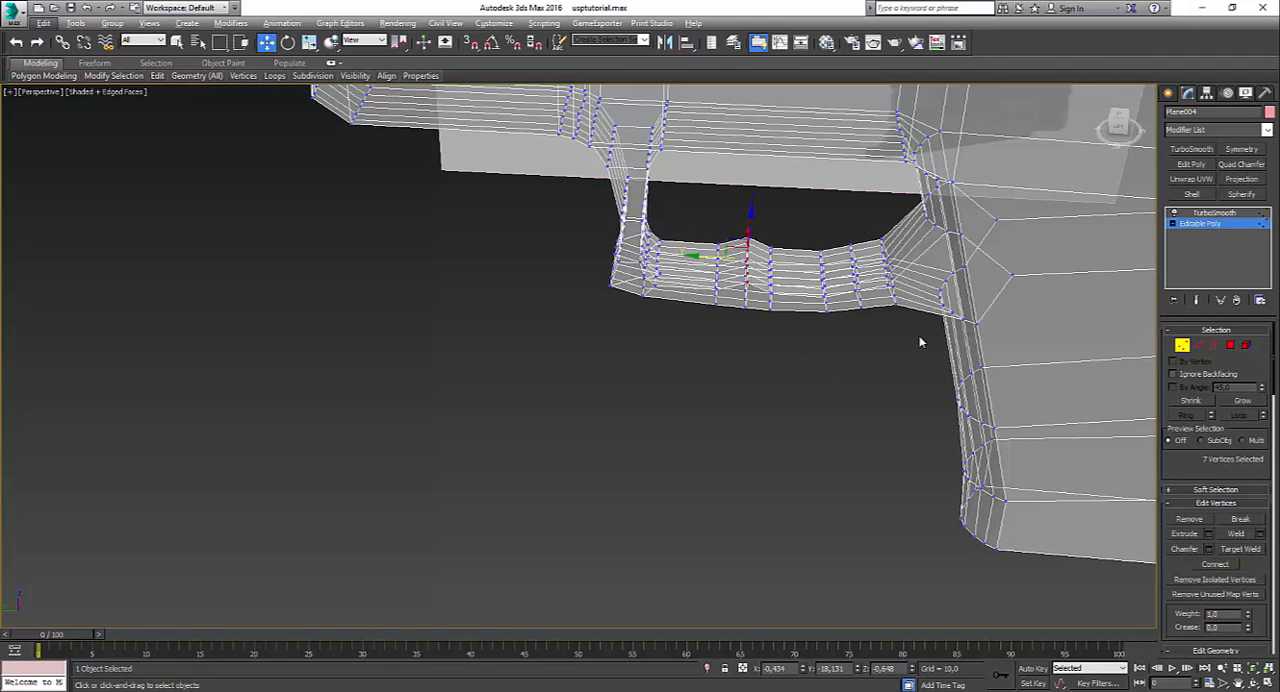
pyautogui.hotkey('alt', 'x')
pyautogui.keyDown('alt'); pyautogui.moveTo(780, 342); pyautogui.dragTo(850, 323, button='middle'); pyautogui.keyUp('alt')
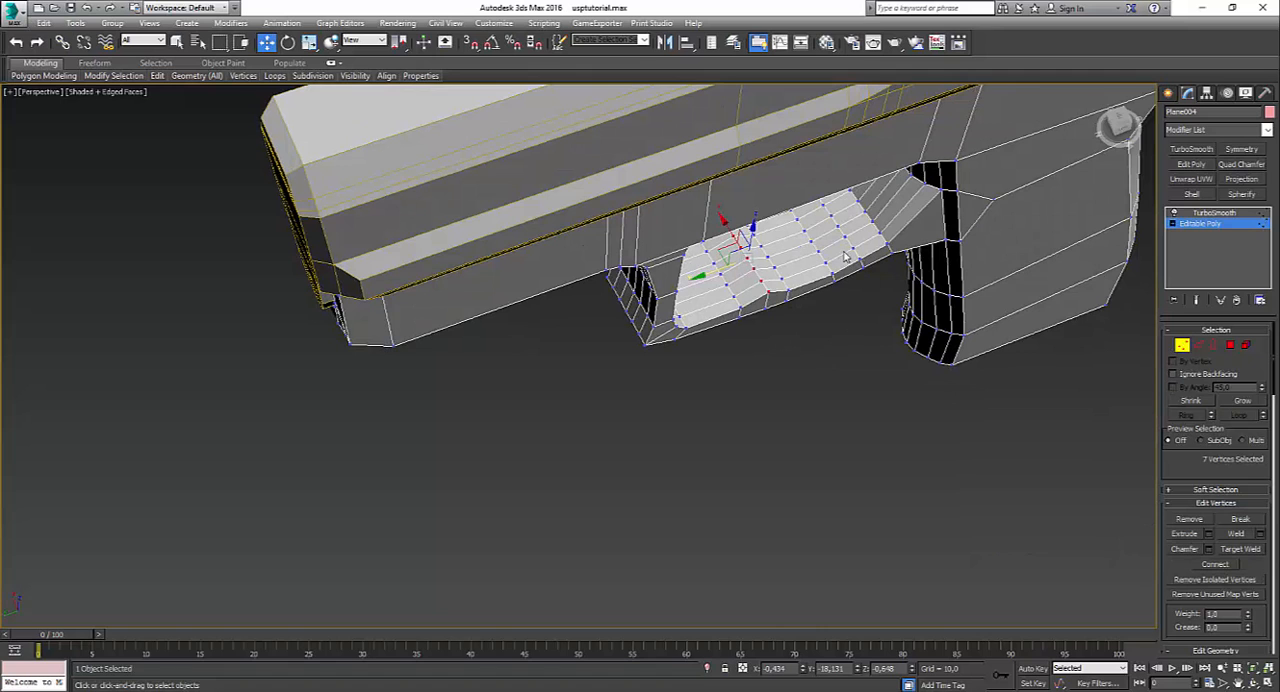
pyautogui.moveTo(866, 279); pyautogui.dragTo(869, 281)
pyautogui.keyDown('alt'); pyautogui.moveTo(813, 320); pyautogui.dragTo(898, 325, button='middle'); pyautogui.keyUp('alt')
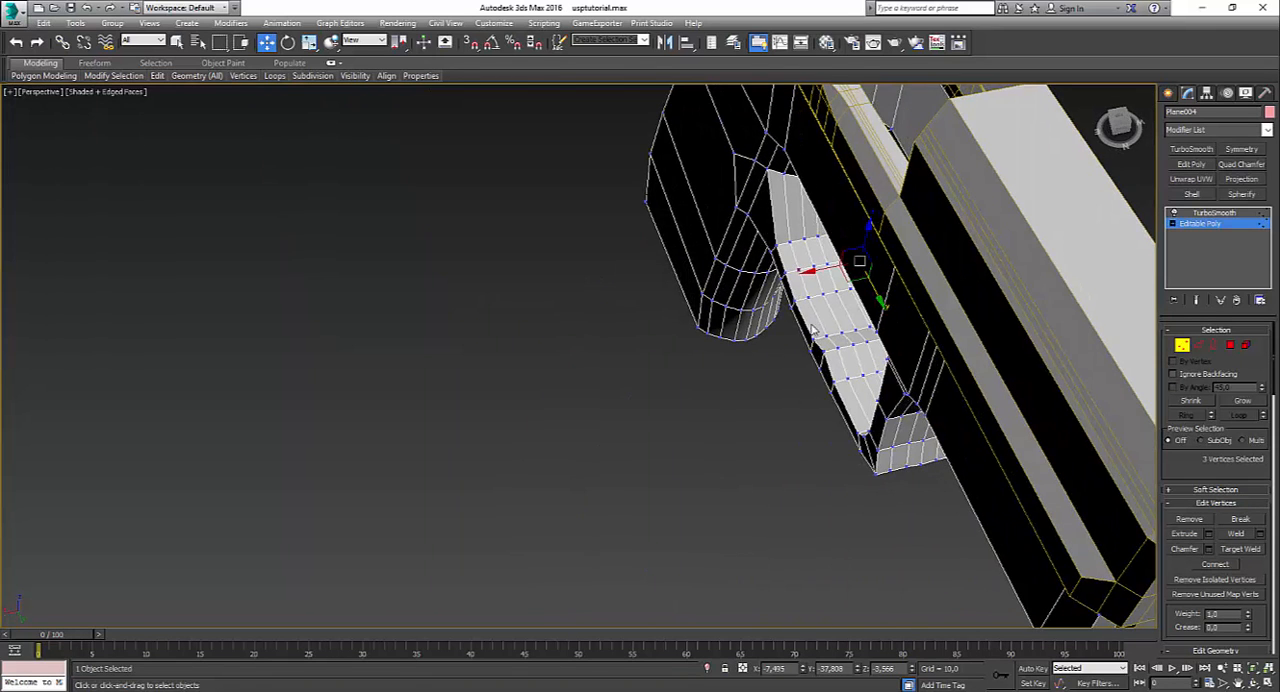
pyautogui.keyDown('alt'); pyautogui.moveTo(812, 330); pyautogui.dragTo(824, 377, button='middle'); pyautogui.keyUp('alt')
pyautogui.moveTo(807, 330); pyautogui.dragTo(812, 330)
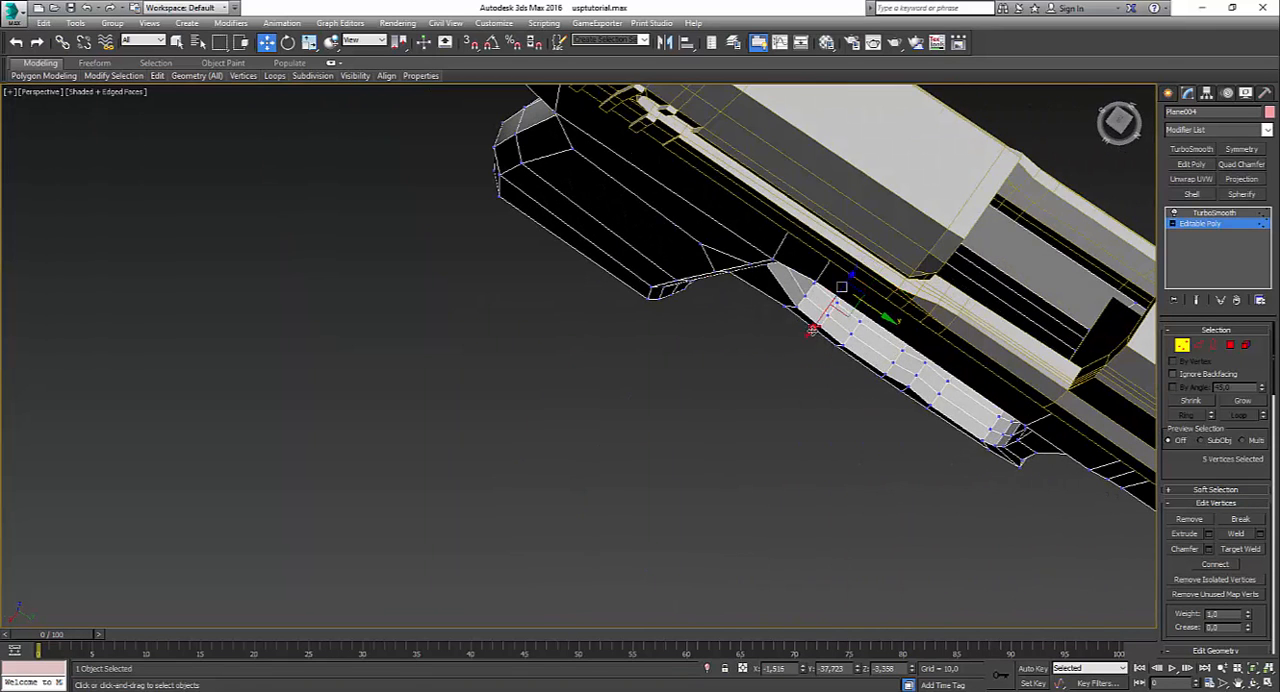
pyautogui.keyDown('alt'); pyautogui.moveTo(817, 359); pyautogui.dragTo(791, 322, button='middle'); pyautogui.keyUp('alt')
pyautogui.press('r')
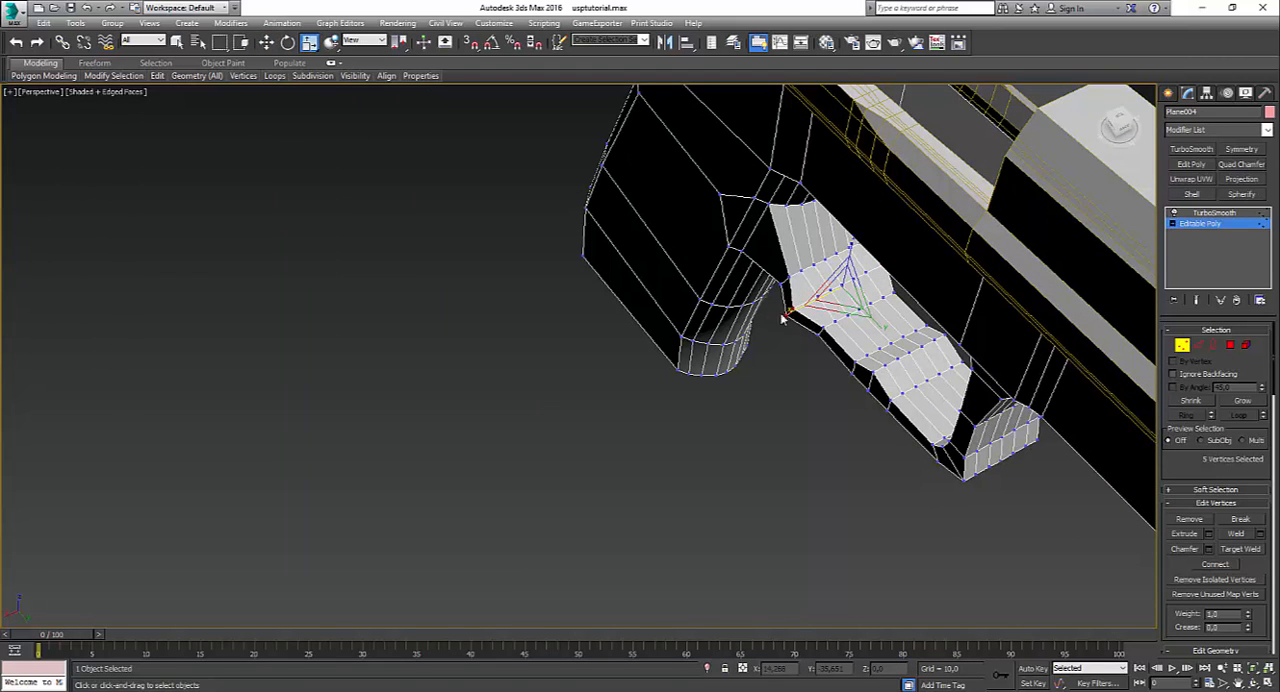
# Step: Examine the widened trigger guard with smoothing applied and edged faces hidden
pyautogui.click(1200, 214)
pyautogui.click(800, 459)
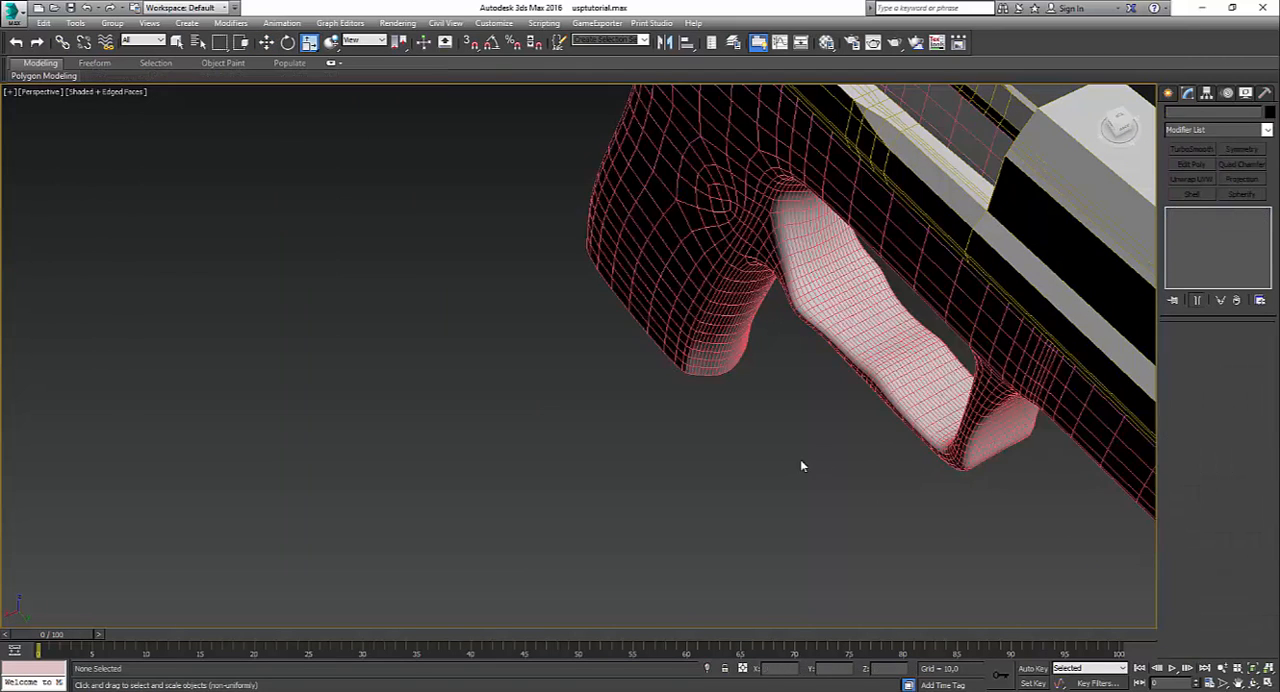
pyautogui.press('F4')
pyautogui.scroll(-3, 824, 429)
pyautogui.keyDown('alt'); pyautogui.moveTo(824, 429); pyautogui.dragTo(525, 457, button='middle'); pyautogui.keyUp('alt')
pyautogui.moveTo(385, 488); pyautogui.dragTo(557, 426, button='middle')
pyautogui.scroll(3, 557, 426)
# Step: Try to chamfer the new edge loop on the guard's lower bar by 2.158 with 2 segments
pyautogui.click(559, 382)
pyautogui.press('F4')
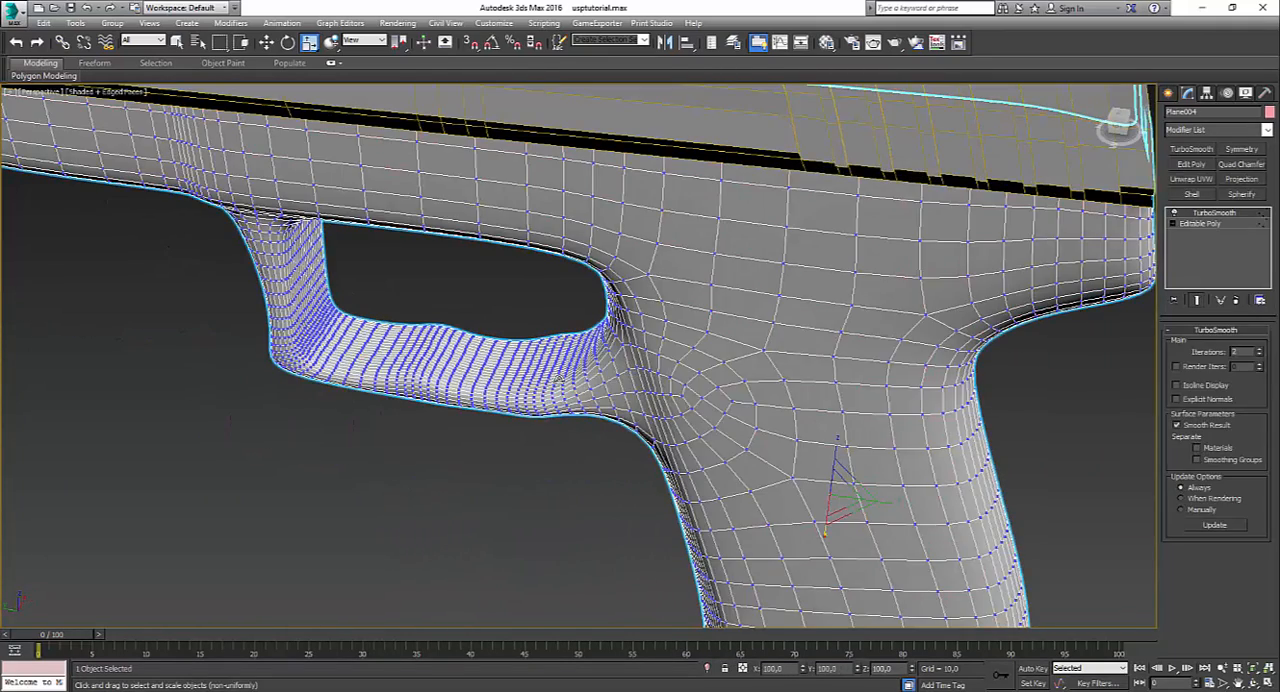
pyautogui.press('F4')
pyautogui.click(1198, 226)
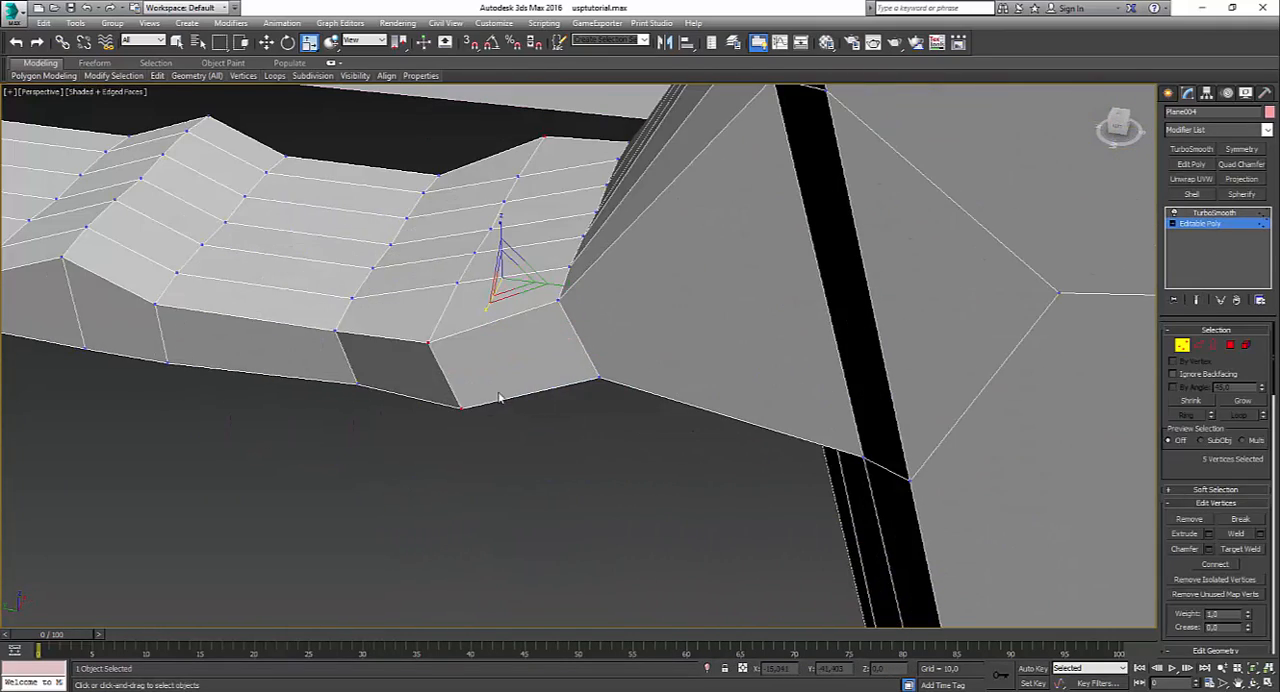
pyautogui.keyDown('alt'); pyautogui.moveTo(500, 398); pyautogui.dragTo(568, 403, button='middle'); pyautogui.keyUp('alt')
pyautogui.click(1197, 346)
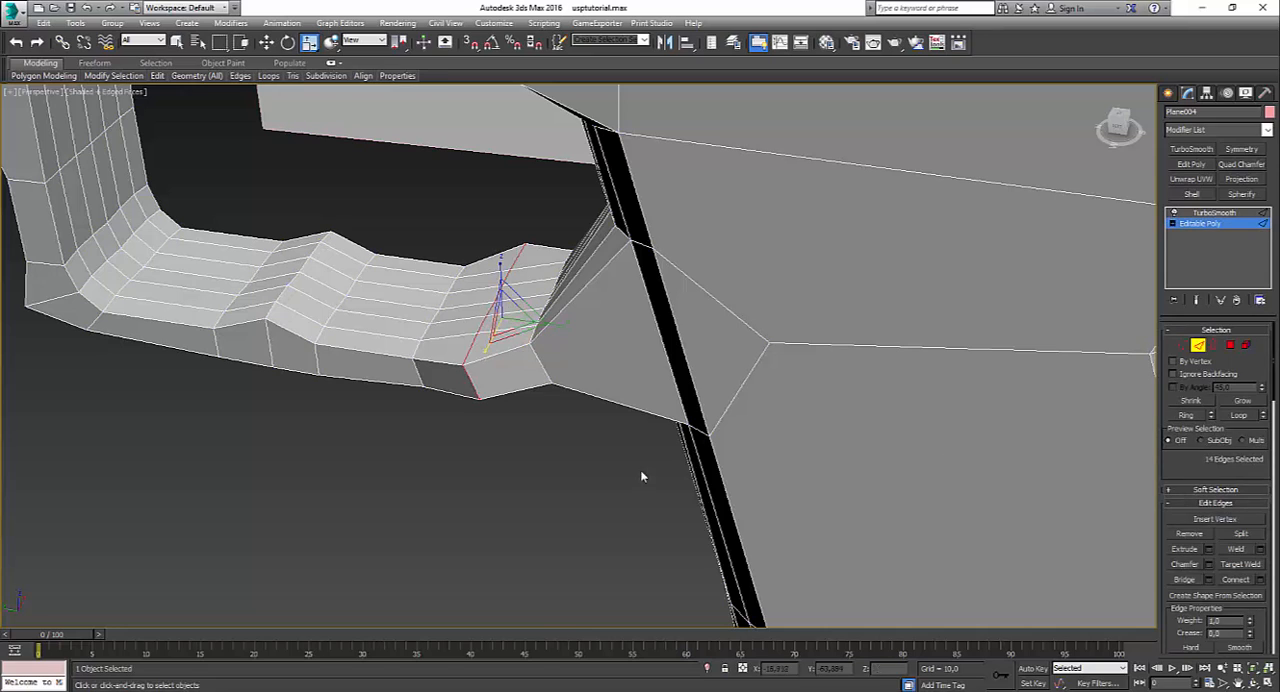
pyautogui.click(1208, 566)
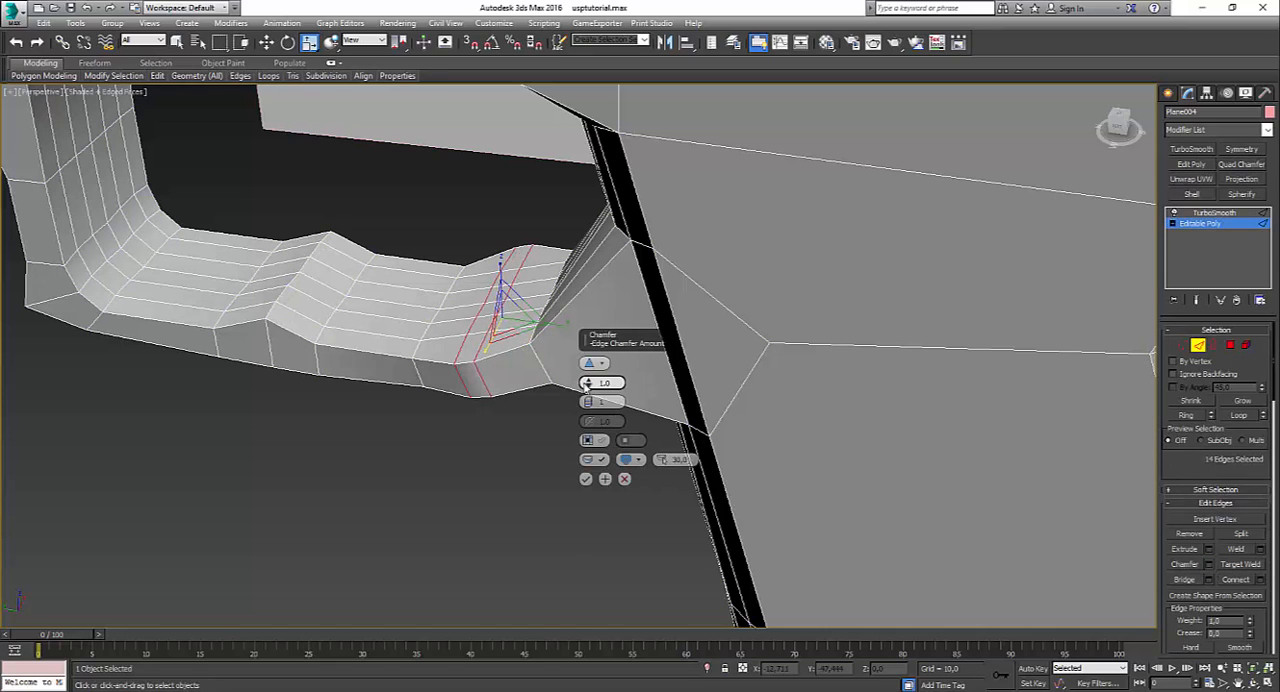
pyautogui.click(588, 399)
pyautogui.moveTo(588, 383); pyautogui.dragTo(588, 356)
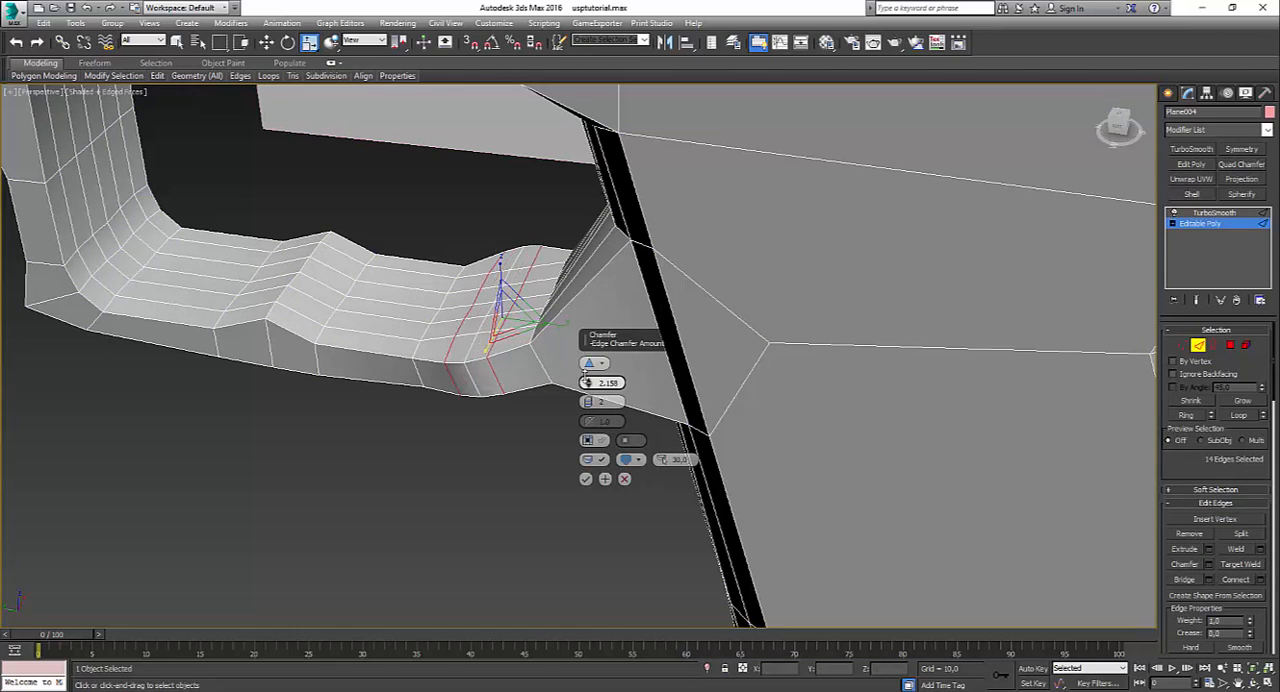
pyautogui.click(585, 479)
pyautogui.keyDown('alt'); pyautogui.moveTo(594, 434); pyautogui.dragTo(692, 443, button='middle'); pyautogui.keyUp('alt')
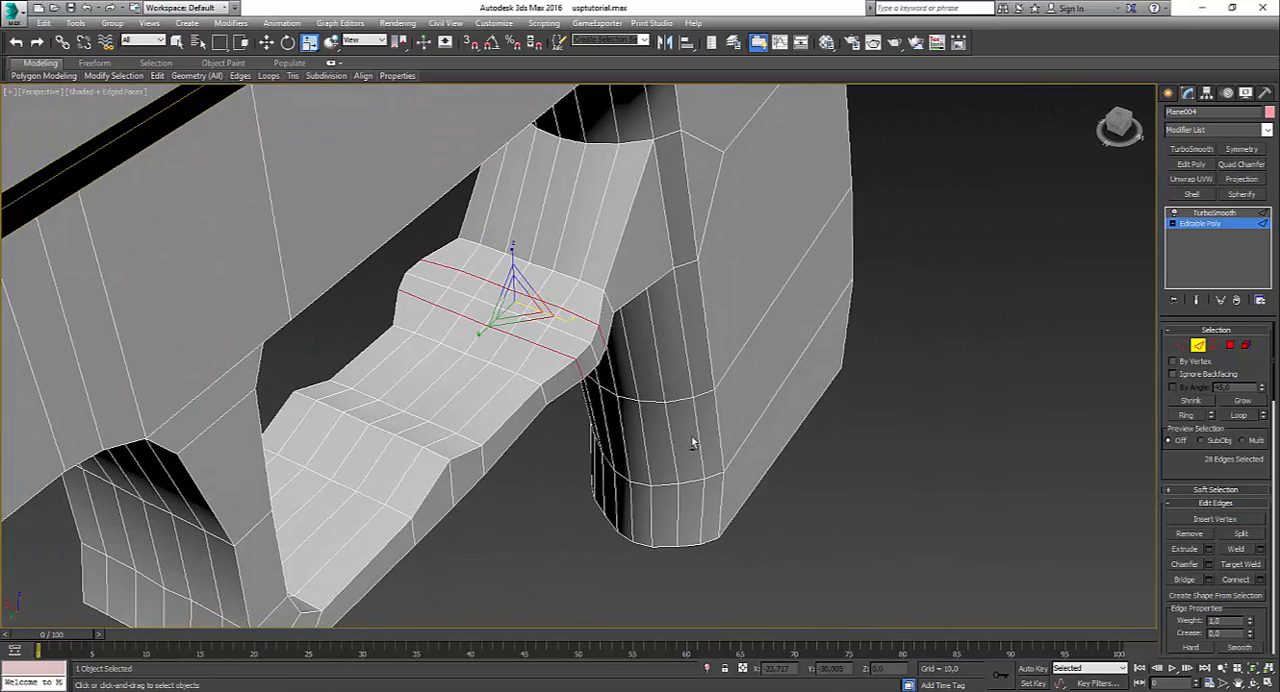
# Step: Try adjusting the chamfered loop's outer side vertices with a smoothed preview, and undo back to before the chamfer
pyautogui.click(1182, 345)
pyautogui.keyDown('alt'); pyautogui.moveTo(646, 363); pyautogui.dragTo(571, 398, button='middle'); pyautogui.keyUp('alt')
pyautogui.keyDown('alt'); pyautogui.moveTo(557, 414); pyautogui.dragTo(655, 352, button='middle'); pyautogui.keyUp('alt')
pyautogui.click(1200, 212)
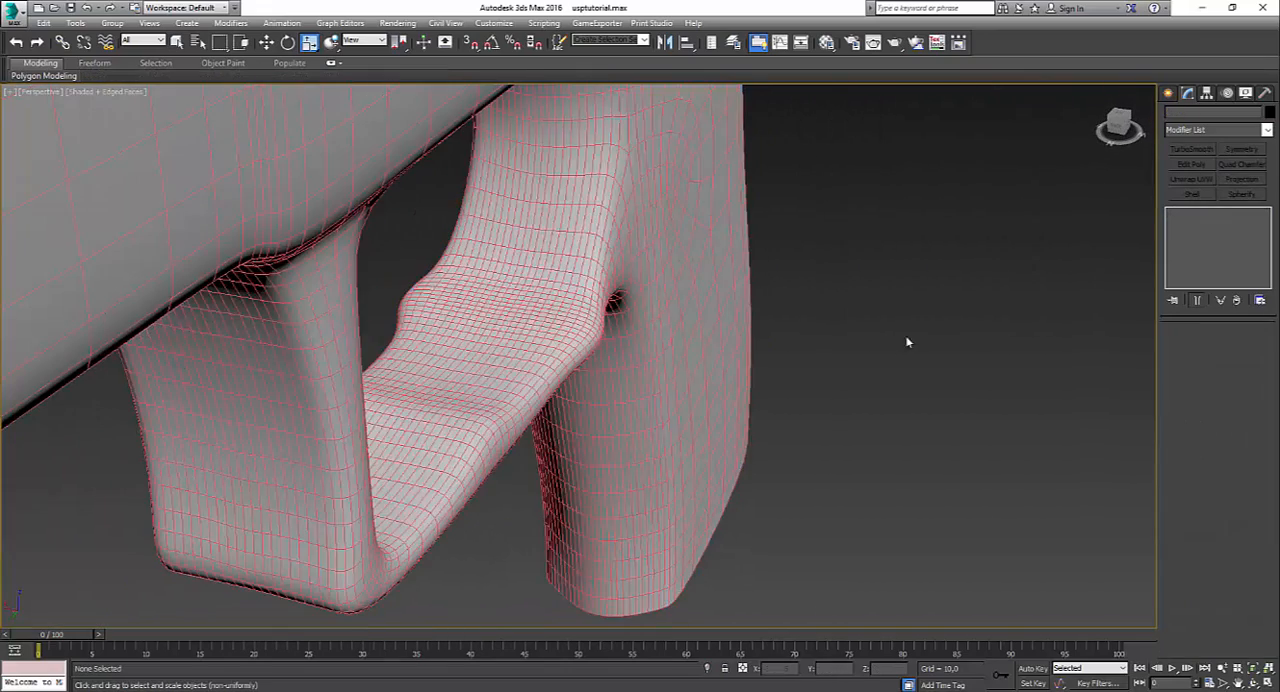
pyautogui.press('F4')
pyautogui.hotkey('ctrl', 'z')
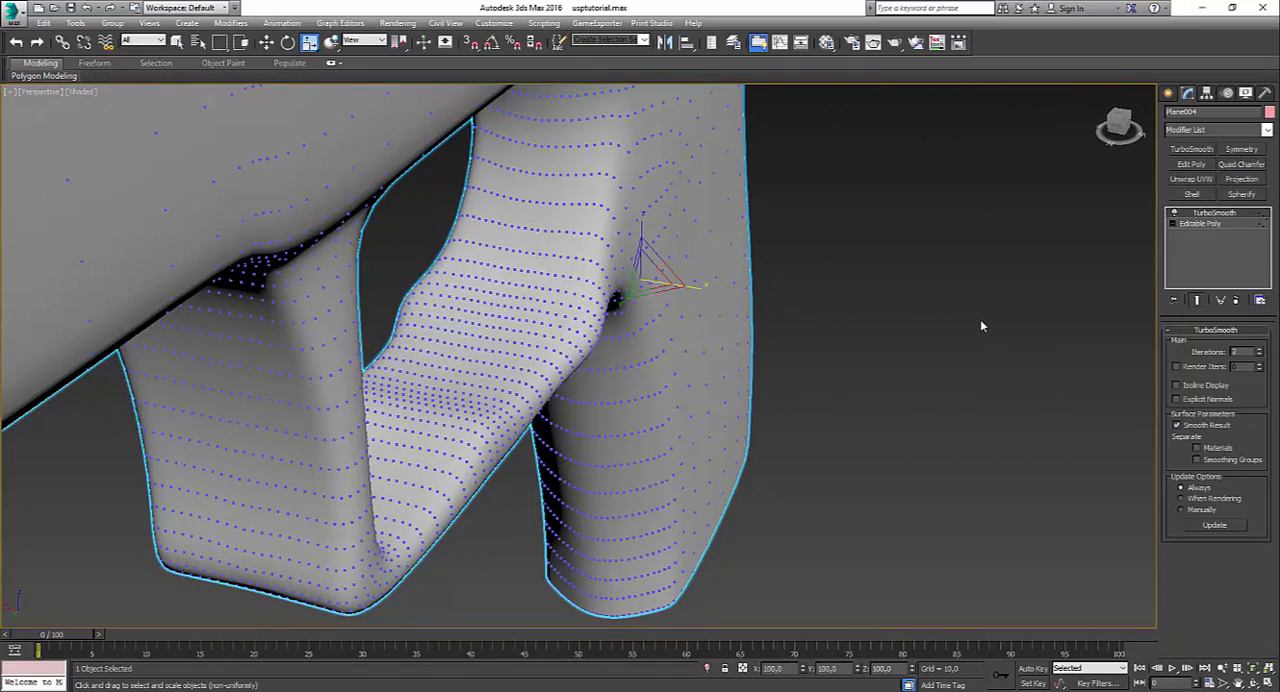
# Step: Move the edge loop in front of the new one on the guard's lower bar closer to the grip
pyautogui.click(981, 326)
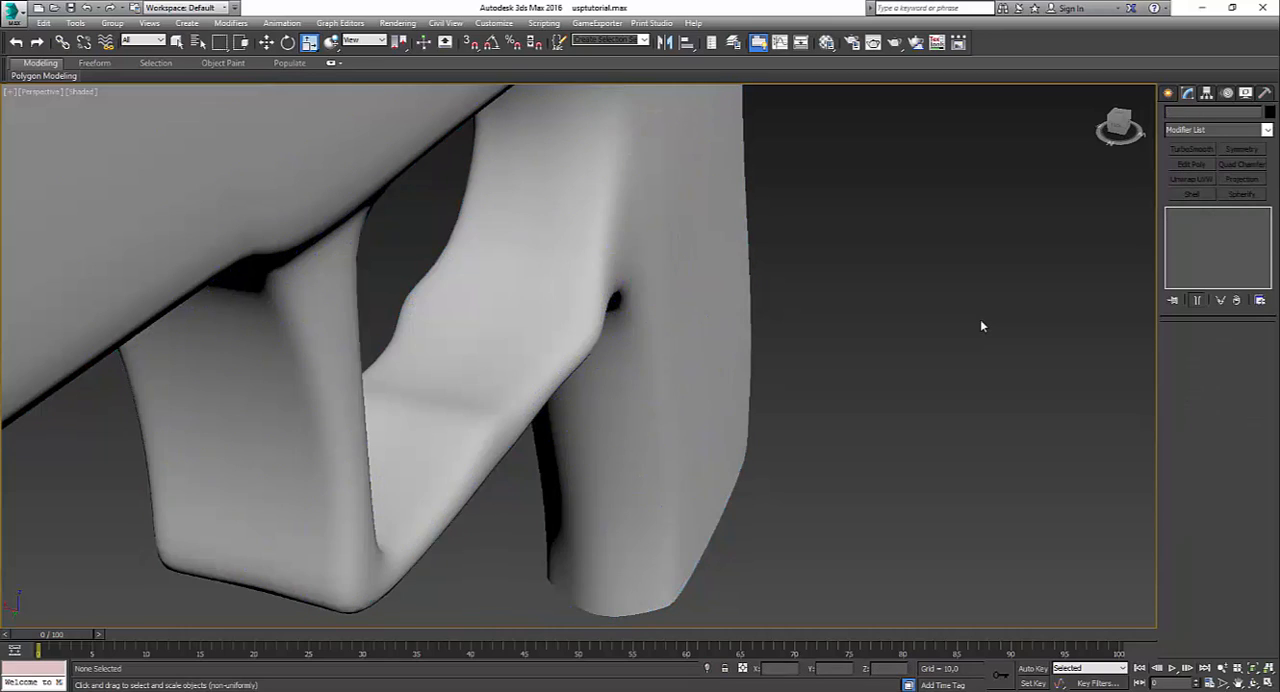
pyautogui.press('F4')
pyautogui.click(633, 313)
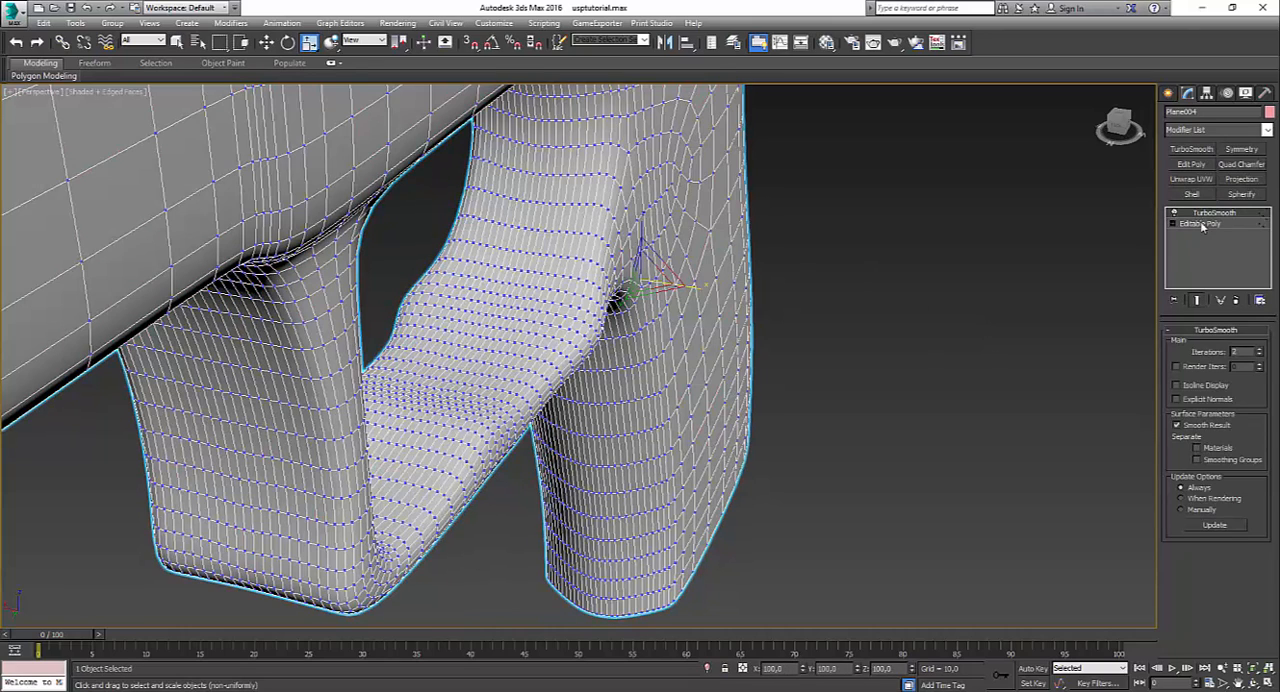
pyautogui.click(1203, 226)
pyautogui.keyDown('alt'); pyautogui.moveTo(642, 330); pyautogui.dragTo(575, 348, button='middle'); pyautogui.keyUp('alt')
pyautogui.hotkey('alt', 'w')
pyautogui.middleClick(337, 513)
pyautogui.hotkey('alt', 'w')
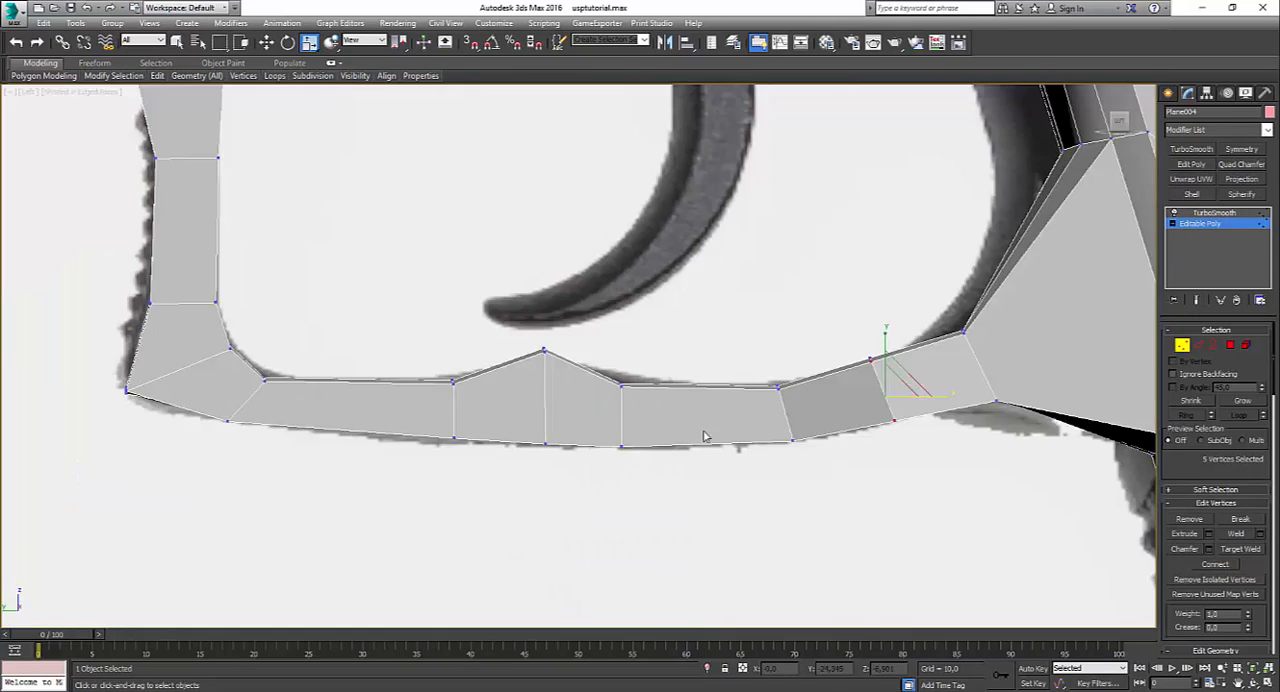
pyautogui.press('w')
pyautogui.moveTo(765, 408); pyautogui.dragTo(834, 463)
pyautogui.moveTo(737, 356); pyautogui.dragTo(809, 491)
pyautogui.moveTo(797, 401); pyautogui.dragTo(831, 395)
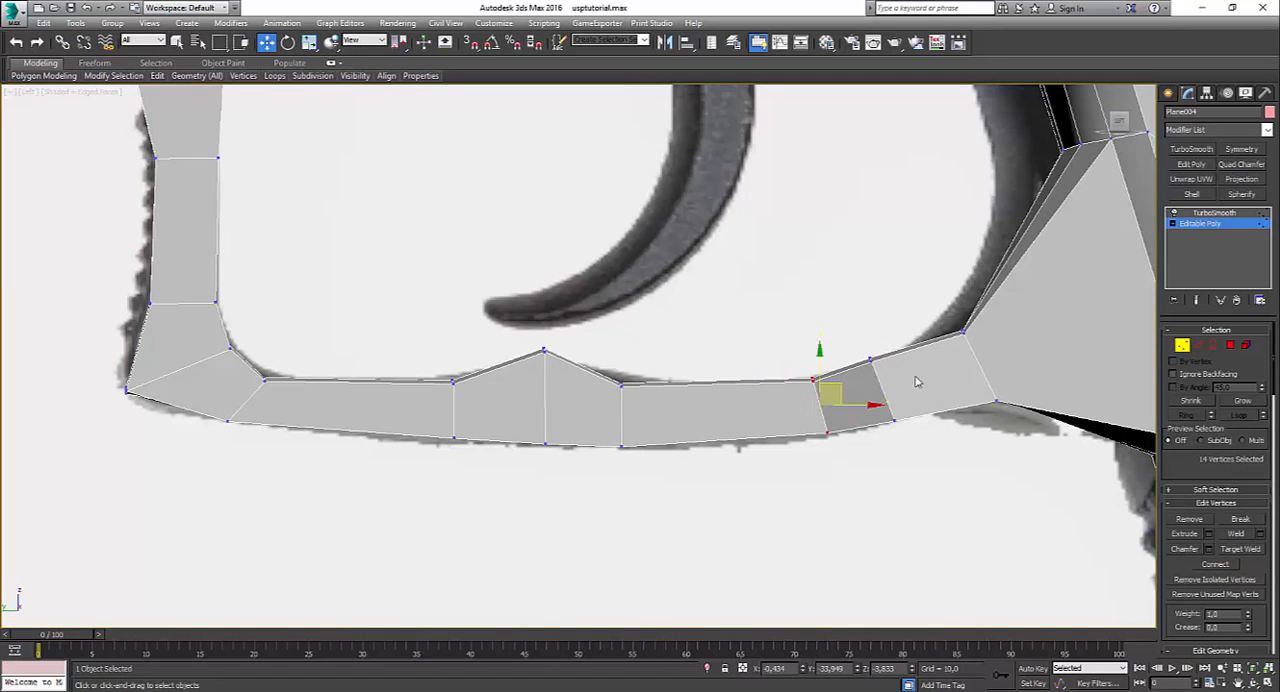
# Step: Move the vertices where the guard's lower bar meets the grip forward and slightly down toward the new loop
pyautogui.moveTo(938, 308); pyautogui.dragTo(1031, 415)
pyautogui.moveTo(1001, 344); pyautogui.dragTo(957, 356)
pyautogui.hotkey('alt', 'w')
pyautogui.rightClick(991, 484)
pyautogui.hotkey('alt', 'w')
pyautogui.keyDown('alt'); pyautogui.moveTo(991, 484); pyautogui.dragTo(789, 438, button='middle'); pyautogui.keyUp('alt')
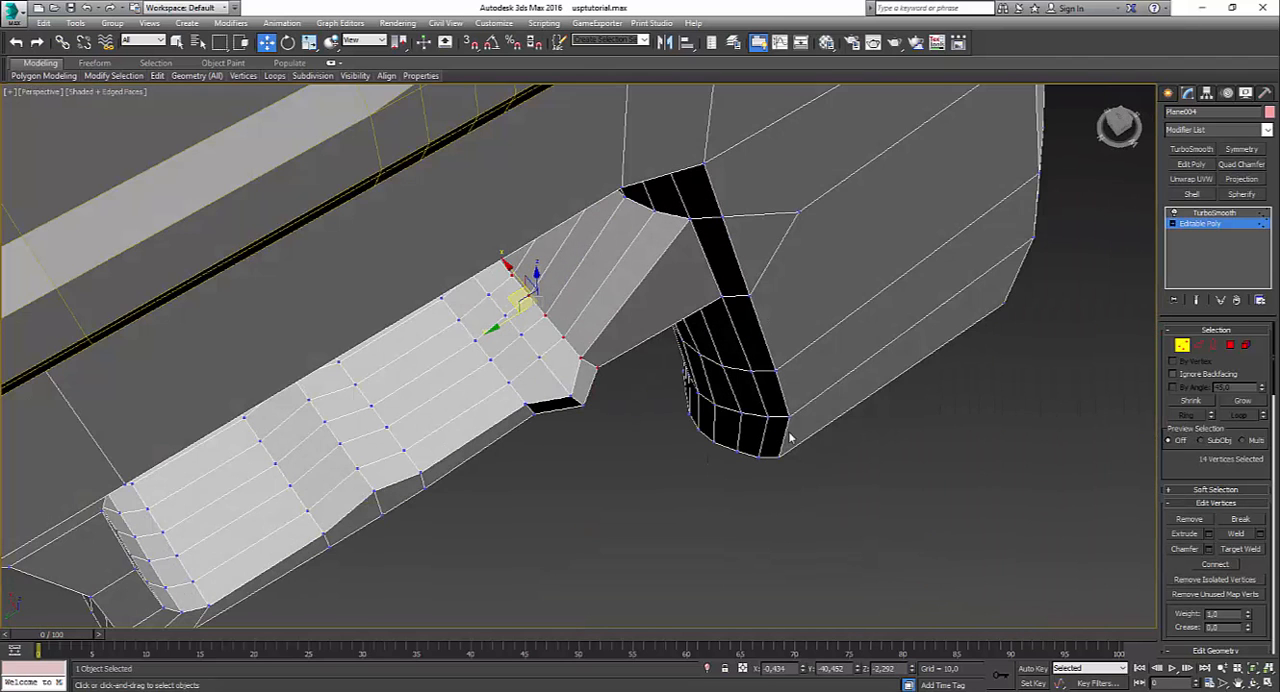
# Step: Examine the smoothed trigger guard from several angles and compare it with reference photo 13.JPG
pyautogui.click(1222, 226)
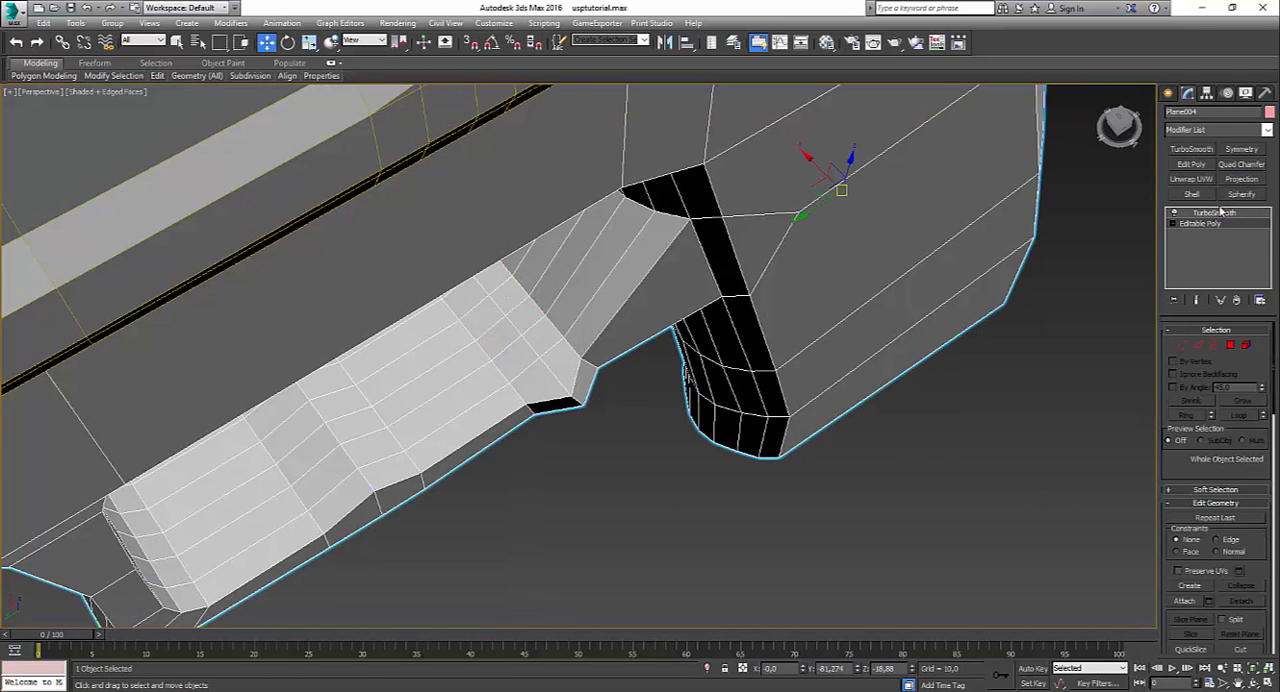
pyautogui.click(1215, 212)
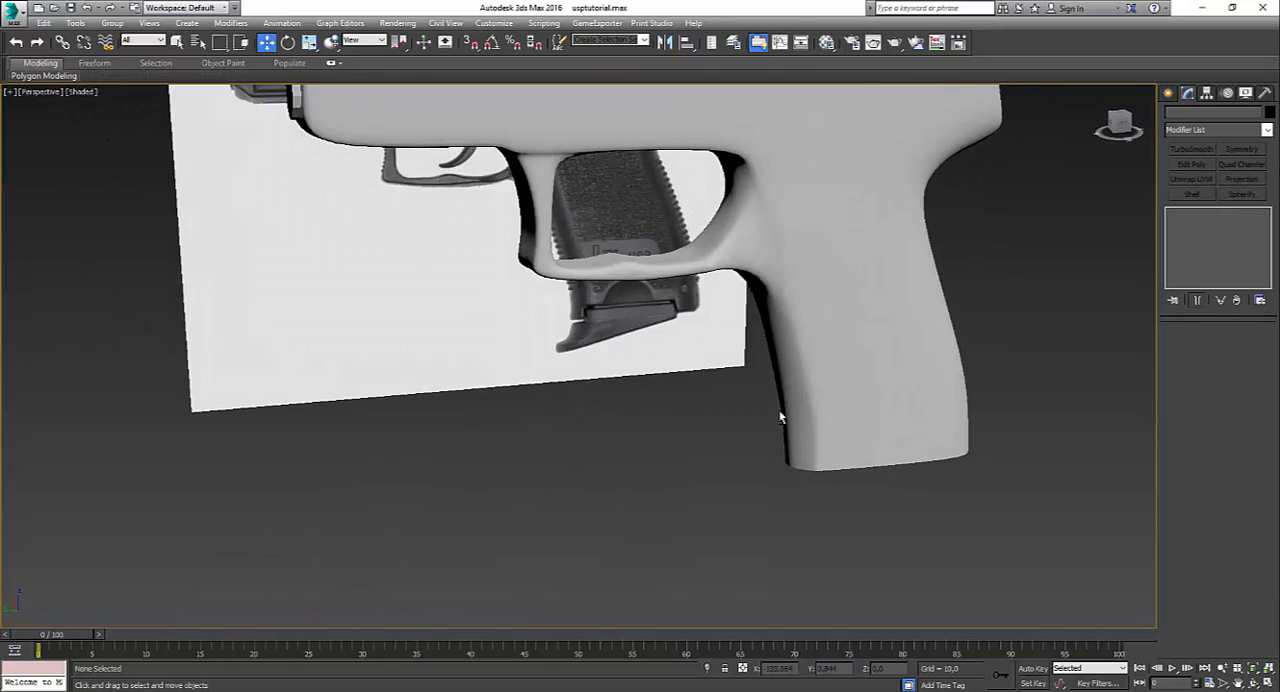
pyautogui.keyDown('alt'); pyautogui.moveTo(781, 418); pyautogui.dragTo(825, 445, button='middle'); pyautogui.keyUp('alt')
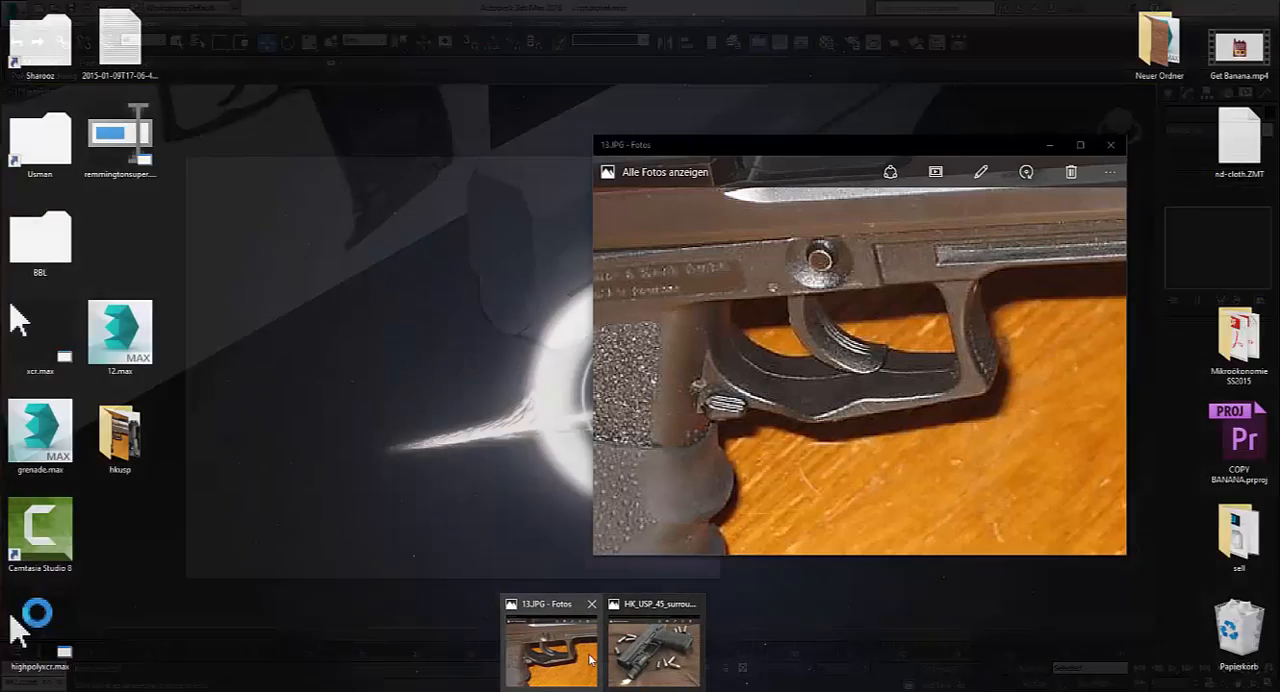
pyautogui.click(588, 653)
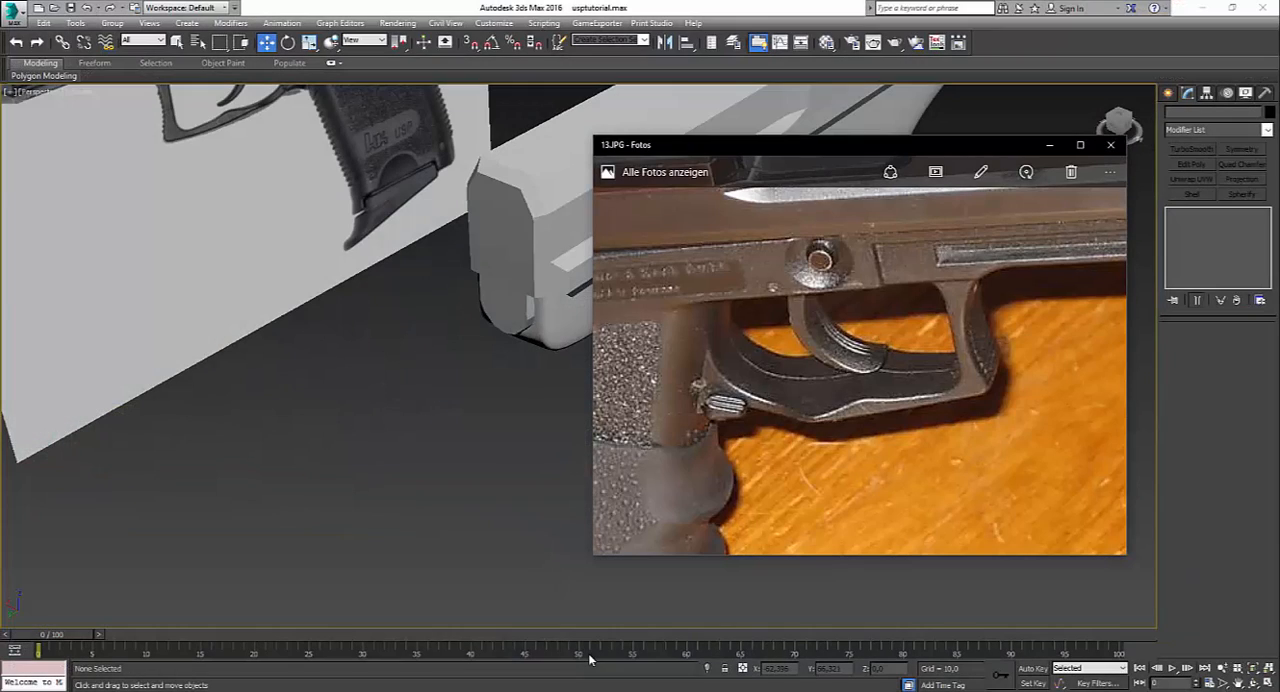
pyautogui.click(528, 606)
pyautogui.click(728, 321)
# Step: Show the trigger guard see-through over the reference image in the left view, ready for vertex editing without the smoothed result
pyautogui.click(1220, 226)
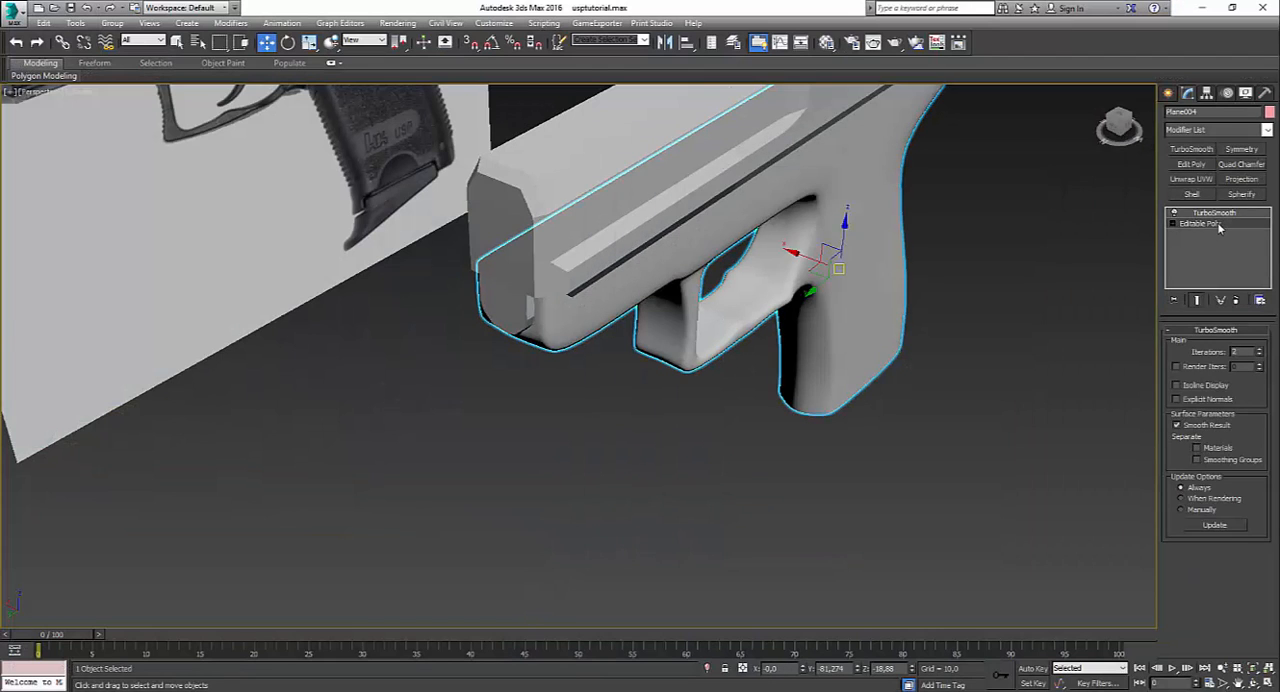
pyautogui.hotkey('alt', 'w')
pyautogui.middleClick(530, 440)
pyautogui.hotkey('alt', 'w')
pyautogui.hotkey('alt', 'x')
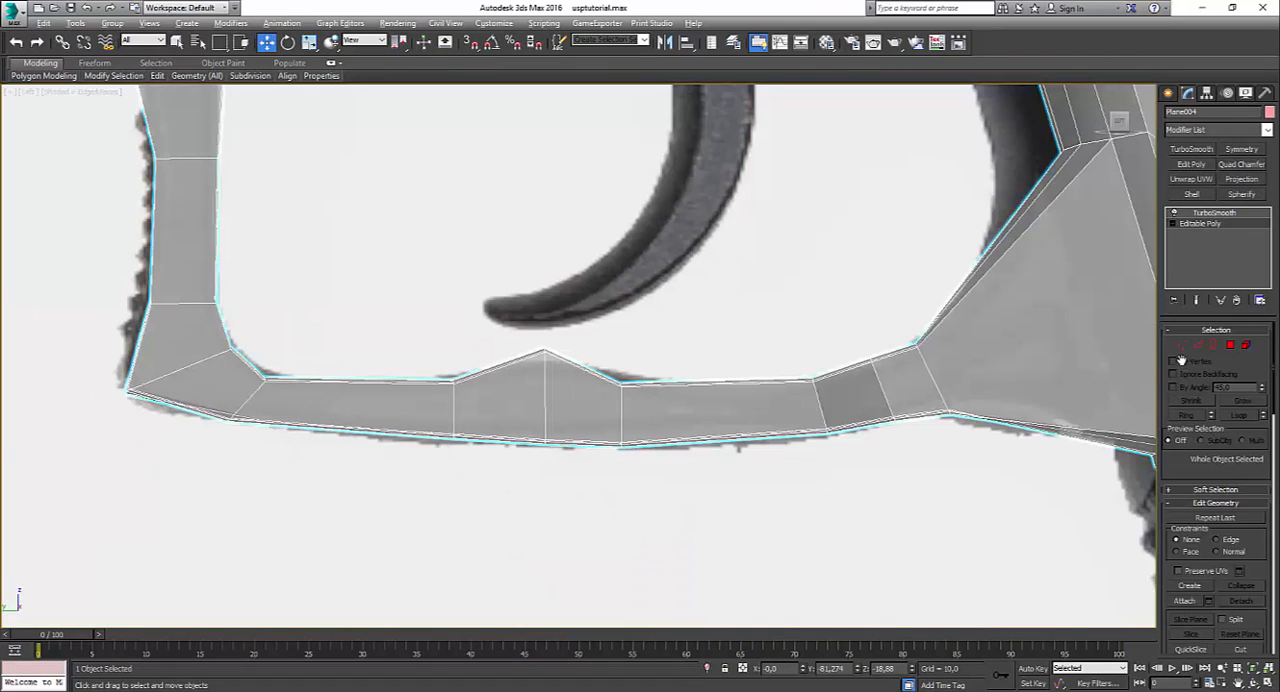
pyautogui.click(1181, 346)
pyautogui.scroll(3, 885, 355)
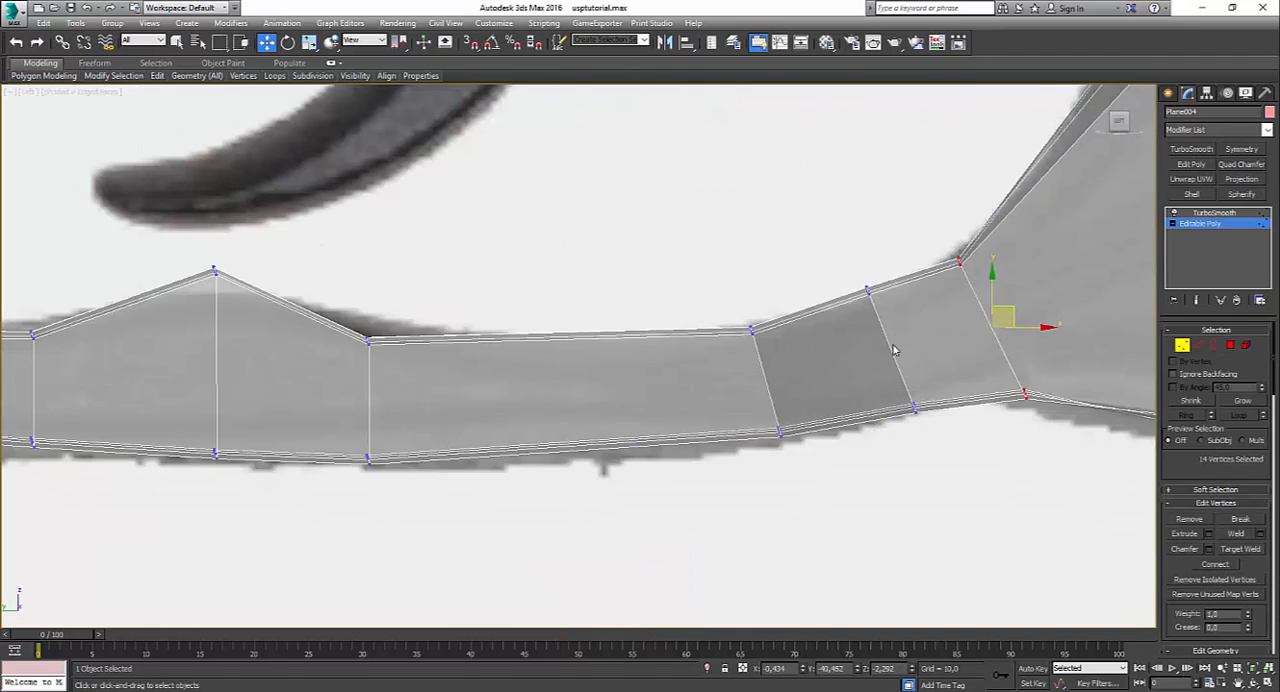
pyautogui.scroll(-2, 531, 386)
pyautogui.scroll(-4, 403, 338)
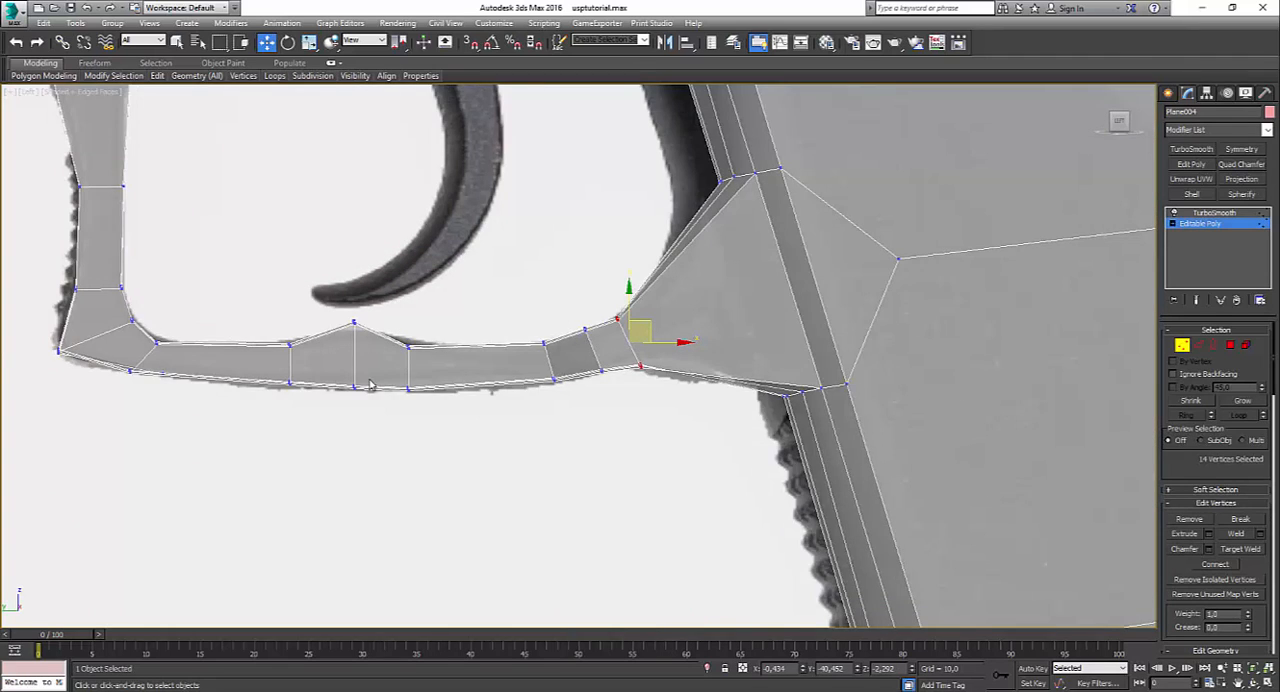
pyautogui.scroll(2, 369, 385)
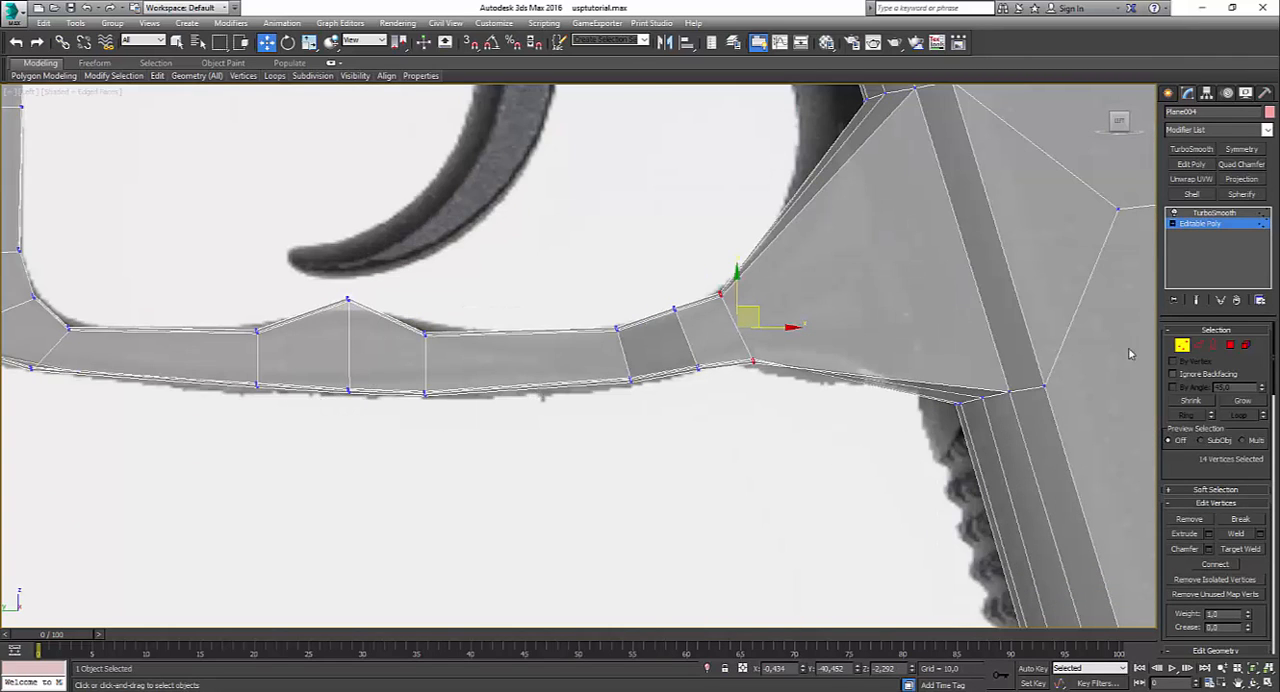
pyautogui.press('m')
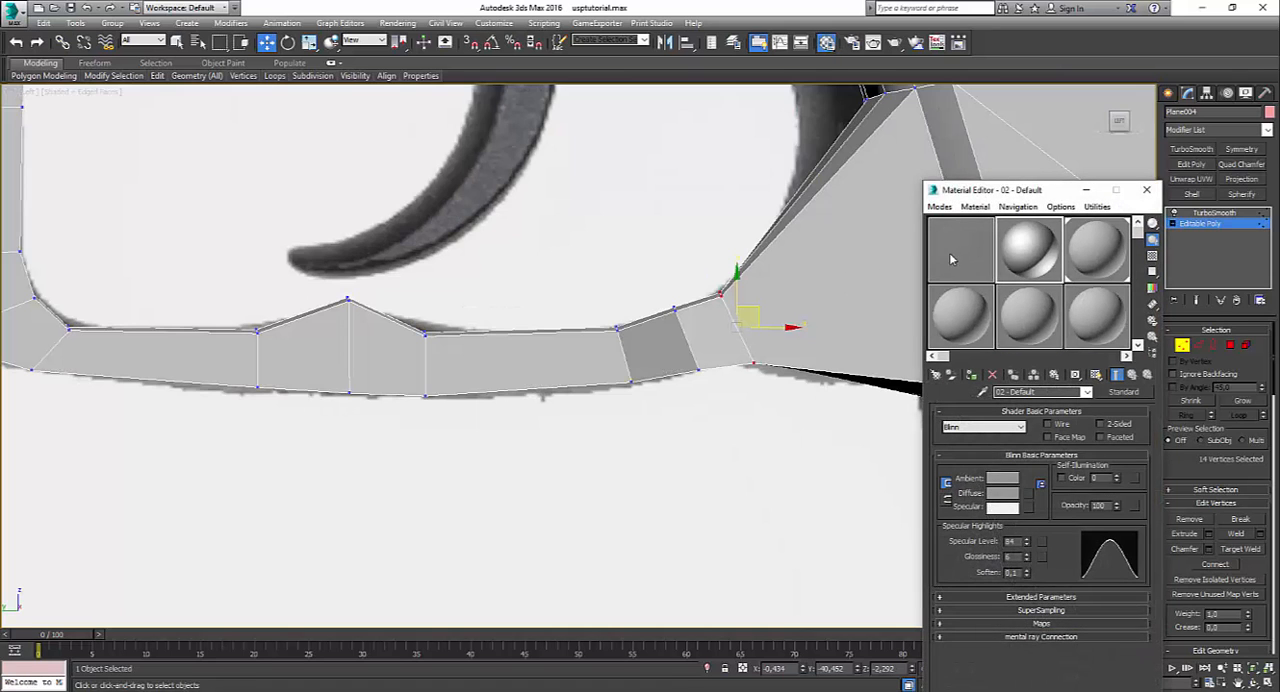
pyautogui.hotkey('alt', 'x')
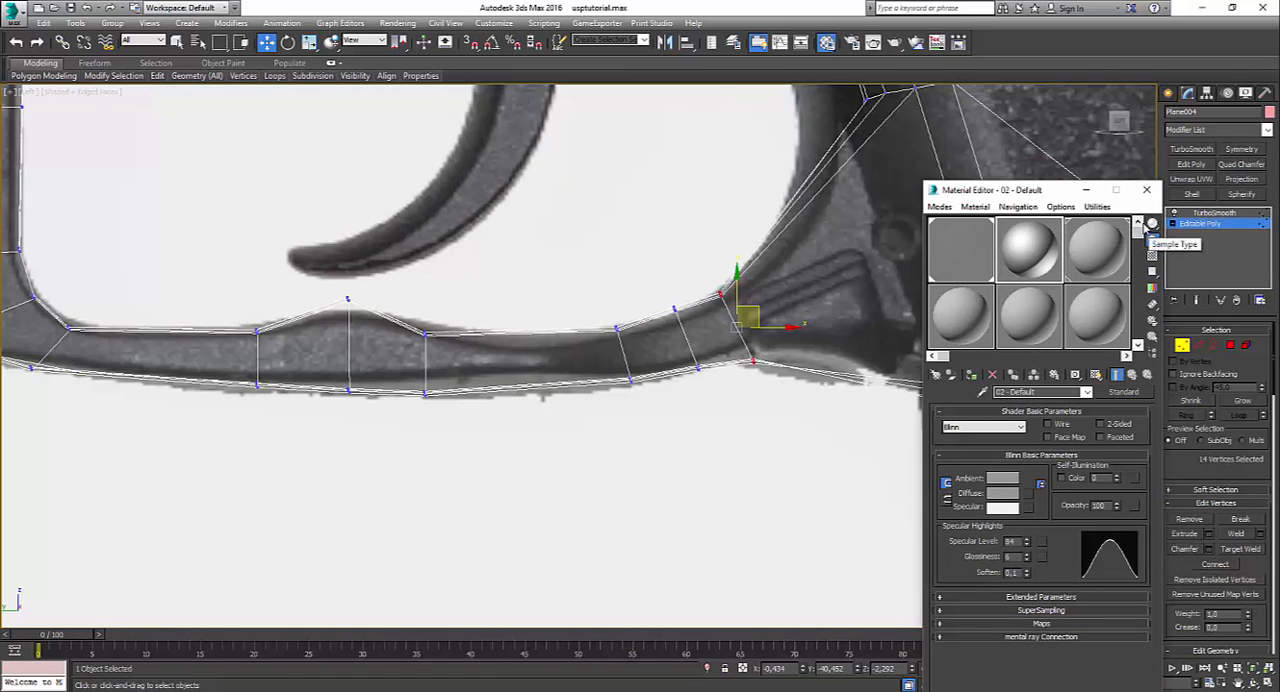
pyautogui.click(1146, 190)
# Step: Compare the trigger guard's base mesh and its smoothed shape with the reference outline
pyautogui.scroll(-4, 451, 423)
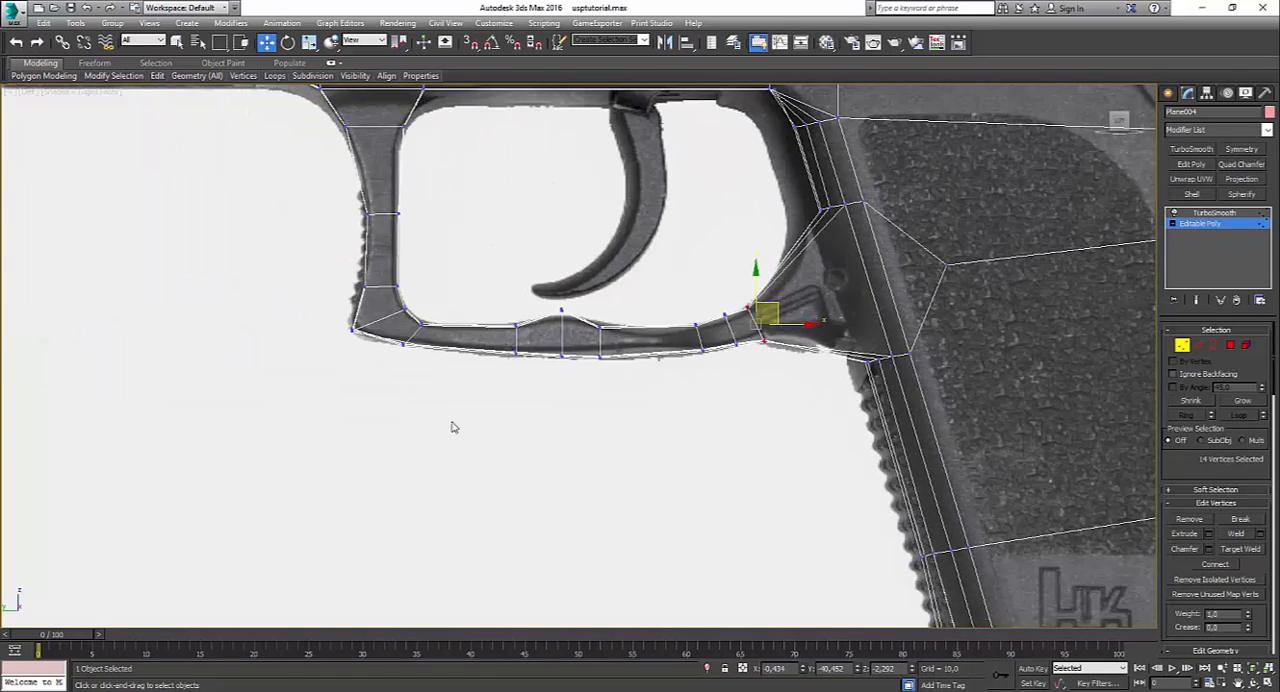
pyautogui.scroll(4, 583, 383)
pyautogui.moveTo(517, 285); pyautogui.dragTo(681, 357, button='middle')
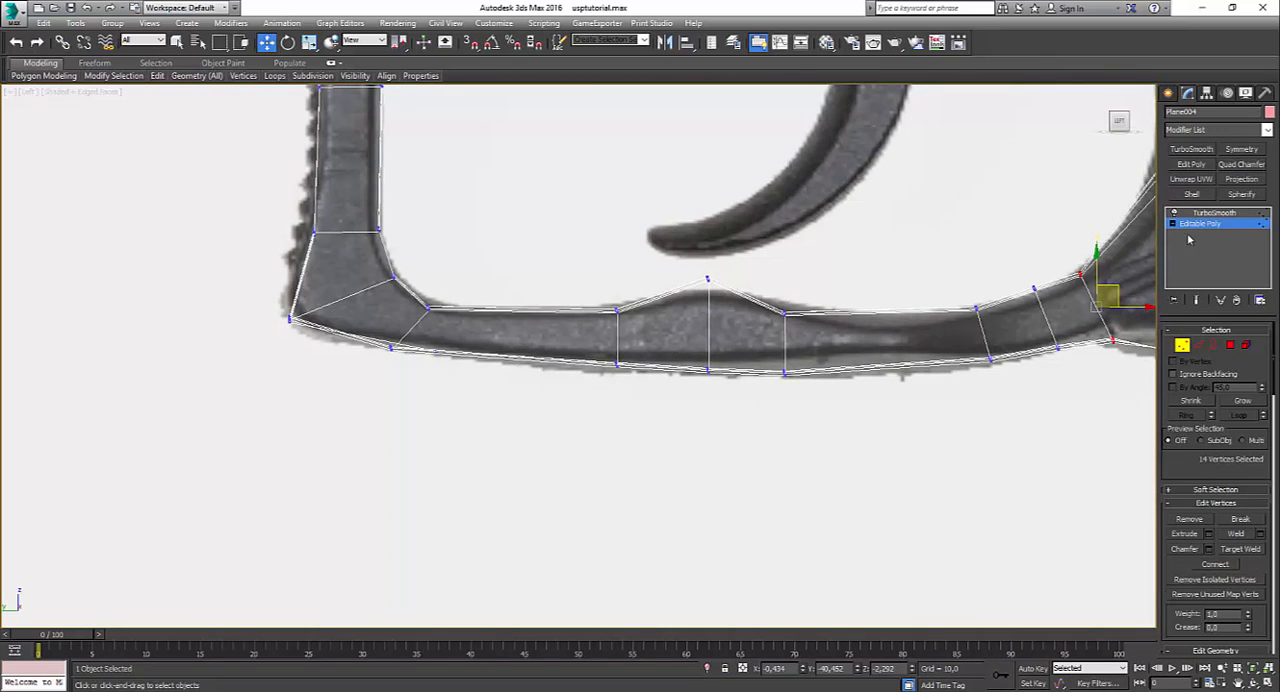
pyautogui.click(1213, 214)
pyautogui.moveTo(950, 305); pyautogui.dragTo(797, 360, button='middle')
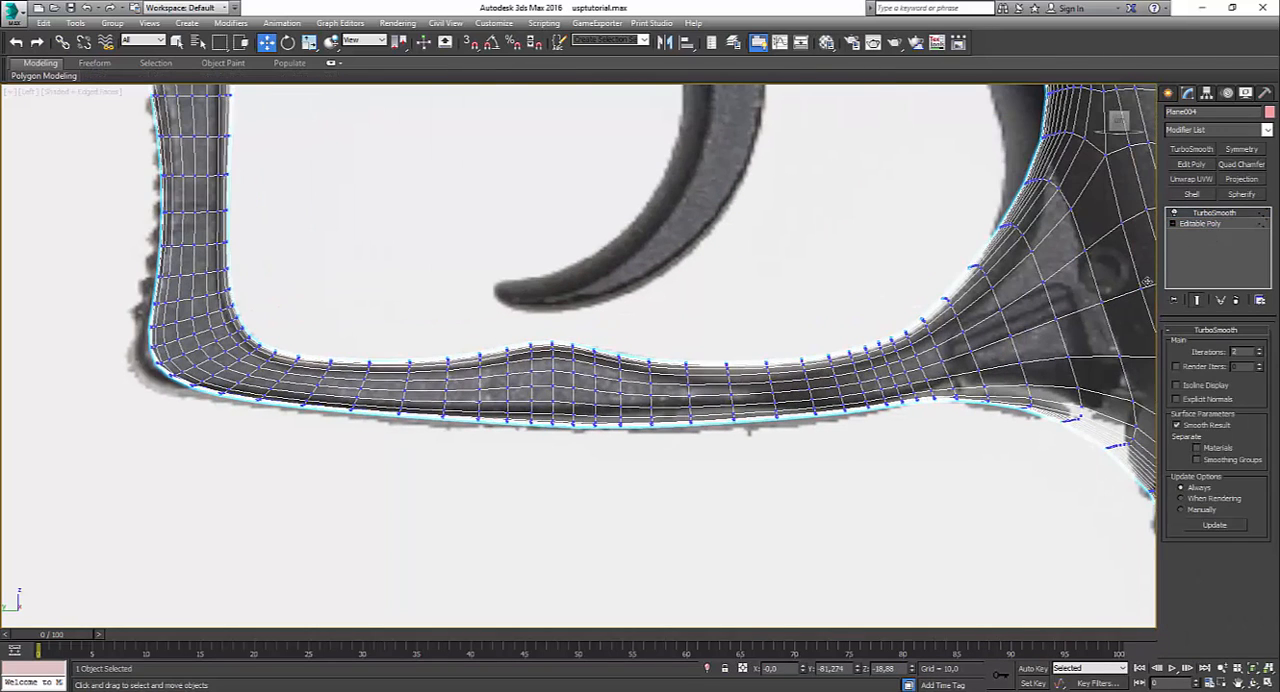
pyautogui.click(1195, 224)
pyautogui.scroll(2, 605, 370)
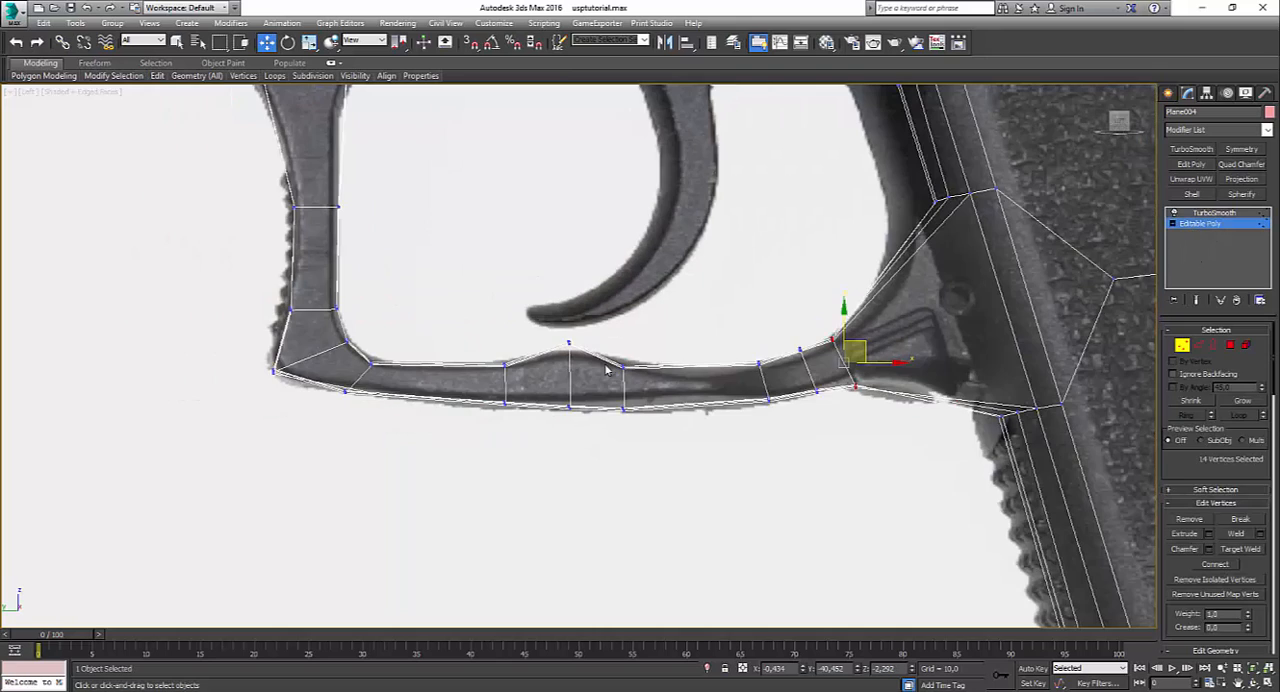
# Step: Slide the vertices where the guard's lower bar joins the grip along their edges and check the smoothed outline
pyautogui.moveTo(966, 384); pyautogui.dragTo(1116, 472)
pyautogui.scroll(-3, 1260, 616)
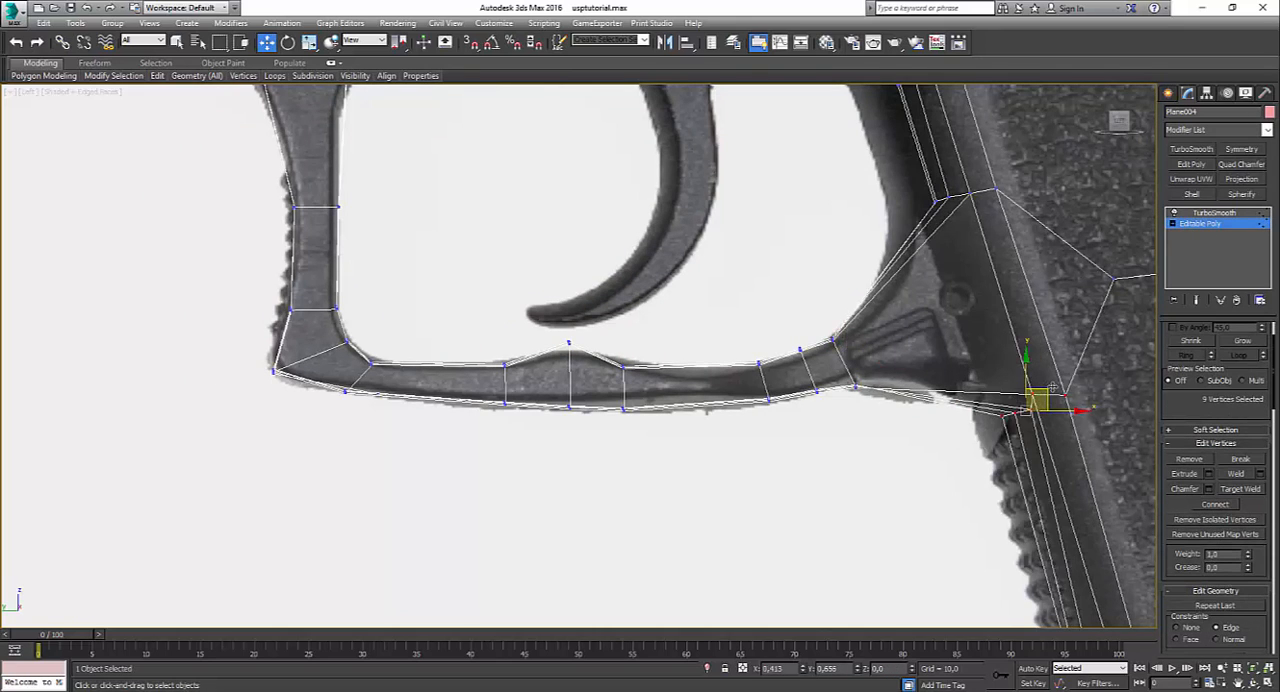
pyautogui.moveTo(1052, 392); pyautogui.dragTo(1048, 381)
pyautogui.click(1214, 213)
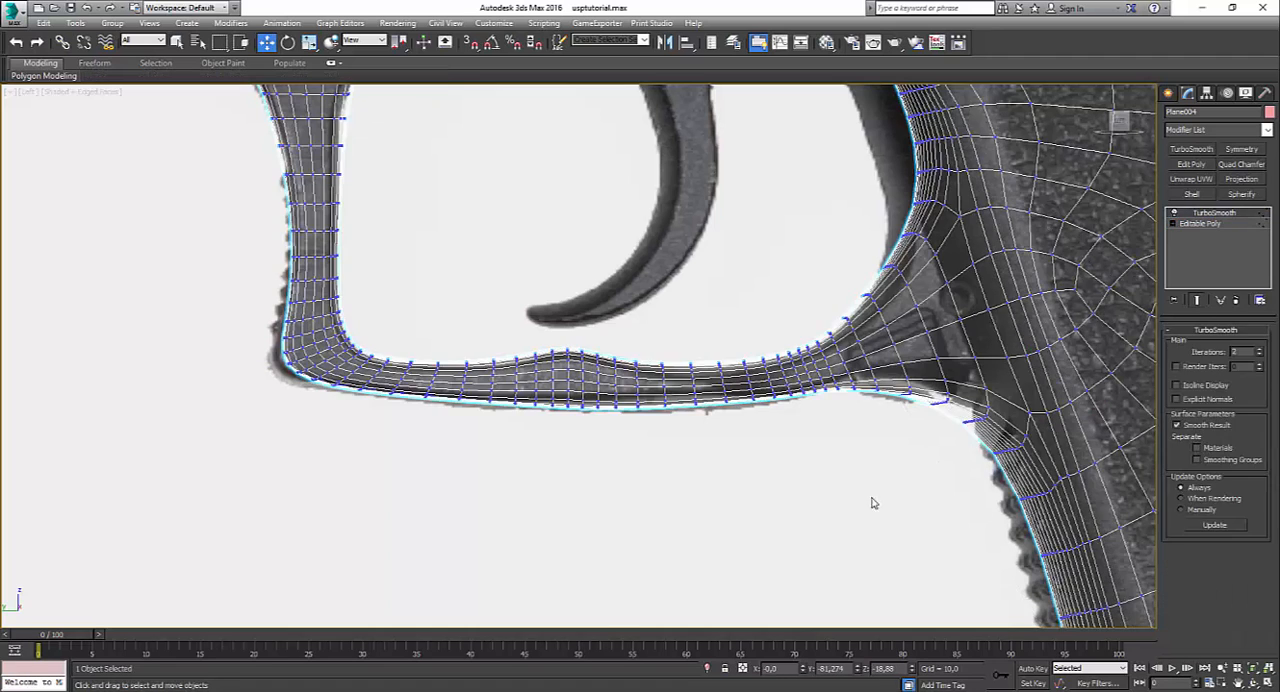
pyautogui.click(1200, 224)
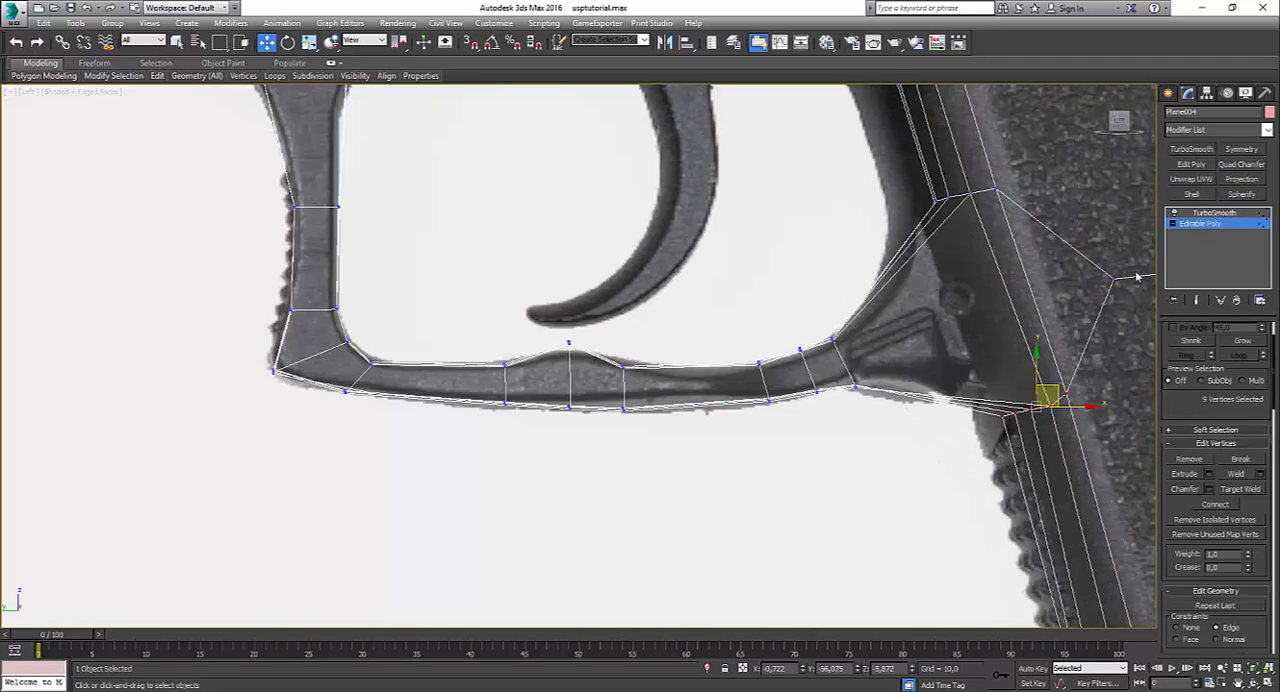
# Step: Slide the middle edge loop of the guard's front post up above the serrations and fit its front vertices to the reference outline
pyautogui.scroll(2, 419, 310)
pyautogui.moveTo(419, 310); pyautogui.dragTo(593, 430, button='middle')
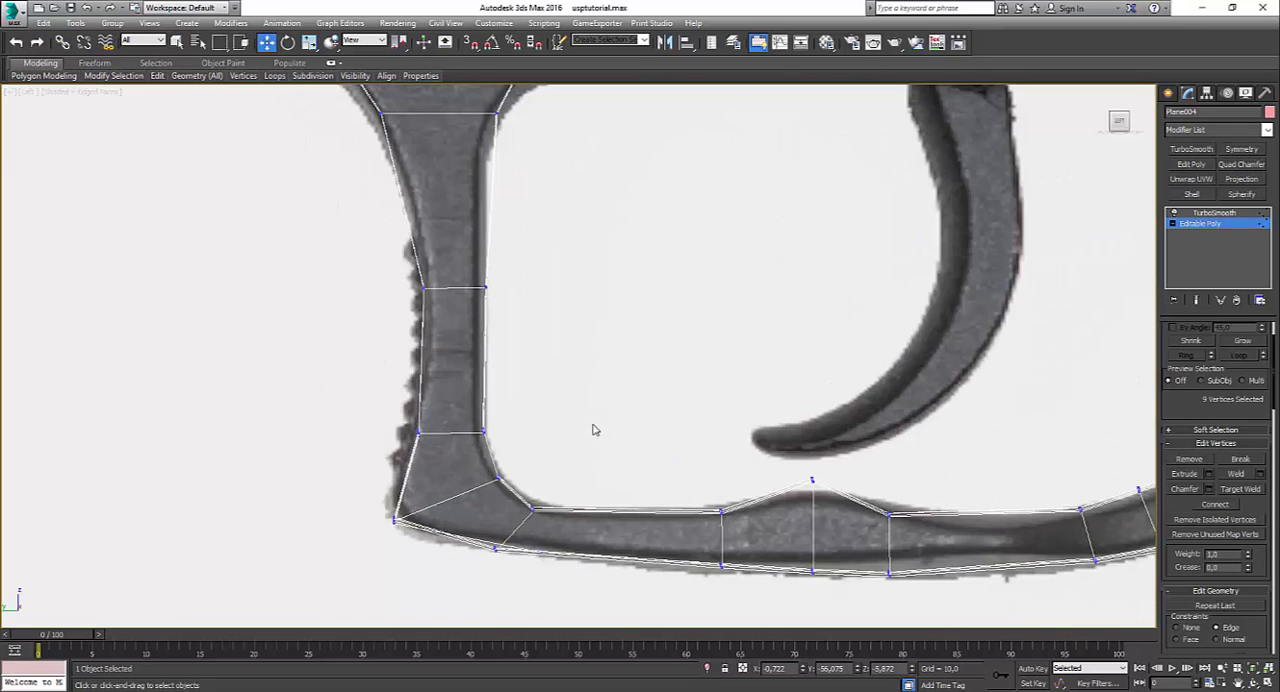
pyautogui.moveTo(486, 317); pyautogui.dragTo(513, 304)
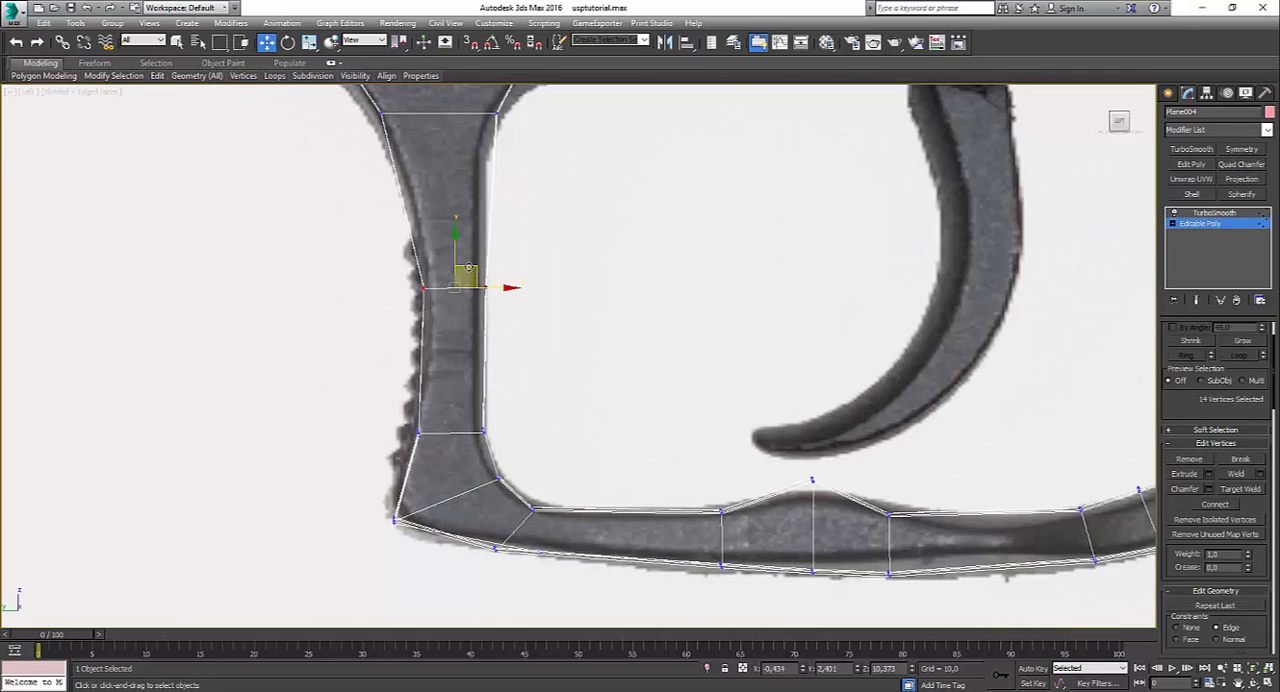
pyautogui.moveTo(468, 268); pyautogui.dragTo(461, 191)
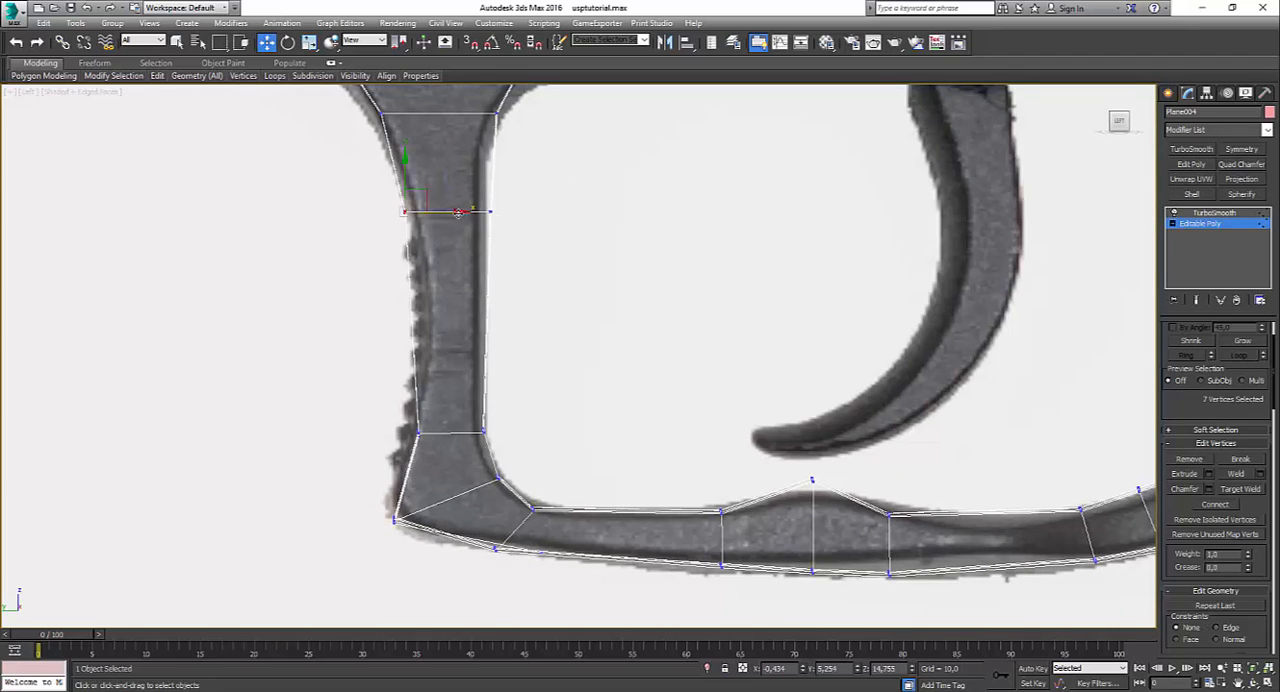
pyautogui.click(380, 193)
pyautogui.moveTo(381, 194); pyautogui.dragTo(455, 213)
# Step: Lower the edge loop above the guard's front corner, spreading it toward the bend, and check the smoothed outline
pyautogui.moveTo(397, 410); pyautogui.dragTo(497, 432)
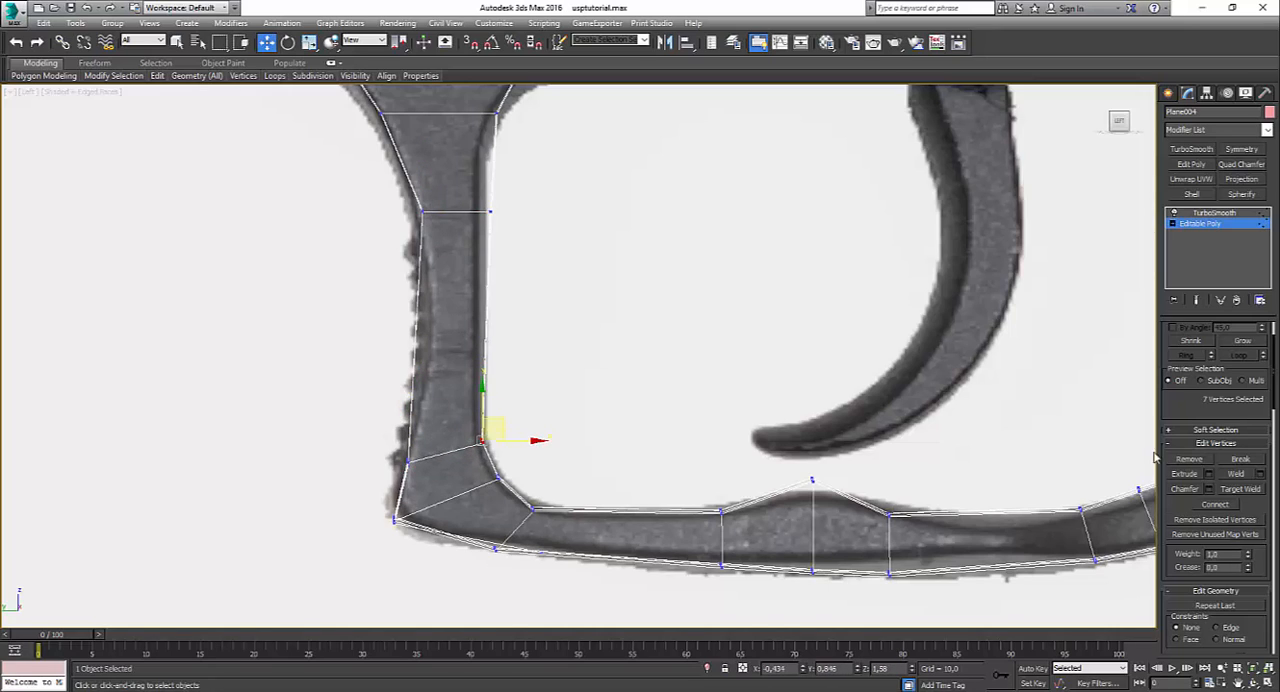
pyautogui.scroll(2, 1213, 465)
pyautogui.click(1182, 345)
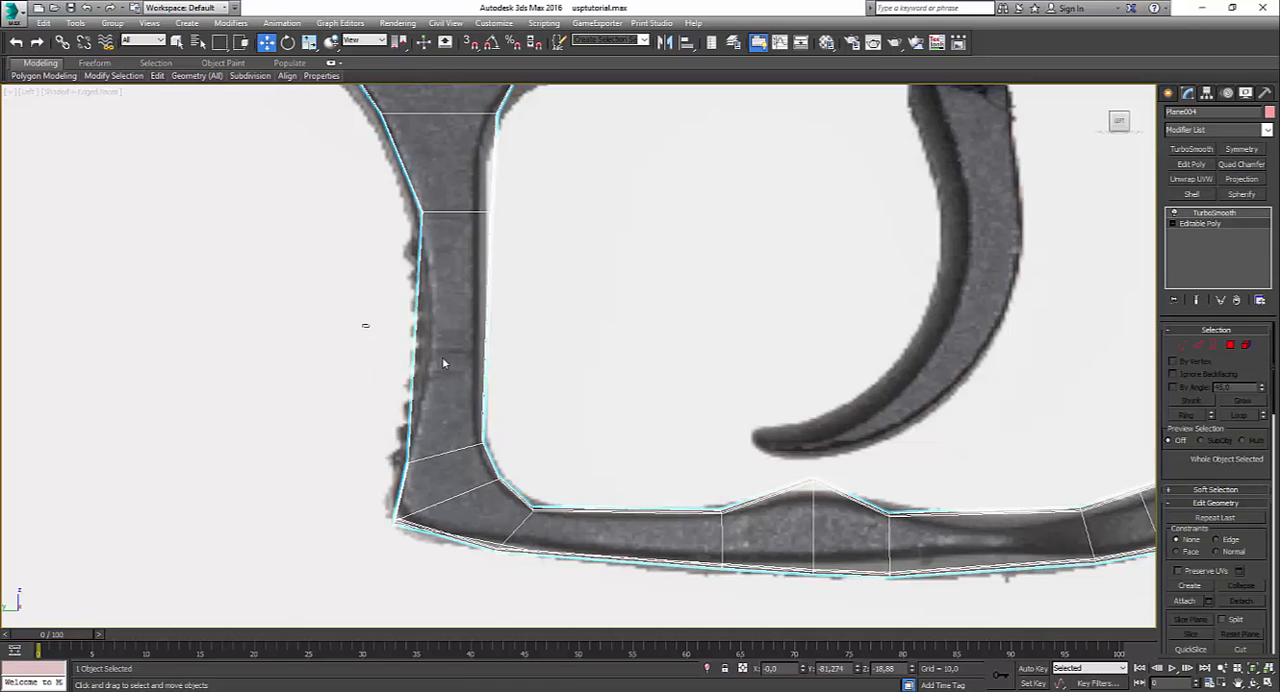
pyautogui.click(1196, 225)
pyautogui.click(1204, 346)
pyautogui.click(1204, 346)
pyautogui.click(1035, 467)
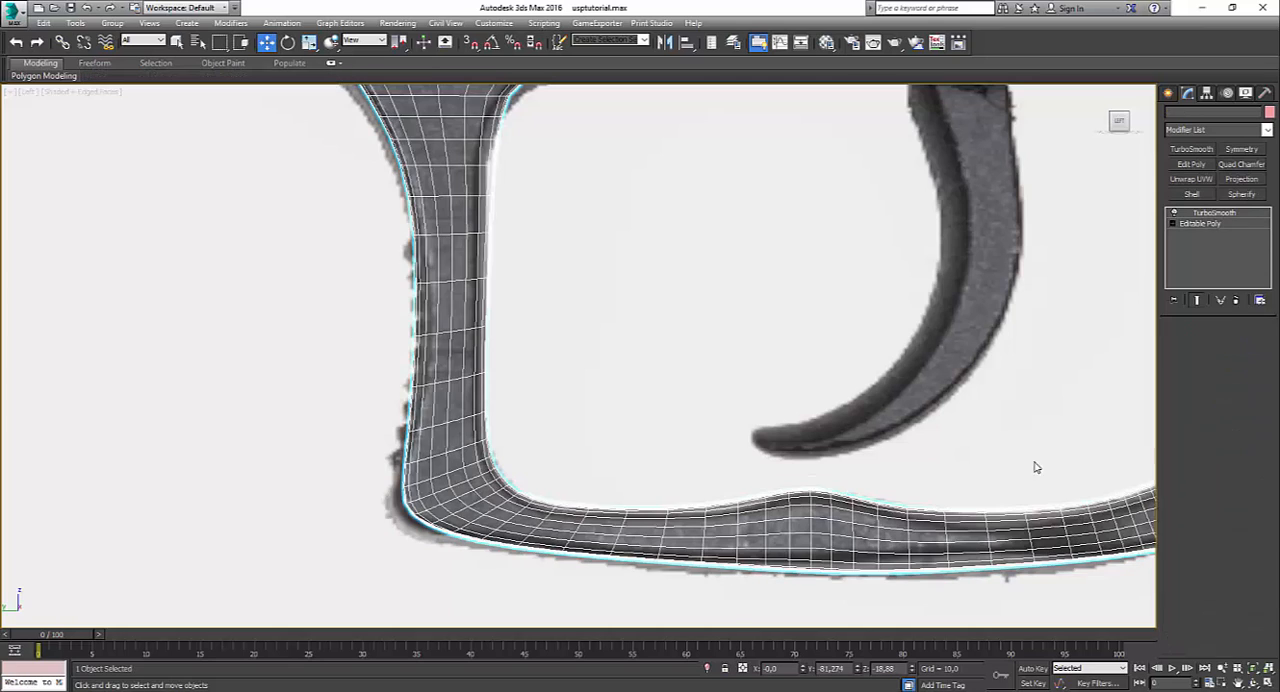
# Step: Connect the long edges of the guard's front post with a new middle loop and flatten it to level
pyautogui.click(1217, 227)
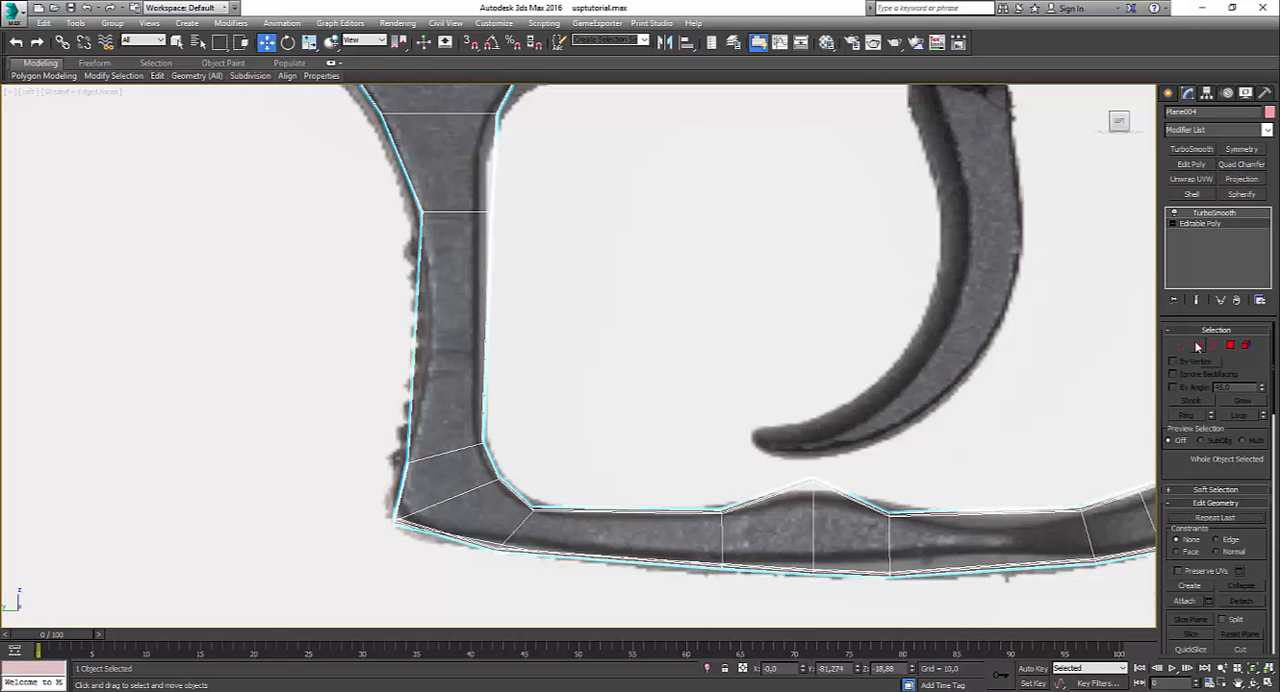
pyautogui.click(1198, 346)
pyautogui.moveTo(374, 338); pyautogui.dragTo(578, 384)
pyautogui.hotkey('ctrl', 'shift', 'e')
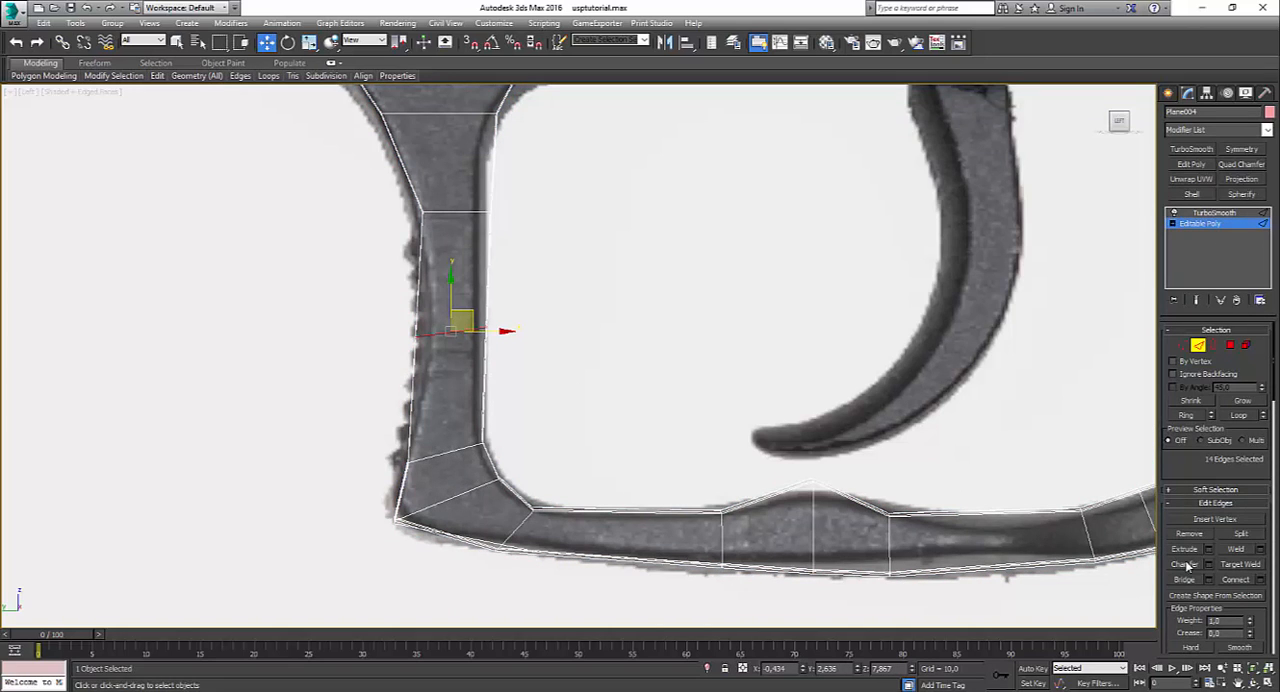
pyautogui.press('r')
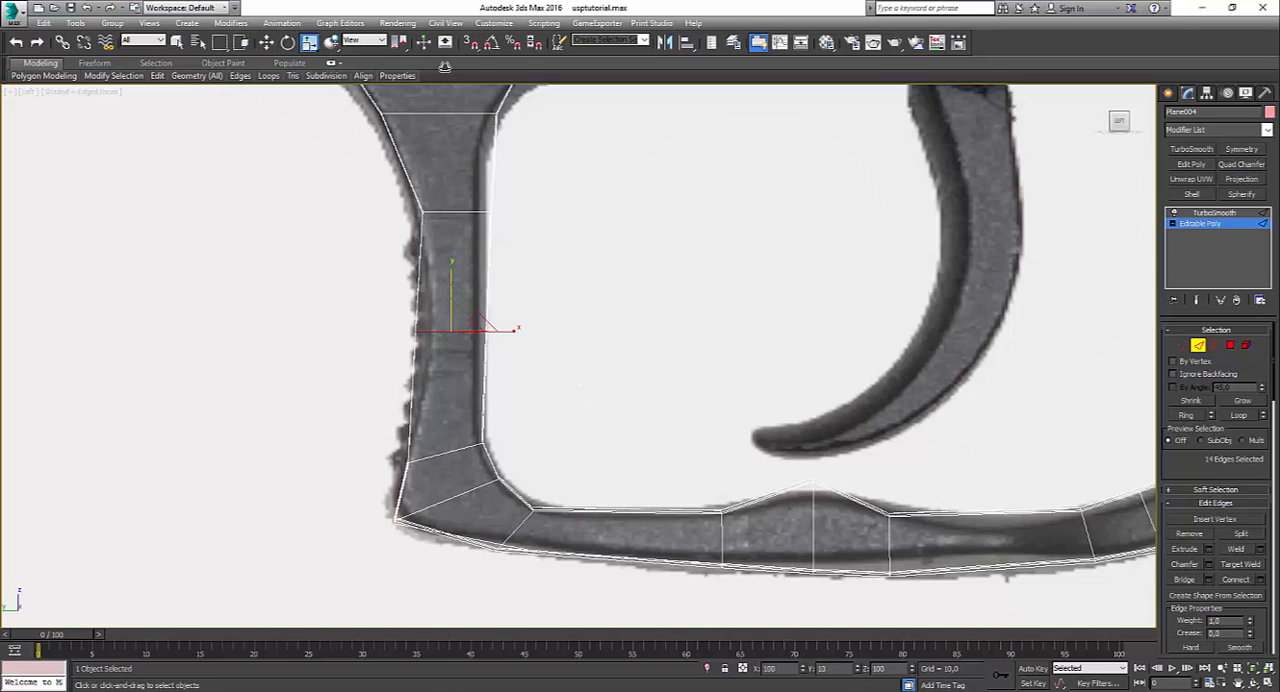
# Step: Chamfer the middle loop of the front post by 5.439 with 11 segments to cover the serrated area
pyautogui.click(1208, 564)
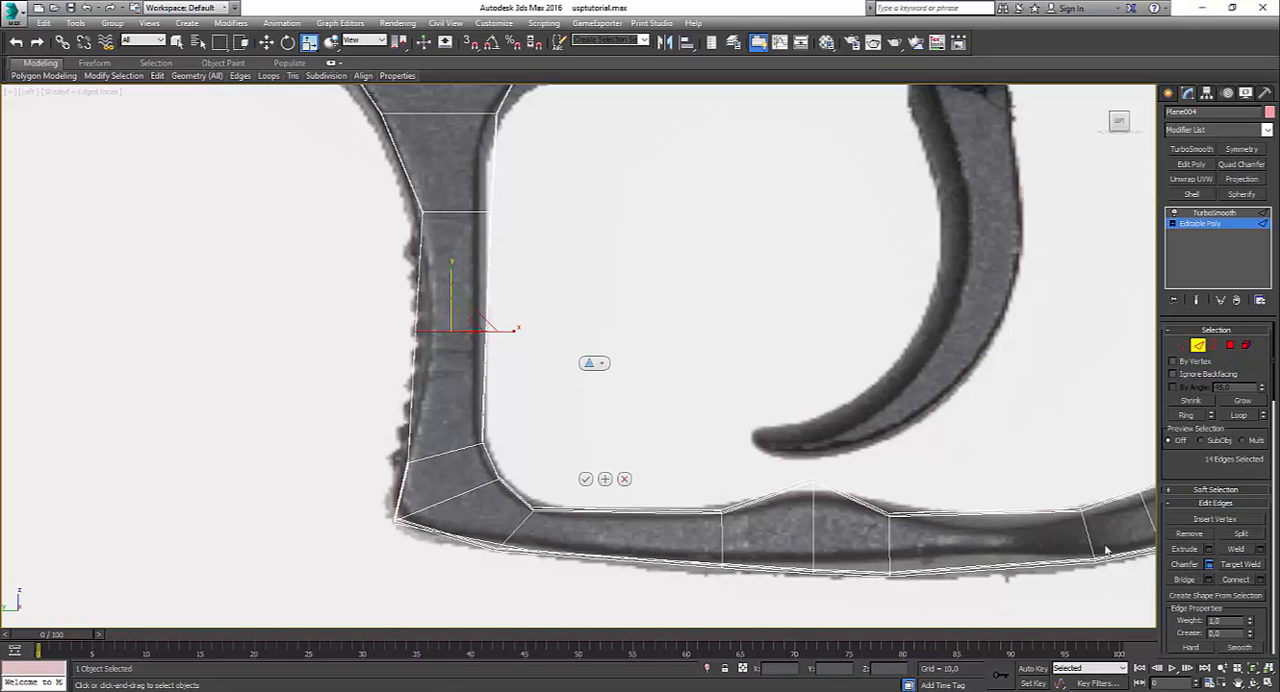
pyautogui.moveTo(586, 401); pyautogui.dragTo(593, 315)
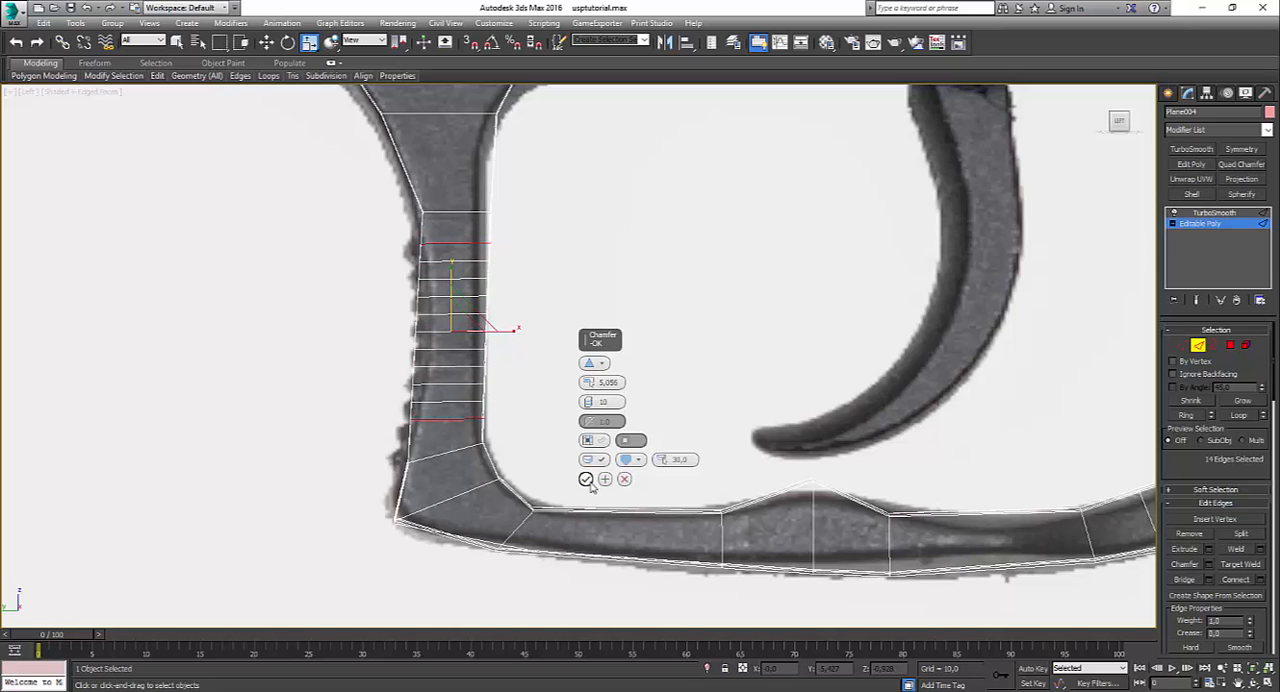
pyautogui.click(589, 406)
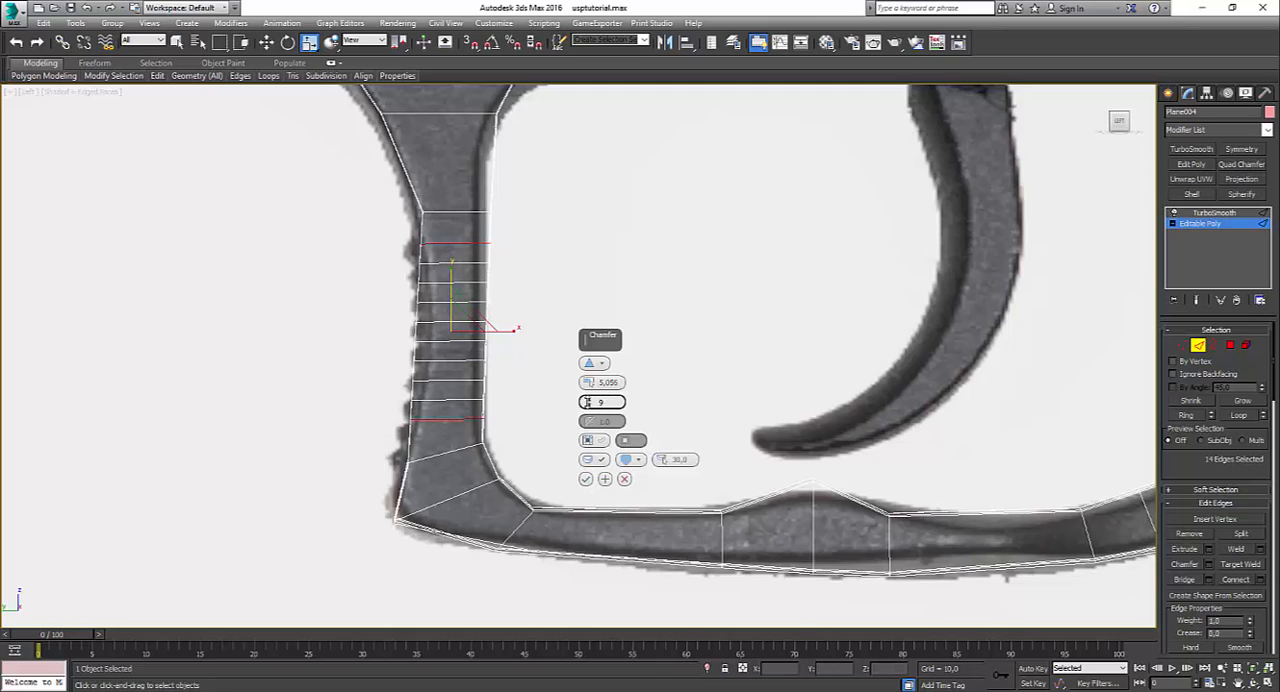
pyautogui.click(588, 399)
pyautogui.click(588, 399)
pyautogui.moveTo(588, 383); pyautogui.dragTo(587, 375)
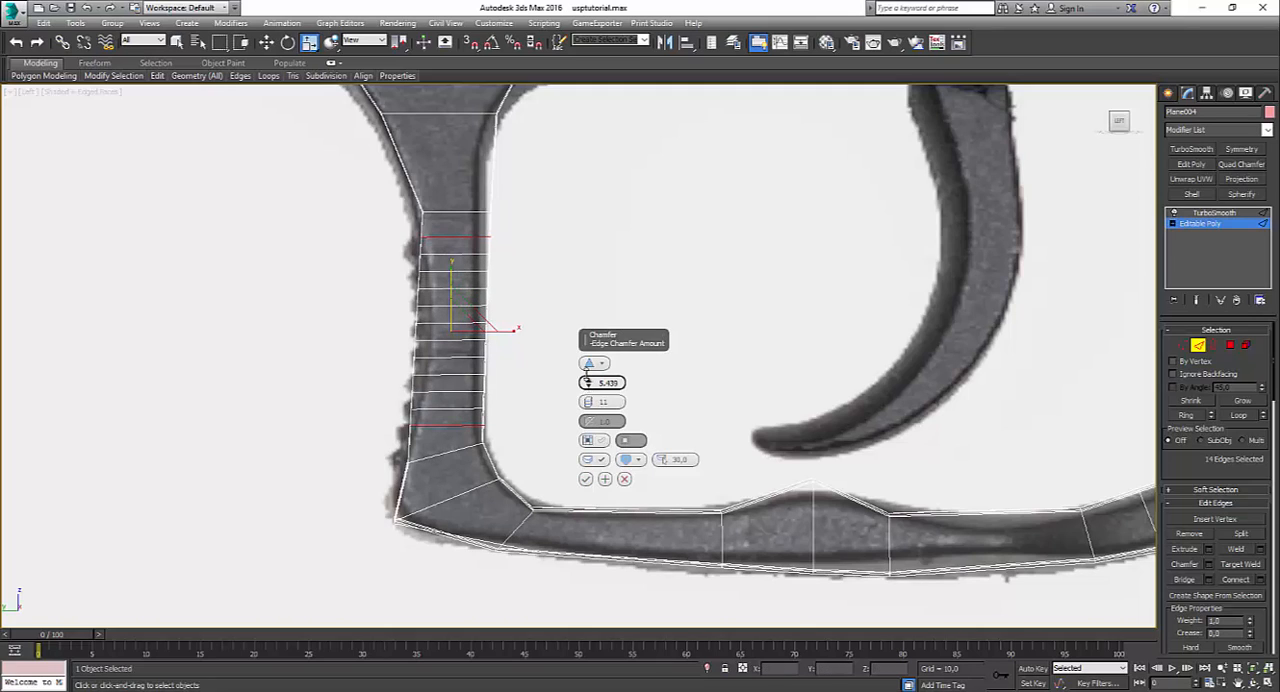
pyautogui.click(585, 479)
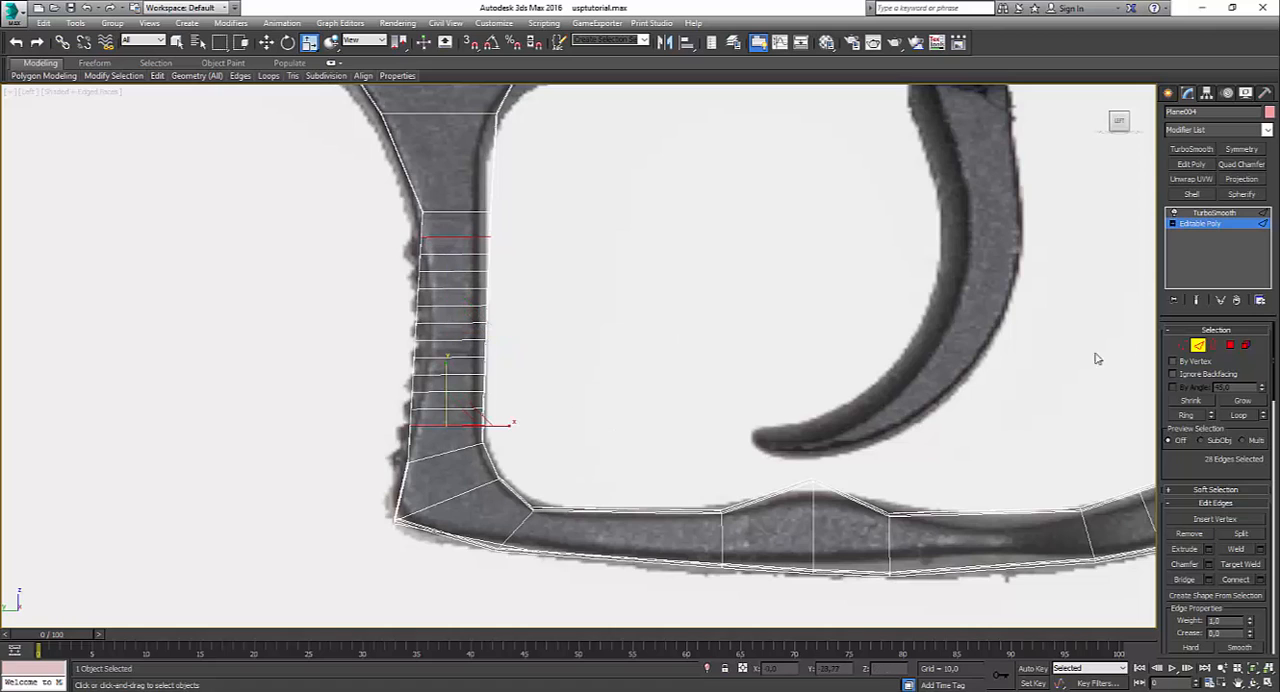
# Step: Move the front vertices of the new loops on the post's lower part inward to follow the reference curve behind the serrations
pyautogui.click(1182, 345)
pyautogui.scroll(2, 363, 433)
pyautogui.press('w')
pyautogui.moveTo(234, 386); pyautogui.dragTo(294, 383)
pyautogui.moveTo(302, 372); pyautogui.dragTo(315, 372)
pyautogui.moveTo(243, 330); pyautogui.dragTo(328, 374)
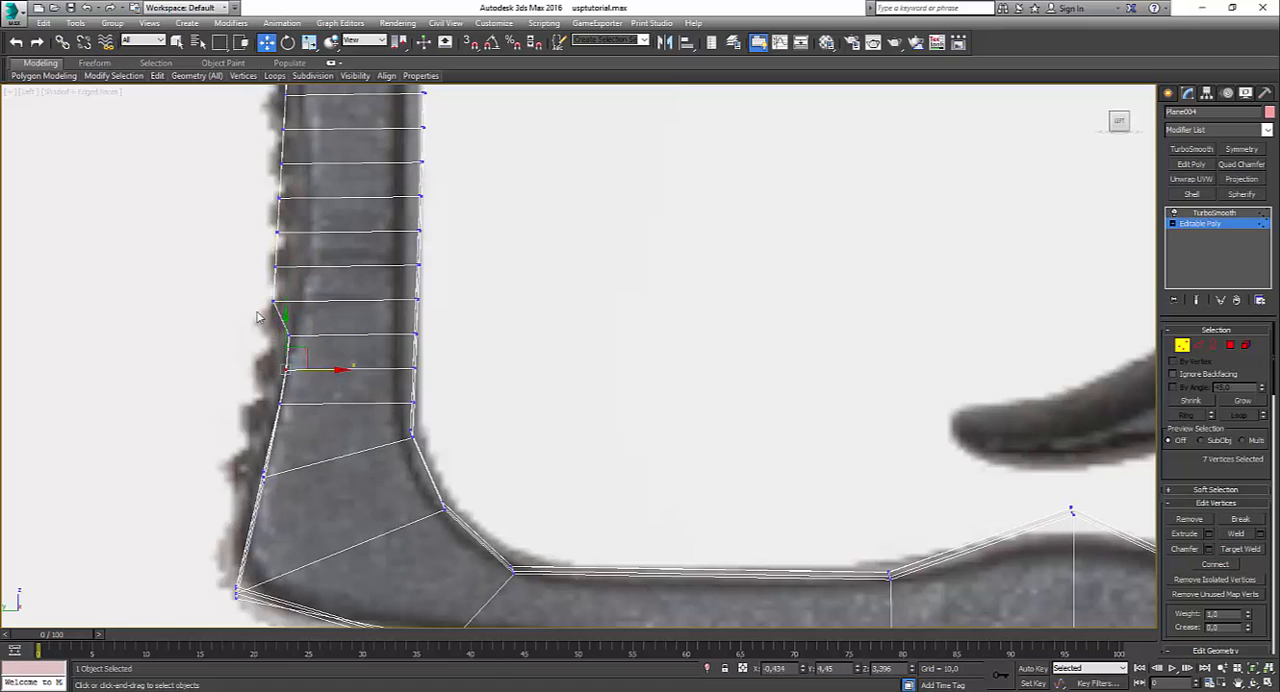
pyautogui.moveTo(261, 296); pyautogui.dragTo(338, 313)
pyautogui.moveTo(262, 325); pyautogui.dragTo(293, 343)
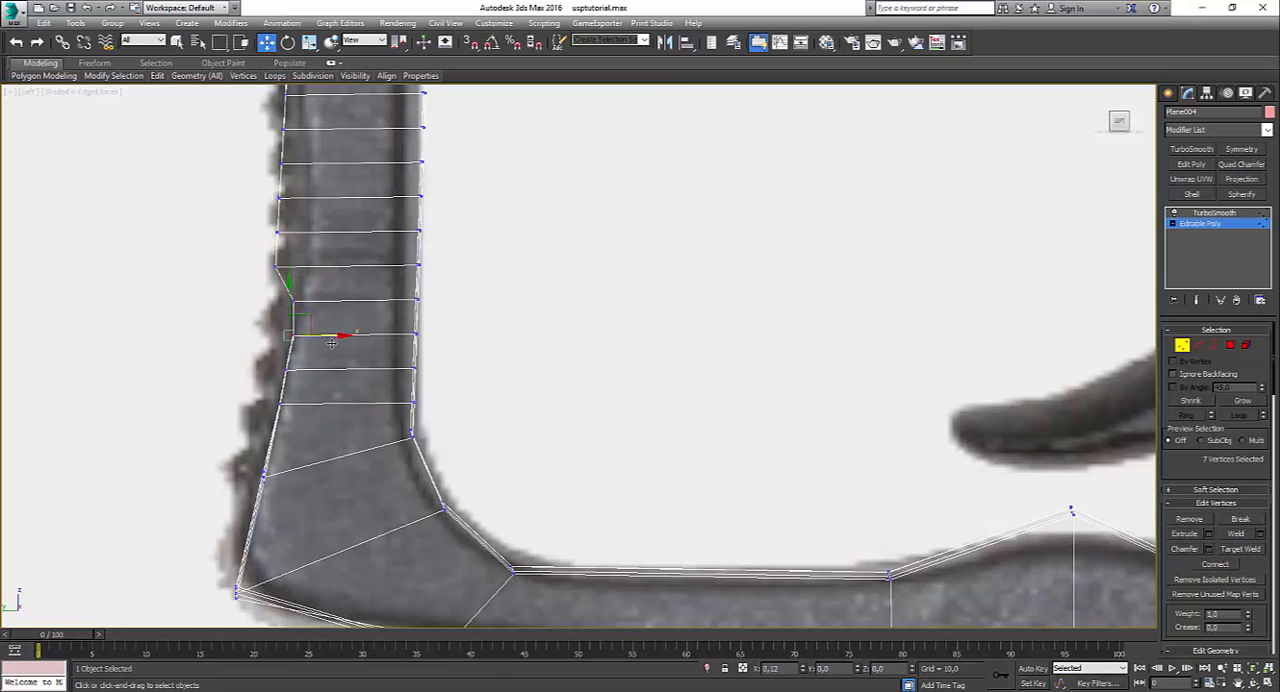
# Step: Move the front vertices of the loops on the post's middle part inward to follow the reference curve behind the serrations
pyautogui.moveTo(244, 249); pyautogui.dragTo(333, 283)
pyautogui.moveTo(270, 226); pyautogui.dragTo(331, 237)
pyautogui.moveTo(334, 249); pyautogui.dragTo(444, 414, button='middle')
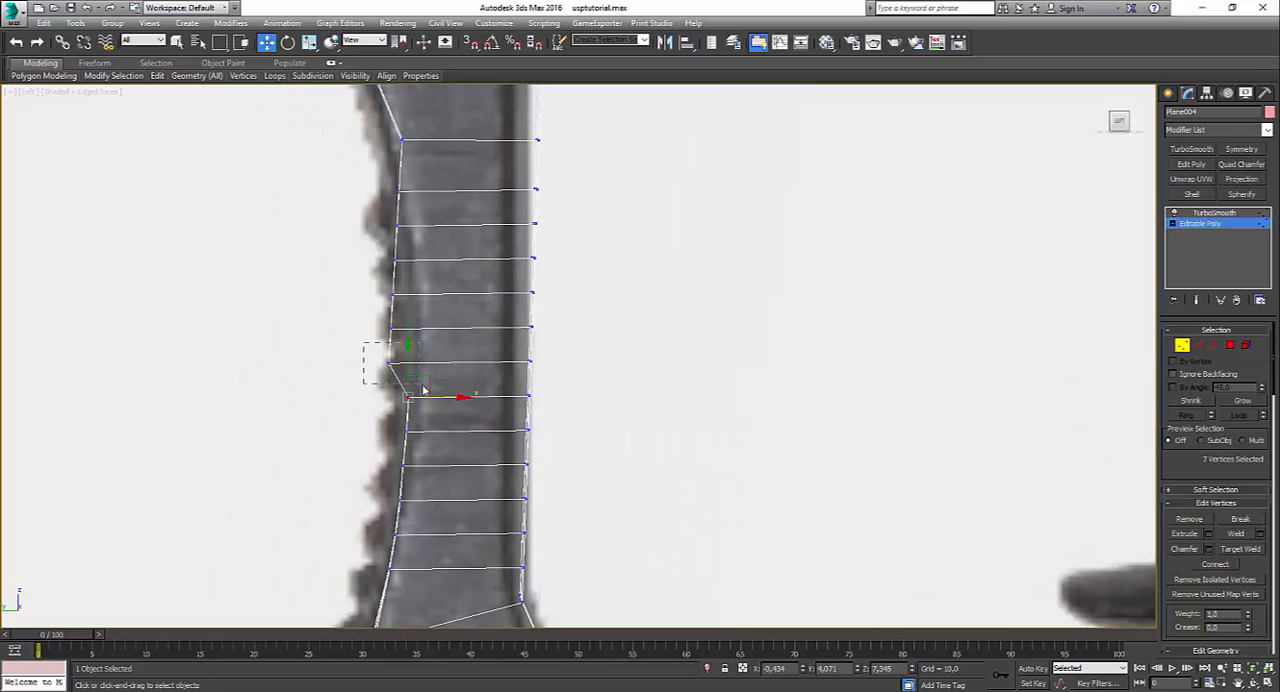
pyautogui.moveTo(422, 389); pyautogui.dragTo(449, 362)
pyautogui.moveTo(366, 314); pyautogui.dragTo(450, 330)
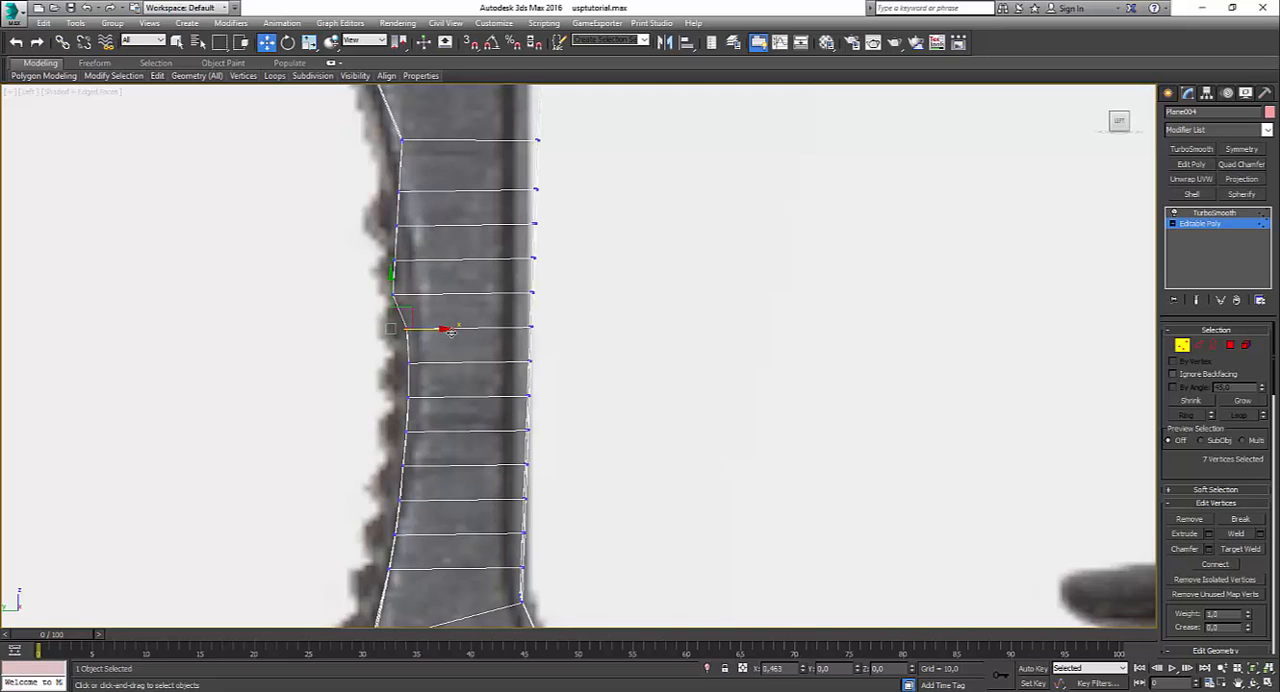
pyautogui.moveTo(372, 279); pyautogui.dragTo(428, 287)
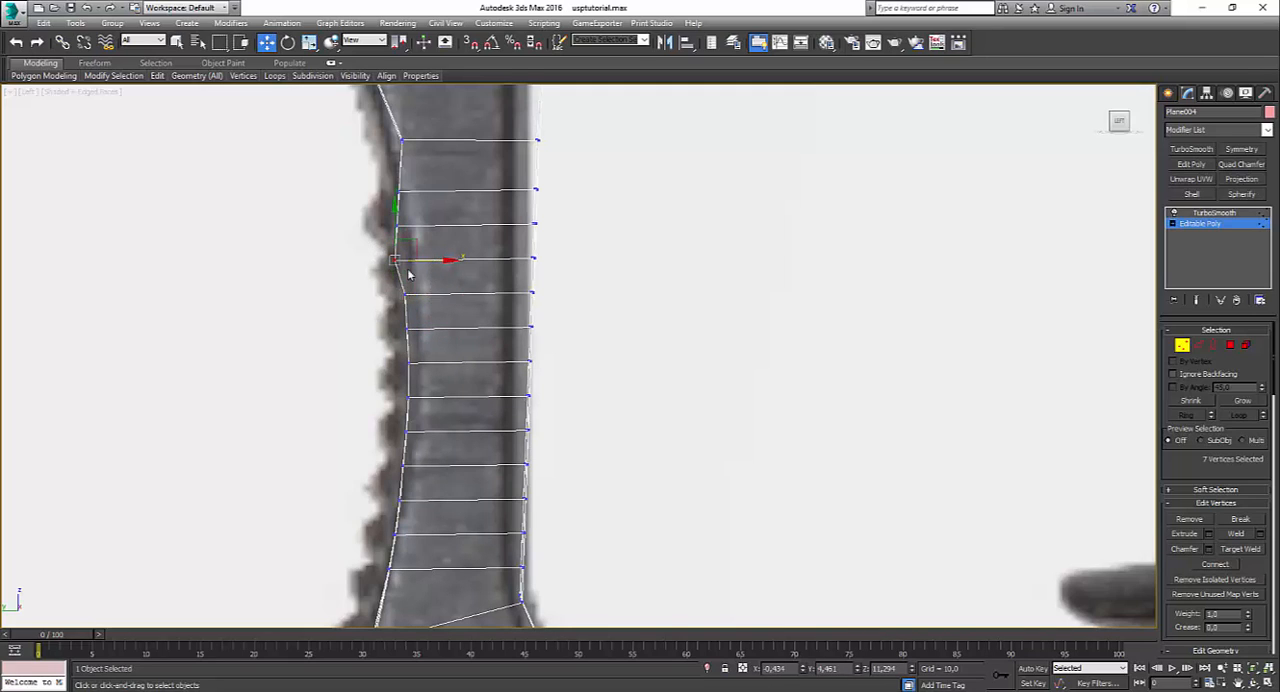
pyautogui.moveTo(445, 386); pyautogui.dragTo(445, 466)
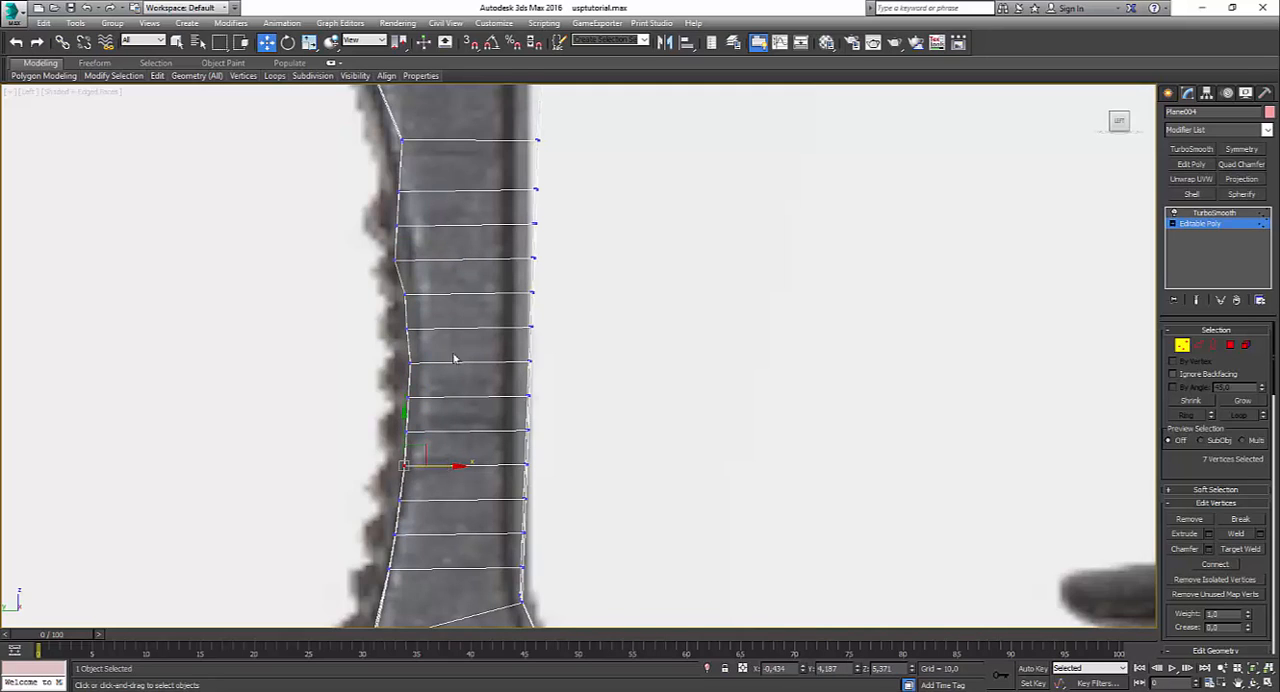
pyautogui.moveTo(400, 318); pyautogui.dragTo(433, 342)
pyautogui.moveTo(394, 380); pyautogui.dragTo(433, 411)
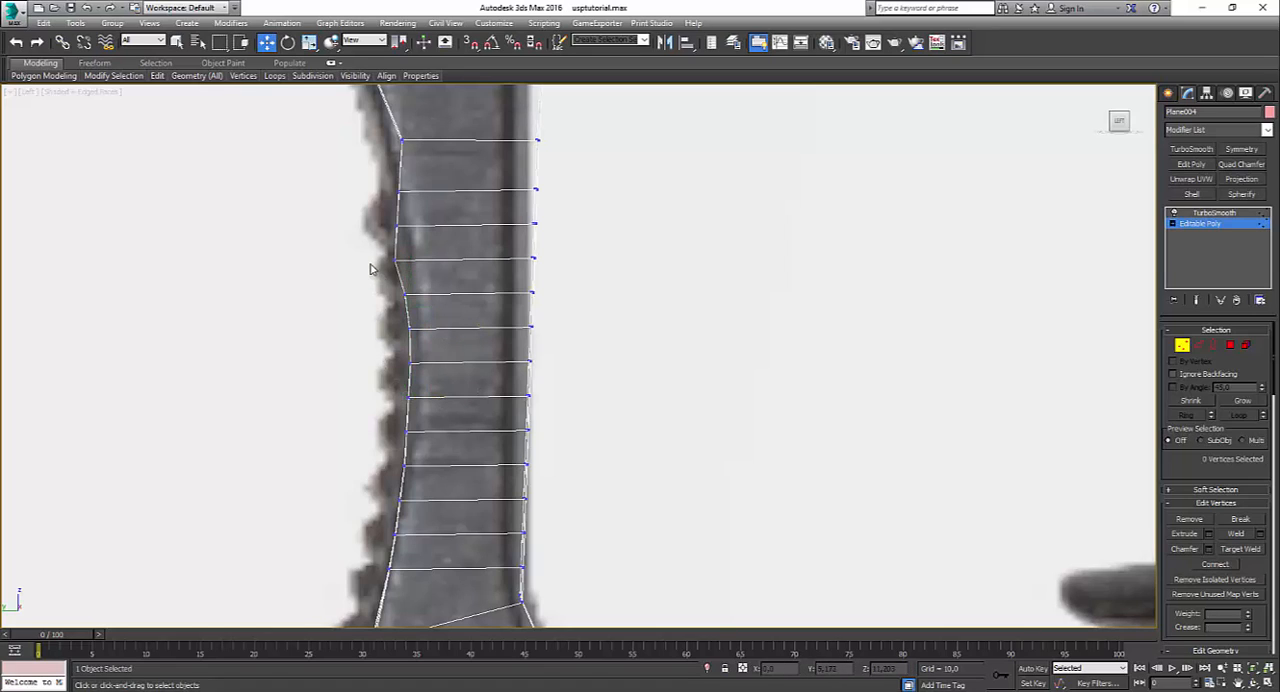
# Step: Shift the front vertices of the post's upper loops onto the reference curve and even out the ones around the middle
pyautogui.moveTo(374, 254); pyautogui.dragTo(454, 299)
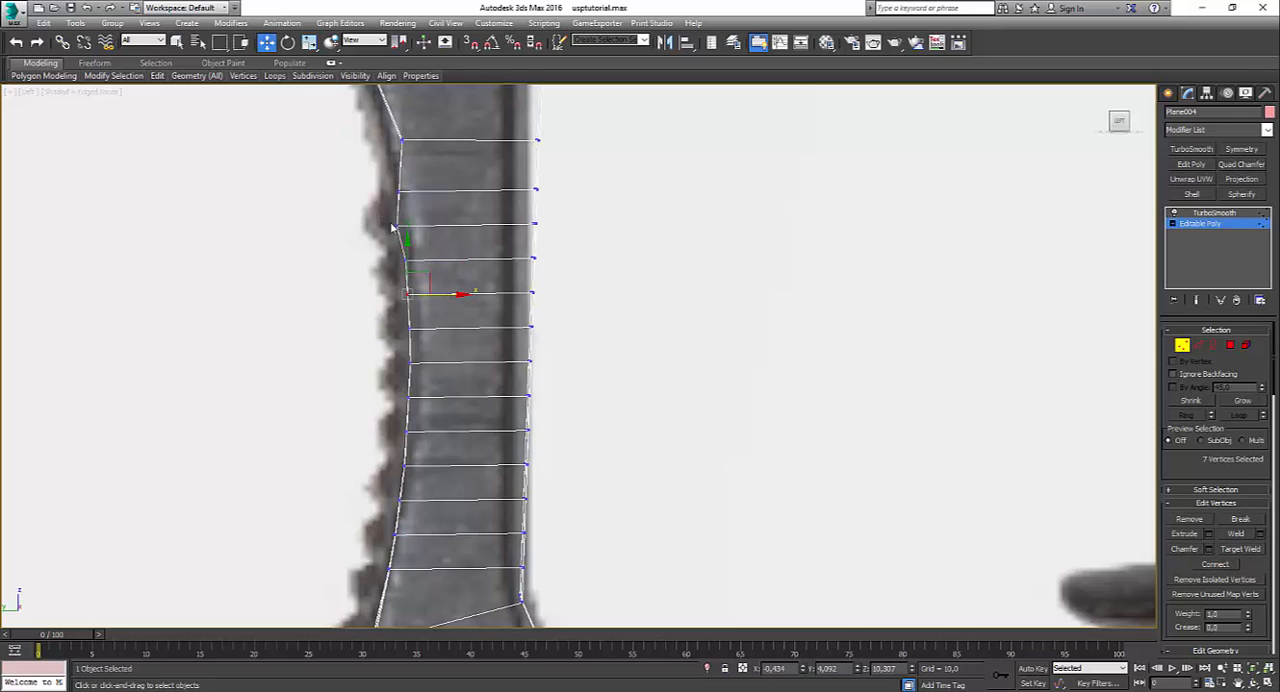
pyautogui.click(392, 228)
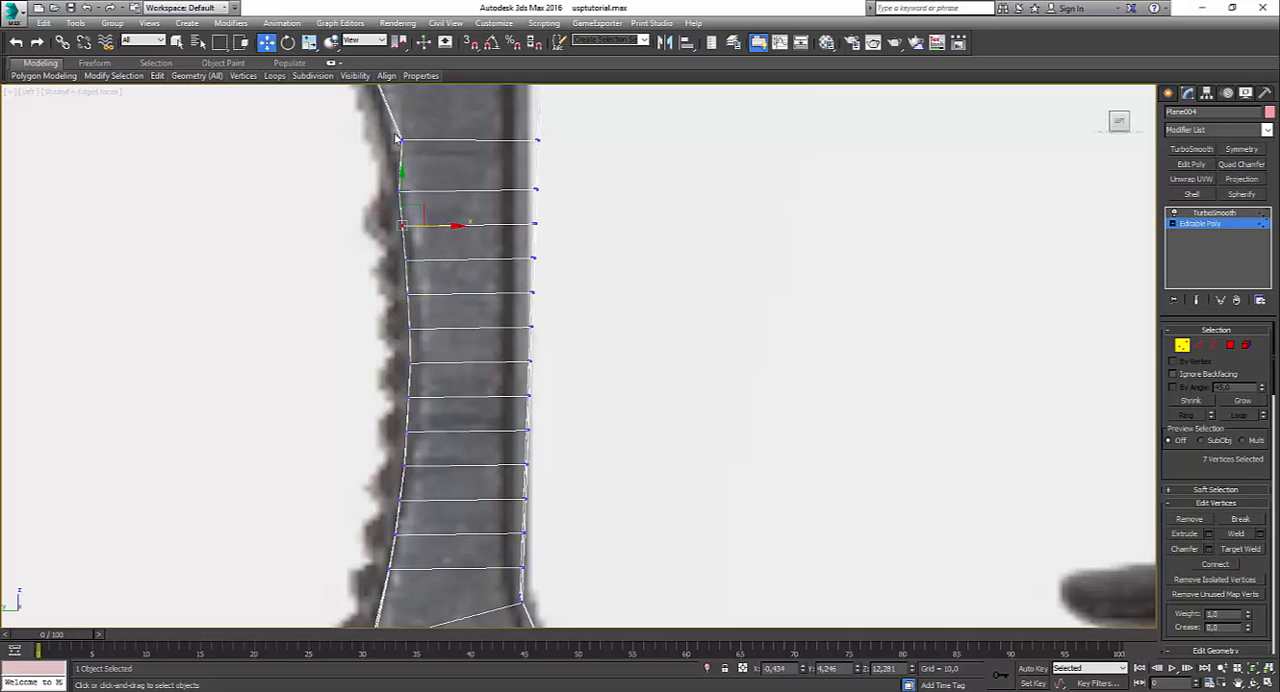
pyautogui.click(397, 140)
pyautogui.moveTo(438, 143); pyautogui.dragTo(428, 142)
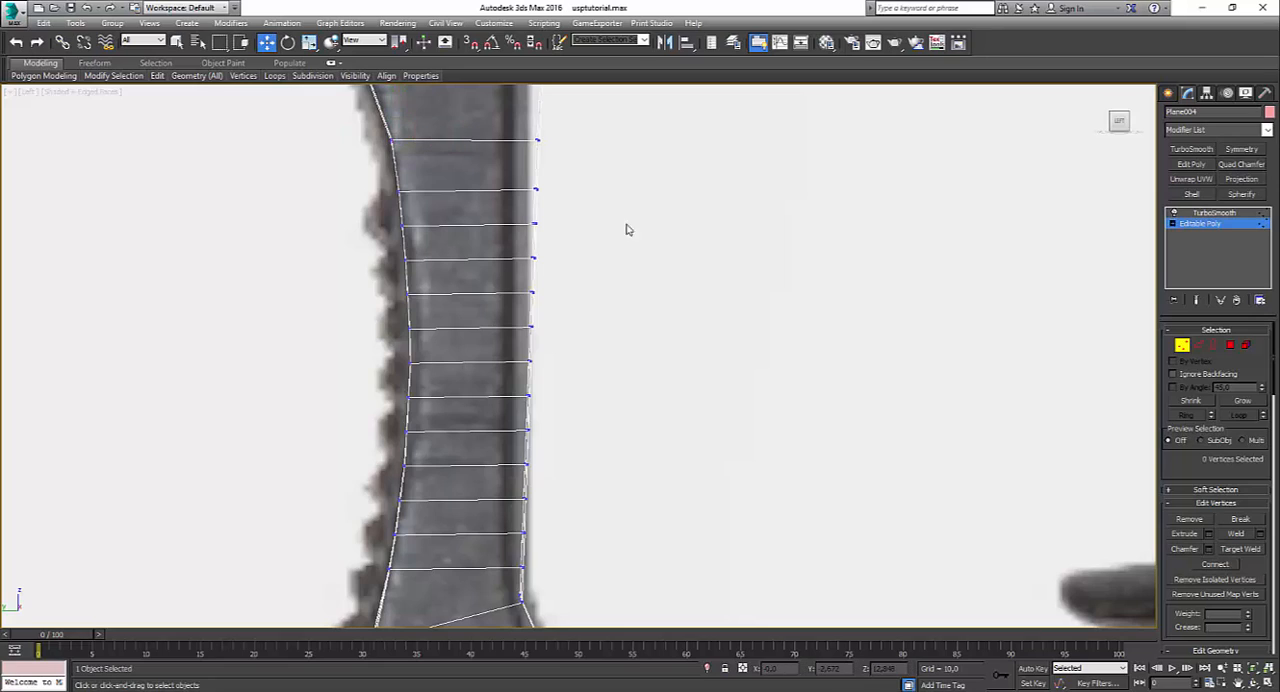
pyautogui.click(407, 397)
pyautogui.moveTo(447, 399); pyautogui.dragTo(460, 413)
pyautogui.moveTo(384, 424); pyautogui.dragTo(445, 448)
pyautogui.click(614, 372)
pyautogui.scroll(-3, 614, 372)
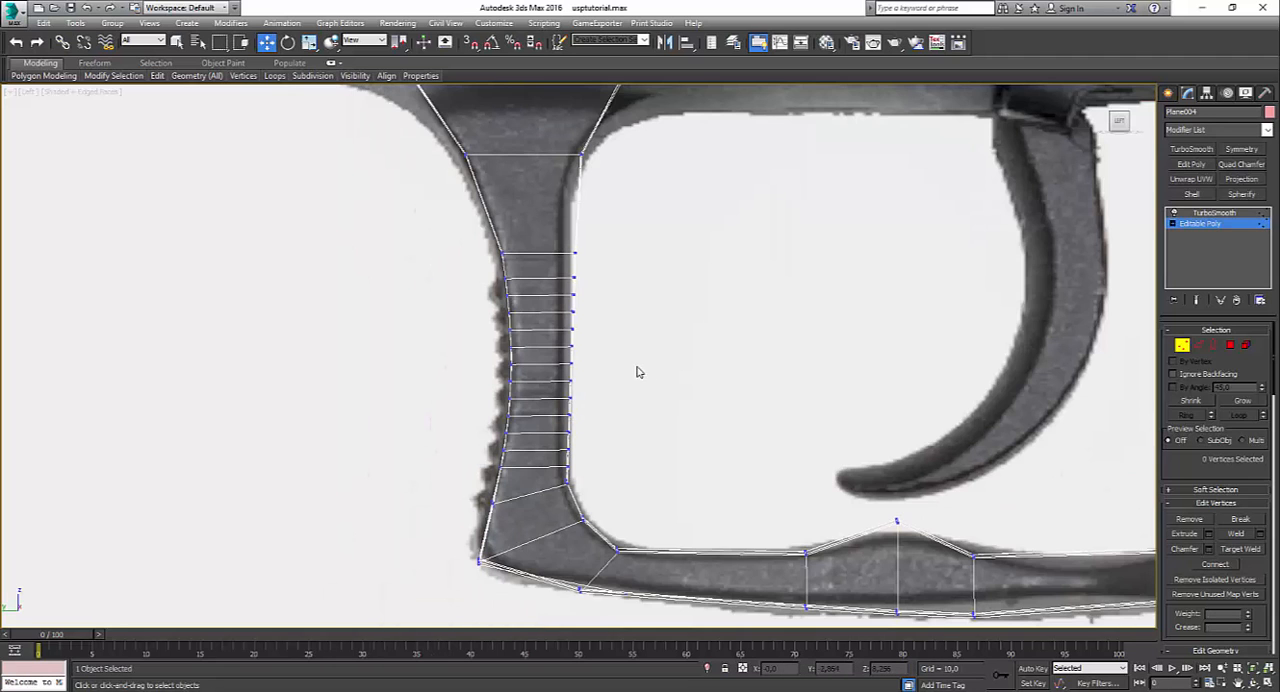
# Step: Examine the guard's front post in an enlarged perspective view and compare it with the reference photo 13.JPG
pyautogui.hotkey('alt', 'w')
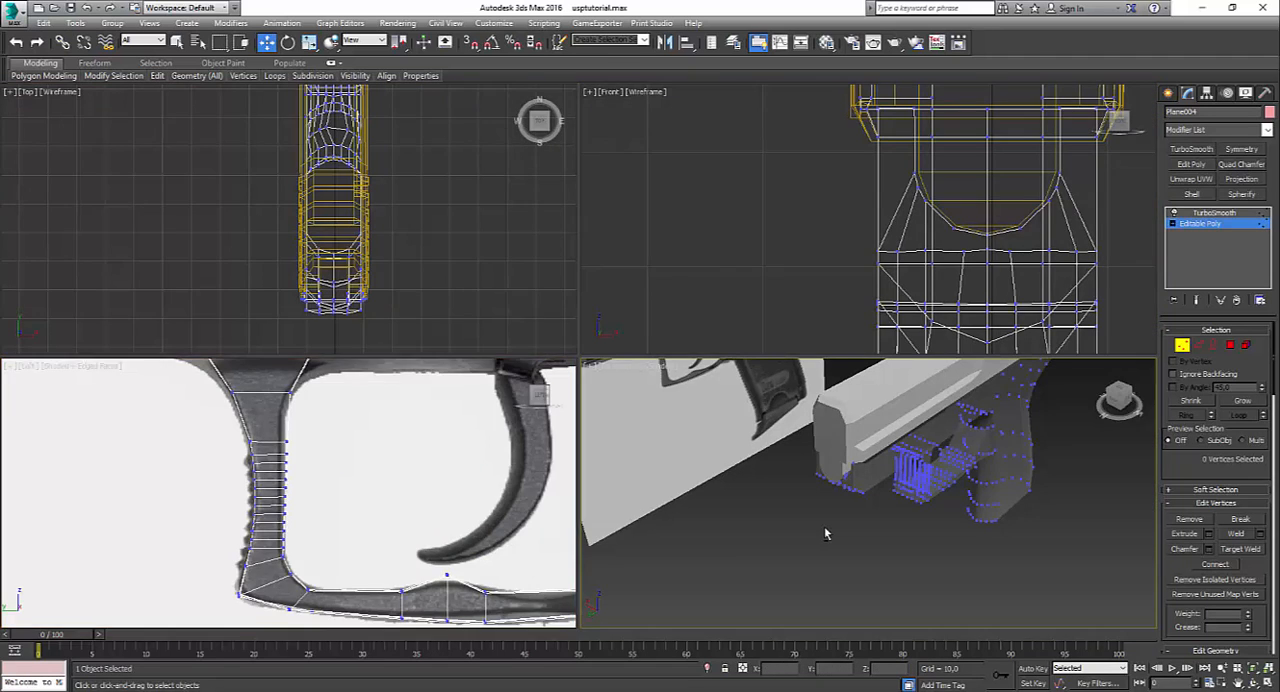
pyautogui.hotkey('alt', 'w')
pyautogui.keyDown('alt'); pyautogui.moveTo(717, 409); pyautogui.dragTo(637, 353, button='middle'); pyautogui.keyUp('alt')
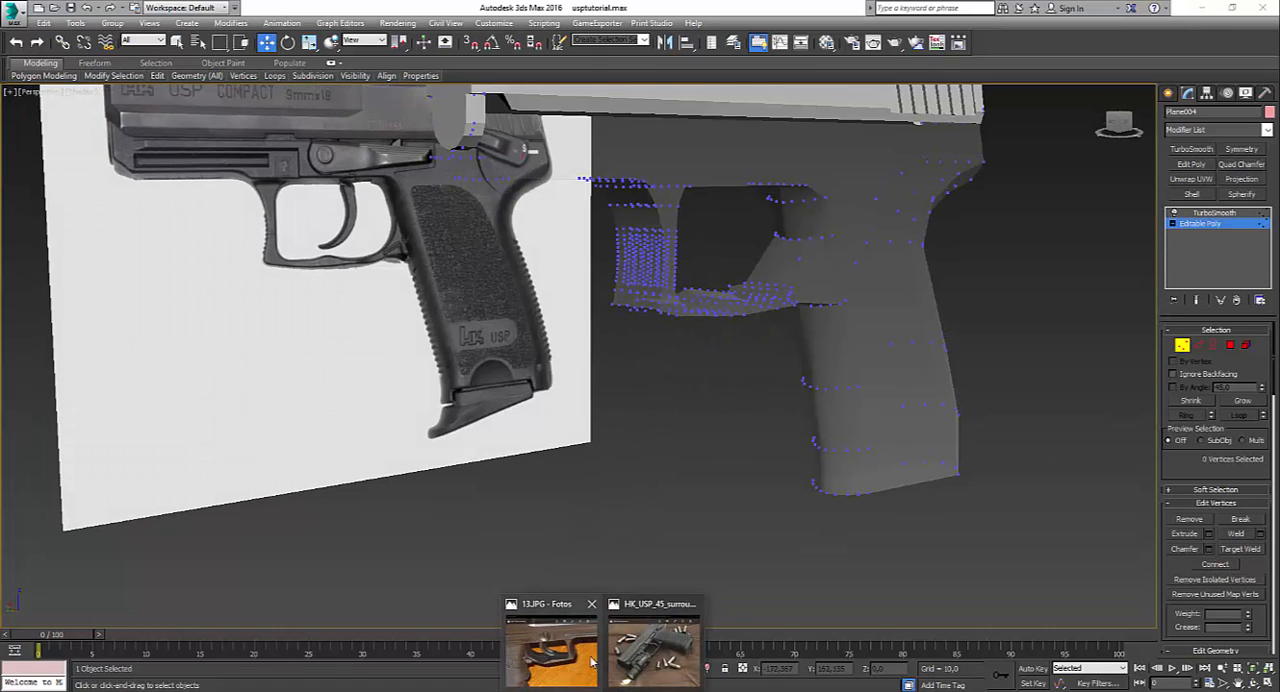
pyautogui.click(574, 655)
pyautogui.click(460, 543)
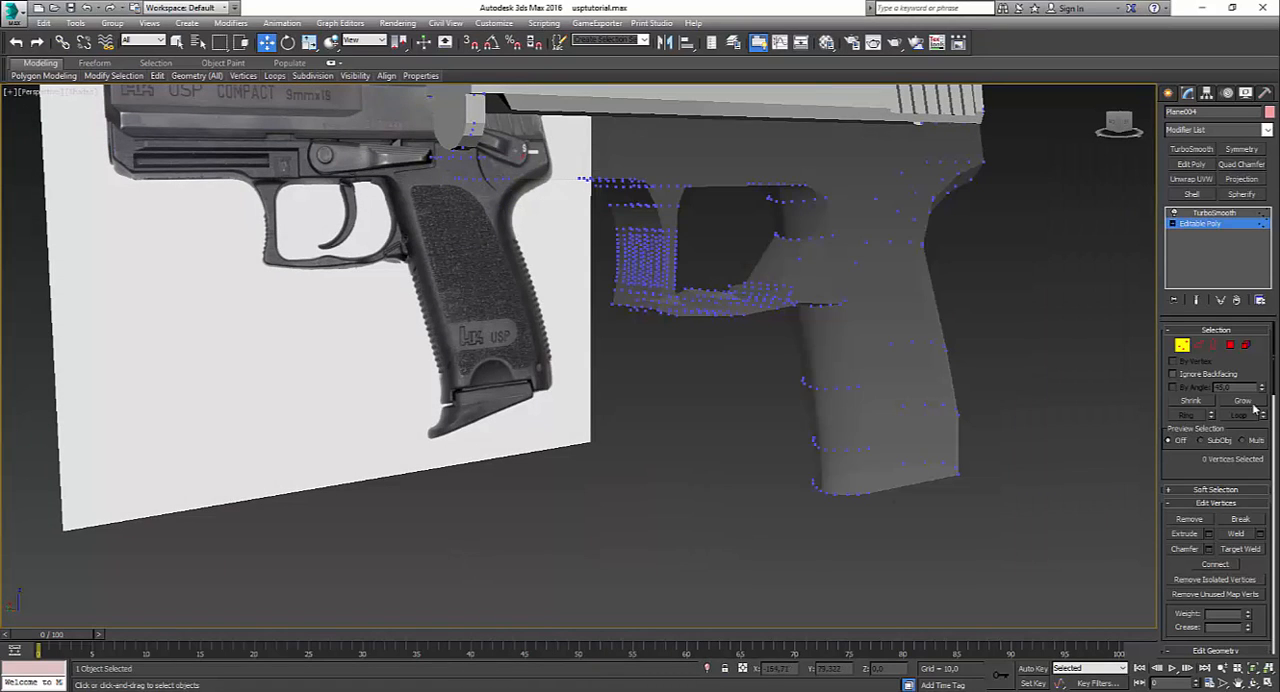
# Step: Switch the frame mesh to polygon editing and display it opaque and shaded with its edges
pyautogui.click(1231, 345)
pyautogui.scroll(5, 614, 300)
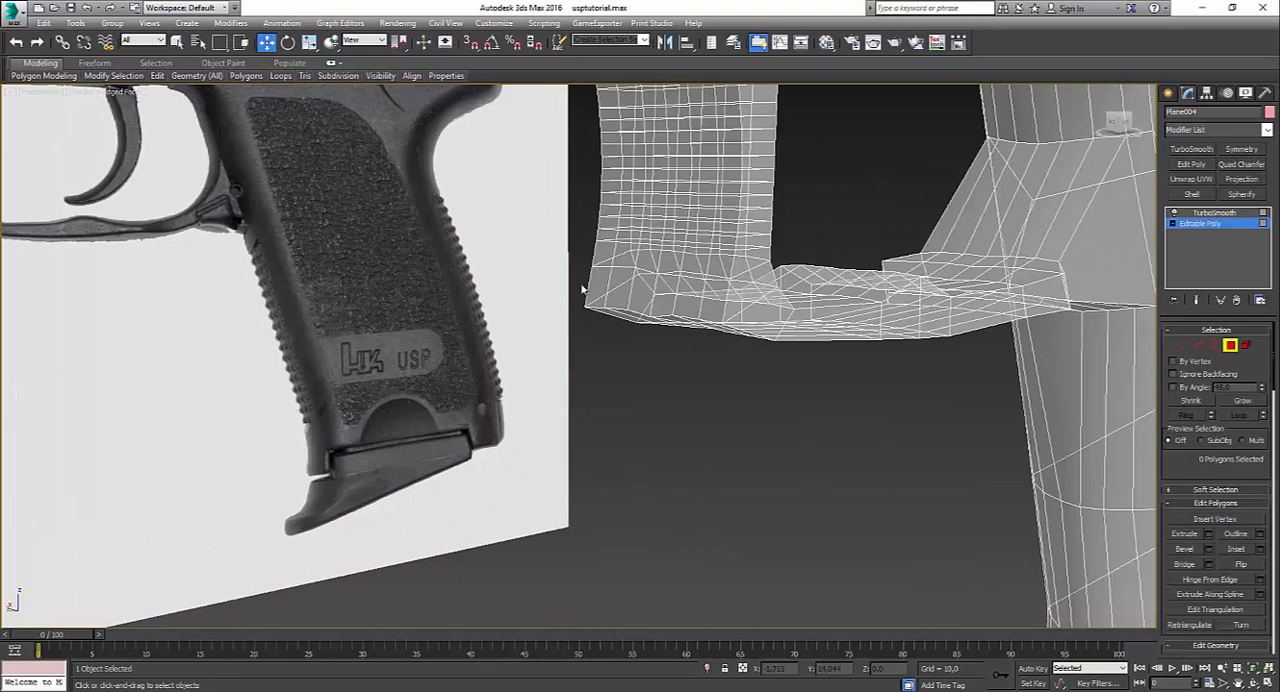
pyautogui.scroll(-3, 660, 320)
pyautogui.press('F3')
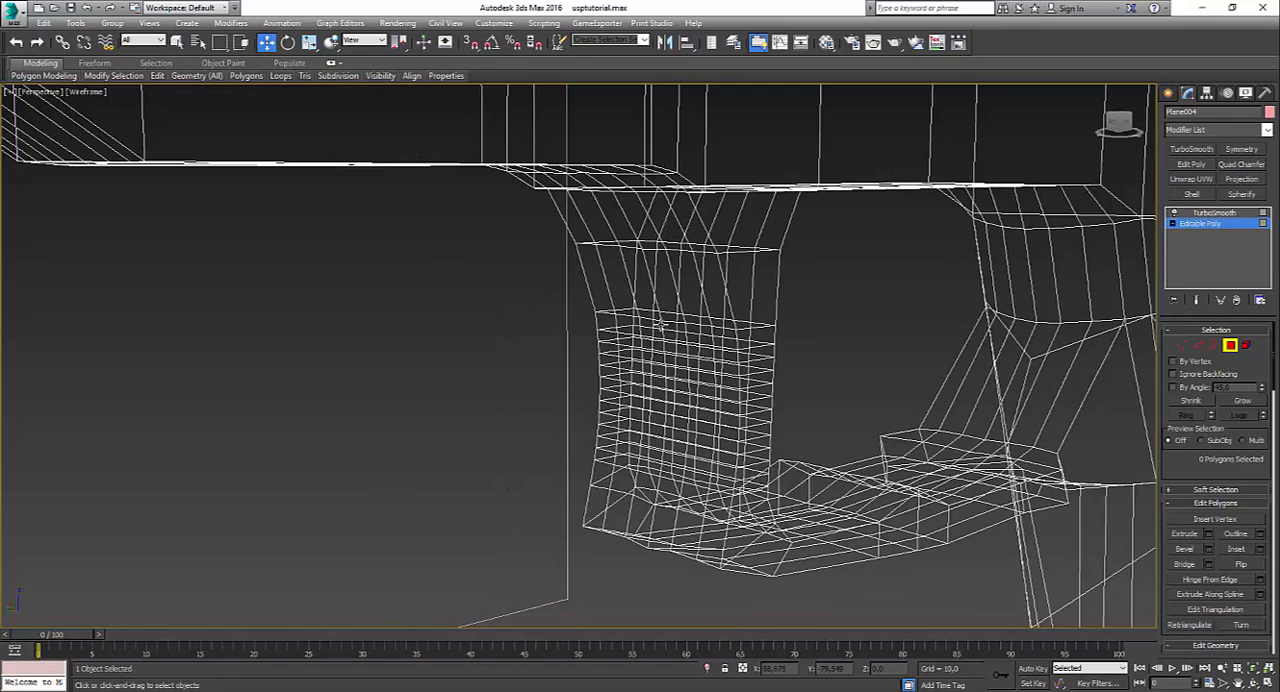
pyautogui.press('F3')
pyautogui.press('m')
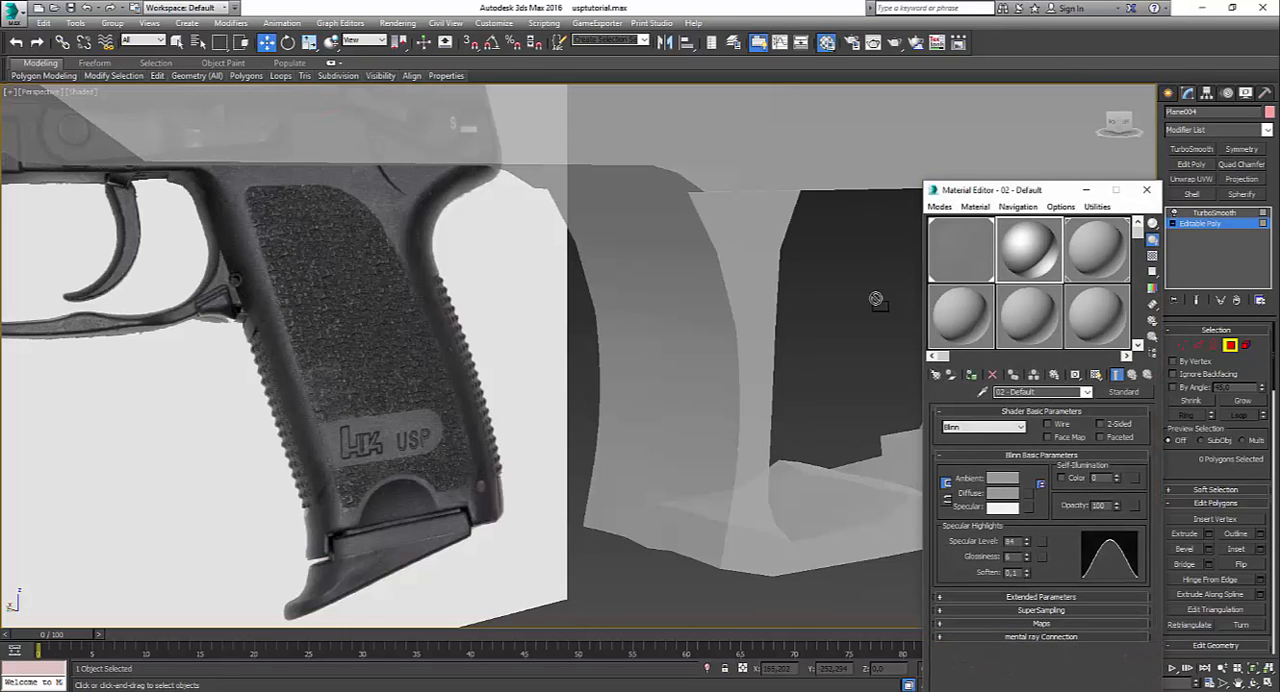
pyautogui.click(1147, 191)
pyautogui.click(726, 394)
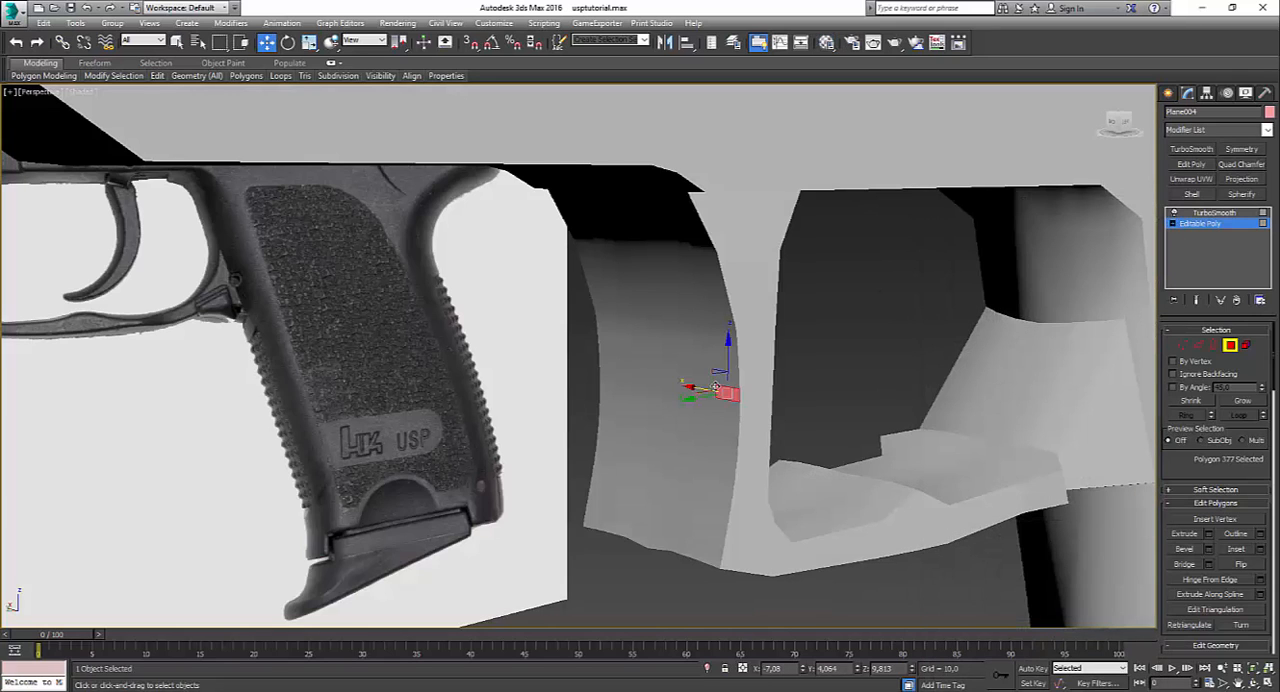
pyautogui.press('F4')
pyautogui.click(721, 336)
pyautogui.keyDown('ctrl'); pyautogui.click(679, 330); pyautogui.keyUp('ctrl')
pyautogui.keyDown('ctrl'); pyautogui.click(702, 331); pyautogui.keyUp('ctrl')
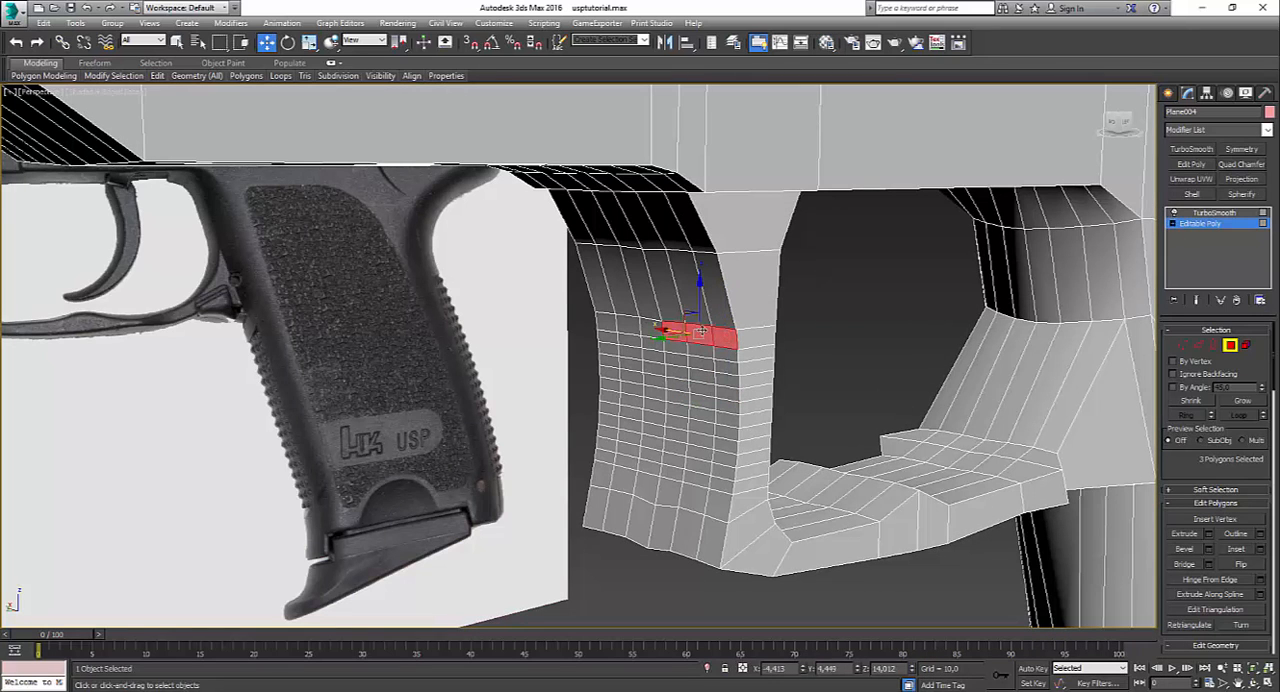
pyautogui.keyDown('ctrl'); pyautogui.click(648, 329); pyautogui.keyUp('ctrl')
pyautogui.click(723, 355)
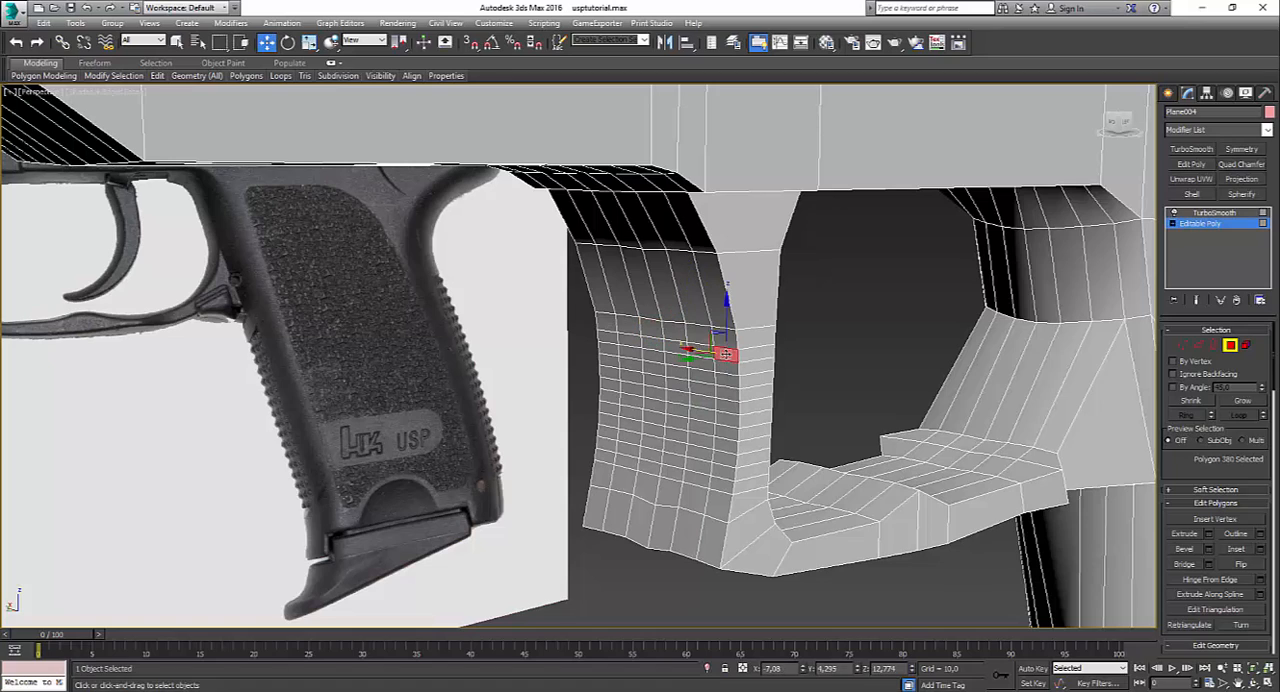
pyautogui.keyDown('ctrl'); pyautogui.click(702, 353); pyautogui.keyUp('ctrl')
pyautogui.keyDown('ctrl'); pyautogui.click(676, 347); pyautogui.keyUp('ctrl')
pyautogui.keyDown('ctrl'); pyautogui.click(629, 341); pyautogui.keyUp('ctrl')
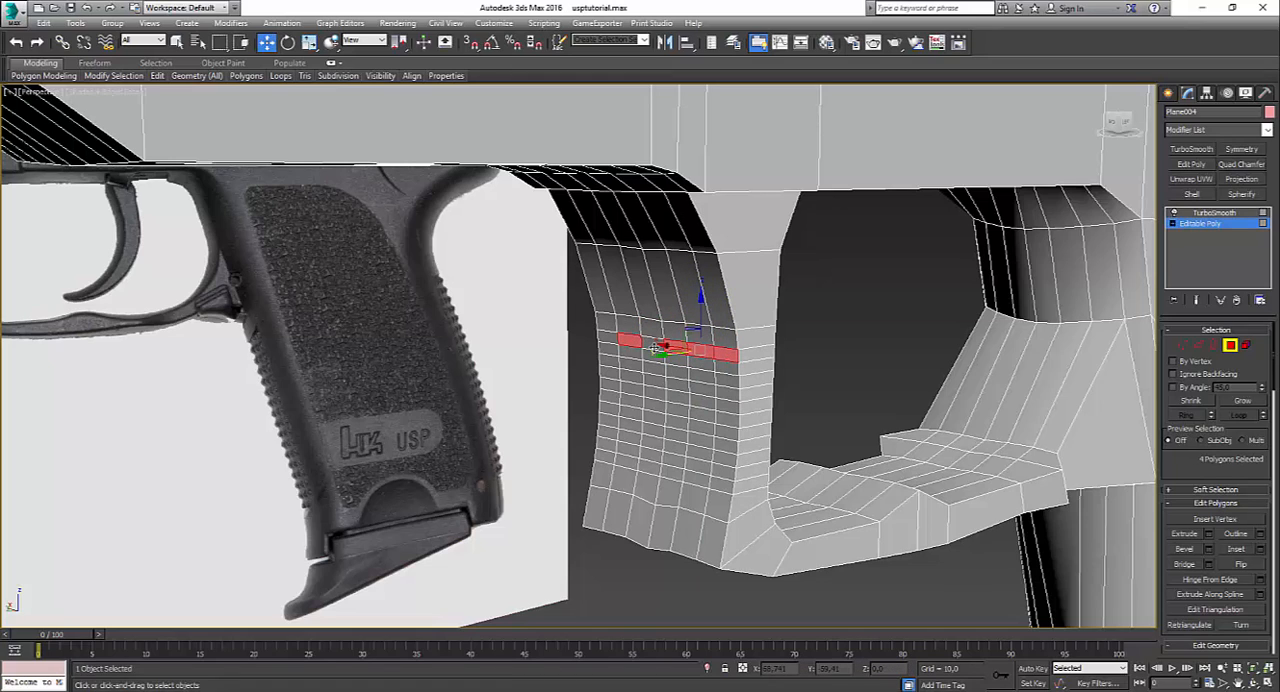
pyautogui.keyDown('ctrl'); pyautogui.click(650, 345); pyautogui.keyUp('ctrl')
pyautogui.keyDown('ctrl'); pyautogui.click(607, 340); pyautogui.keyUp('ctrl')
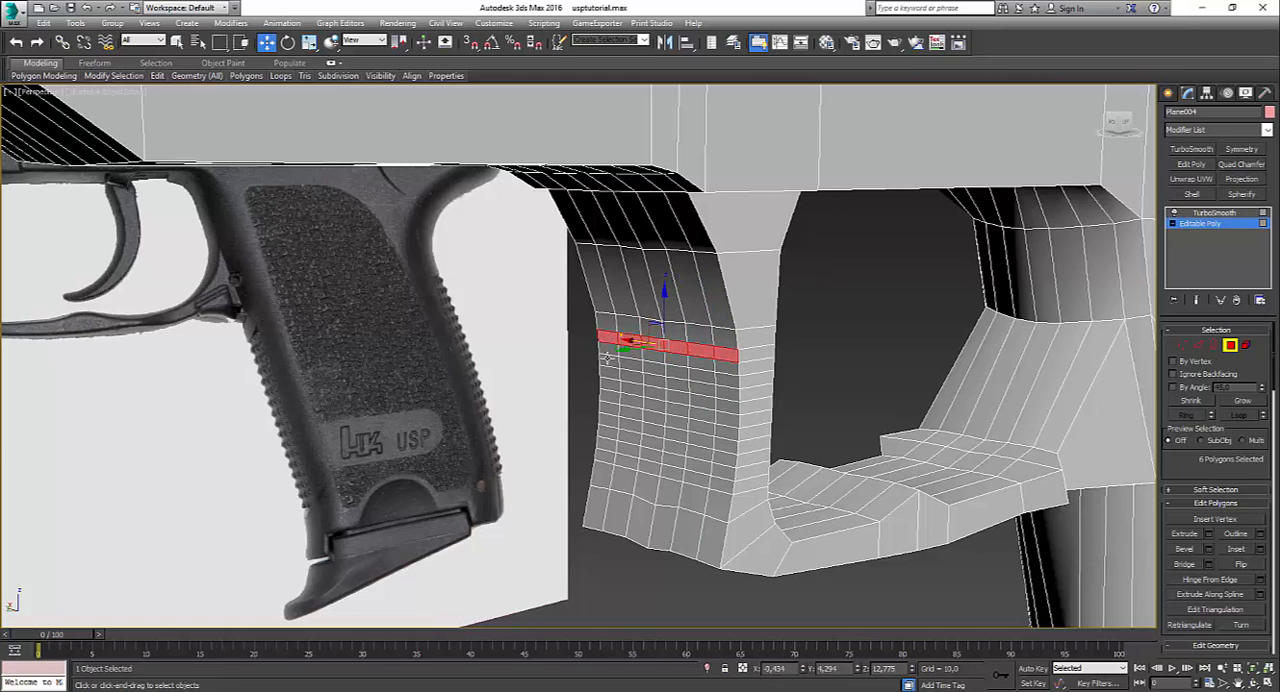
pyautogui.keyDown('ctrl'); pyautogui.click(614, 355); pyautogui.keyUp('ctrl')
pyautogui.keyDown('ctrl'); pyautogui.click(632, 357); pyautogui.keyUp('ctrl')
pyautogui.keyDown('ctrl'); pyautogui.click(657, 359); pyautogui.keyUp('ctrl')
pyautogui.keyDown('ctrl'); pyautogui.click(683, 363); pyautogui.keyUp('ctrl')
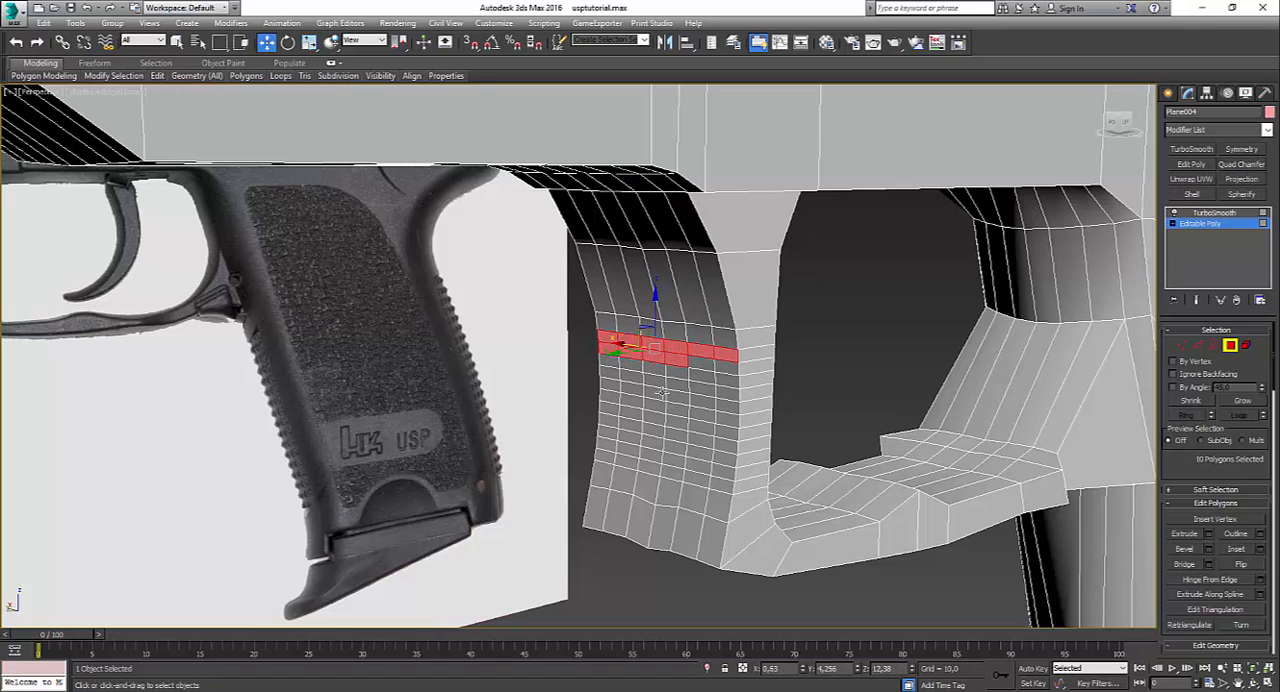
pyautogui.keyDown('alt'); pyautogui.moveTo(662, 393); pyautogui.dragTo(627, 388, button='middle'); pyautogui.keyUp('alt')
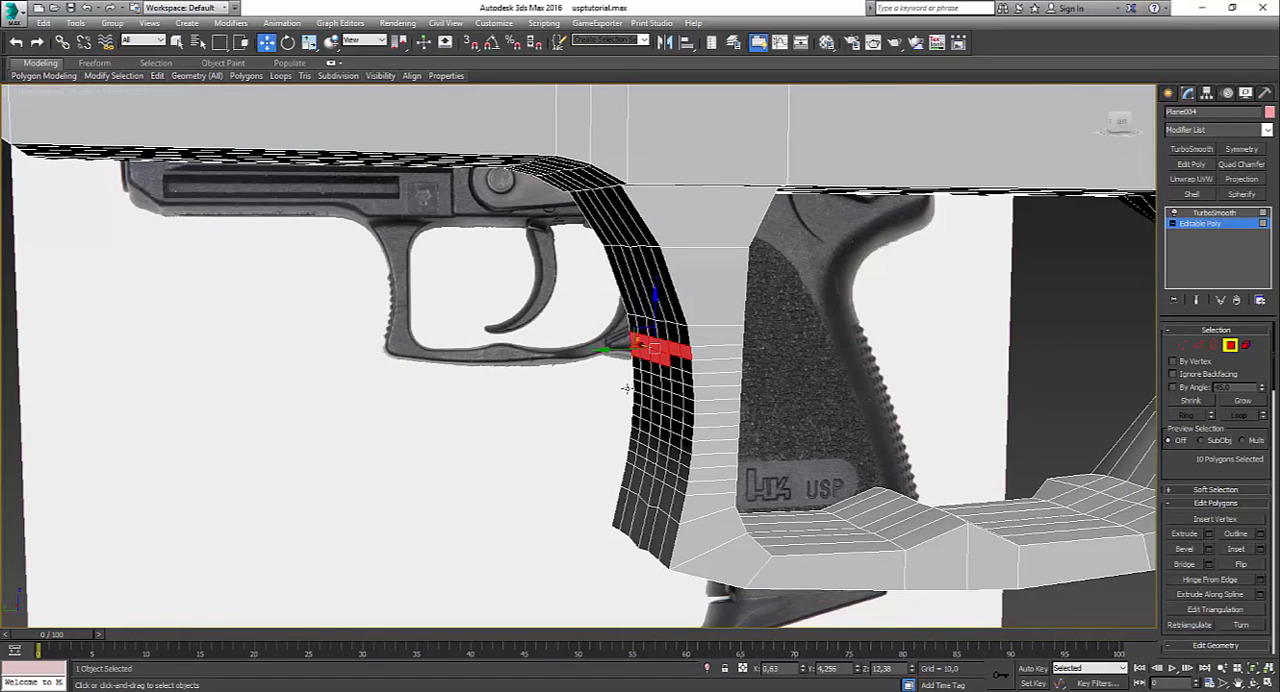
pyautogui.keyDown('ctrl'); pyautogui.click(679, 367); pyautogui.keyUp('ctrl')
pyautogui.keyDown('ctrl'); pyautogui.click(686, 367); pyautogui.keyUp('ctrl')
pyautogui.keyDown('ctrl'); pyautogui.click(686, 378); pyautogui.keyUp('ctrl')
pyautogui.keyDown('ctrl'); pyautogui.click(674, 375); pyautogui.keyUp('ctrl')
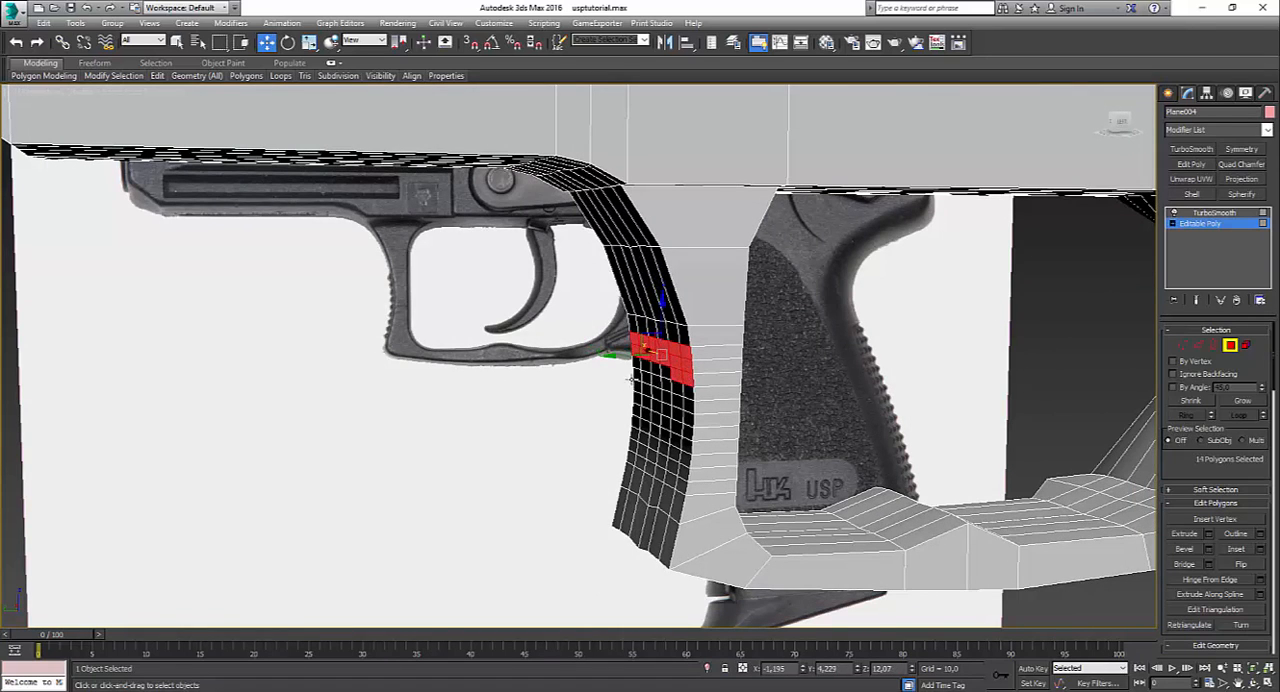
pyautogui.keyDown('alt'); pyautogui.moveTo(630, 376); pyautogui.dragTo(603, 380, button='middle'); pyautogui.keyUp('alt')
pyautogui.moveTo(682, 478); pyautogui.dragTo(679, 475)
pyautogui.keyDown('alt'); pyautogui.moveTo(679, 475); pyautogui.dragTo(486, 418, button='middle'); pyautogui.keyUp('alt')
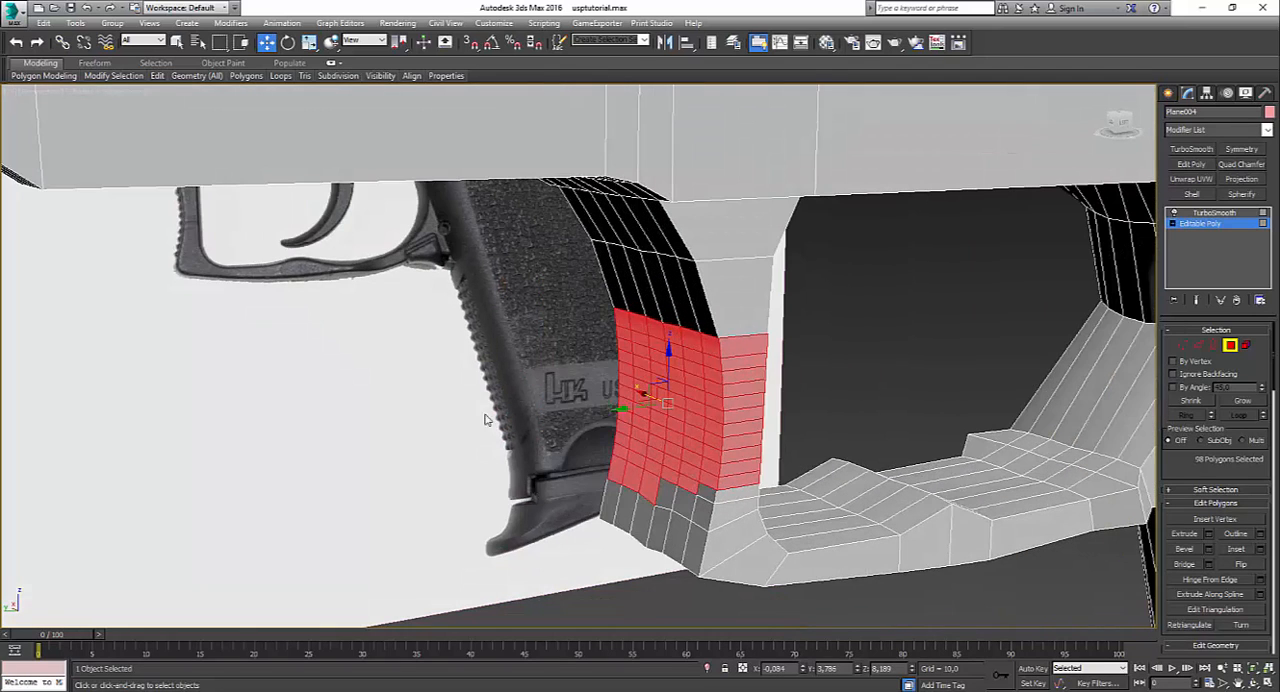
pyautogui.click(495, 405)
# Step: Paint-select the polygons of the serrated area on the post's front face, removing the extra ones near the guard's corner
pyautogui.press('q')
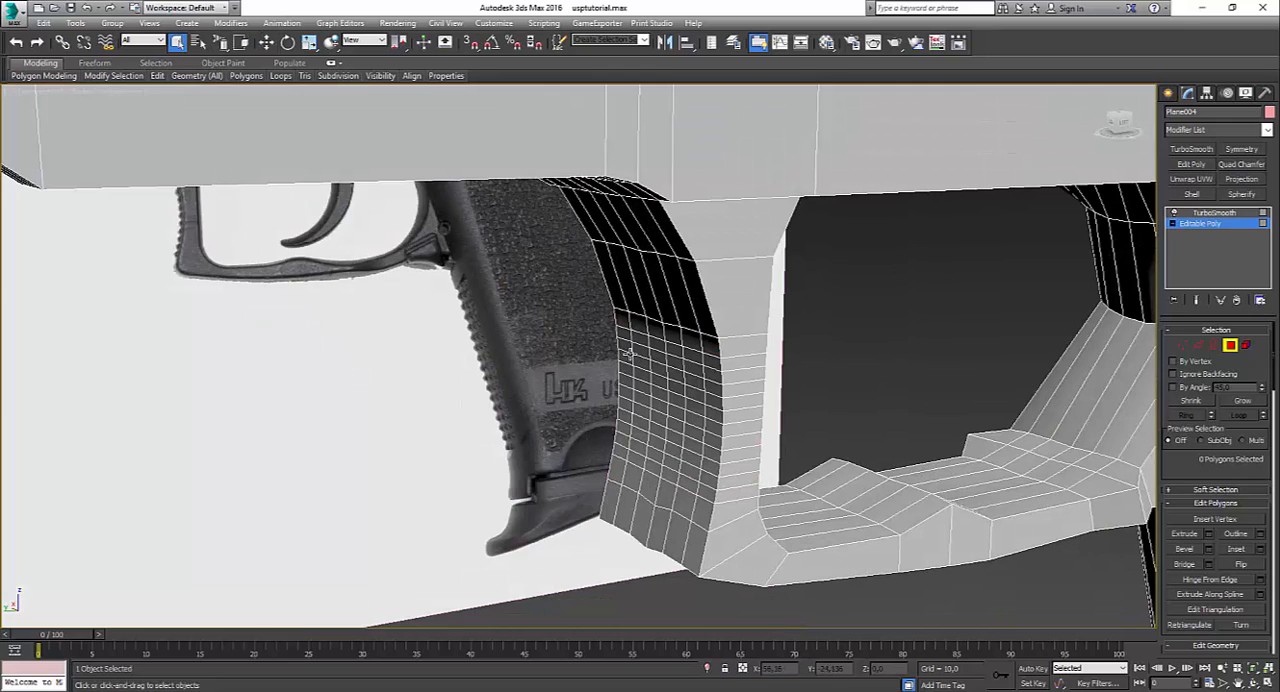
pyautogui.moveTo(641, 354); pyautogui.dragTo(634, 455)
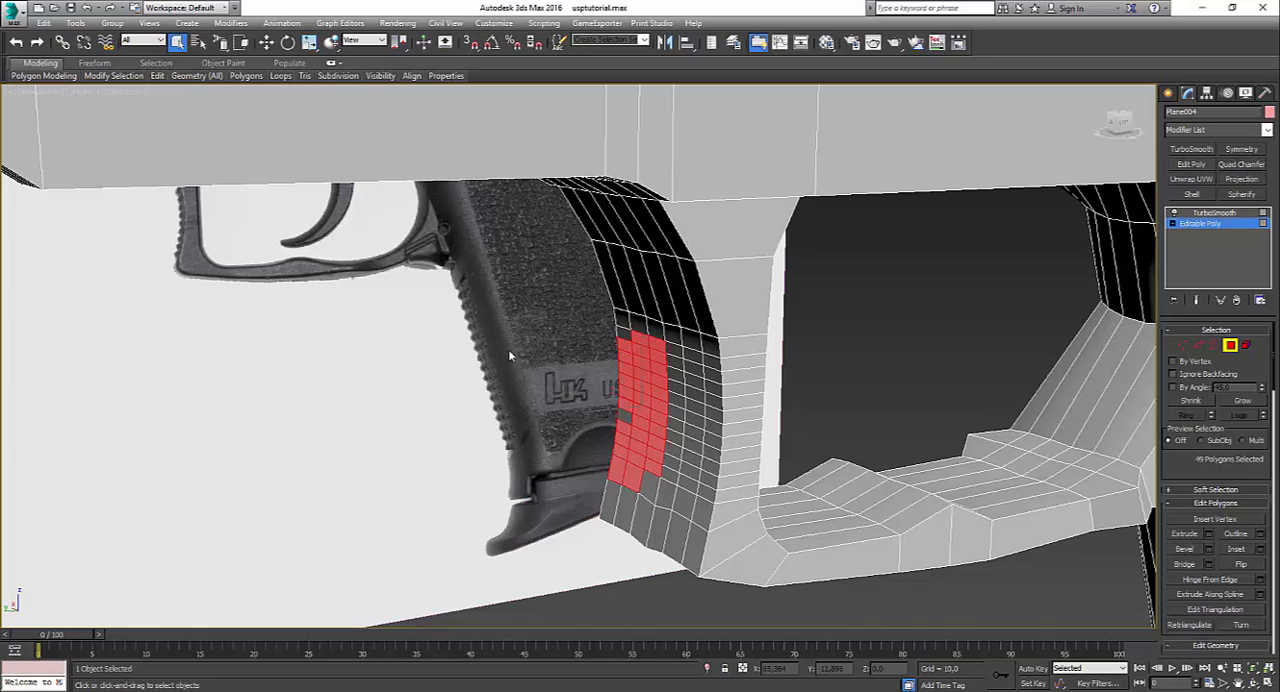
pyautogui.click(250, 203)
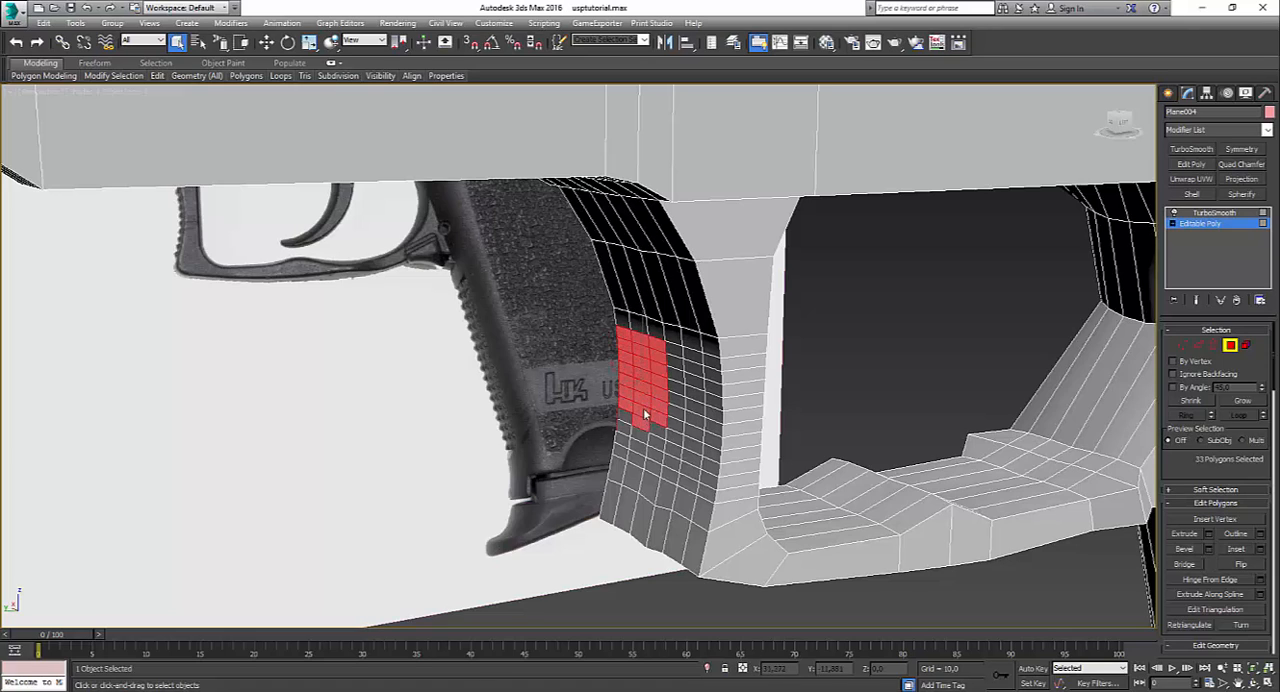
pyautogui.moveTo(668, 465)
pyautogui.mouseDown()
pyautogui.moveTo(688, 464)
pyautogui.moveTo(695, 408)
pyautogui.moveTo(681, 392)
pyautogui.mouseUp()
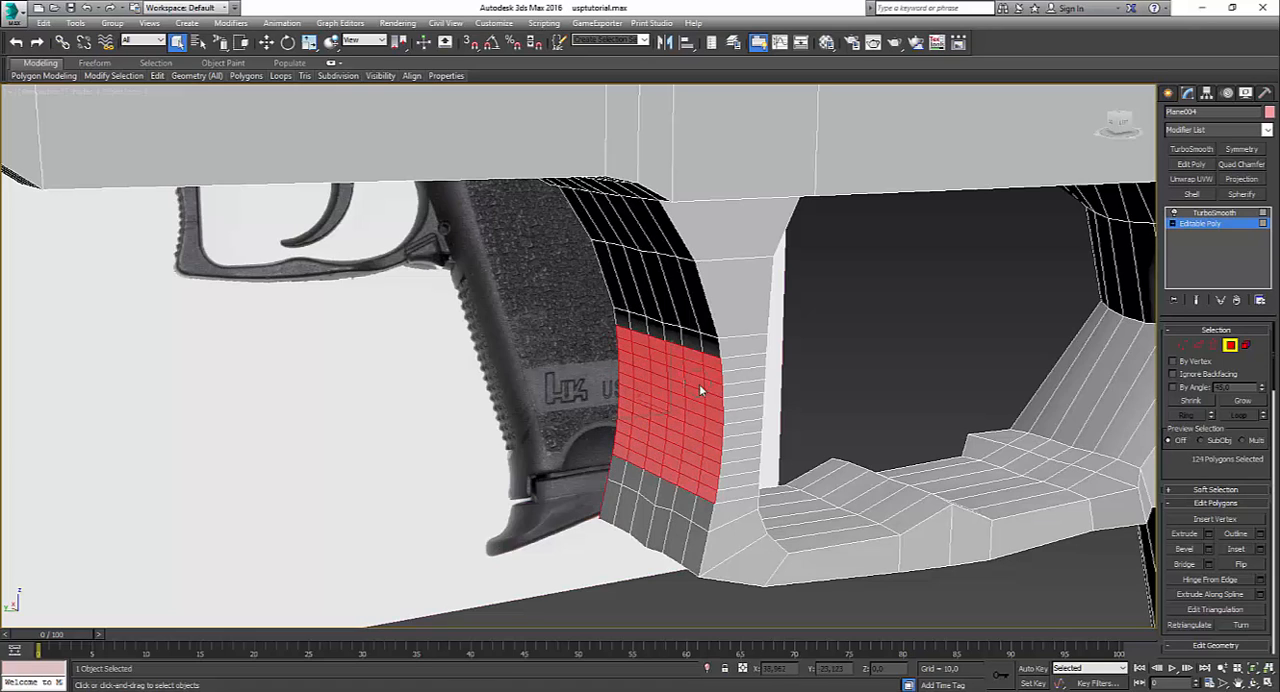
pyautogui.keyDown('alt'); pyautogui.moveTo(576, 482); pyautogui.dragTo(654, 550, button='middle'); pyautogui.keyUp('alt')
pyautogui.keyDown('alt'); pyautogui.click(629, 544); pyautogui.keyUp('alt')
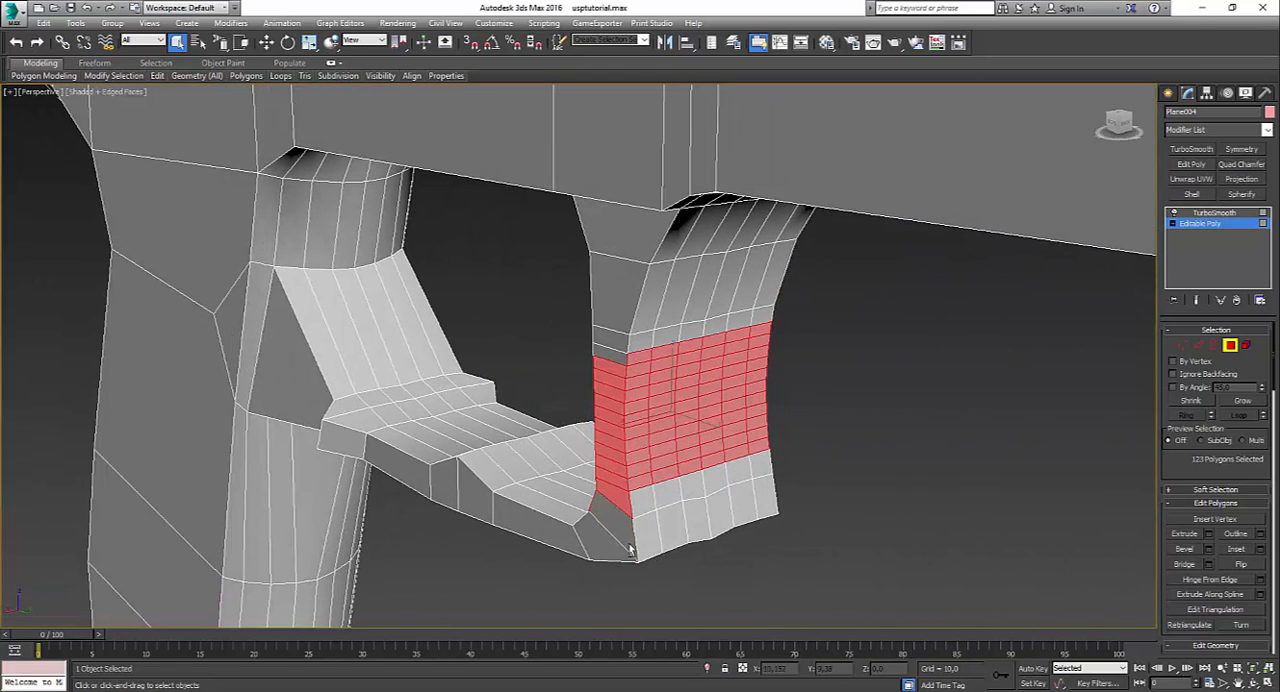
pyautogui.keyDown('alt'); pyautogui.moveTo(614, 532); pyautogui.dragTo(613, 521); pyautogui.keyUp('alt')
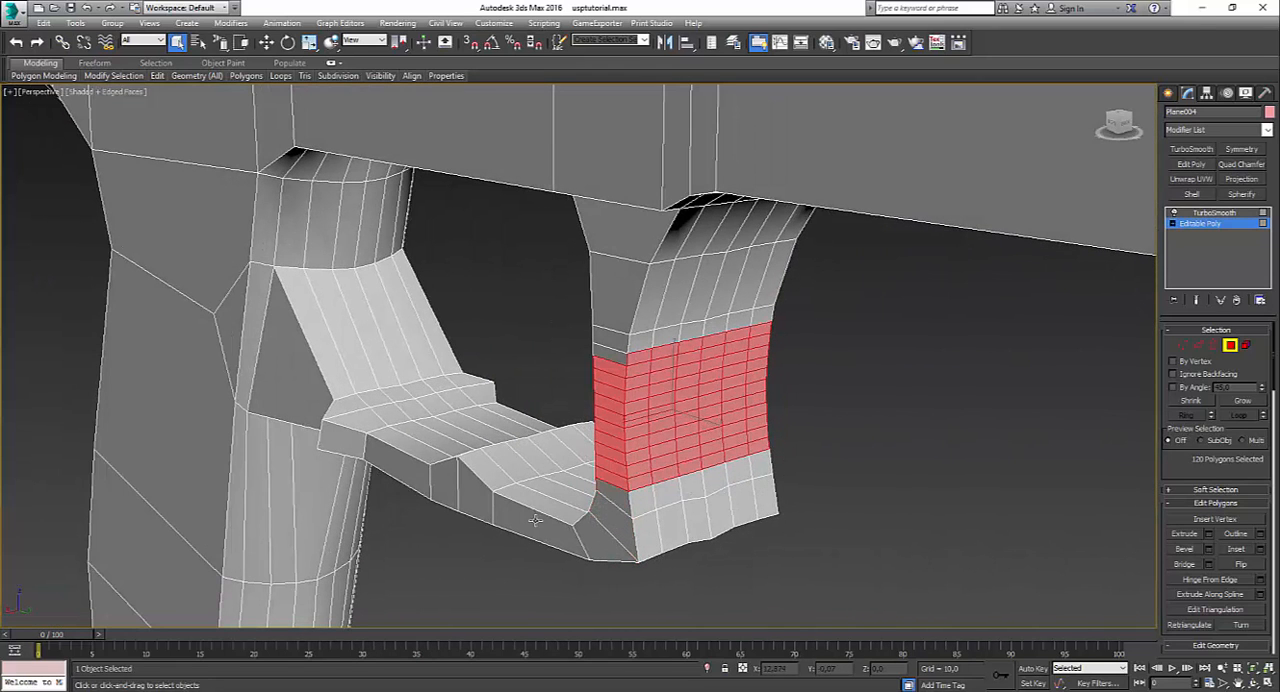
pyautogui.keyDown('alt'); pyautogui.moveTo(532, 516); pyautogui.dragTo(667, 513, button='middle'); pyautogui.keyUp('alt')
pyautogui.moveTo(634, 511)
pyautogui.keyDown('alt'); pyautogui.mouseDown()
pyautogui.moveTo(646, 366)
pyautogui.moveTo(690, 490)
pyautogui.mouseUp(); pyautogui.keyUp('alt')
pyautogui.keyDown('alt'); pyautogui.moveTo(690, 490); pyautogui.dragTo(449, 463, button='middle'); pyautogui.keyUp('alt')
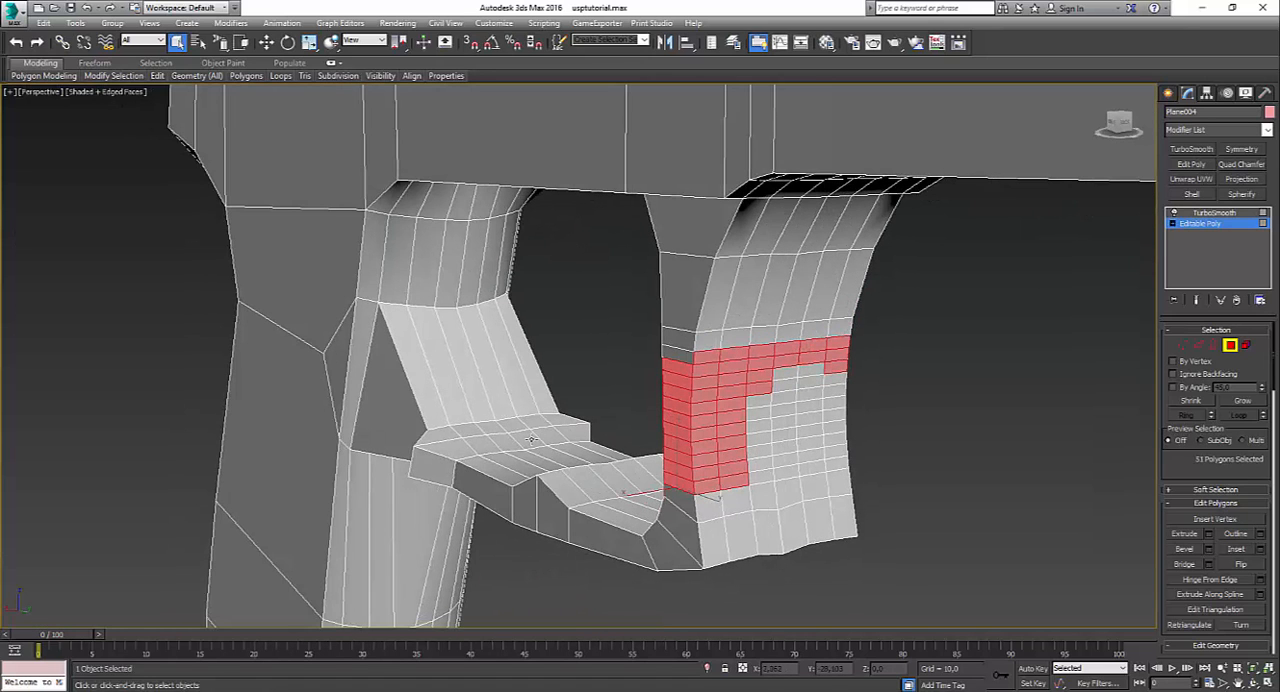
pyautogui.hotkey('ctrl', 'z')
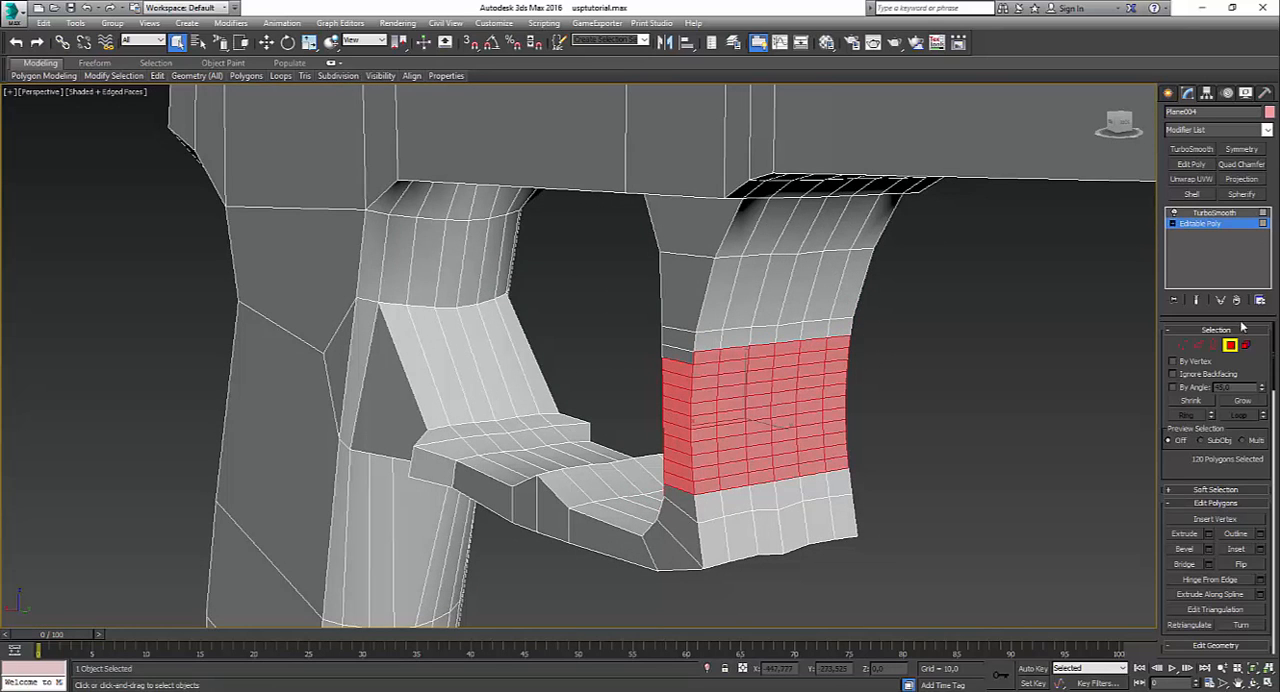
# Step: Enable Ignore Backfacing and deselect the polygons on the post's inner face and both sides, keeping only the serrated front area
pyautogui.keyDown('alt'); pyautogui.moveTo(748, 459); pyautogui.dragTo(1085, 412, button='middle'); pyautogui.keyUp('alt')
pyautogui.keyDown('alt'); pyautogui.moveTo(1173, 391); pyautogui.dragTo(675, 453, button='middle'); pyautogui.keyUp('alt')
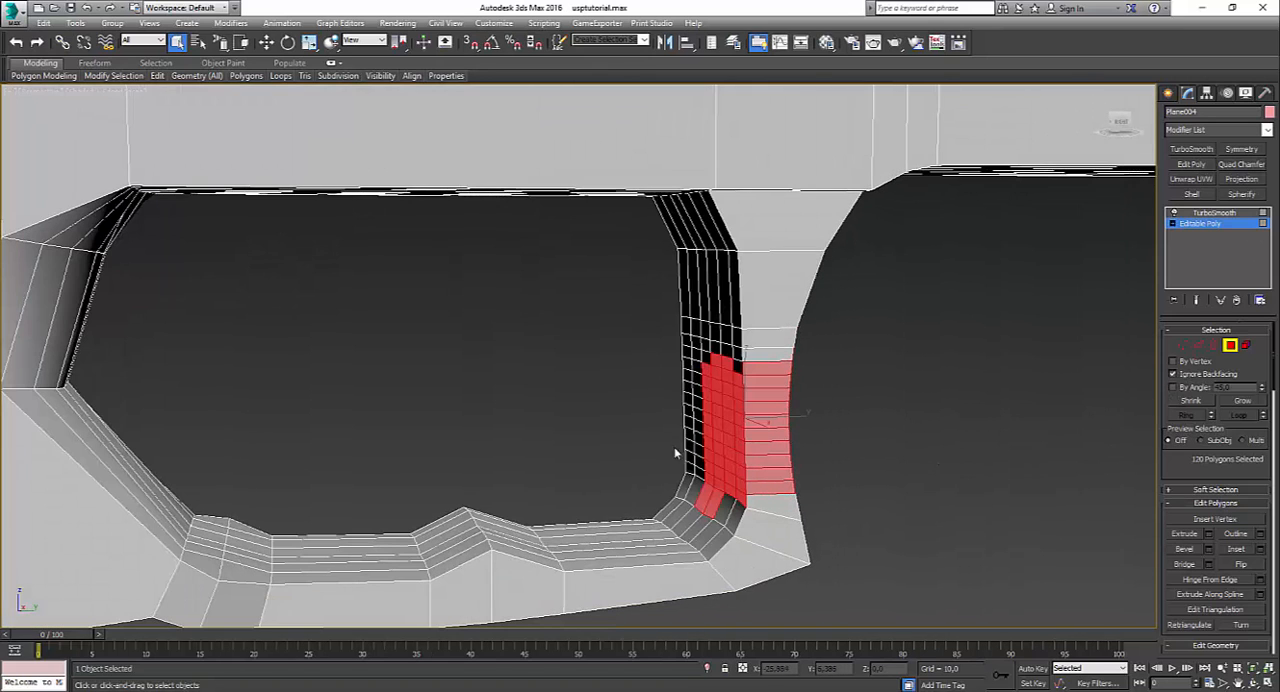
pyautogui.moveTo(688, 326)
pyautogui.keyDown('alt'); pyautogui.mouseDown()
pyautogui.moveTo(708, 490)
pyautogui.moveTo(728, 471)
pyautogui.moveTo(723, 380)
pyautogui.mouseUp(); pyautogui.keyUp('alt')
pyautogui.keyDown('alt'); pyautogui.moveTo(800, 390); pyautogui.dragTo(626, 391, button='middle'); pyautogui.keyUp('alt')
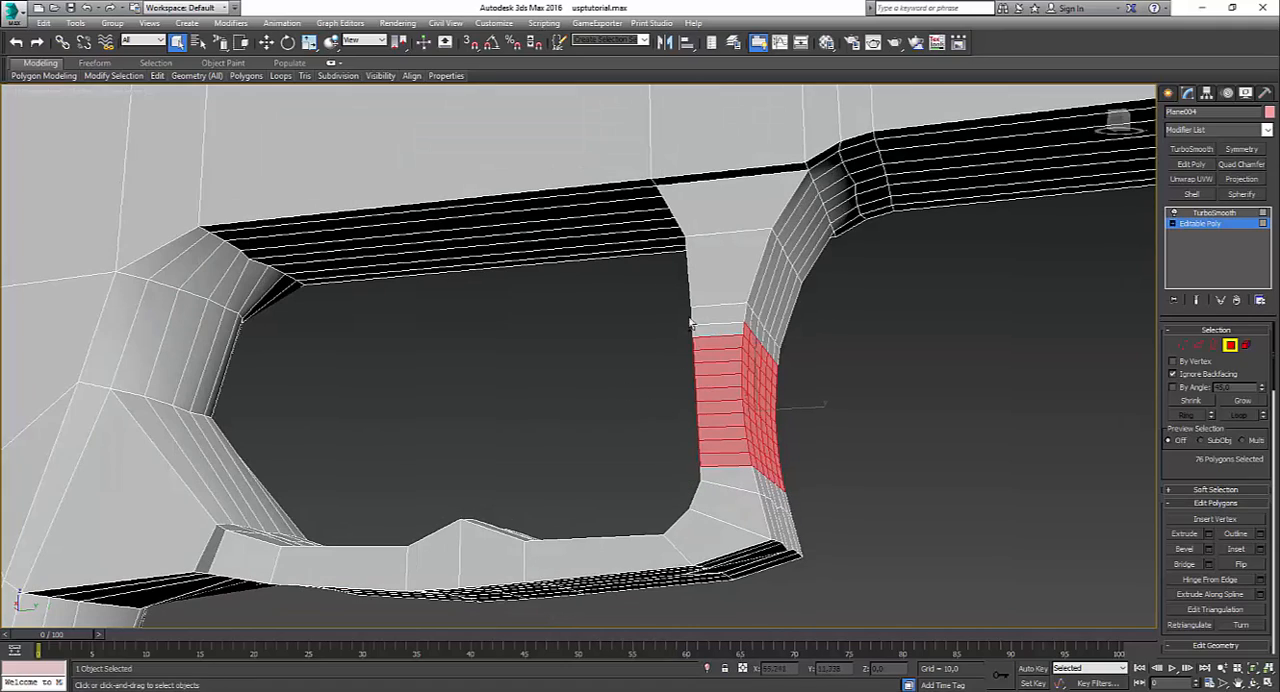
pyautogui.keyDown('alt'); pyautogui.moveTo(690, 323); pyautogui.dragTo(726, 503); pyautogui.keyUp('alt')
pyautogui.keyDown('alt'); pyautogui.moveTo(810, 460); pyautogui.dragTo(705, 470, button='middle'); pyautogui.keyUp('alt')
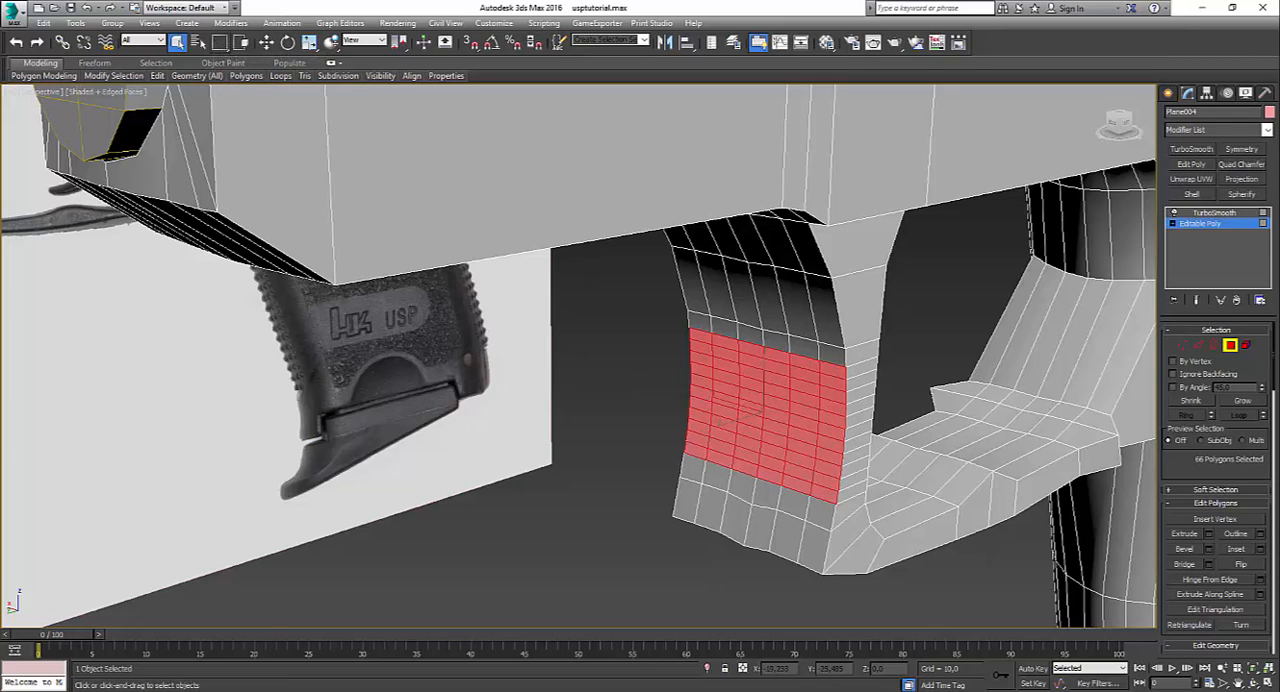
pyautogui.click(1211, 550)
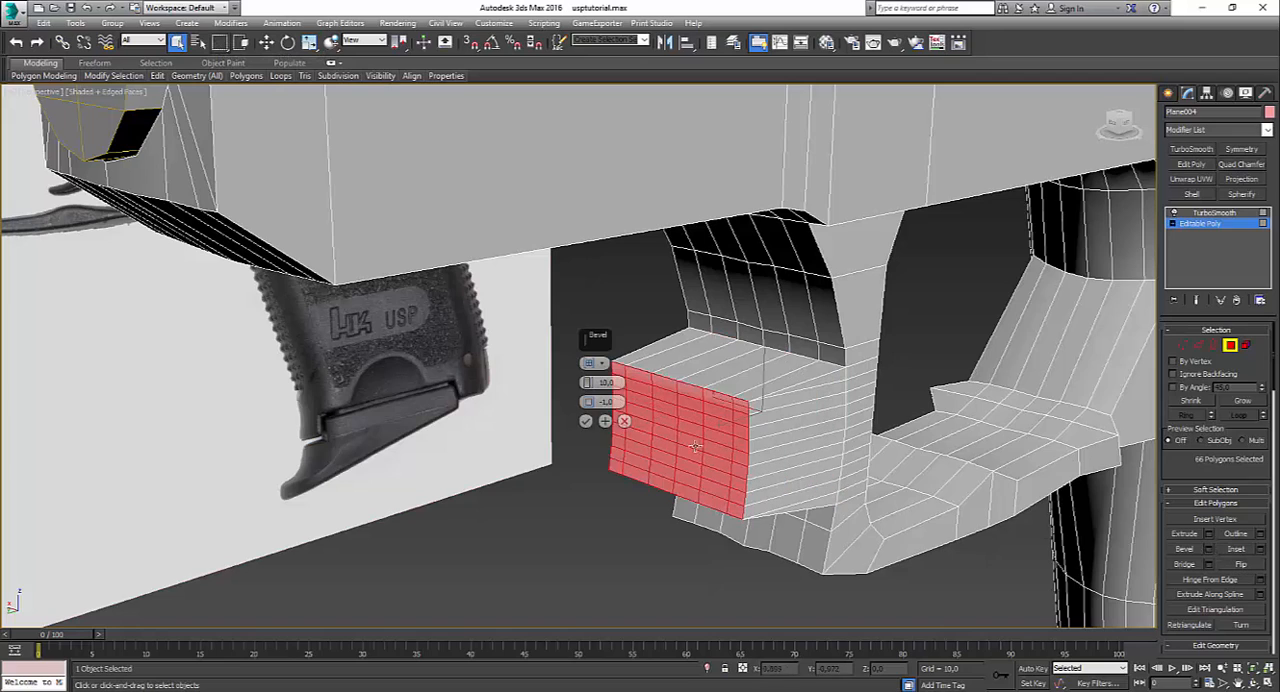
pyautogui.click(590, 364)
pyautogui.click(623, 421)
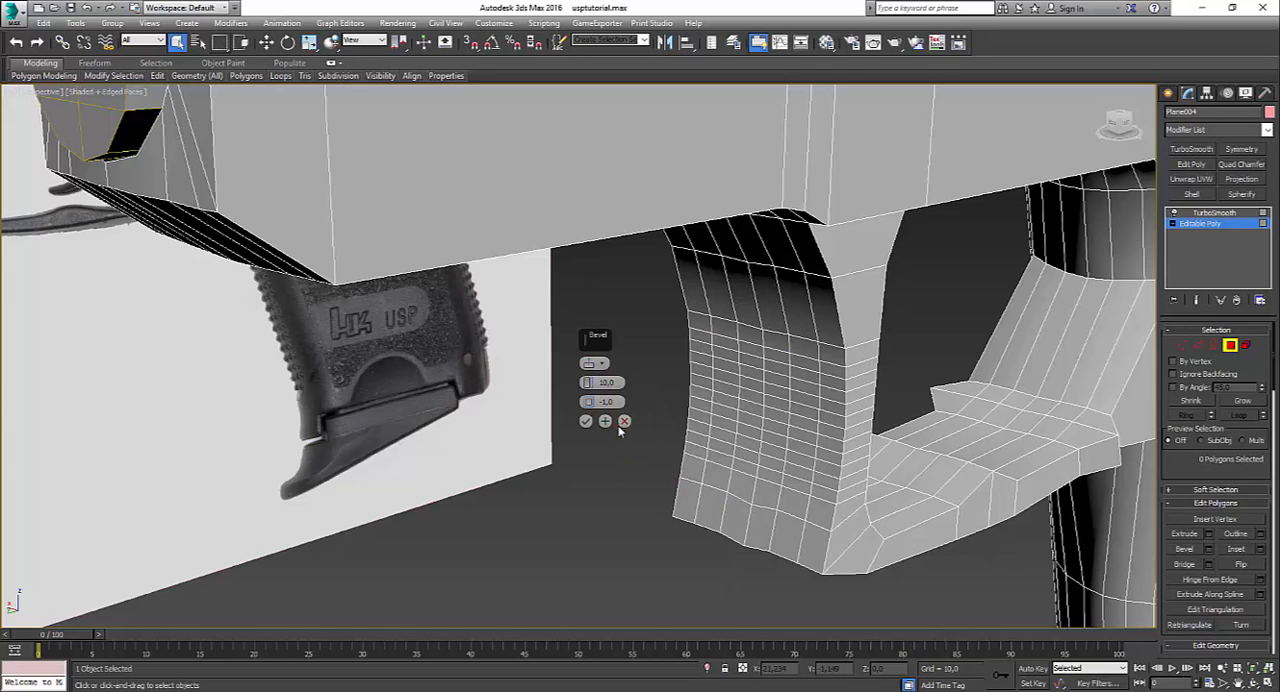
# Step: Select the topmost row of six polygons in the post's serrated area and bevel it with height 0.434 and outline -0.194
pyautogui.click(702, 340)
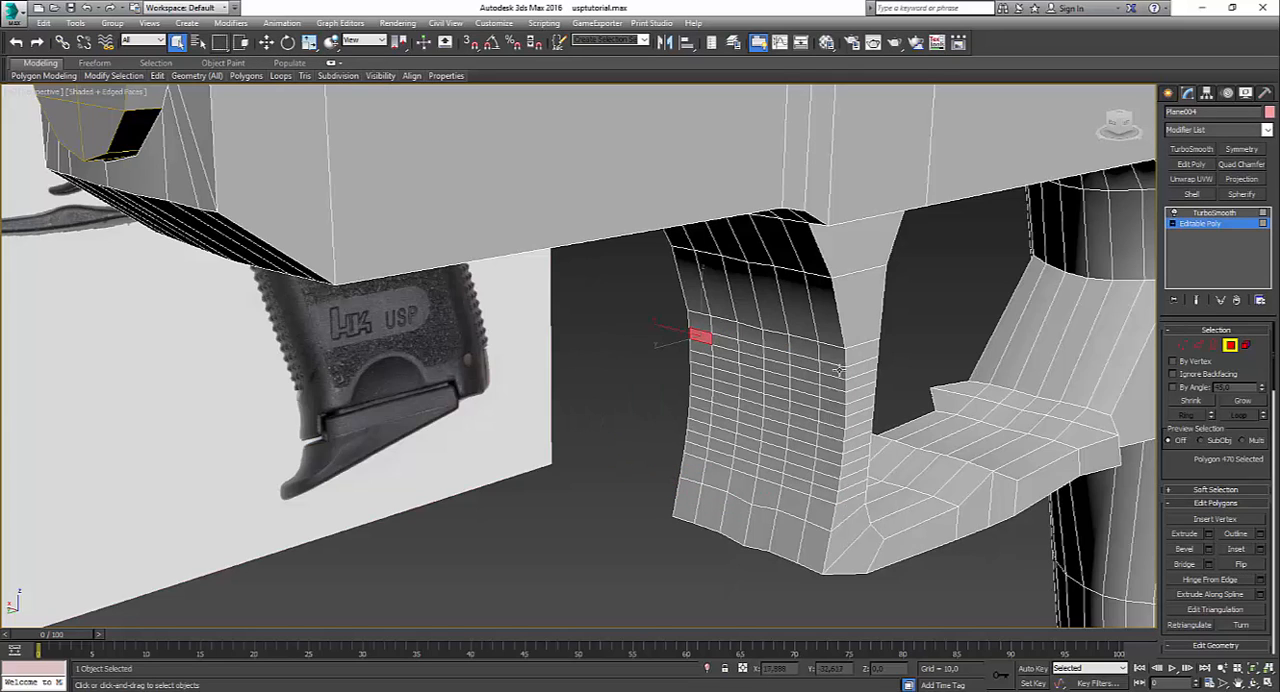
pyautogui.keyDown('ctrl'); pyautogui.click(728, 345); pyautogui.keyUp('ctrl')
pyautogui.keyDown('ctrl'); pyautogui.click(748, 351); pyautogui.keyUp('ctrl')
pyautogui.keyDown('ctrl'); pyautogui.click(782, 358); pyautogui.keyUp('ctrl')
pyautogui.keyDown('ctrl'); pyautogui.click(808, 364); pyautogui.keyUp('ctrl')
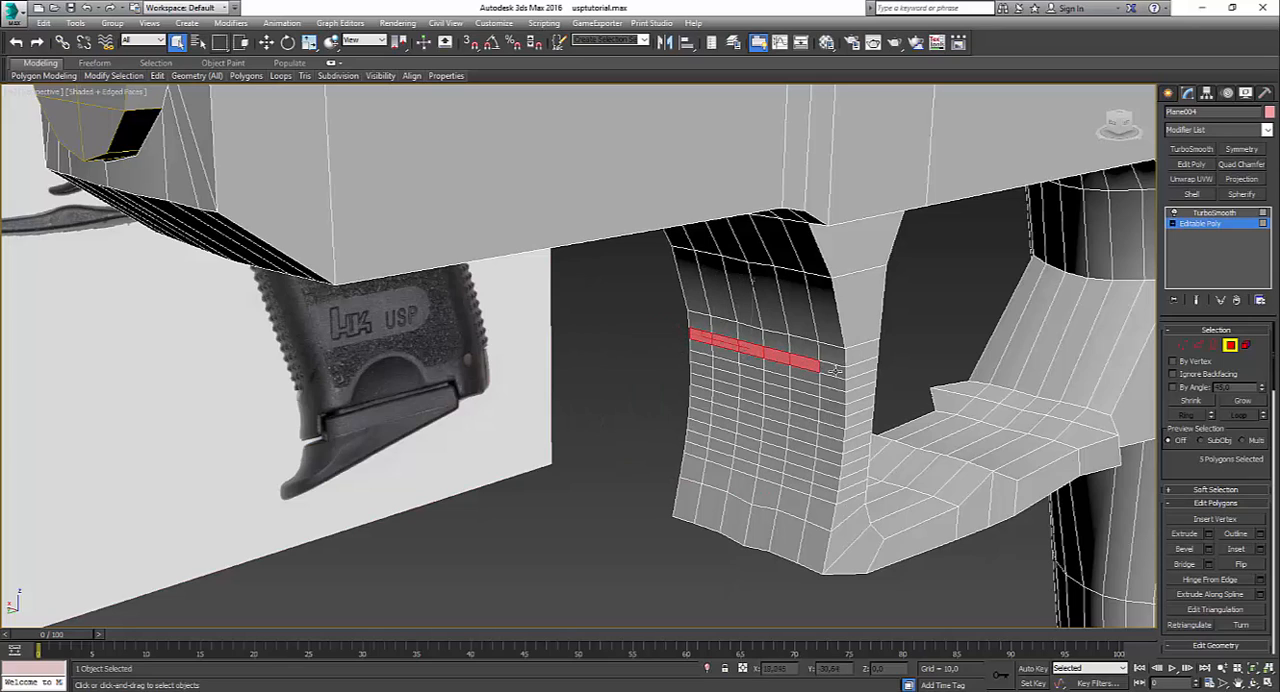
pyautogui.keyDown('ctrl'); pyautogui.click(836, 371); pyautogui.keyUp('ctrl')
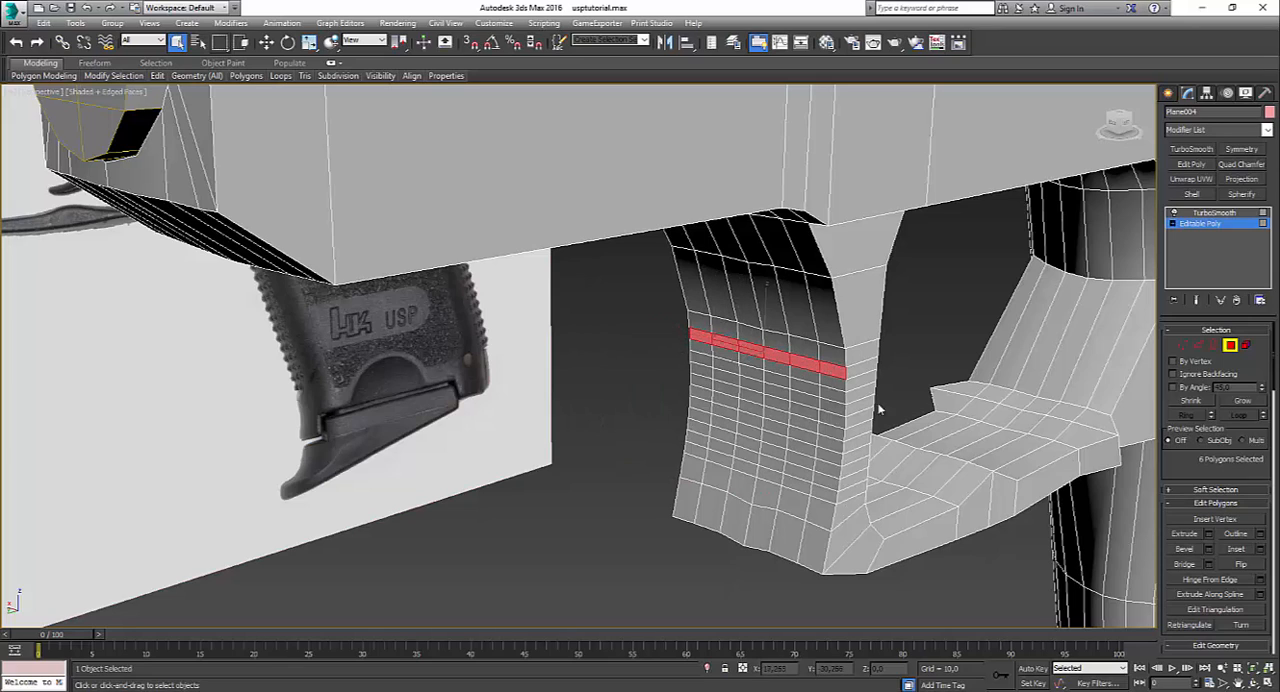
pyautogui.click(1208, 549)
pyautogui.moveTo(588, 383)
pyautogui.mouseDown()
pyautogui.moveTo(574, 438)
pyautogui.moveTo(578, 392)
pyautogui.mouseUp()
pyautogui.keyDown('alt'); pyautogui.moveTo(576, 390); pyautogui.dragTo(410, 396, button='middle'); pyautogui.keyUp('alt')
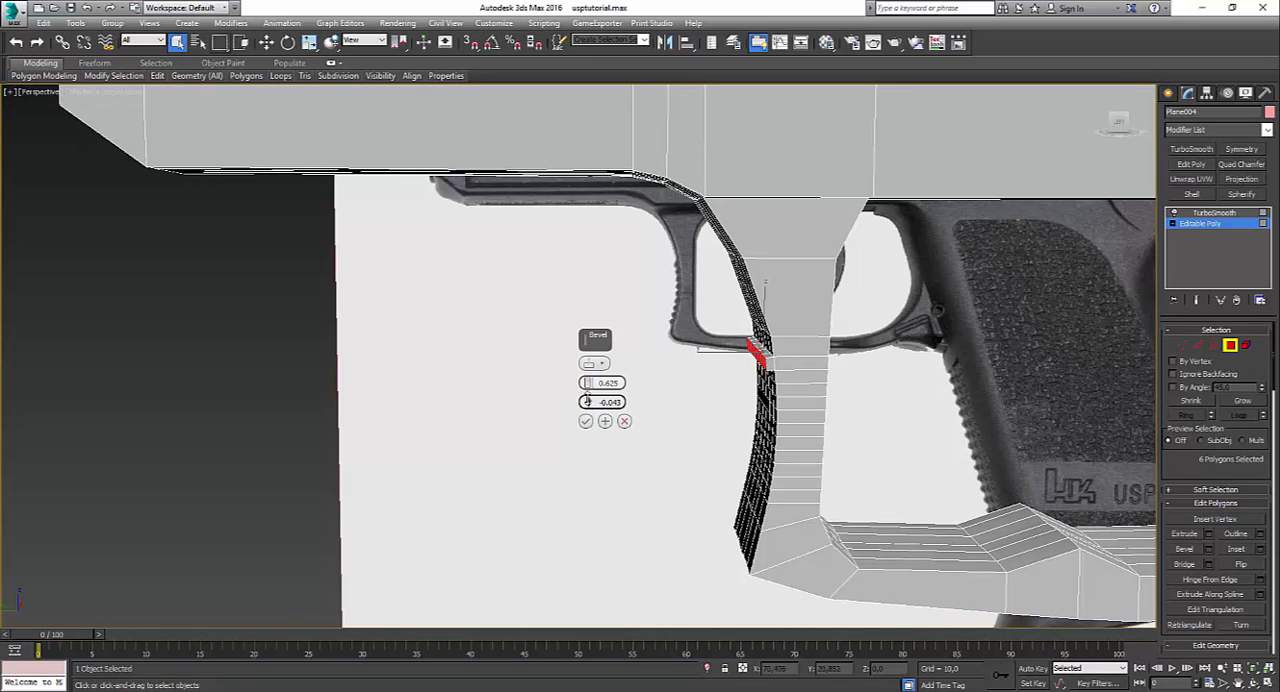
pyautogui.moveTo(587, 401); pyautogui.dragTo(587, 397)
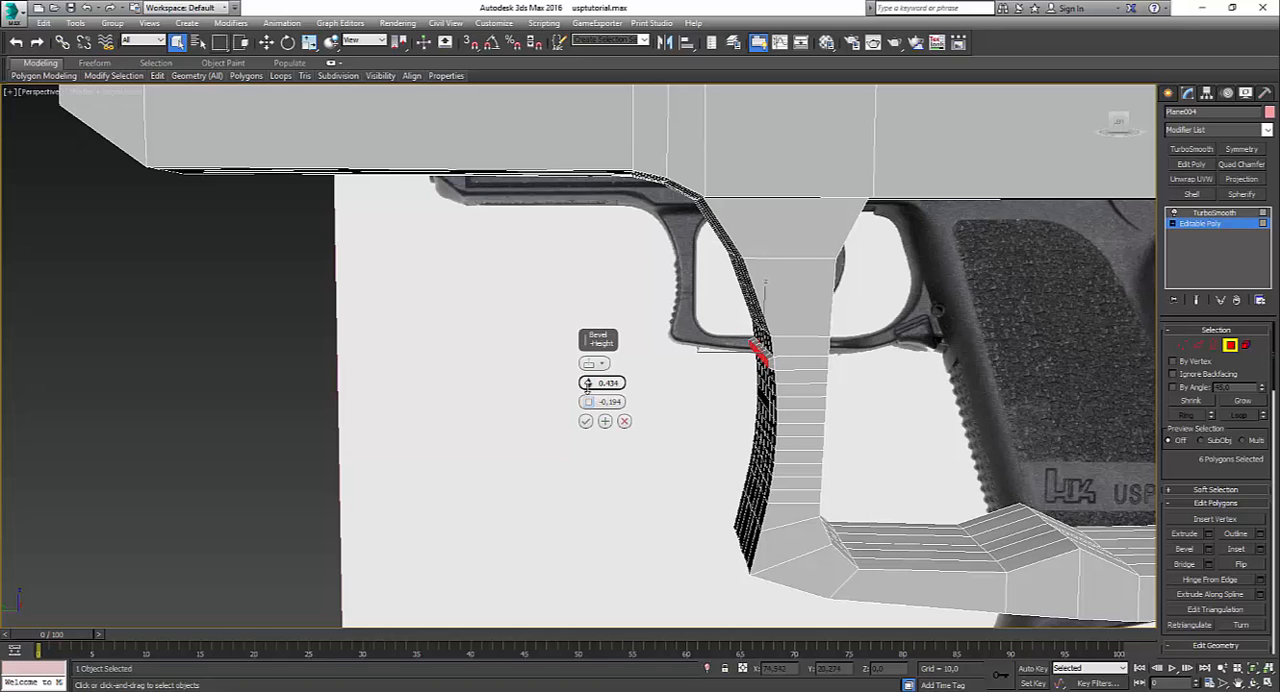
pyautogui.click(586, 421)
# Step: Select the second row of polygons on the post's front face, directly below the first beveled ridge
pyautogui.keyDown('alt'); pyautogui.moveTo(716, 442); pyautogui.dragTo(616, 348, button='middle'); pyautogui.keyUp('alt')
pyautogui.scroll(3, 652, 348)
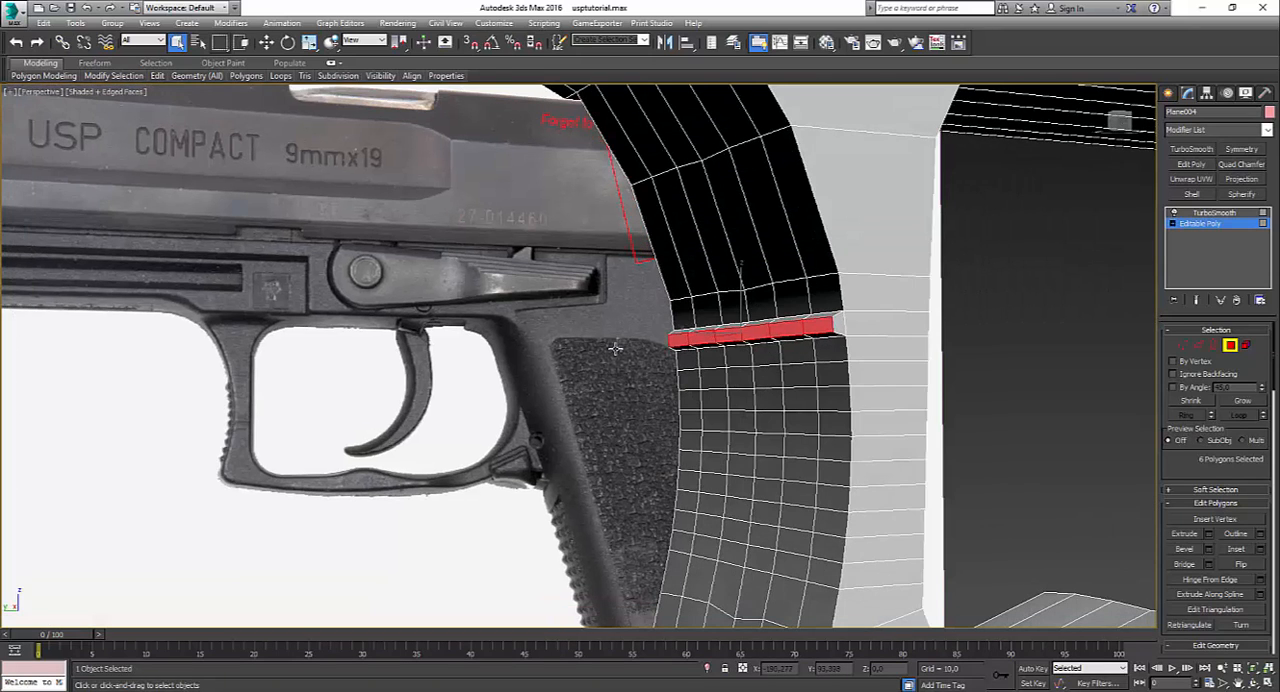
pyautogui.click(687, 364)
pyautogui.keyDown('ctrl'); pyautogui.click(707, 365); pyautogui.keyUp('ctrl')
pyautogui.keyDown('ctrl'); pyautogui.click(738, 363); pyautogui.keyUp('ctrl')
pyautogui.keyDown('ctrl'); pyautogui.click(776, 360); pyautogui.keyUp('ctrl')
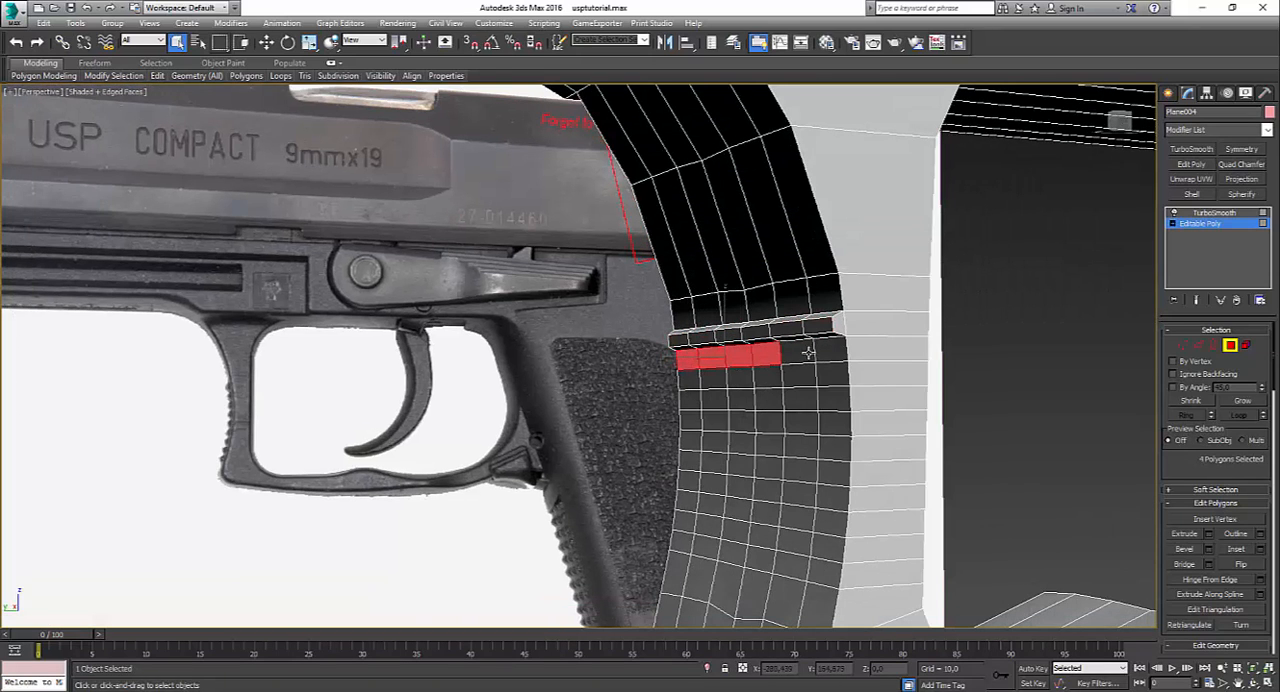
pyautogui.keyDown('ctrl'); pyautogui.click(809, 354); pyautogui.keyUp('ctrl')
pyautogui.keyDown('ctrl'); pyautogui.click(826, 353); pyautogui.keyUp('ctrl')
pyautogui.keyDown('ctrl'); pyautogui.click(842, 351); pyautogui.keyUp('ctrl')
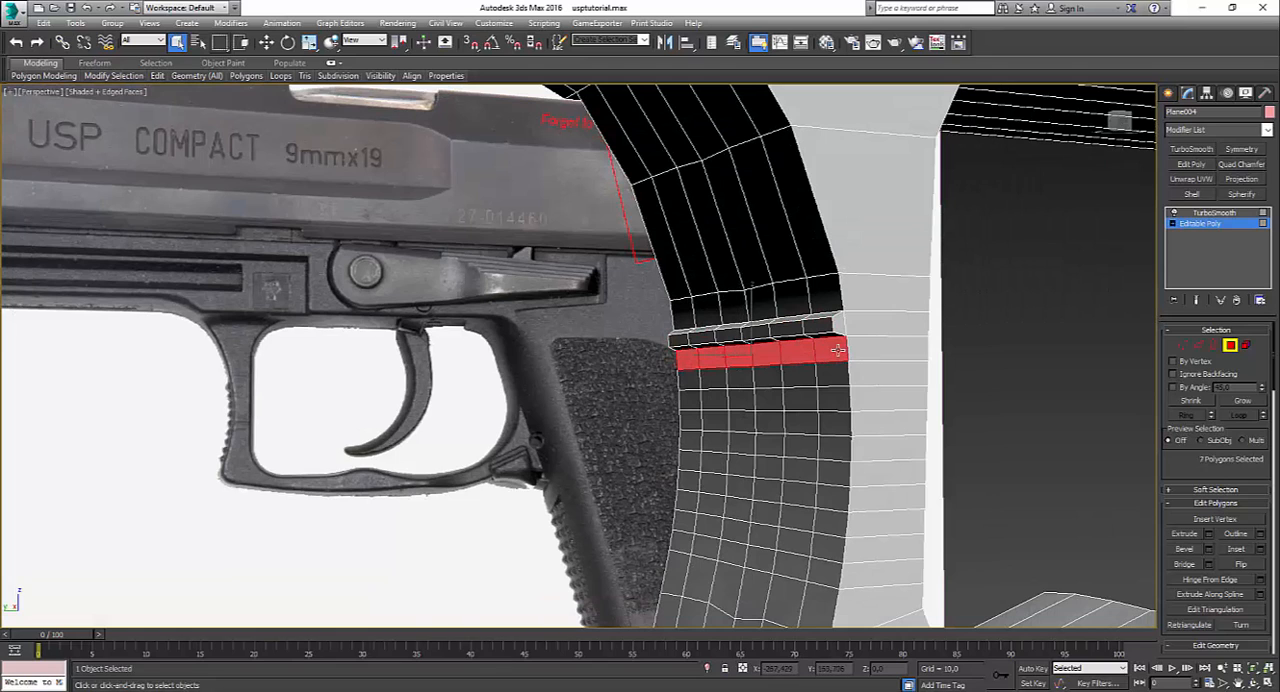
pyautogui.click(1207, 534)
pyautogui.click(624, 401)
pyautogui.keyDown('alt'); pyautogui.moveTo(692, 375); pyautogui.dragTo(900, 437, button='middle'); pyautogui.keyUp('alt')
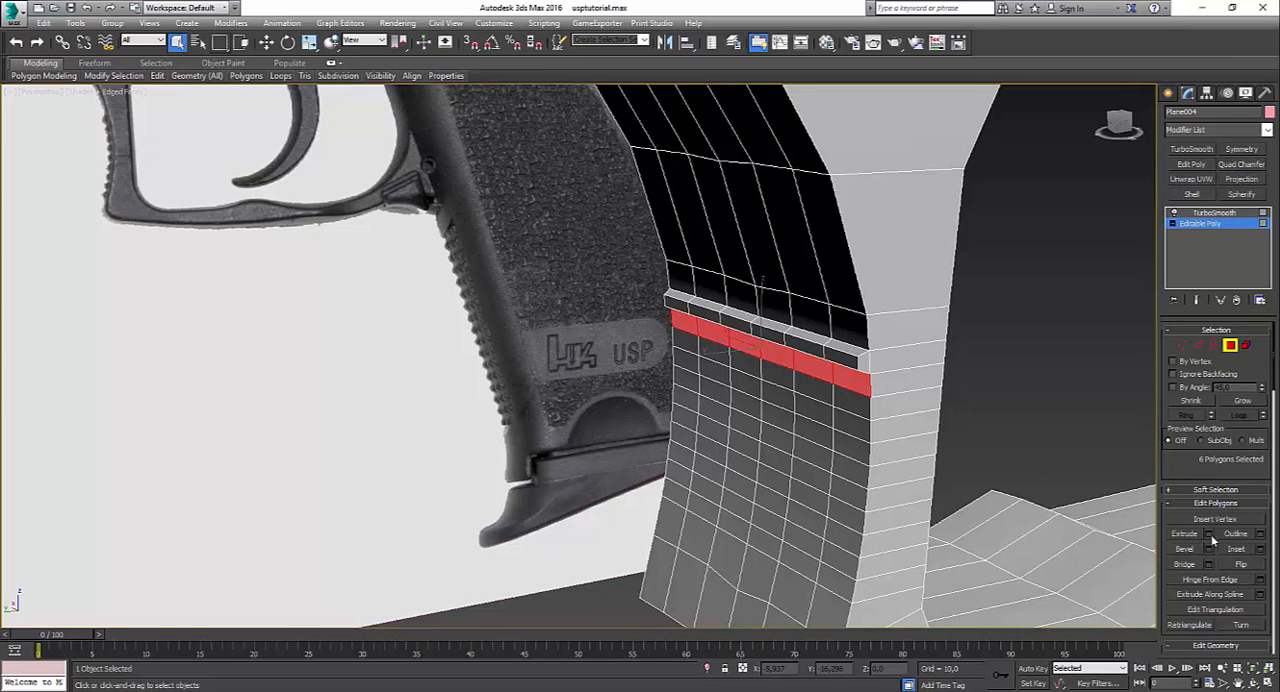
pyautogui.click(1209, 536)
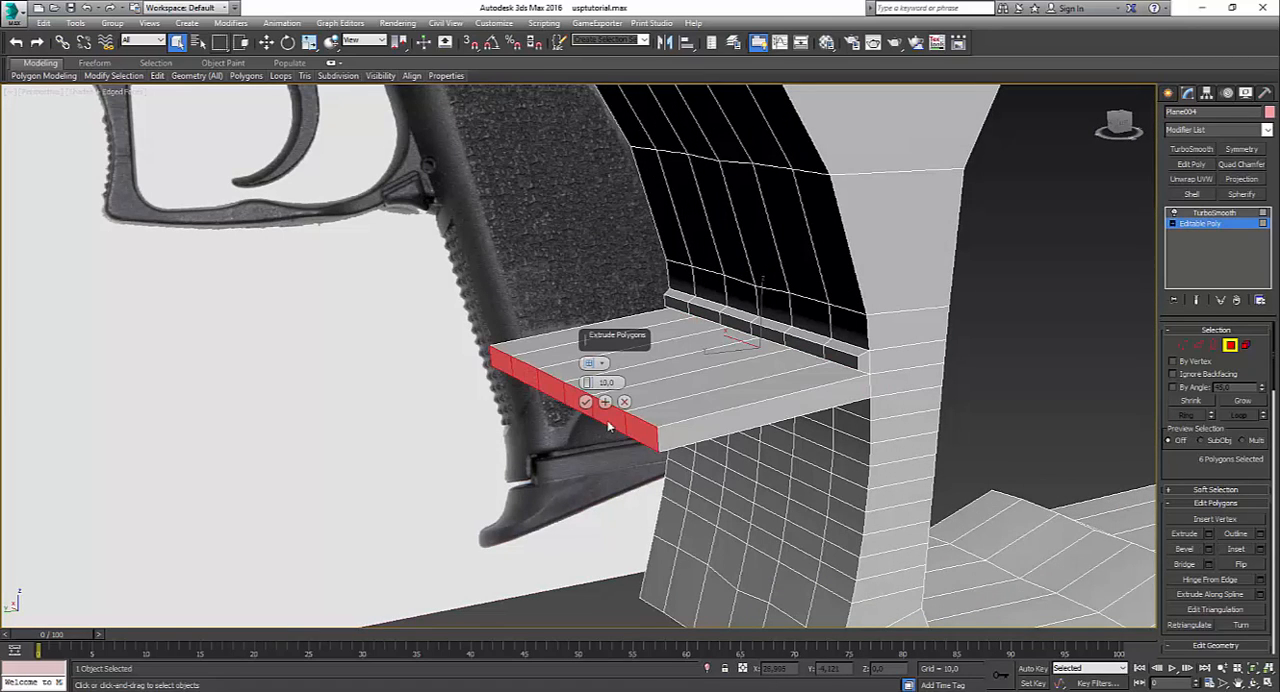
pyautogui.moveTo(587, 383); pyautogui.dragTo(581, 447)
pyautogui.keyDown('alt'); pyautogui.moveTo(738, 458); pyautogui.dragTo(704, 443, button='middle'); pyautogui.keyUp('alt')
pyautogui.moveTo(588, 384); pyautogui.dragTo(588, 387)
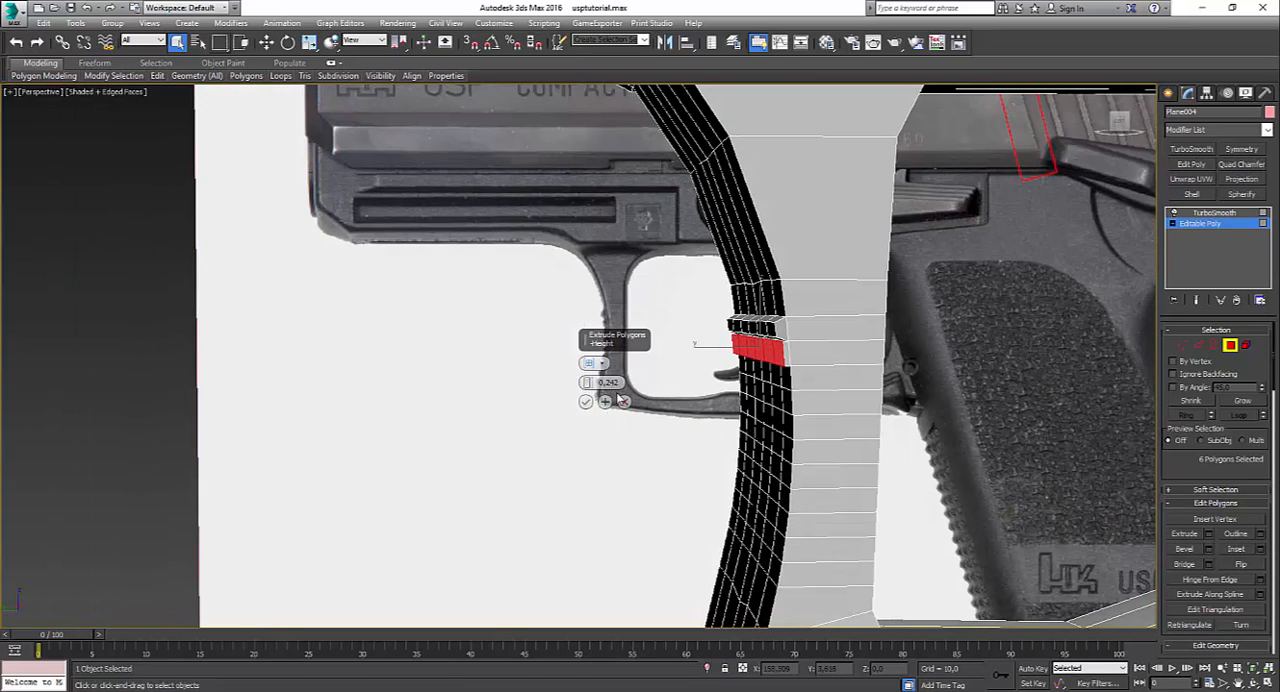
pyautogui.click(624, 402)
# Step: Bevel the second and third serration rows on the post's front face, each with height 0.434 and outline -0.194
pyautogui.click(1209, 549)
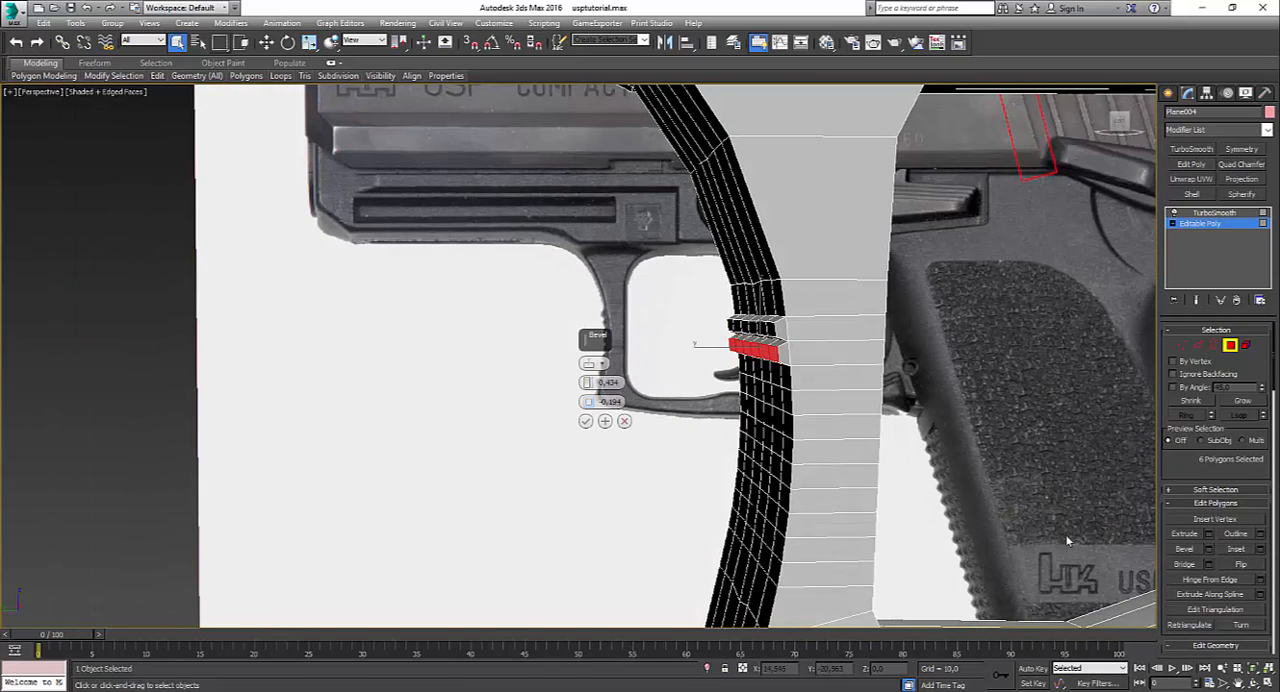
pyautogui.click(585, 428)
pyautogui.click(784, 381)
pyautogui.keyDown('alt'); pyautogui.moveTo(784, 381); pyautogui.dragTo(820, 394, button='middle'); pyautogui.keyUp('alt')
pyautogui.keyDown('ctrl'); pyautogui.click(553, 374); pyautogui.keyUp('ctrl')
pyautogui.keyDown('ctrl'); pyautogui.click(596, 378); pyautogui.keyUp('ctrl')
pyautogui.keyDown('ctrl'); pyautogui.click(638, 379); pyautogui.keyUp('ctrl')
pyautogui.keyDown('ctrl'); pyautogui.click(692, 380); pyautogui.keyUp('ctrl')
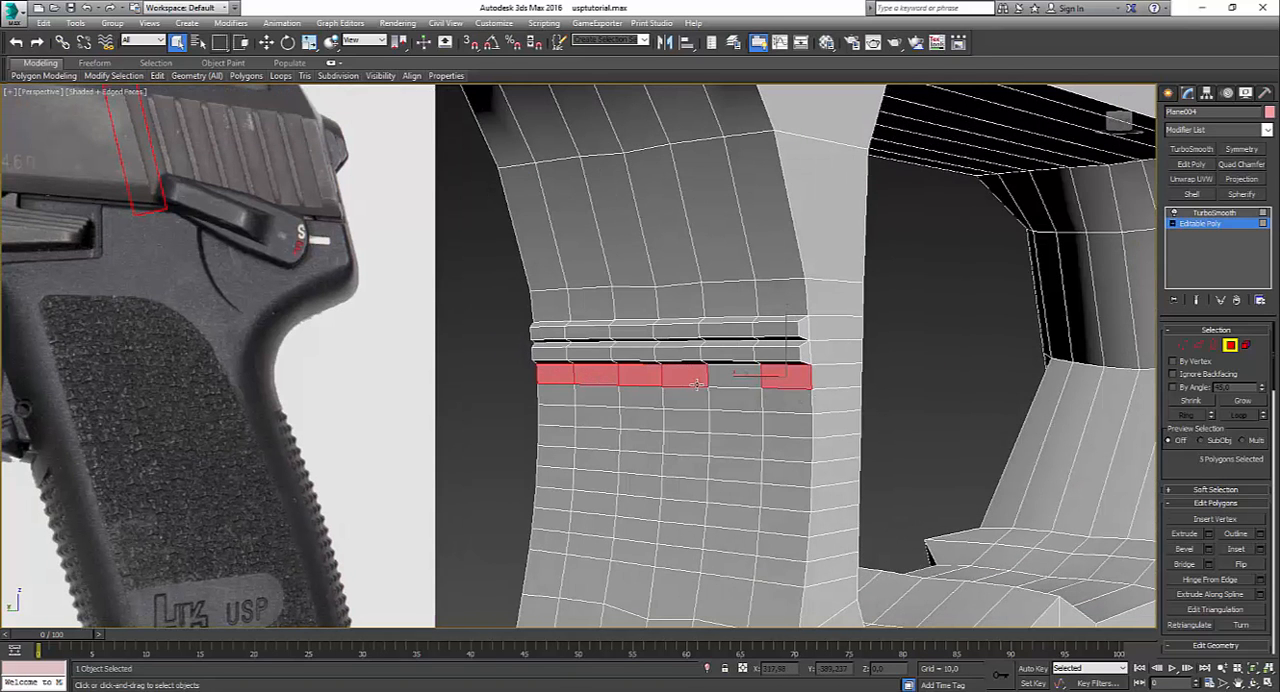
pyautogui.keyDown('ctrl'); pyautogui.click(722, 380); pyautogui.keyUp('ctrl')
pyautogui.click(1208, 549)
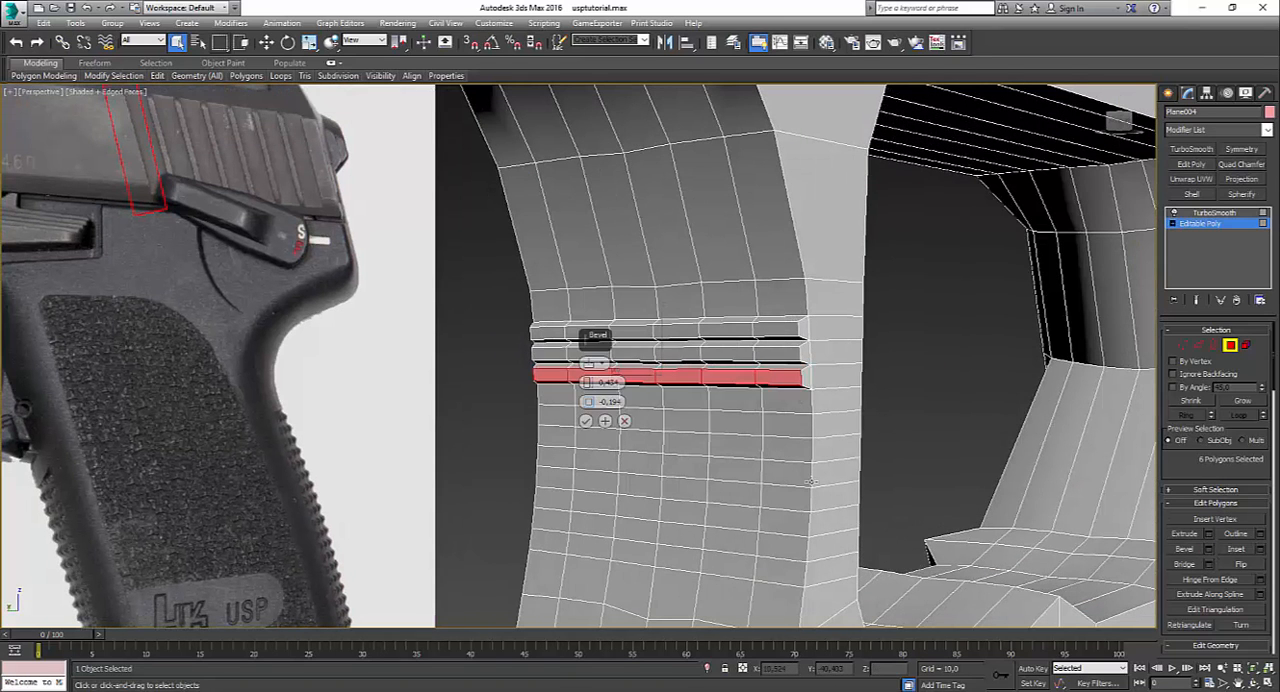
pyautogui.click(586, 423)
# Step: Select the six polygons of the fourth serration row and bevel them with height 0.434 and outline -0.194
pyautogui.click(556, 397)
pyautogui.keyDown('ctrl'); pyautogui.click(594, 400); pyautogui.keyUp('ctrl')
pyautogui.keyDown('ctrl'); pyautogui.click(642, 399); pyautogui.keyUp('ctrl')
pyautogui.keyDown('ctrl'); pyautogui.click(686, 399); pyautogui.keyUp('ctrl')
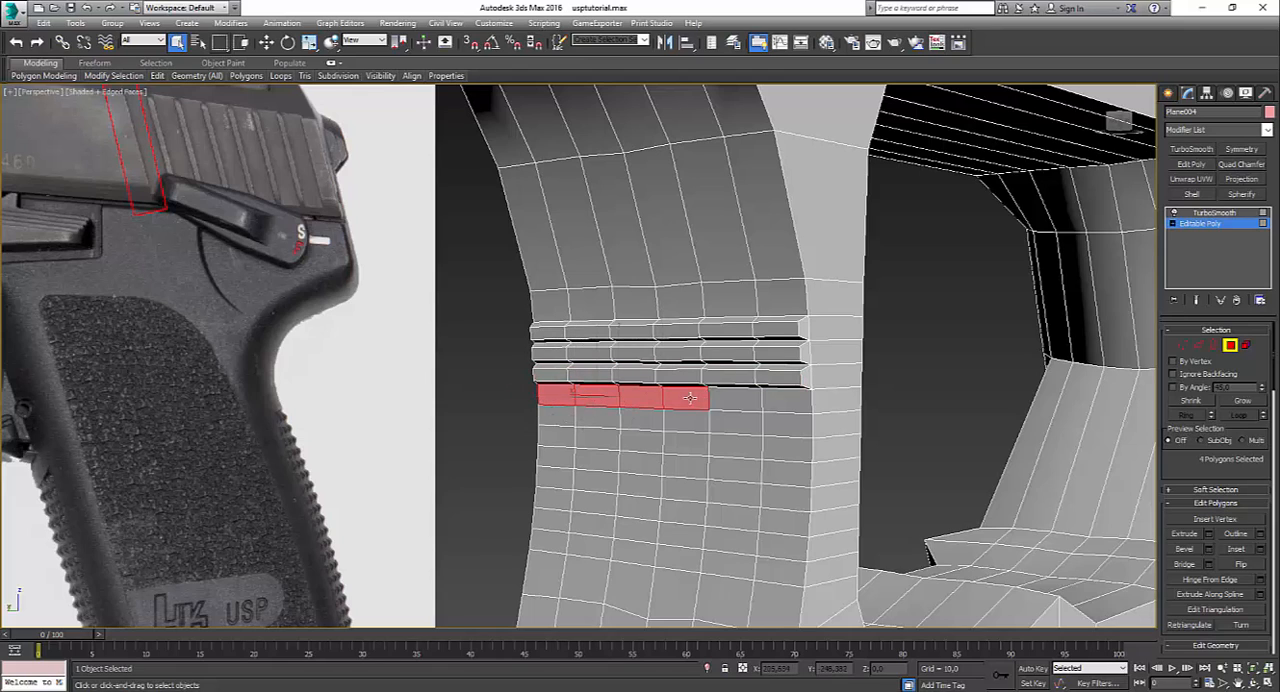
pyautogui.keyDown('ctrl'); pyautogui.click(738, 402); pyautogui.keyUp('ctrl')
pyautogui.keyDown('ctrl'); pyautogui.click(788, 404); pyautogui.keyUp('ctrl')
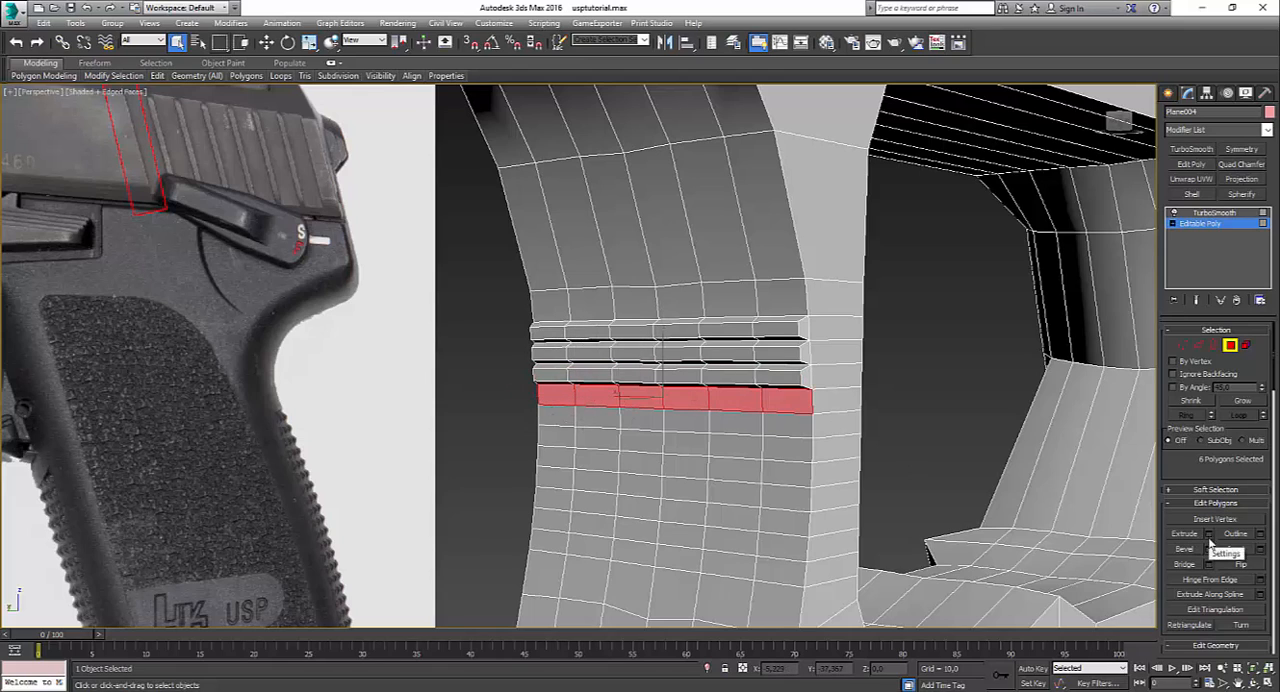
pyautogui.click(1208, 549)
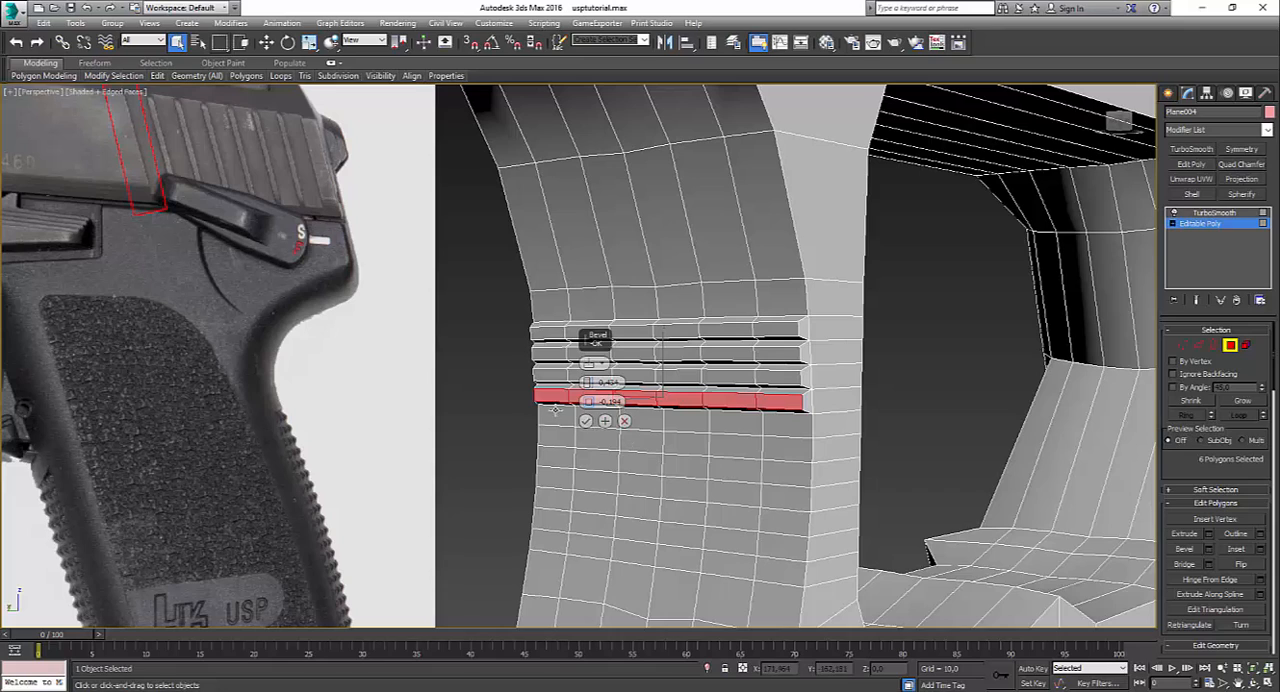
pyautogui.click(586, 421)
# Step: Select the six polygons of the fifth serration row and bevel them with height 0.434 and outline -0.194
pyautogui.click(556, 416)
pyautogui.keyDown('ctrl'); pyautogui.click(598, 417); pyautogui.keyUp('ctrl')
pyautogui.keyDown('ctrl'); pyautogui.click(643, 422); pyautogui.keyUp('ctrl')
pyautogui.keyDown('ctrl'); pyautogui.click(687, 423); pyautogui.keyUp('ctrl')
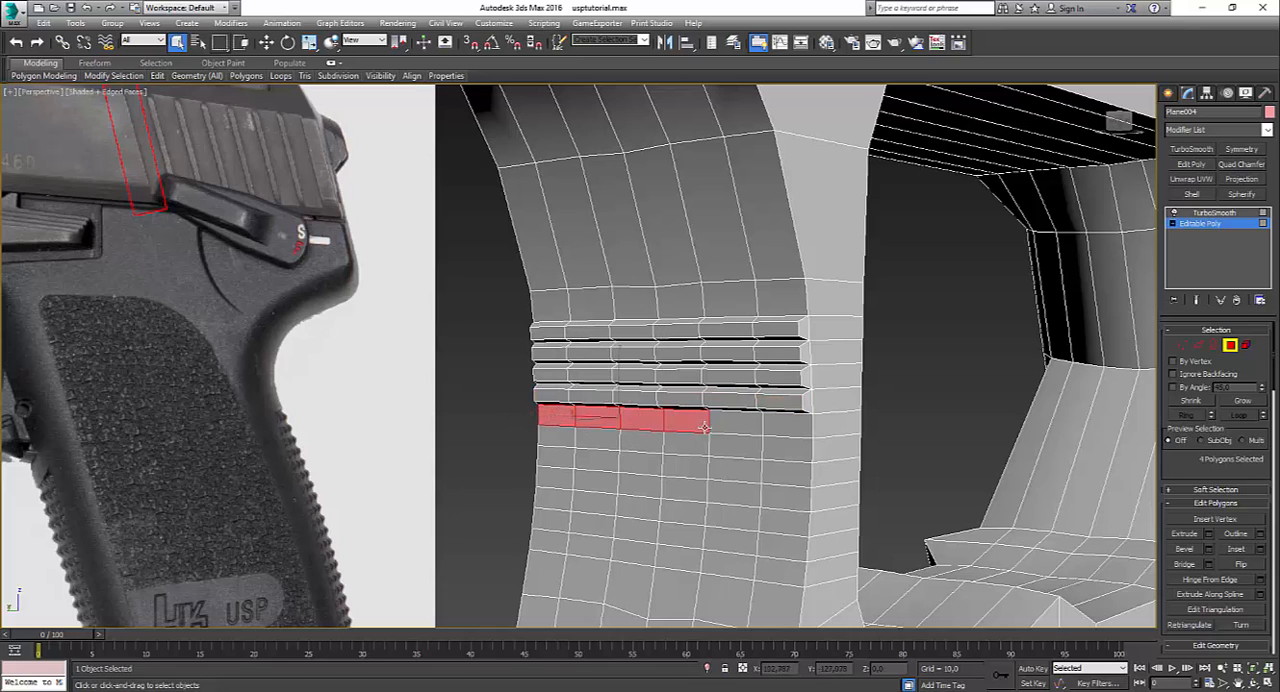
pyautogui.keyDown('ctrl'); pyautogui.click(738, 423); pyautogui.keyUp('ctrl')
pyautogui.keyDown('ctrl'); pyautogui.click(789, 424); pyautogui.keyUp('ctrl')
pyautogui.click(1208, 549)
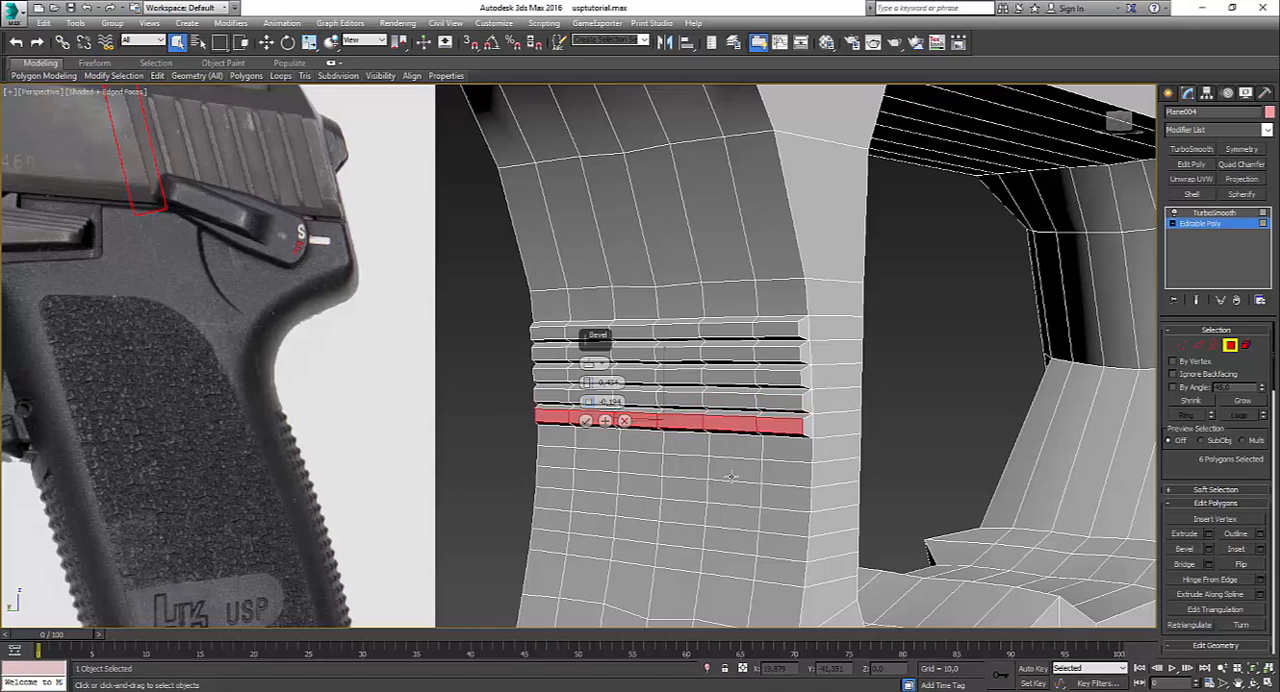
pyautogui.click(584, 418)
# Step: Select the six polygons of the sixth serration row and bevel them with height 0.434 and outline -0.194
pyautogui.click(556, 438)
pyautogui.keyDown('ctrl'); pyautogui.click(600, 442); pyautogui.keyUp('ctrl')
pyautogui.keyDown('ctrl'); pyautogui.click(643, 441); pyautogui.keyUp('ctrl')
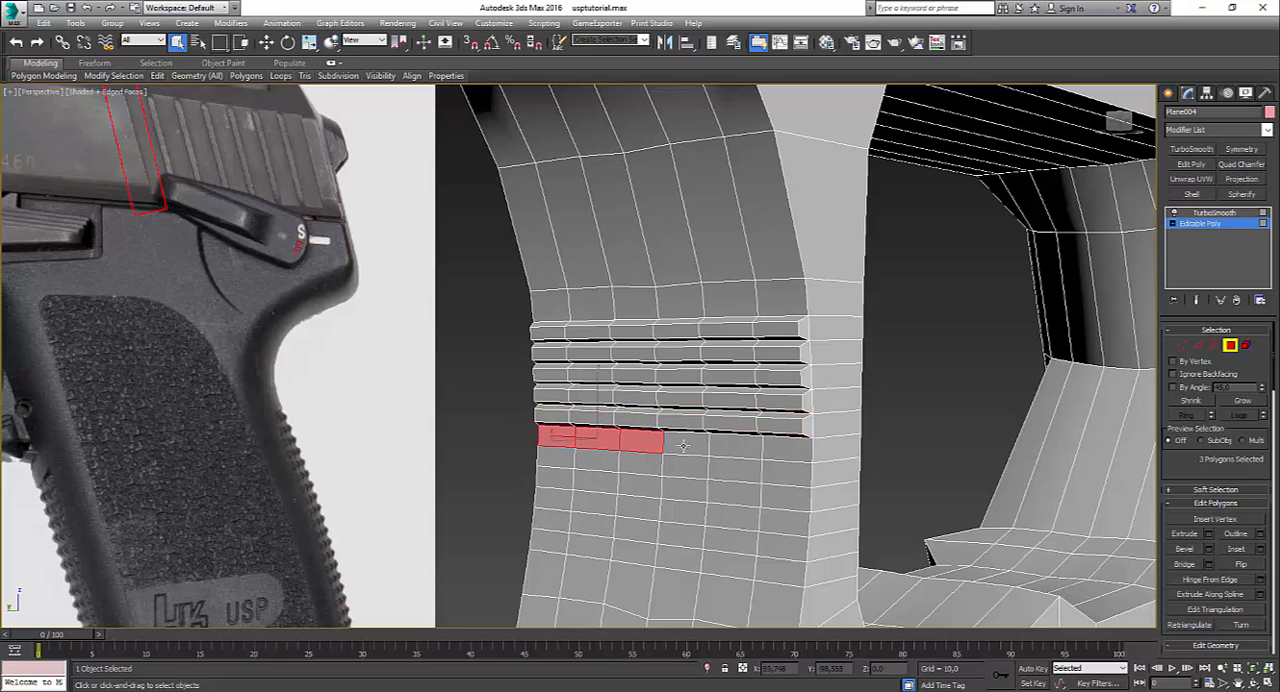
pyautogui.keyDown('ctrl'); pyautogui.click(687, 443); pyautogui.keyUp('ctrl')
pyautogui.keyDown('ctrl'); pyautogui.click(738, 445); pyautogui.keyUp('ctrl')
pyautogui.keyDown('ctrl'); pyautogui.click(788, 448); pyautogui.keyUp('ctrl')
pyautogui.click(1208, 549)
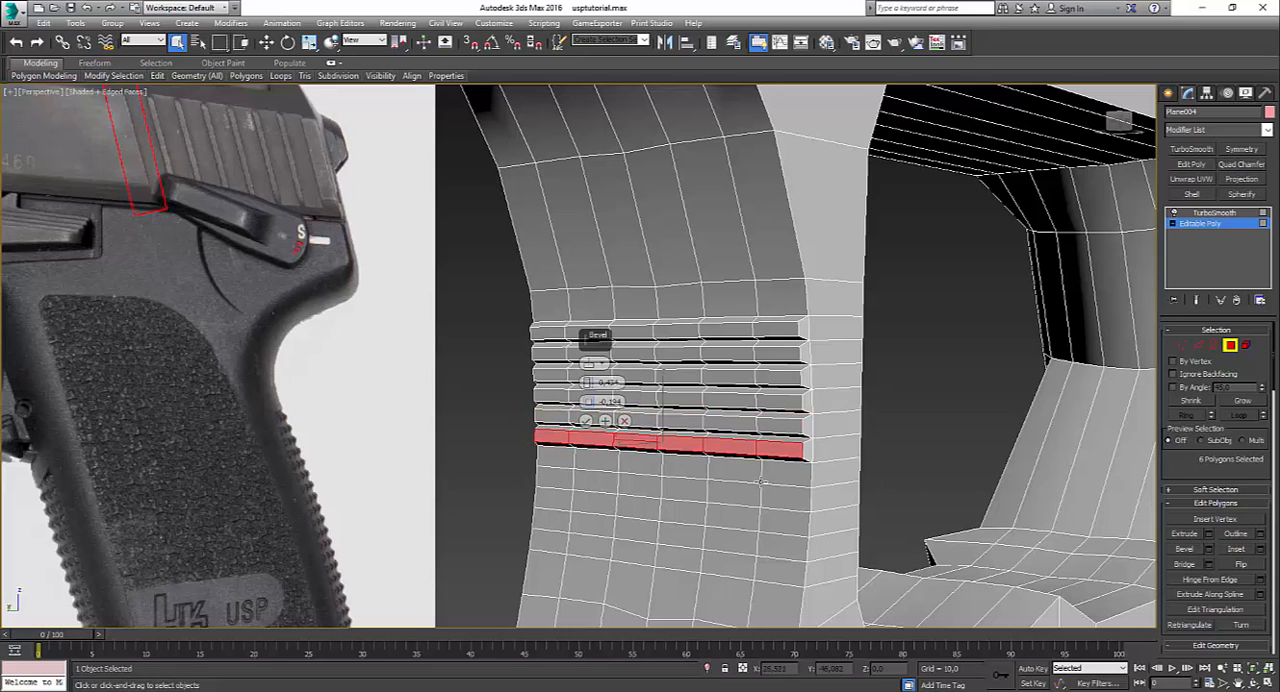
pyautogui.click(605, 424)
# Step: Select the six polygons of the seventh serration row and bevel them with height 0.434 and outline -0.194
pyautogui.click(552, 462)
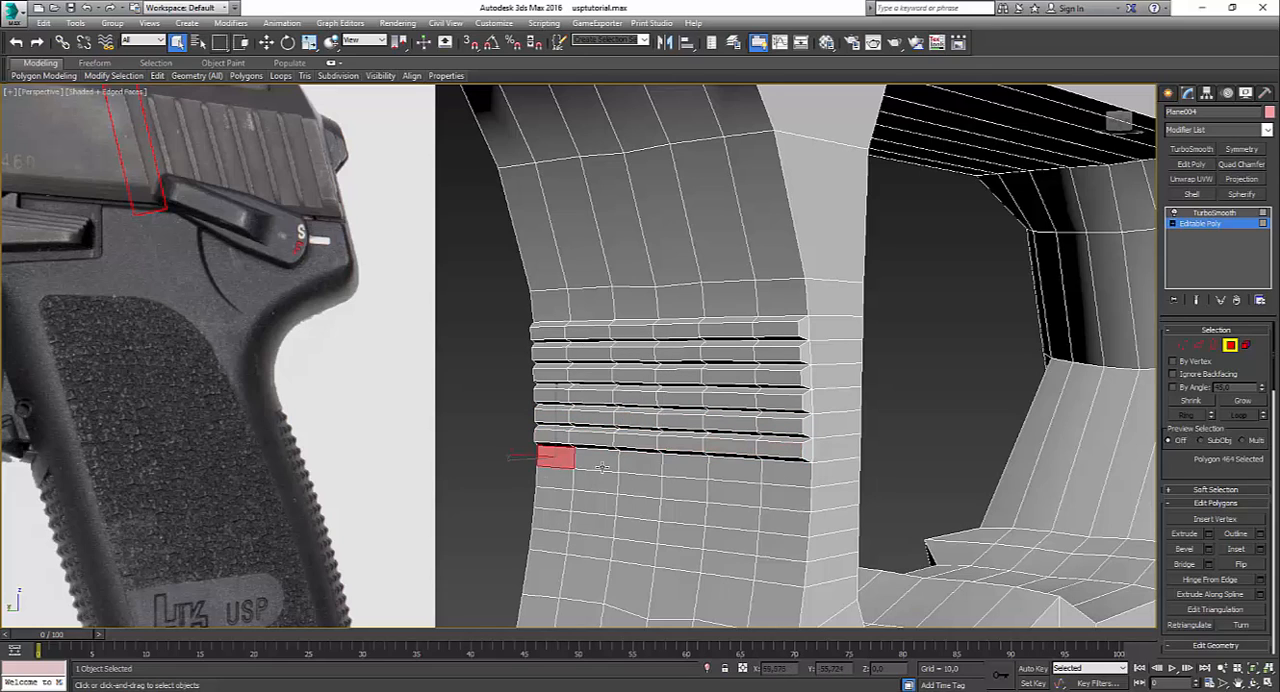
pyautogui.keyDown('ctrl'); pyautogui.click(597, 464); pyautogui.keyUp('ctrl')
pyautogui.keyDown('ctrl'); pyautogui.click(640, 466); pyautogui.keyUp('ctrl')
pyautogui.keyDown('ctrl'); pyautogui.click(685, 468); pyautogui.keyUp('ctrl')
pyautogui.keyDown('ctrl'); pyautogui.click(740, 470); pyautogui.keyUp('ctrl')
pyautogui.keyDown('ctrl'); pyautogui.click(777, 476); pyautogui.keyUp('ctrl')
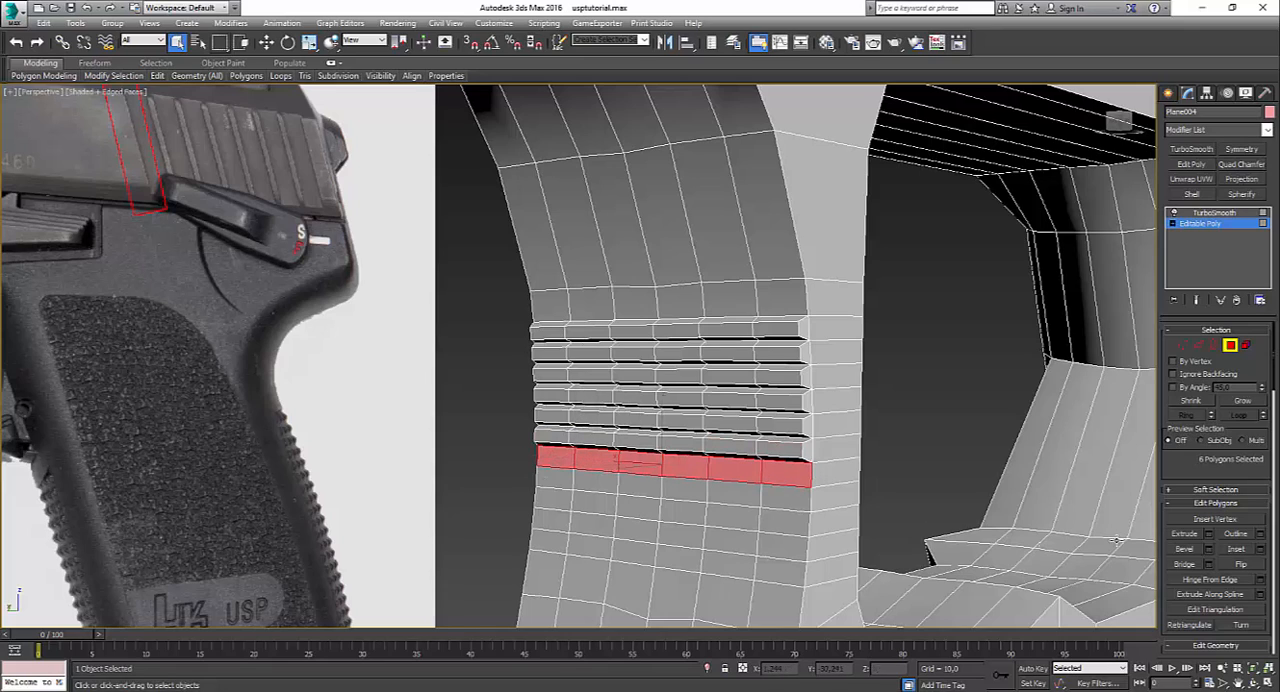
pyautogui.click(1208, 549)
pyautogui.click(585, 420)
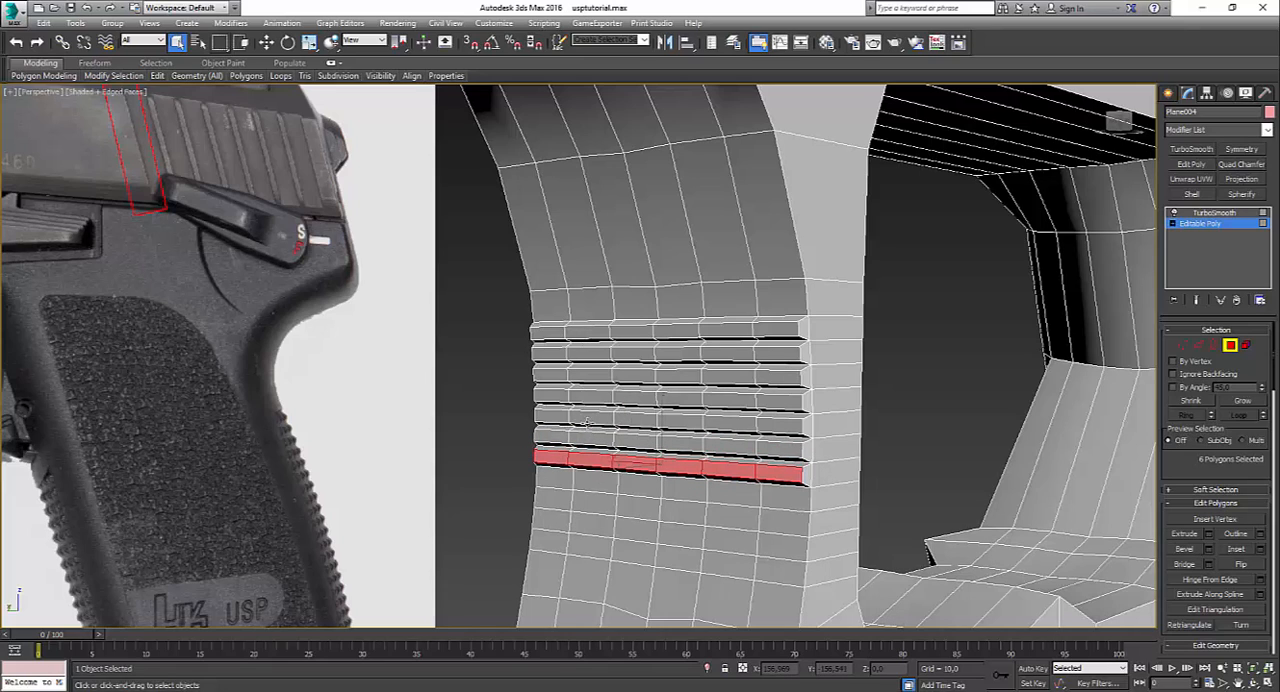
# Step: Select only the six polygons of the eighth serration row and bevel them with height 0.434 and outline -0.194
pyautogui.click(569, 477)
pyautogui.keyDown('ctrl'); pyautogui.click(592, 486); pyautogui.keyUp('ctrl')
pyautogui.keyDown('ctrl'); pyautogui.click(636, 494); pyautogui.keyUp('ctrl')
pyautogui.keyDown('ctrl'); pyautogui.click(680, 503); pyautogui.keyUp('ctrl')
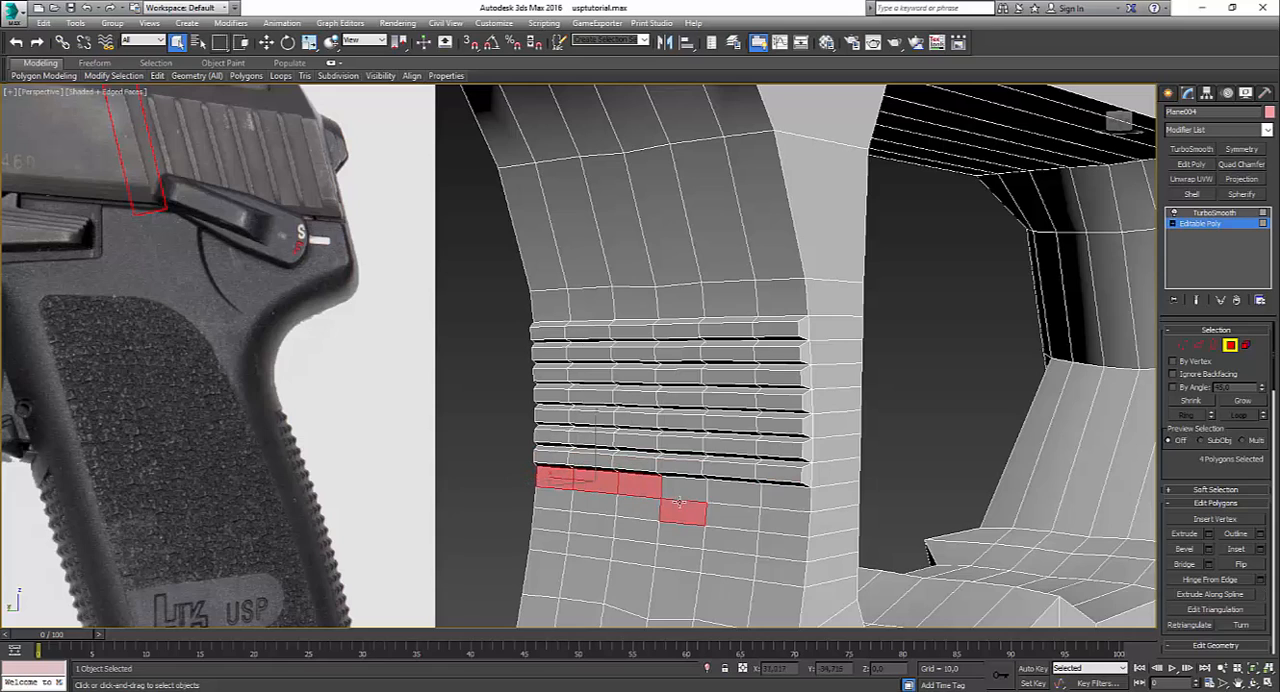
pyautogui.keyDown('ctrl'); pyautogui.click(725, 501); pyautogui.keyUp('ctrl')
pyautogui.keyDown('ctrl'); pyautogui.click(685, 488); pyautogui.keyUp('ctrl')
pyautogui.keyDown('alt'); pyautogui.click(690, 515); pyautogui.keyUp('alt')
pyautogui.keyDown('ctrl'); pyautogui.click(765, 500); pyautogui.keyUp('ctrl')
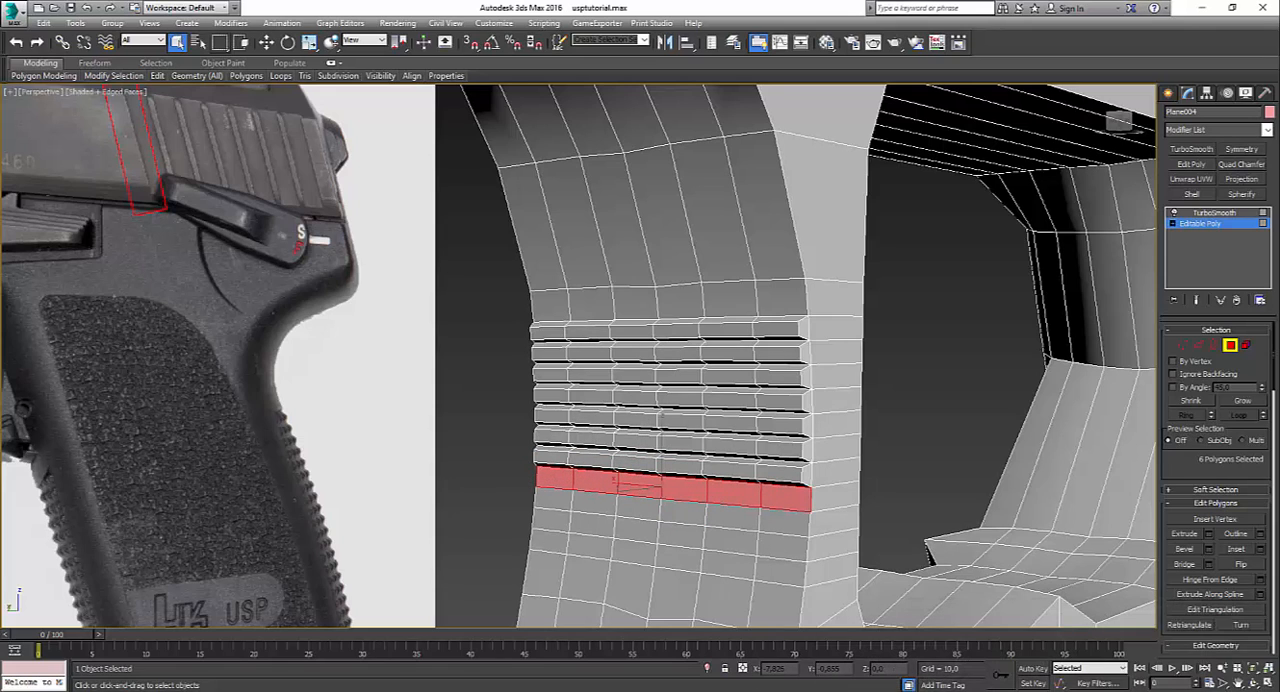
pyautogui.click(1207, 552)
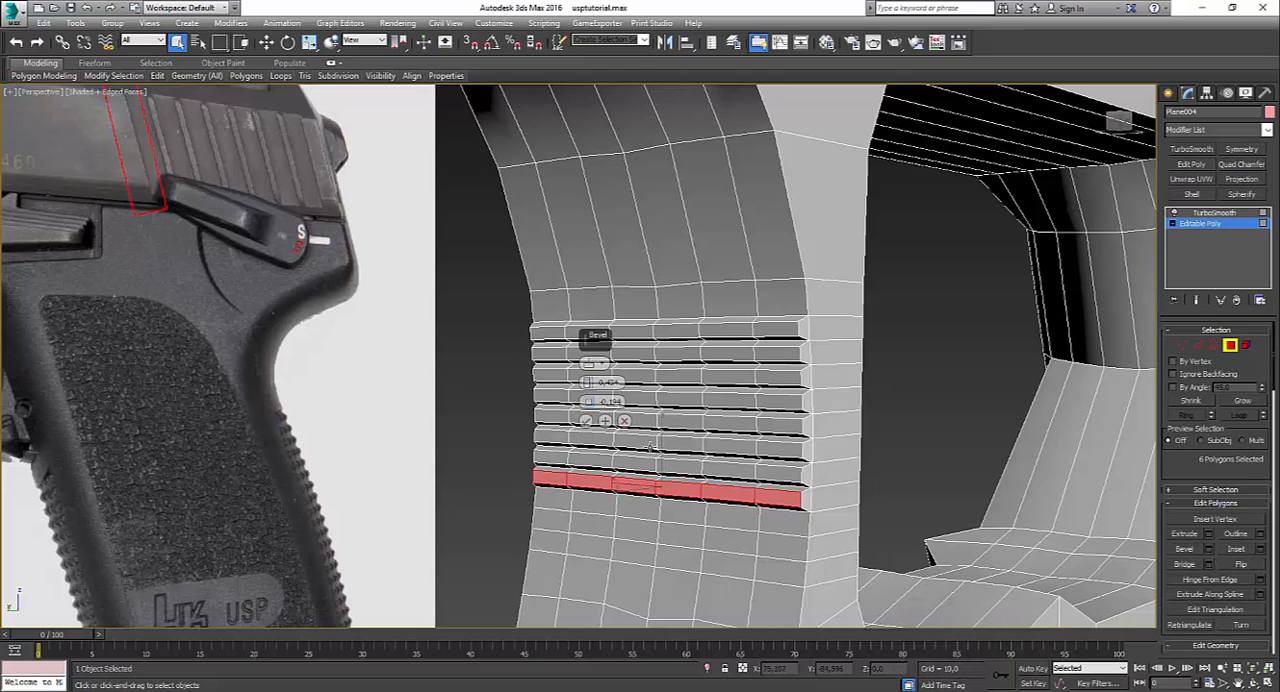
pyautogui.click(580, 431)
# Step: Select the six polygons of the ninth serration row and bevel them with height 0.434 and outline -0.194
pyautogui.click(552, 499)
pyautogui.keyDown('ctrl'); pyautogui.click(591, 503); pyautogui.keyUp('ctrl')
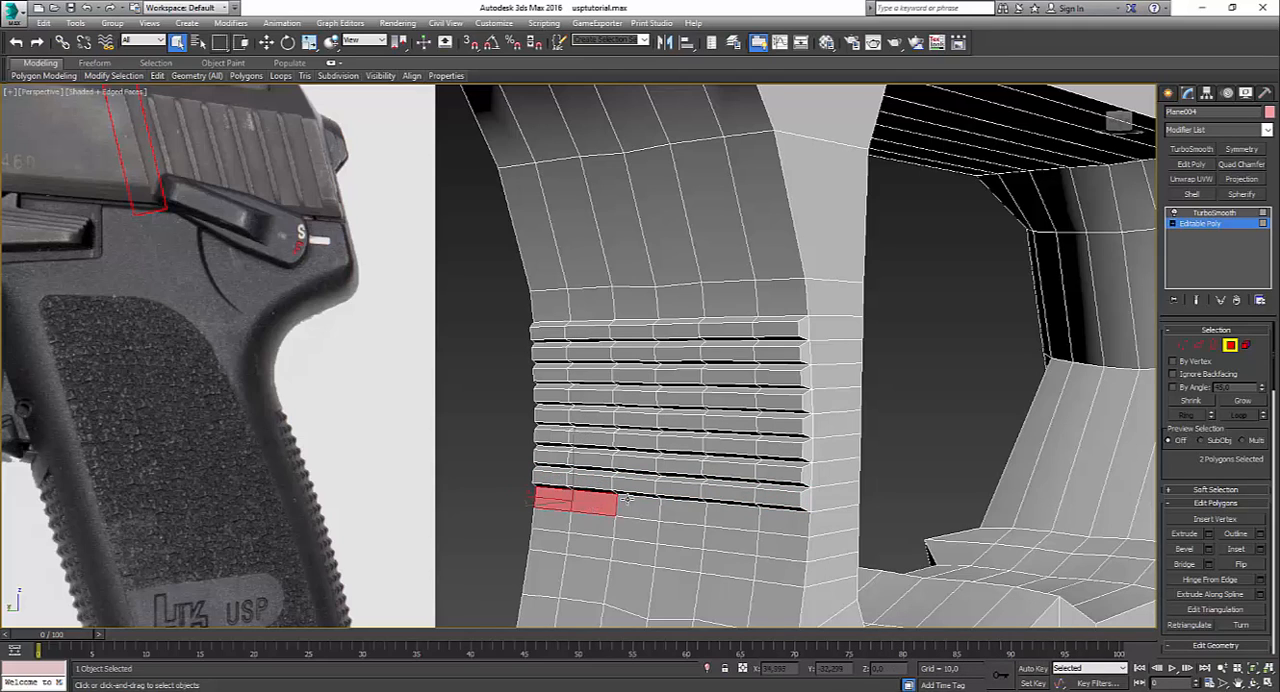
pyautogui.keyDown('ctrl'); pyautogui.click(636, 507); pyautogui.keyUp('ctrl')
pyautogui.keyDown('ctrl'); pyautogui.click(682, 512); pyautogui.keyUp('ctrl')
pyautogui.keyDown('ctrl'); pyautogui.click(733, 516); pyautogui.keyUp('ctrl')
pyautogui.keyDown('ctrl'); pyautogui.click(785, 520); pyautogui.keyUp('ctrl')
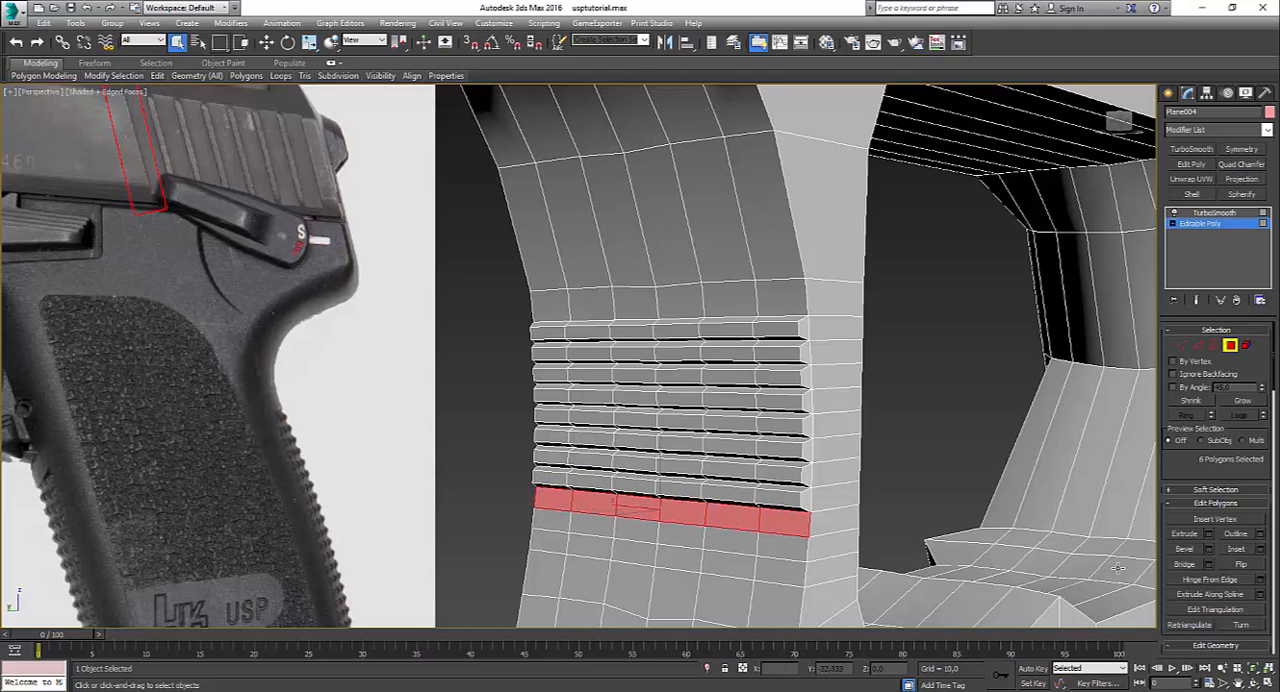
pyautogui.click(1209, 552)
pyautogui.click(586, 432)
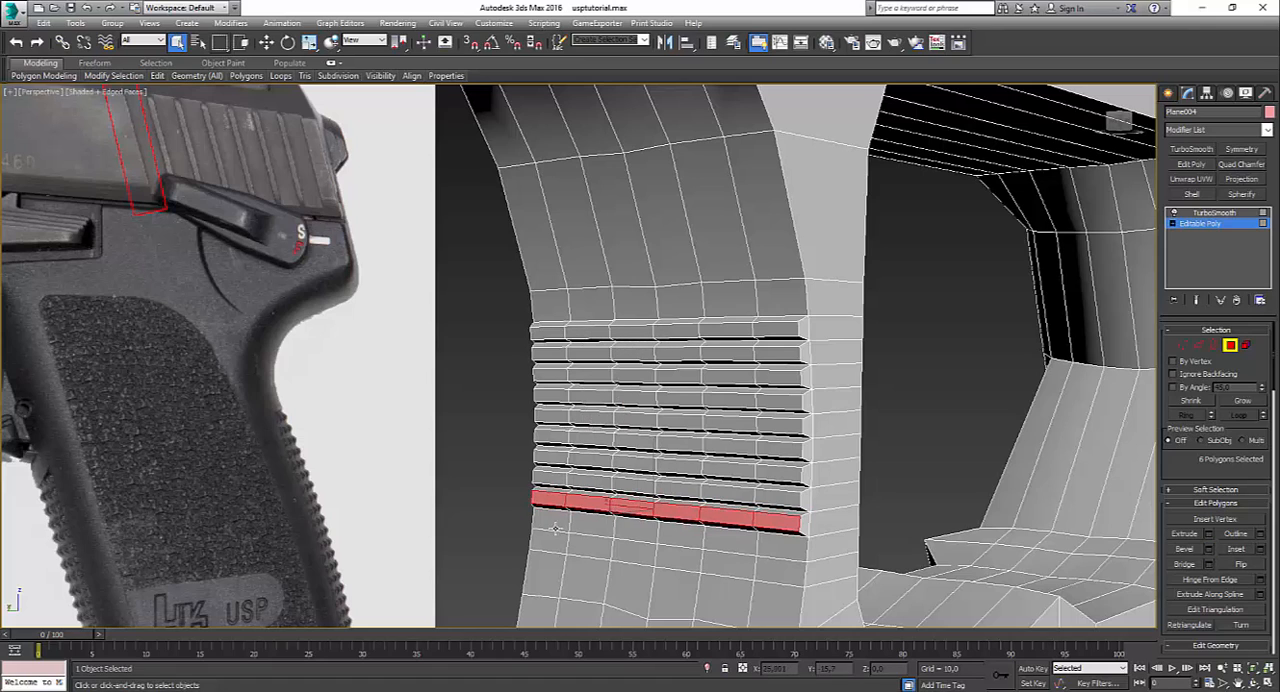
# Step: Select the six polygons of the tenth serration row and bevel them with height 0.434 and outline -0.194
pyautogui.click(552, 521)
pyautogui.keyDown('ctrl'); pyautogui.click(591, 525); pyautogui.keyUp('ctrl')
pyautogui.keyDown('ctrl'); pyautogui.click(636, 530); pyautogui.keyUp('ctrl')
pyautogui.keyDown('ctrl'); pyautogui.click(681, 535); pyautogui.keyUp('ctrl')
pyautogui.keyDown('ctrl'); pyautogui.click(782, 545); pyautogui.keyUp('ctrl')
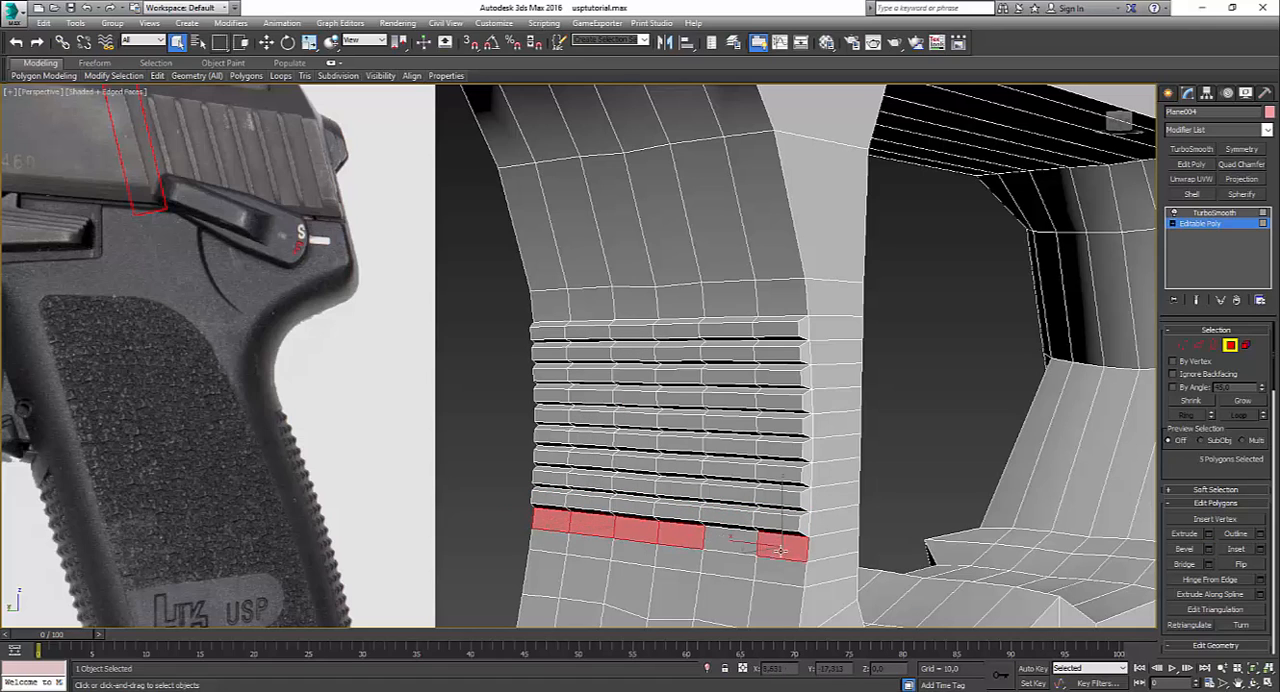
pyautogui.keyDown('ctrl'); pyautogui.click(733, 540); pyautogui.keyUp('ctrl')
pyautogui.click(1209, 552)
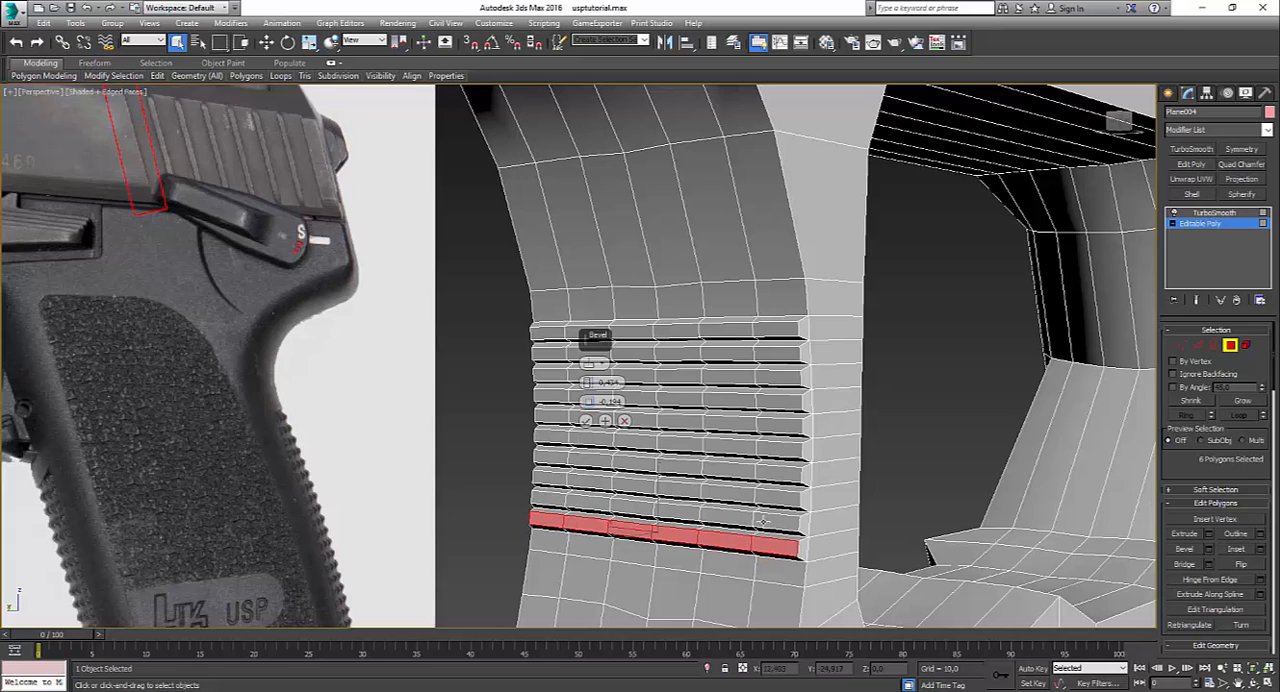
pyautogui.click(586, 432)
# Step: Select the six polygons of the eleventh serration row, bevel them with height 0.434 and outline -0.194, and clear the selection
pyautogui.click(551, 544)
pyautogui.keyDown('ctrl'); pyautogui.click(593, 548); pyautogui.keyUp('ctrl')
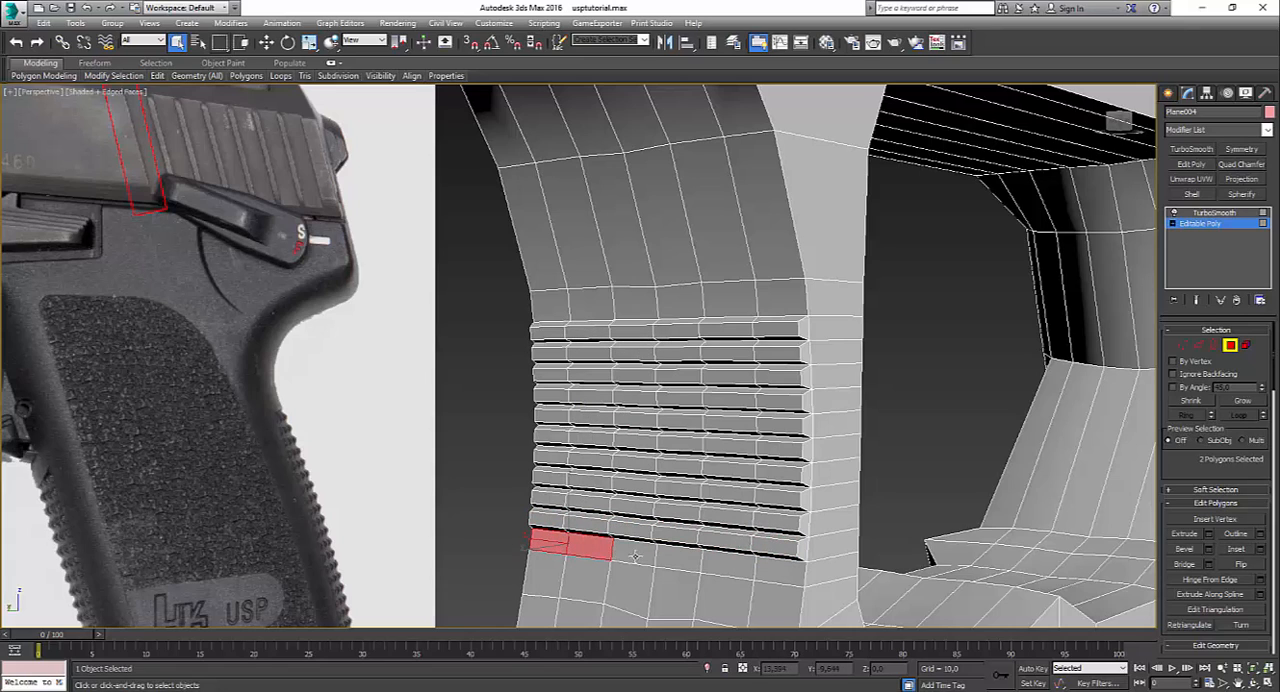
pyautogui.keyDown('ctrl'); pyautogui.click(635, 553); pyautogui.keyUp('ctrl')
pyautogui.keyDown('ctrl'); pyautogui.click(680, 558); pyautogui.keyUp('ctrl')
pyautogui.keyDown('ctrl'); pyautogui.click(724, 598); pyautogui.keyUp('ctrl')
pyautogui.keyDown('ctrl'); pyautogui.click(728, 560); pyautogui.keyUp('ctrl')
pyautogui.keyDown('alt'); pyautogui.click(724, 600); pyautogui.keyUp('alt')
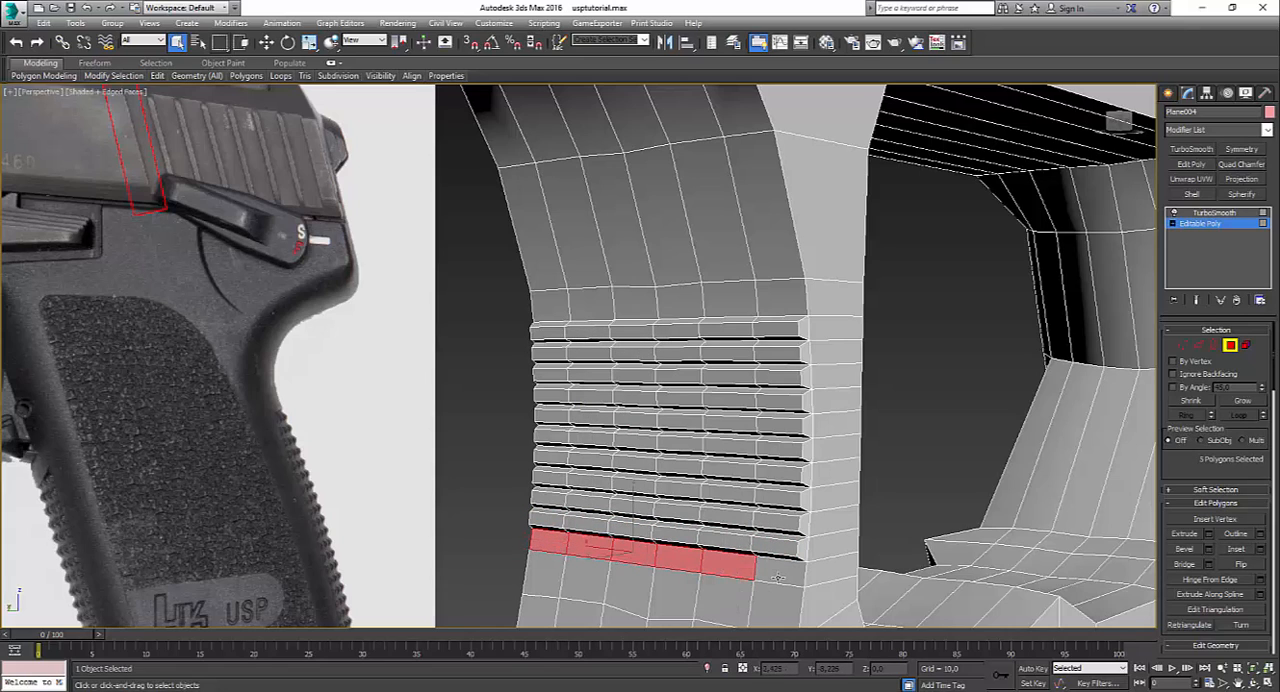
pyautogui.keyDown('ctrl'); pyautogui.click(780, 570); pyautogui.keyUp('ctrl')
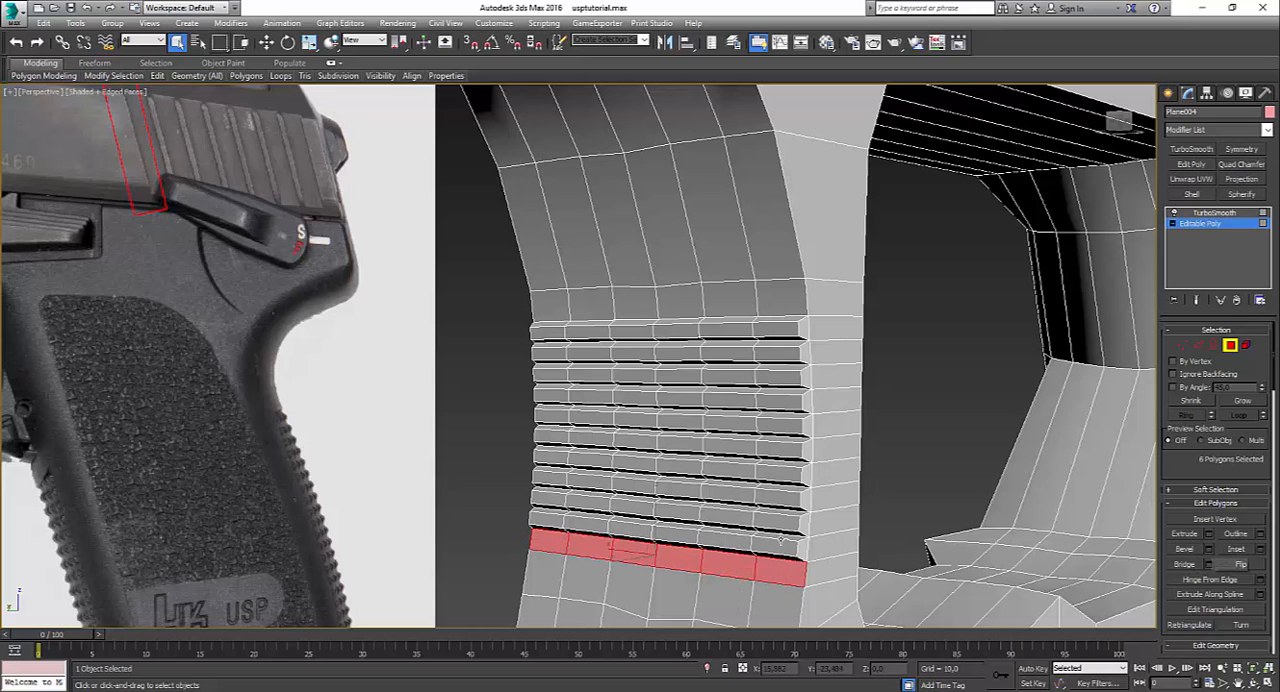
pyautogui.click(1213, 545)
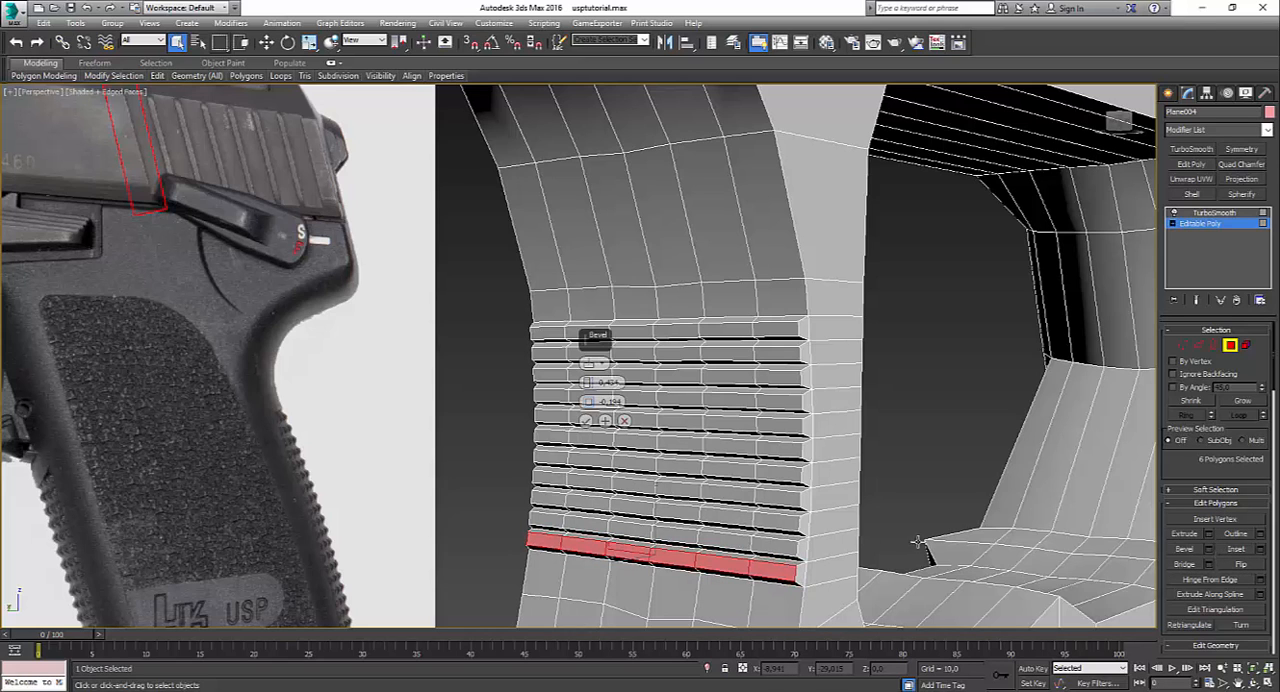
pyautogui.click(606, 422)
pyautogui.click(455, 427)
# Step: Show the frame's TurboSmooth result without edged faces and examine the trigger guard's serrations
pyautogui.scroll(-5, 455, 427)
pyautogui.keyDown('alt'); pyautogui.moveTo(455, 427); pyautogui.dragTo(573, 433, button='middle'); pyautogui.keyUp('alt')
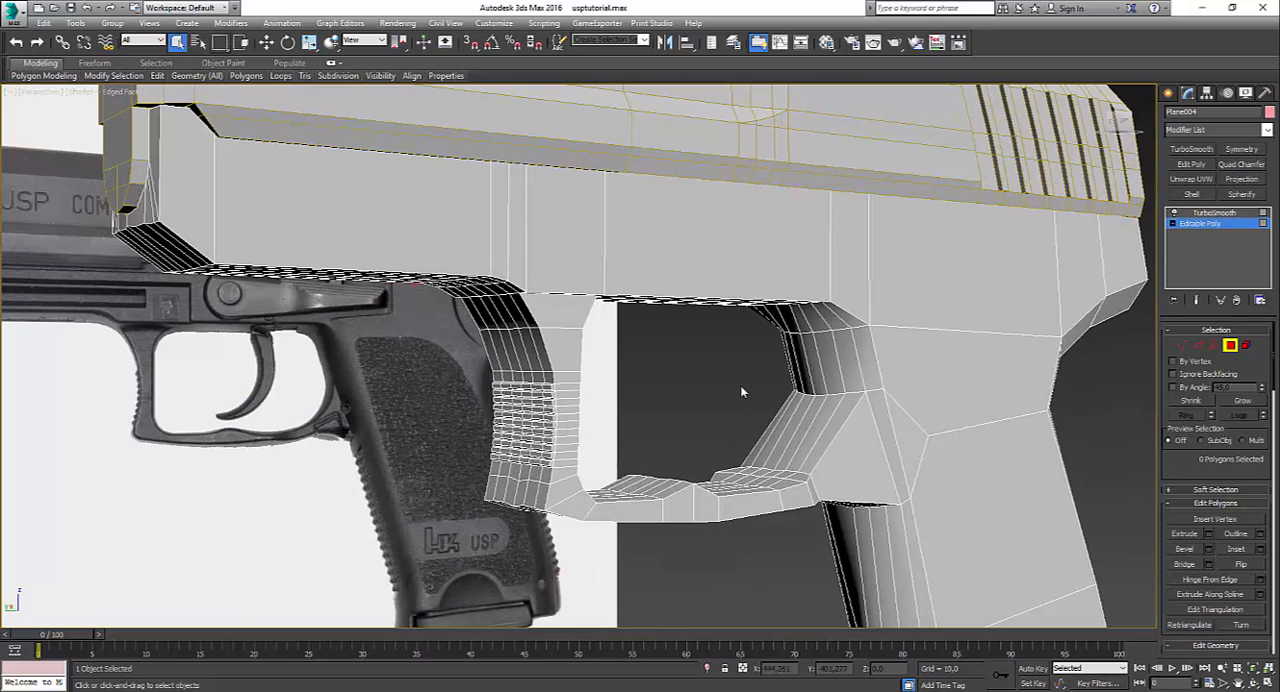
pyautogui.press('F4')
pyautogui.click(1214, 214)
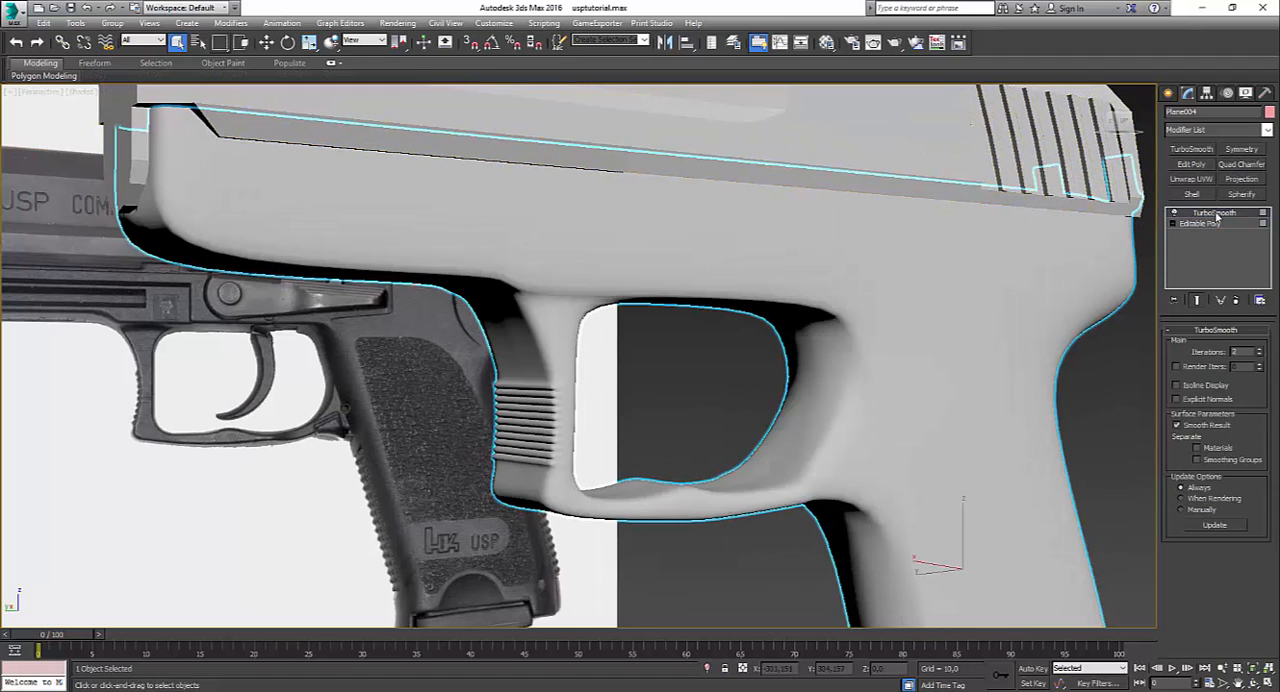
pyautogui.click(689, 405)
pyautogui.scroll(-5, 688, 410)
pyautogui.scroll(3, 689, 427)
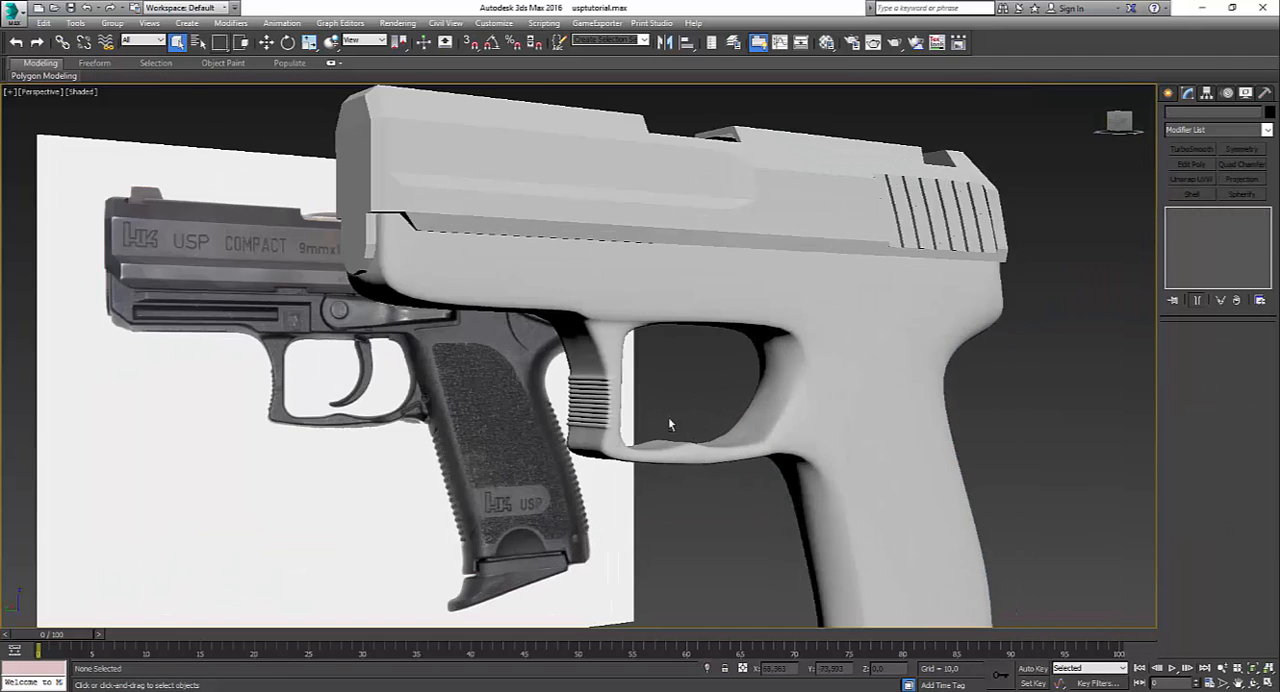
pyautogui.keyDown('alt'); pyautogui.moveTo(668, 423); pyautogui.dragTo(635, 441, button='middle'); pyautogui.keyUp('alt')
pyautogui.scroll(5, 460, 446)
# Step: Display the frame's unsmoothed Editable Poly level and check the trigger guard's shape in reference photo 13.JPG
pyautogui.click(620, 411)
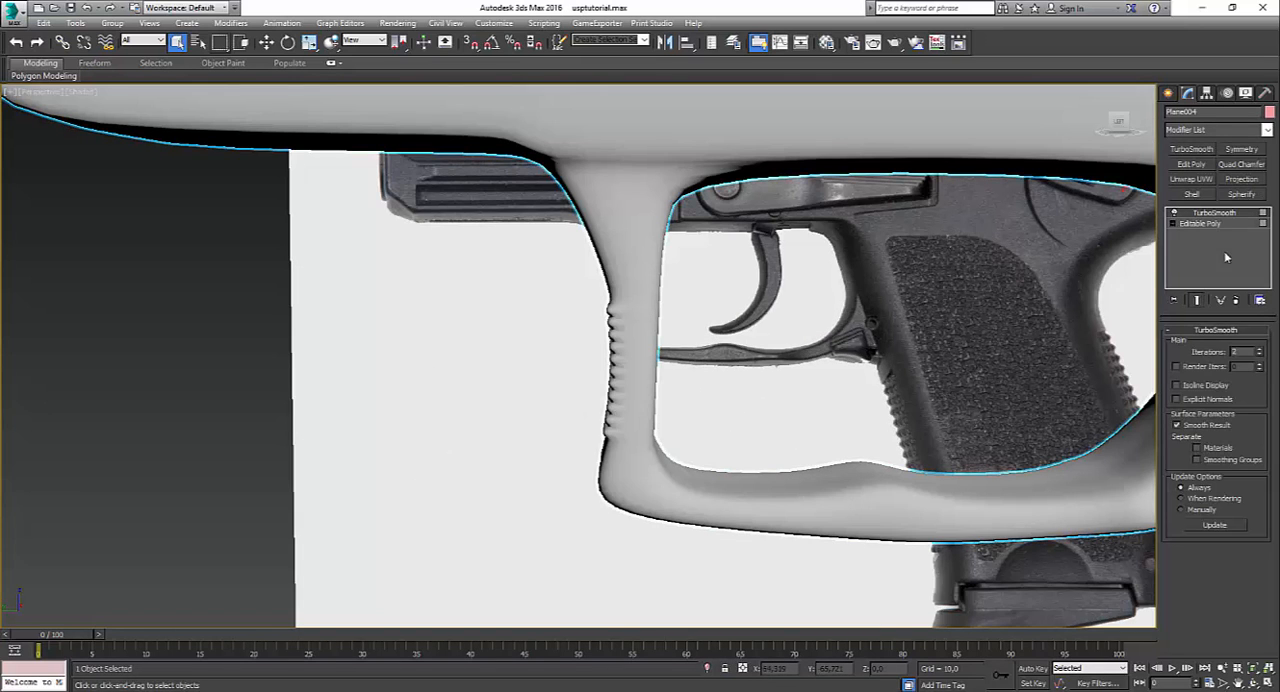
pyautogui.click(1200, 223)
pyautogui.scroll(-3, 738, 382)
pyautogui.keyDown('alt'); pyautogui.moveTo(738, 382); pyautogui.dragTo(779, 402, button='middle'); pyautogui.keyUp('alt')
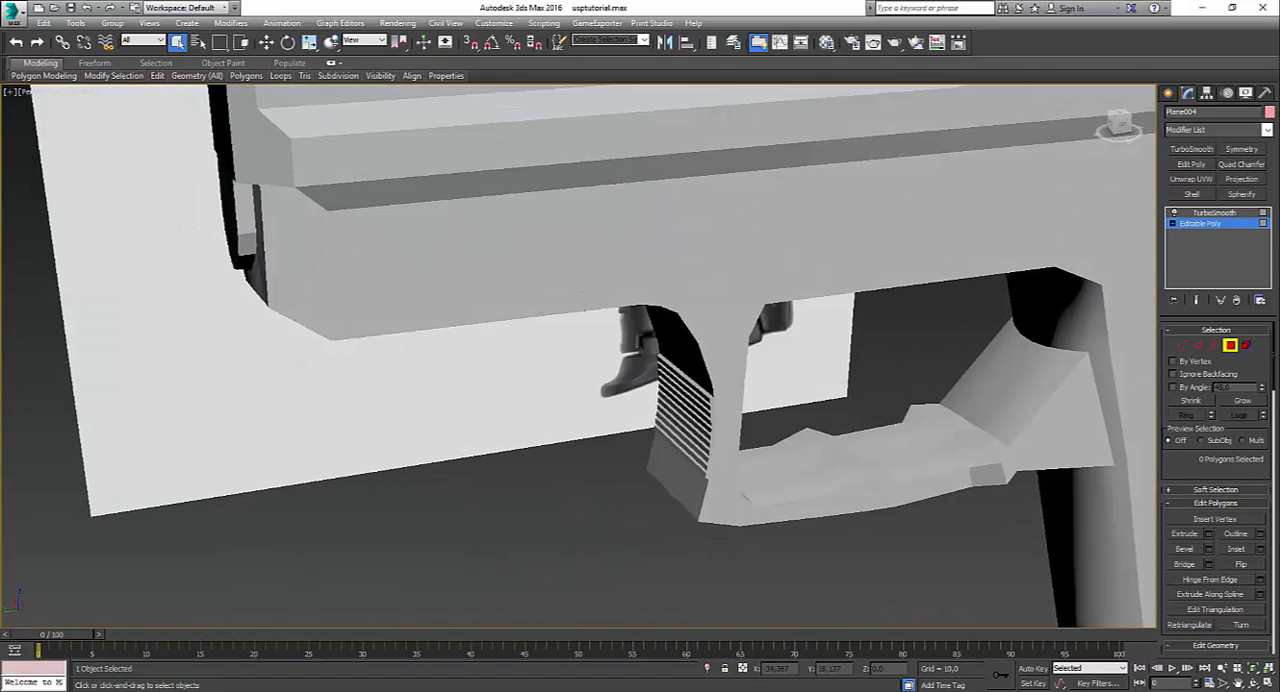
pyautogui.click(657, 650)
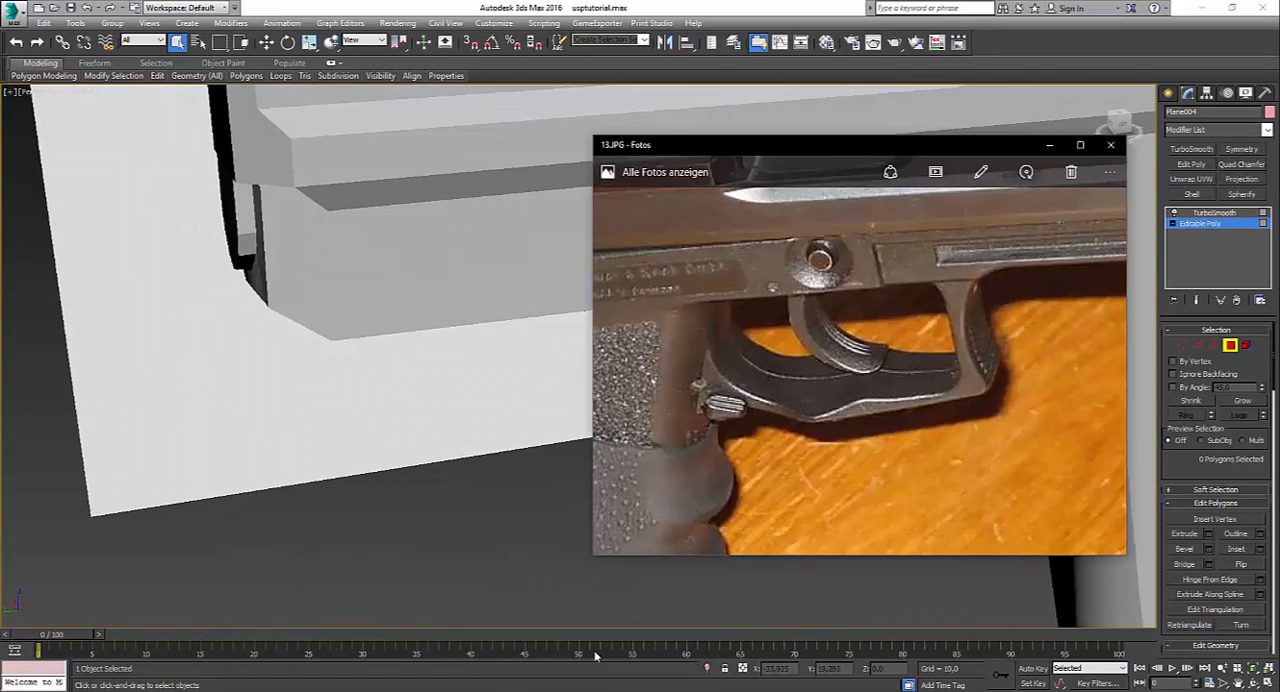
pyautogui.click(584, 439)
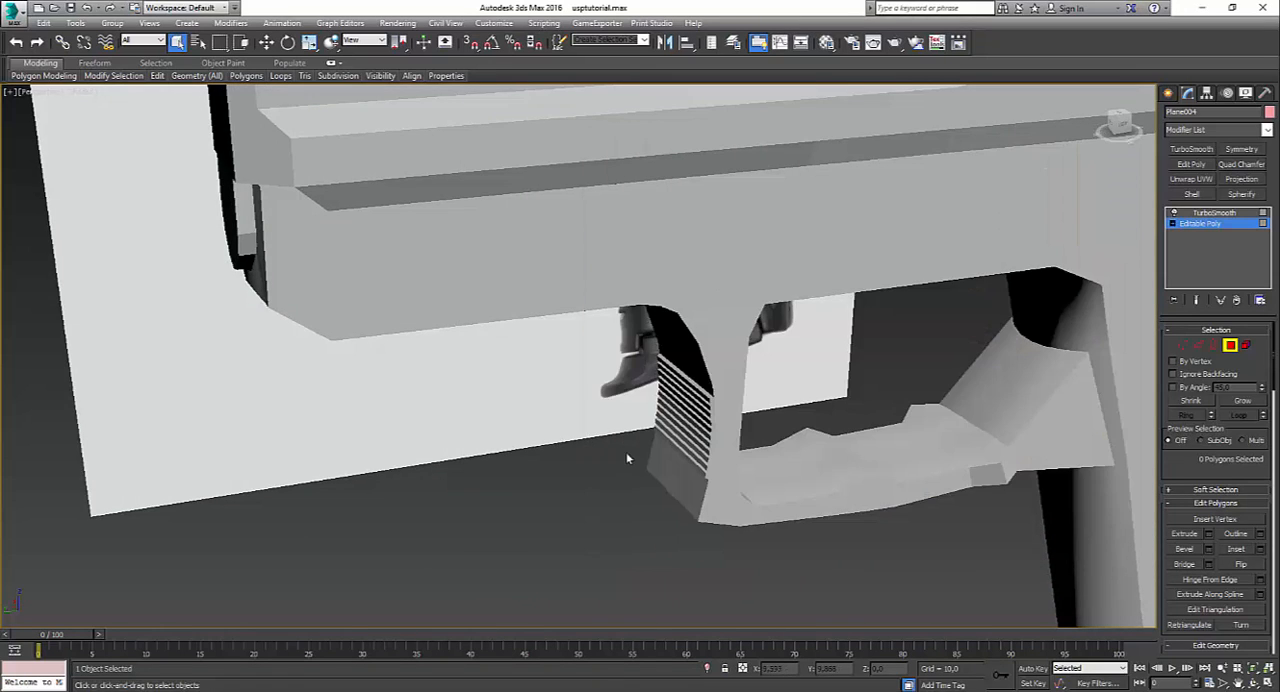
# Step: Return the frame to its TurboSmooth level, check its smoothed mesh with edged faces shown, and hide them again
pyautogui.keyDown('alt'); pyautogui.moveTo(626, 452); pyautogui.dragTo(879, 367, button='middle'); pyautogui.keyUp('alt')
pyautogui.click(1213, 213)
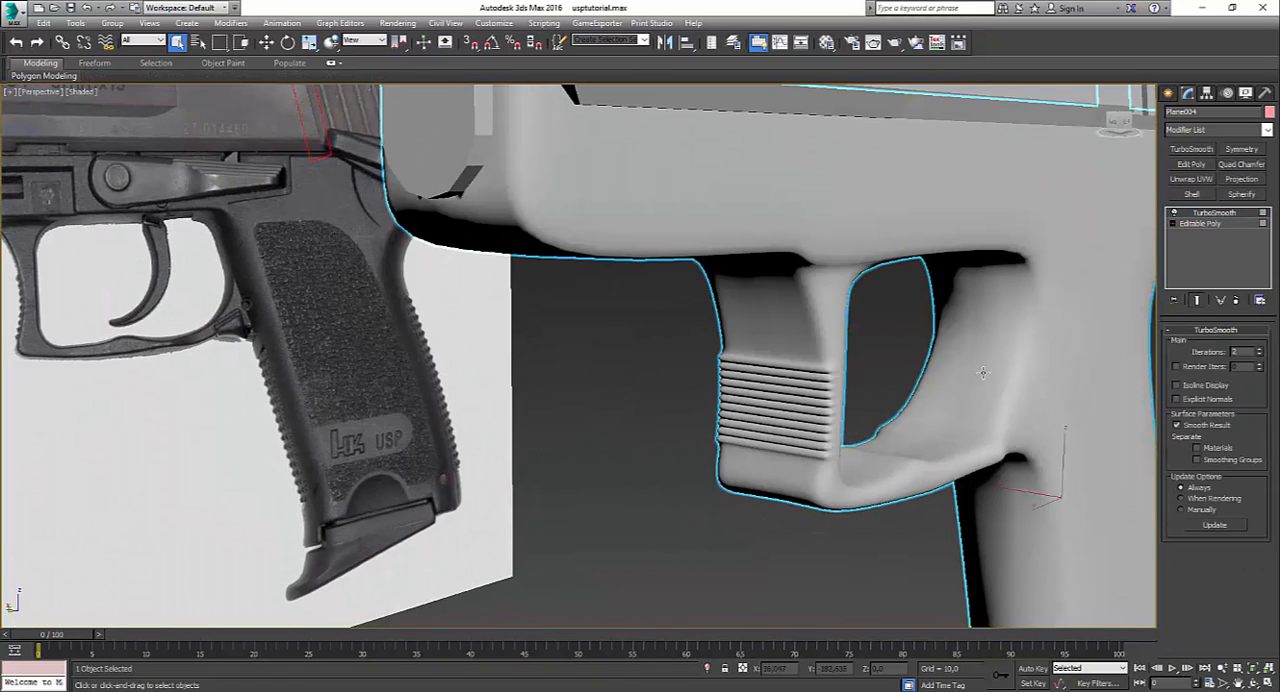
pyautogui.click(908, 373)
pyautogui.press('F4')
pyautogui.scroll(-5, 913, 362)
pyautogui.click(955, 427)
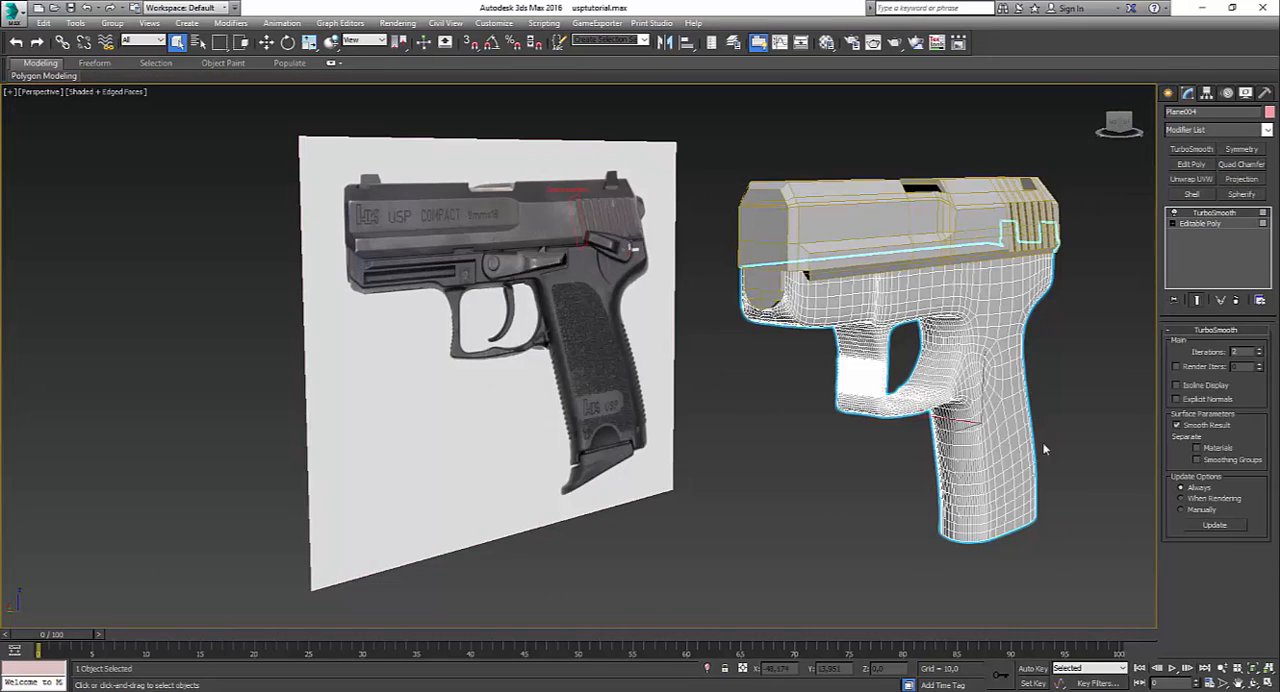
pyautogui.click(846, 486)
pyautogui.press('F4')
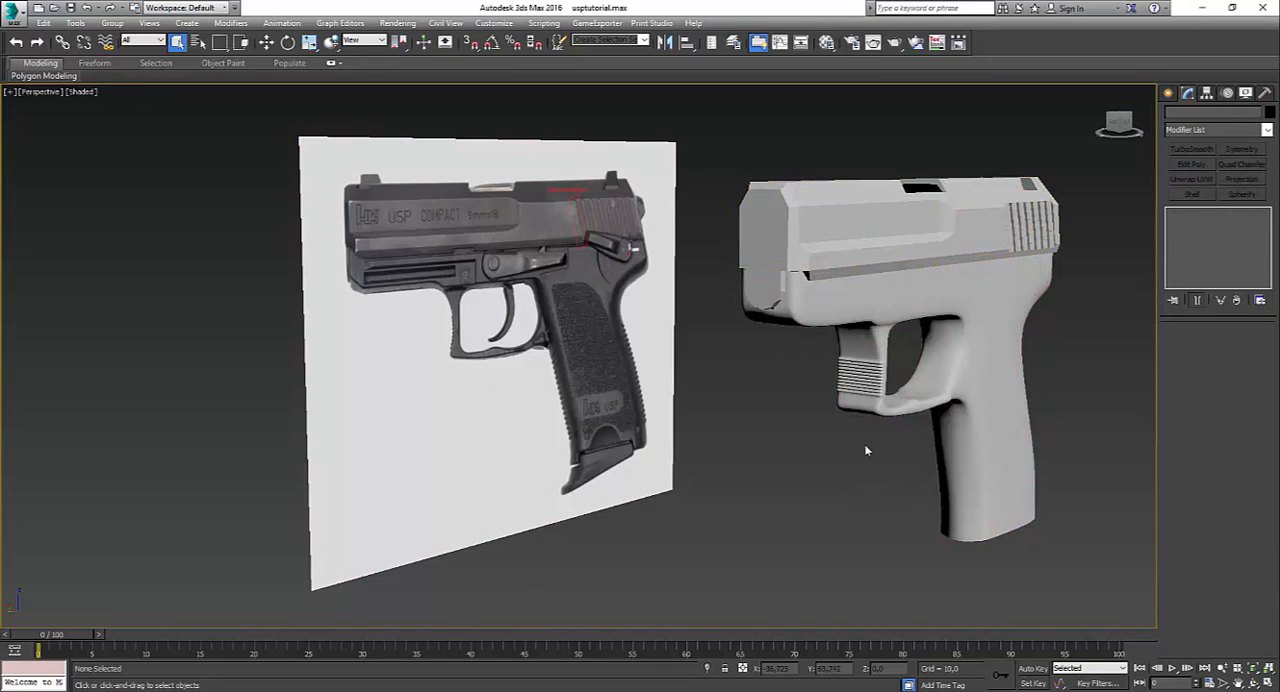
# Step: Examine the slide's grip serrations and open rear end next to the side reference photo
pyautogui.scroll(-5, 913, 413)
pyautogui.keyDown('alt'); pyautogui.moveTo(913, 413); pyautogui.dragTo(825, 397, button='middle'); pyautogui.keyUp('alt')
pyautogui.scroll(5, 780, 432)
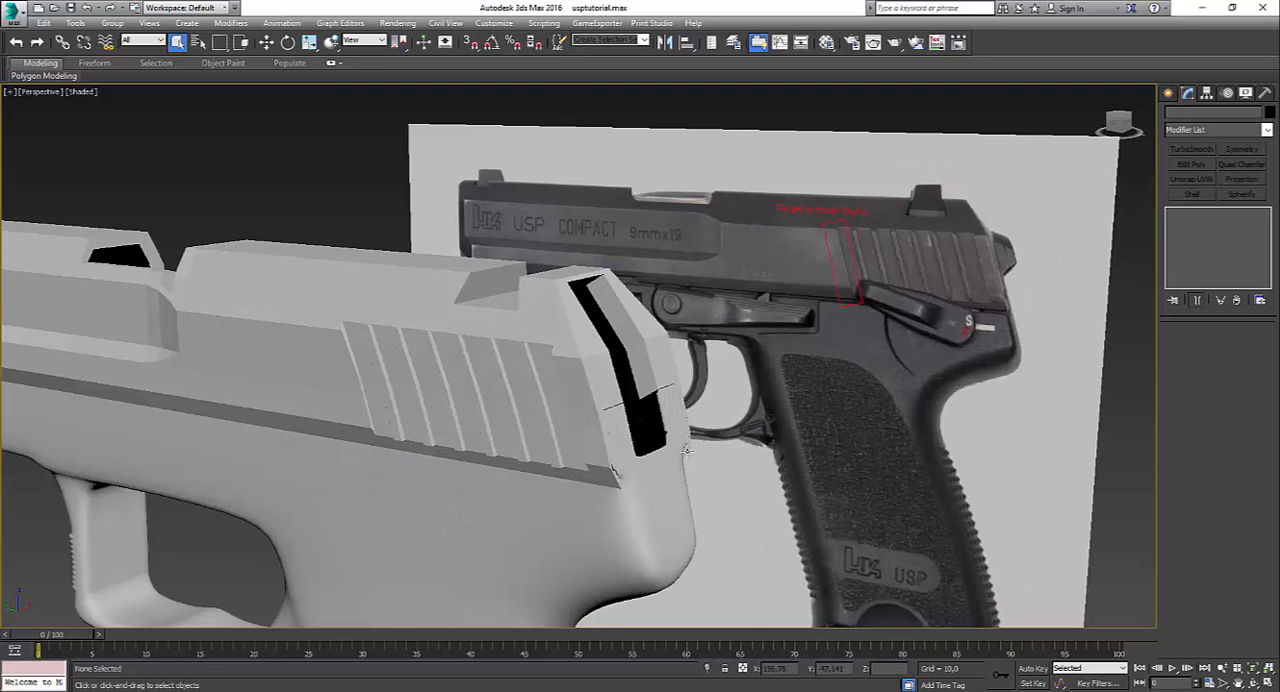
pyautogui.click(539, 443)
pyautogui.scroll(3, 588, 397)
pyautogui.keyDown('alt'); pyautogui.moveTo(588, 397); pyautogui.dragTo(704, 373, button='middle'); pyautogui.keyUp('alt')
pyautogui.scroll(-6, 518, 439)
pyautogui.scroll(4, 704, 373)
# Step: Select the frame and inspect its smoothed grip back, side surface and overall shape beside the reference photo
pyautogui.click(798, 349)
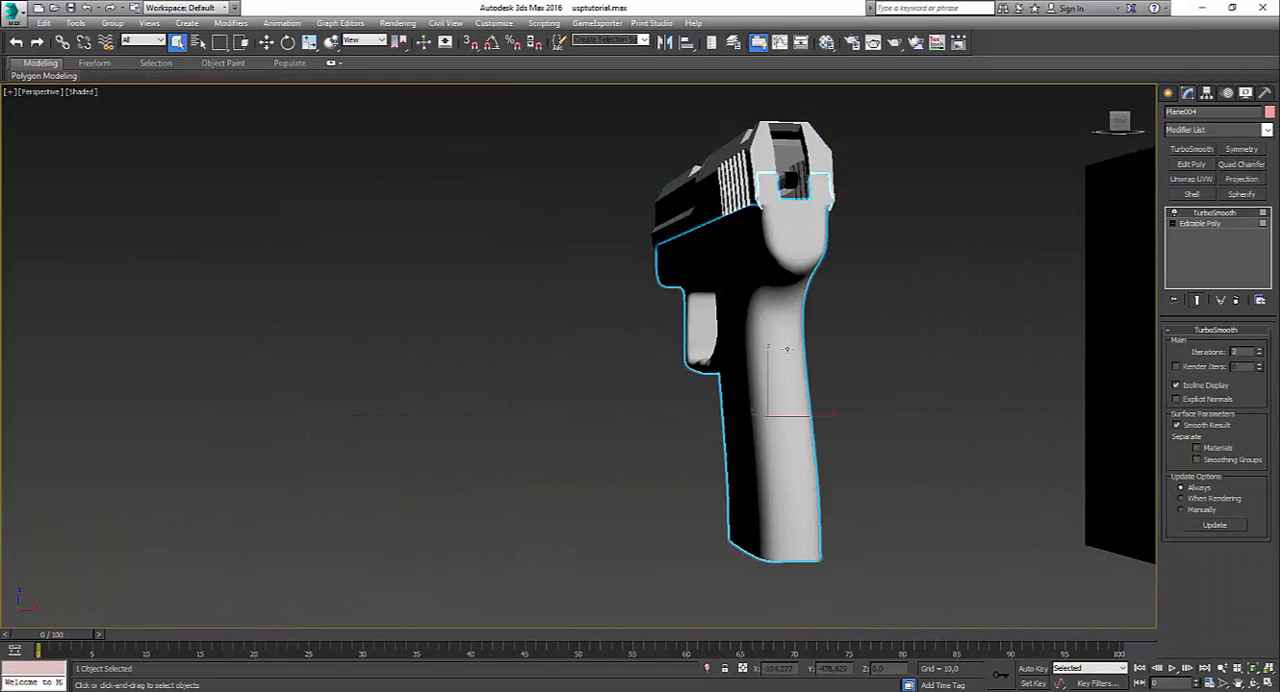
pyautogui.scroll(2, 798, 349)
pyautogui.keyDown('alt'); pyautogui.moveTo(798, 349); pyautogui.dragTo(769, 369, button='middle'); pyautogui.keyUp('alt')
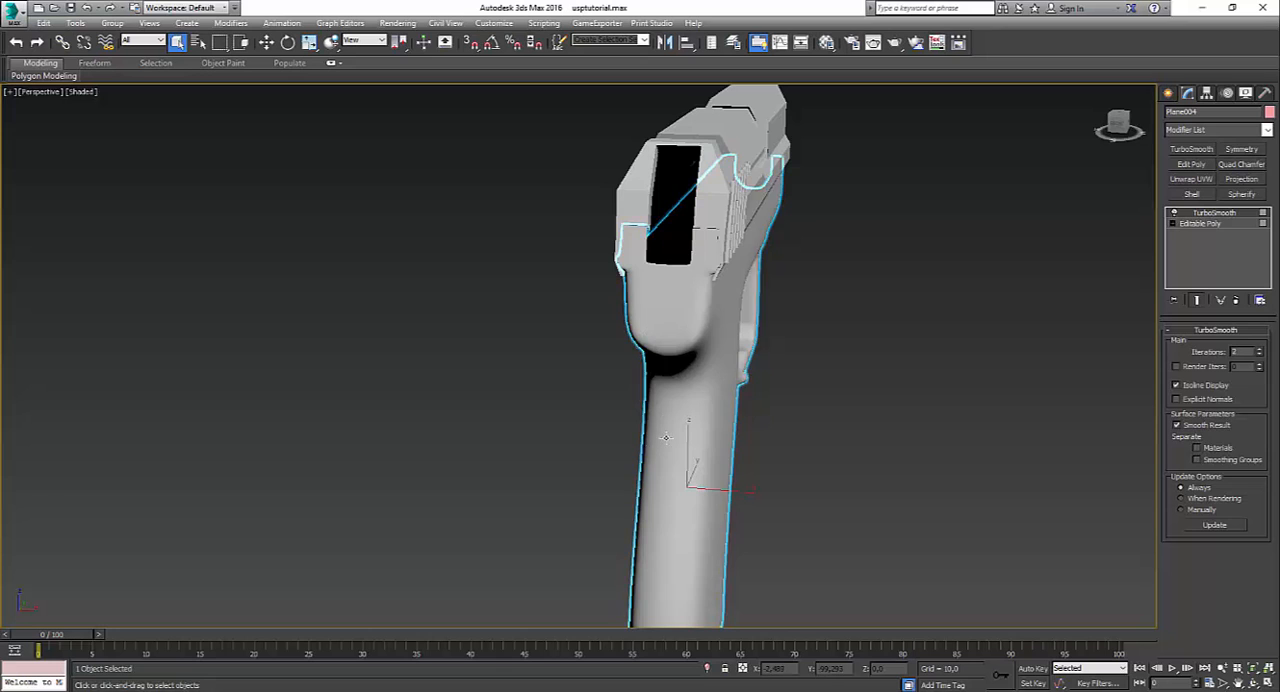
pyautogui.keyDown('alt'); pyautogui.moveTo(715, 373); pyautogui.dragTo(741, 264, button='middle'); pyautogui.keyUp('alt')
pyautogui.scroll(5, 740, 306)
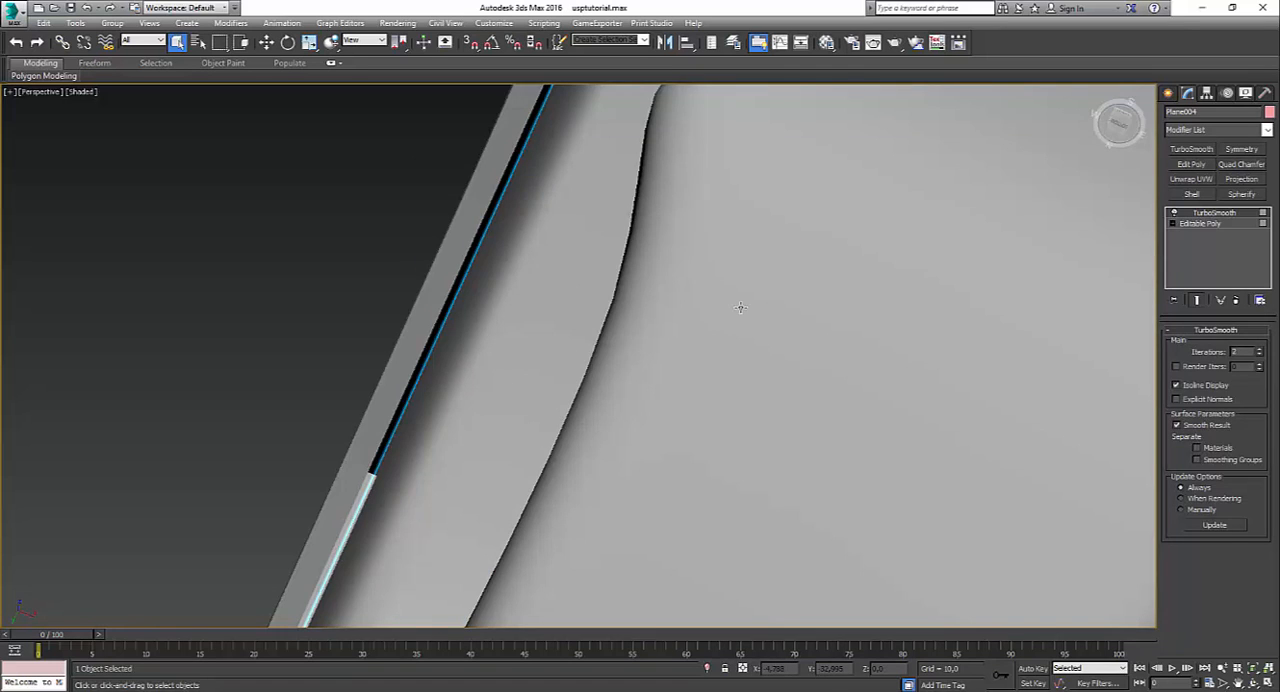
pyautogui.scroll(-4, 740, 306)
pyautogui.keyDown('alt'); pyautogui.moveTo(950, 313); pyautogui.dragTo(848, 419, button='middle'); pyautogui.keyUp('alt')
pyautogui.moveTo(1024, 289); pyautogui.dragTo(956, 365, button='middle')
pyautogui.scroll(-2, 809, 366)
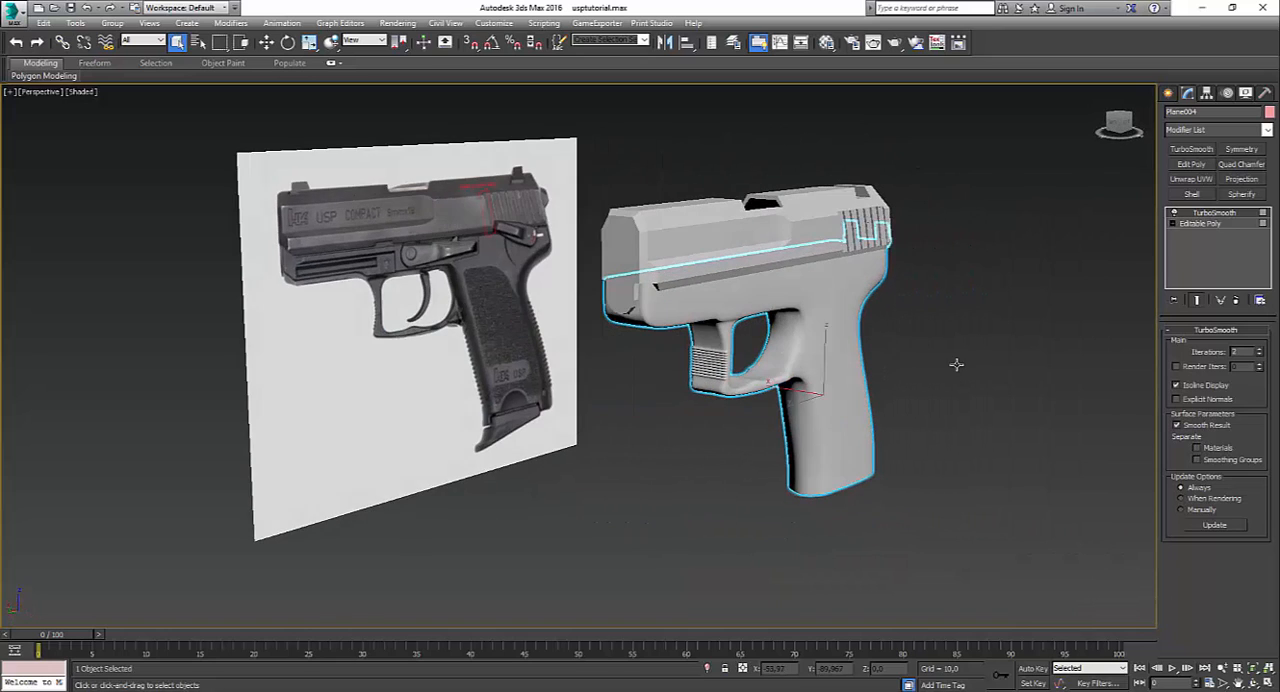